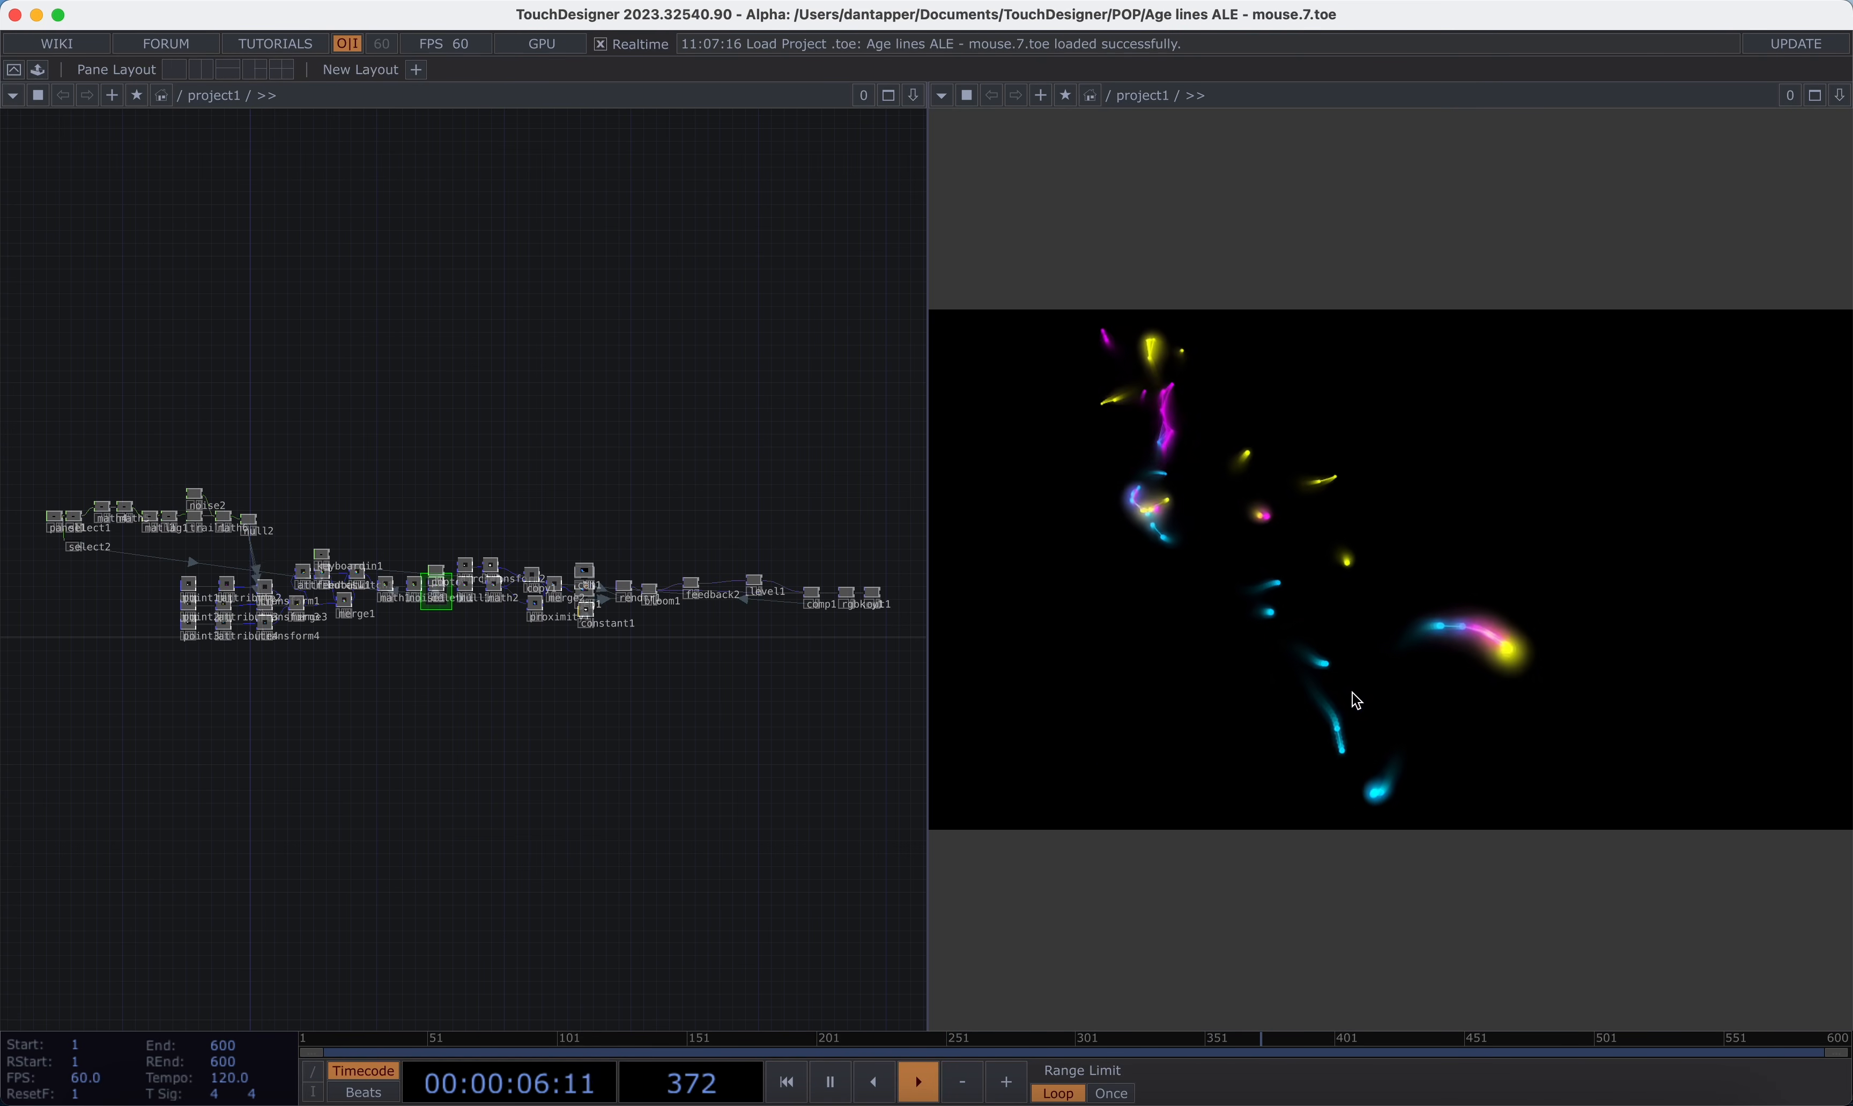
Switch to the browser and draw several strokes on the Noise Turbulence Doodles sketch to examine its branching growth.
key(ctrl+Up)
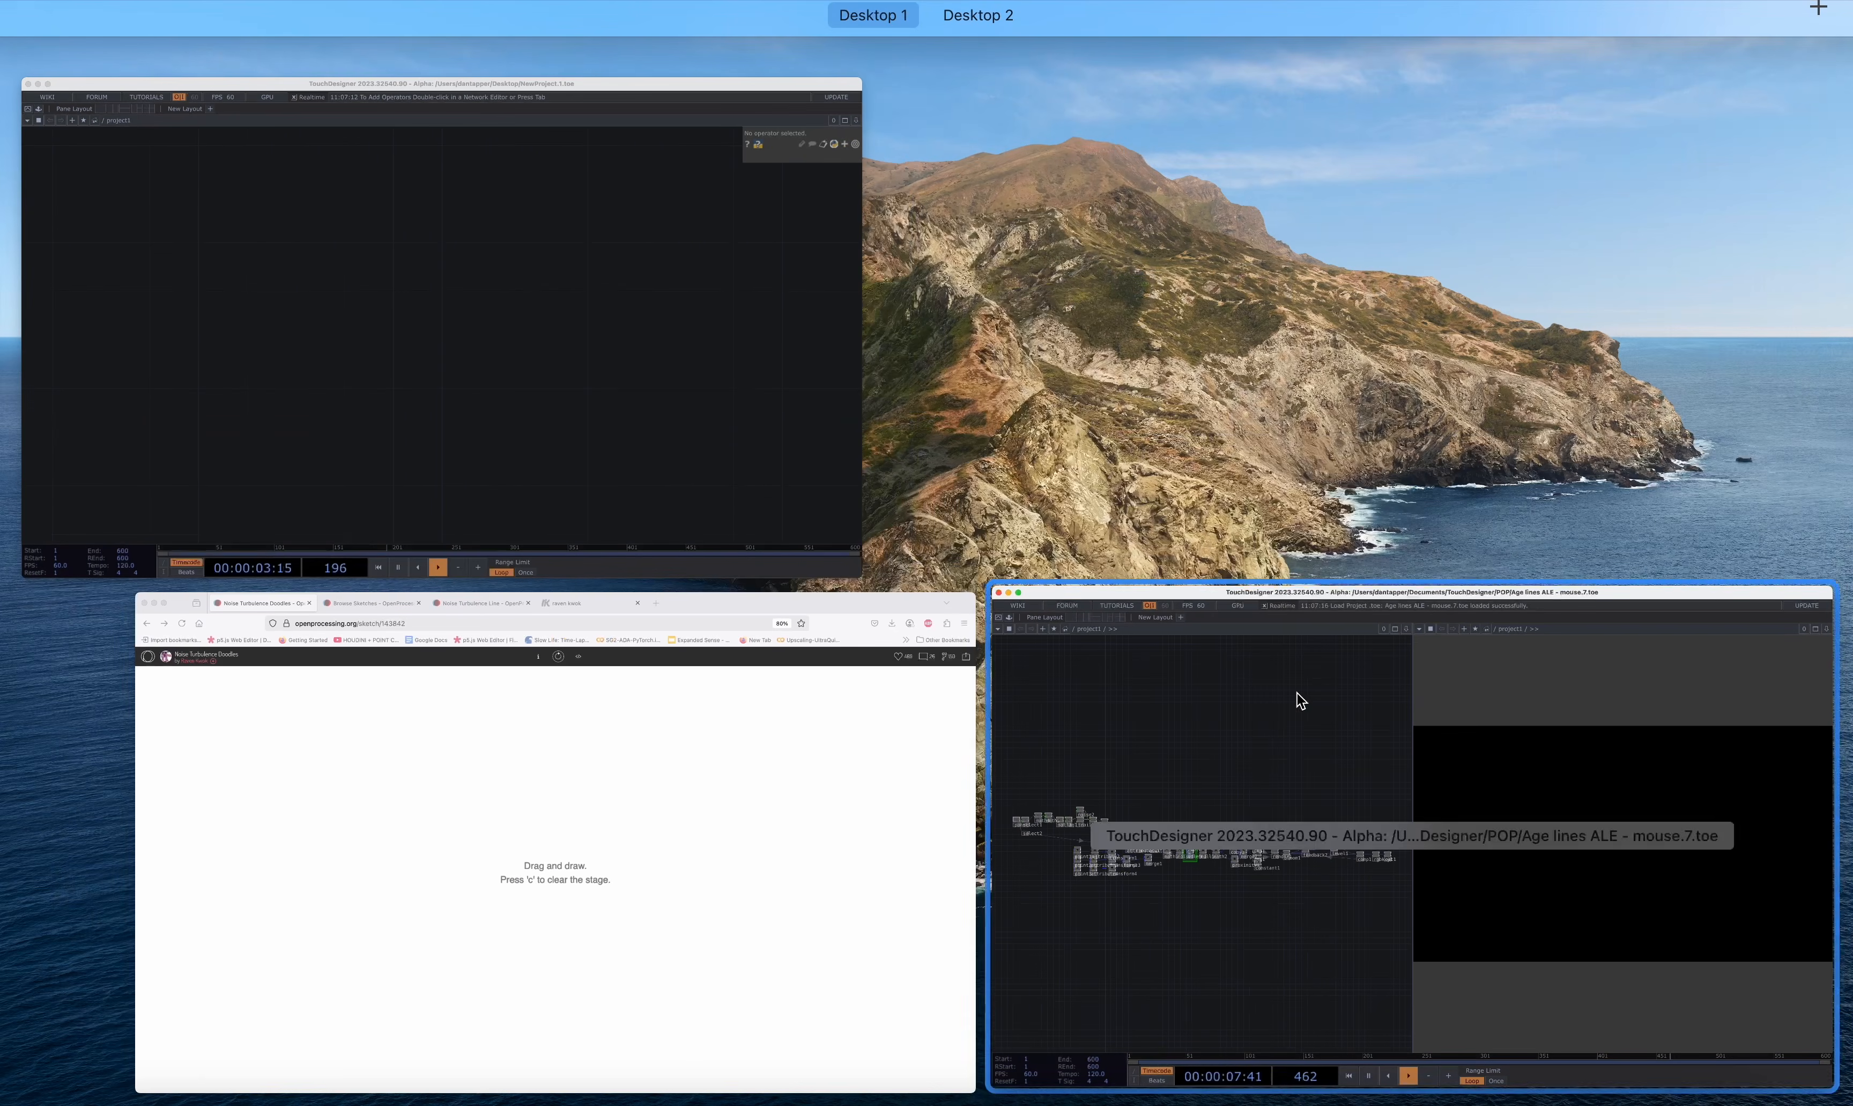
click(694, 719)
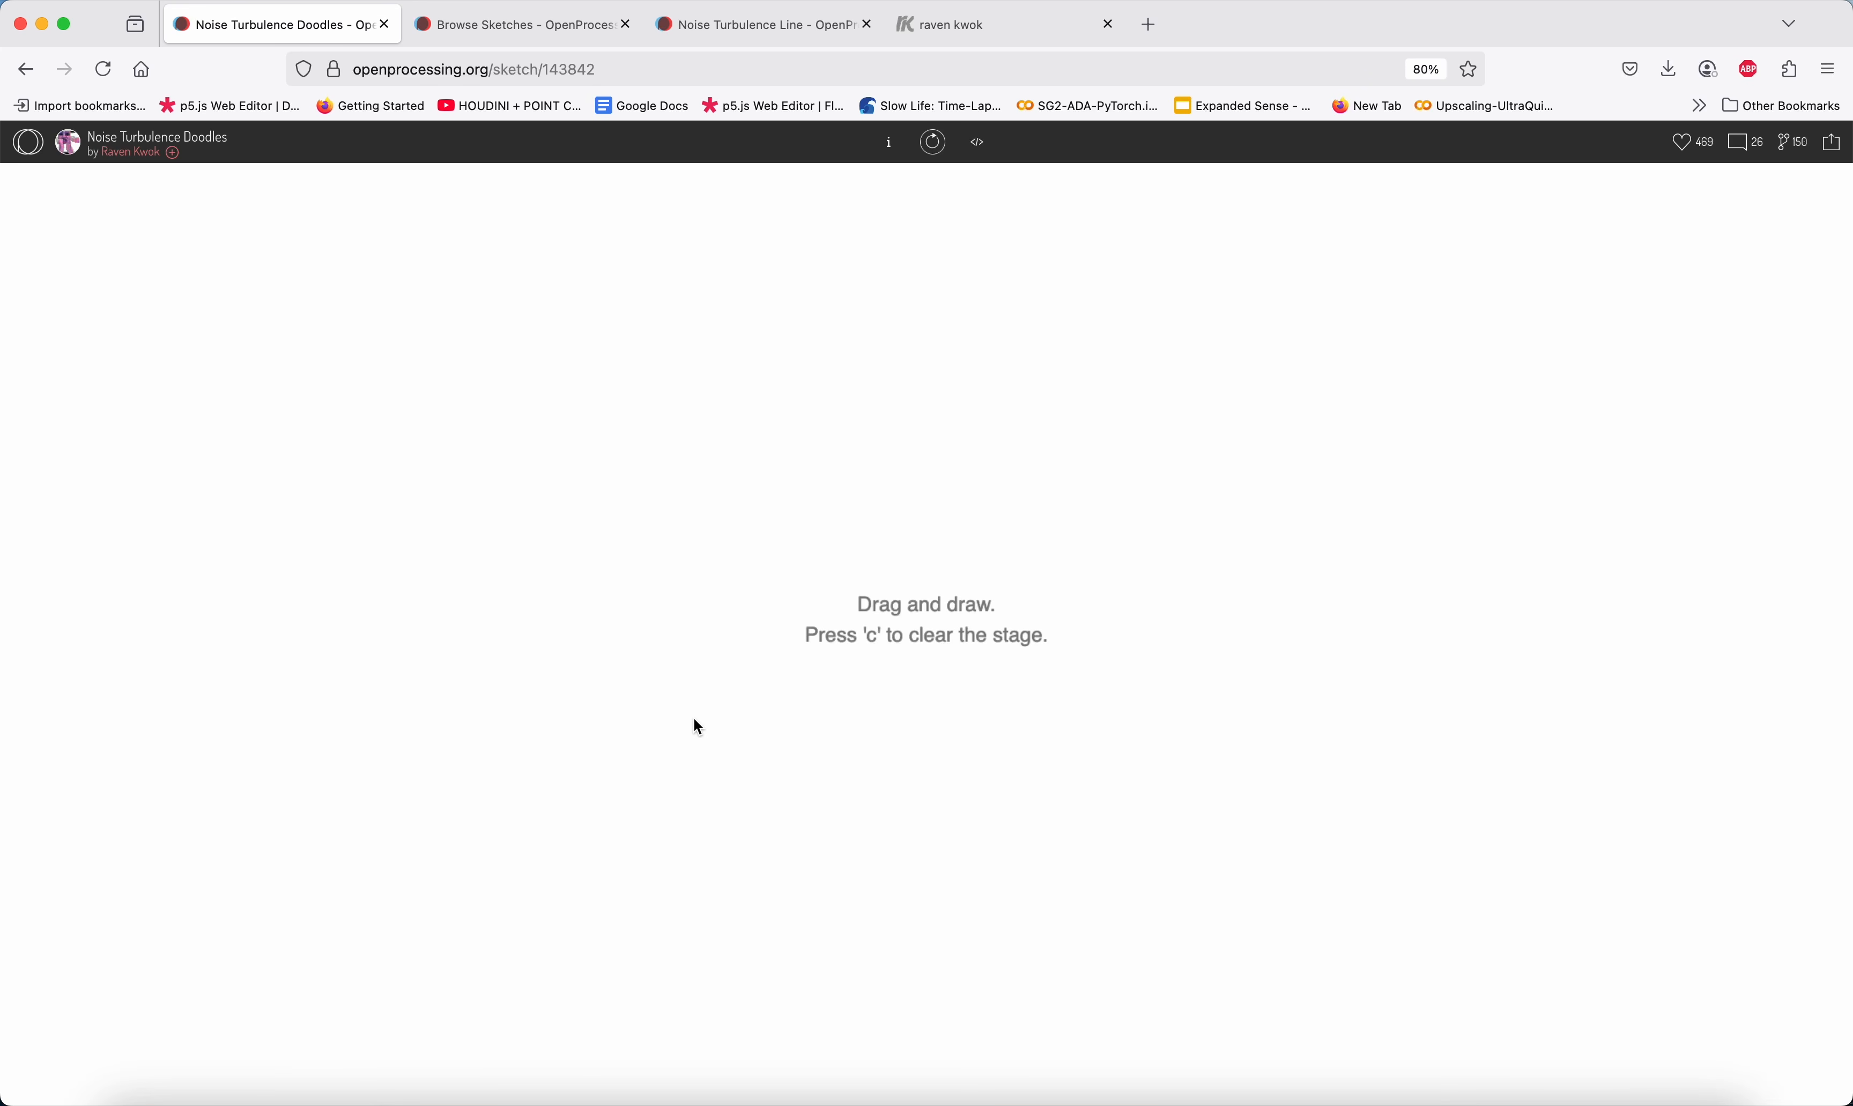
mouse_move(742, 506)
mouse_down()
mouse_move(753, 489)
mouse_move(684, 611)
mouse_move(756, 688)
mouse_move(748, 741)
mouse_move(790, 752)
mouse_move(857, 684)
mouse_up()
drag(1116, 445, 1110, 683)
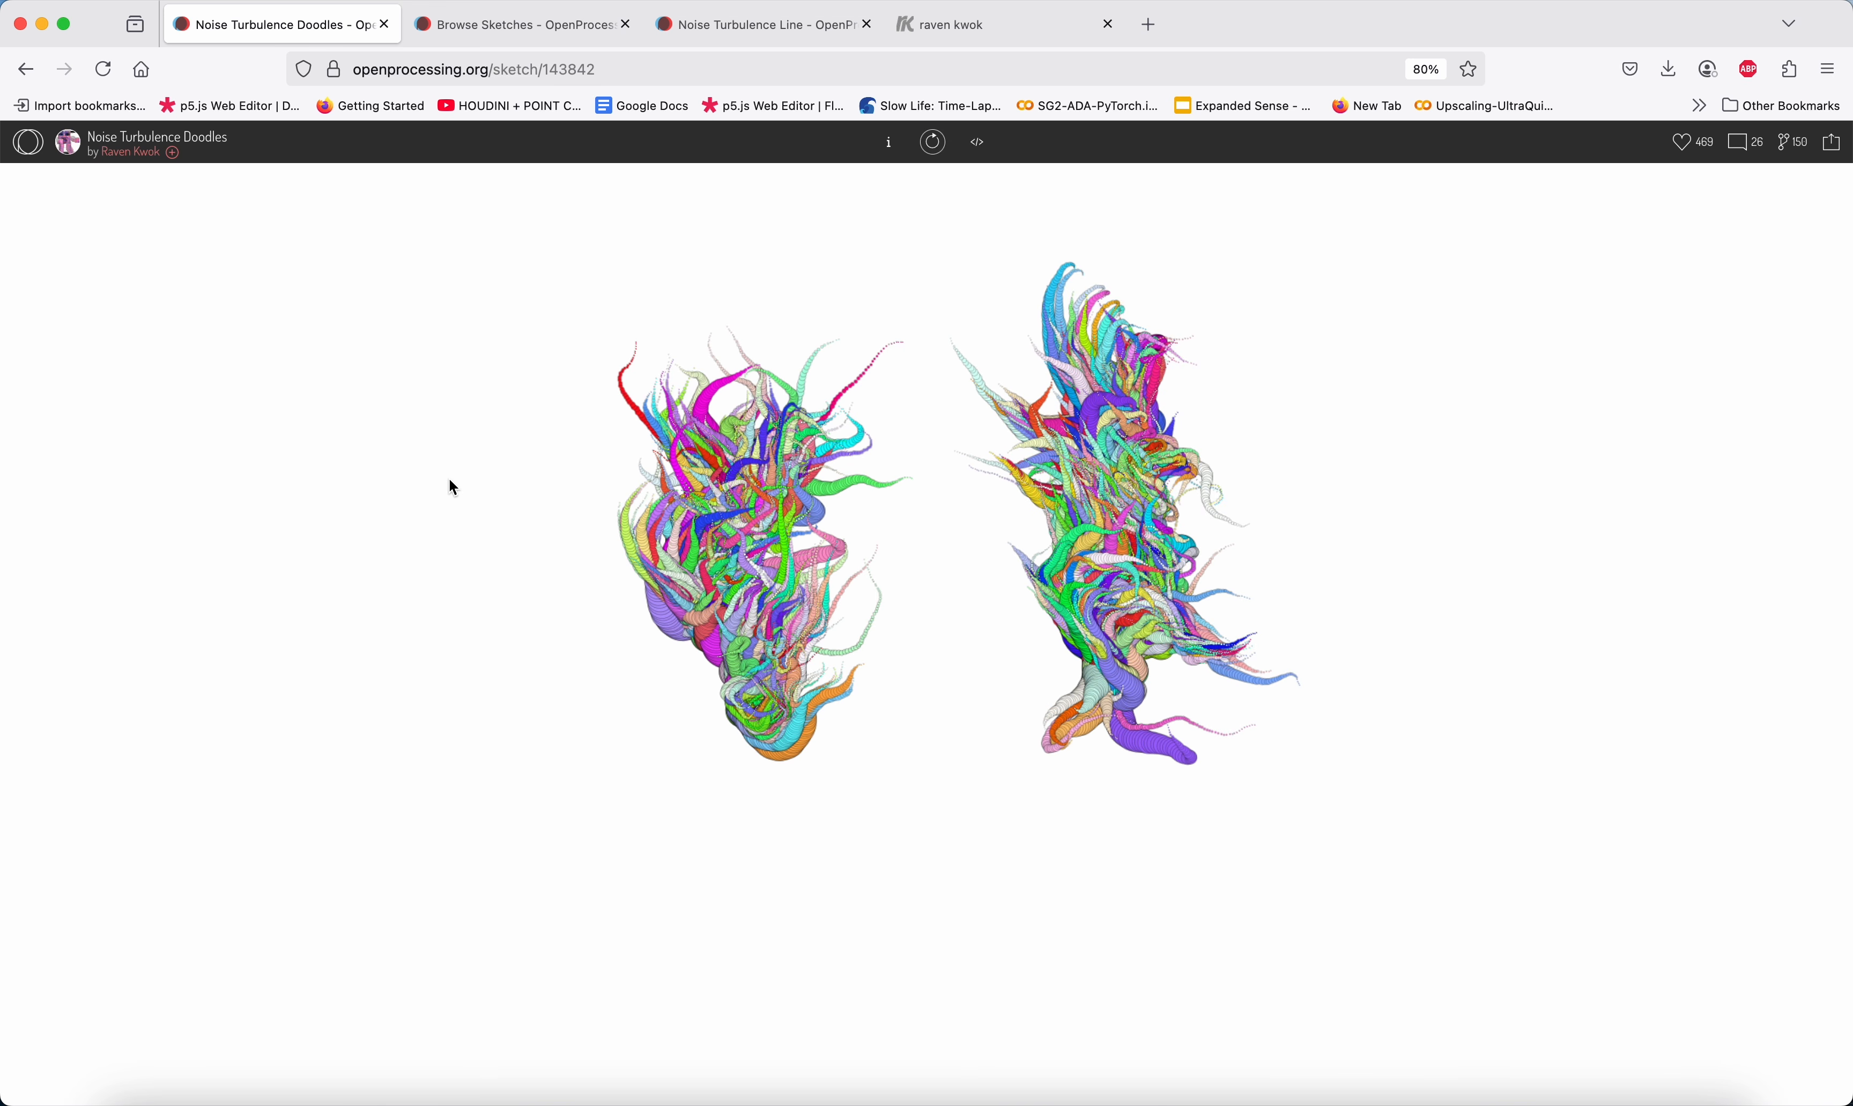
mouse_move(447, 478)
mouse_down()
mouse_move(480, 633)
mouse_move(452, 719)
mouse_up()
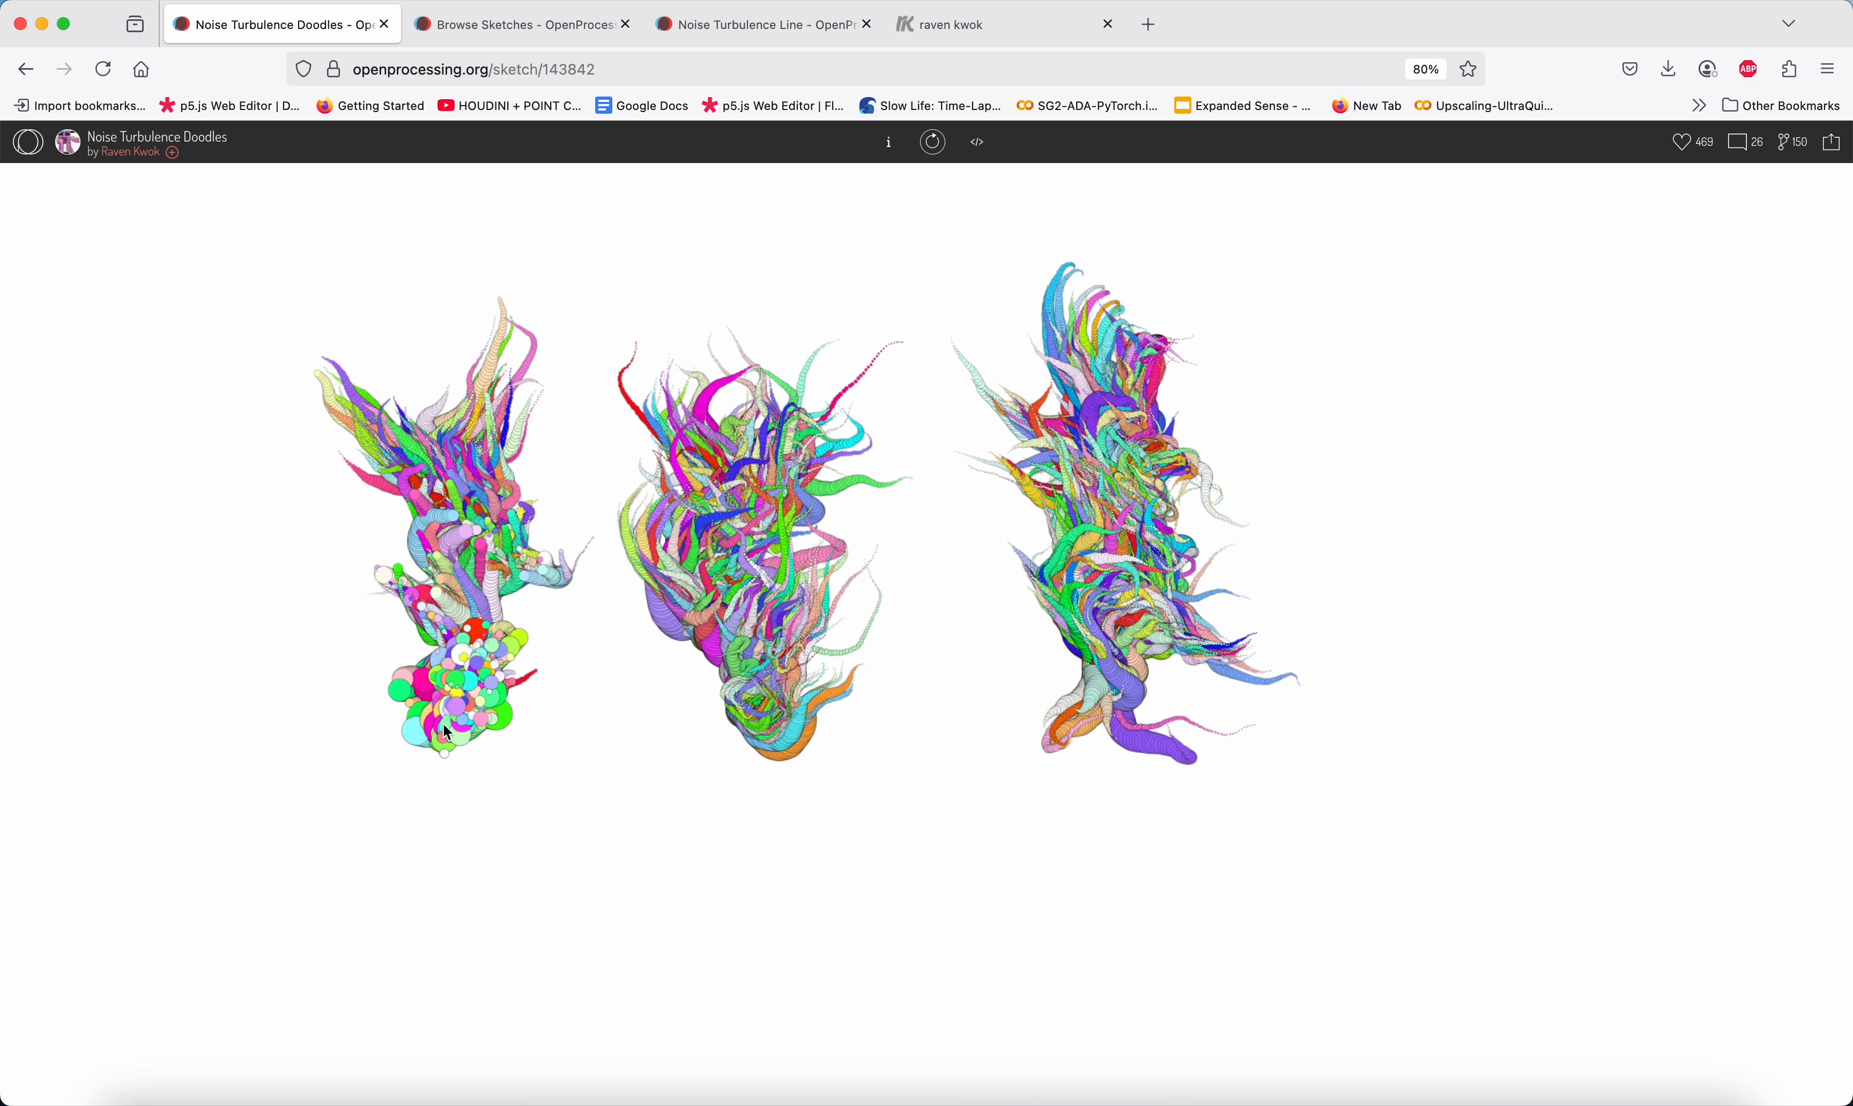
drag(967, 844, 840, 865)
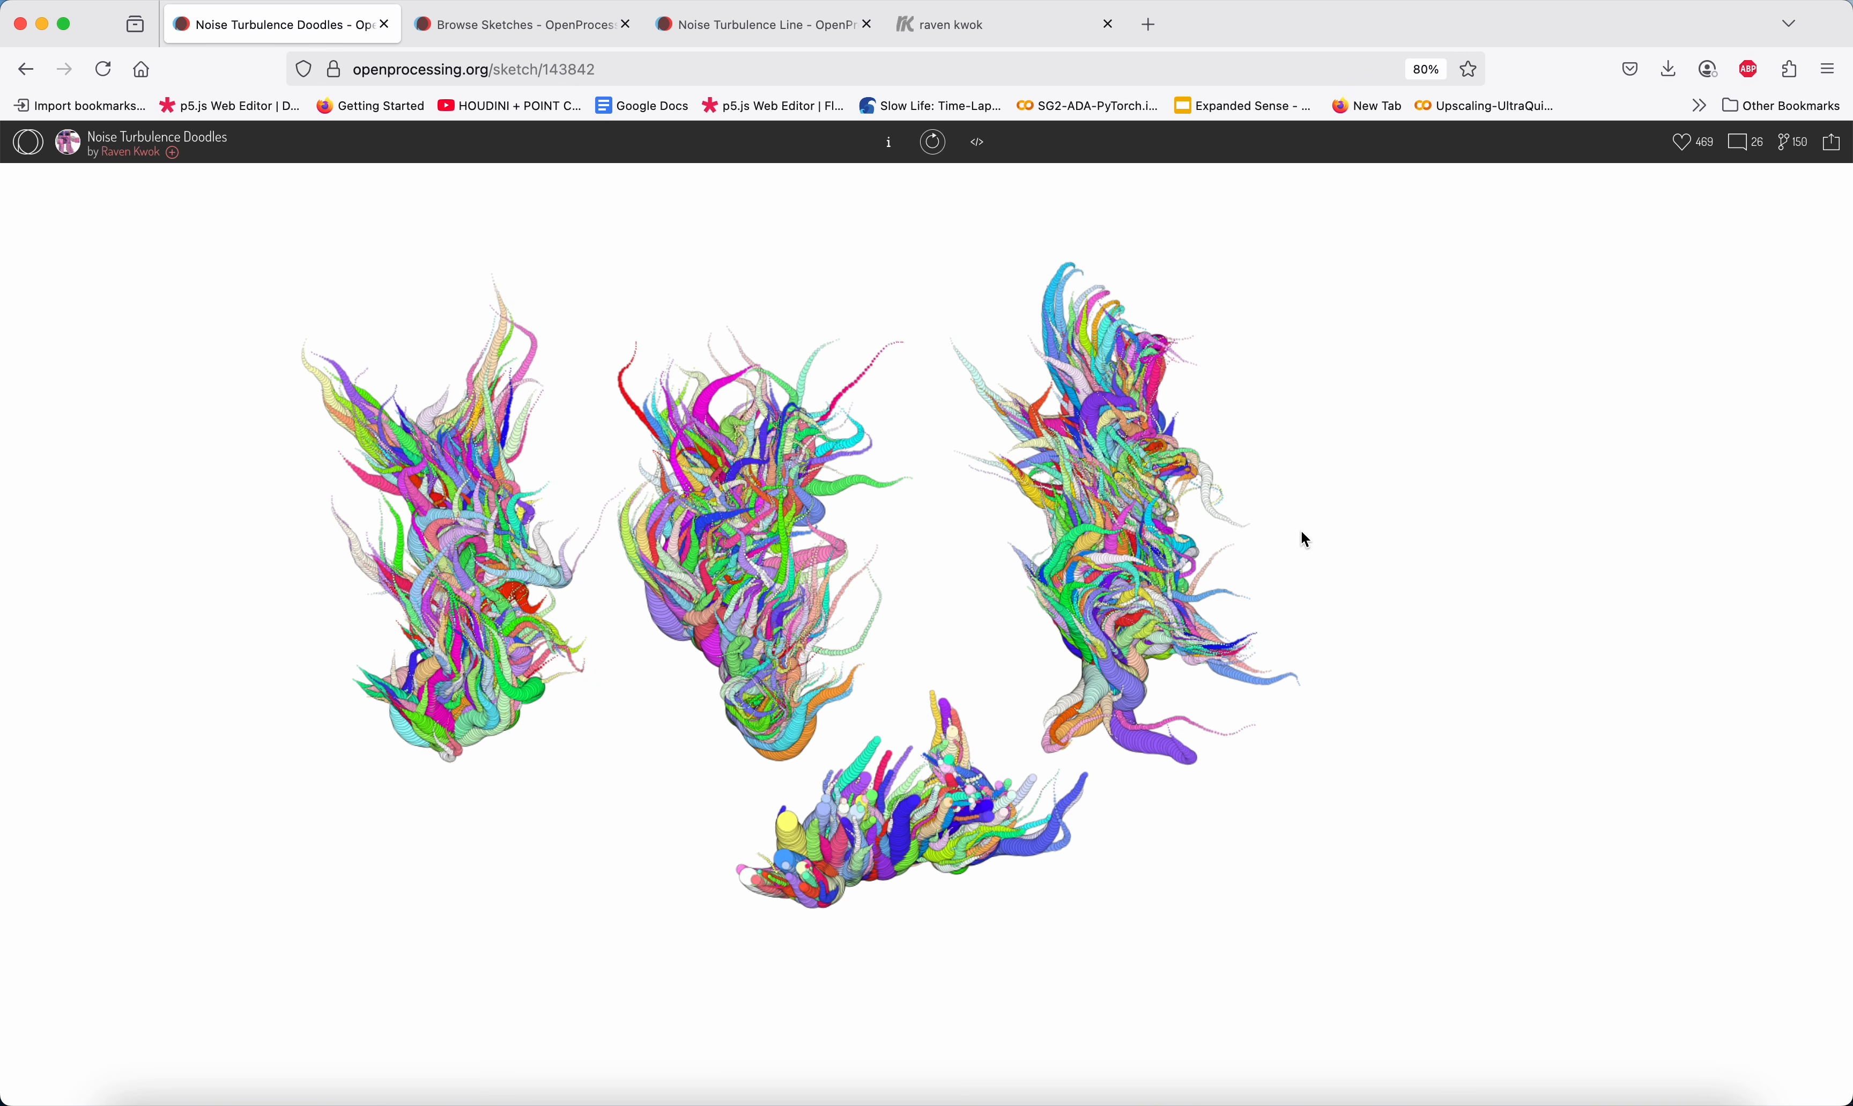
drag(1305, 531, 1334, 580)
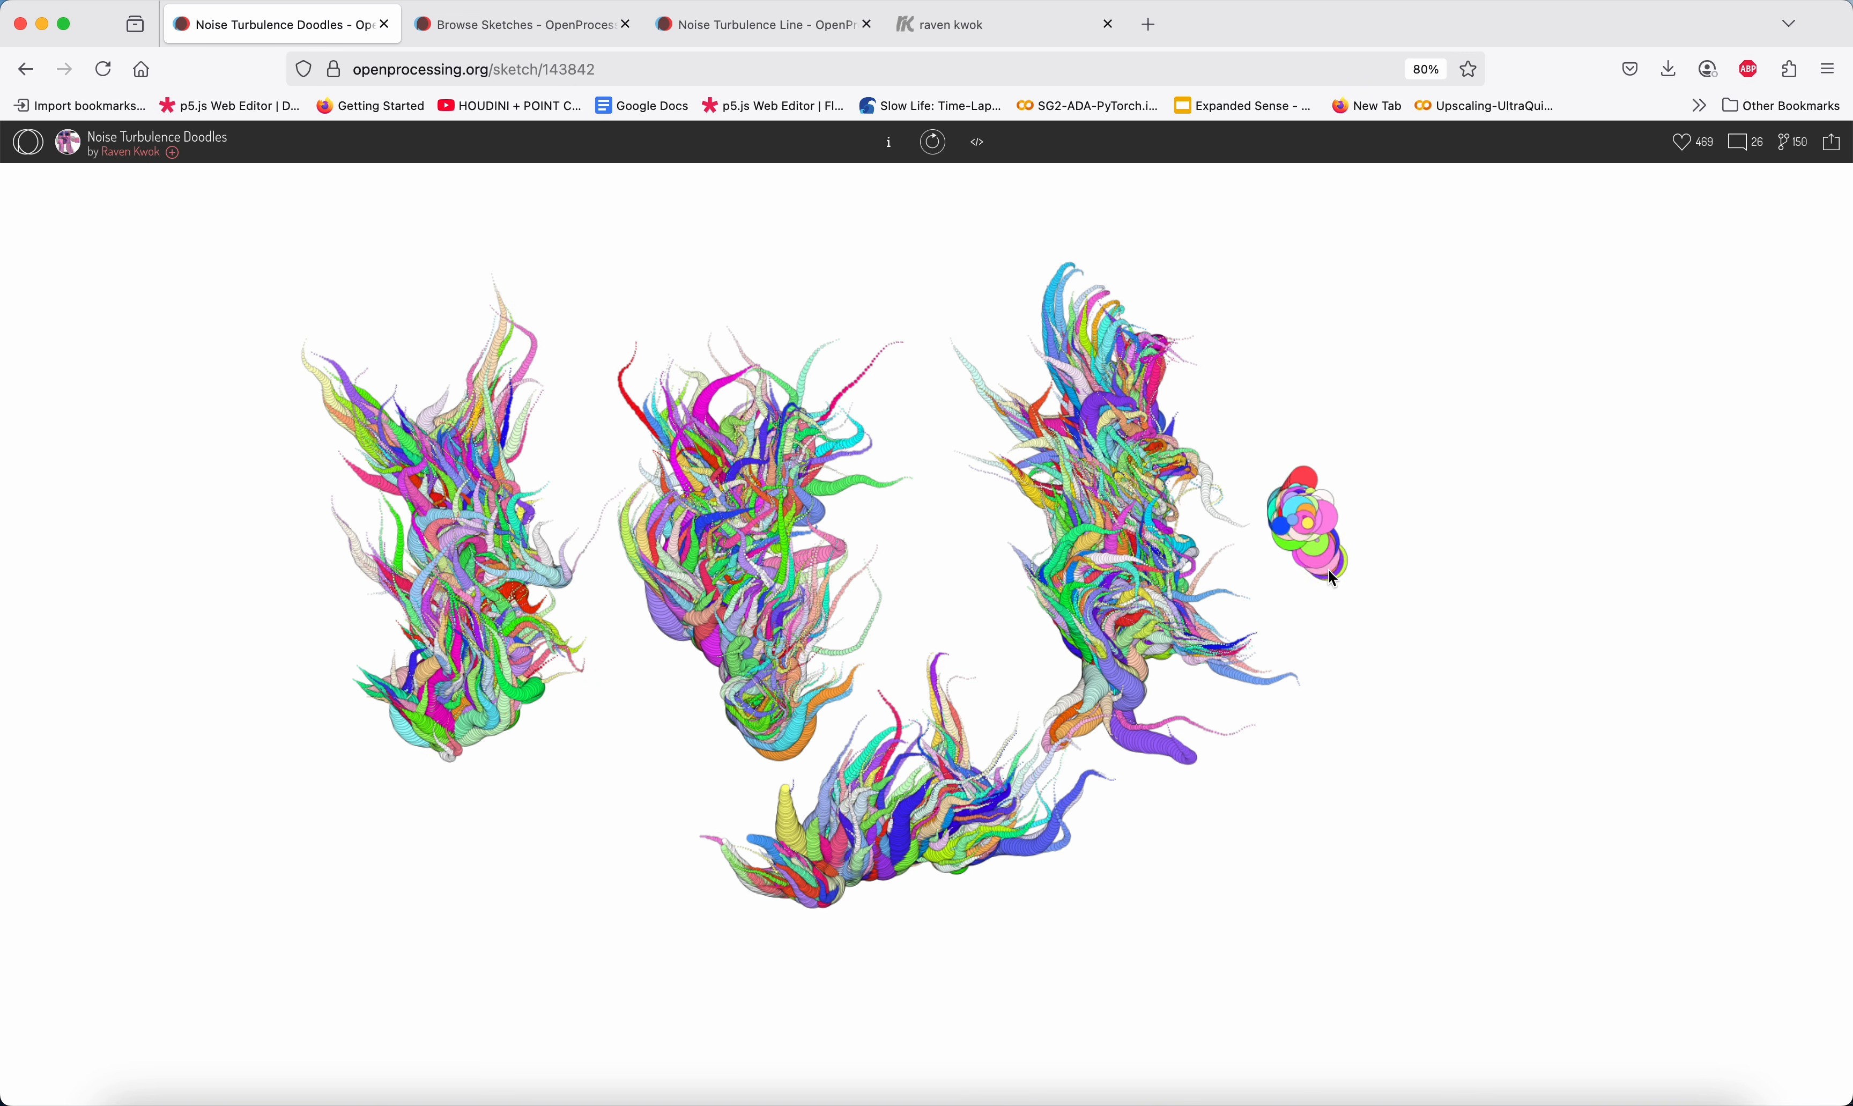
View the noise turbulence search results, then restart the Noise Turbulence Line sketch and draw strokes to examine its lines.
click(568, 30)
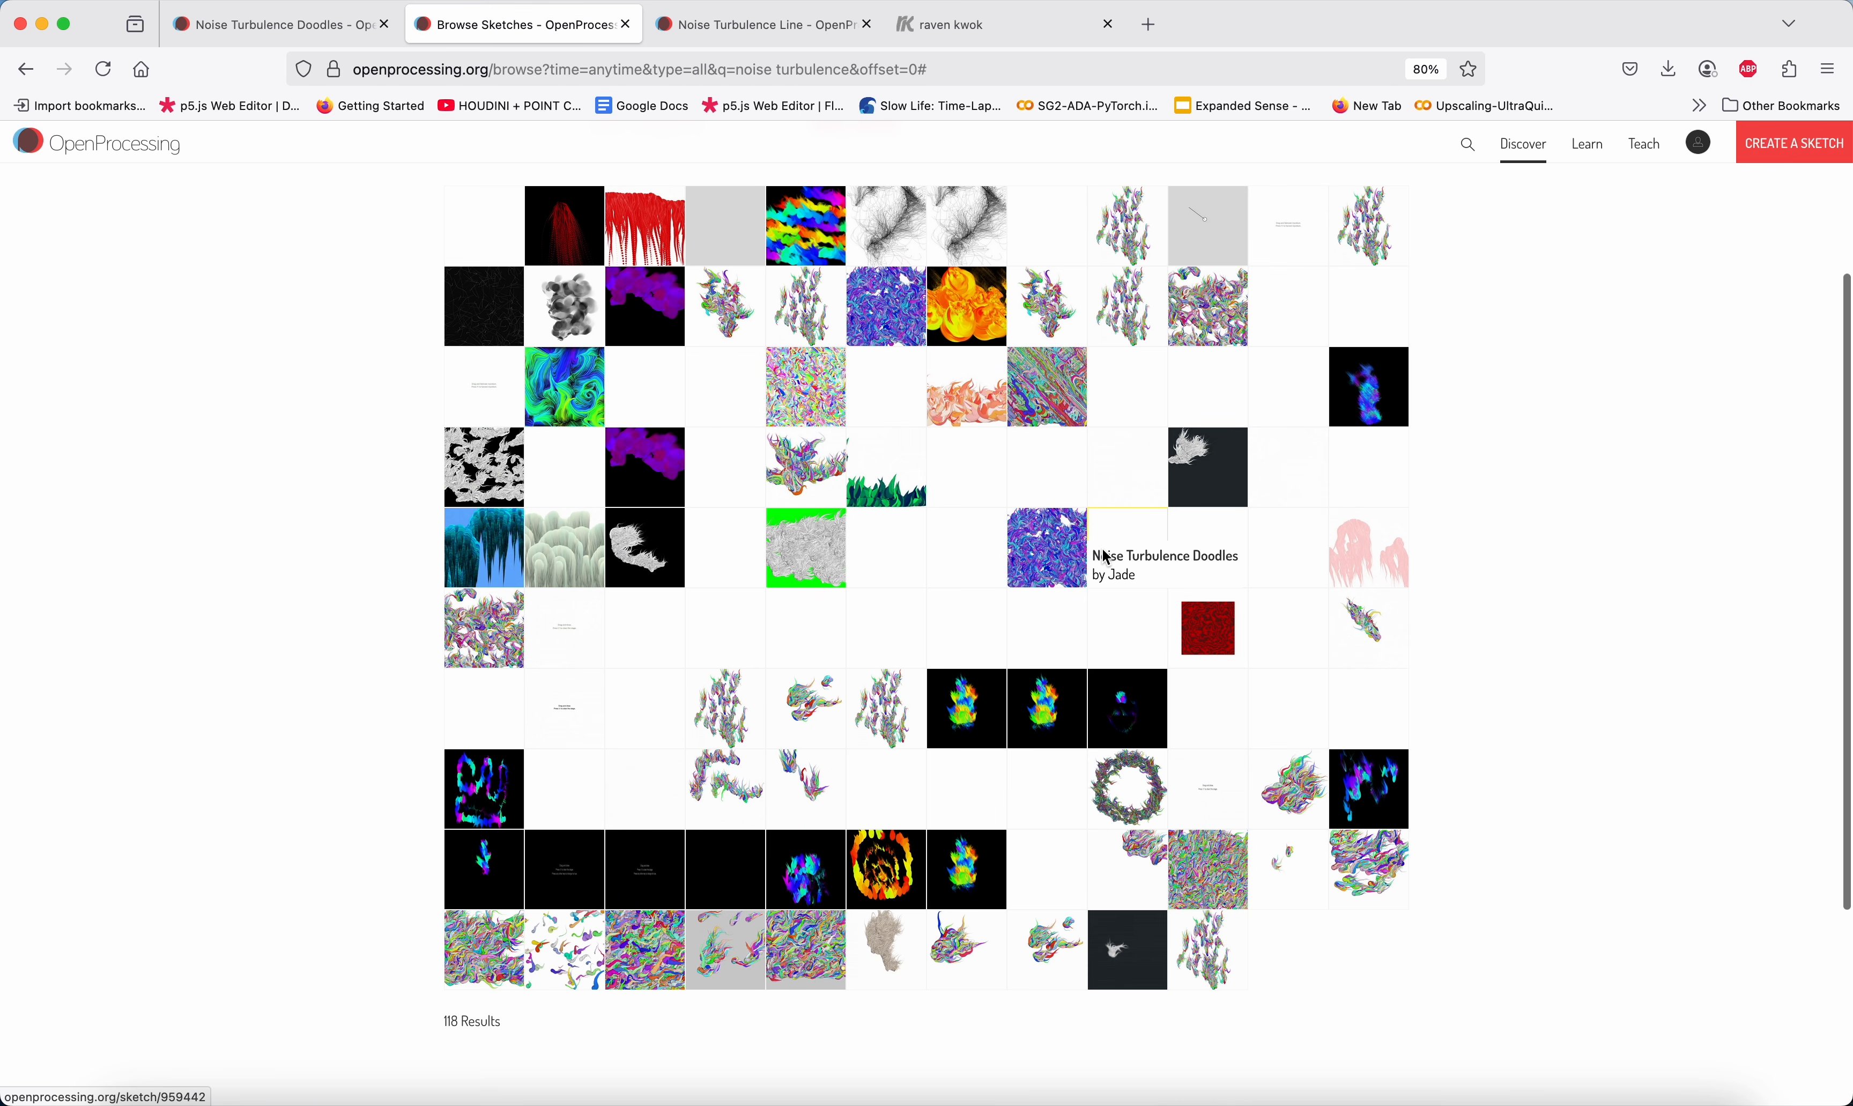
click(731, 36)
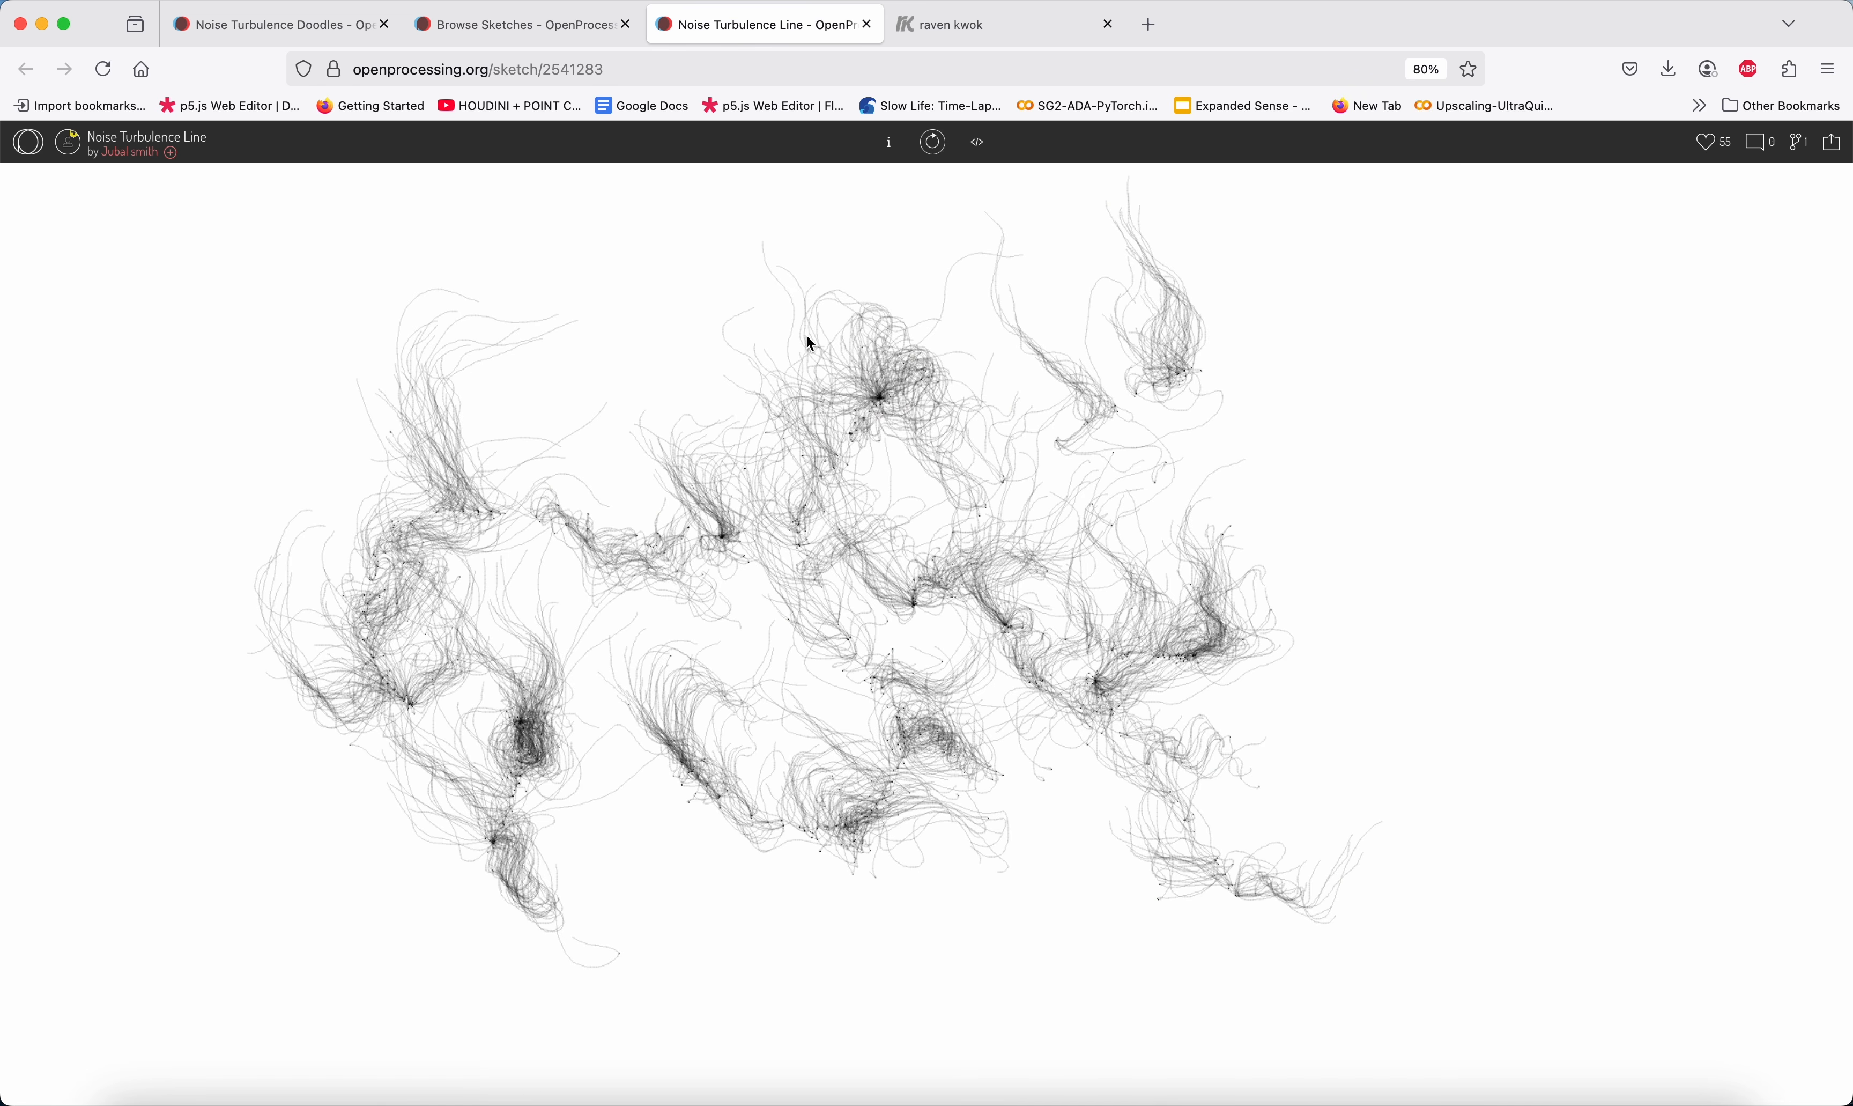
click(932, 143)
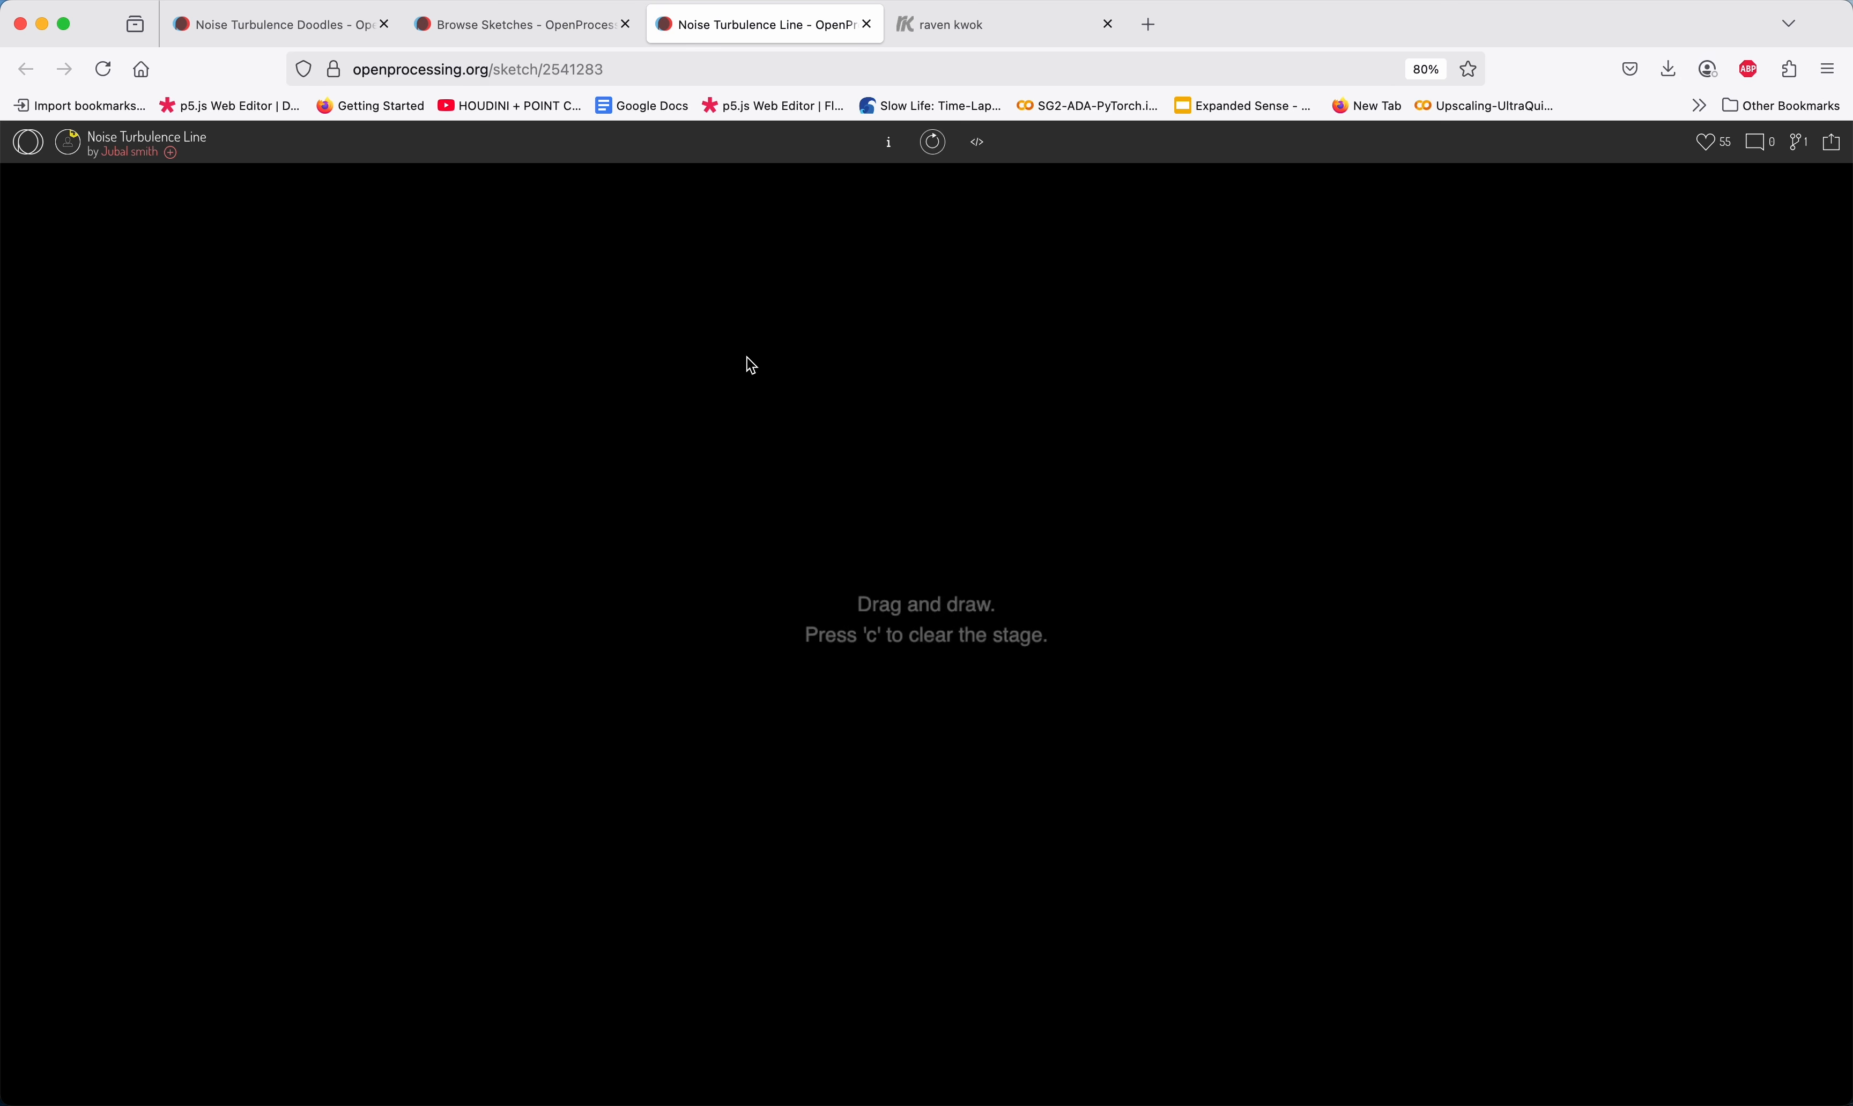
drag(875, 463, 860, 457)
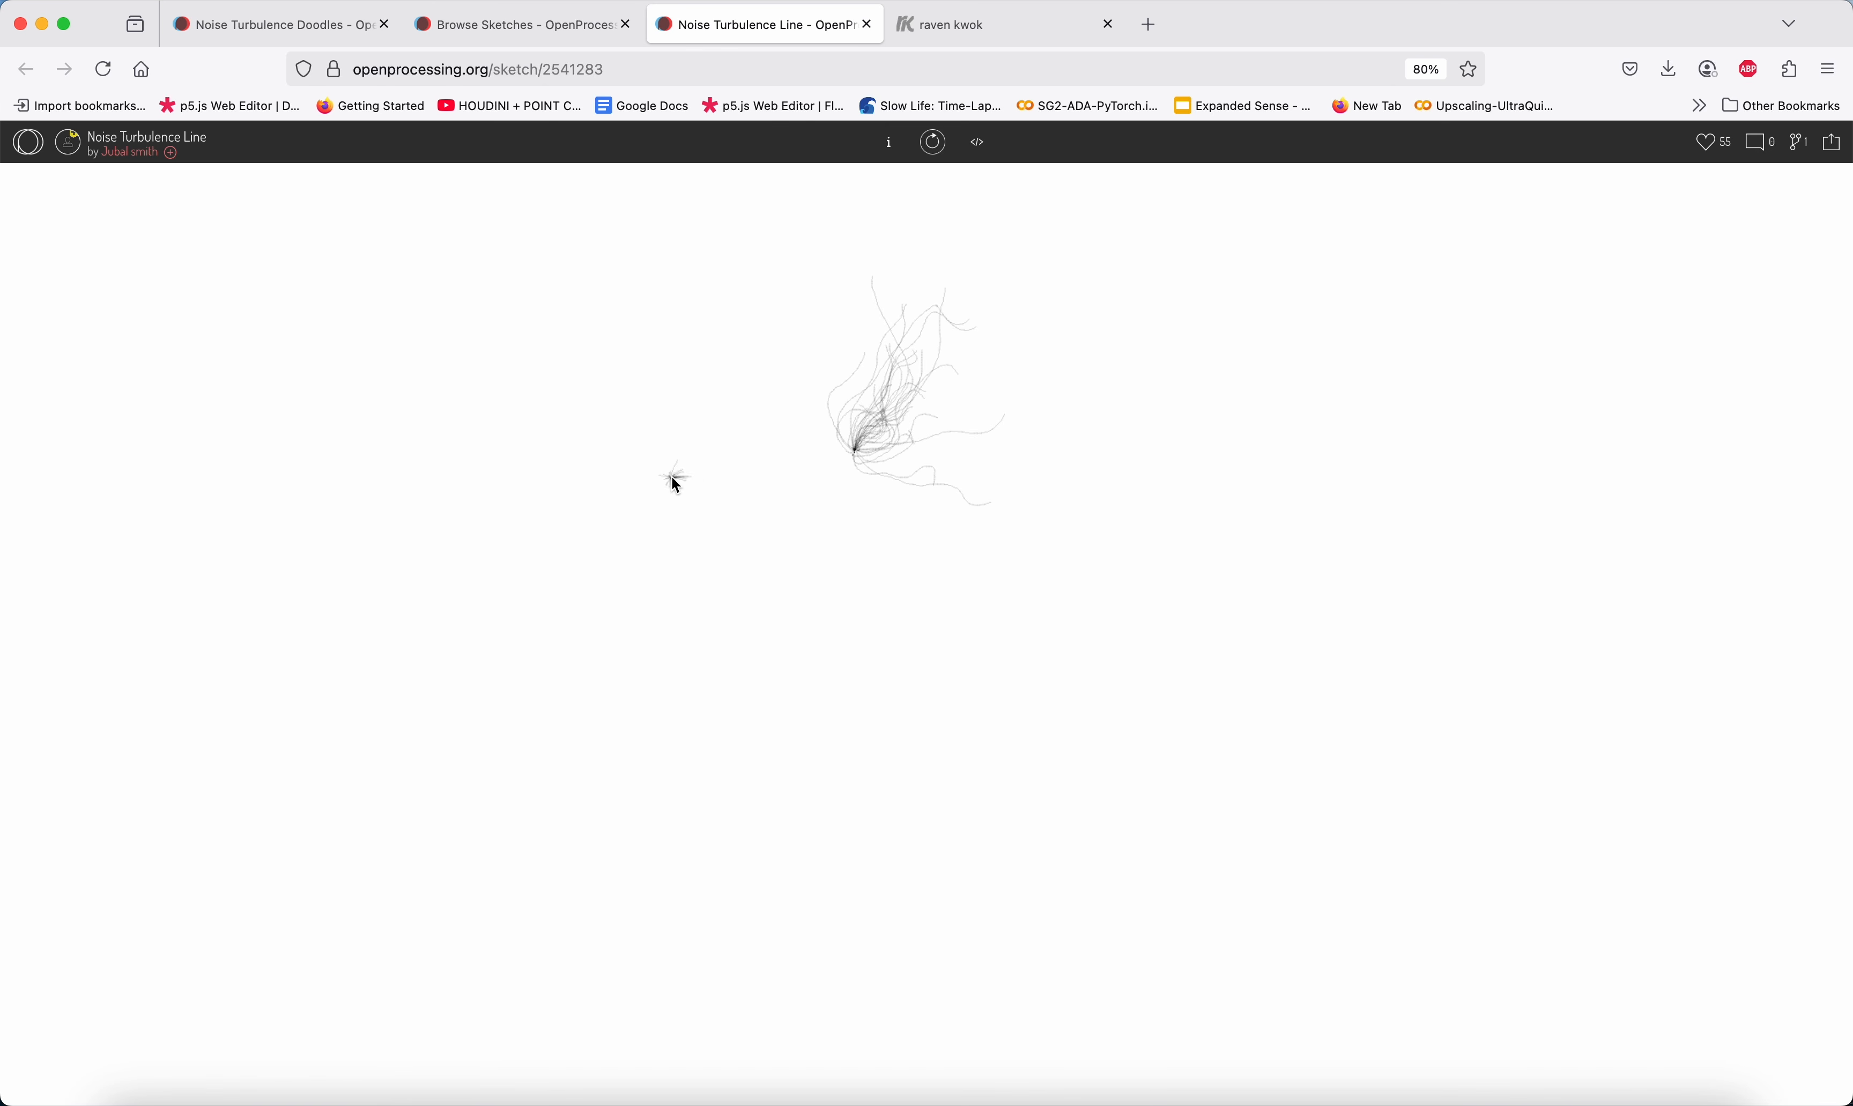
drag(881, 617, 652, 773)
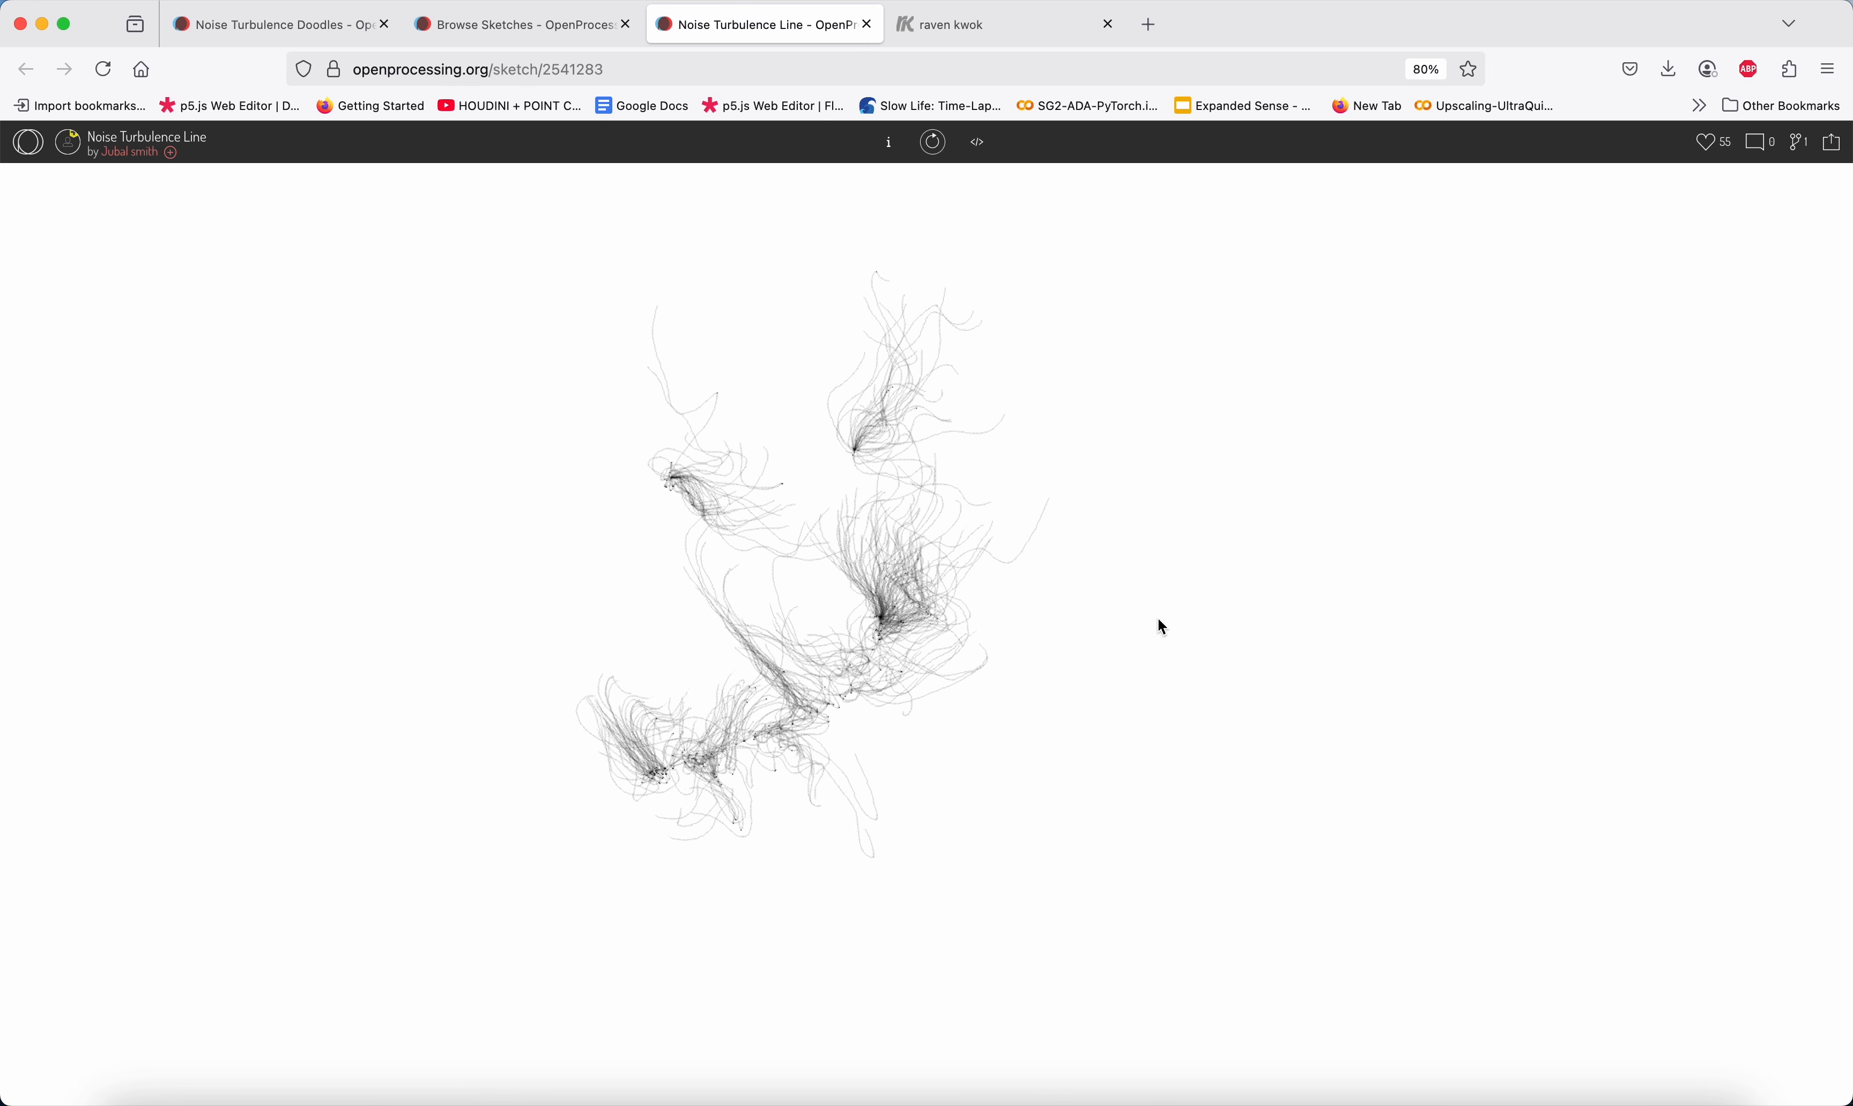
drag(1184, 577, 1196, 675)
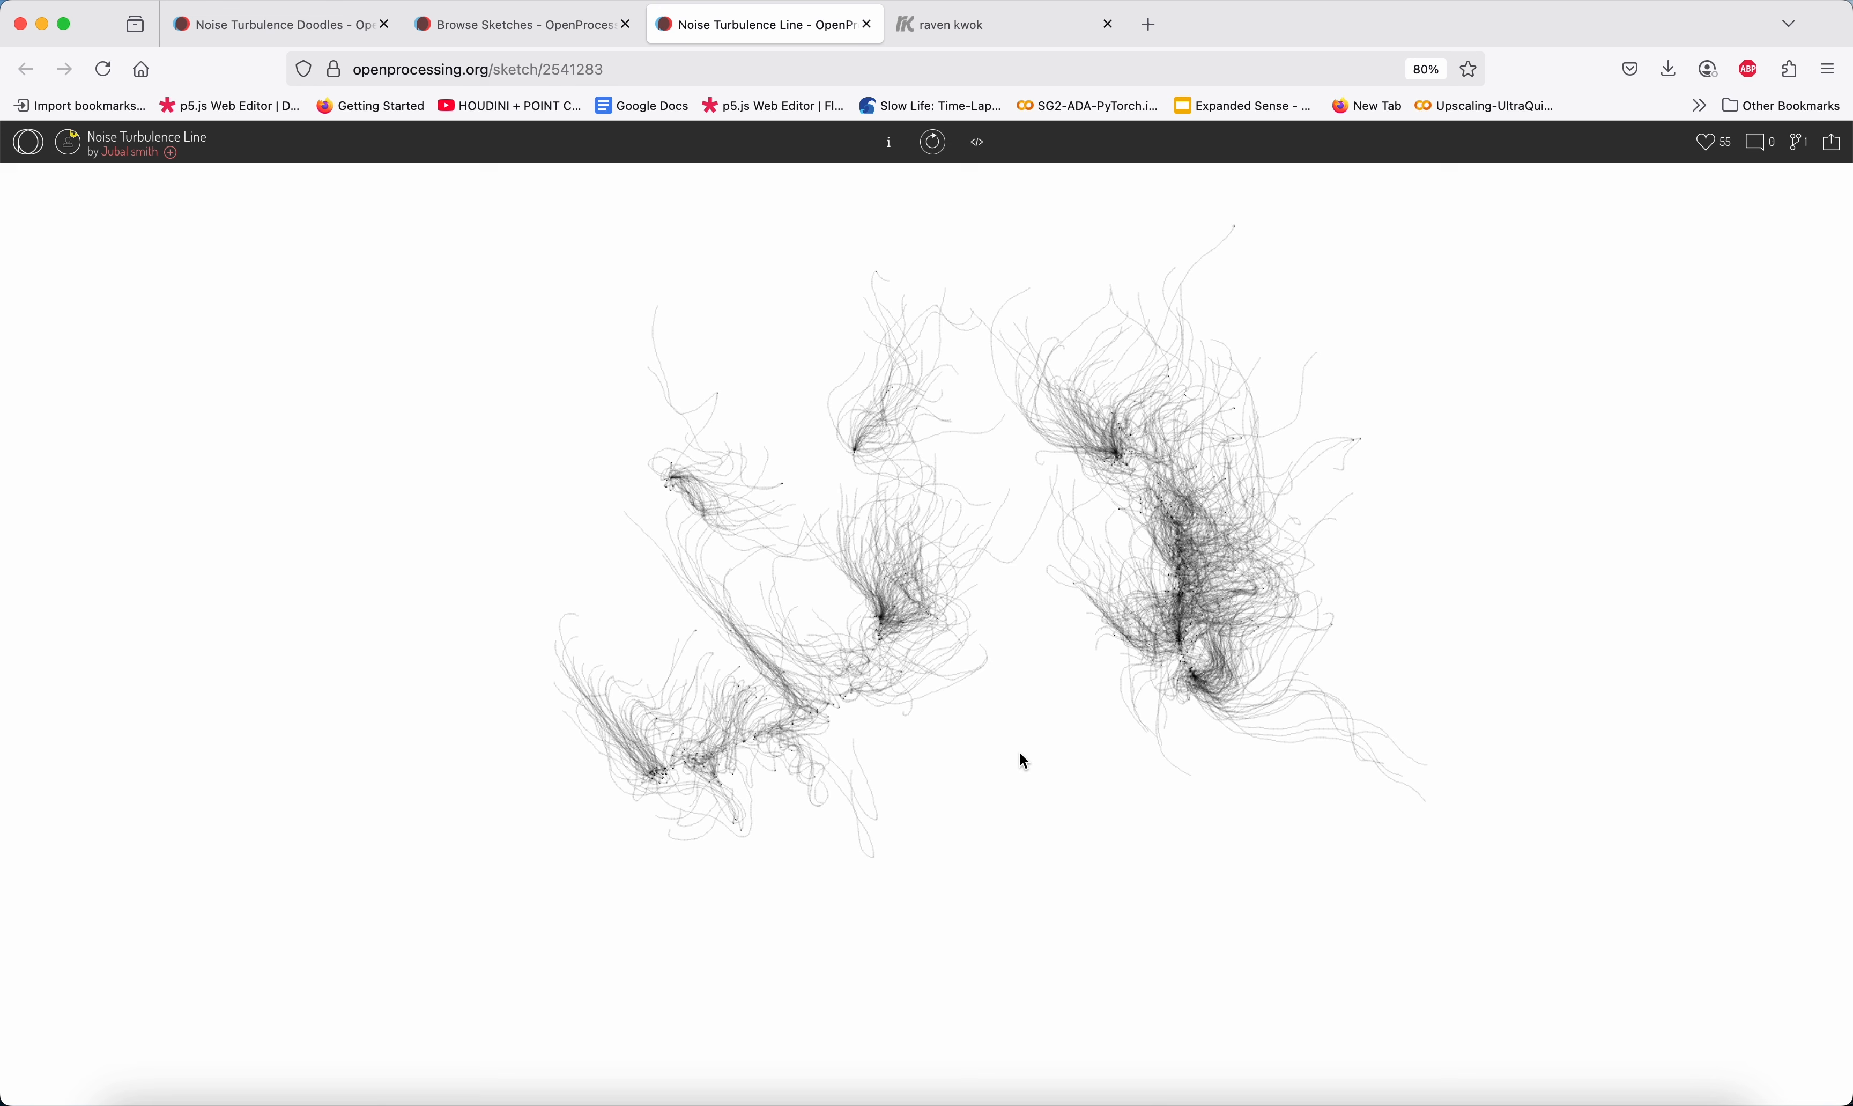
drag(1019, 751, 415, 490)
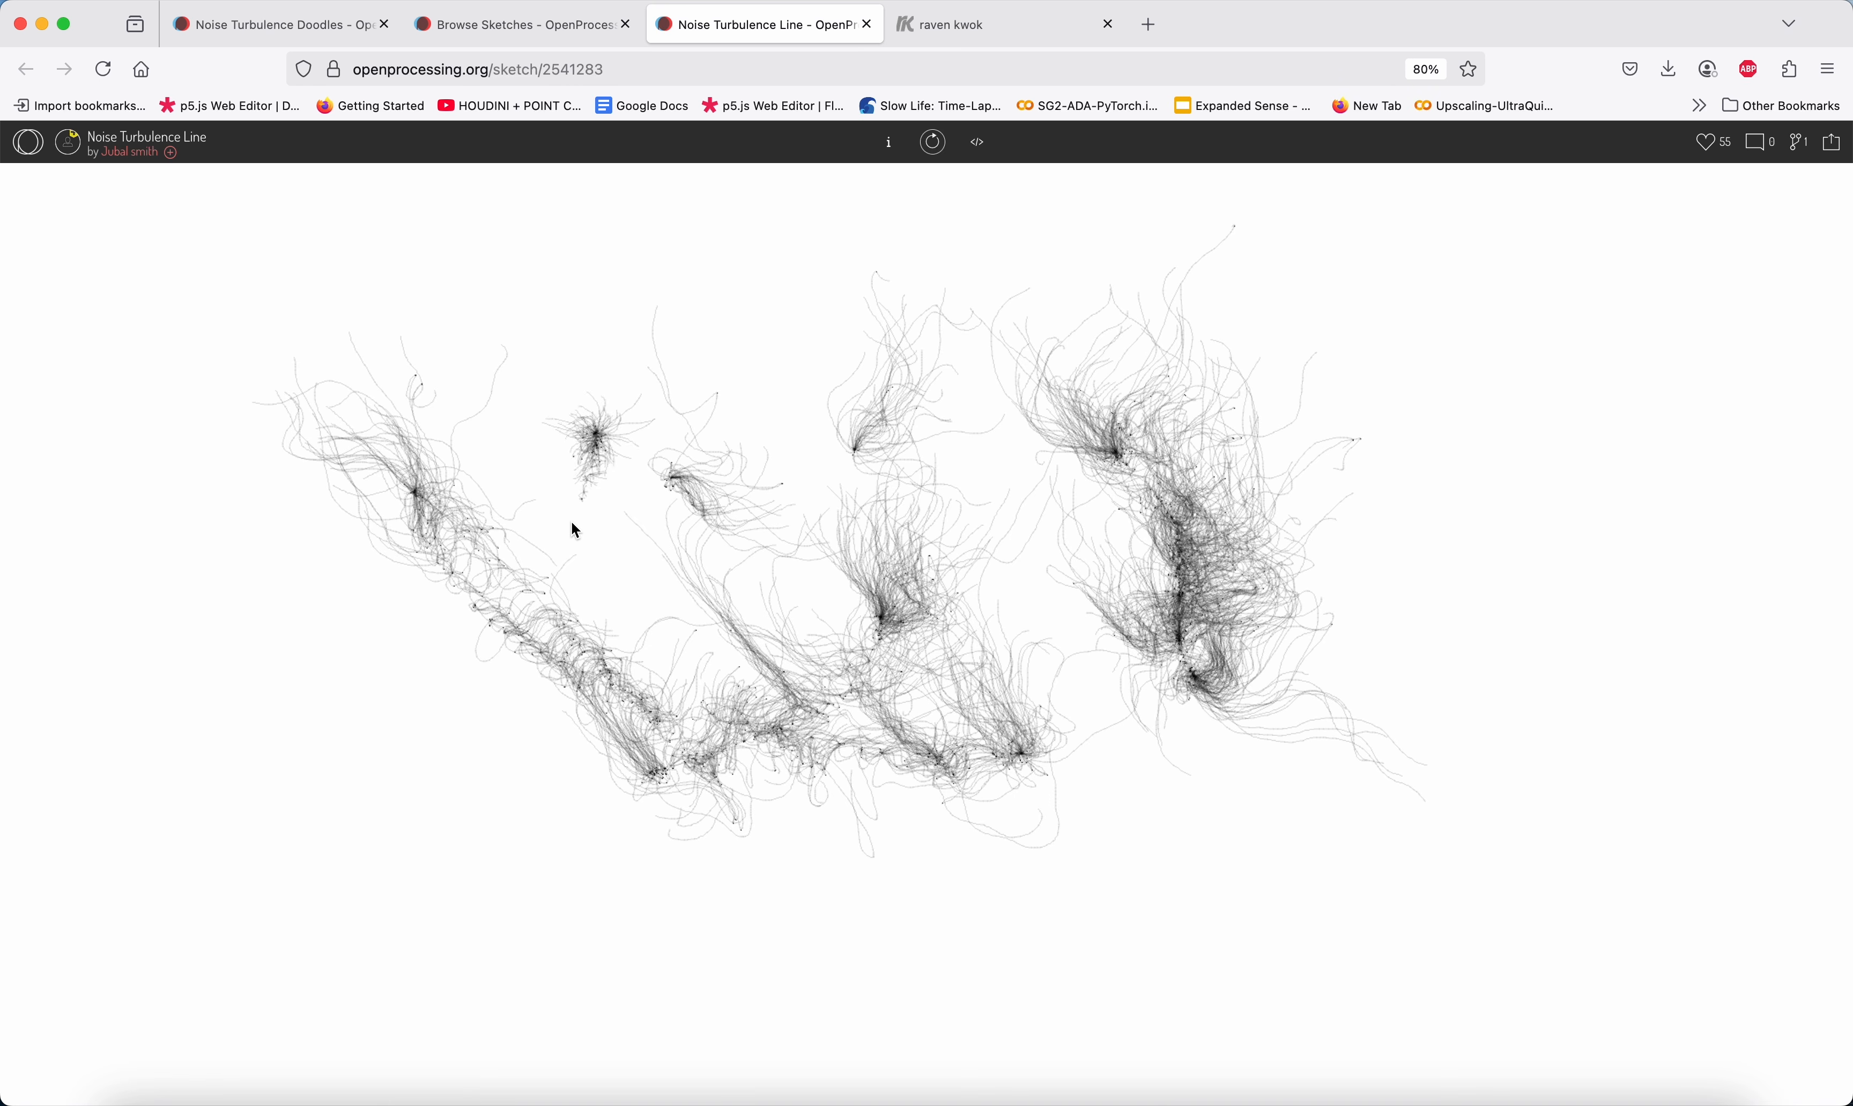
drag(572, 521, 517, 614)
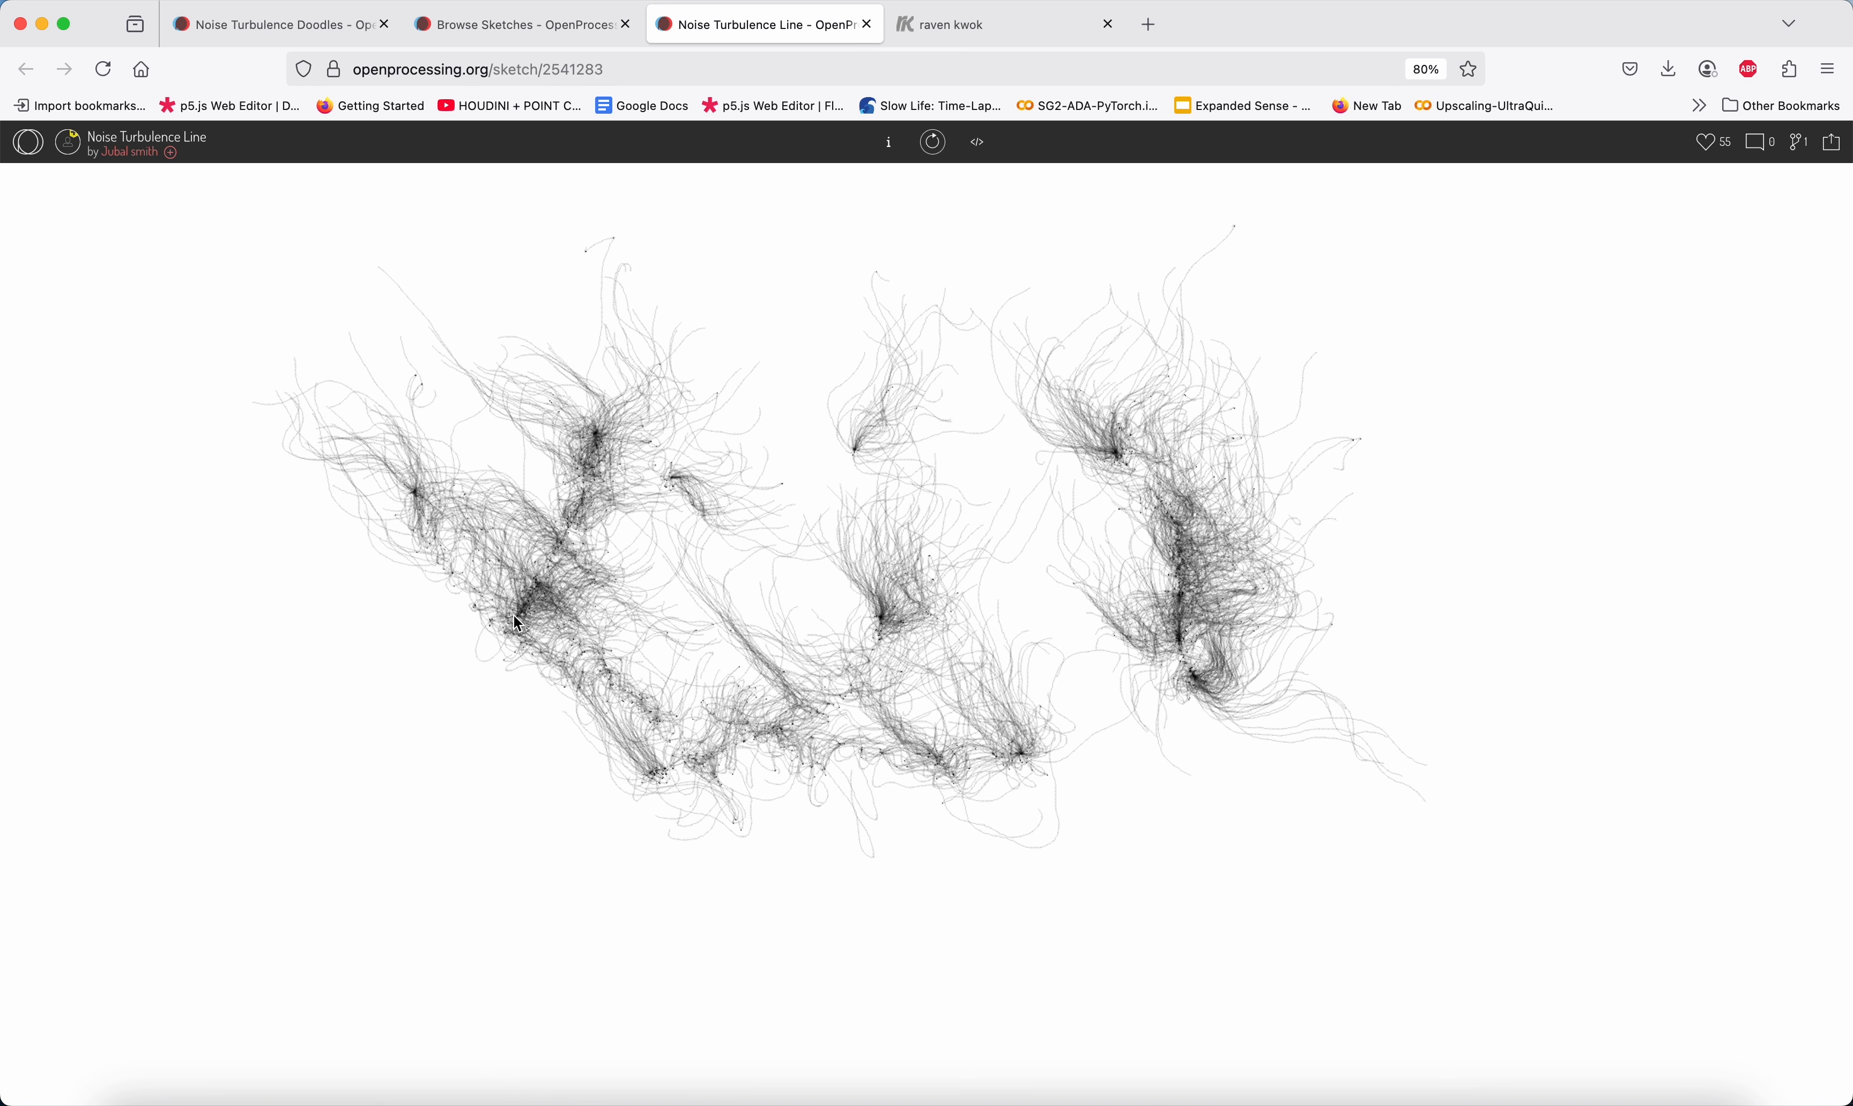
Look through the 1AE8F project on ravenkwok.com and return to the site's home page.
click(977, 28)
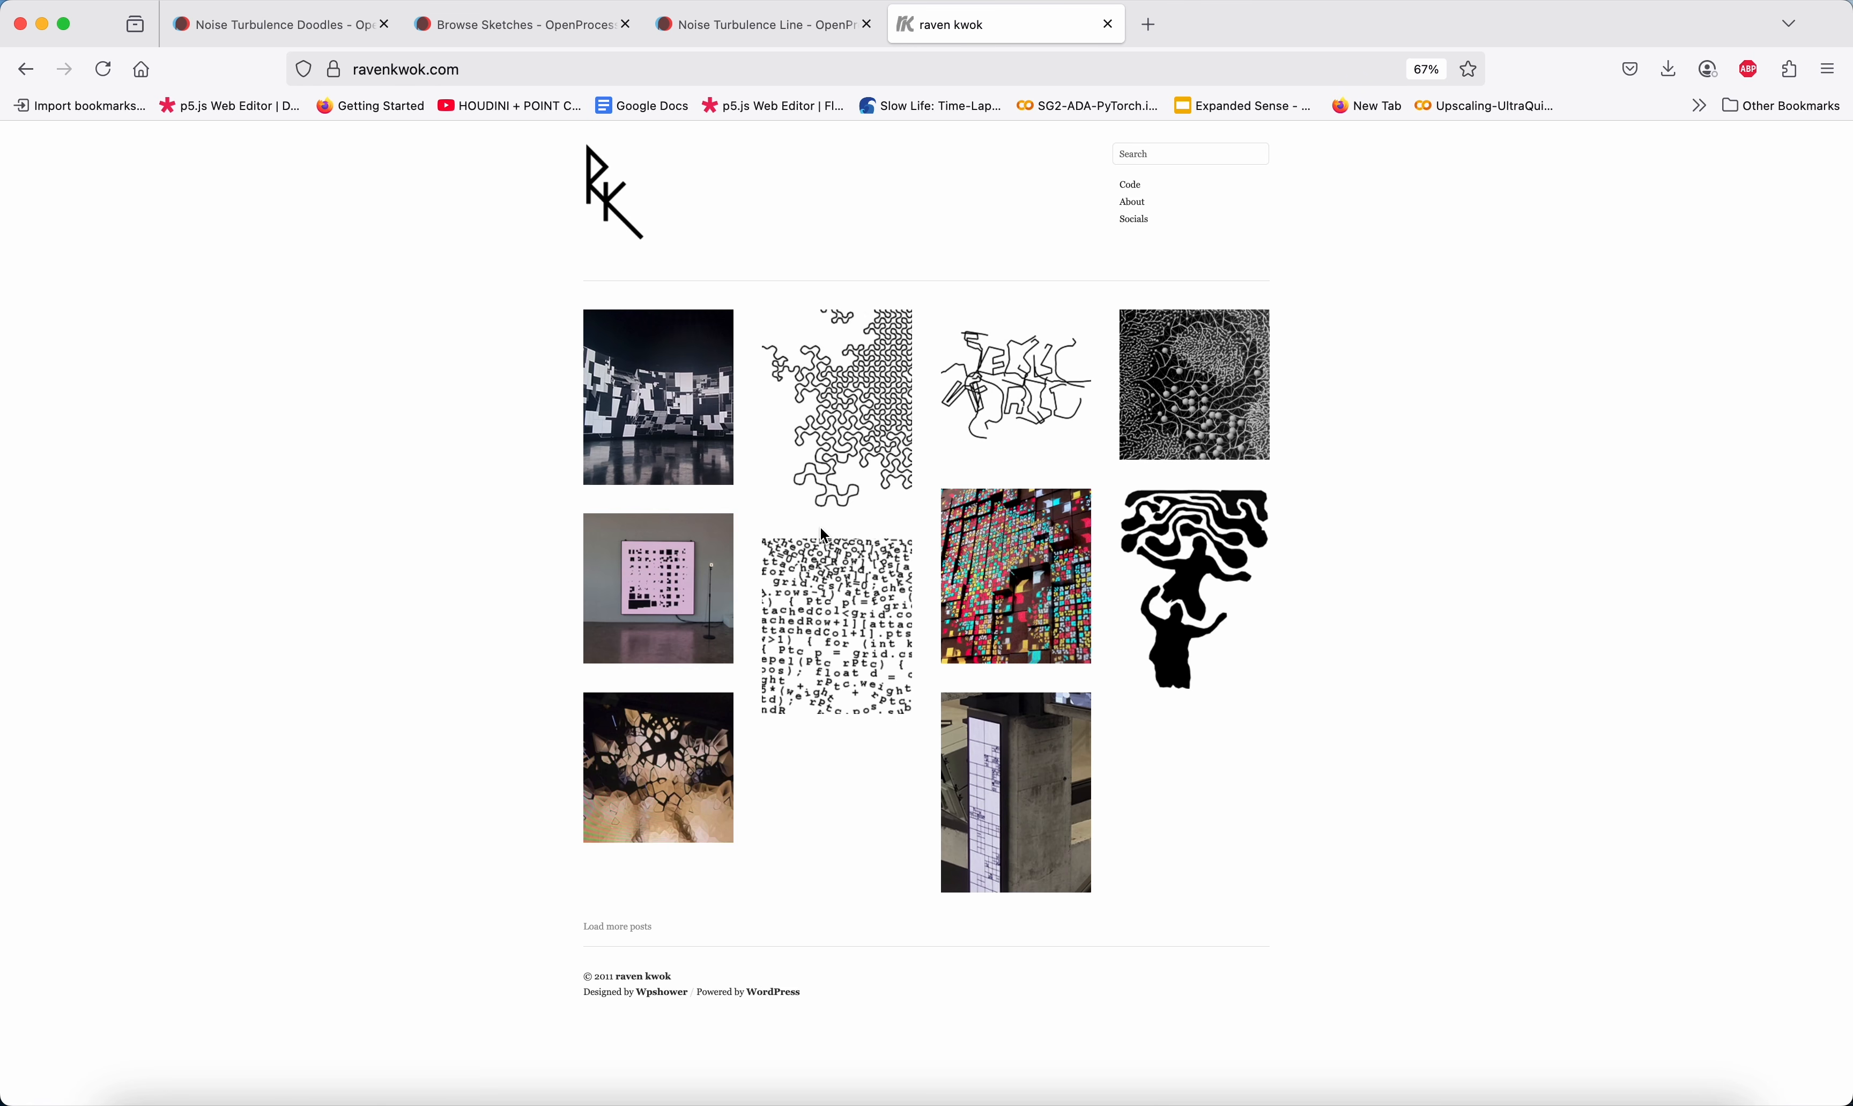
click(1078, 572)
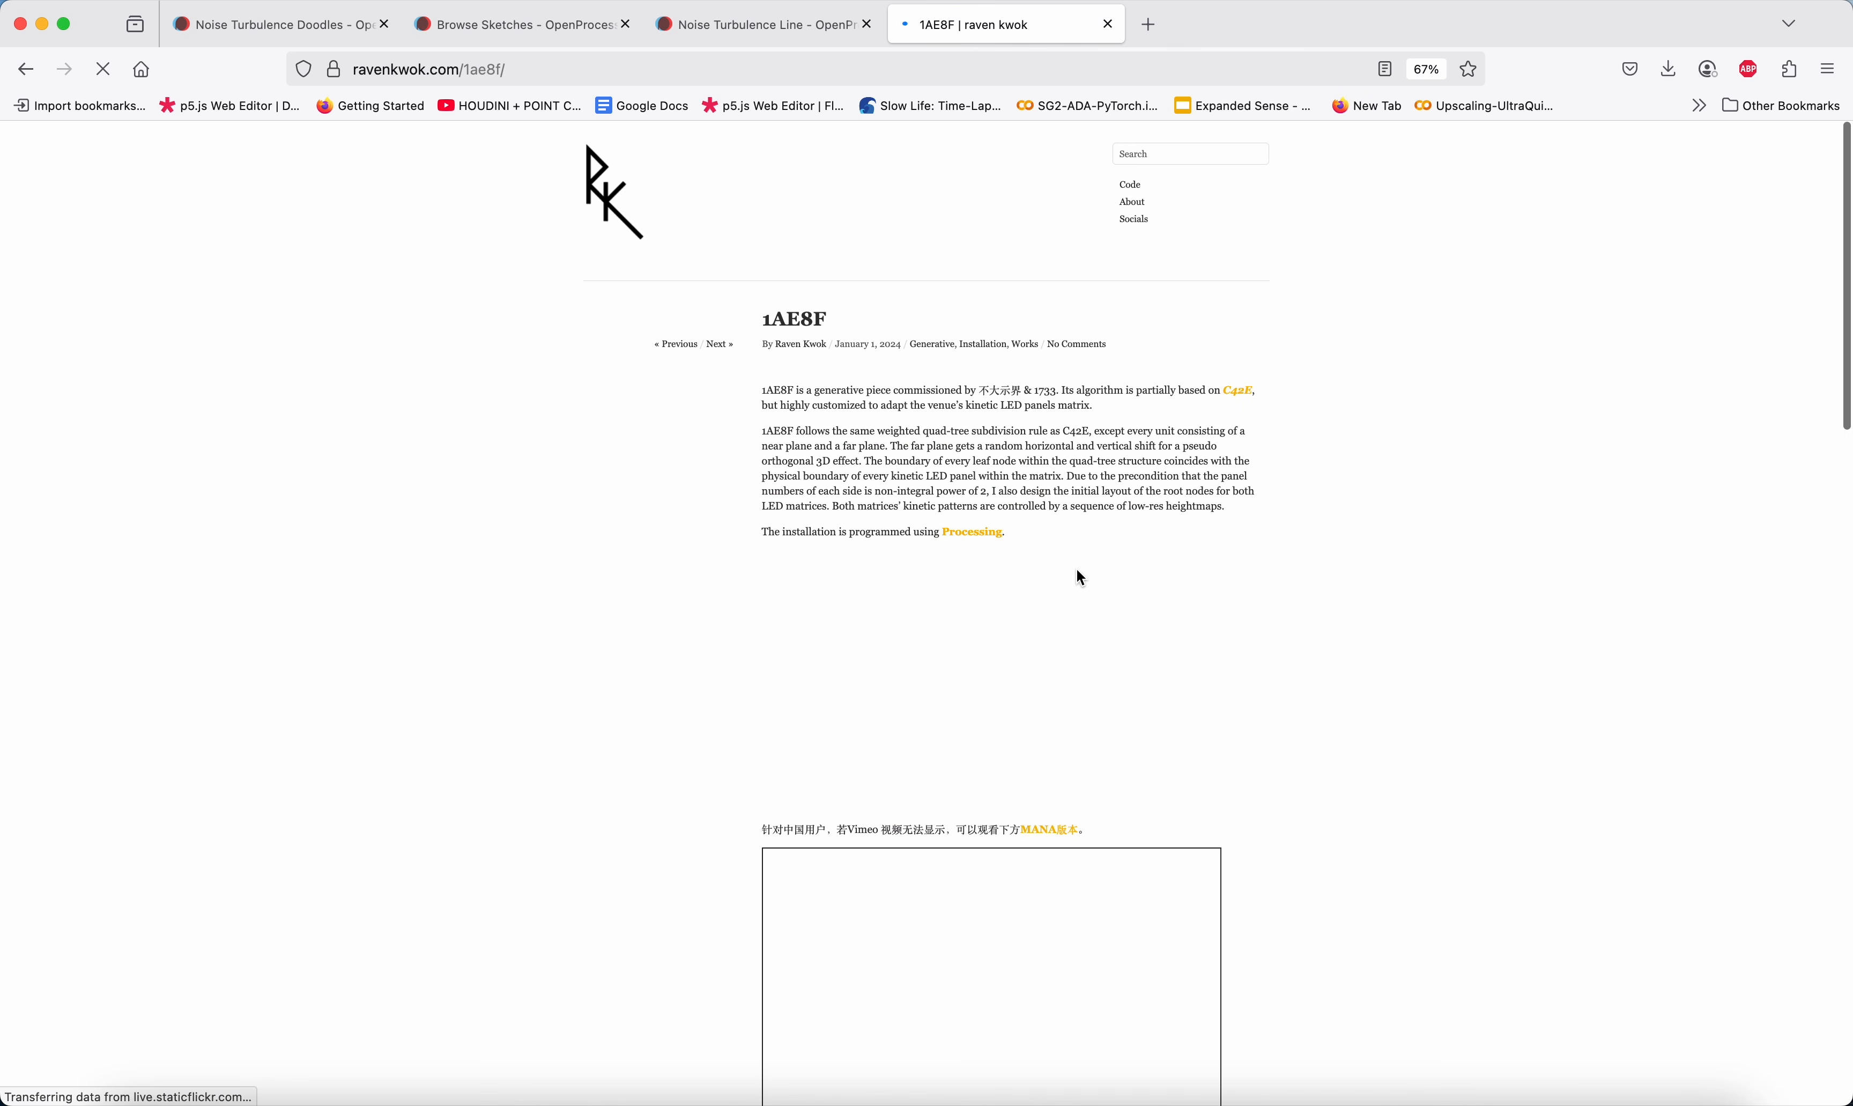
scroll(1081, 577, down, 2)
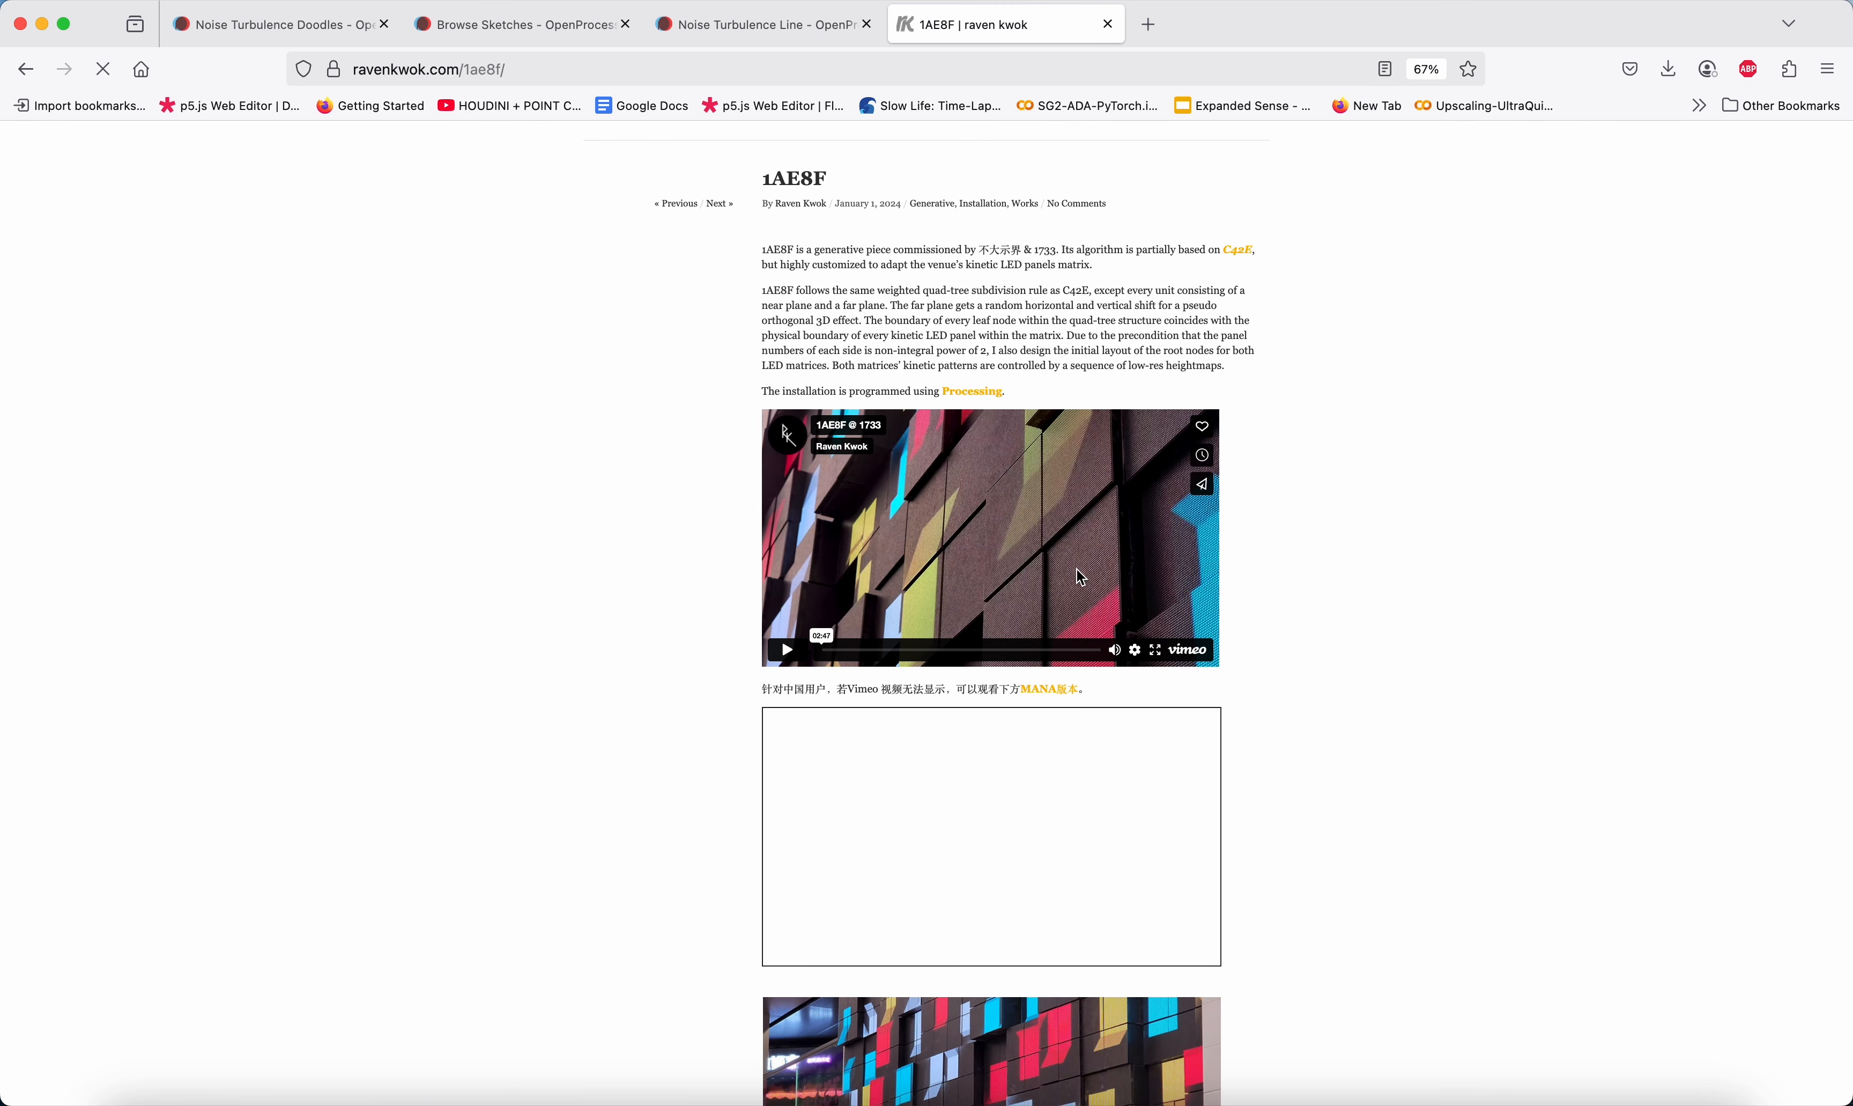
scroll(1081, 577, down, 9)
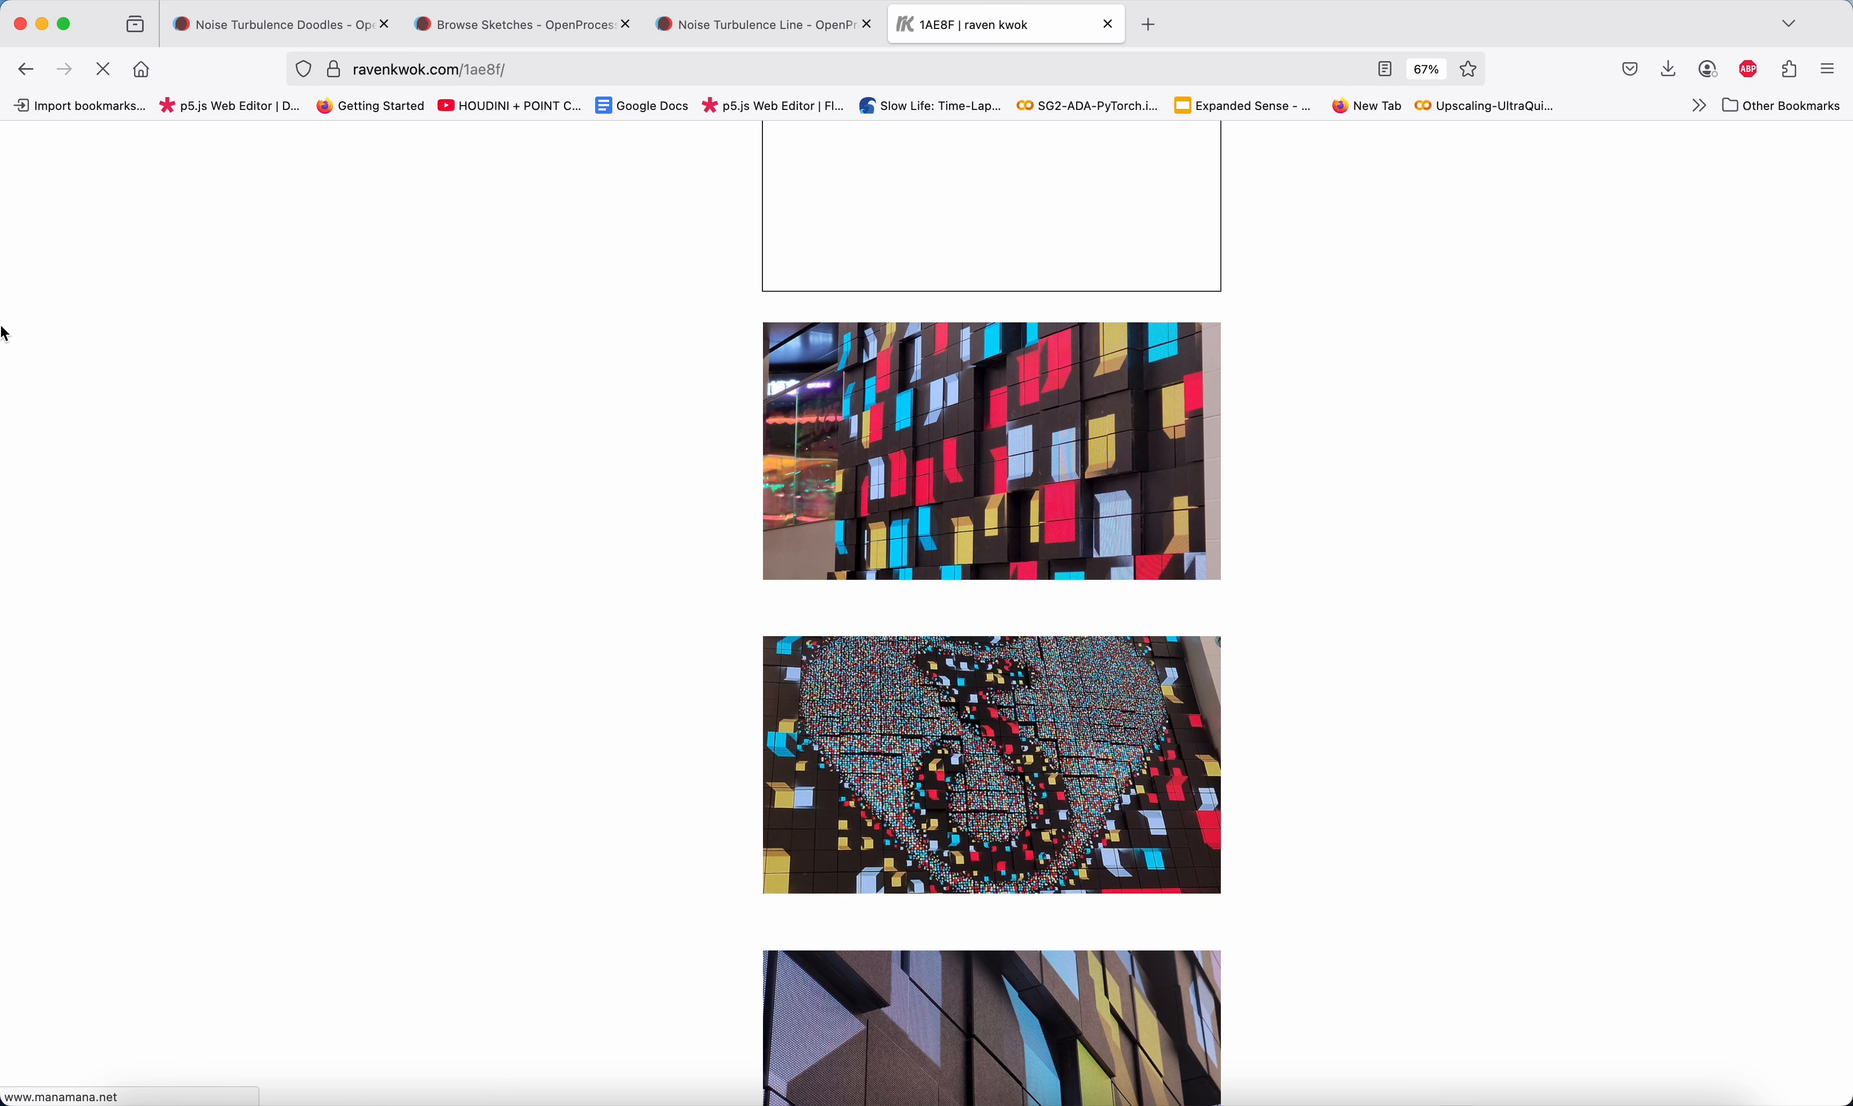
click(25, 69)
Switch to the empty NewProject.1.toe project in TouchDesigner.
key(ctrl+Up)
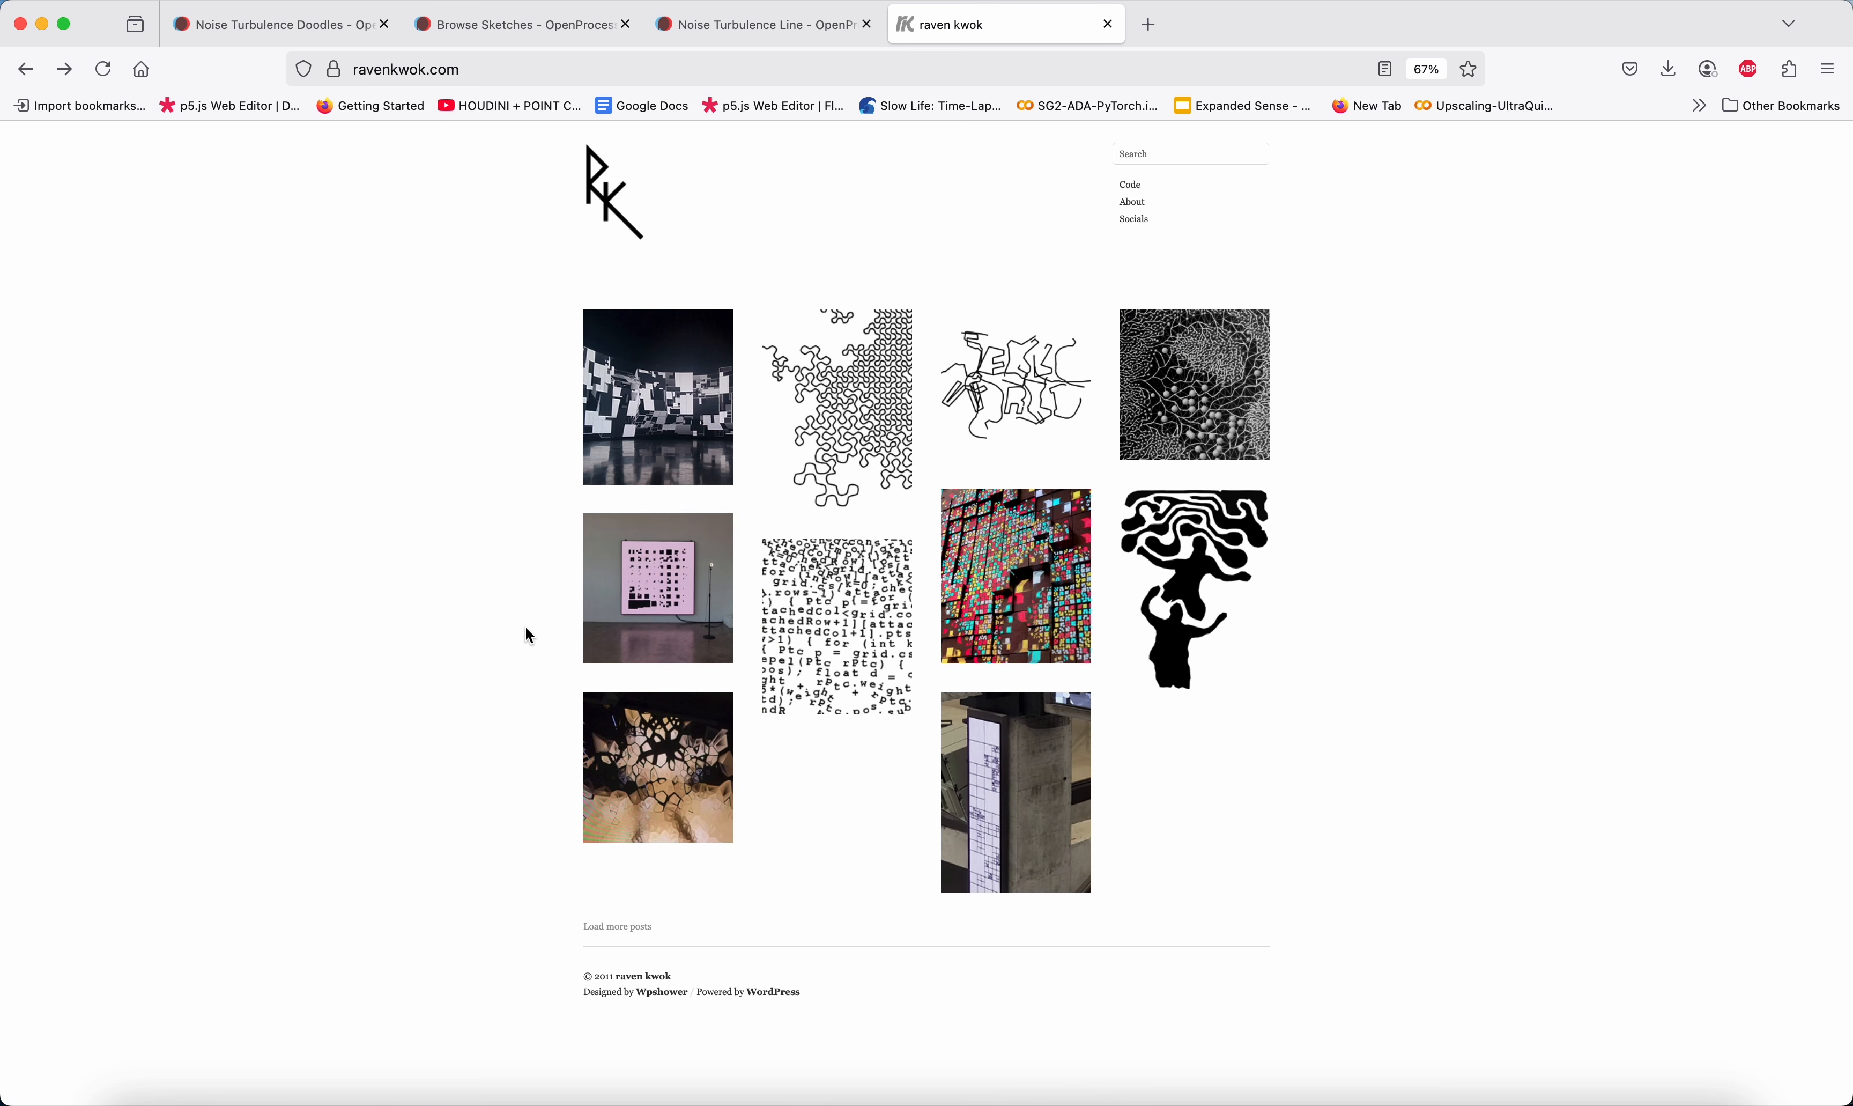
click(512, 749)
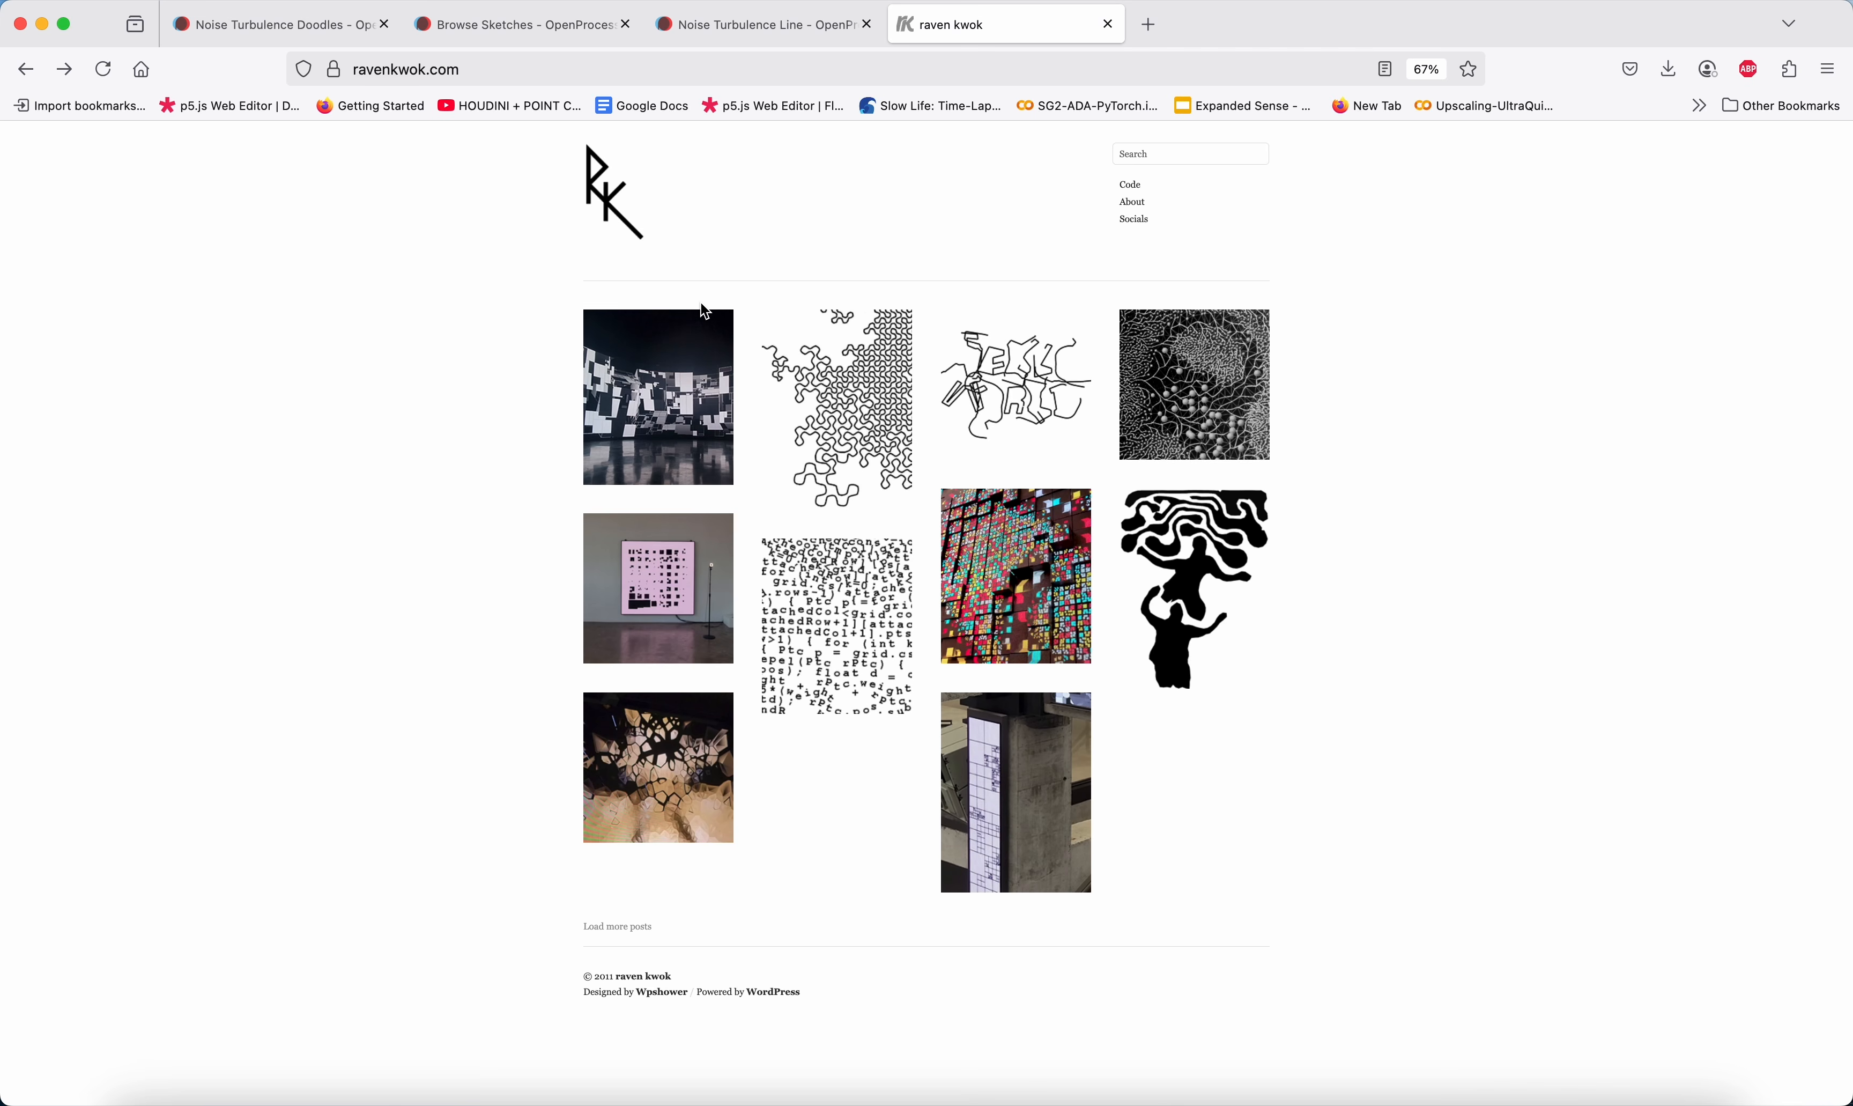
key(ctrl+Up)
click(703, 306)
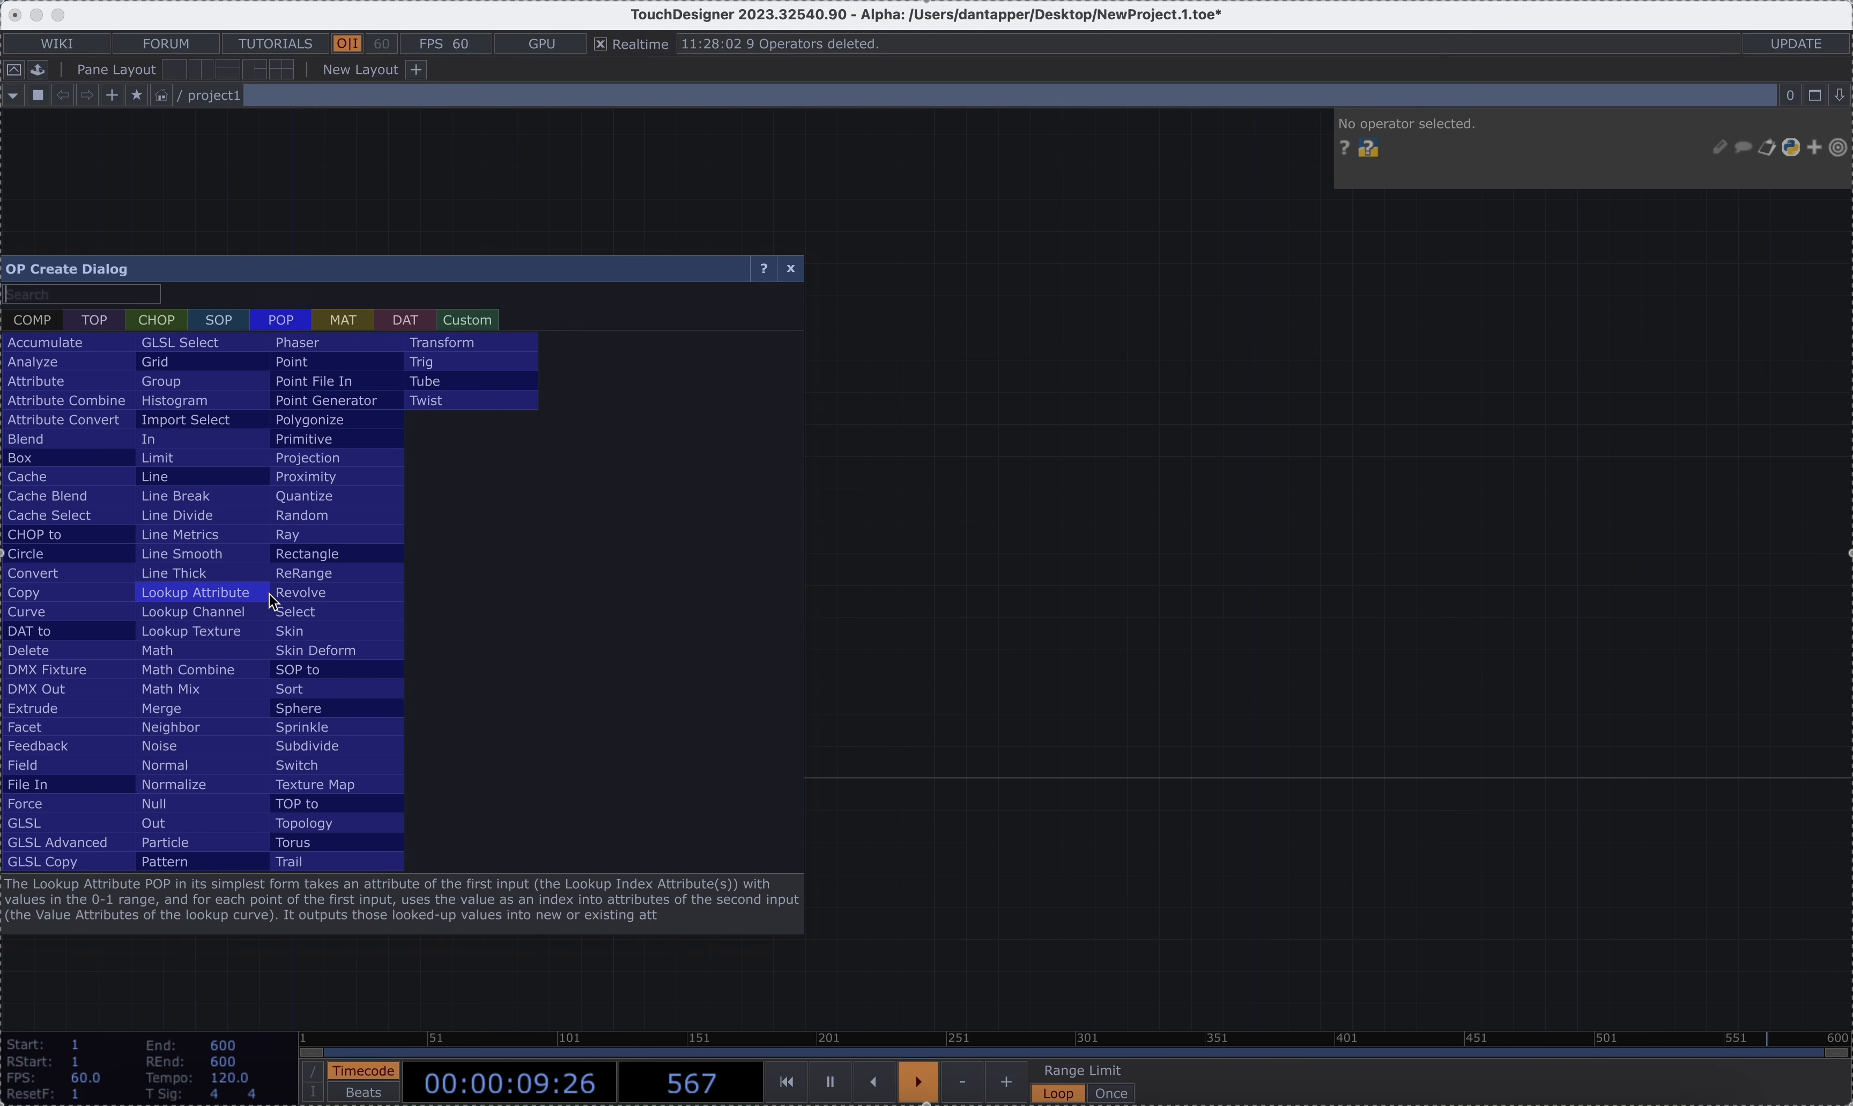
Add a Point POP to the empty project1 network.
text(poi)
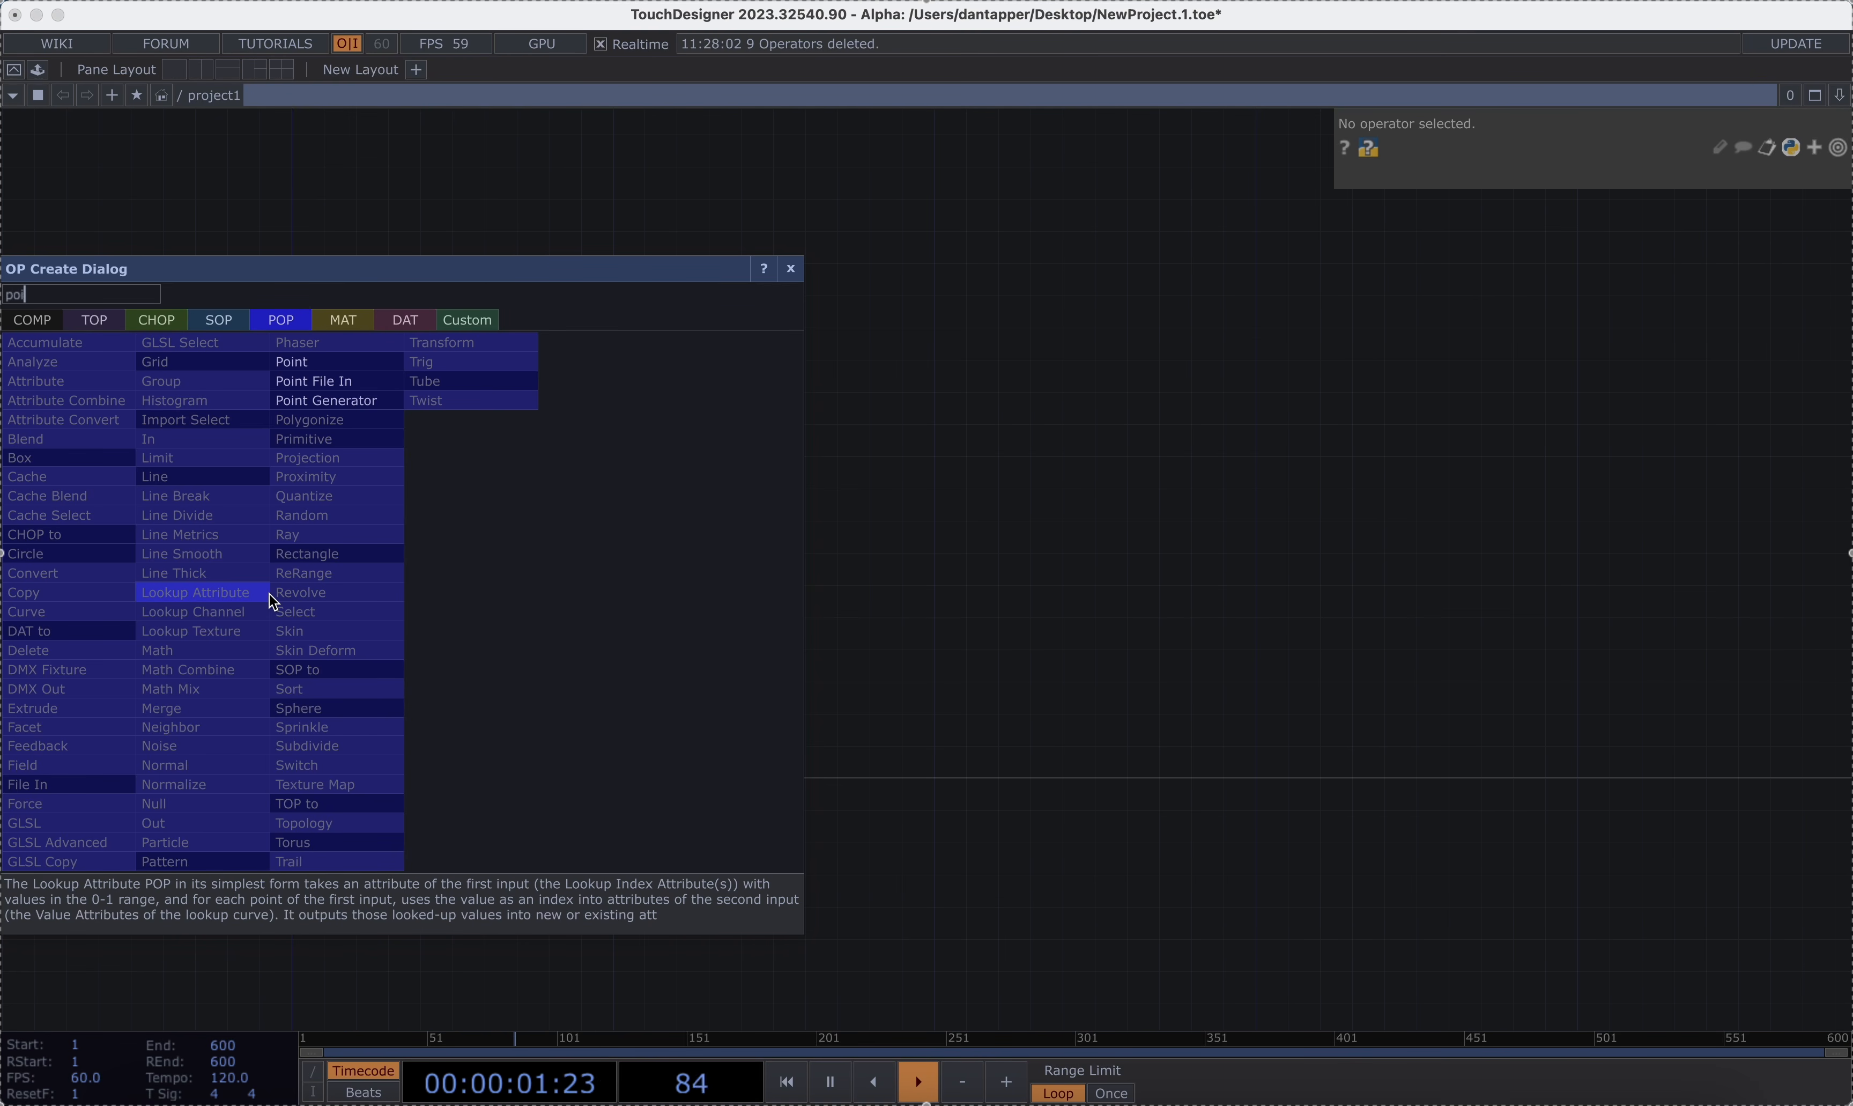
click(320, 364)
click(333, 607)
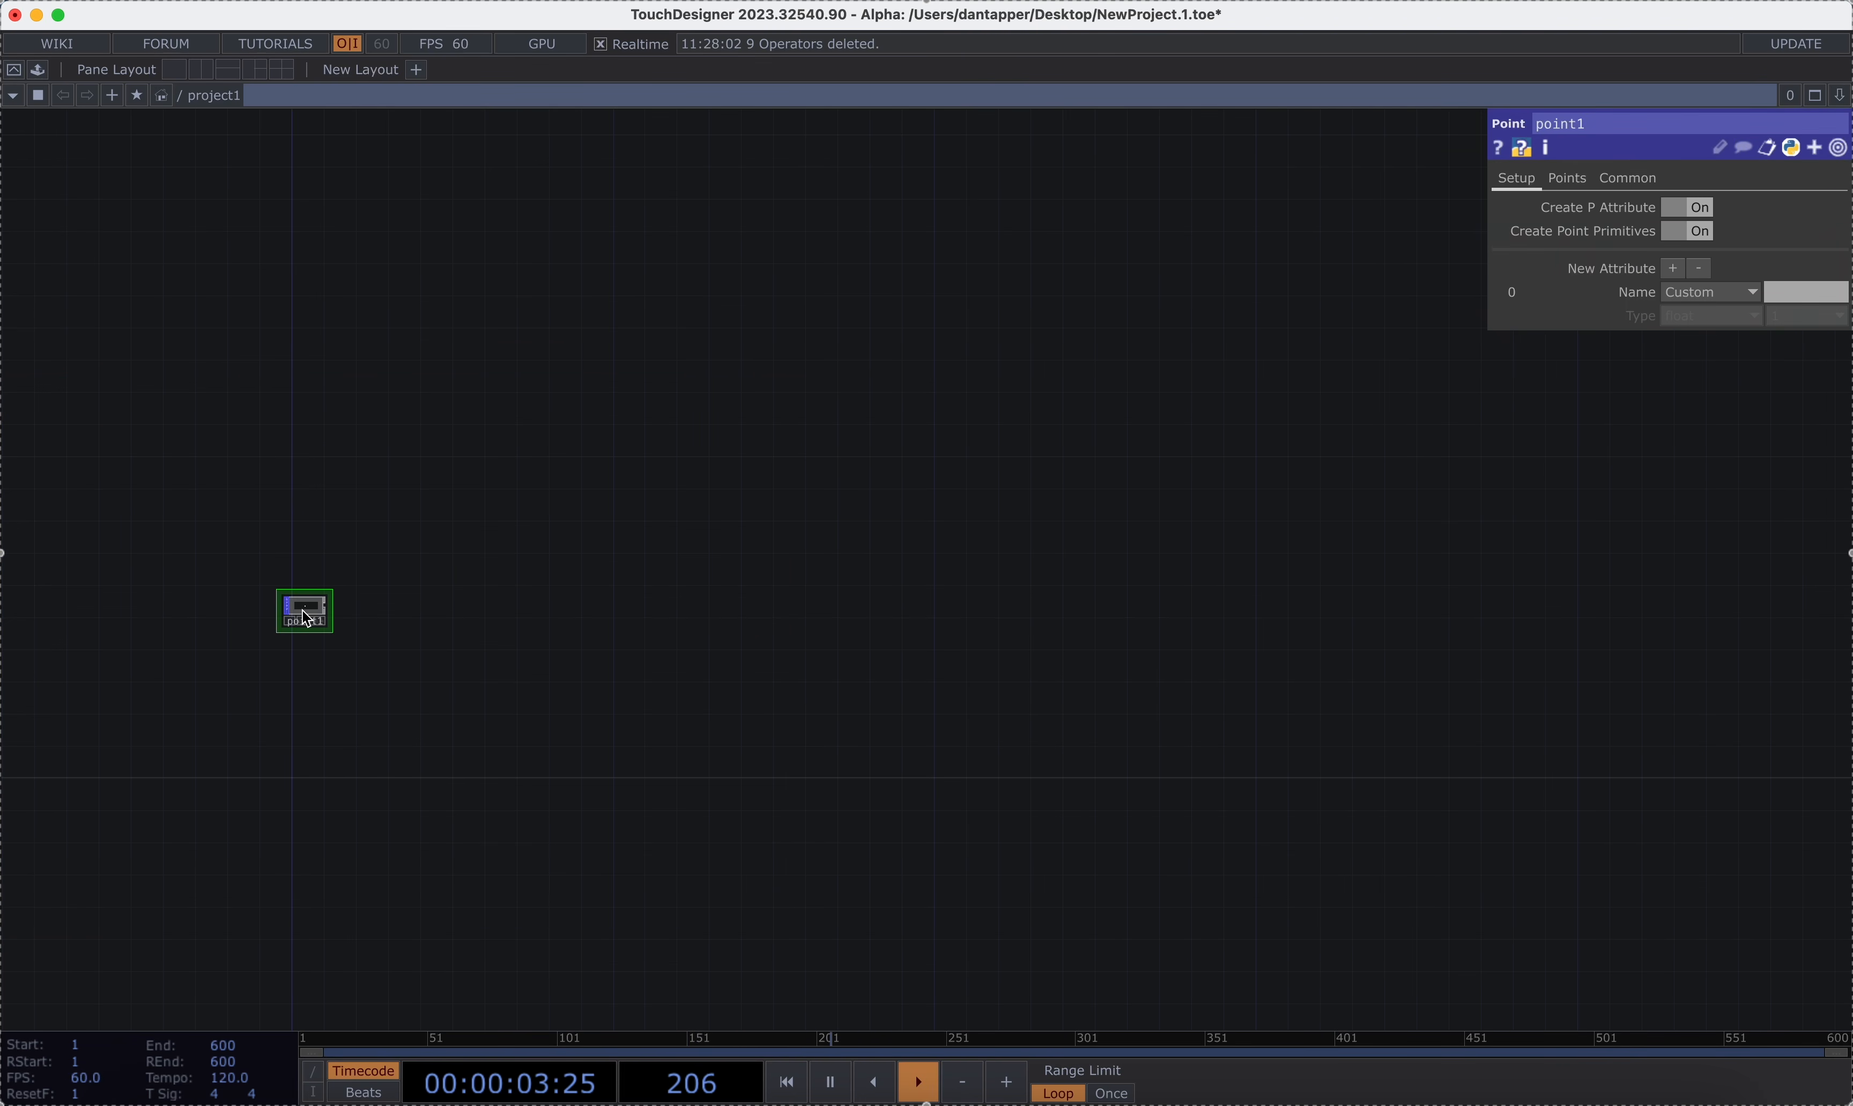
scroll(353, 609, up, 5)
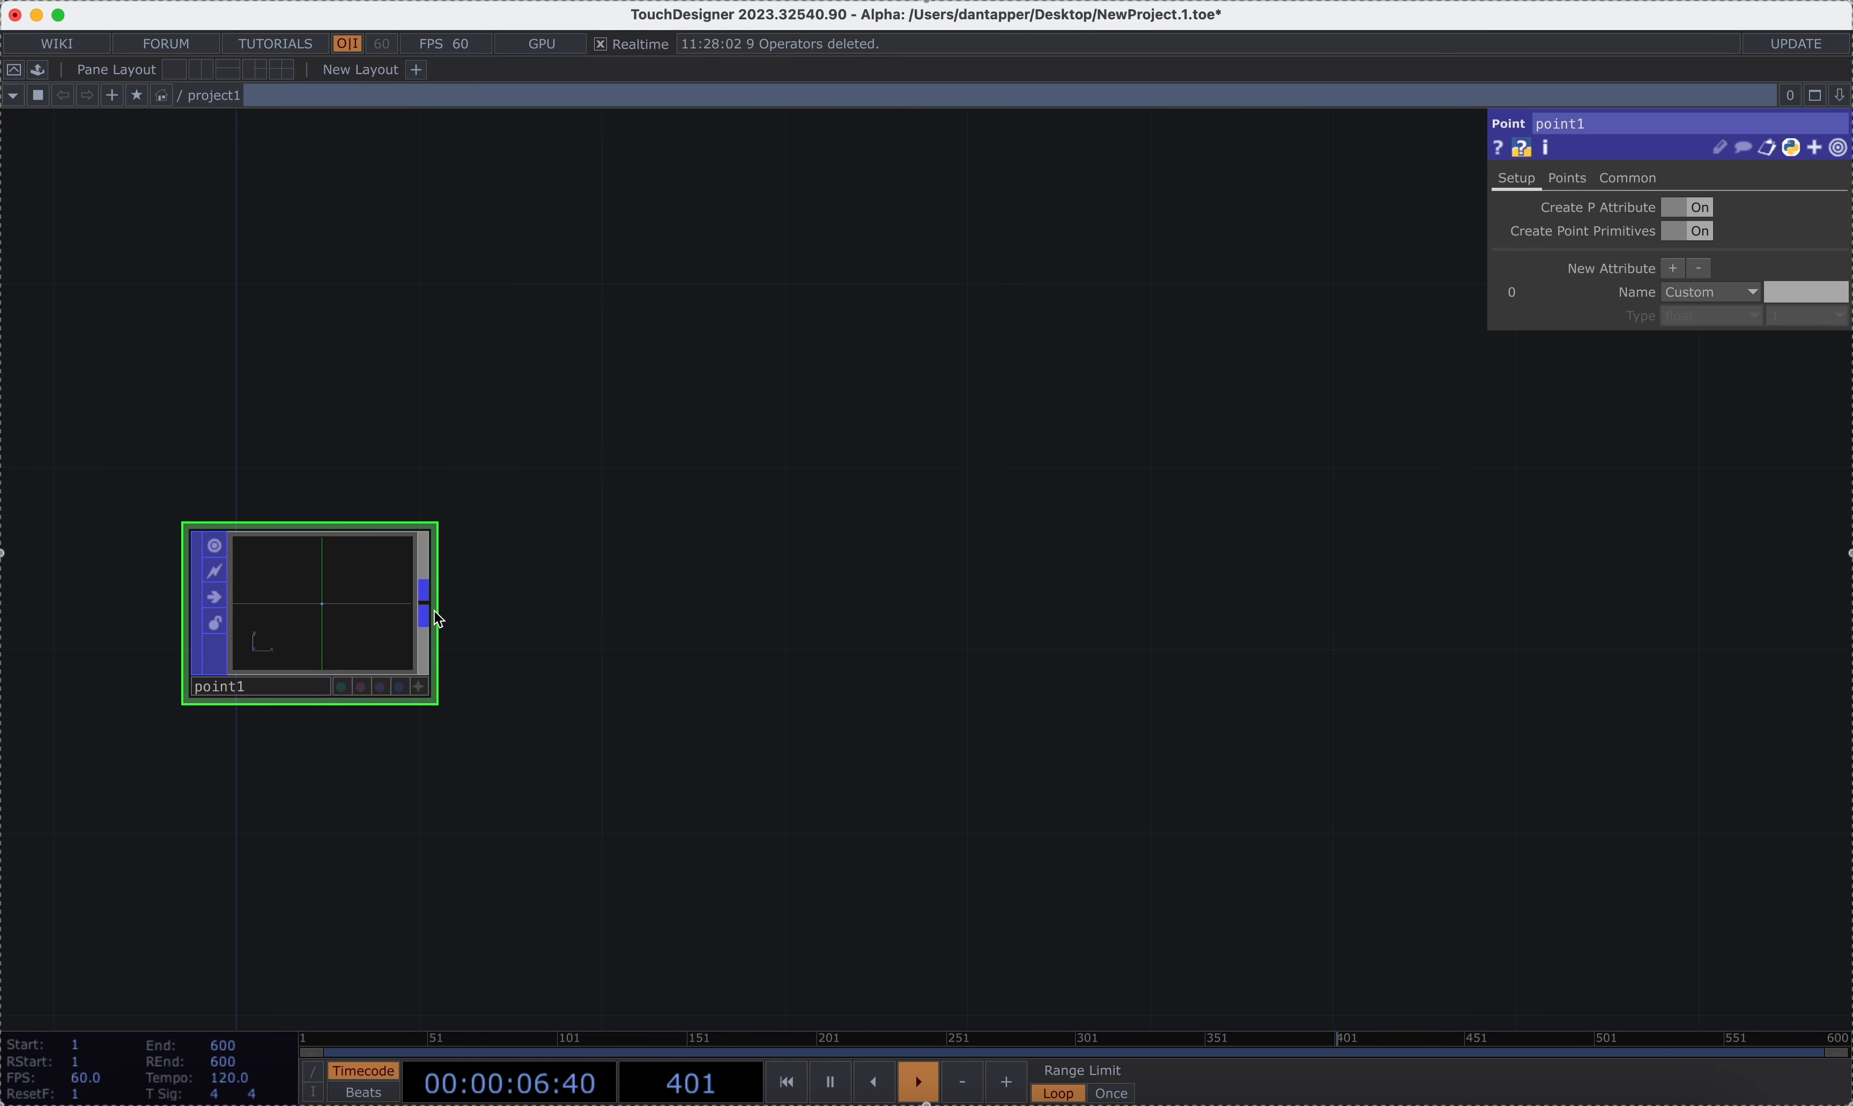
click(995, 491)
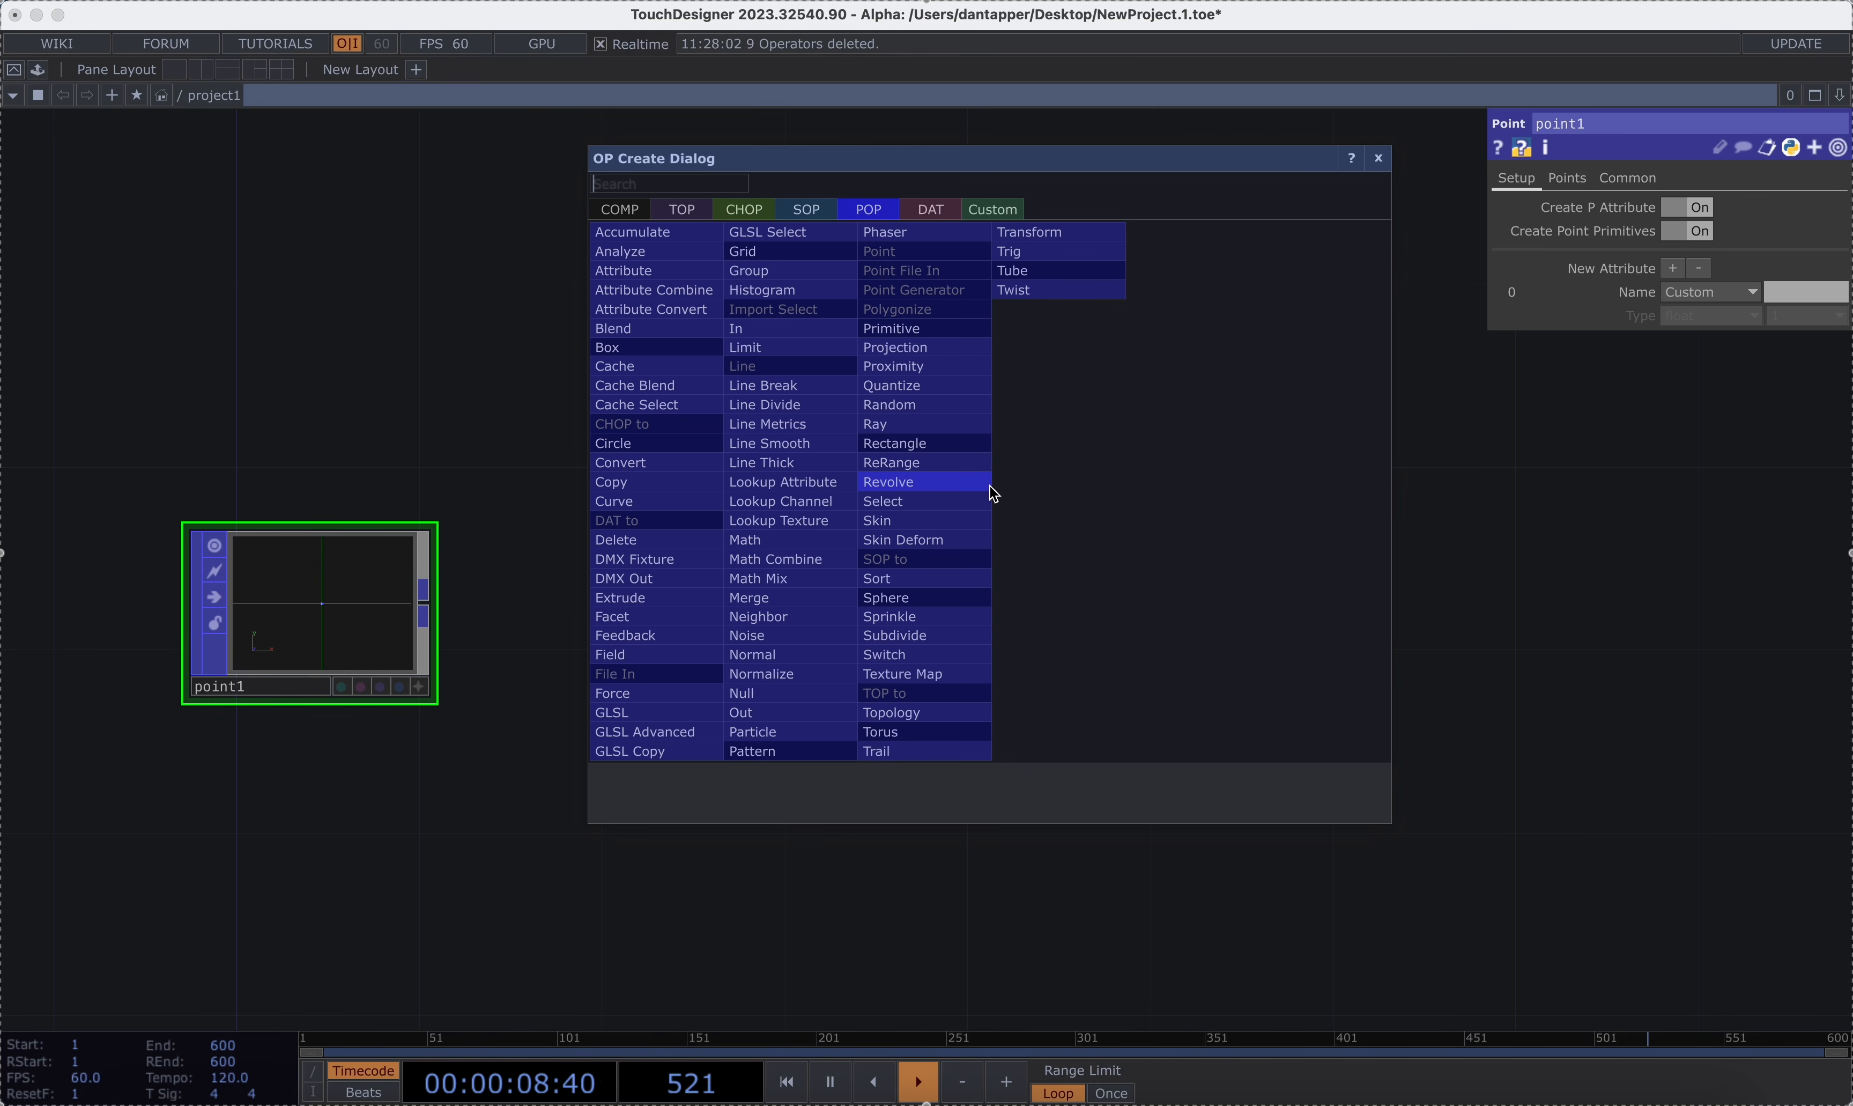
click(640, 654)
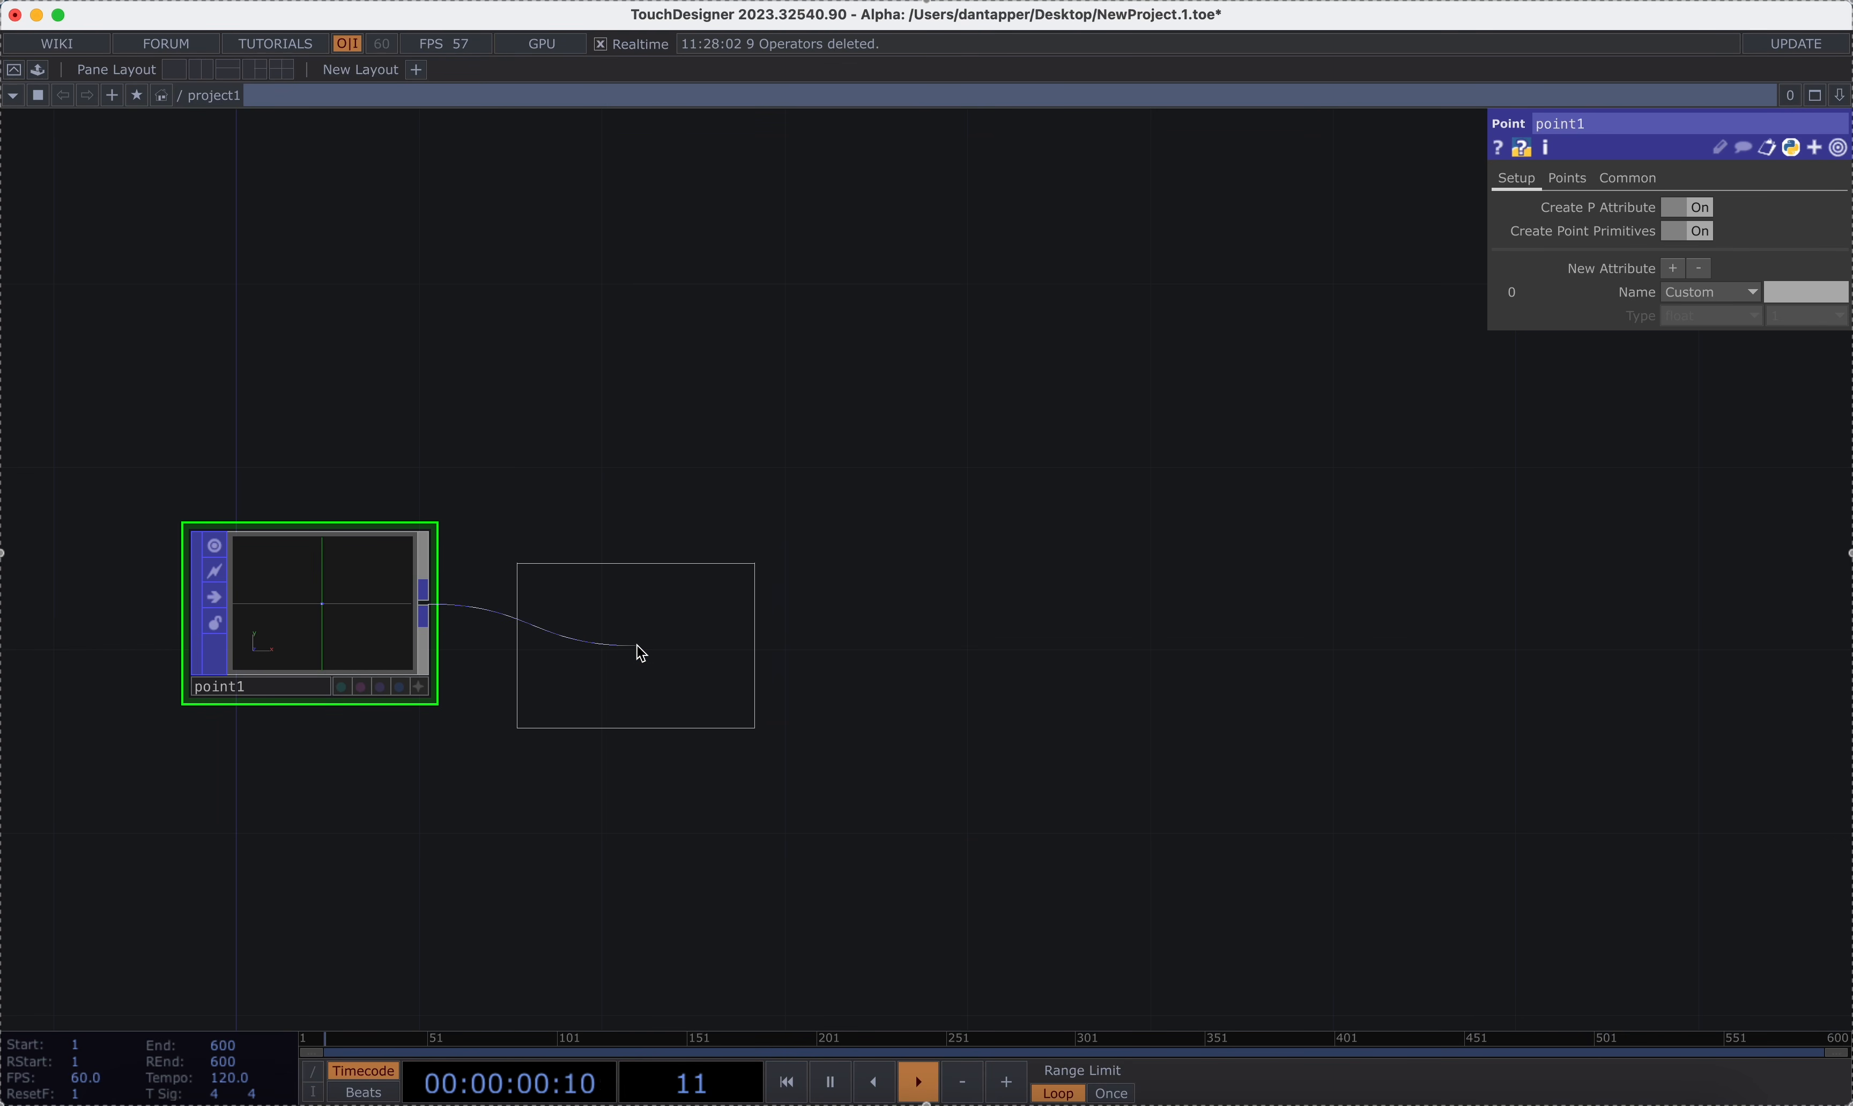
click(730, 528)
key(Delete)
Add a Feedback POP beside point1 and connect point1's output to its input.
key(Tab)
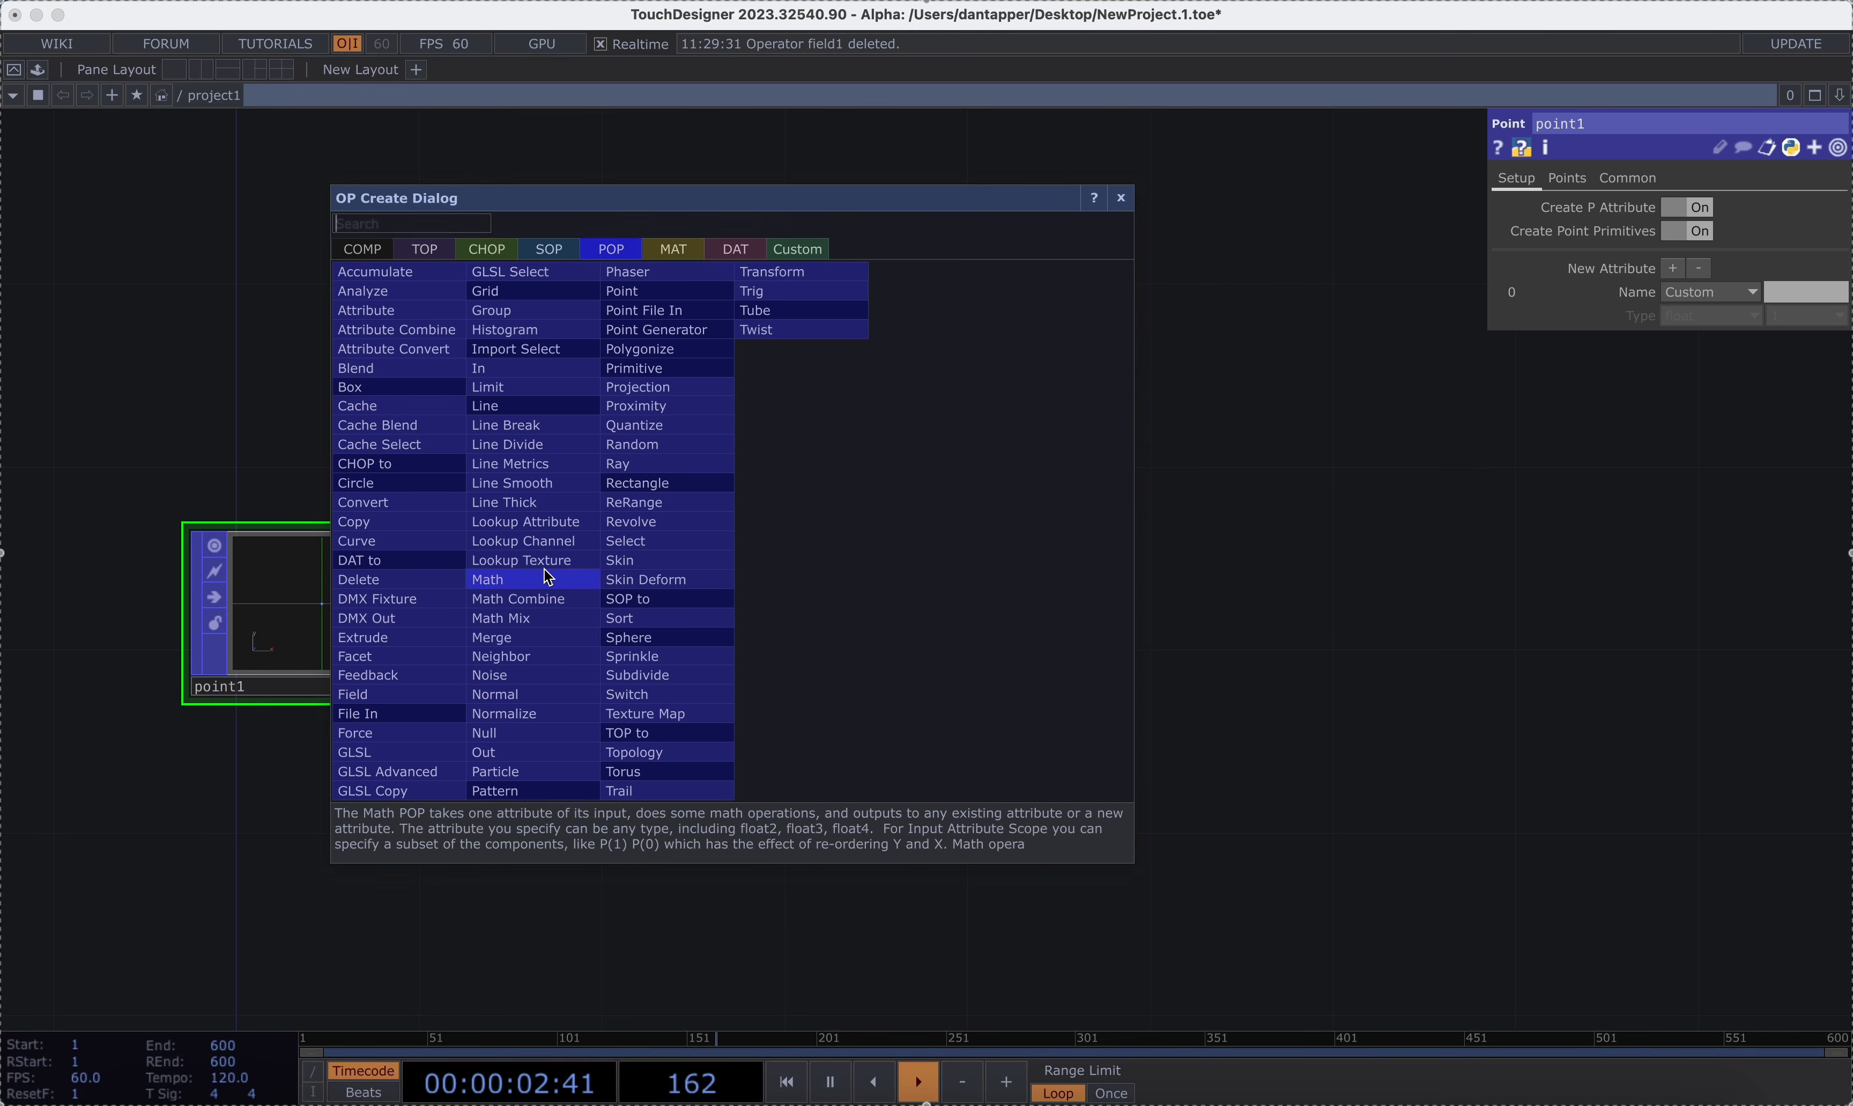
text(fee)
click(430, 674)
click(848, 579)
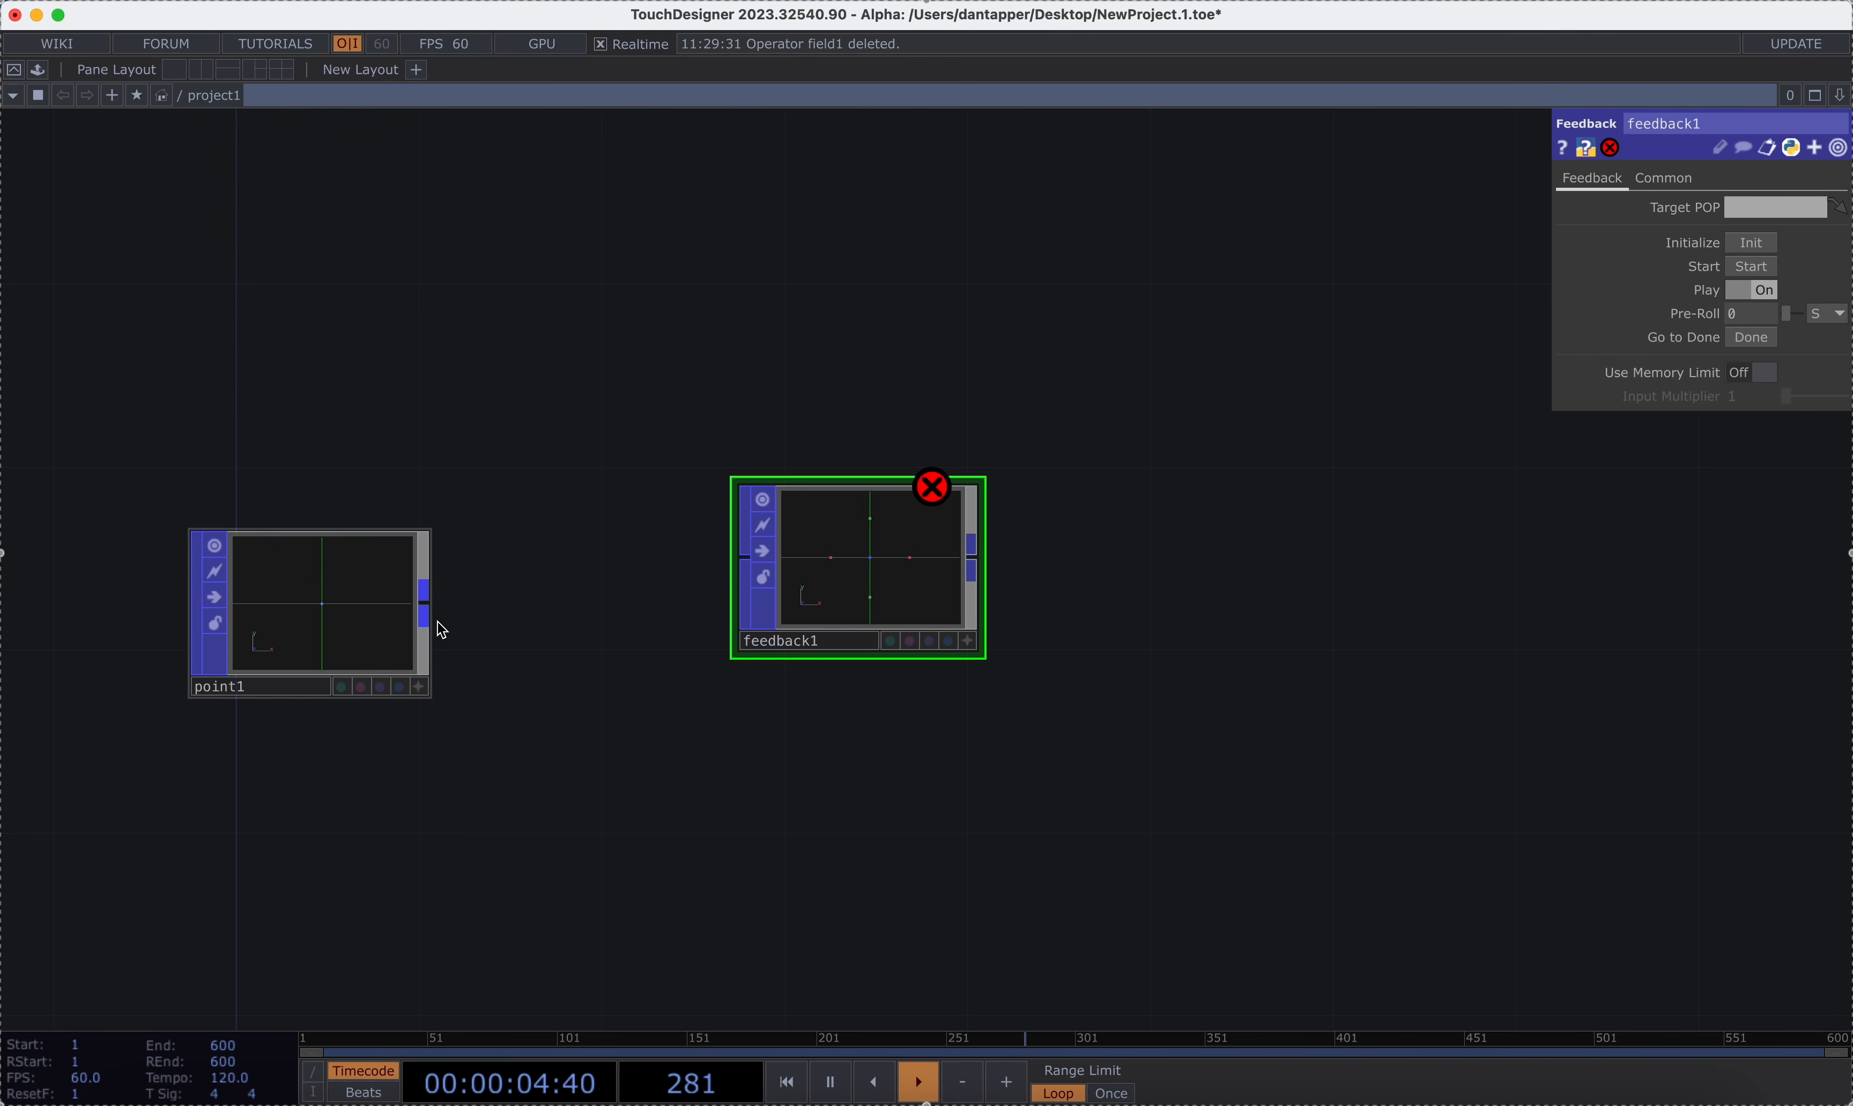
drag(755, 562, 425, 615)
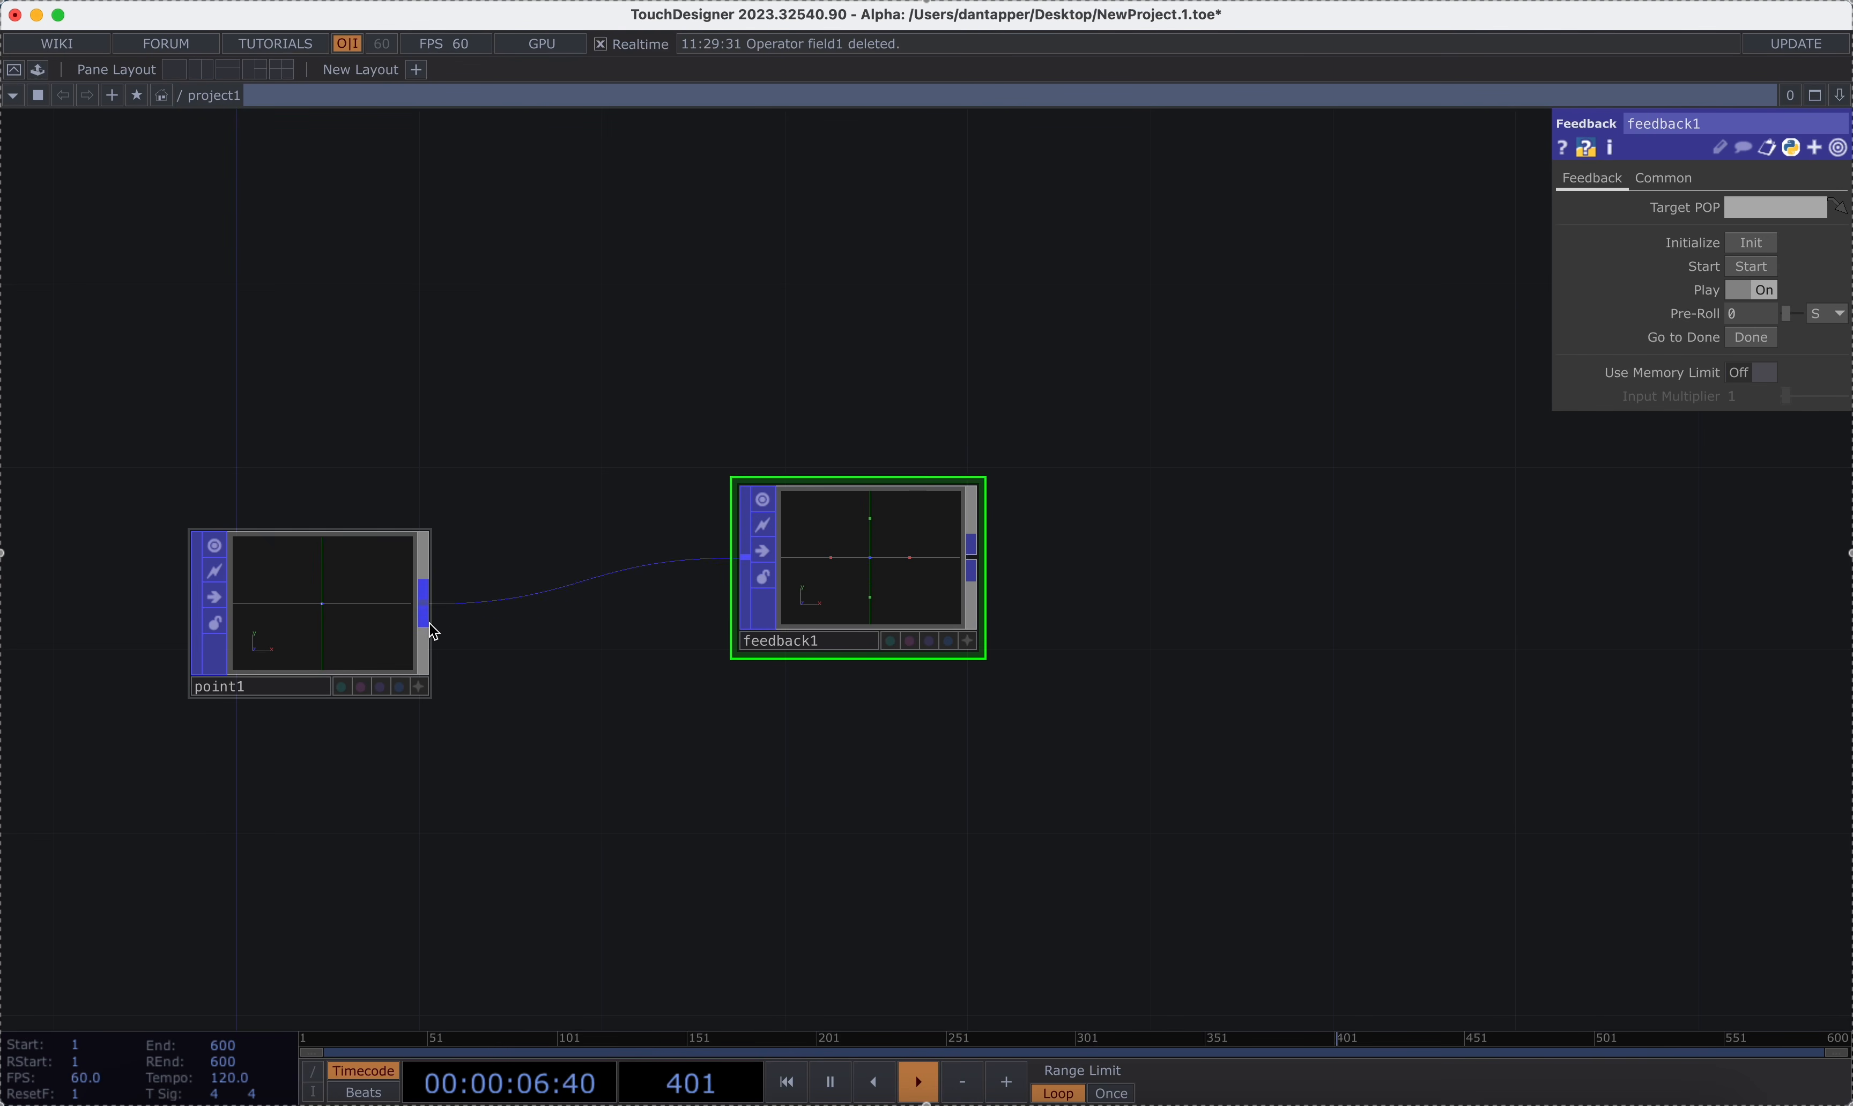
Move feedback1 farther from point1 and add a Null POP connected to feedback1's output.
scroll(806, 612, down, 3)
drag(969, 613, 701, 615)
drag(592, 591, 798, 588)
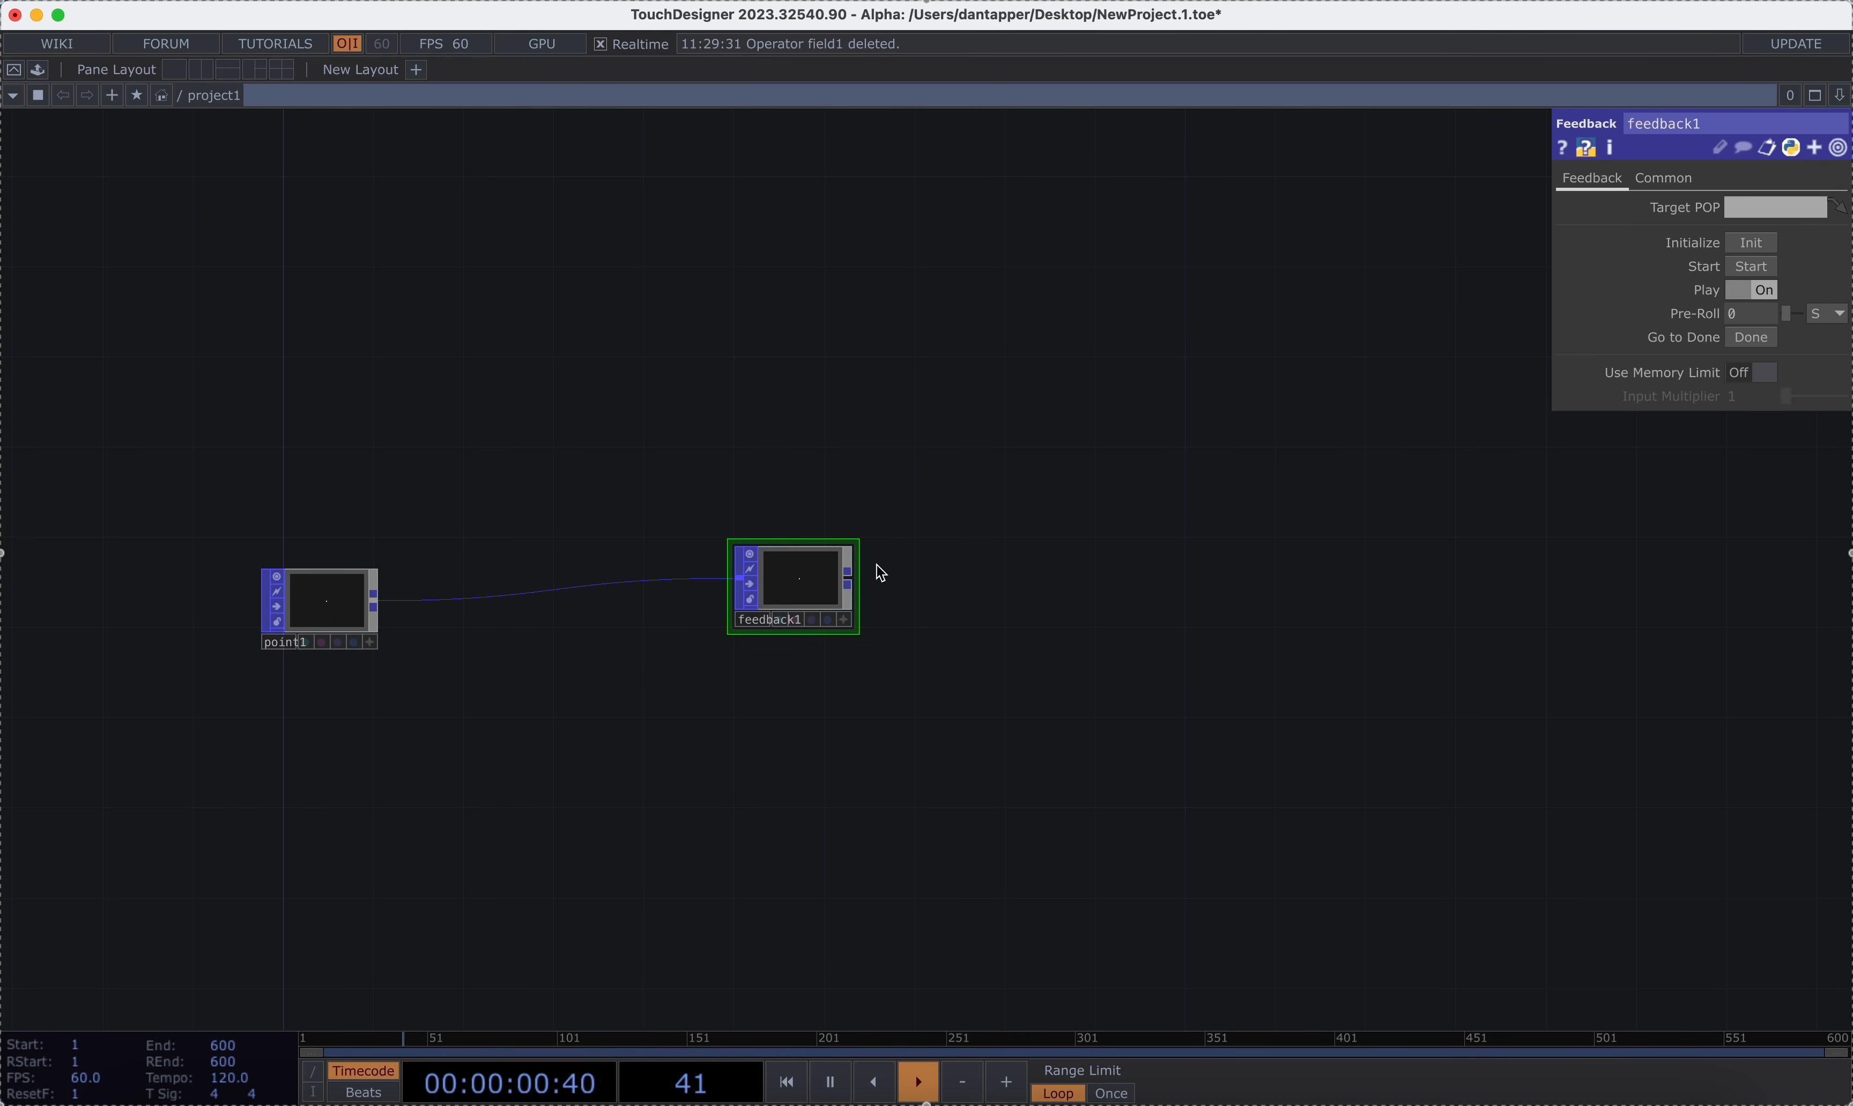
click(1170, 592)
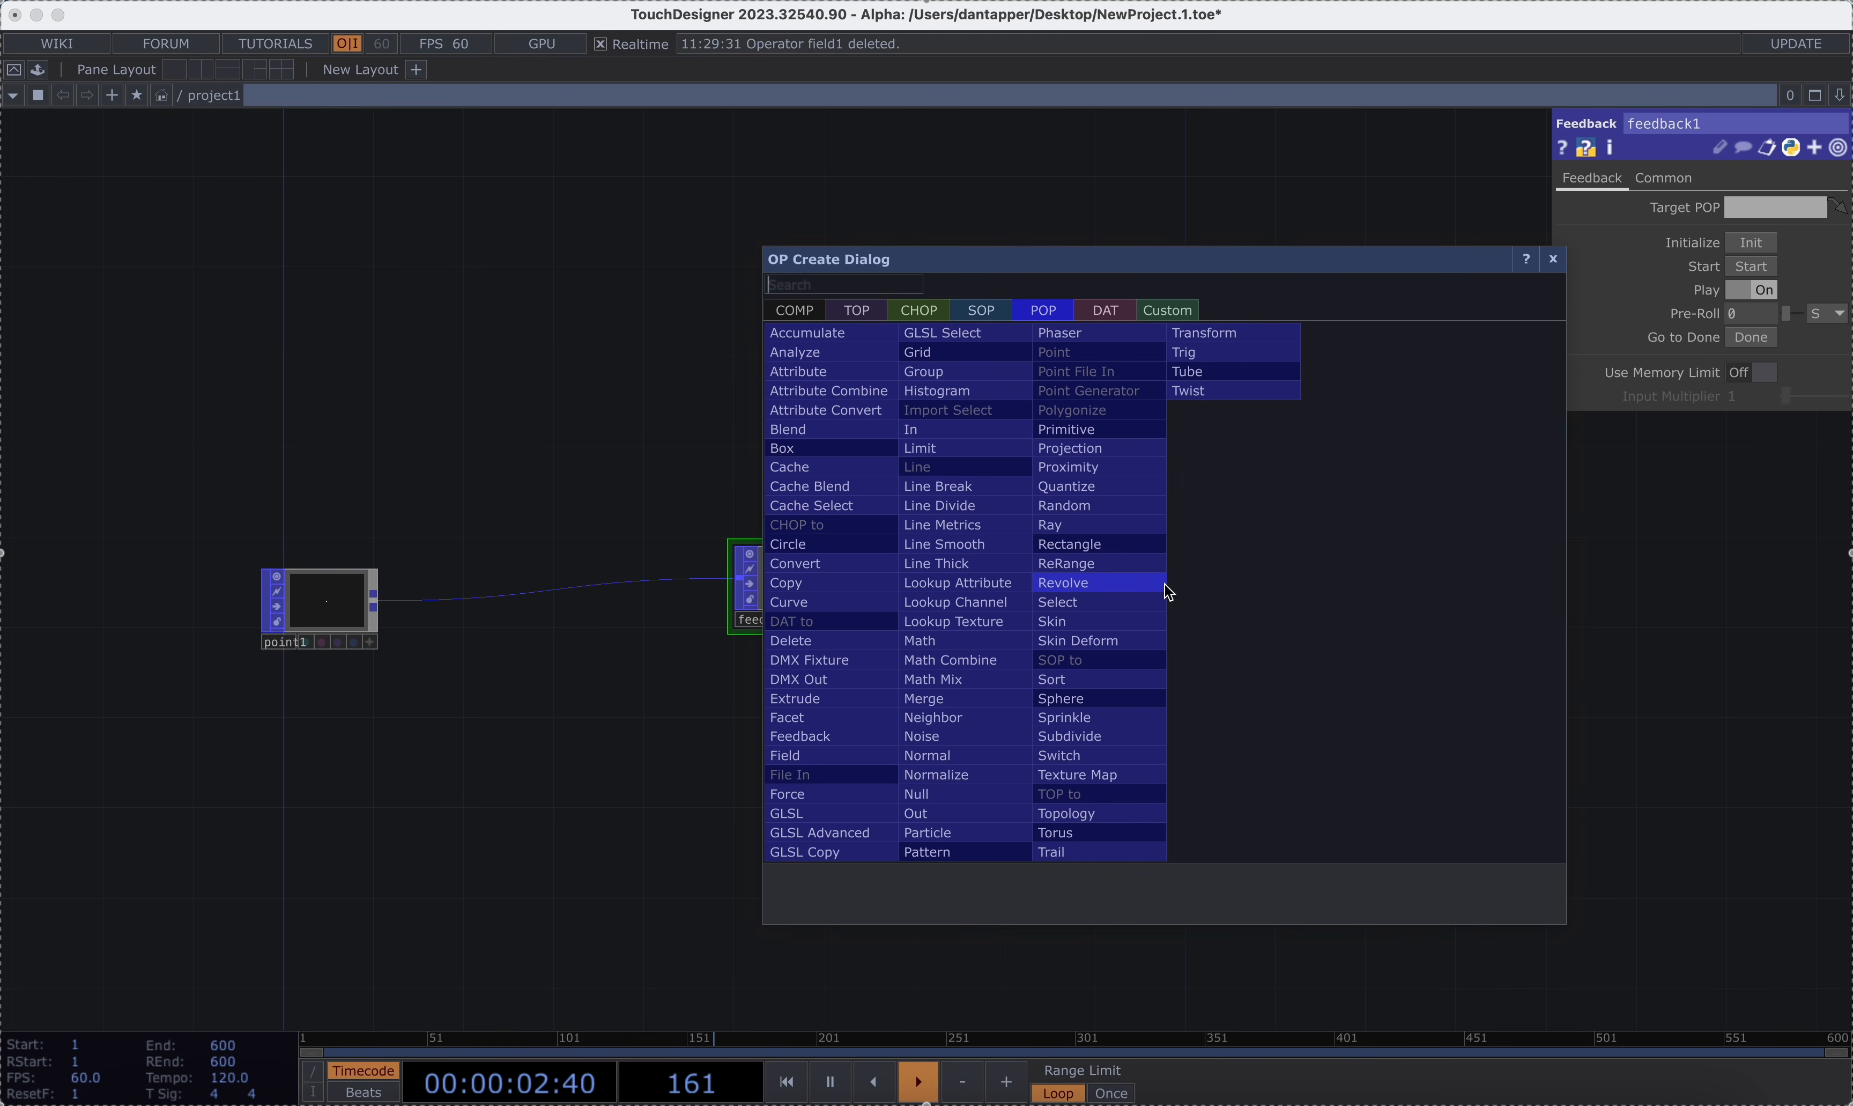
click(932, 795)
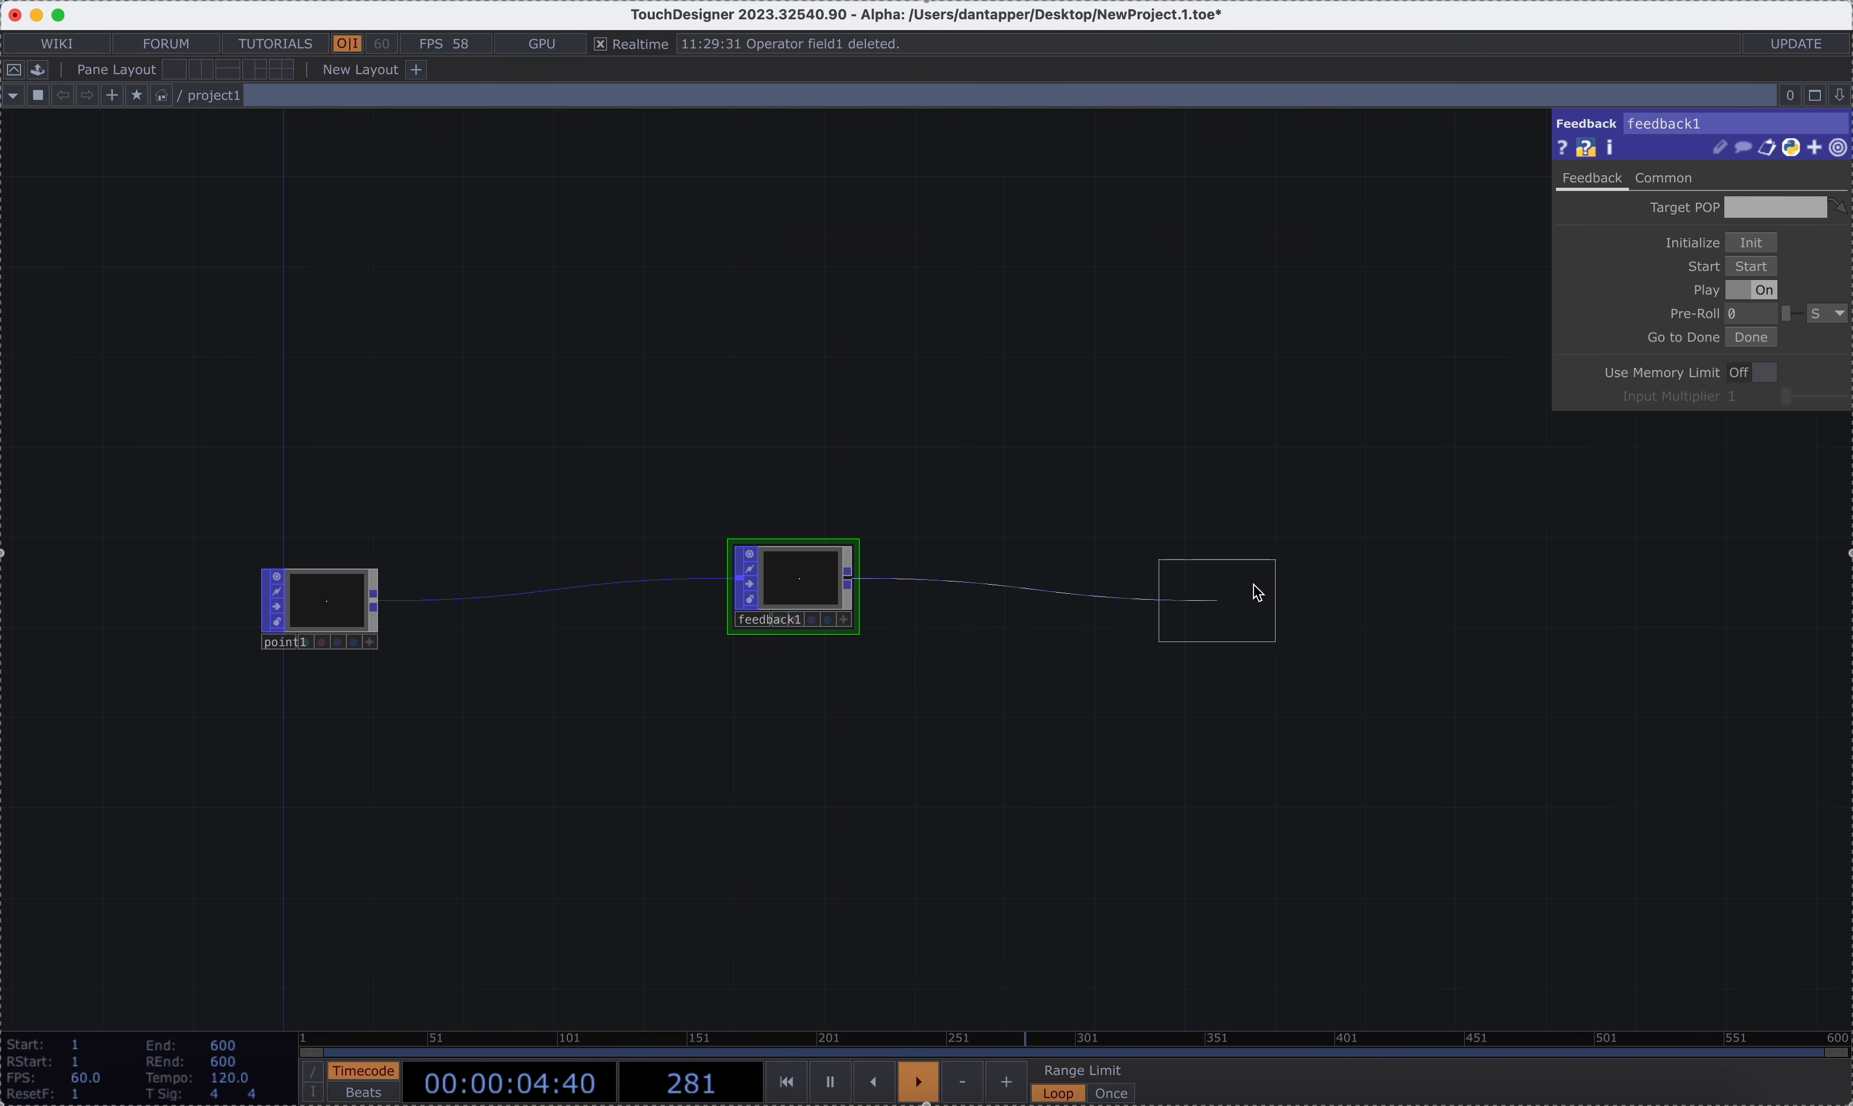
click(1313, 587)
right_click(966, 578)
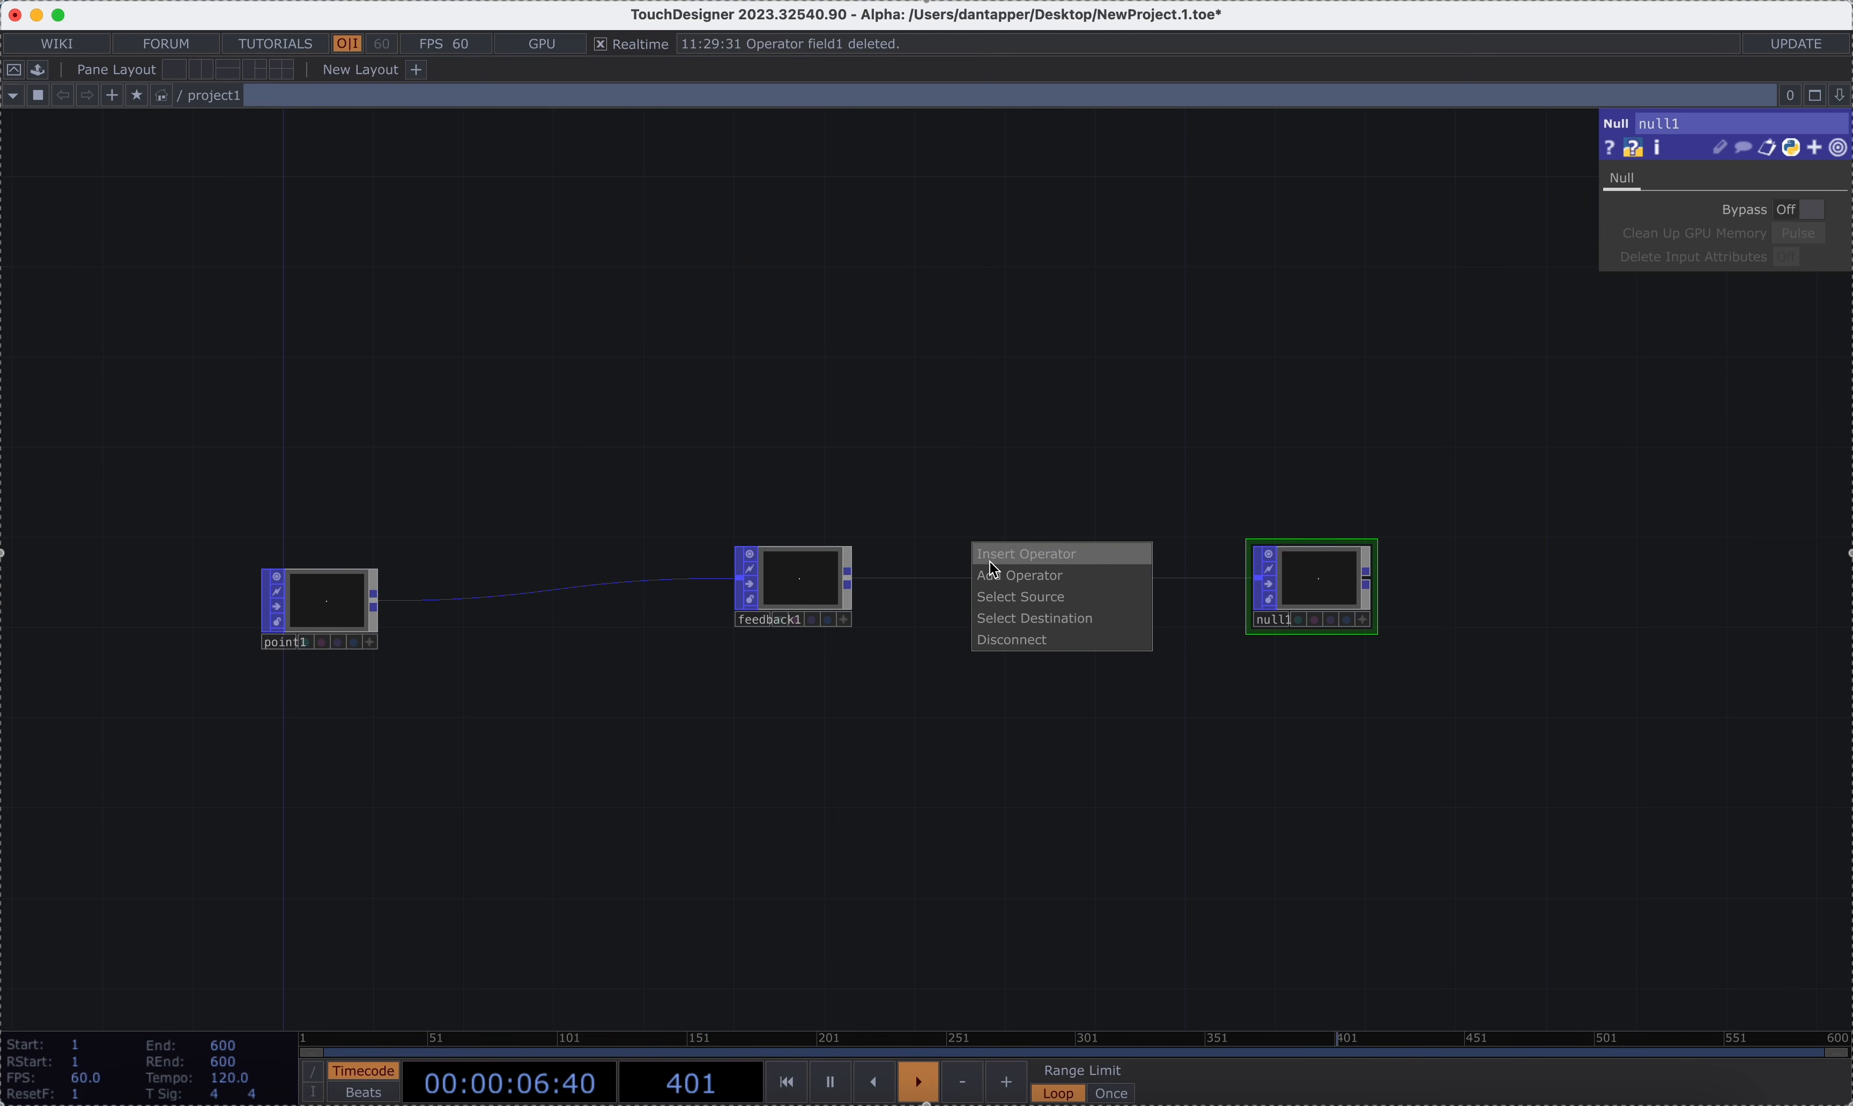
click(993, 553)
text(me)
click(783, 692)
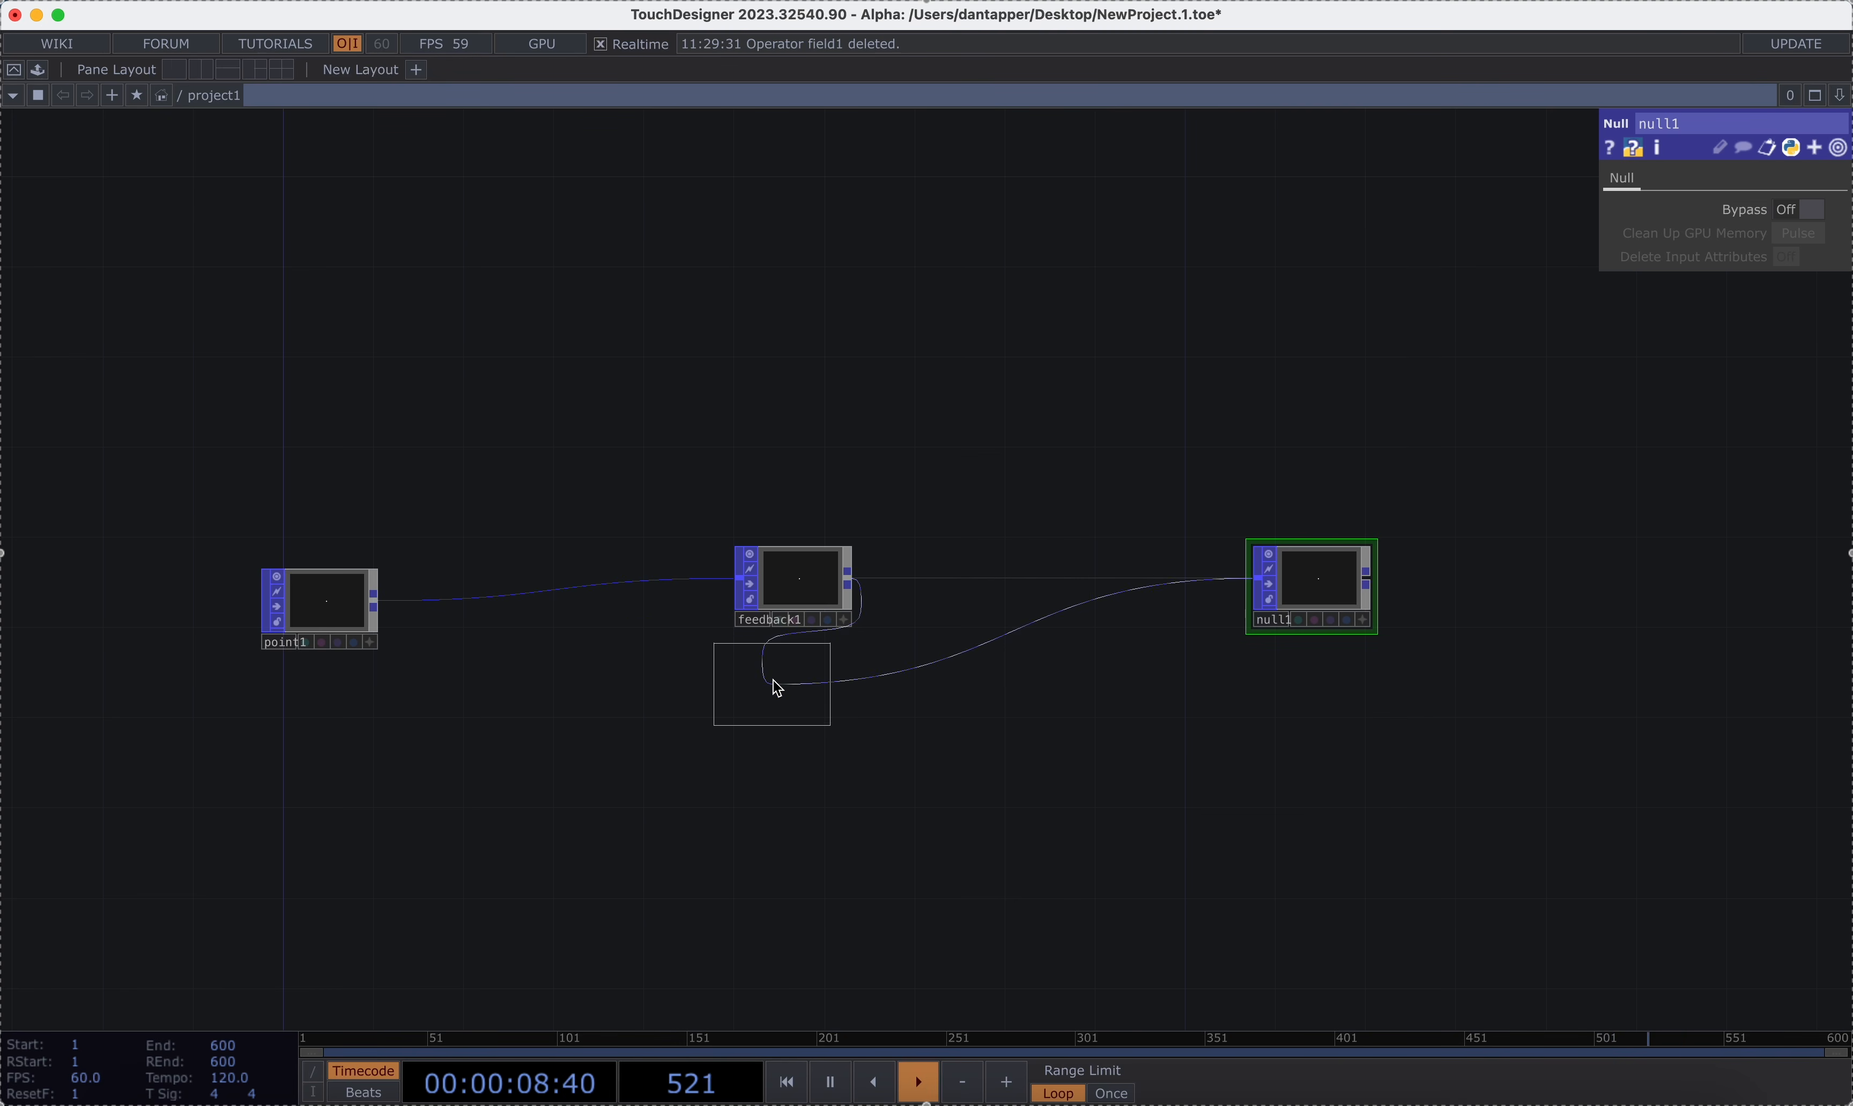
click(955, 525)
key(super+z)
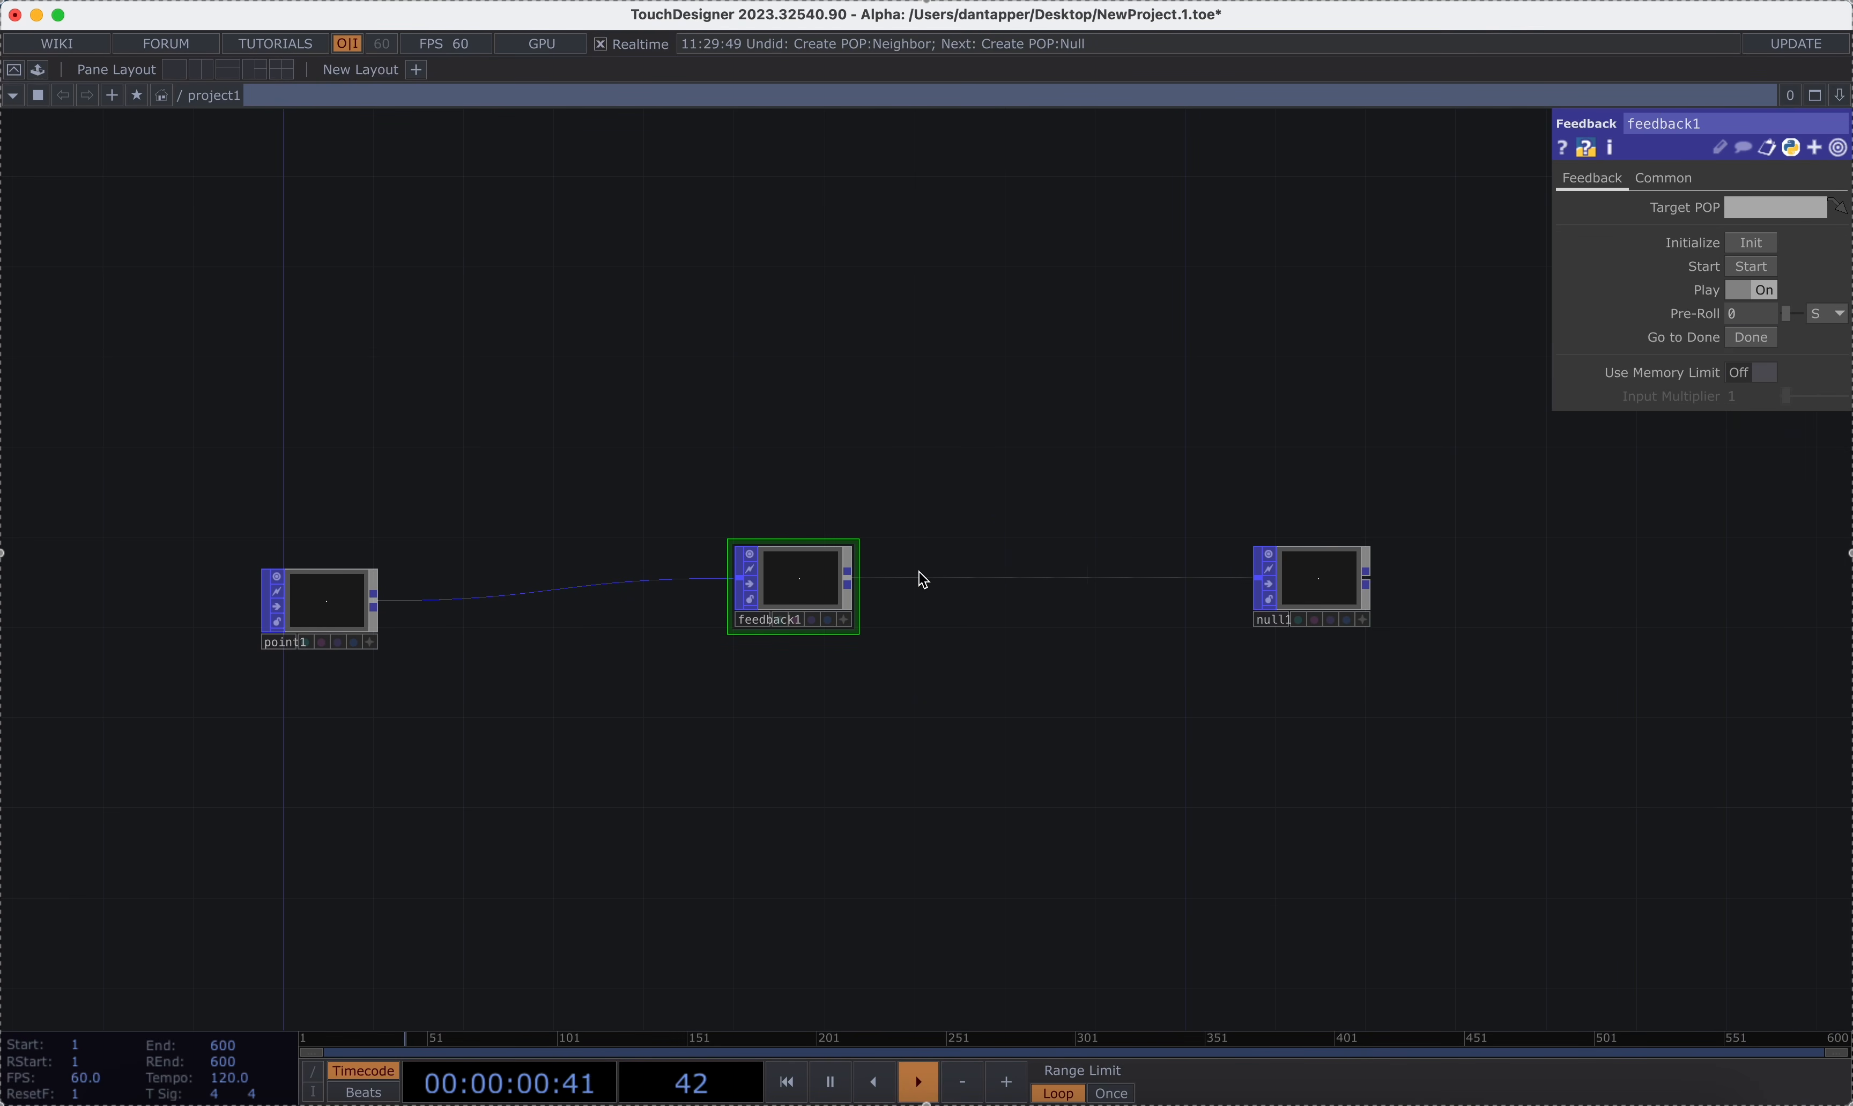
Insert a Merge POP between feedback1 and null1, and connect point1 as its second input.
right_click(923, 579)
click(948, 553)
text(me)
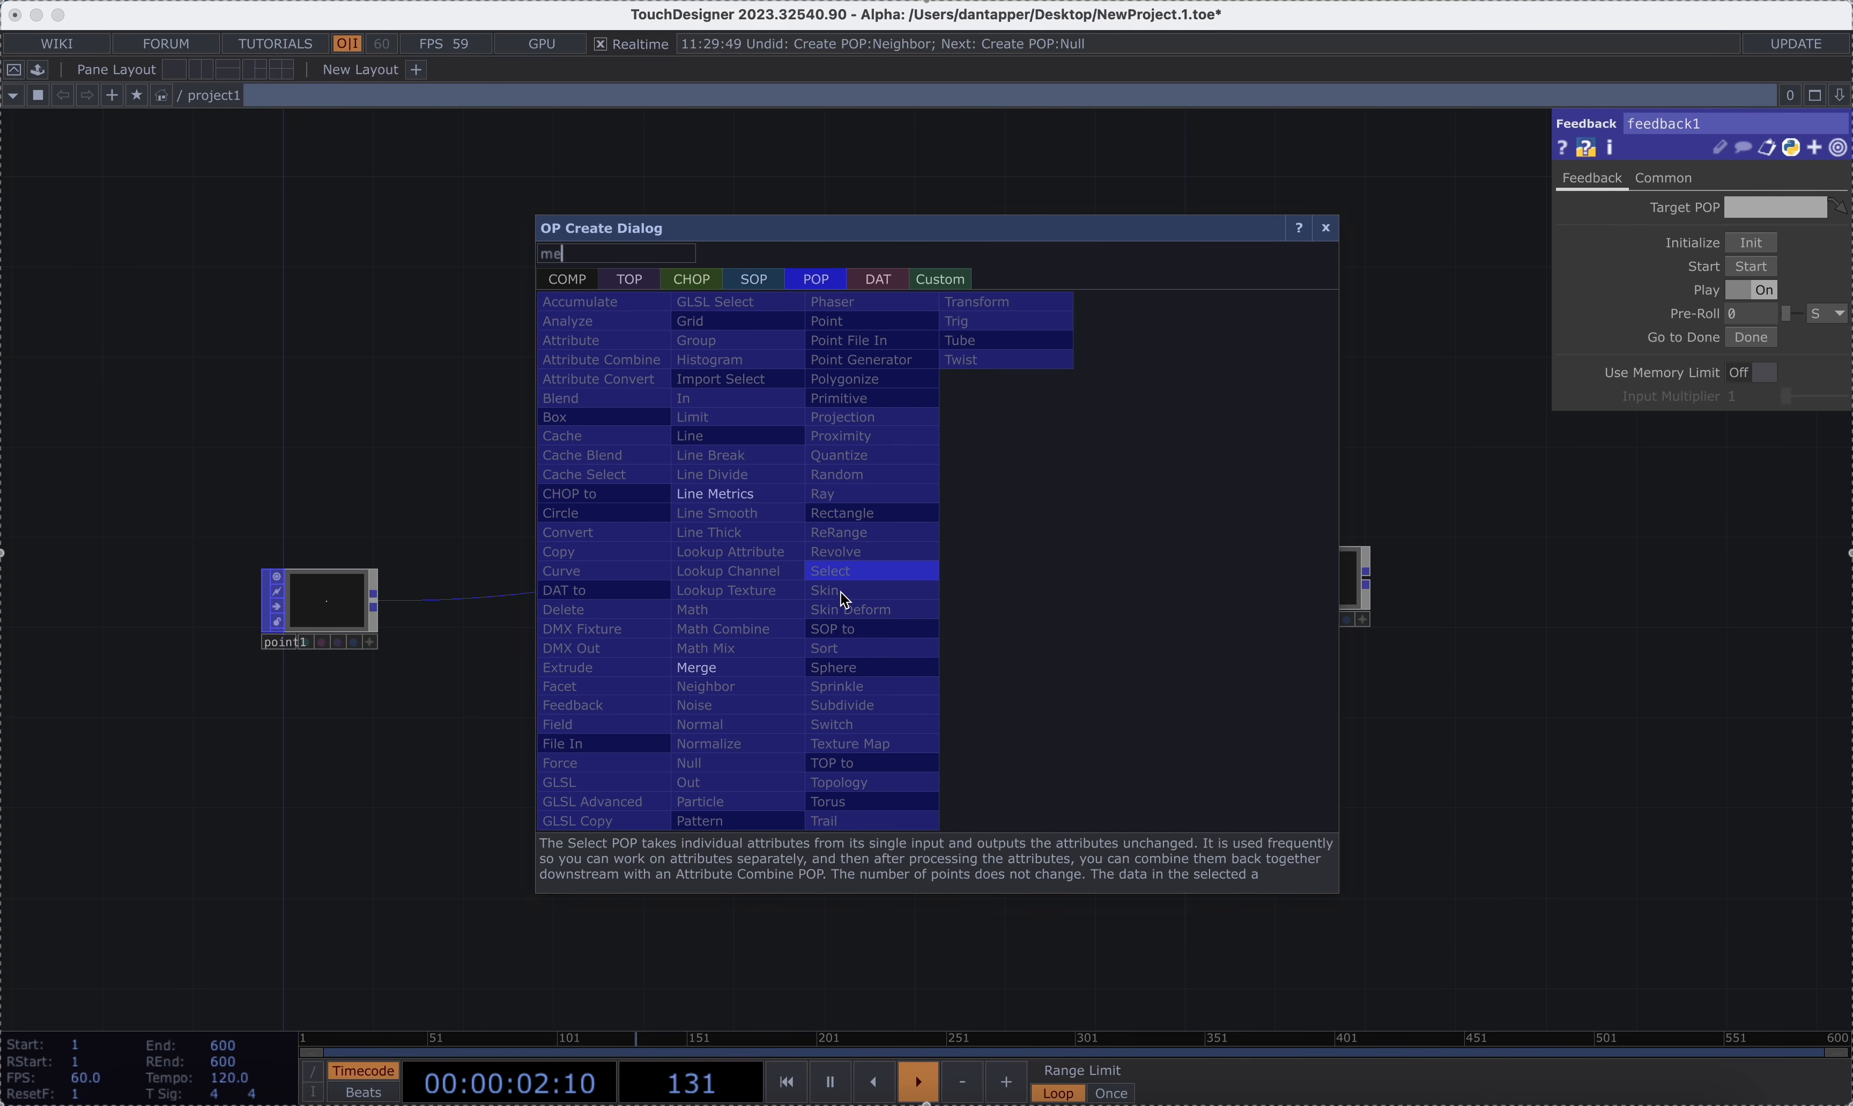
click(745, 672)
click(964, 475)
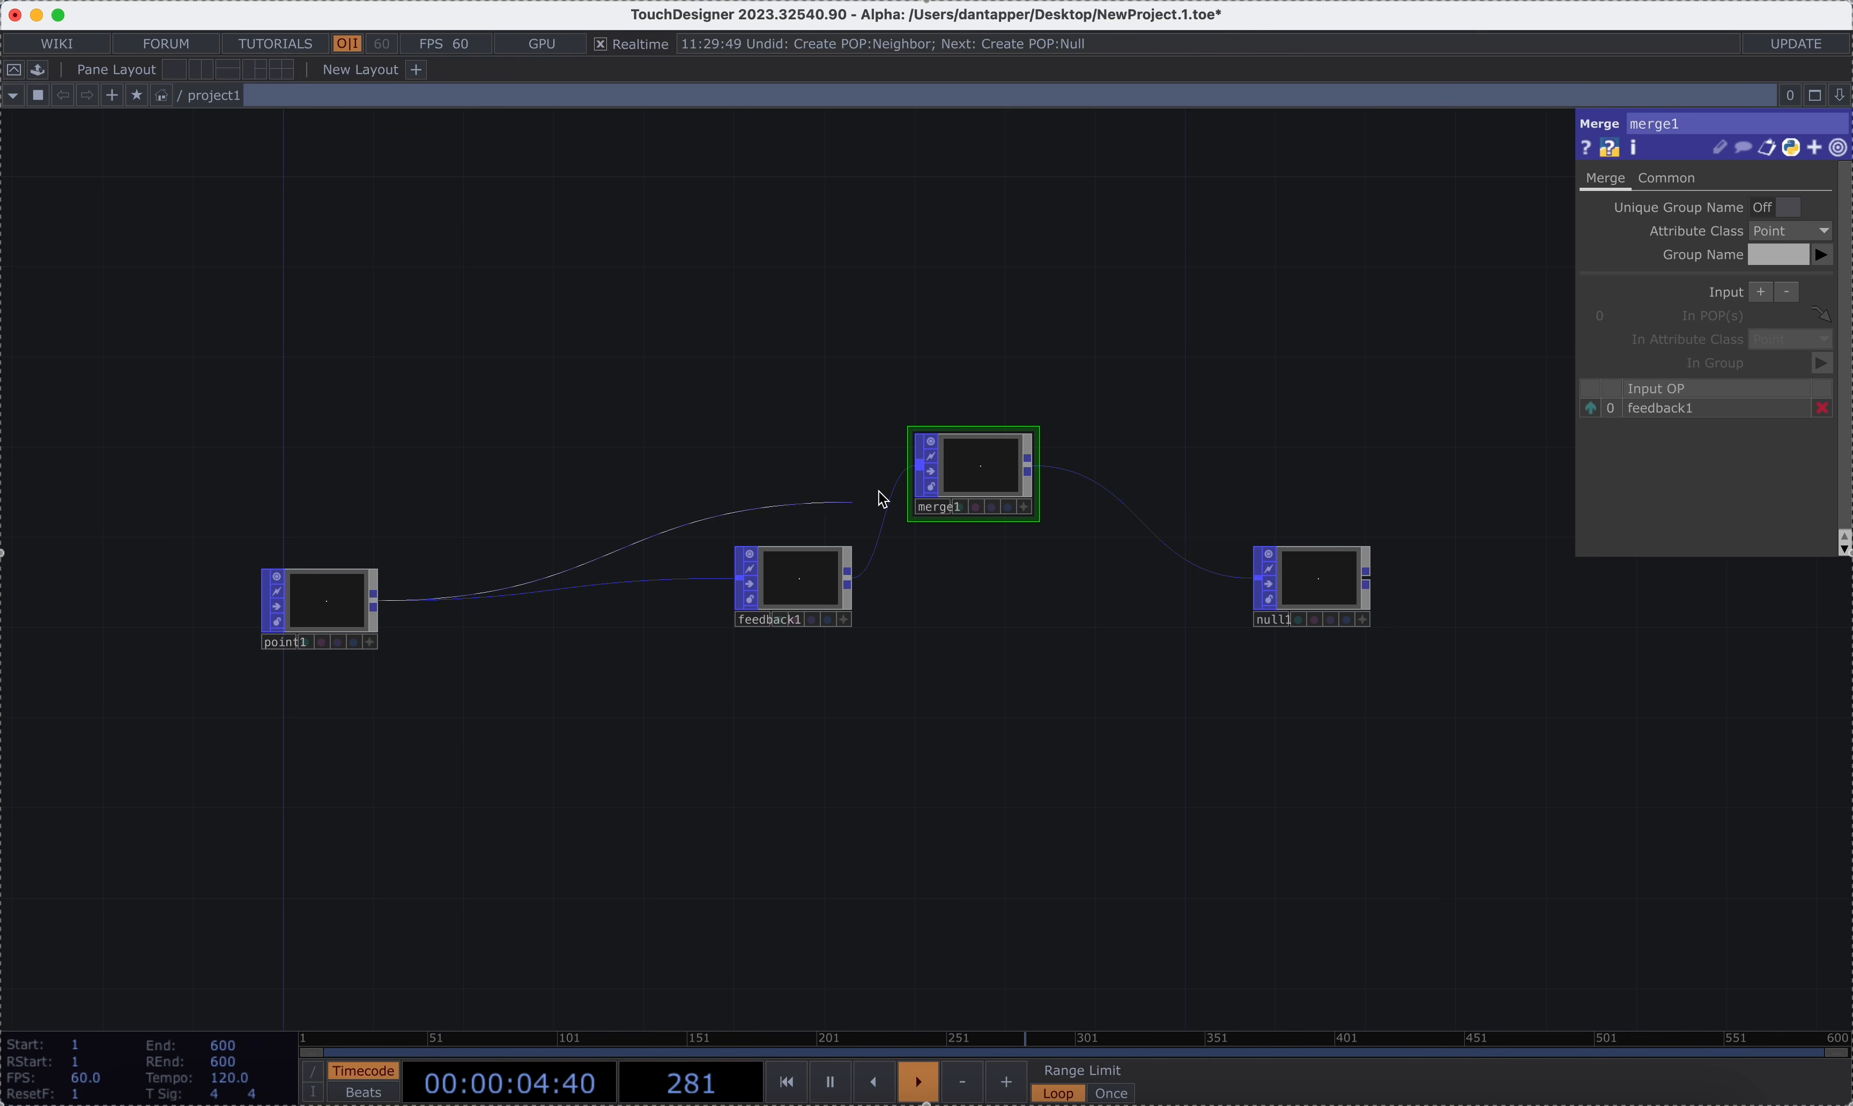
drag(882, 498, 919, 466)
Add a POP to CHOP that reads null1 and place it above null1.
scroll(844, 567, right, 5)
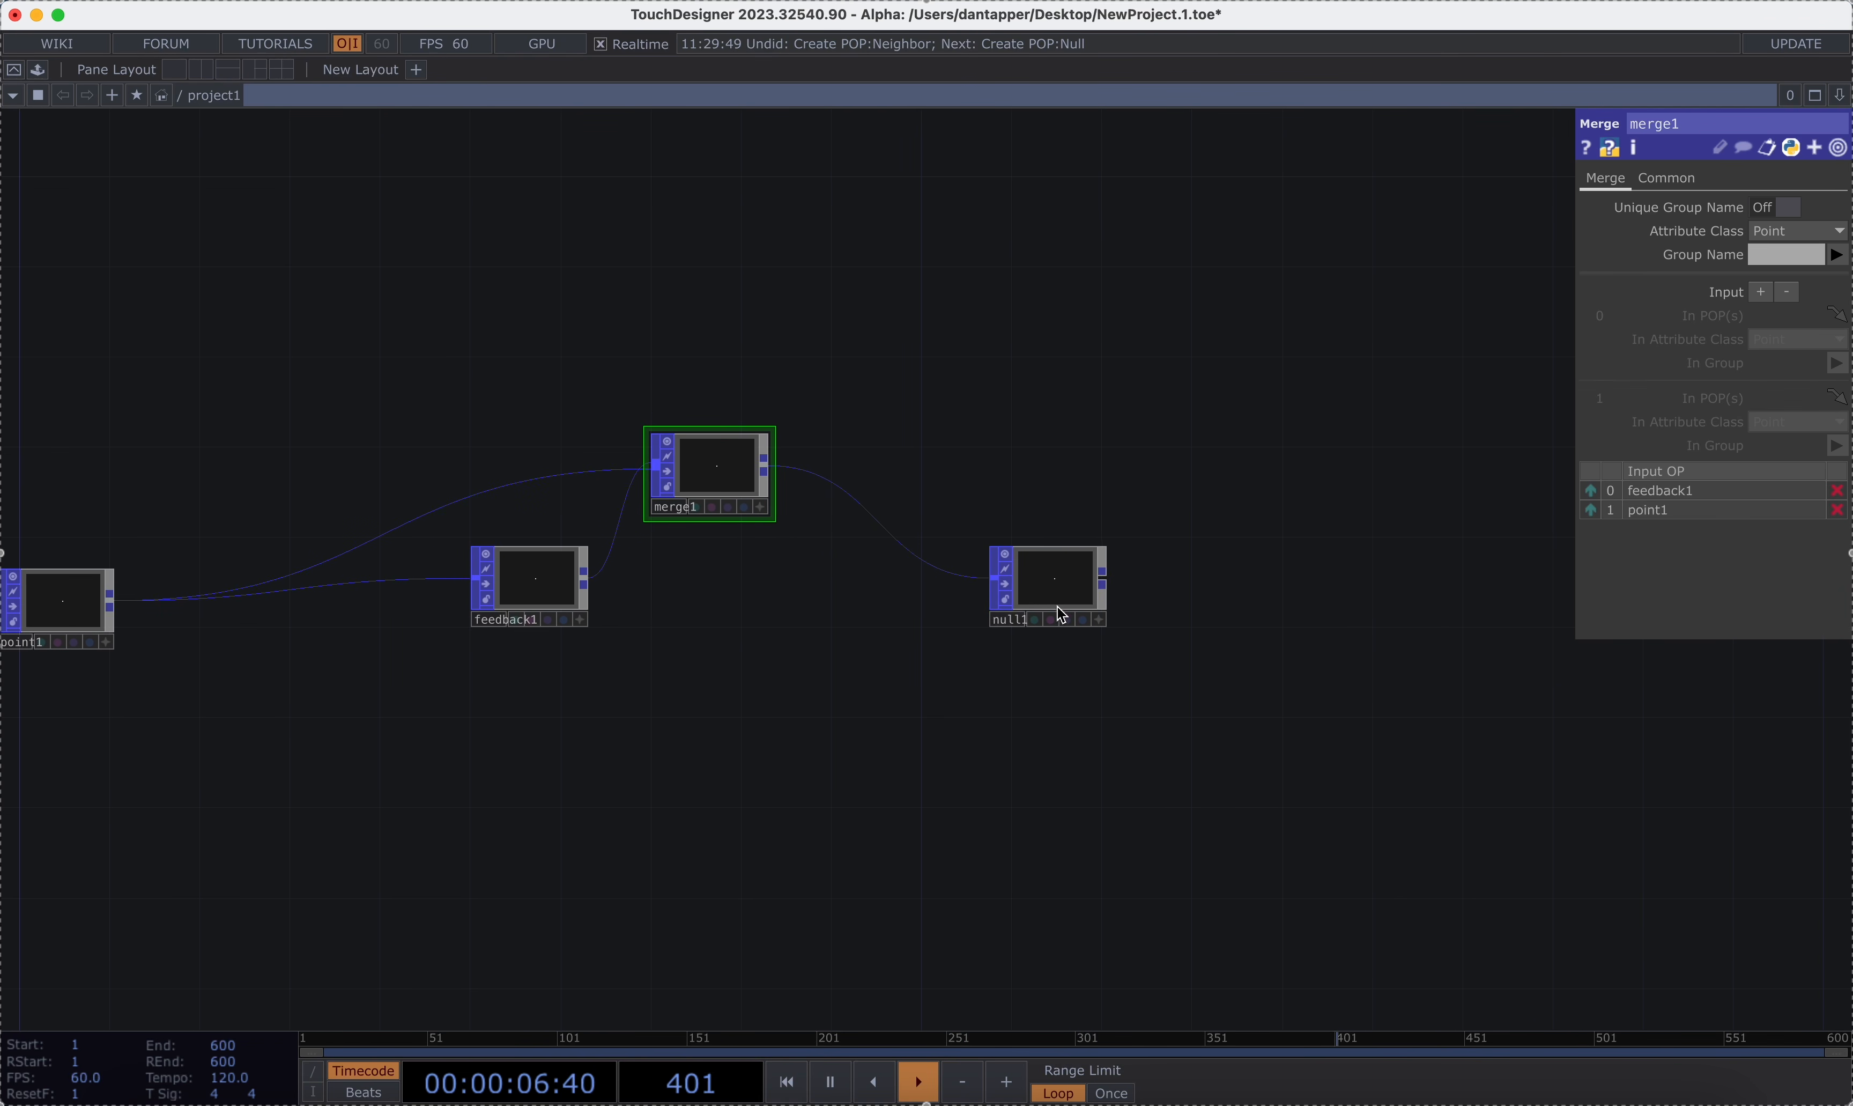
click(1275, 445)
click(1022, 163)
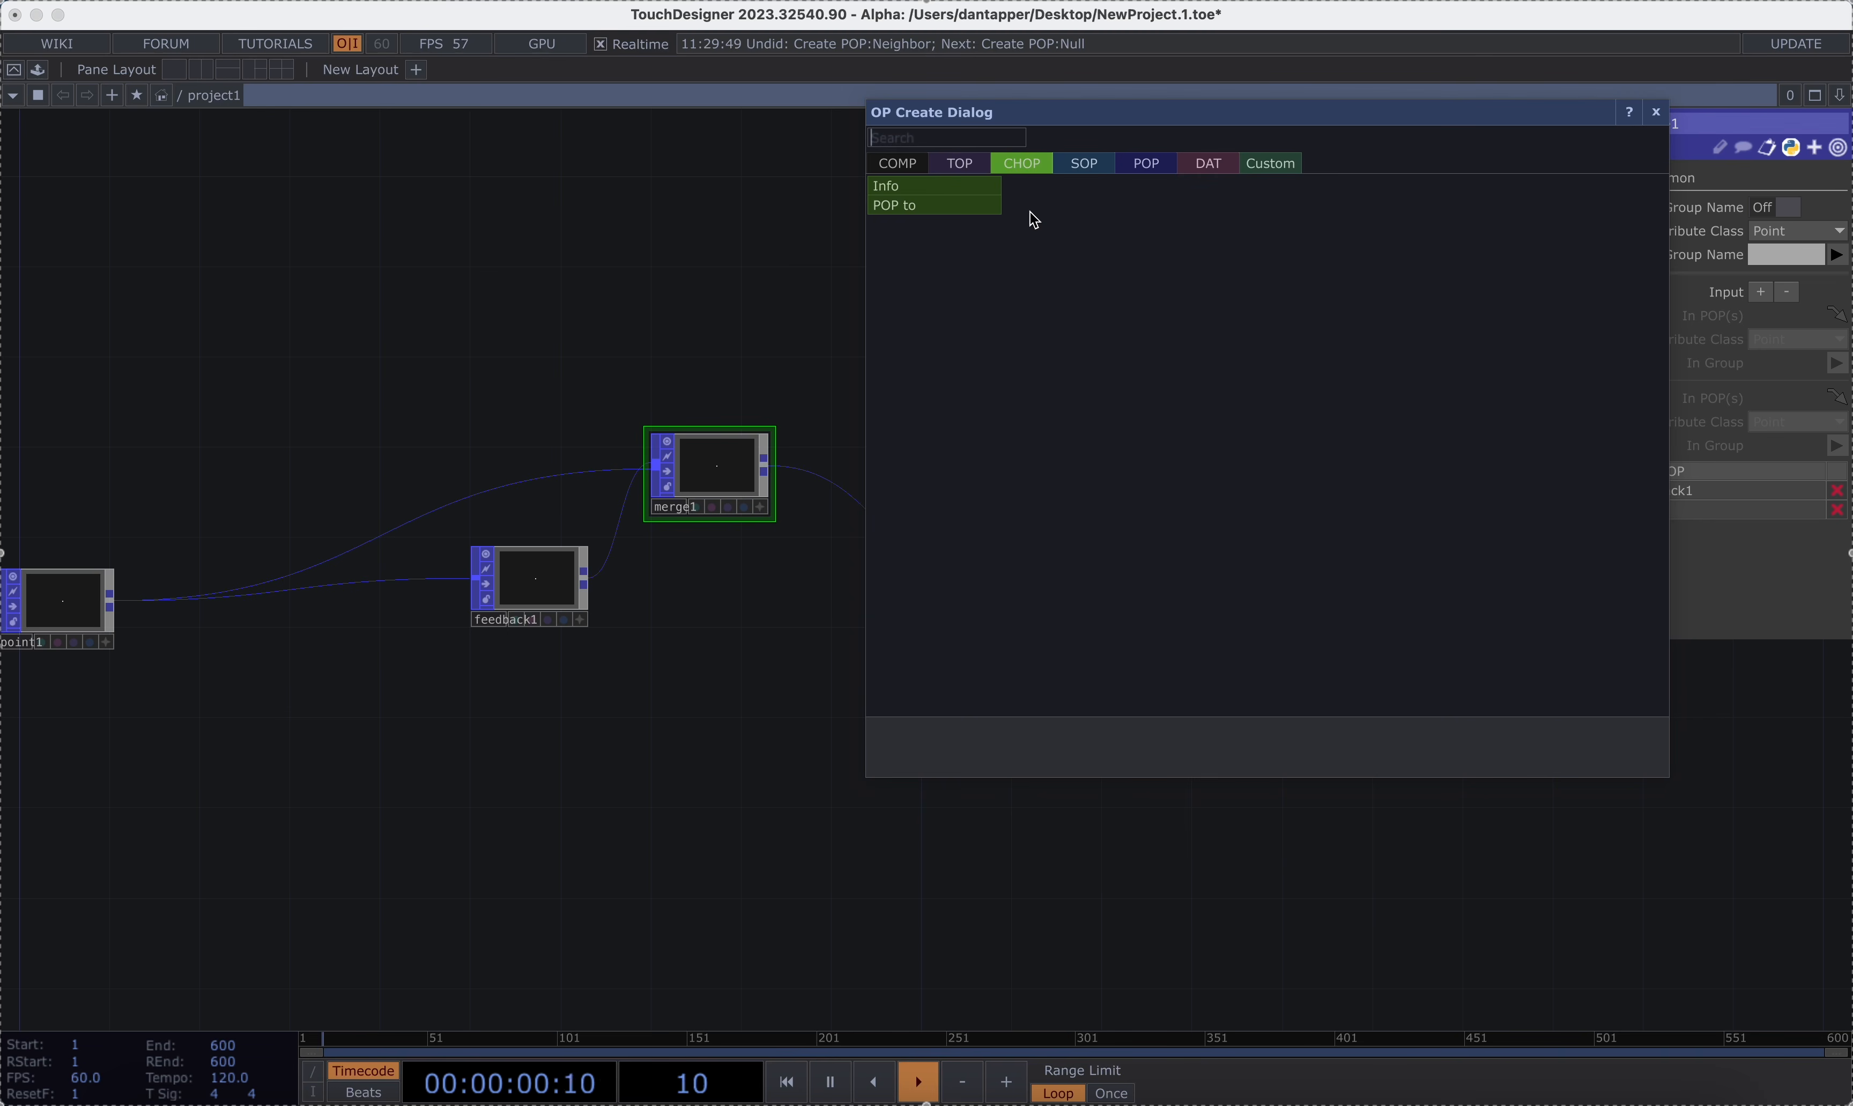
click(959, 210)
click(1207, 410)
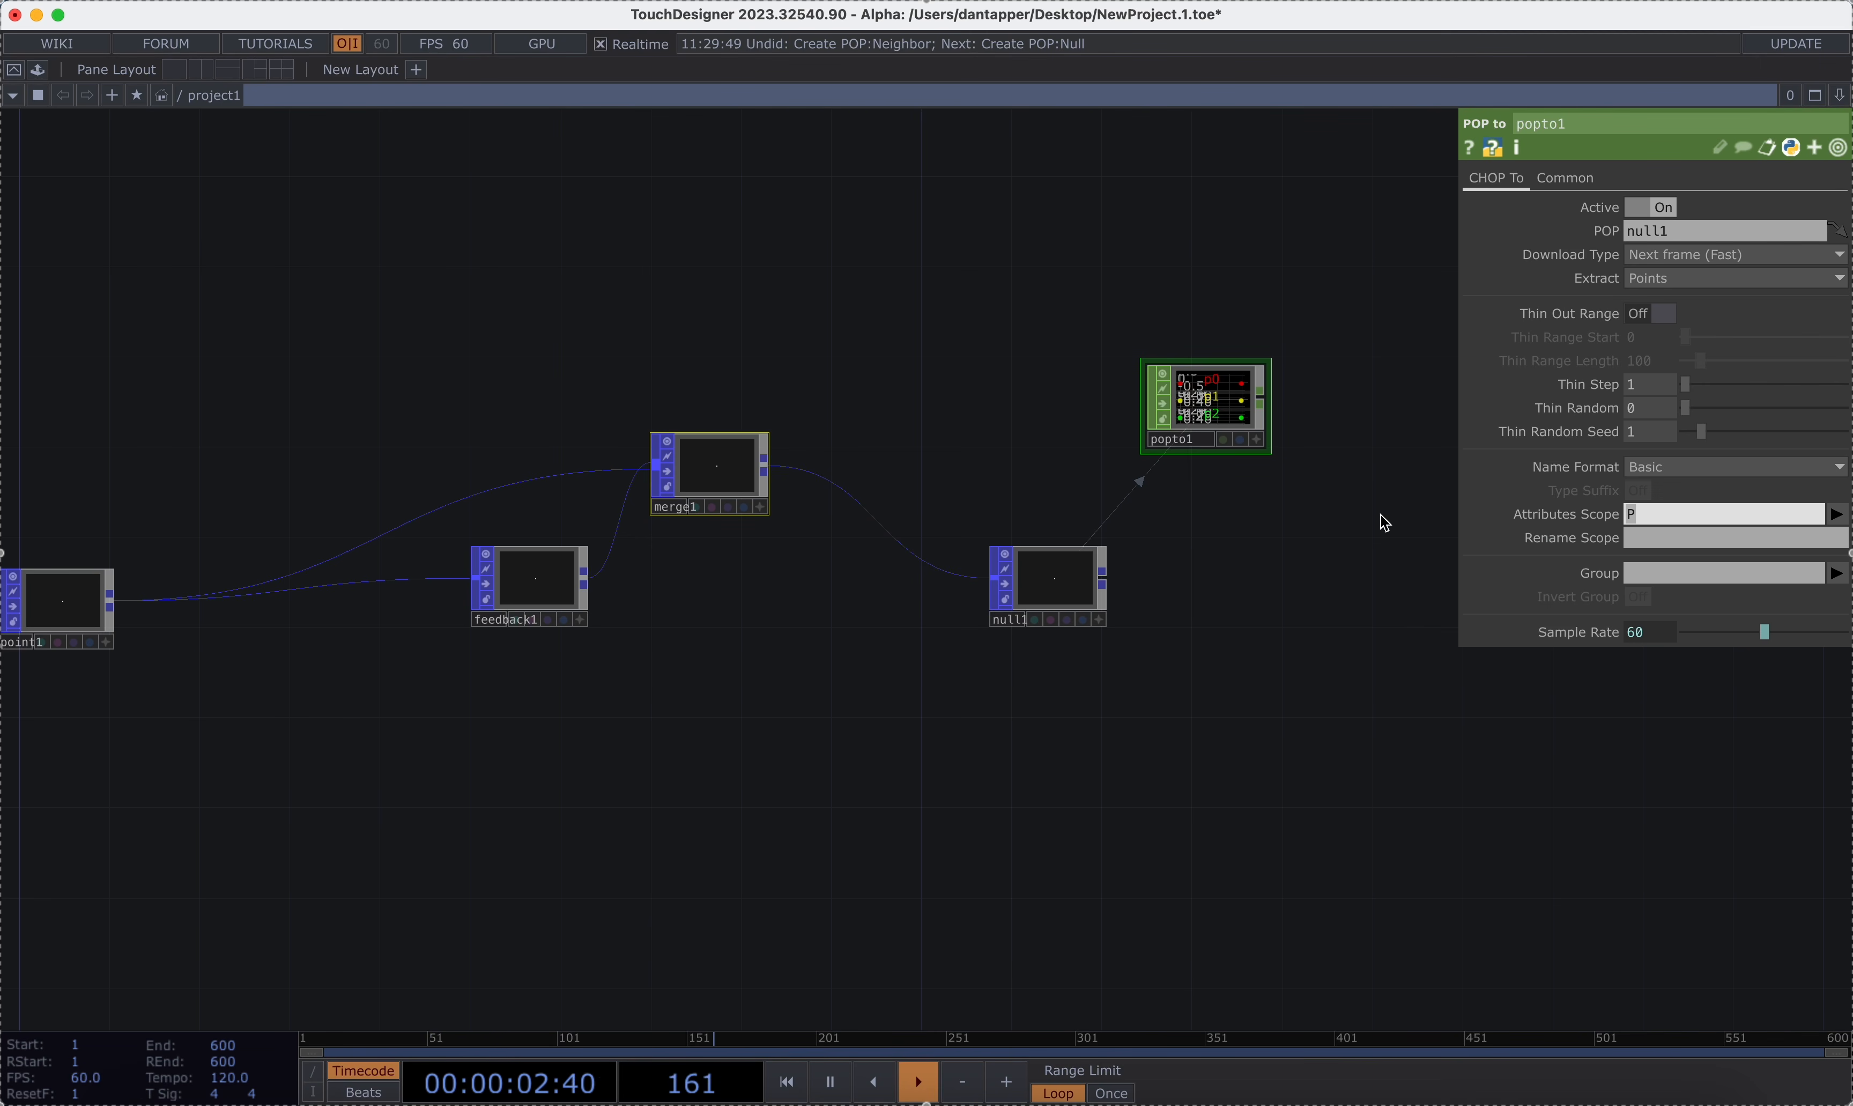
Examine the position channels and sample range in popto1 alongside the null1 viewer.
scroll(1271, 410, up, 5)
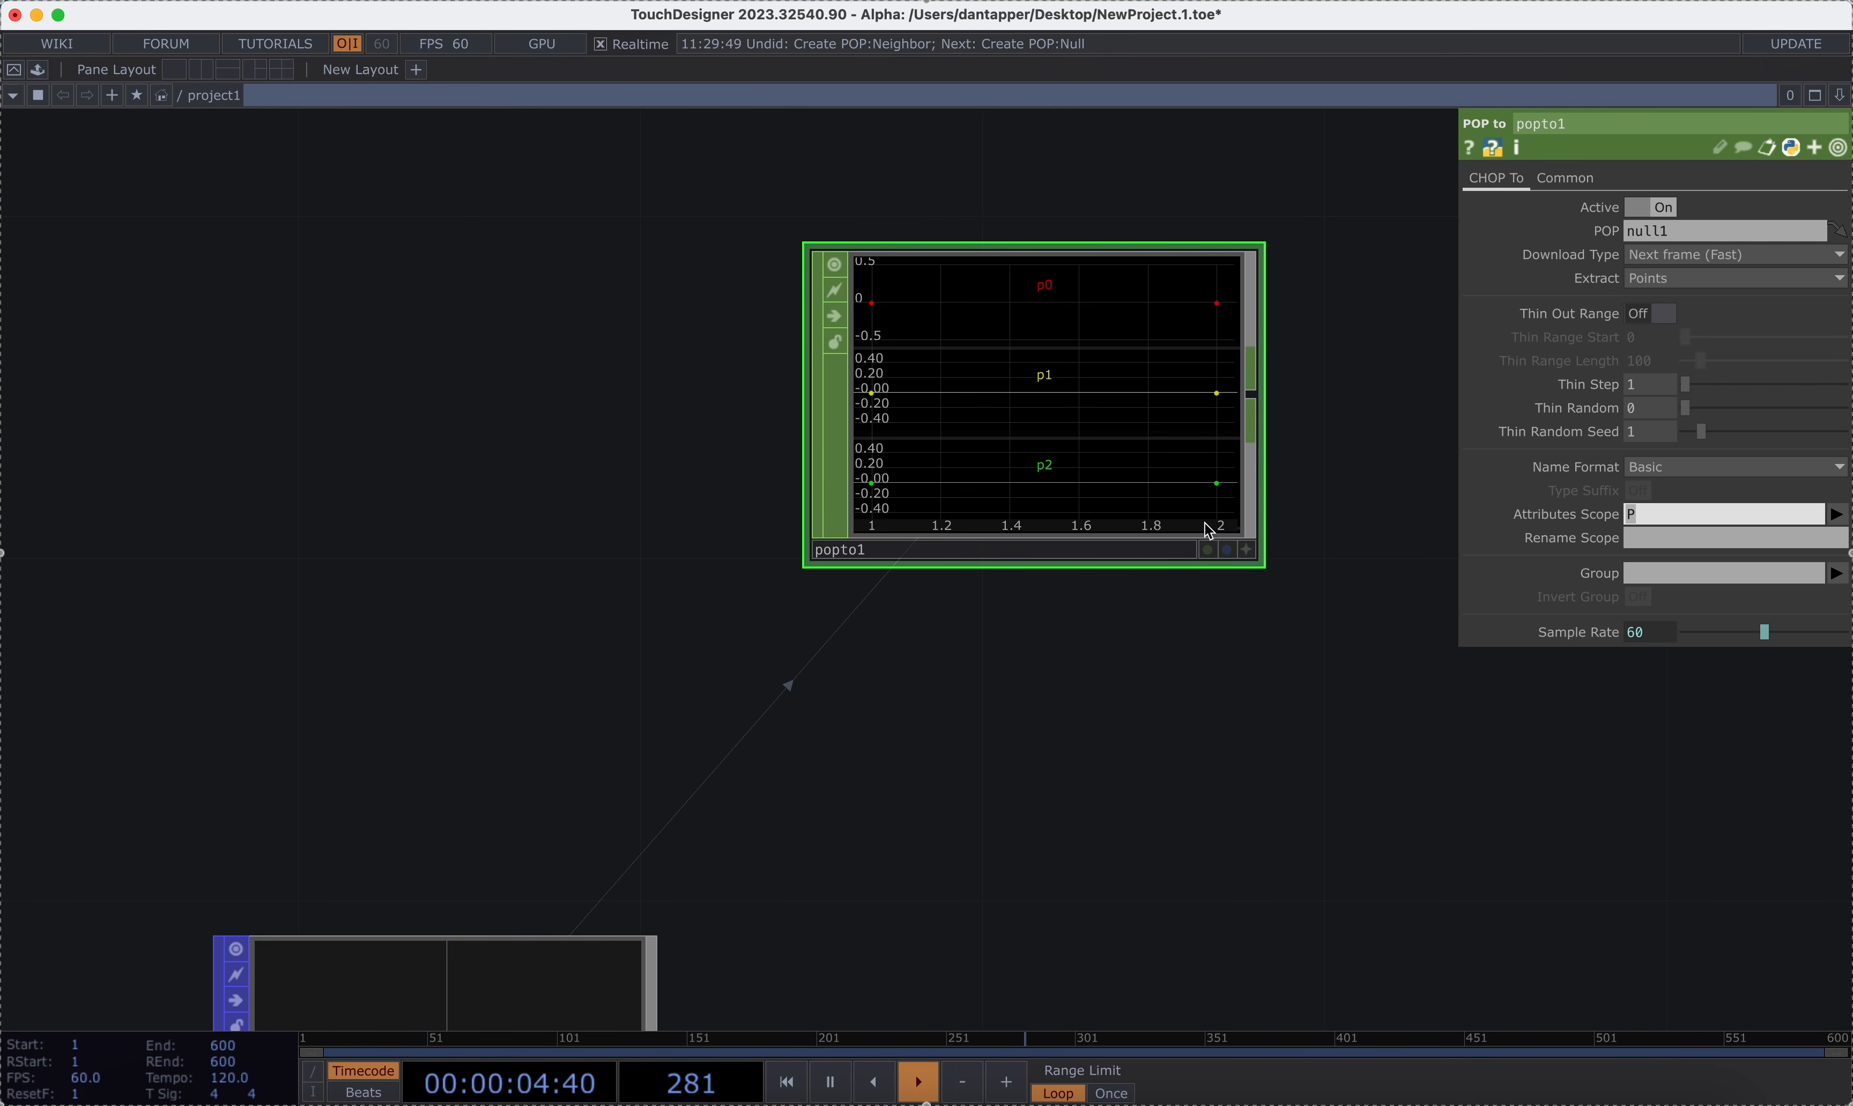
scroll(1147, 549, down, 5)
scroll(1083, 620, up, 5)
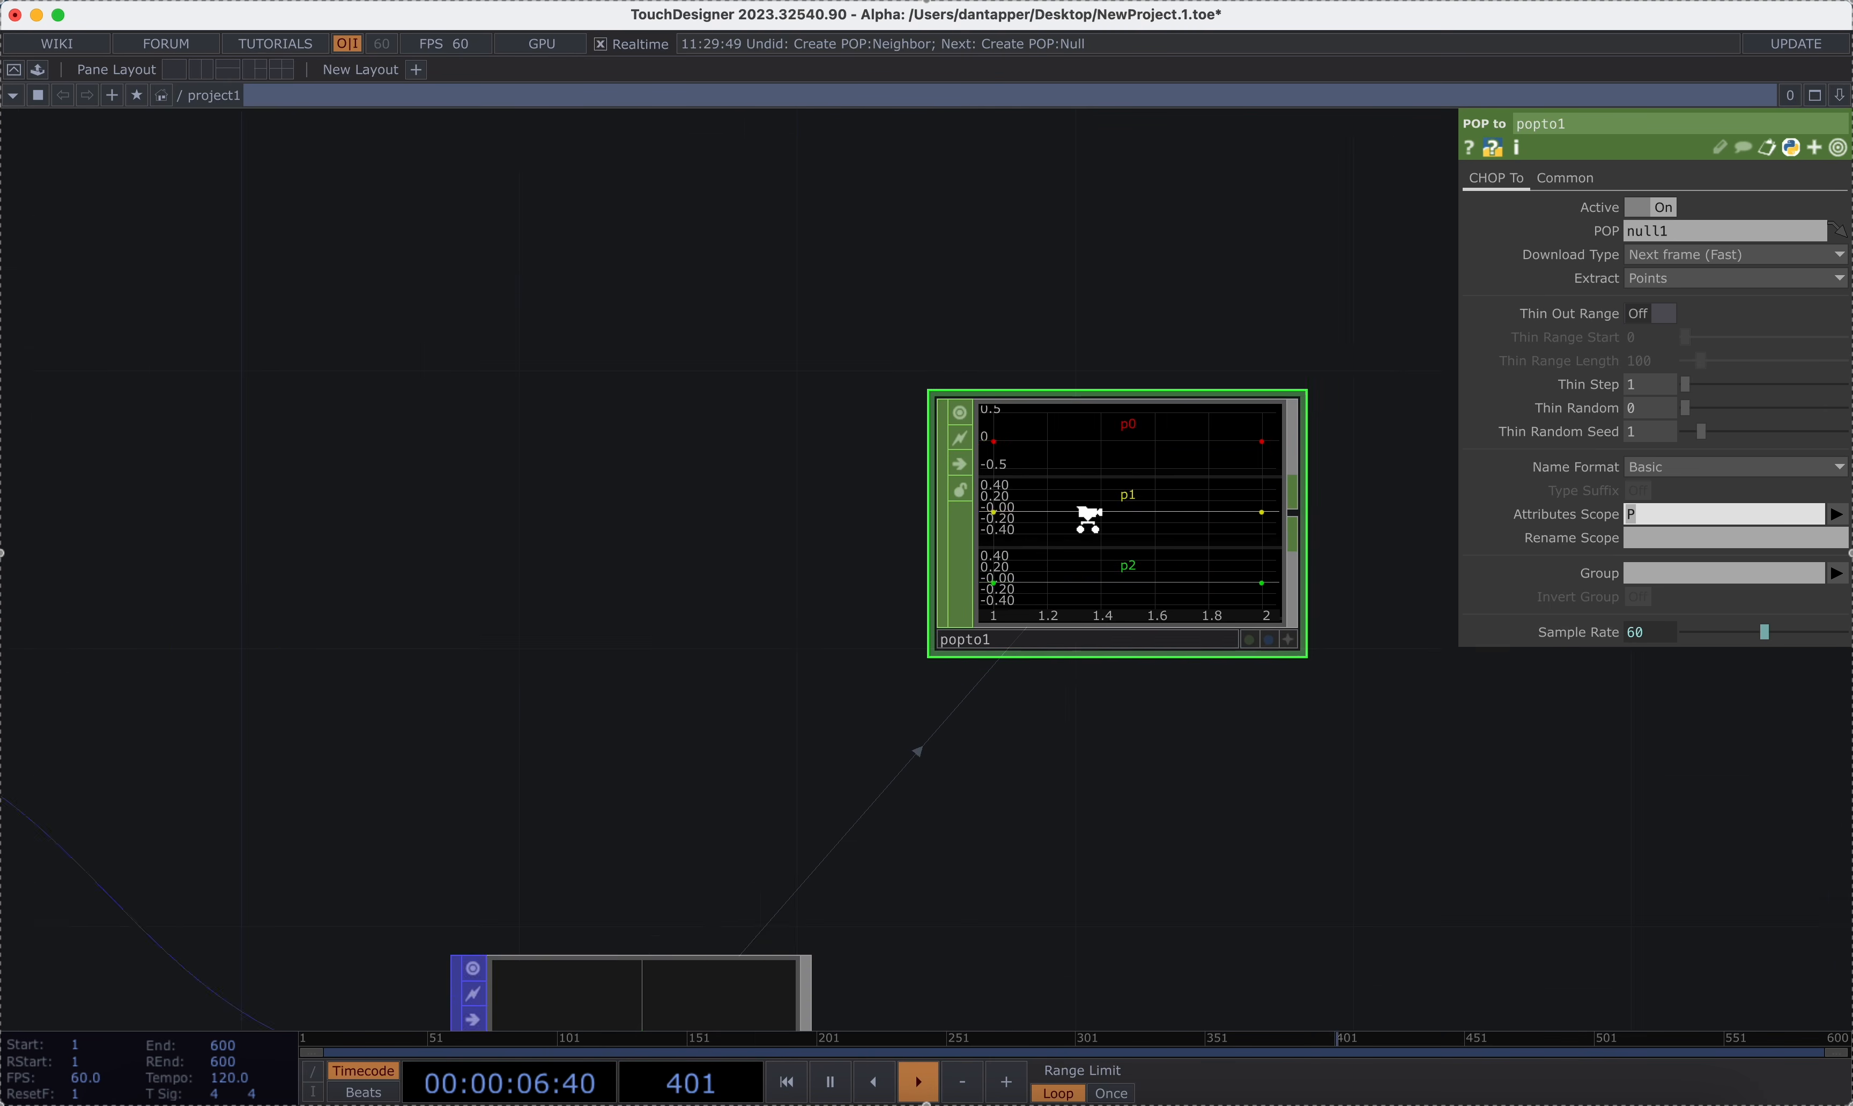
scroll(1348, 624, down, 6)
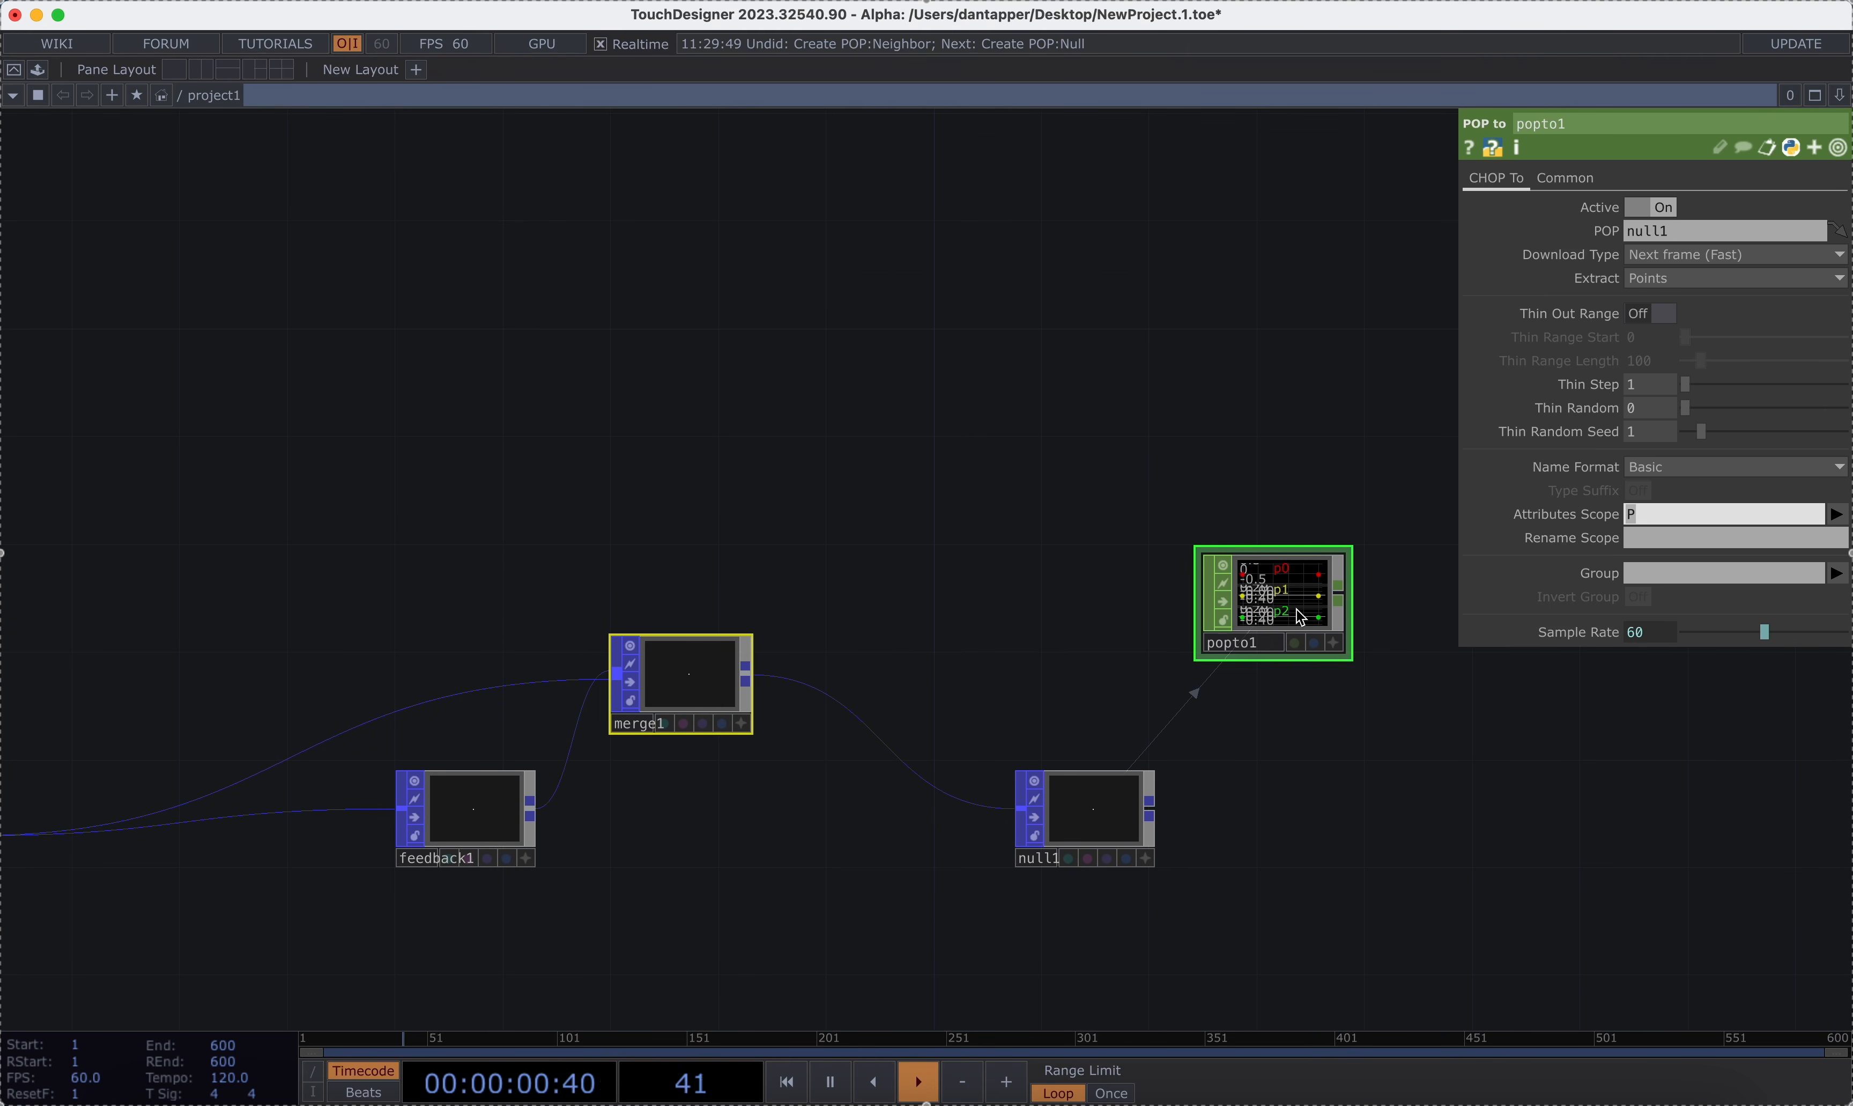
scroll(1301, 616, up, 4)
scroll(1300, 617, down, 1)
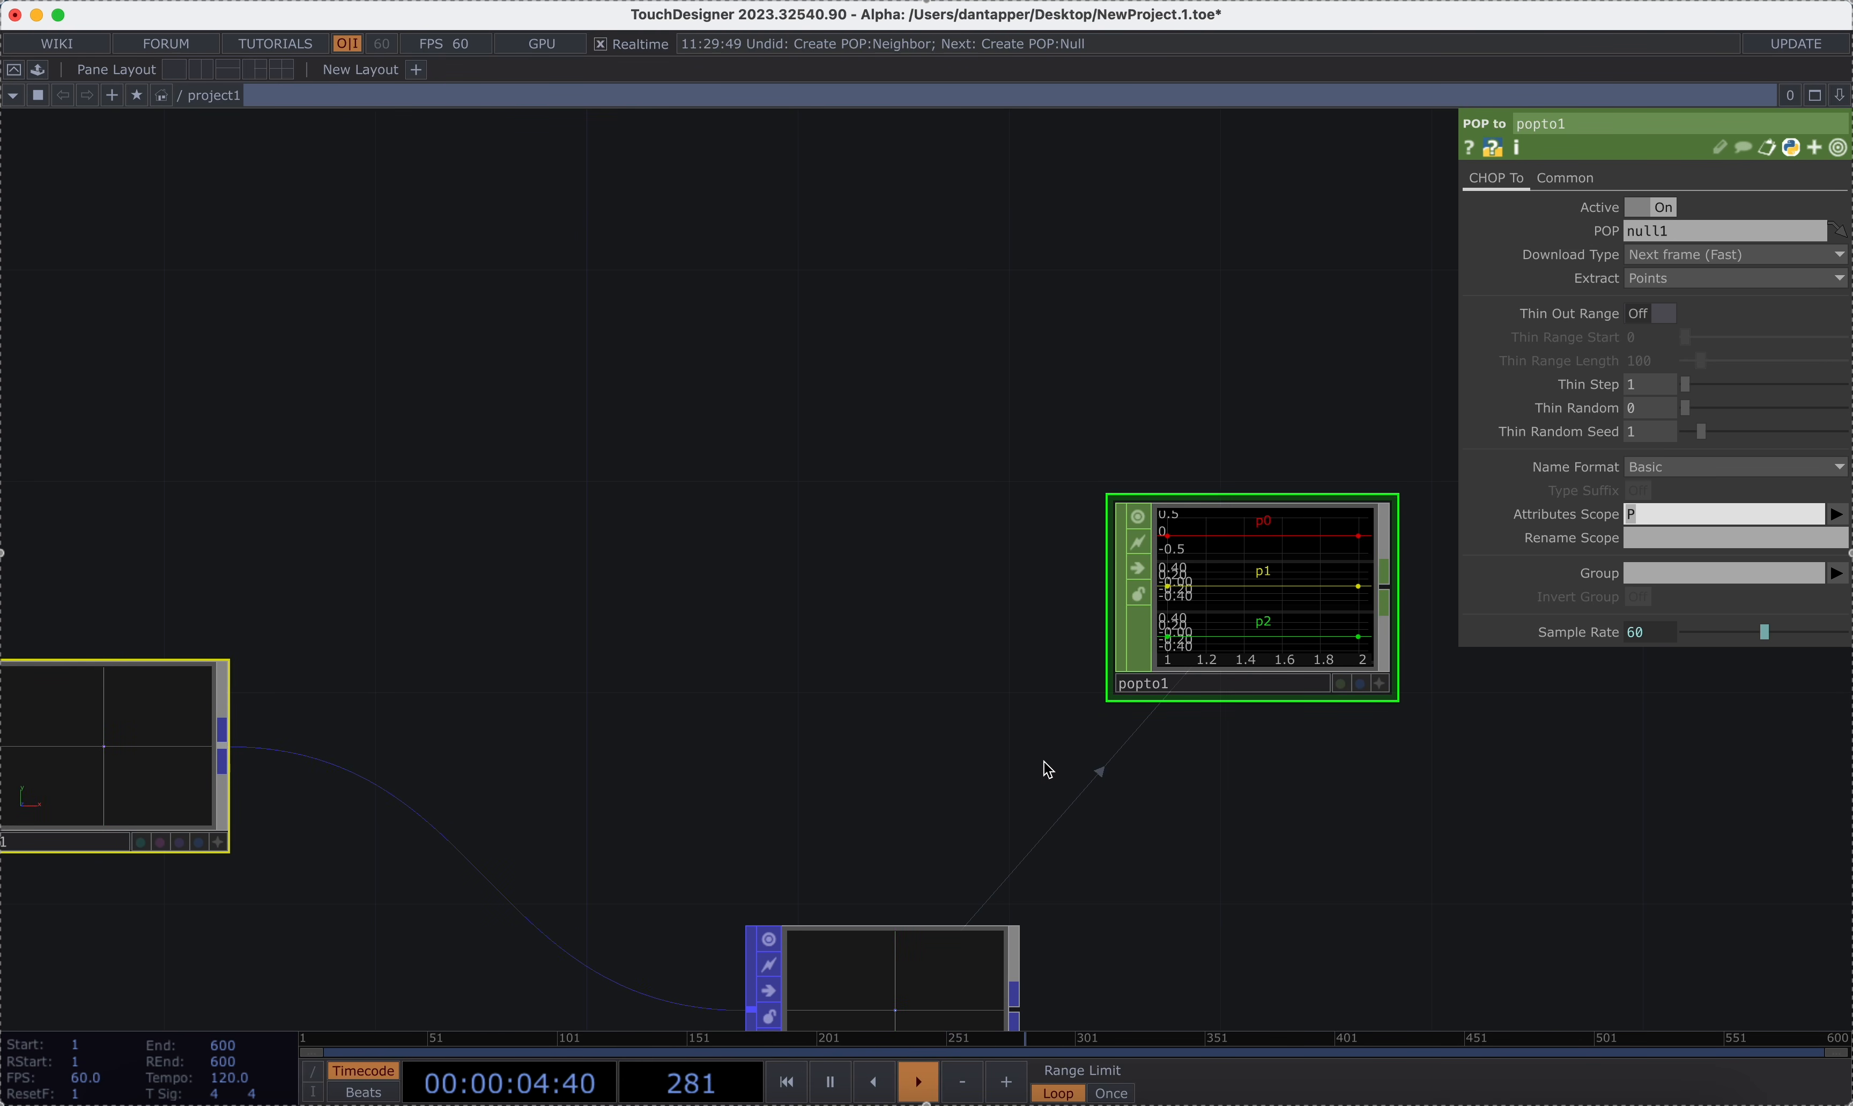
drag(931, 811, 931, 499)
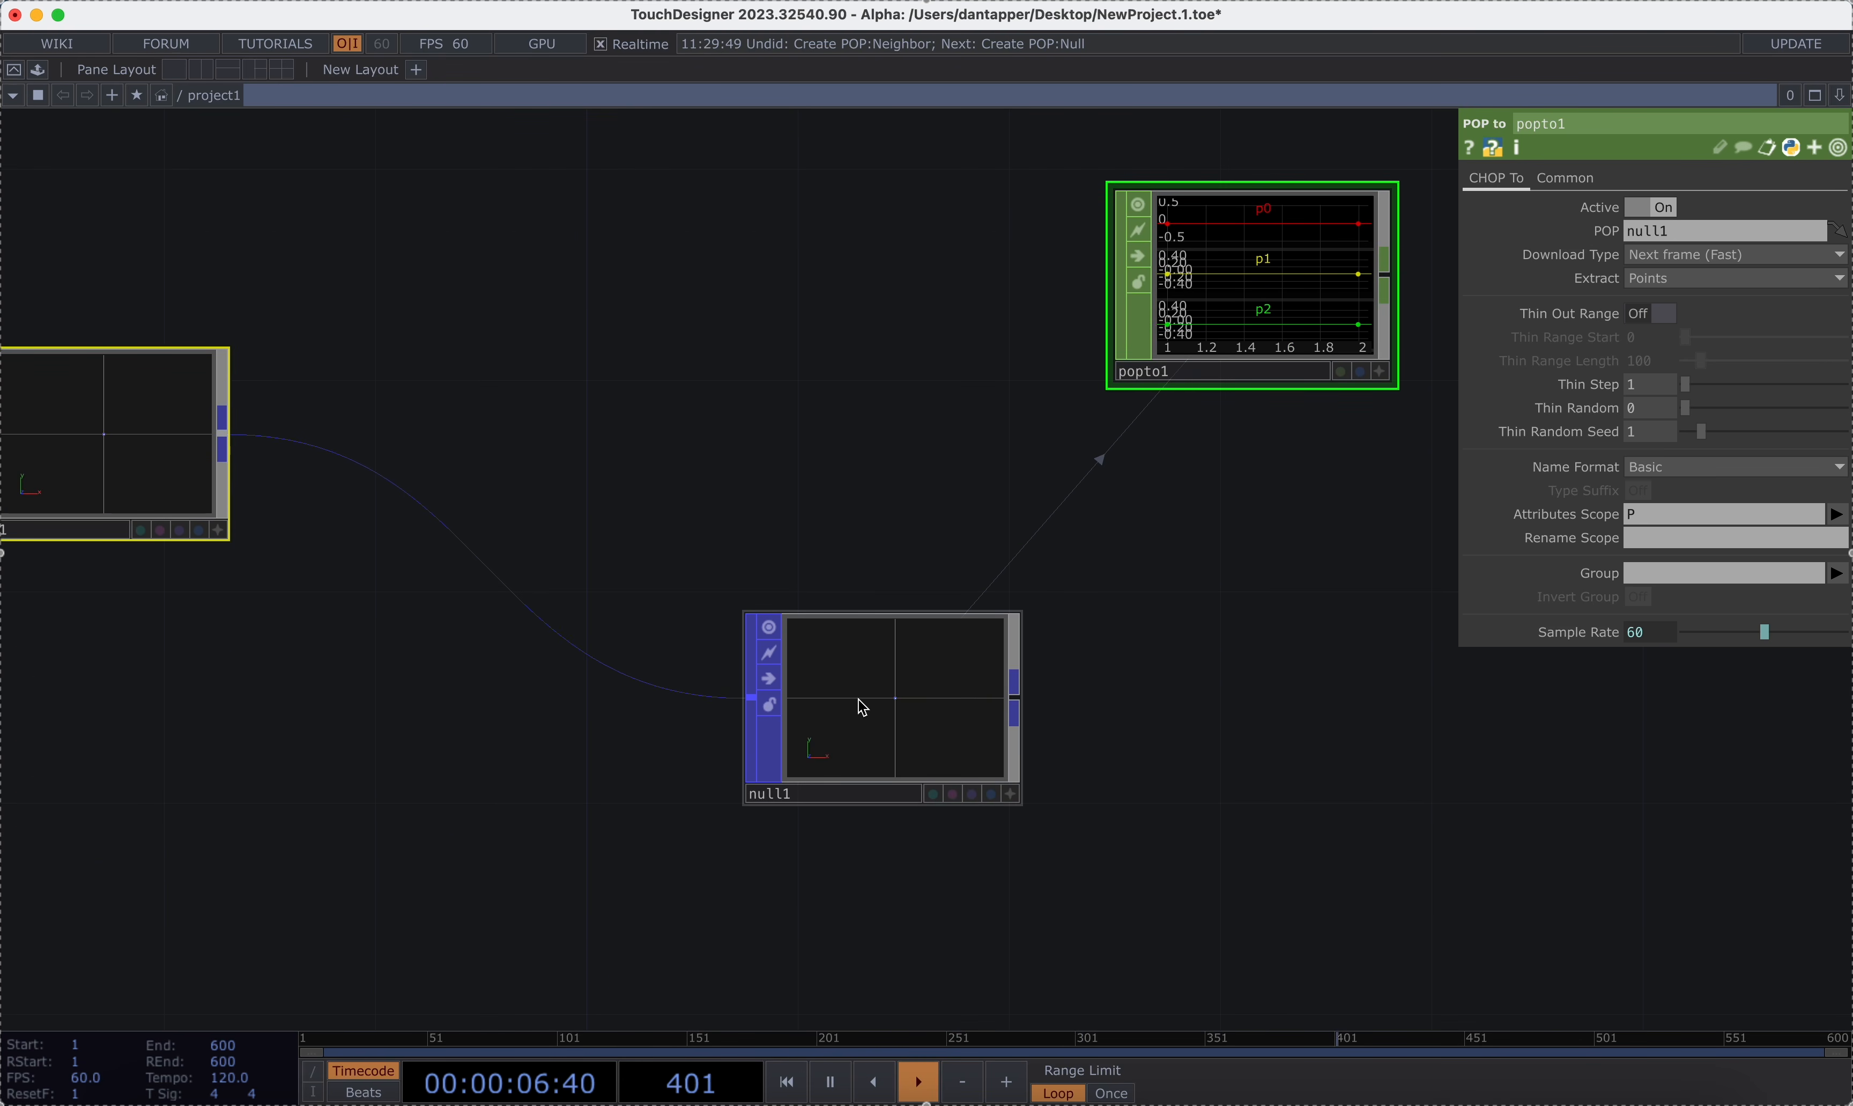
scroll(1177, 809, down, 5)
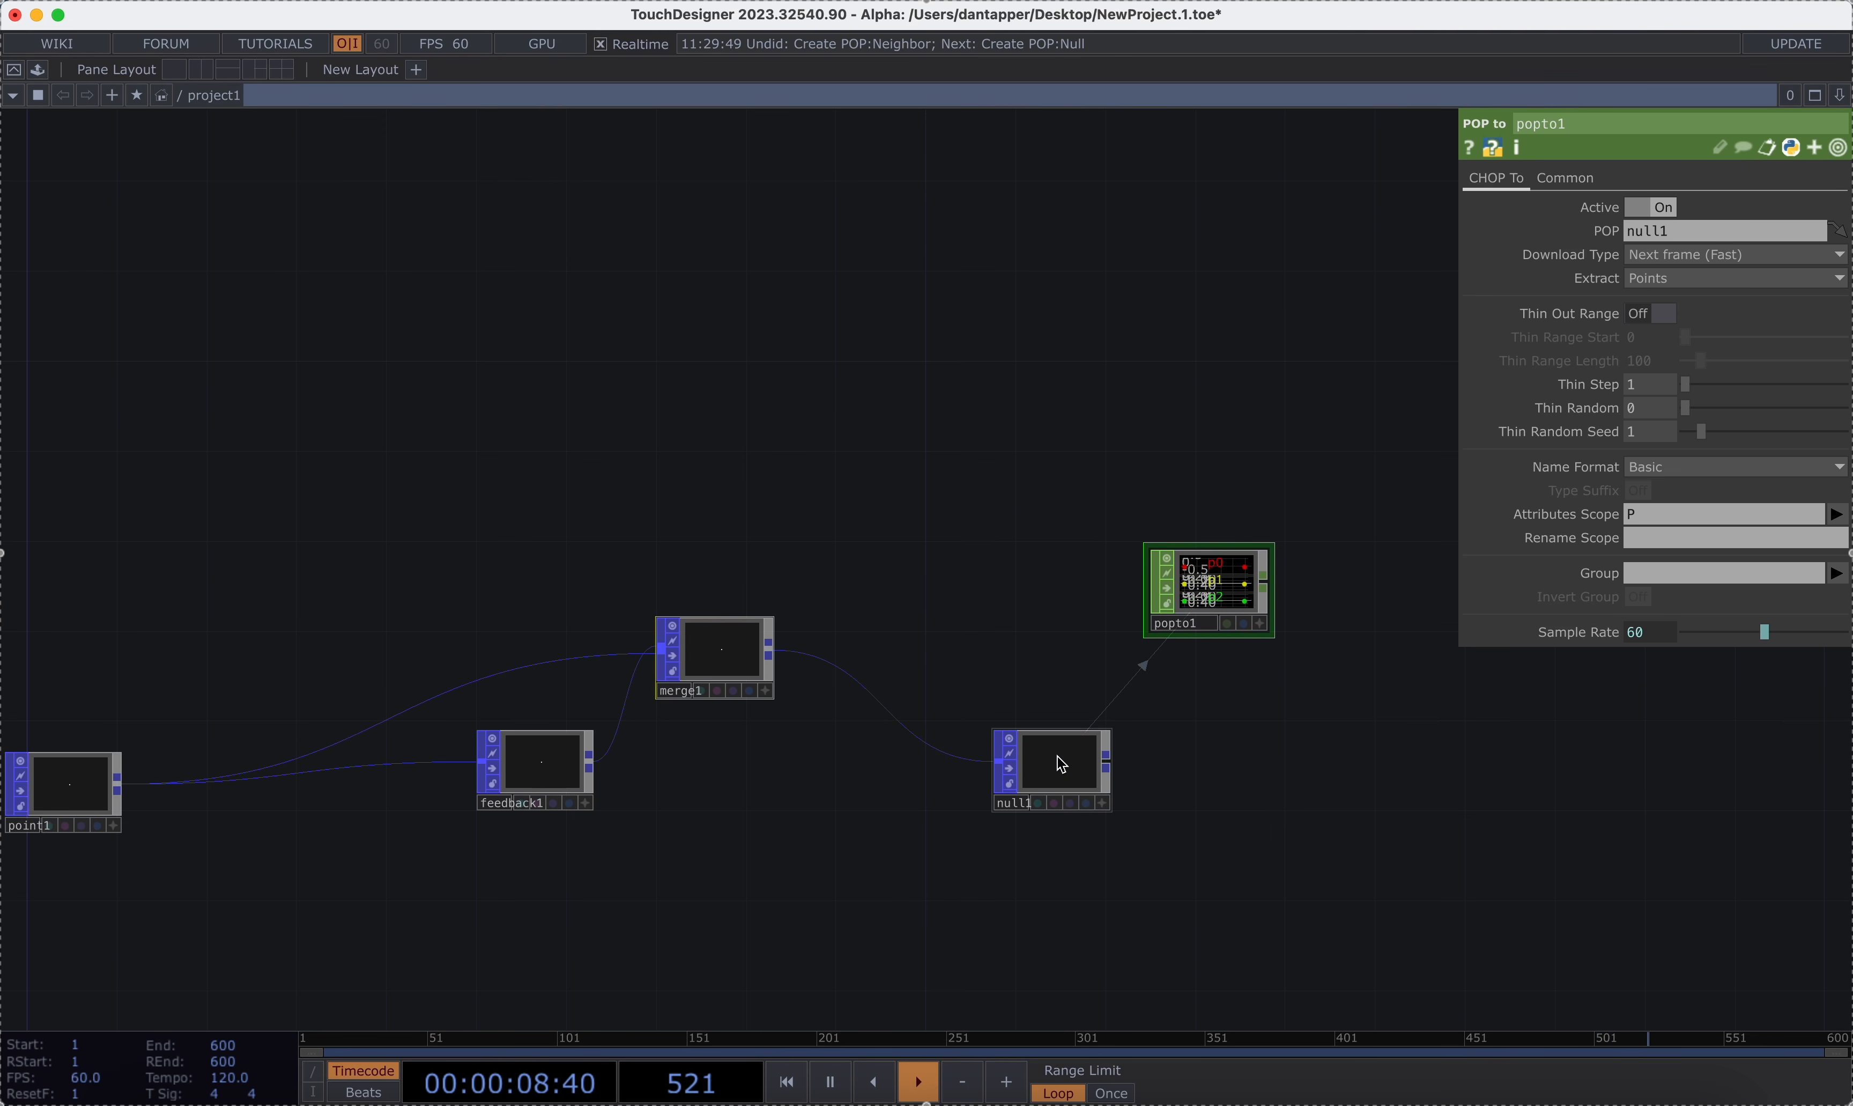
Set feedback1's Target POP to null1, pause the timeline playback, and frame the whole network.
drag(1061, 771, 1754, 207)
scroll(1219, 560, up, 6)
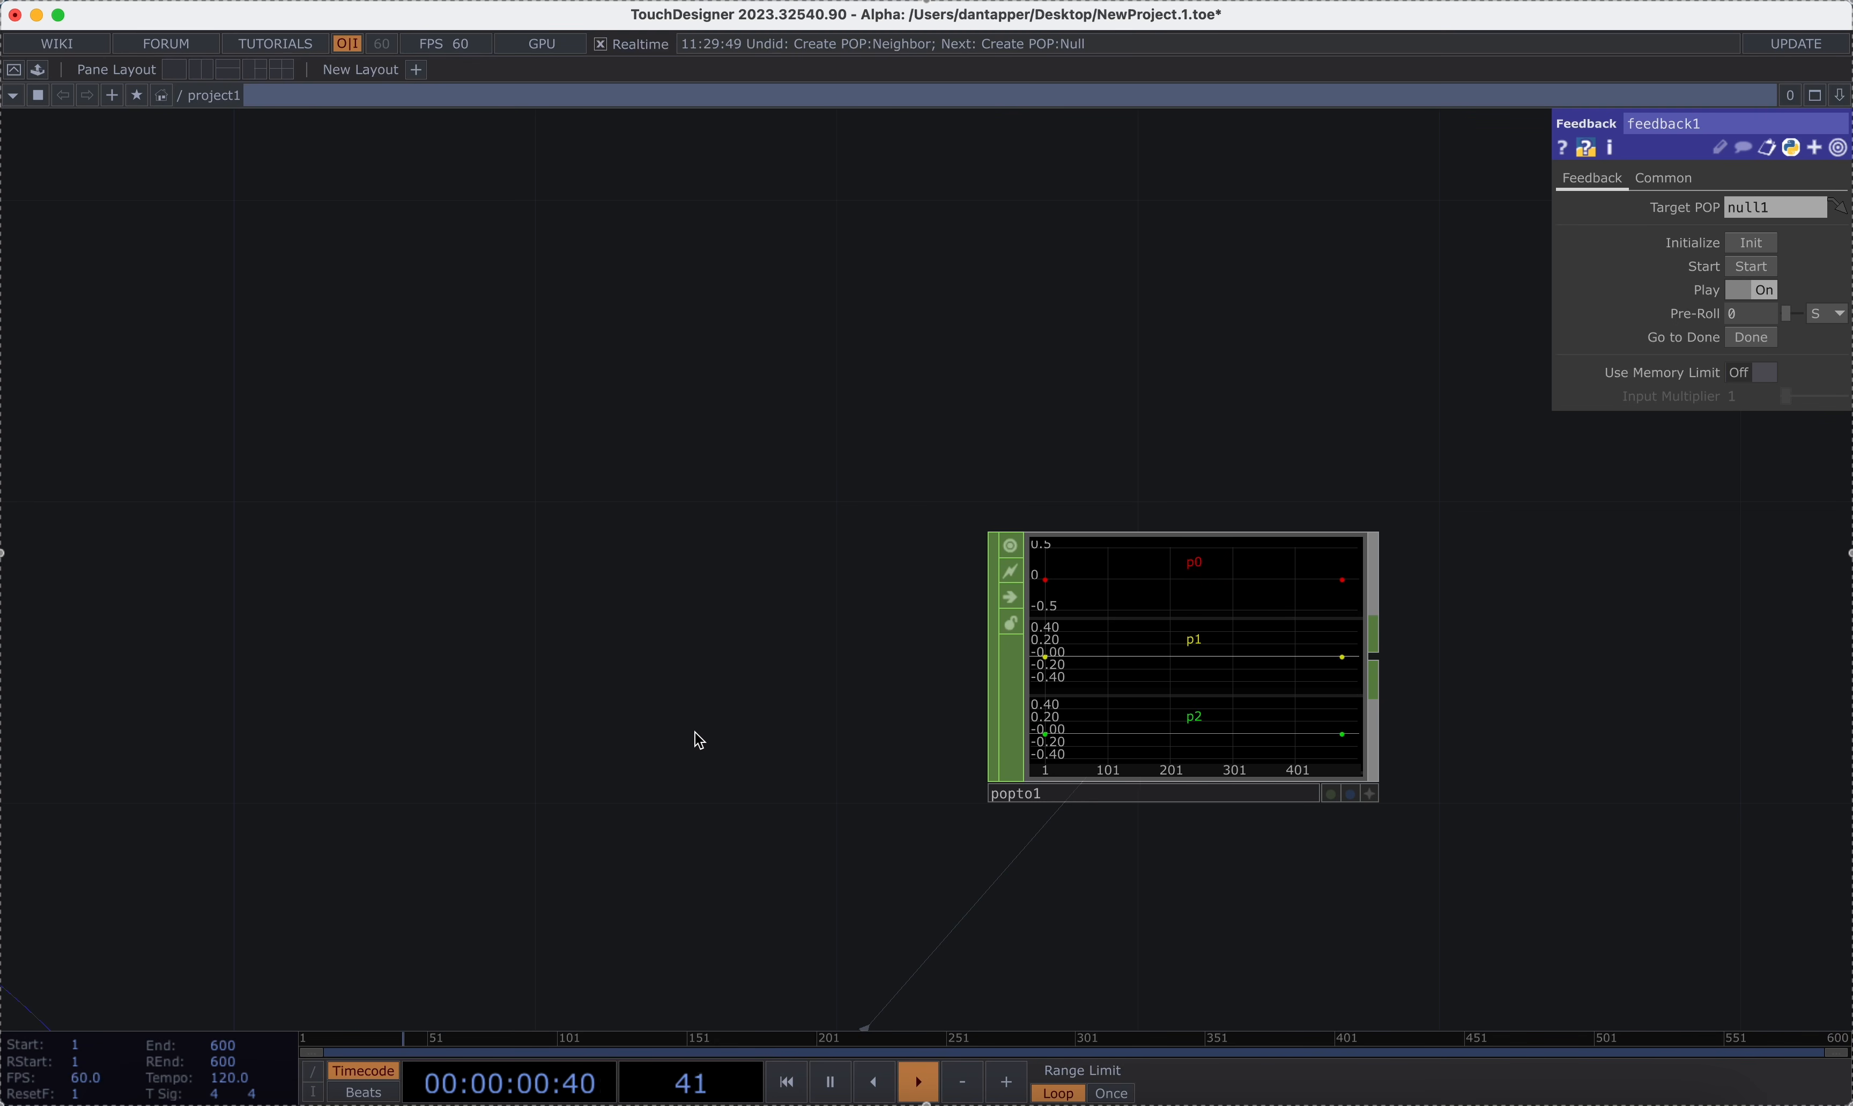
key(space)
scroll(691, 734, down, 5)
drag(683, 732, 826, 718)
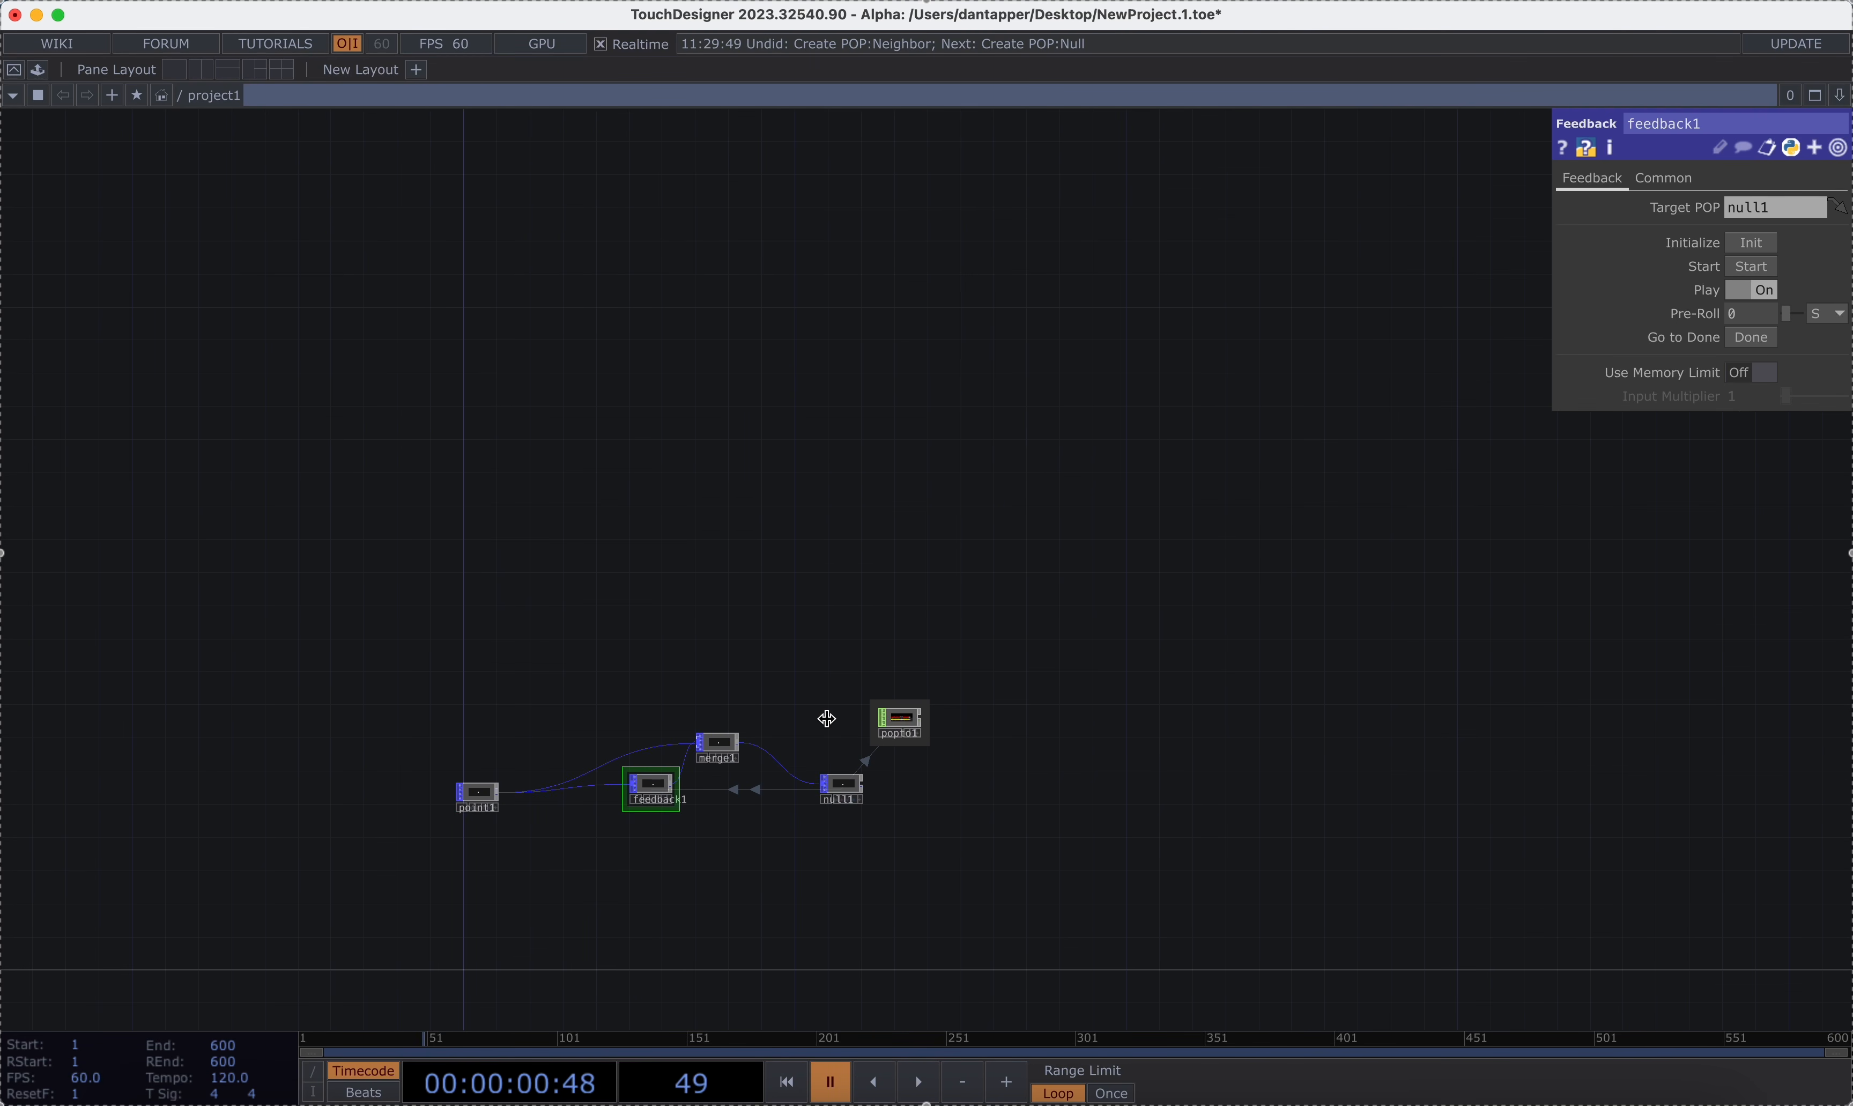
key(h)
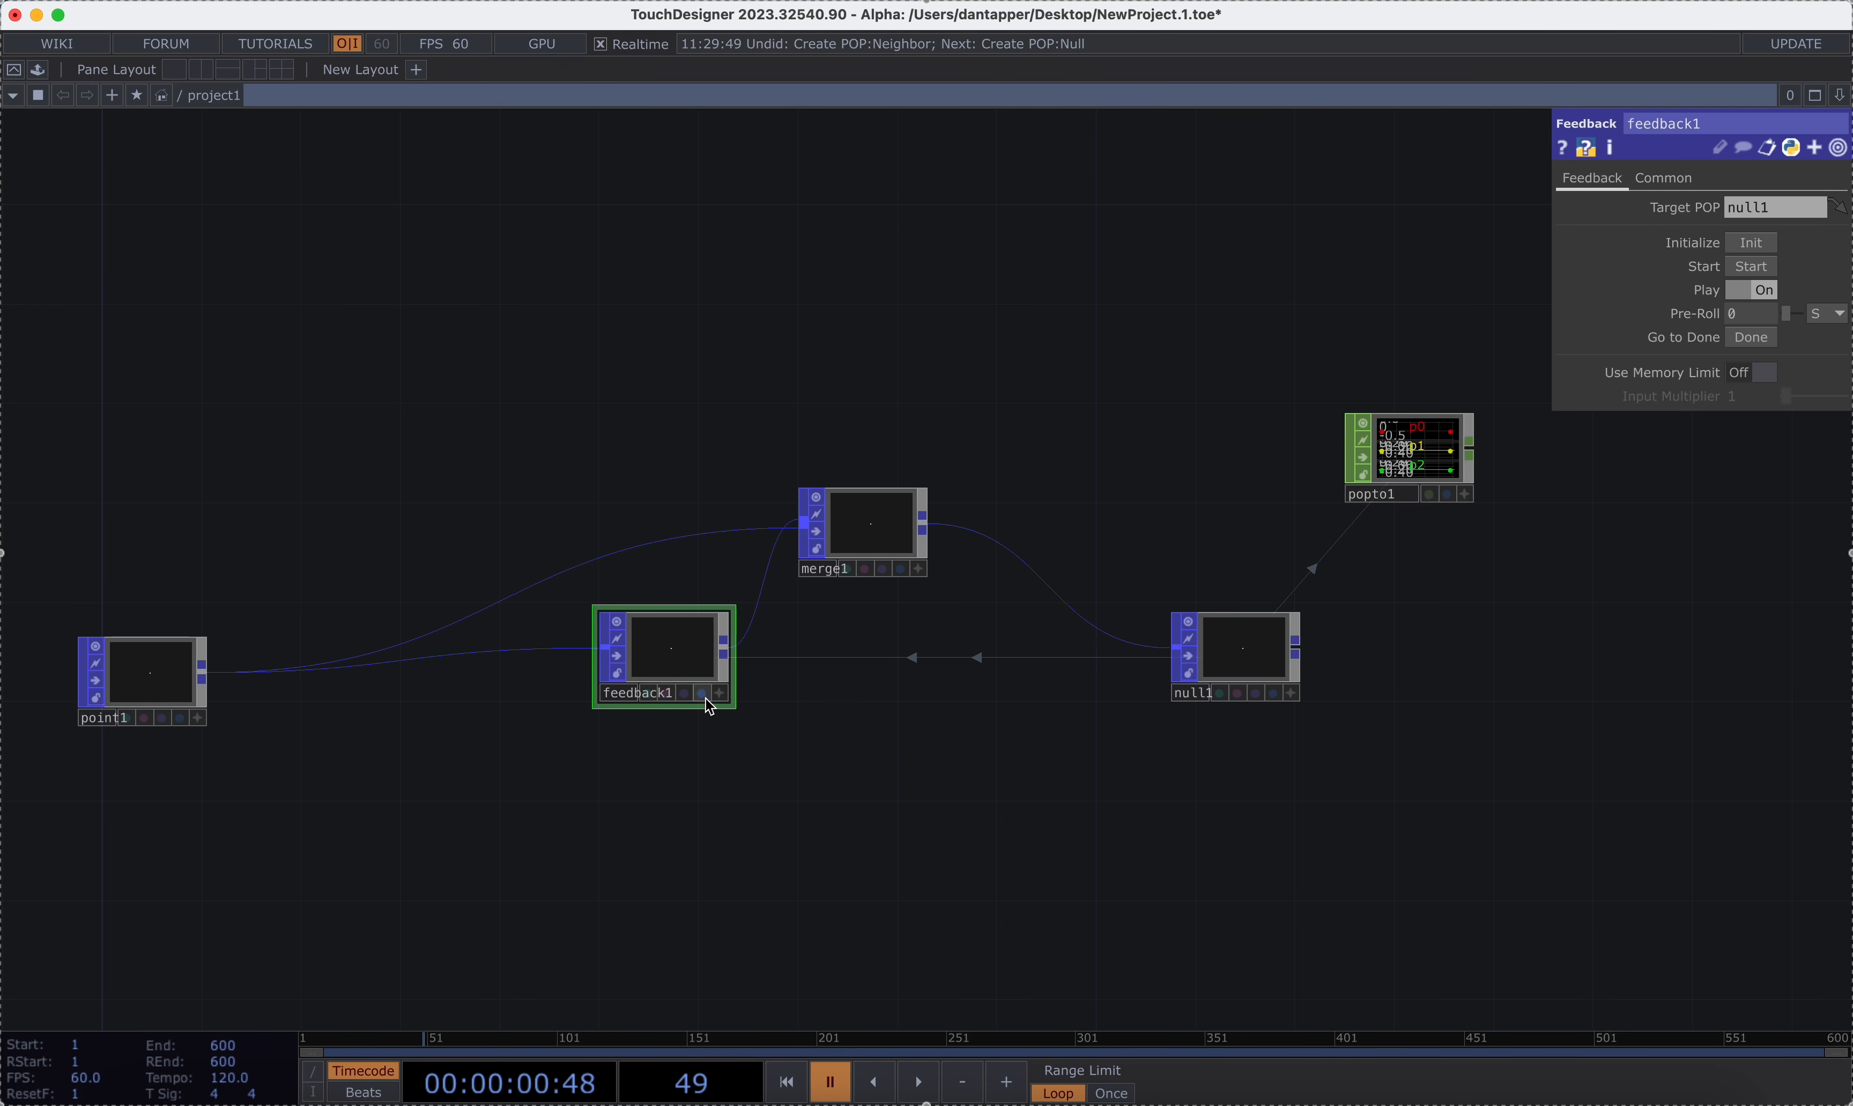
Space out feedback1 and point1, and insert an Attribute POP in the connection from point1 to merge1.
drag(709, 705, 709, 730)
drag(166, 699, 91, 674)
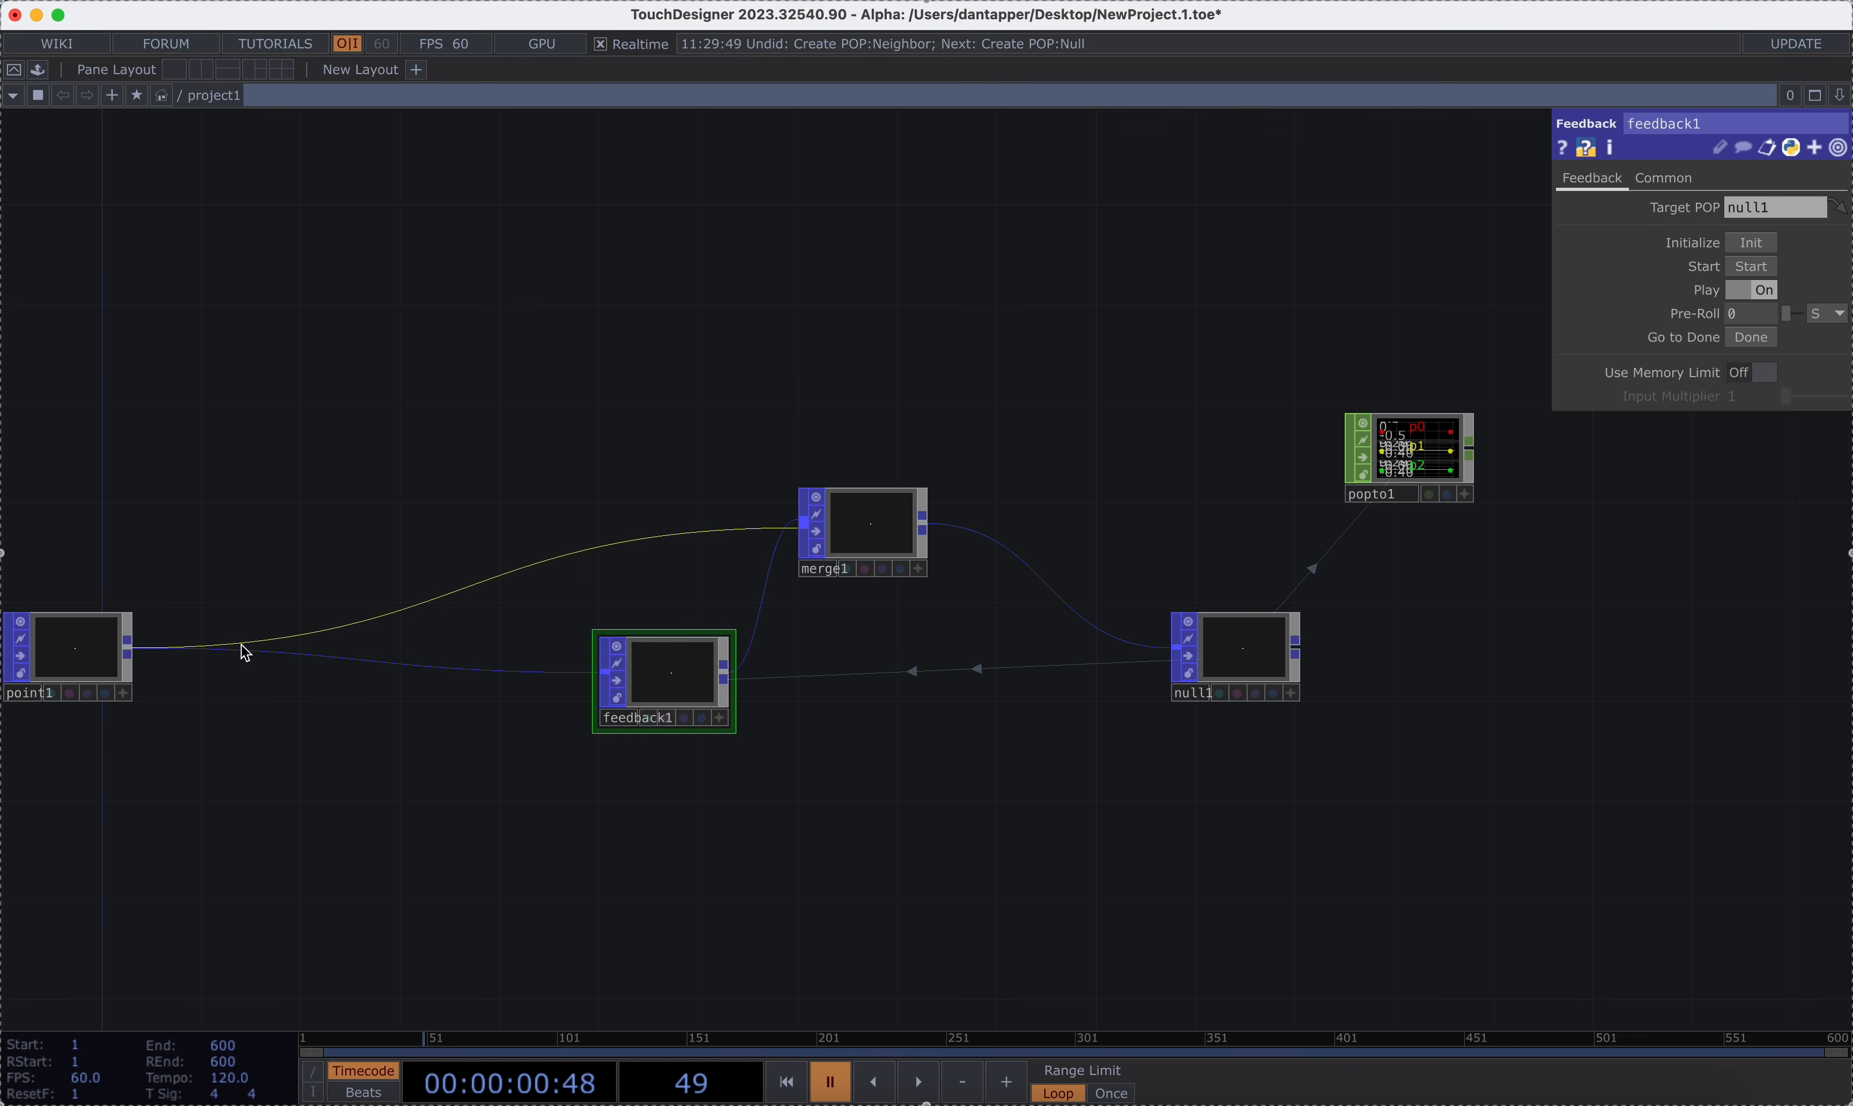
right_click(245, 653)
click(290, 632)
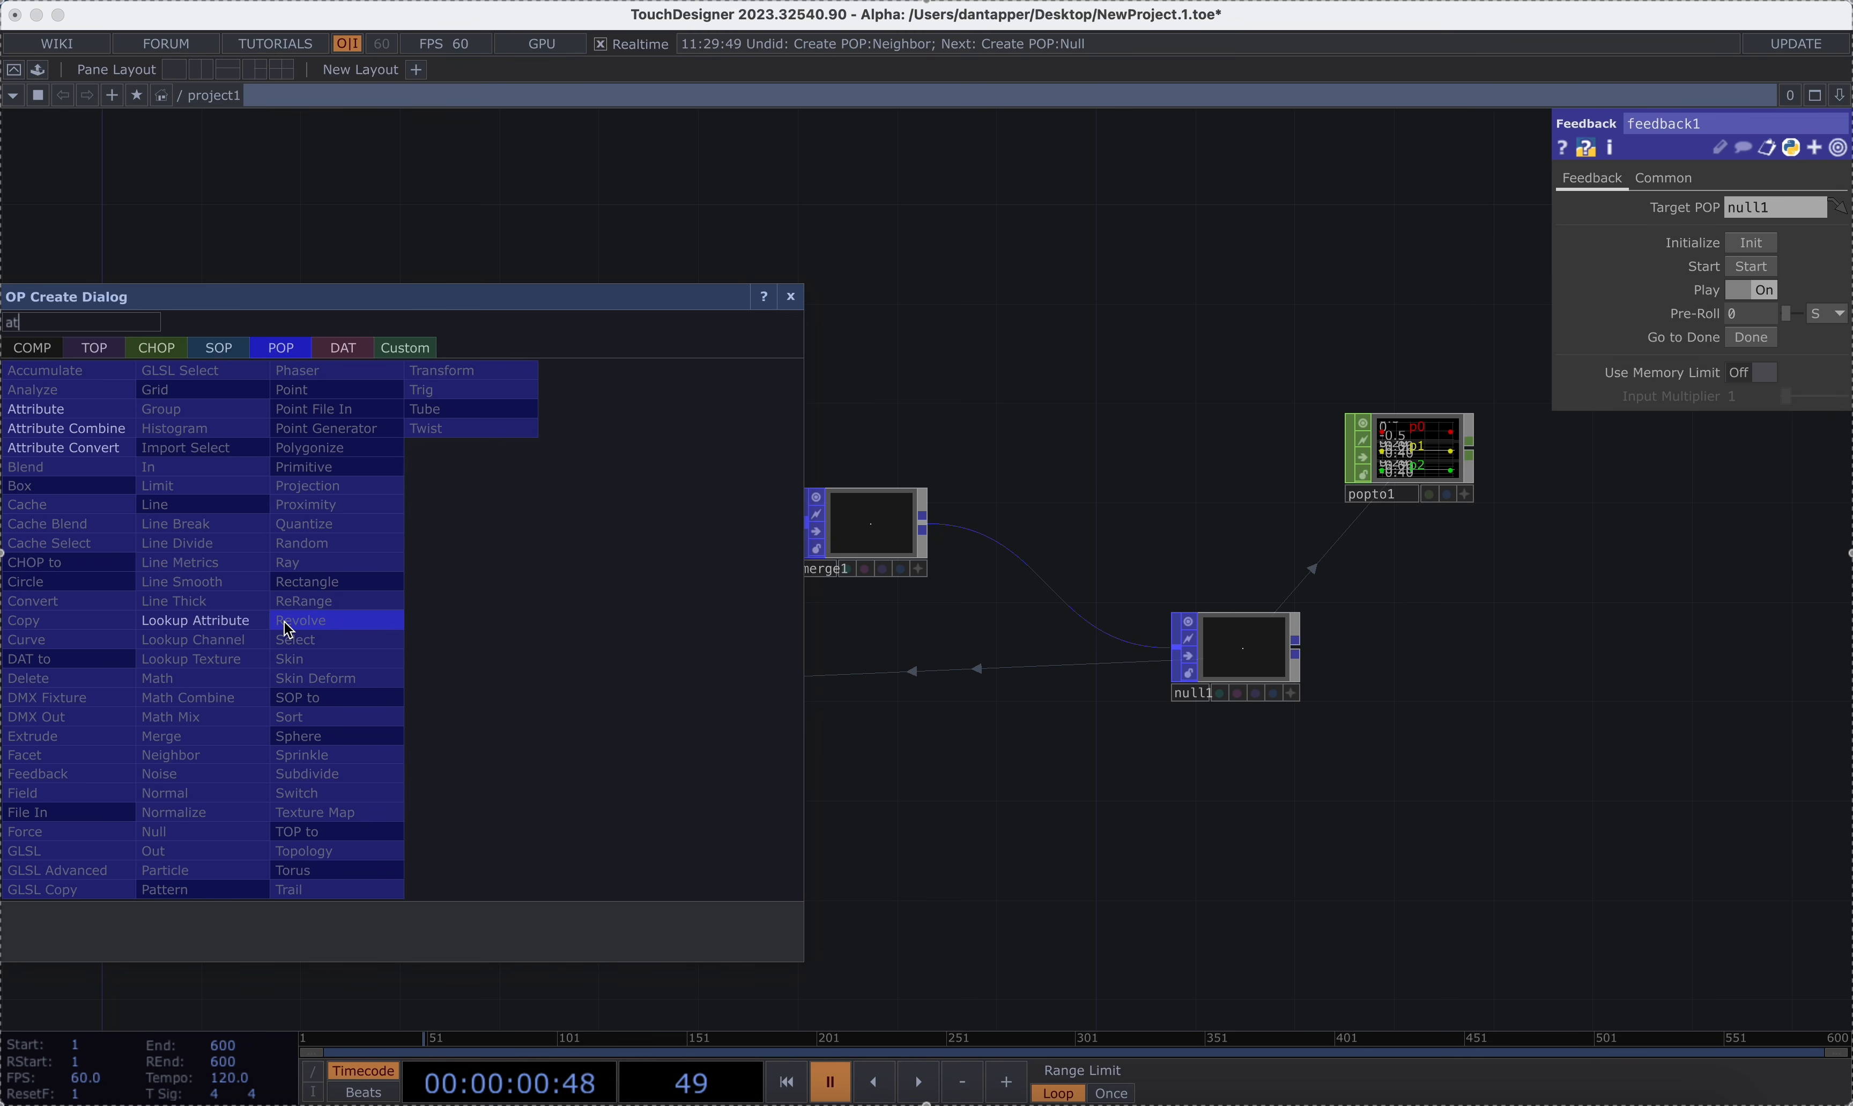
click(35, 409)
click(344, 596)
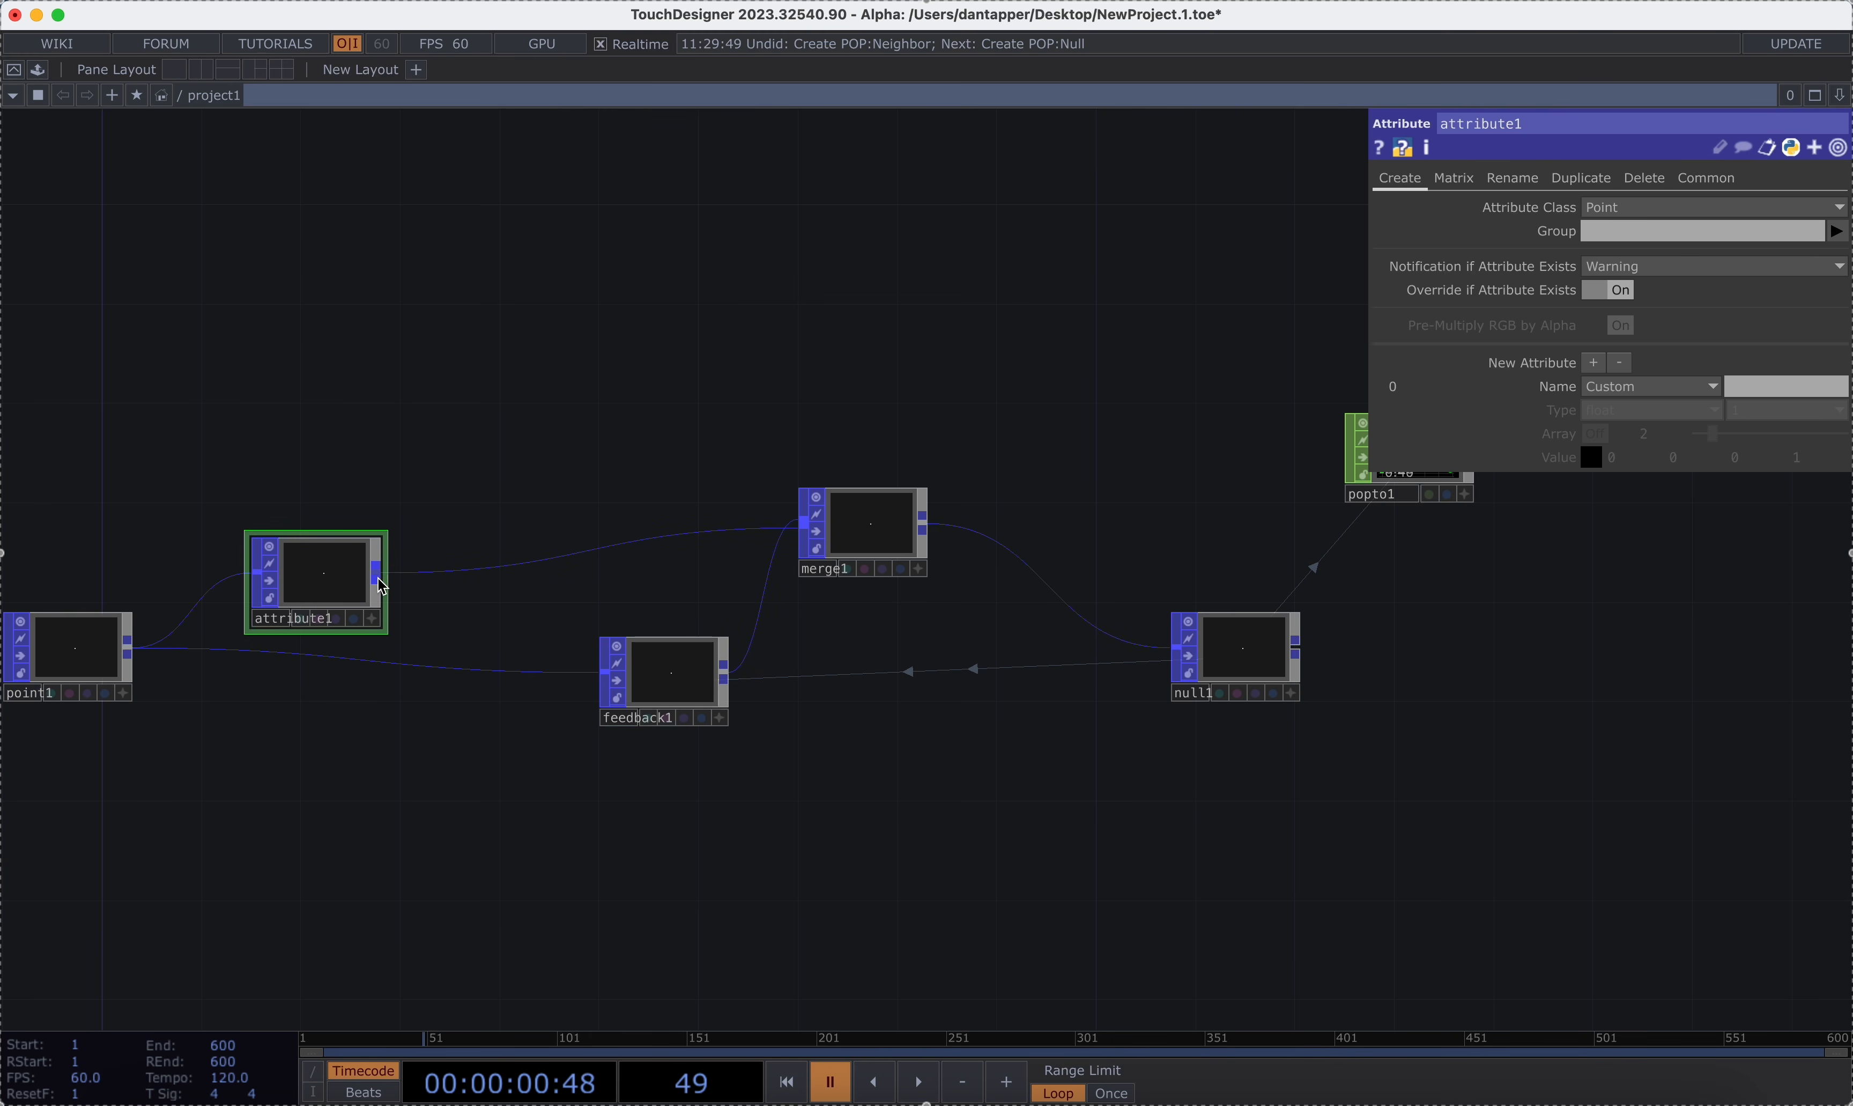
Place attribute1 in line after point1 so it also feeds feedback1, and create a custom attribute named index.
drag(348, 565, 348, 639)
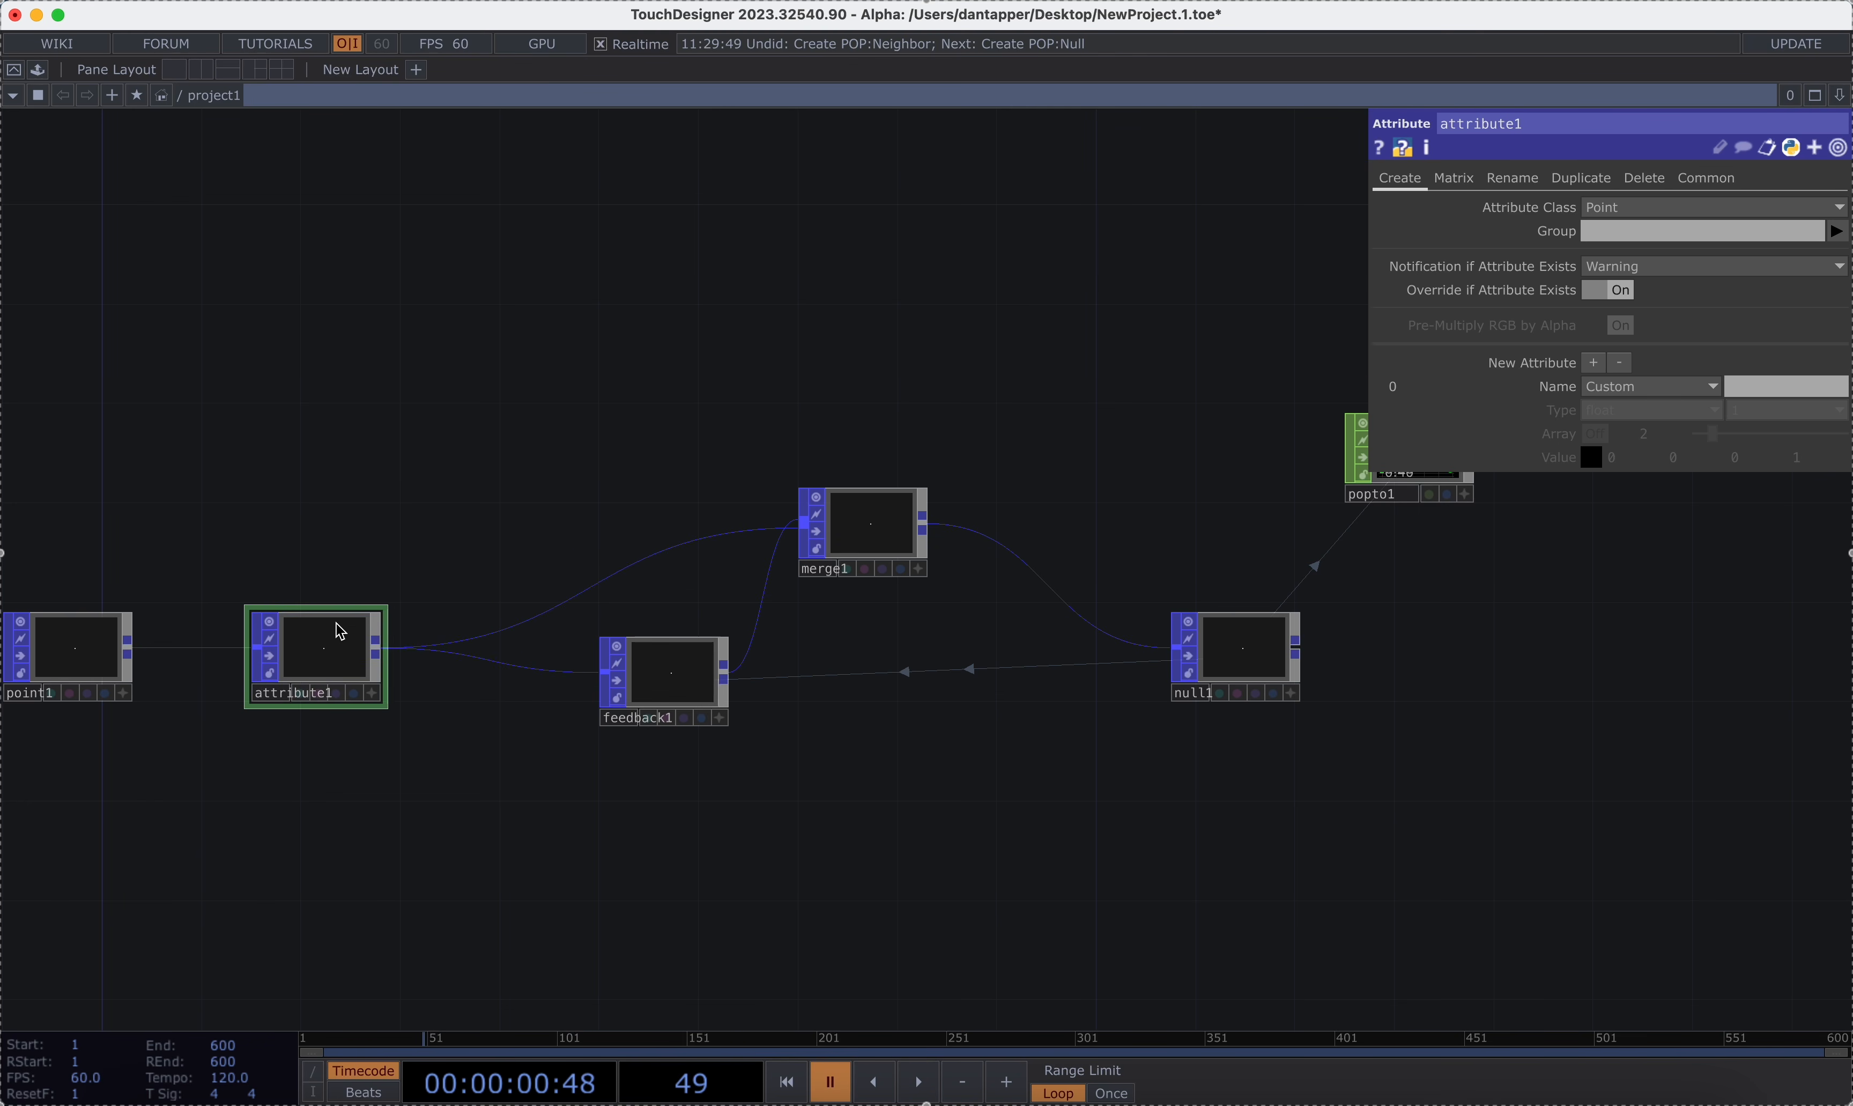
click(1765, 387)
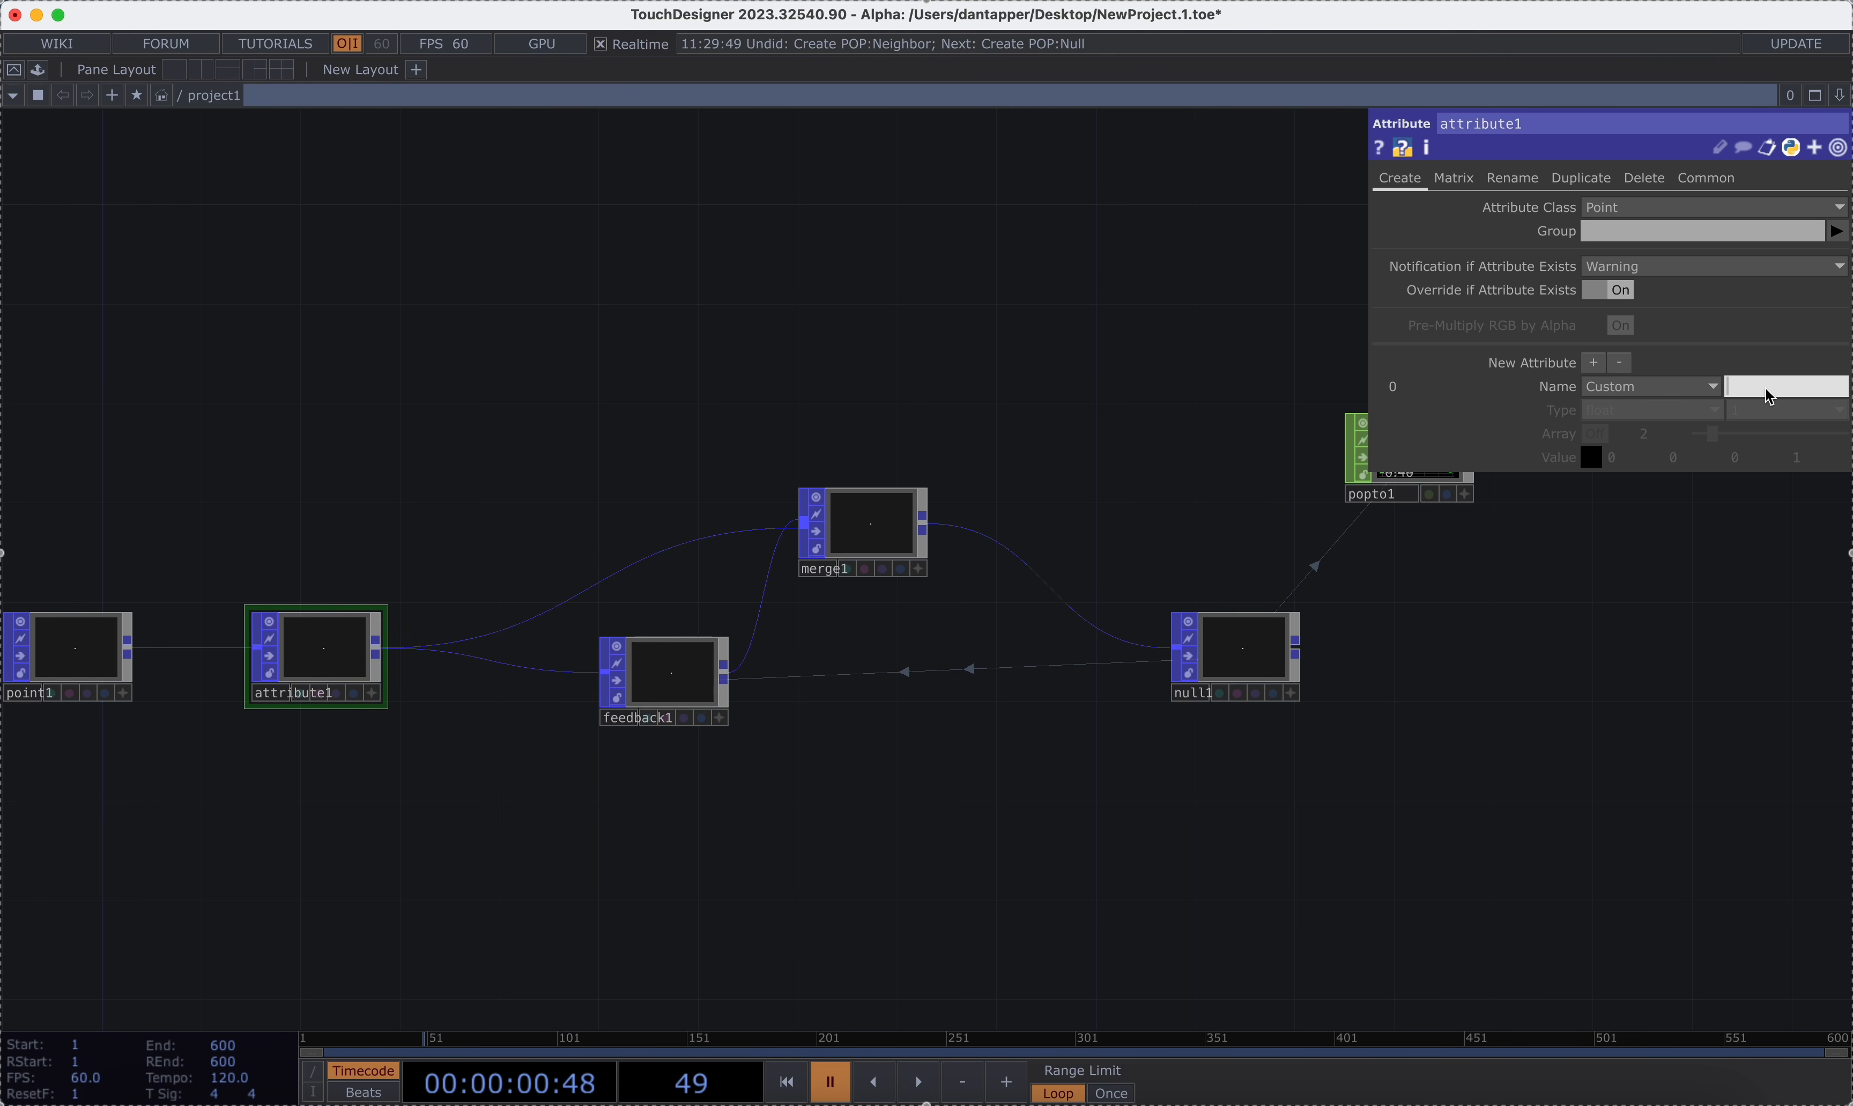
key(Return)
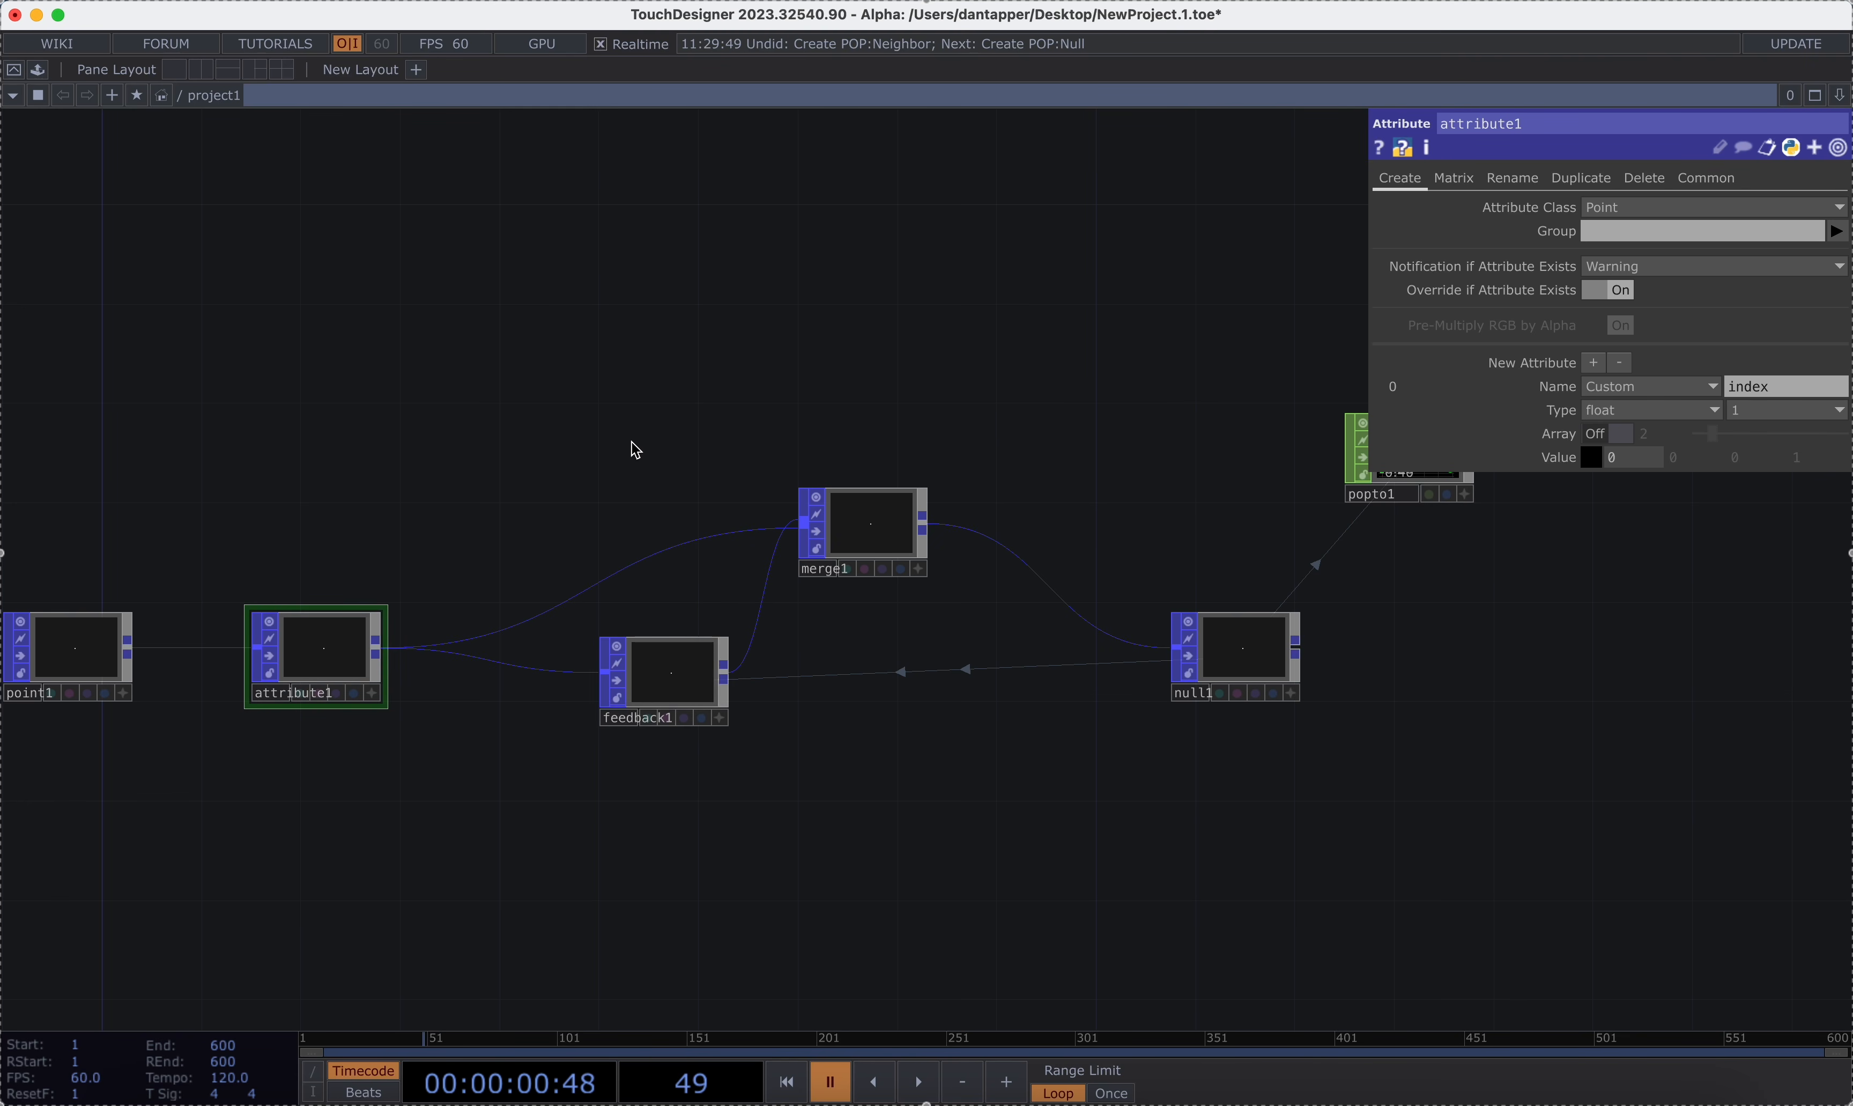
Add a Keyboard In CHOP above feedback1 and link its k1 channel to feedback1's Start parameter.
key(Tab)
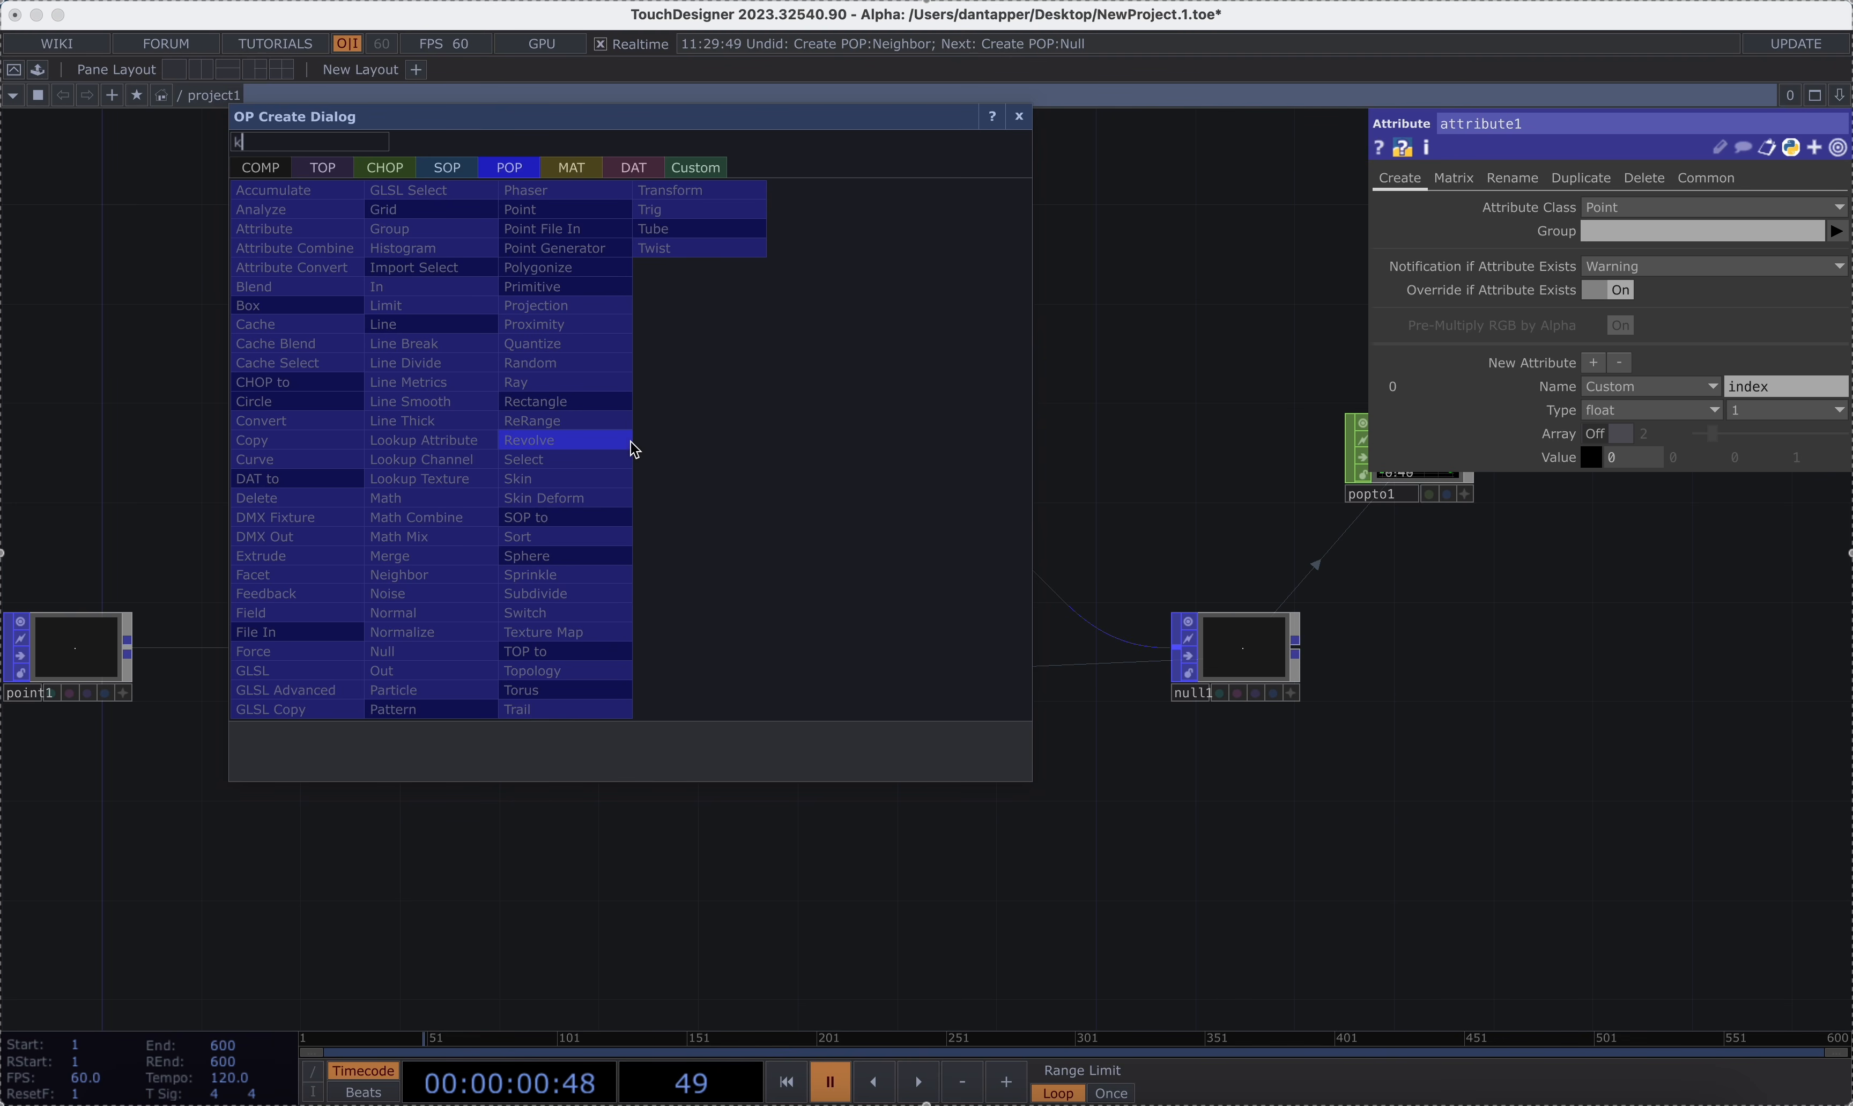
text(k)
click(385, 181)
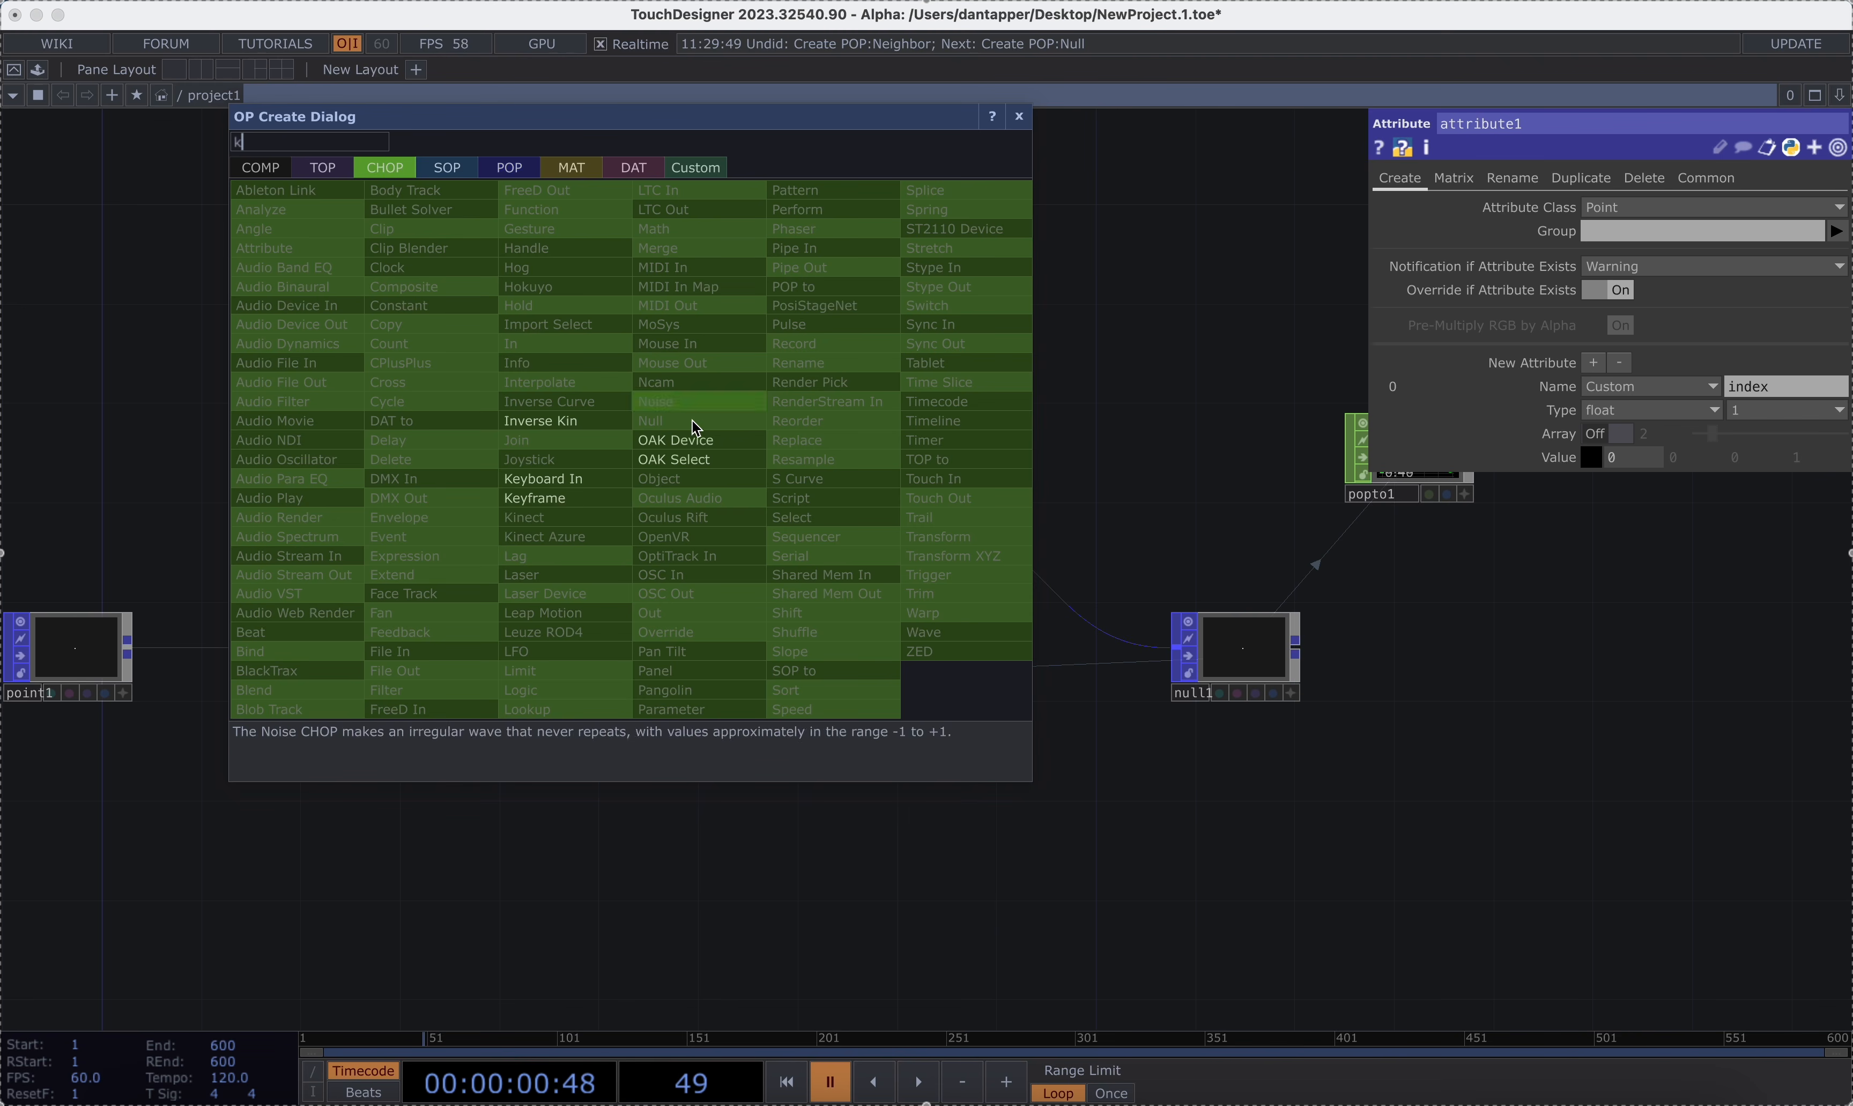
click(597, 486)
click(644, 486)
drag(644, 486, 1744, 267)
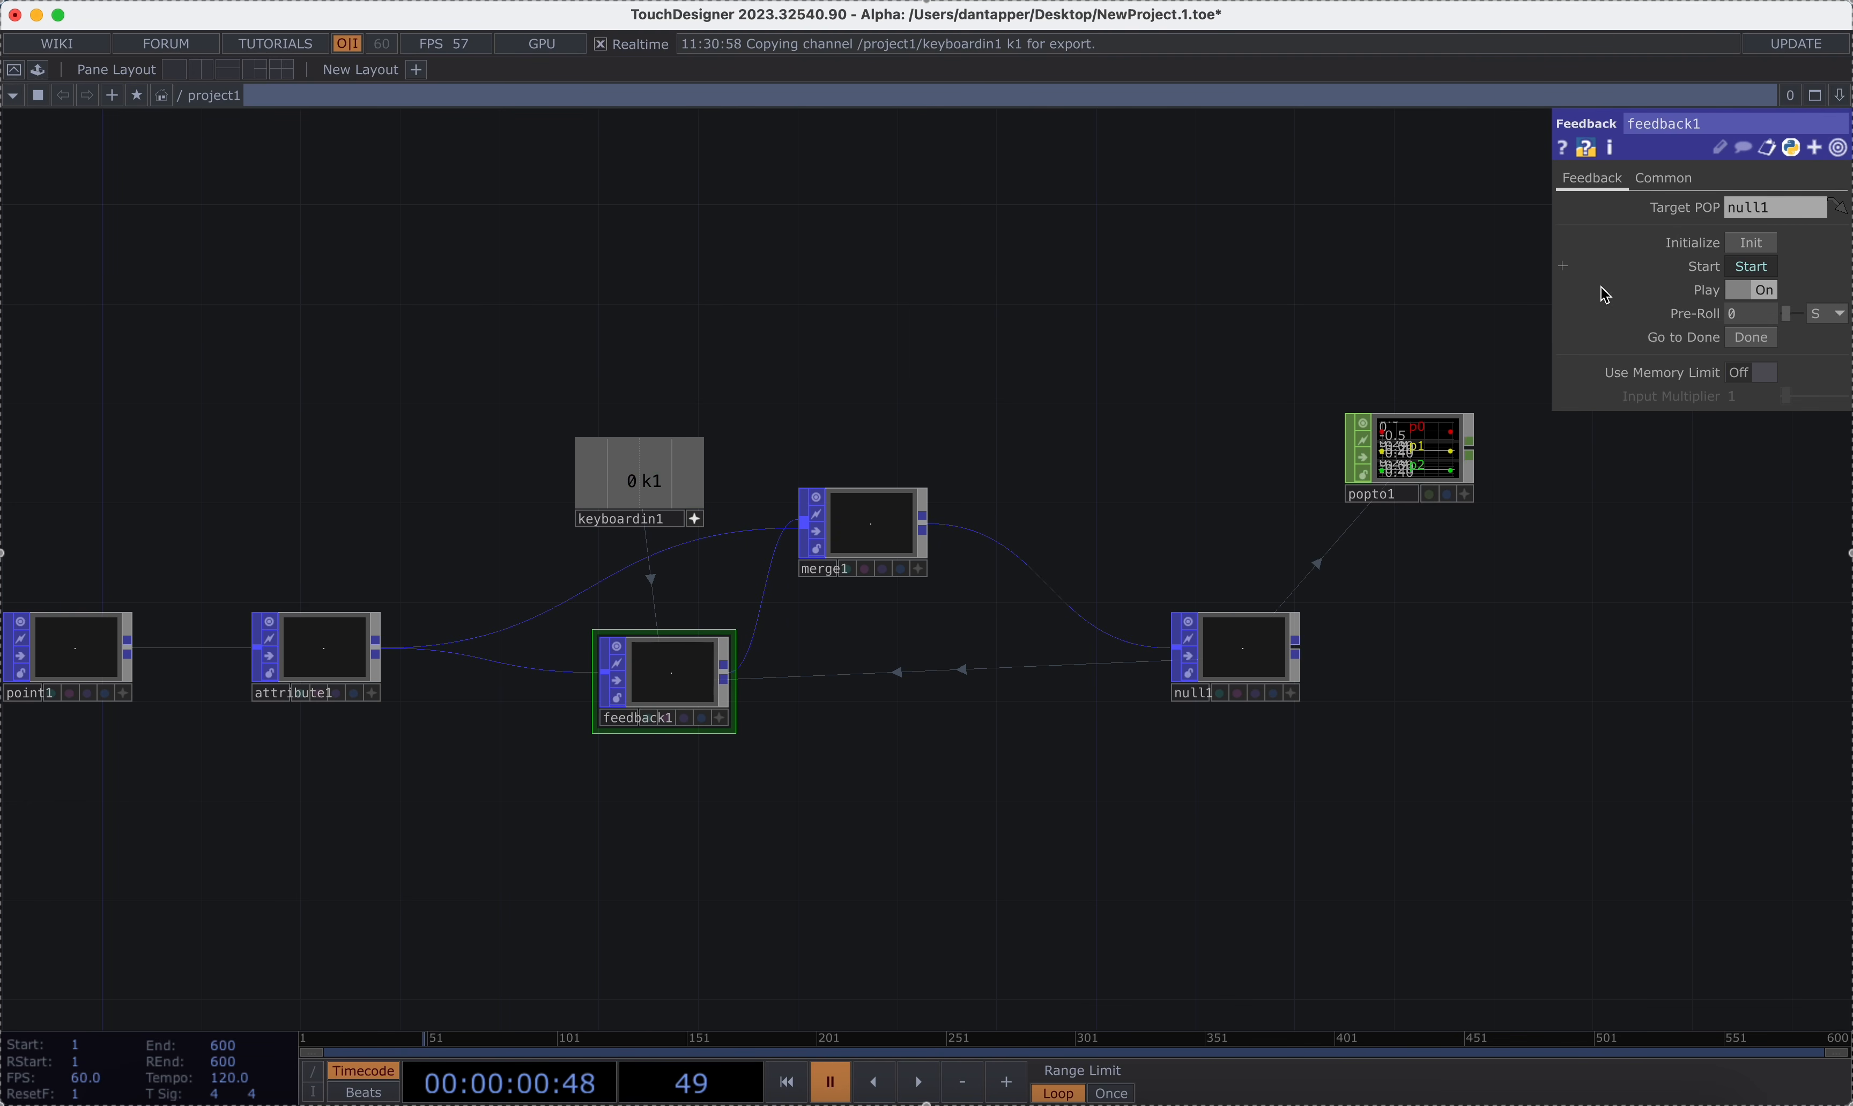
click(694, 518)
Add the index attribute to popto1's Attributes Scope alongside P.
drag(1514, 513, 1187, 513)
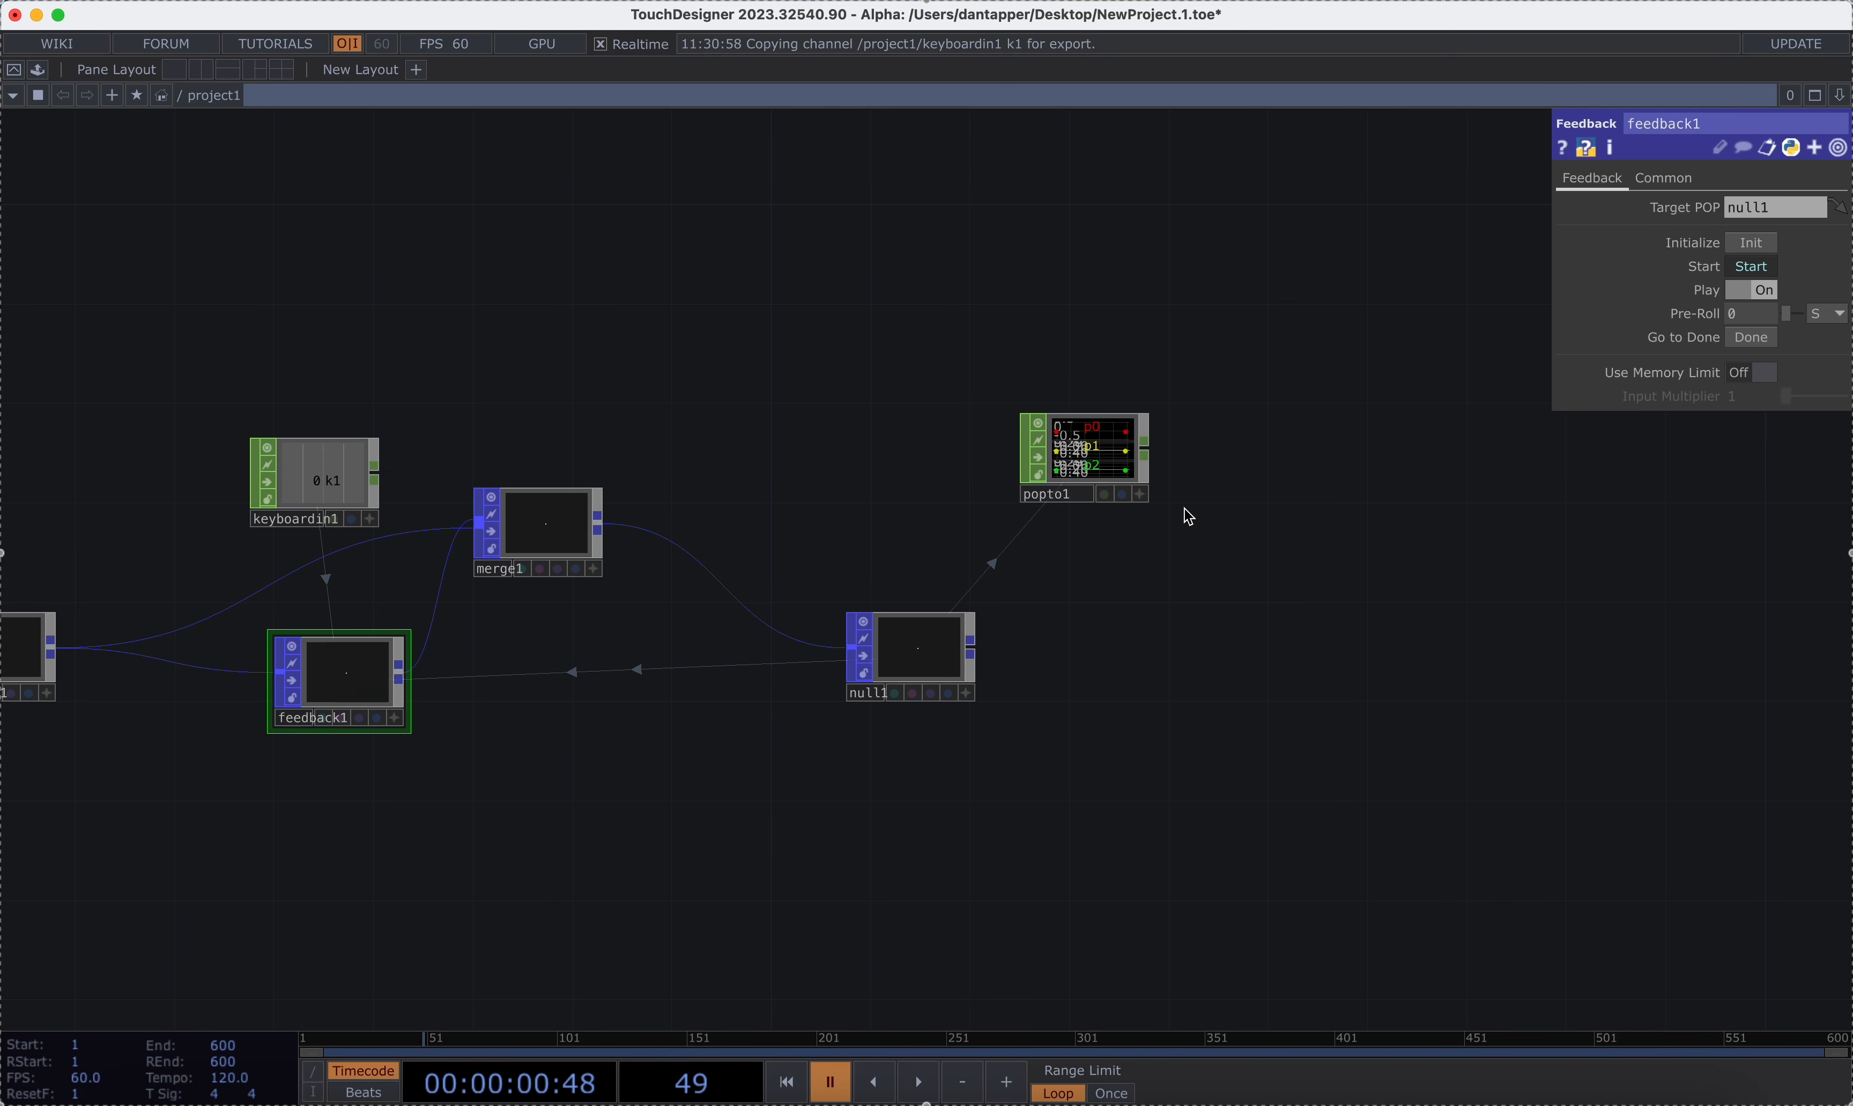
scroll(1156, 489, up, 1)
scroll(1157, 489, up, 3)
click(1111, 451)
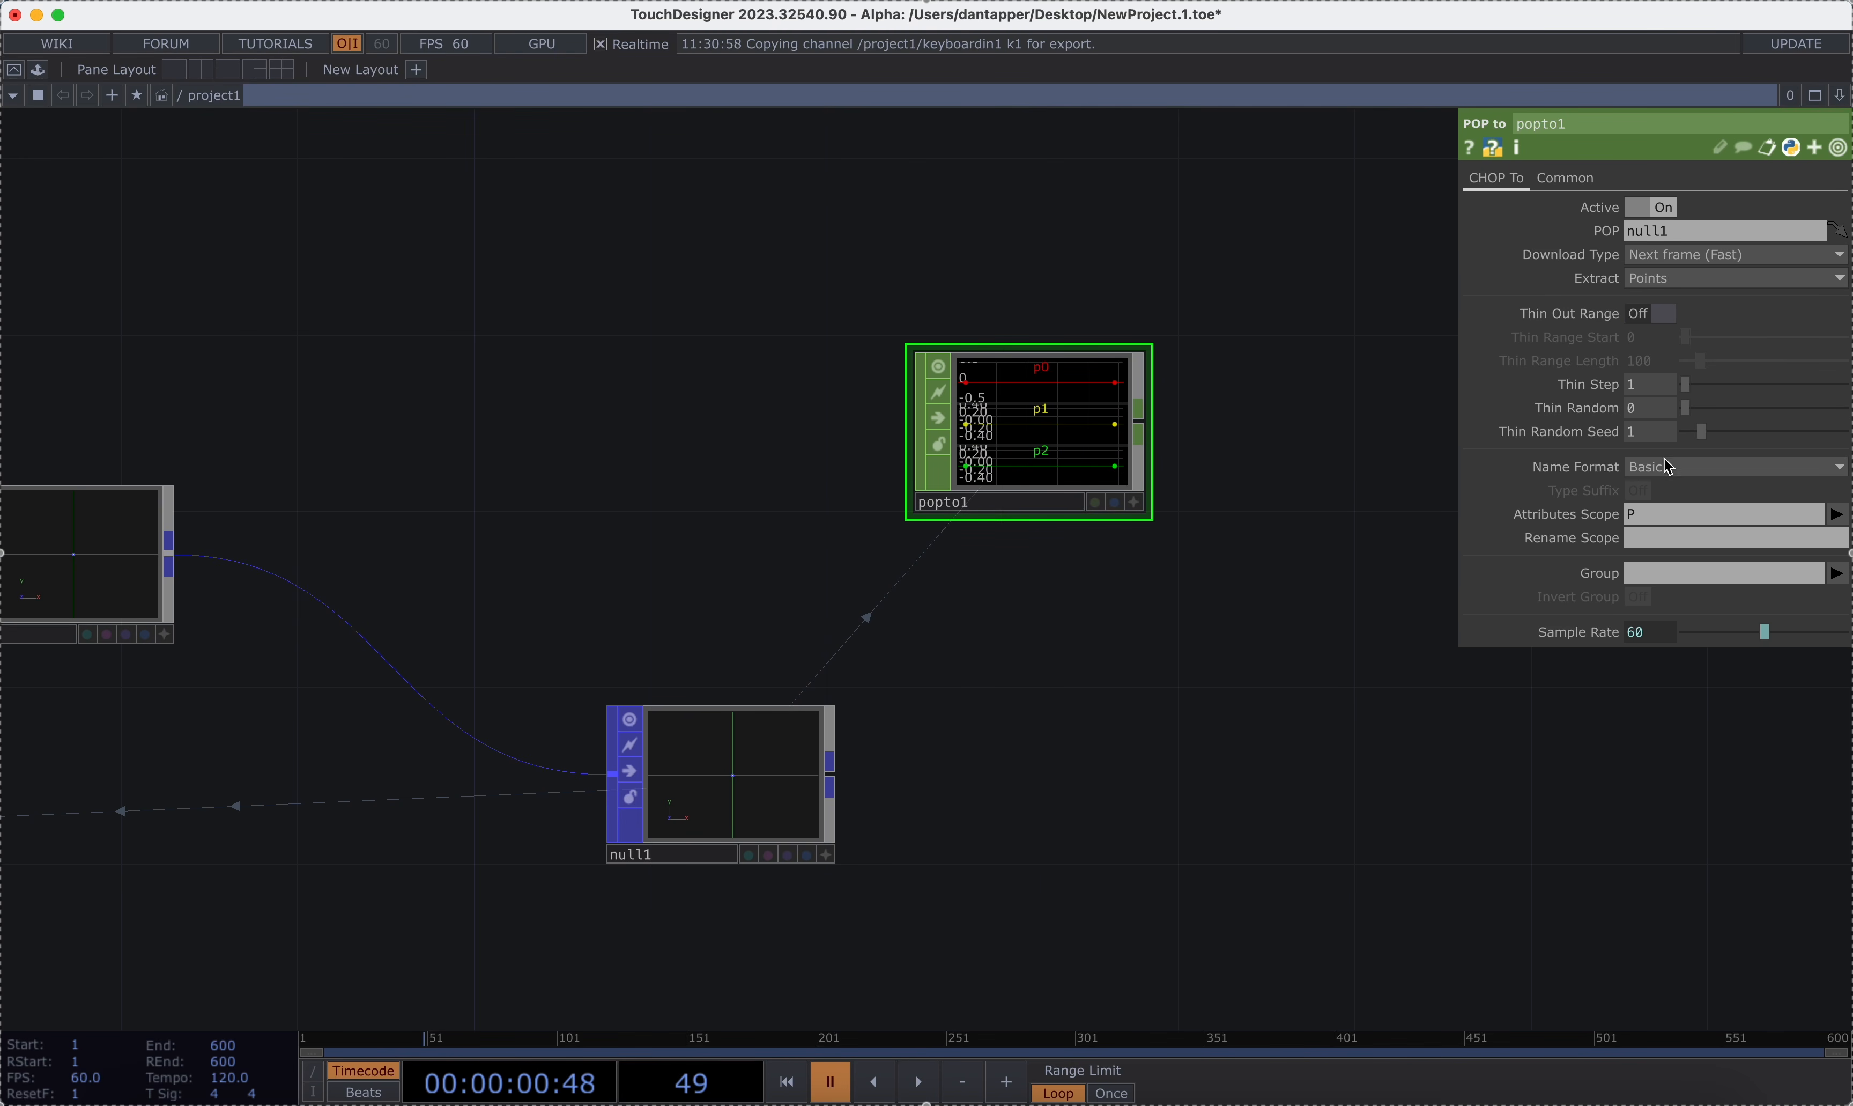
click(1835, 517)
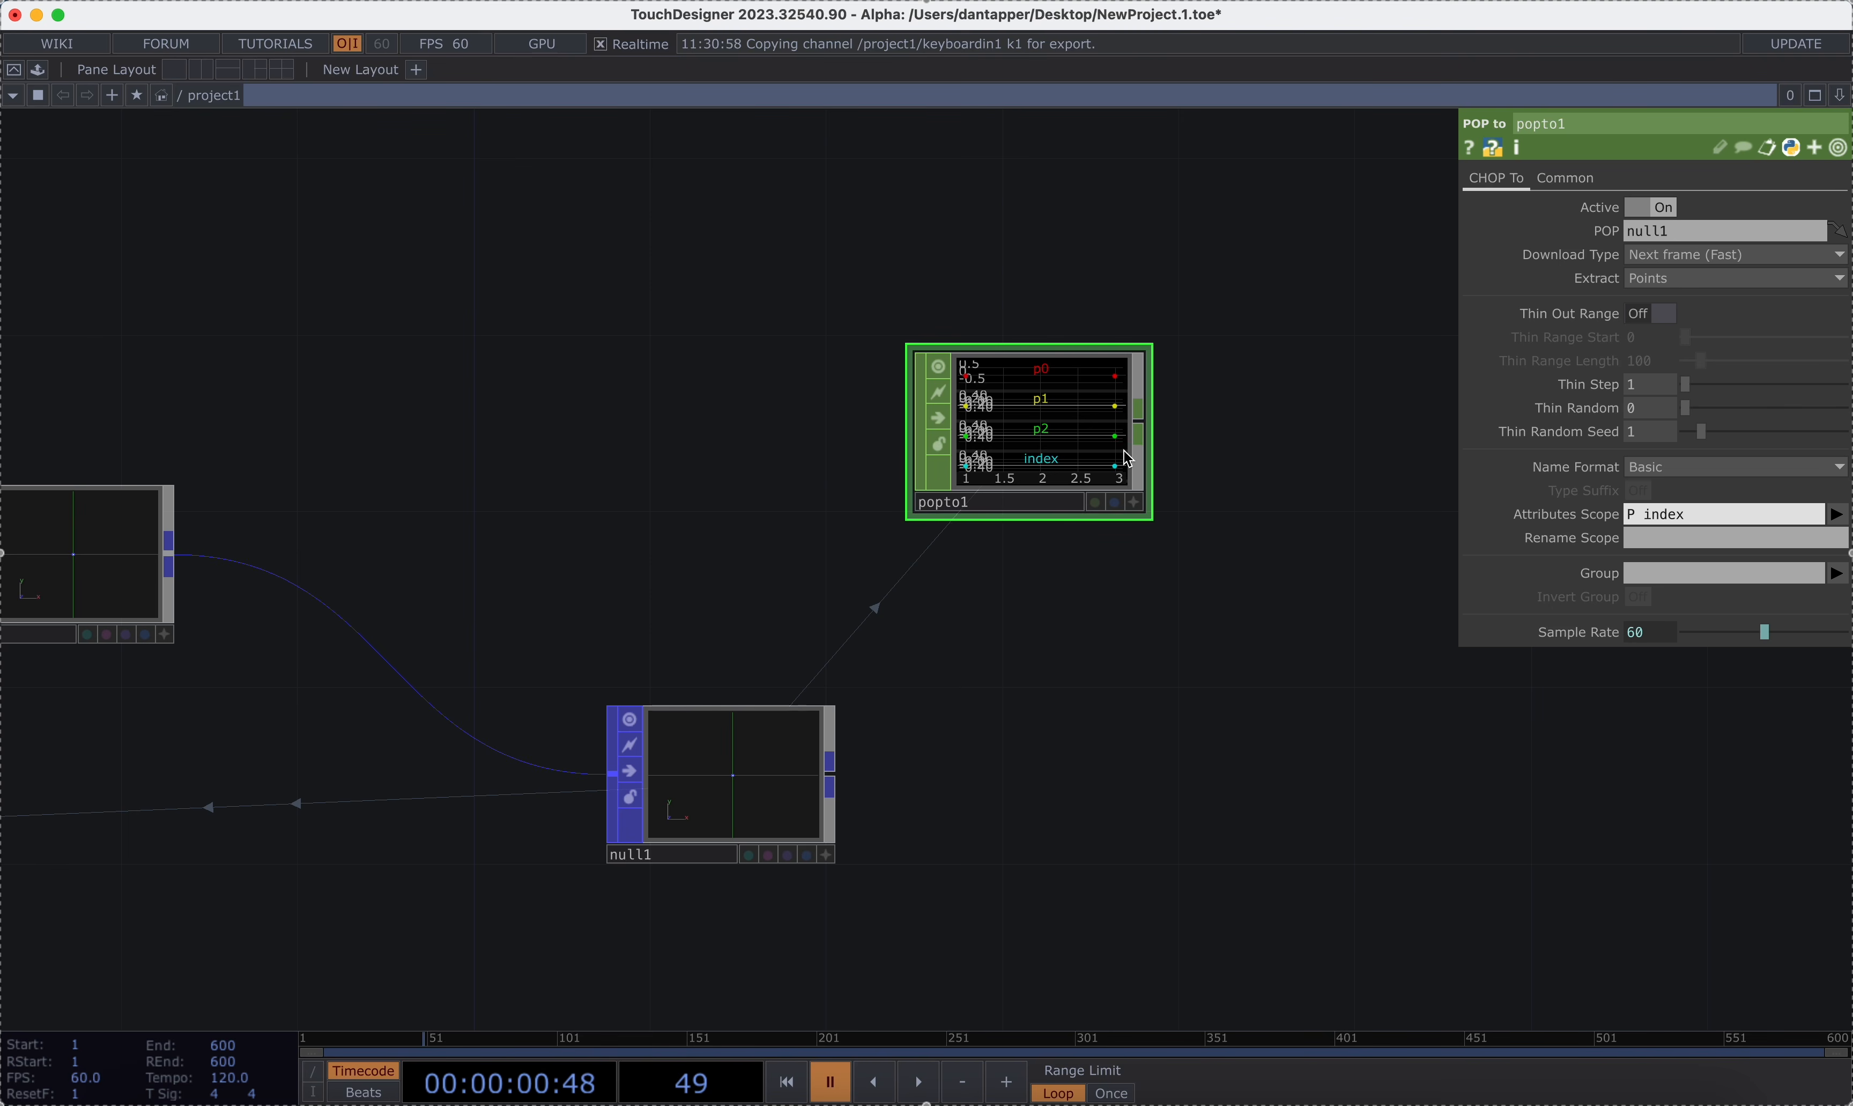
Move popto1 directly above null1 in the network.
scroll(1126, 457, down, 3)
drag(1113, 450, 886, 447)
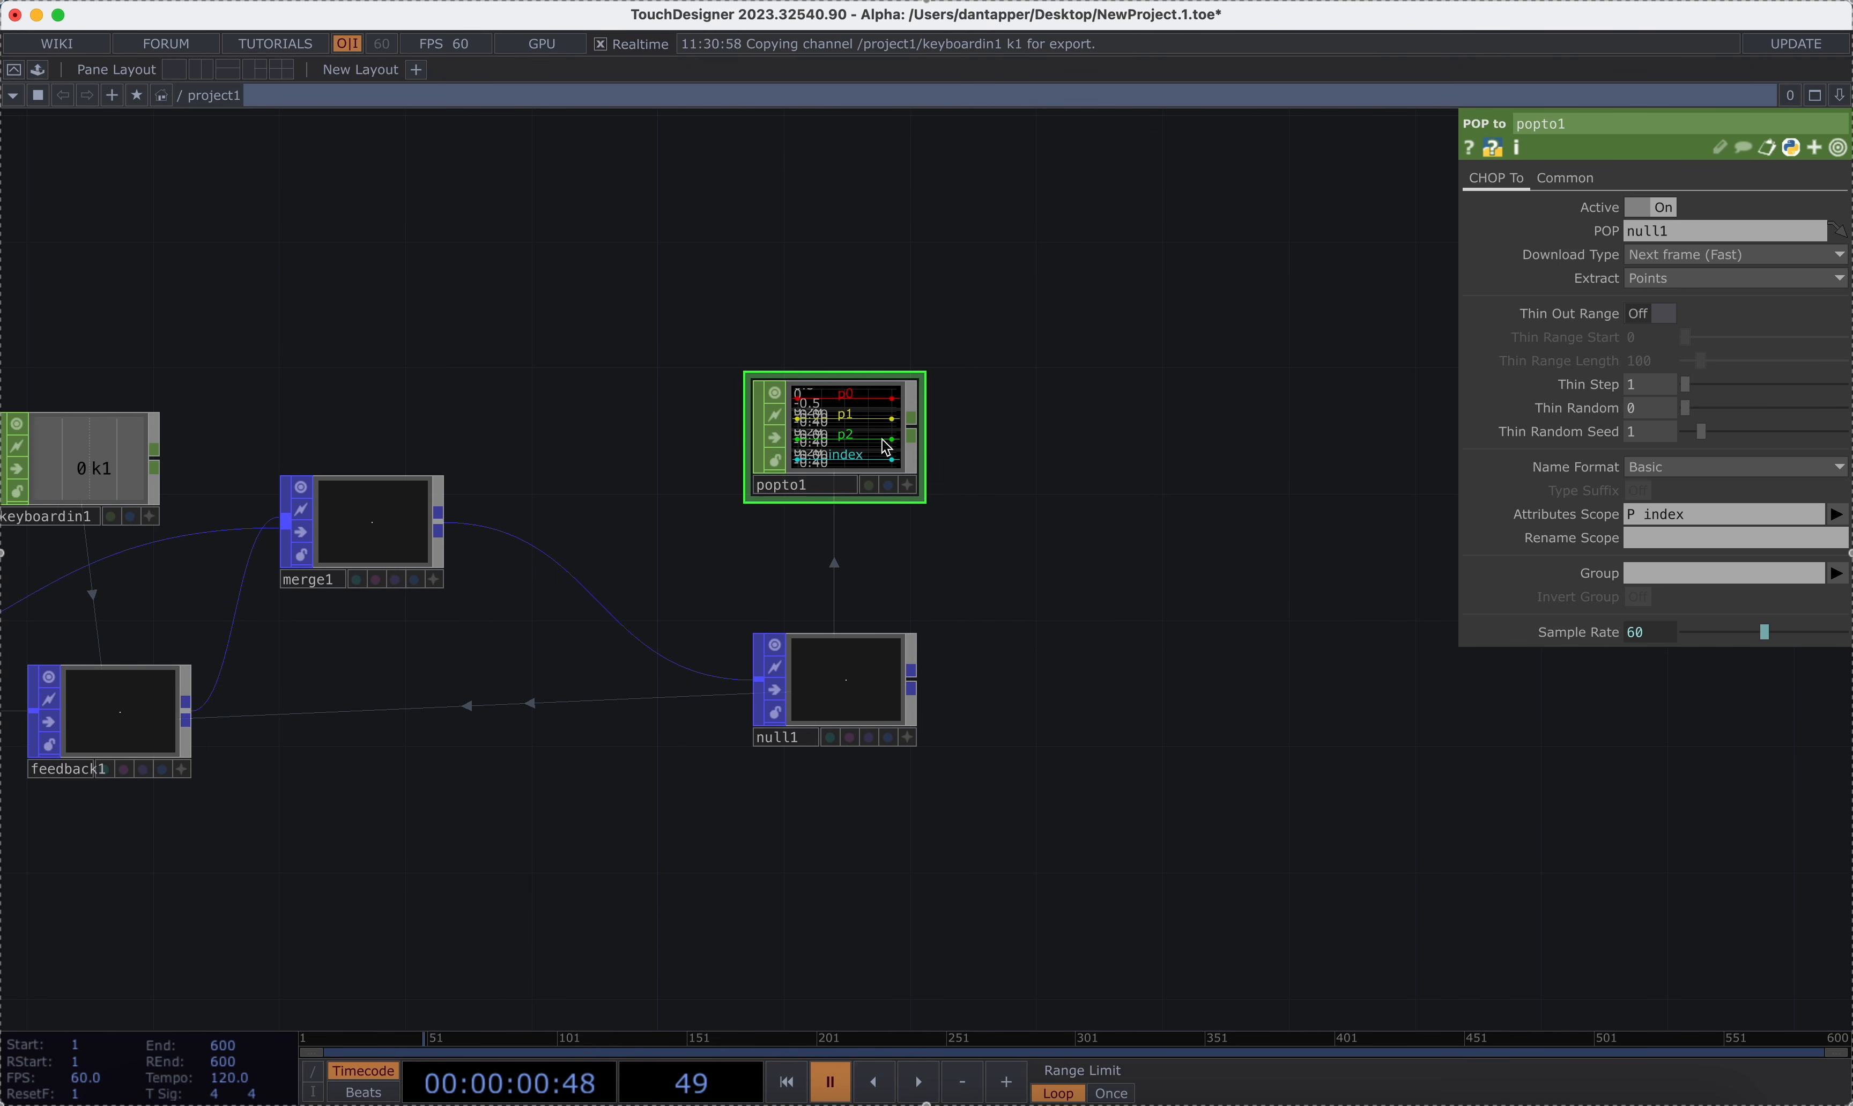
scroll(976, 592, down, 2)
drag(973, 546, 1133, 546)
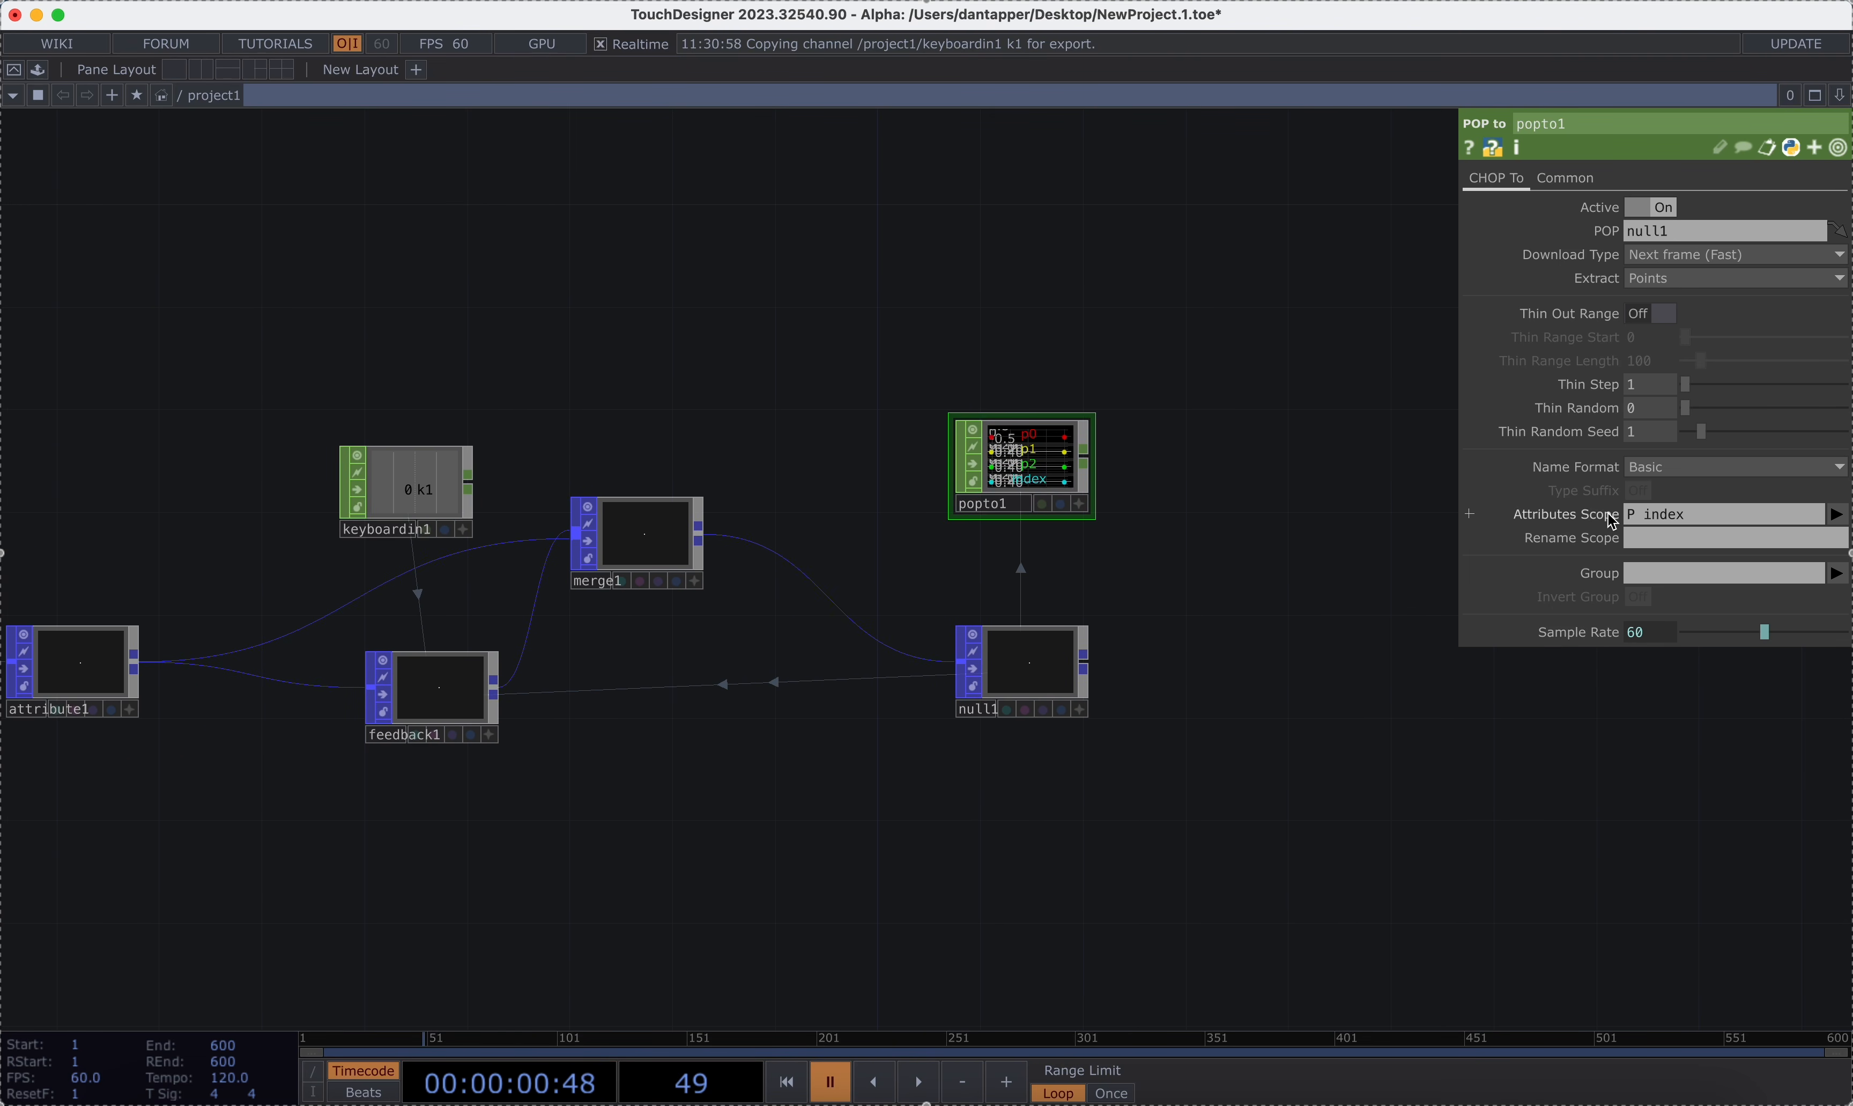
Remove P from popto1's Attributes Scope, leaving only index.
drag(1647, 519, 1407, 506)
key(BackSpace)
key(Return)
Run the timeline to check the index channel in popto1, and pause playback.
scroll(966, 601, up, 4)
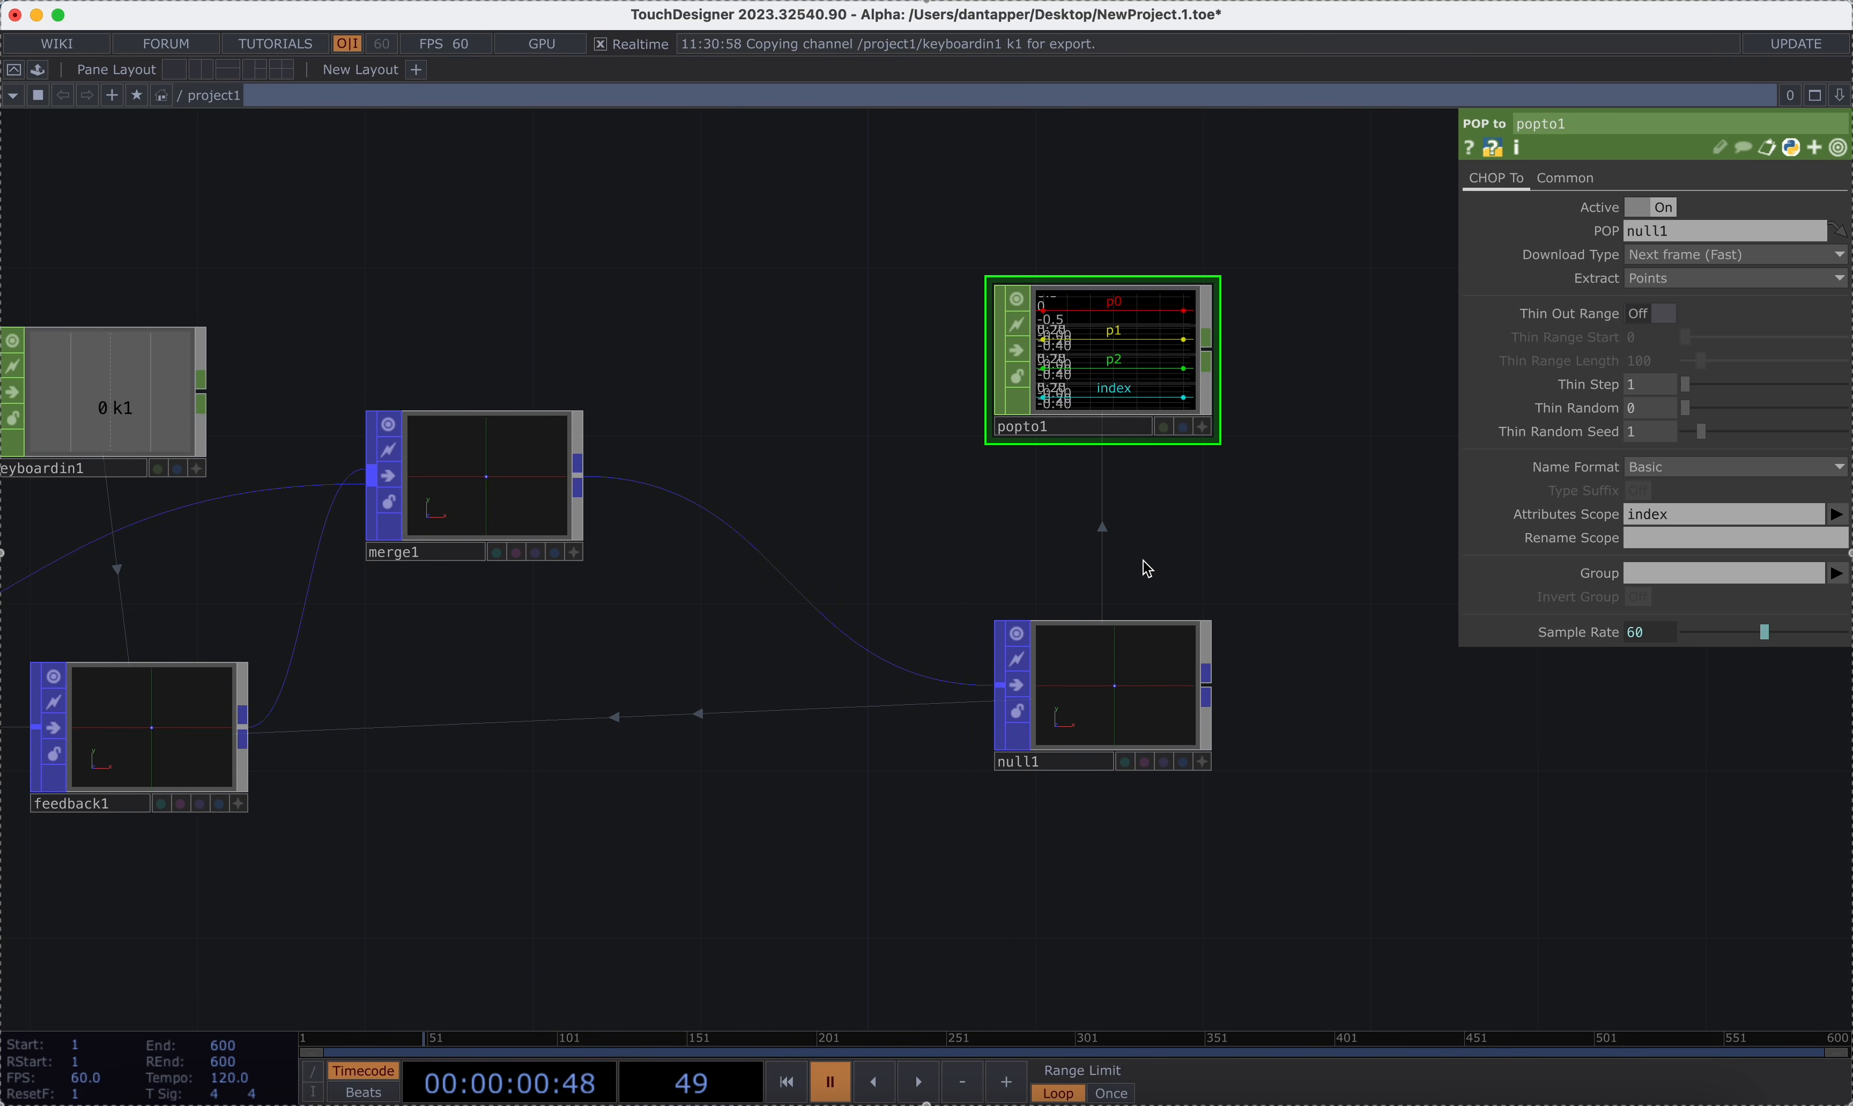
key(space)
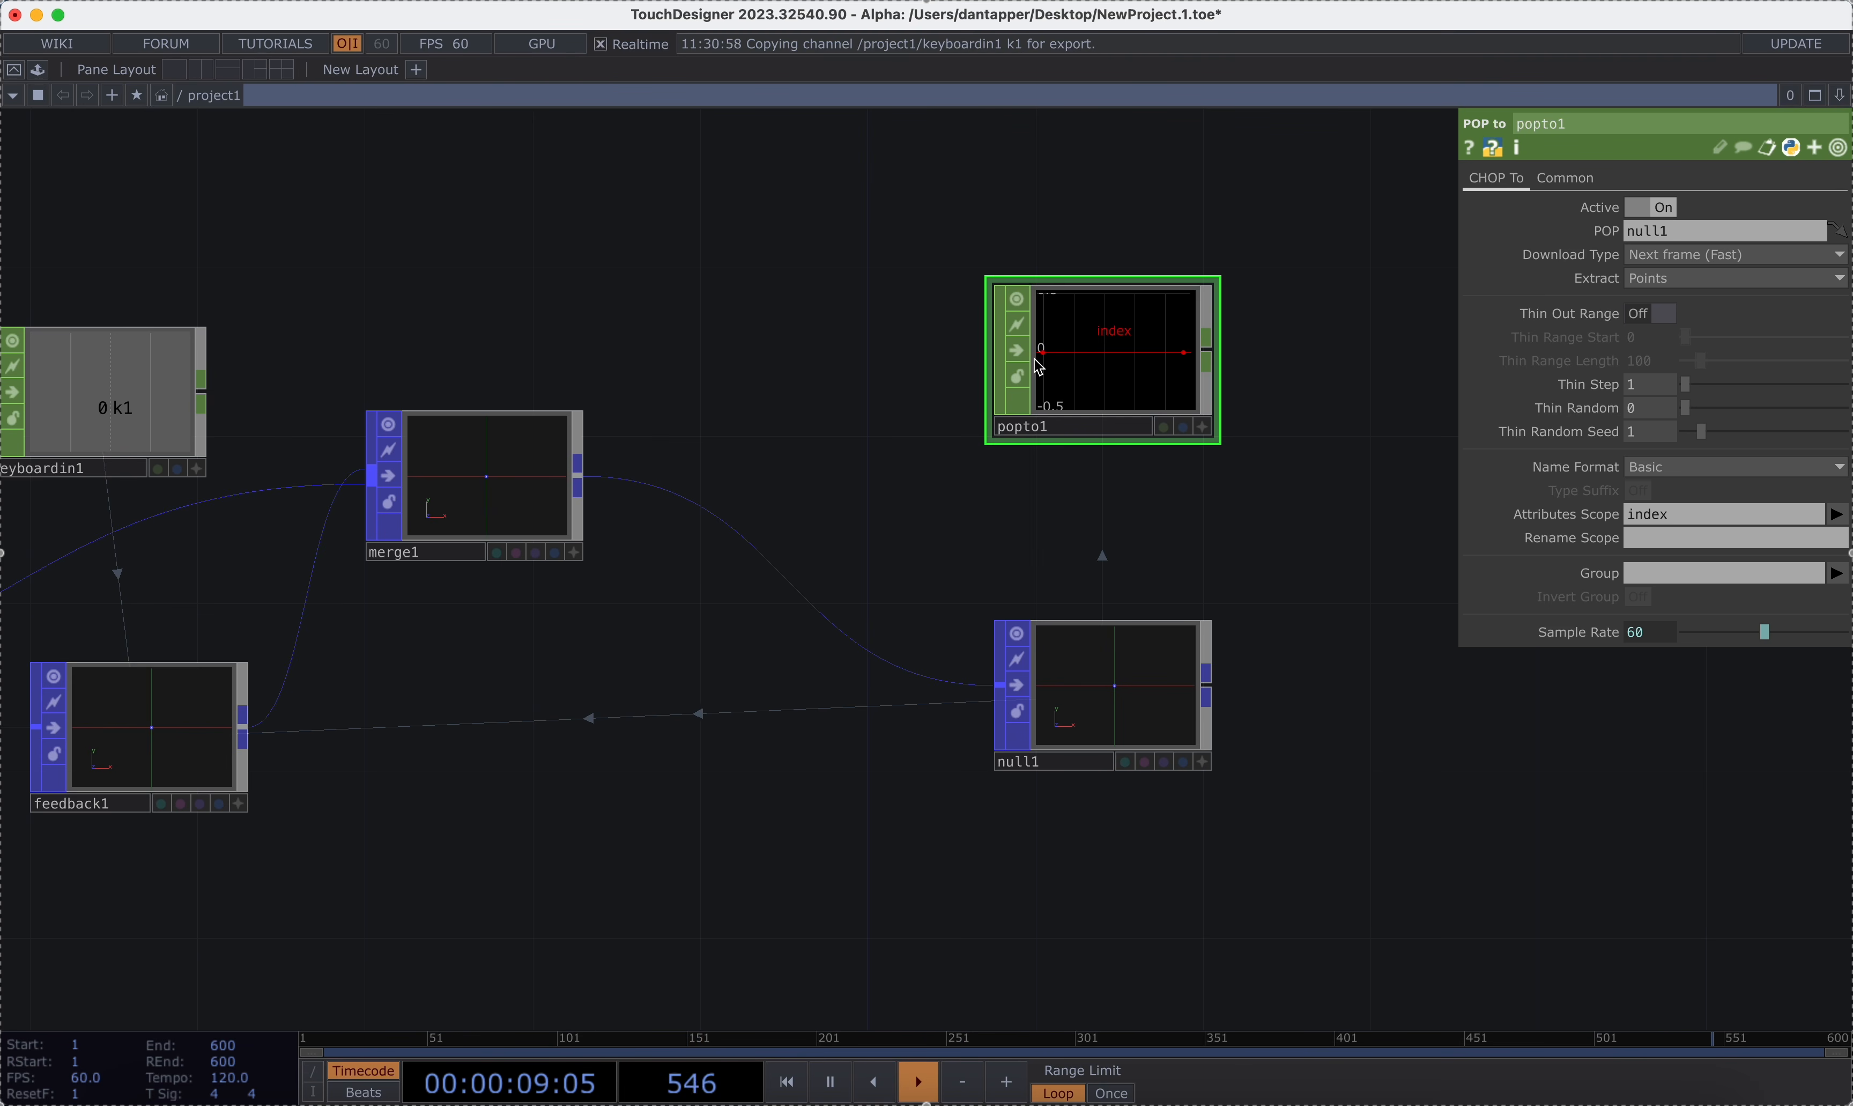
scroll(1231, 567, down, 1)
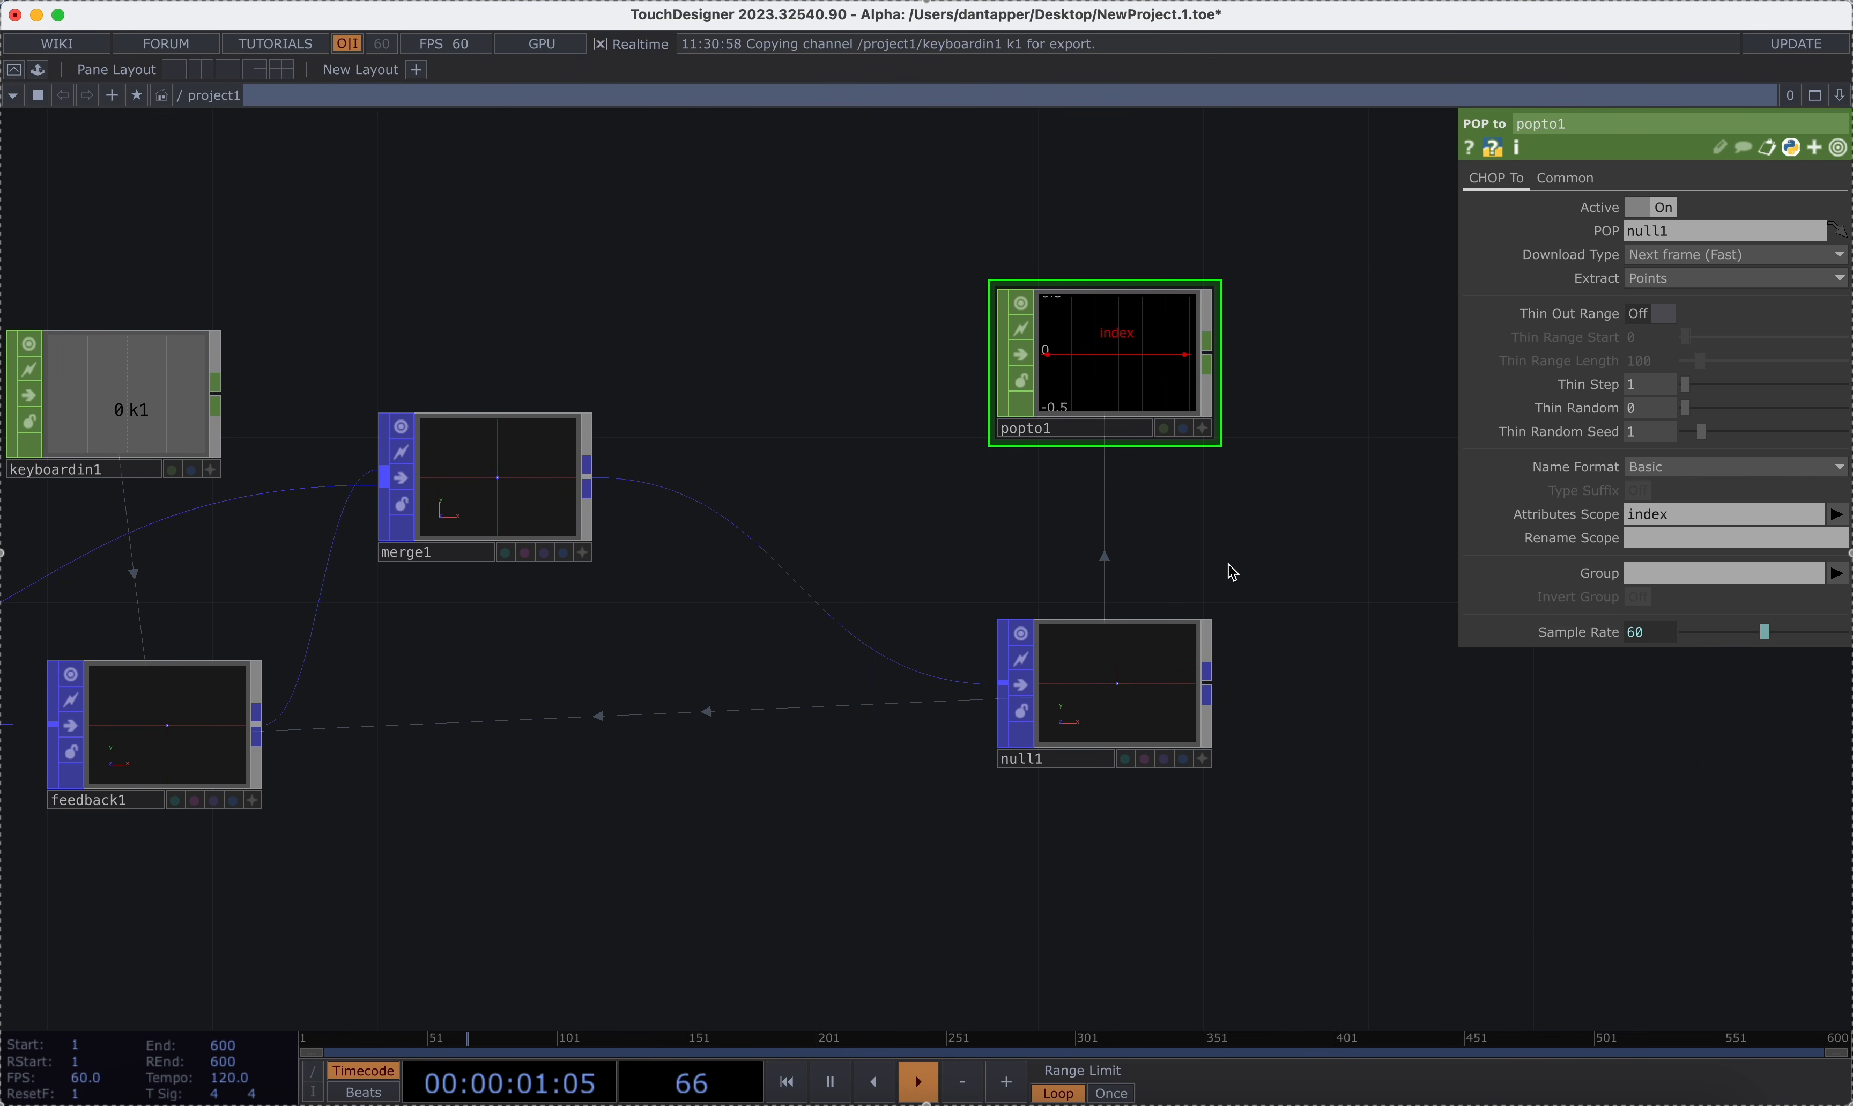
key(space)
Move null1 and popto1 together farther away from merge1 to make room in the chain.
right_drag(959, 236, 1208, 823)
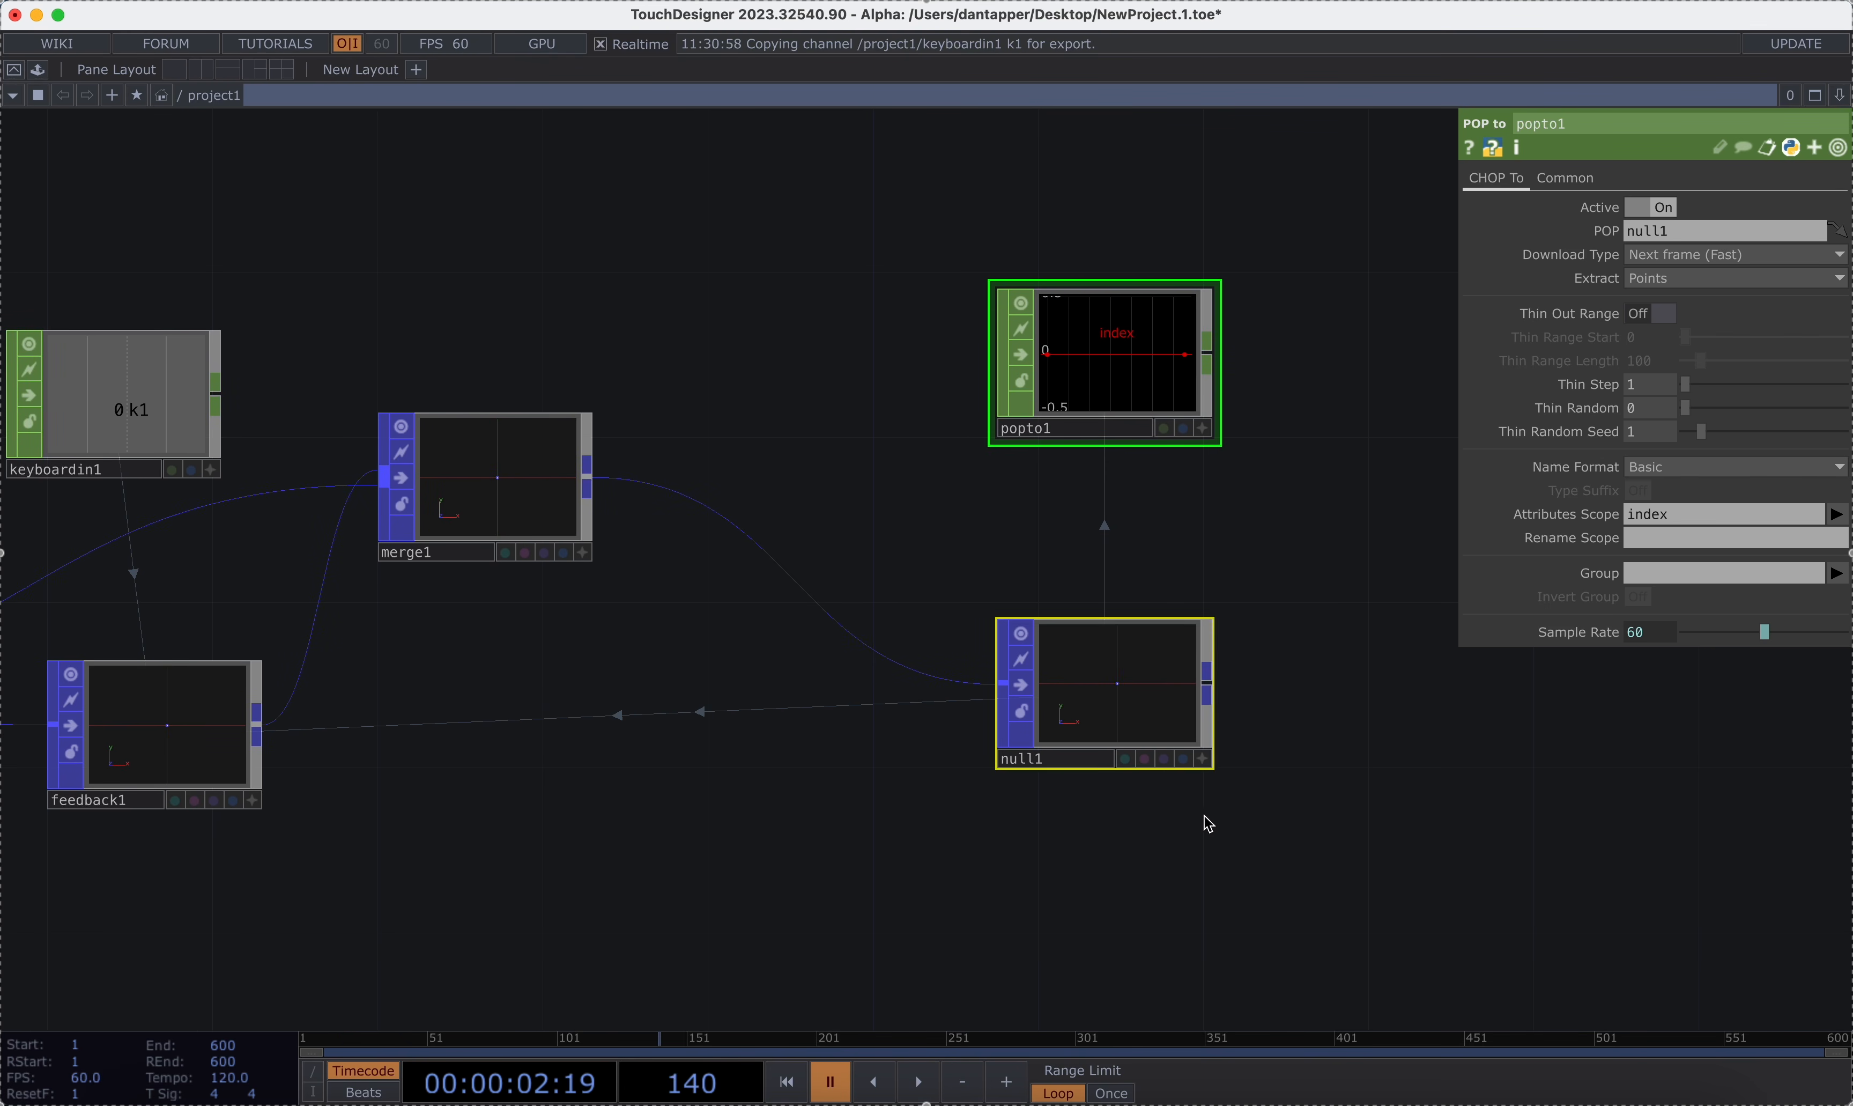
drag(1119, 715, 1433, 719)
scroll(1249, 806, down, 5)
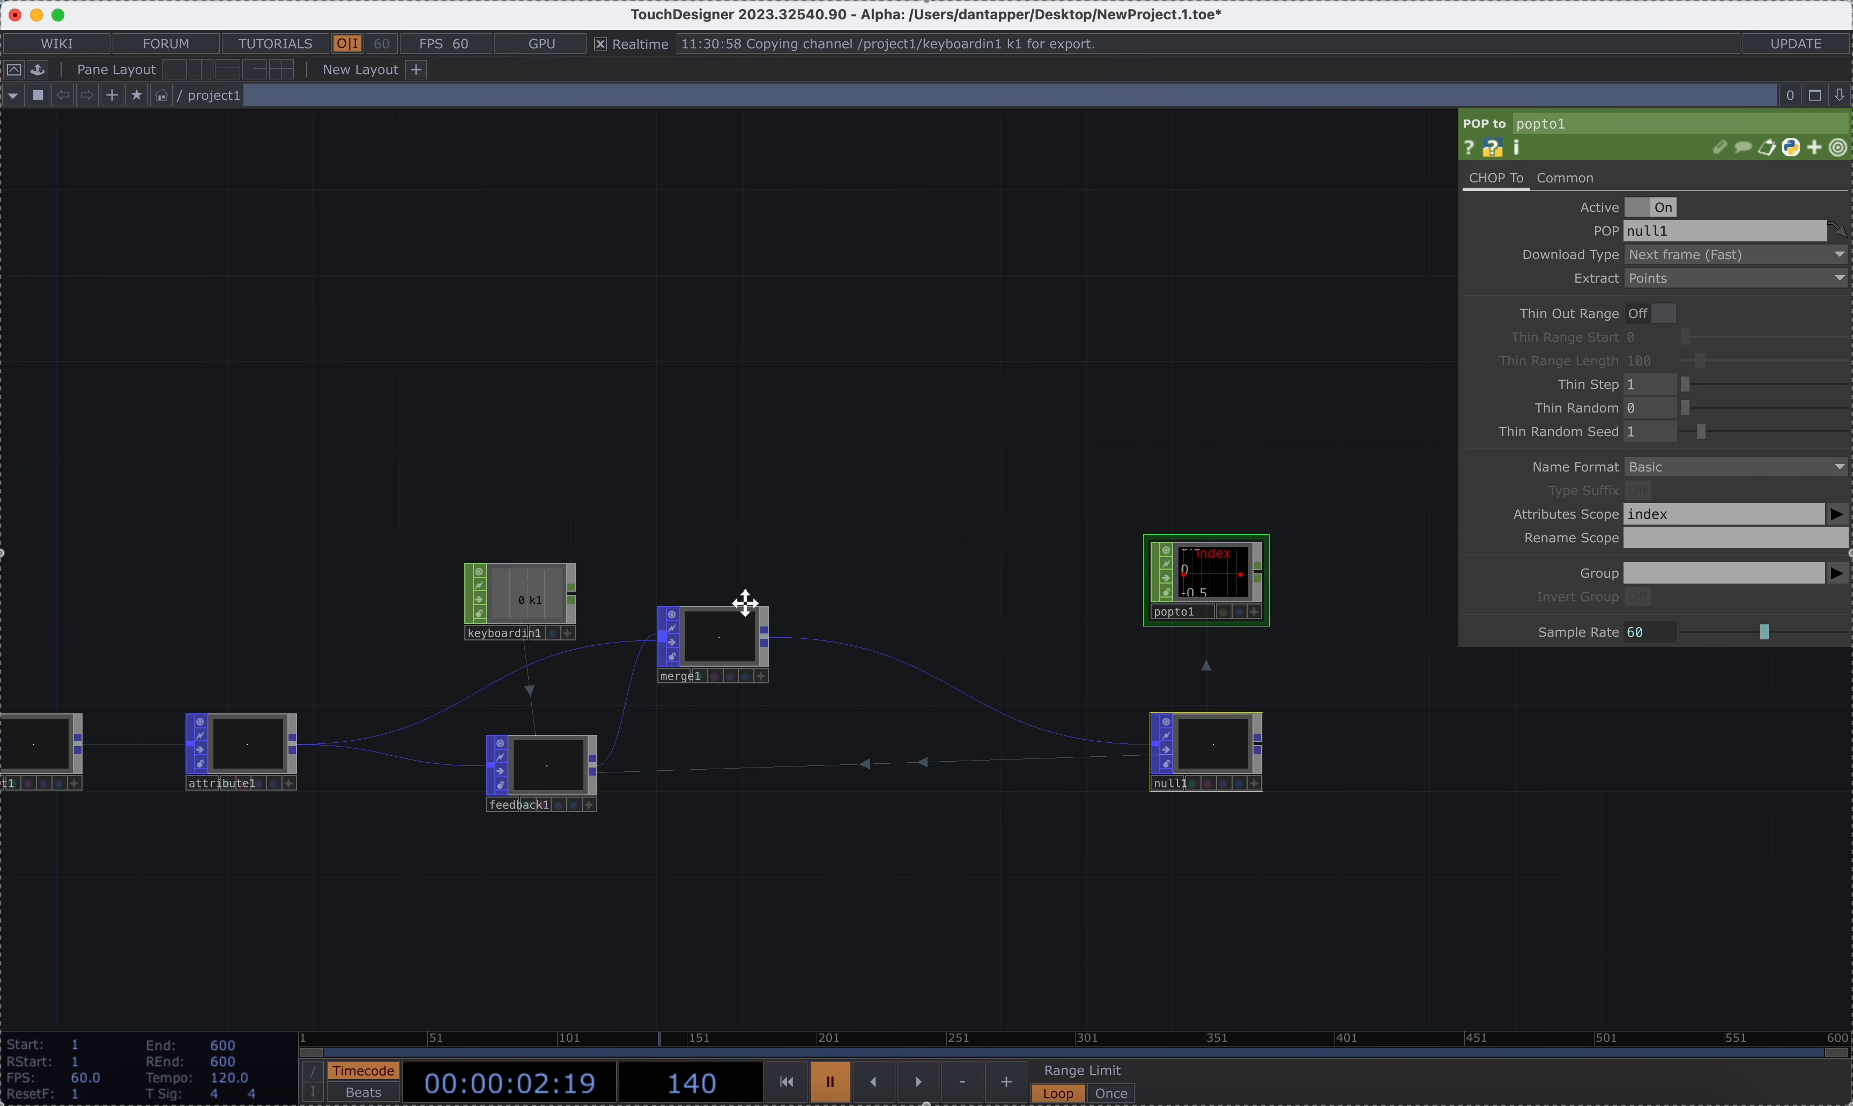
right_drag(863, 476, 1020, 820)
drag(977, 759, 1151, 773)
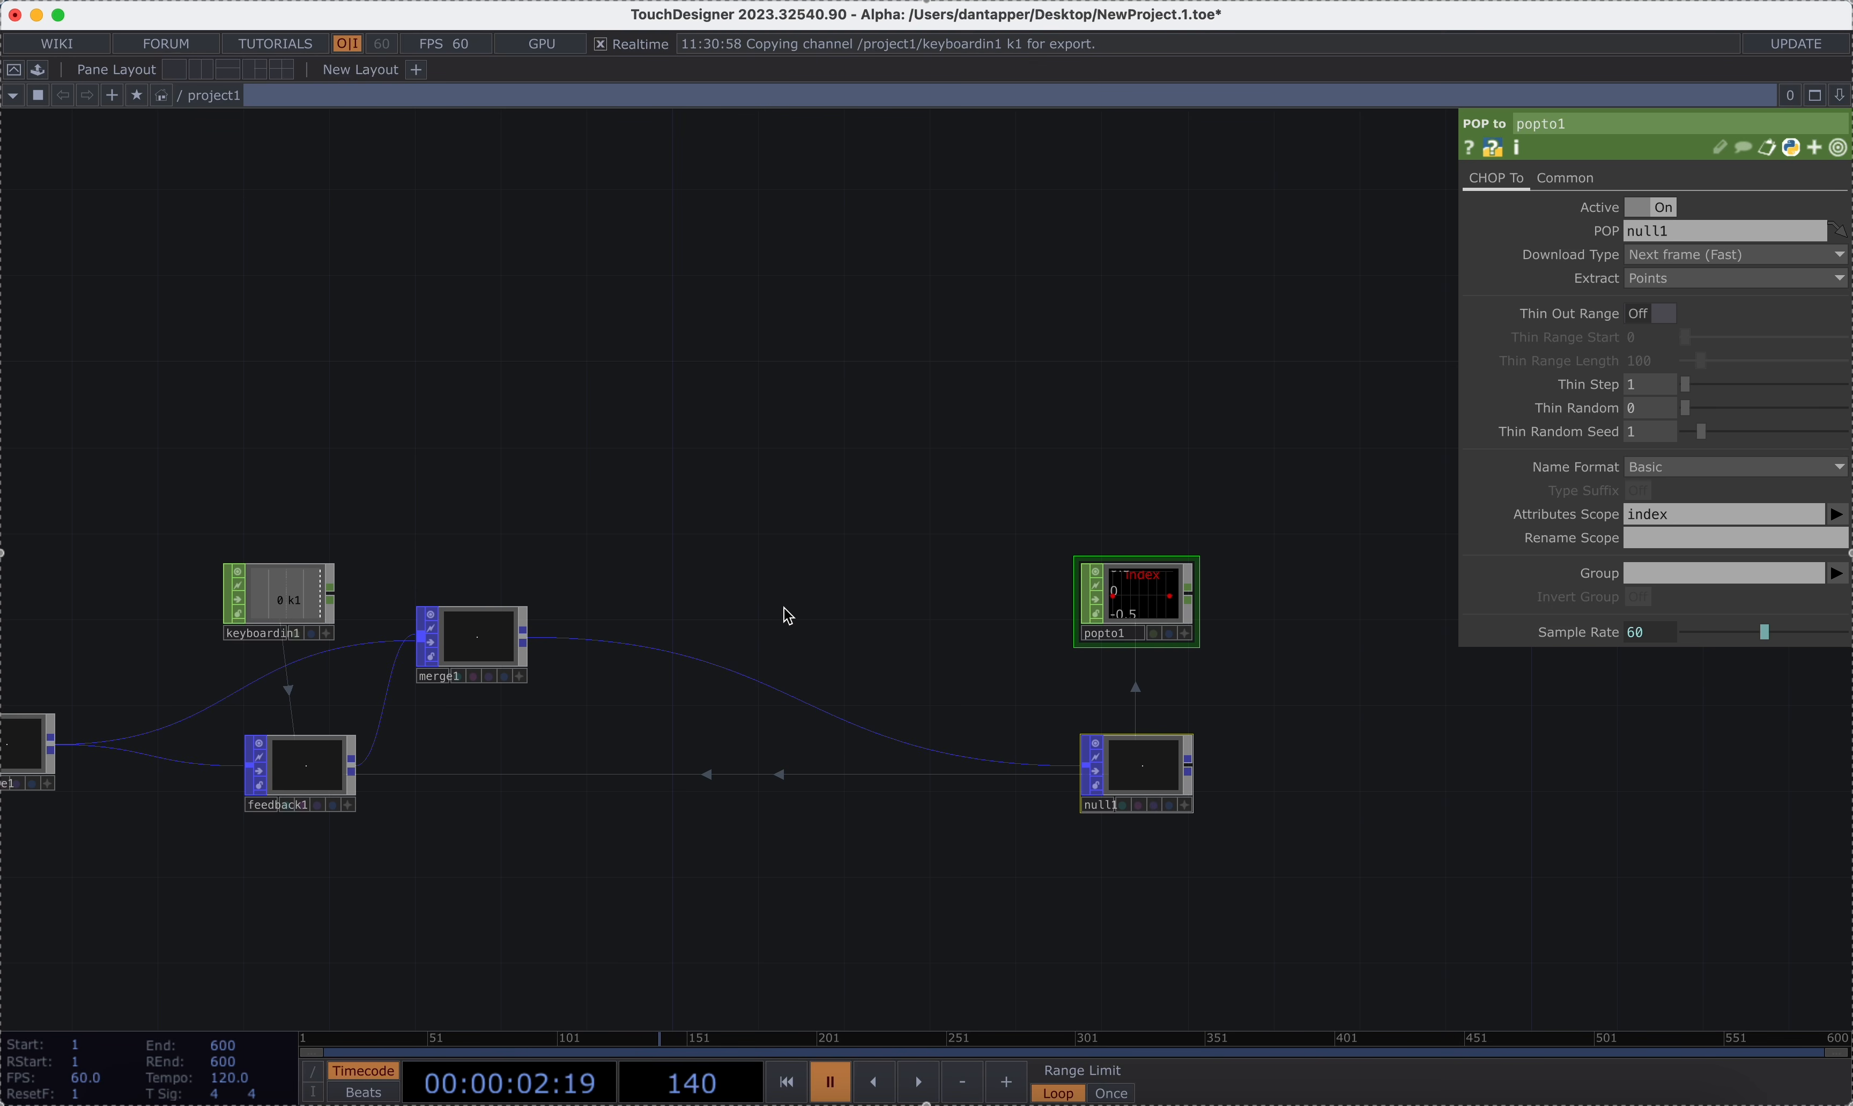
Insert a Math POP into the connection between merge1 and null1, beside merge1.
right_click(593, 640)
click(626, 615)
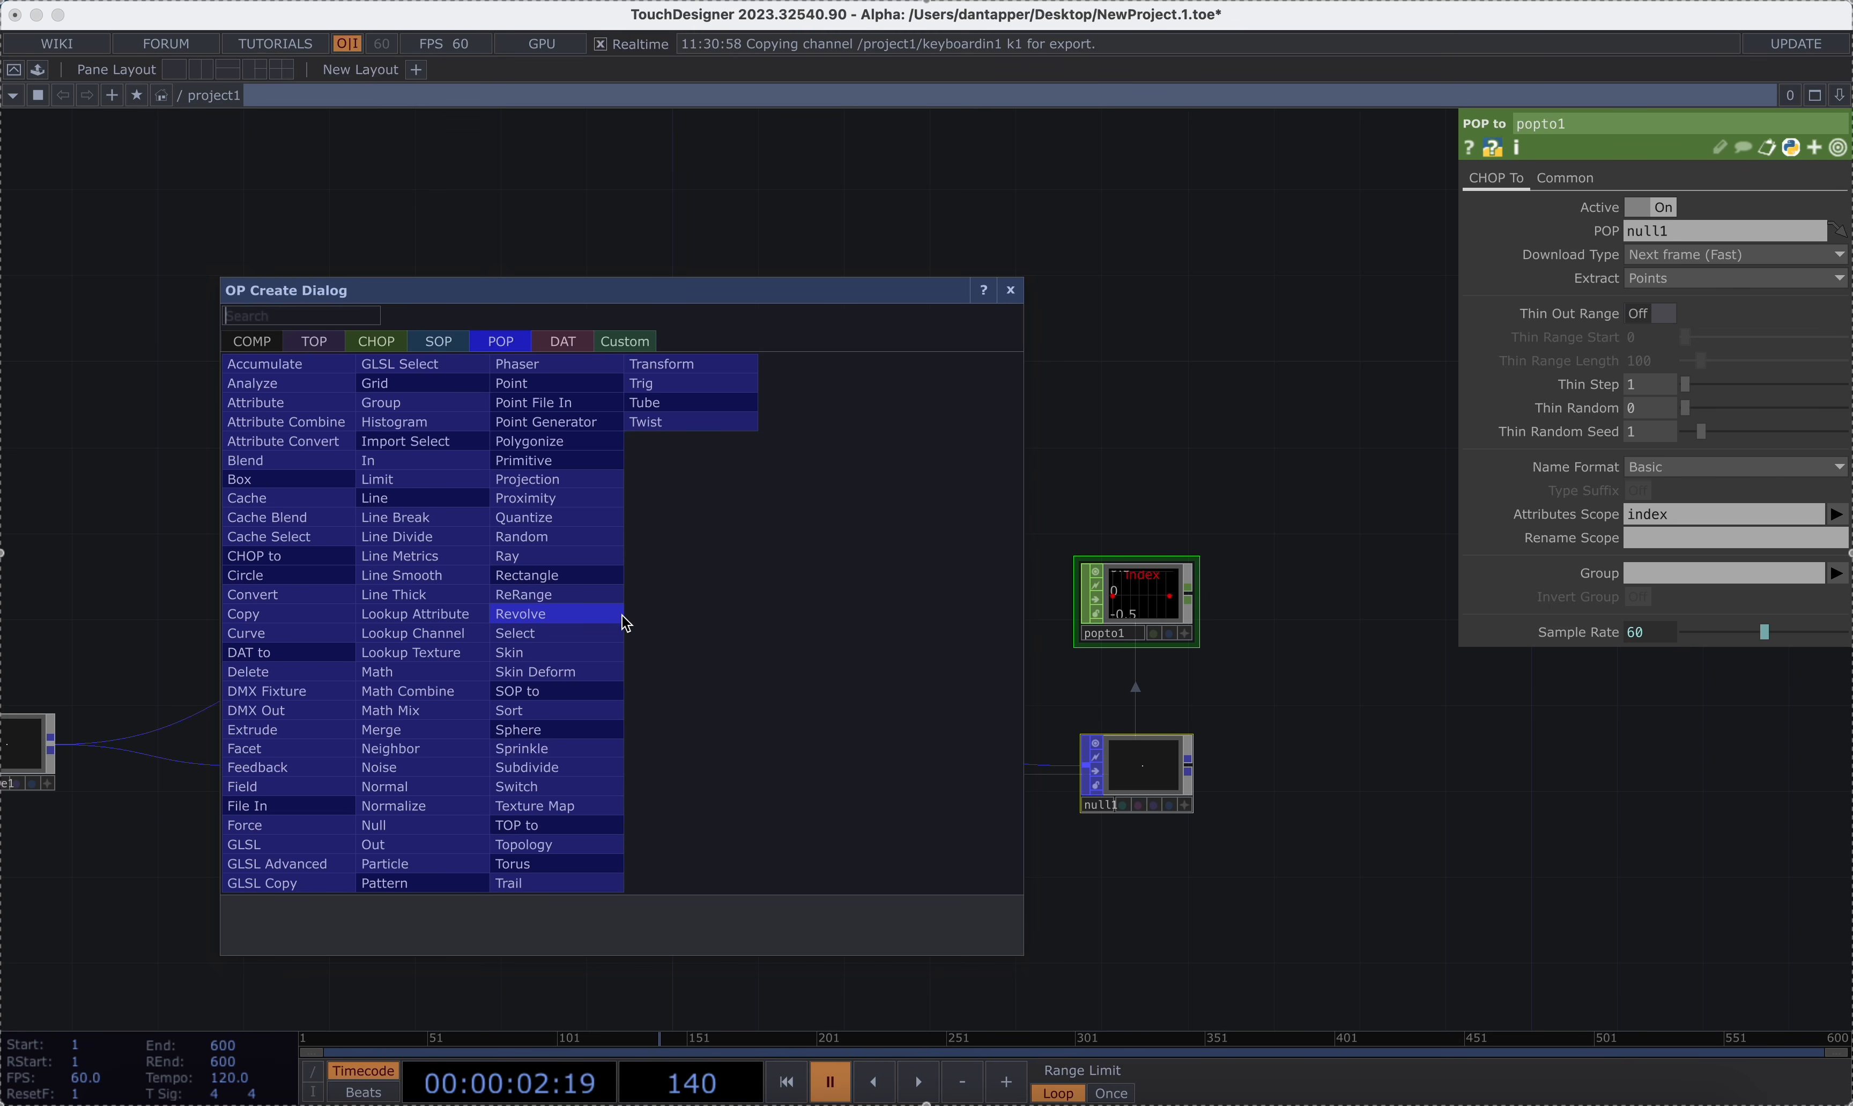
text(m)
click(365, 673)
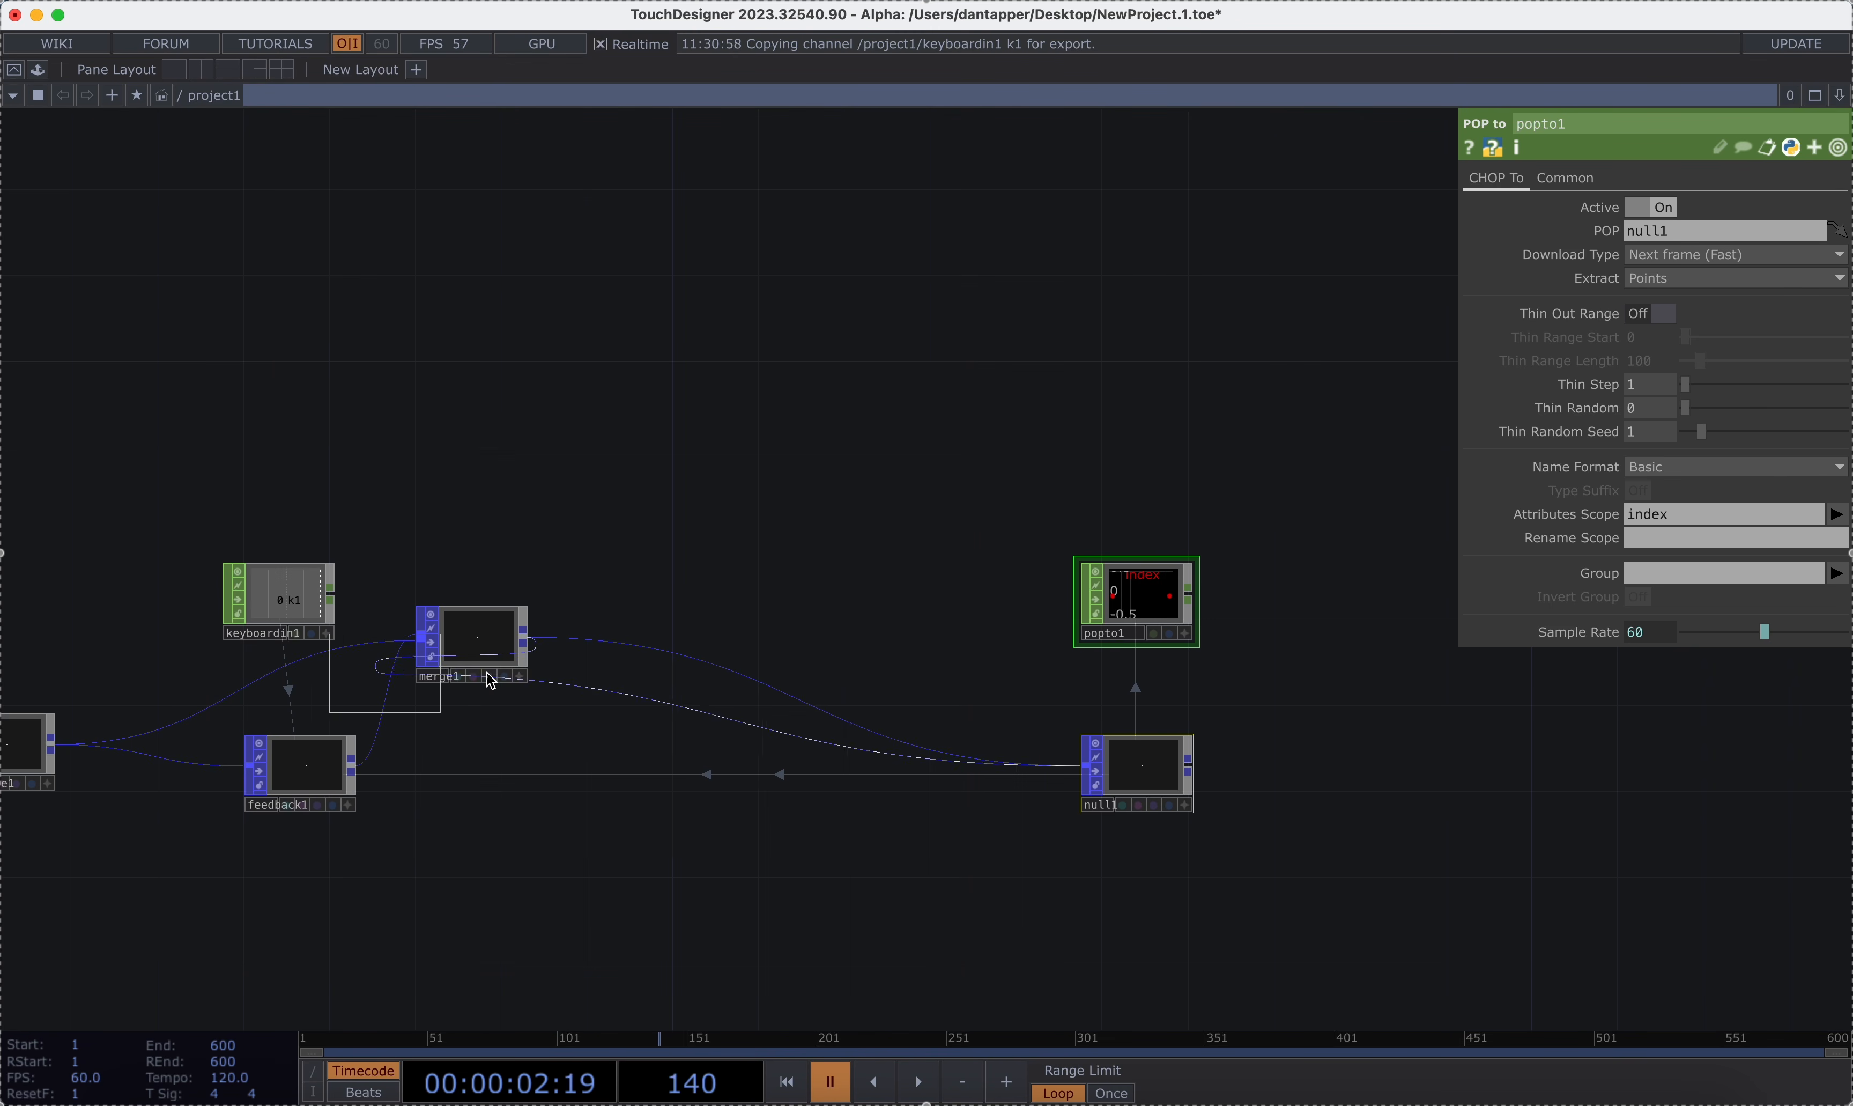
click(632, 650)
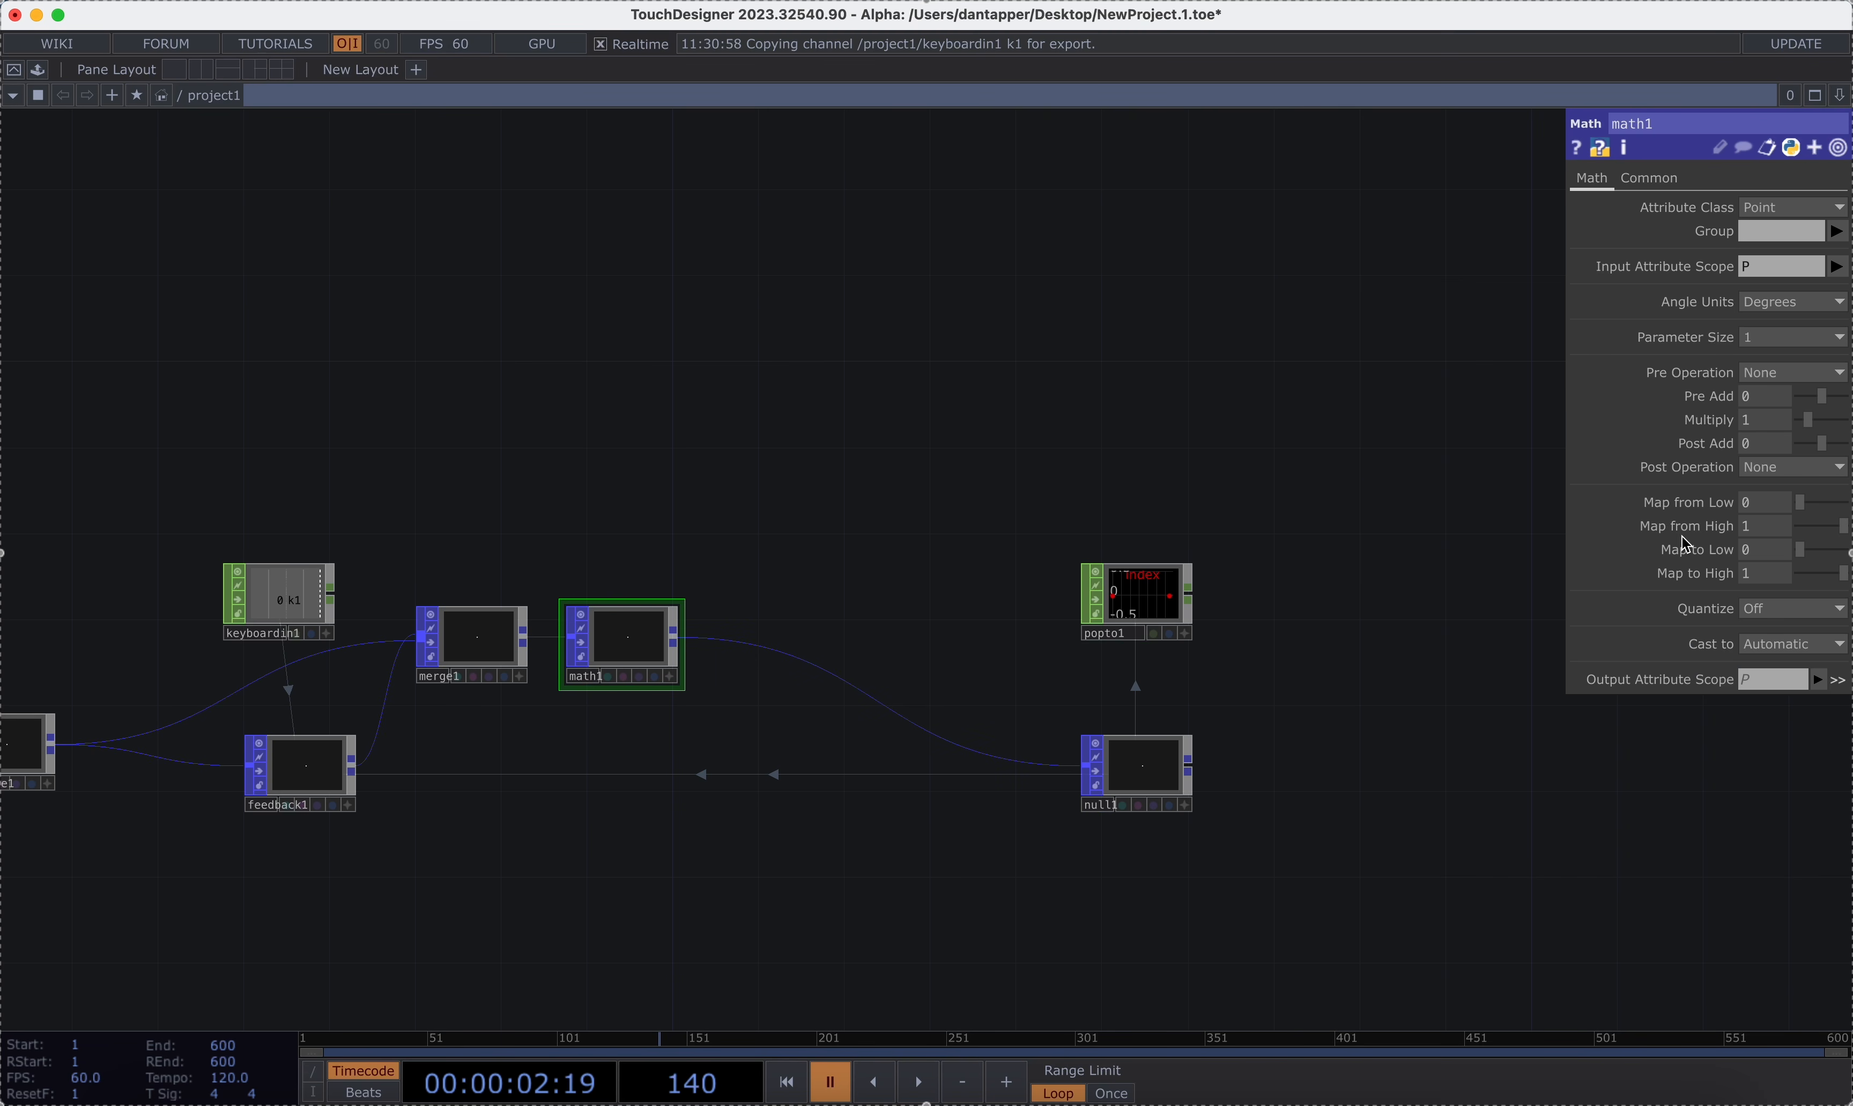
Set math1's Input Attribute Scope to index.
click(1841, 267)
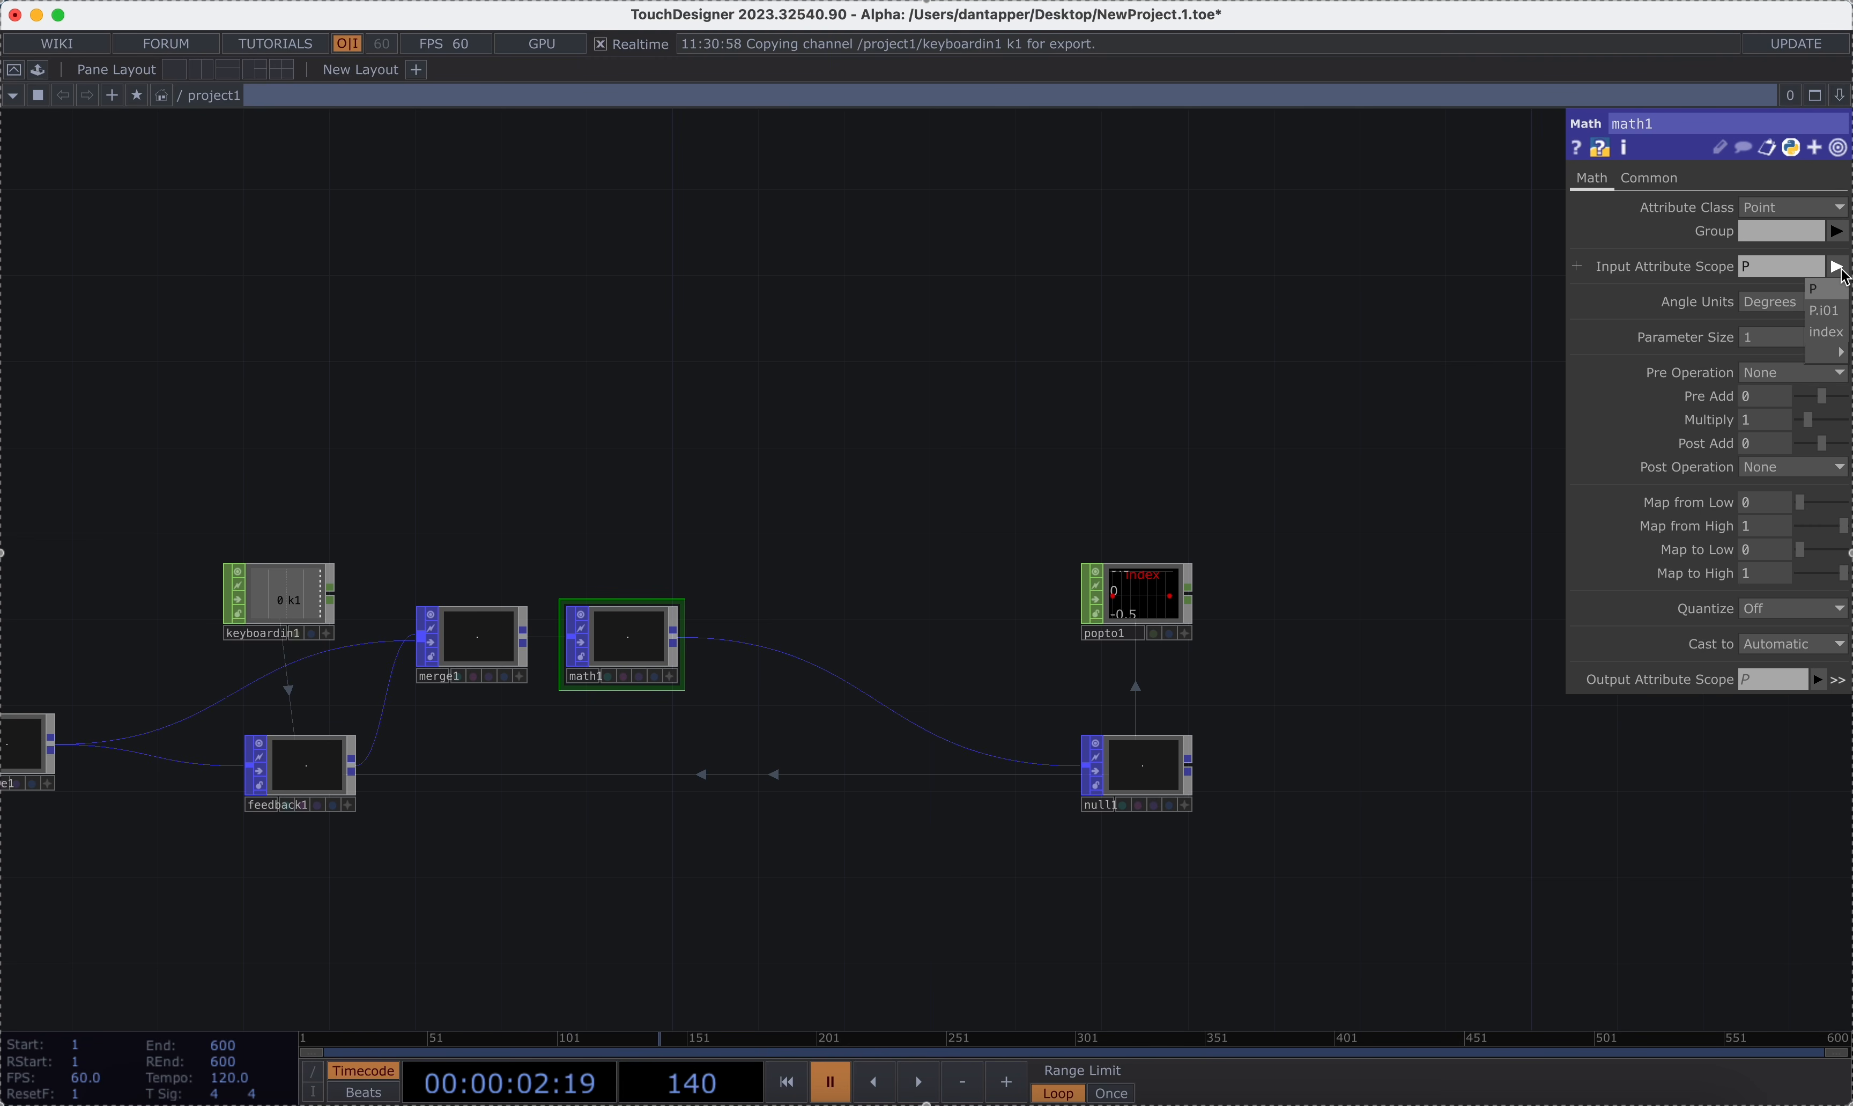
click(1832, 333)
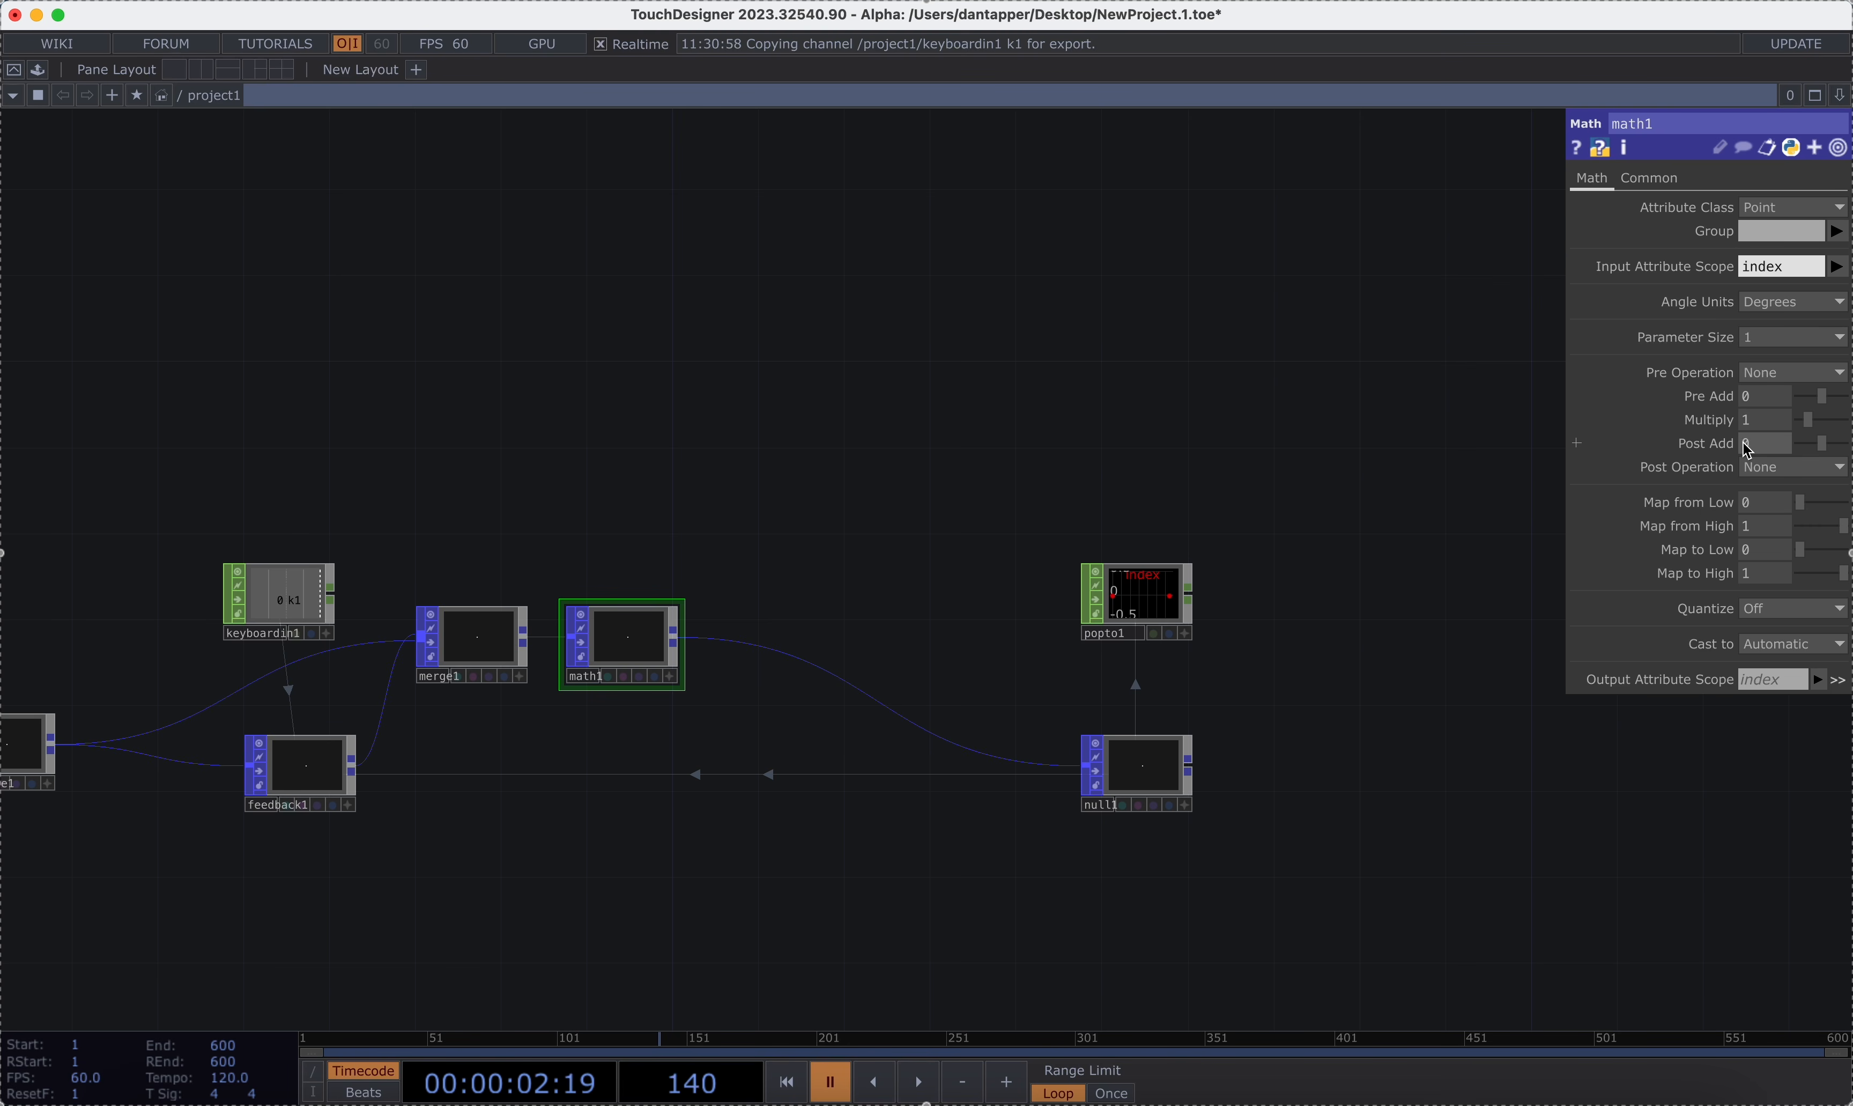
drag(801, 388, 1003, 386)
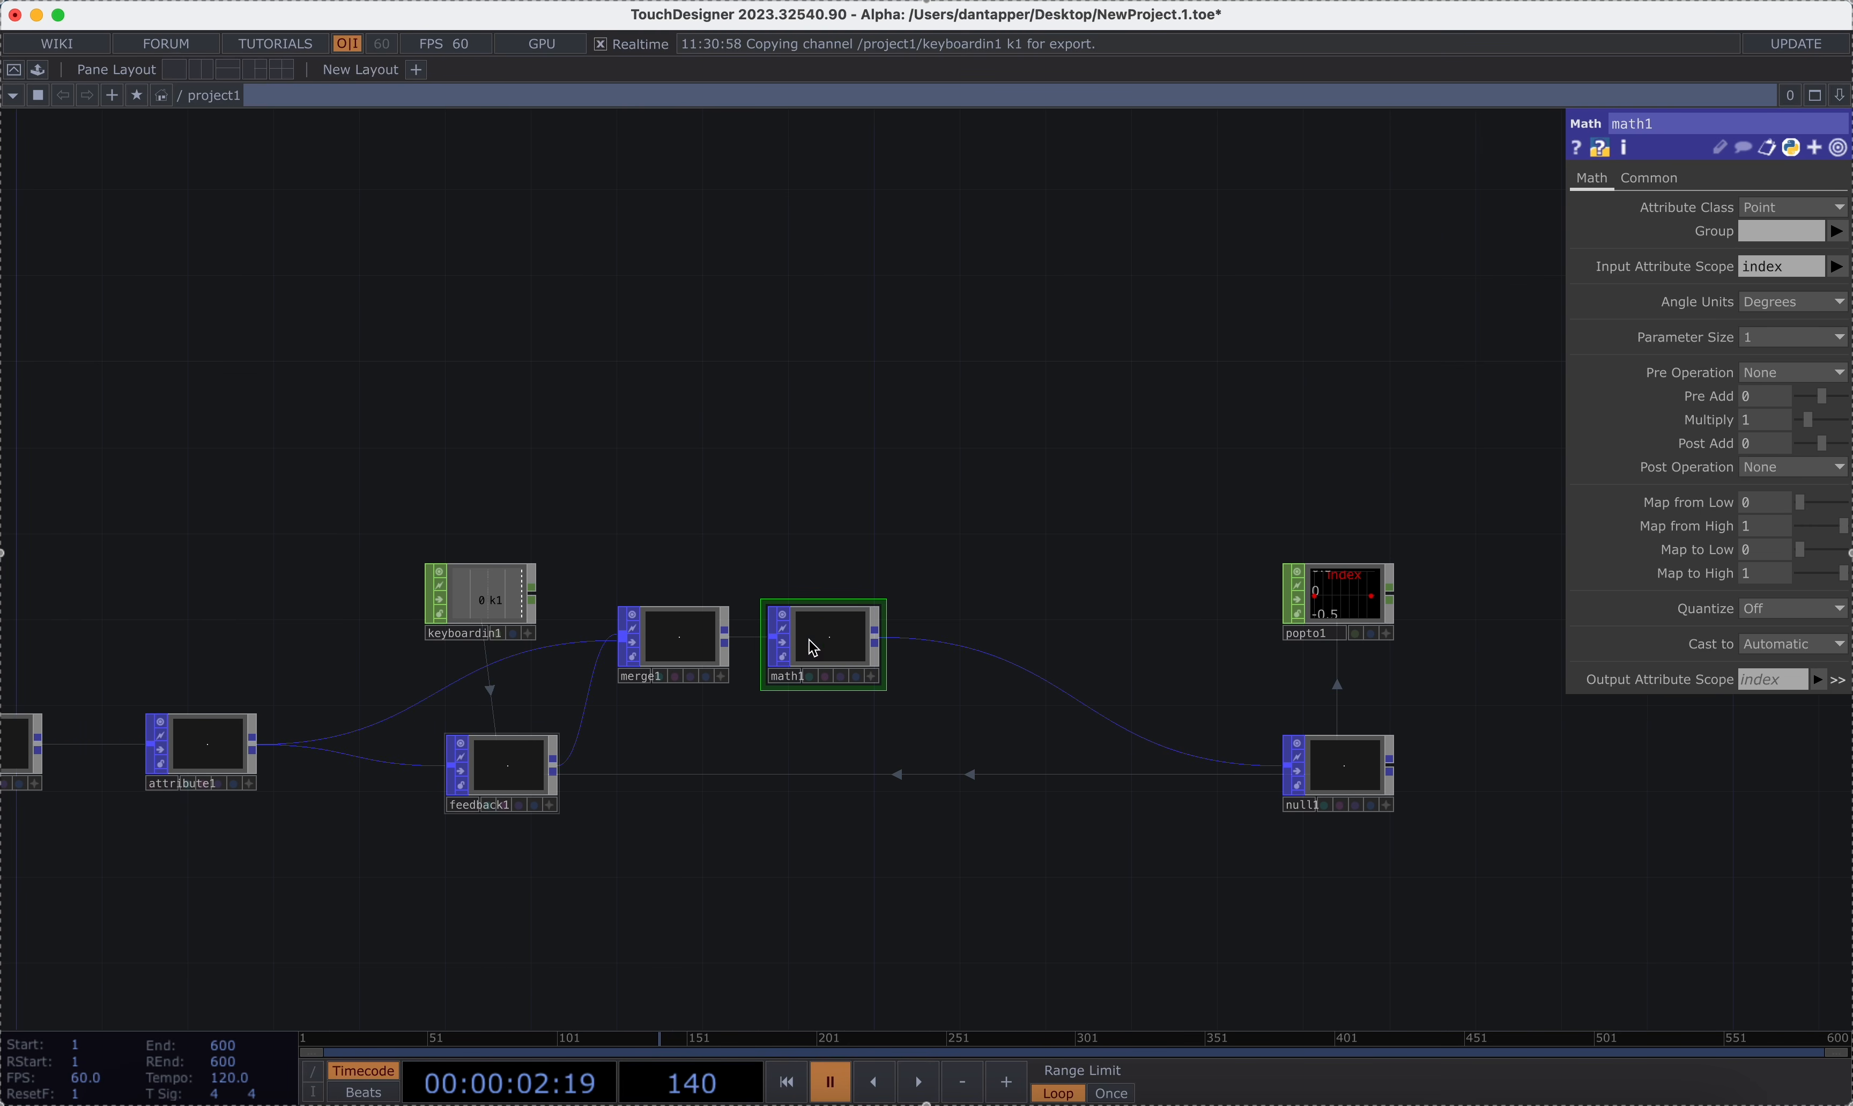
Check the starting value of the index attribute in attribute1 and its graph in popto1.
click(202, 752)
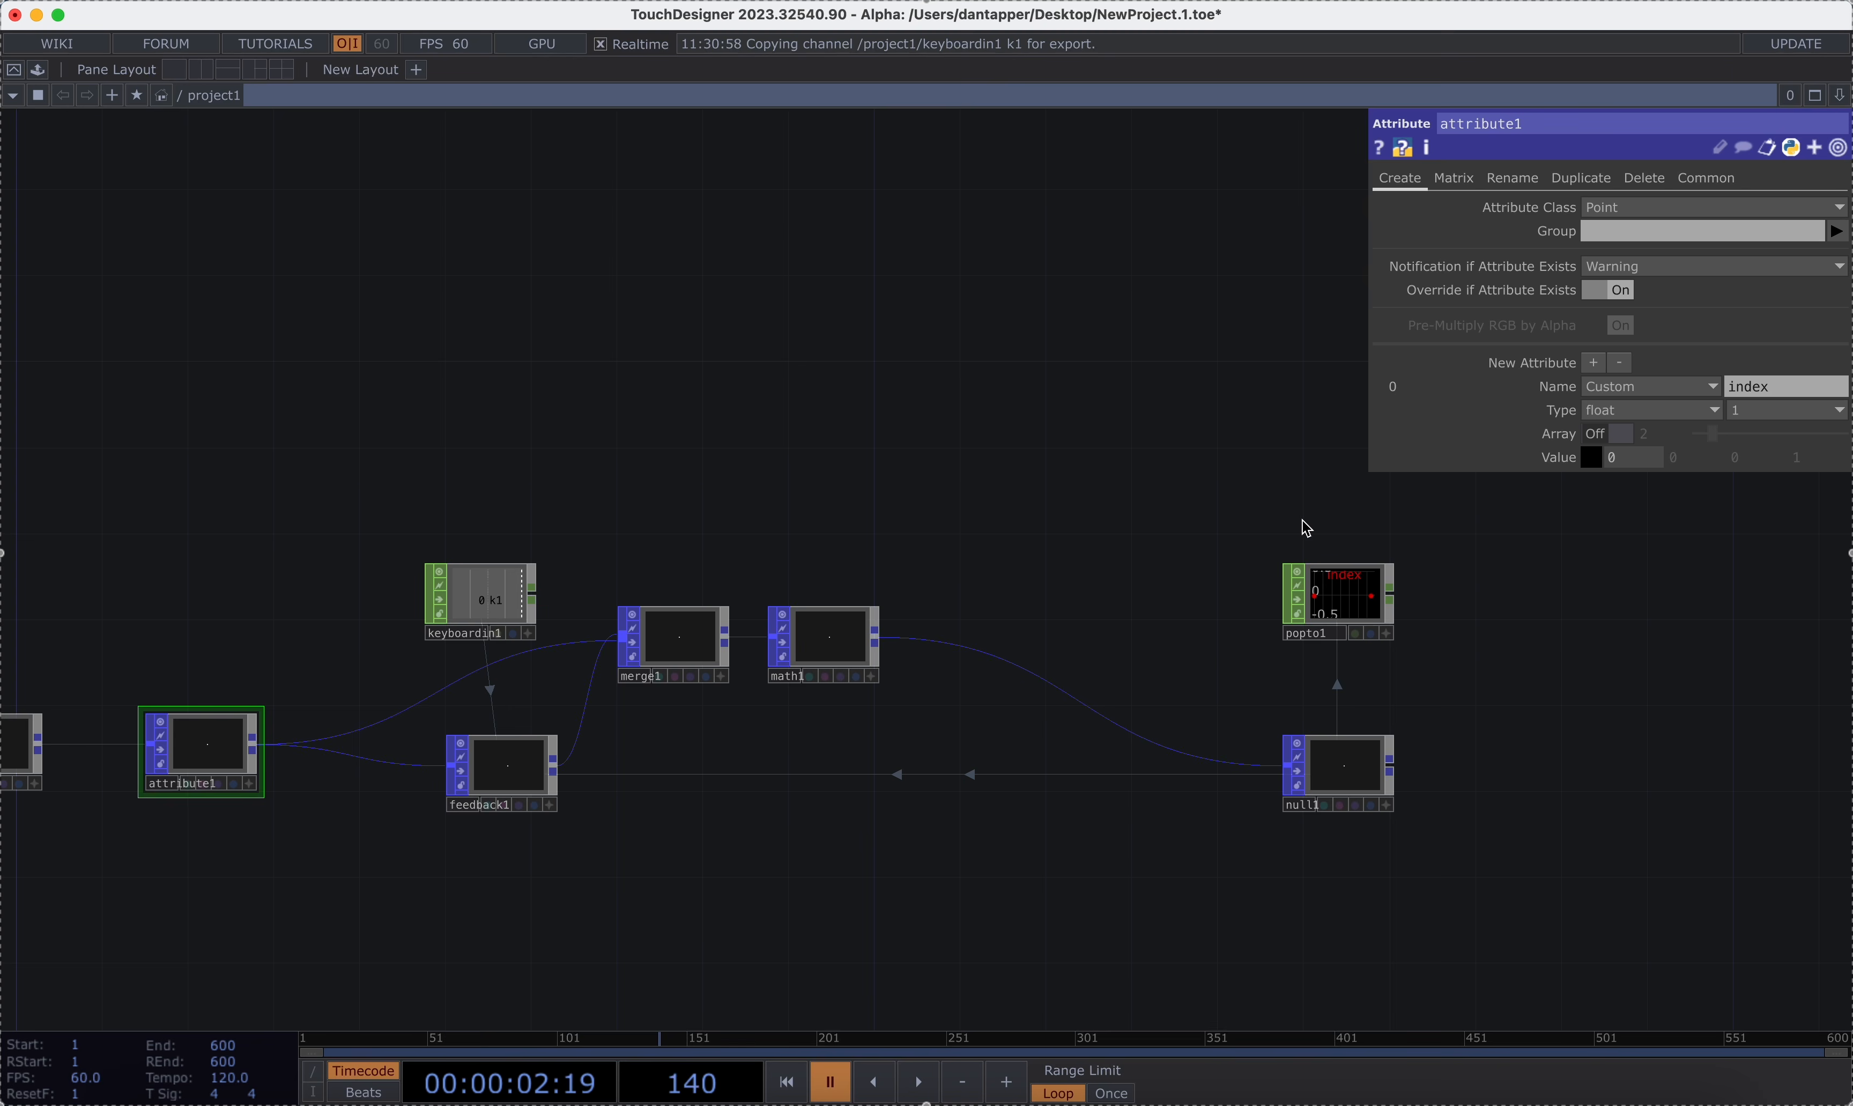
scroll(1238, 510, up, 5)
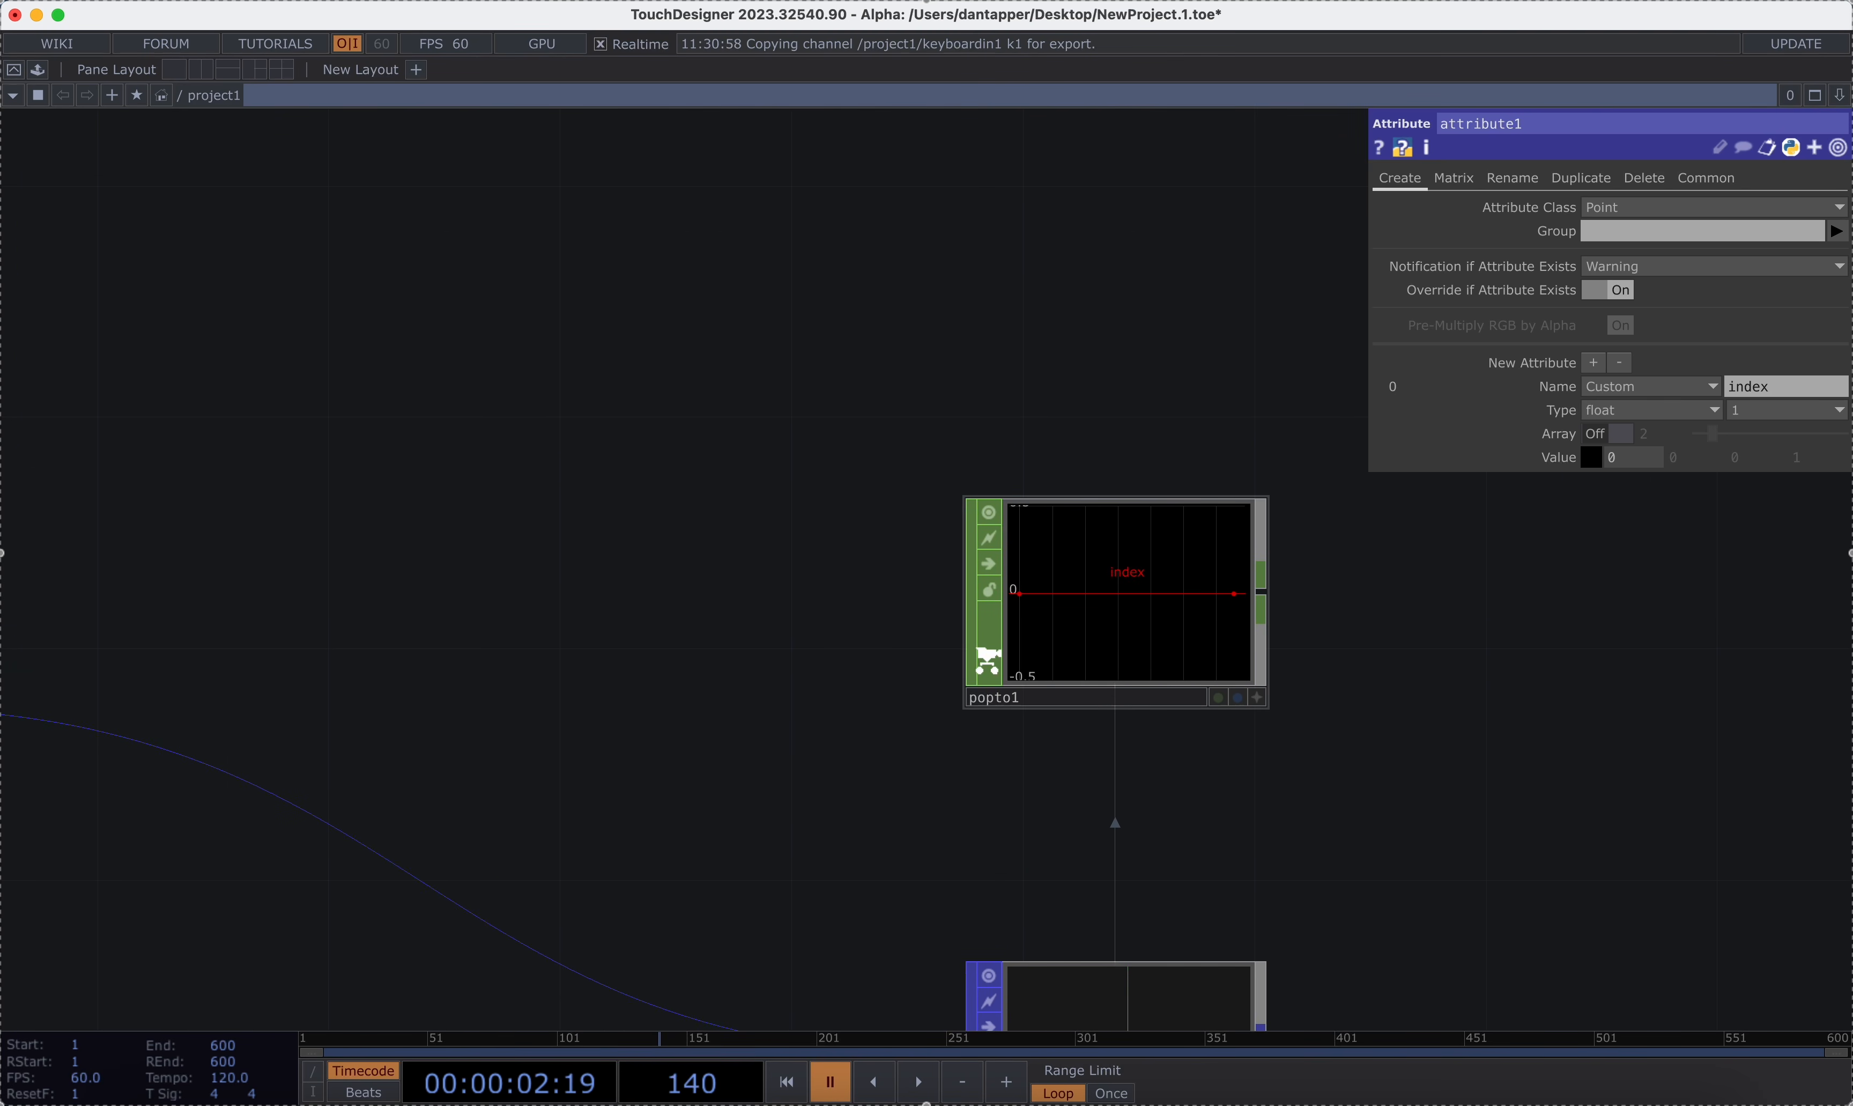
scroll(995, 665, down, 5)
Set math1's Post Add to 1.
click(717, 680)
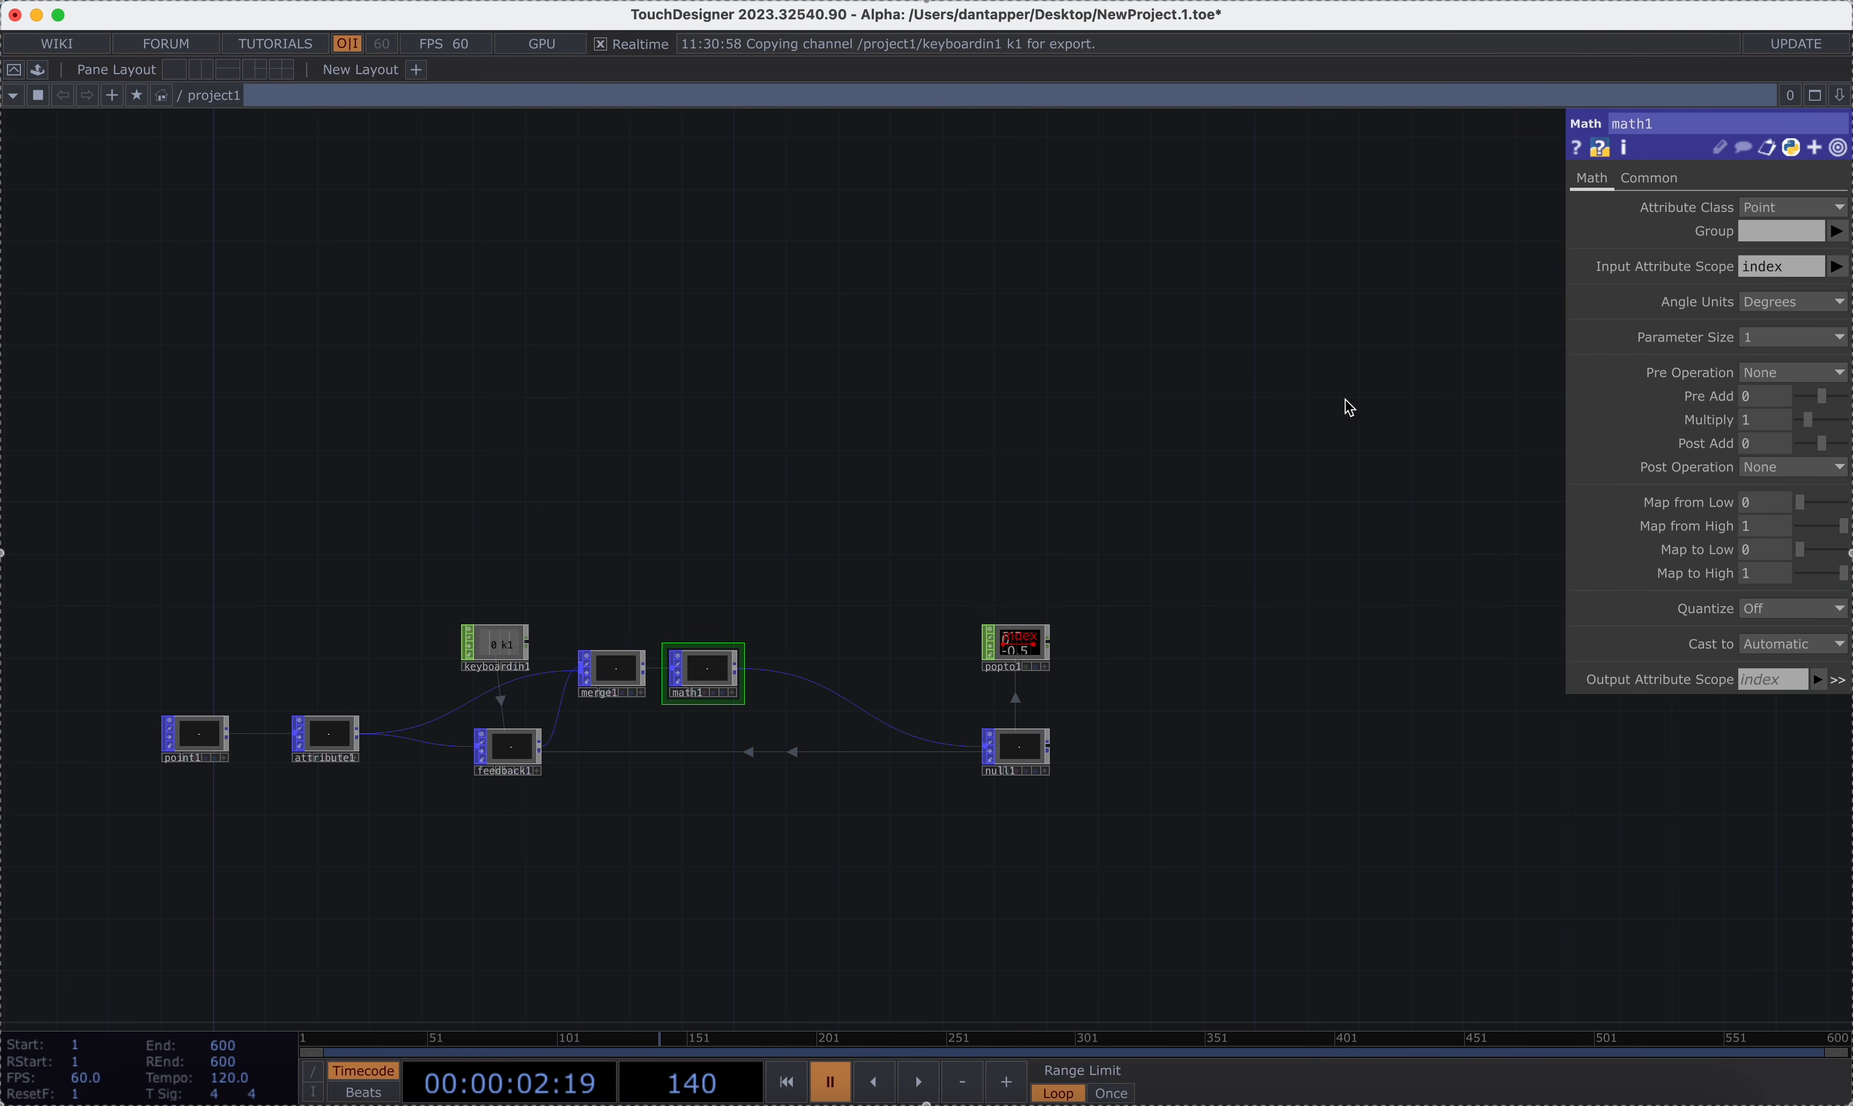
text(1)
key(Return)
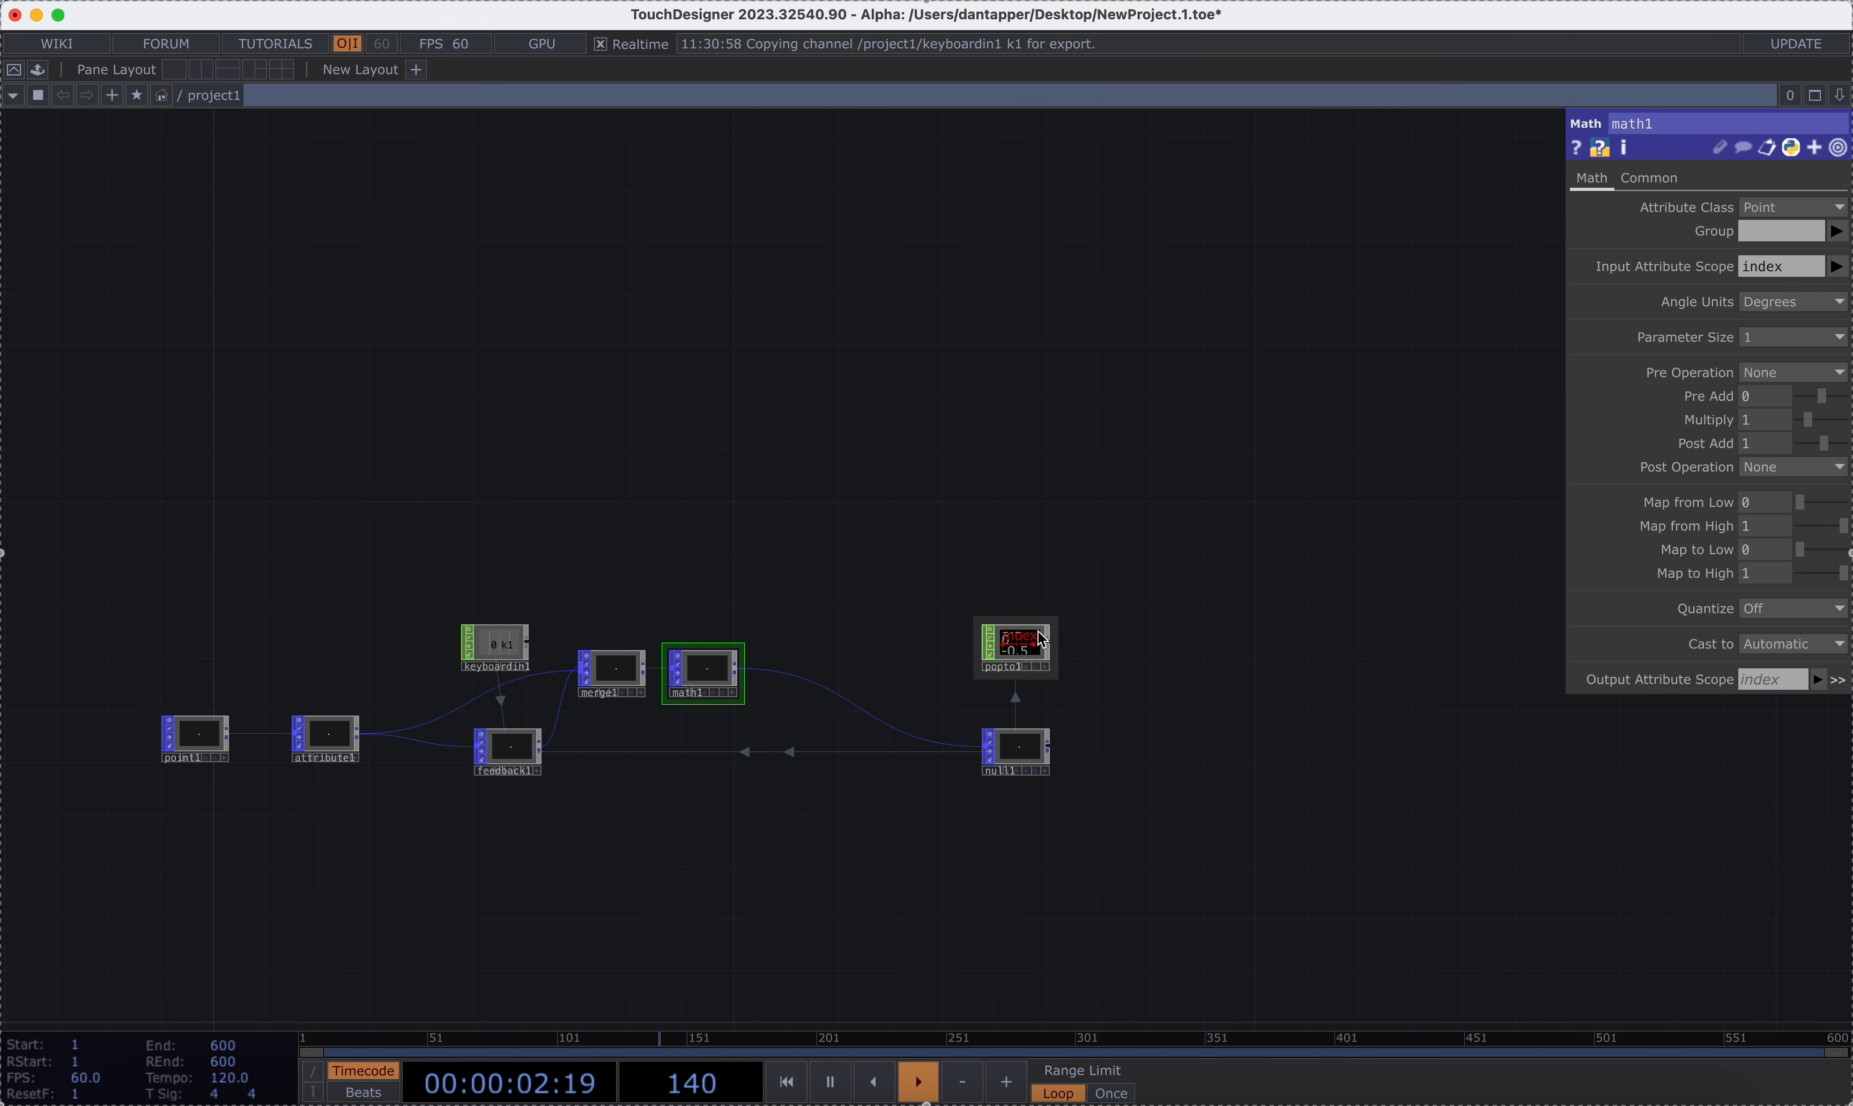
Run the timeline to examine how the index values develop in popto1, and pause playback.
key(space)
scroll(1045, 639, up, 5)
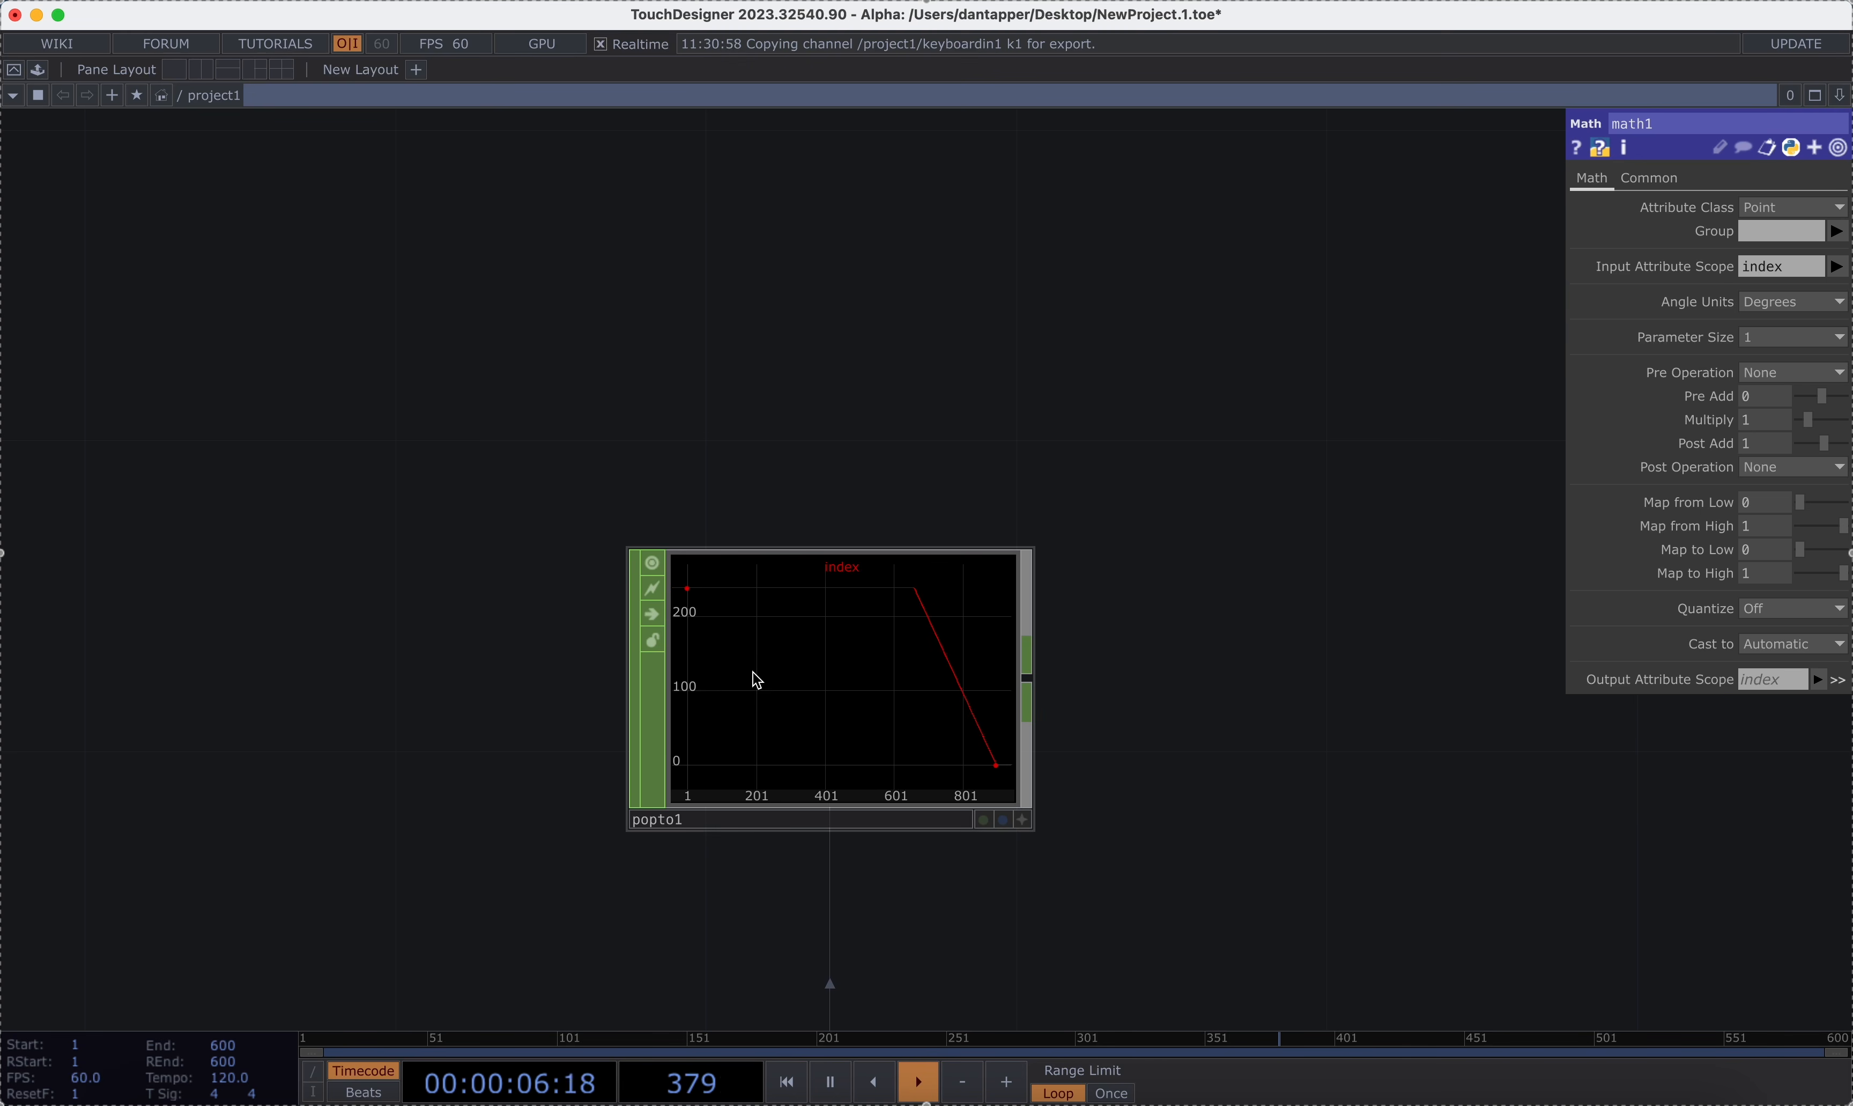
scroll(755, 675, down, 5)
scroll(754, 674, down, 2)
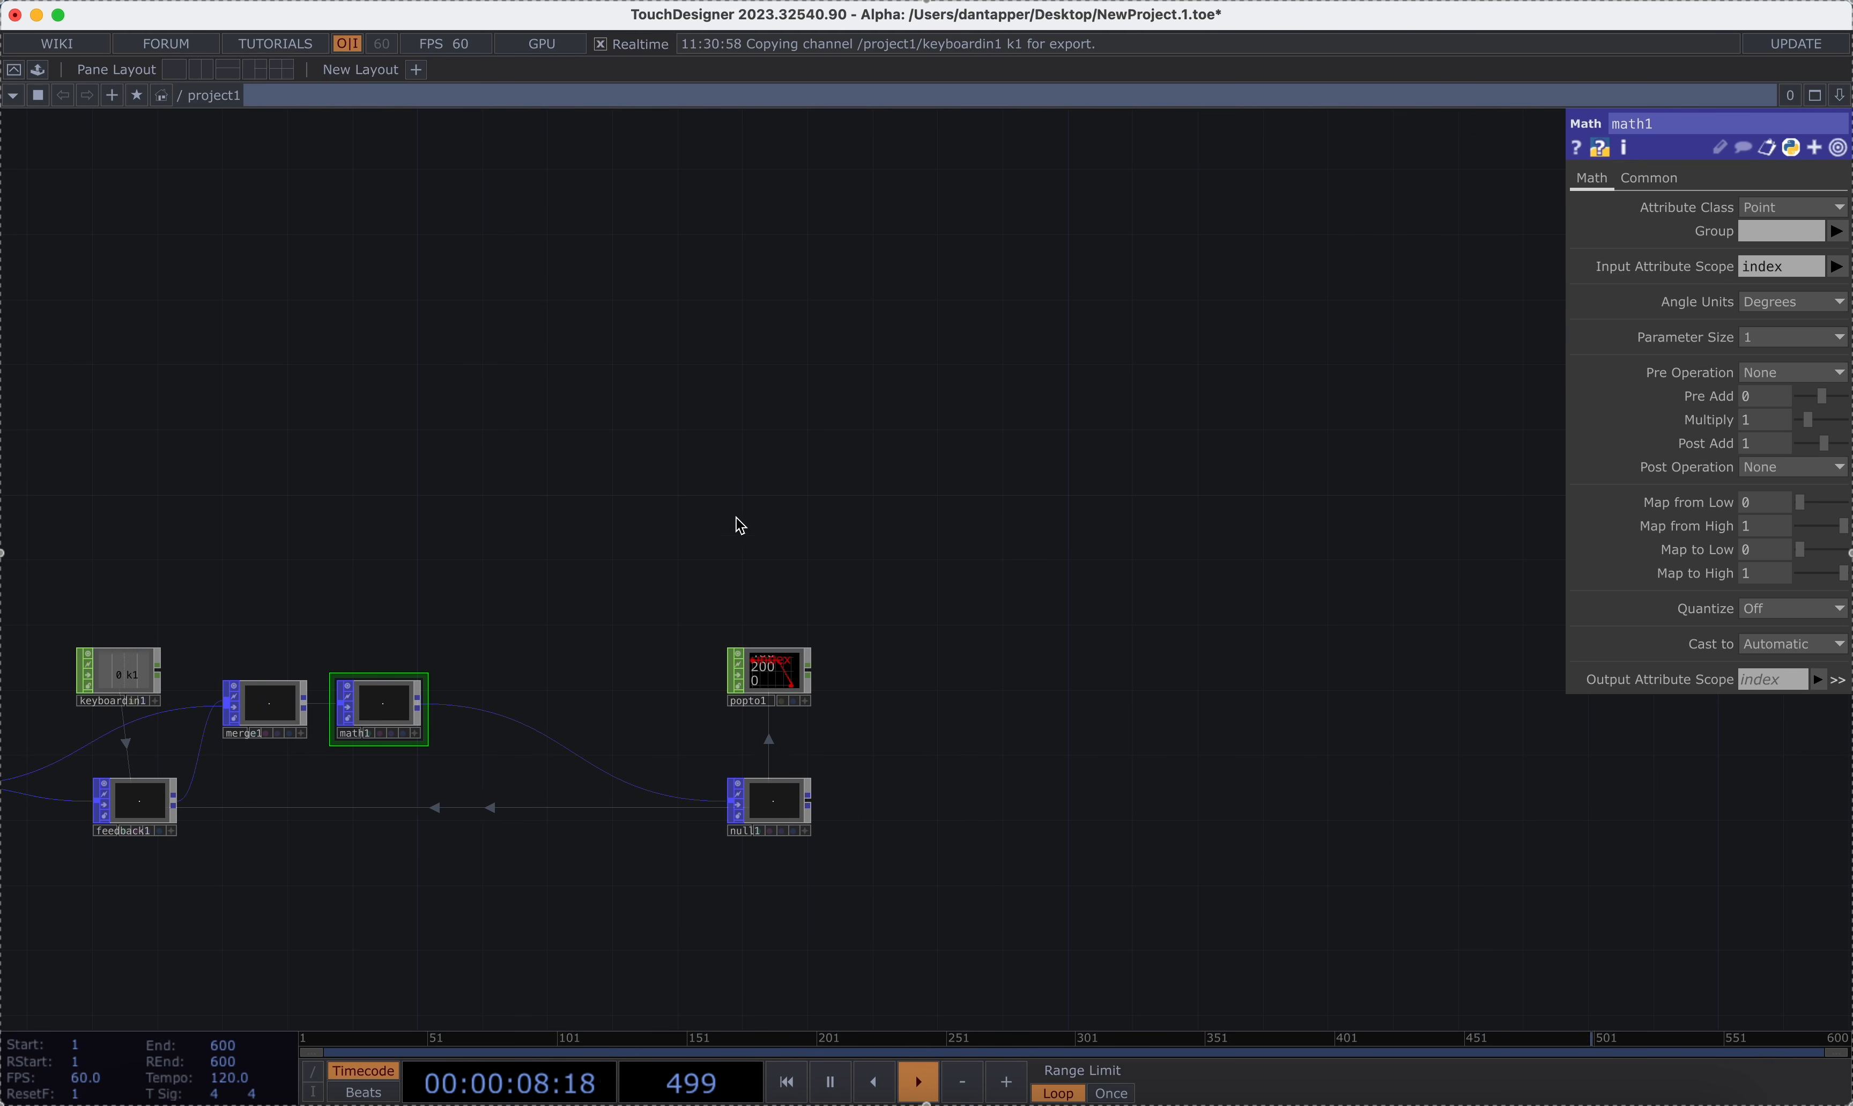
key(space)
Insert a Delete POP into the connection between math1 and null1.
drag(519, 688, 744, 650)
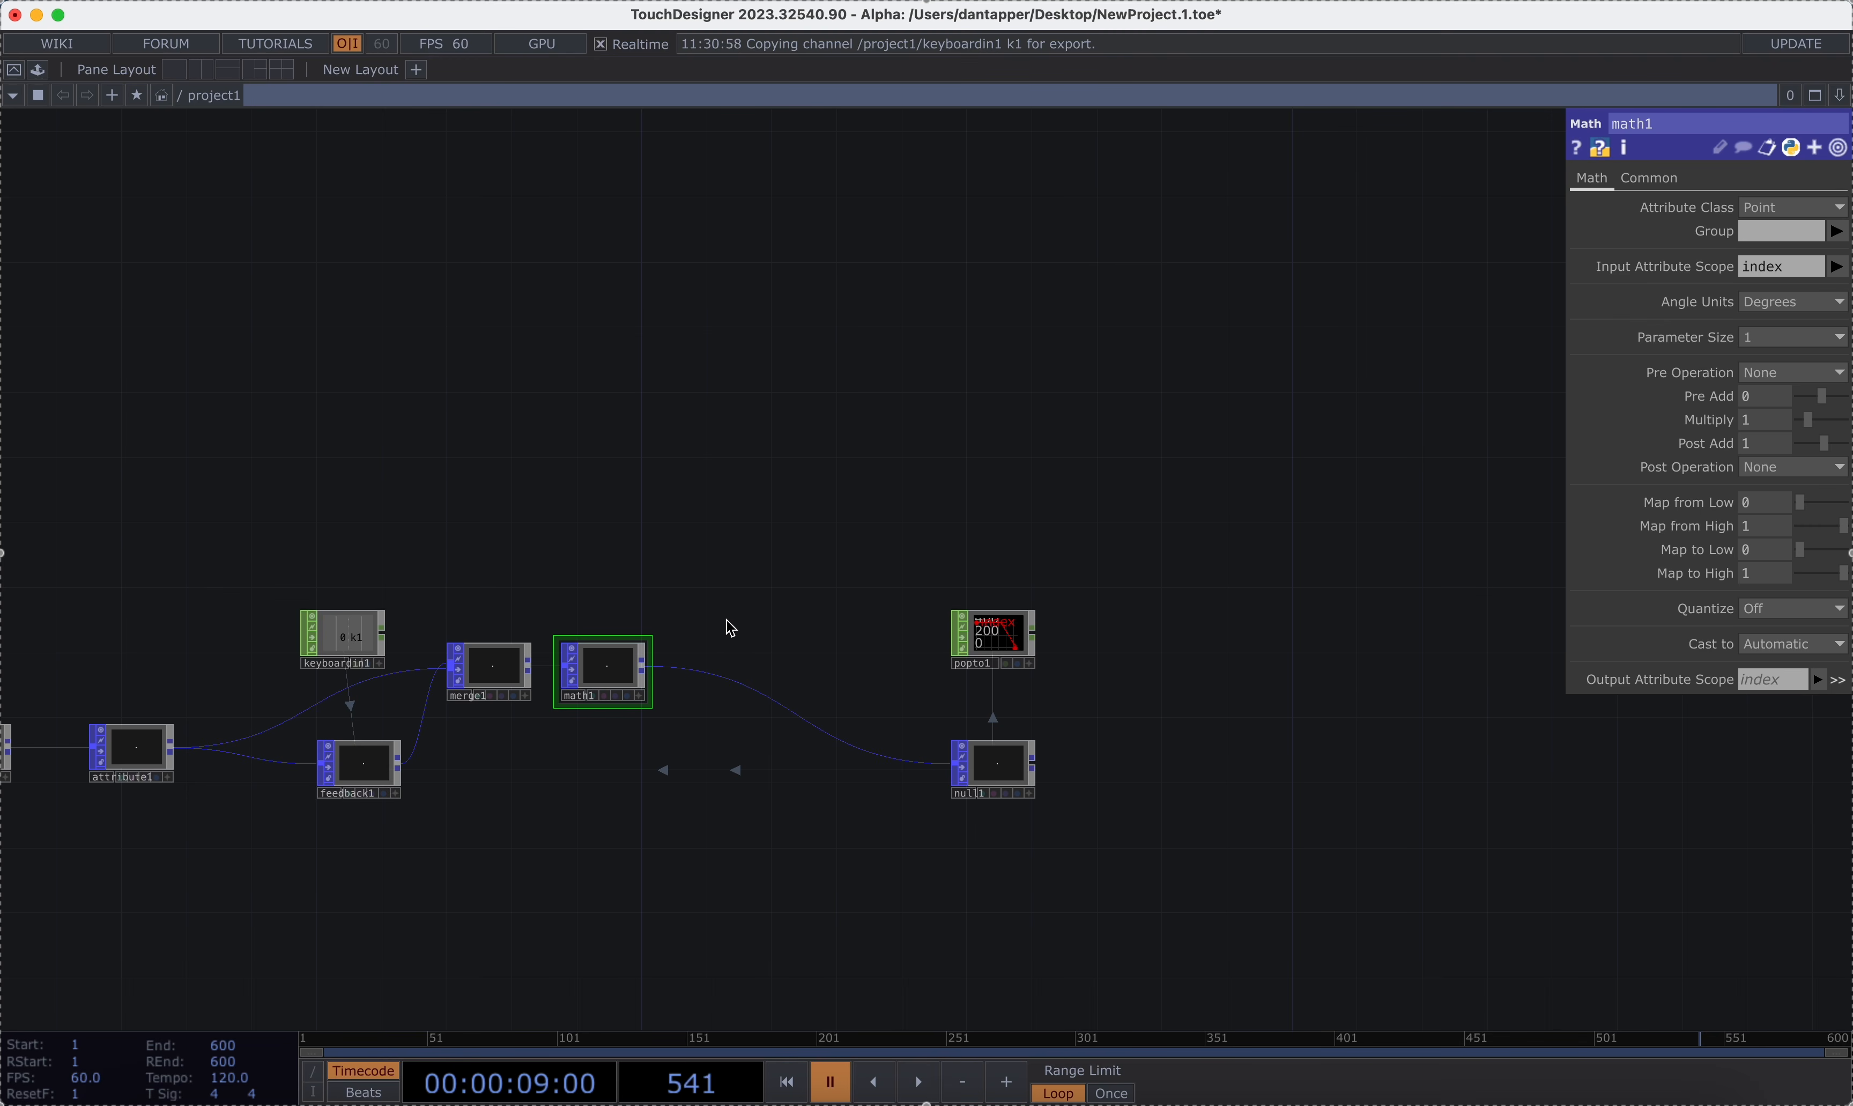
right_click(704, 671)
click(733, 652)
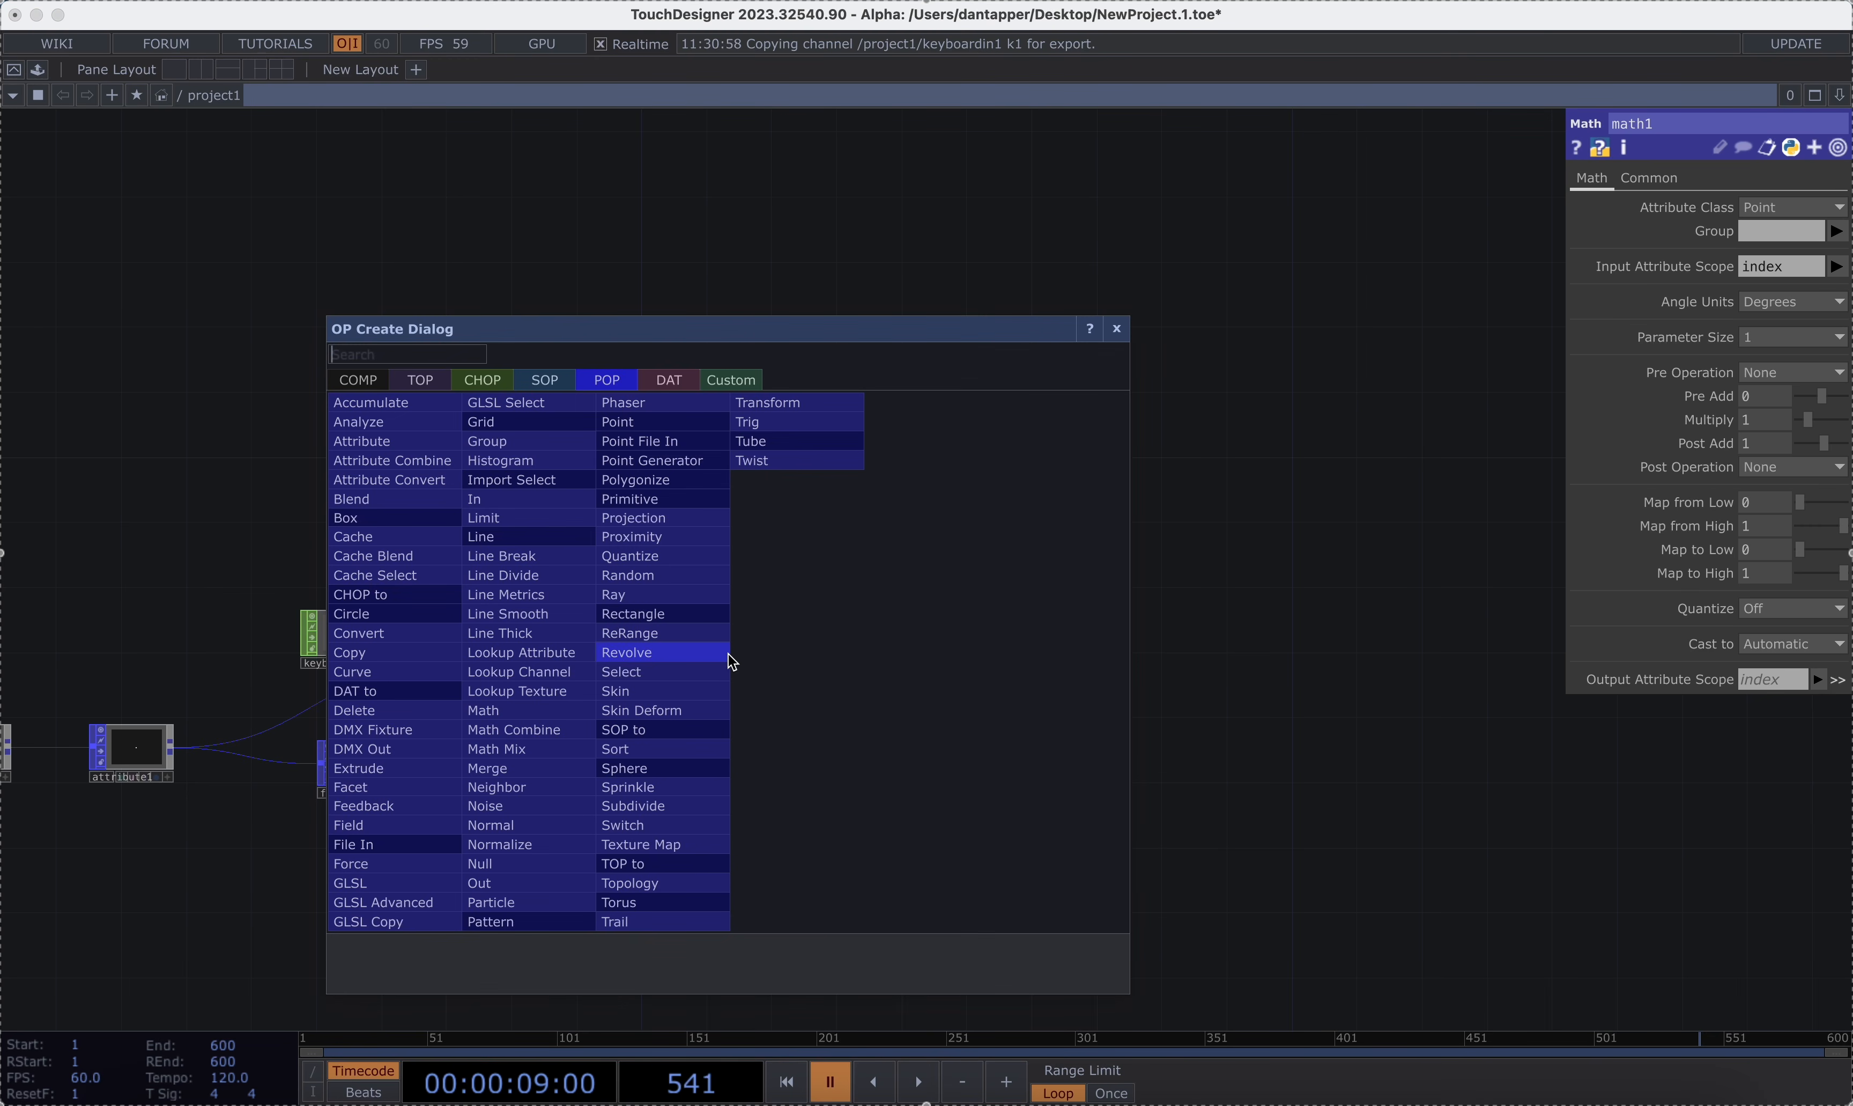
click(448, 711)
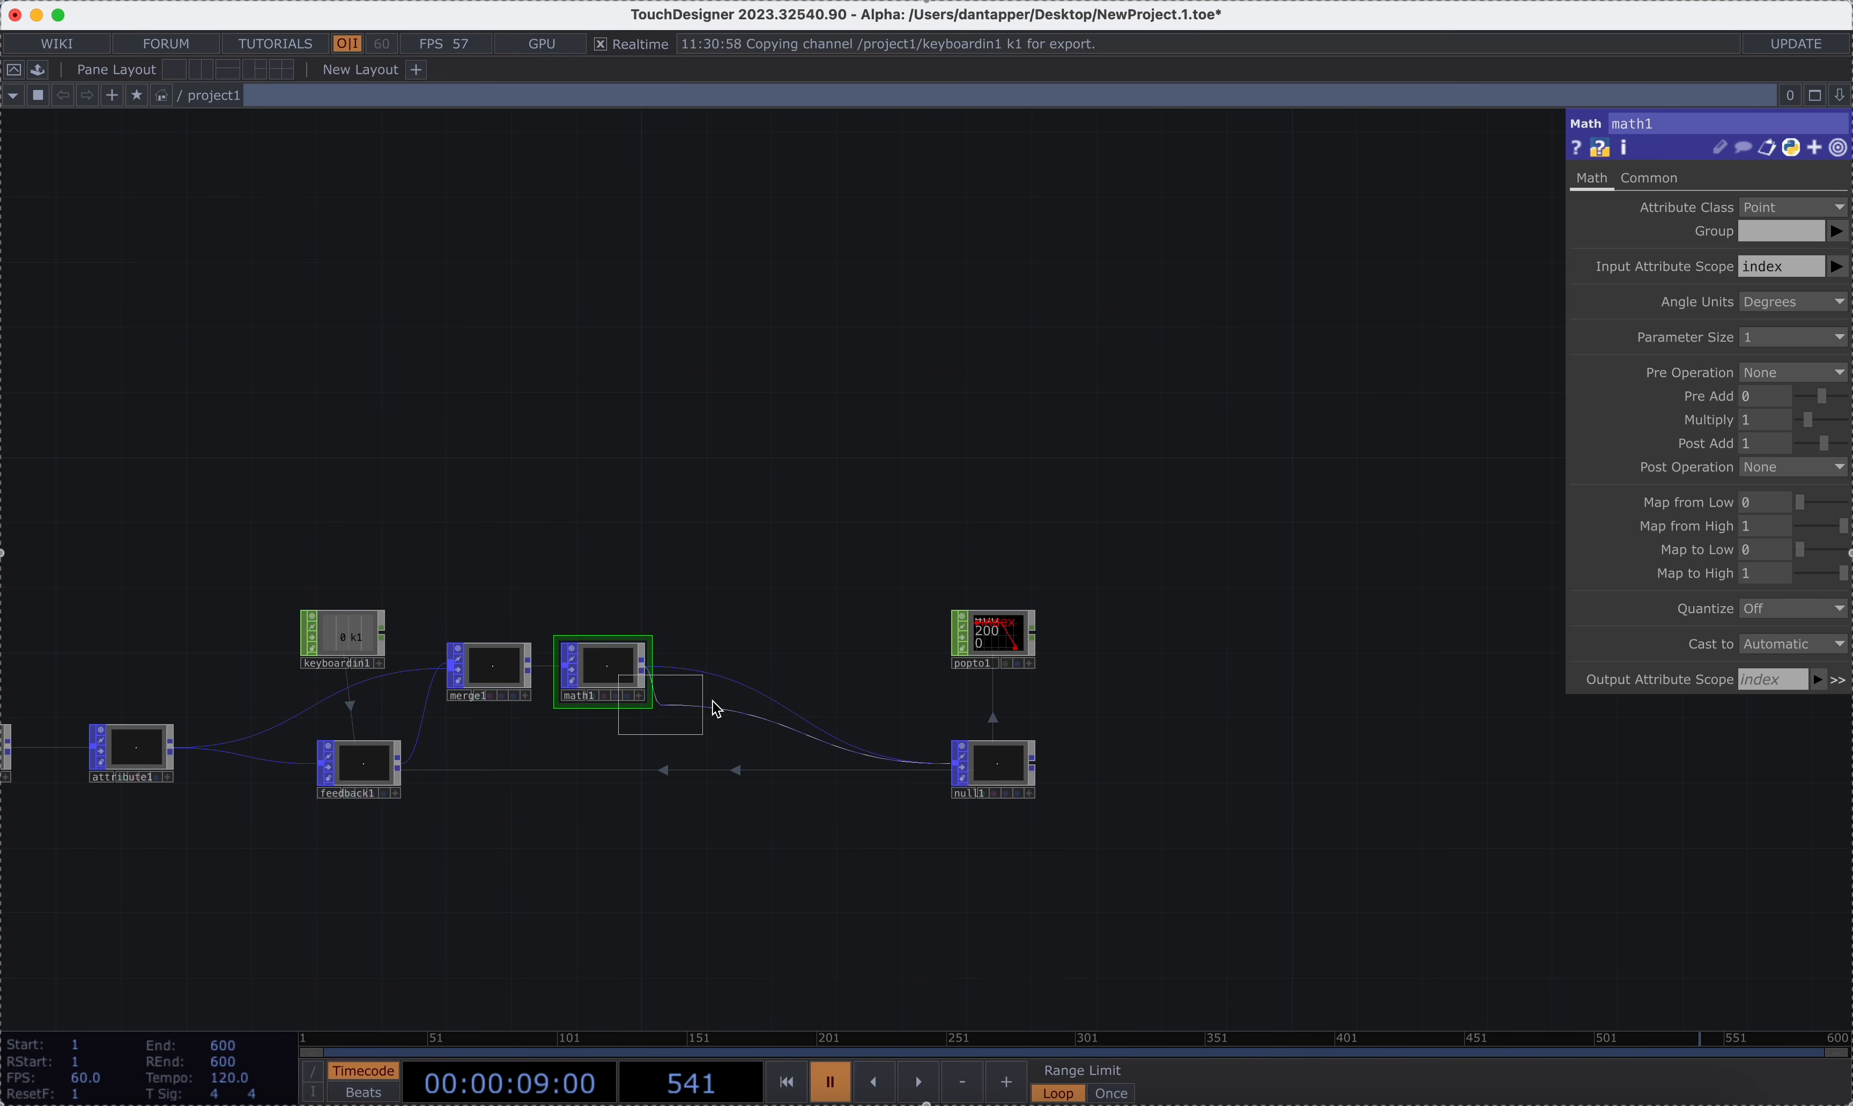
click(820, 673)
Choose index as the attribute for delete1's attribute-based deletion.
scroll(992, 655, up, 5)
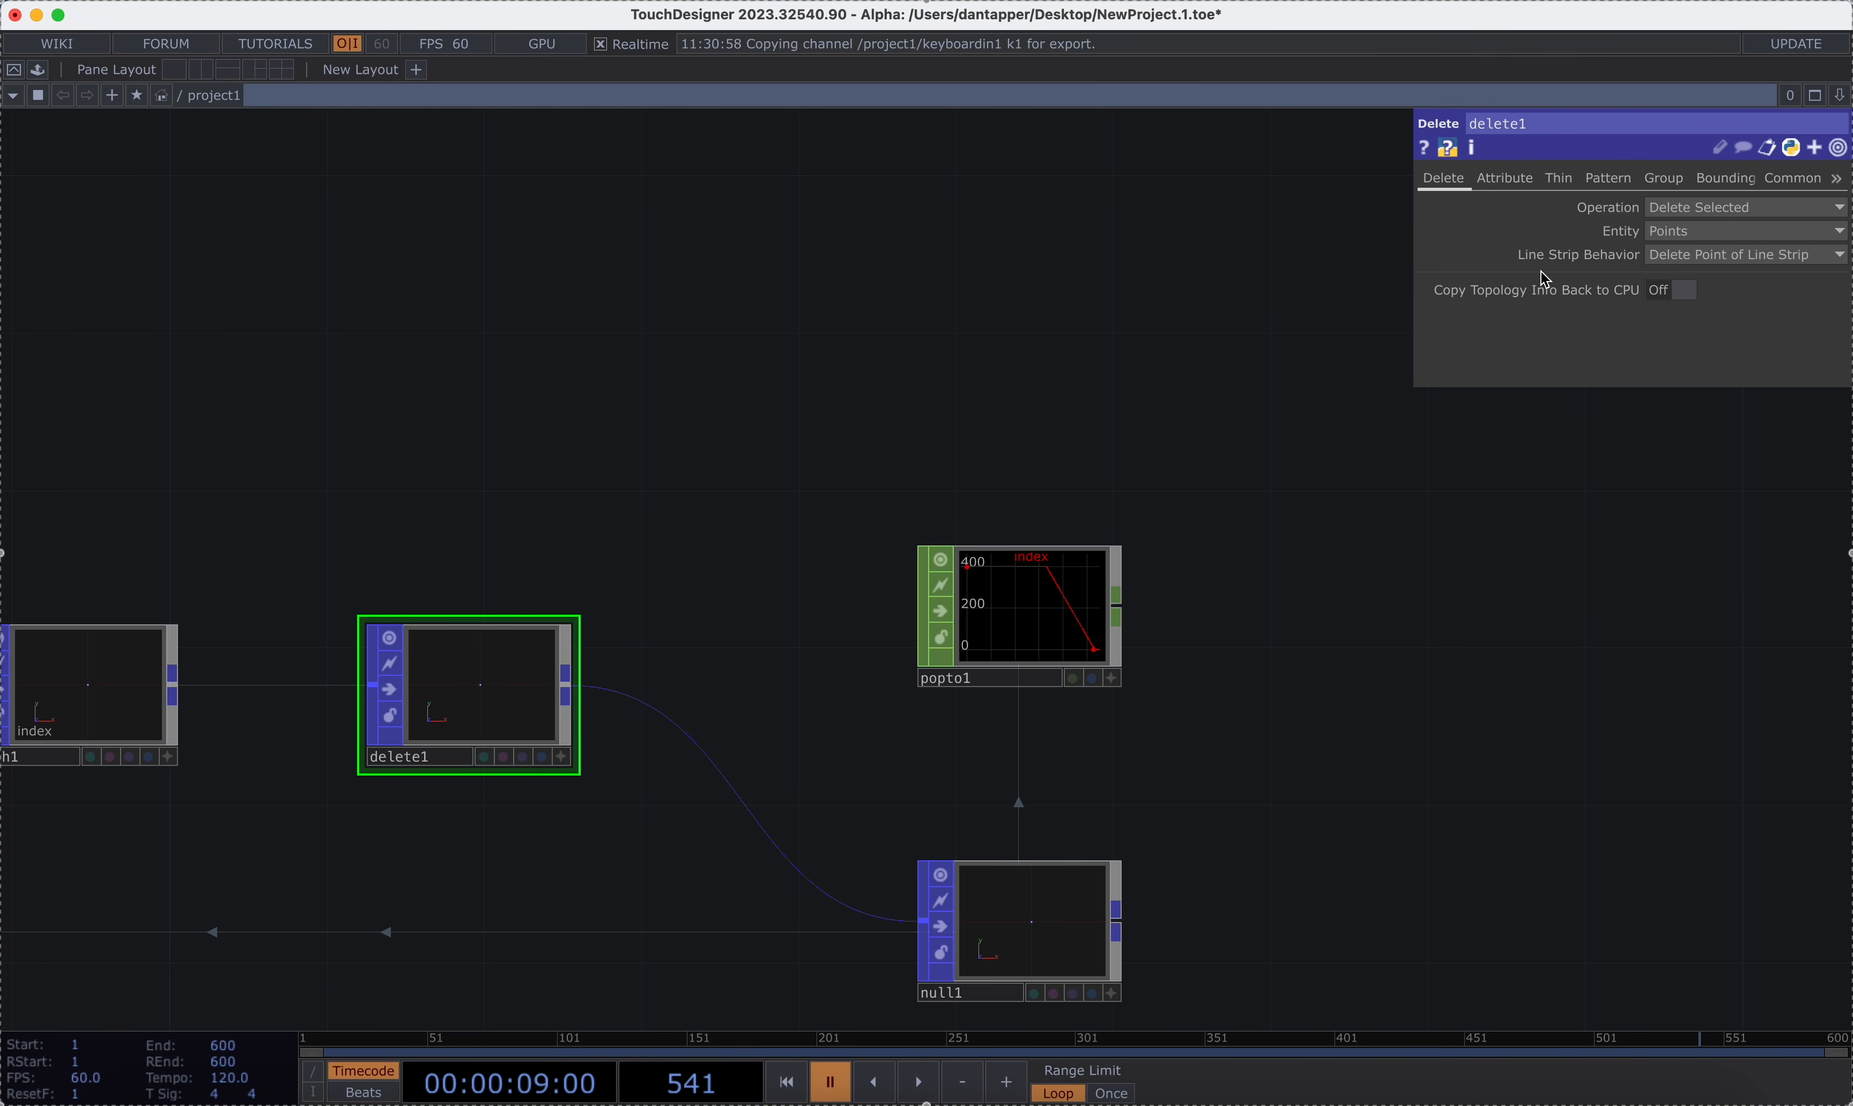
click(1556, 185)
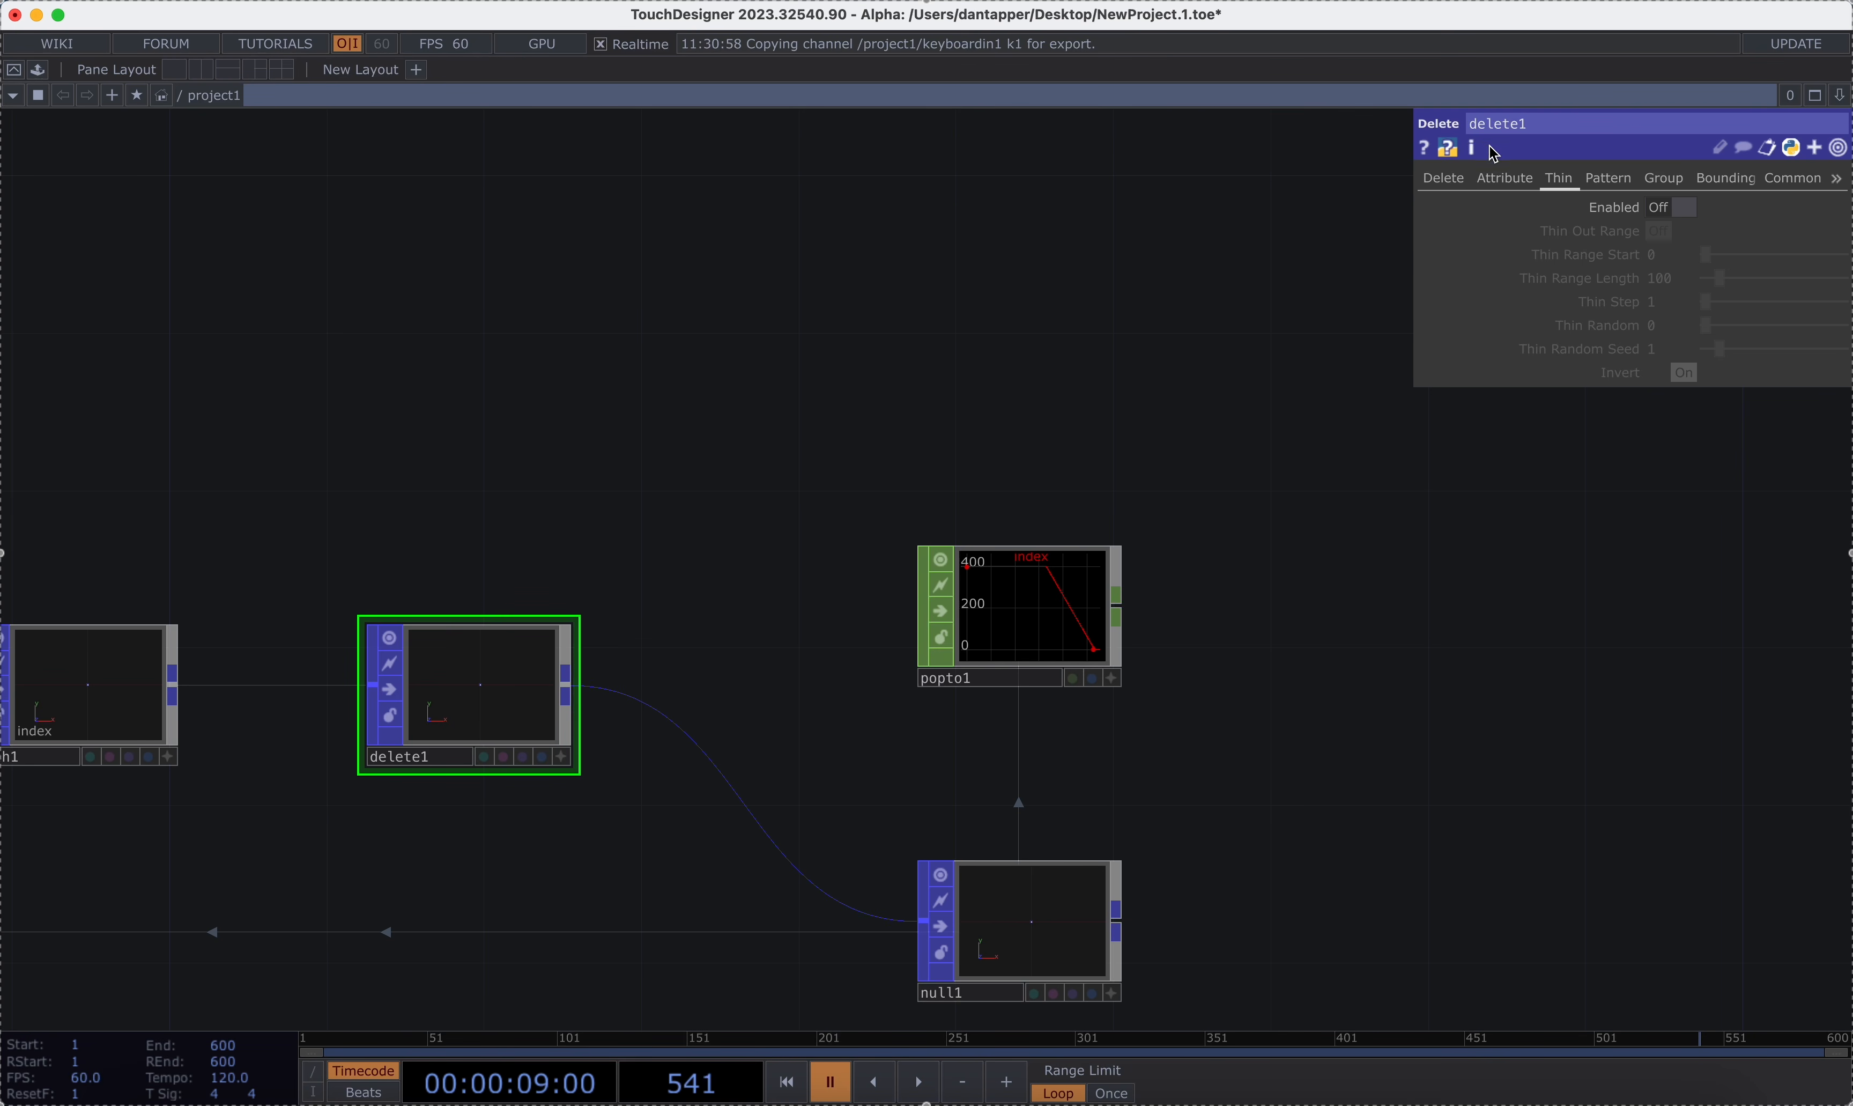
click(1504, 179)
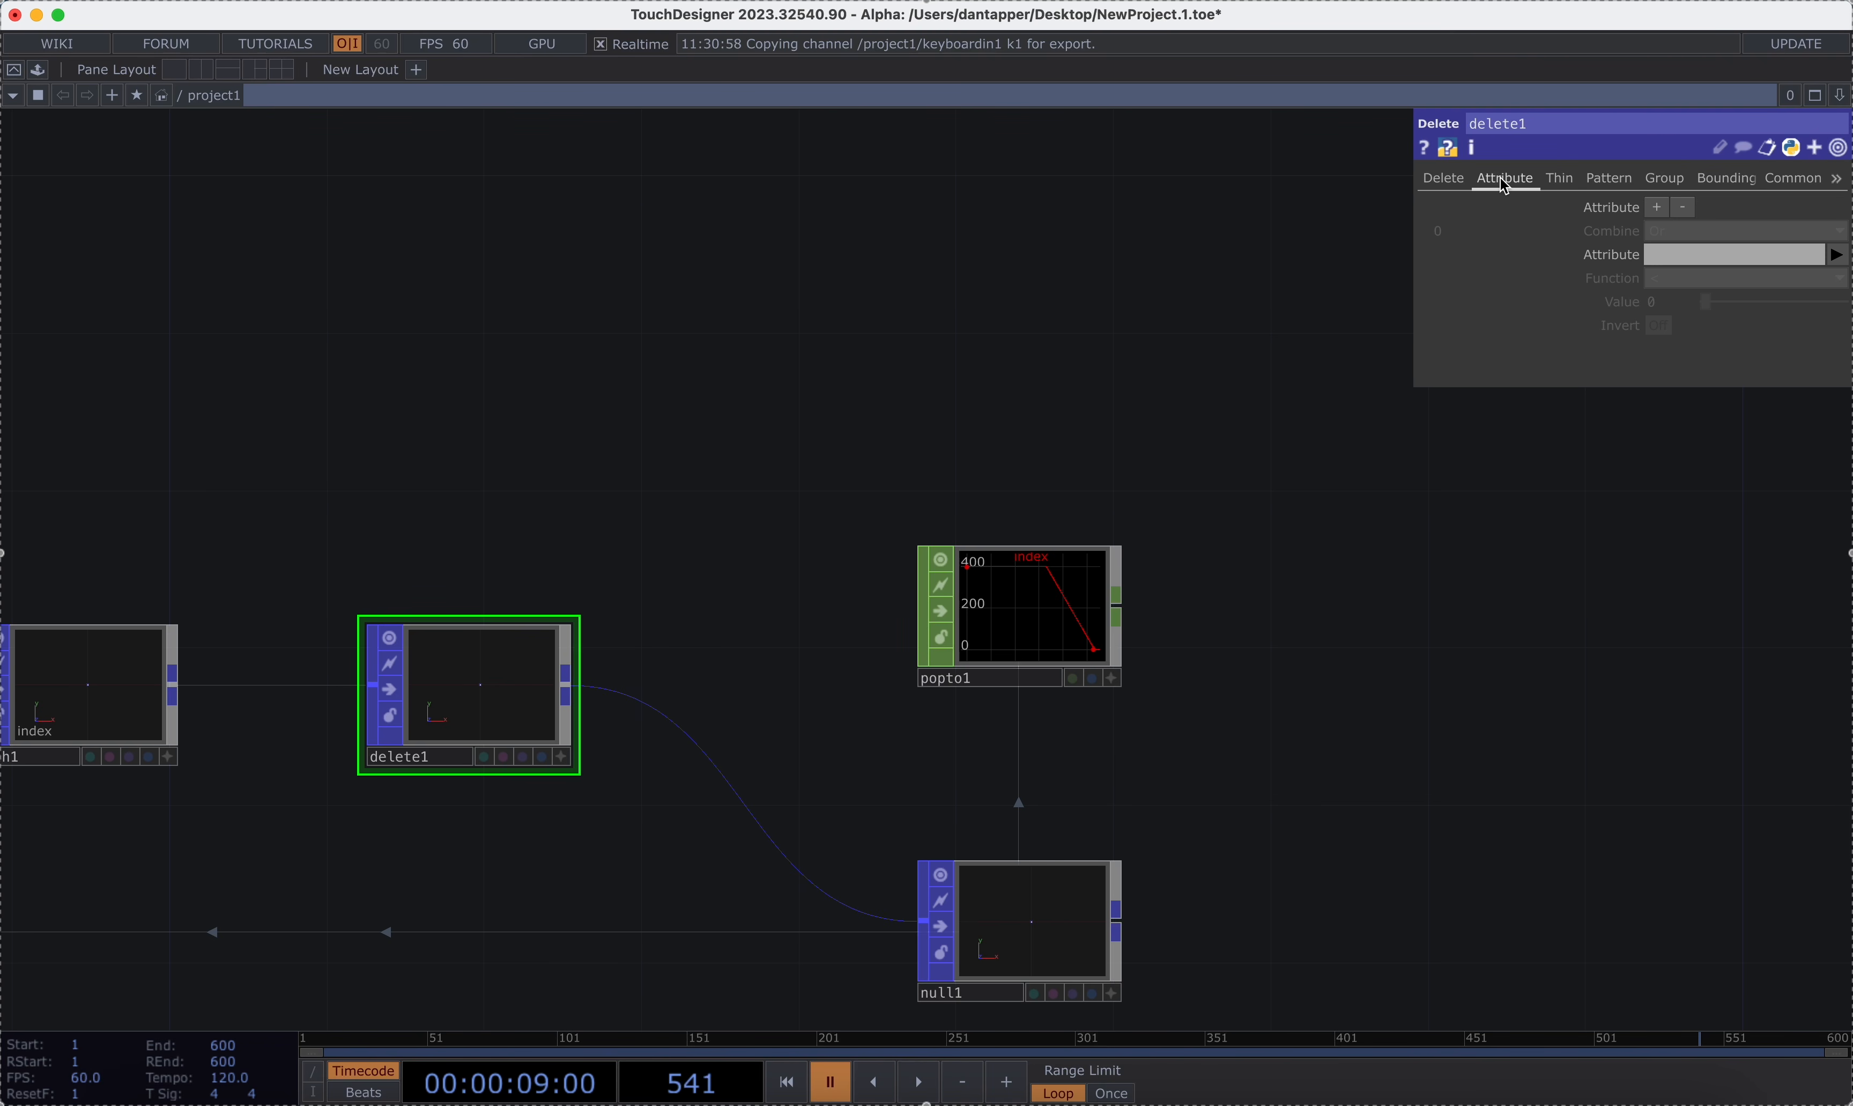
click(1838, 254)
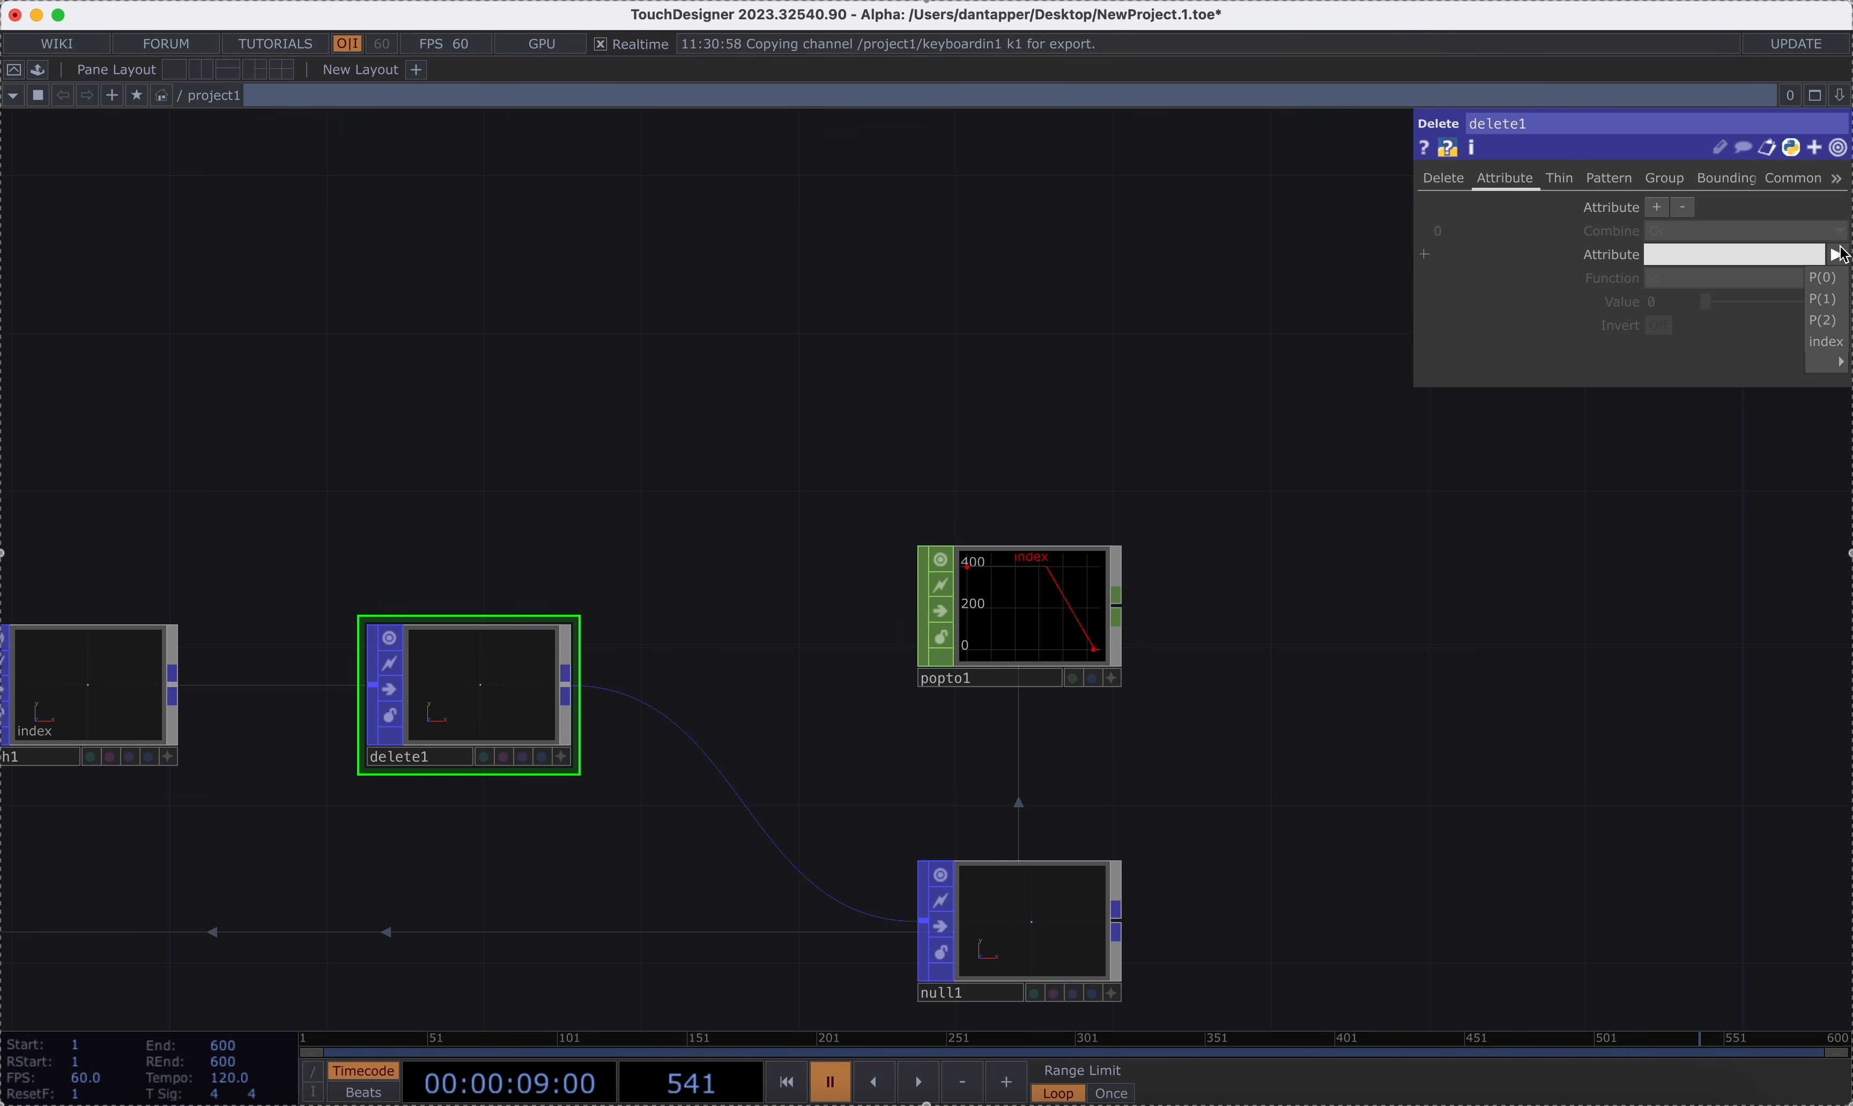
click(1818, 343)
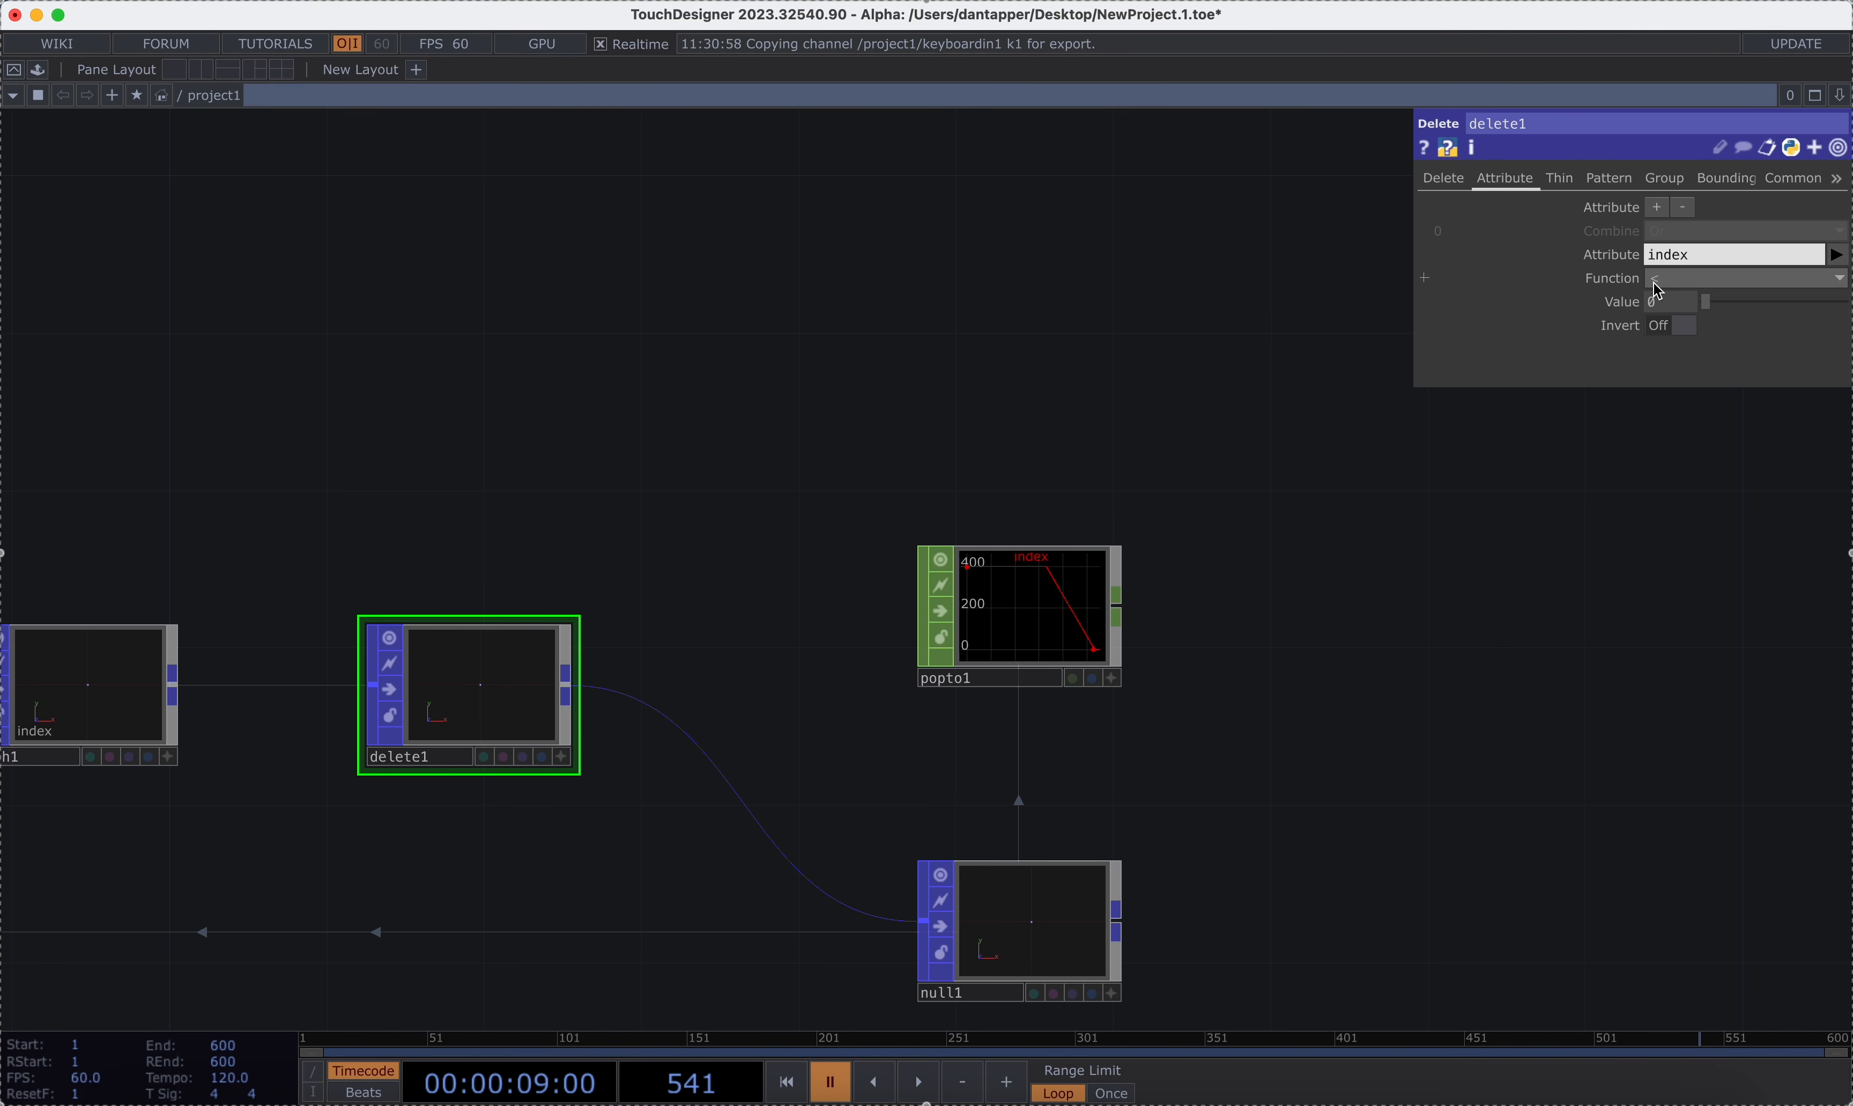
Set delete1's attribute function to > with a value of 100, and run the timeline to check popto1's graph.
click(1688, 276)
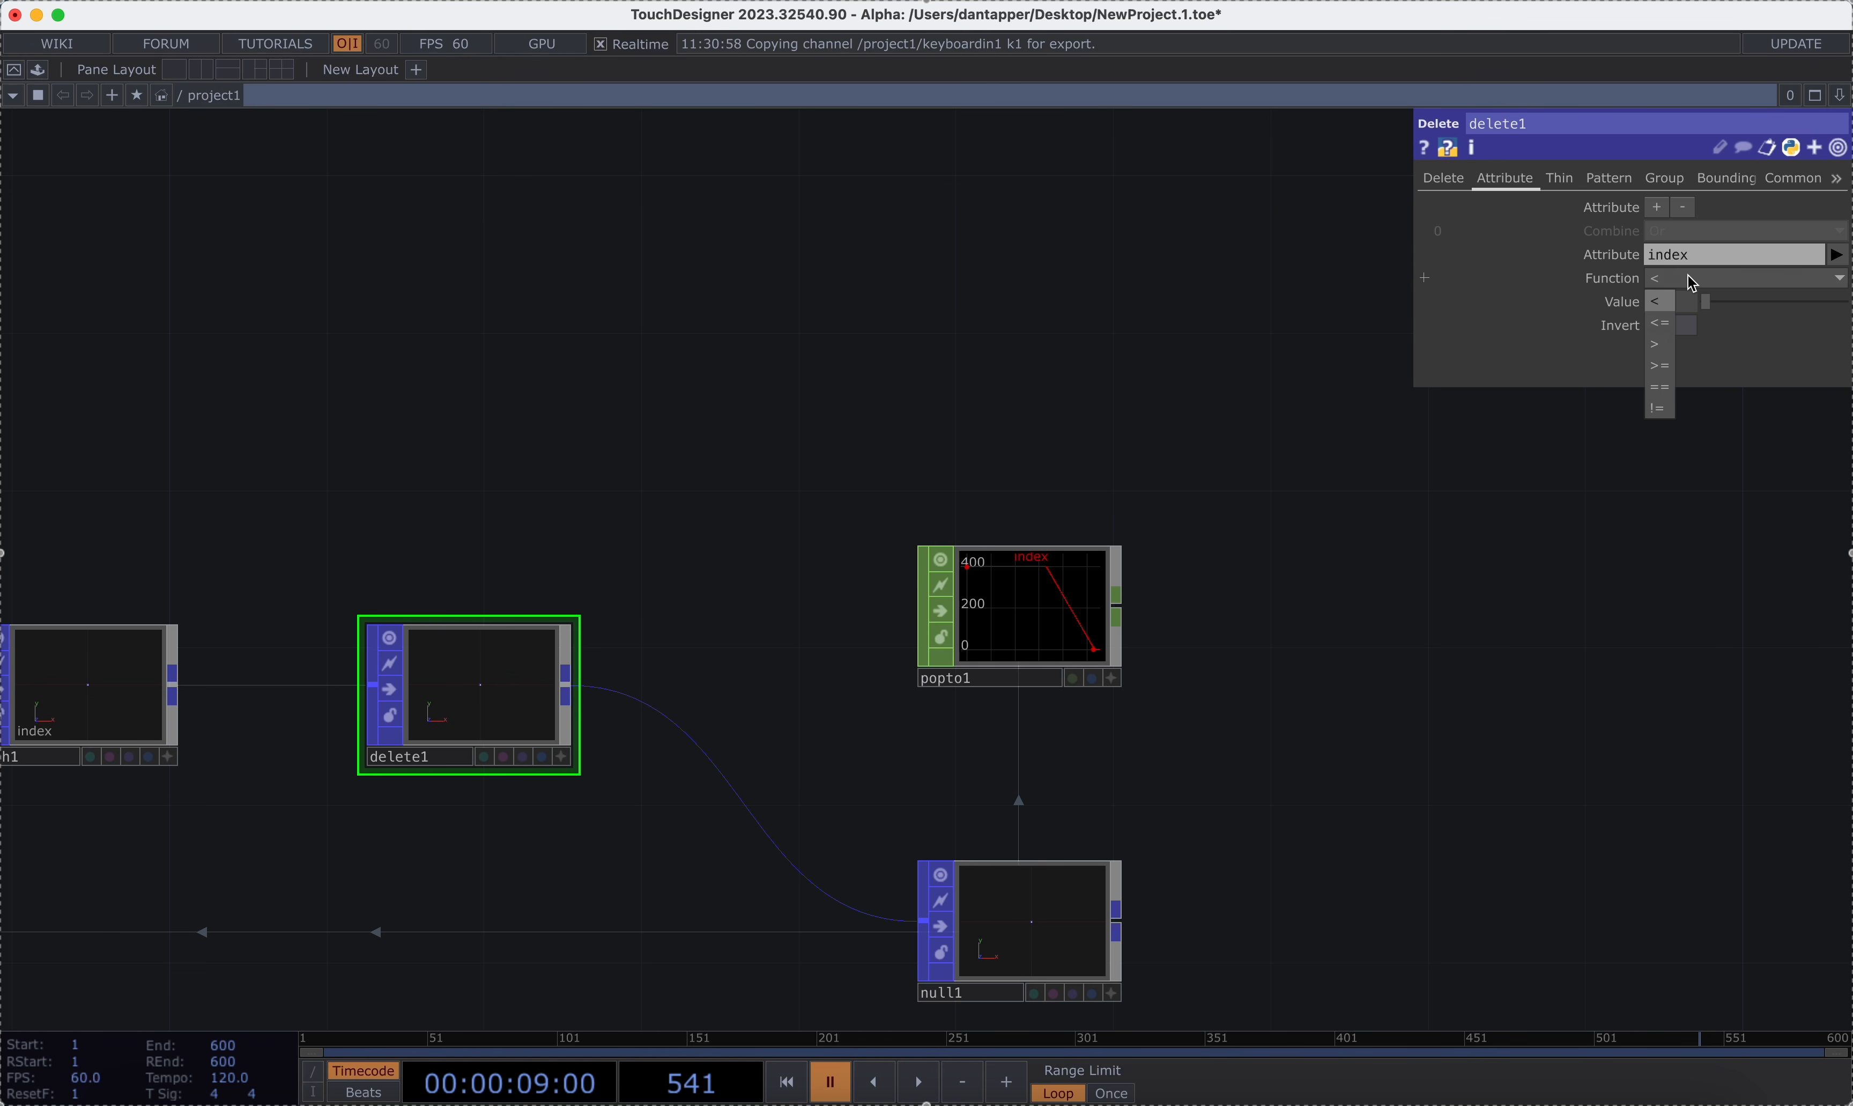
click(1668, 350)
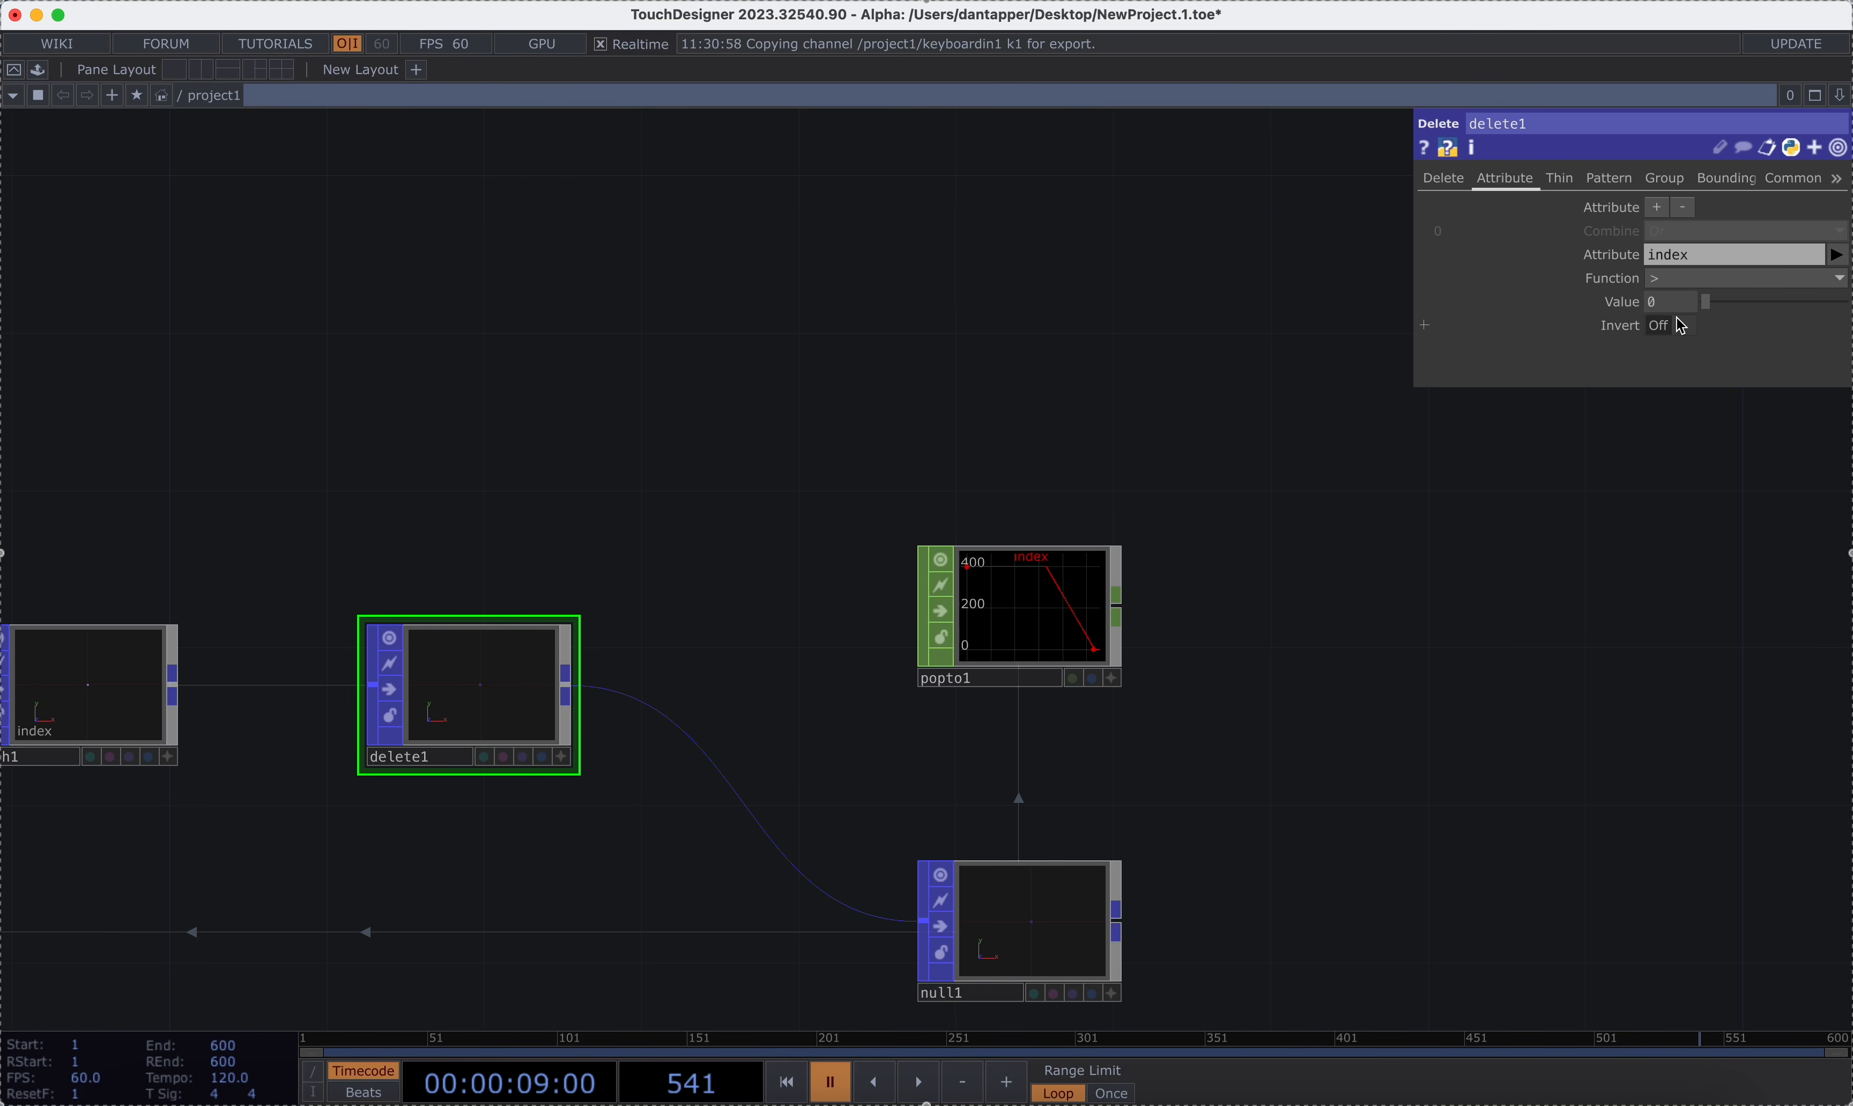
drag(1685, 301, 1365, 293)
text(100)
key(Return)
key(space)
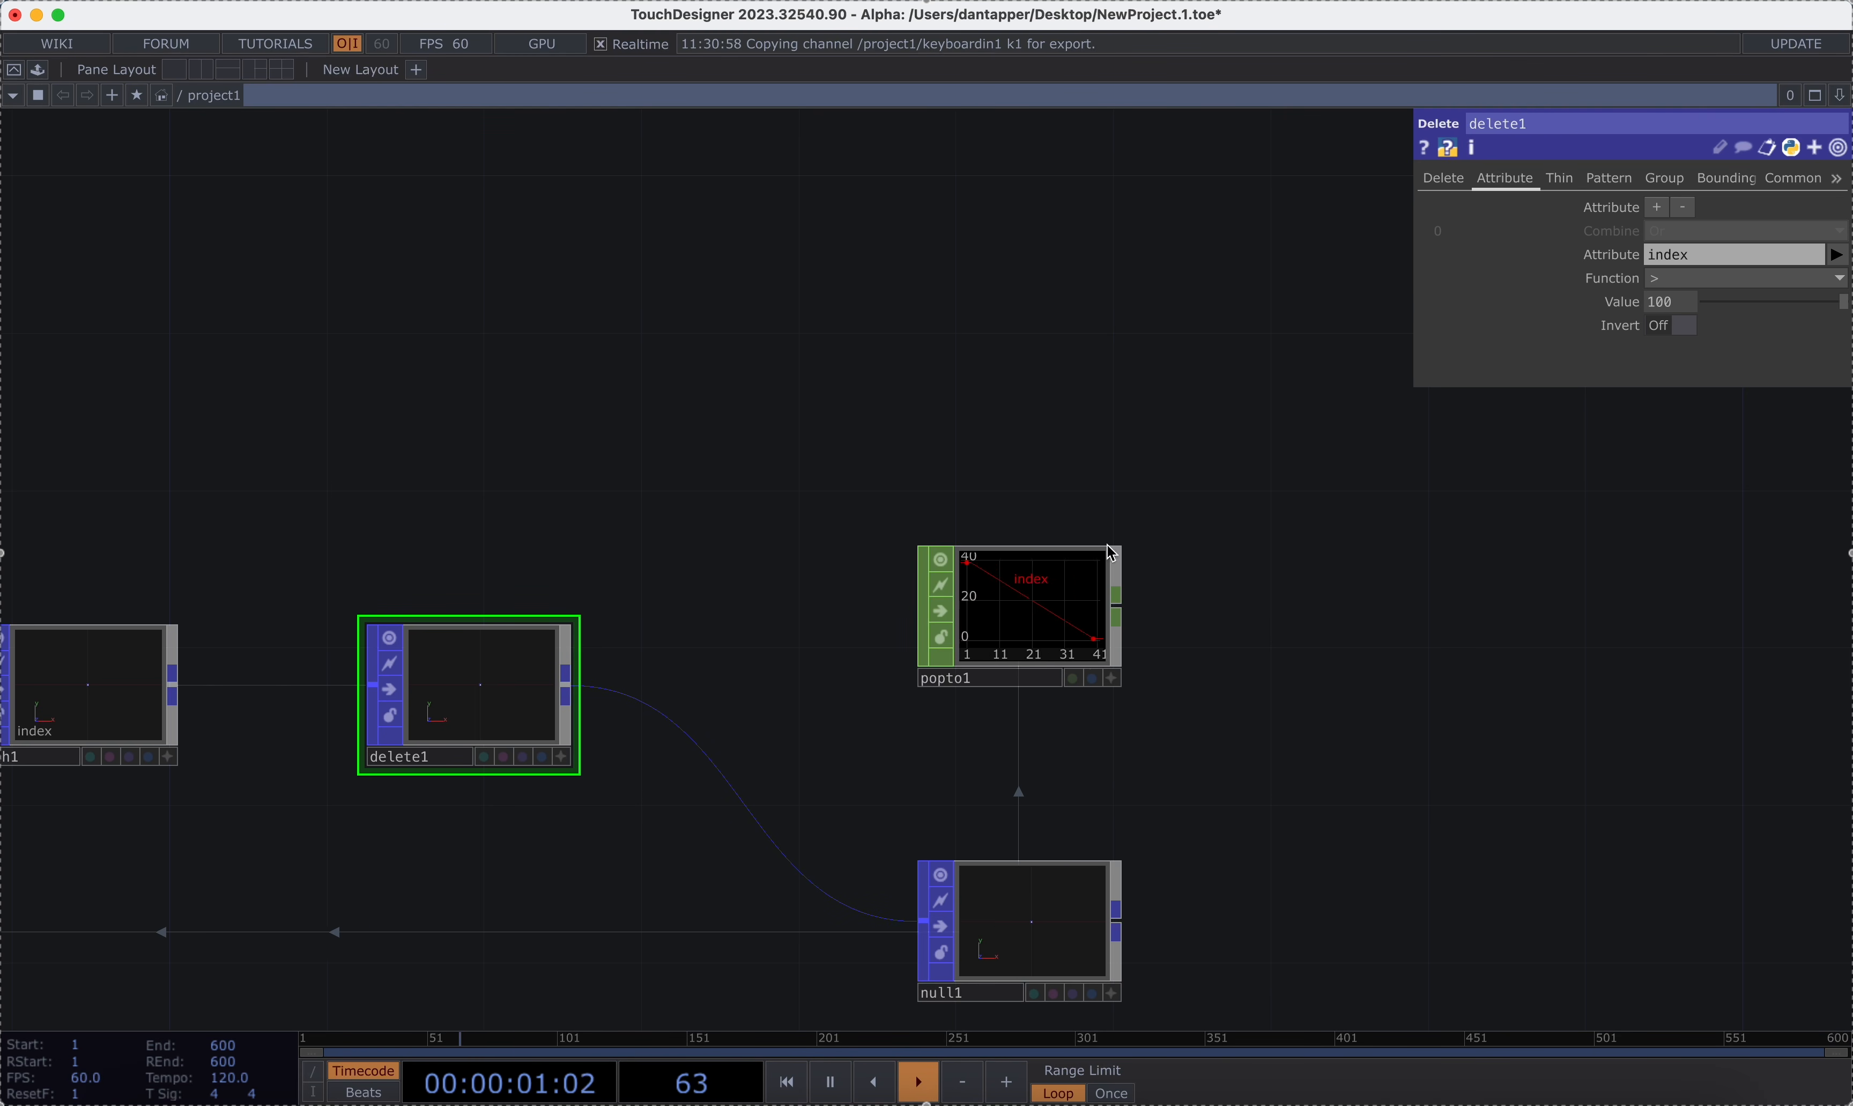
scroll(1108, 662, up, 5)
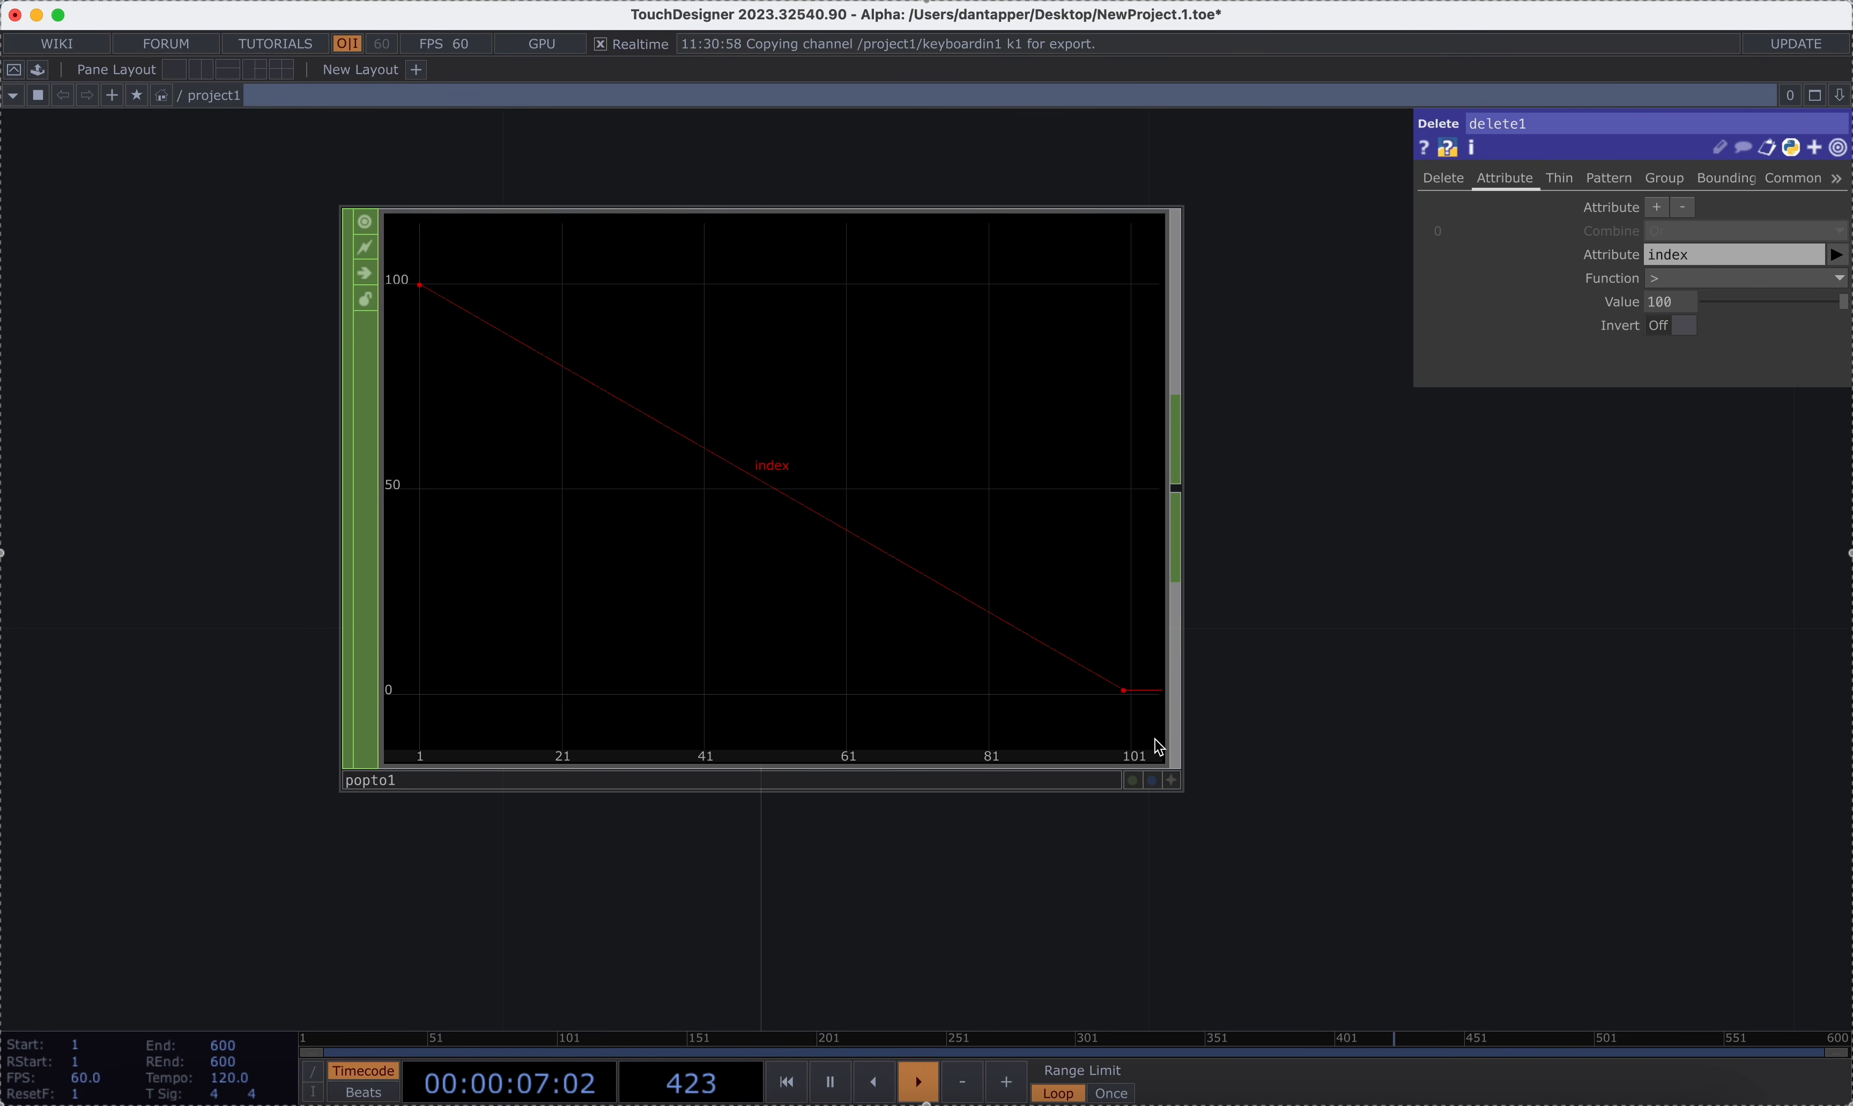
Try the >= function for delete1's index condition, and return it to >.
click(1695, 278)
click(1666, 366)
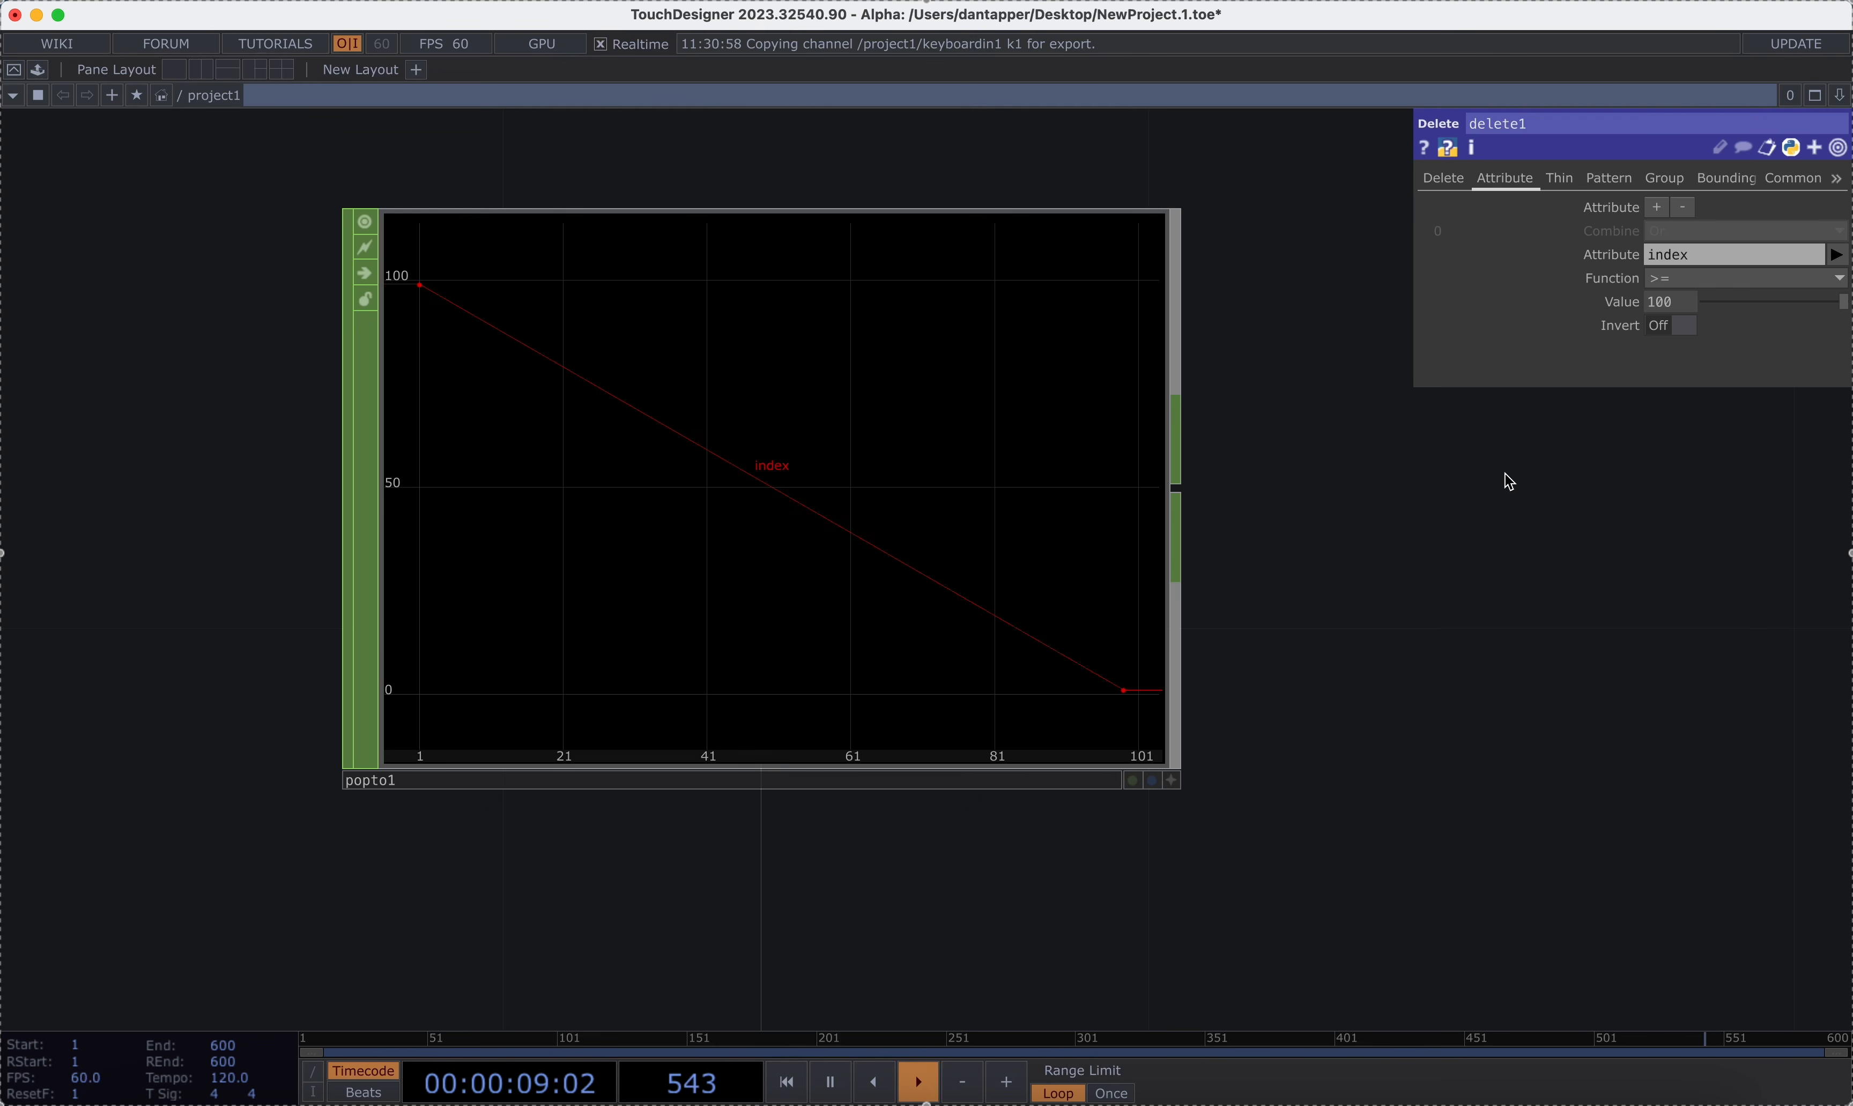
click(1707, 278)
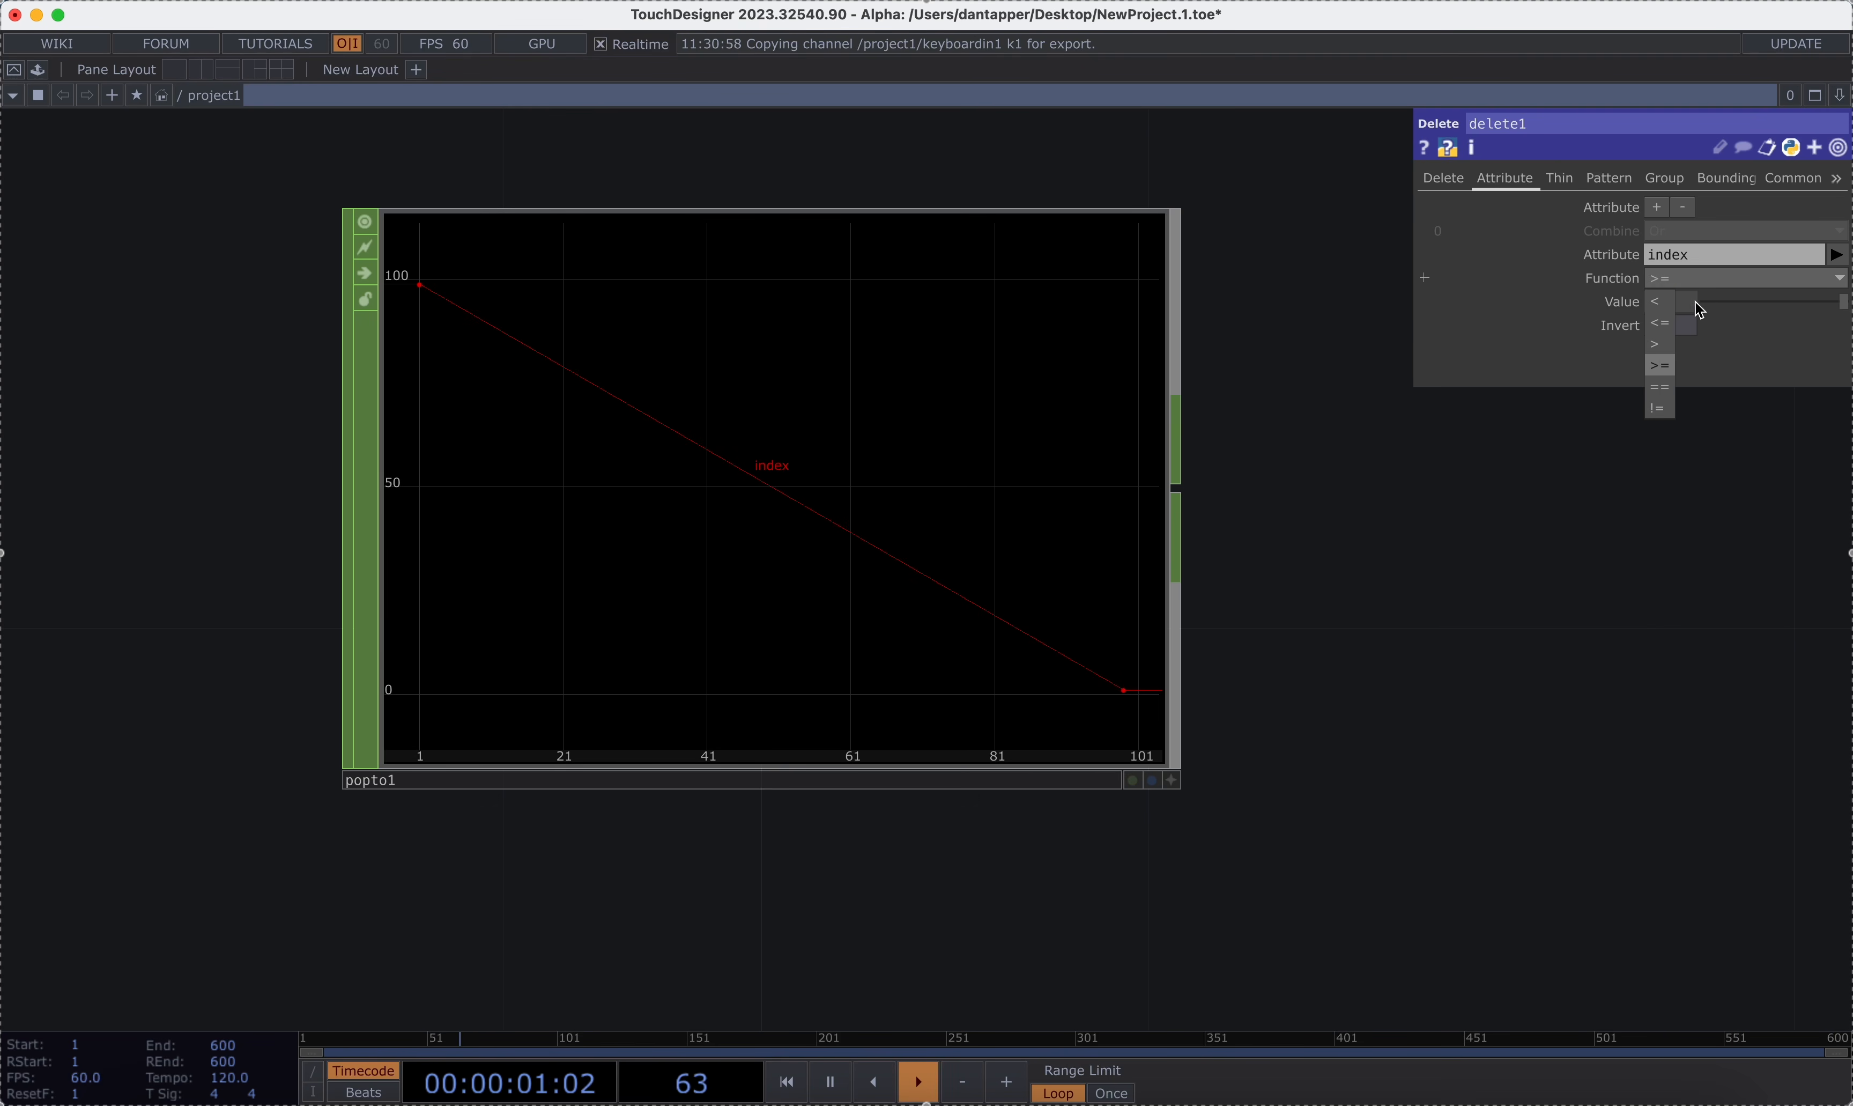
click(1661, 348)
Move null1 and popto1 farther along the chain, and place delete1 close to null1, away from math1.
scroll(1311, 600, down, 5)
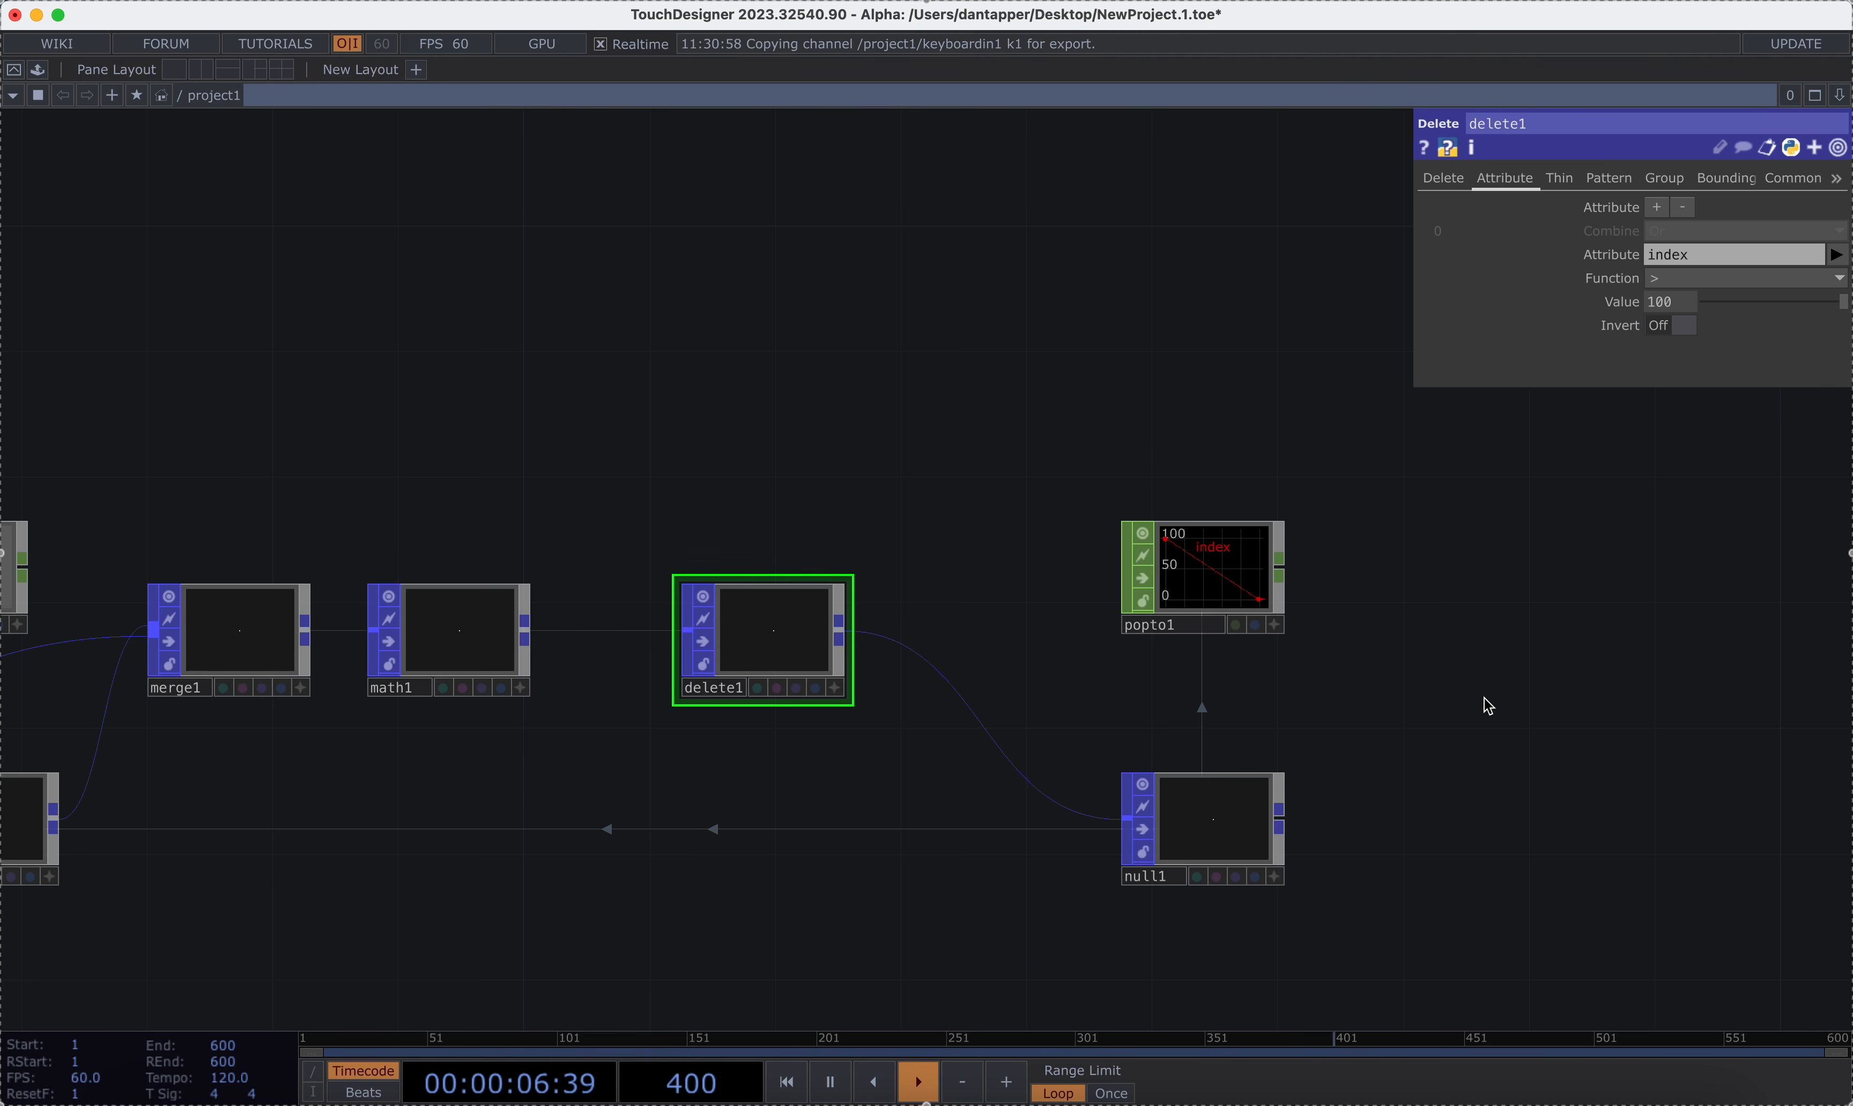
drag(1474, 698, 1179, 592)
scroll(1179, 592, down, 3)
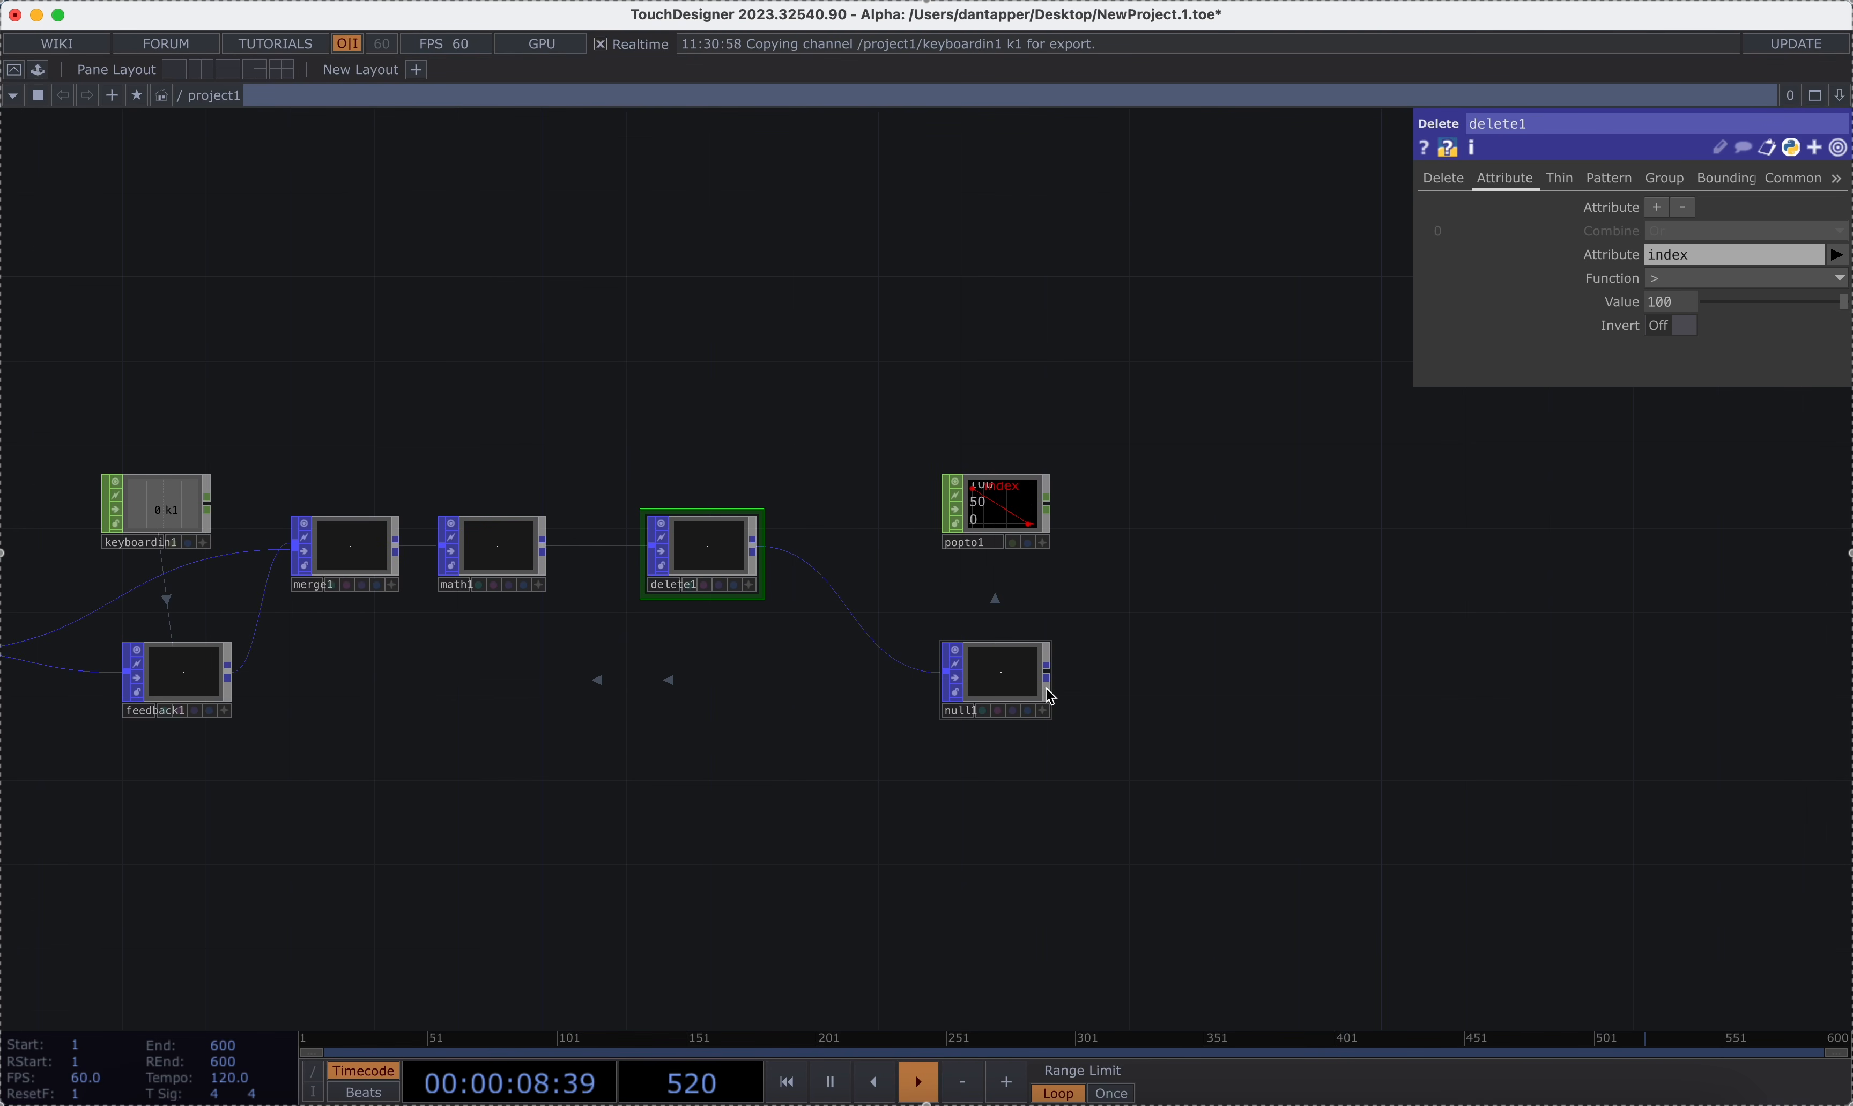
click(1008, 673)
drag(1007, 673, 1134, 675)
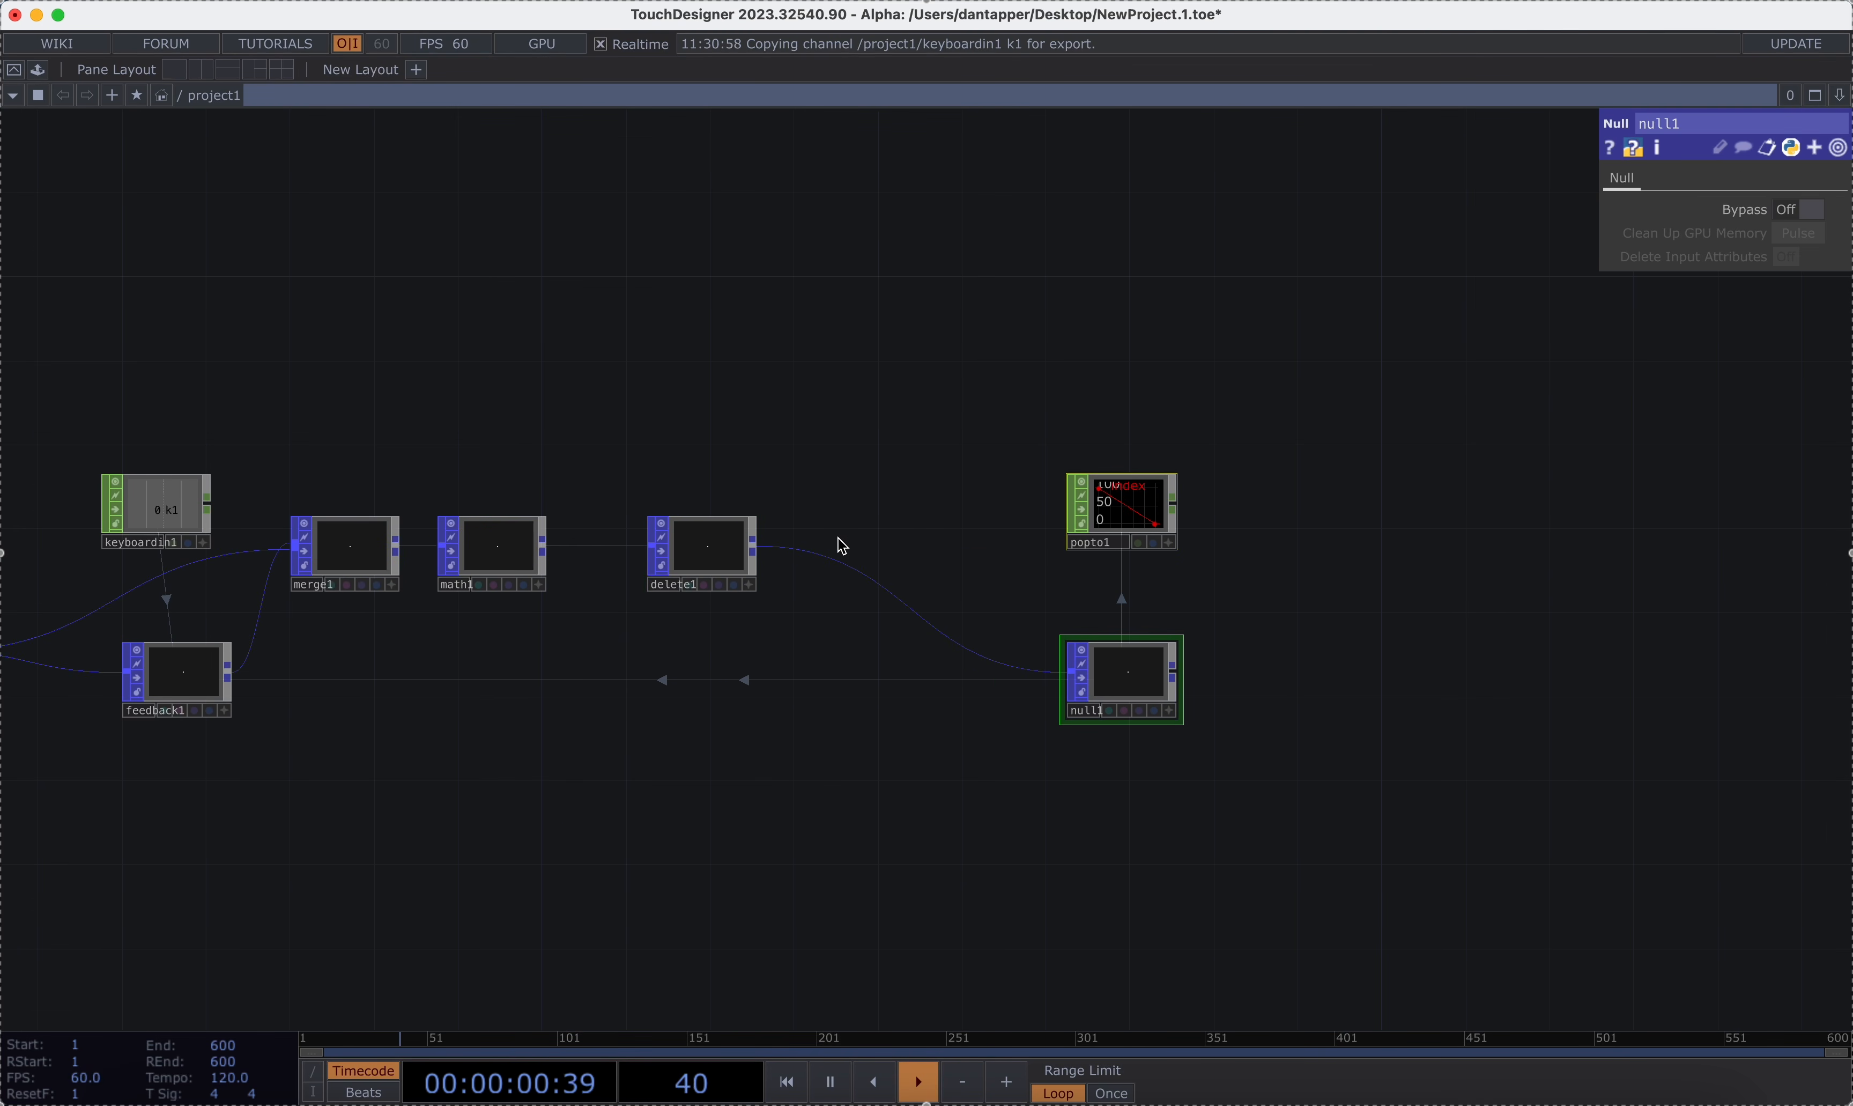
drag(685, 548, 936, 547)
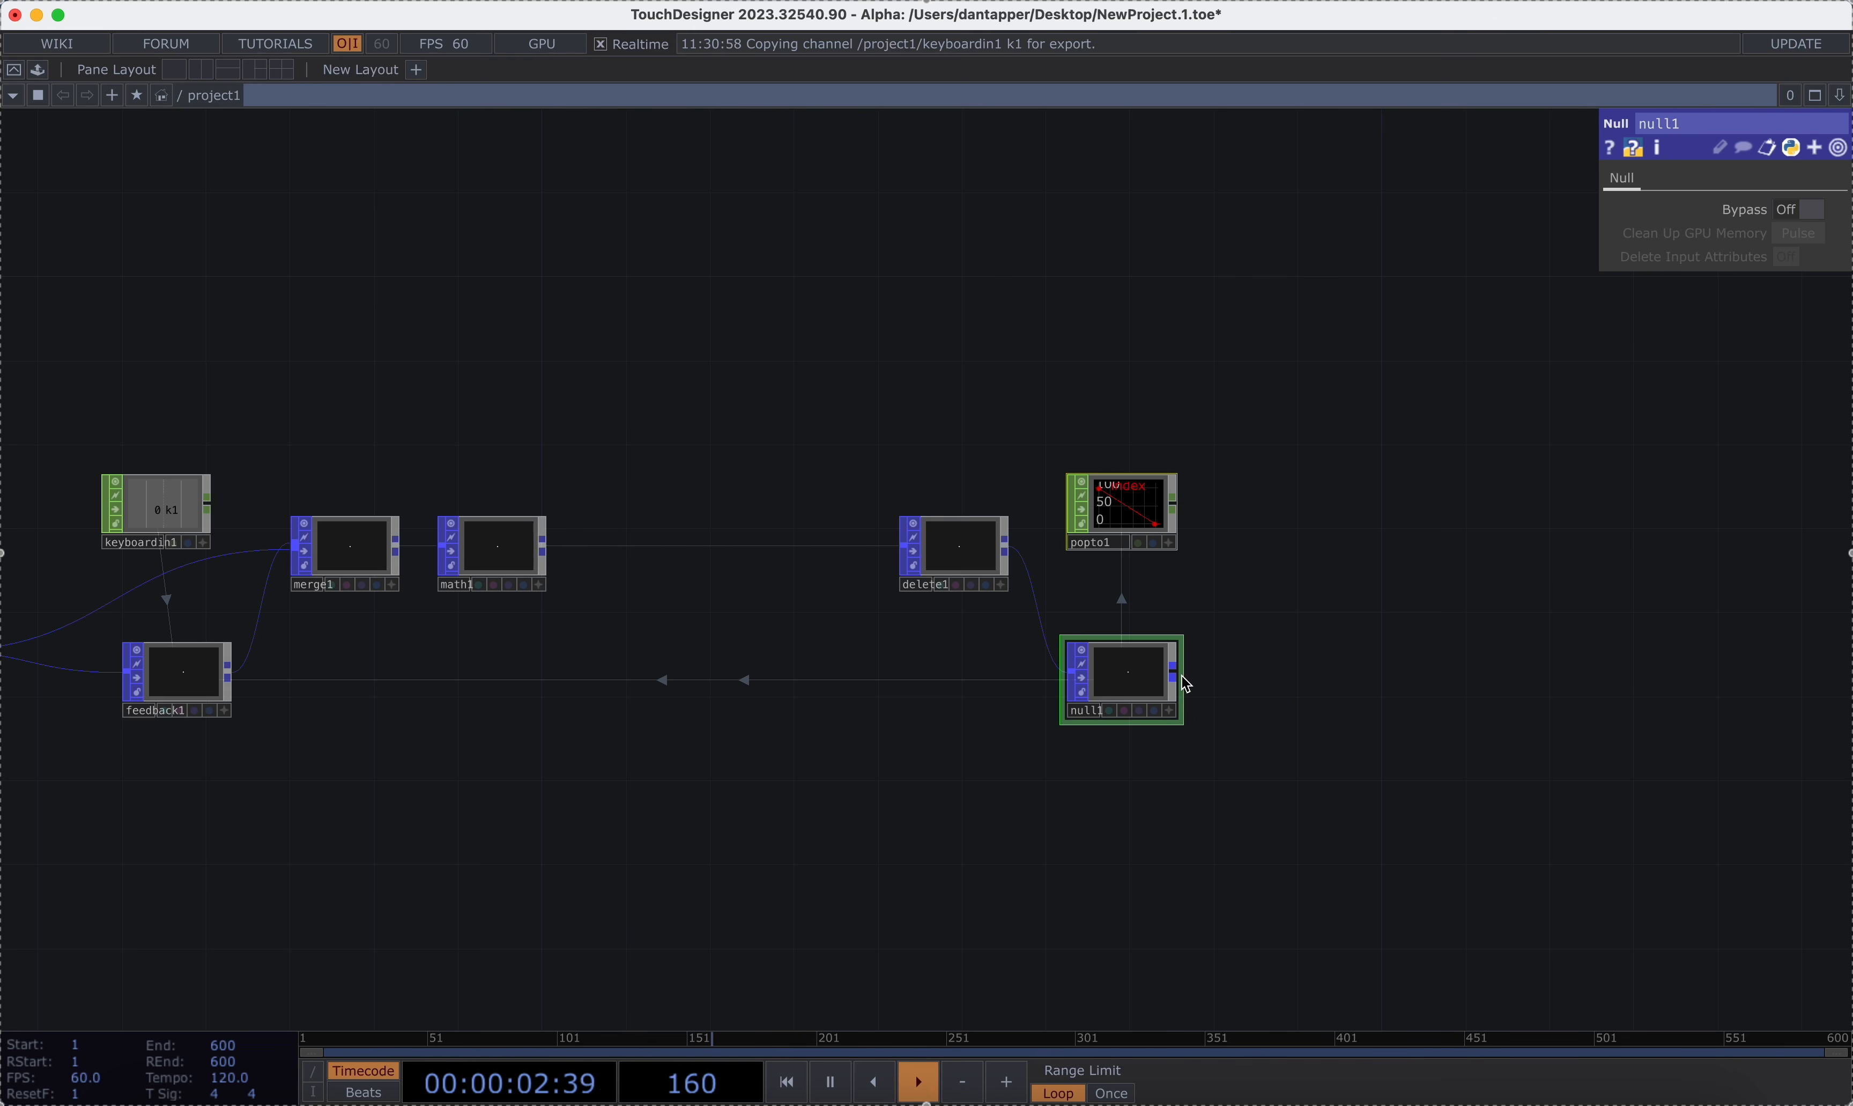
Move delete1, null1 and popto1 together farther away from math1 after a close look at null1's viewer.
scroll(1141, 690, up, 10)
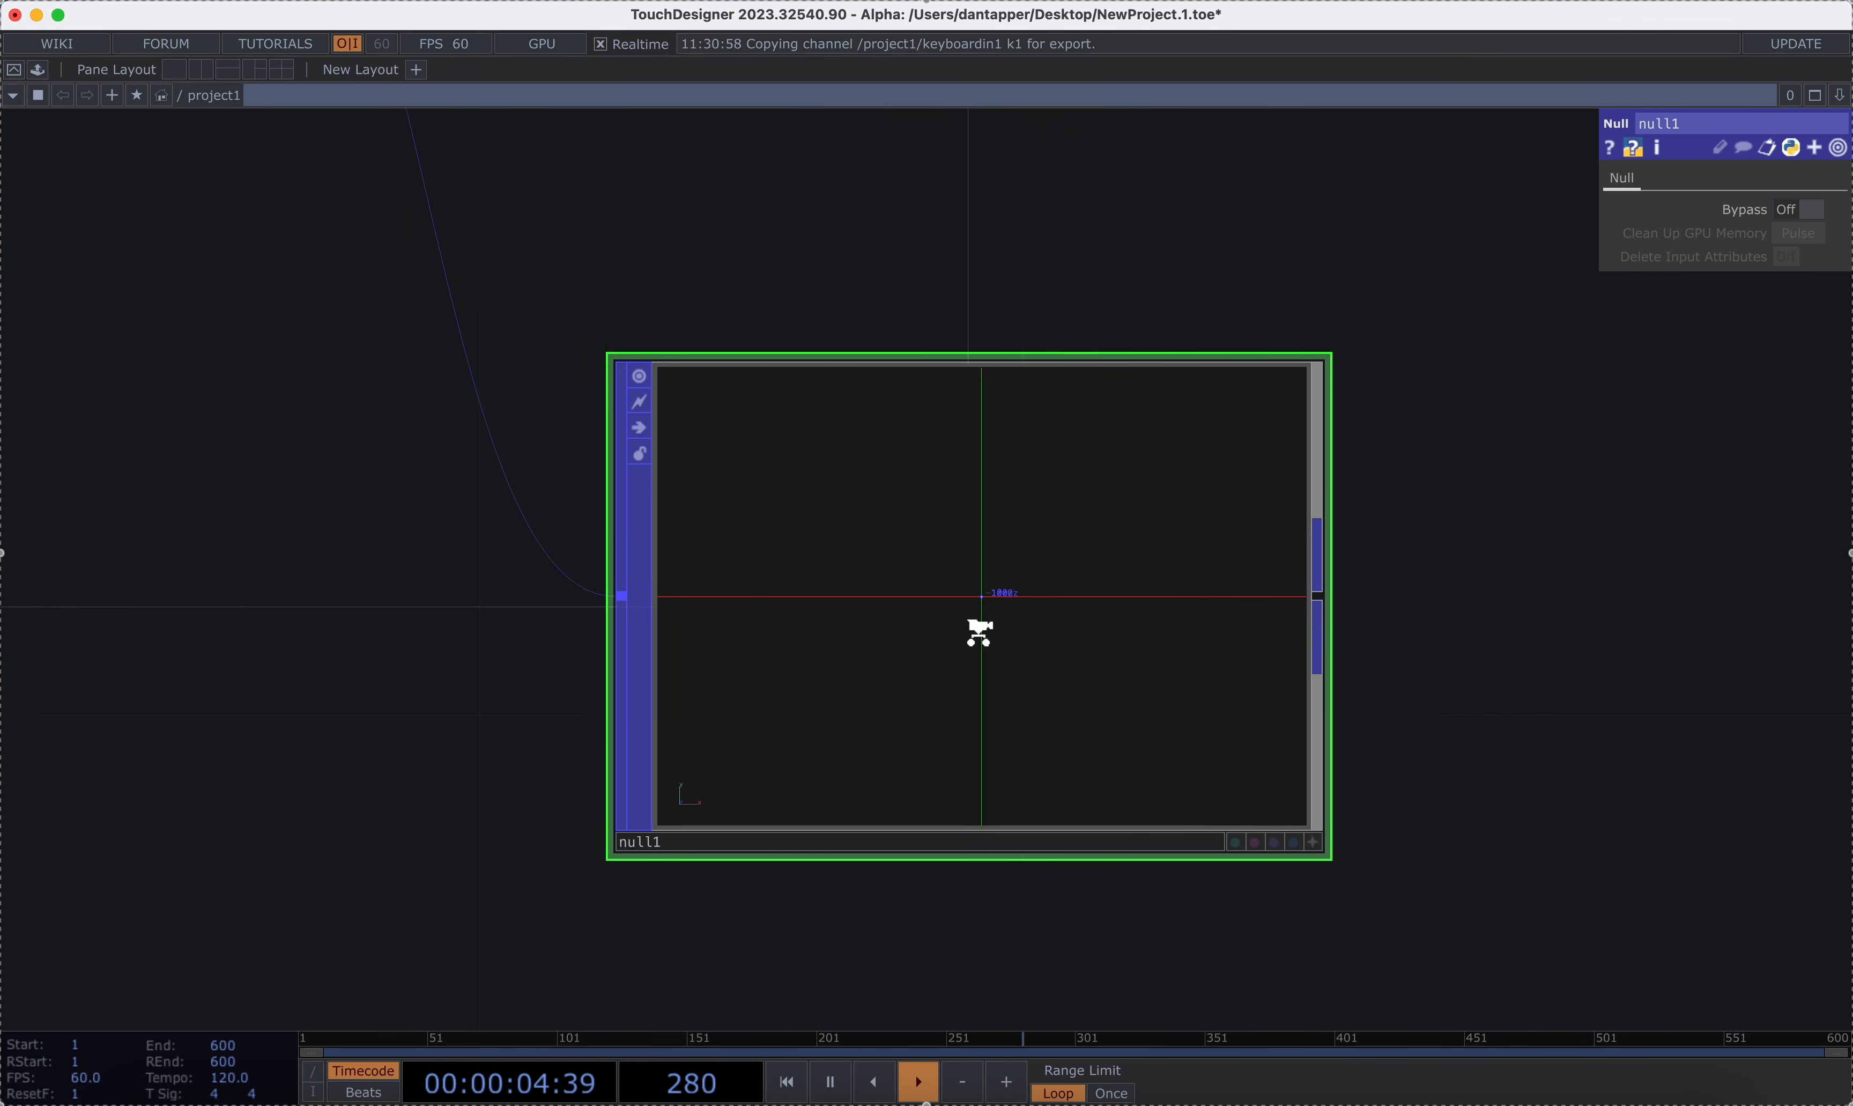
key(h)
drag(723, 318, 1104, 738)
drag(916, 620, 1084, 620)
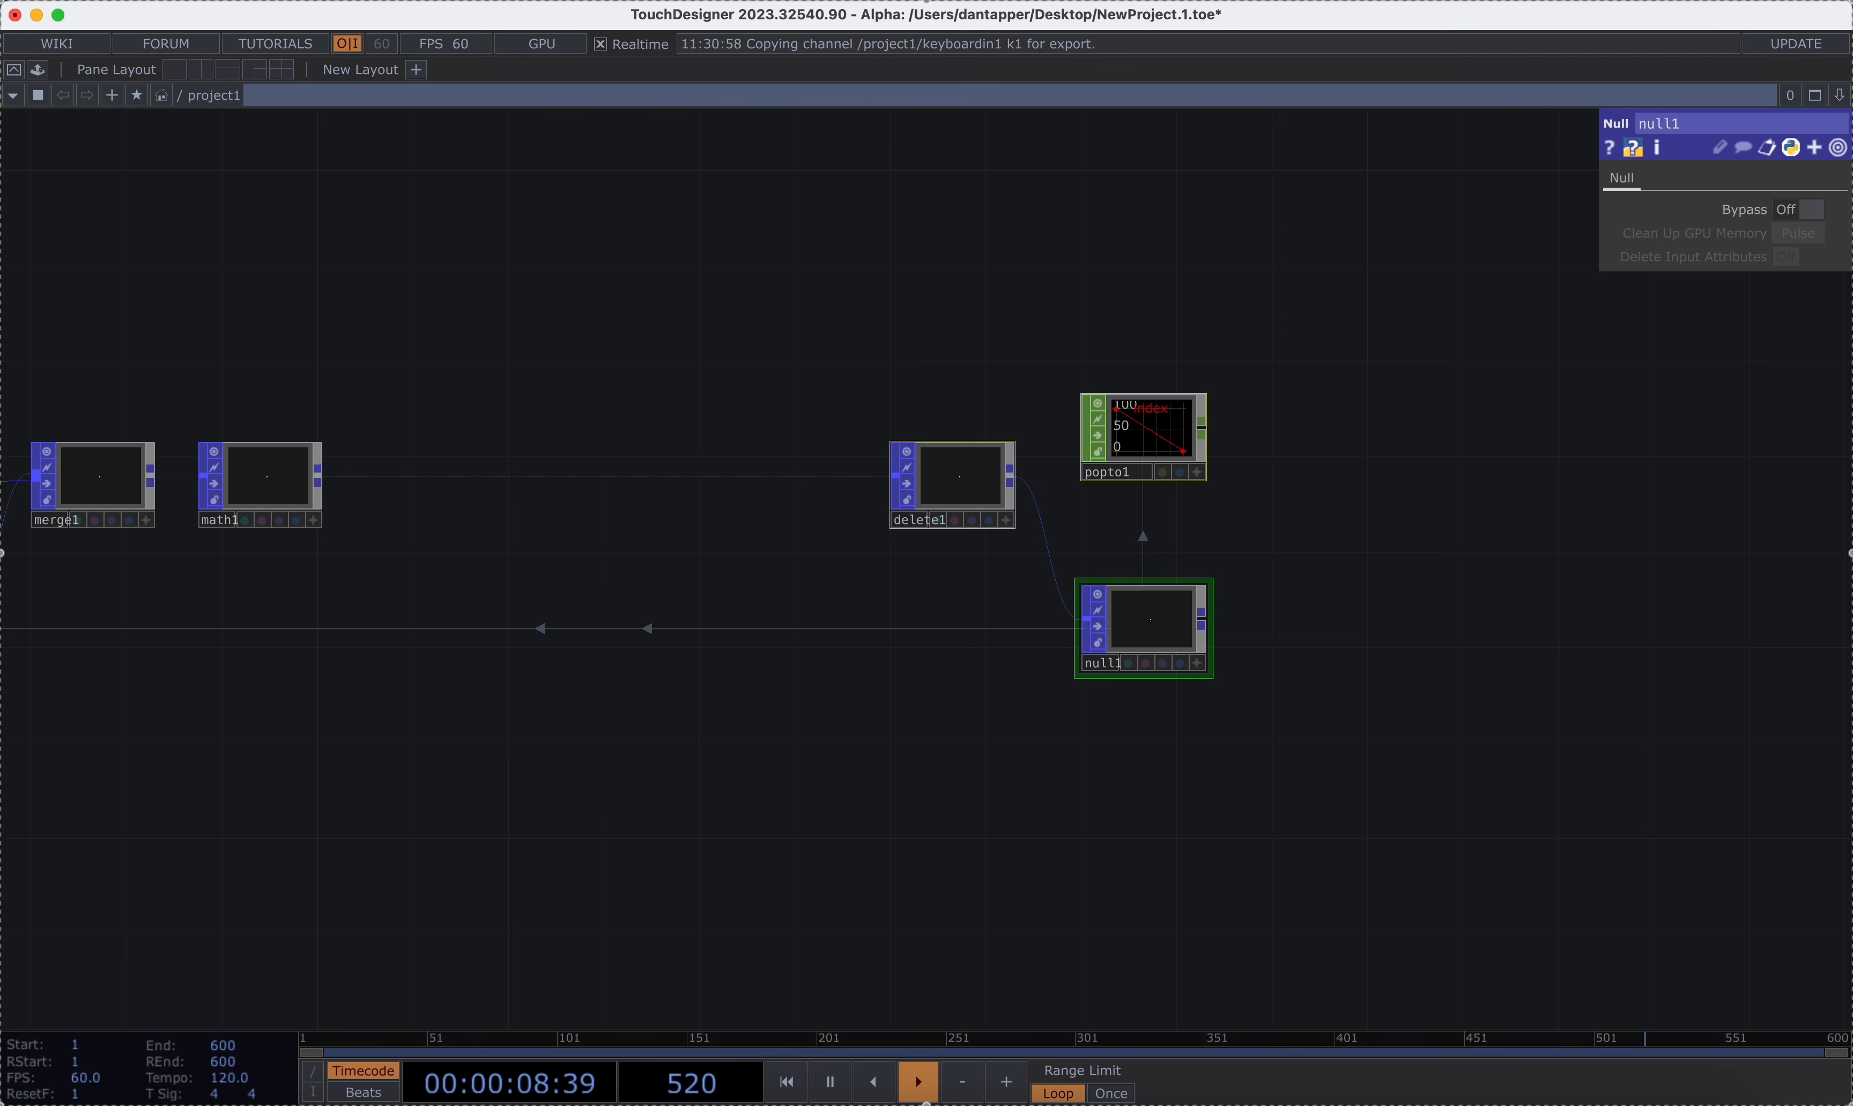
Insert a Noise POP into the connection between math1 and delete1.
right_click(553, 476)
click(553, 457)
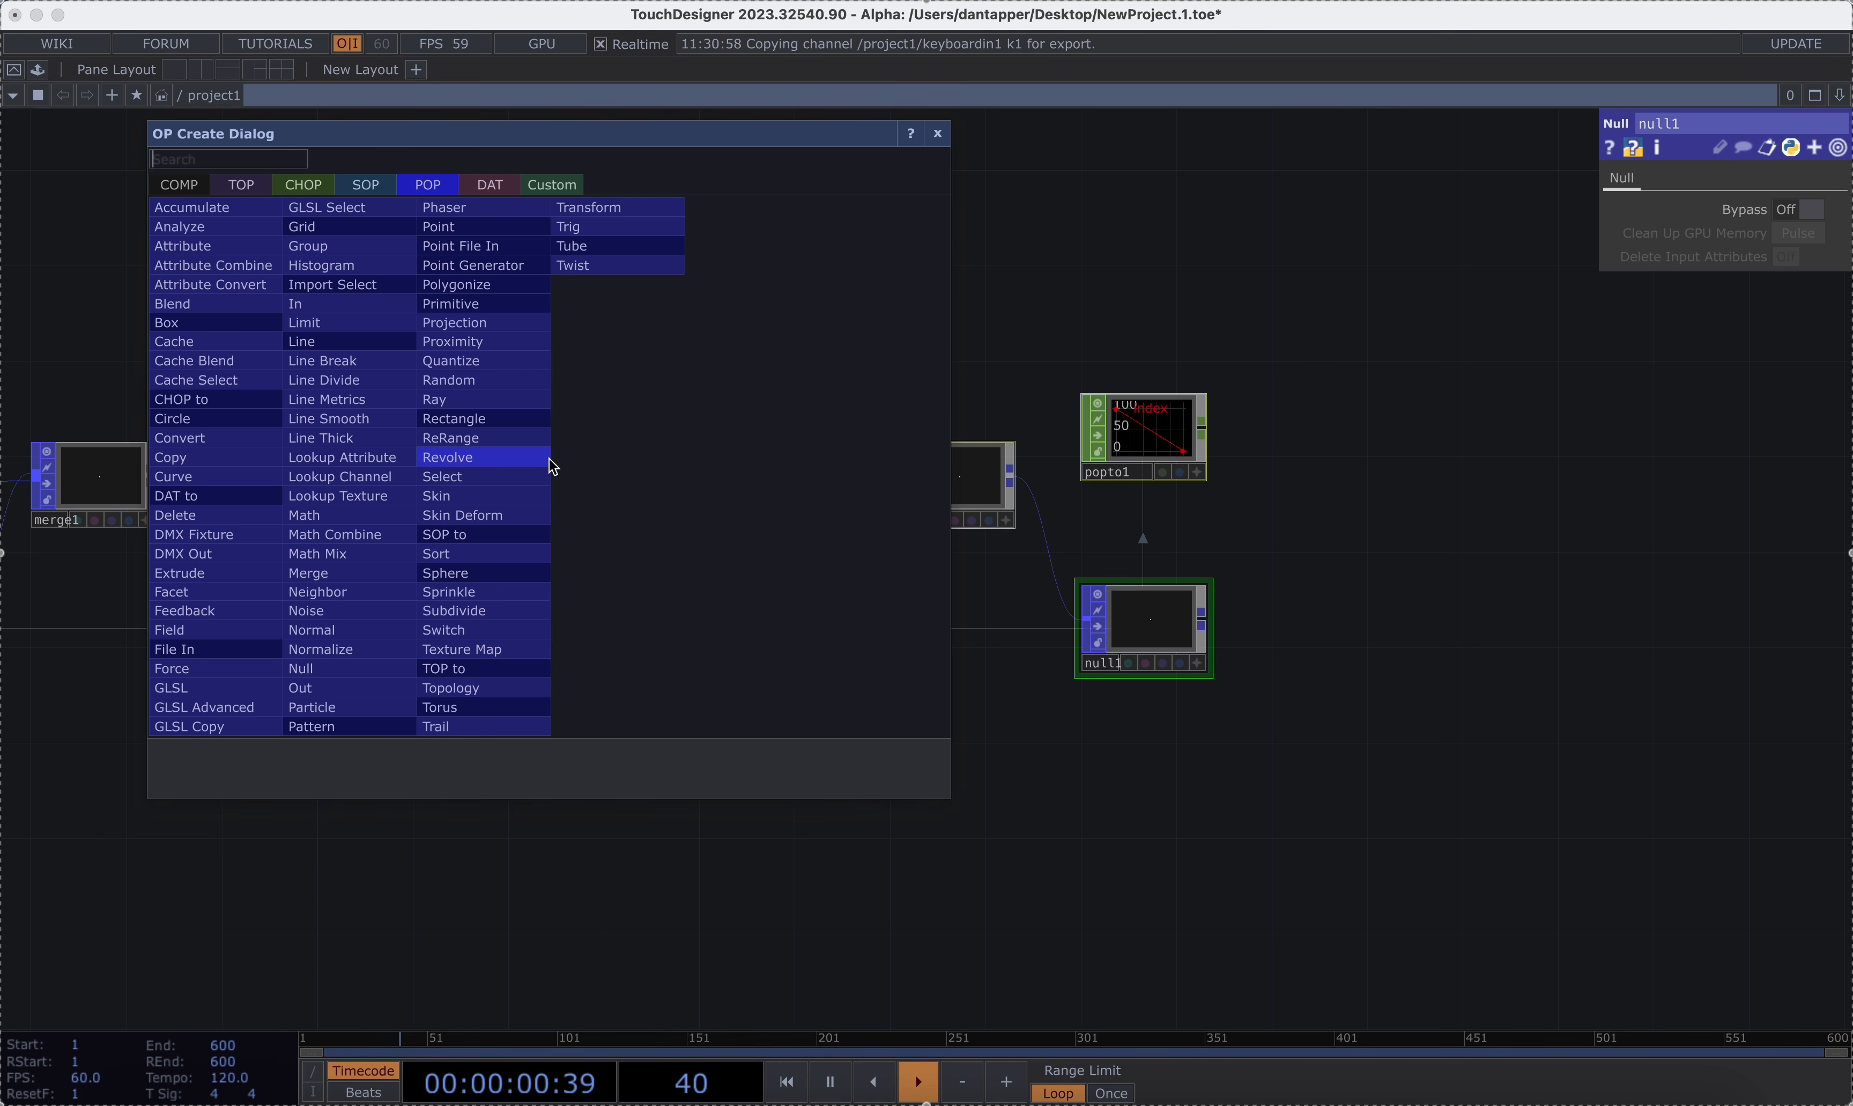
text(no)
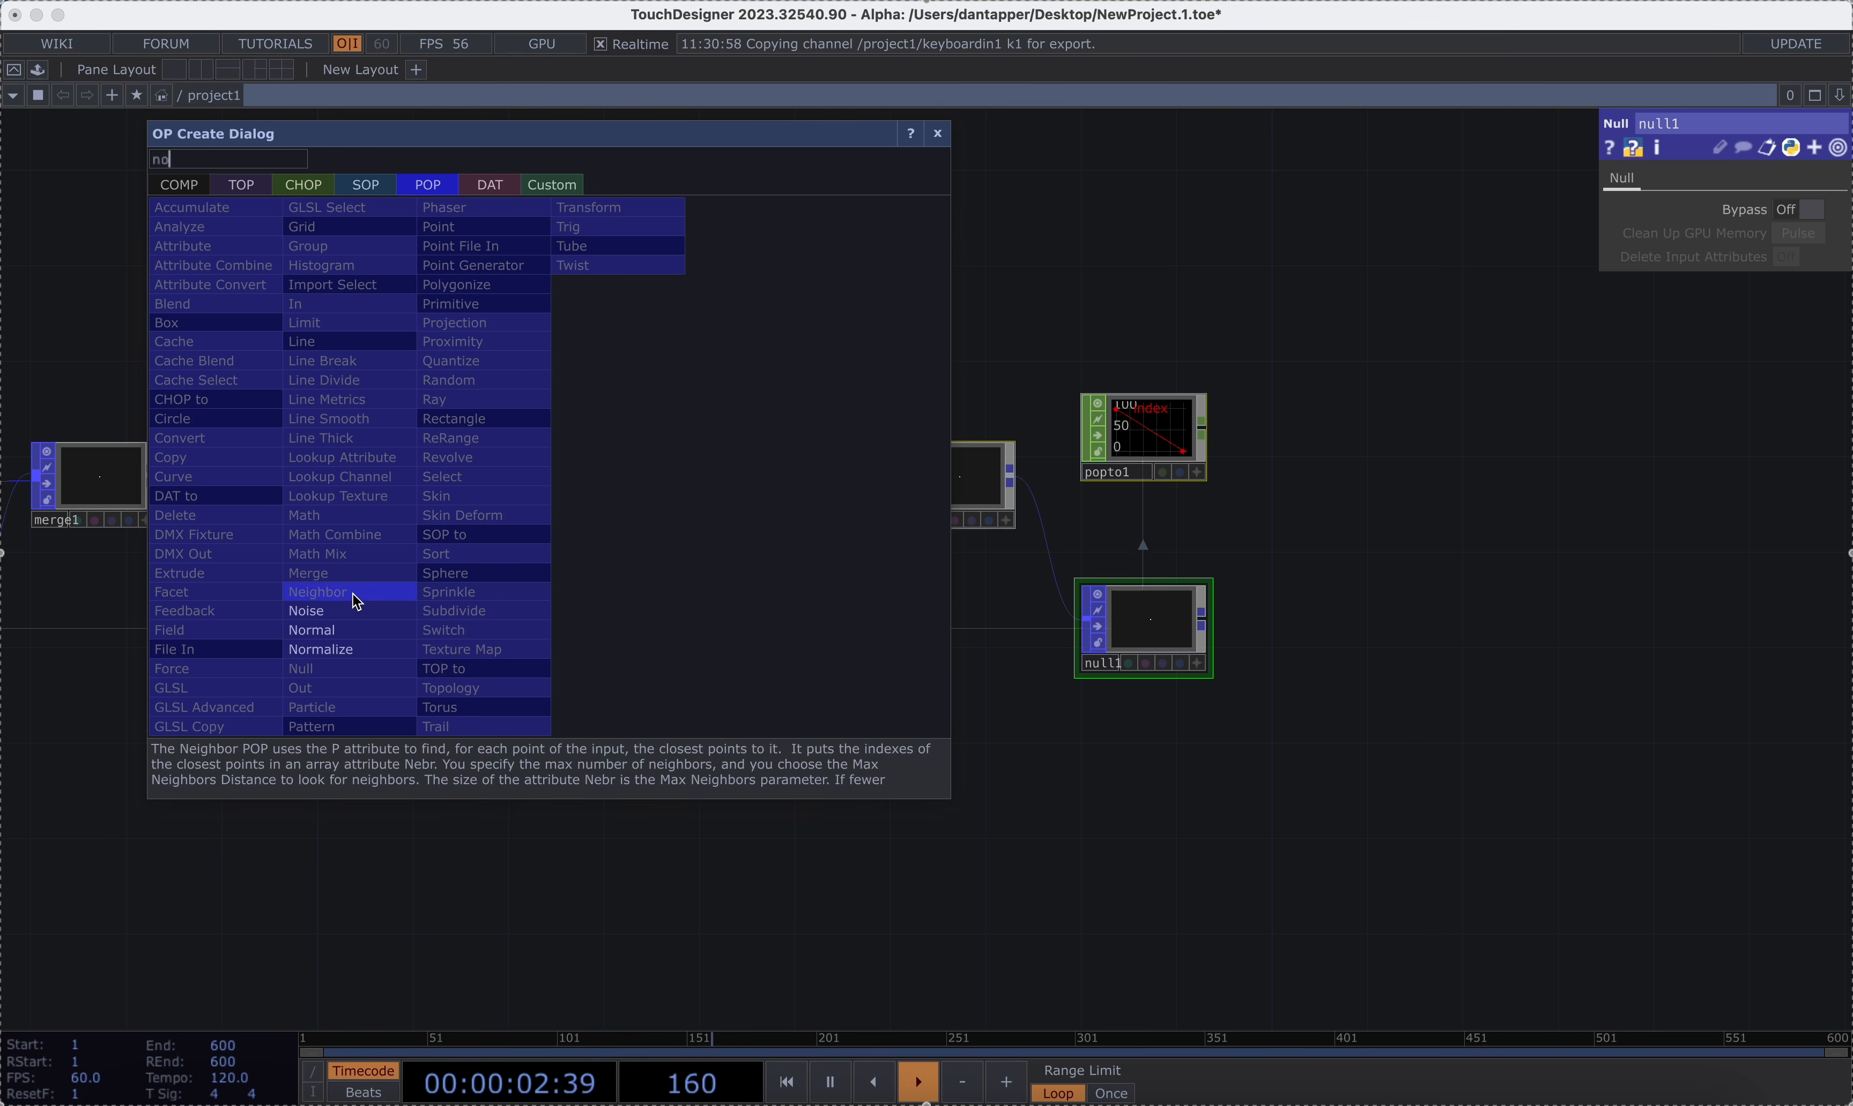
click(306, 610)
click(498, 461)
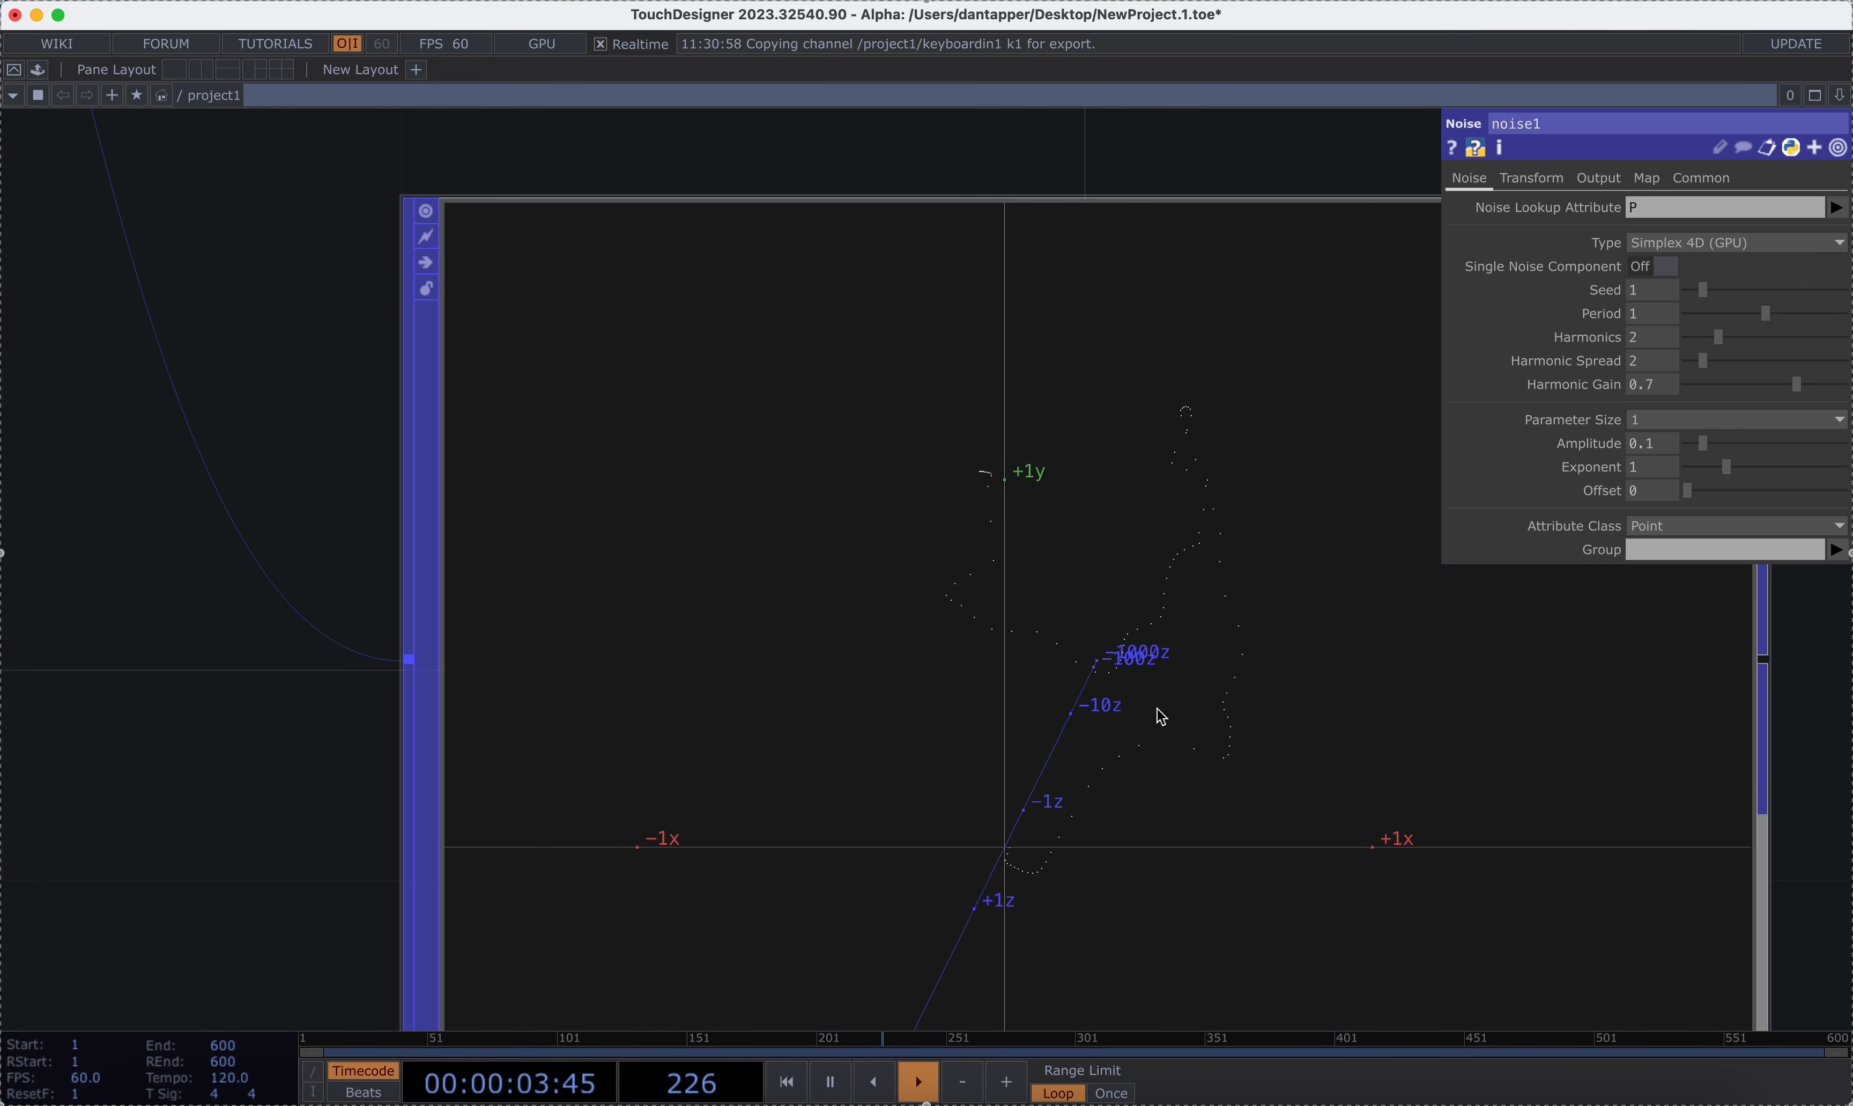
Animate noise1's Translate 4D with a time-driven expression and check the moving points in null1's viewer.
scroll(1162, 717, down, 10)
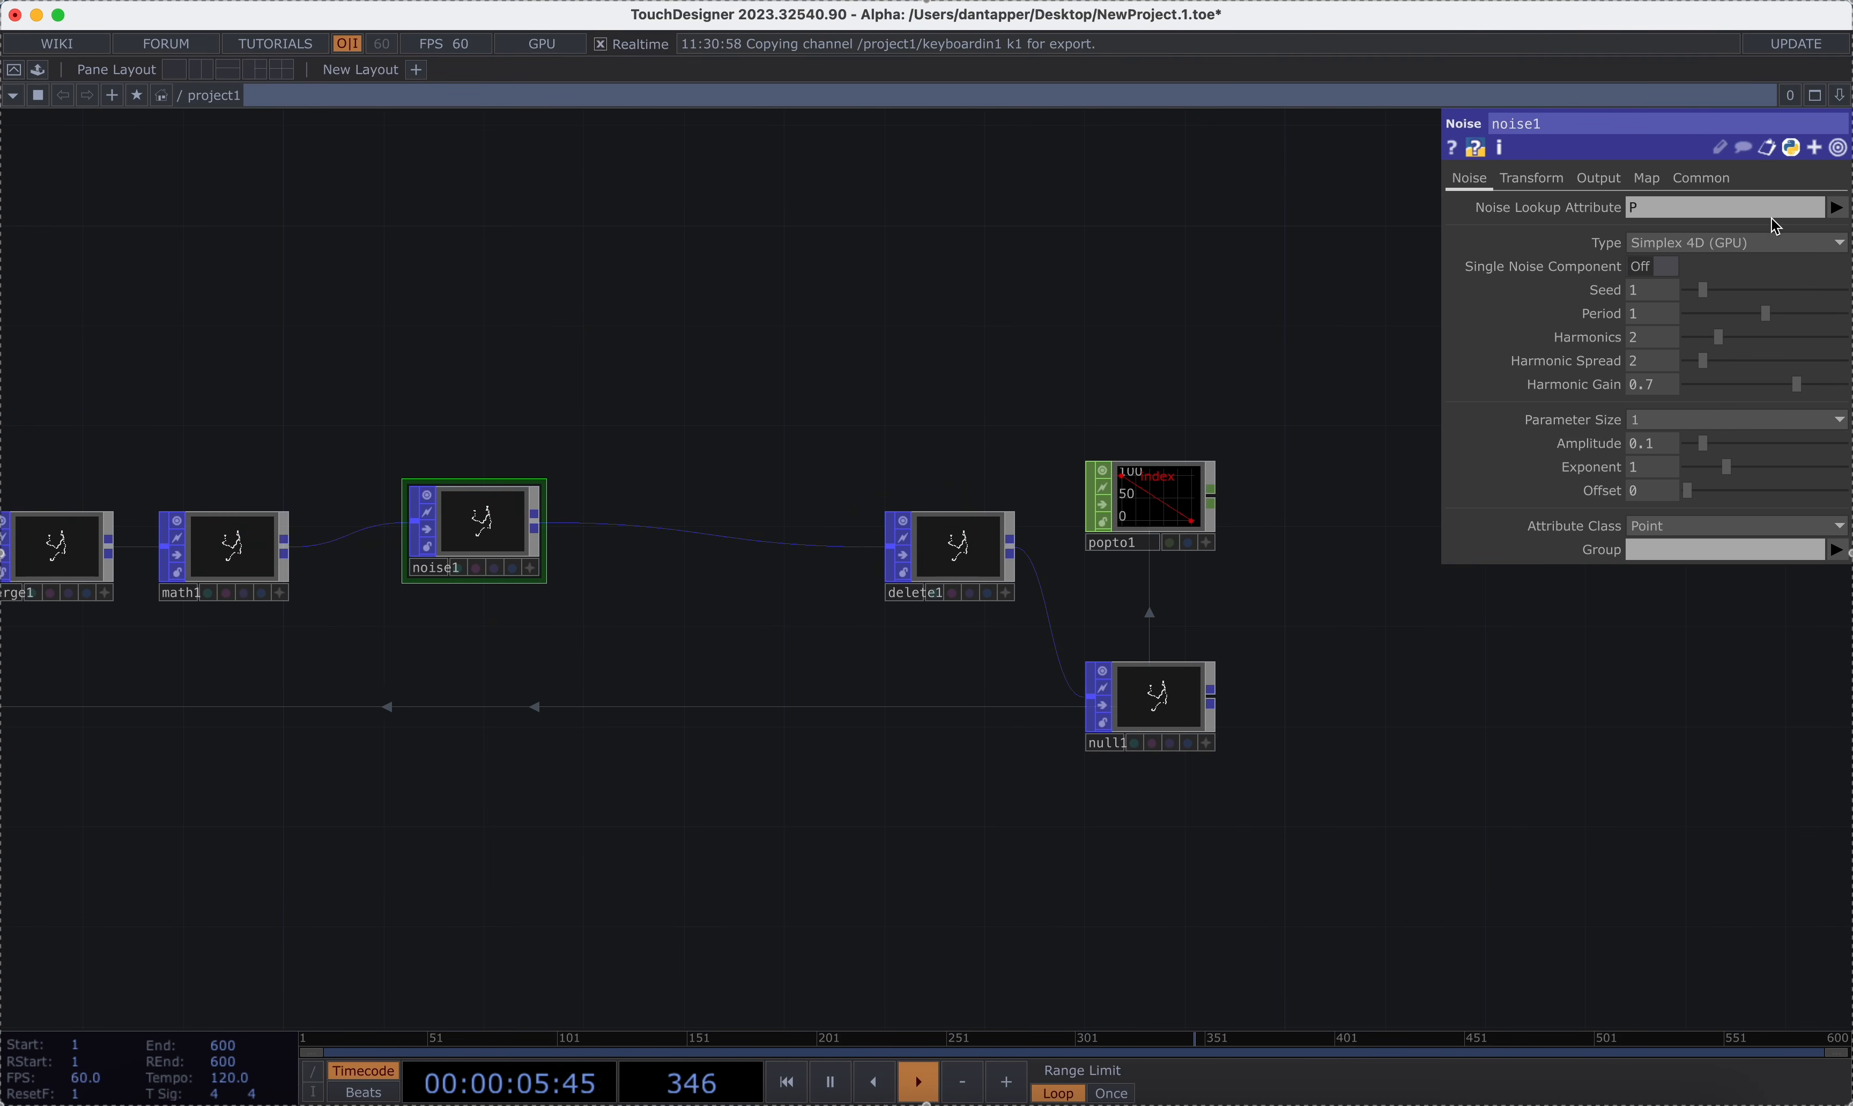
click(1512, 181)
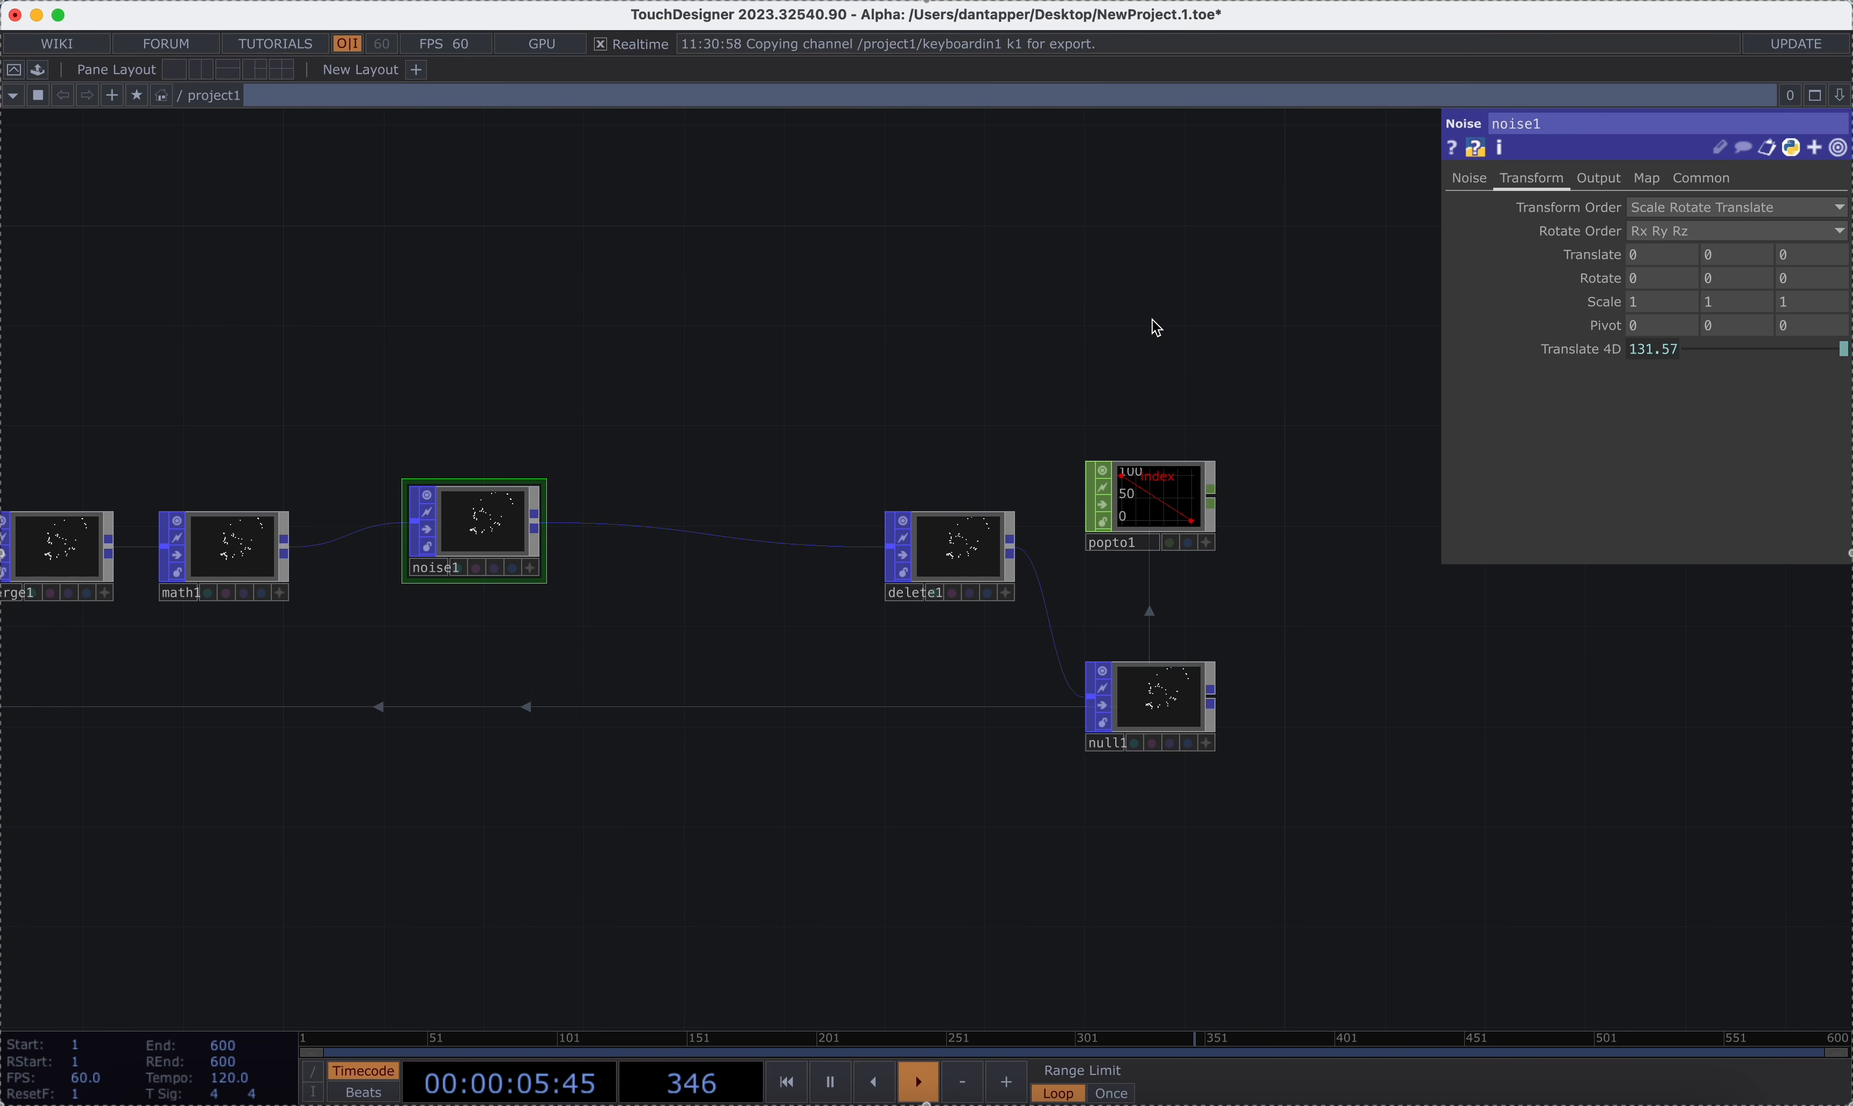
scroll(1204, 715, up, 10)
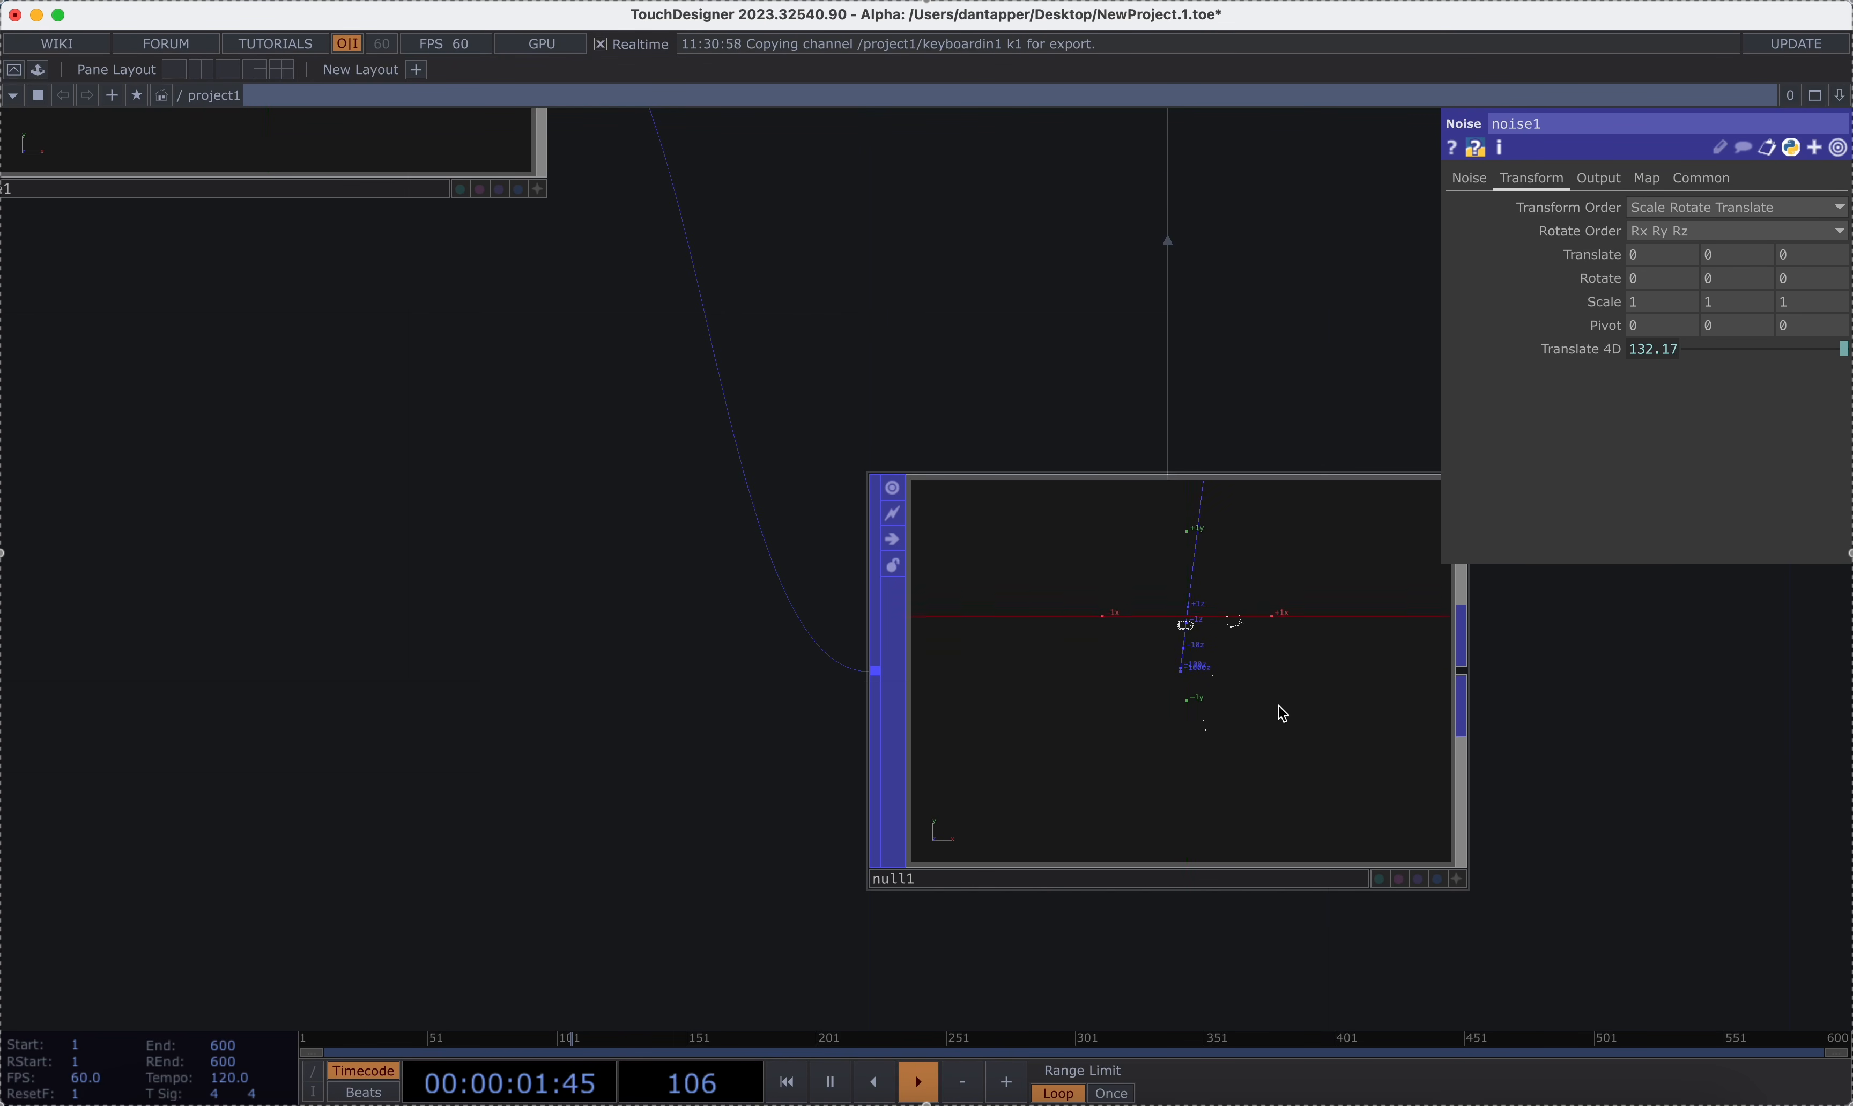
scroll(1282, 713, down, 5)
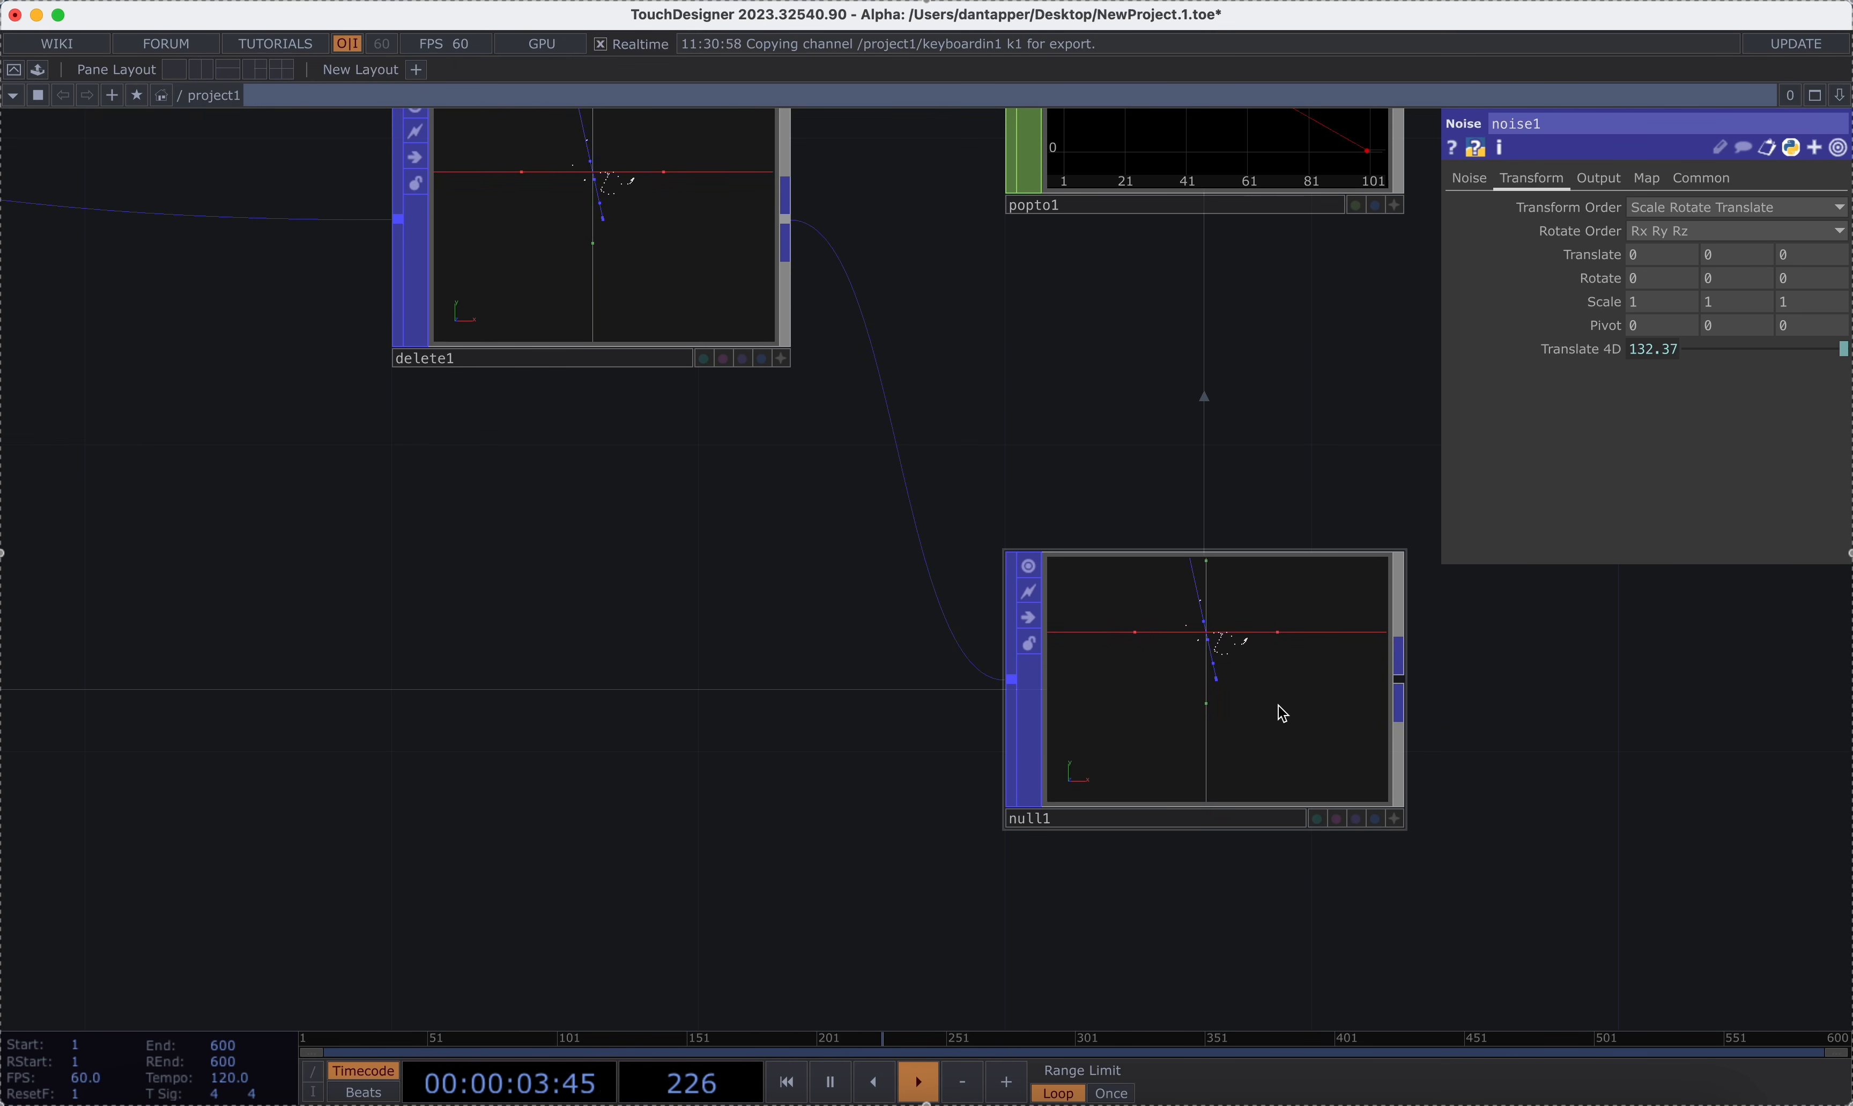
Move keyboardin1 and feedback1 slightly higher in the network to tidy the feedback chain.
drag(1184, 753, 948, 720)
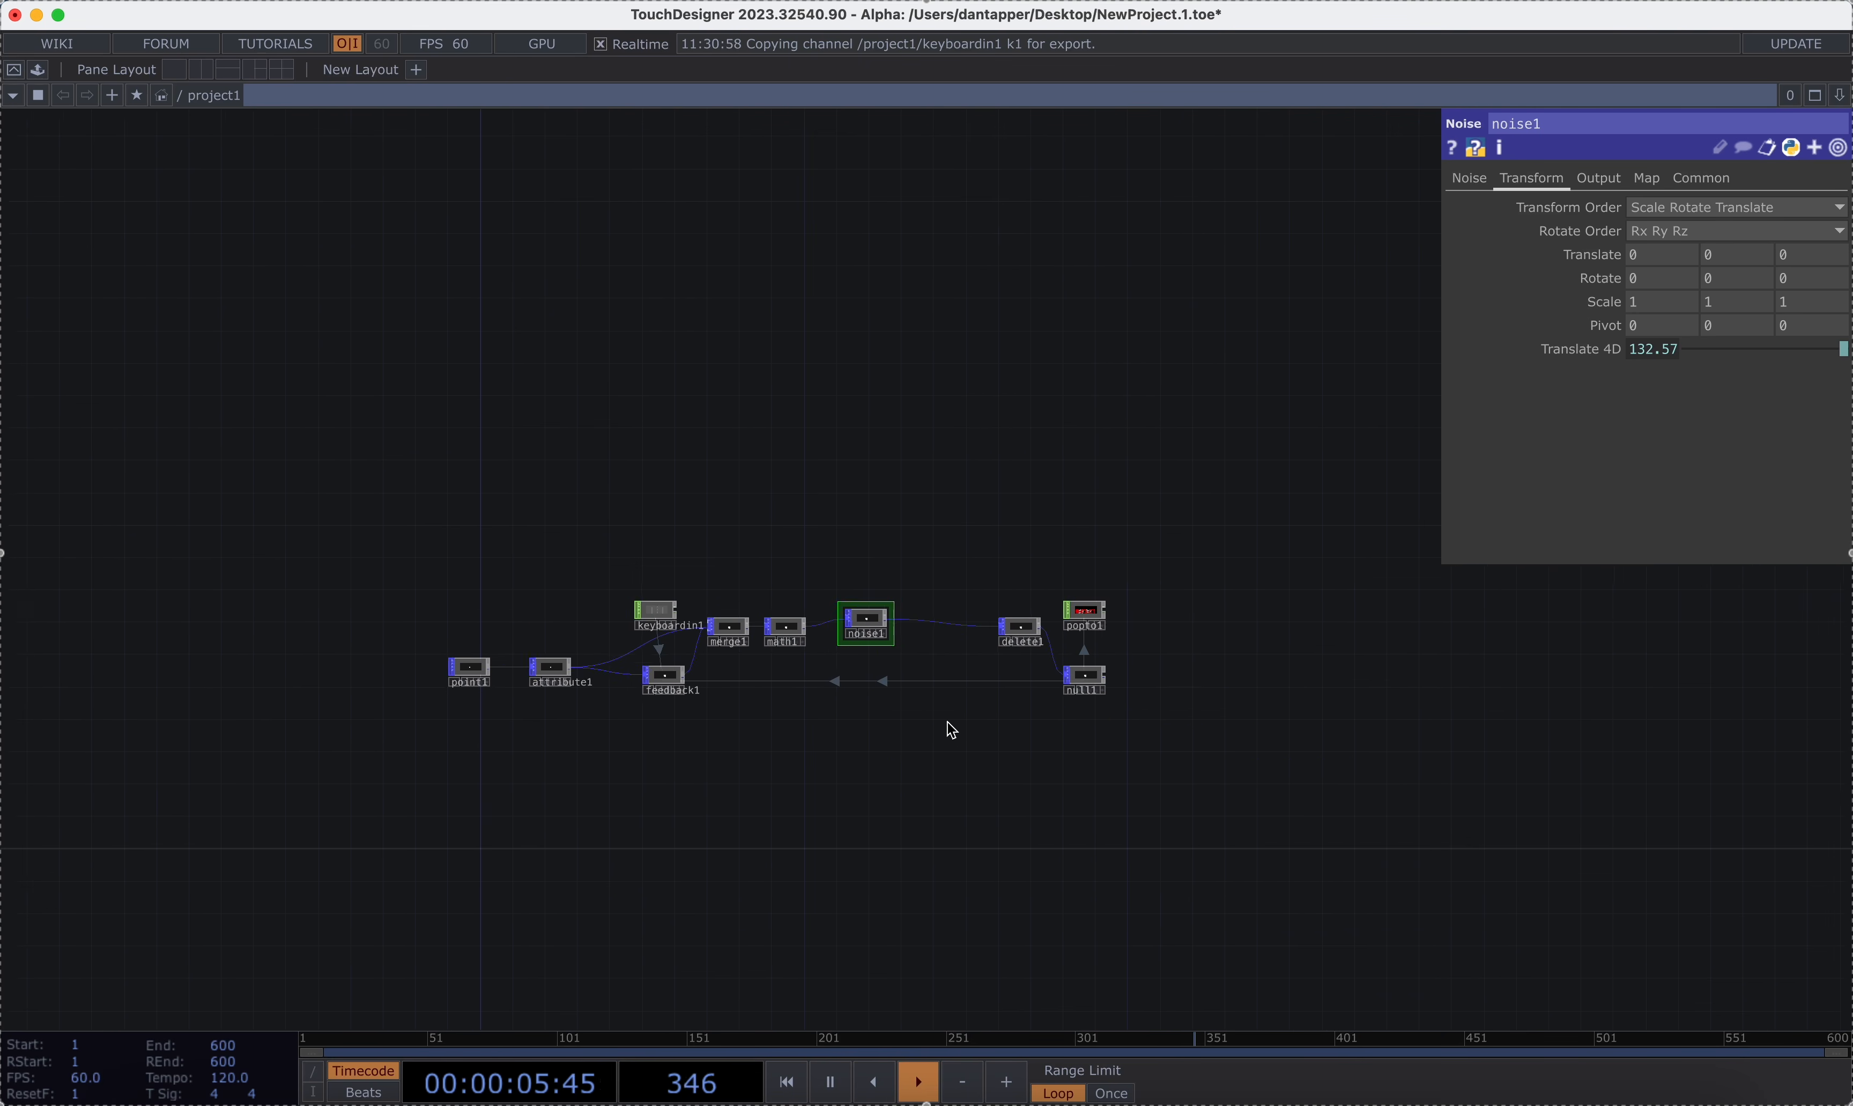
drag(606, 601, 606, 553)
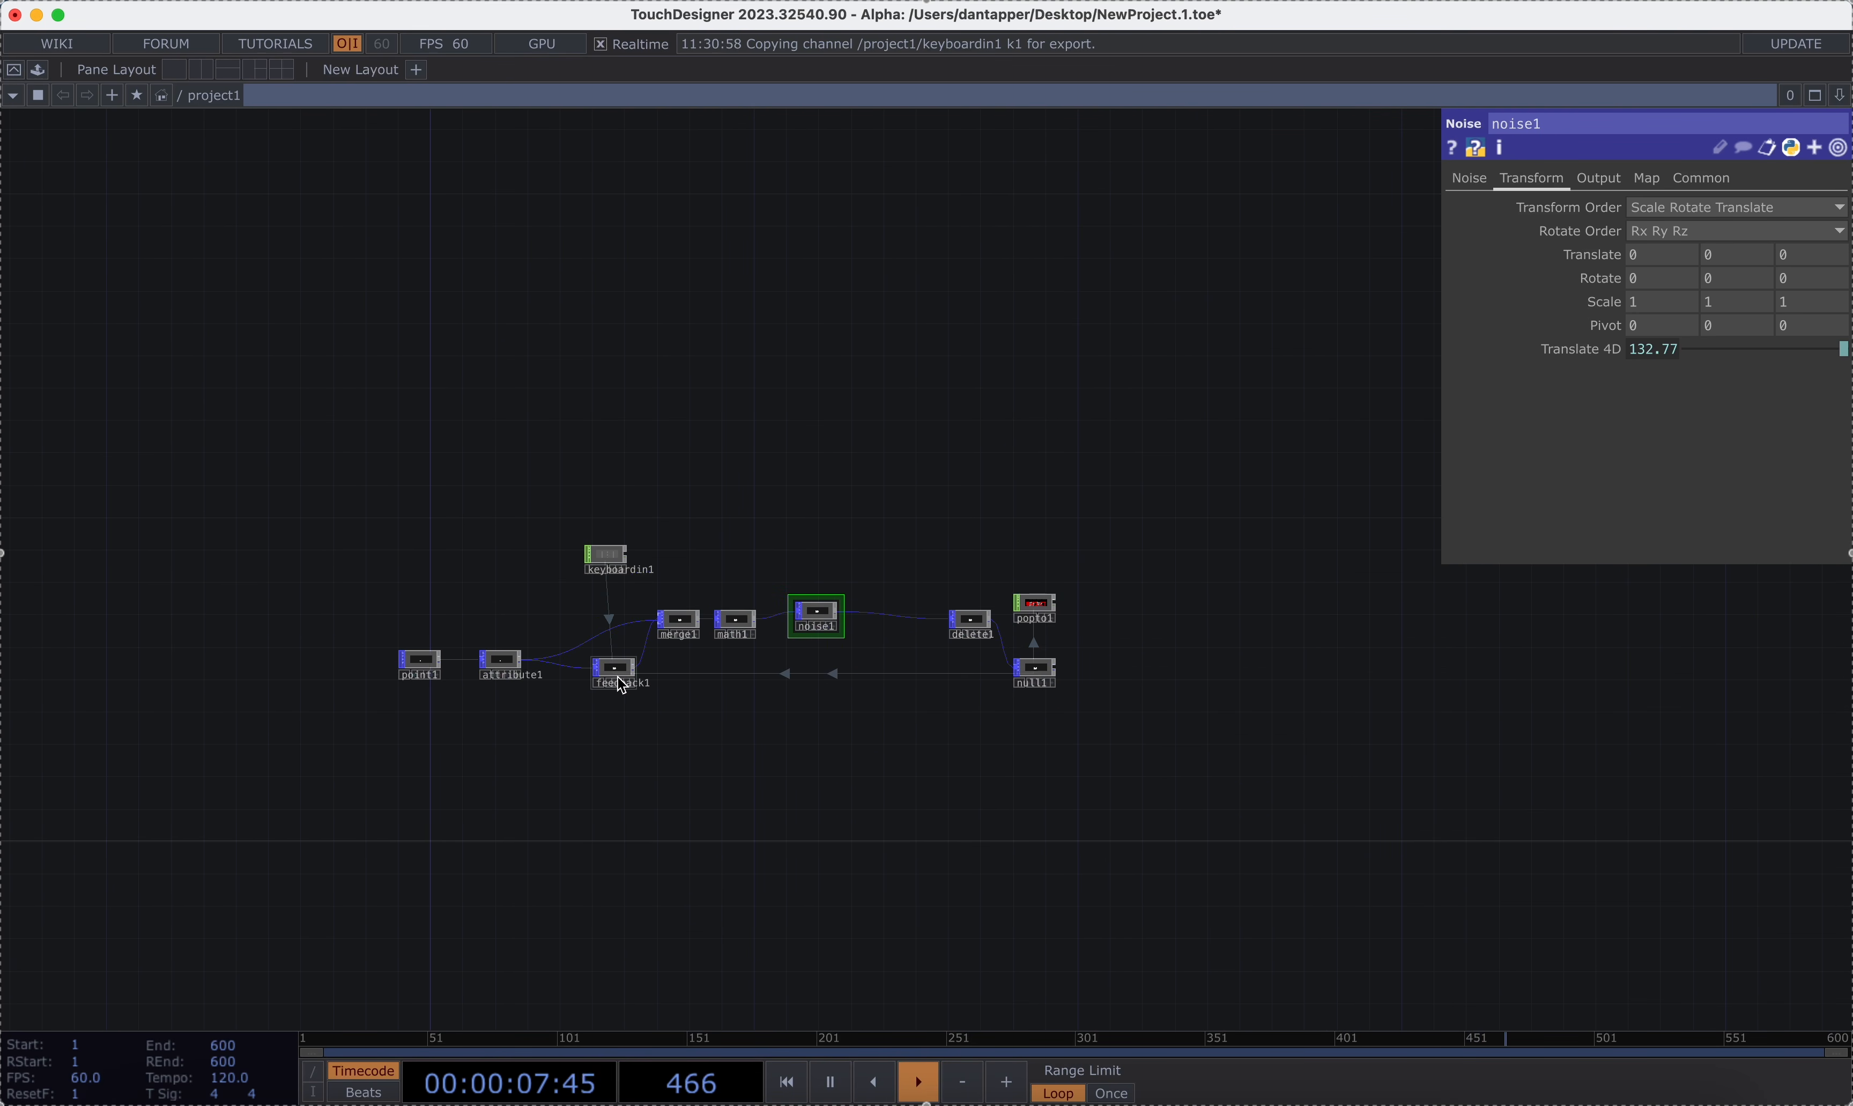
drag(621, 685, 620, 666)
click(1035, 672)
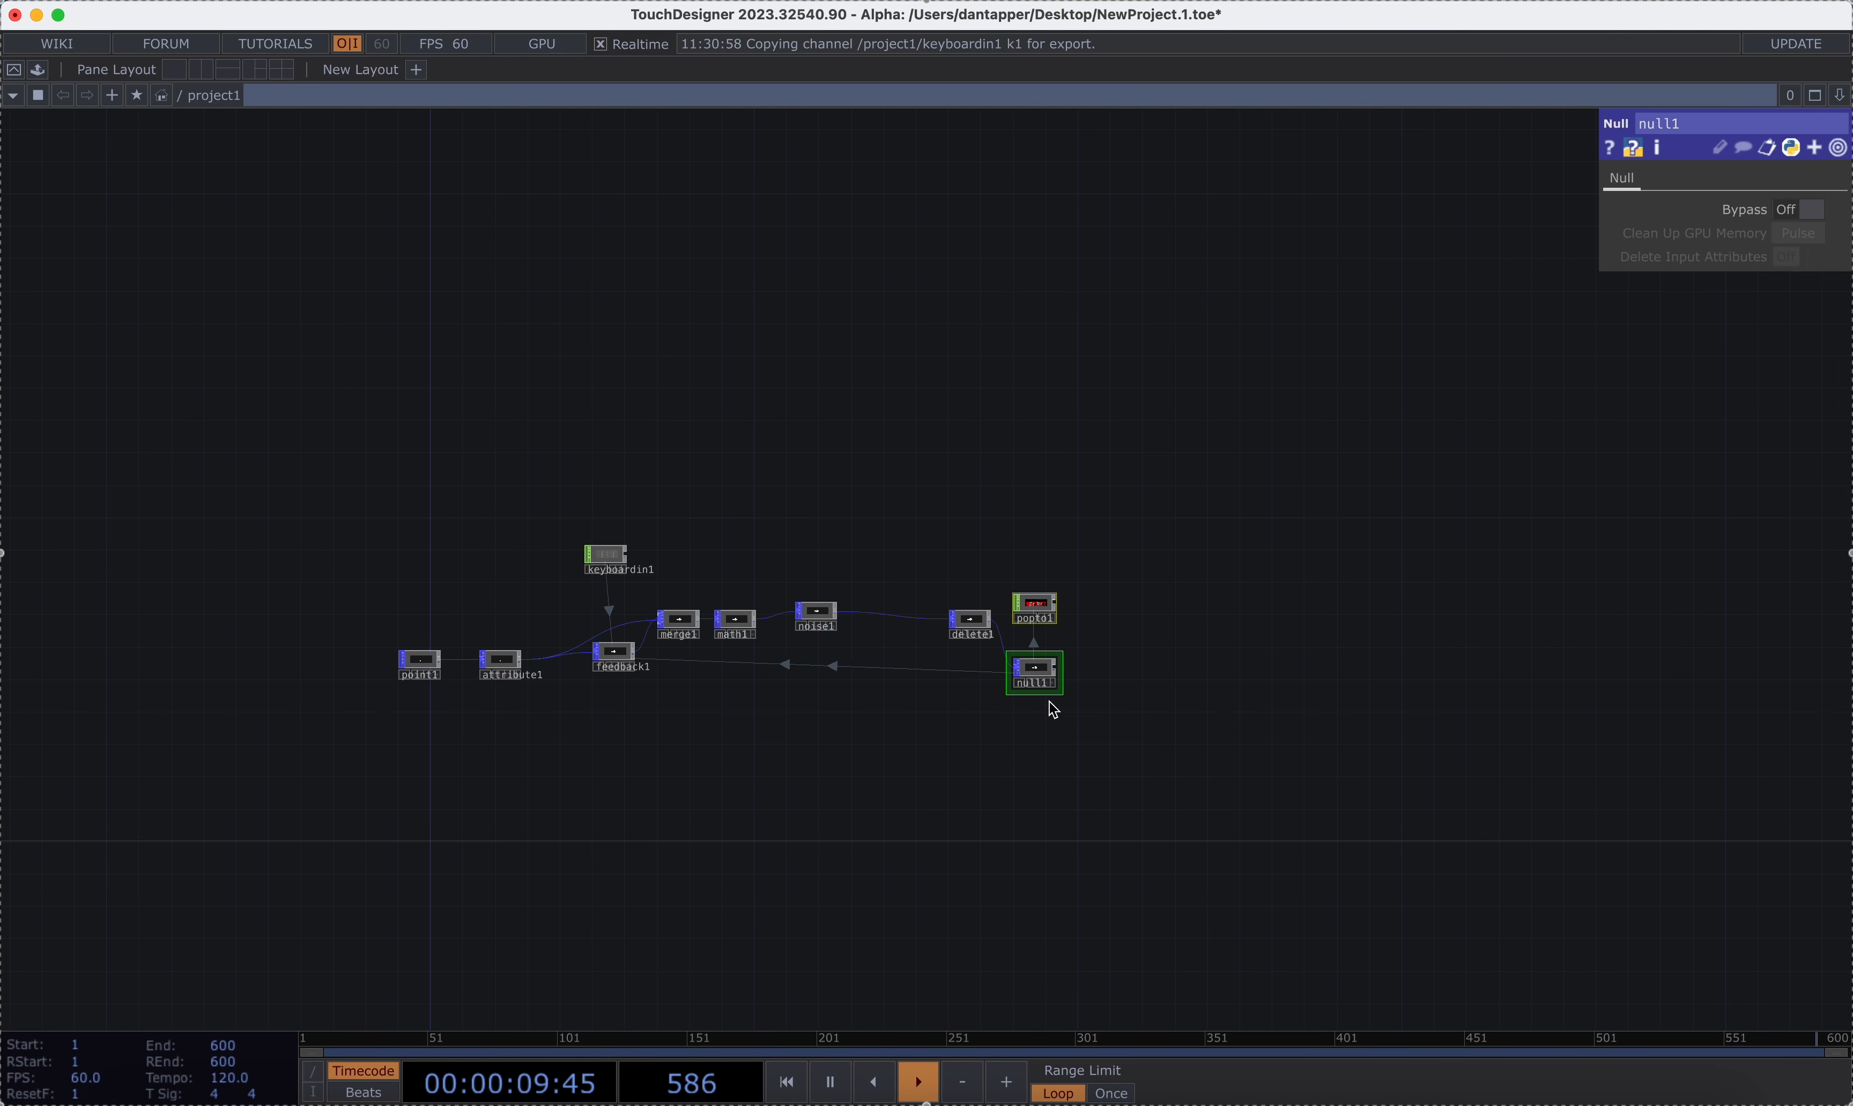
drag(1039, 681, 1054, 676)
Create a Geometry COMP from null1's output and place it beyond null1 at the end of the chain.
scroll(1108, 672, up, 4)
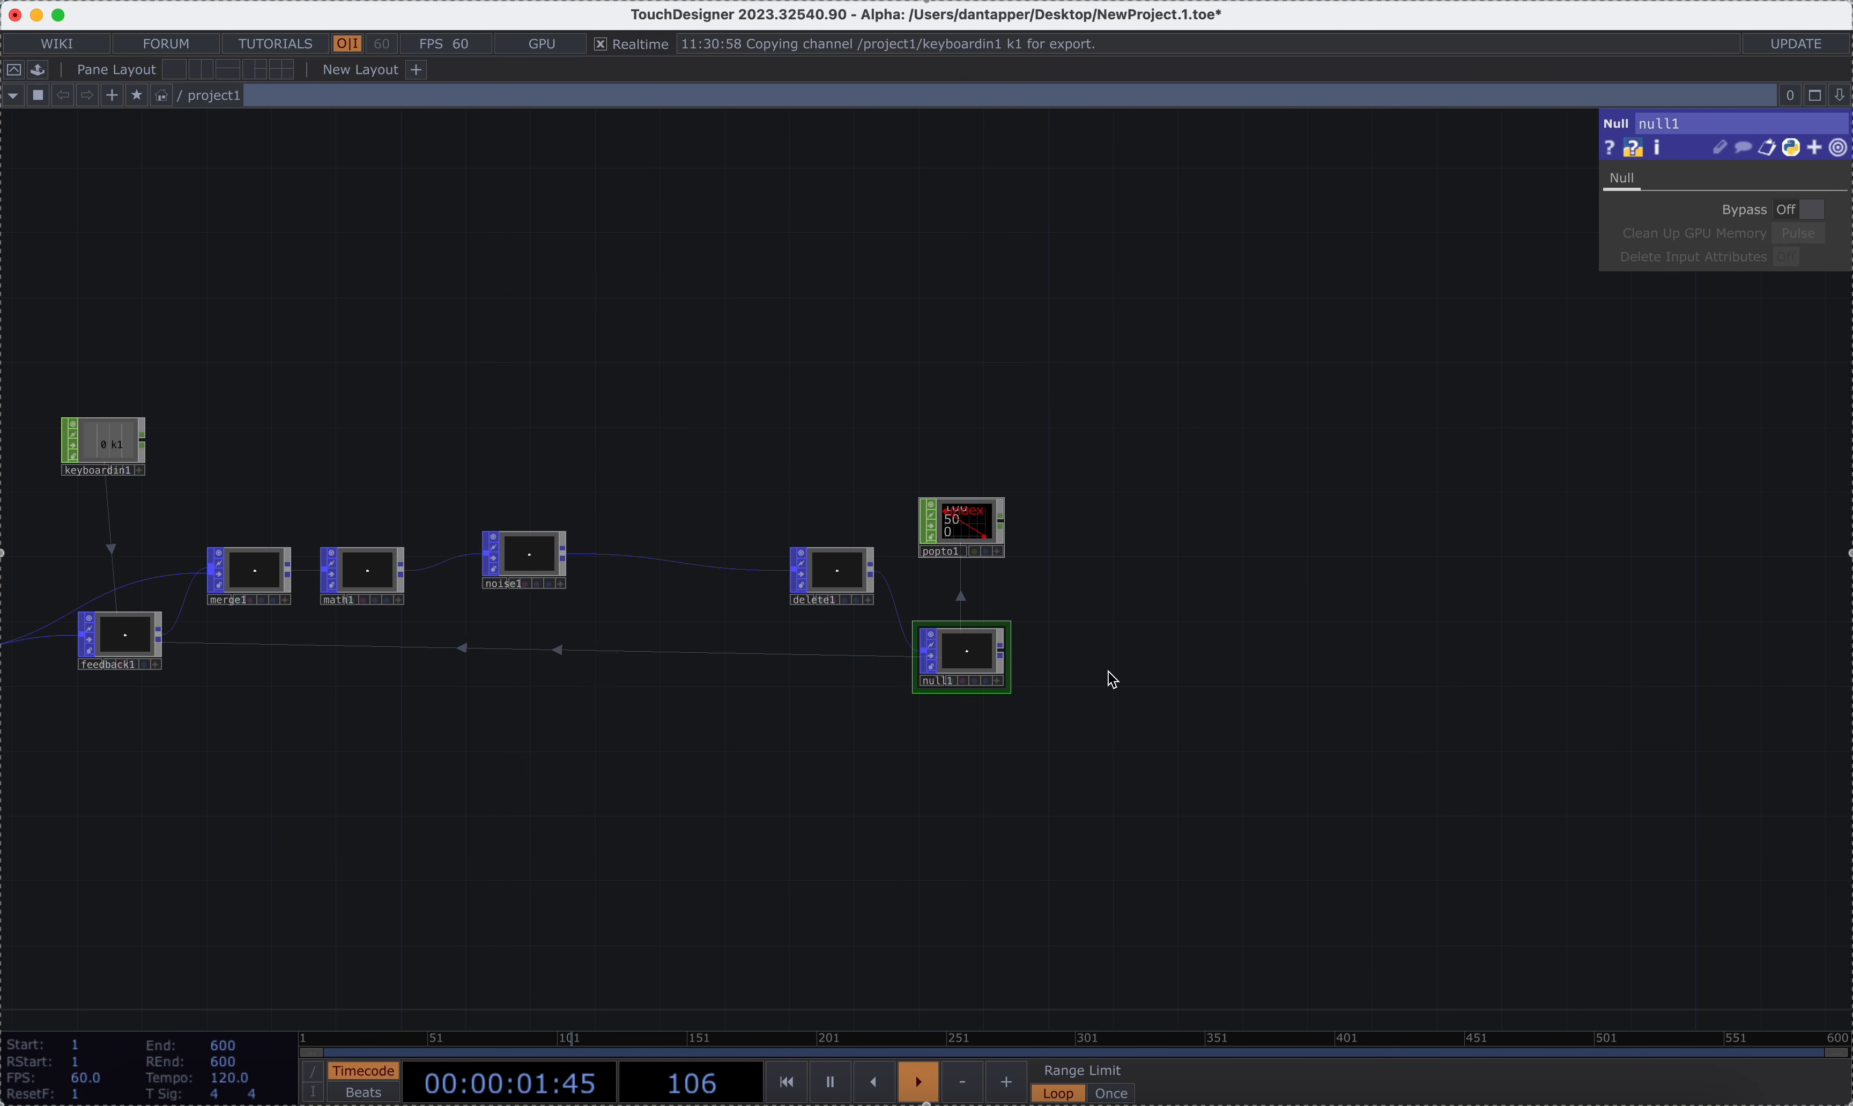
scroll(1050, 676, up, 6)
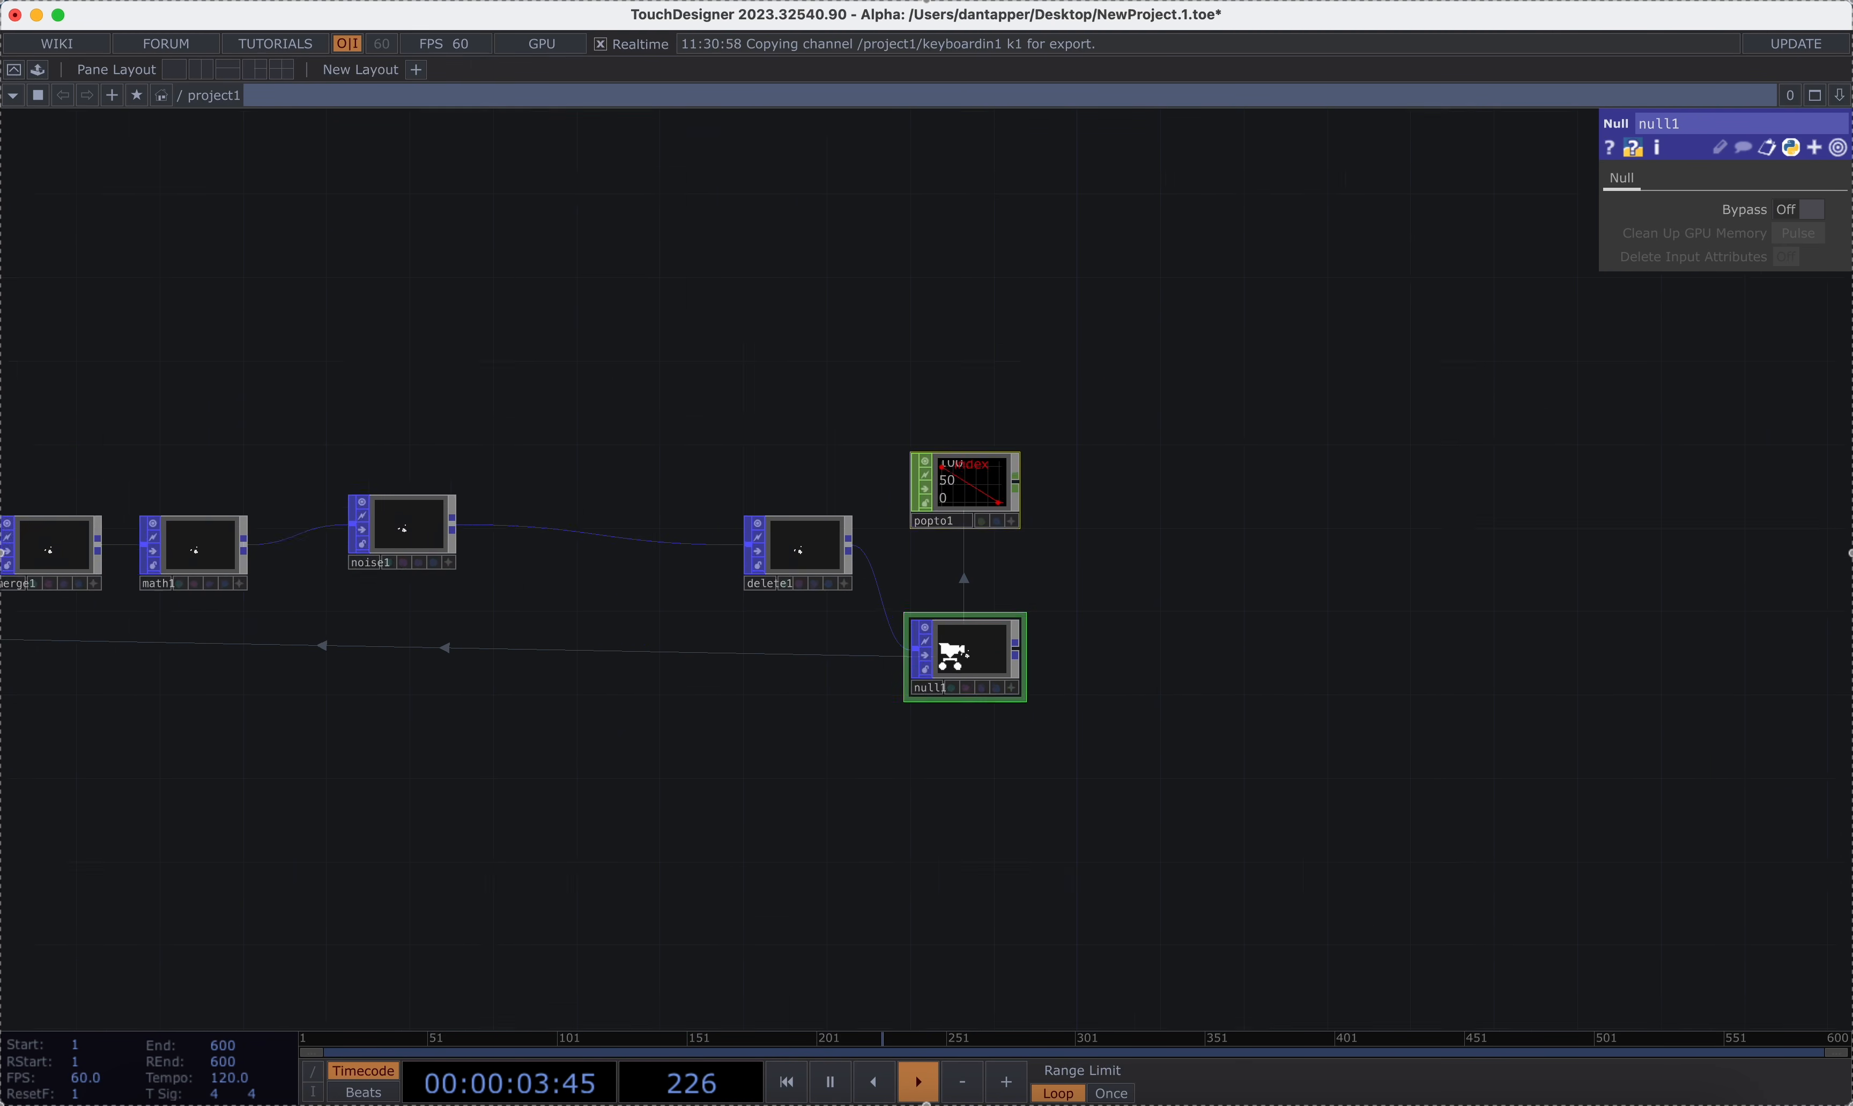
scroll(1196, 694, down, 7)
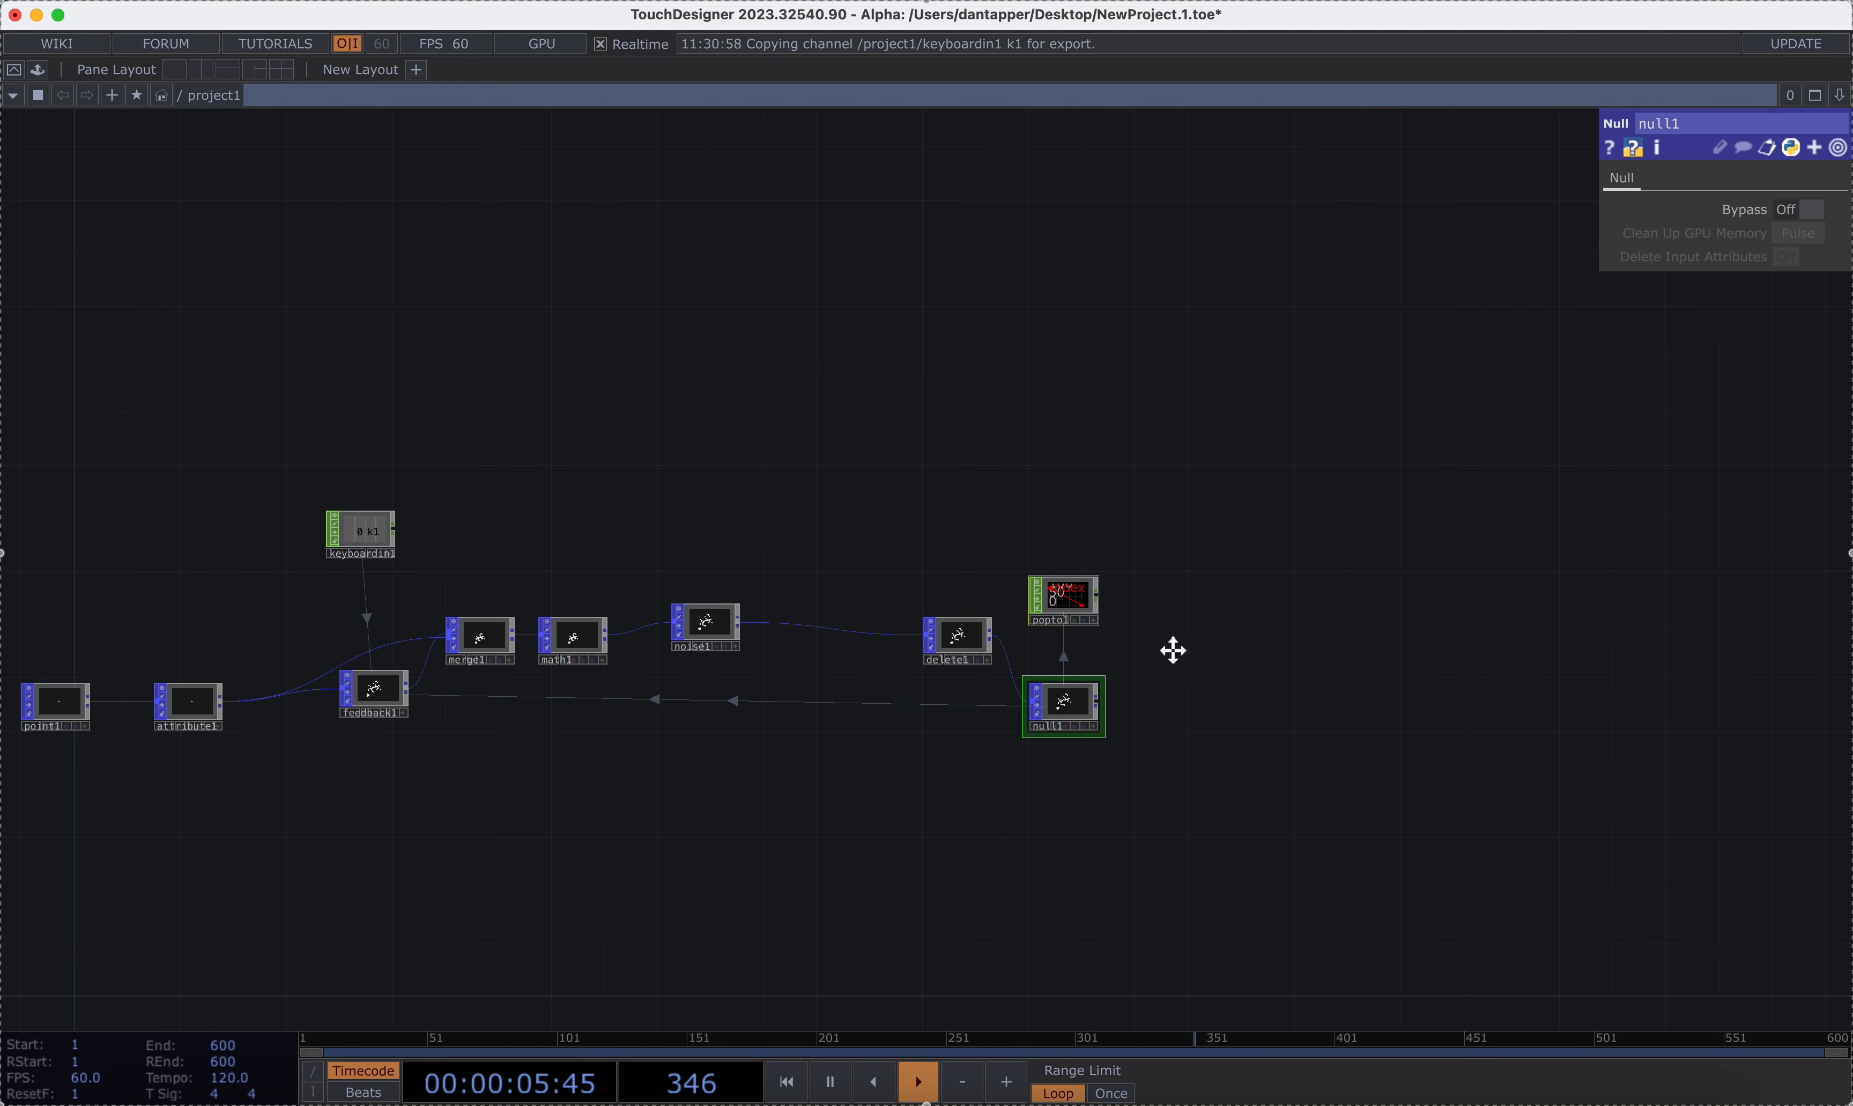
drag(1173, 650, 1016, 497)
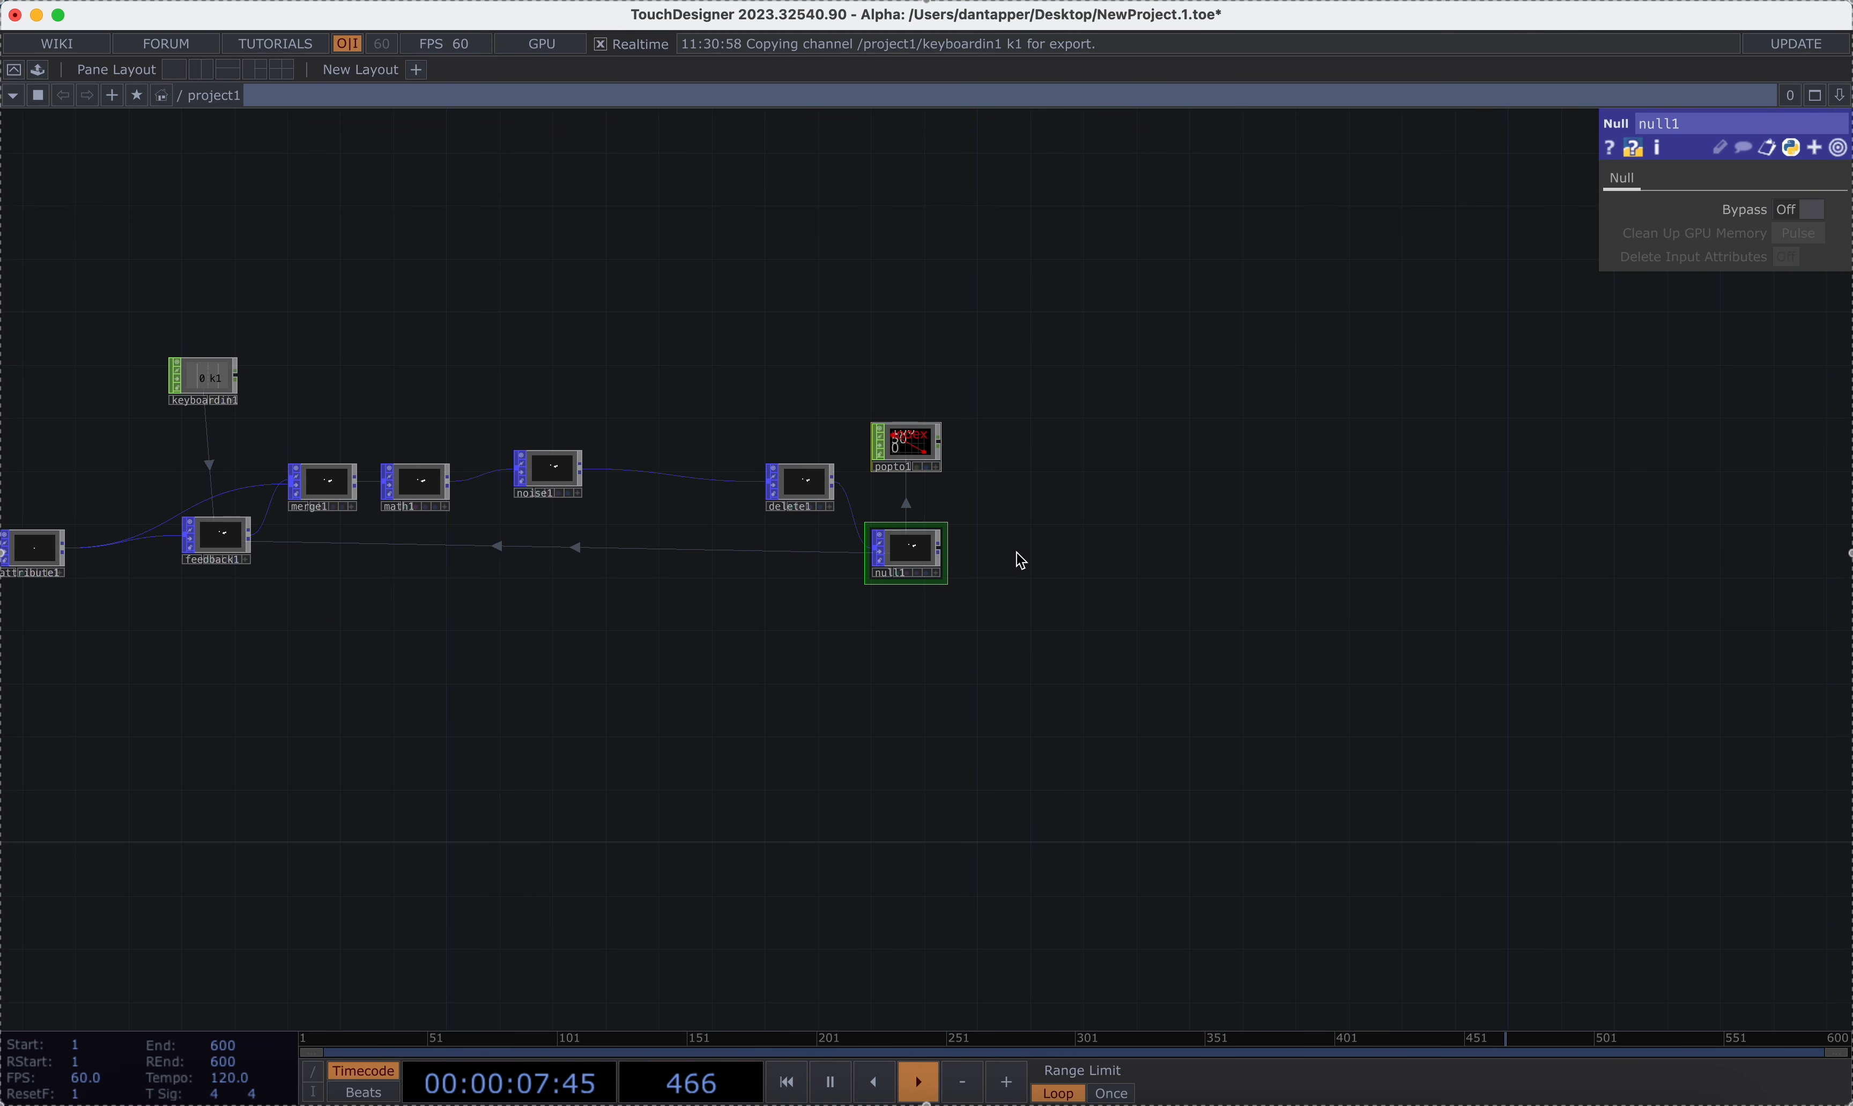
click(939, 546)
click(1148, 509)
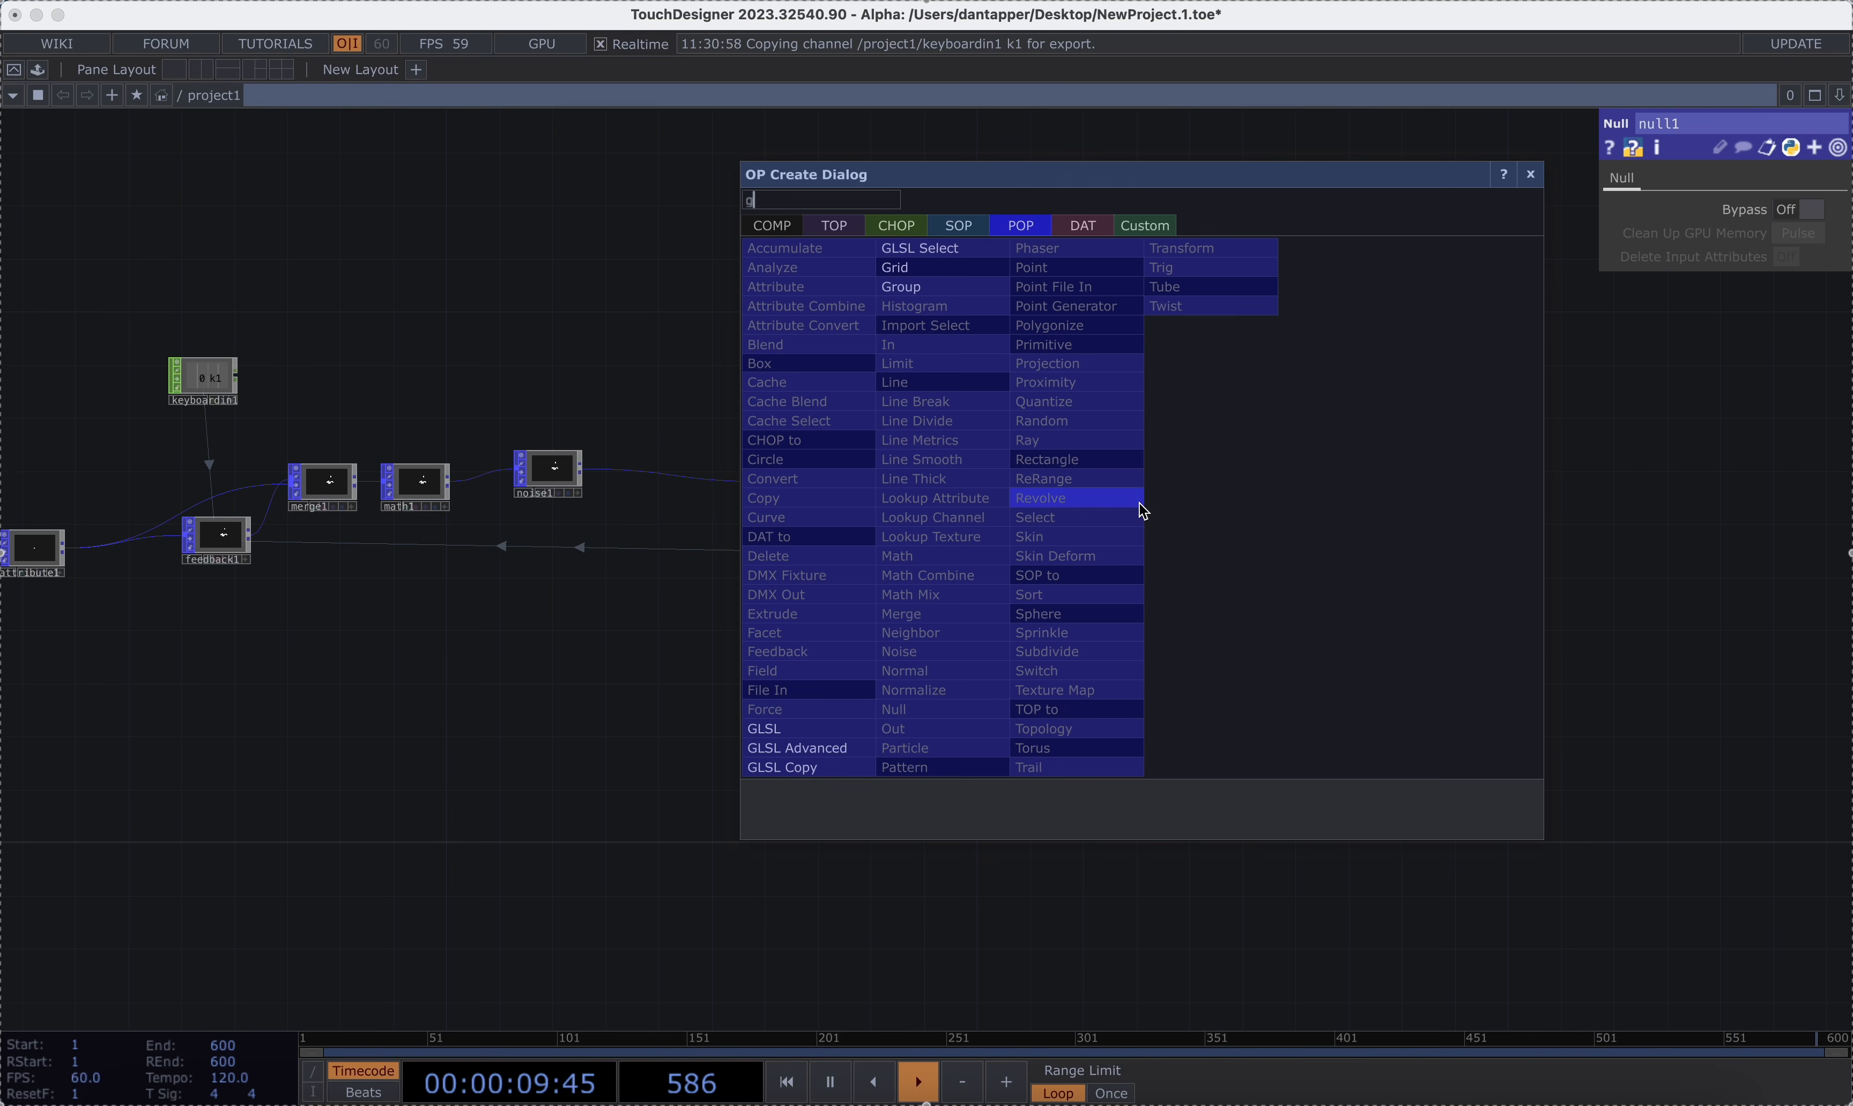
text(ge)
click(804, 413)
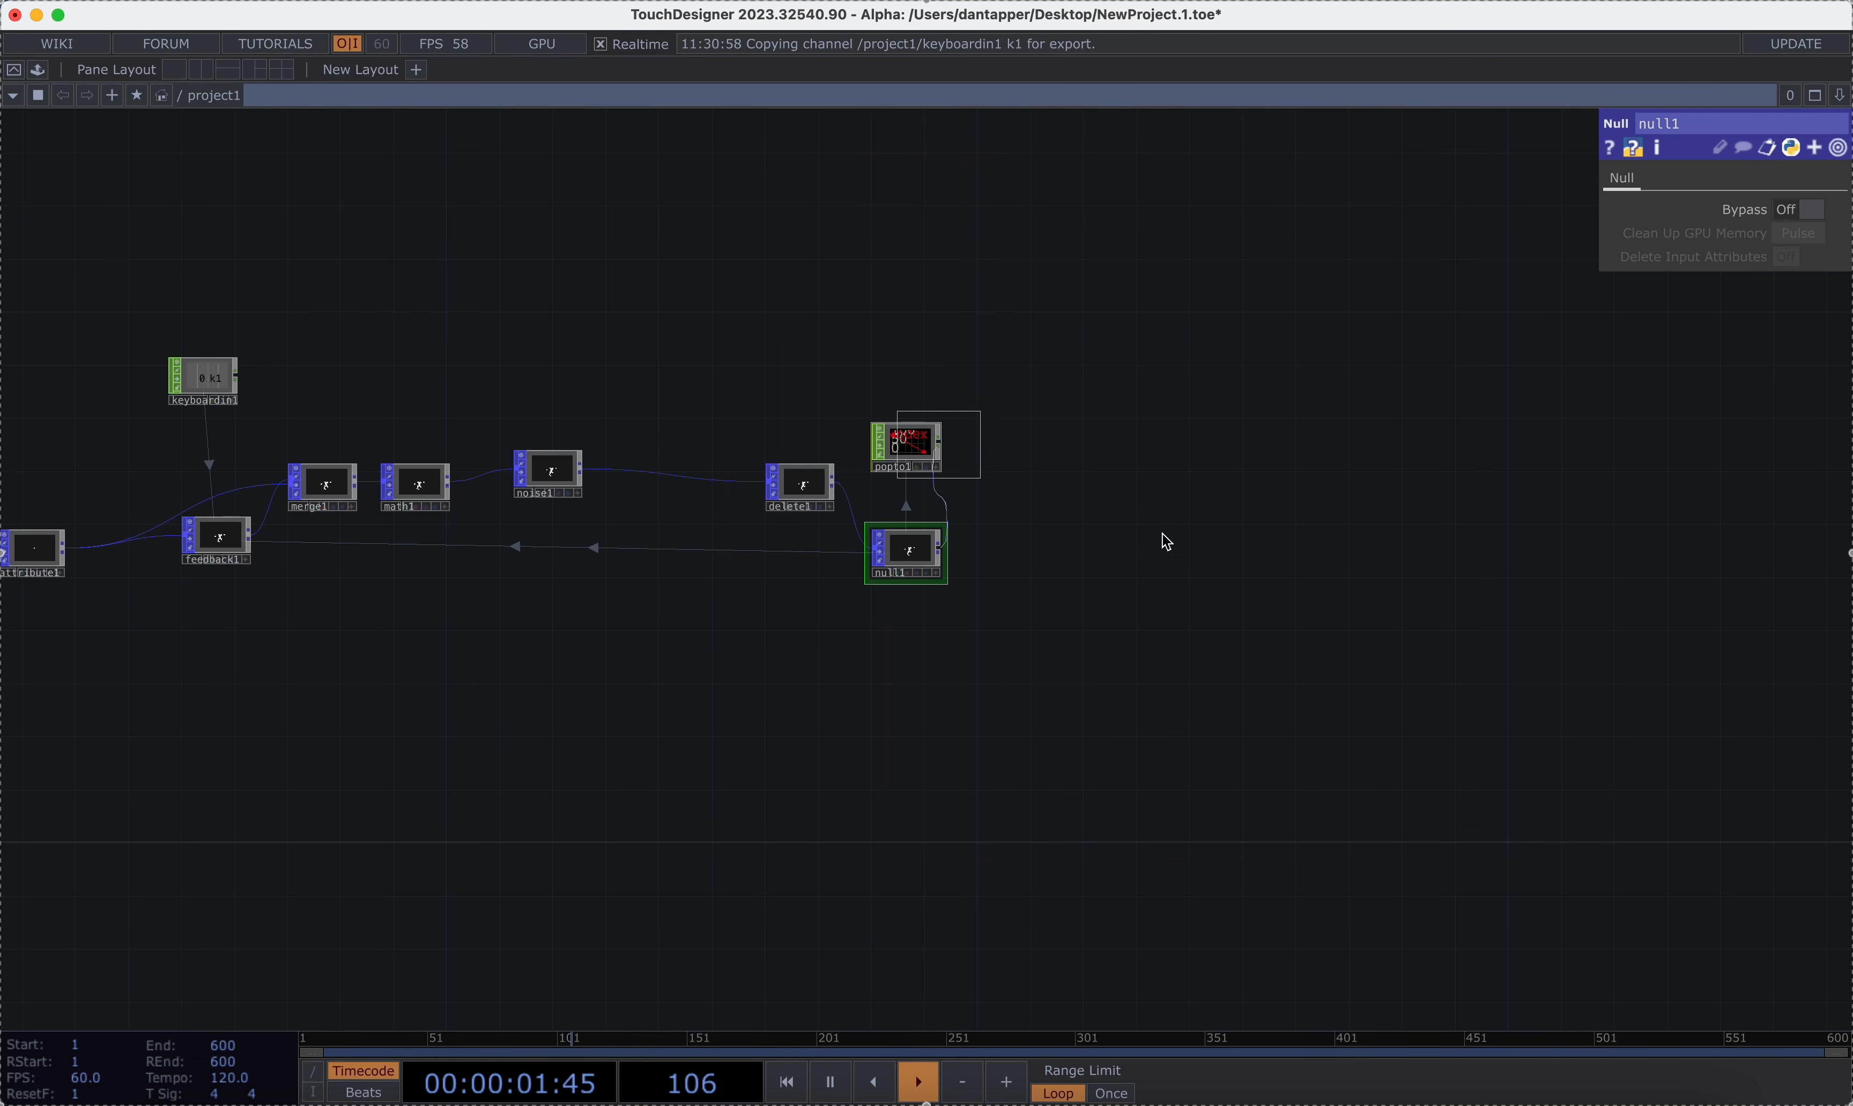
click(1199, 549)
scroll(902, 443, right, 10)
Add a Render TOP beside geo1.
key(Tab)
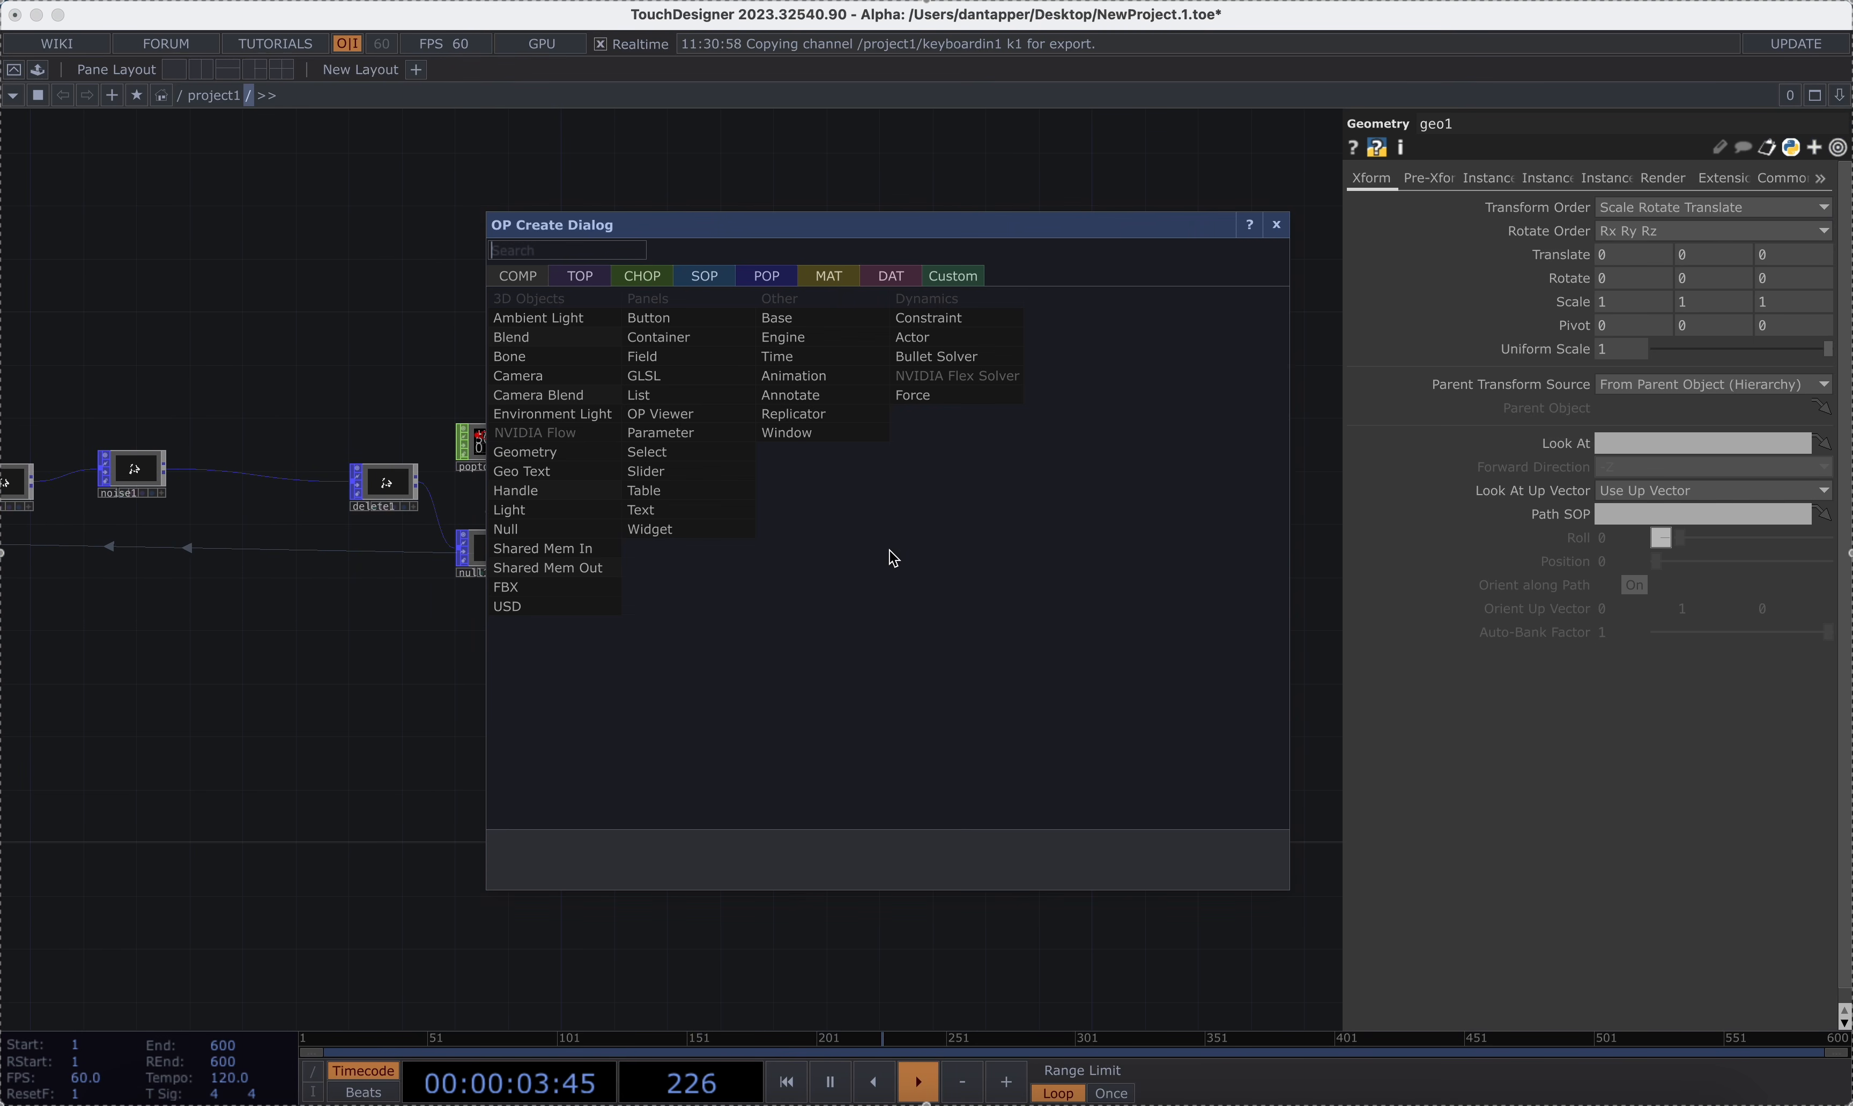
click(580, 276)
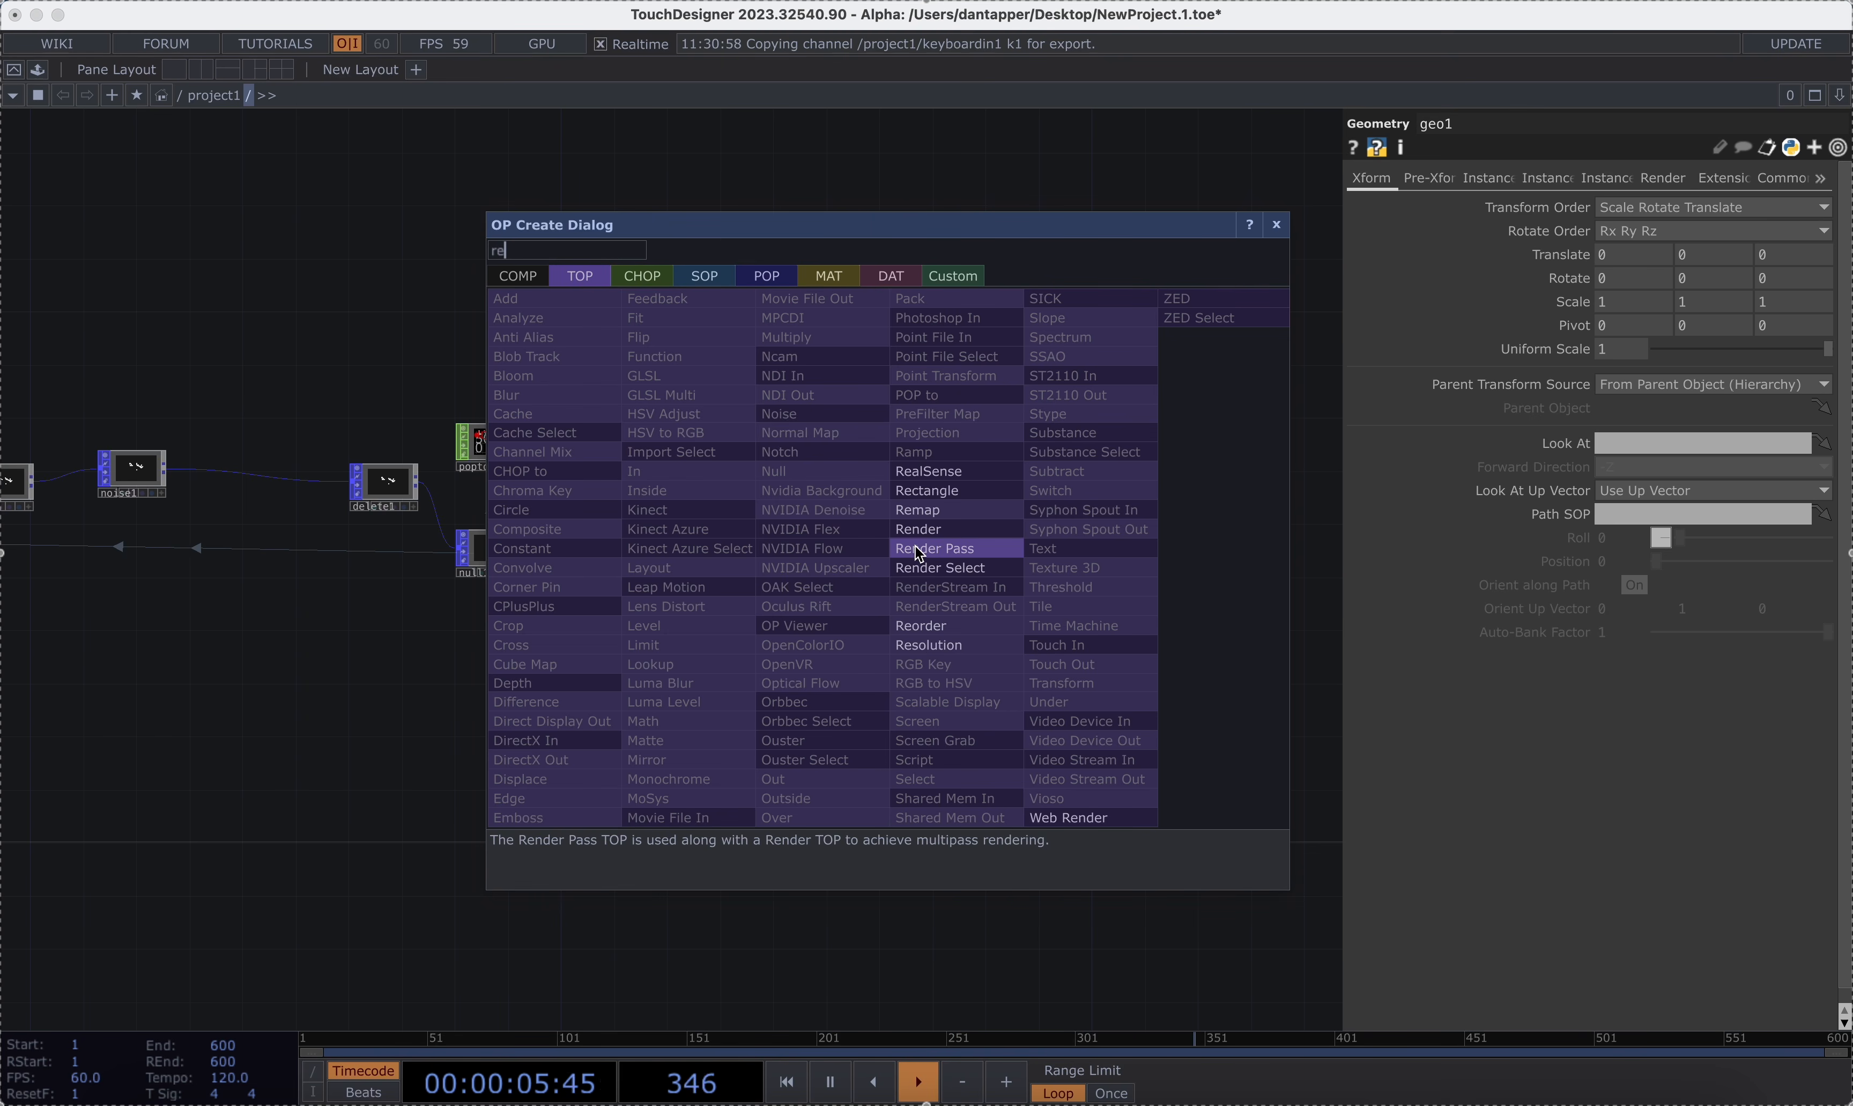
click(922, 542)
click(955, 575)
Add a Camera COMP above geo1 for render1 to use.
key(Tab)
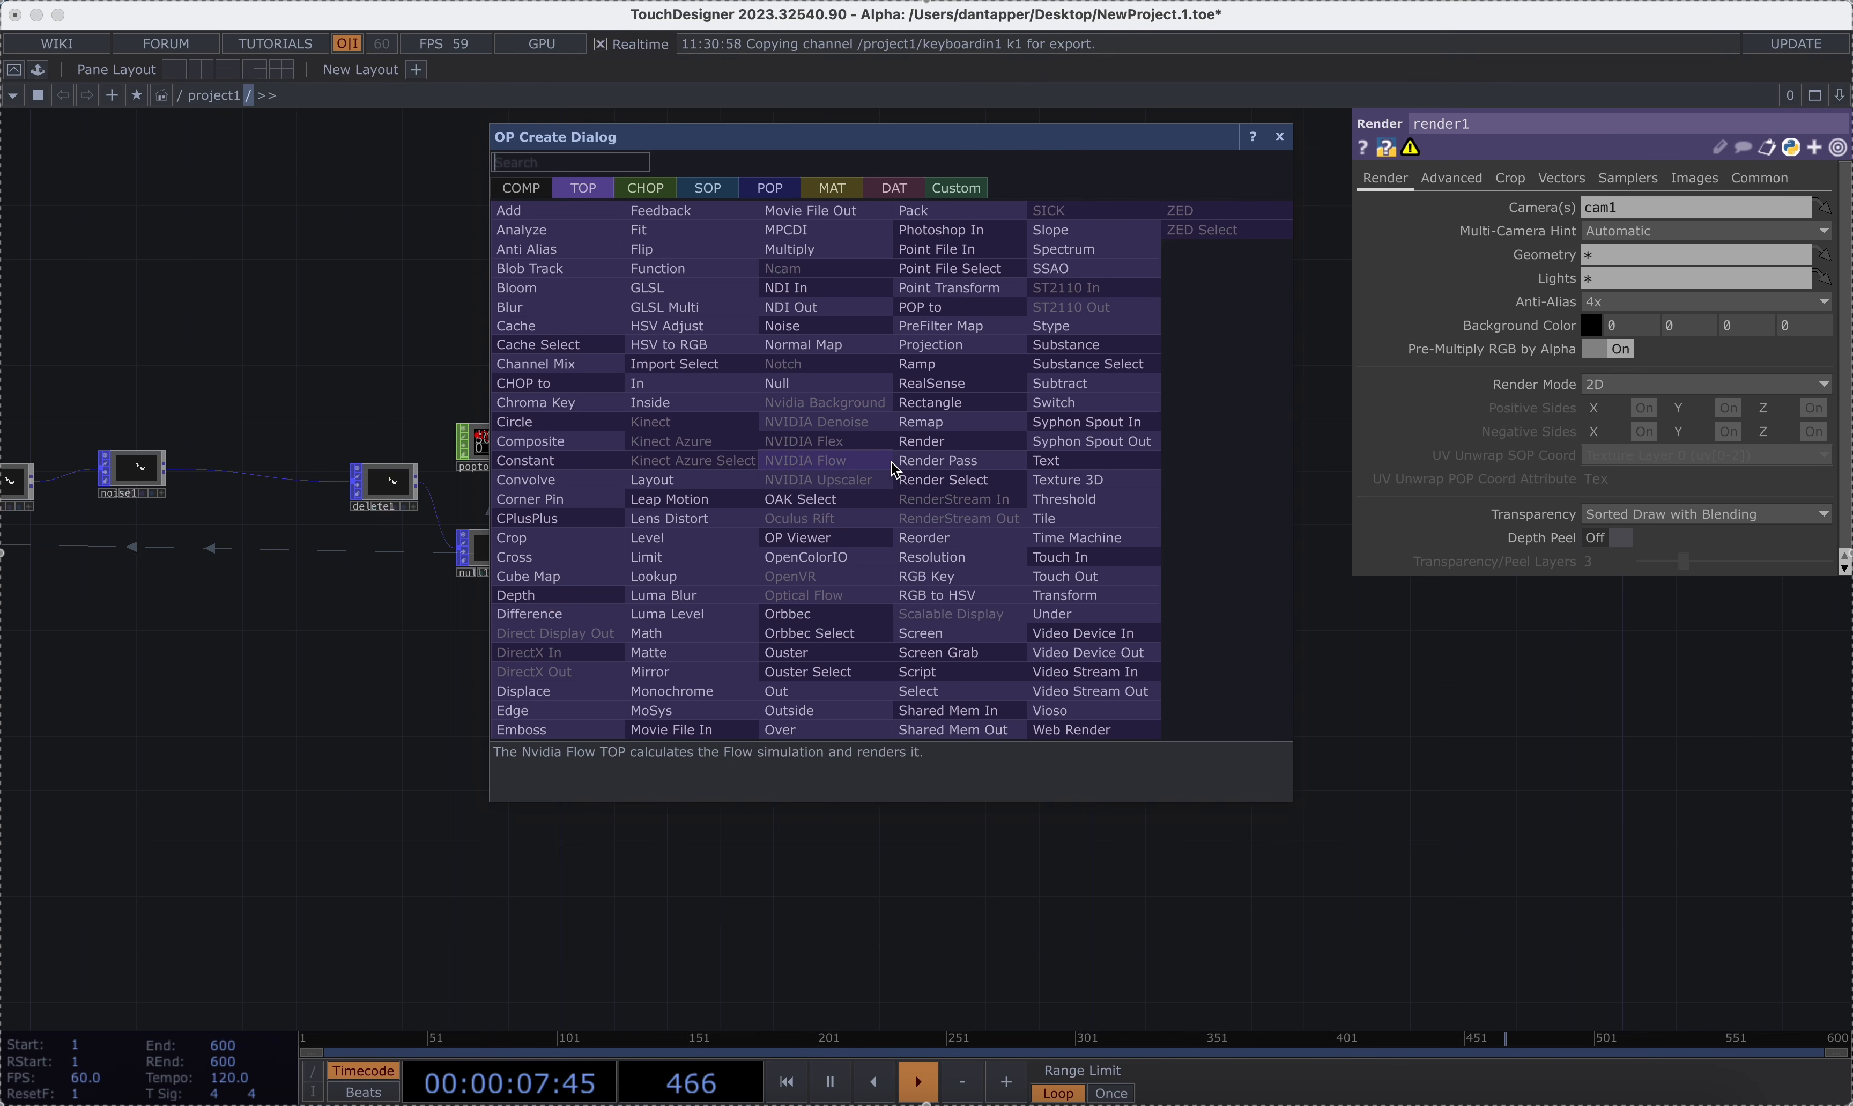
text(ca)
click(525, 189)
click(531, 287)
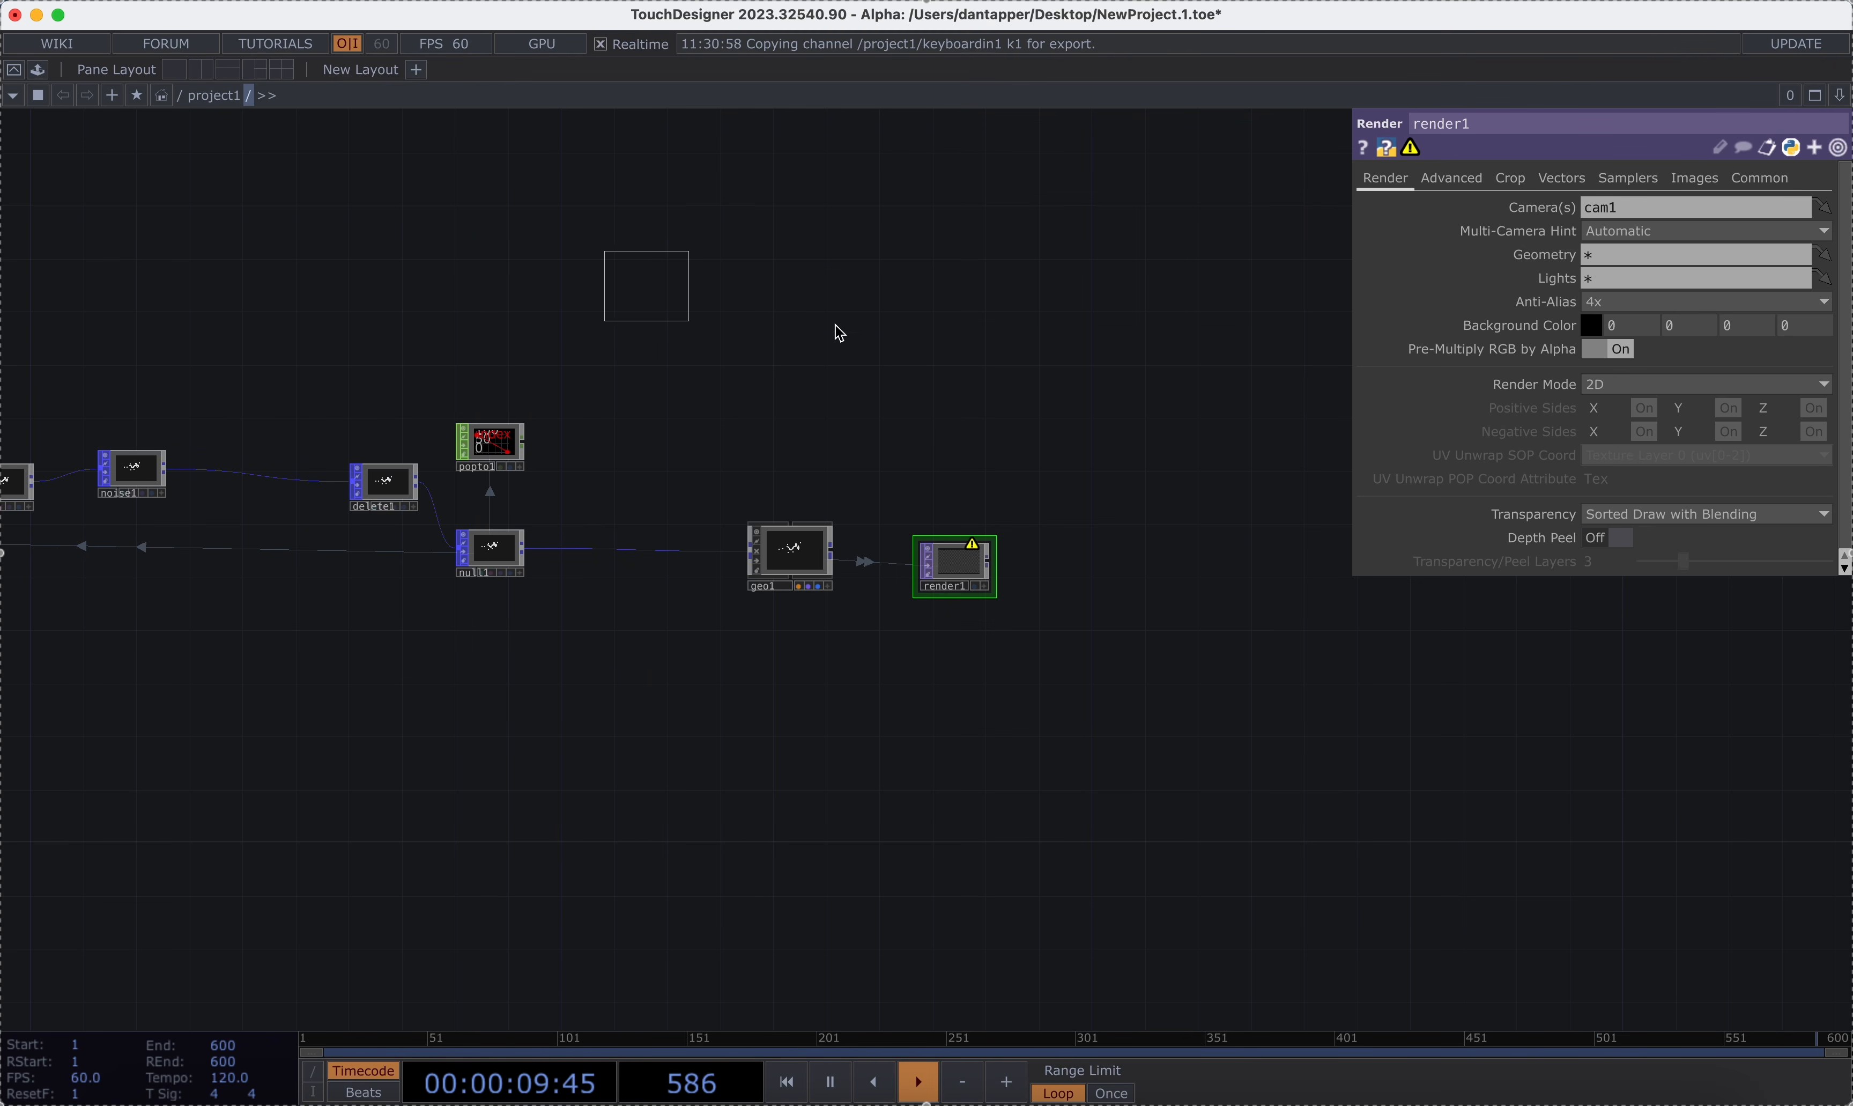
click(775, 409)
Display render1's image as the network background.
drag(948, 451, 797, 444)
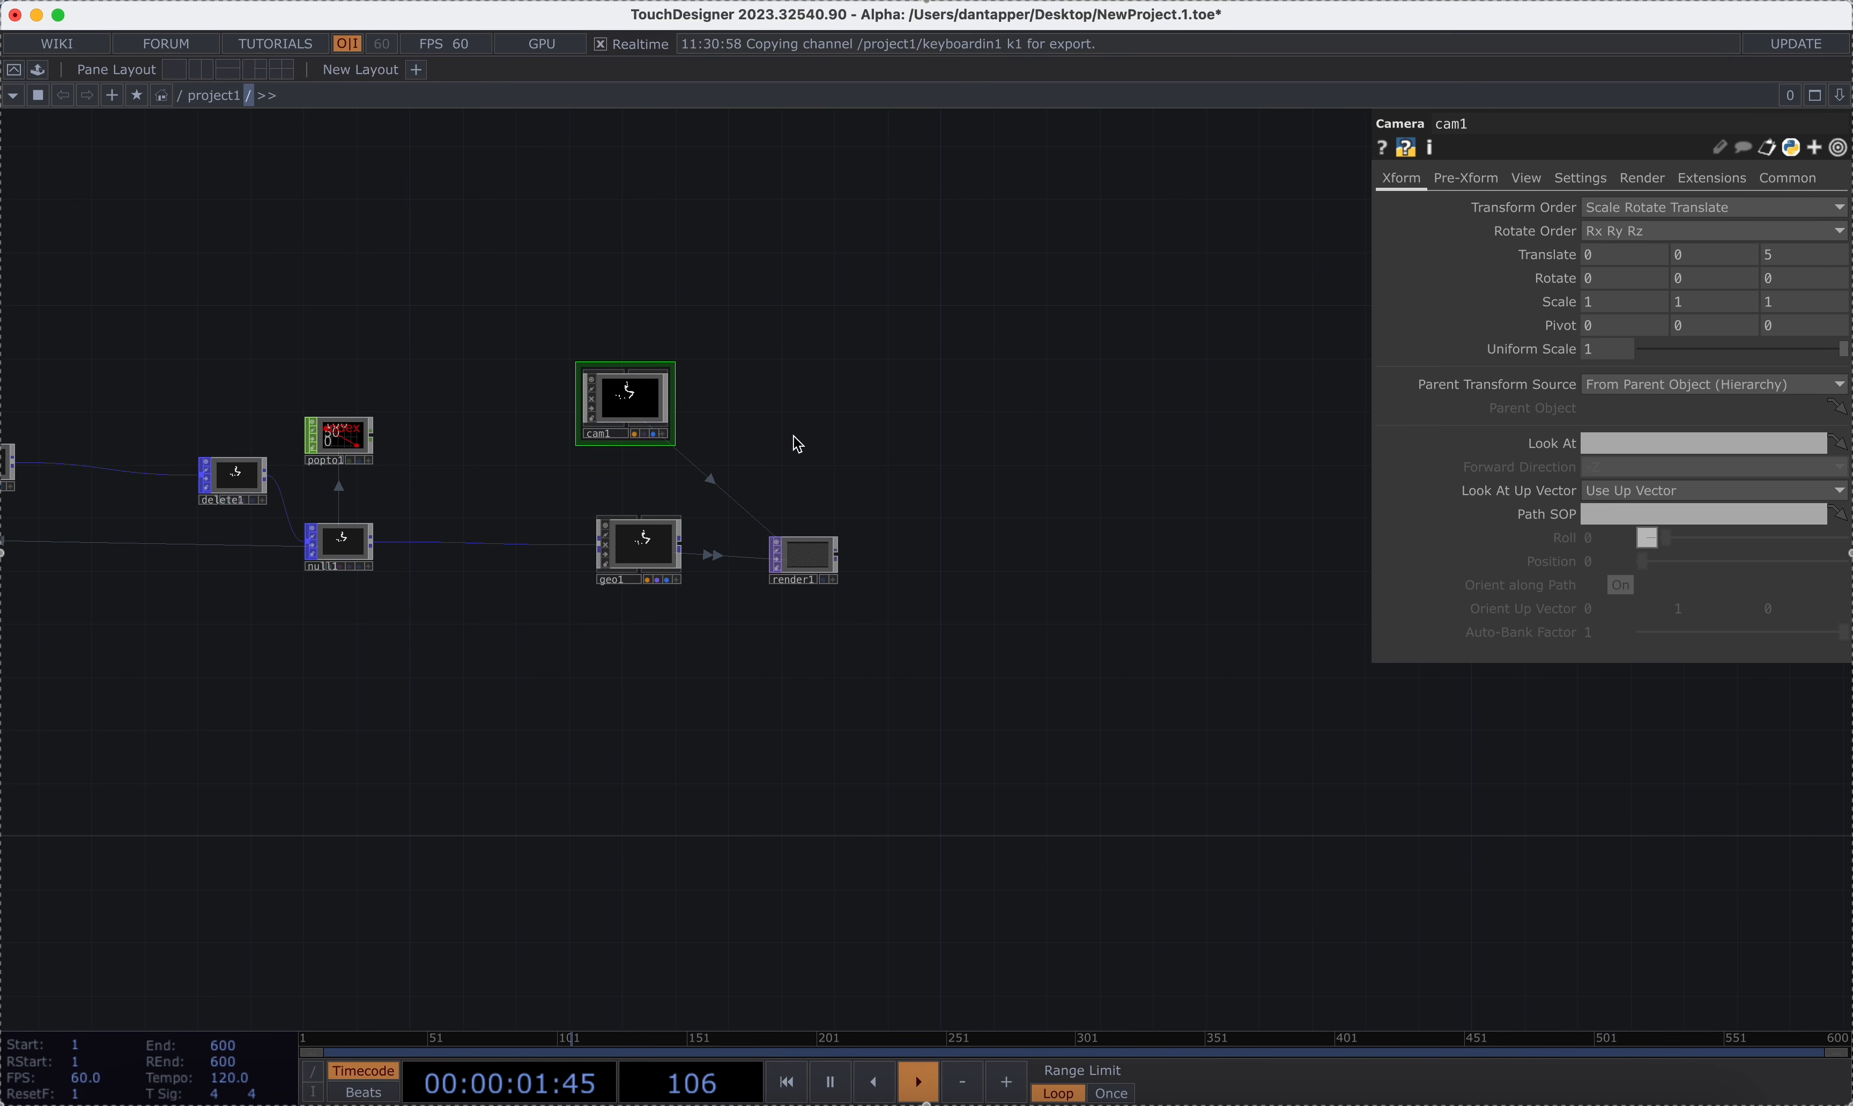
scroll(809, 484, up, 4)
click(824, 580)
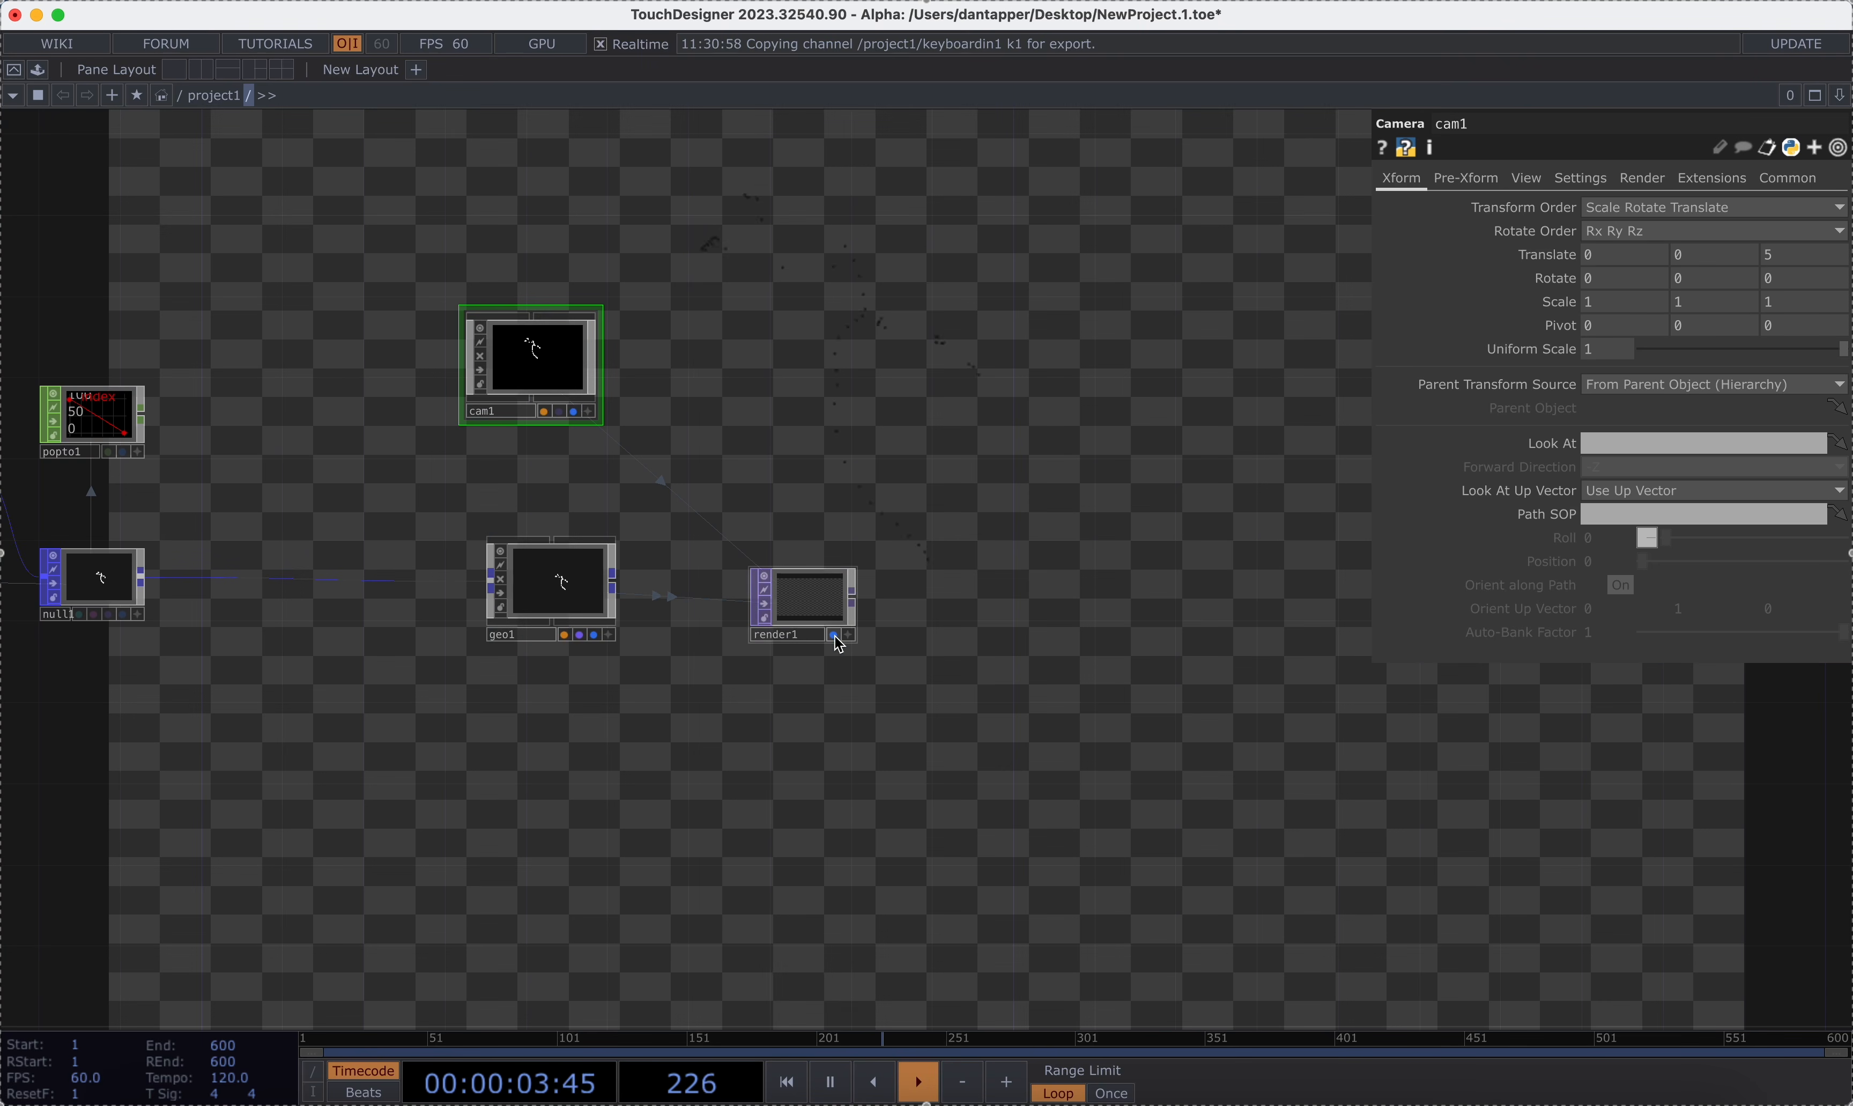
Create a Point Sprite MAT below geo1 and assign it as geo1's material.
key(Tab)
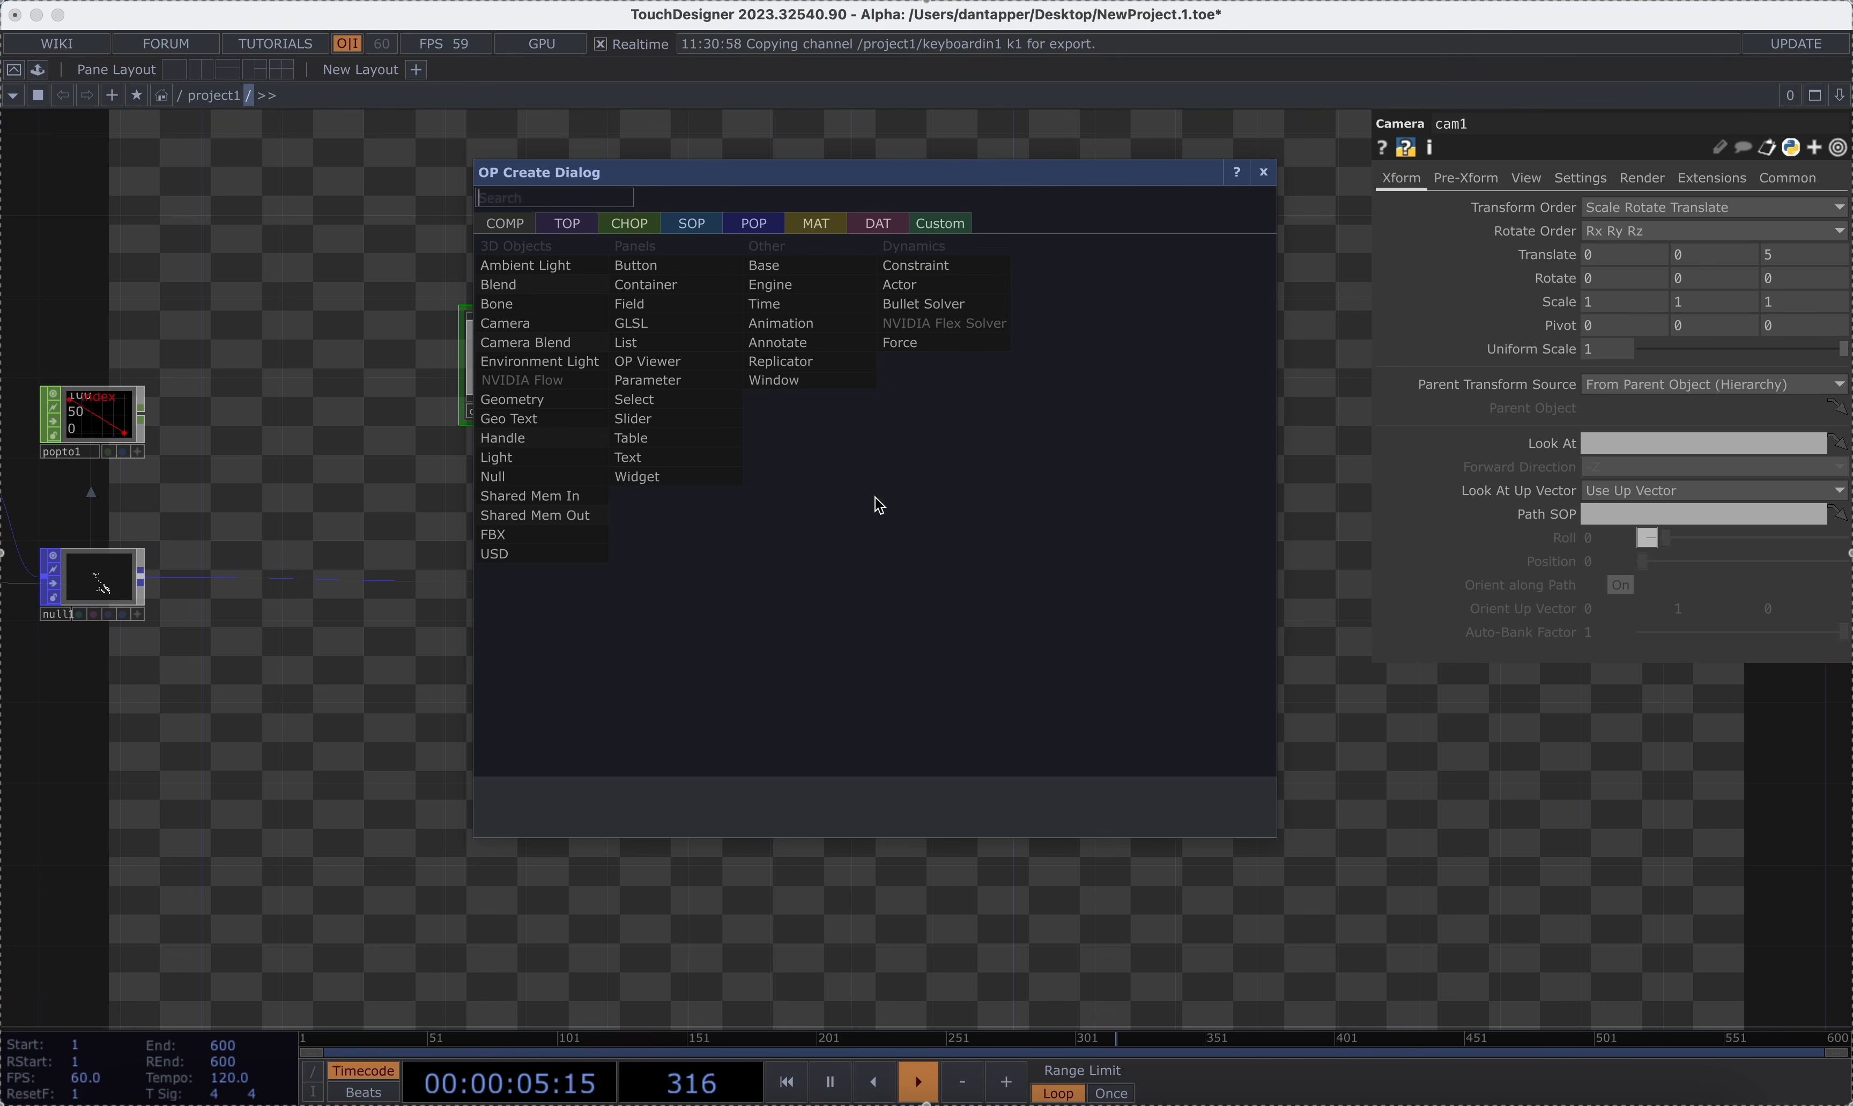
click(819, 227)
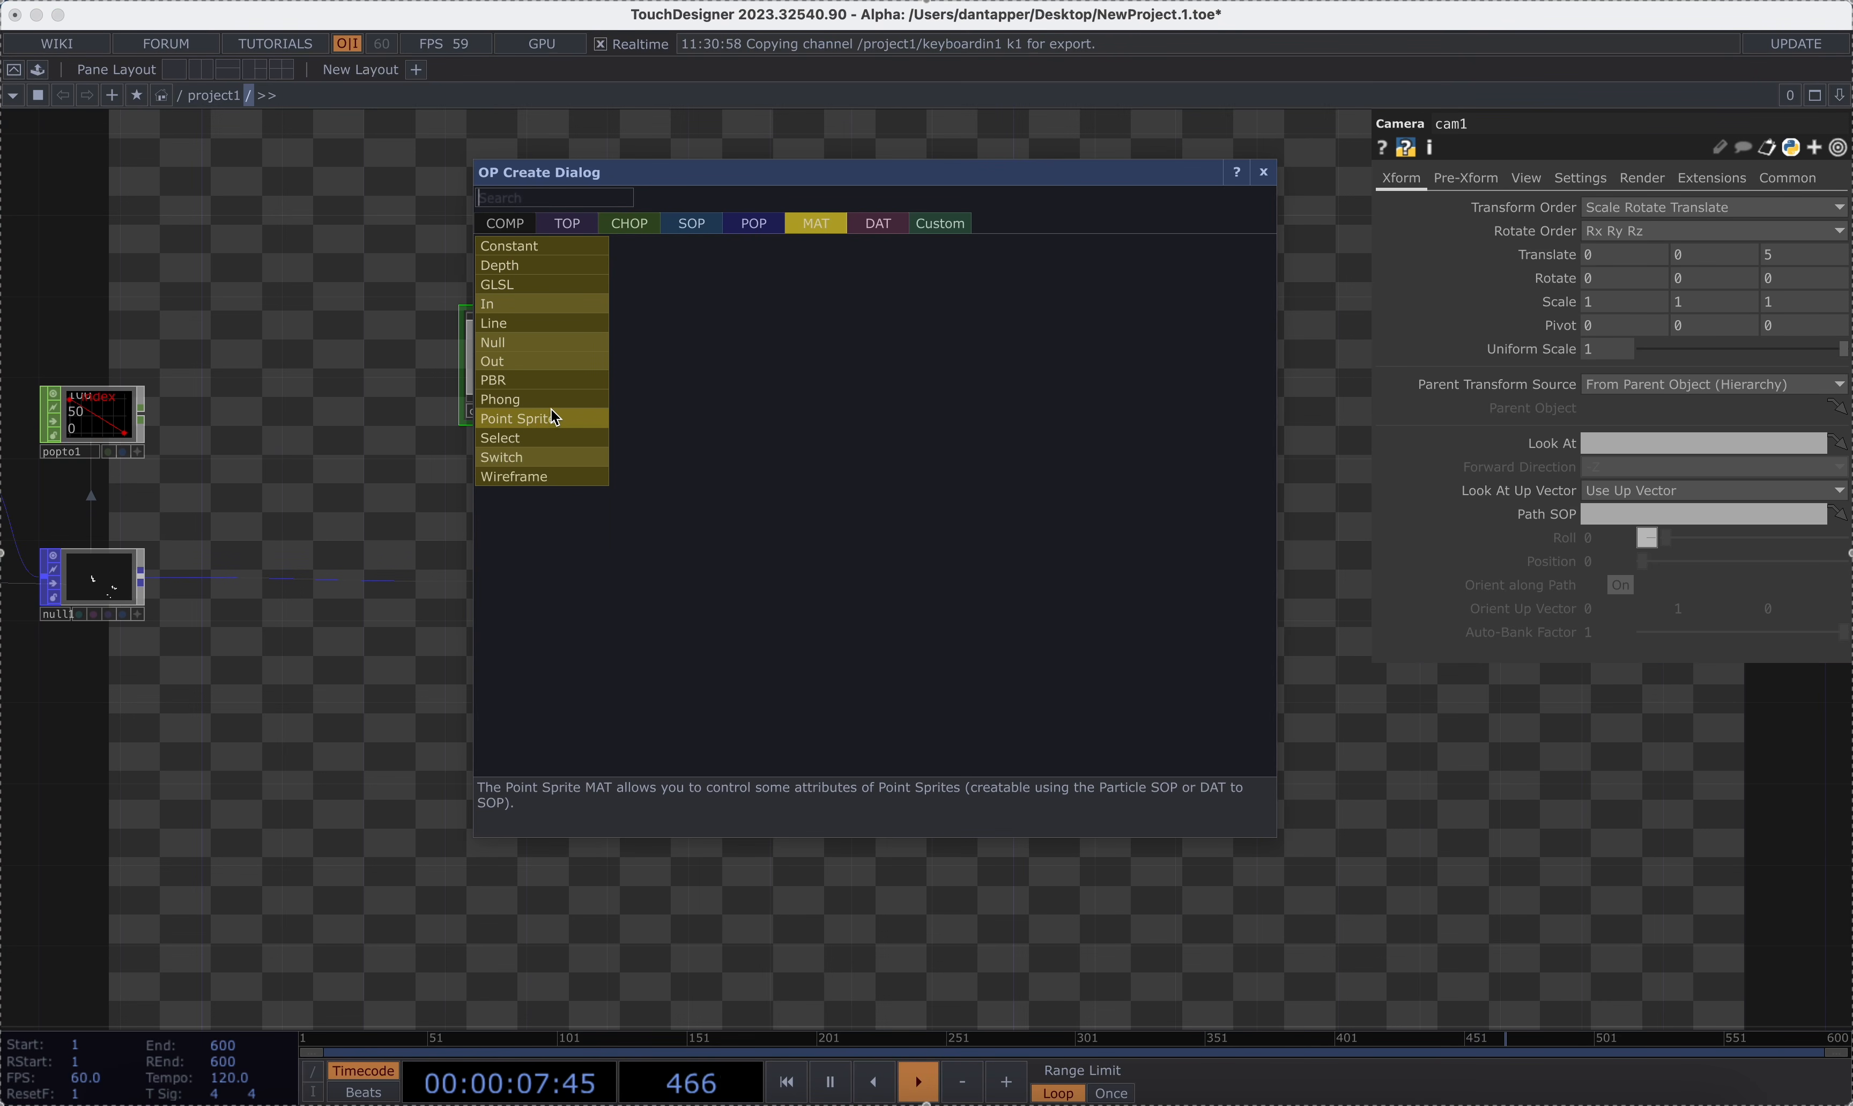
click(527, 418)
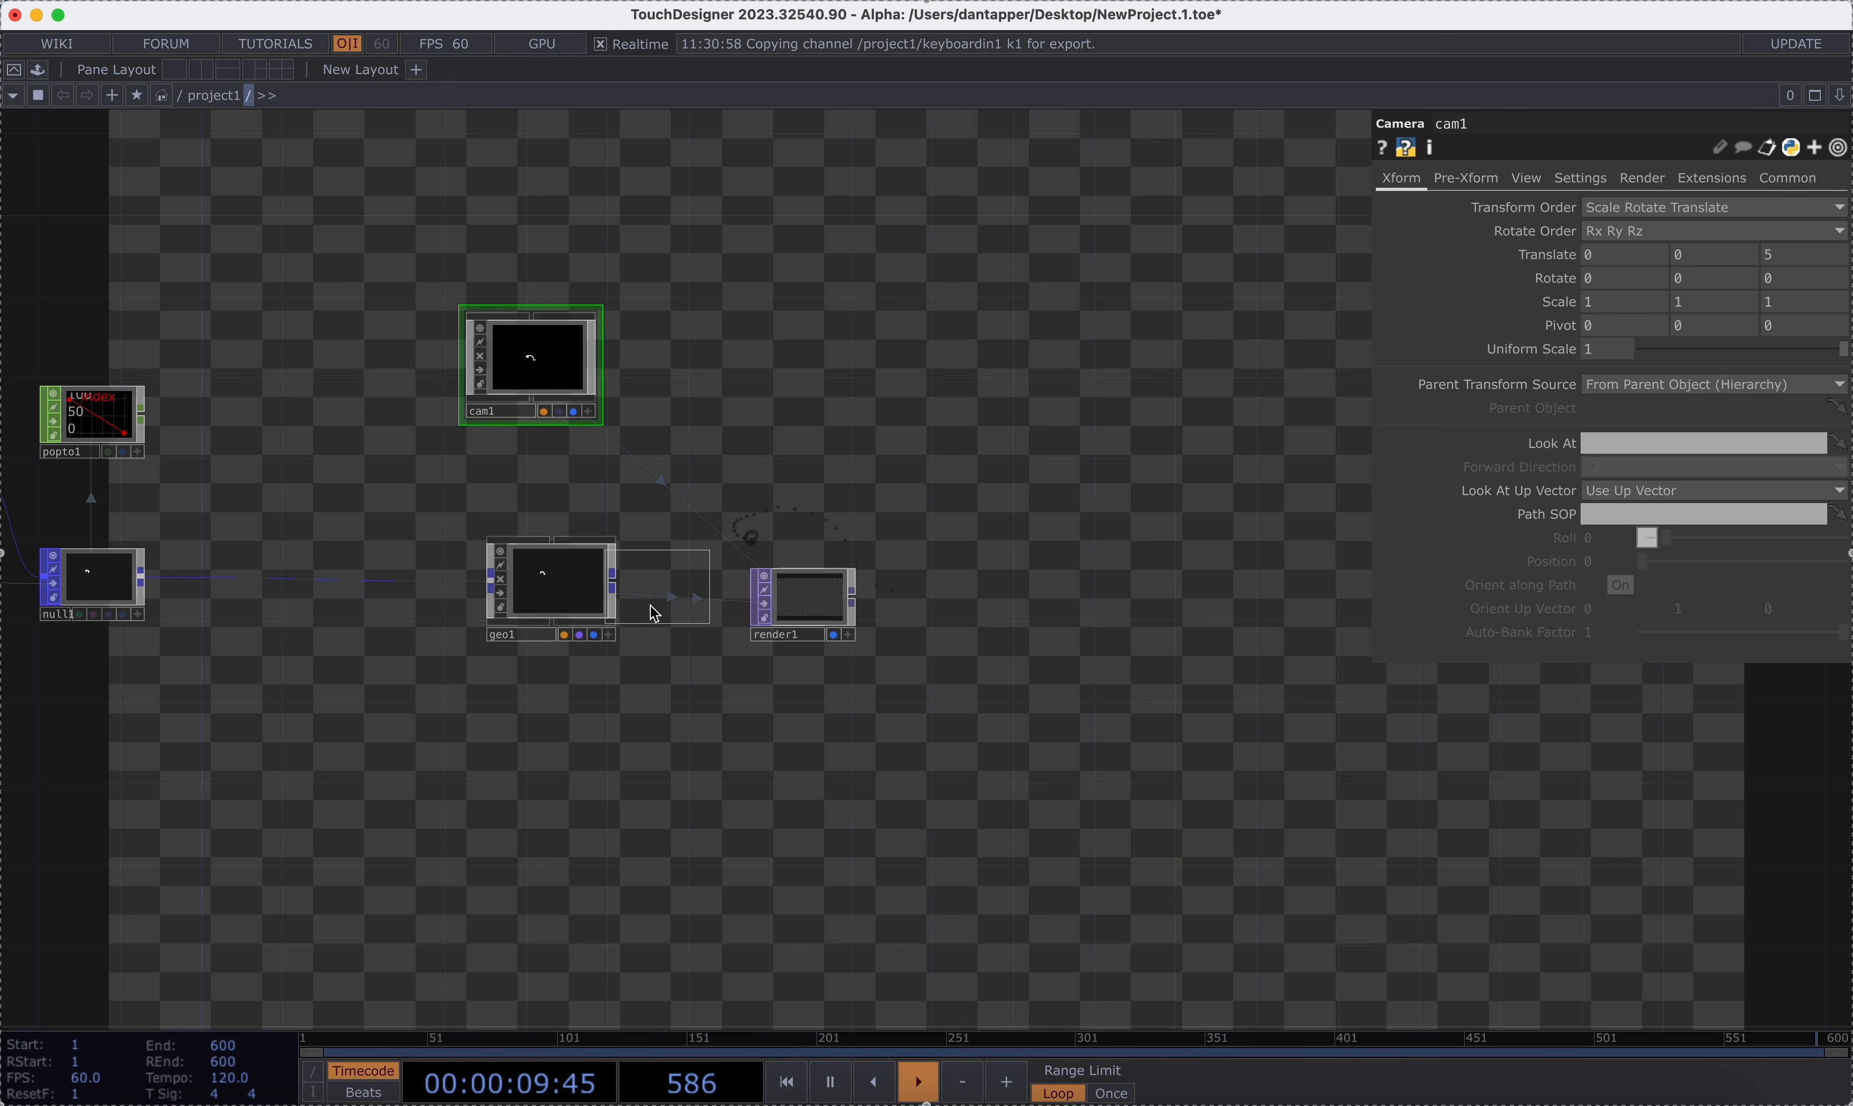
click(553, 722)
drag(553, 722, 545, 575)
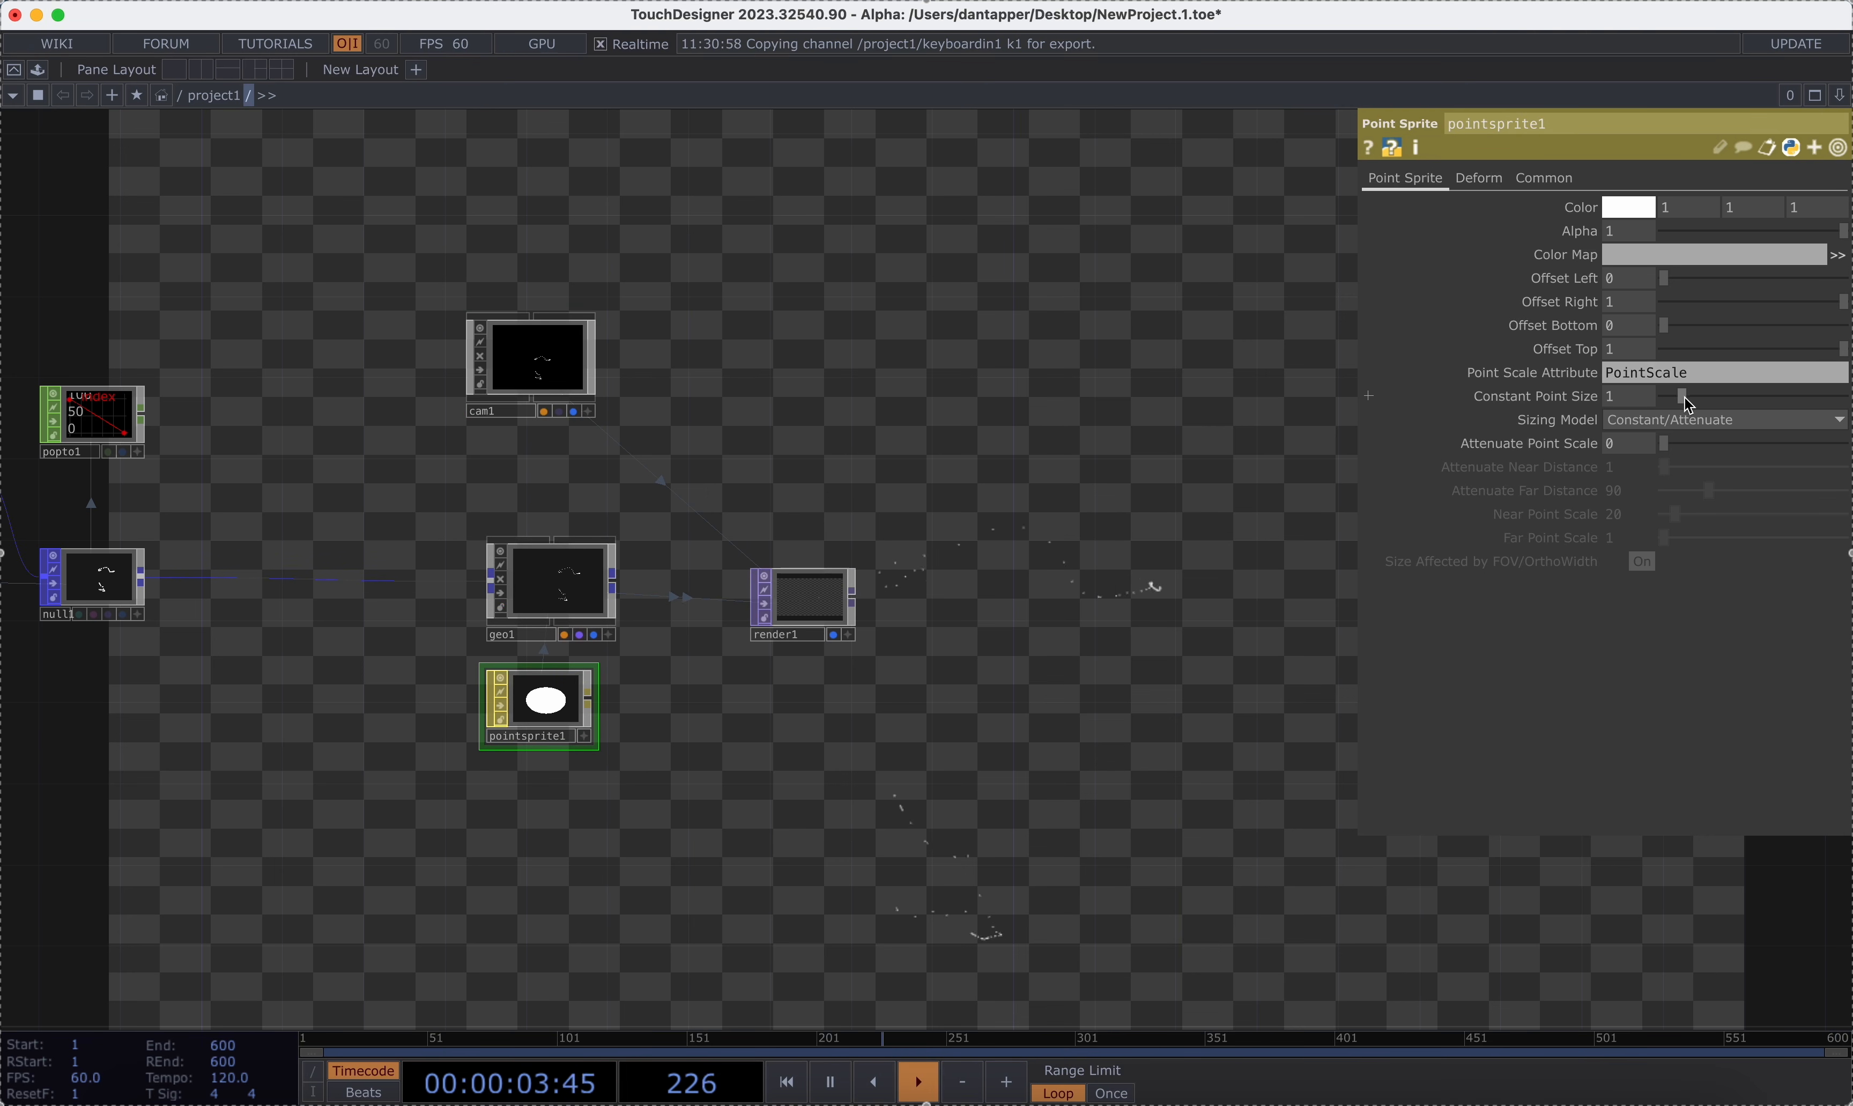
Set pointsprite1's Constant Point Size to 4.63 and turn off render1's background display.
drag(1744, 398, 1750, 397)
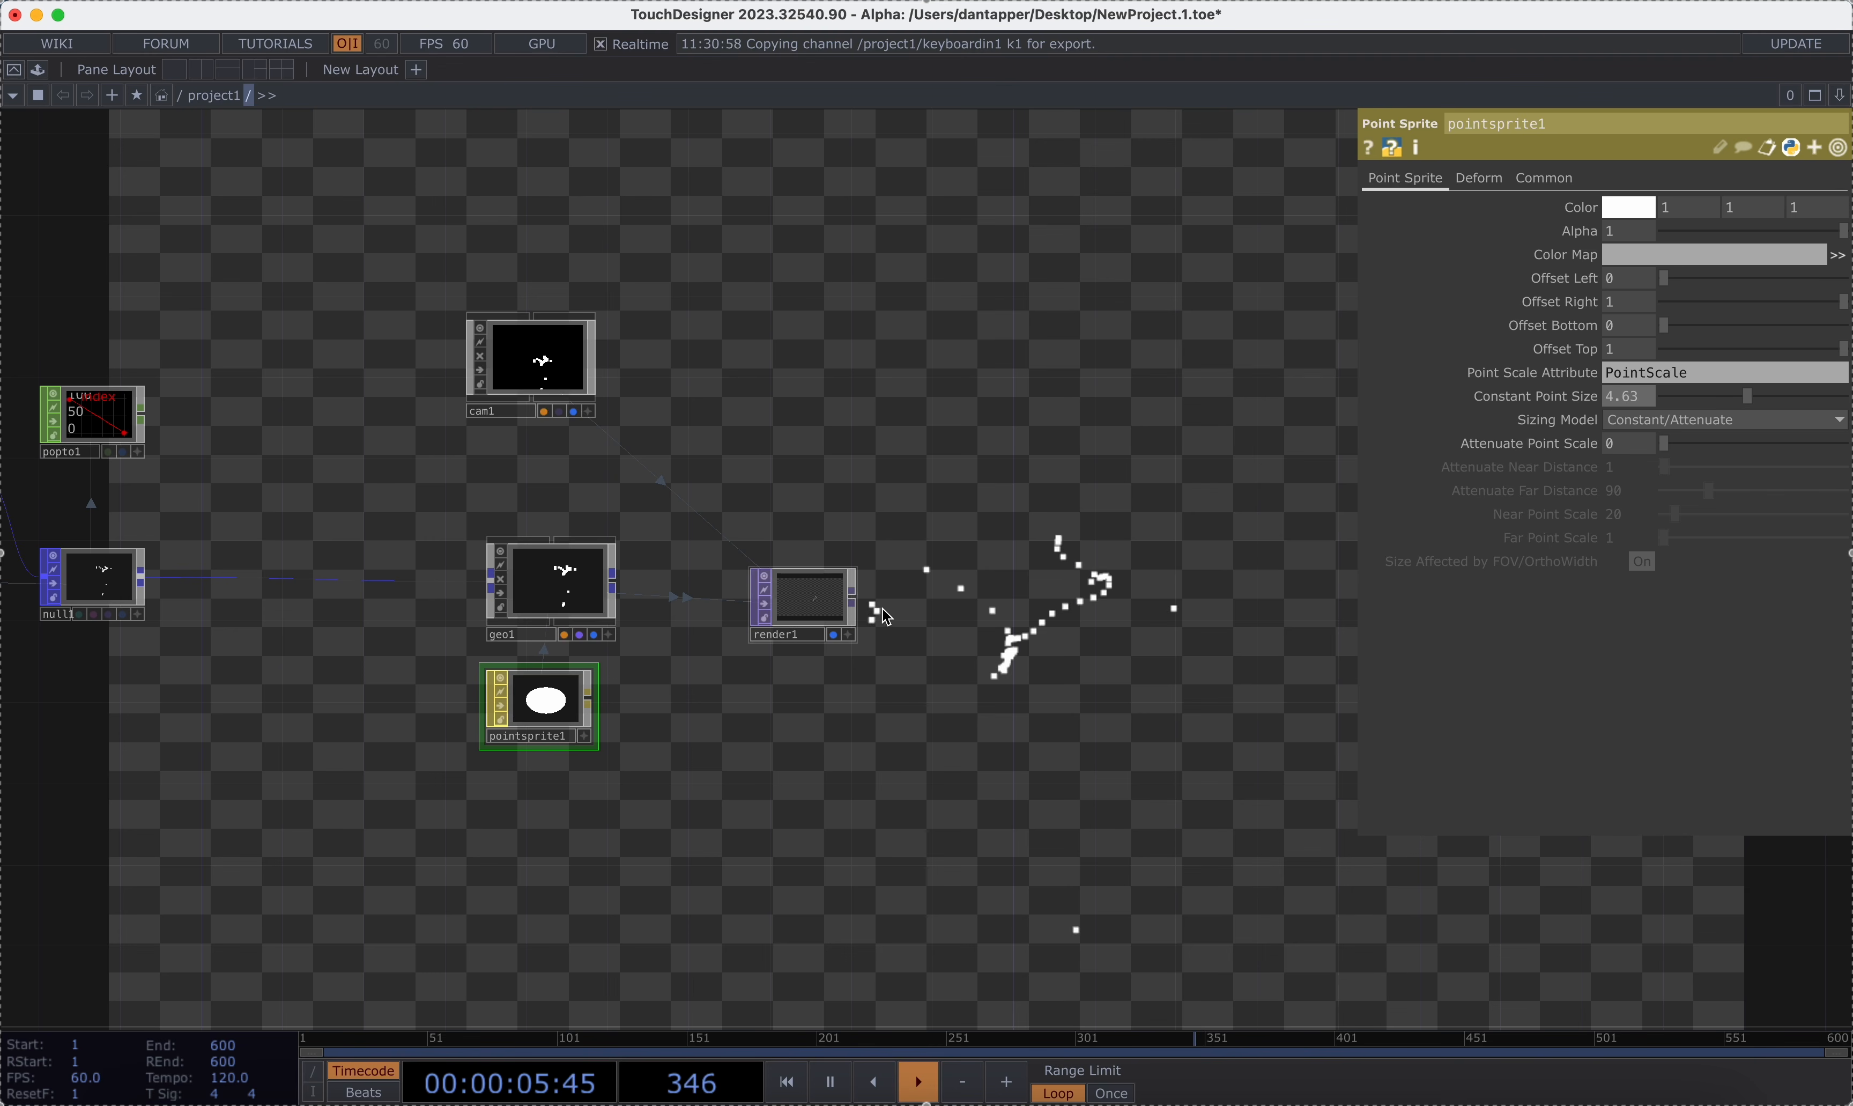
drag(760, 597, 863, 580)
click(629, 633)
Connect an Out TOP after render1.
text(ou)
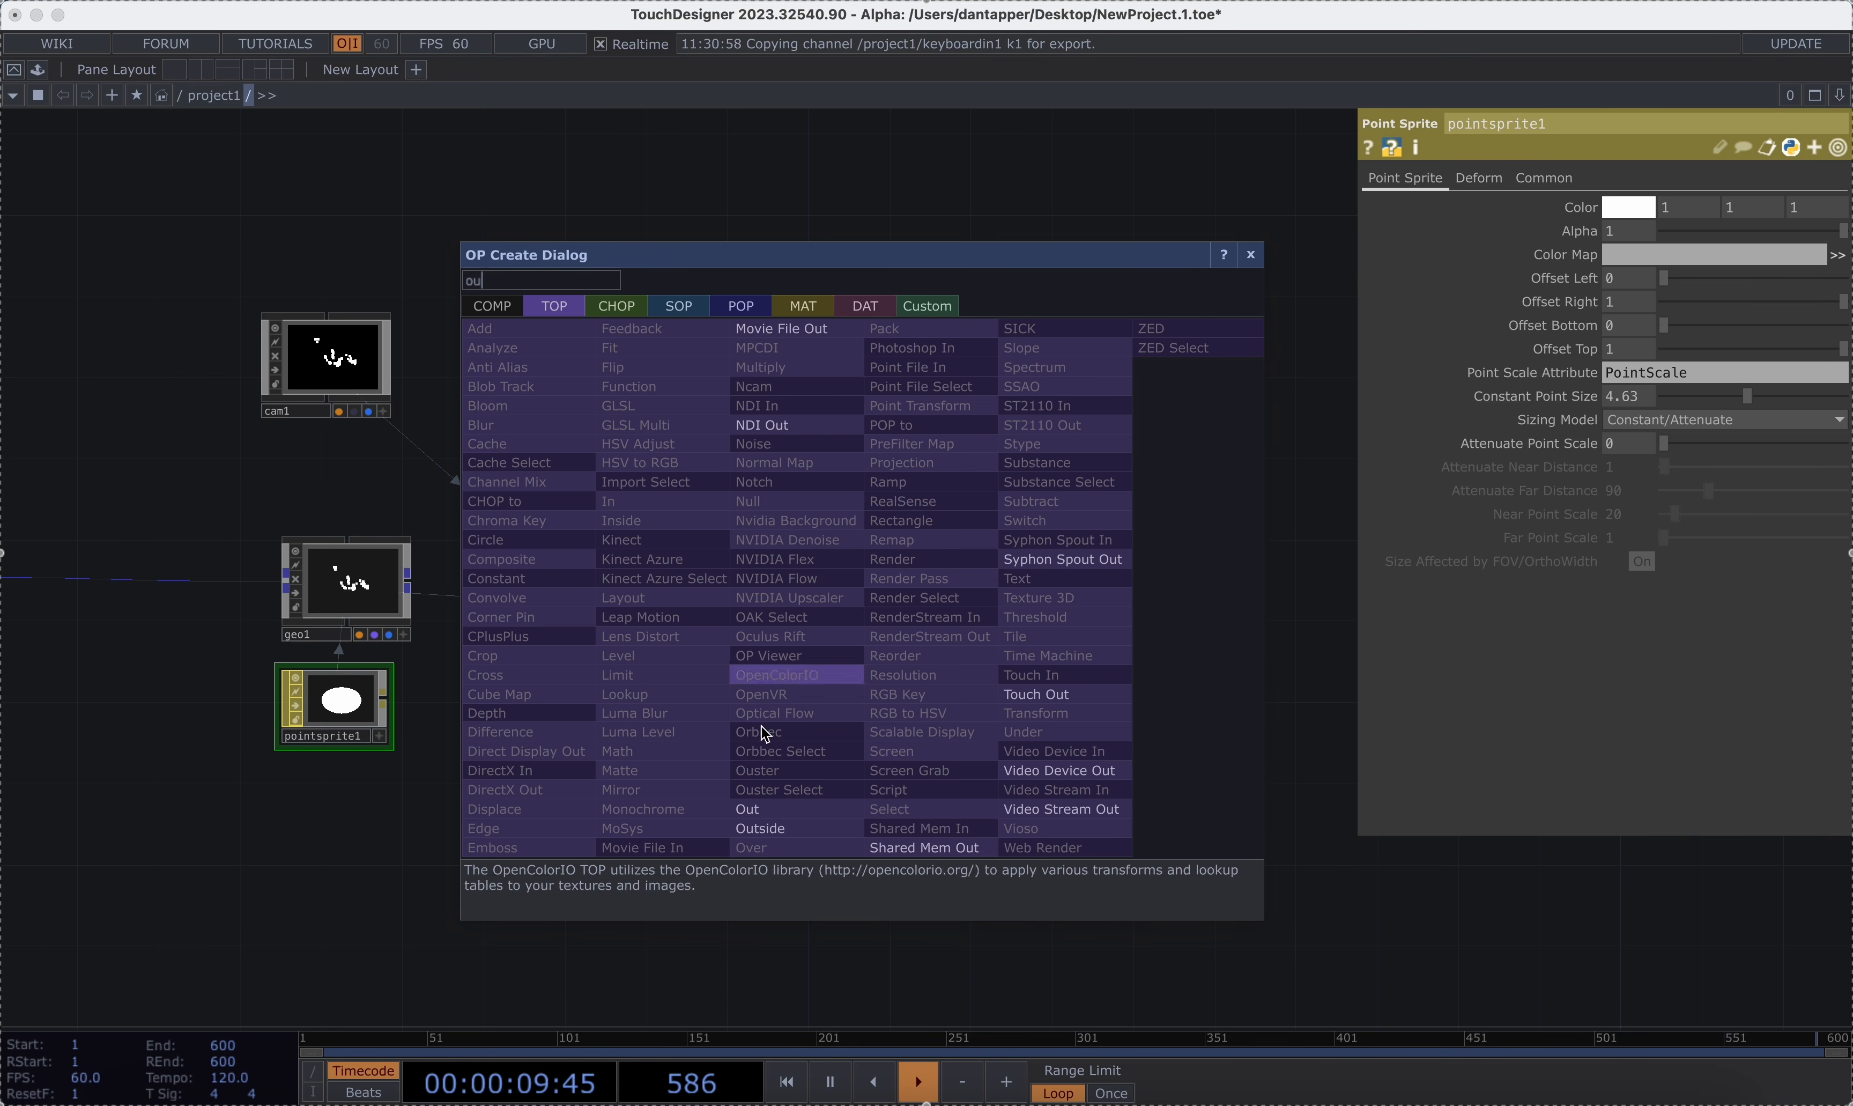
click(752, 810)
click(737, 607)
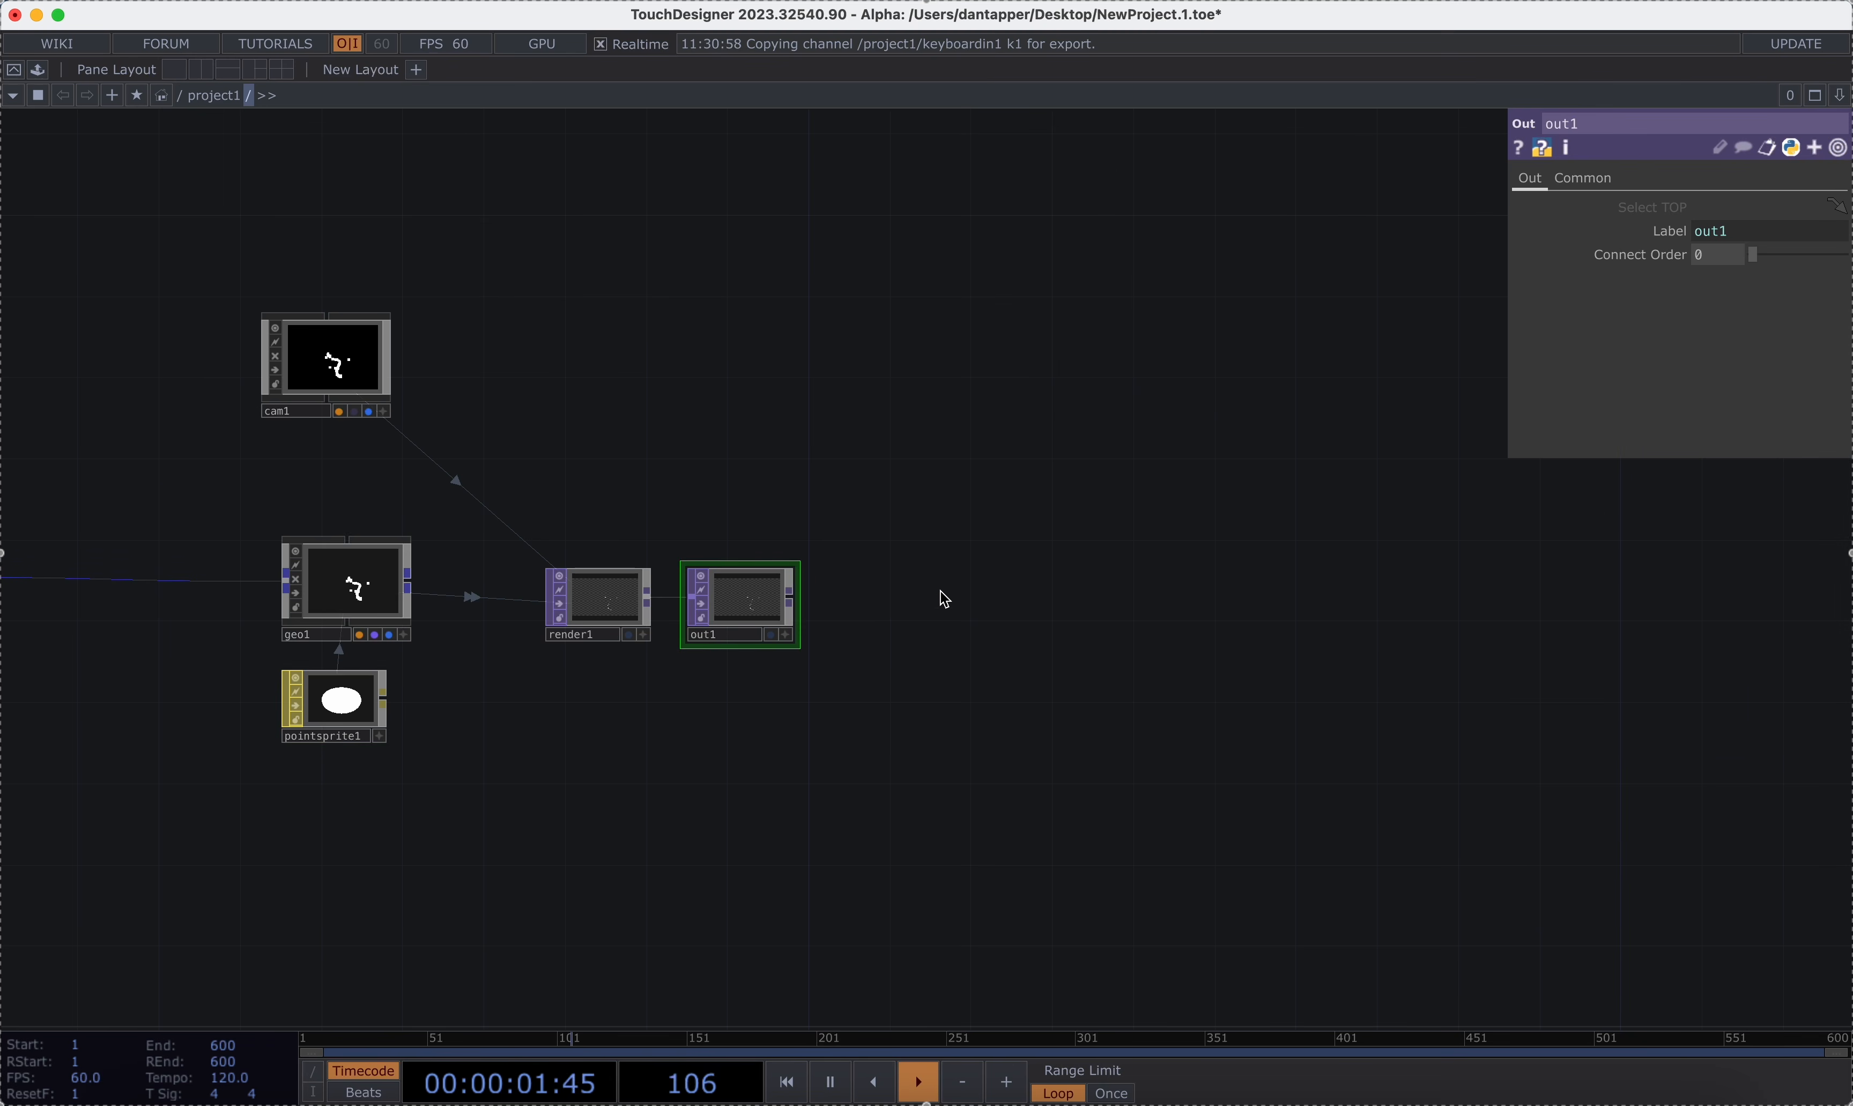
Split the workspace into two side-by-side panes and make the second one a Panel showing the project's output.
drag(943, 600, 760, 598)
click(1840, 96)
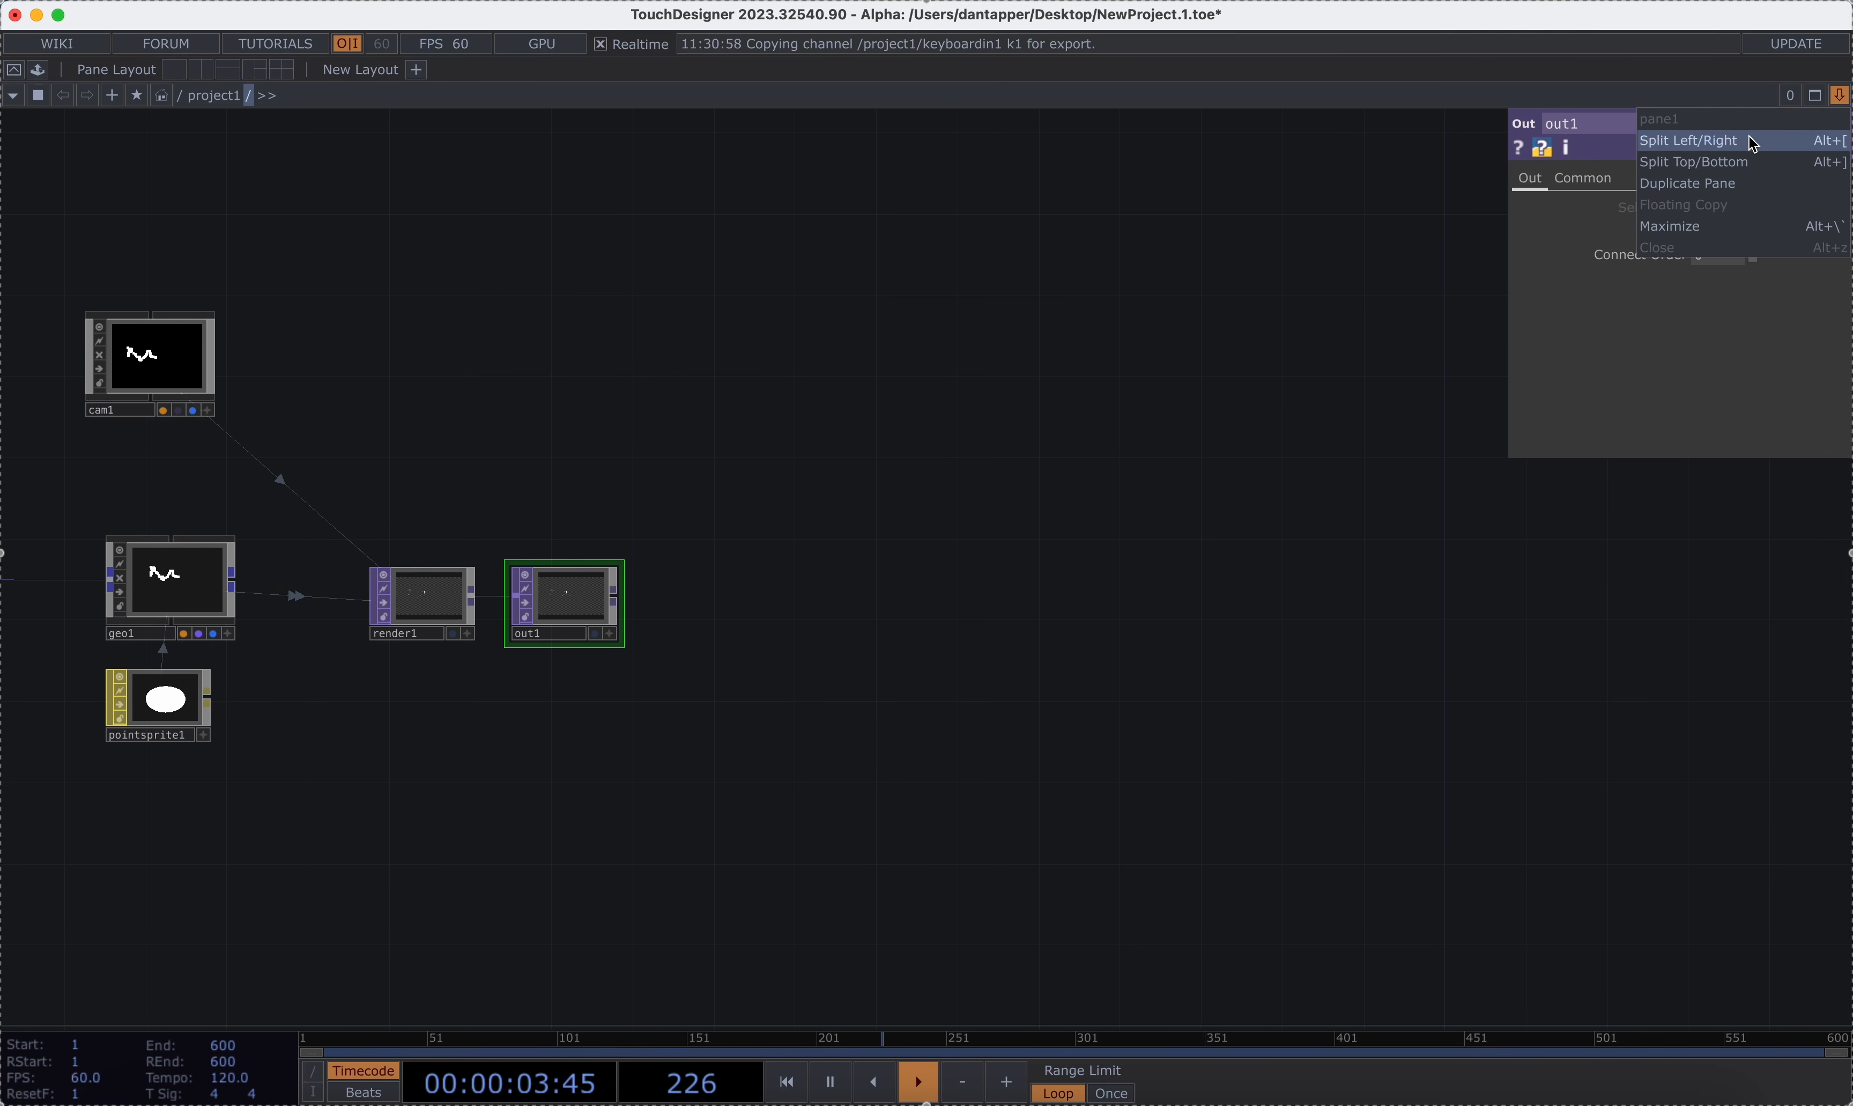
click(1739, 149)
click(942, 95)
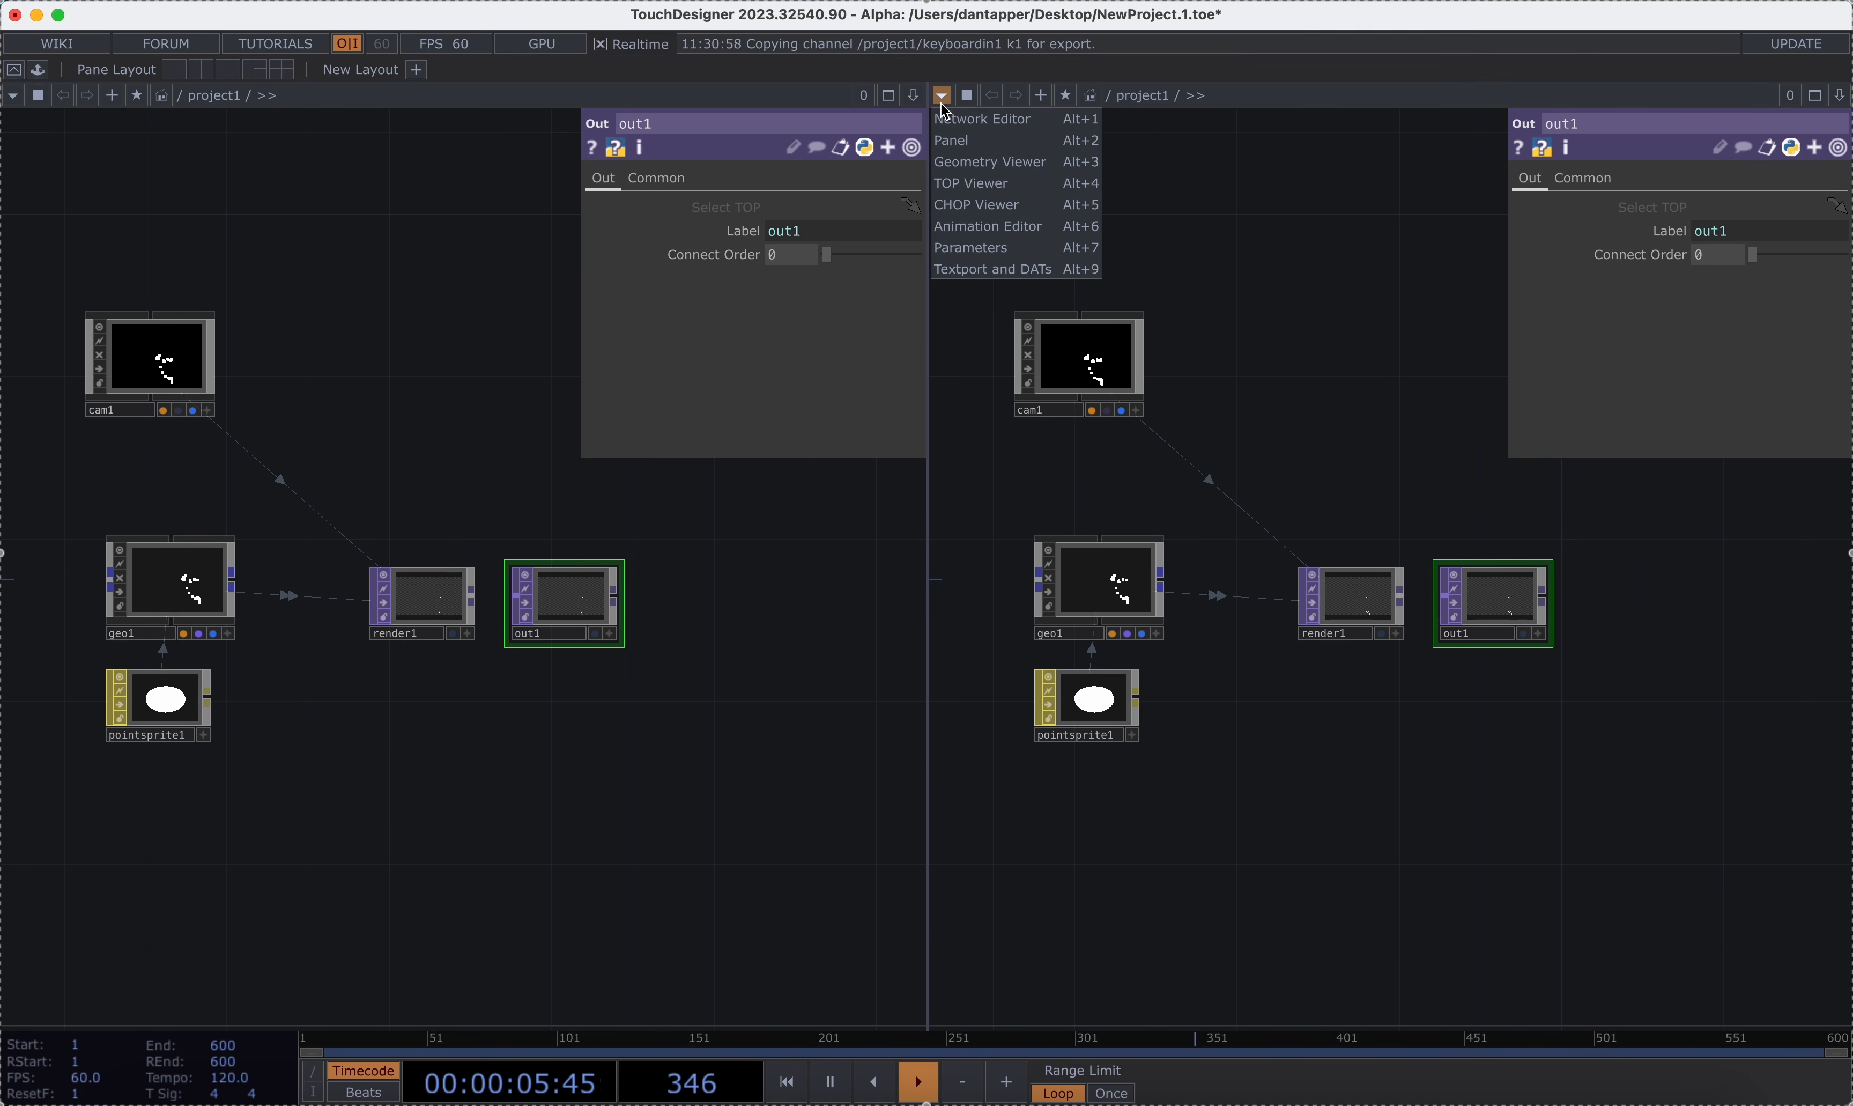
click(959, 143)
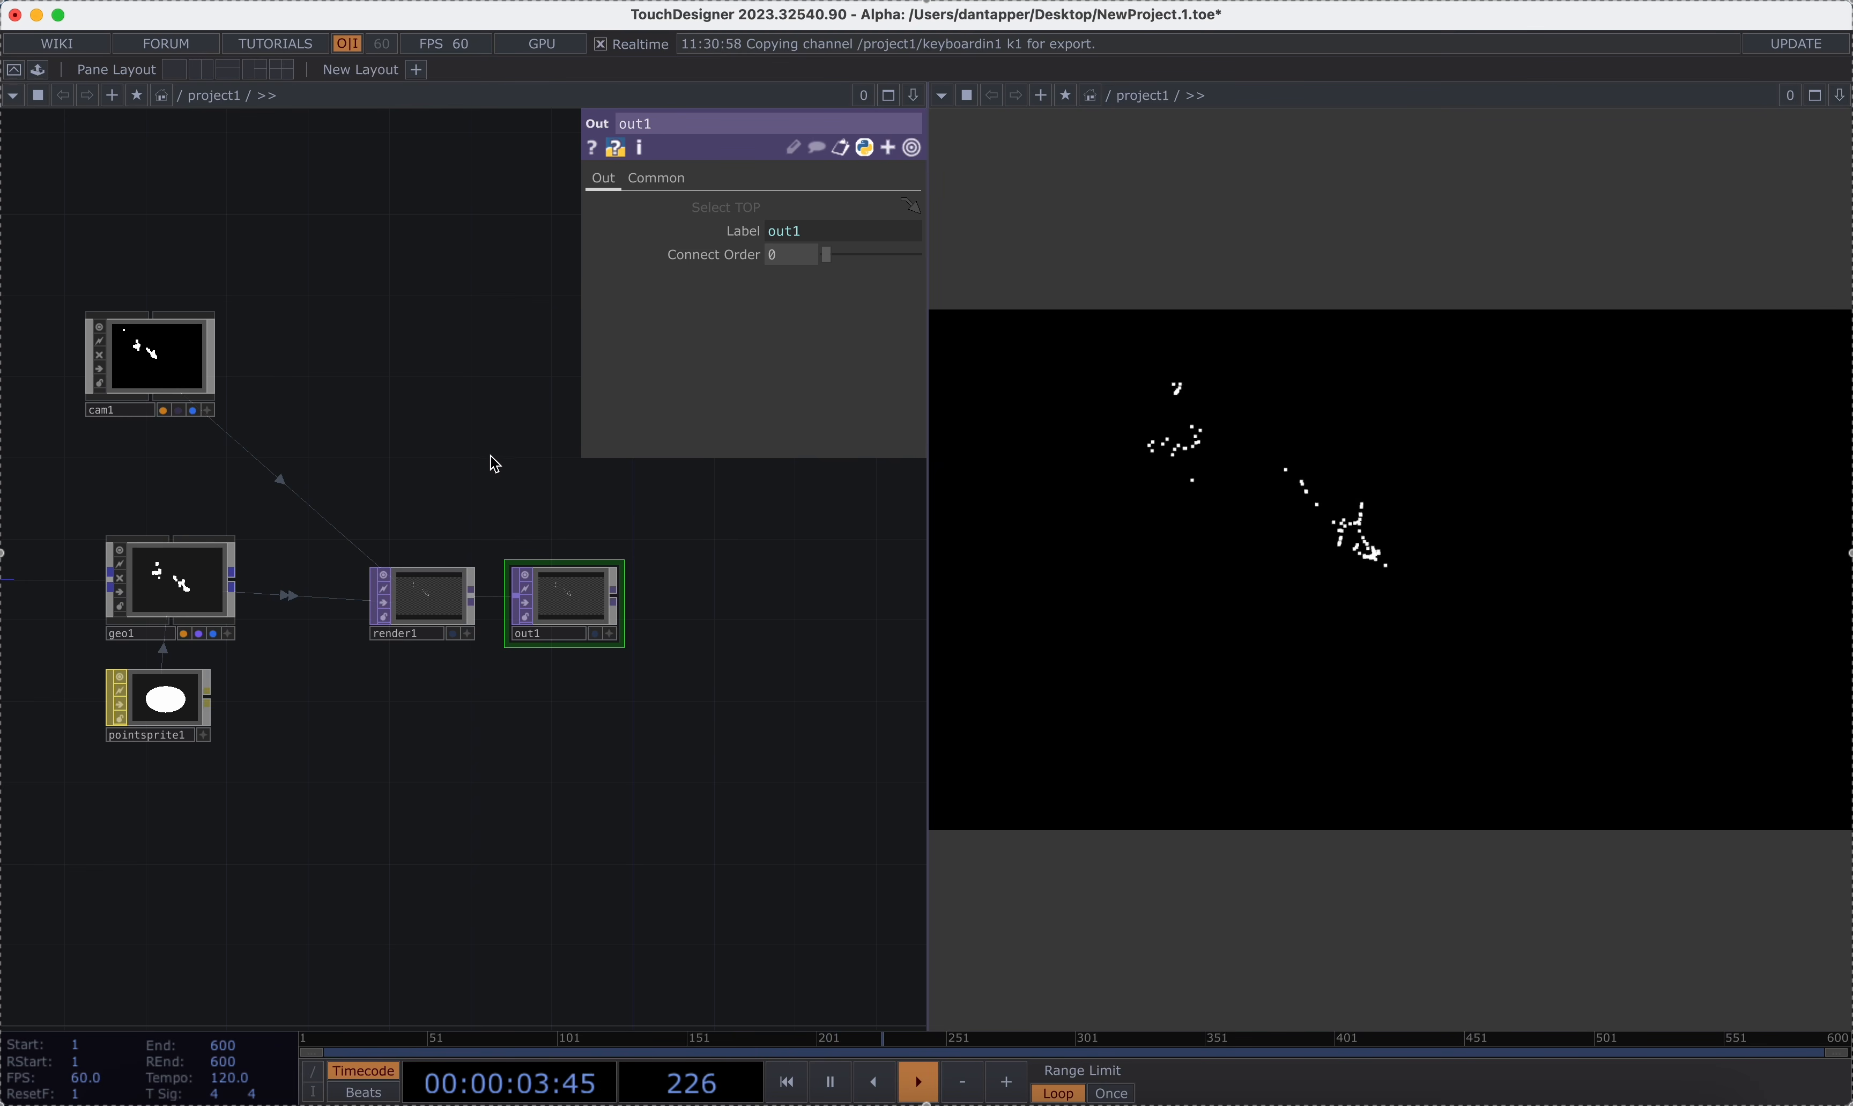
Add a Noise CHOP above point1 at the start of the network.
drag(677, 579, 784, 629)
drag(557, 515, 783, 629)
scroll(782, 629, down, 4)
drag(240, 405, 634, 480)
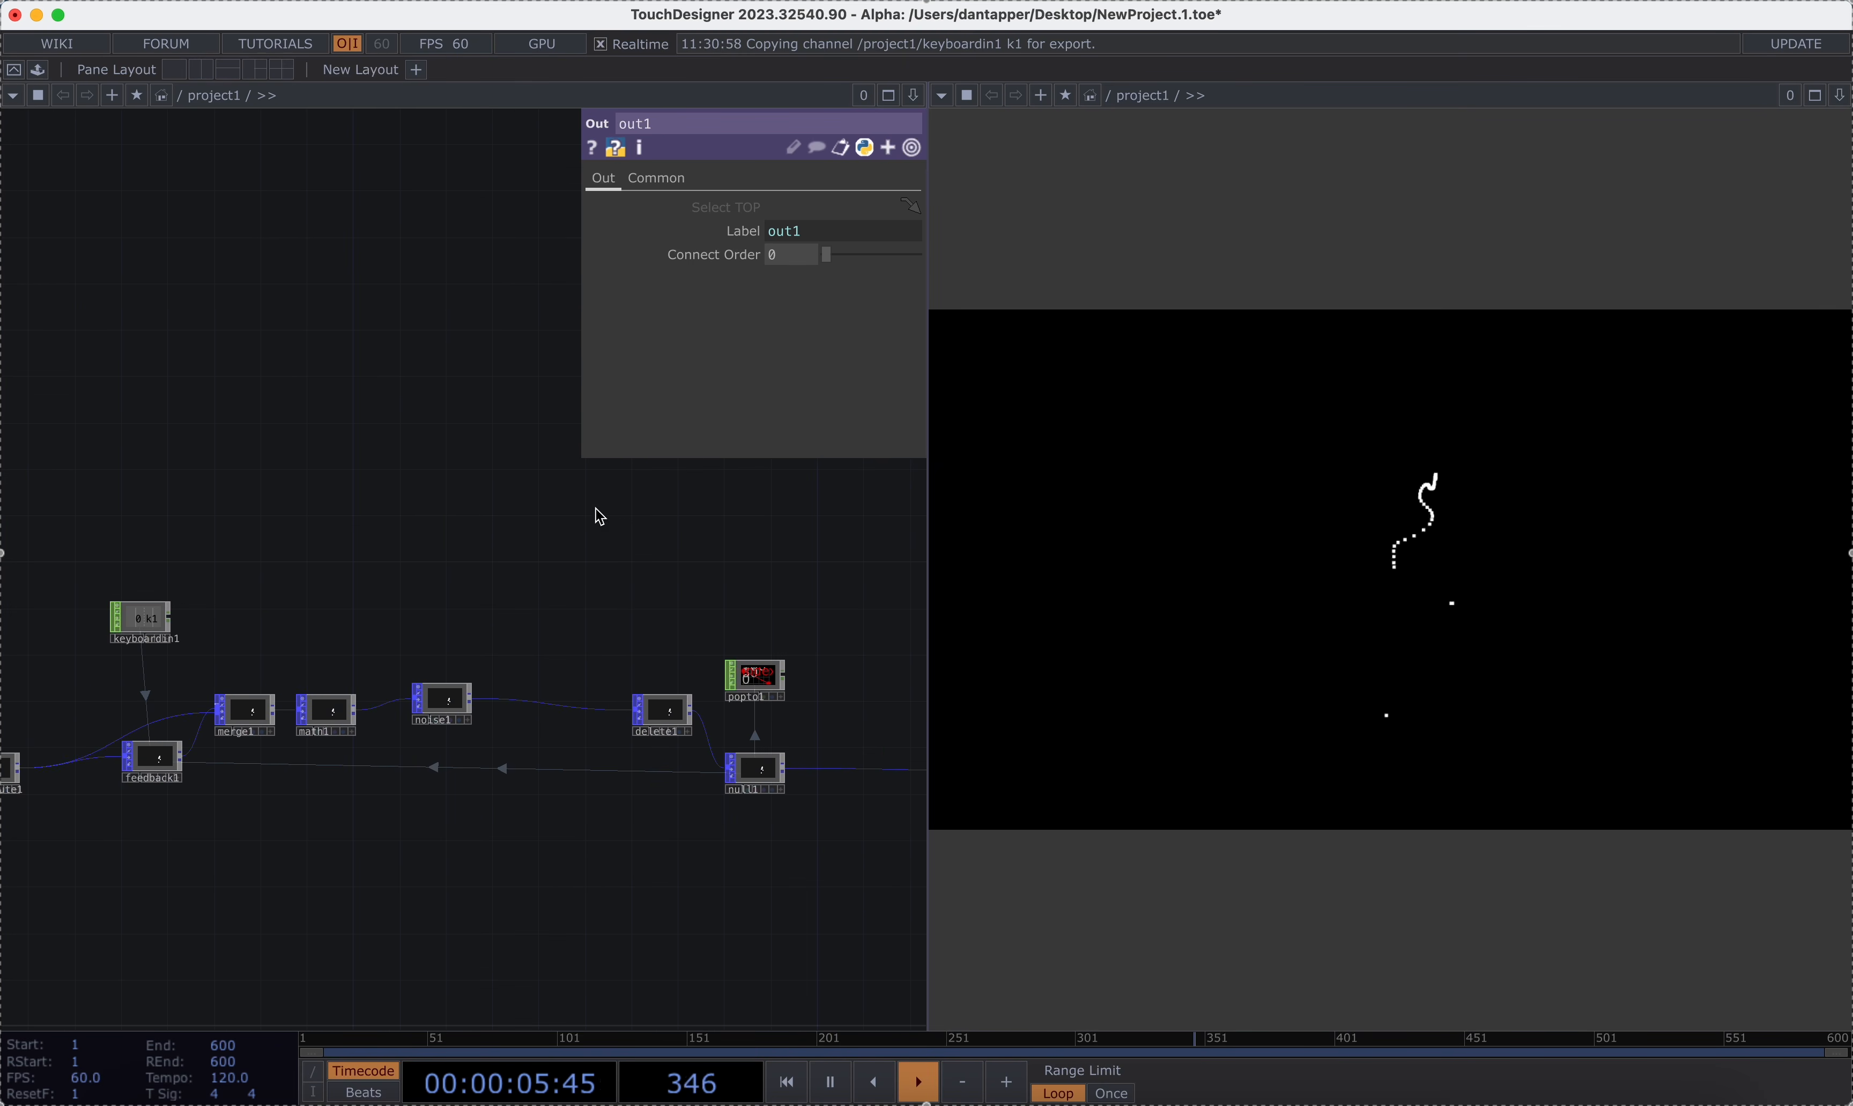
scroll(598, 511, down, 4)
drag(353, 519, 471, 527)
scroll(289, 626, up, 4)
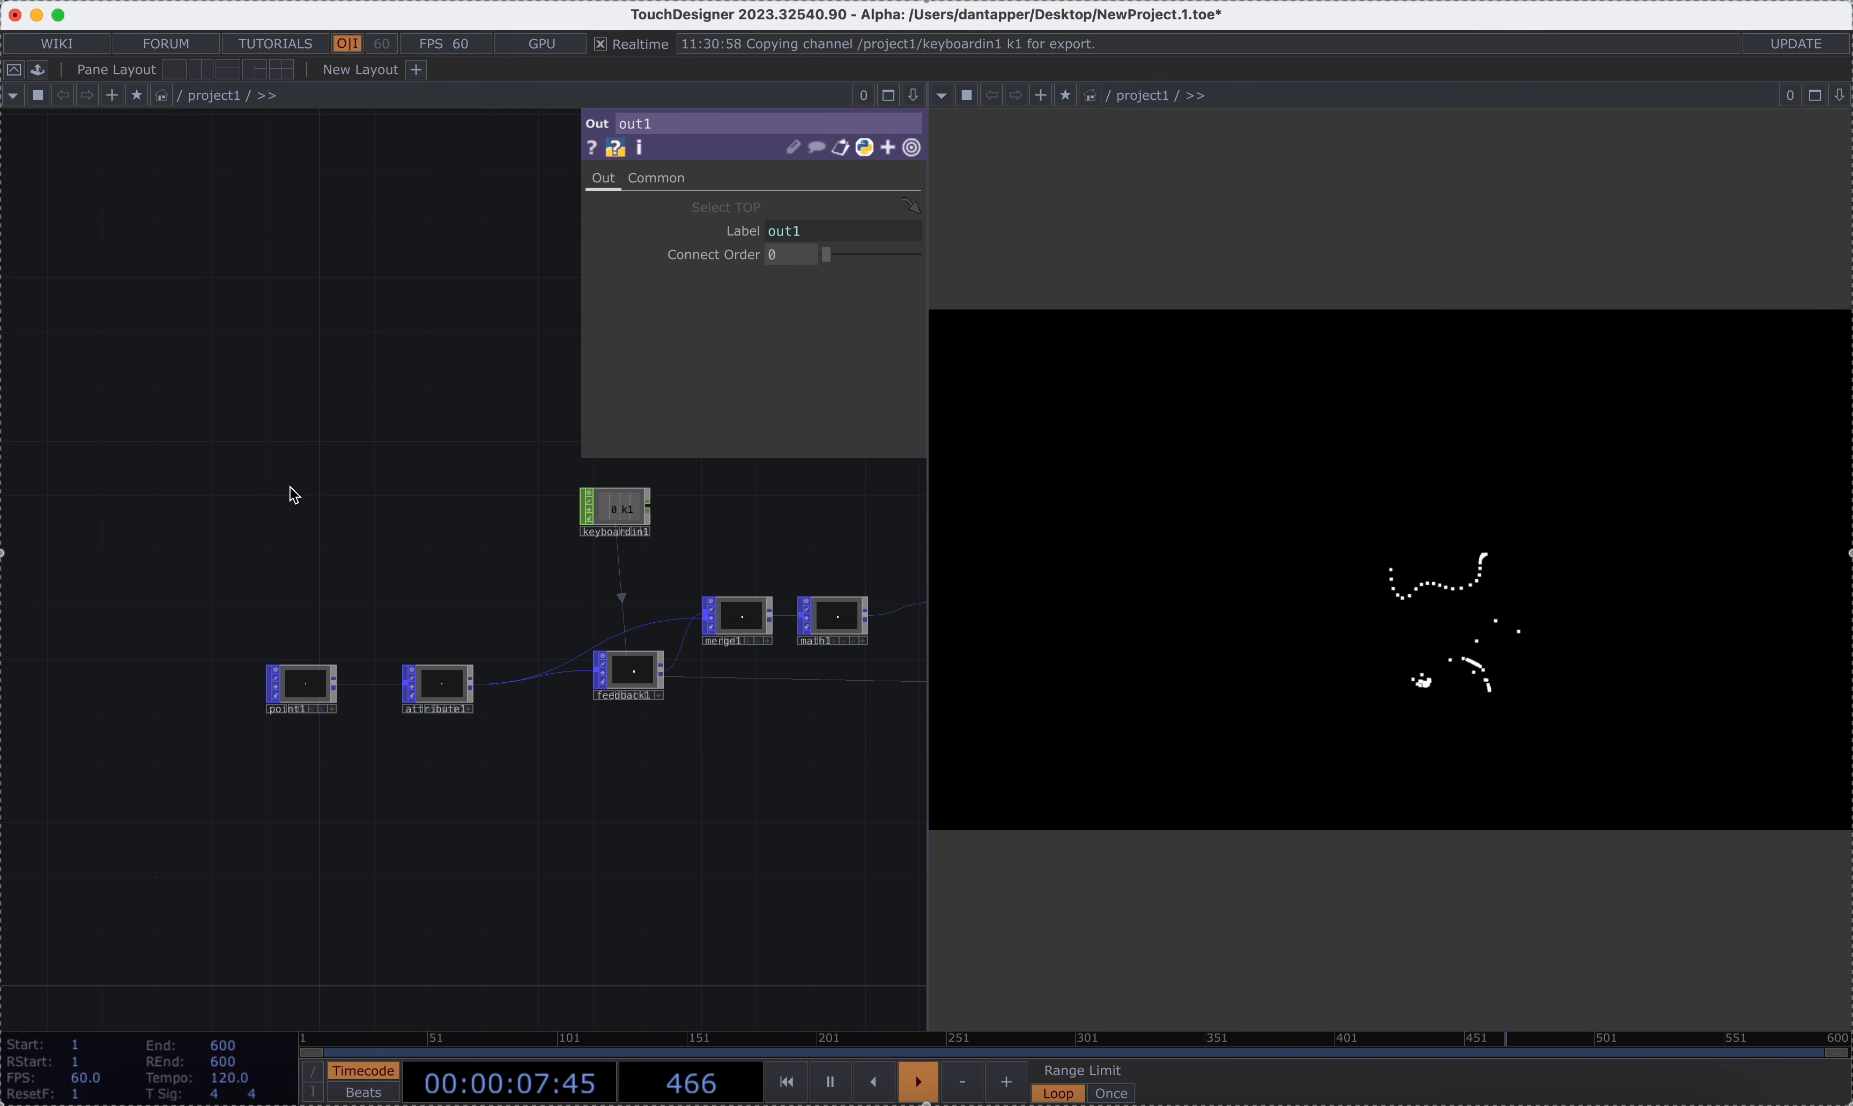
key(Tab)
click(158, 211)
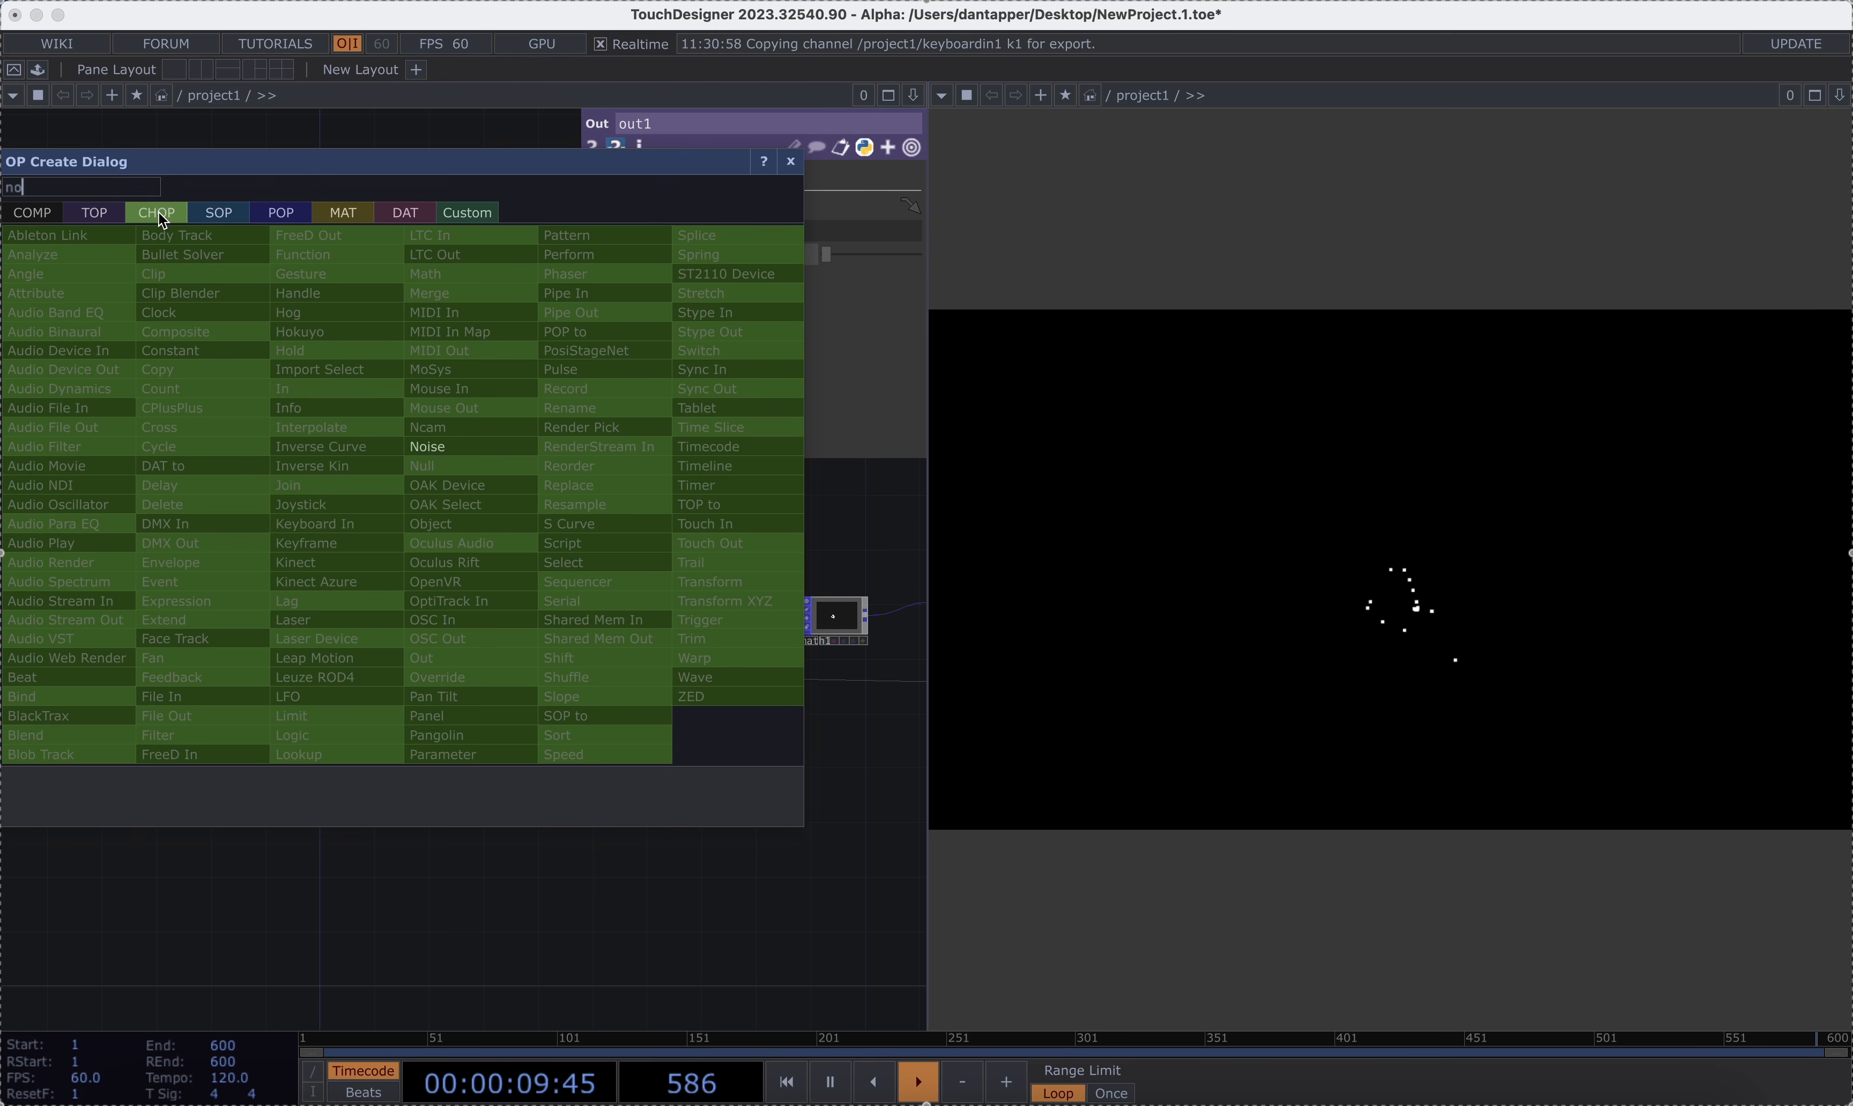
text(no)
click(460, 446)
click(320, 480)
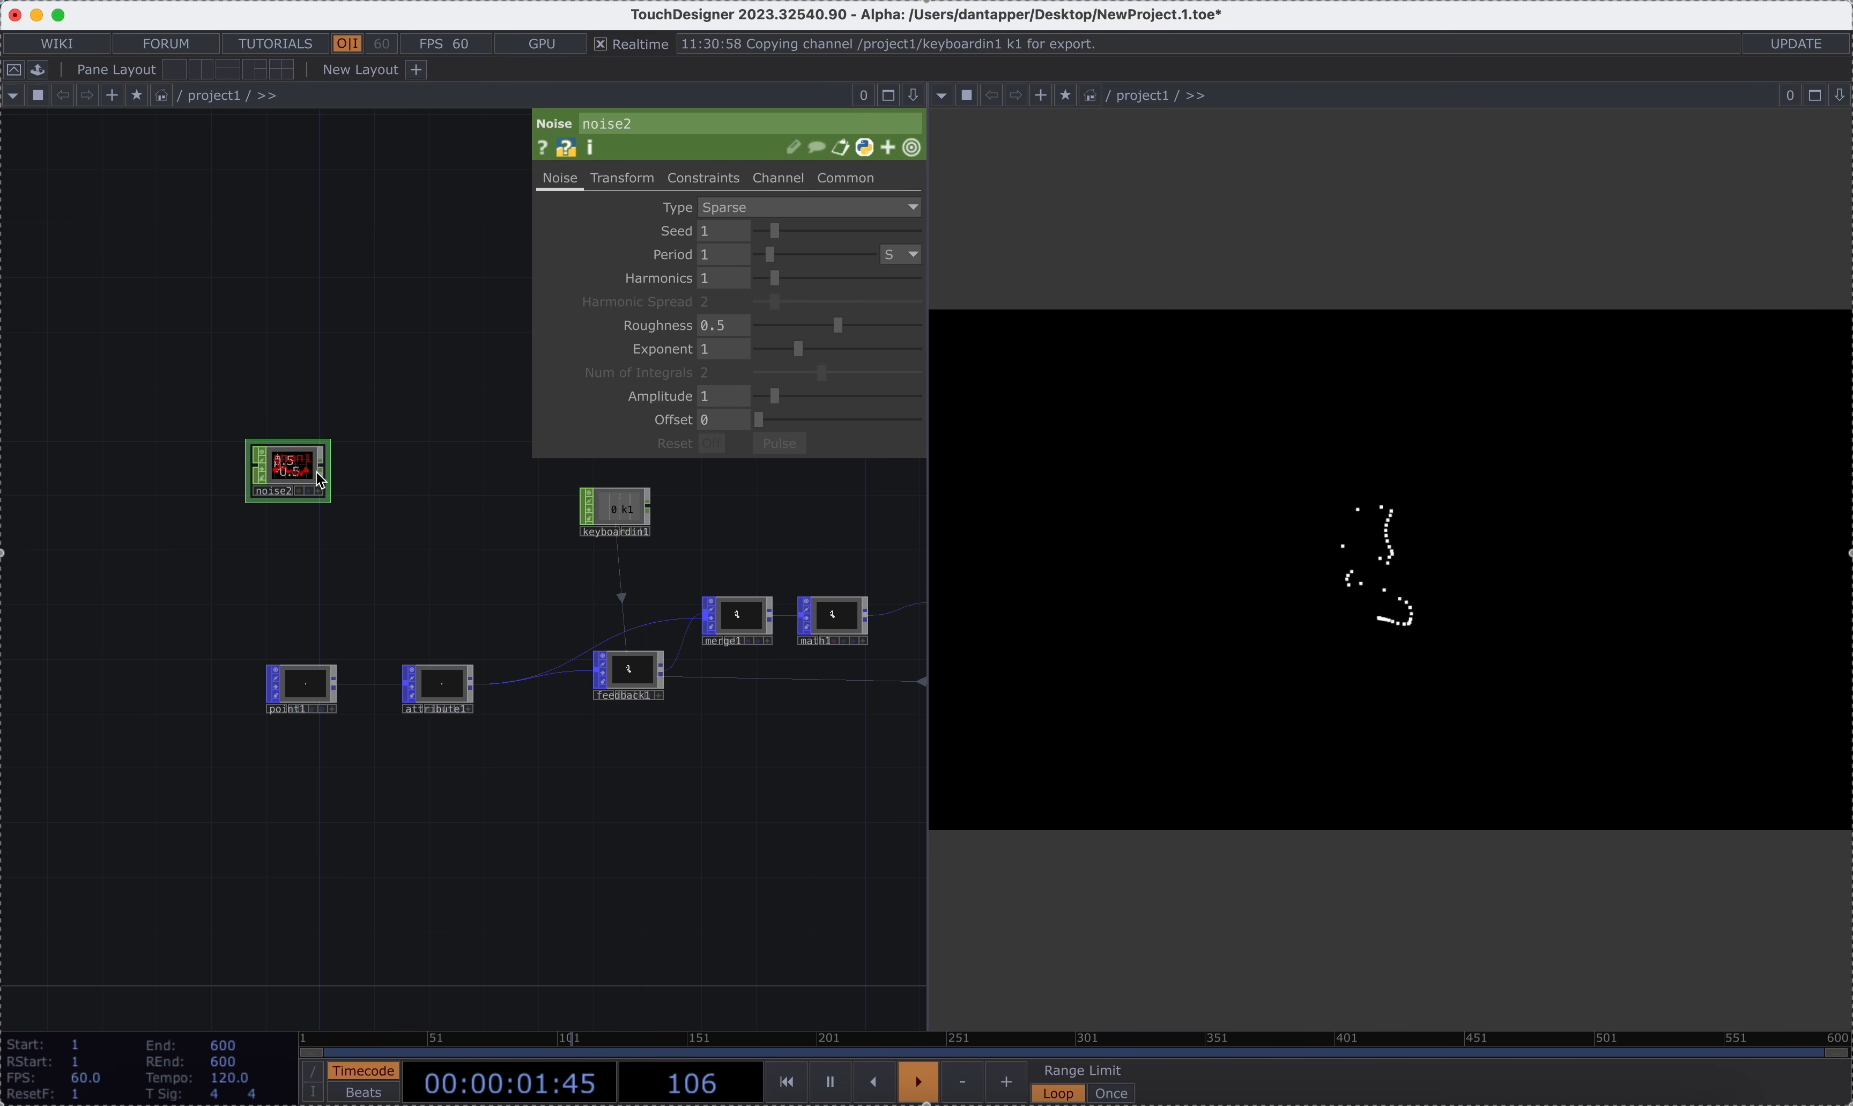
Turn on Time Slice for noise2.
scroll(324, 481, up, 2)
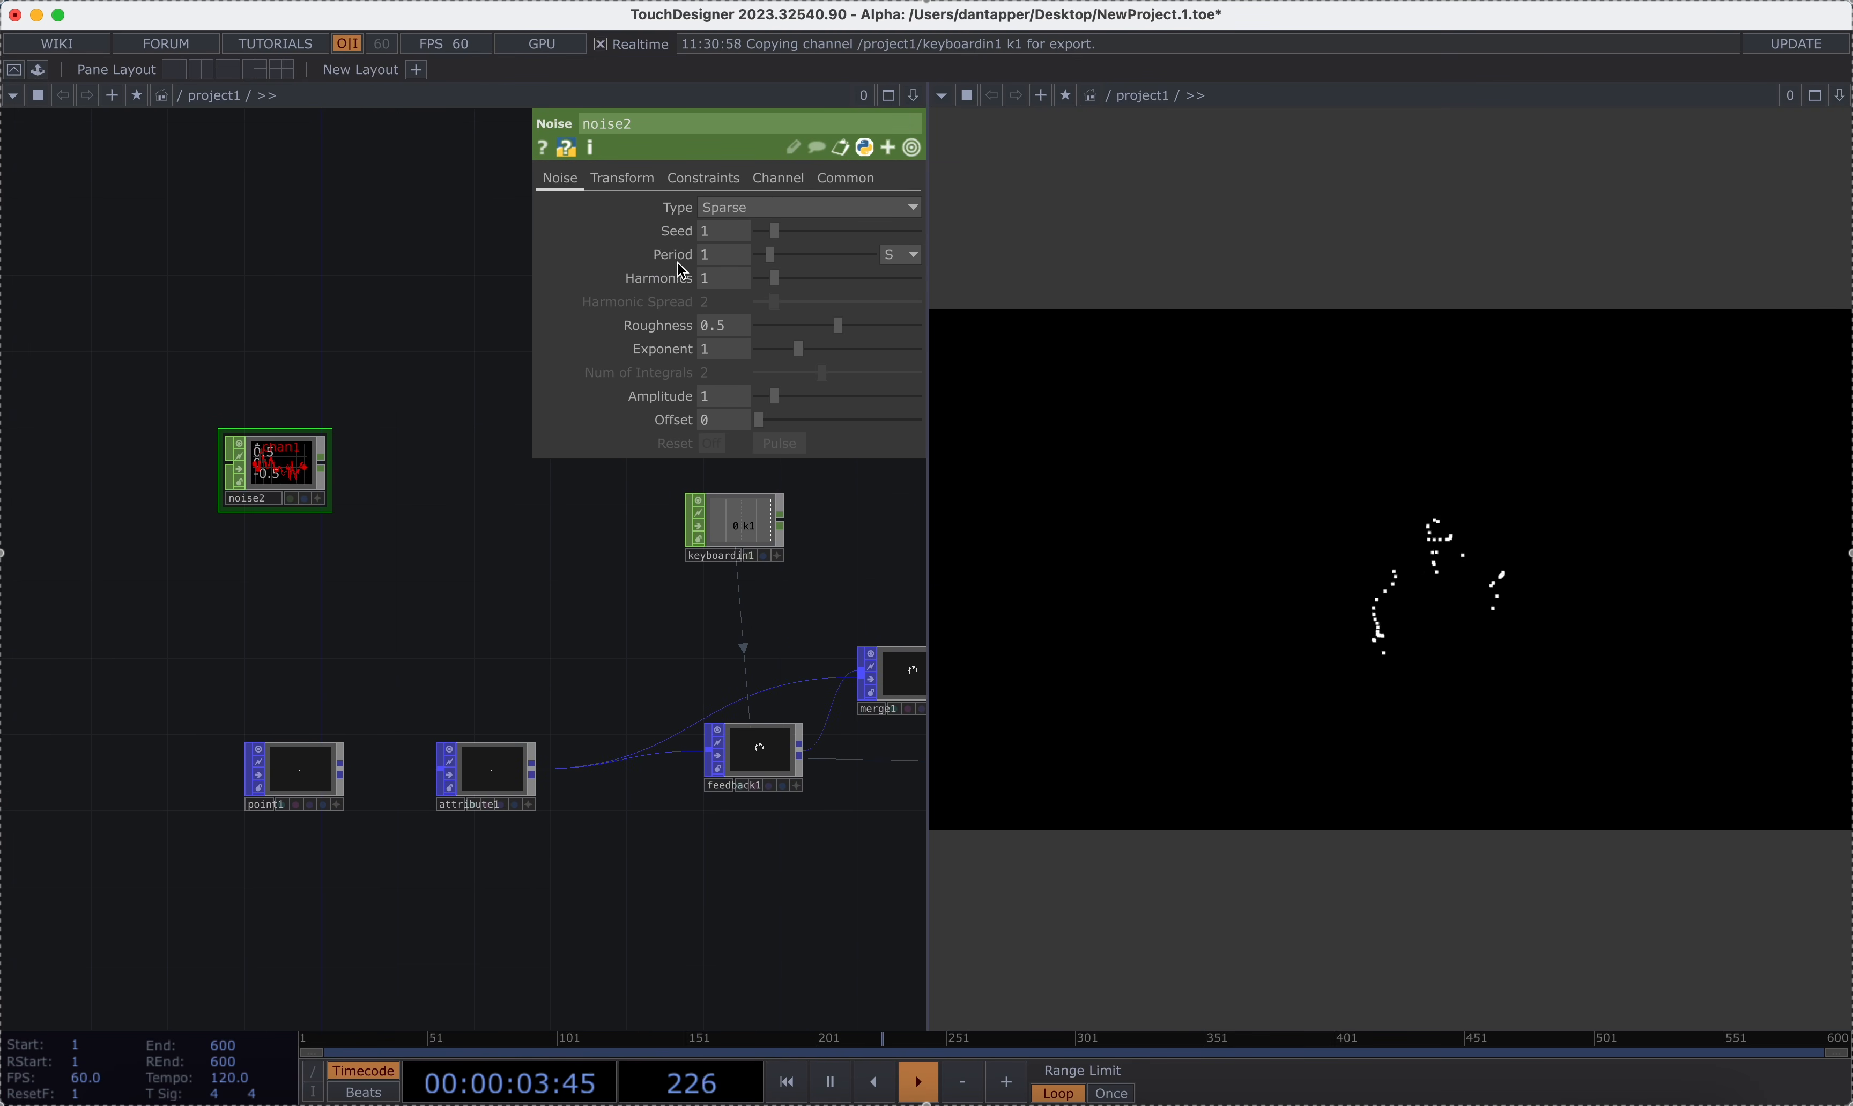
click(866, 179)
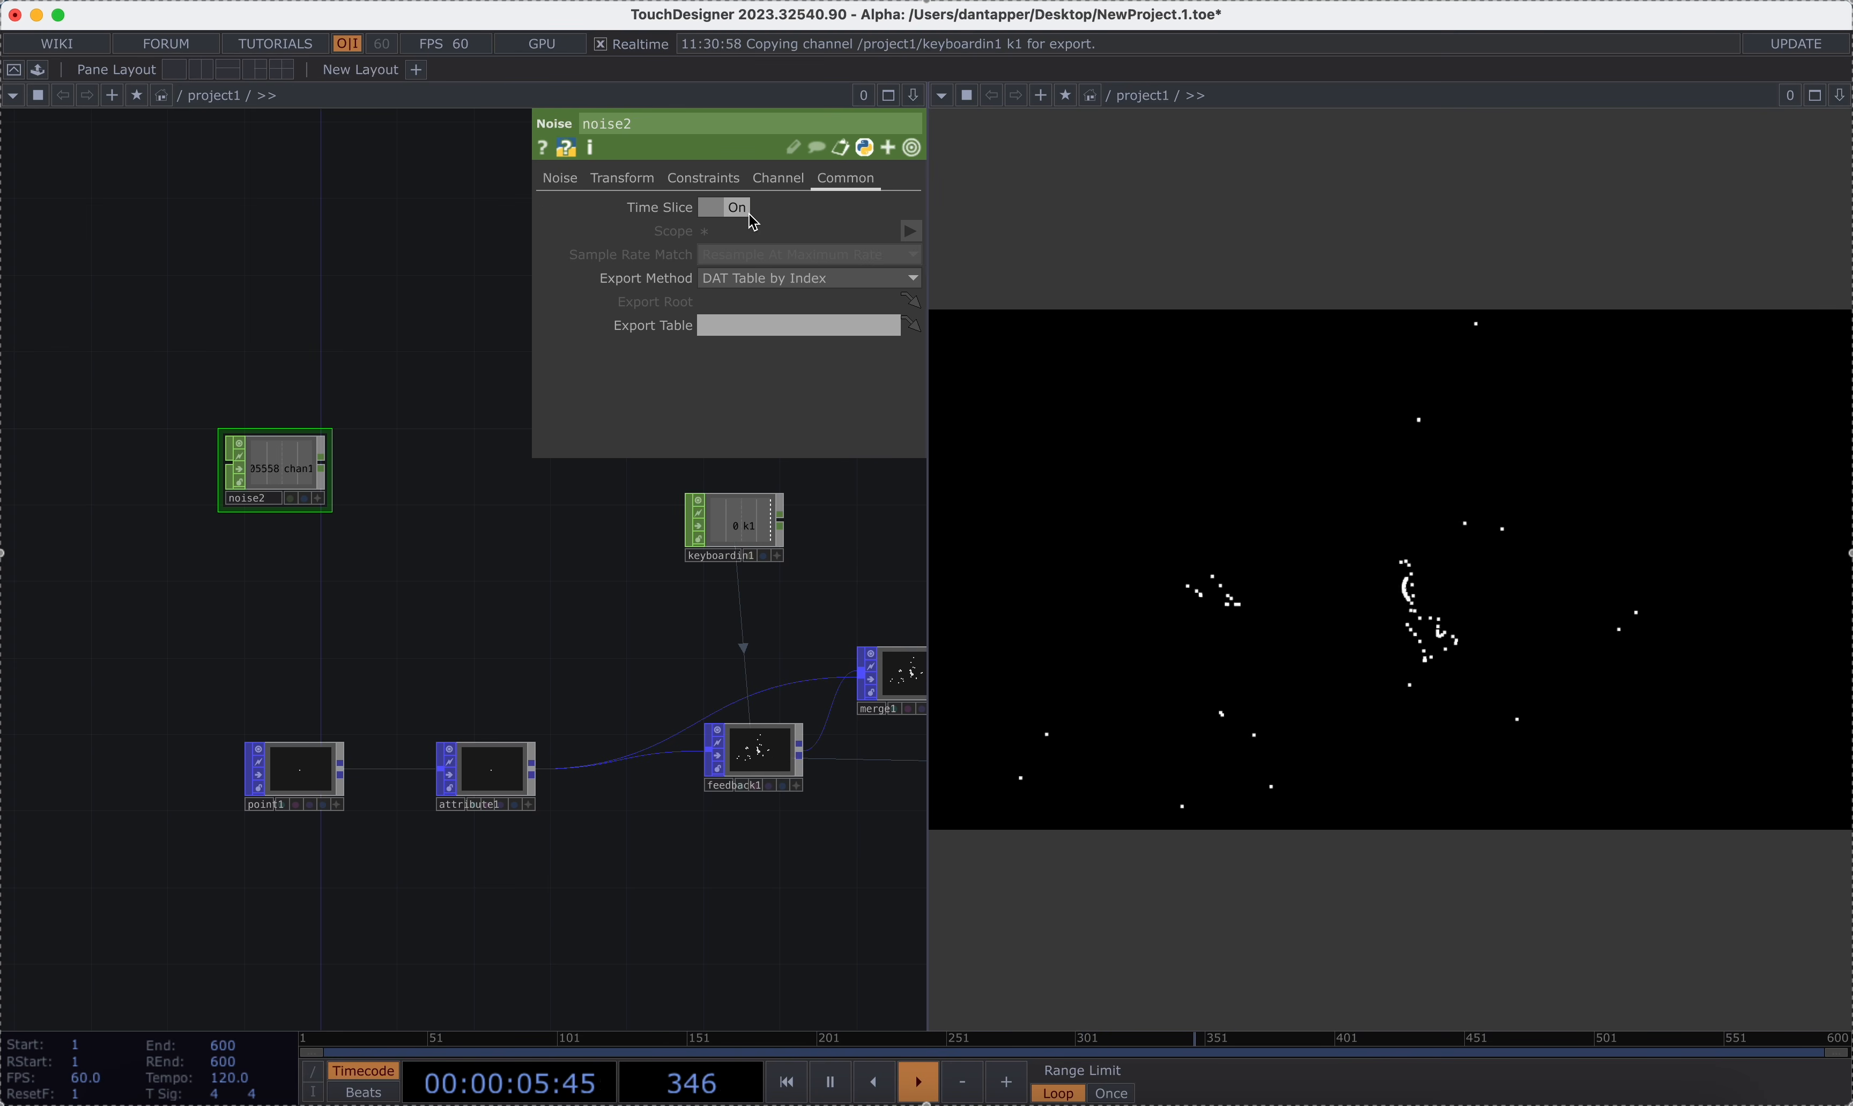
Set the channel names of the noise2 CHOP to x y z.
click(783, 179)
click(782, 204)
text(x y z)
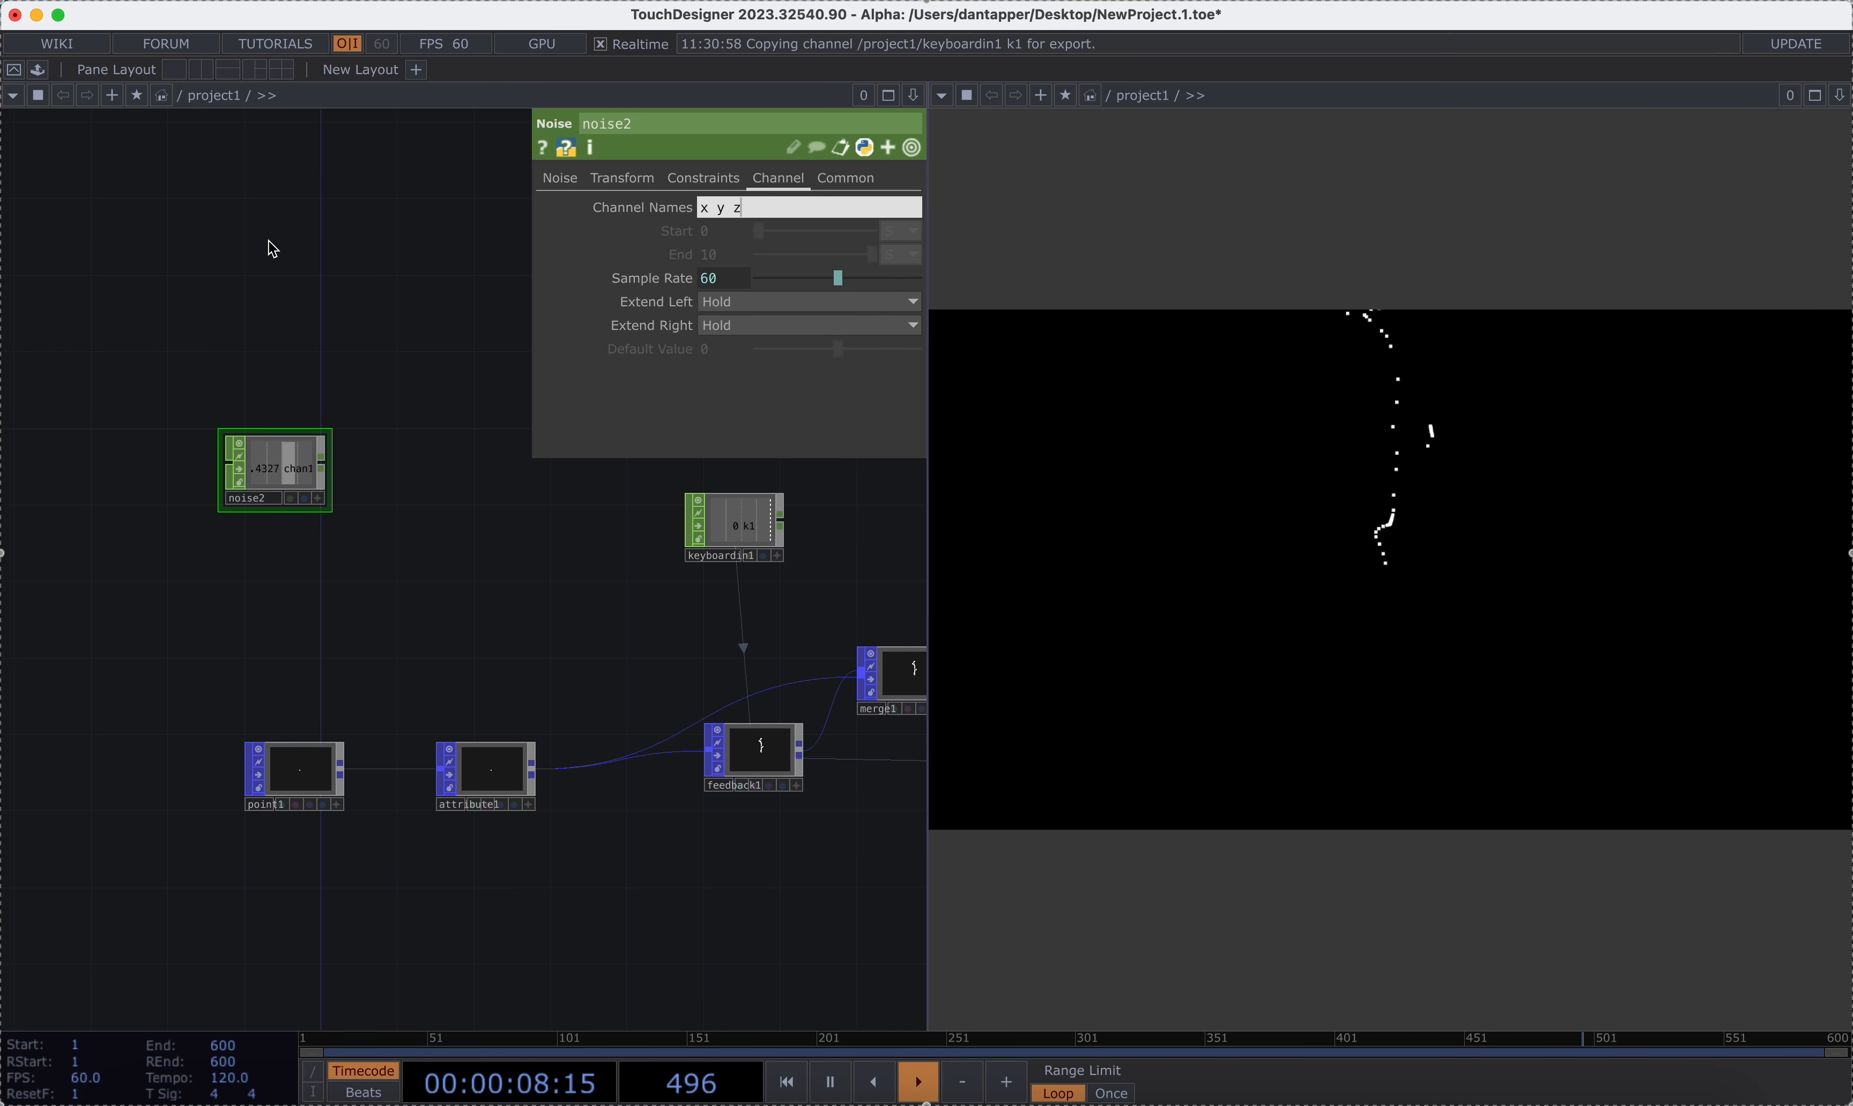
key(Return)
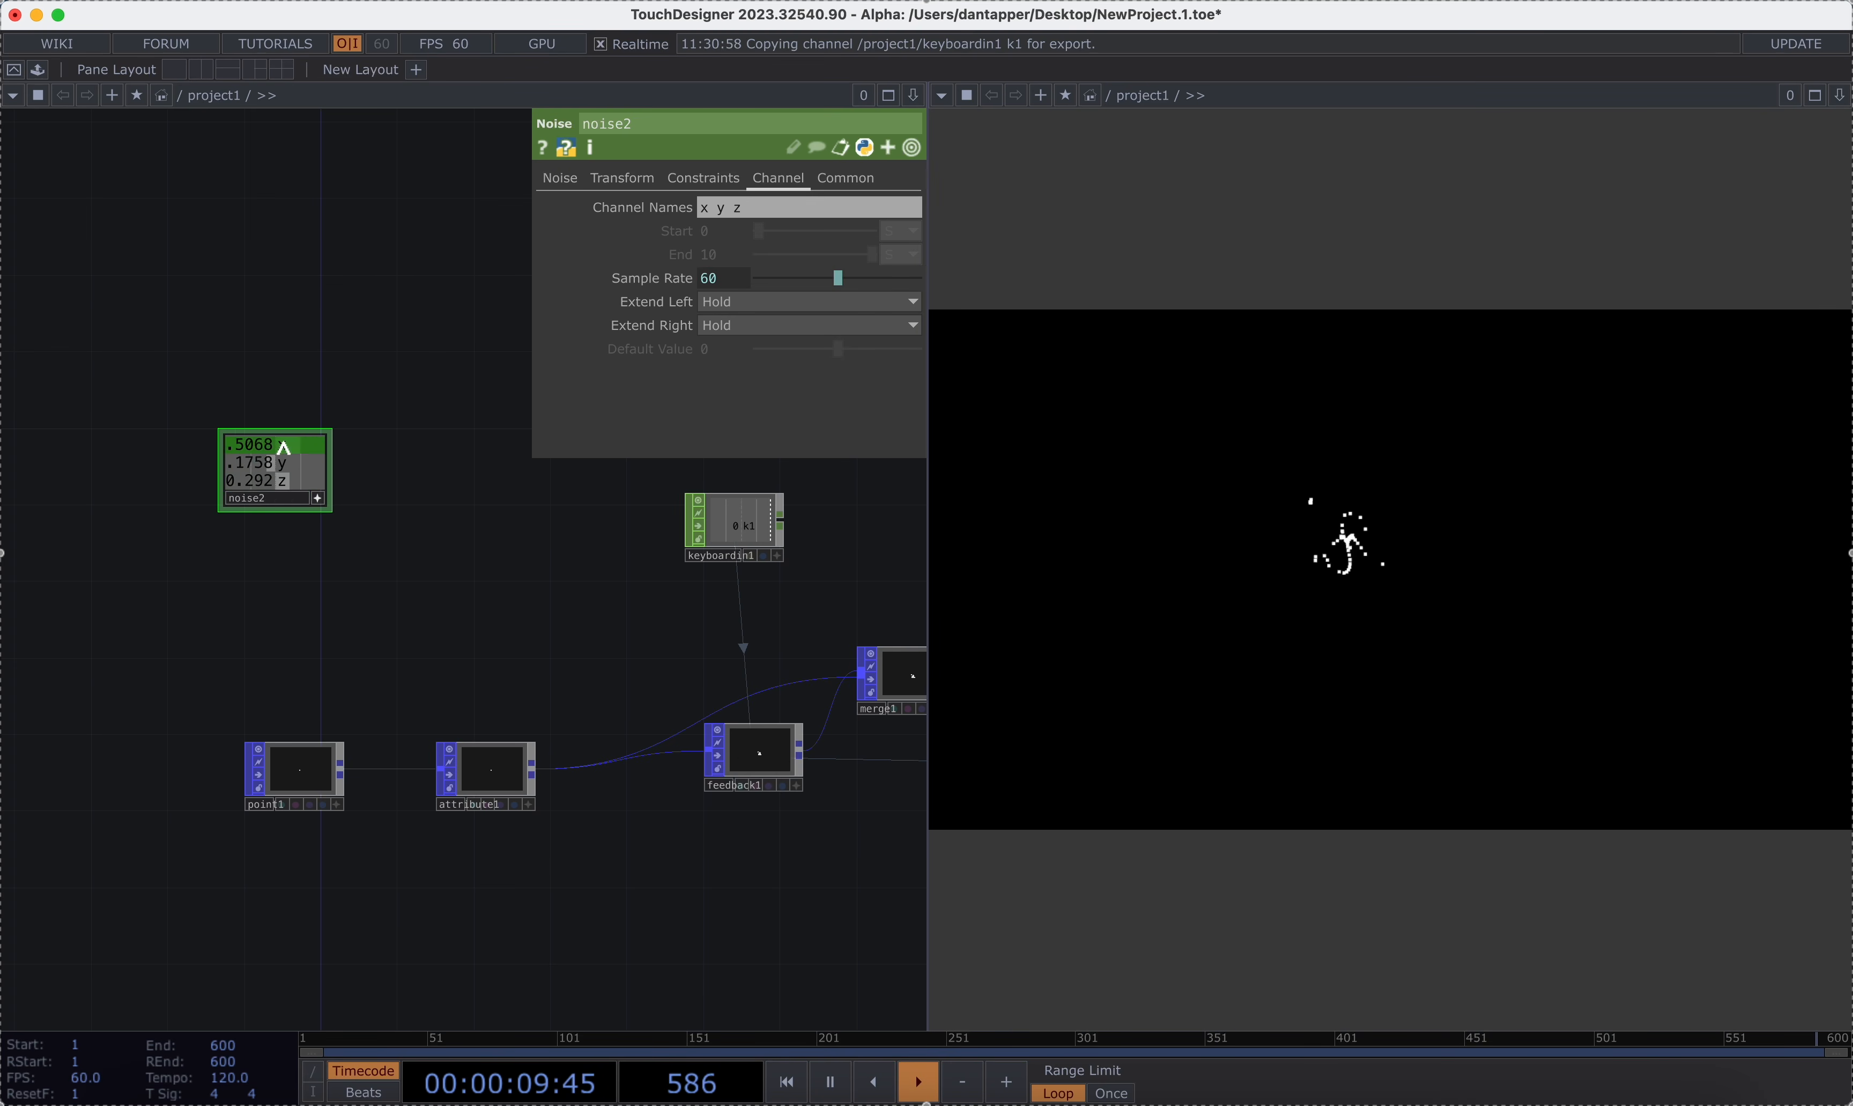
Move point1 farther from attribute1 and insert a Transform POP into the connection between them.
click(298, 766)
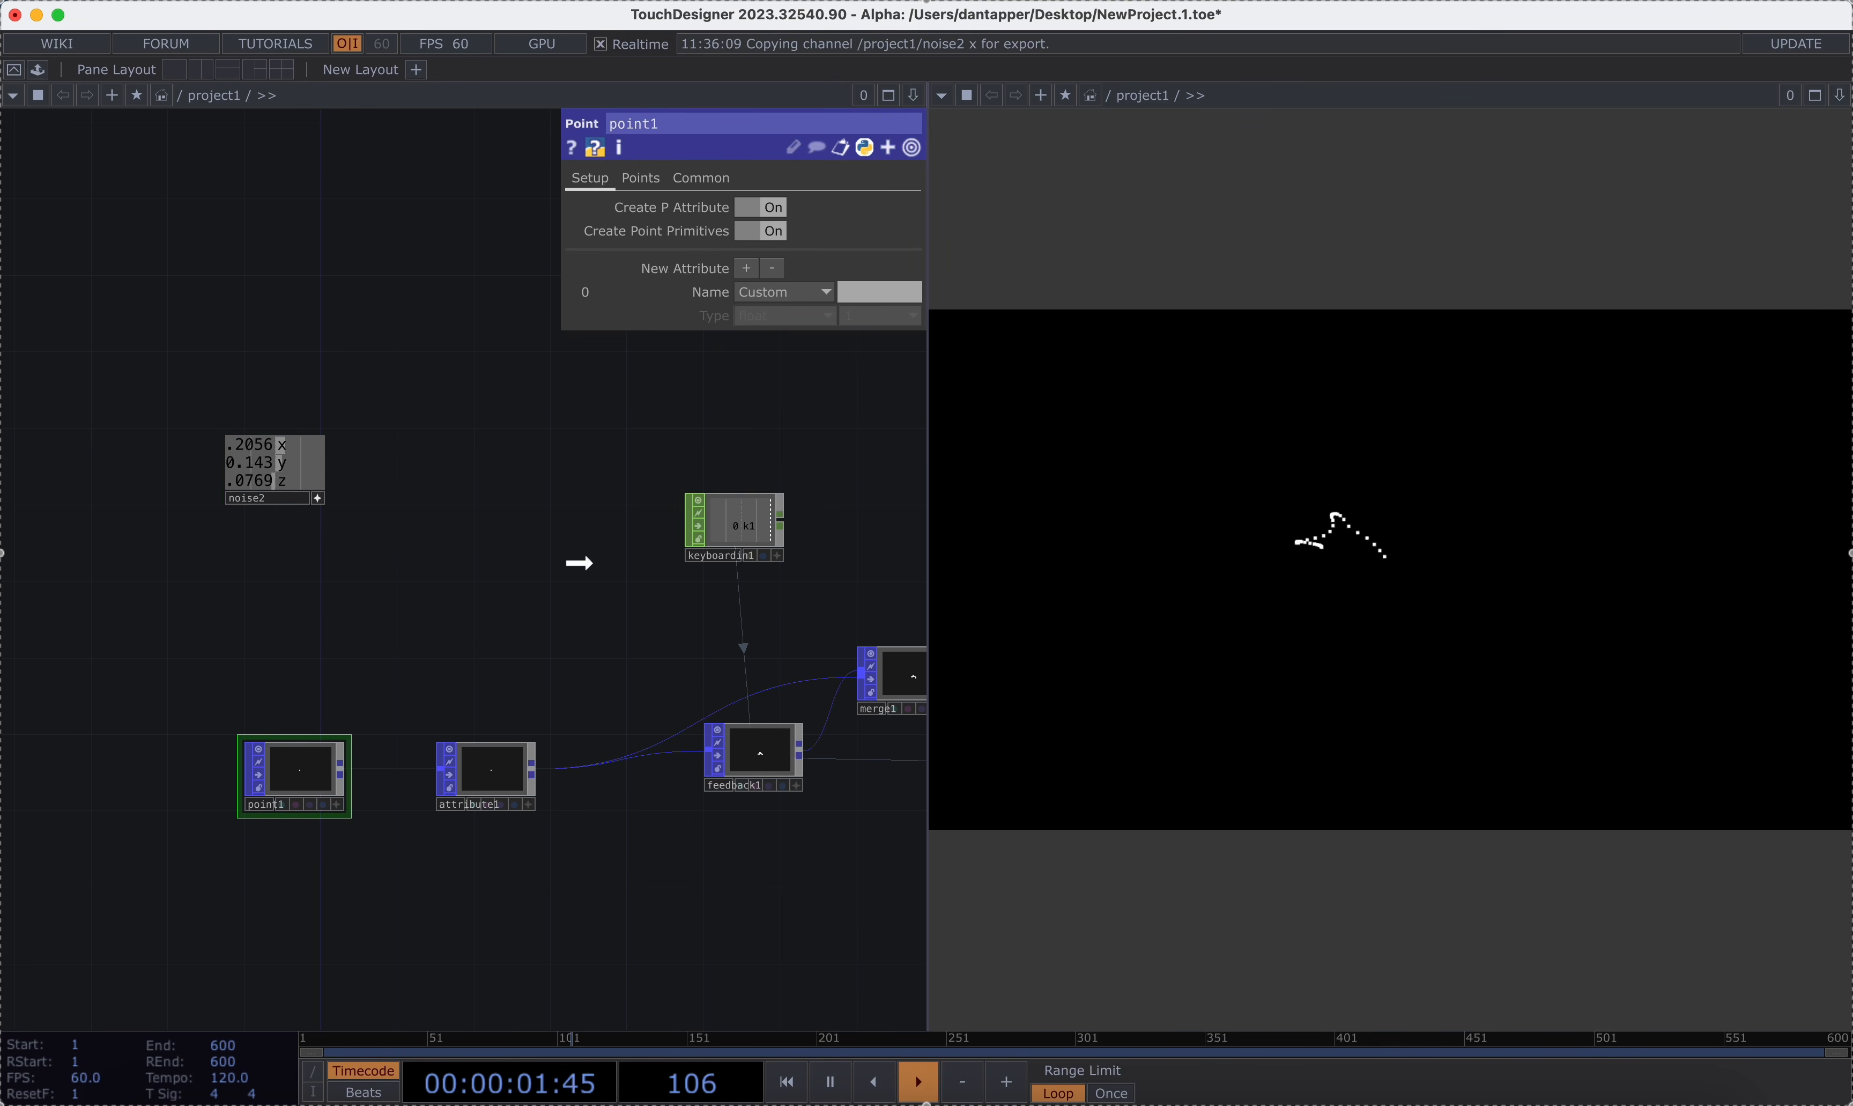
drag(293, 771, 121, 771)
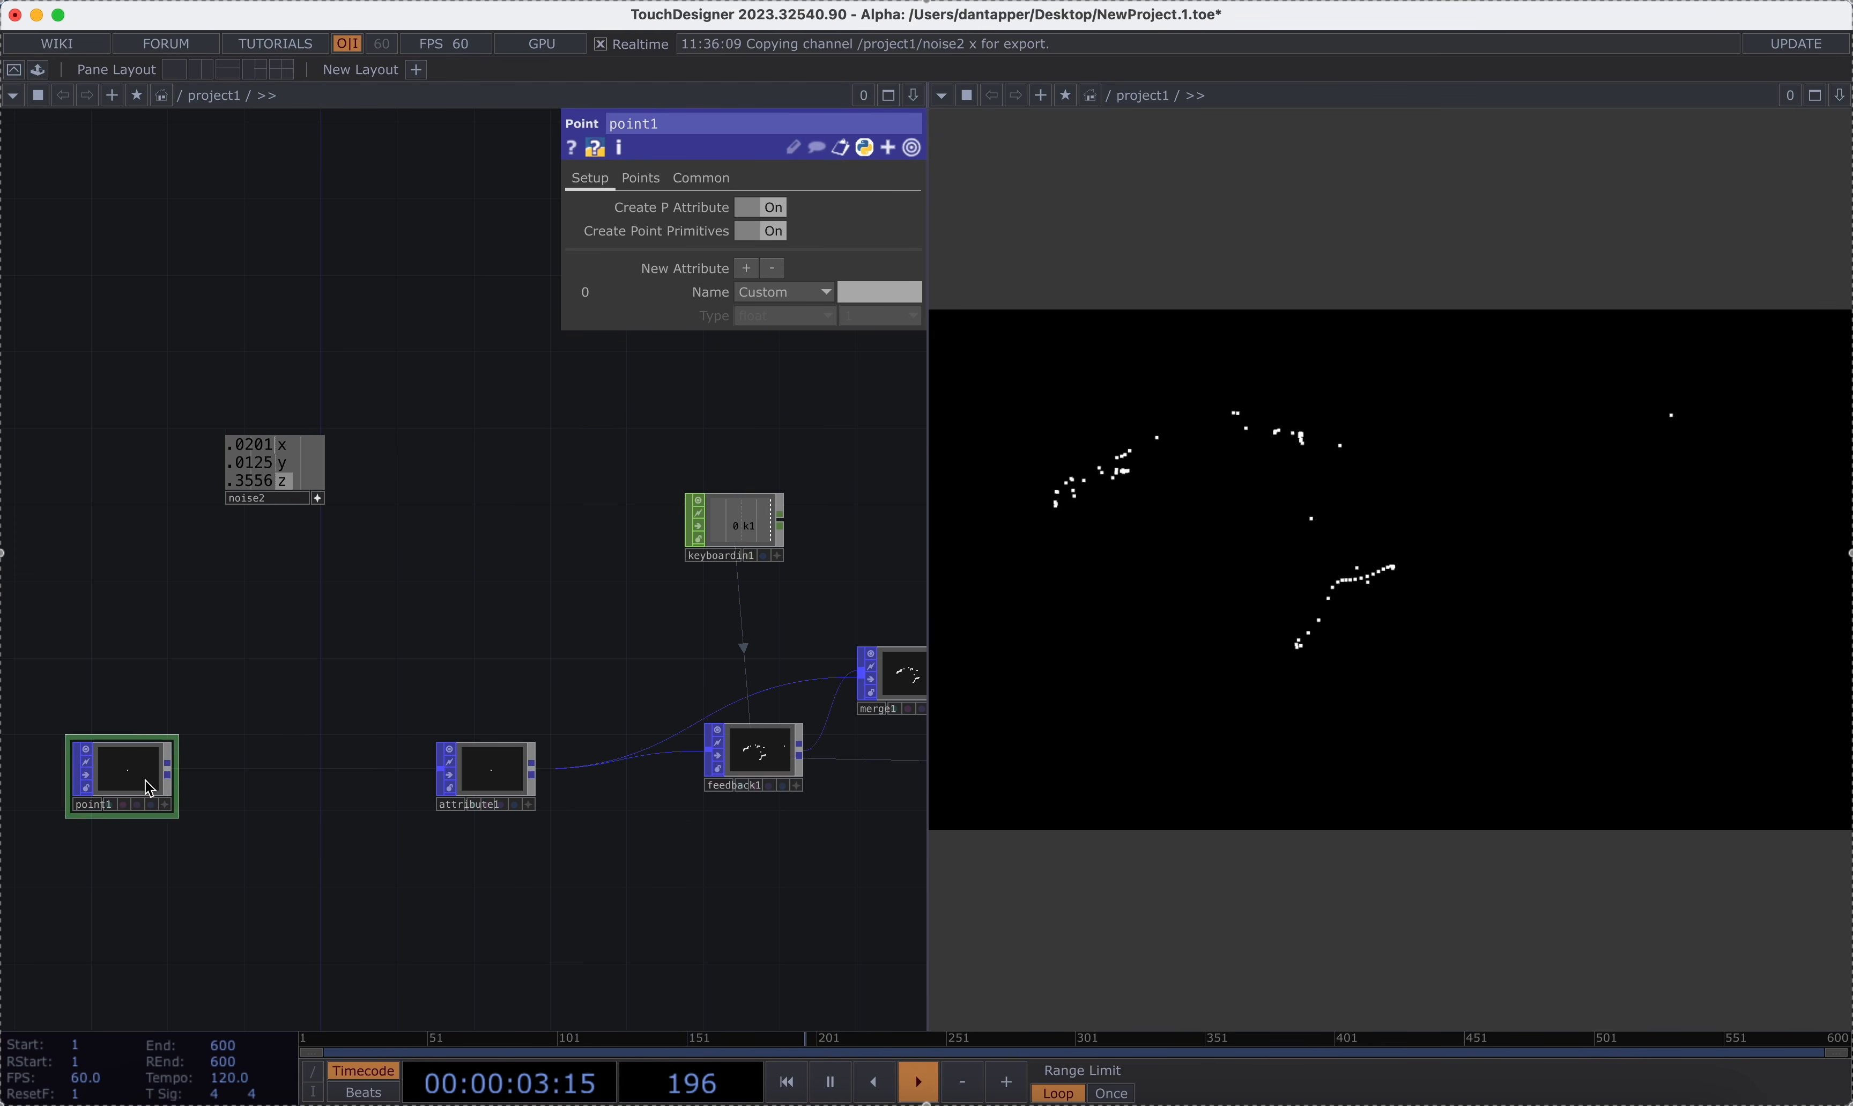
right_click(232, 777)
click(237, 770)
text(tr)
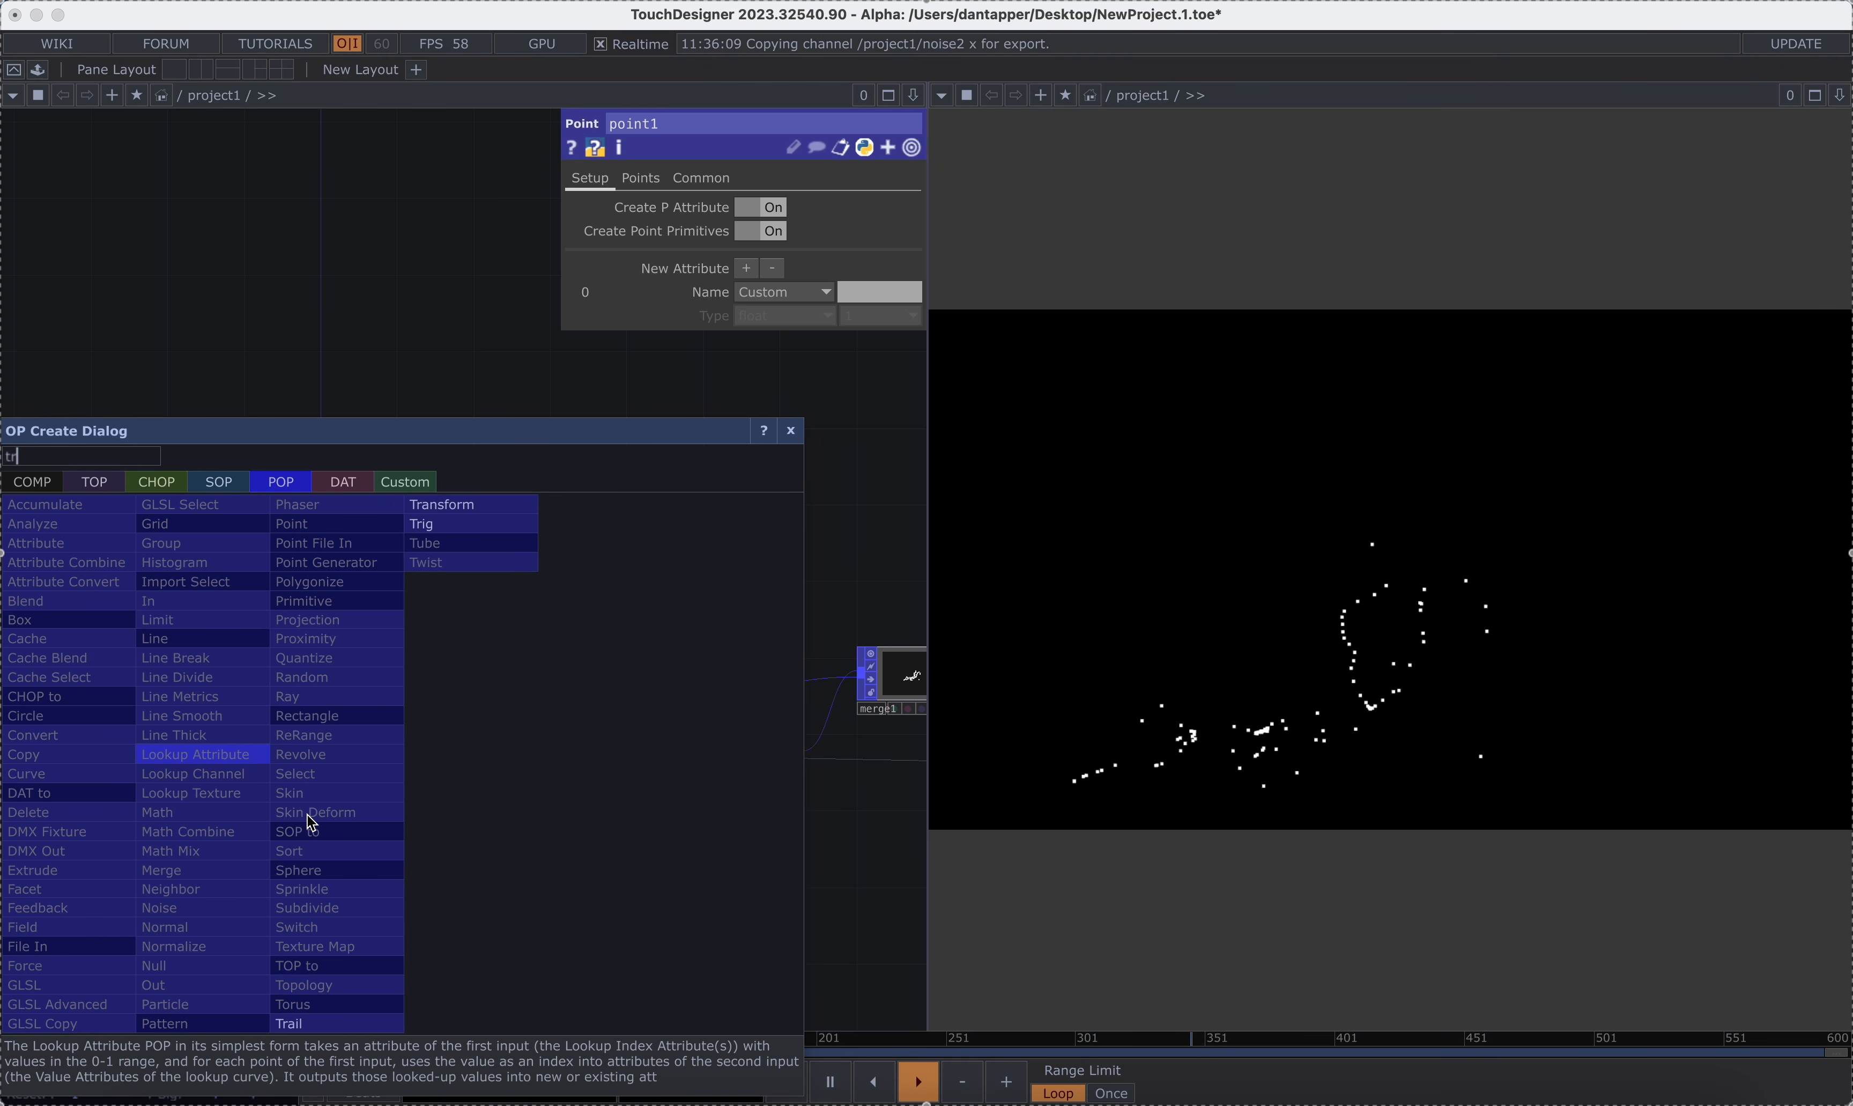
click(440, 505)
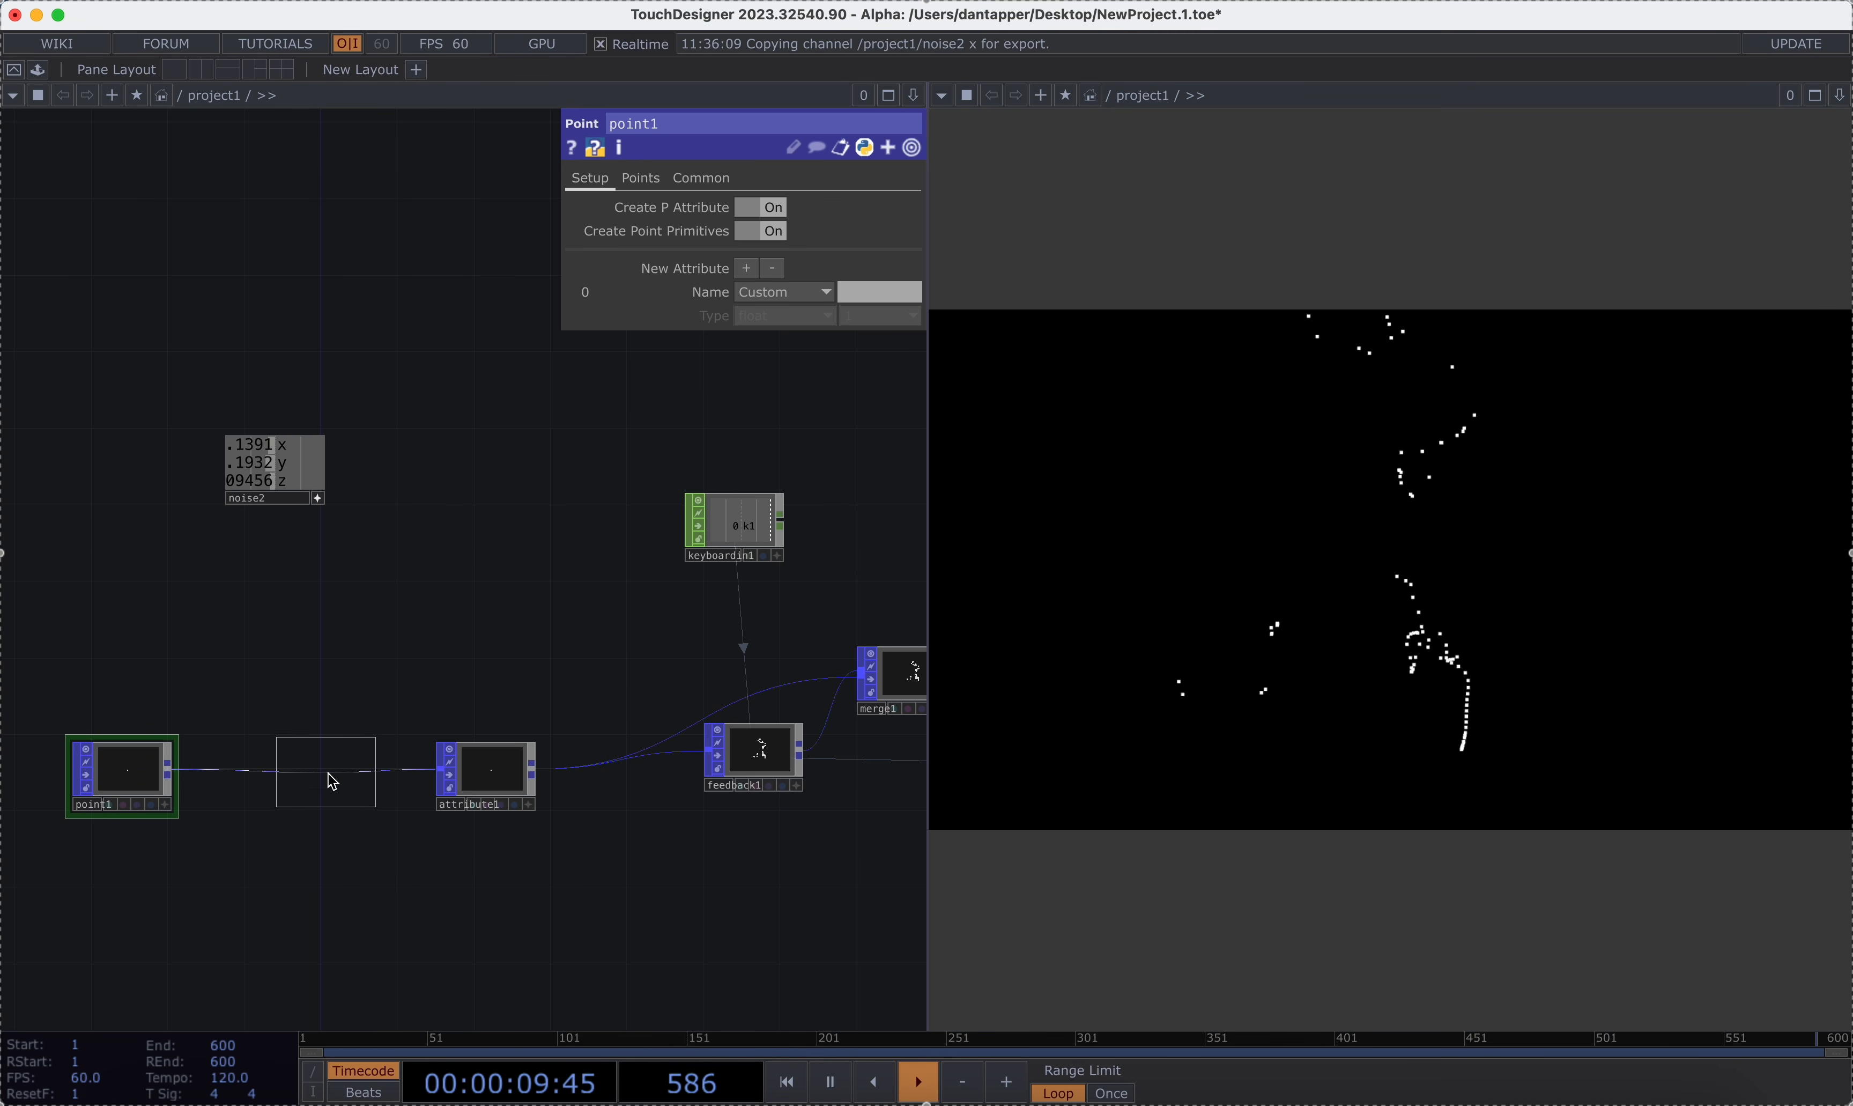
click(311, 774)
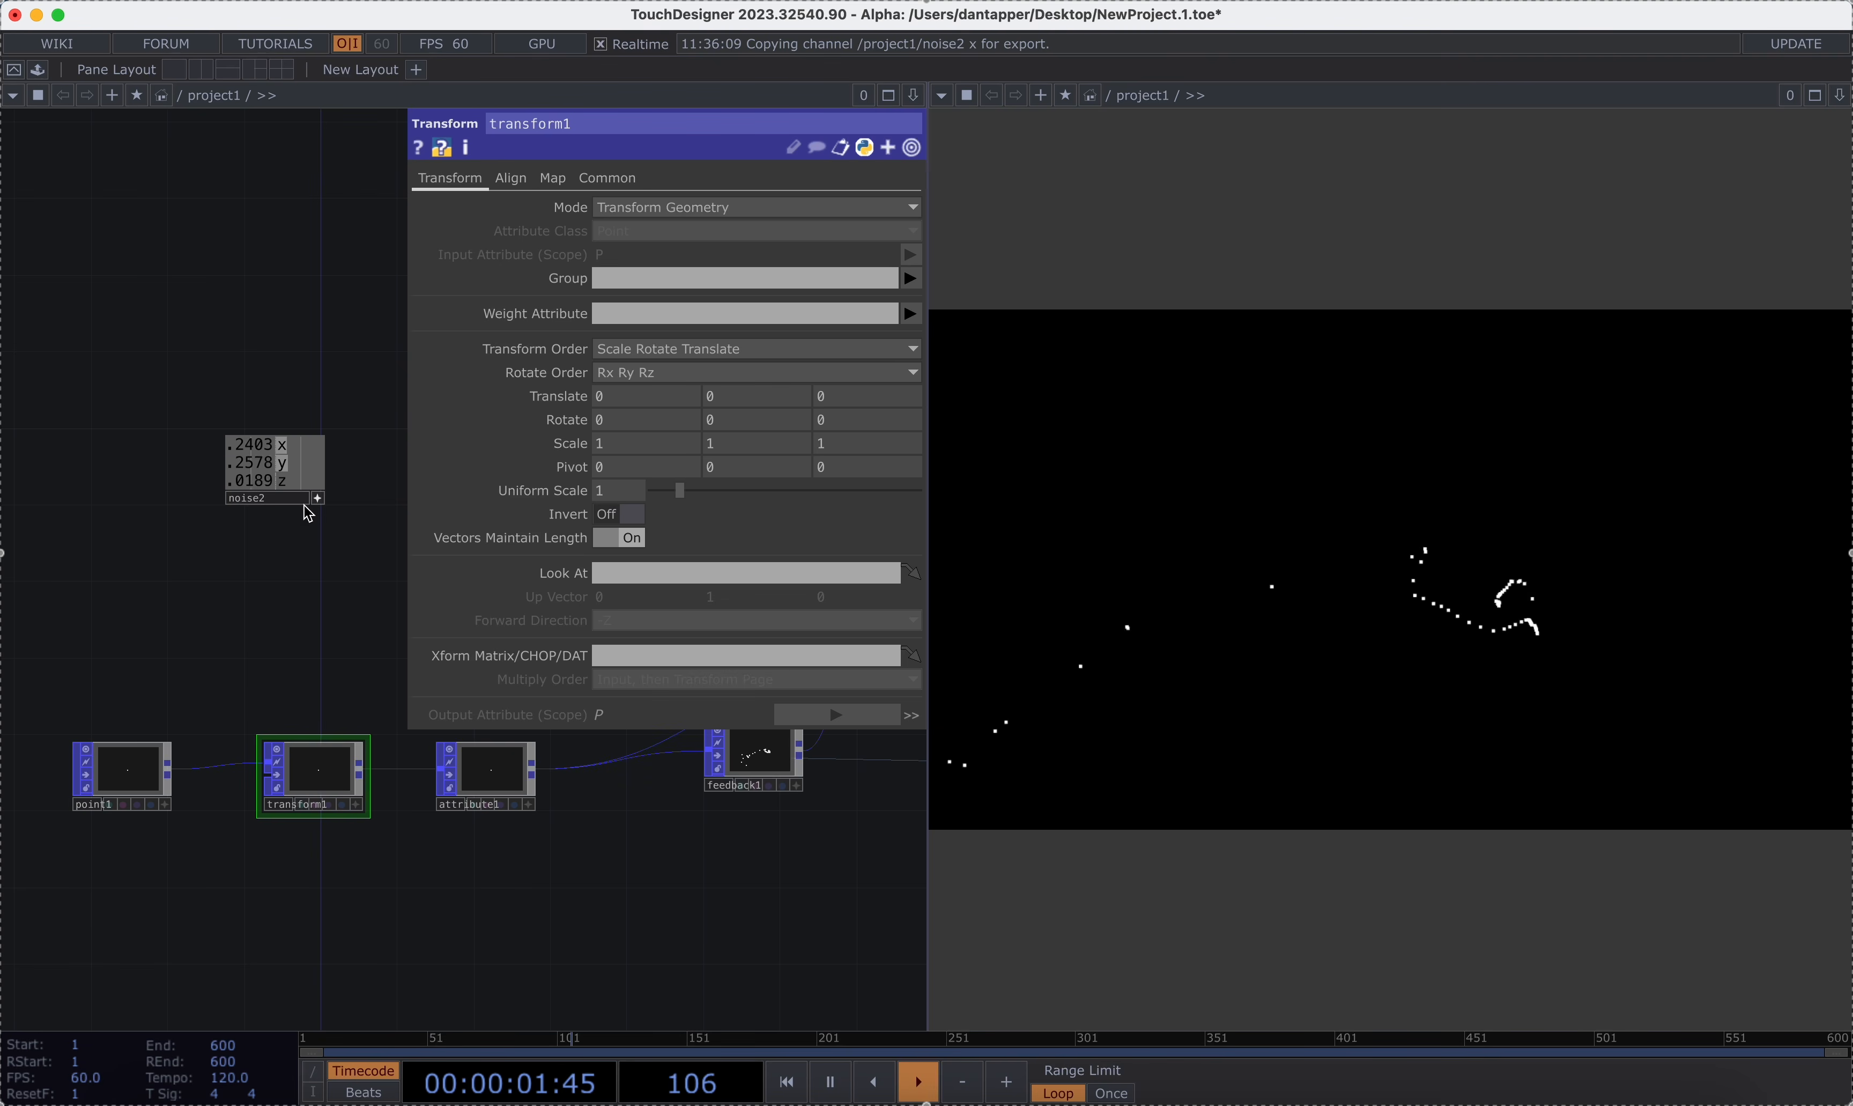
Link the x, y and z channels of noise2 to the matching Translate values of transform1.
drag(289, 451, 748, 396)
click(564, 418)
click(718, 419)
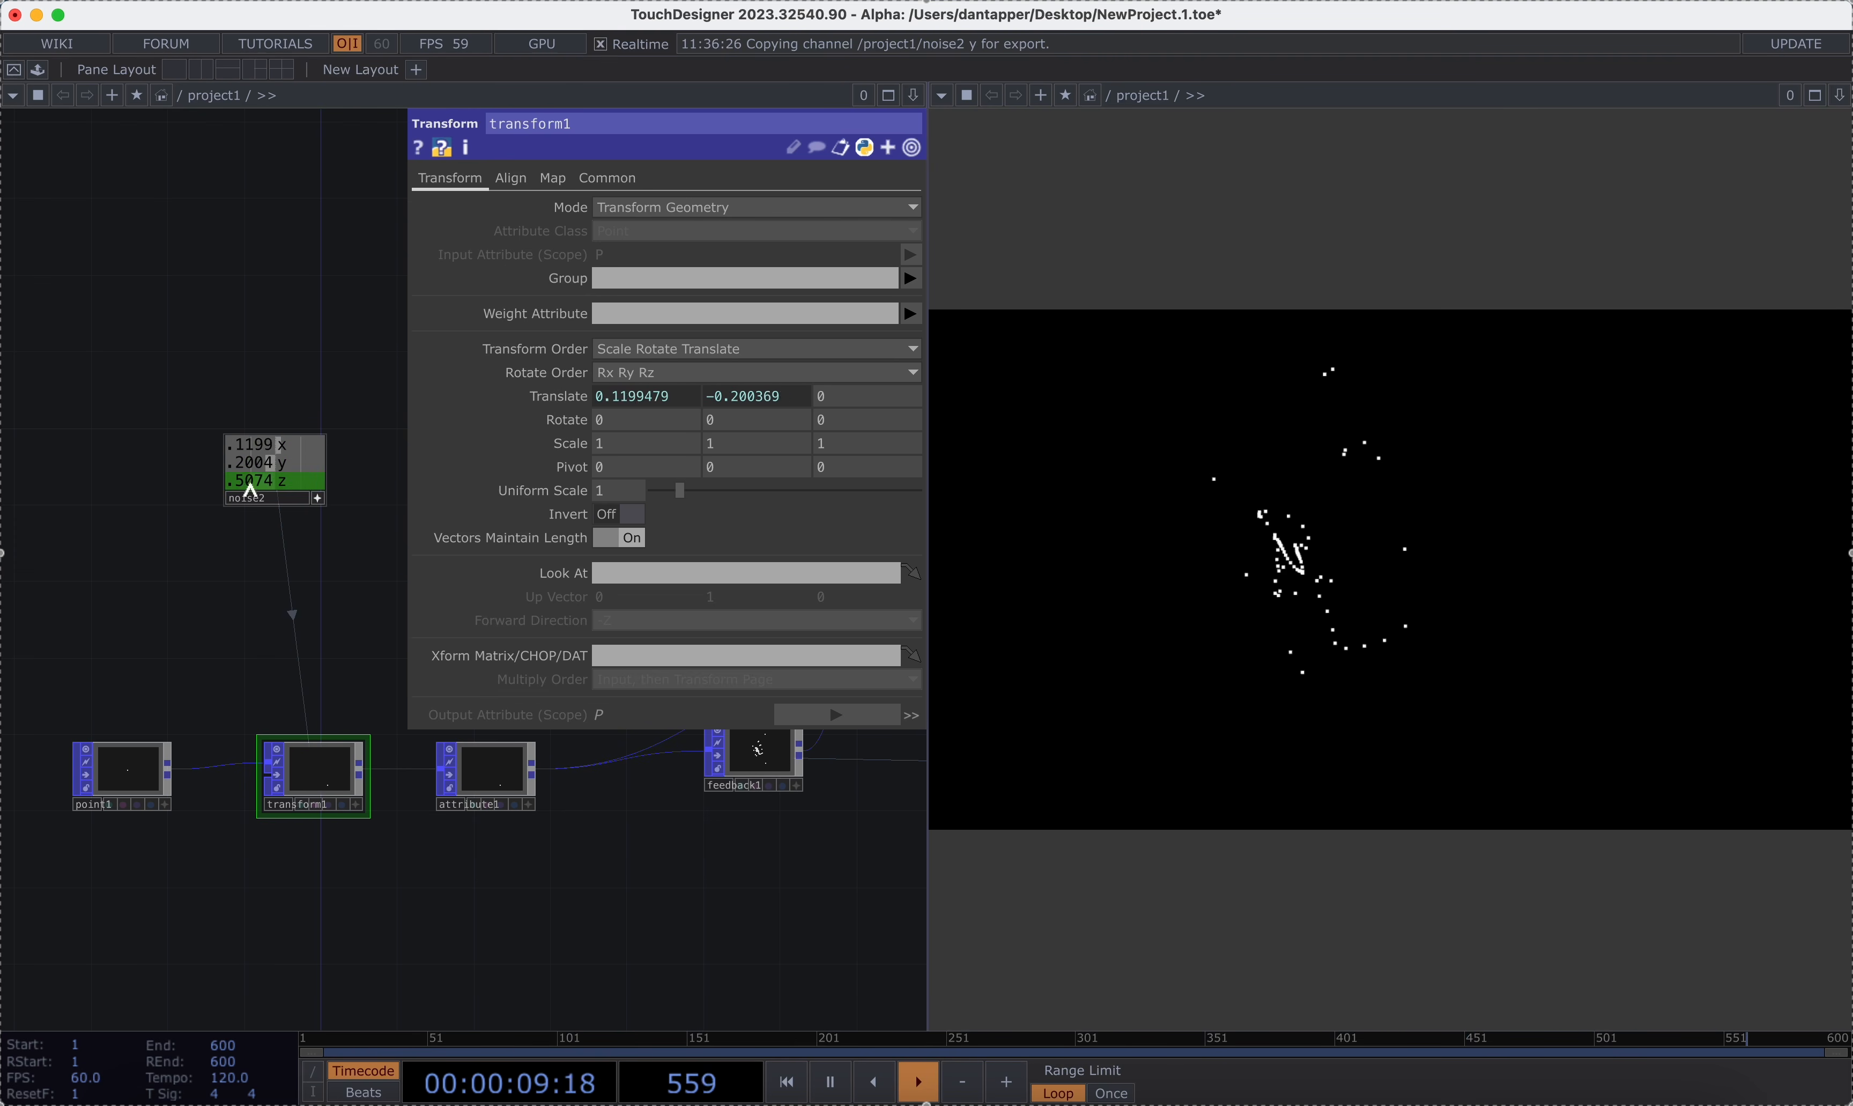
drag(251, 490, 865, 396)
click(858, 392)
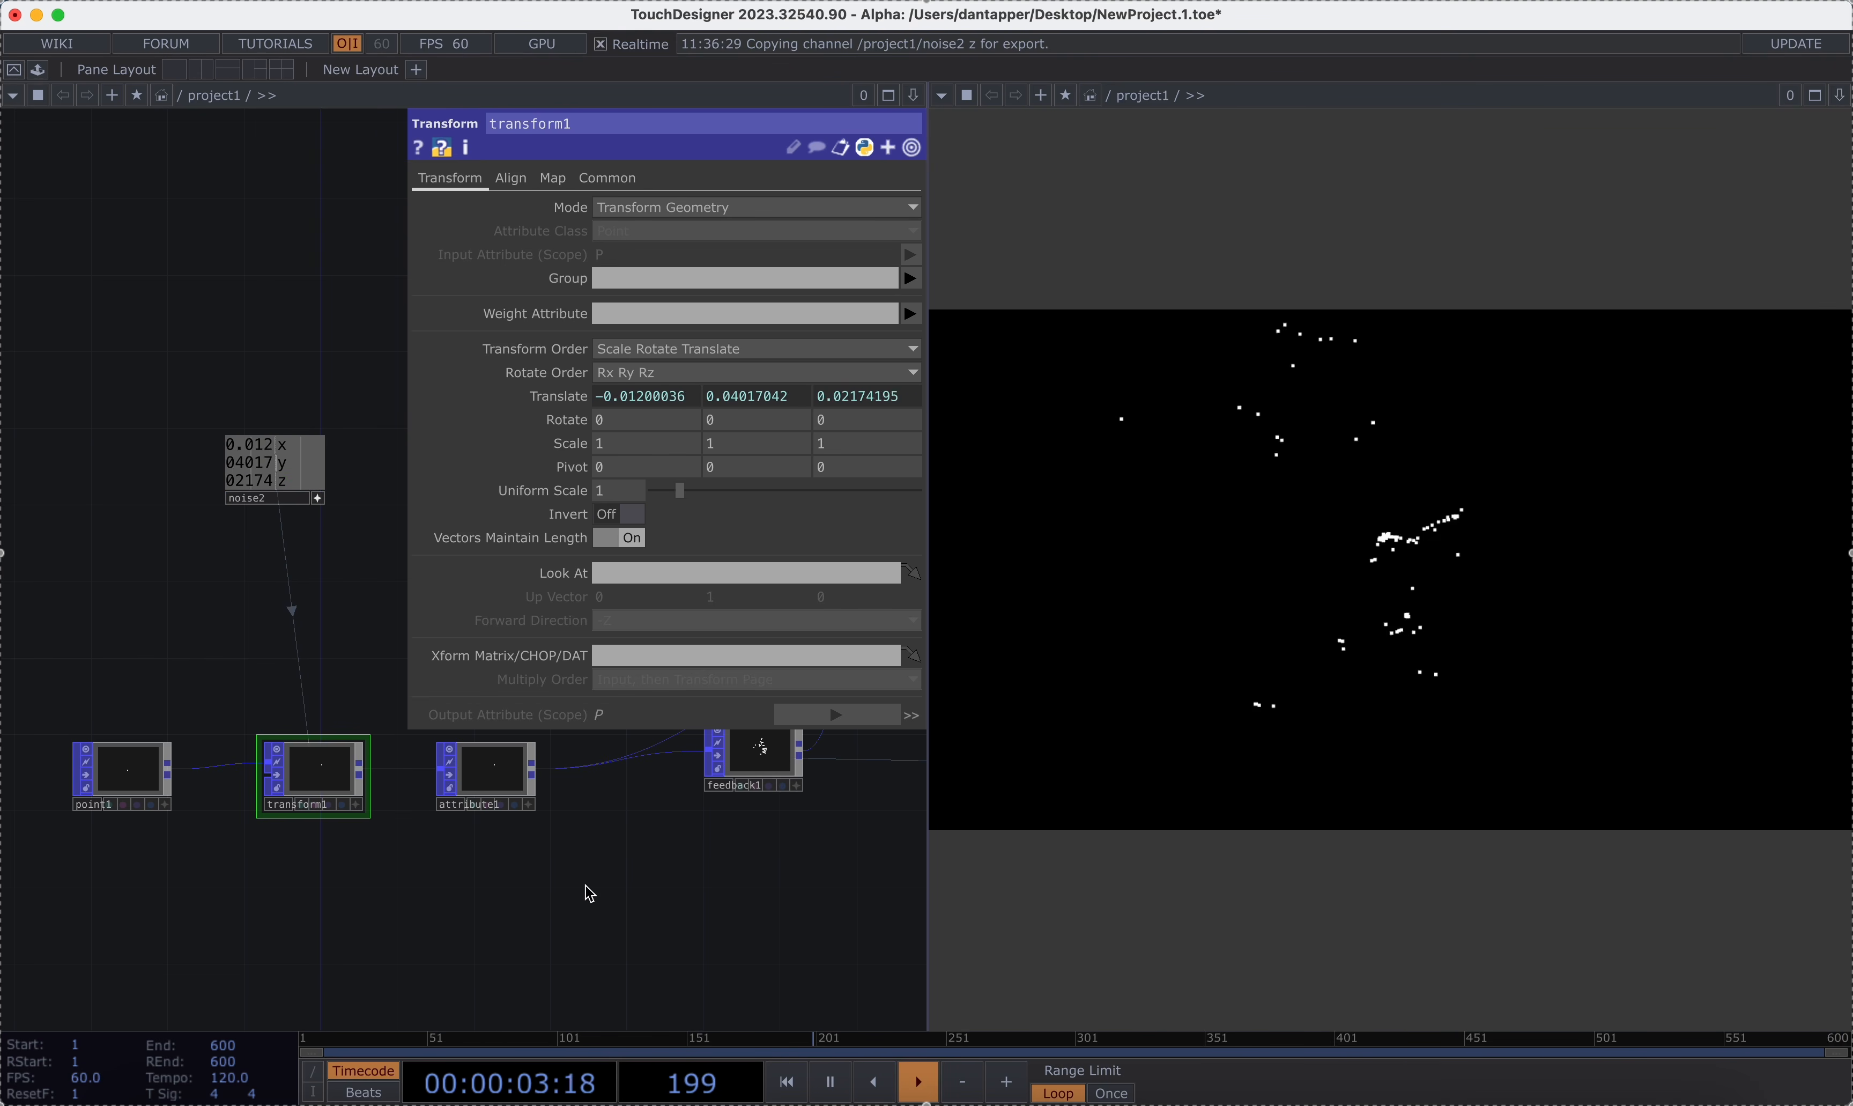
Try a smaller time multiplier in the Translate 4D expression of noise1, and undo the change.
drag(600, 882, 219, 967)
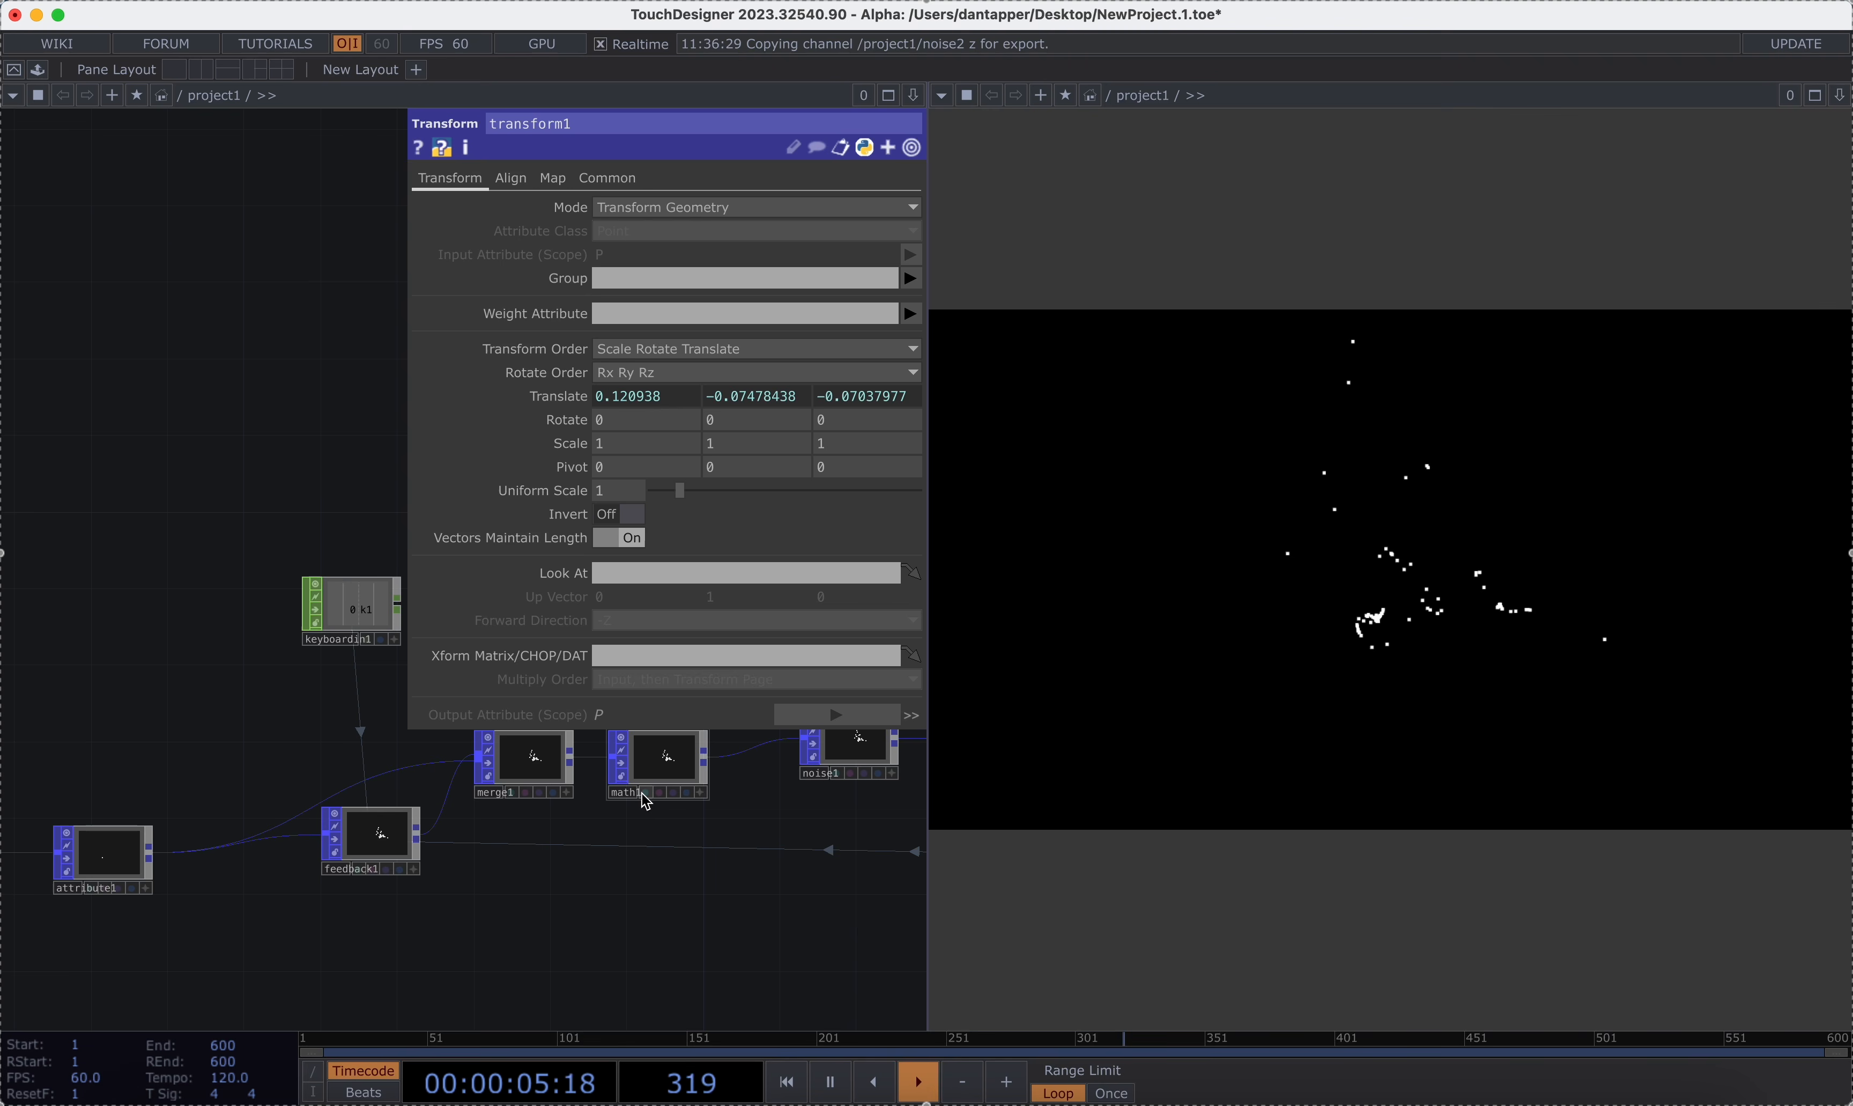
click(850, 752)
click(736, 350)
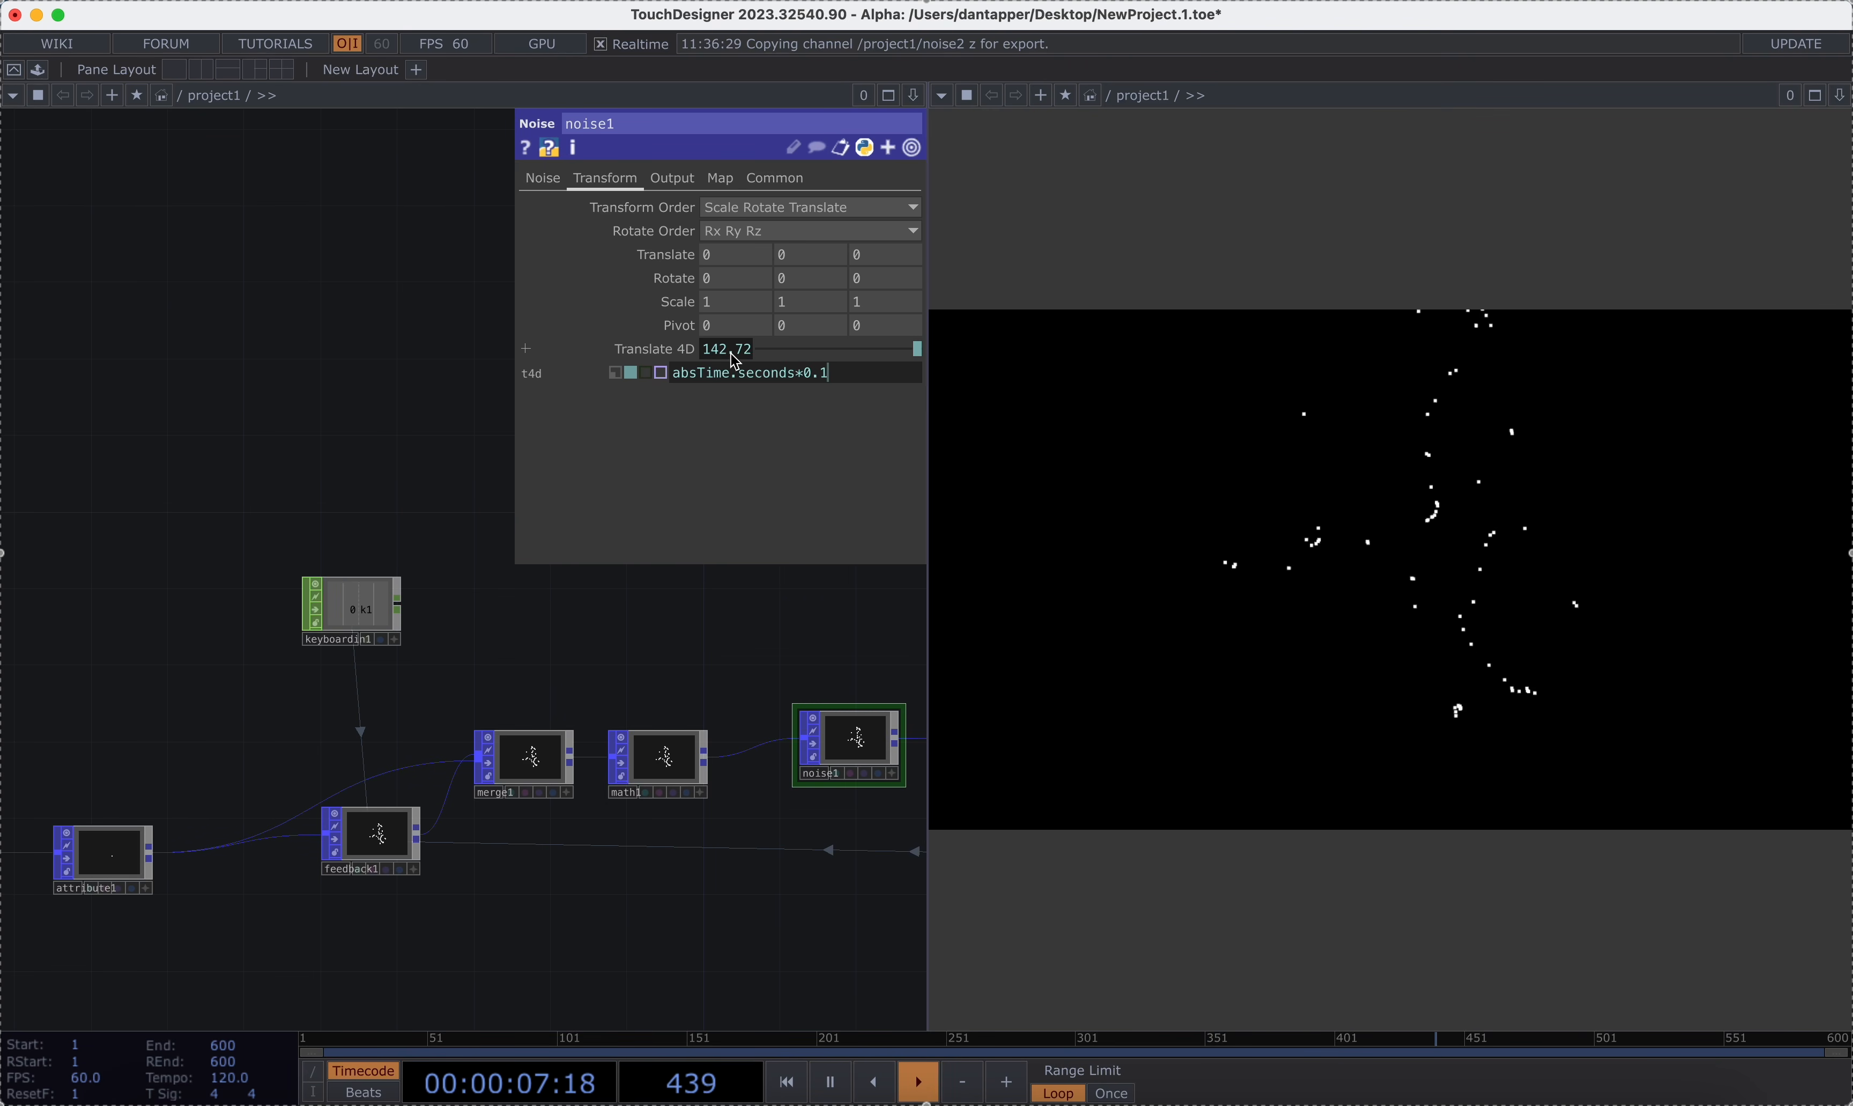
text(00)
key(Return)
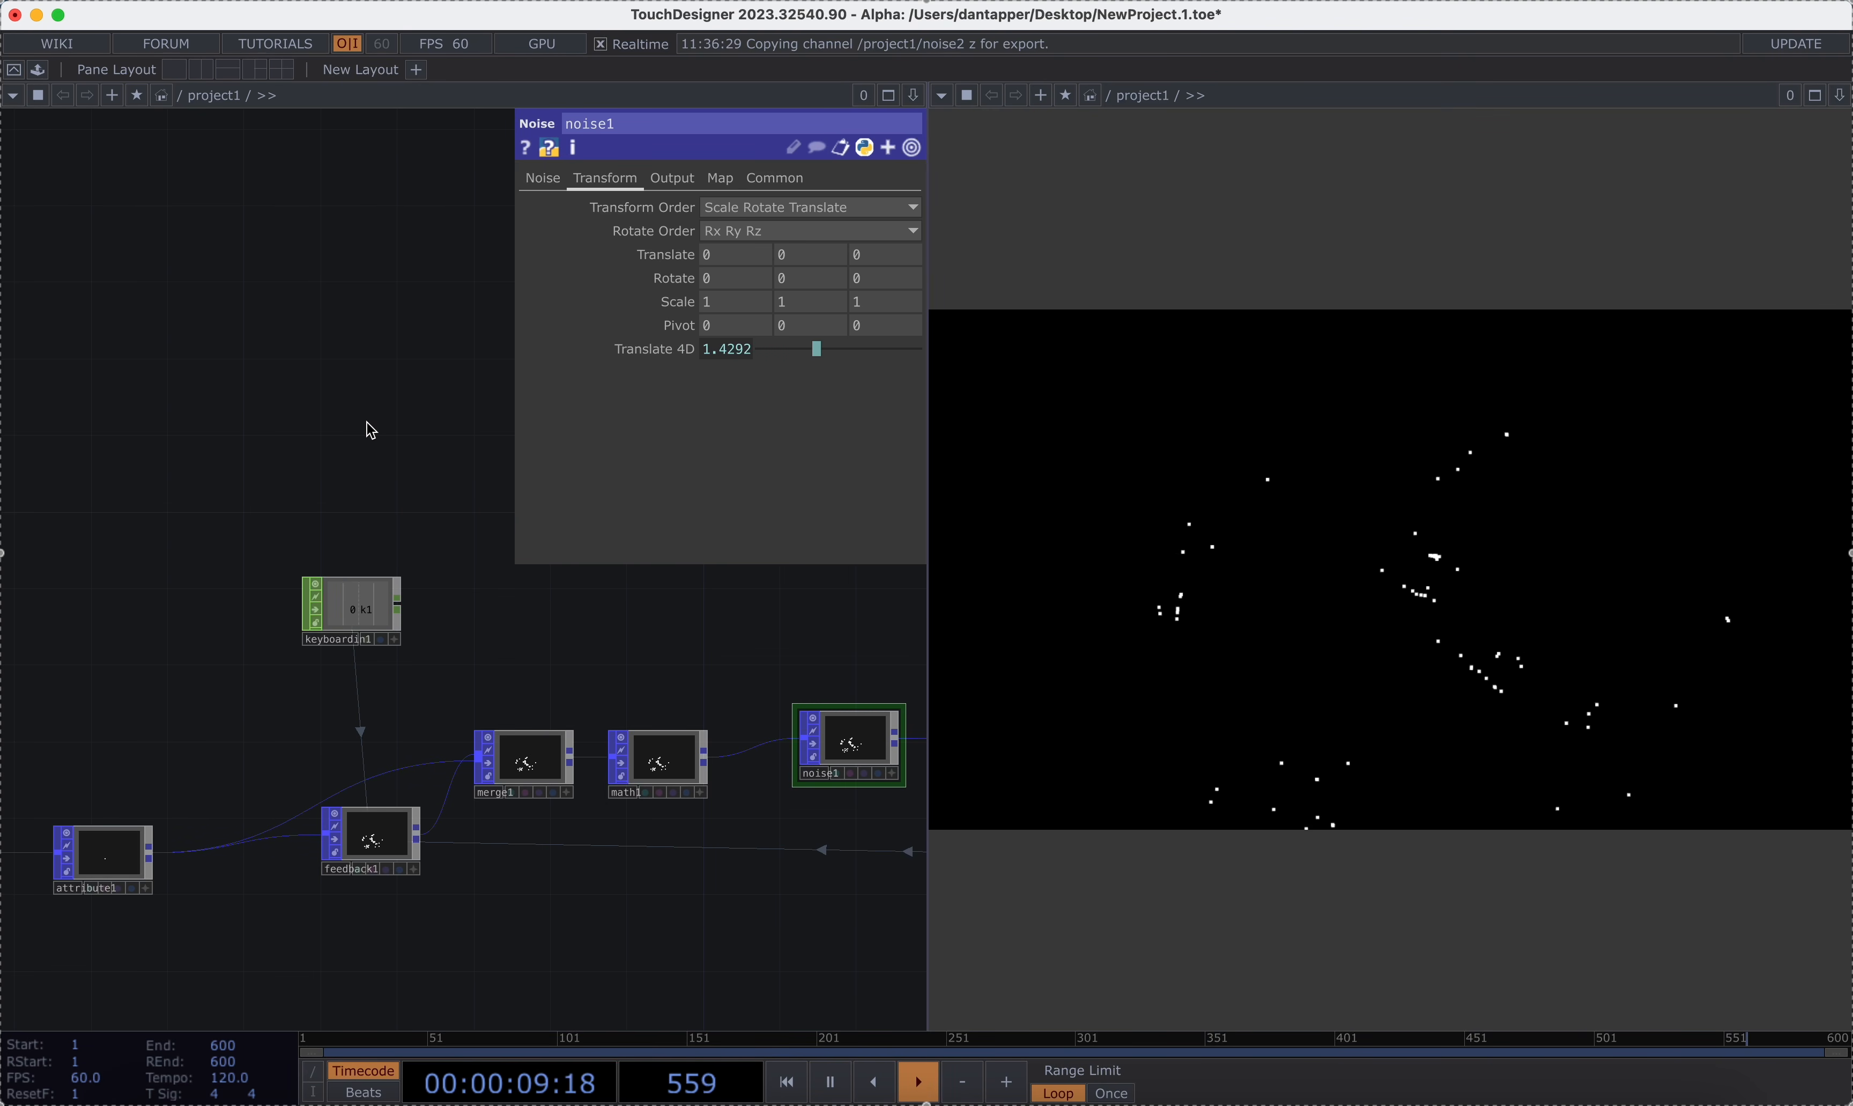
key(super+z)
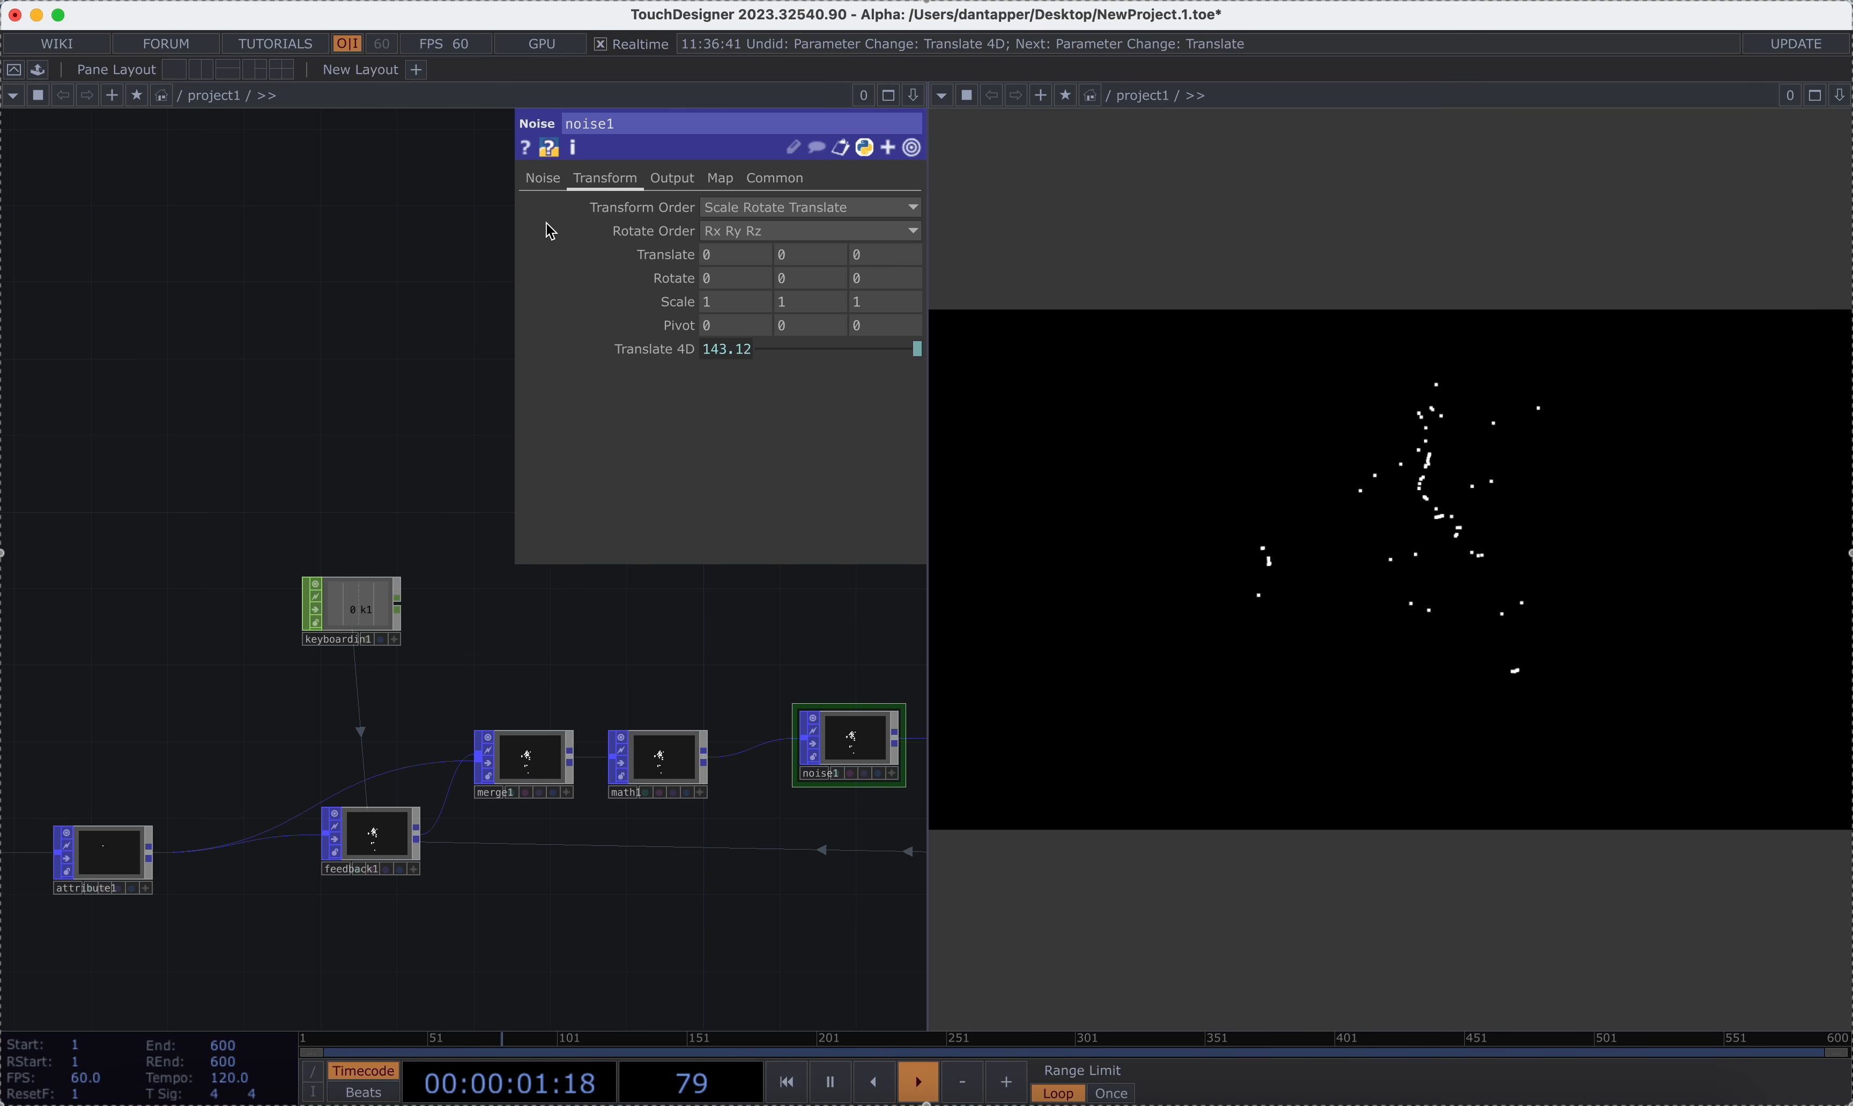
click(557, 179)
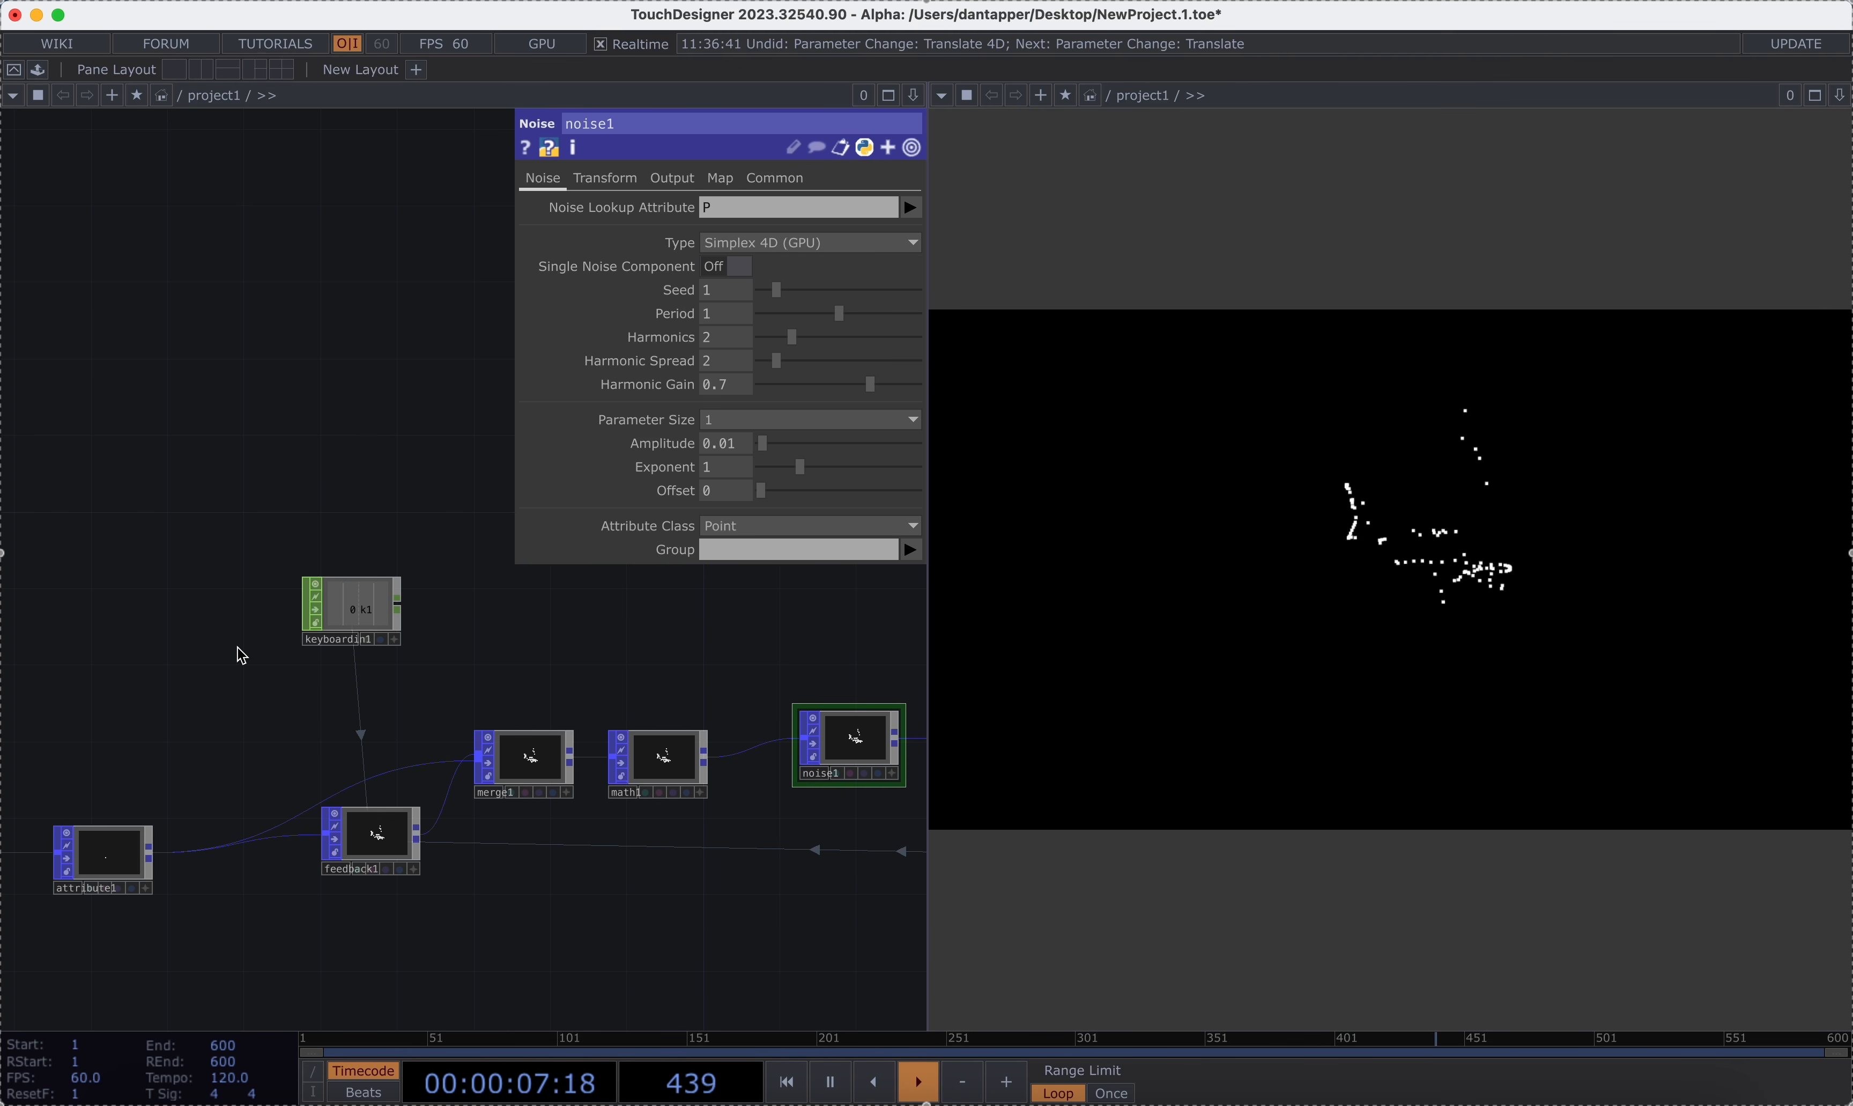
Line noise2 up above transform1 and add a Panel CHOP in the empty area above the network.
scroll(241, 656, down, 5)
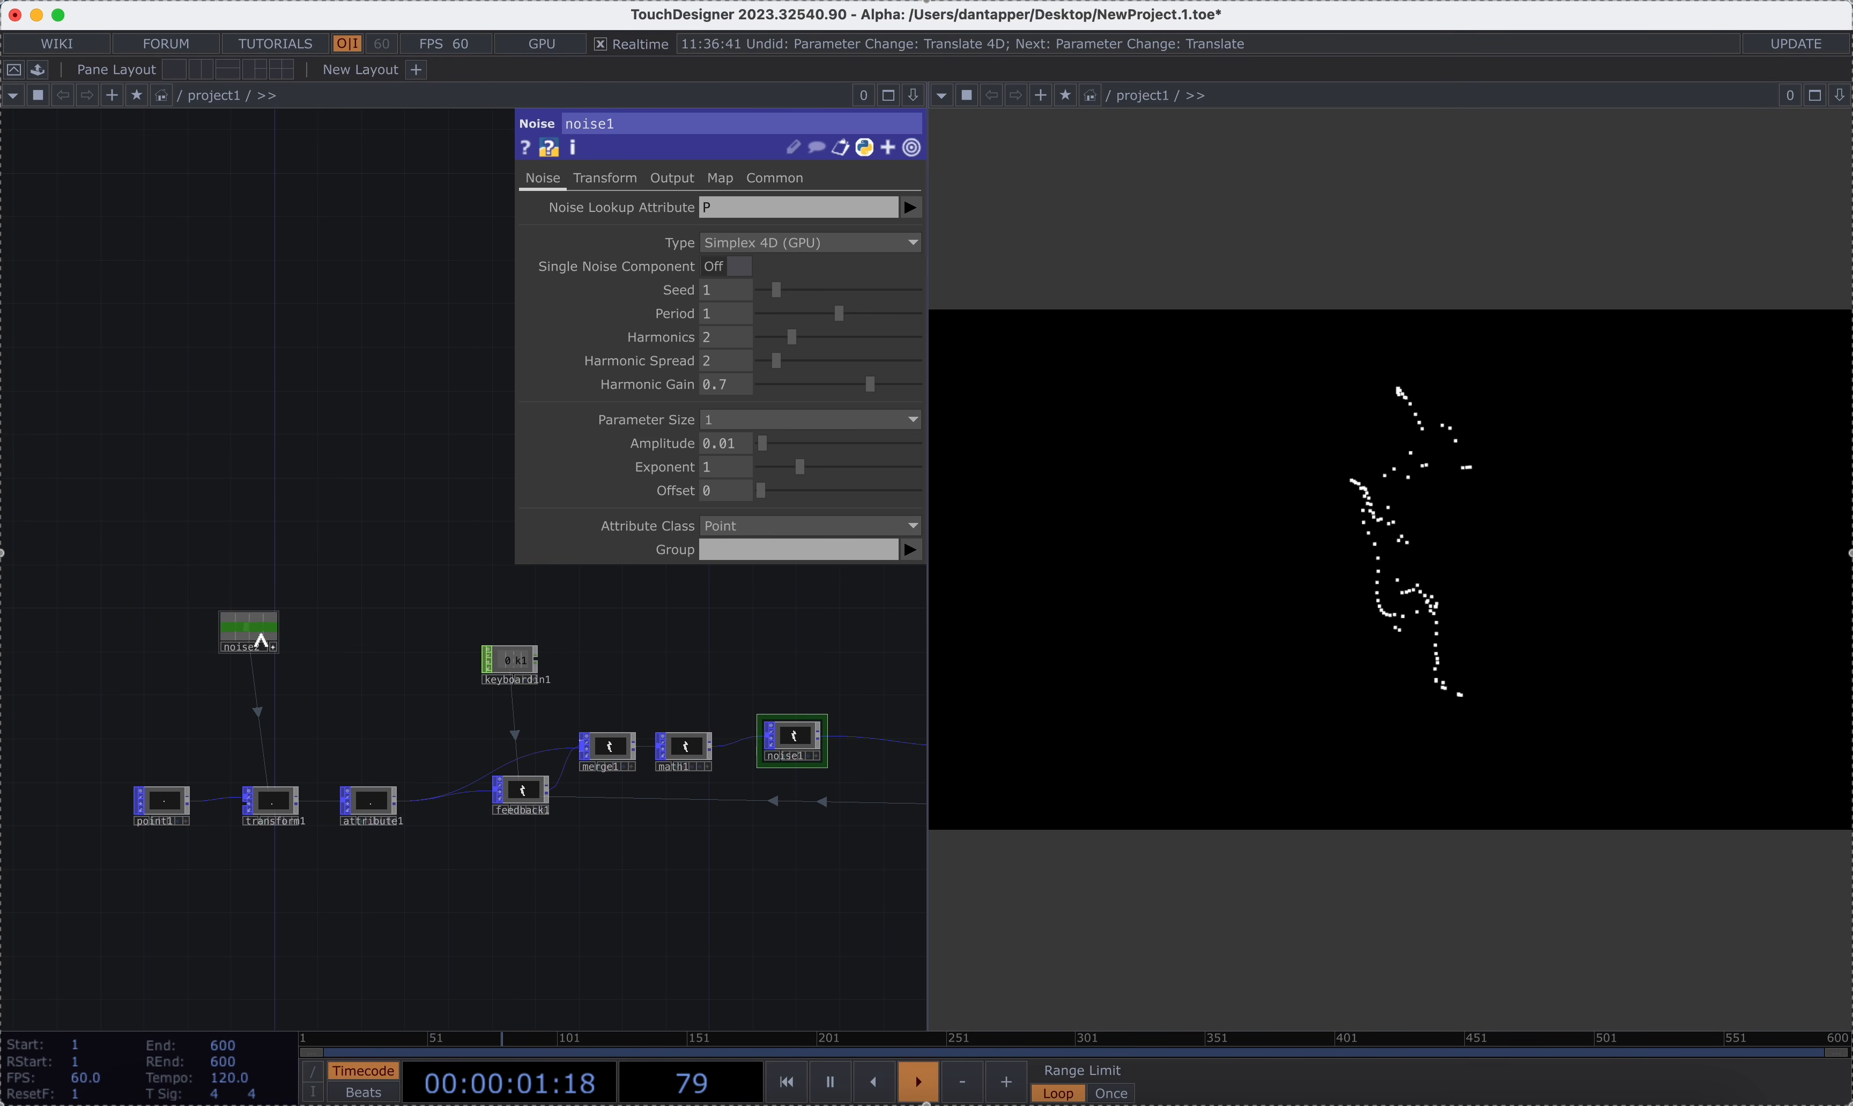
drag(249, 657, 285, 658)
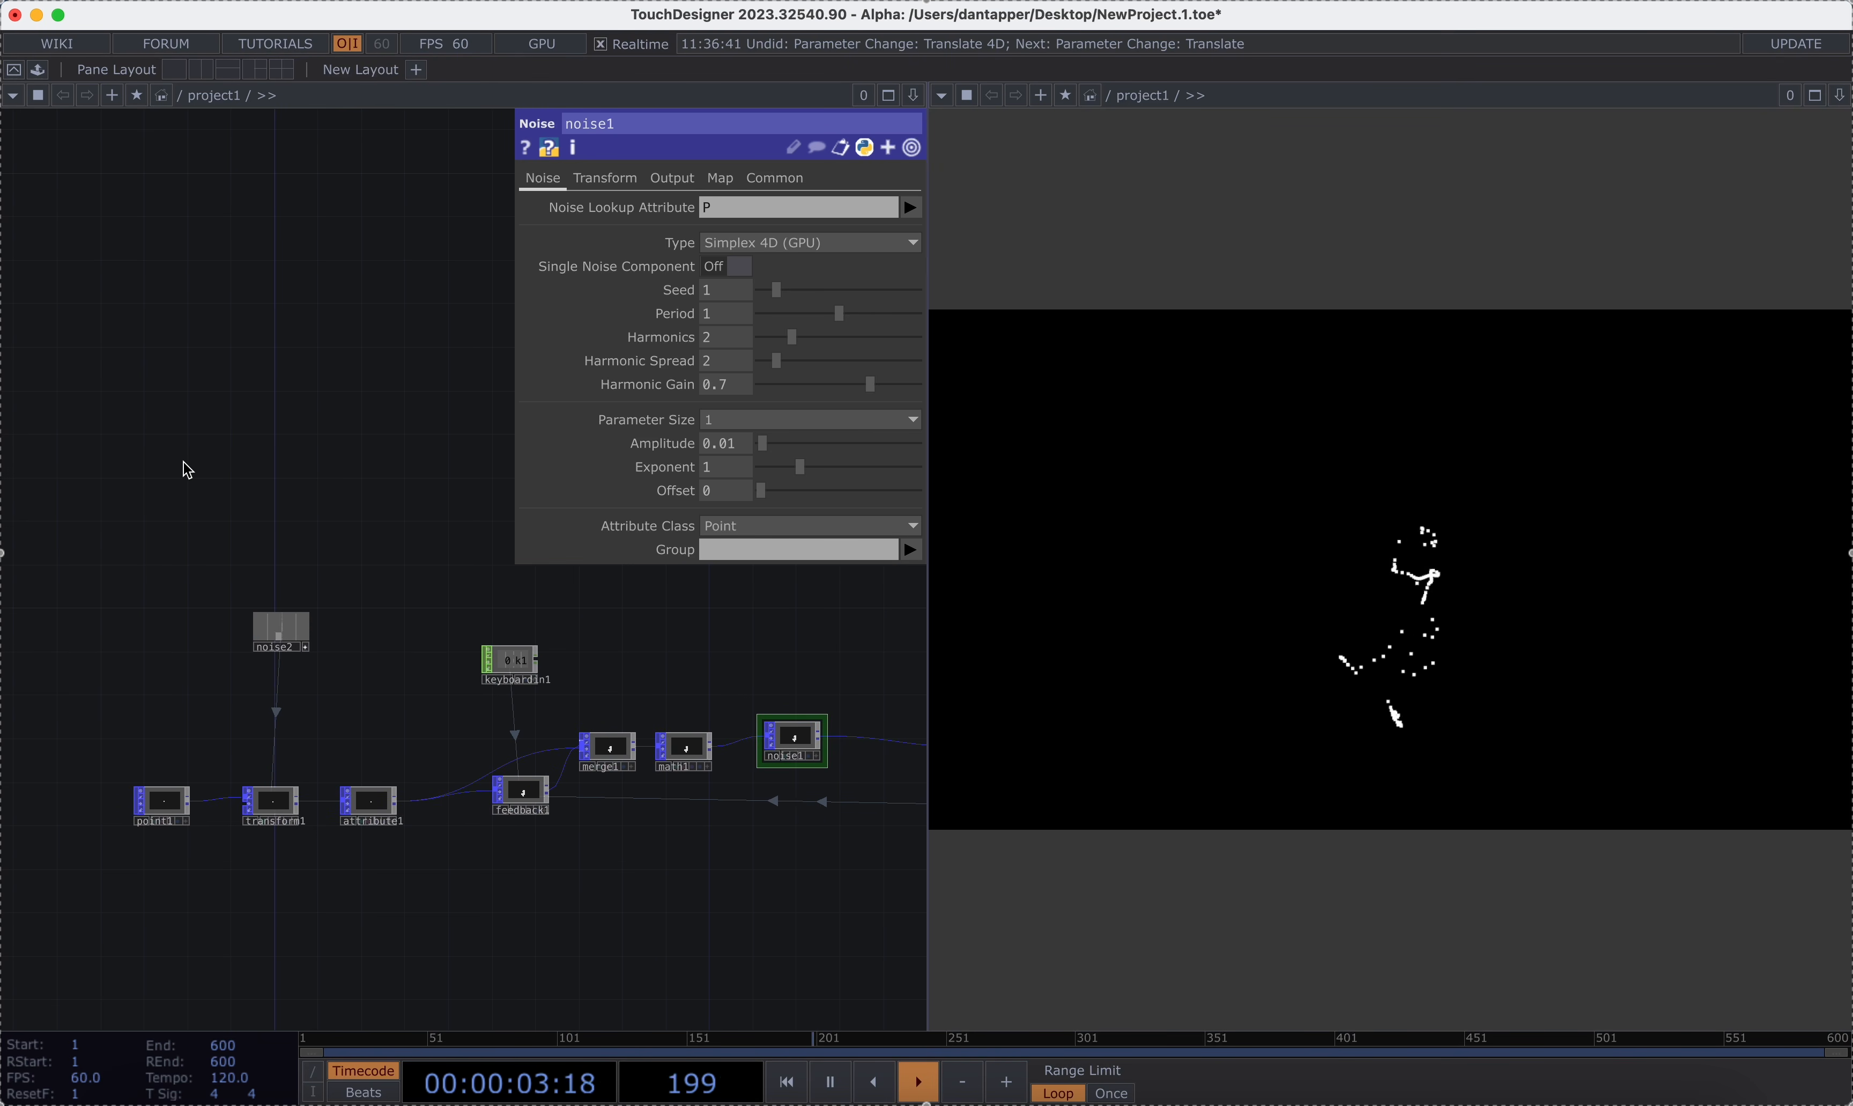
key(Tab)
text(p)
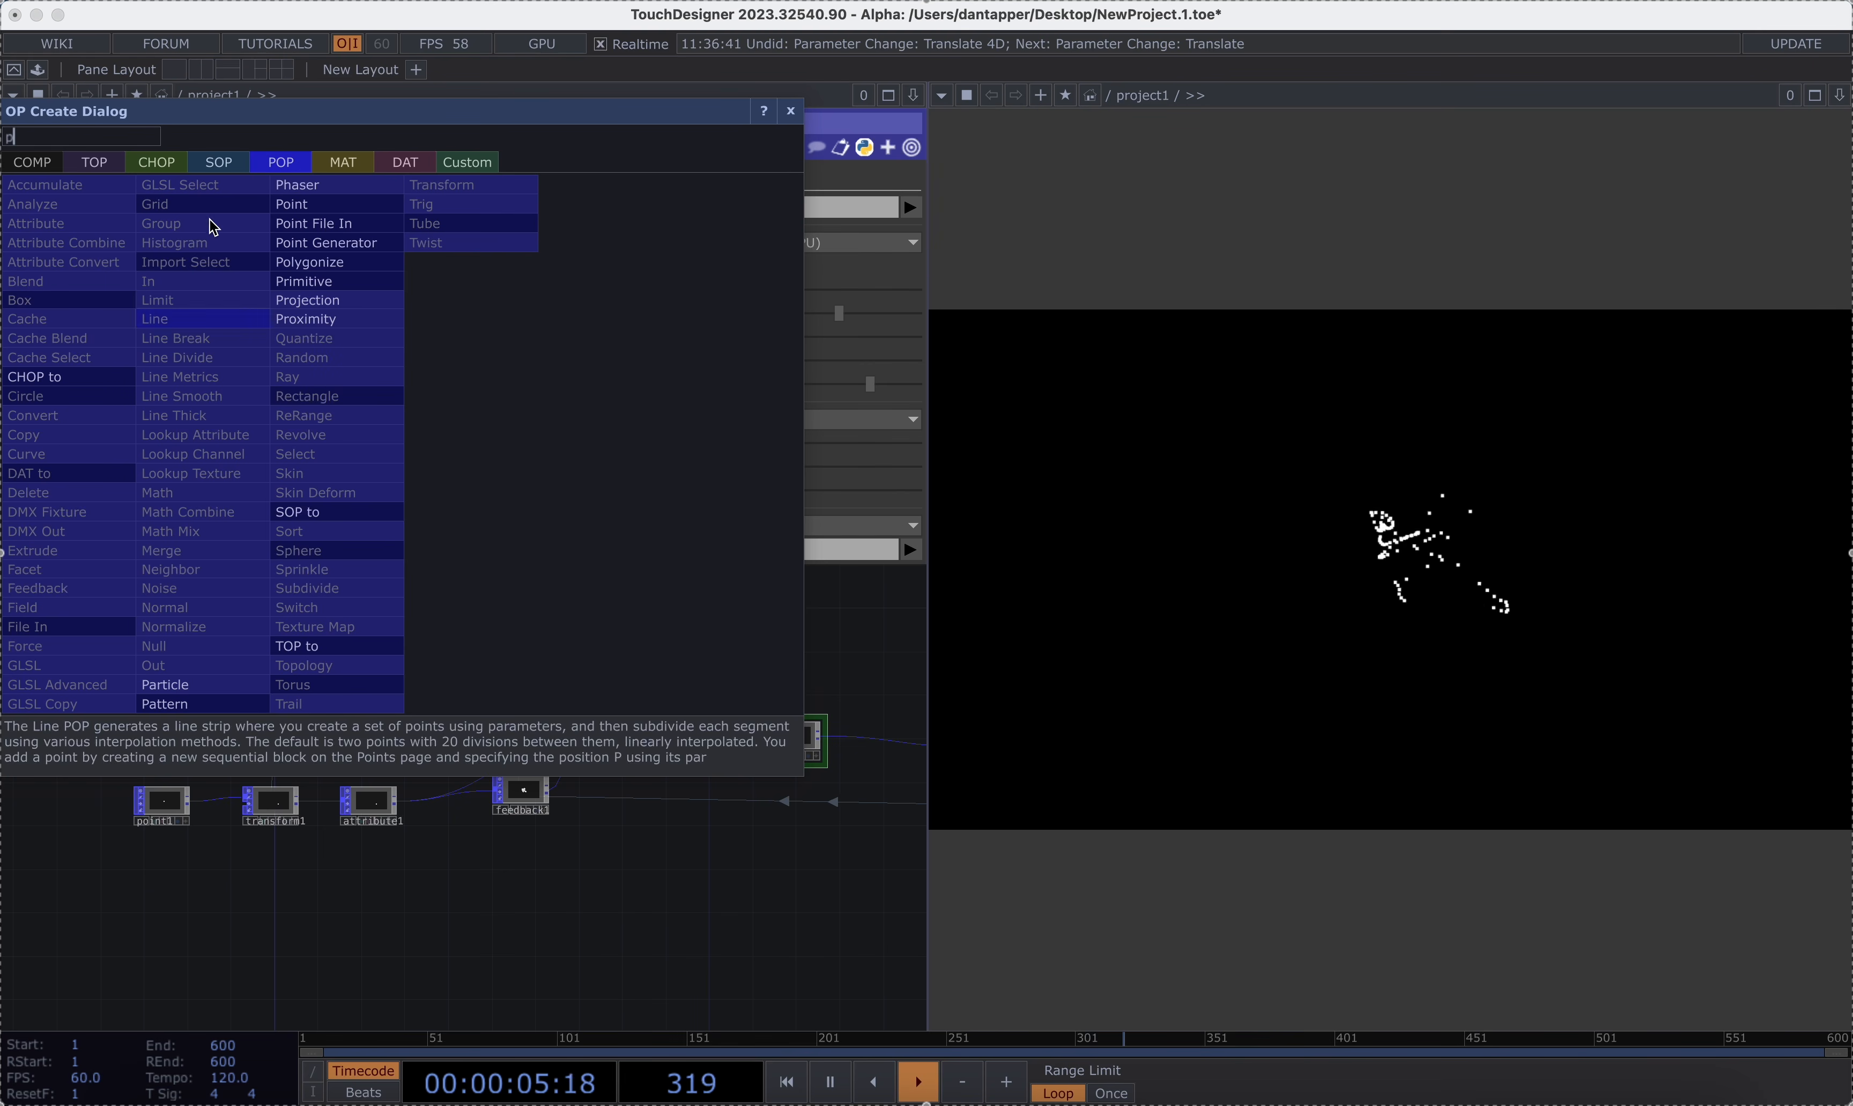
click(156, 161)
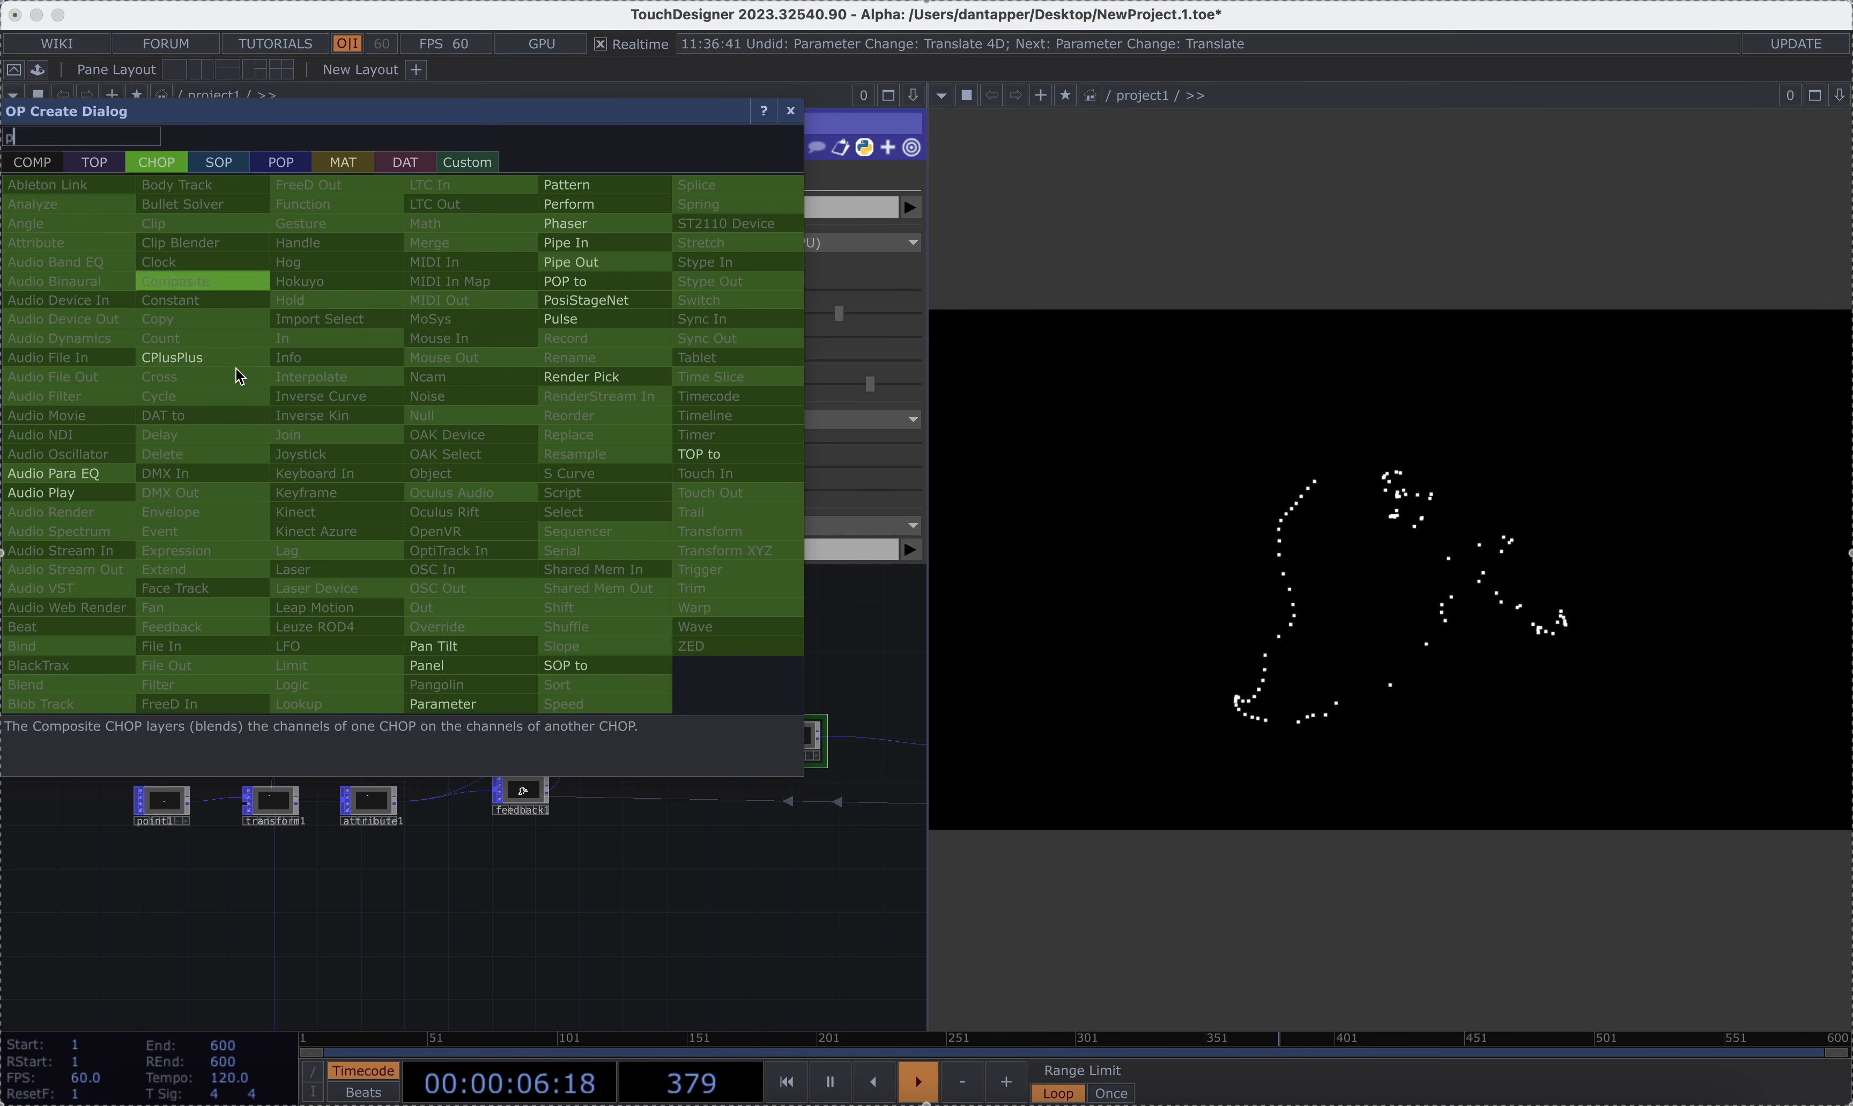
click(467, 665)
click(128, 390)
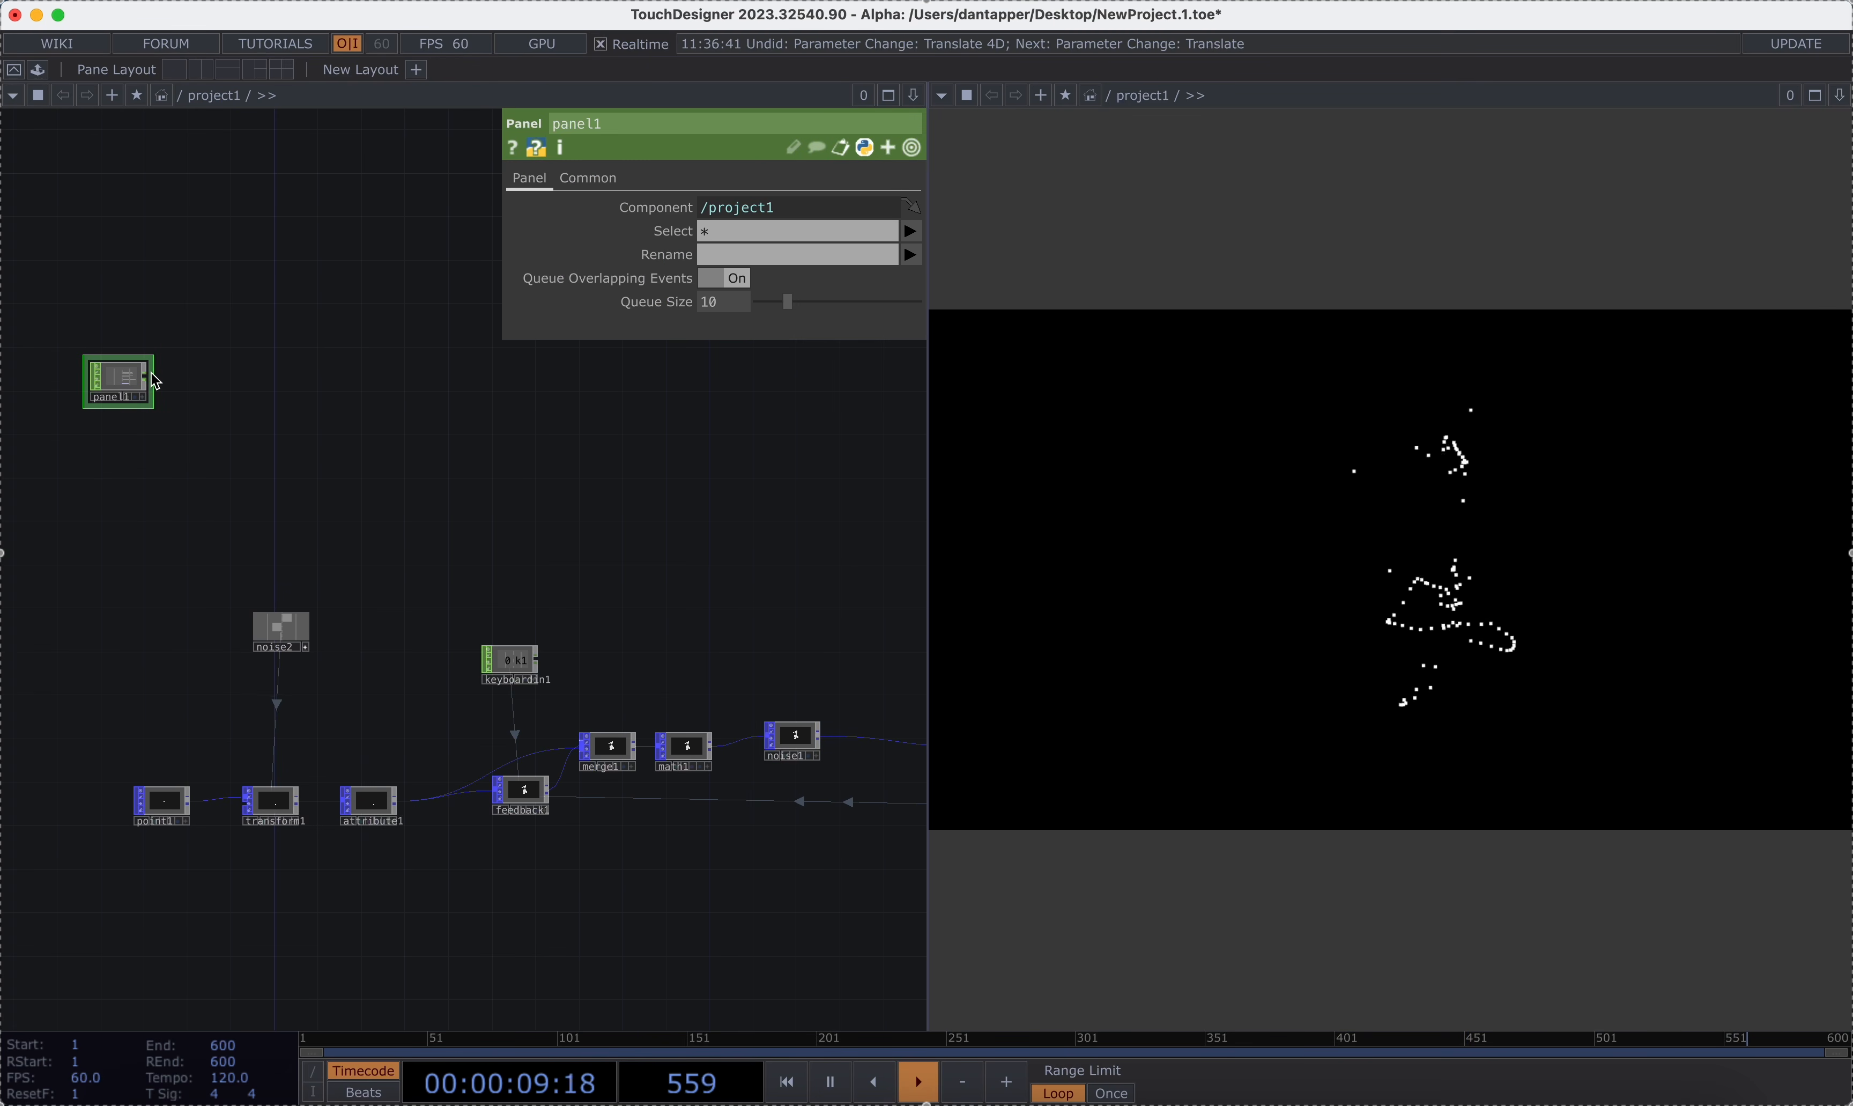
Connect a Select CHOP after panel1 and restrict its channel names to insideu and insidev.
click(275, 383)
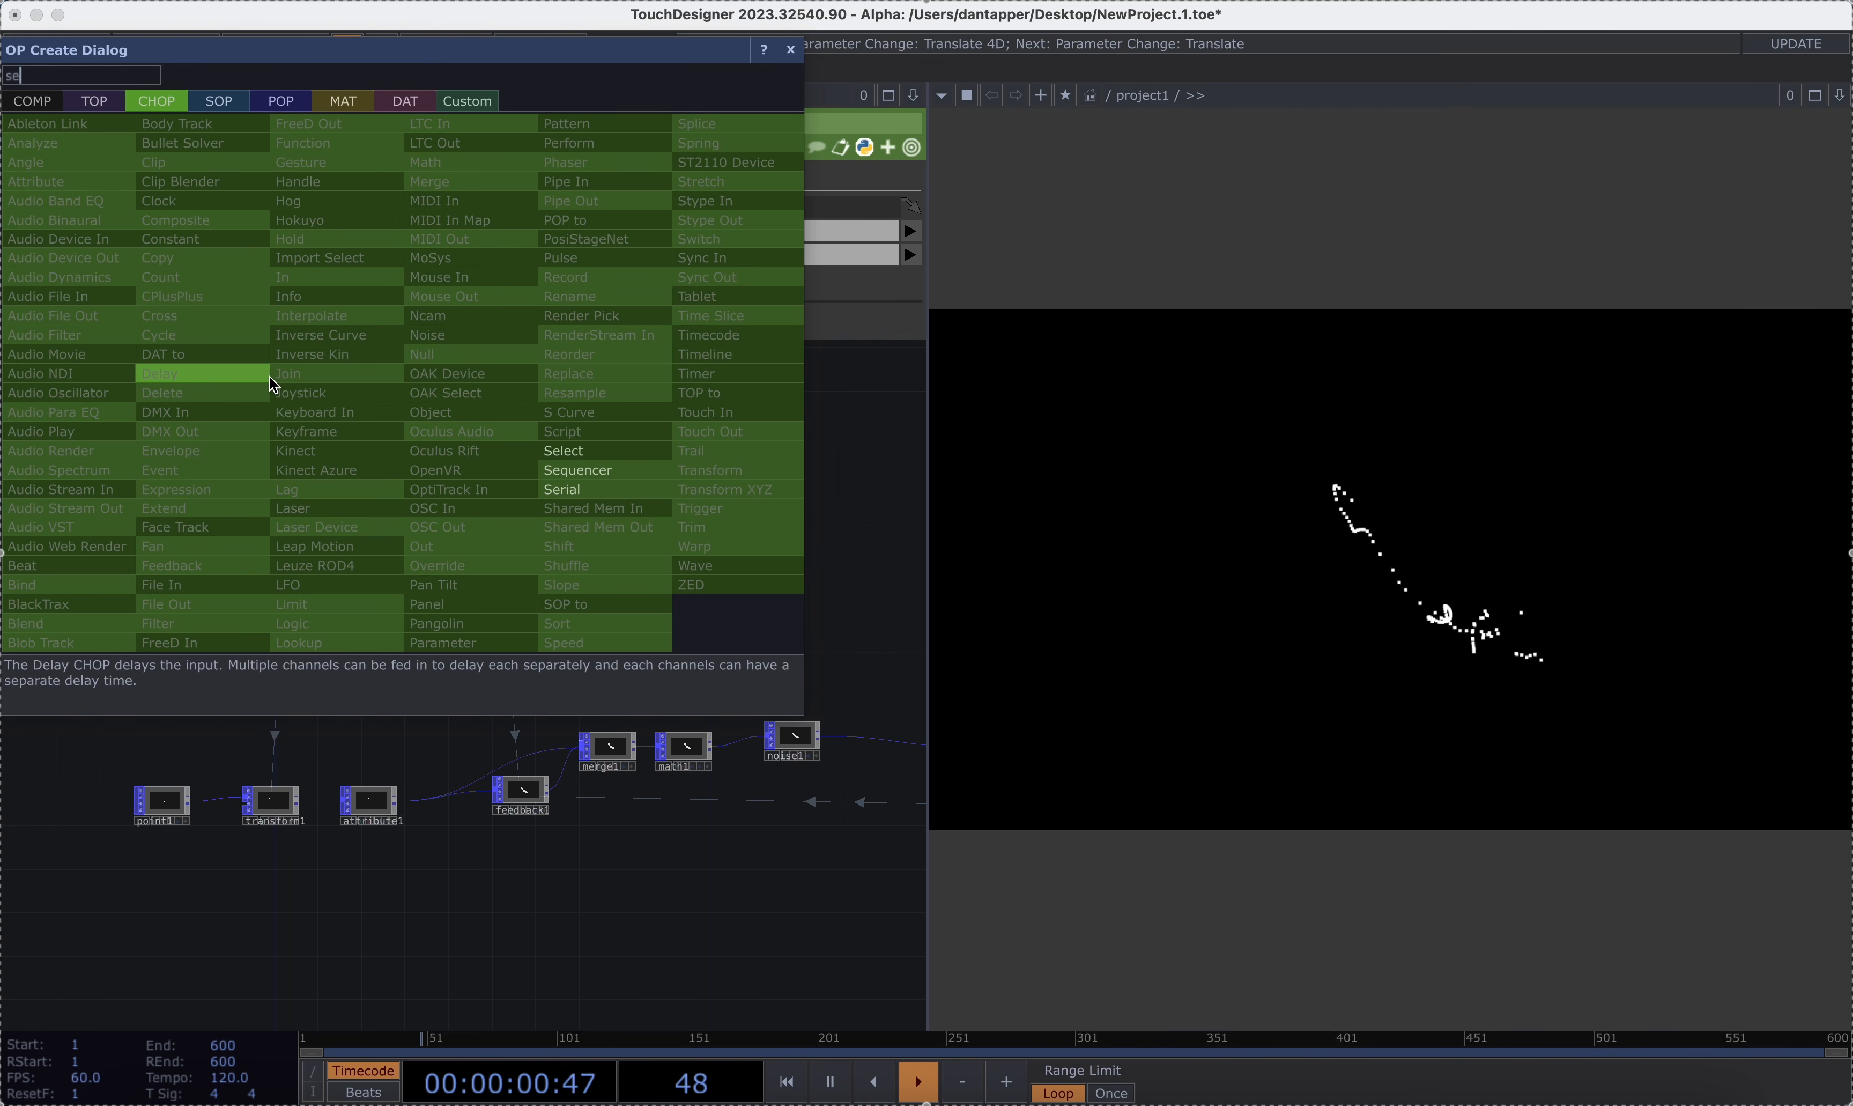
click(579, 454)
click(214, 390)
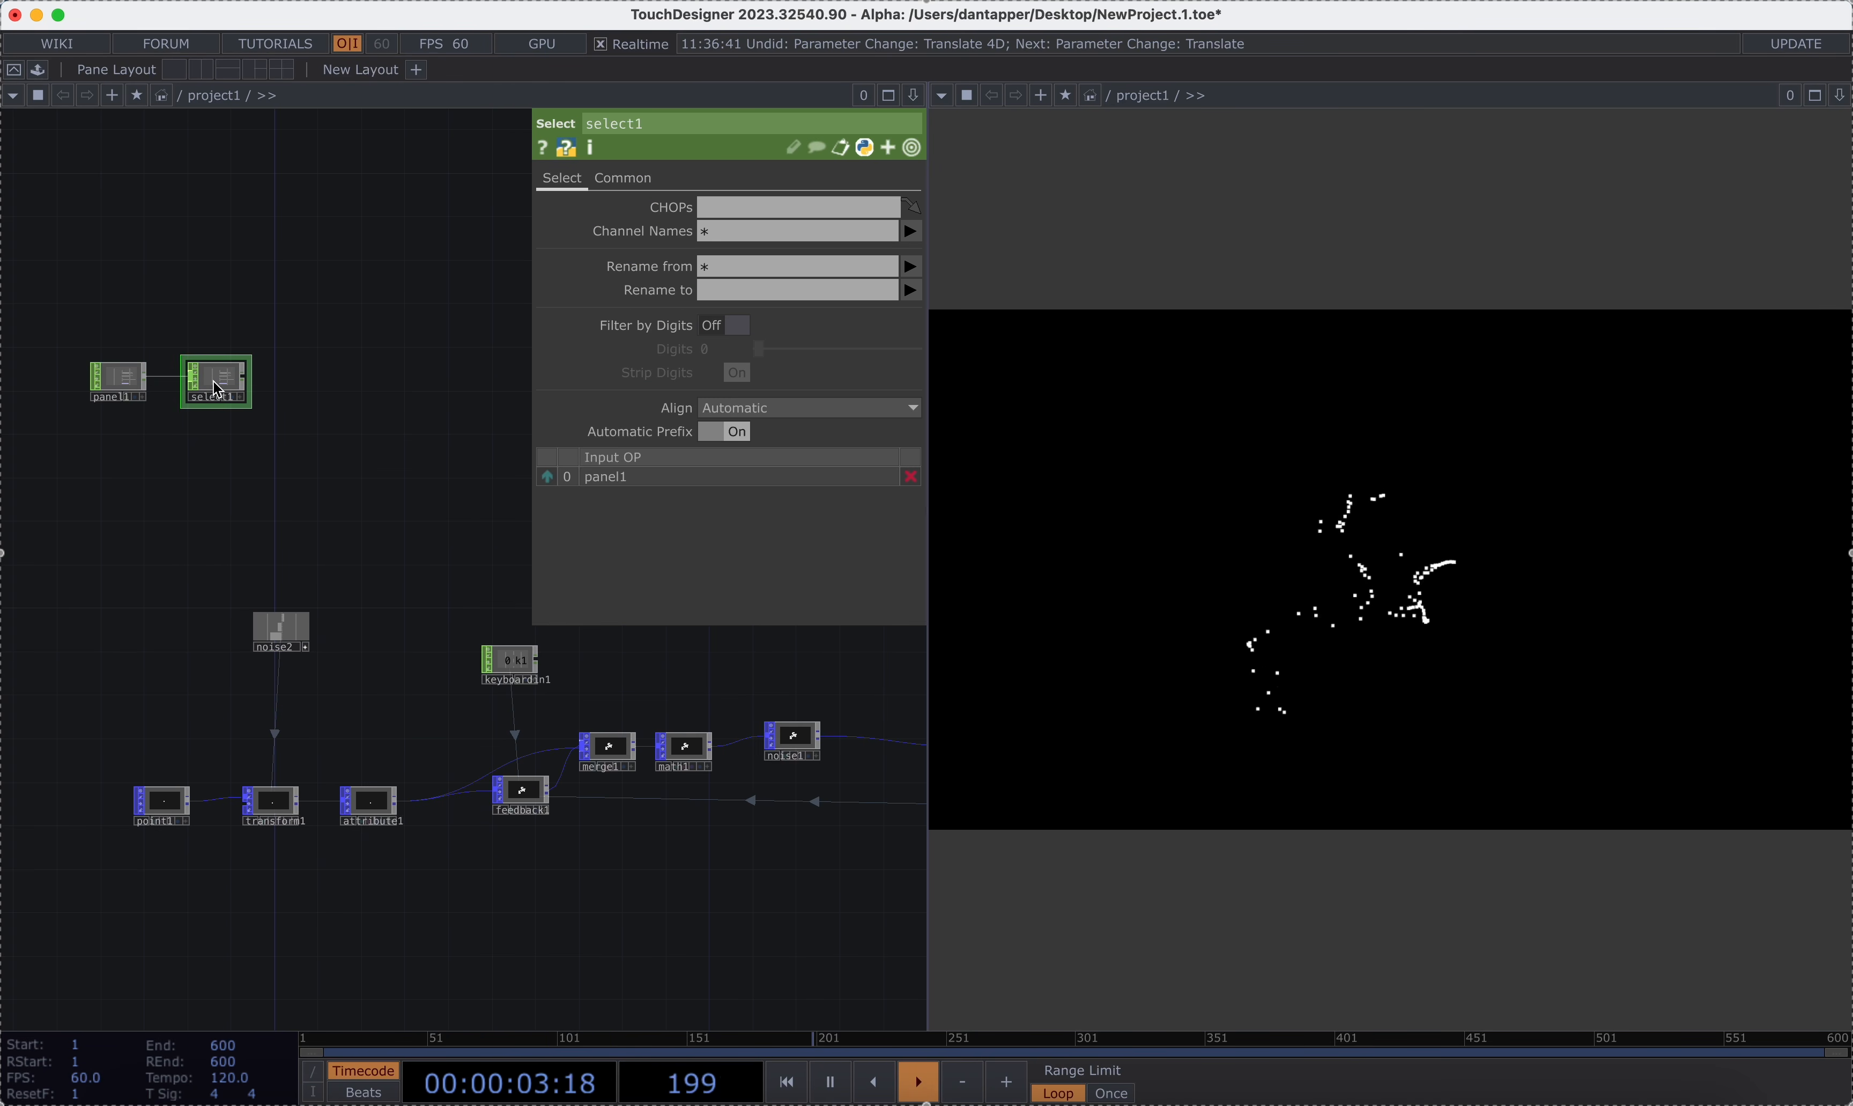
click(917, 230)
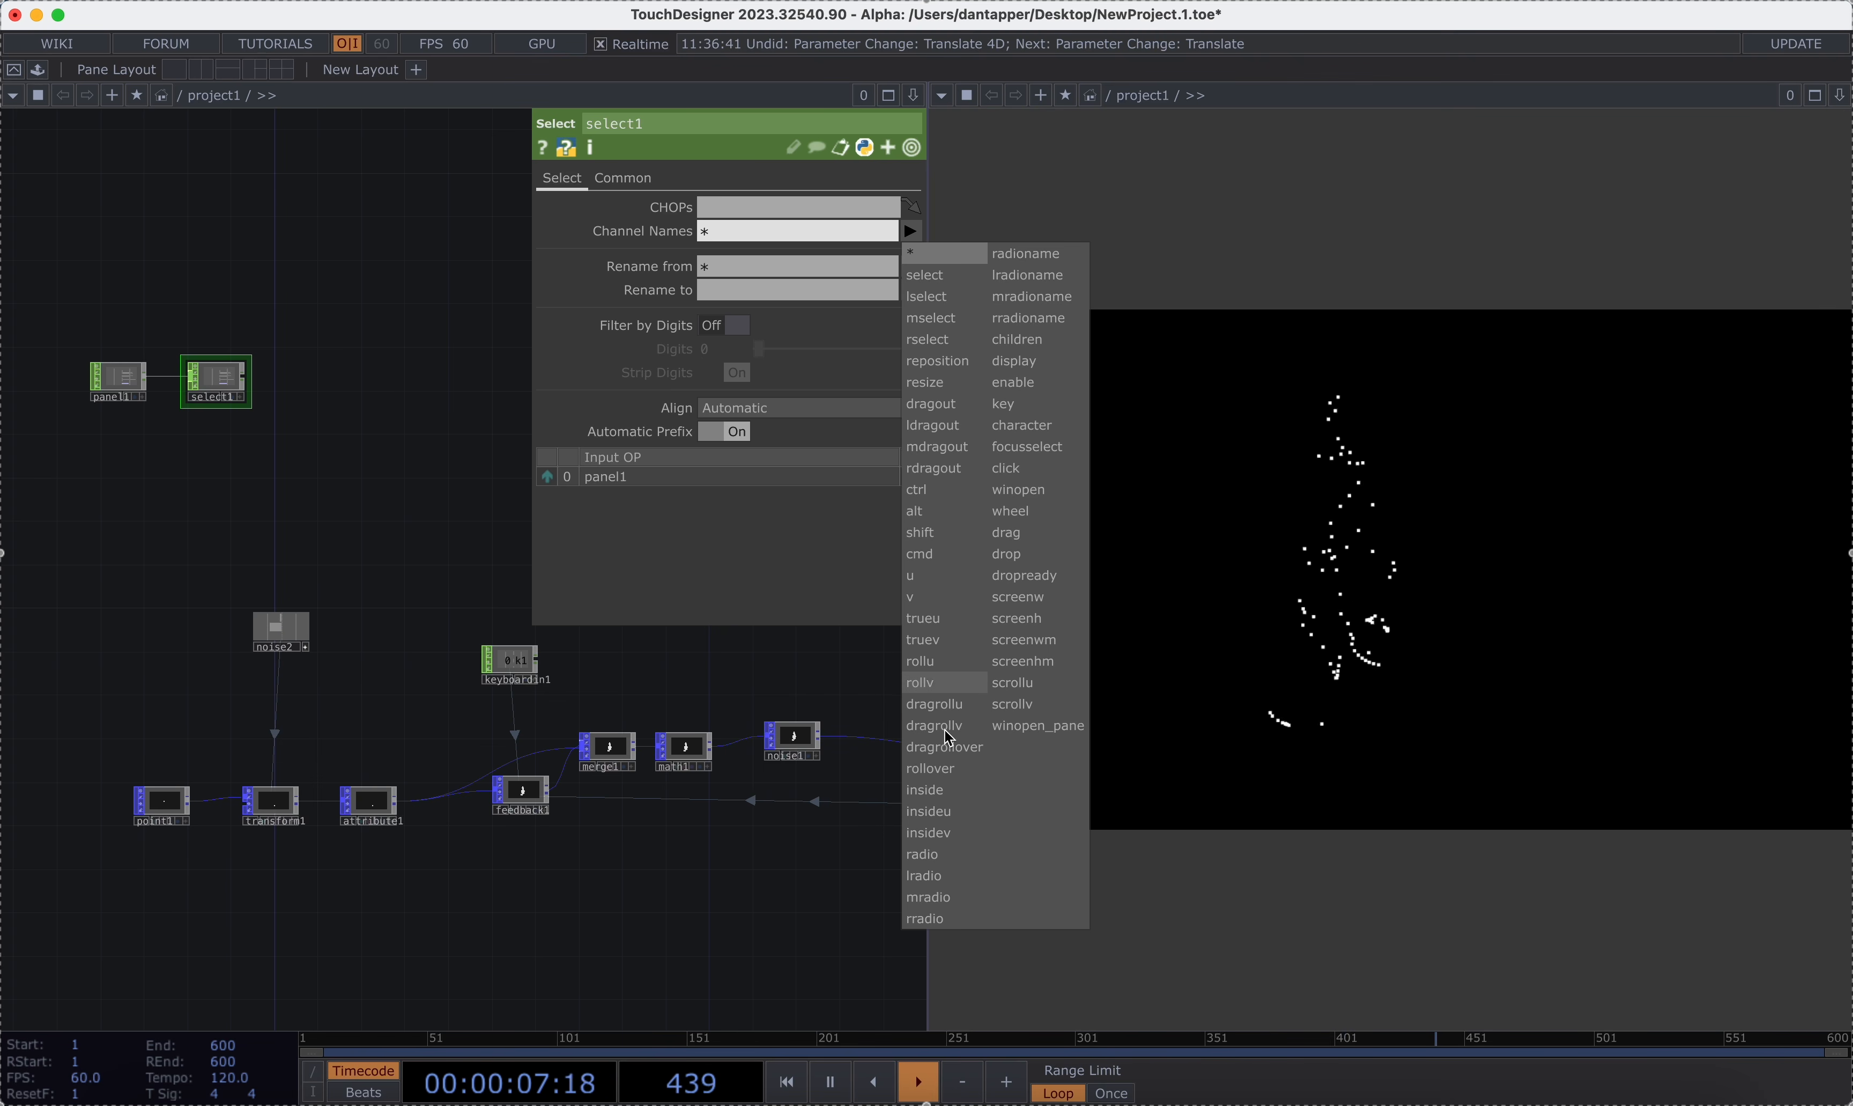
click(935, 811)
click(910, 239)
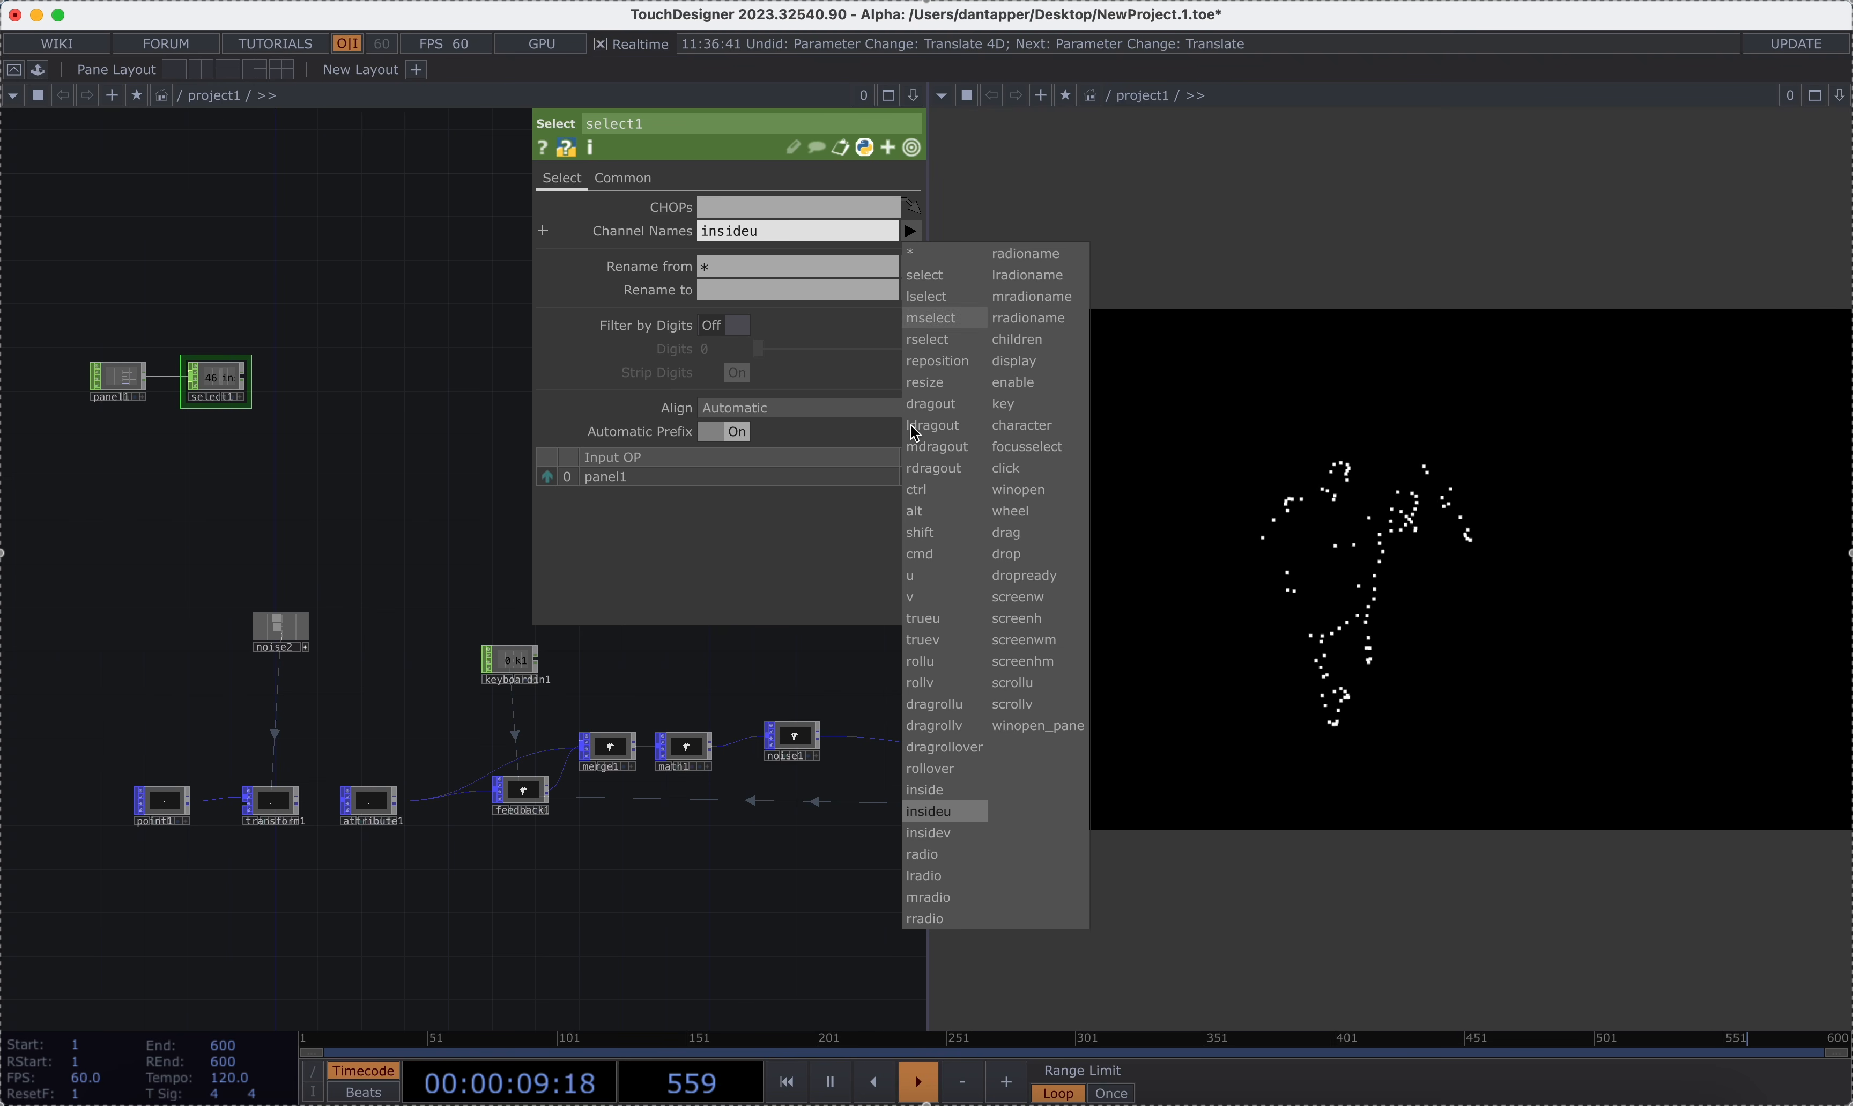
click(945, 836)
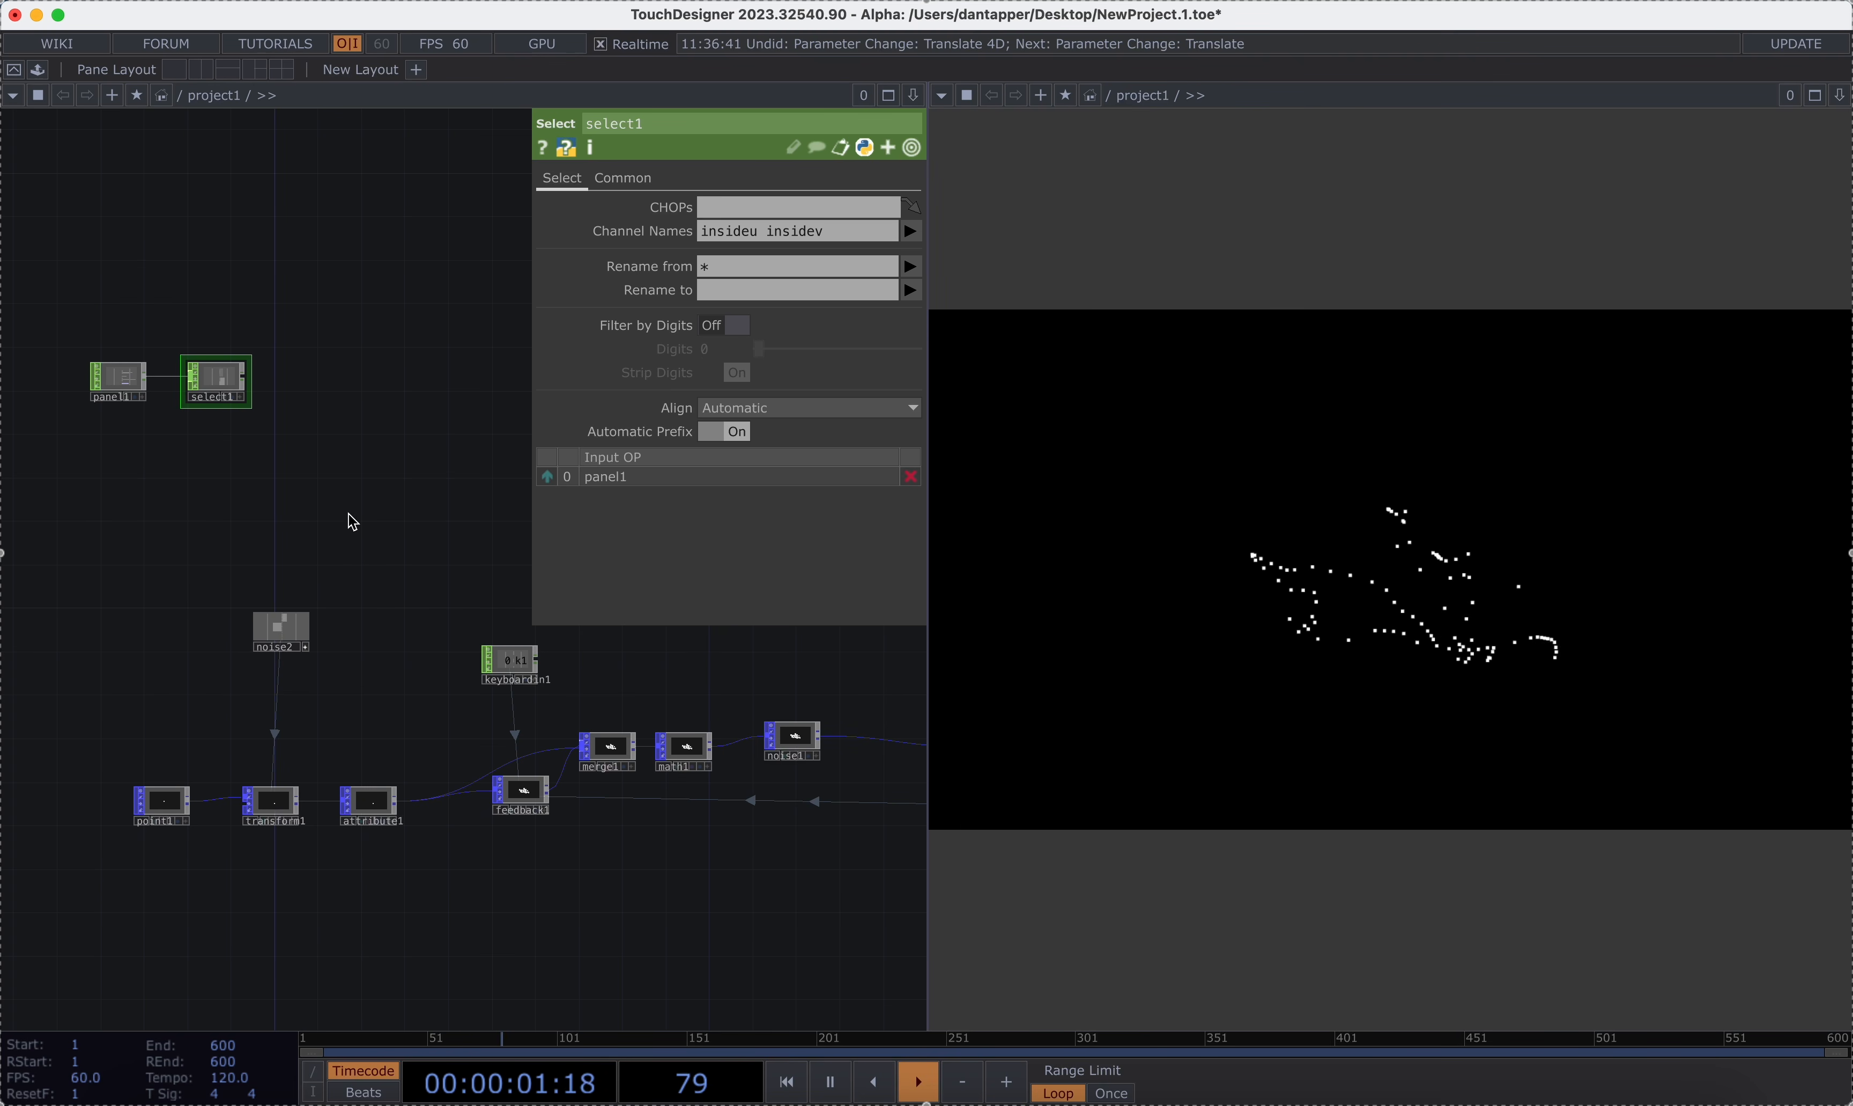
Open select1 in a floating viewer to examine its insideu and insidev channels.
scroll(203, 413, up, 5)
scroll(324, 433, down, 5)
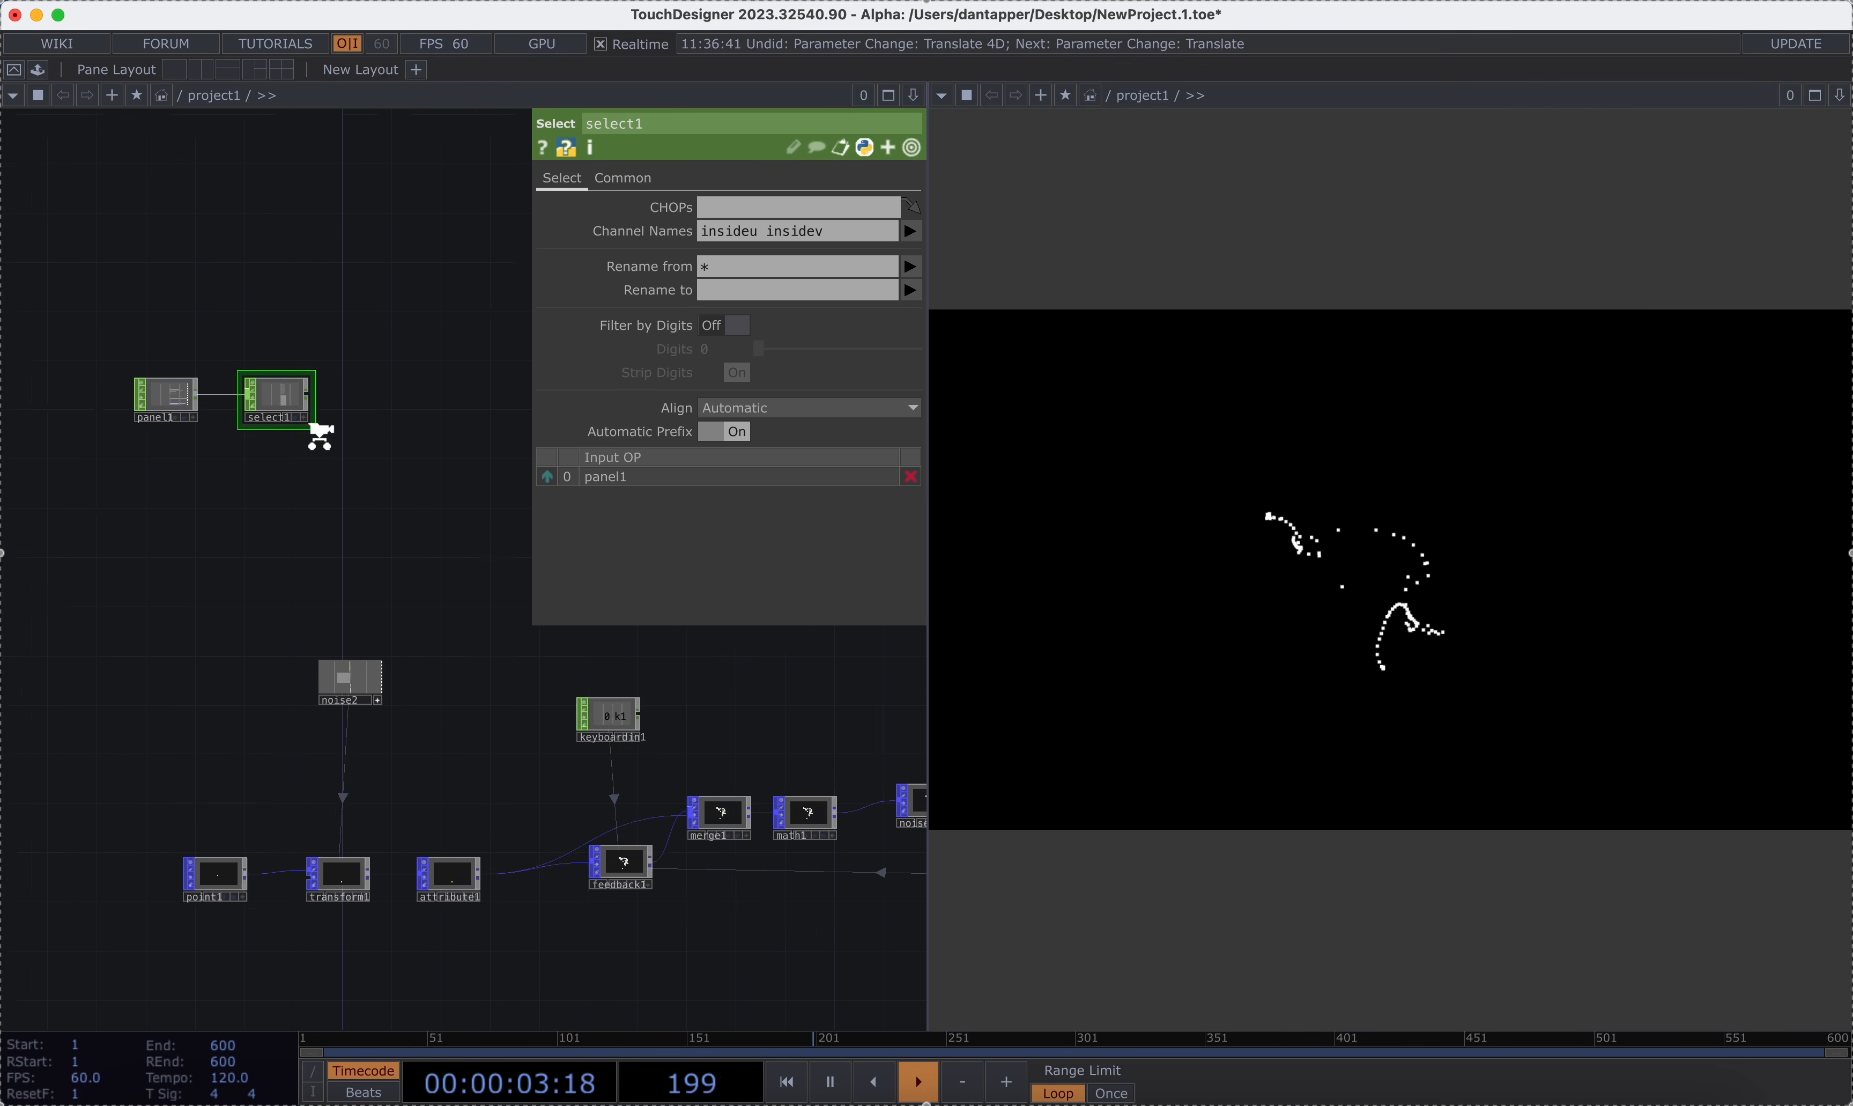
right_click(305, 422)
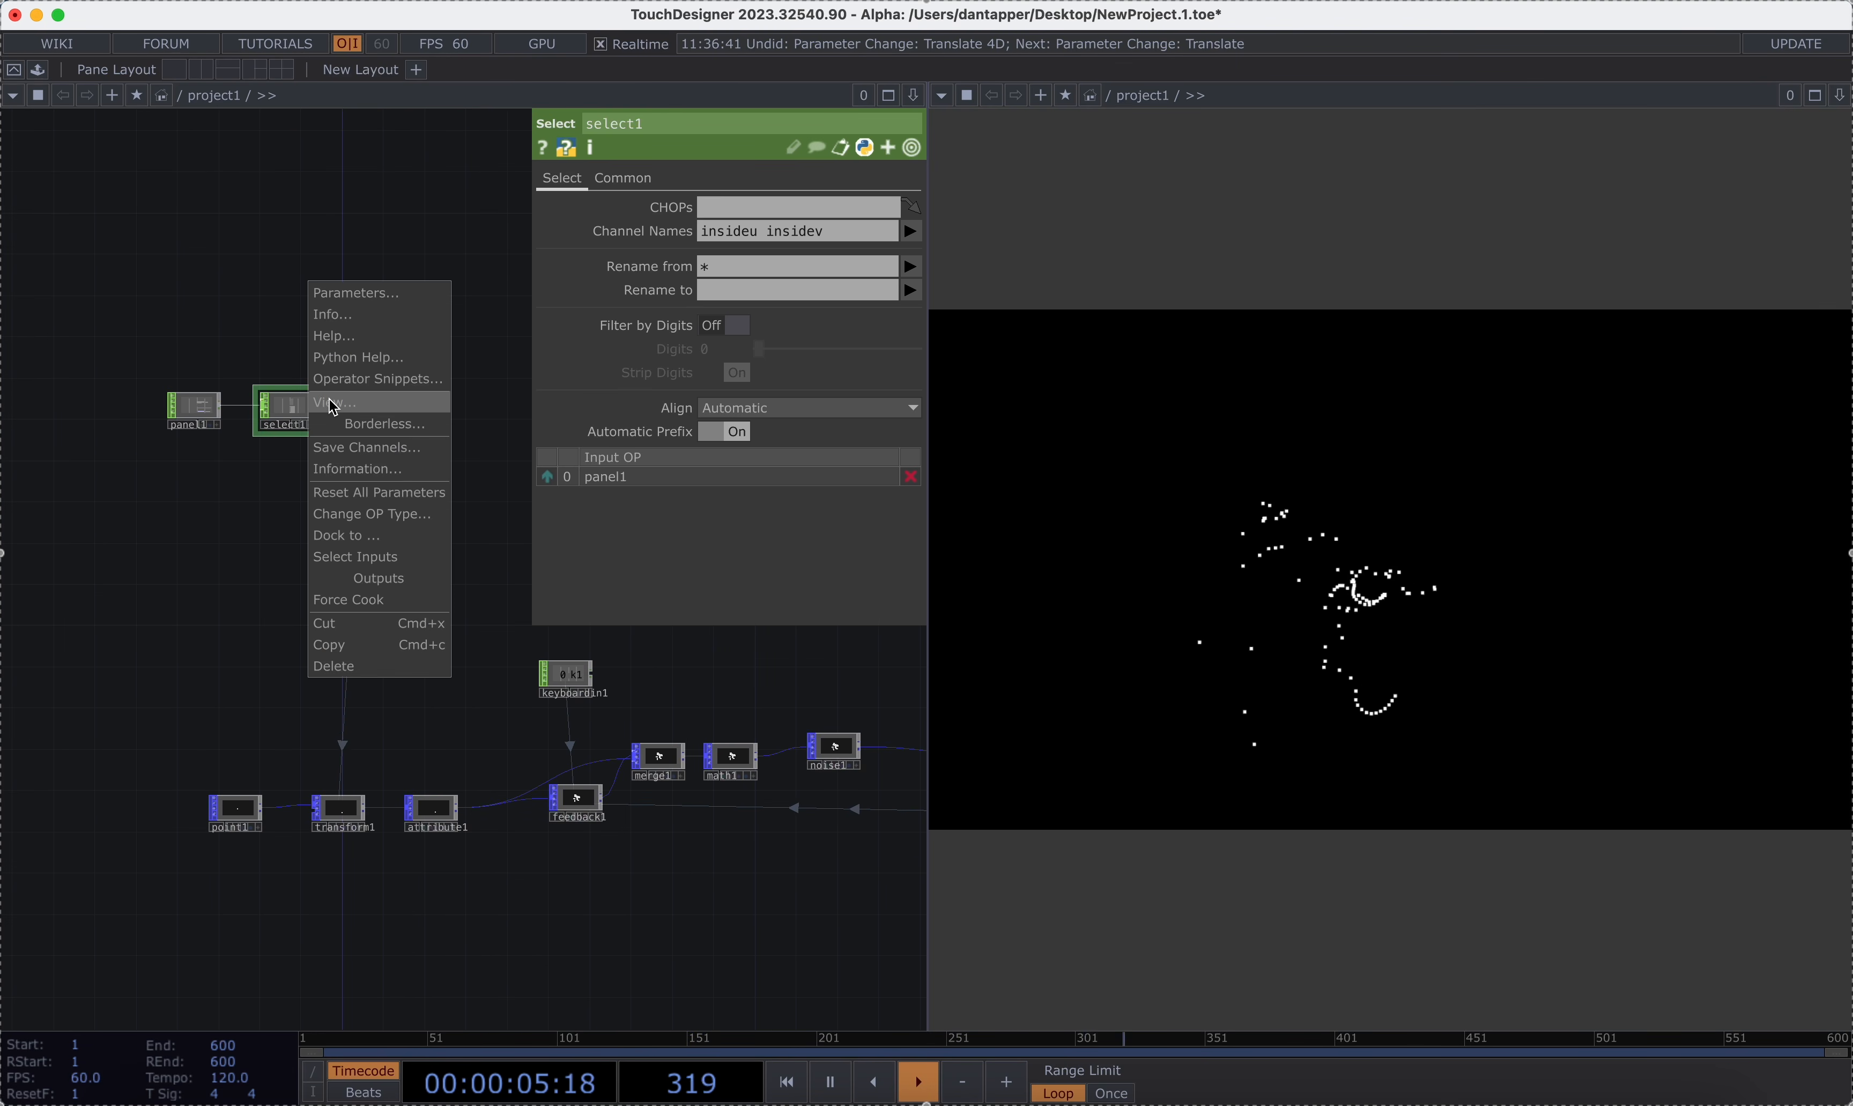
click(323, 420)
drag(290, 245, 756, 243)
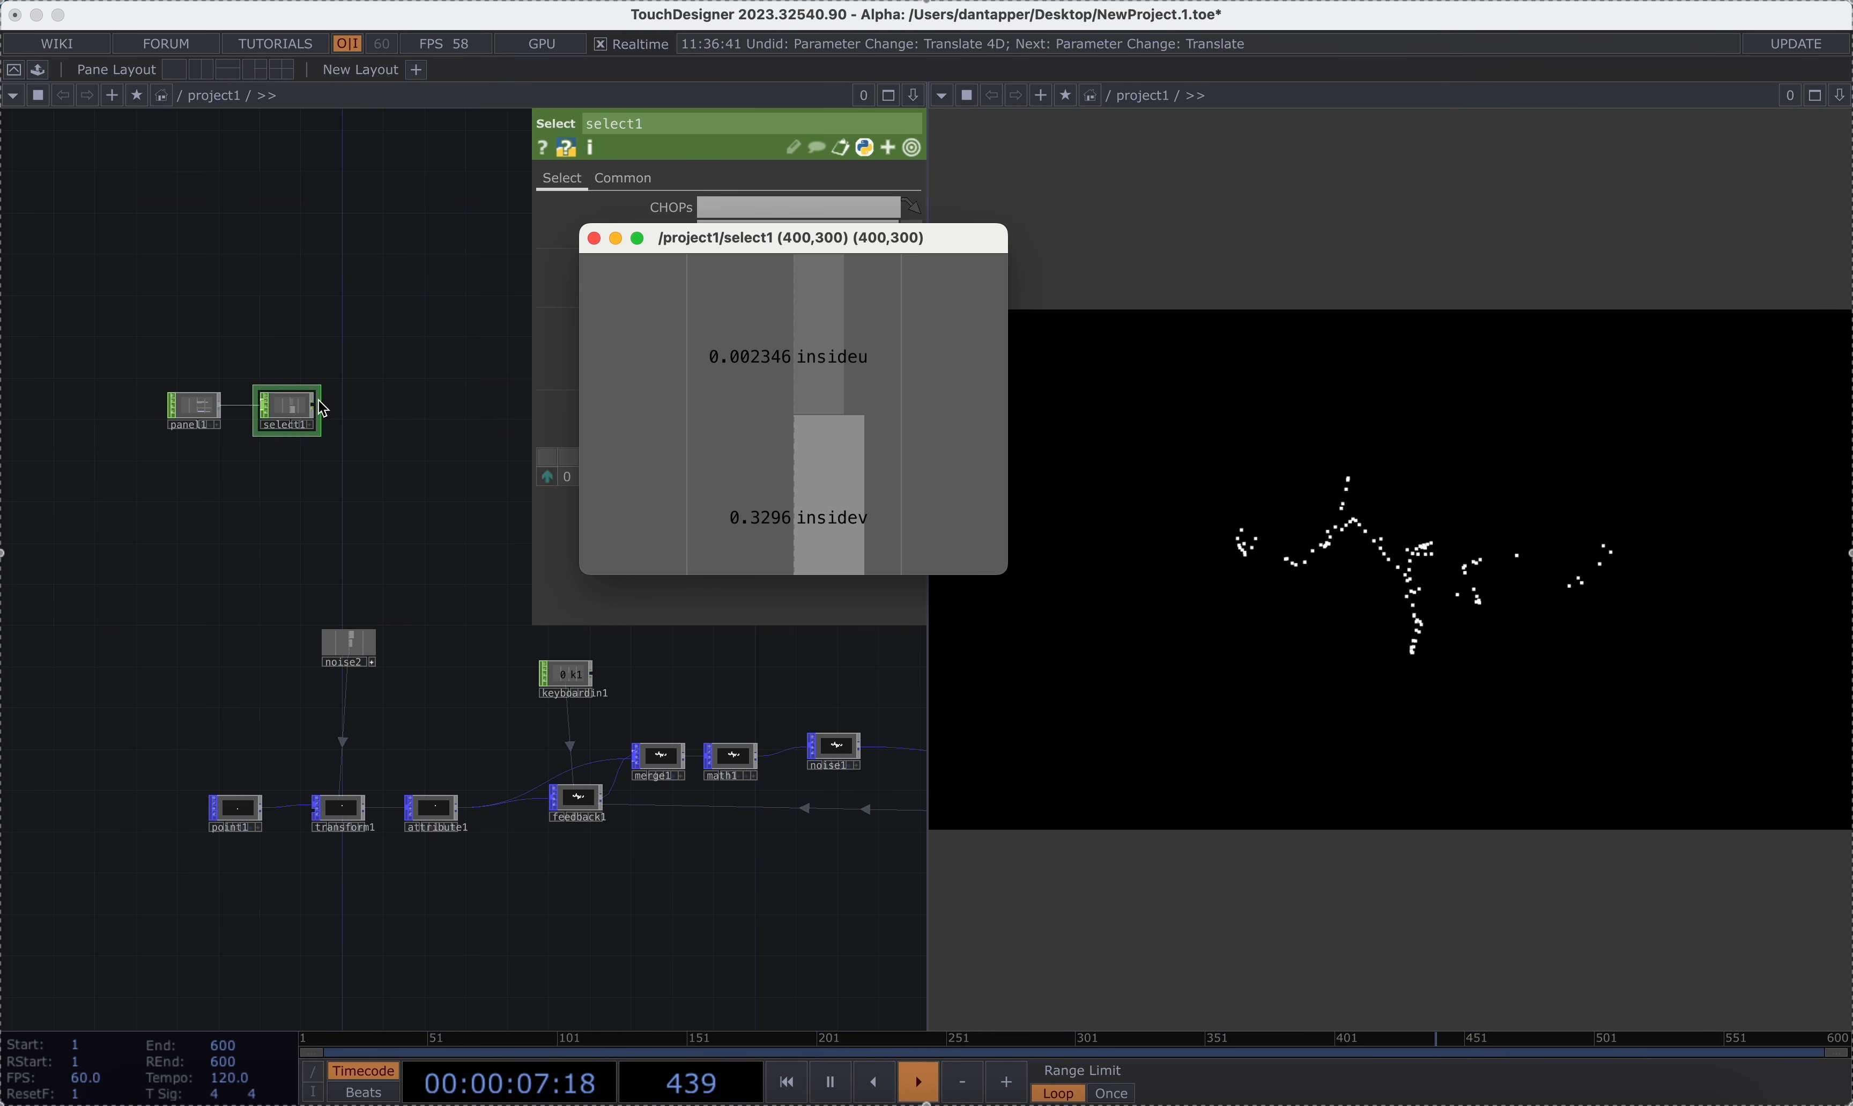
Connect a Null CHOP after select1.
click(429, 411)
click(449, 411)
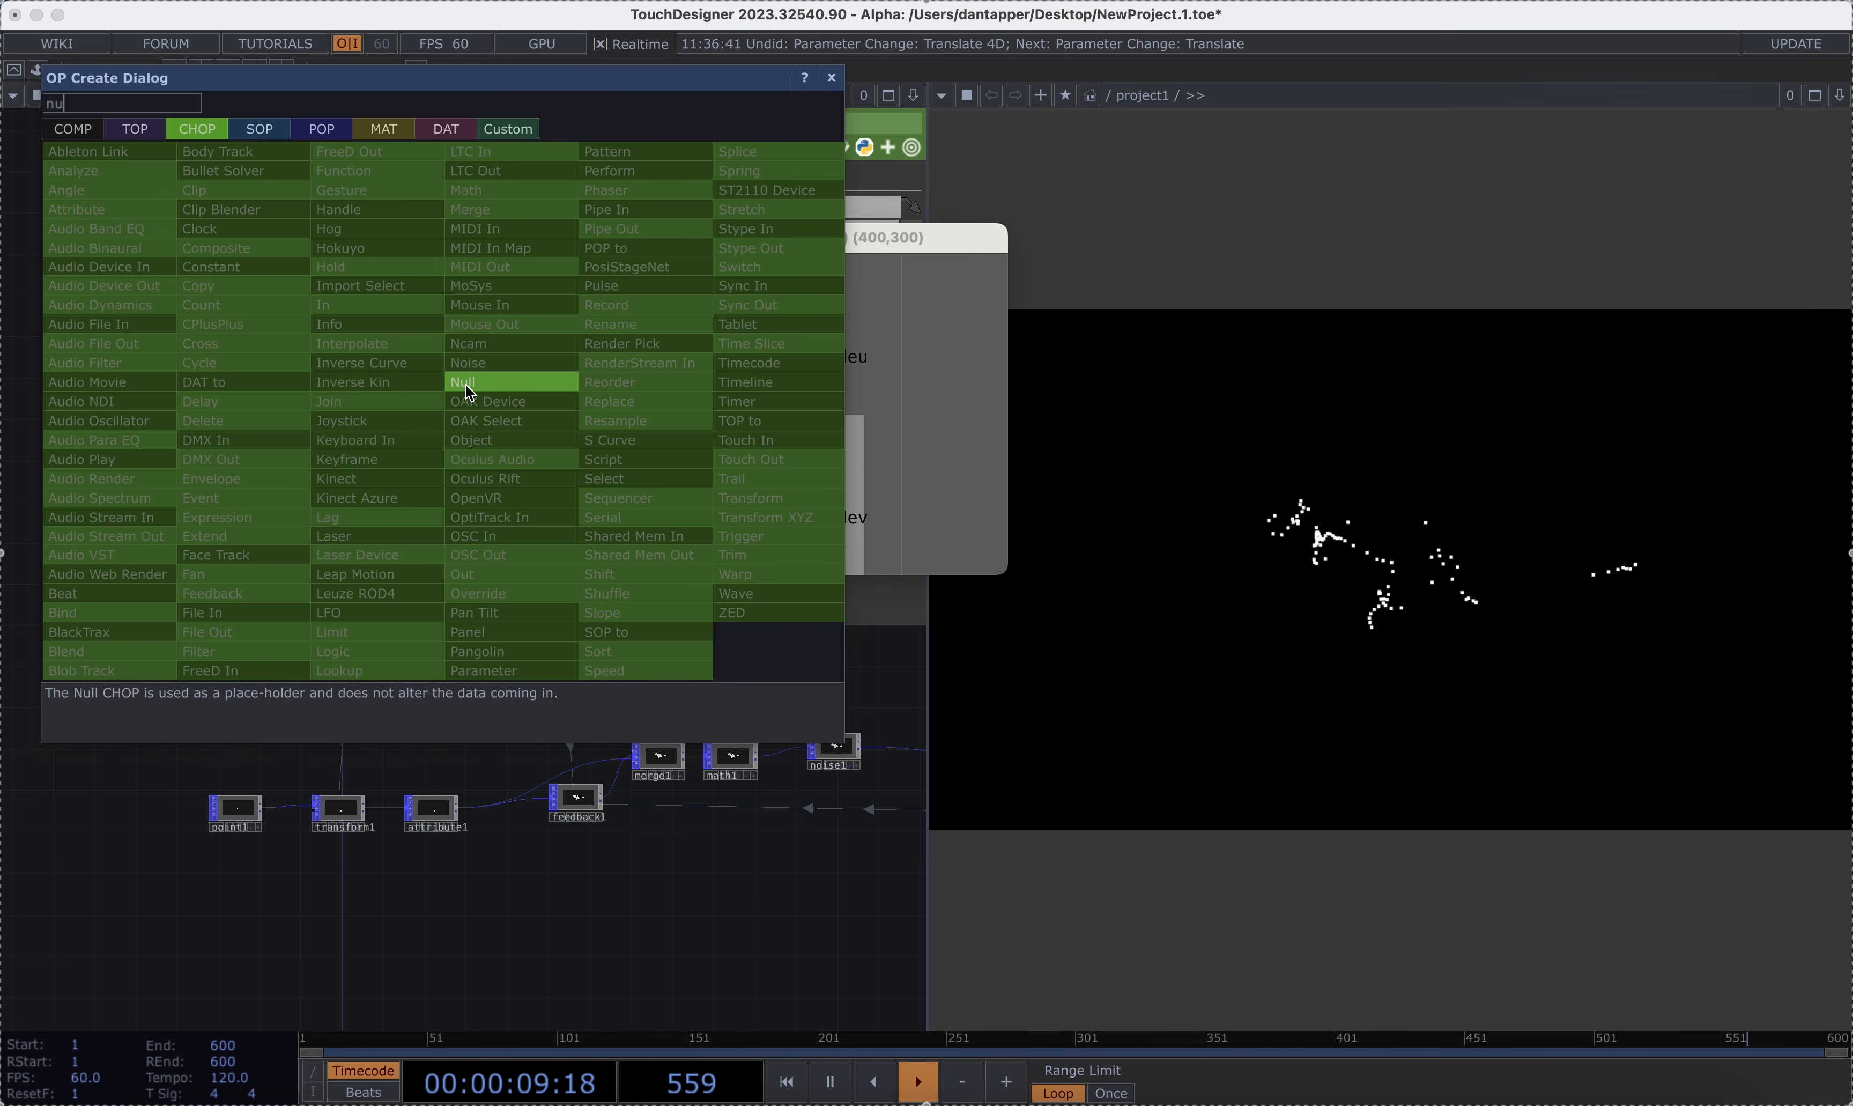
click(463, 392)
click(450, 416)
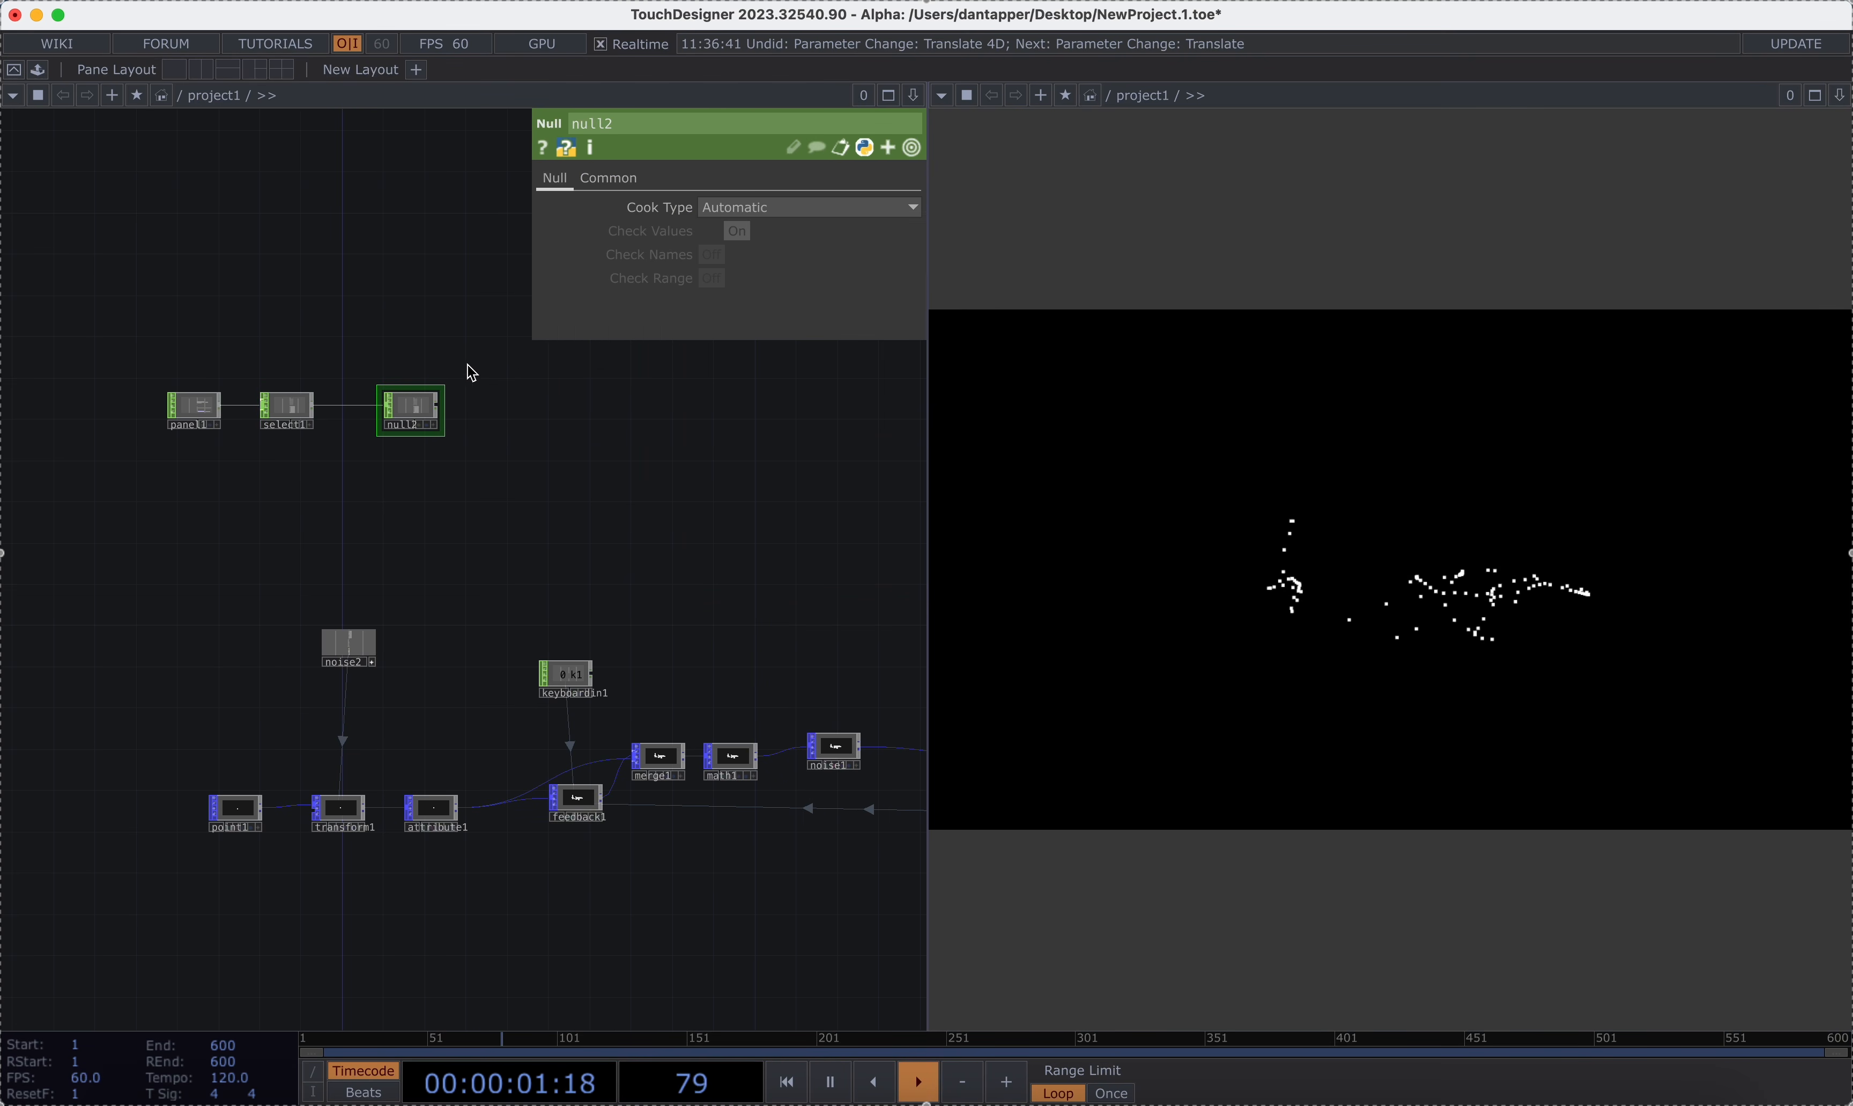
Check the channels of the new Null CHOP in a floating viewer and close it.
right_click(432, 413)
click(436, 397)
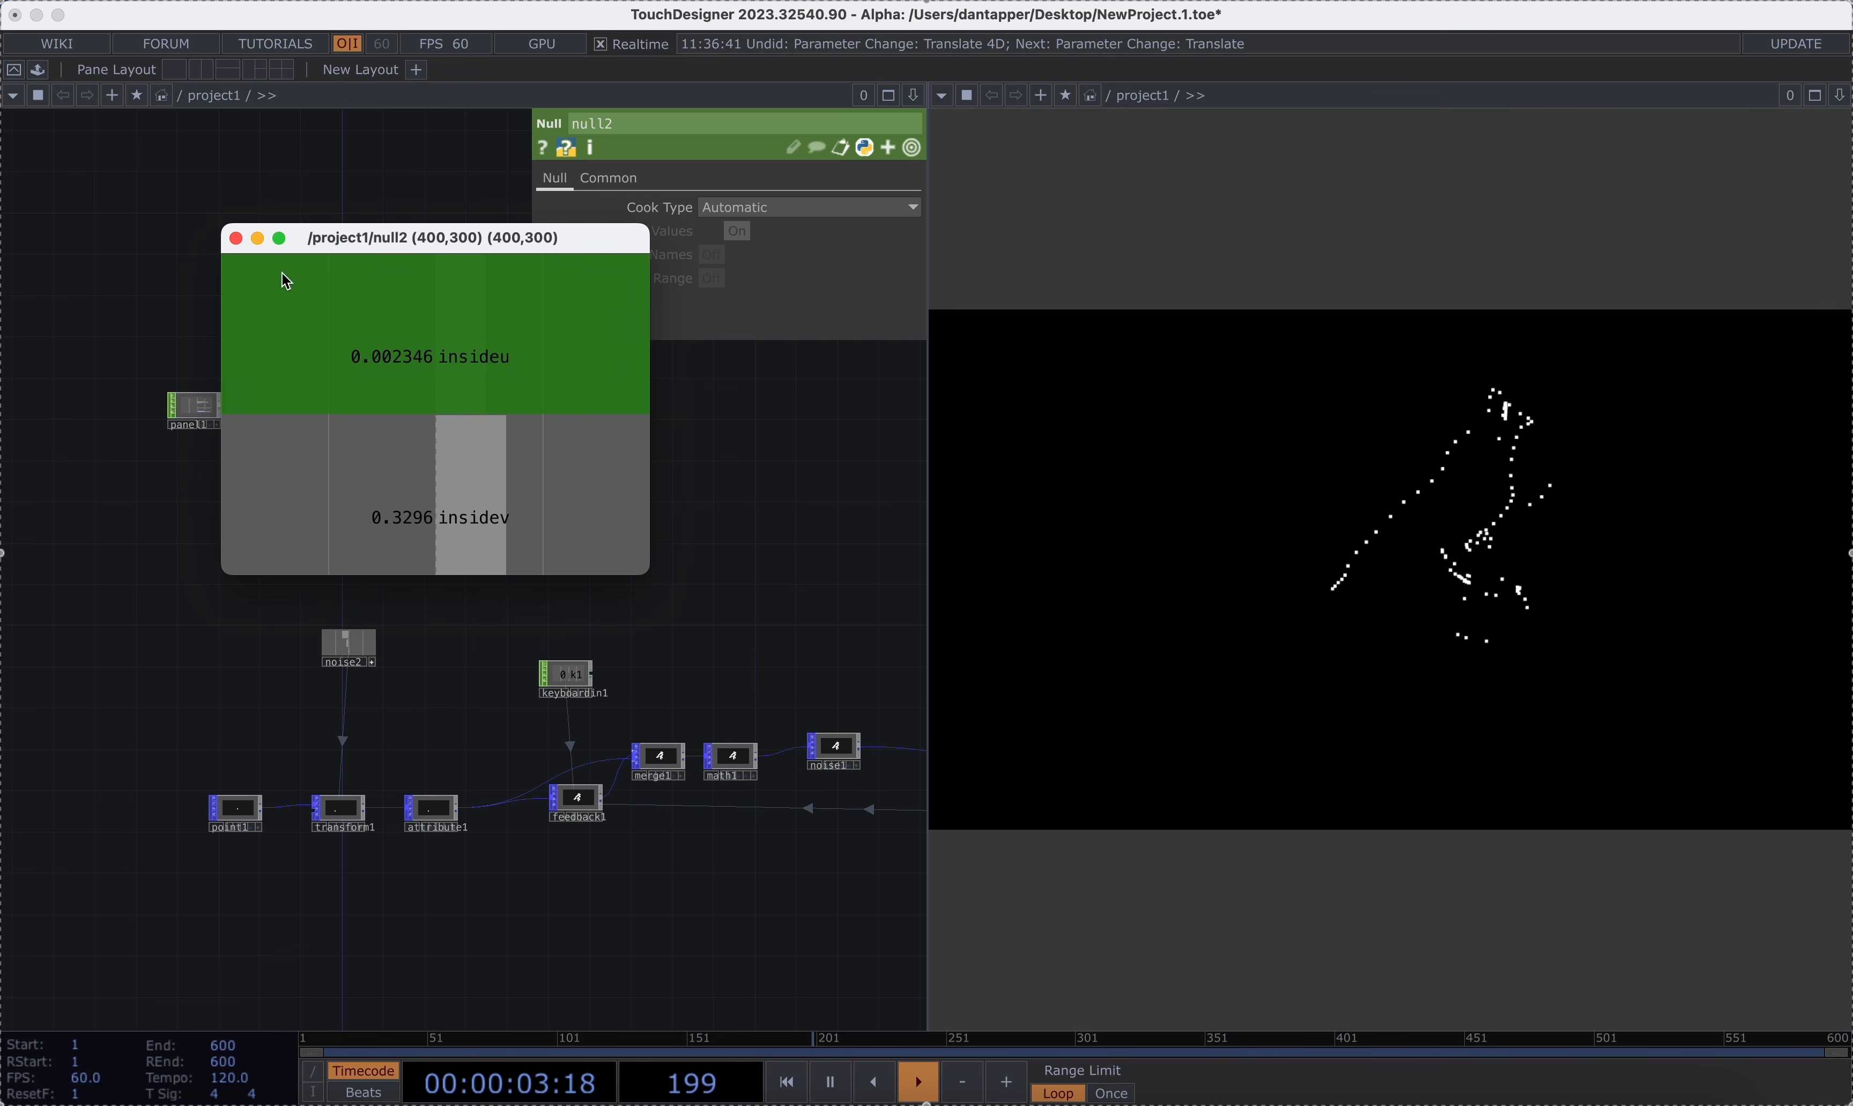
click(218, 233)
Rename the Null CHOP after select1 as mousepos and activate its viewer.
scroll(374, 367, up, 4)
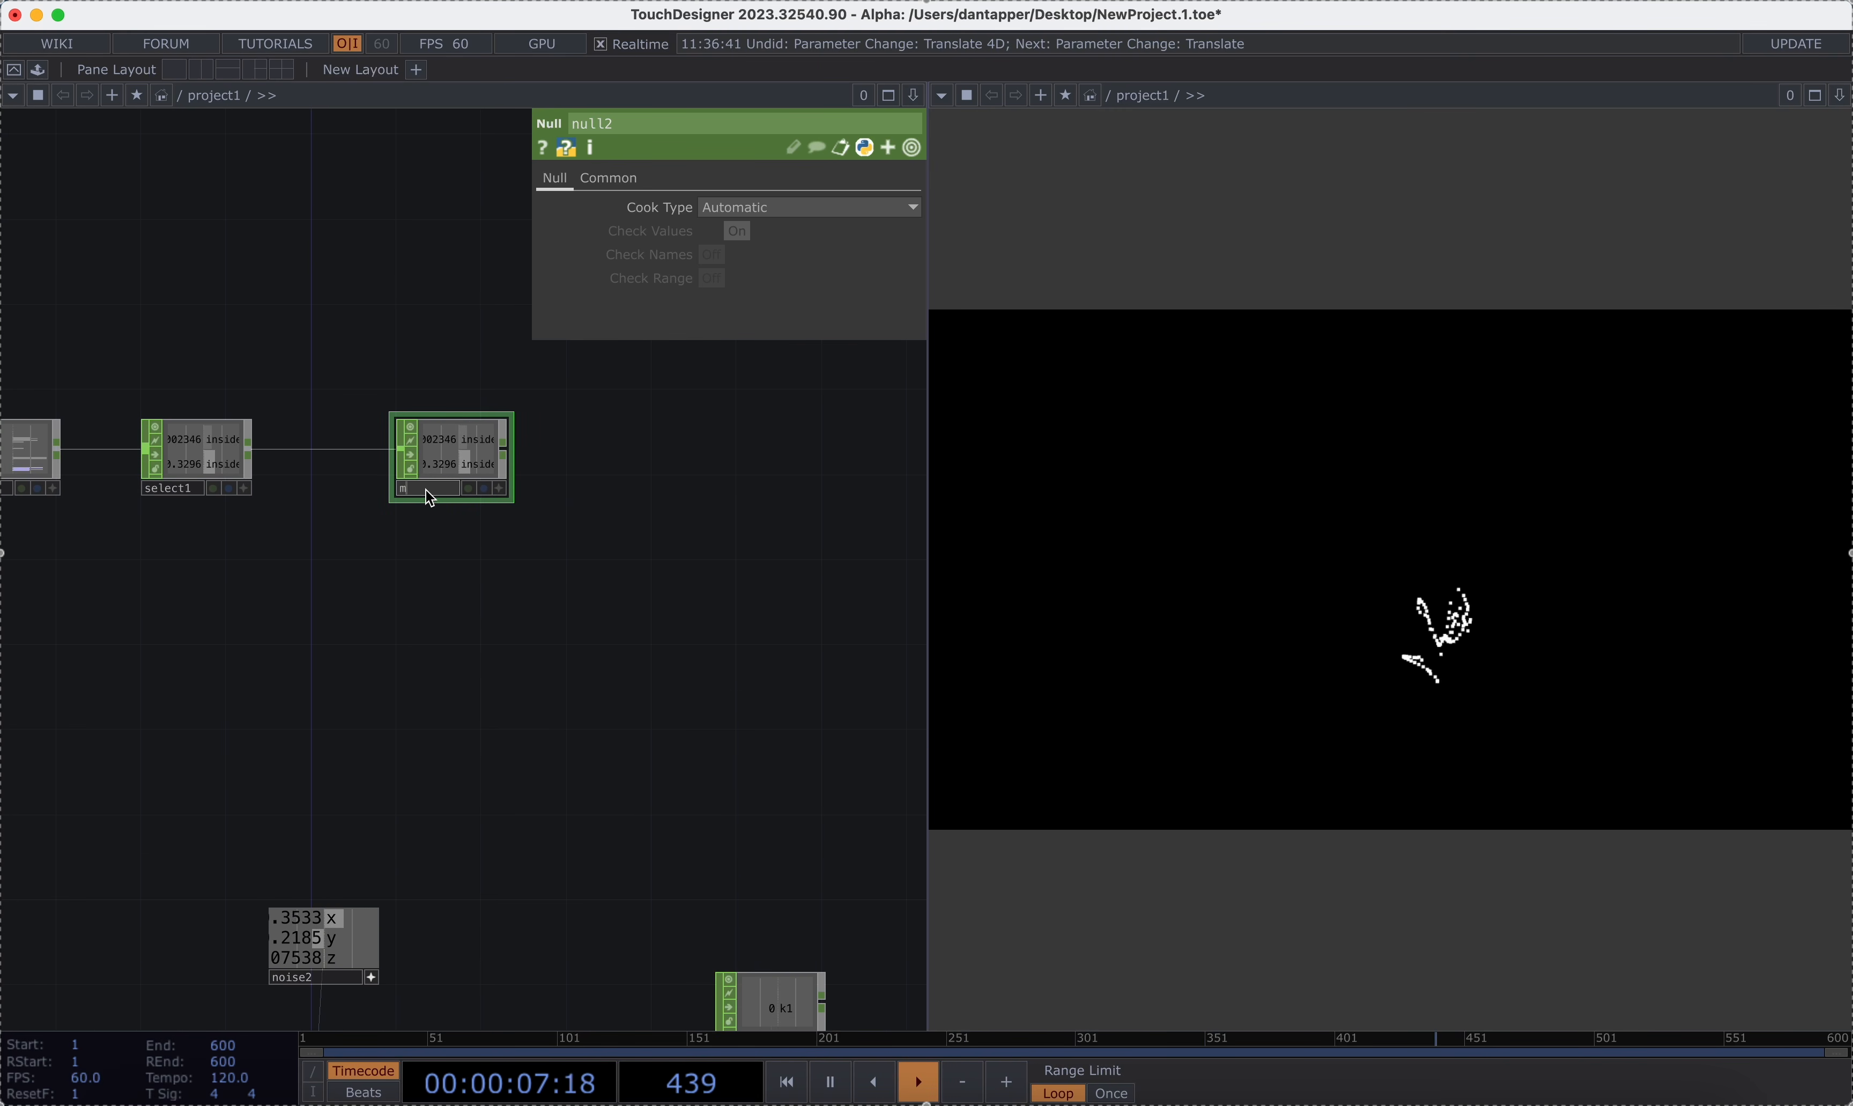
click(426, 488)
text(mpsepos)
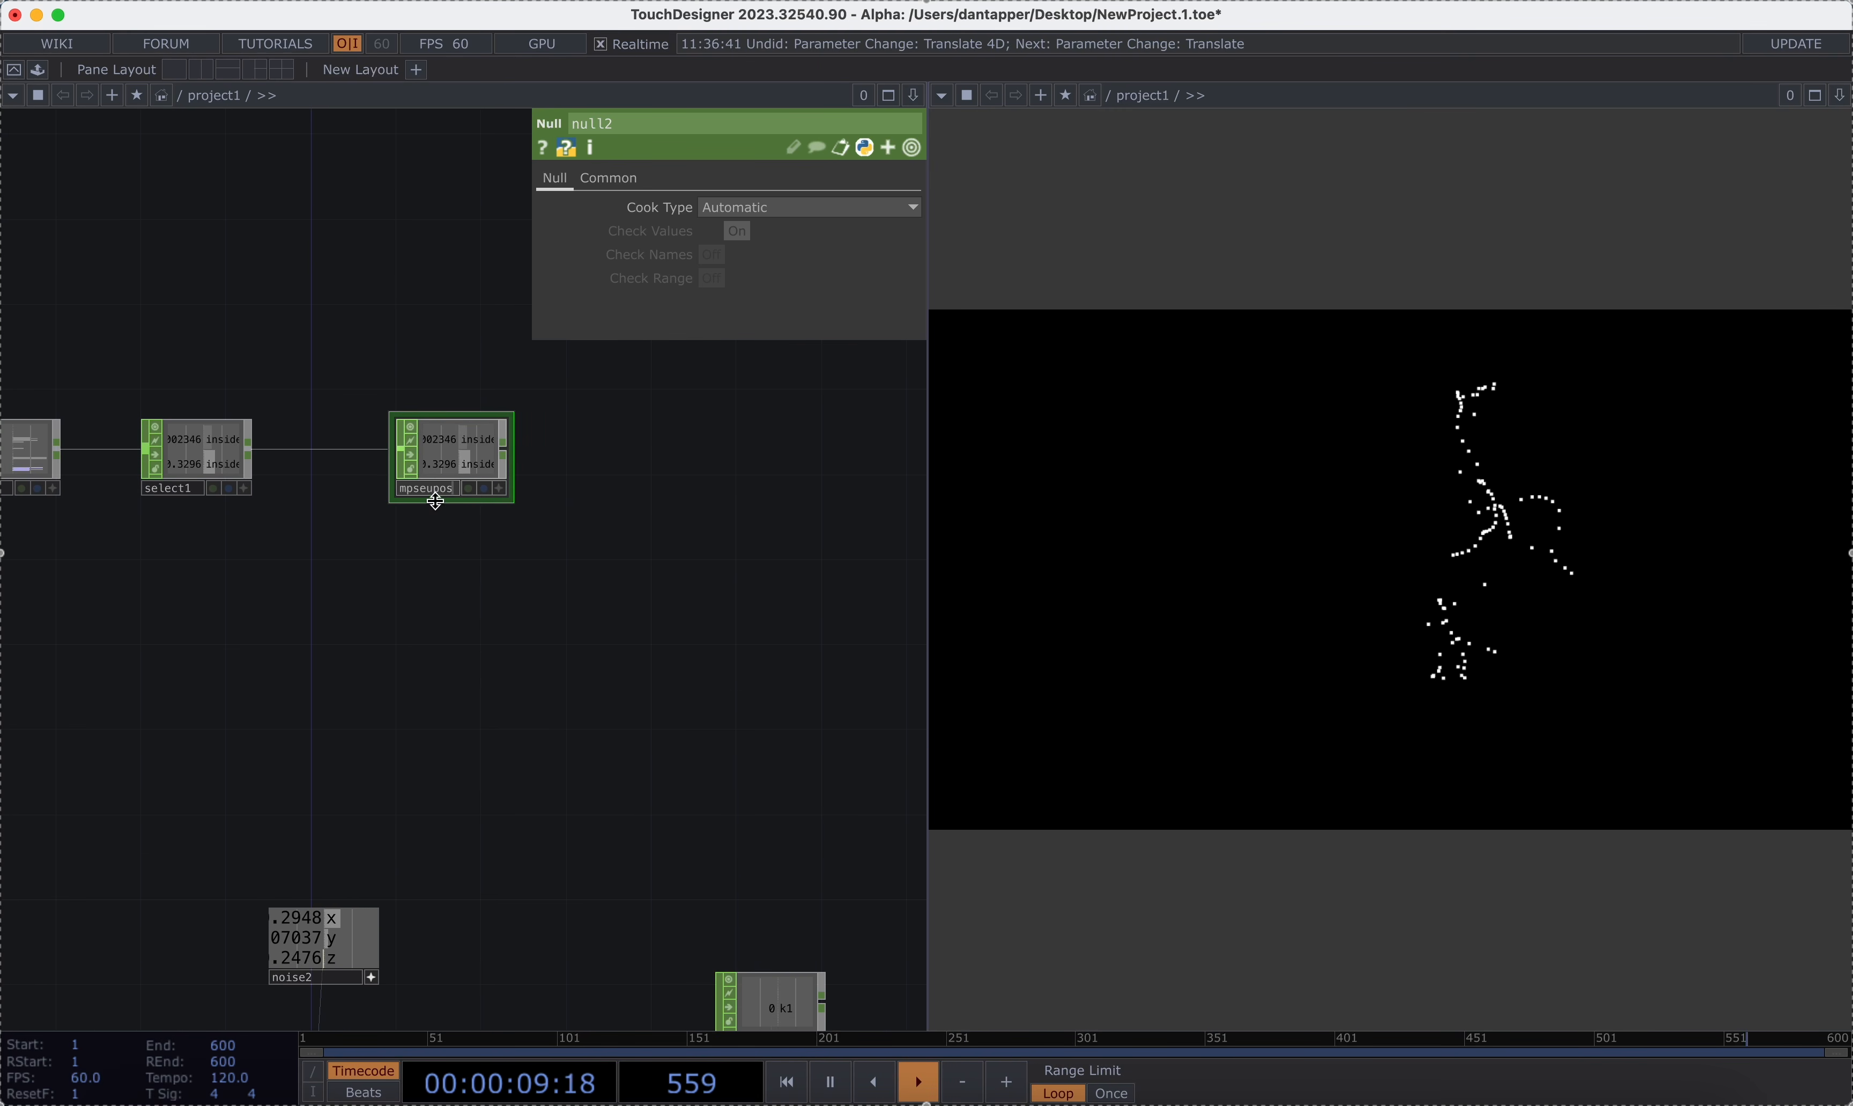
key(super+a)
text(mousepos)
key(Return)
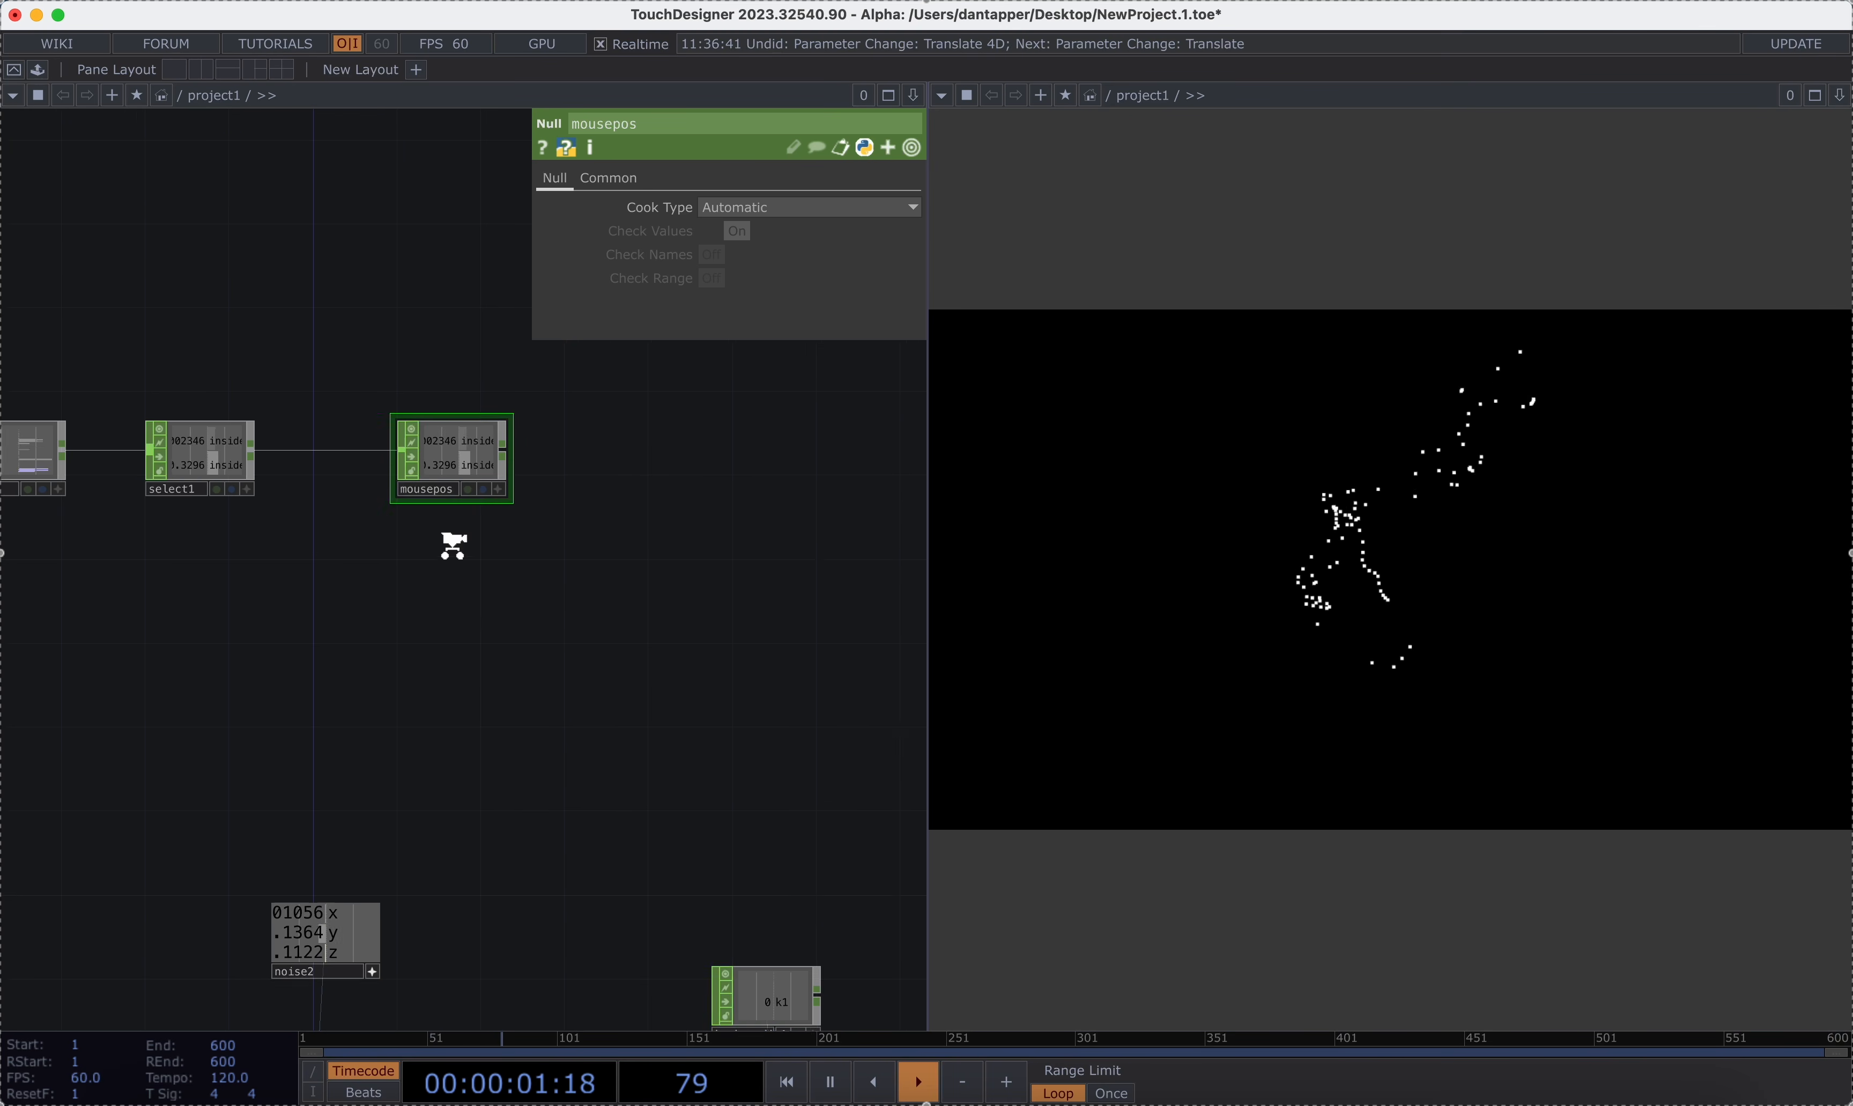
scroll(451, 541, down, 5)
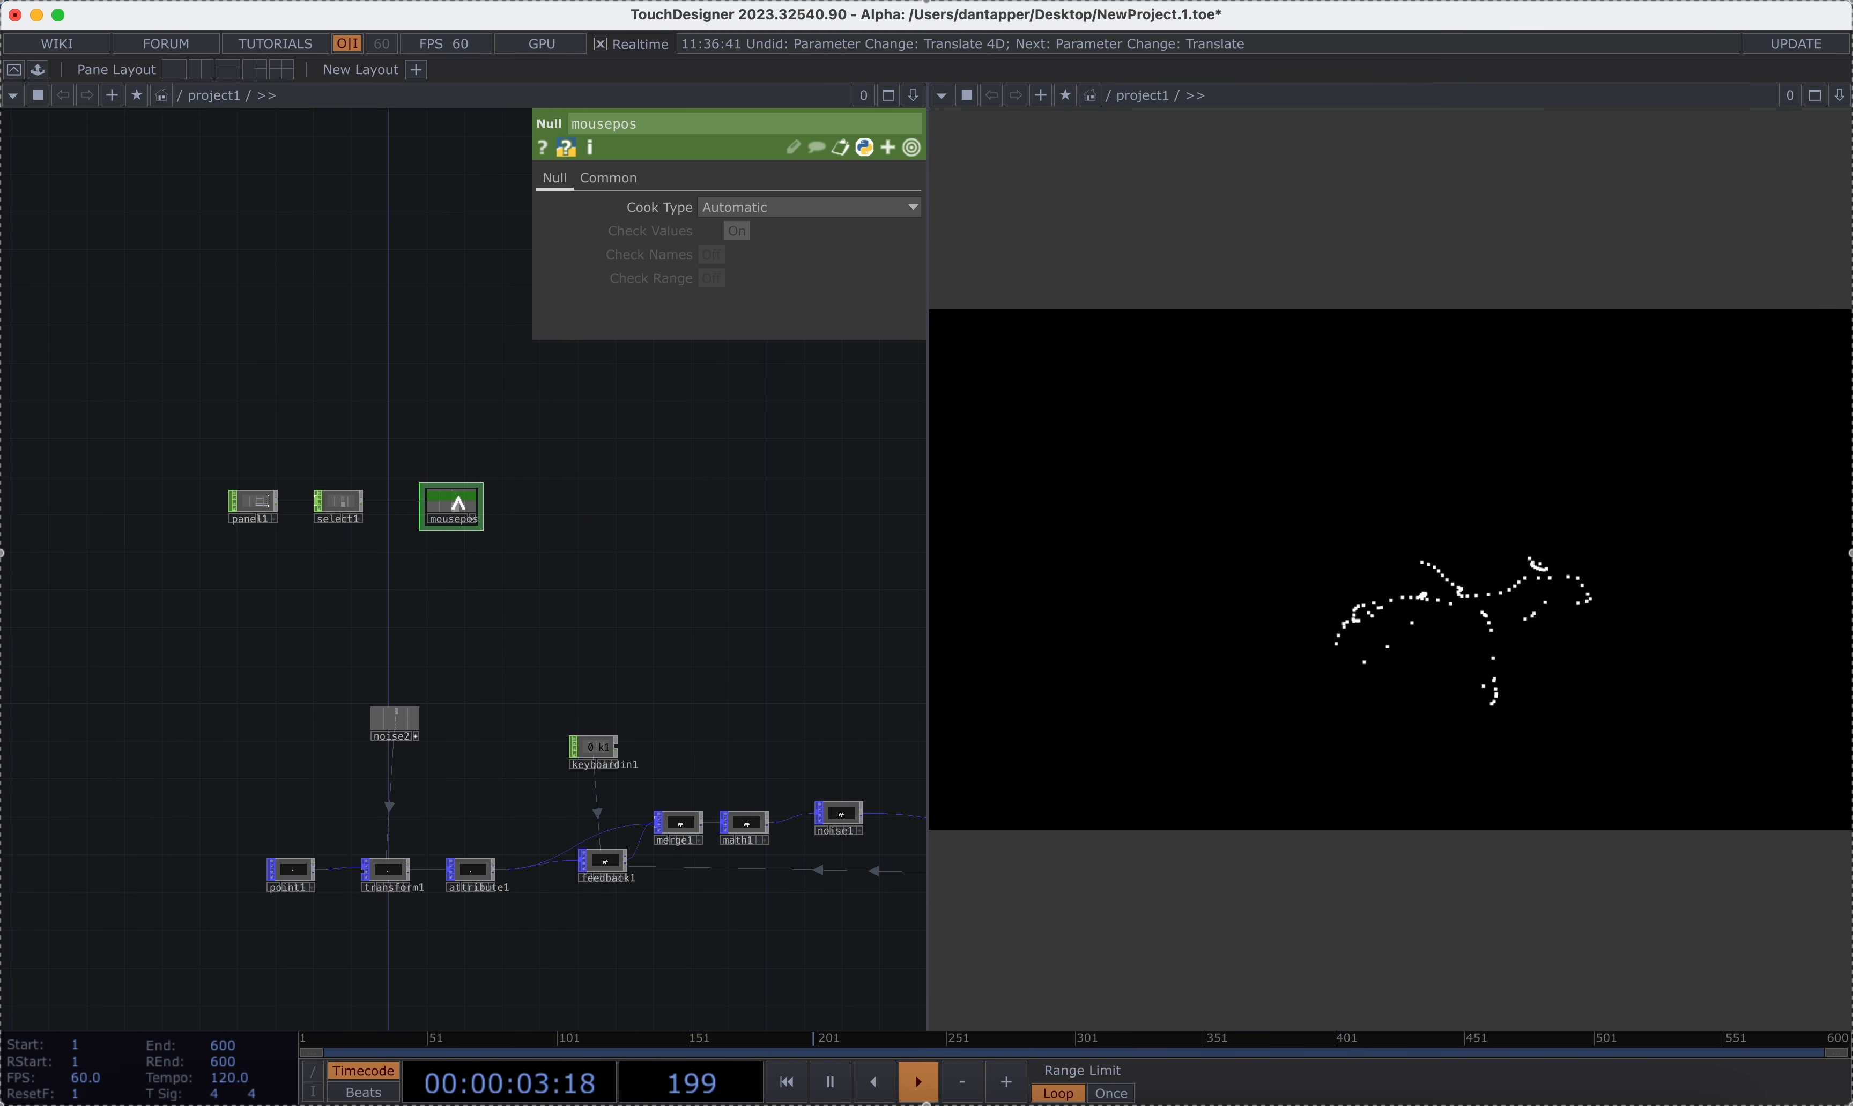
right_click(458, 502)
click(418, 526)
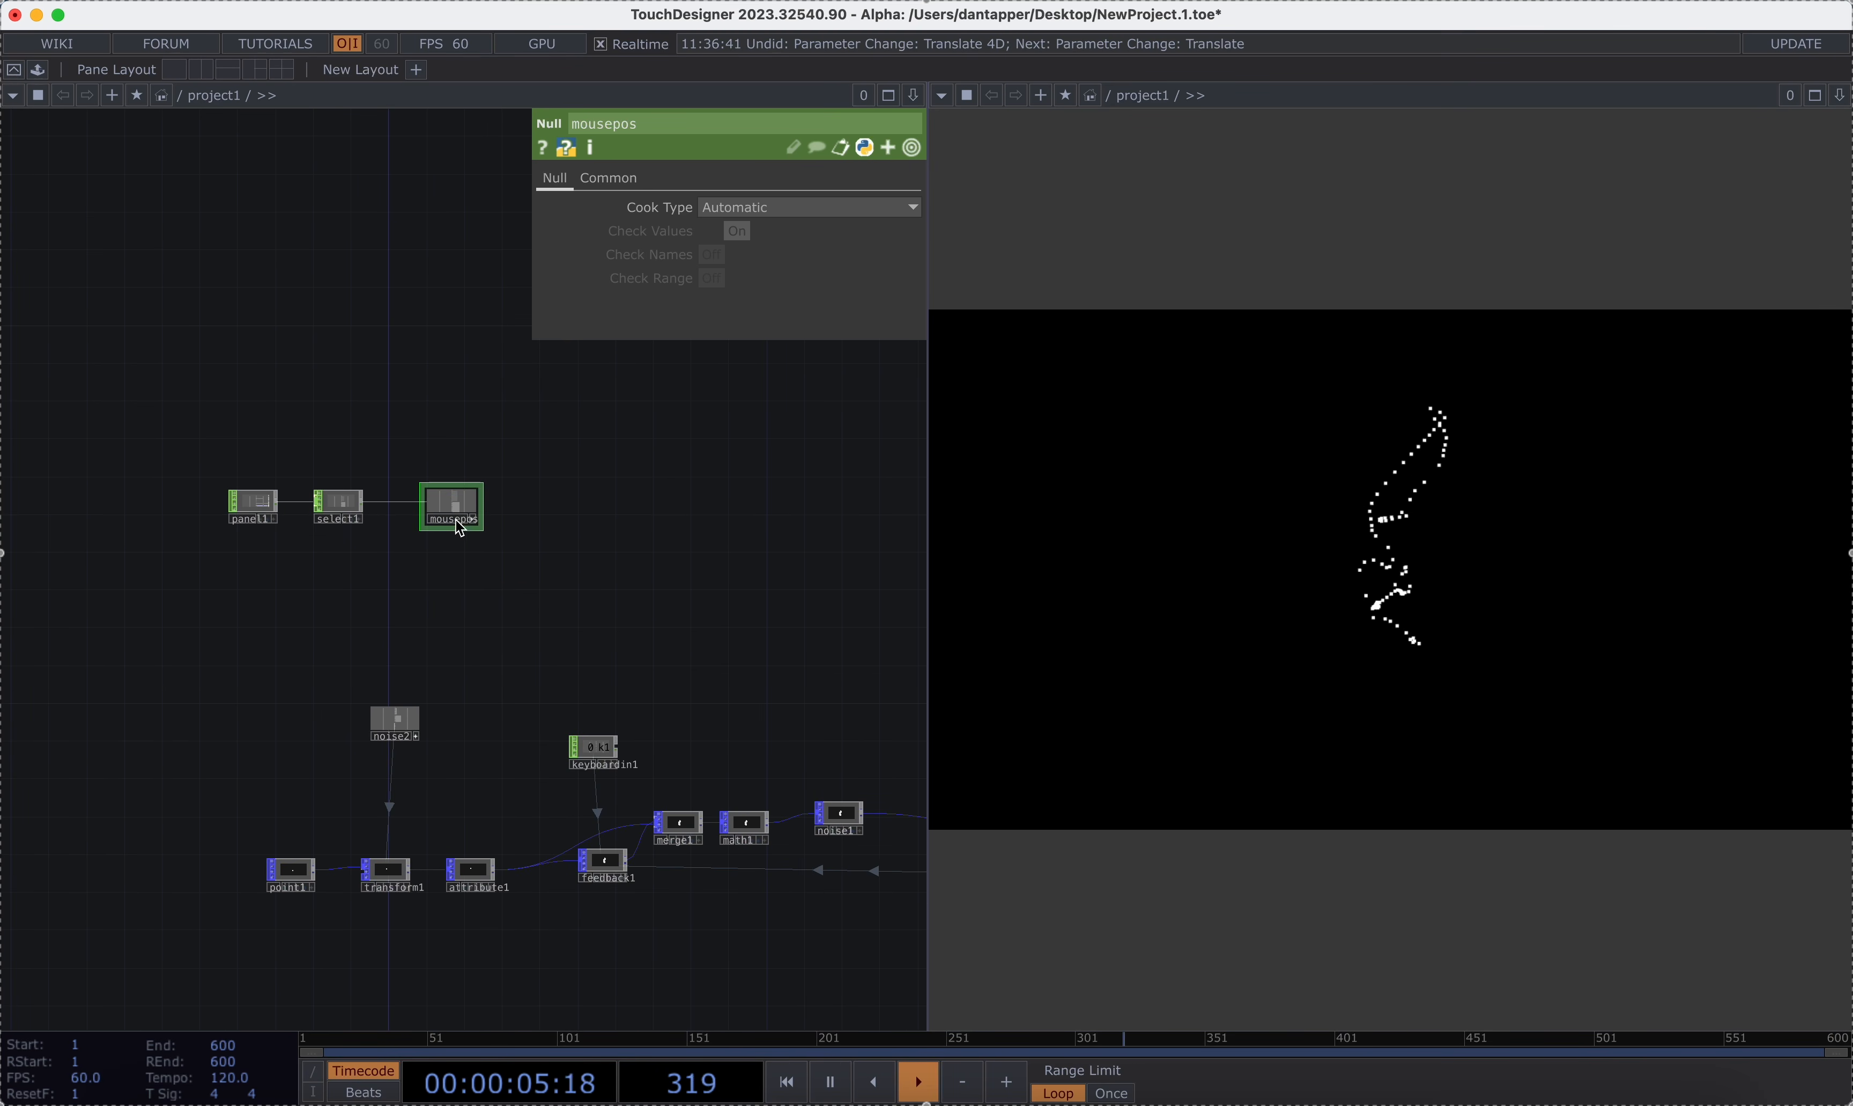
Open mousepos in a floating viewer and link transform1's X and Y translation to insideu and insidev as CHOP references.
click(472, 518)
right_click(456, 503)
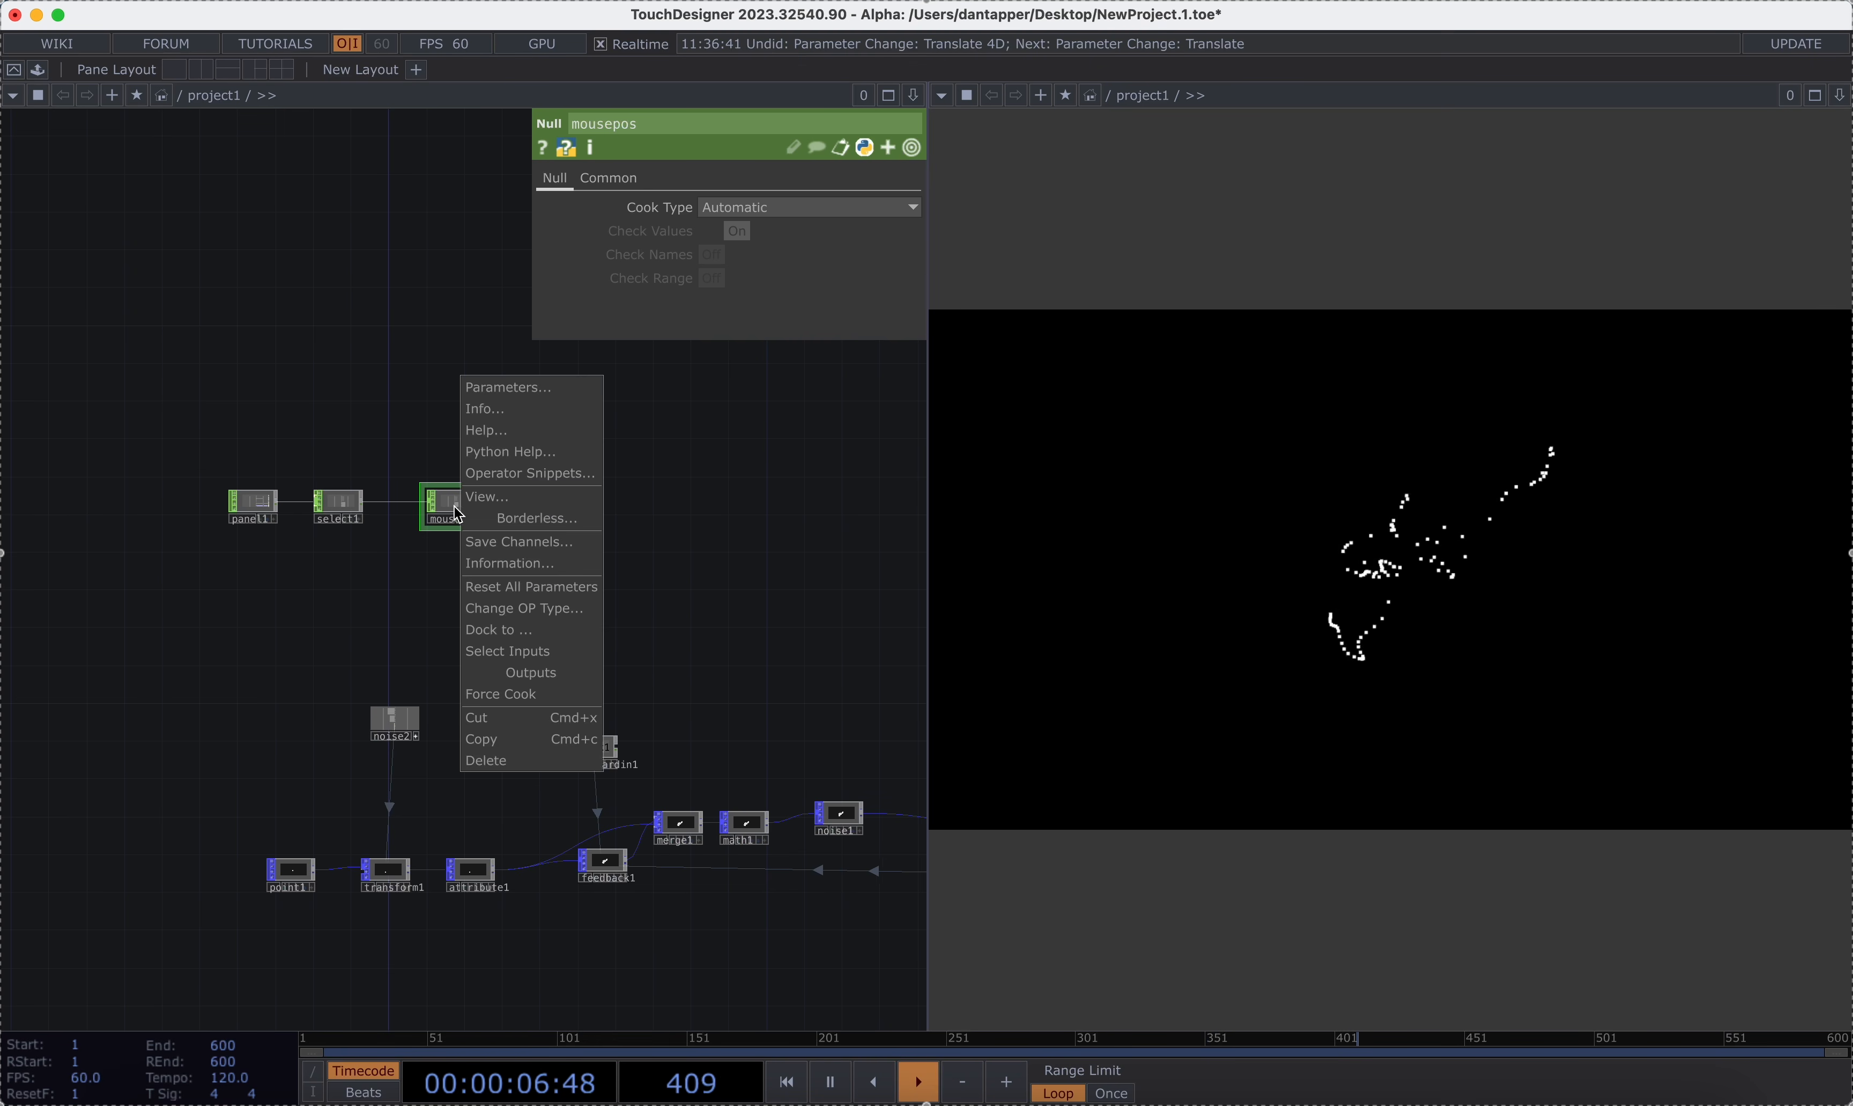
click(480, 495)
drag(460, 338, 686, 339)
drag(765, 478, 384, 884)
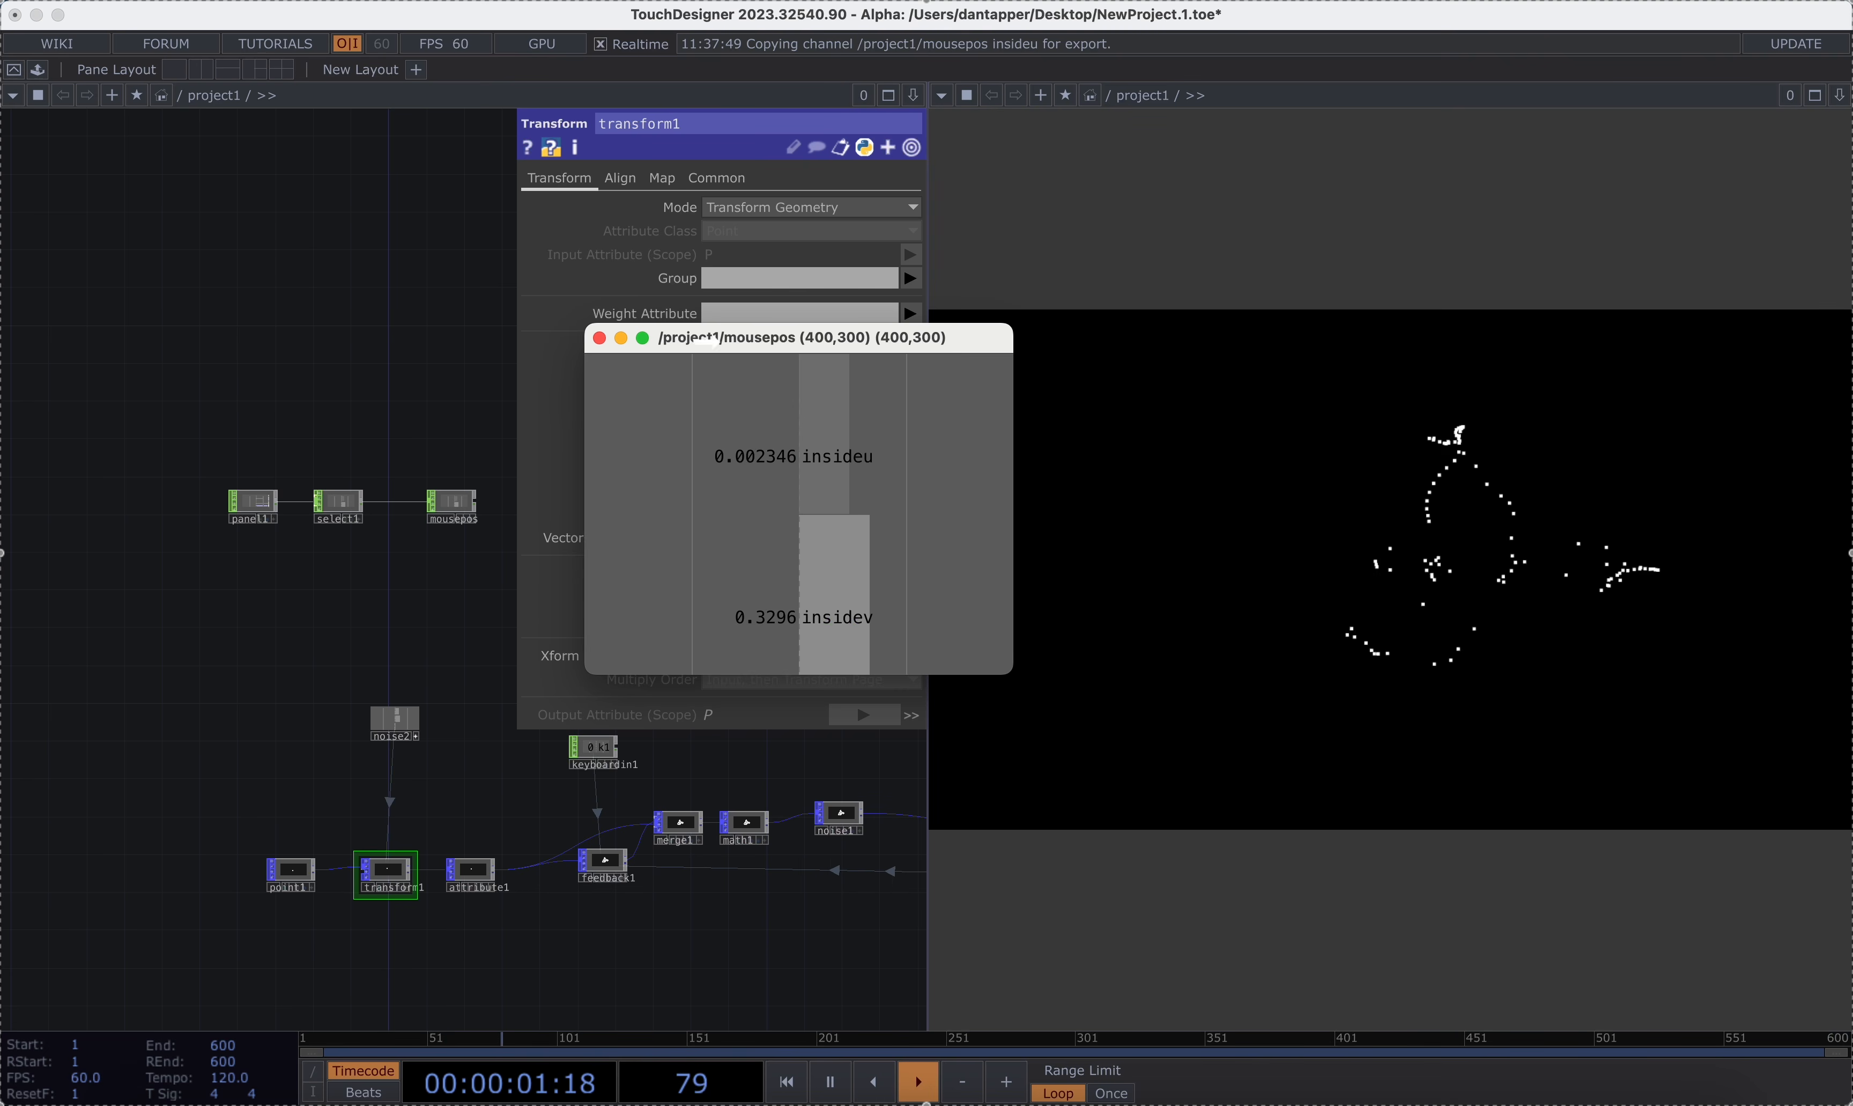
drag(733, 340, 1188, 338)
drag(1251, 415, 728, 394)
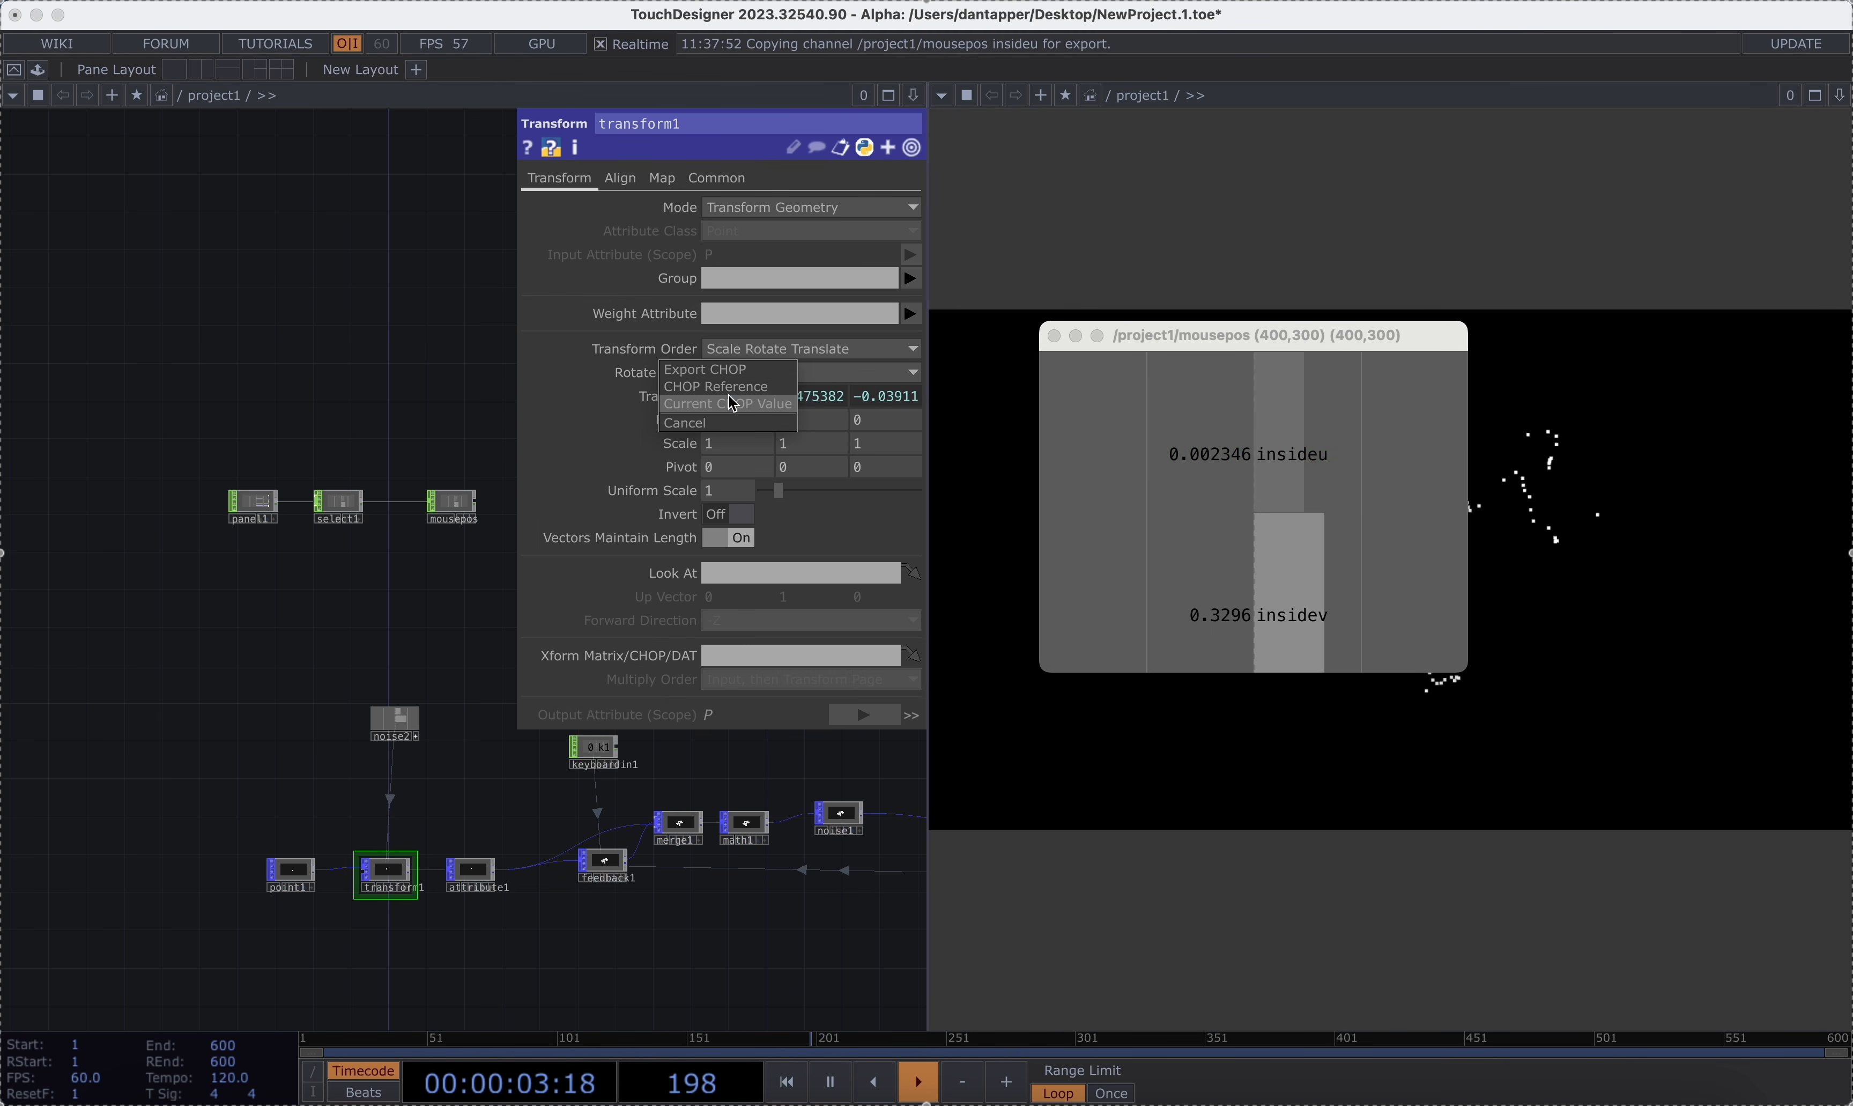
click(729, 383)
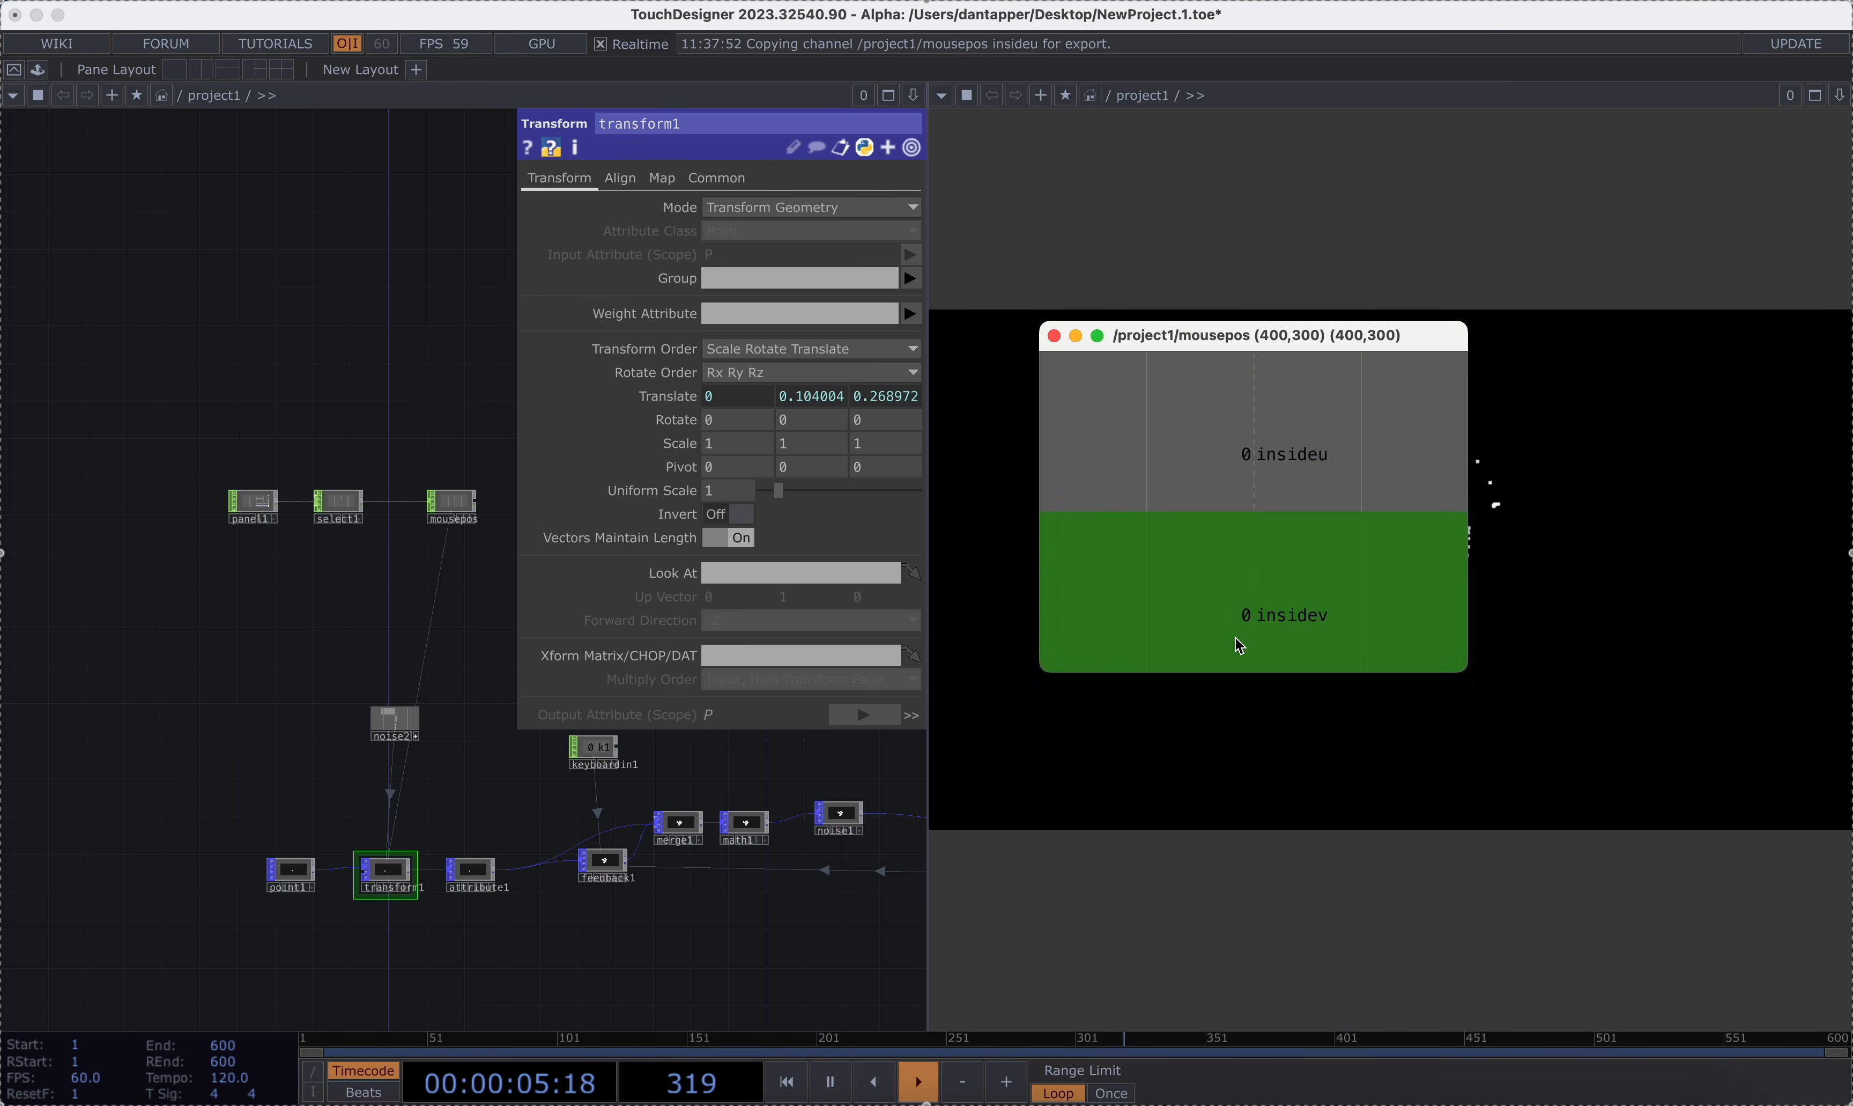
drag(819, 383, 817, 395)
click(819, 390)
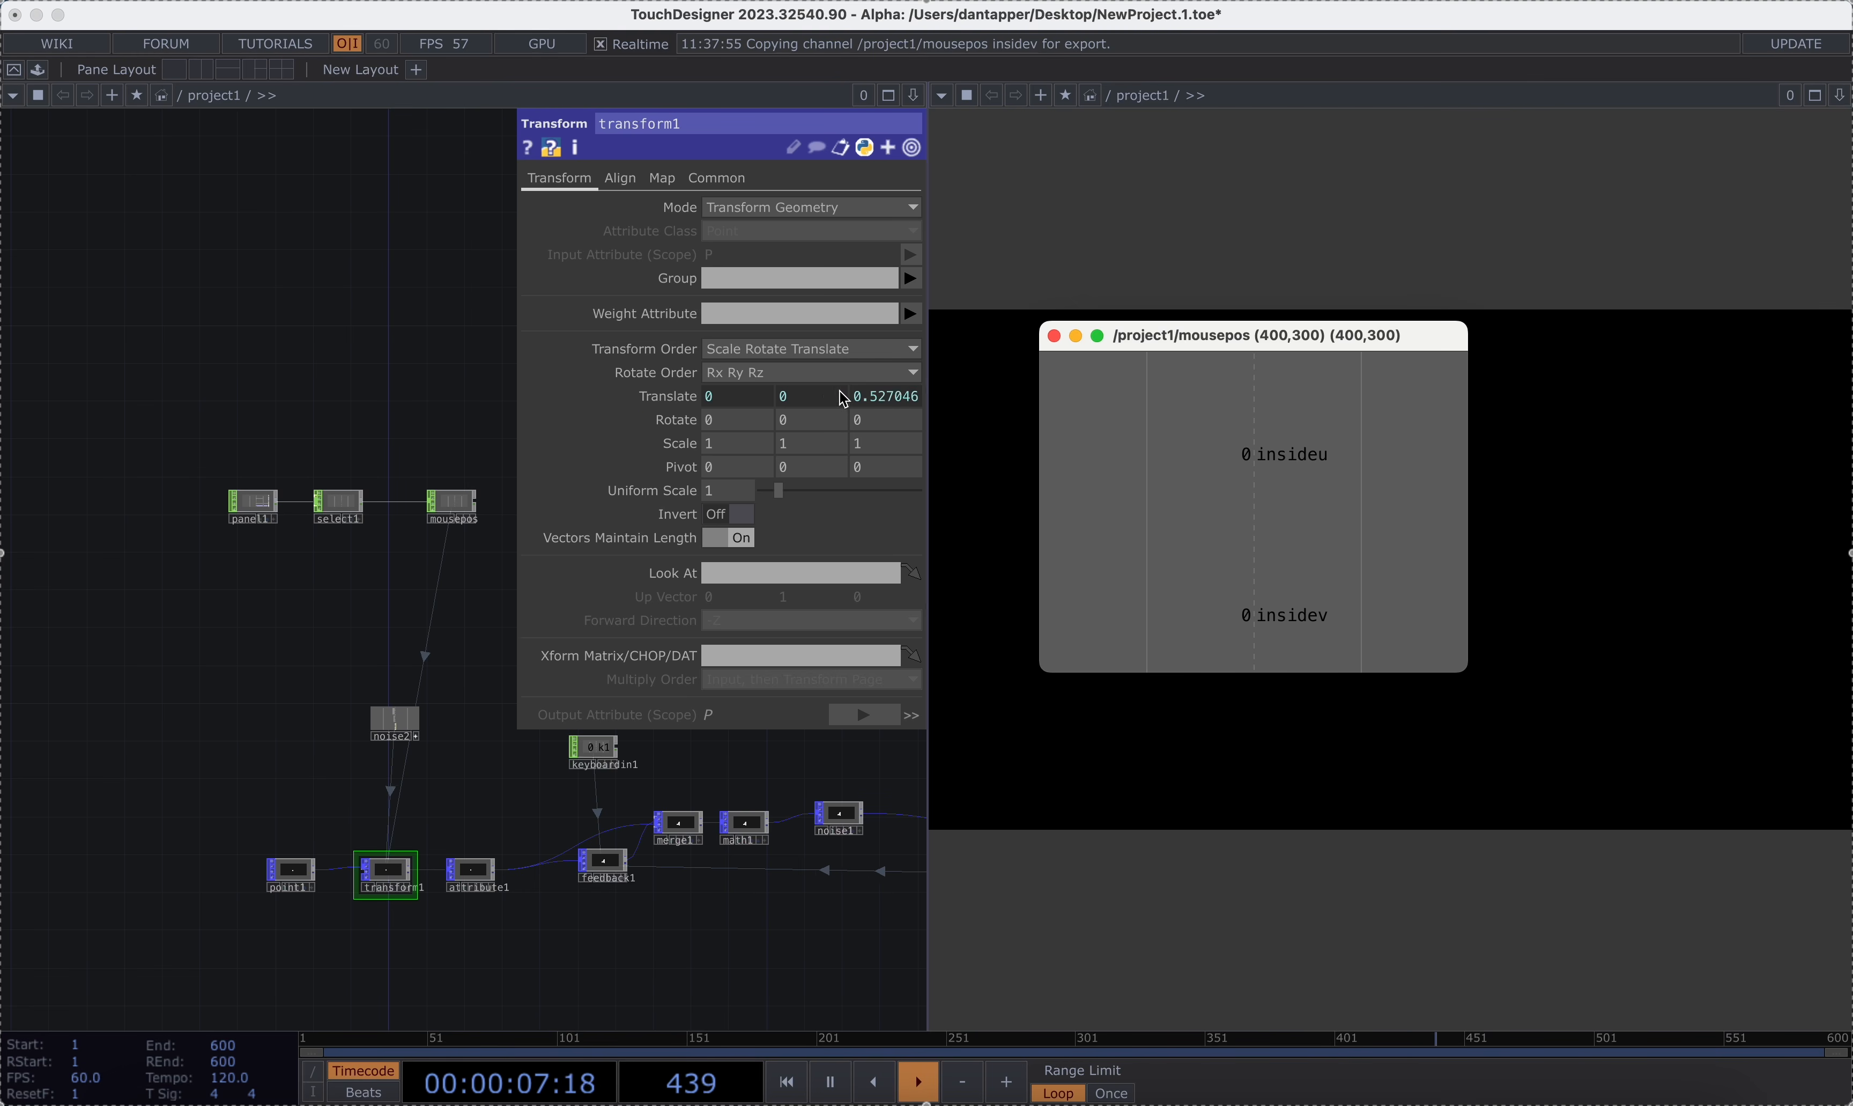
Close the mousepos viewer and switch transform1's Z translation from the noise2 expression to a constant 0.
click(879, 396)
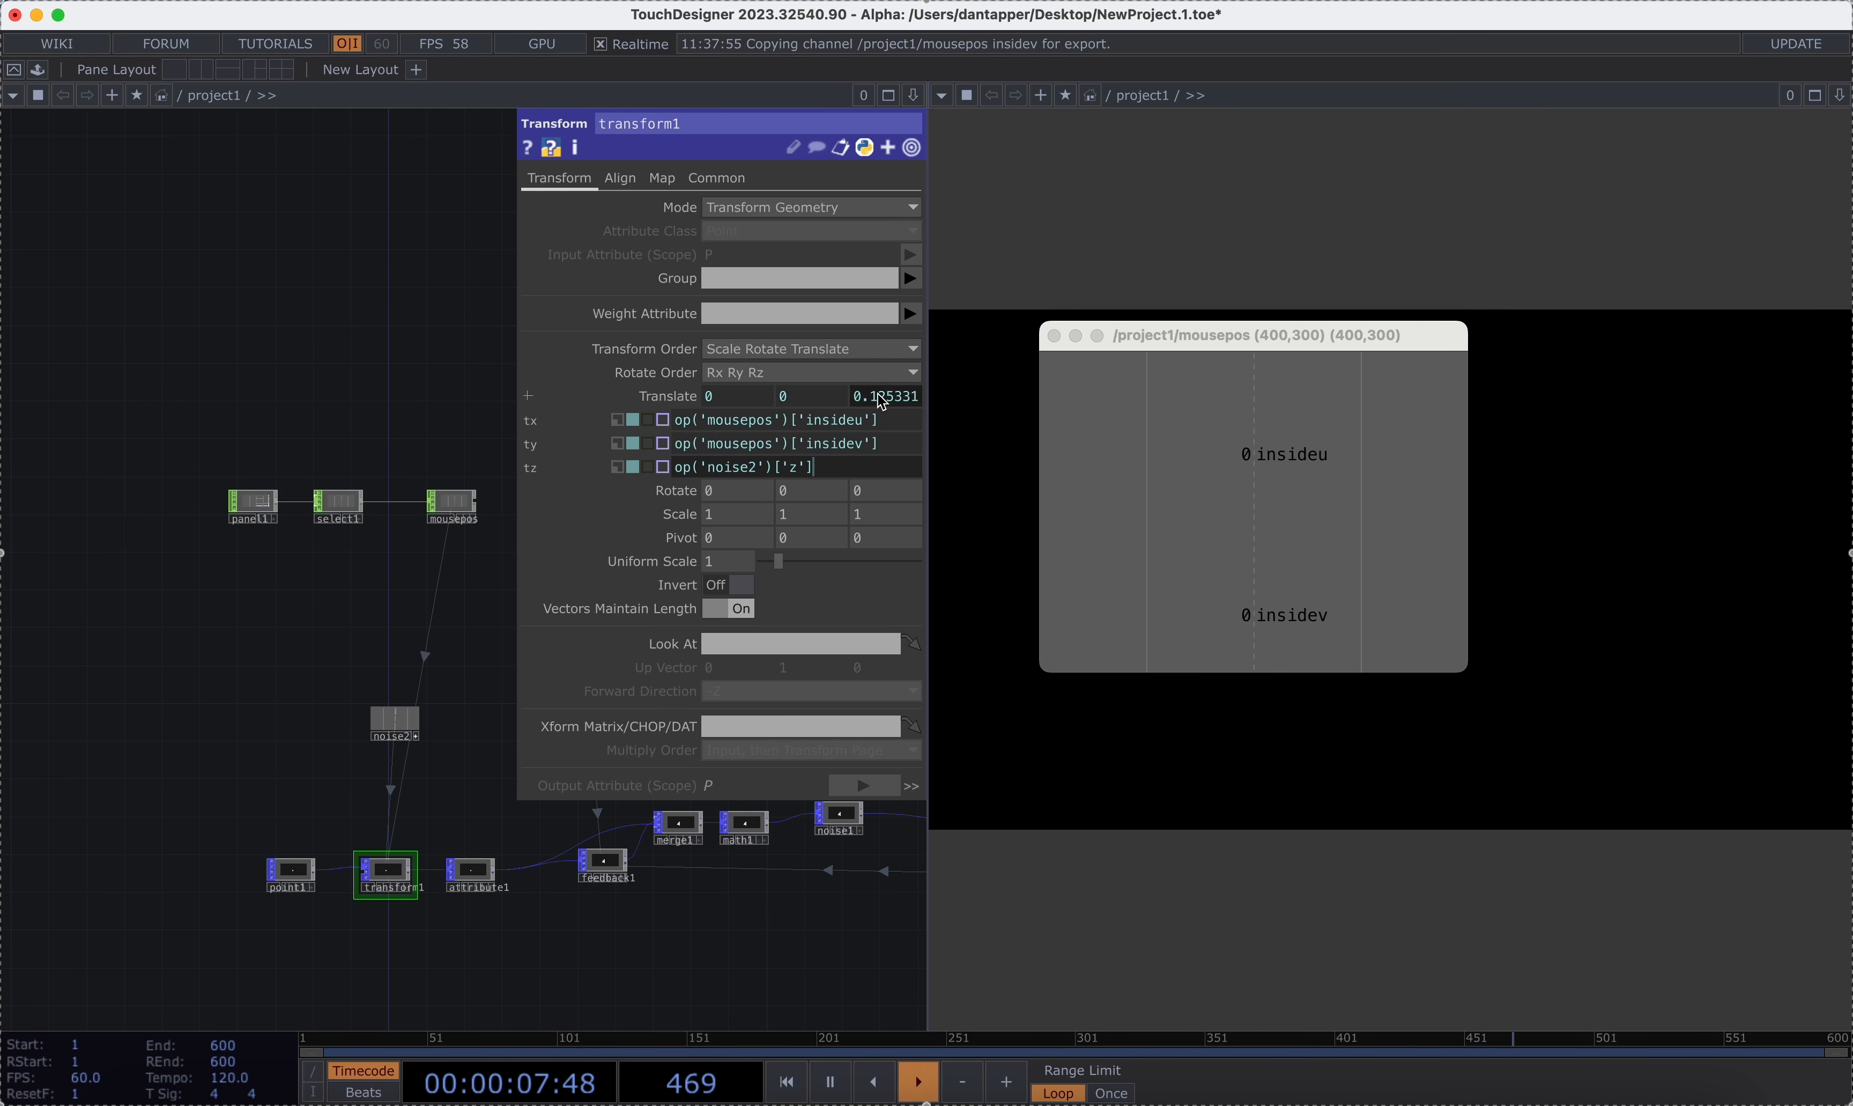
click(1053, 336)
click(618, 466)
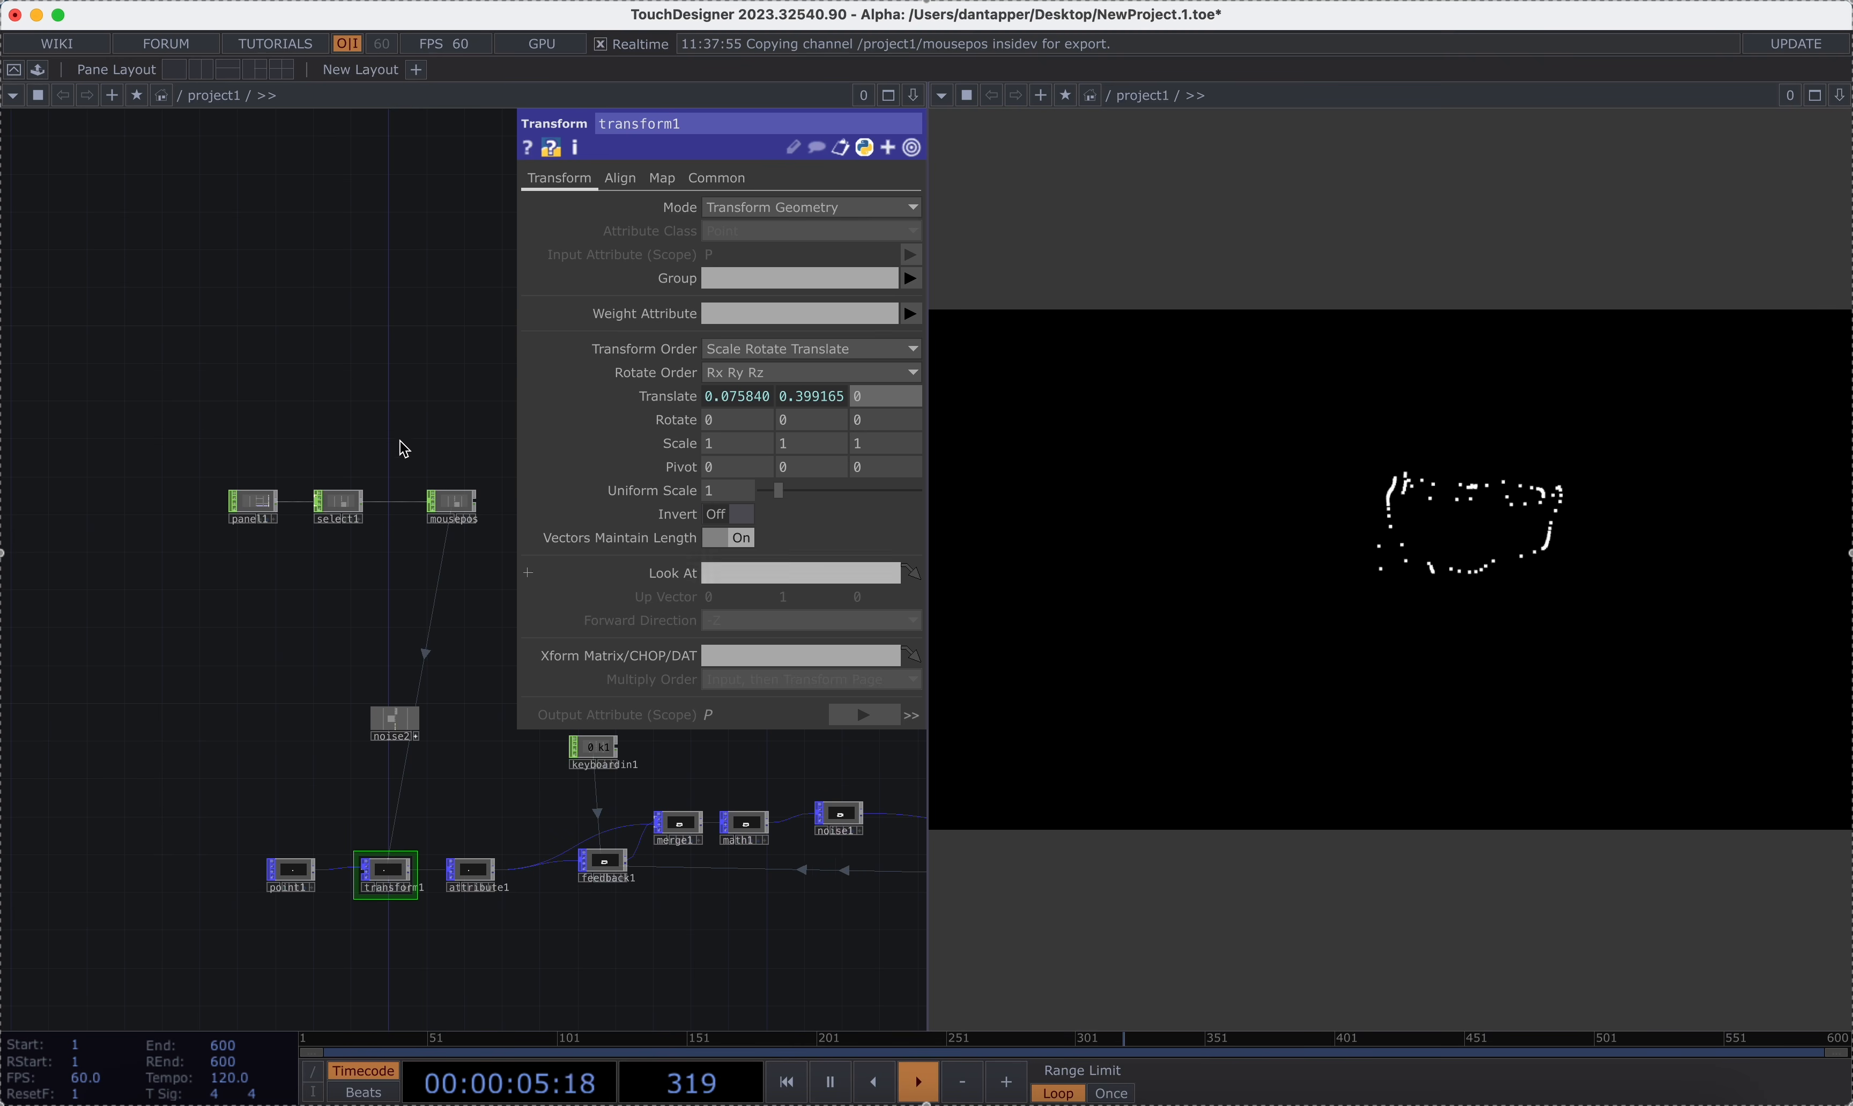
Space out panel1, select1 and mousepos to leave a gap before mousepos, and delete noise2.
drag(332, 418, 273, 410)
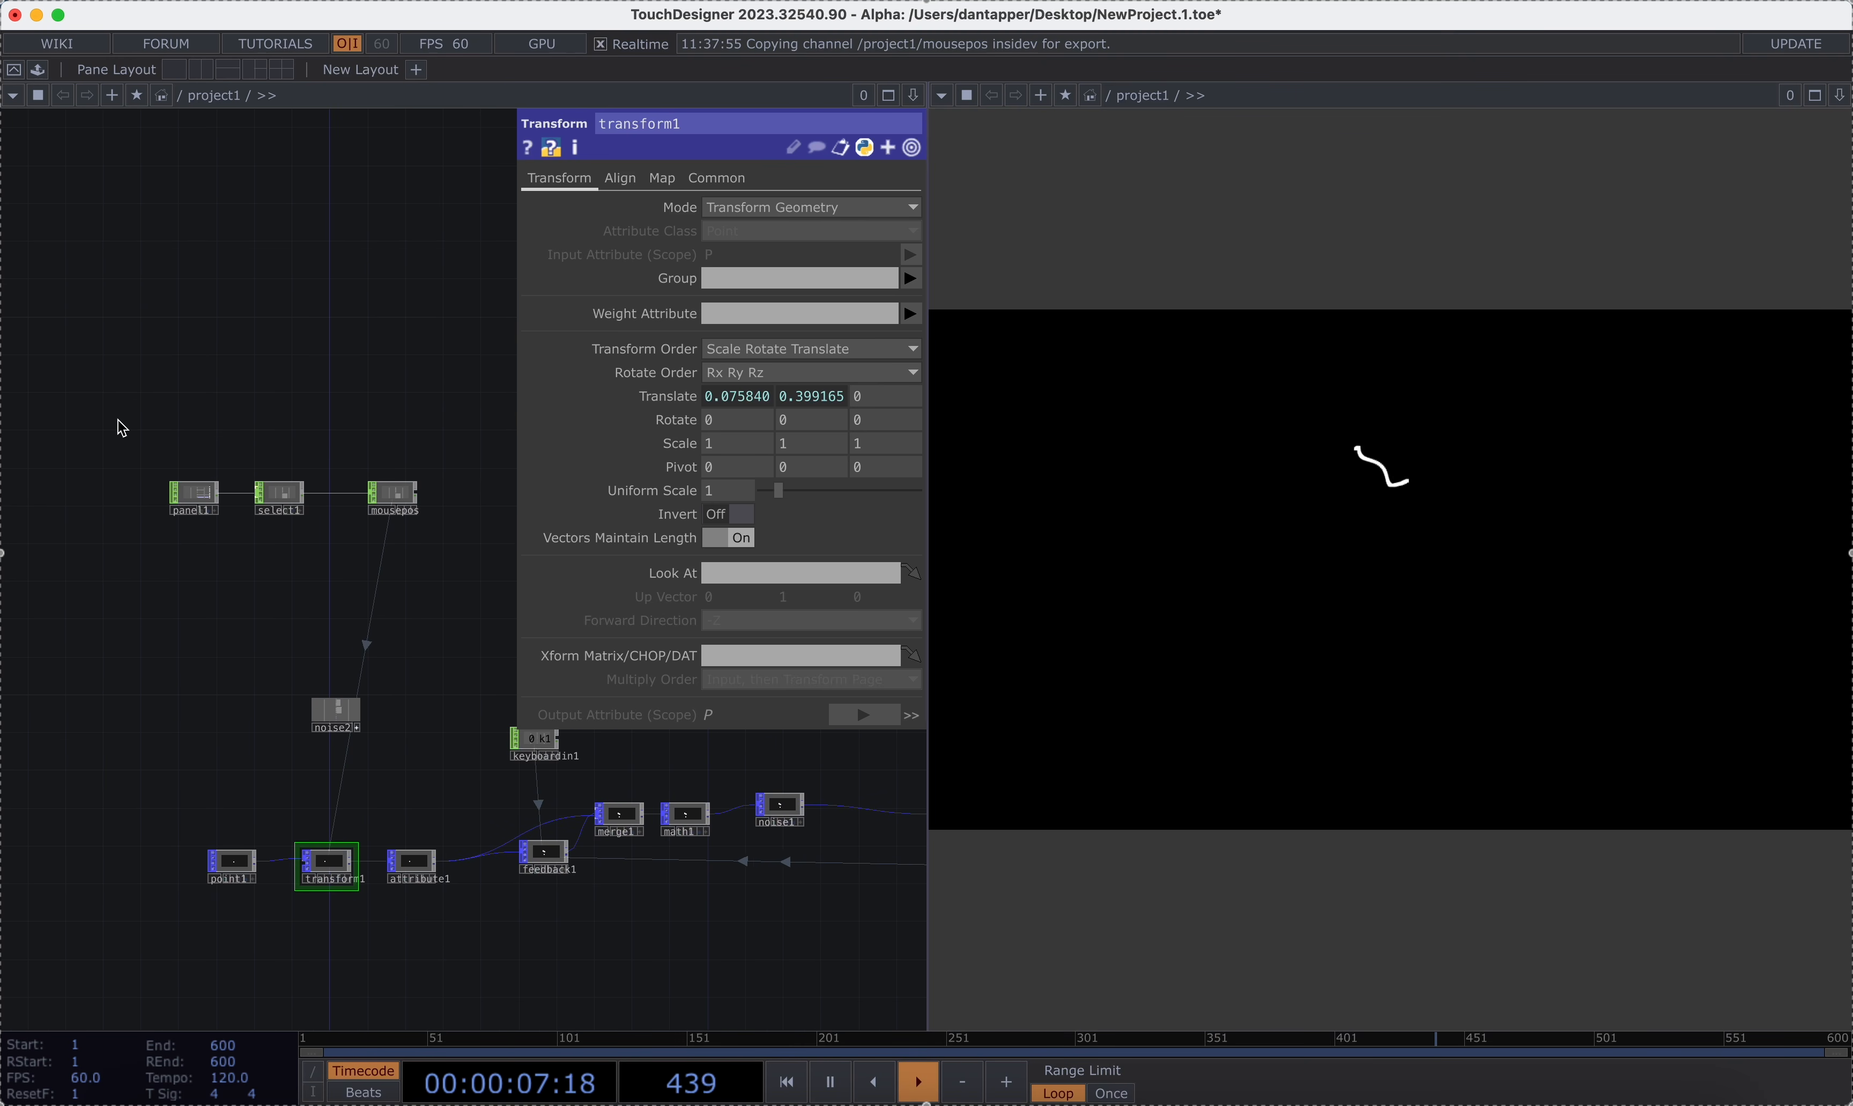
right_drag(118, 419, 282, 510)
drag(205, 494, 72, 494)
drag(385, 500, 330, 503)
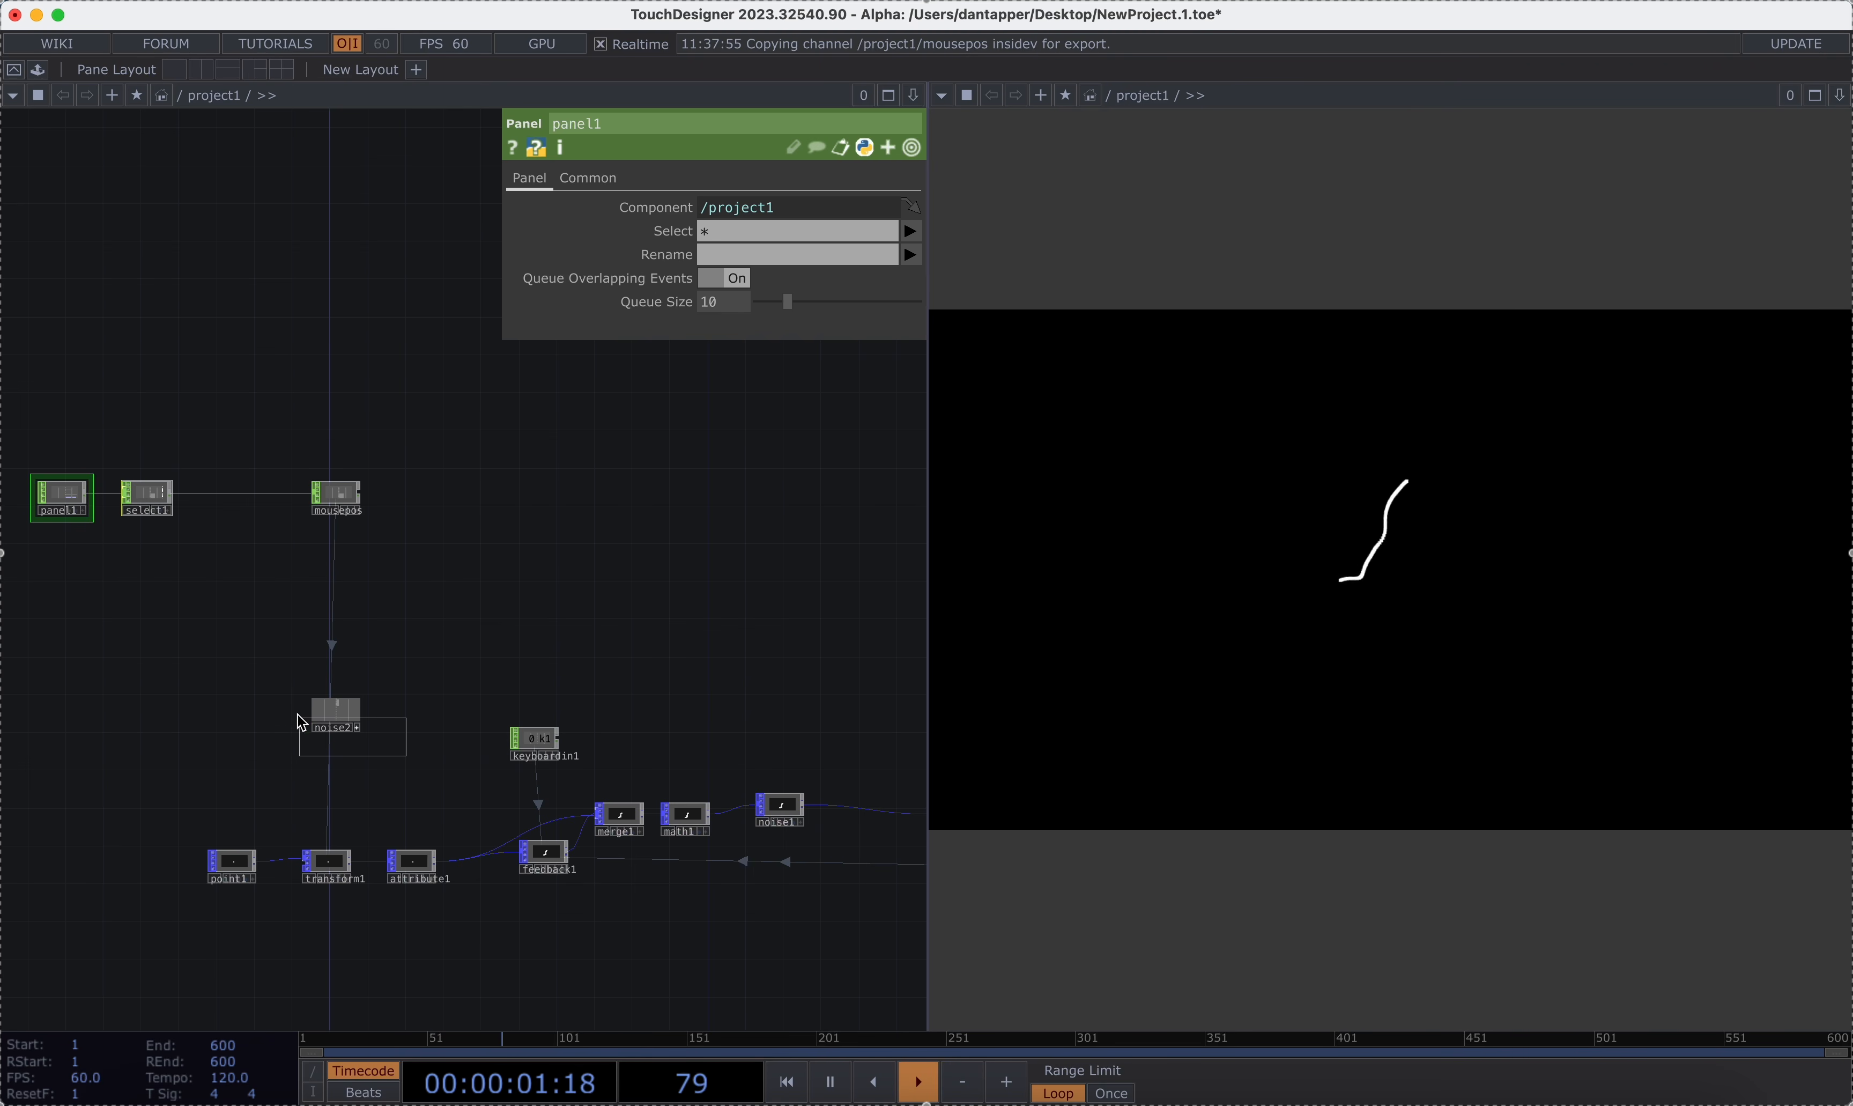
right_drag(301, 722, 302, 713)
key(Delete)
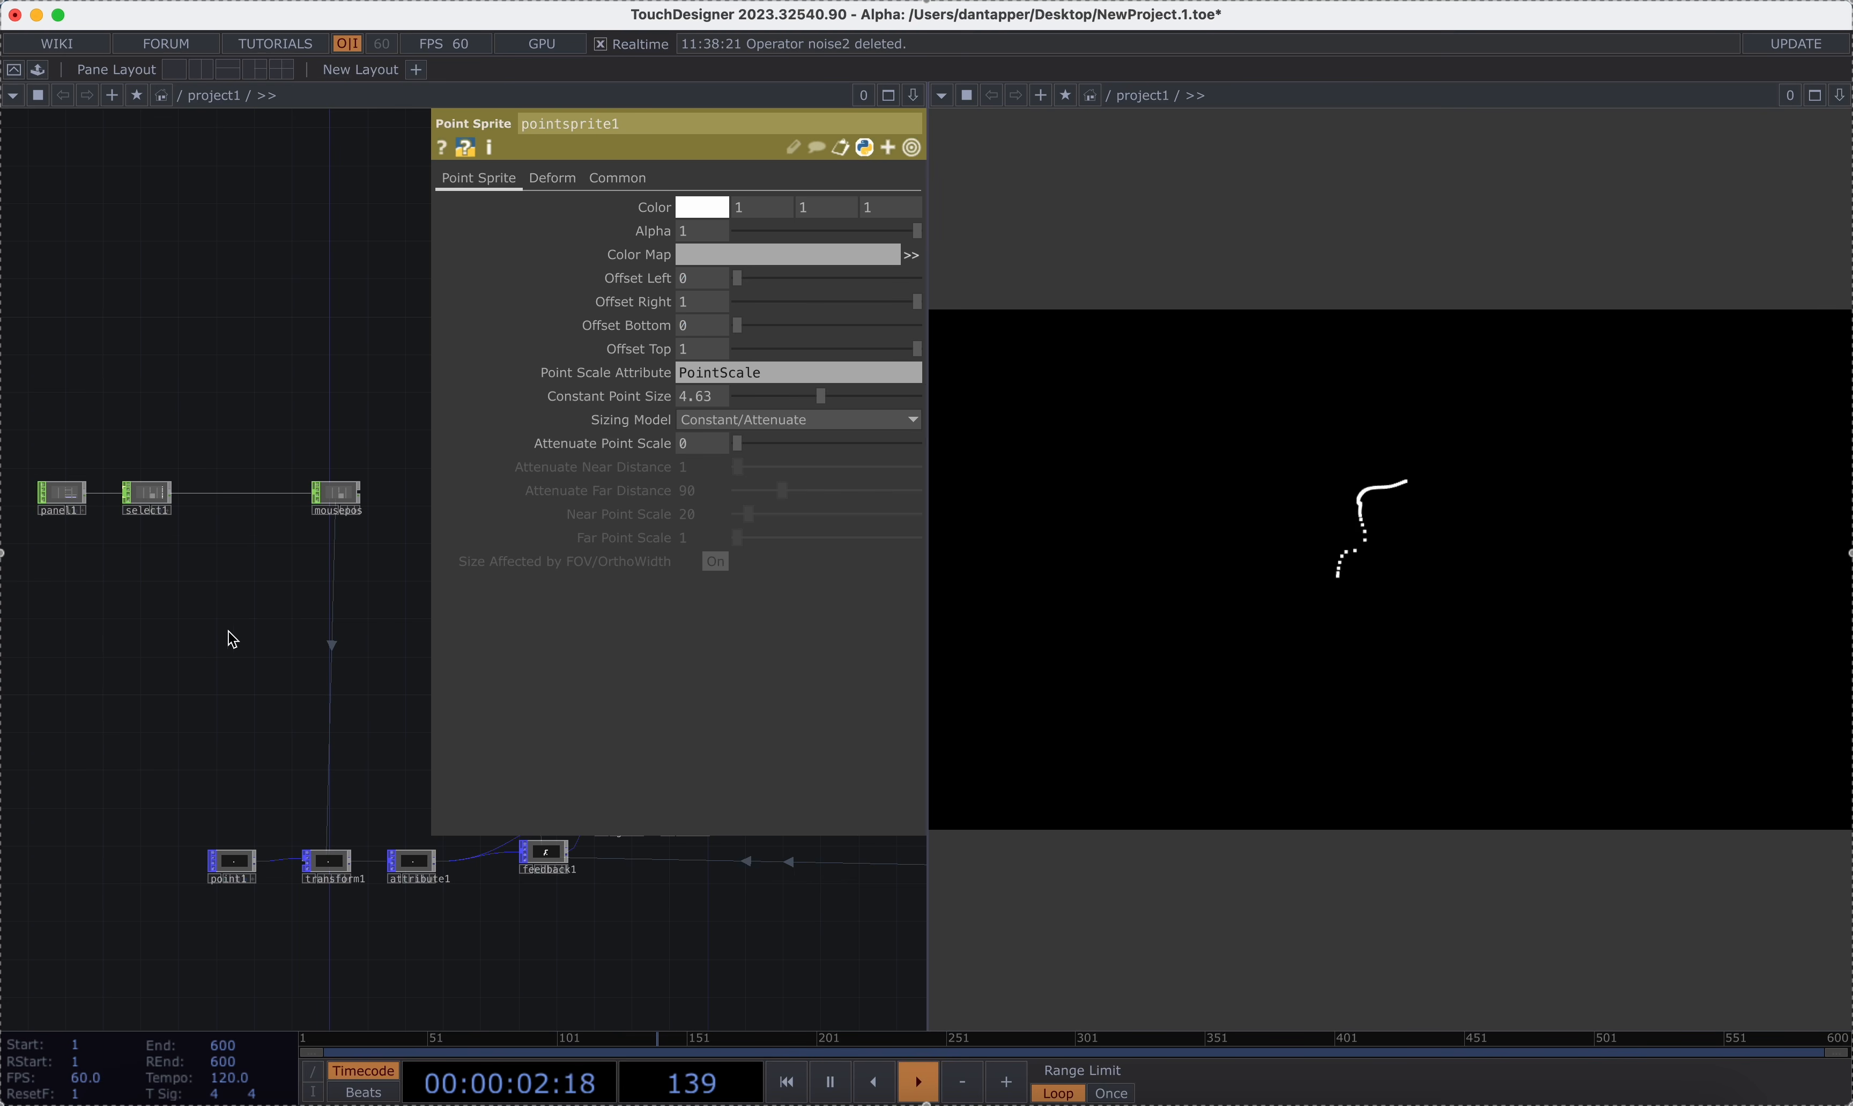
Insert a Math CHOP between select1 and mousepos.
right_click(230, 495)
click(258, 478)
text(ma)
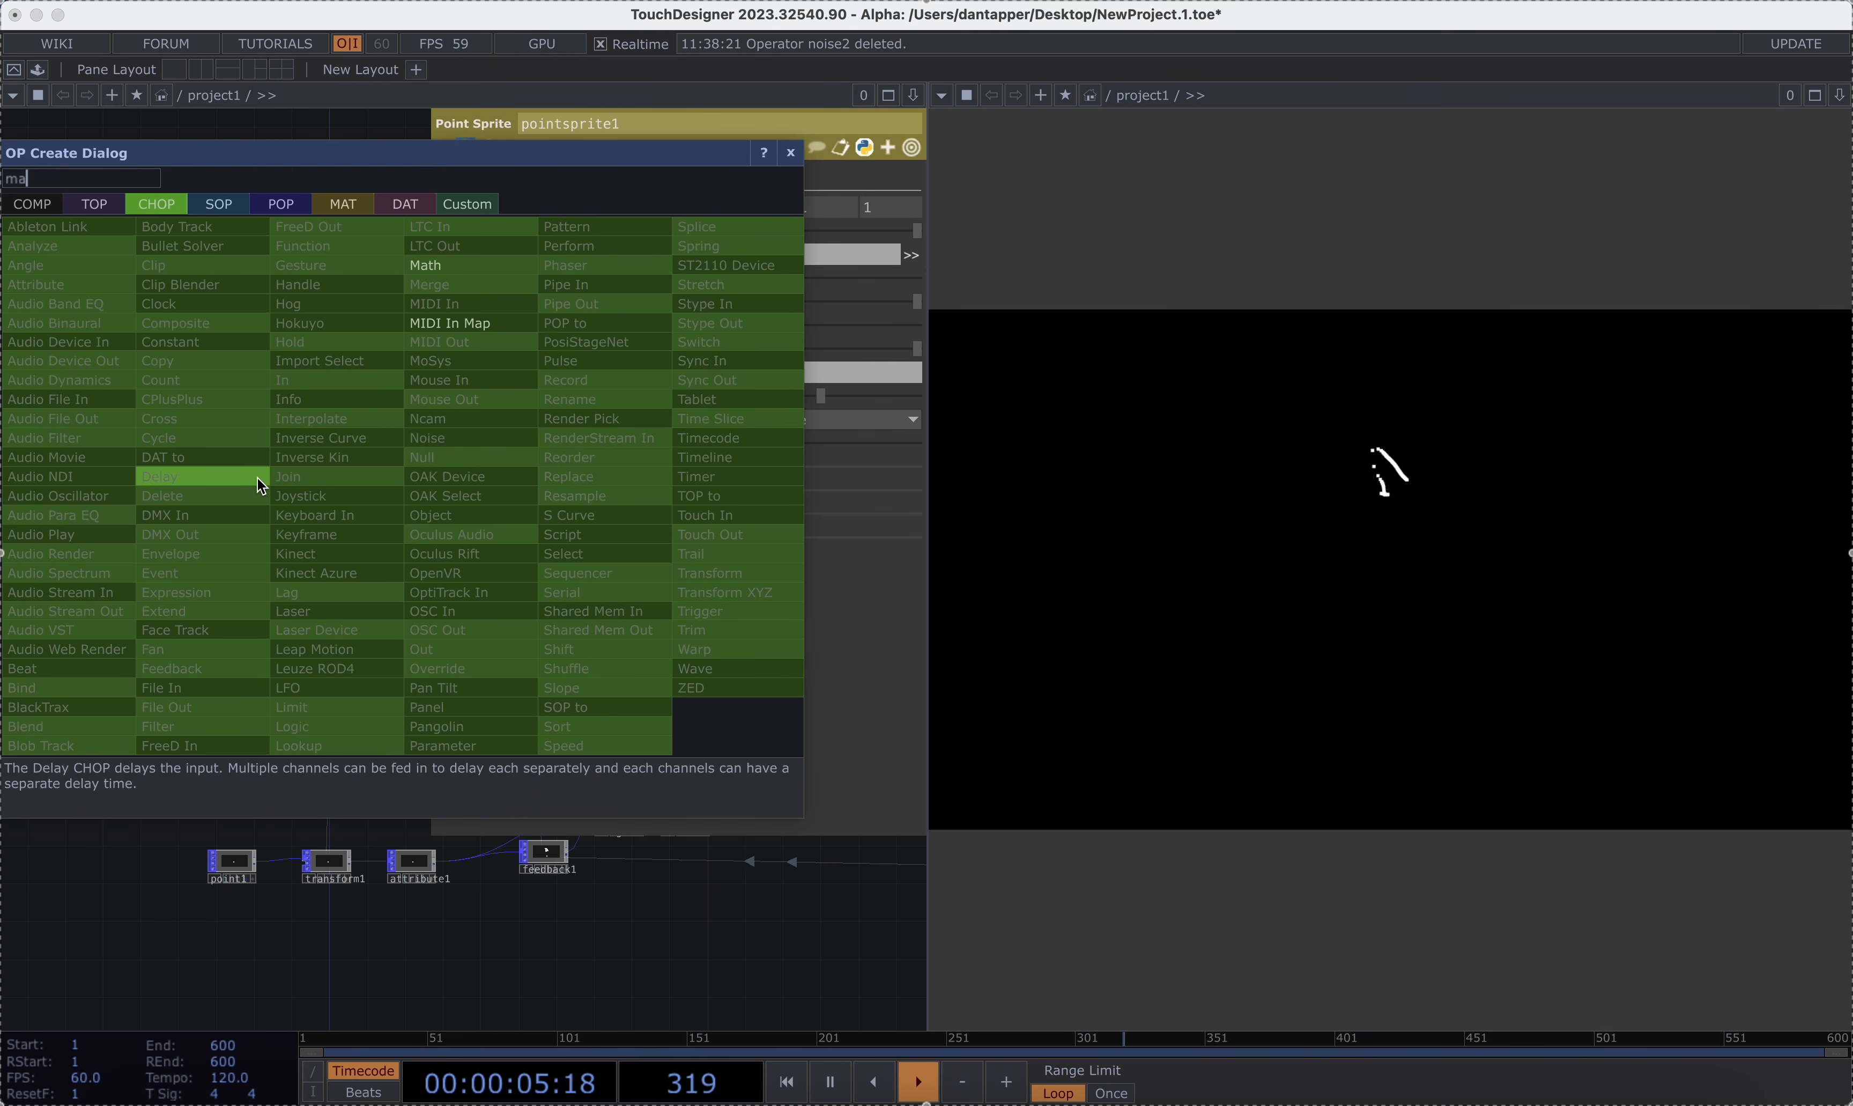
click(441, 268)
click(238, 501)
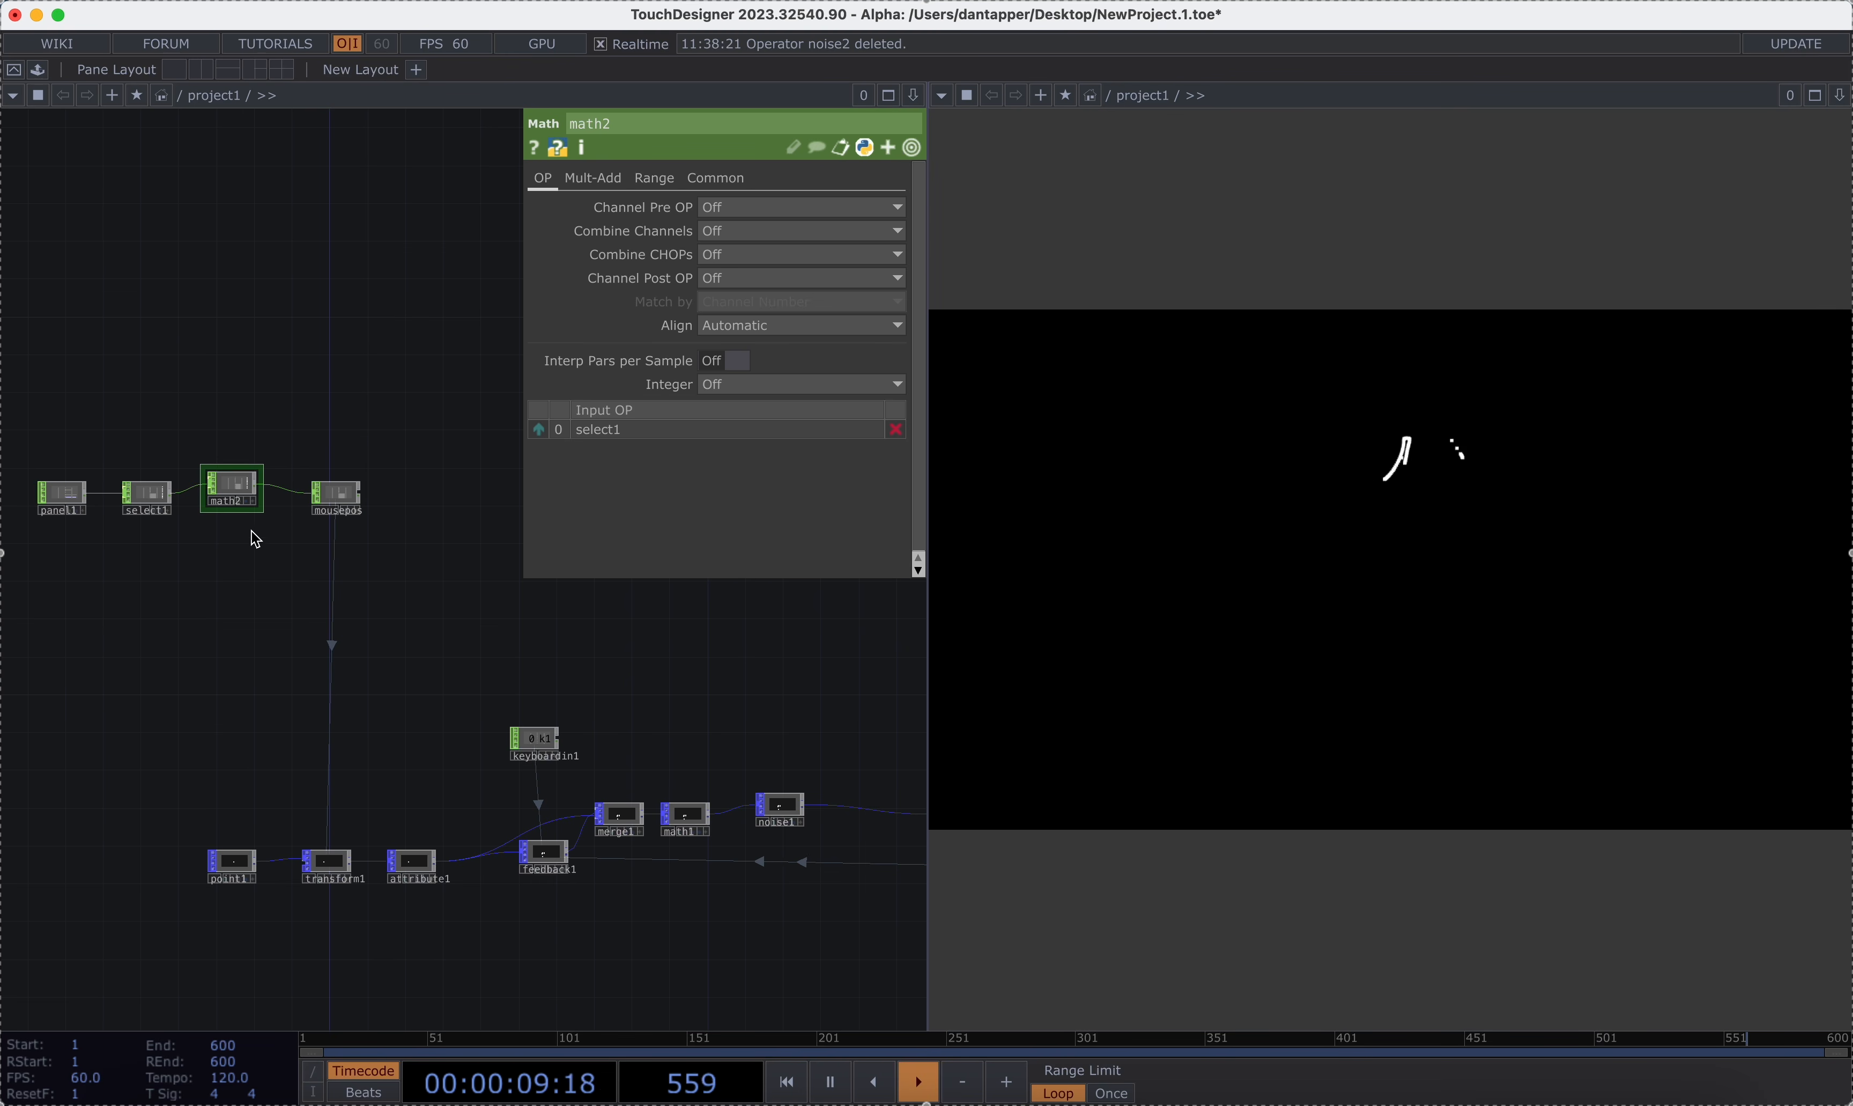
Set the To Range of the Math CHOP to -0.5 and 0.5.
scroll(136, 488, up, 5)
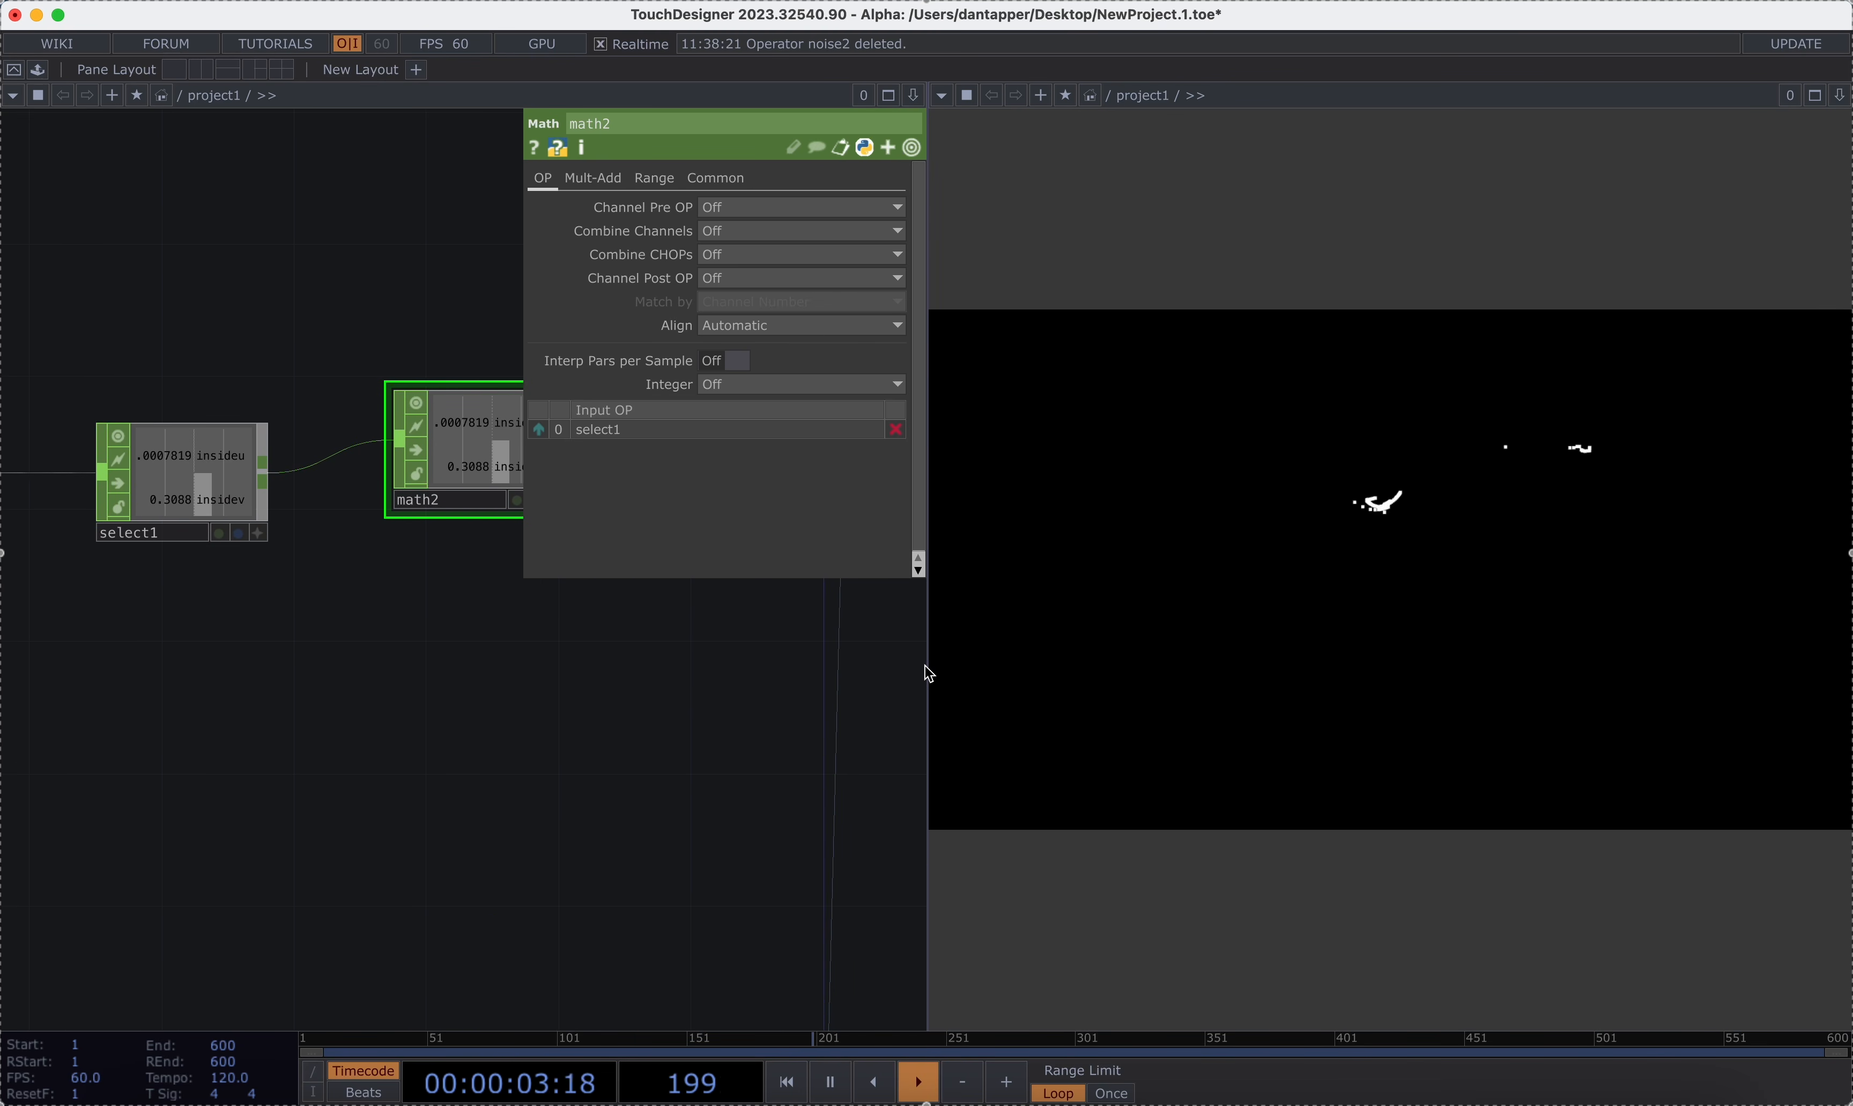
click(652, 179)
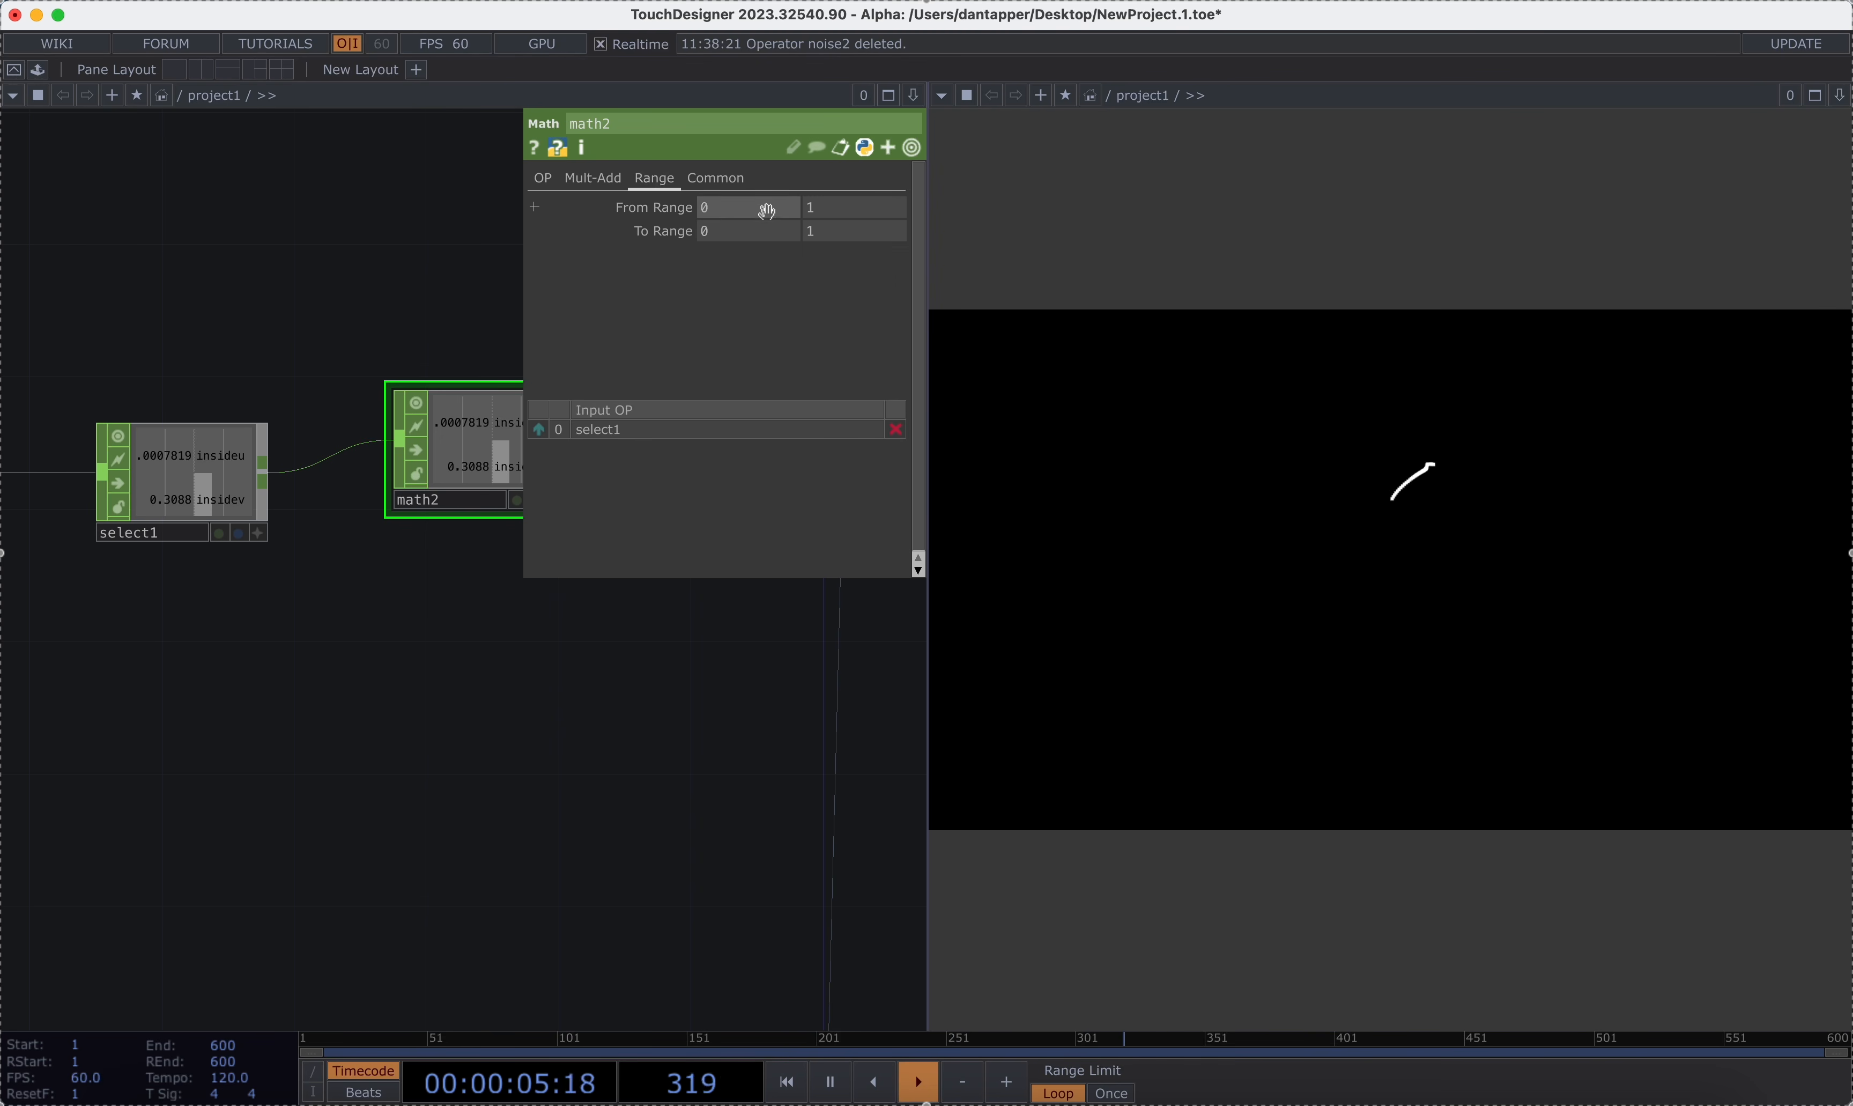
text(-0.)
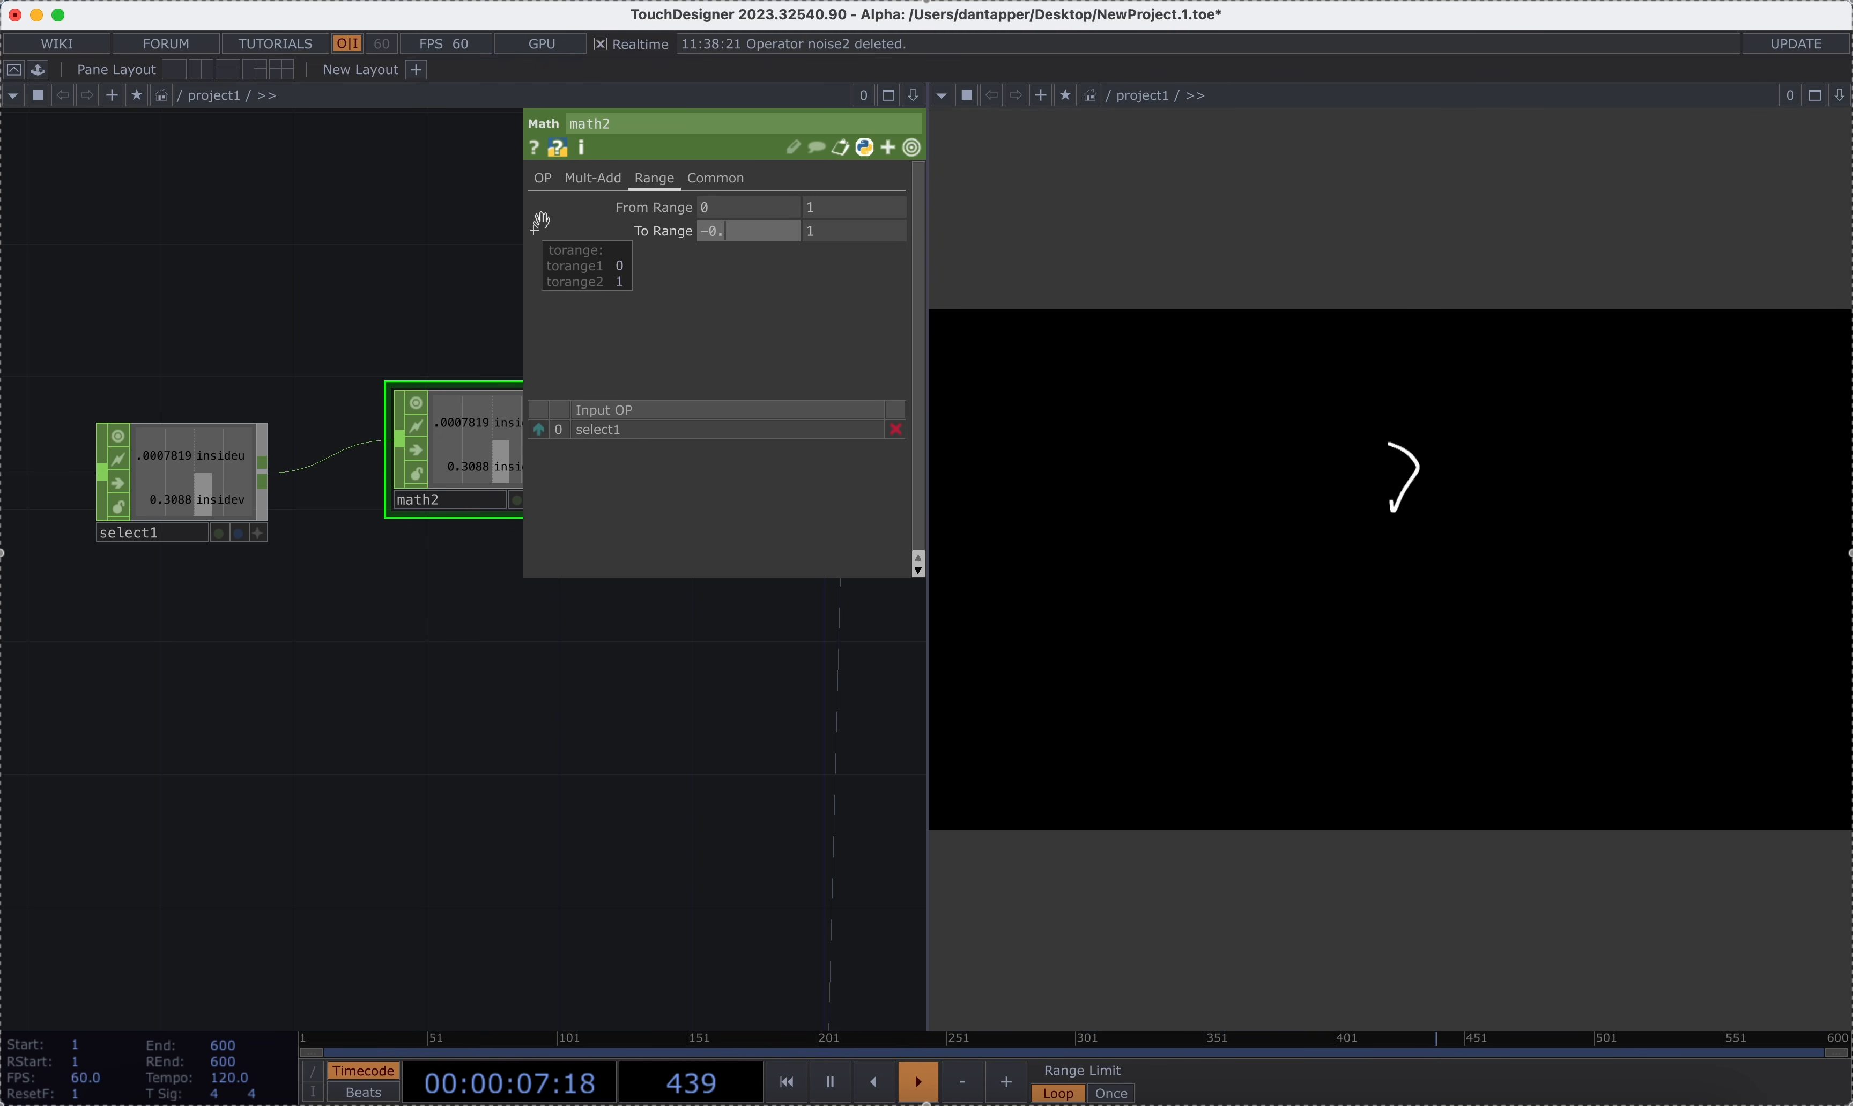
text(5)
key(Tab)
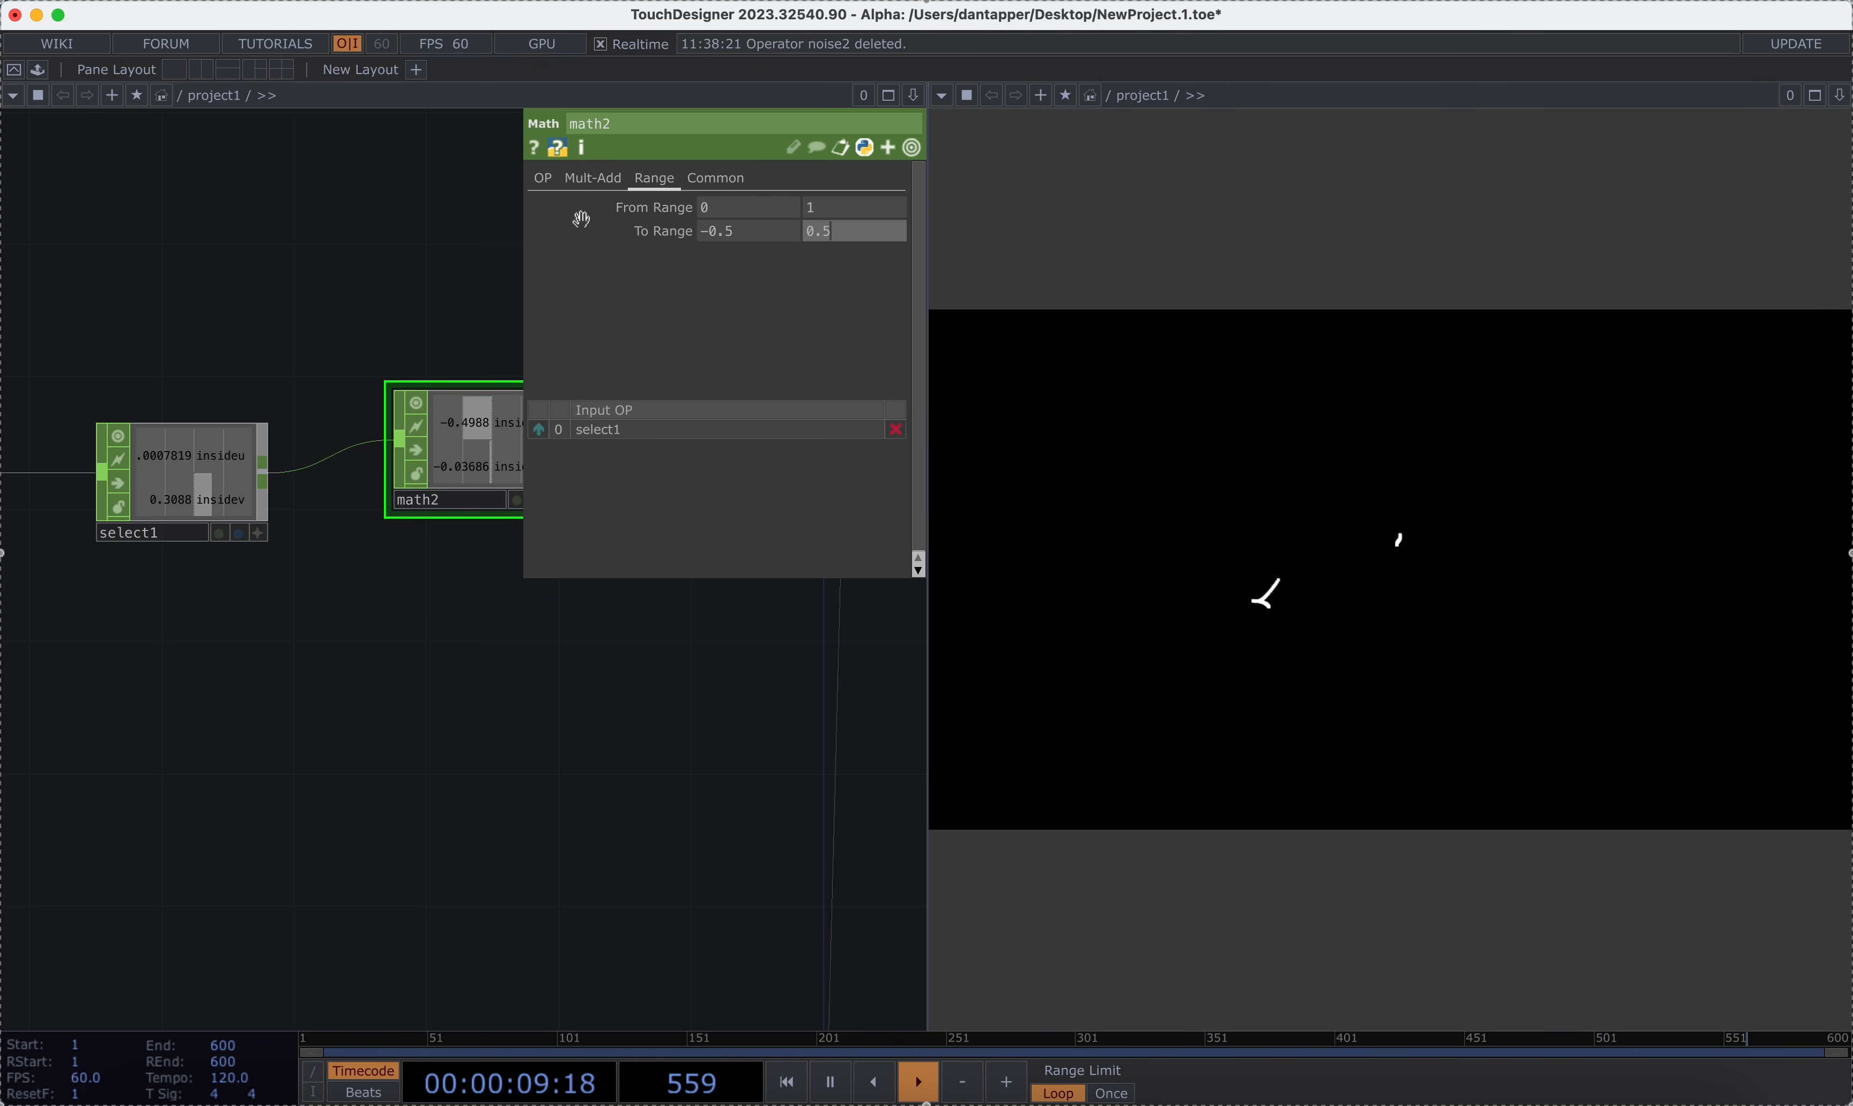
text(0.5)
key(Return)
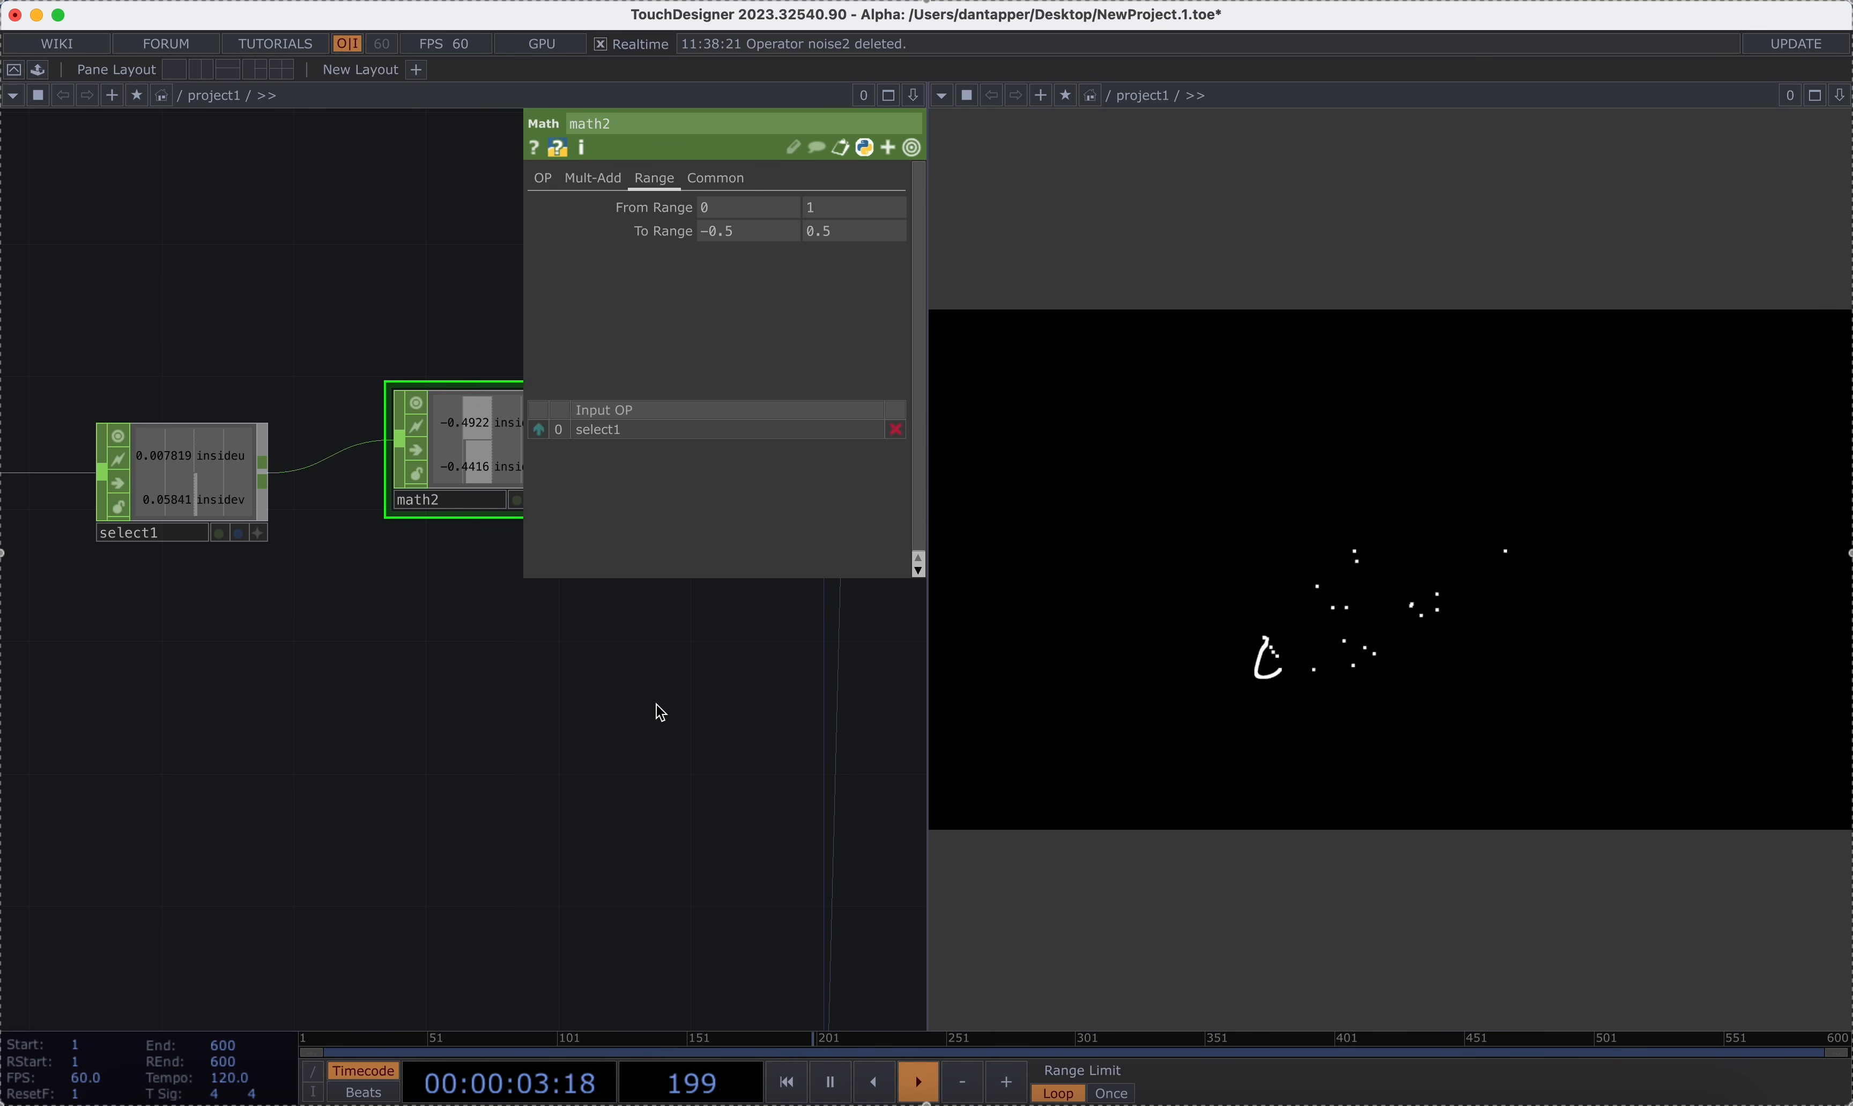
Hide the parameters and align math2 in a straight row with select1 and mousepos.
key(p)
scroll(657, 705, down, 4)
drag(793, 555, 753, 555)
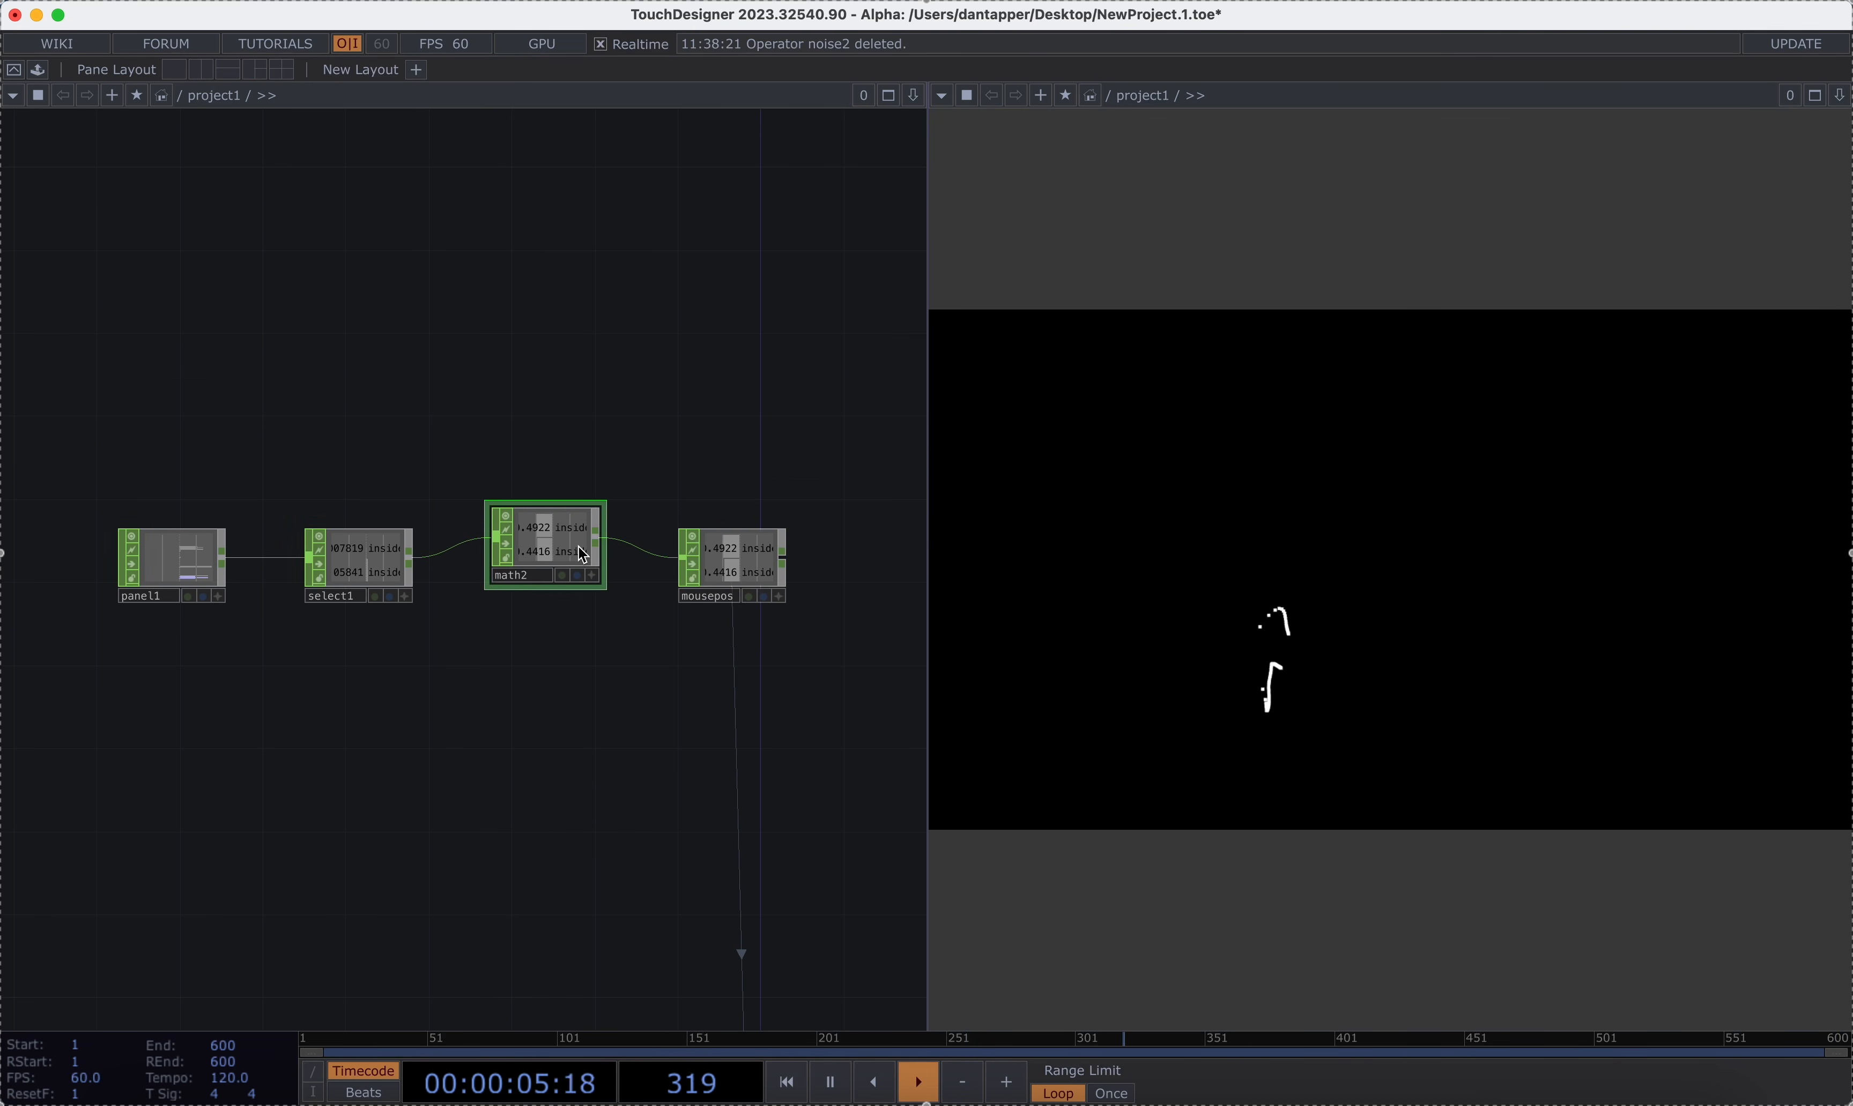
drag(578, 547, 578, 568)
Set the projection of cam1 to Orthographic with an ortho width of 1.
drag(654, 402, 455, 386)
scroll(637, 496, down, 4)
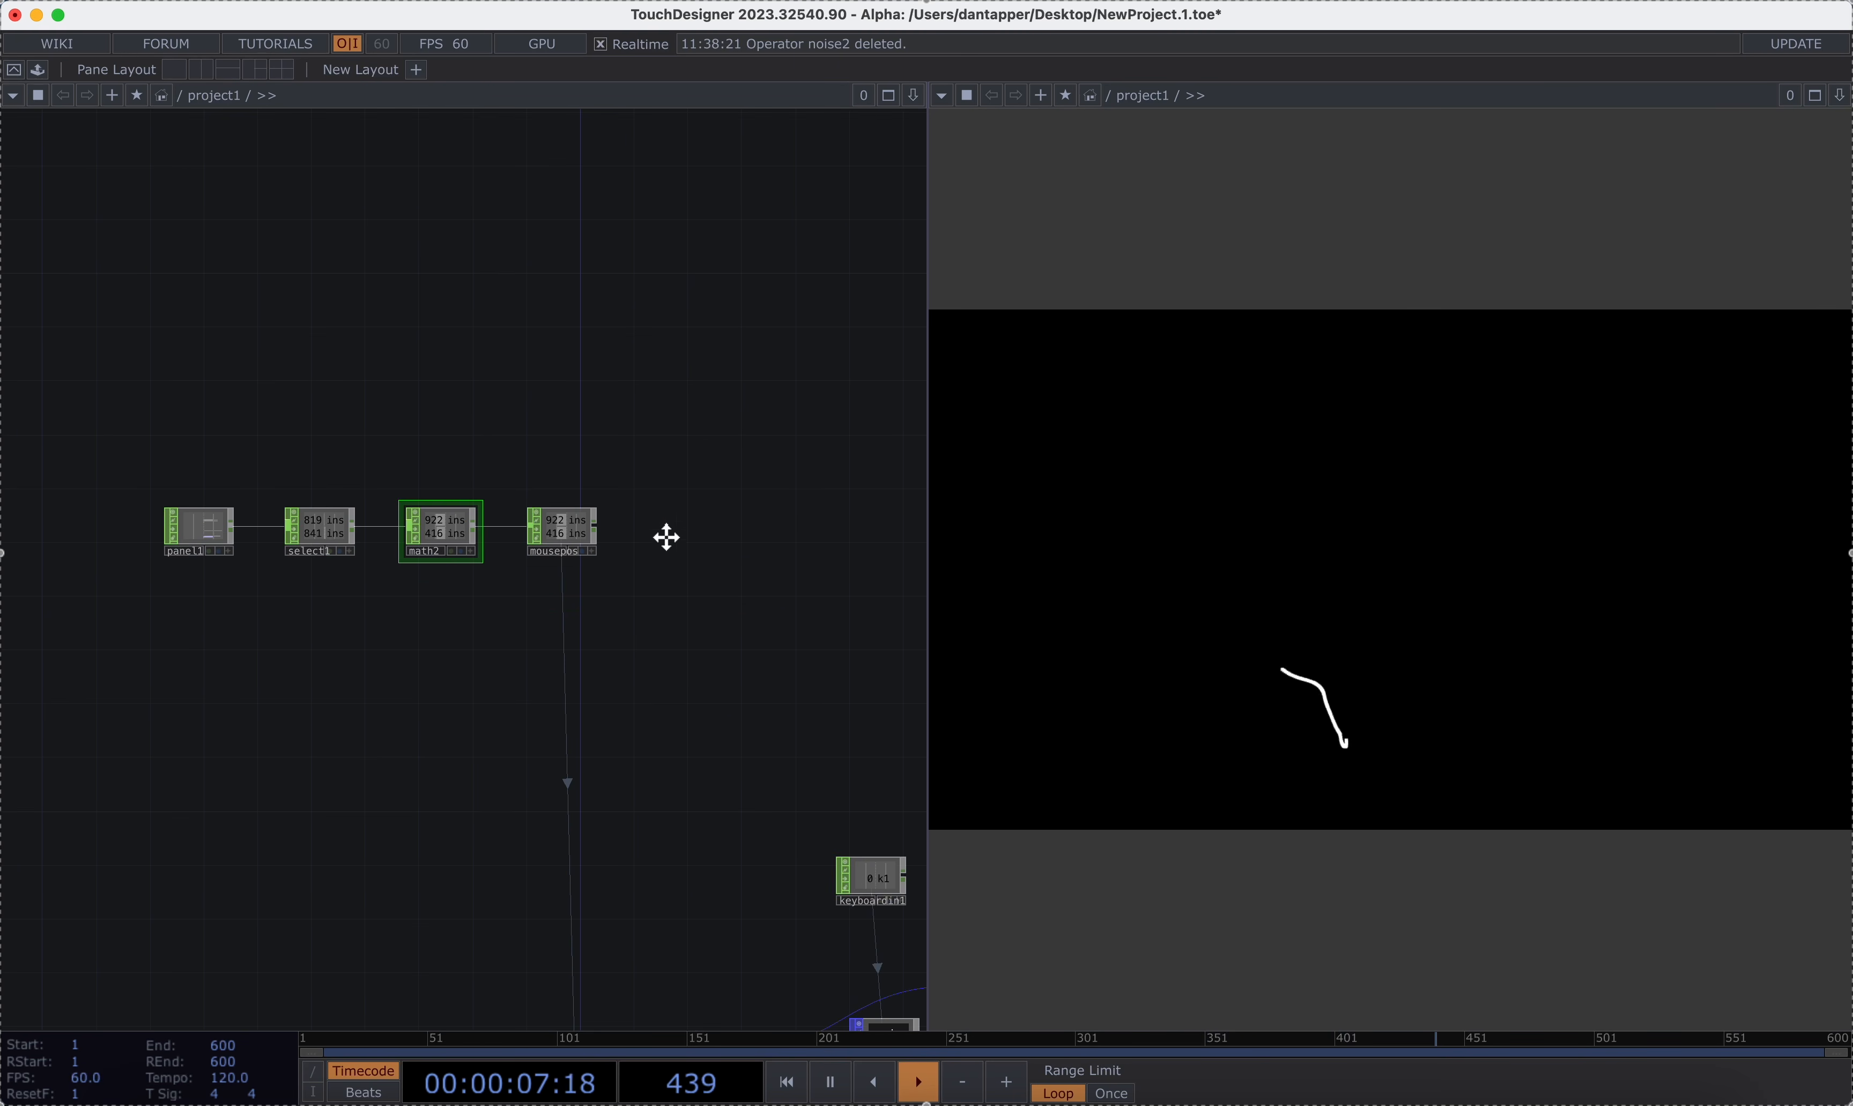
drag(667, 537, 629, 249)
drag(689, 371, 304, 425)
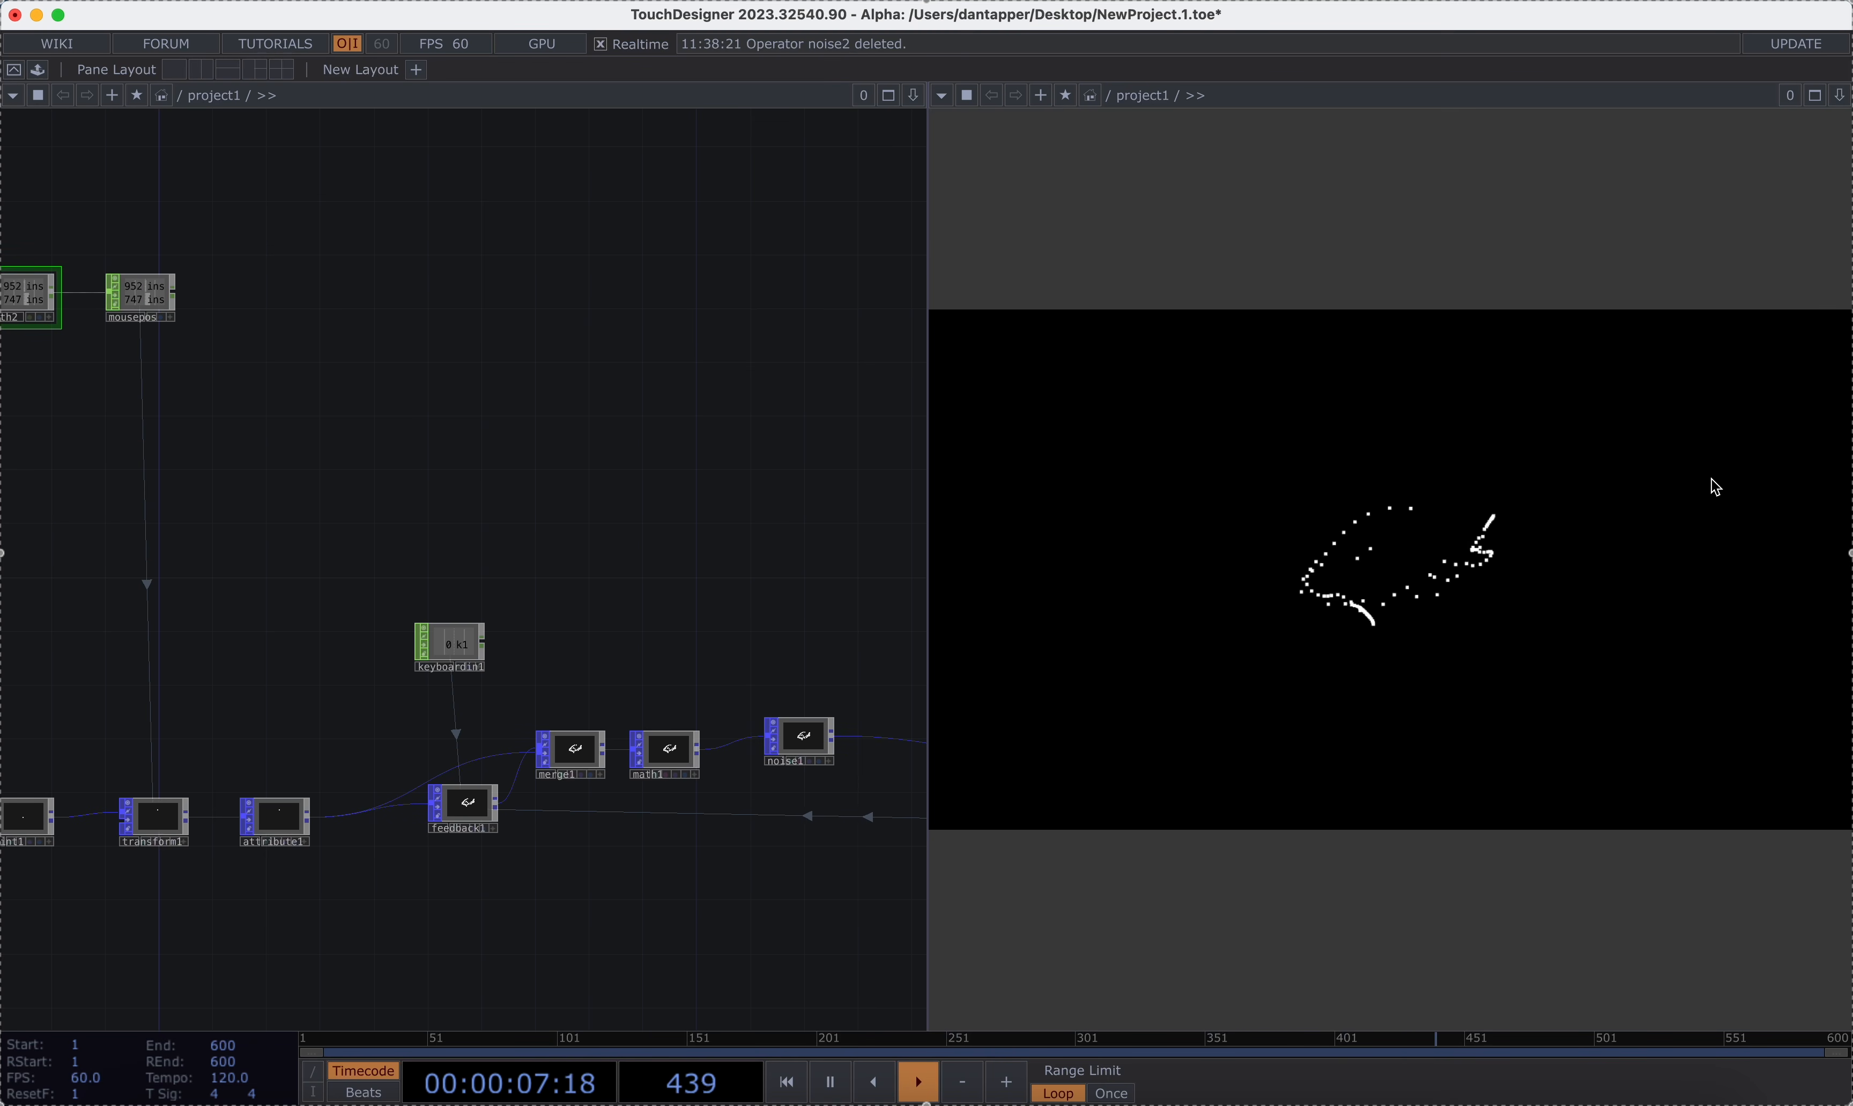
scroll(654, 506, down, 5)
scroll(654, 464, right, 15)
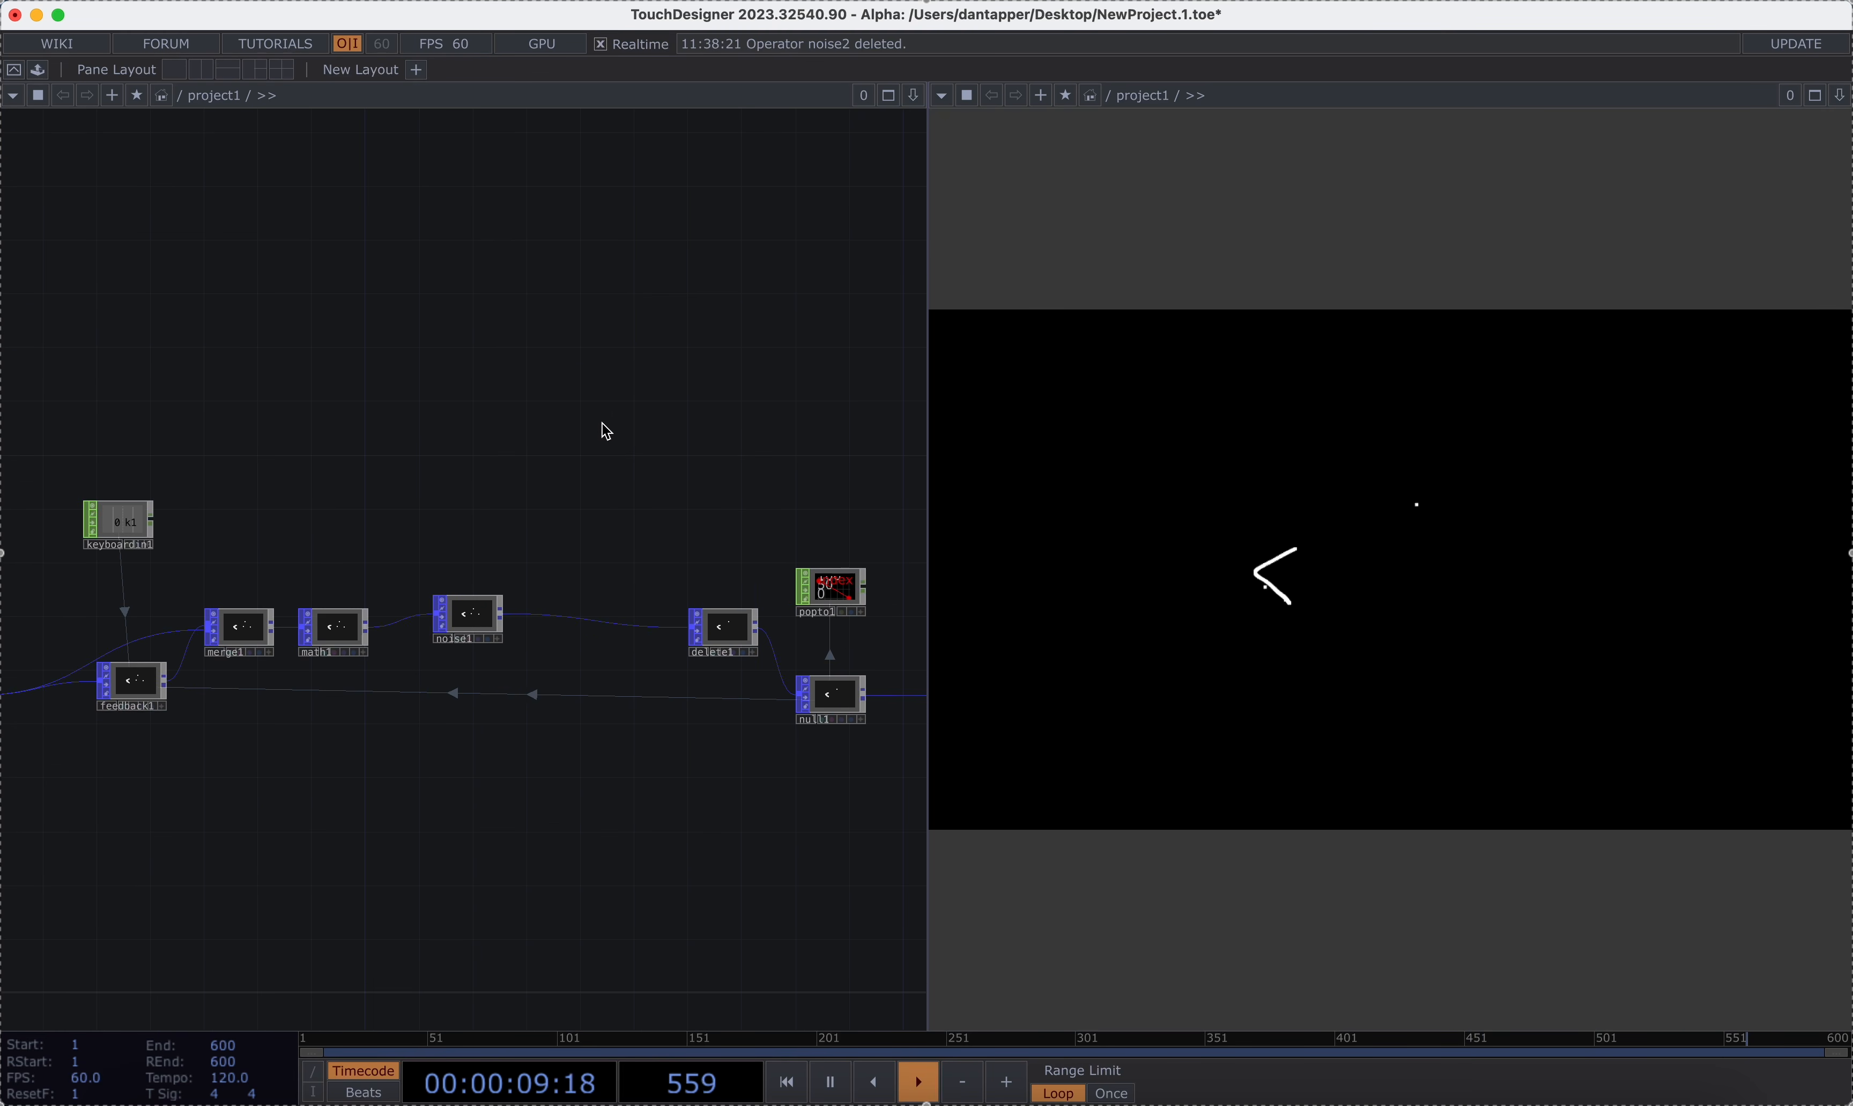
scroll(588, 514, right, 5)
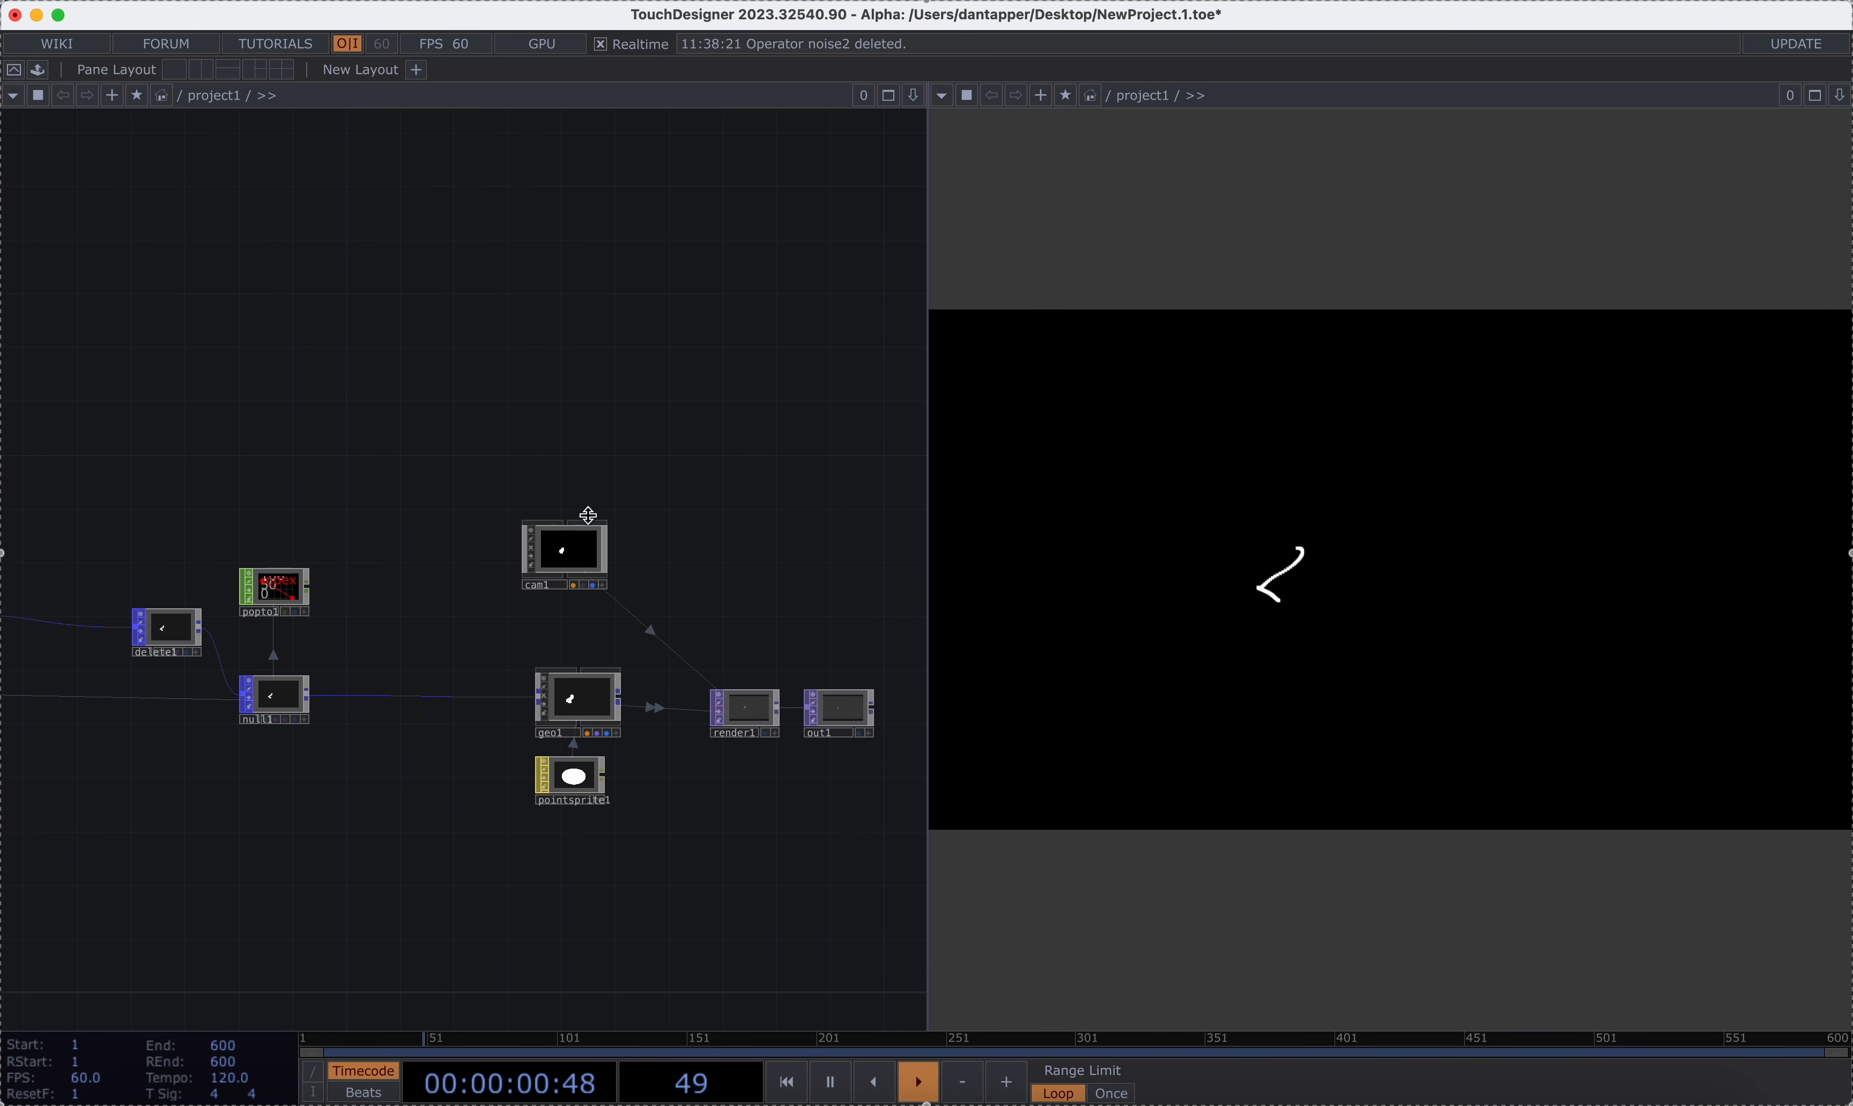
click(568, 555)
key(p)
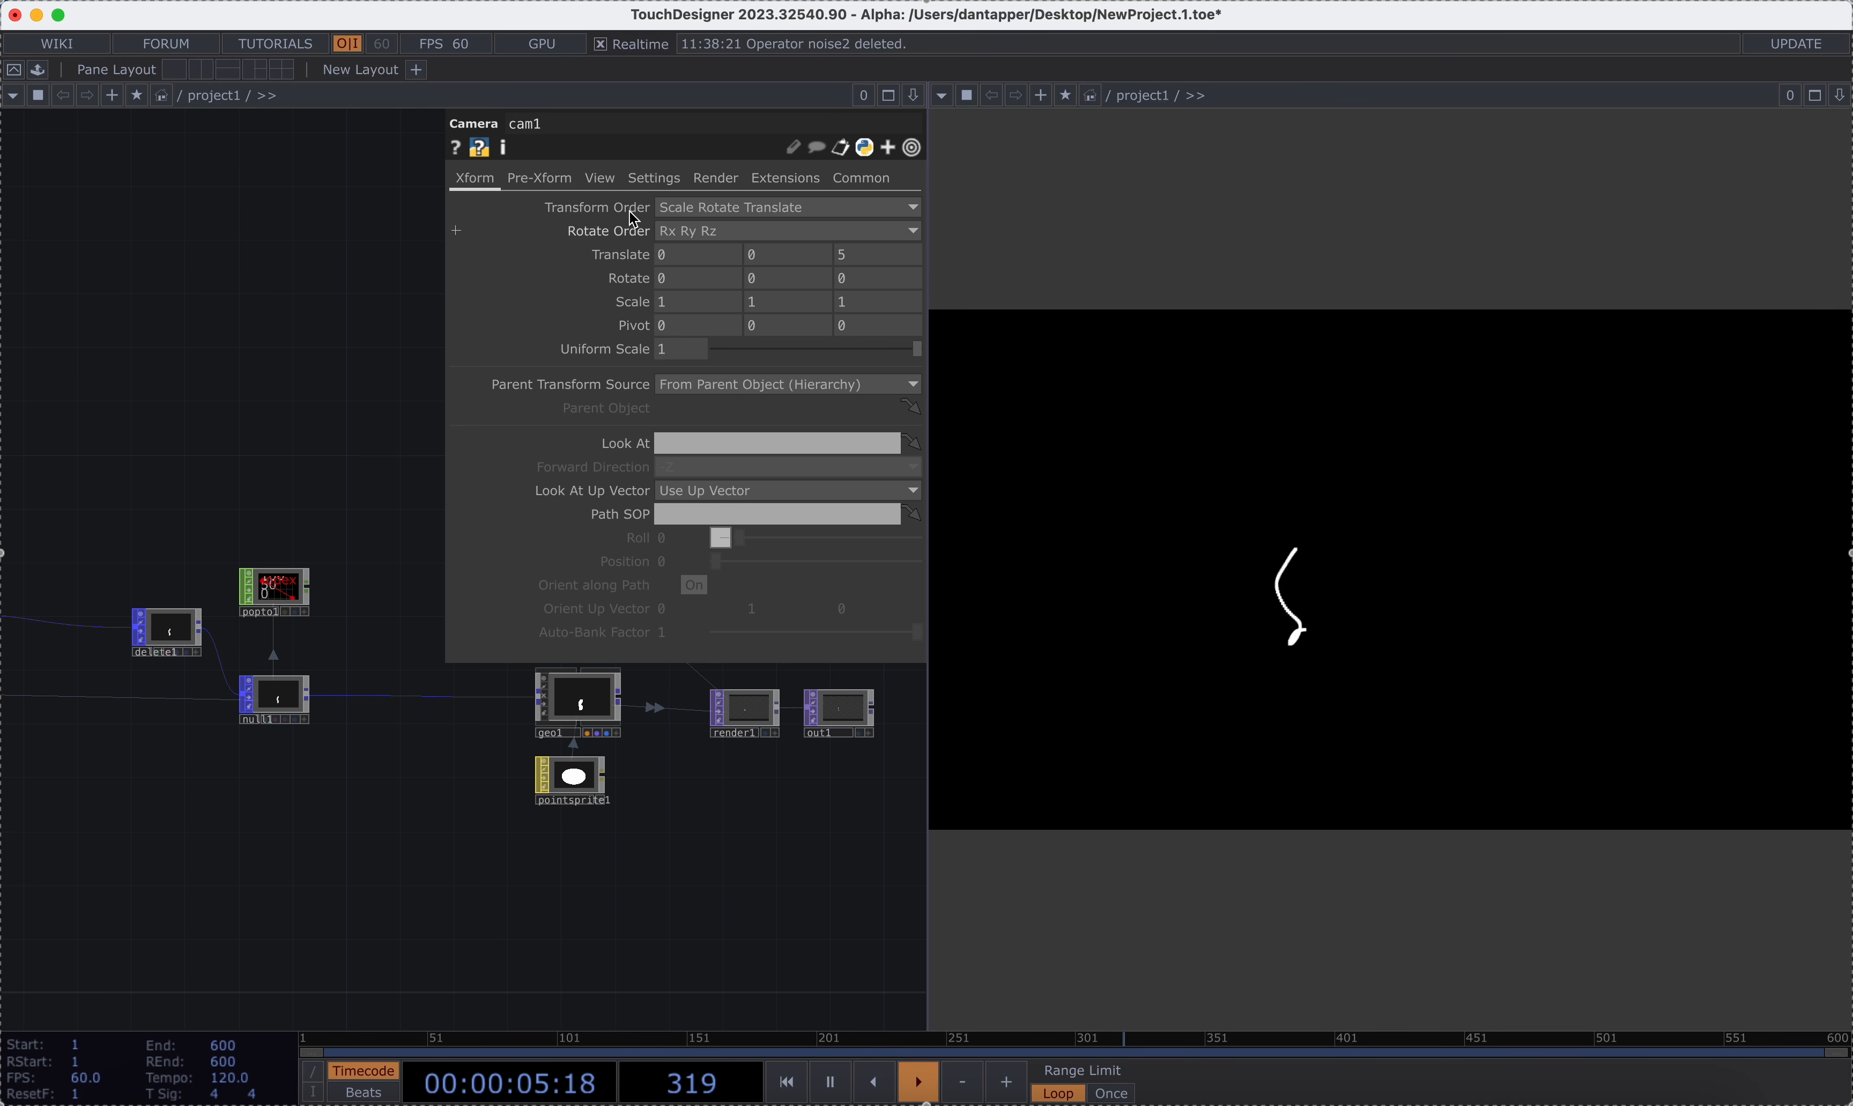
click(599, 178)
click(713, 209)
click(715, 207)
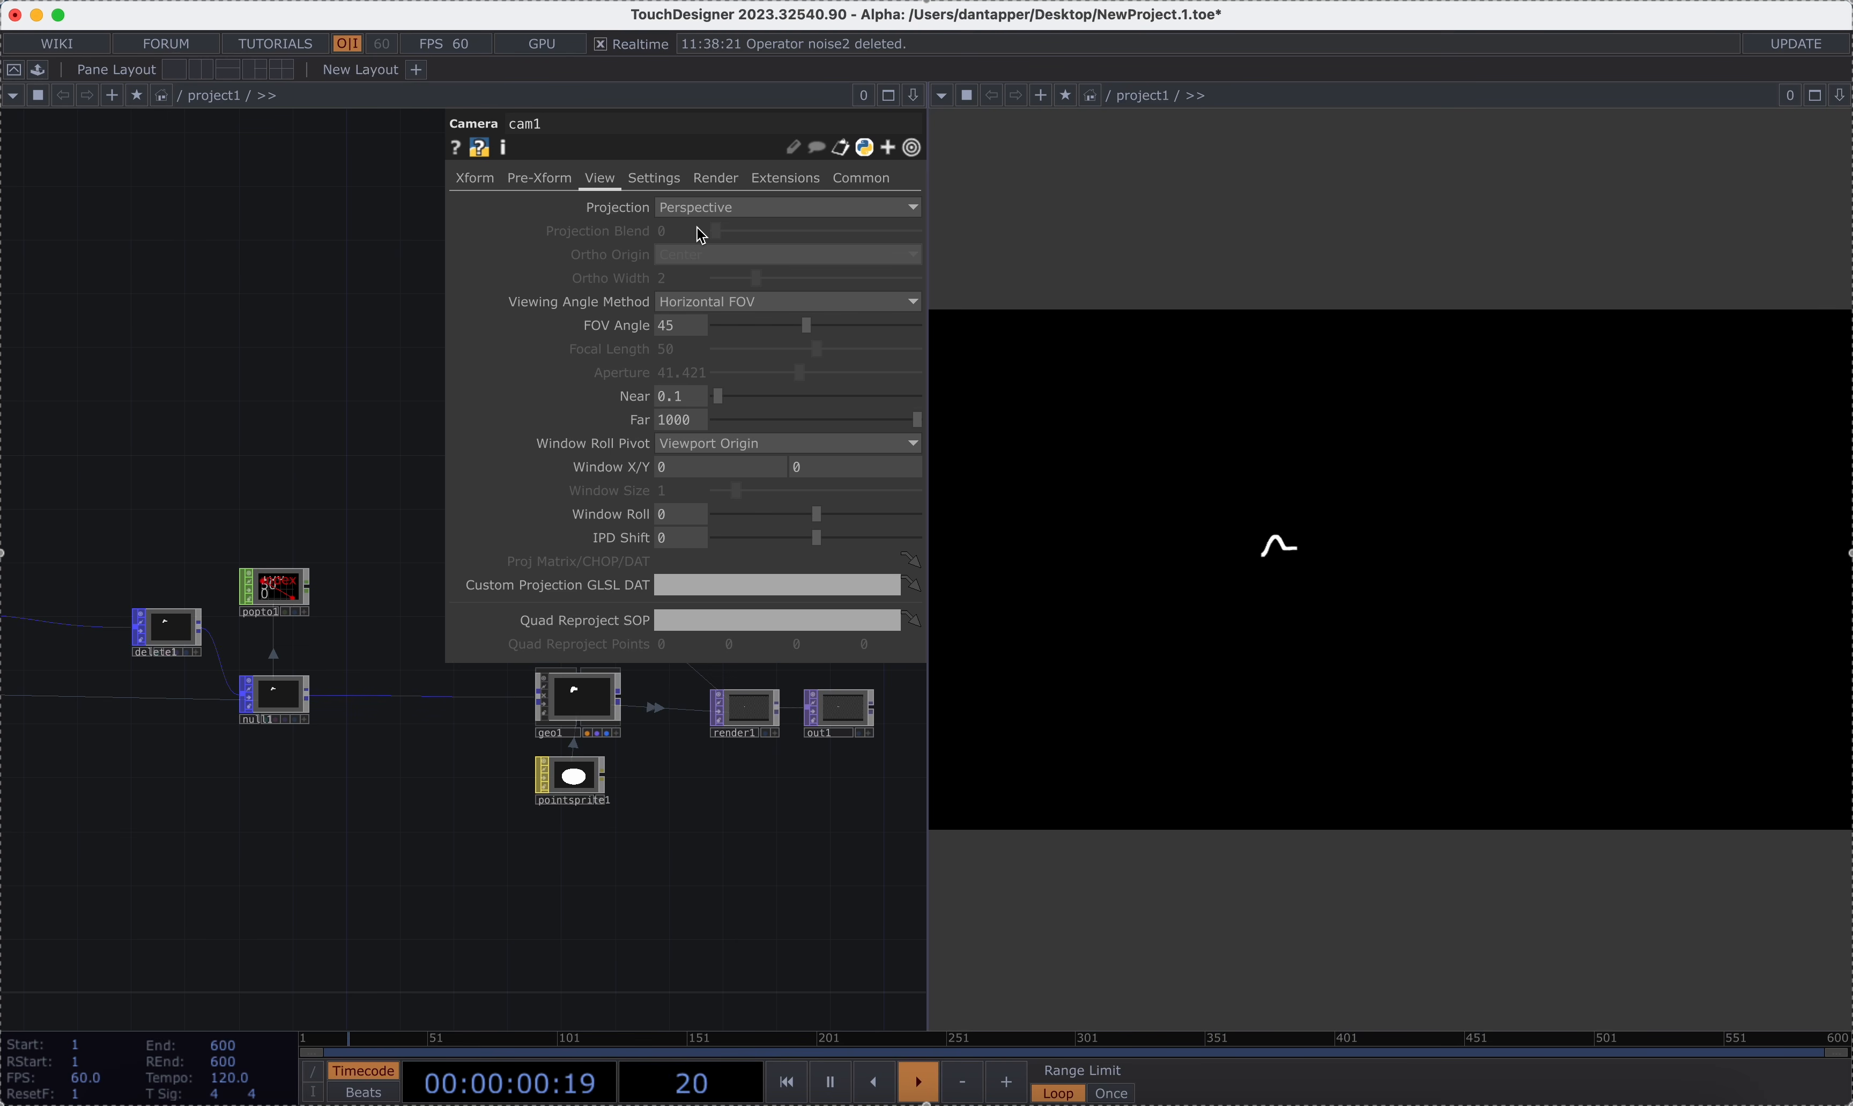
click(696, 208)
click(691, 233)
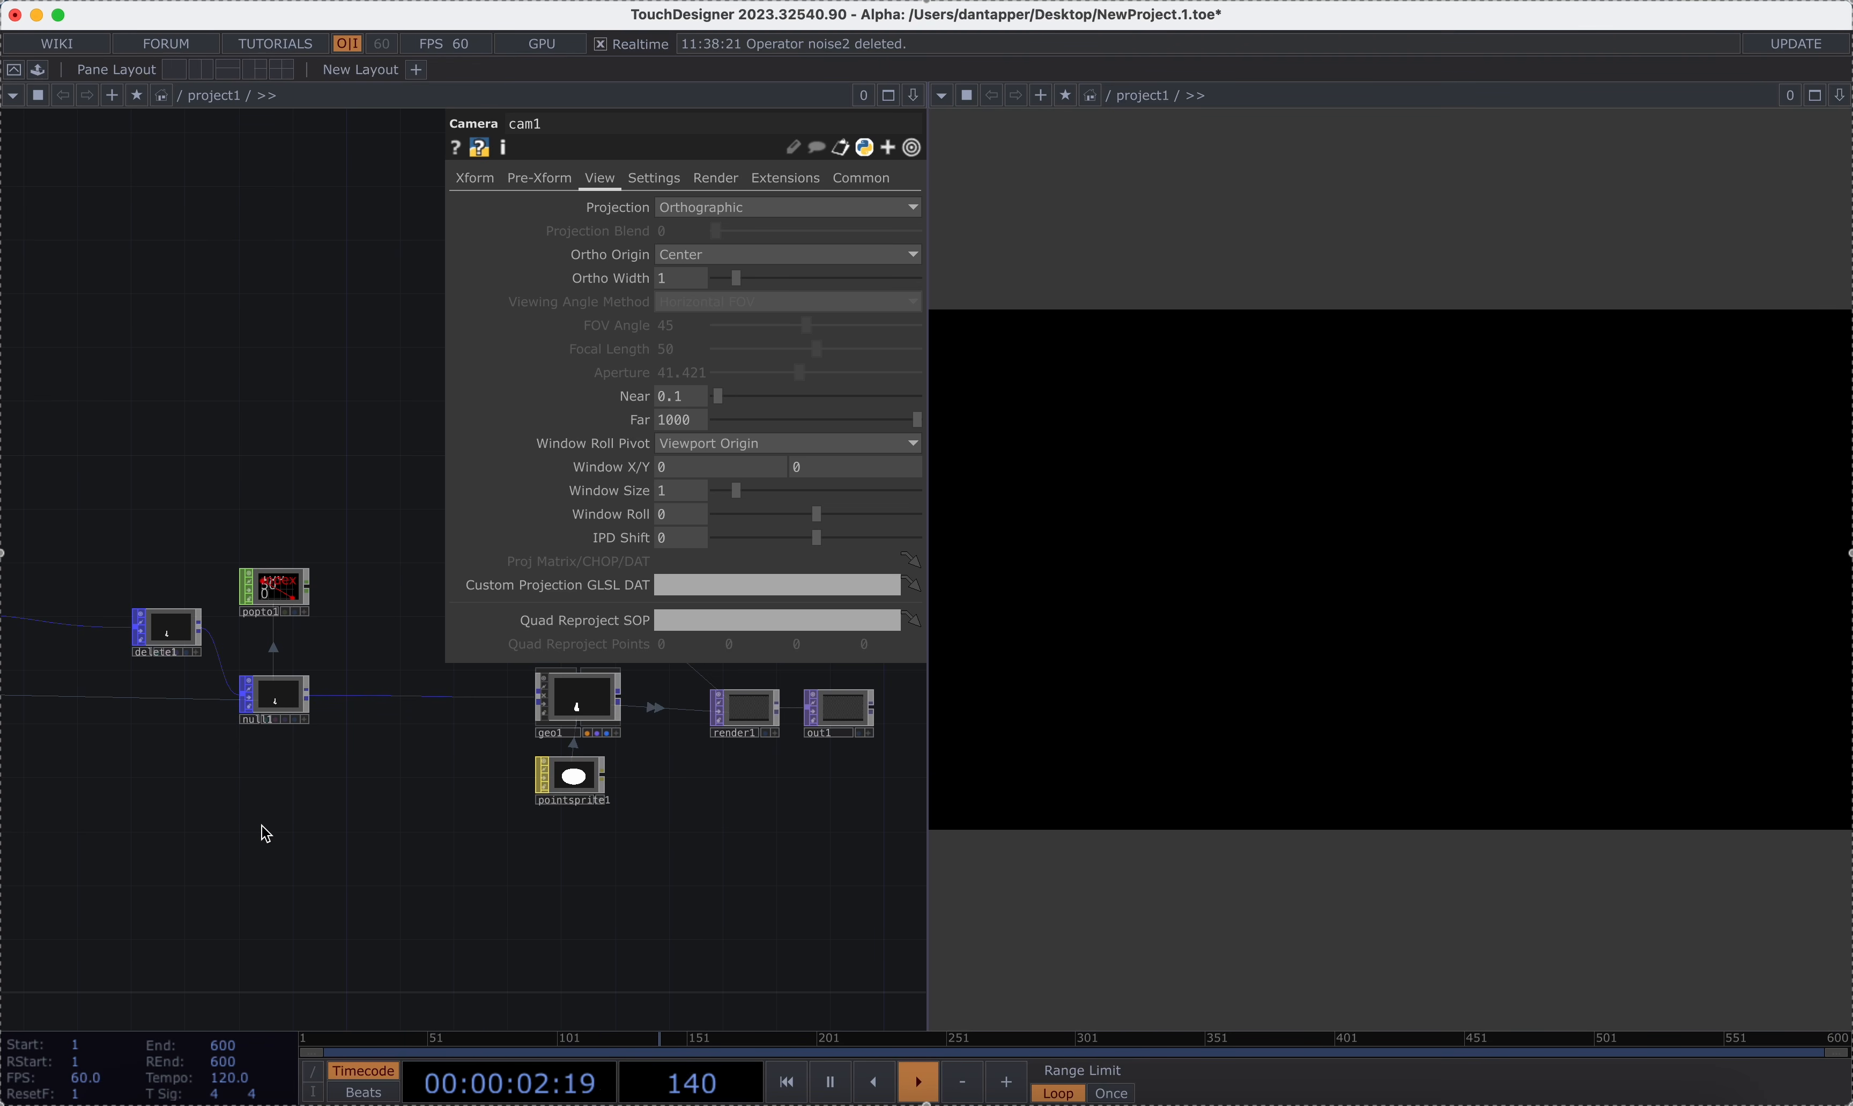
Add a Circle POP to the network below delete1 and null1.
scroll(267, 833, down, 3)
drag(236, 844, 495, 836)
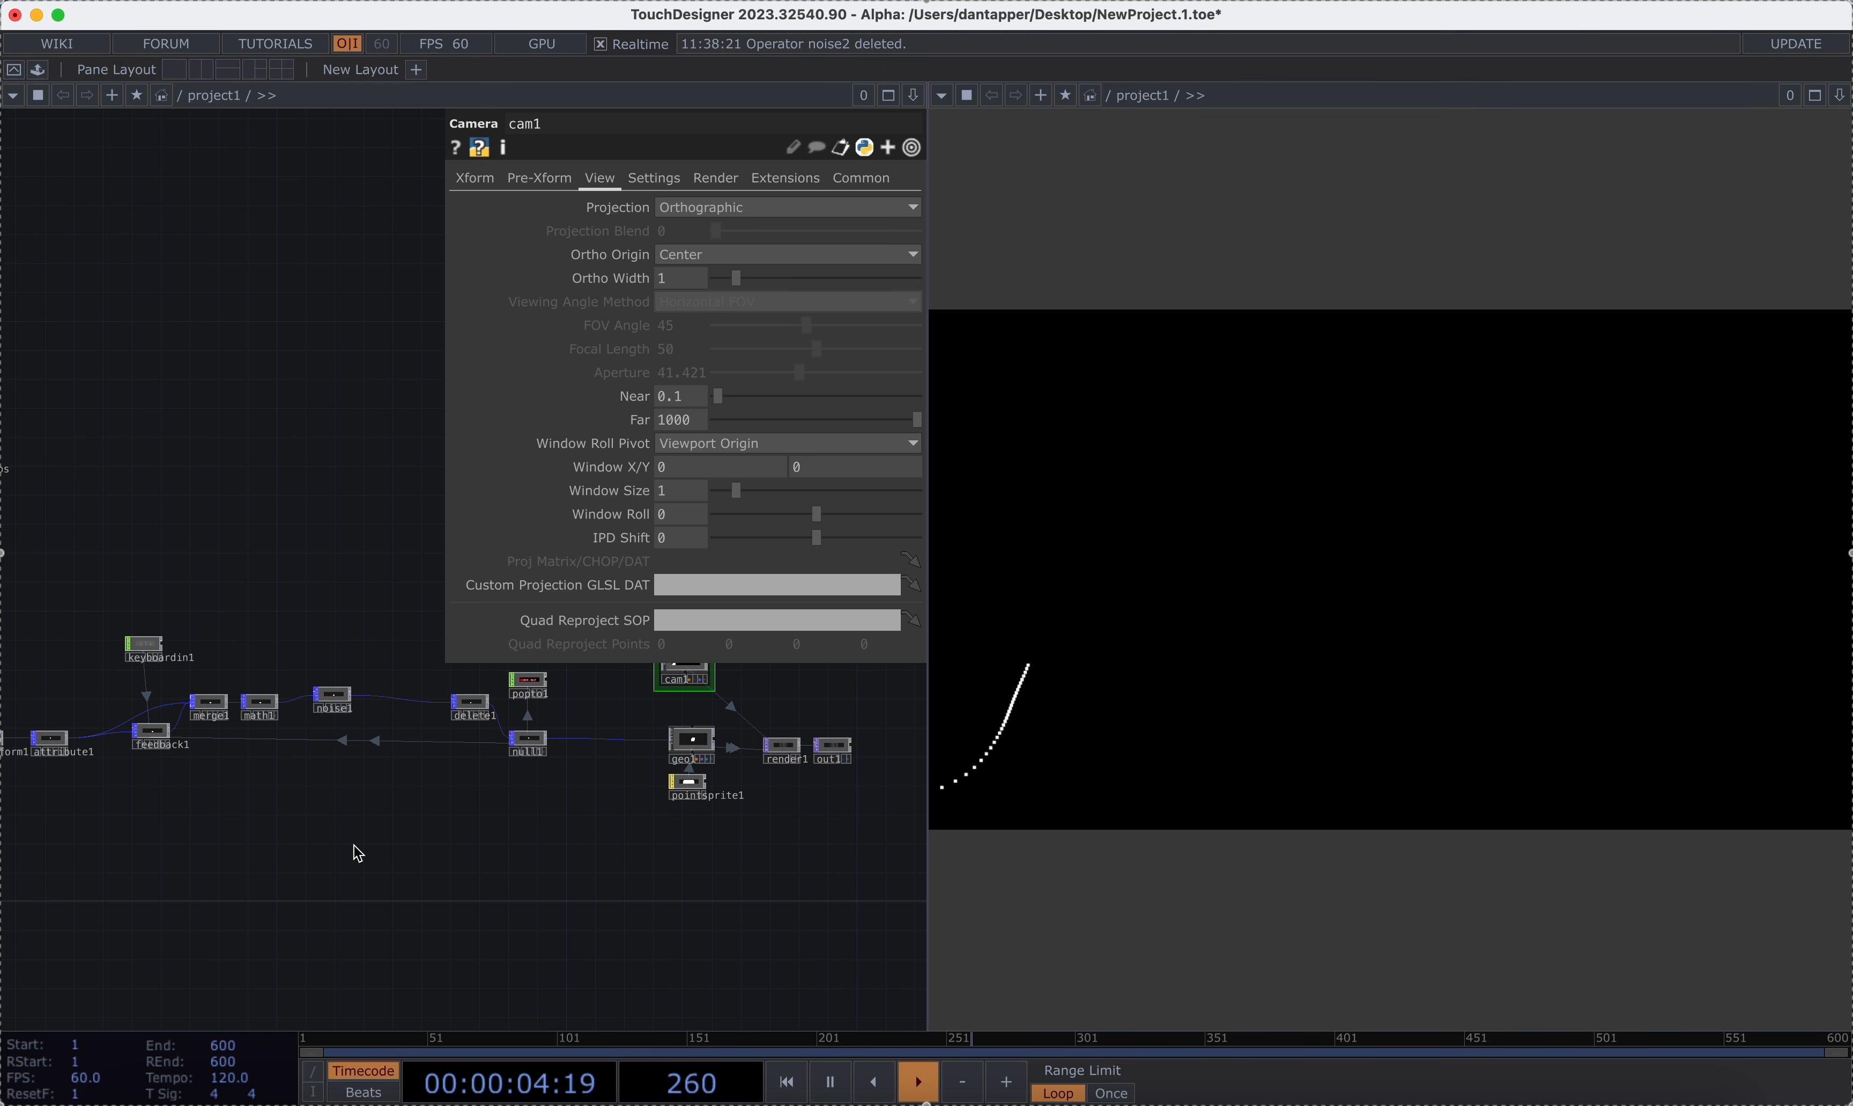
double_click(354, 847)
click(284, 493)
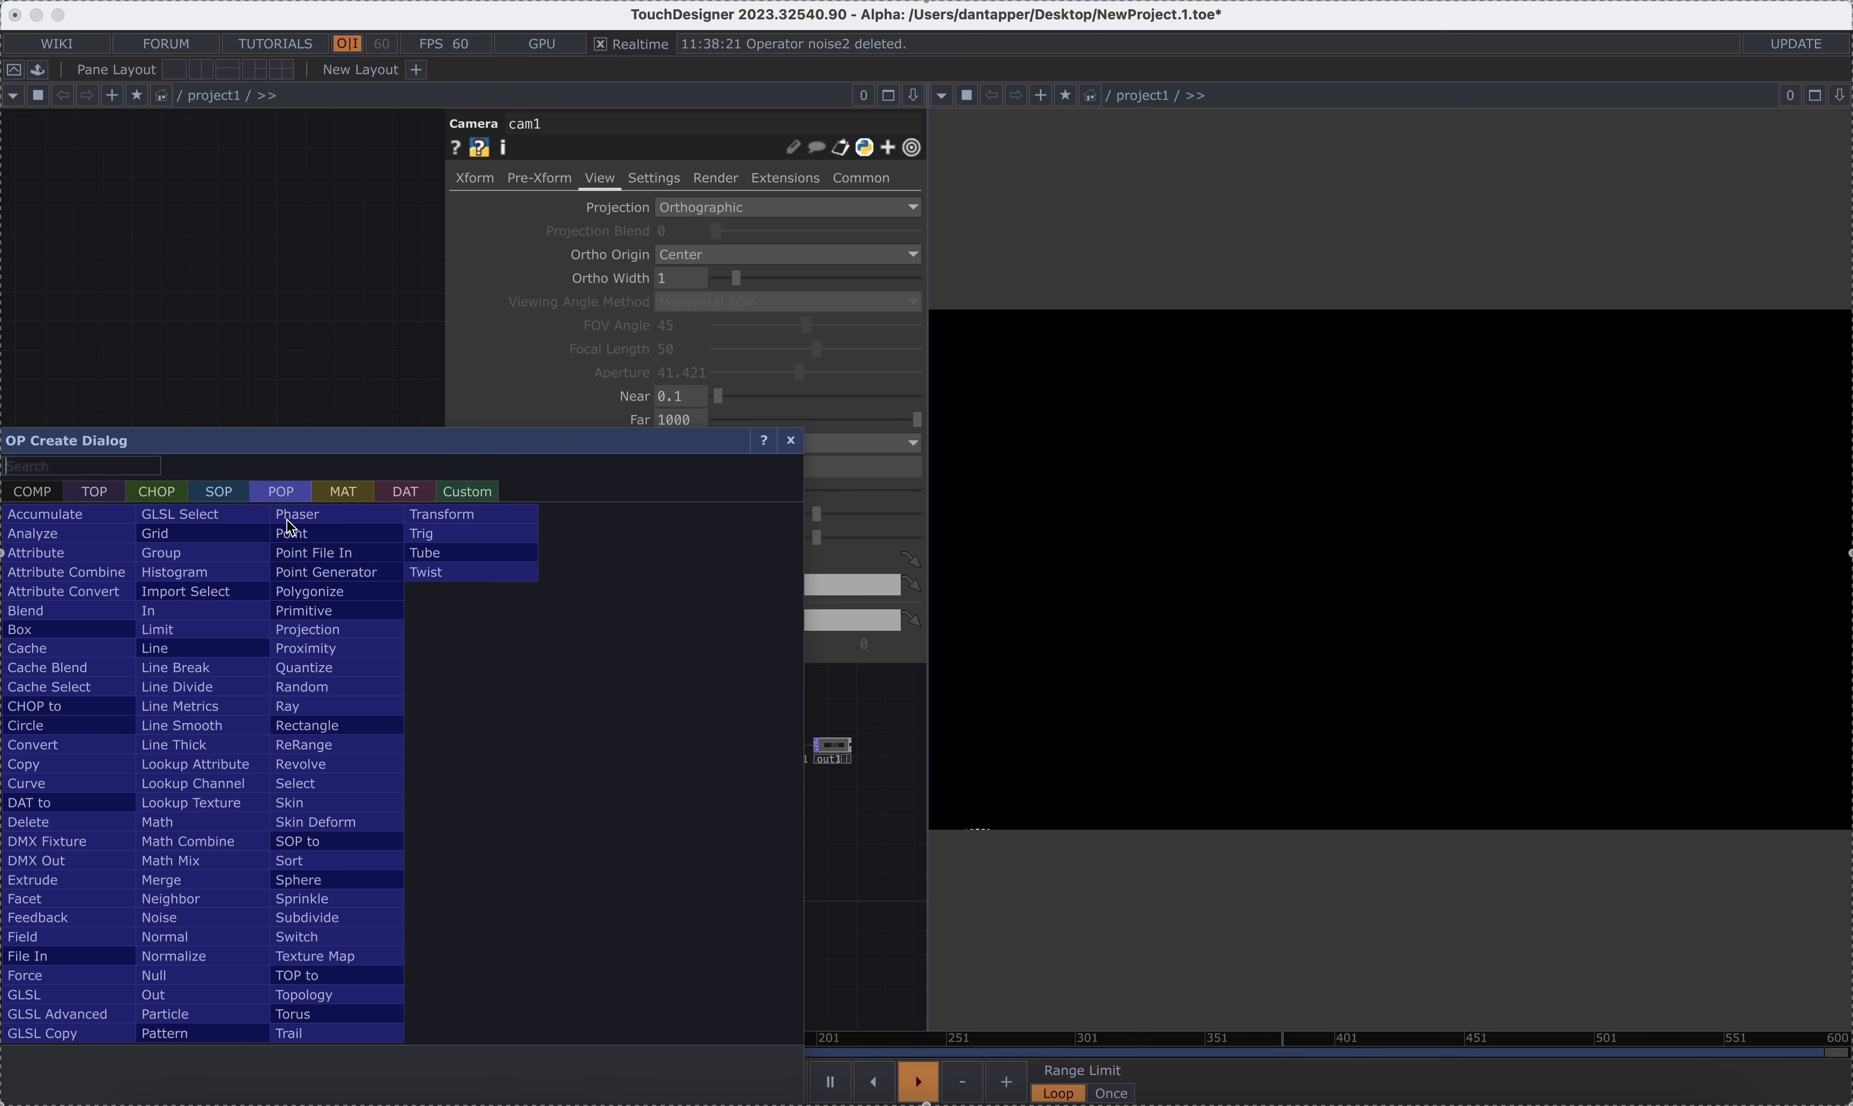
click(60, 726)
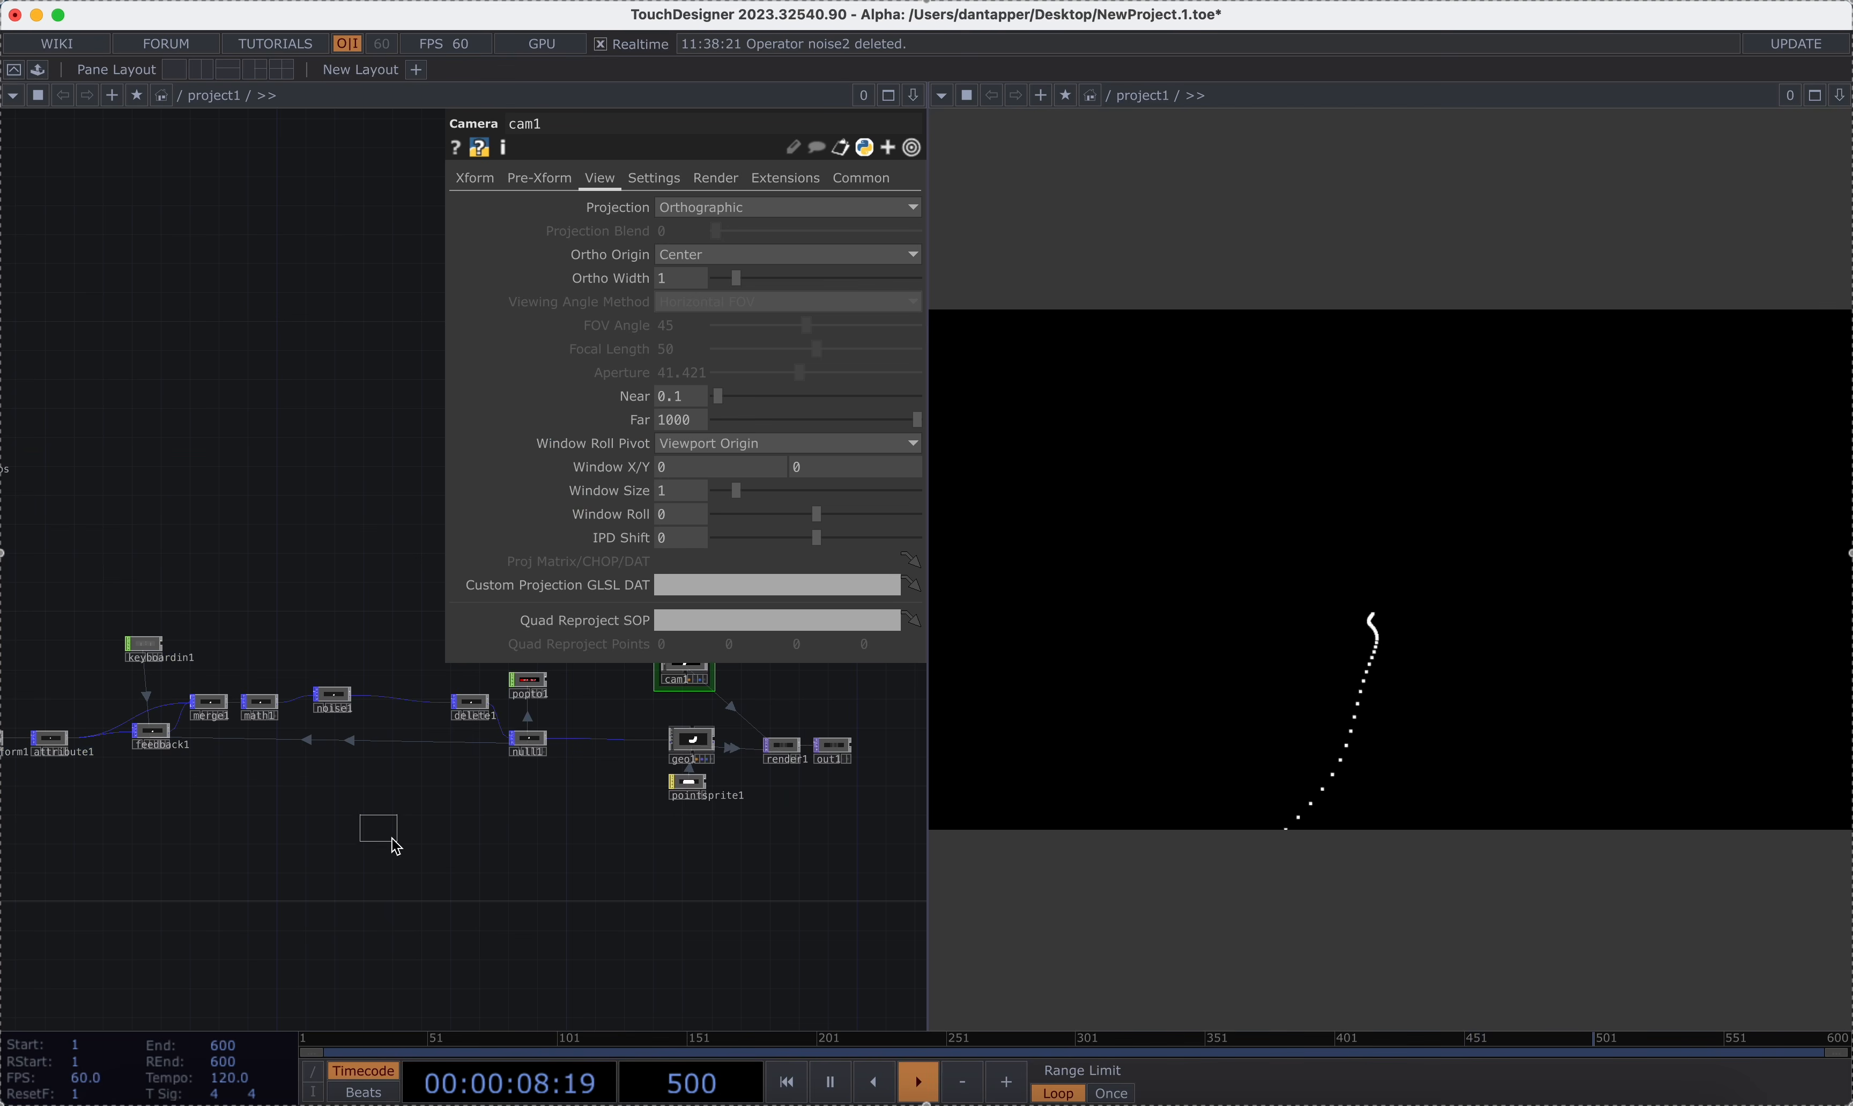
click(489, 833)
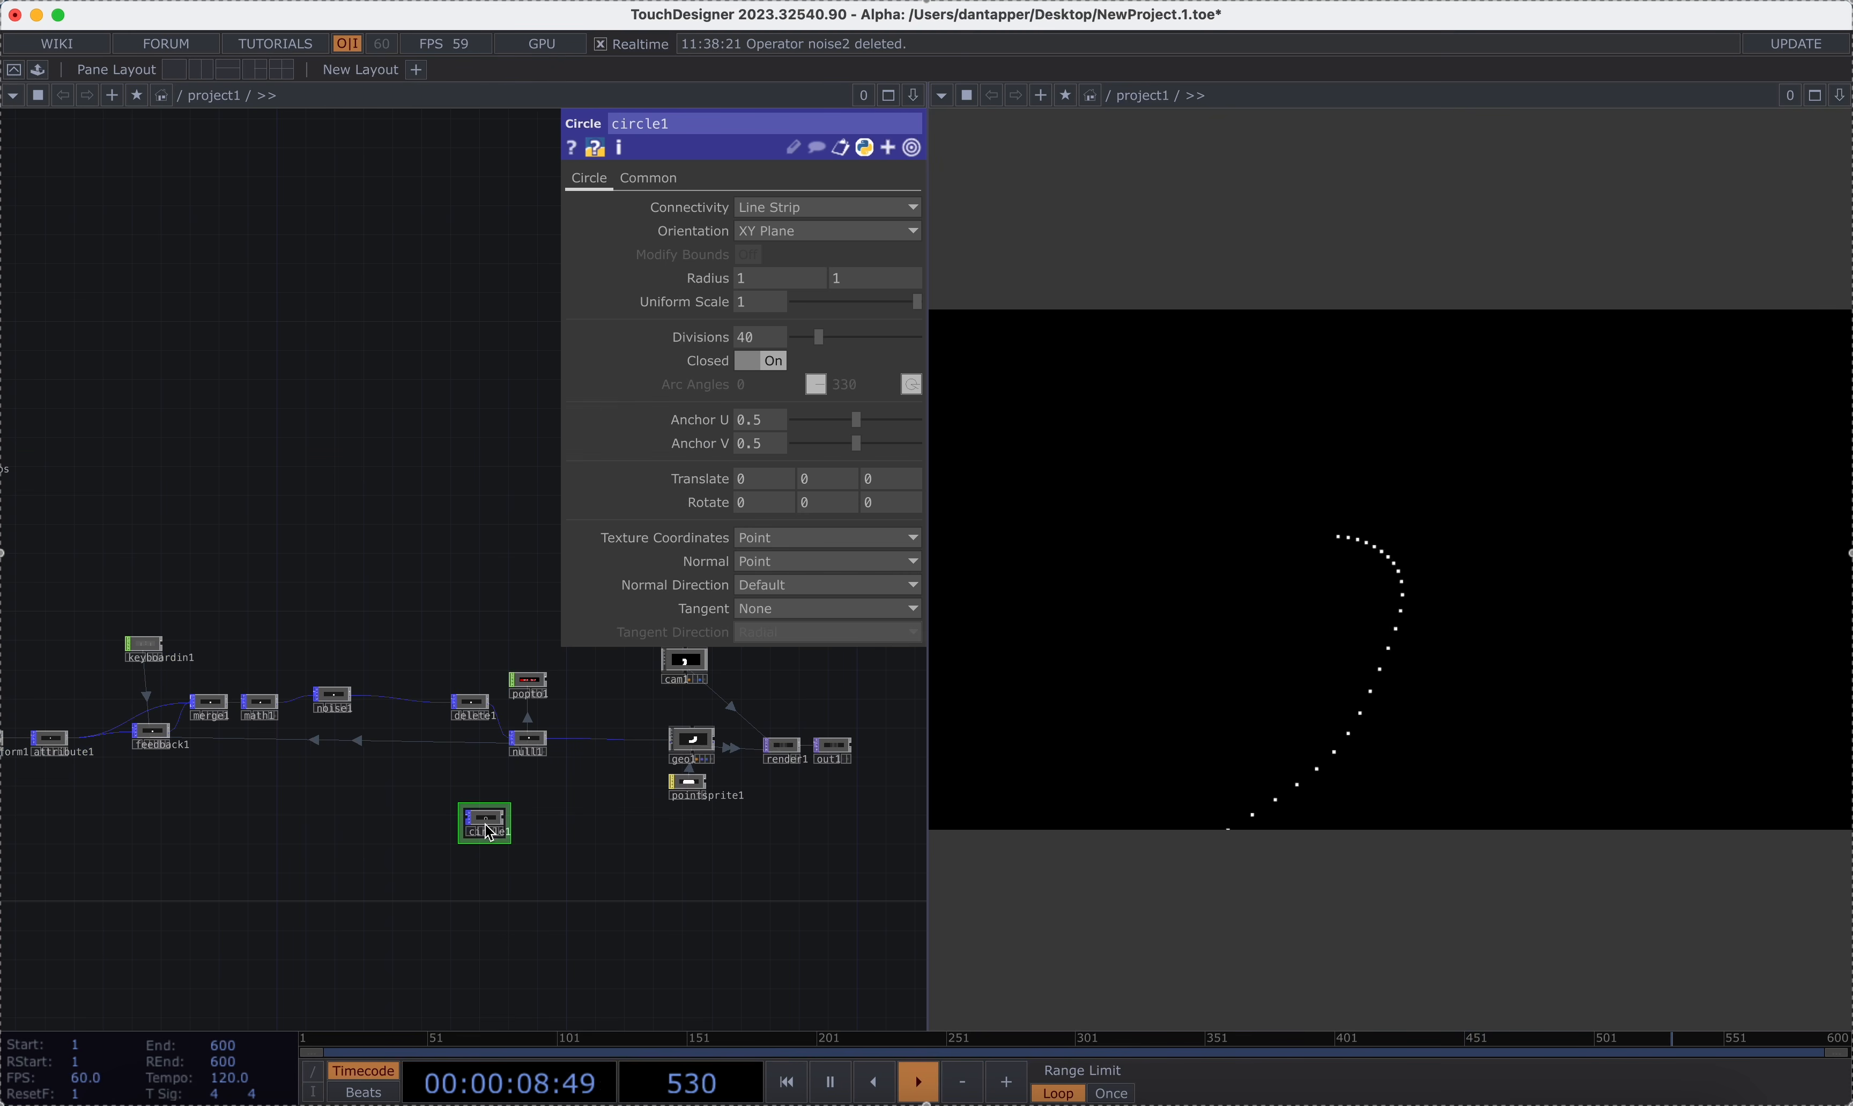
Add a Merge POP ahead of geo1 and connect null1 and circle1 to its inputs.
click(583, 784)
click(376, 880)
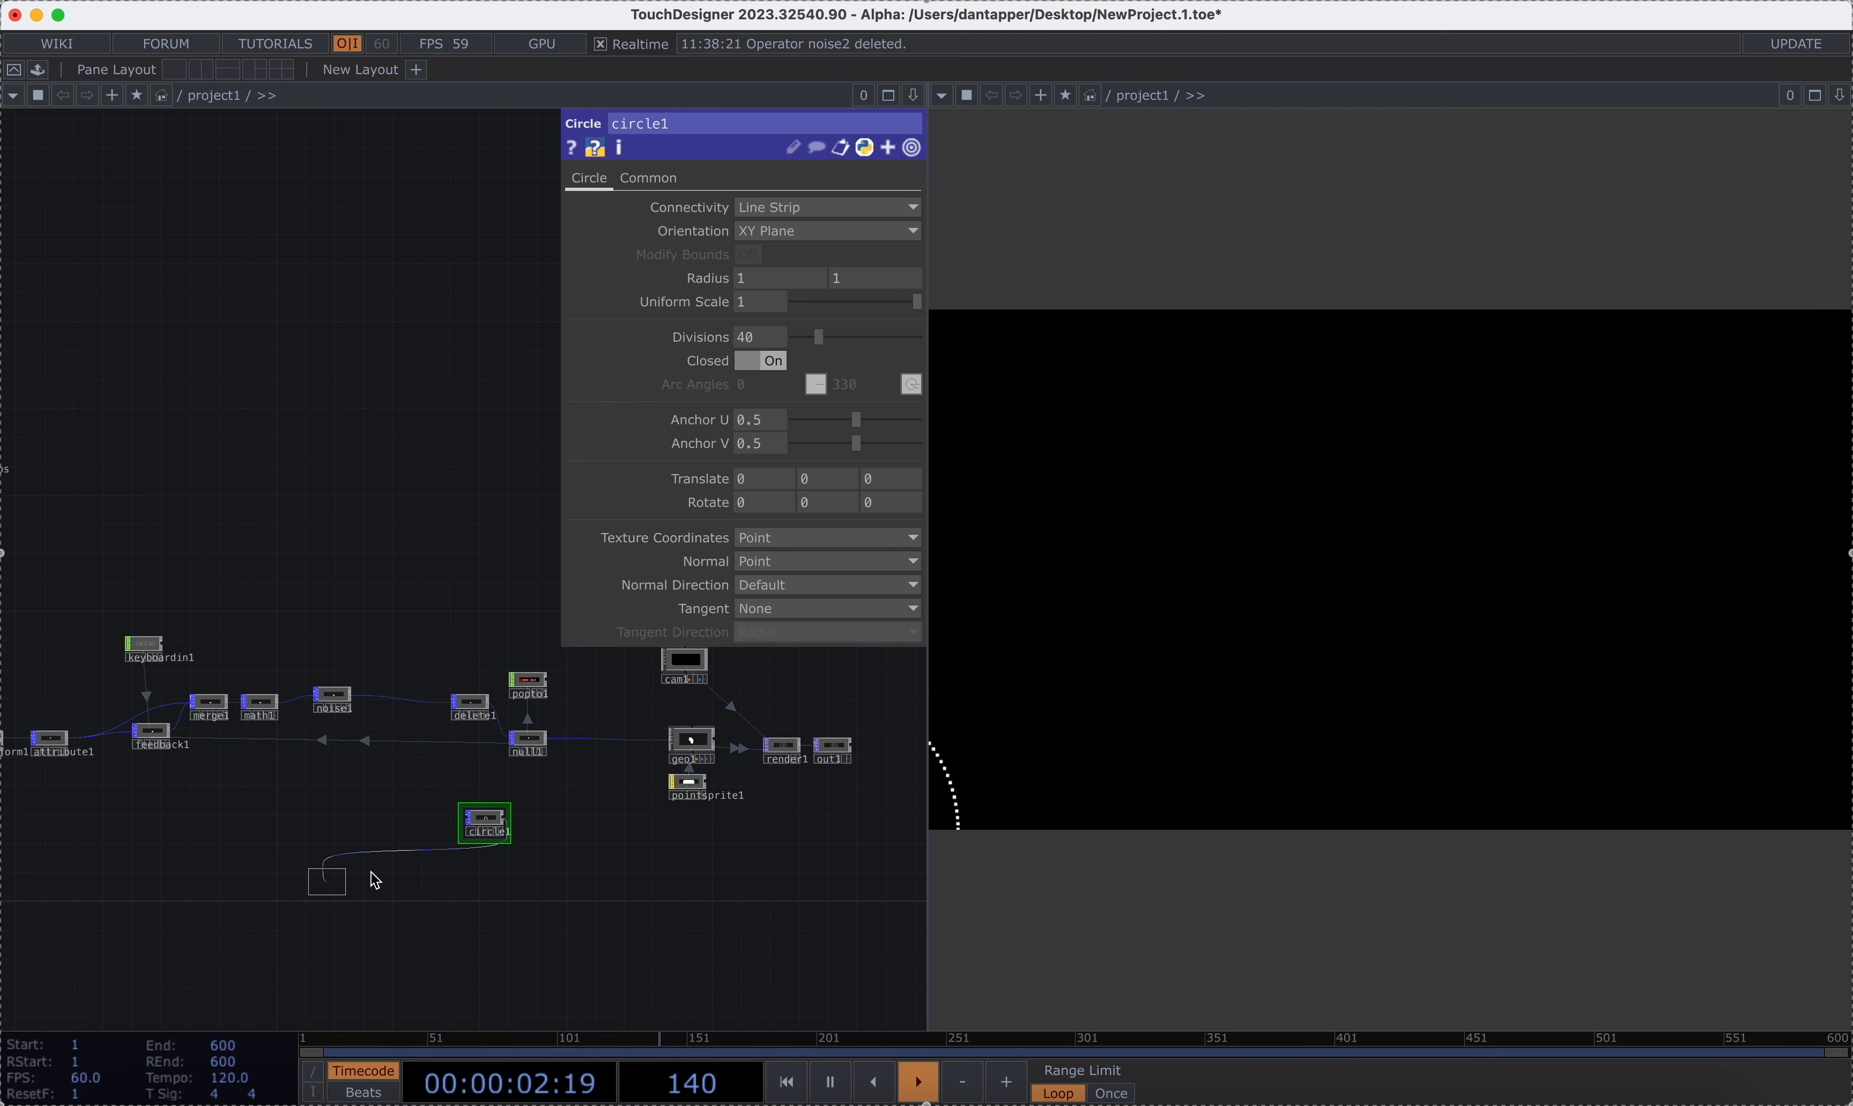
click(613, 788)
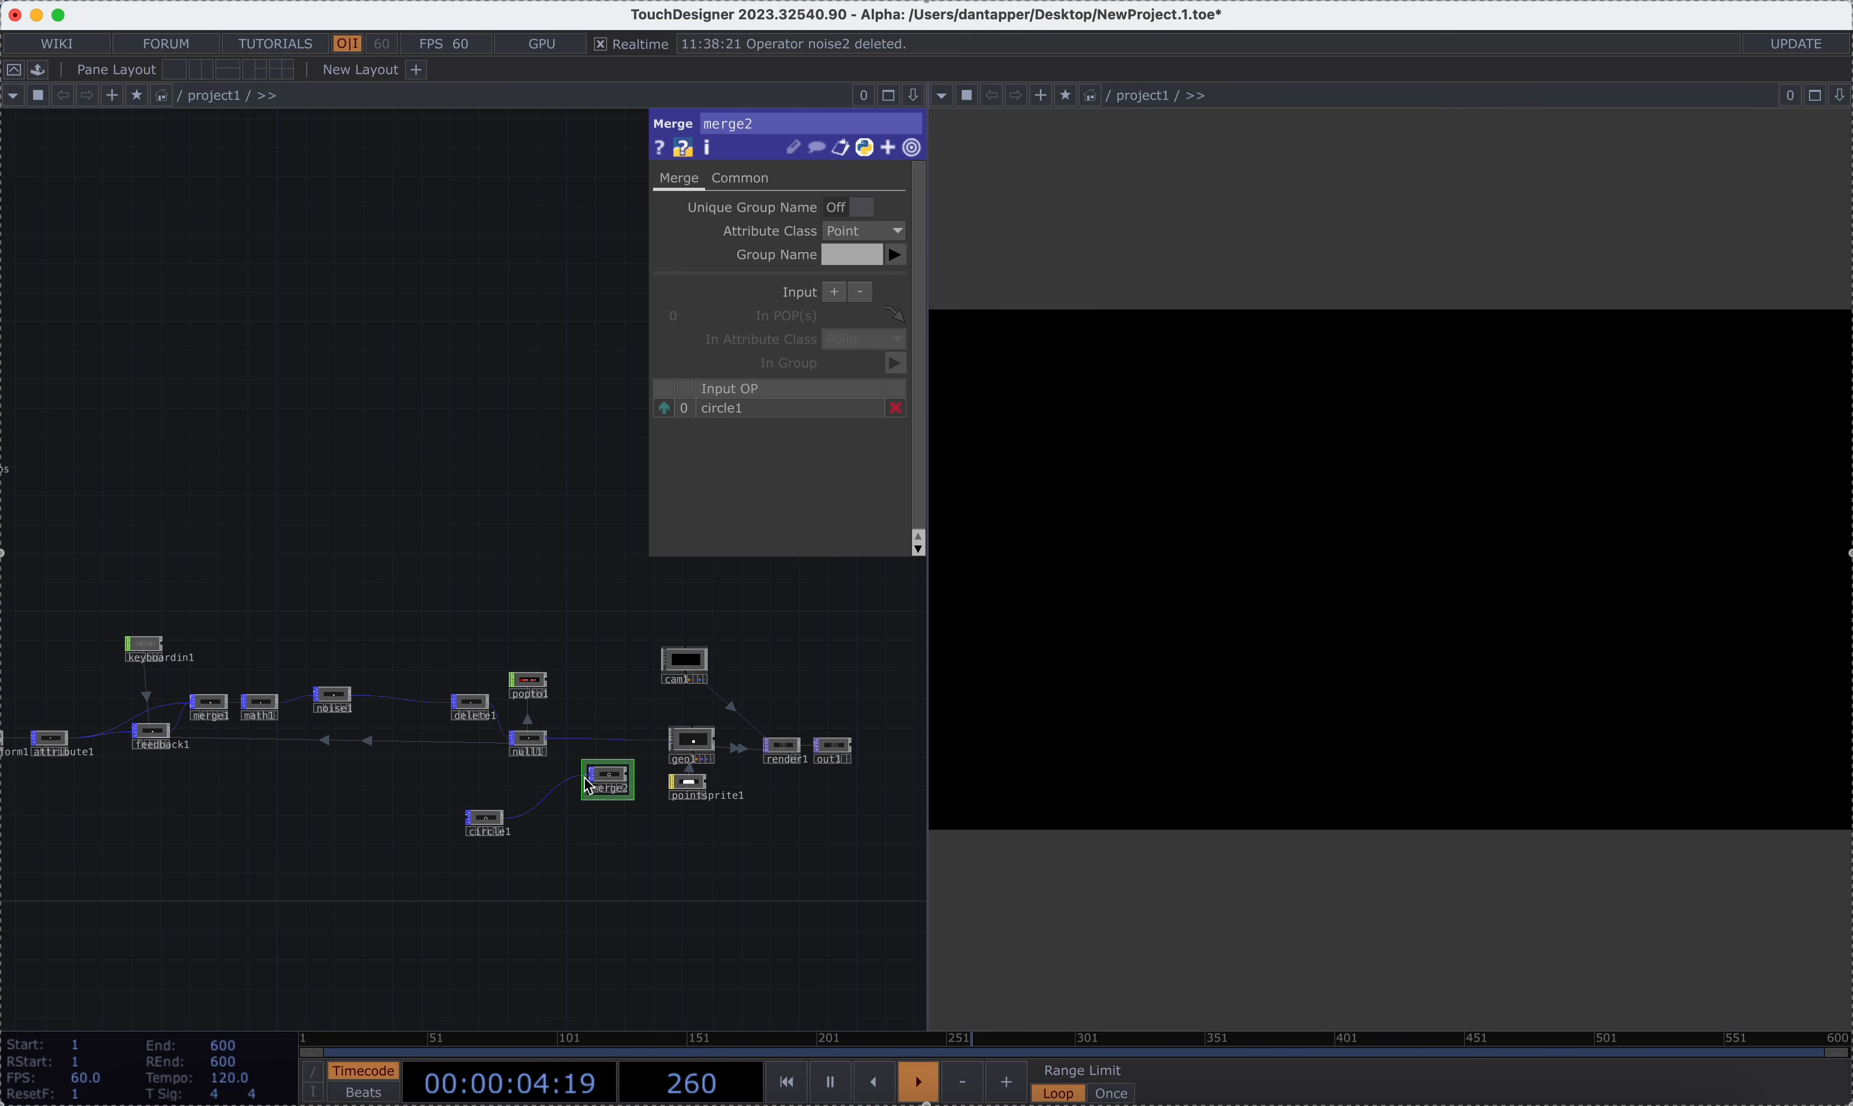
drag(547, 738, 591, 774)
scroll(533, 828, up, 5)
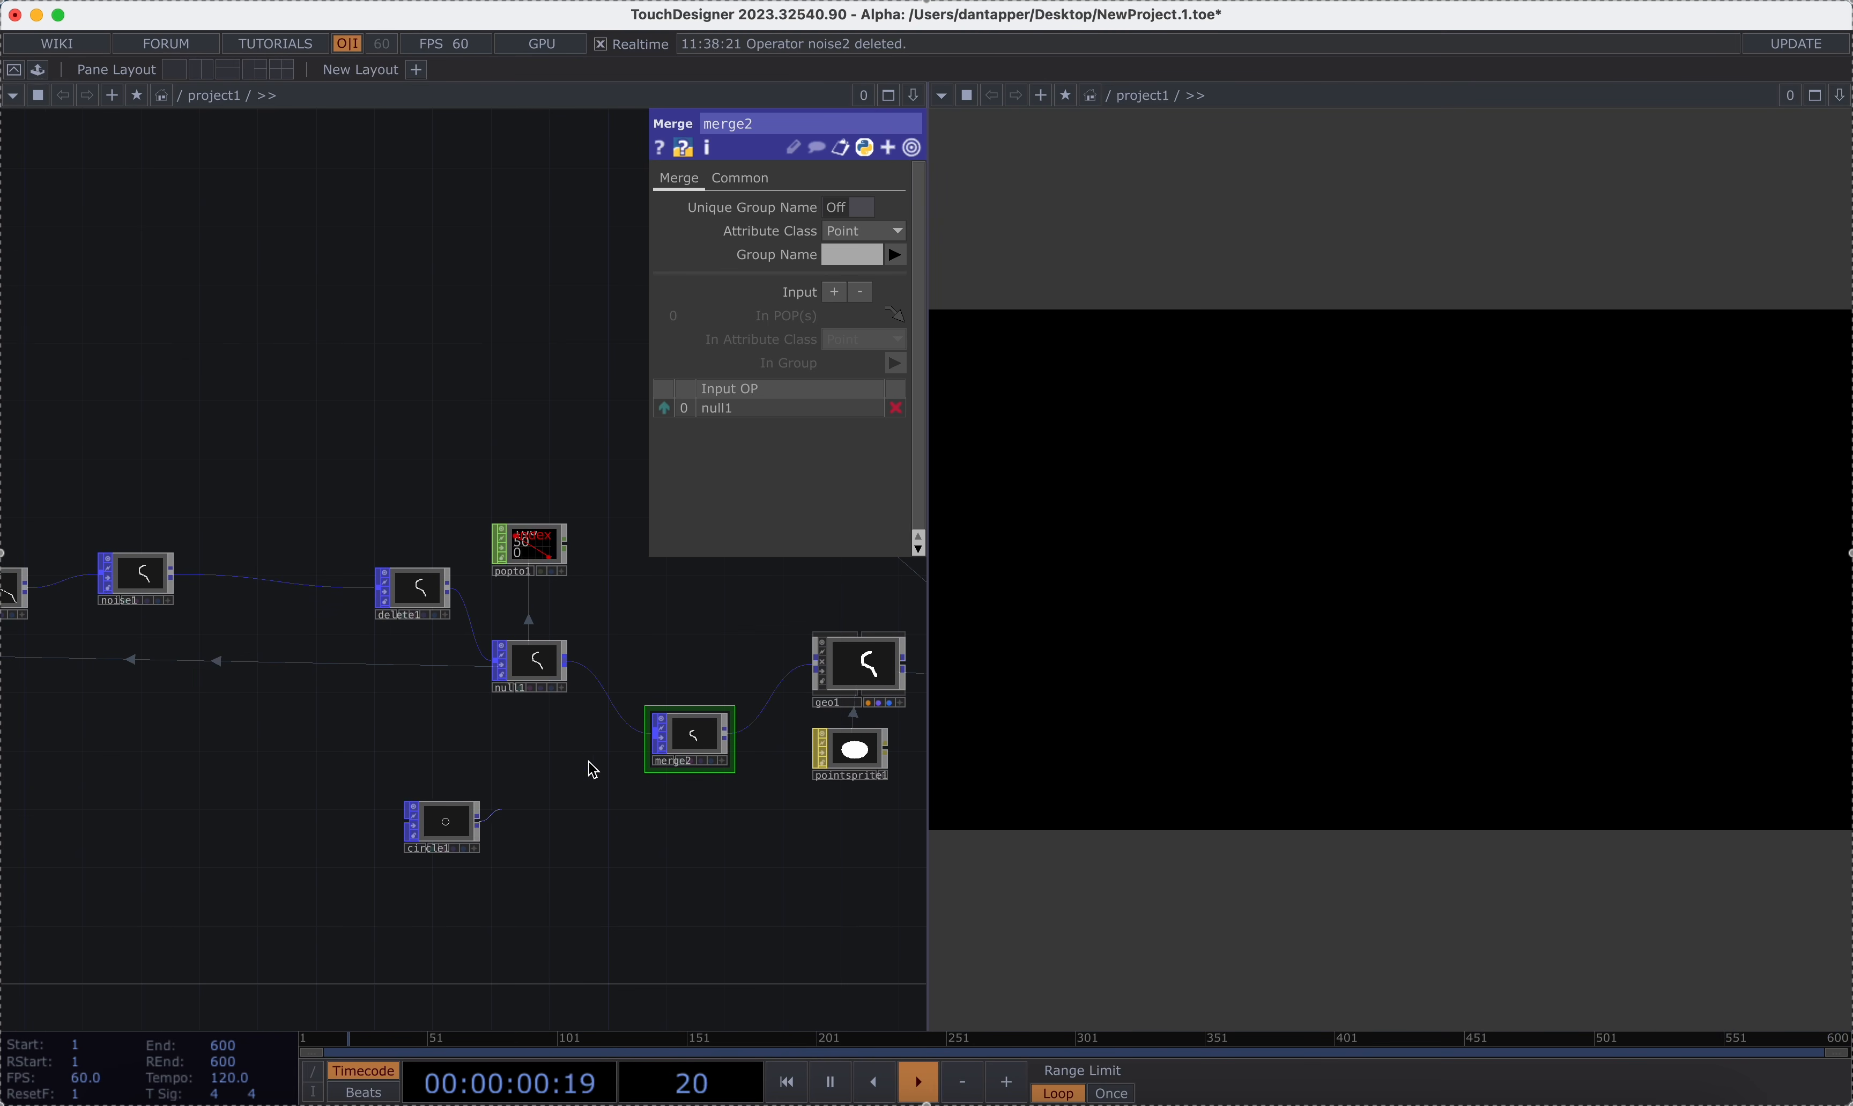
drag(593, 769, 653, 741)
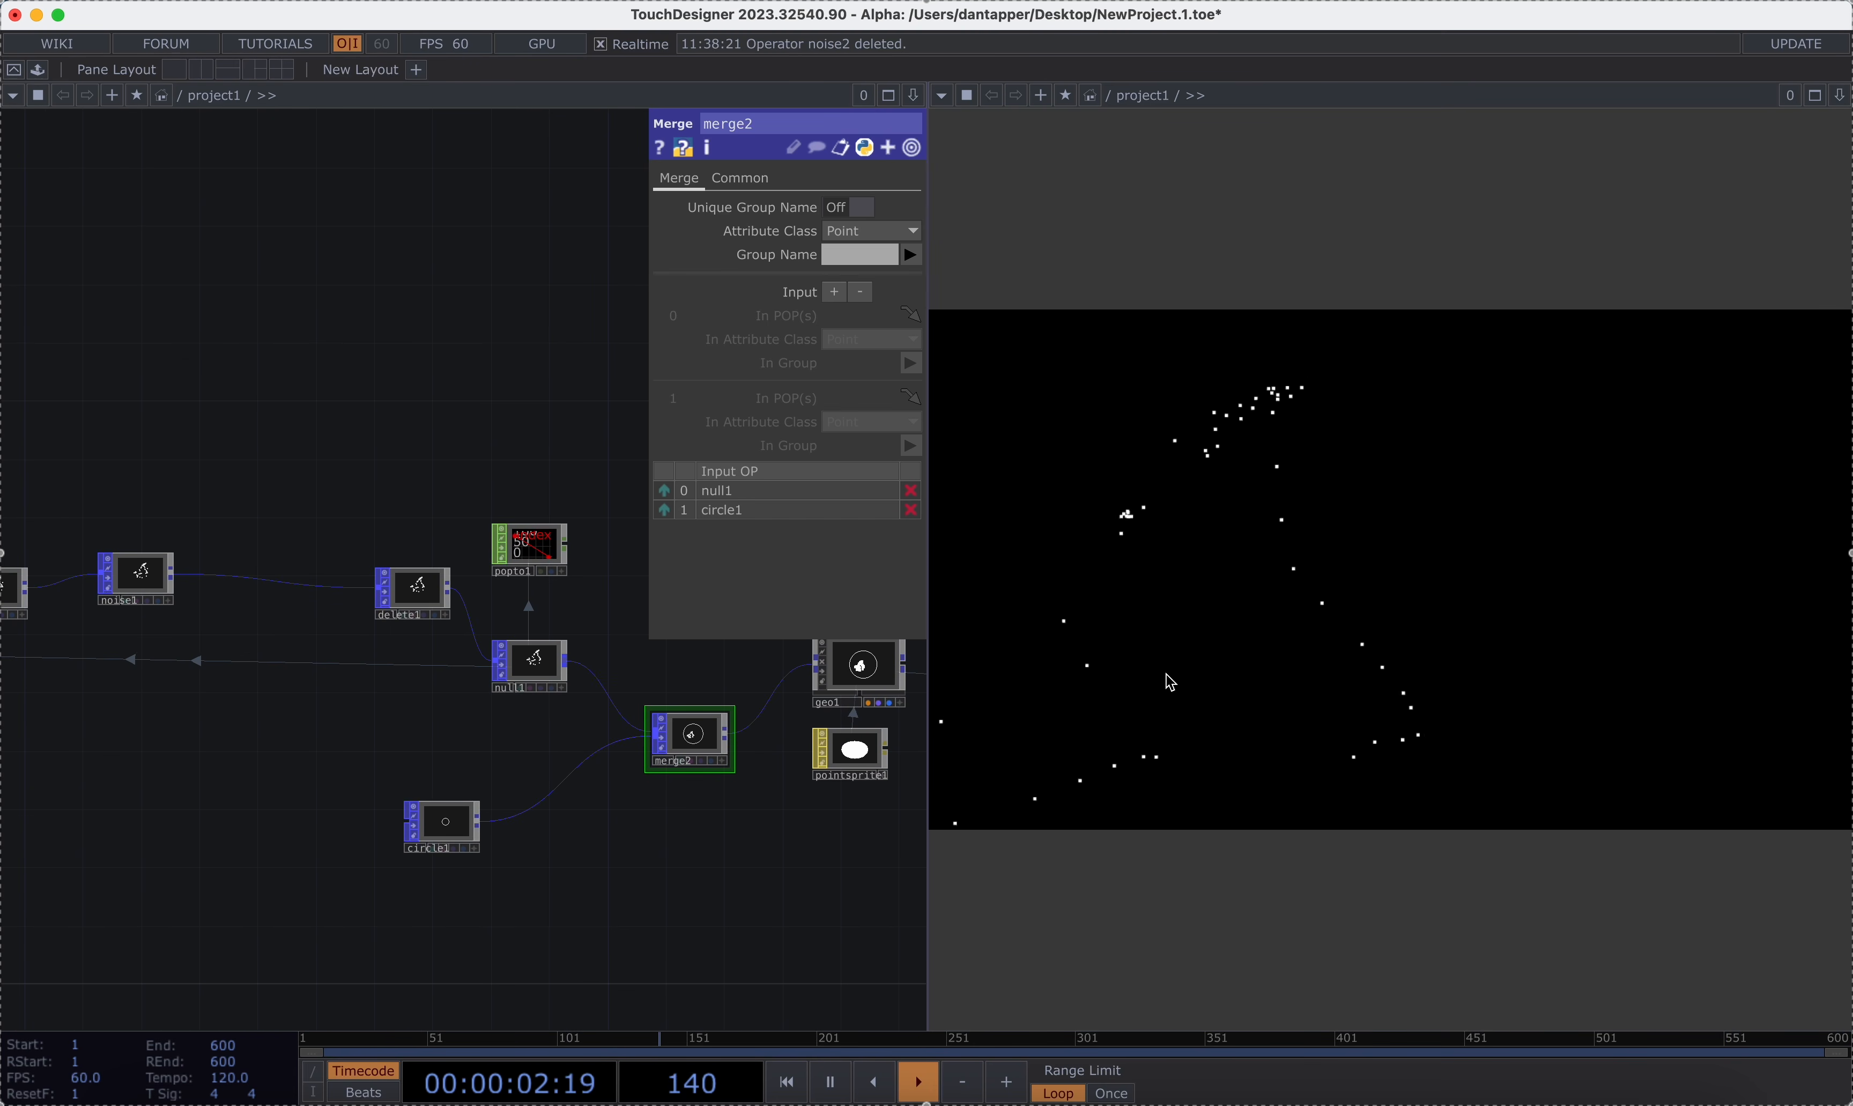
Duplicate transform1 and place the copy below circle1.
scroll(583, 997, down, 3)
drag(542, 932, 705, 776)
scroll(783, 708, down, 3)
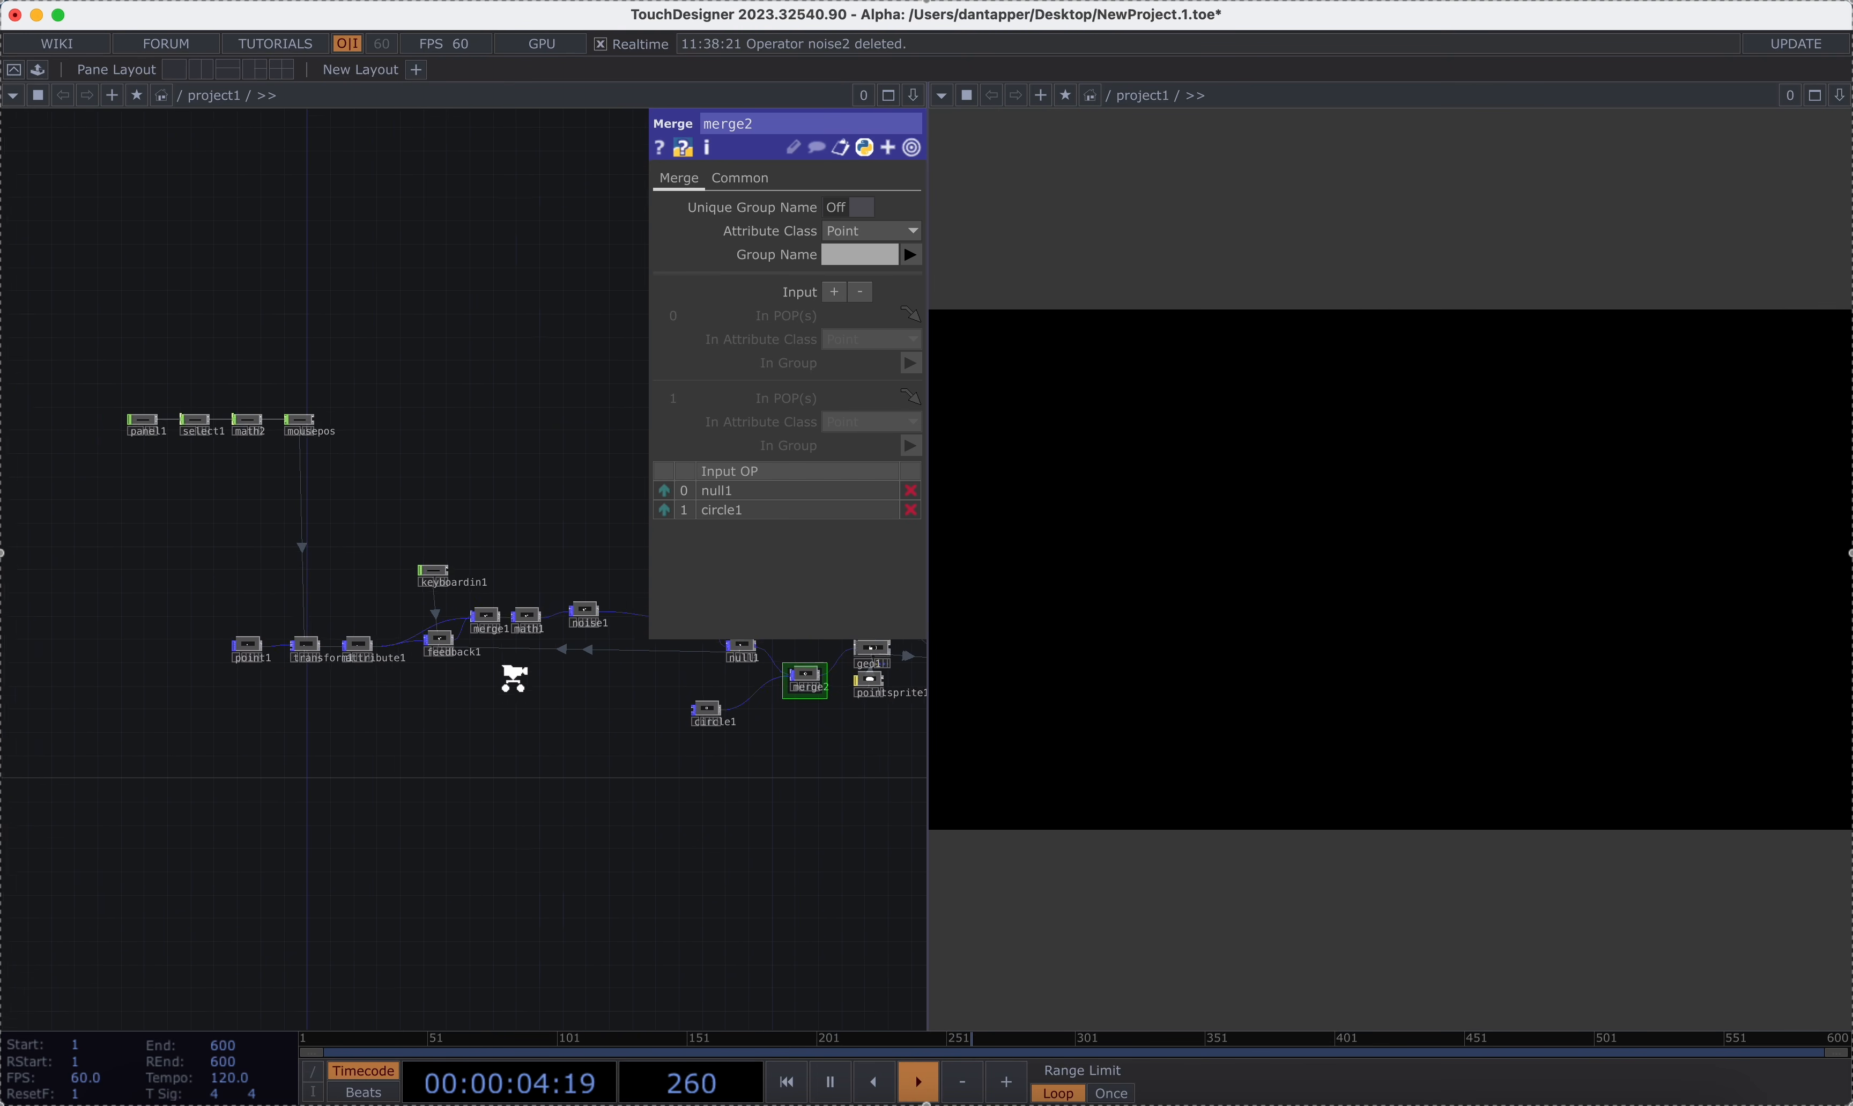
scroll(364, 661, up, 3)
click(364, 665)
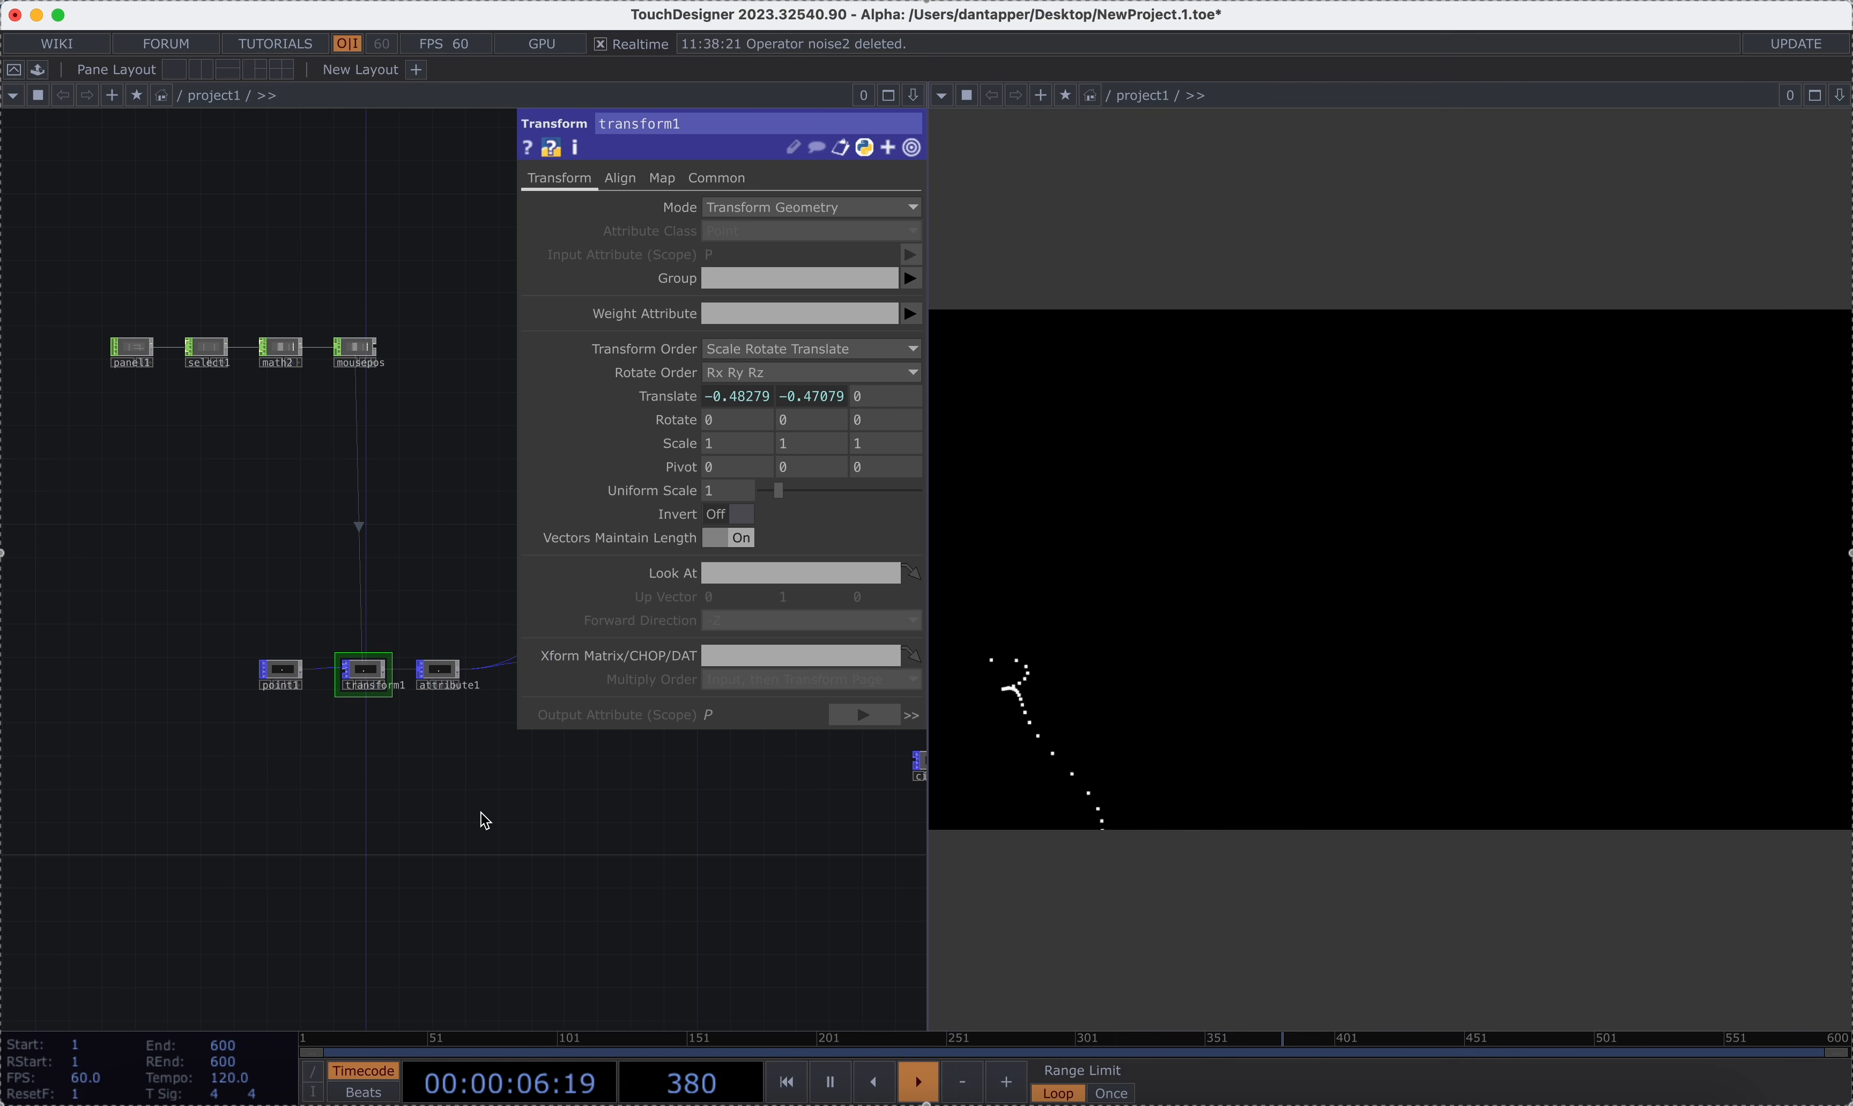
scroll(219, 827, right, 5)
key(super+v)
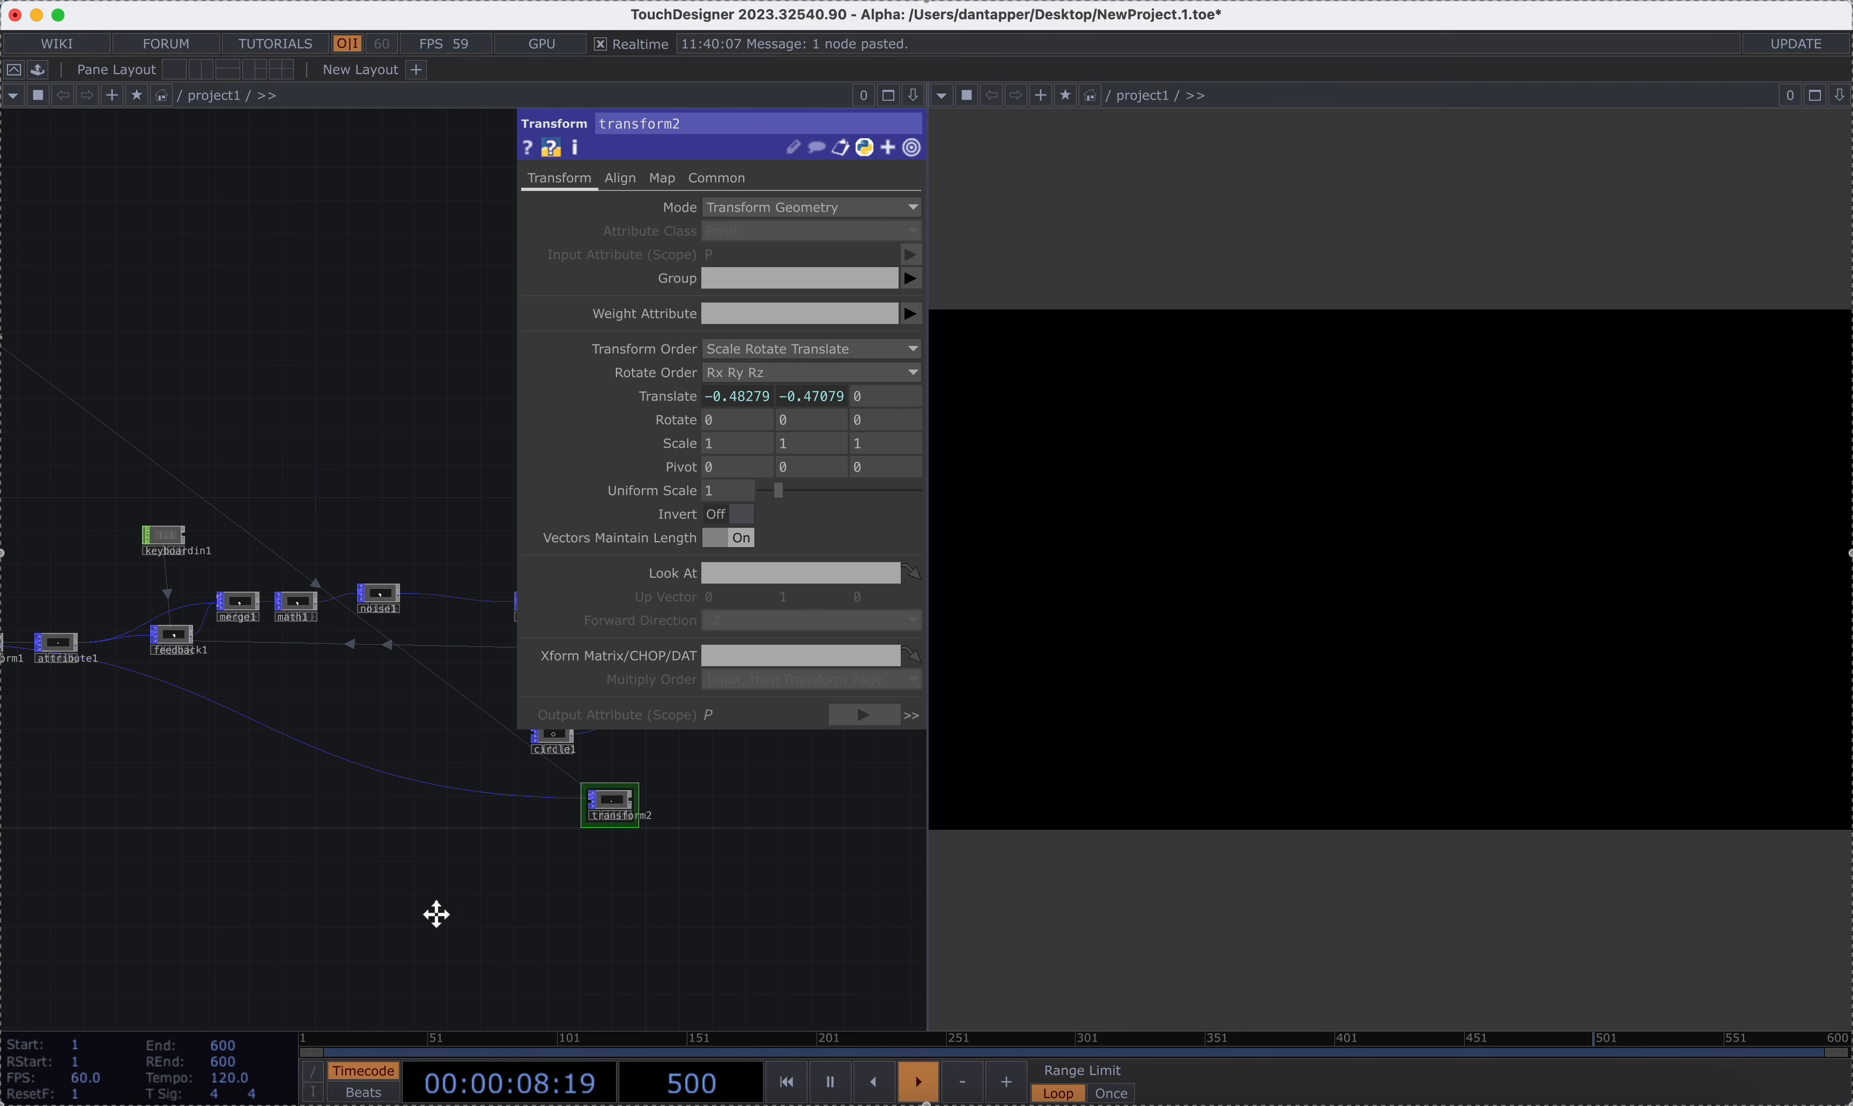
Route circle1 through transform2 into merge2 and set both radius values of circle1 to 0.1.
drag(437, 914, 308, 1036)
scroll(448, 884, up, 5)
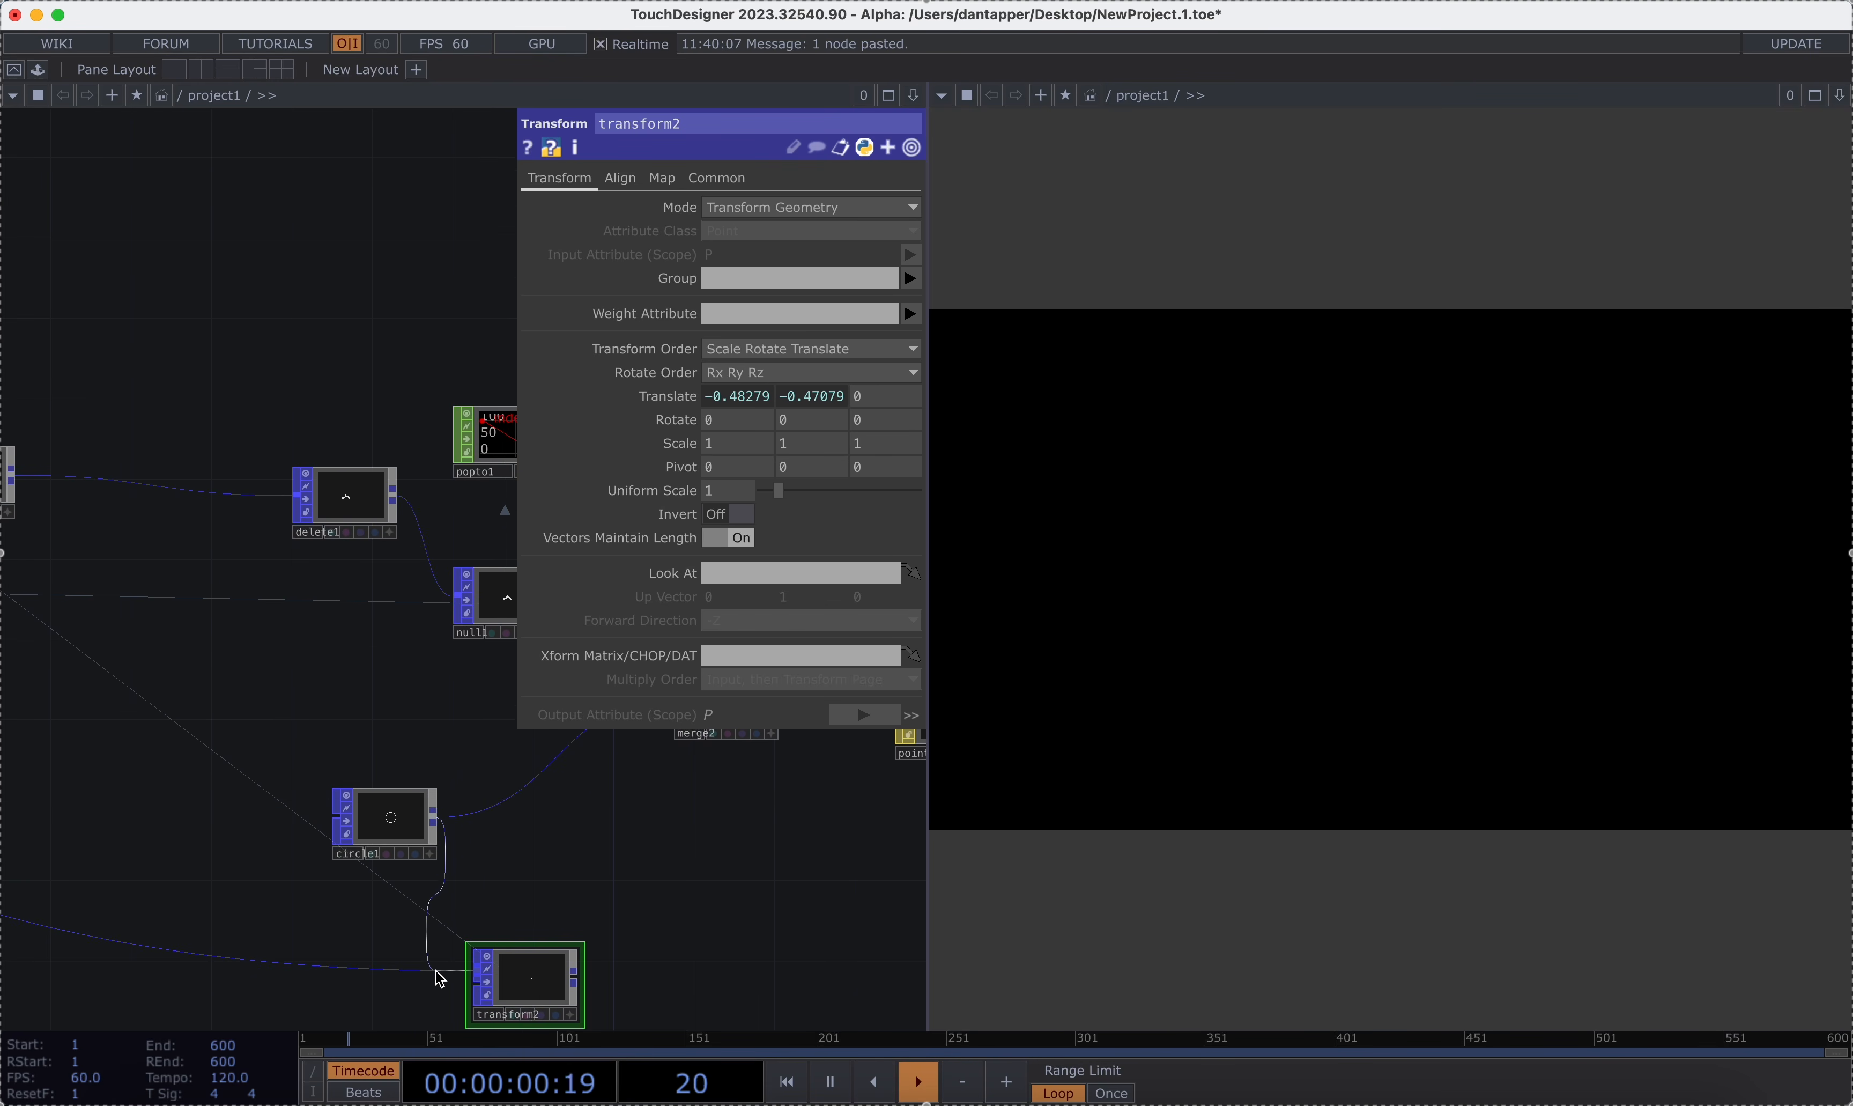
drag(574, 972, 549, 775)
drag(385, 820, 244, 820)
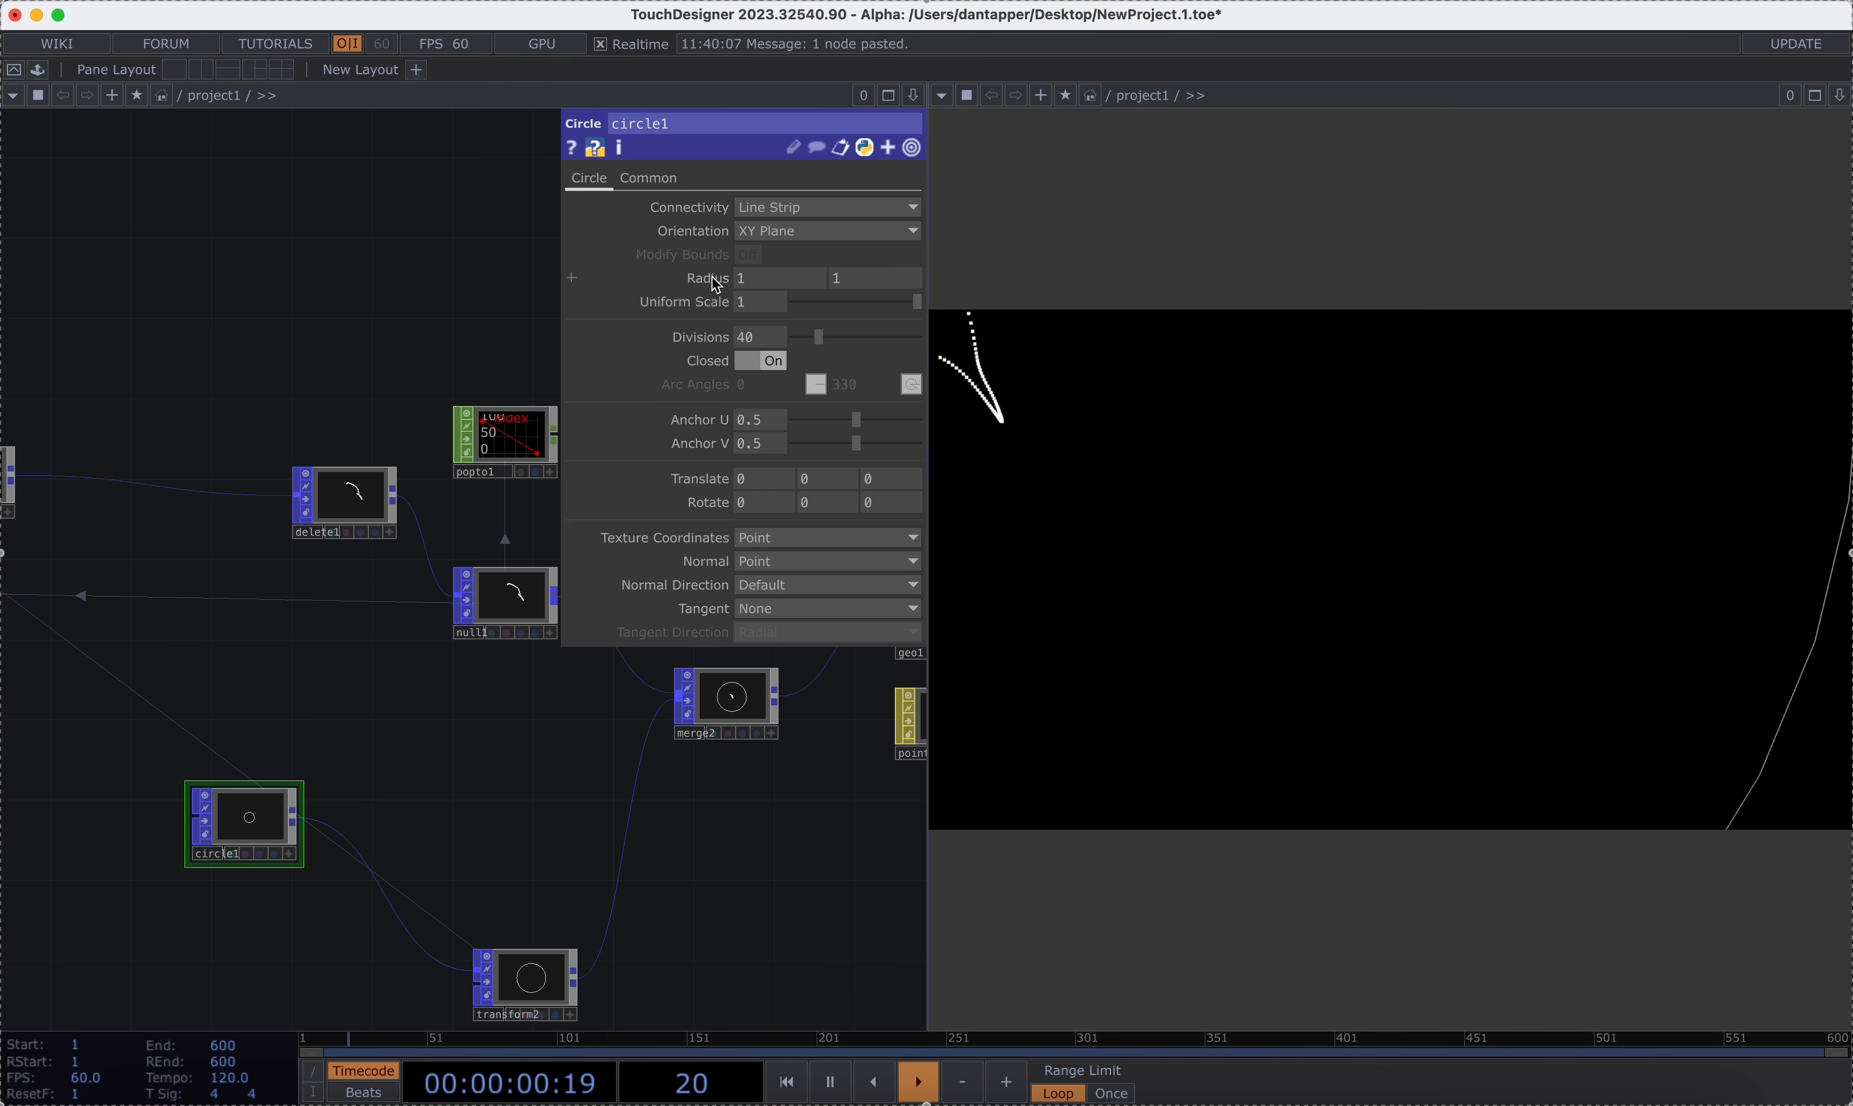
drag(714, 284, 698, 248)
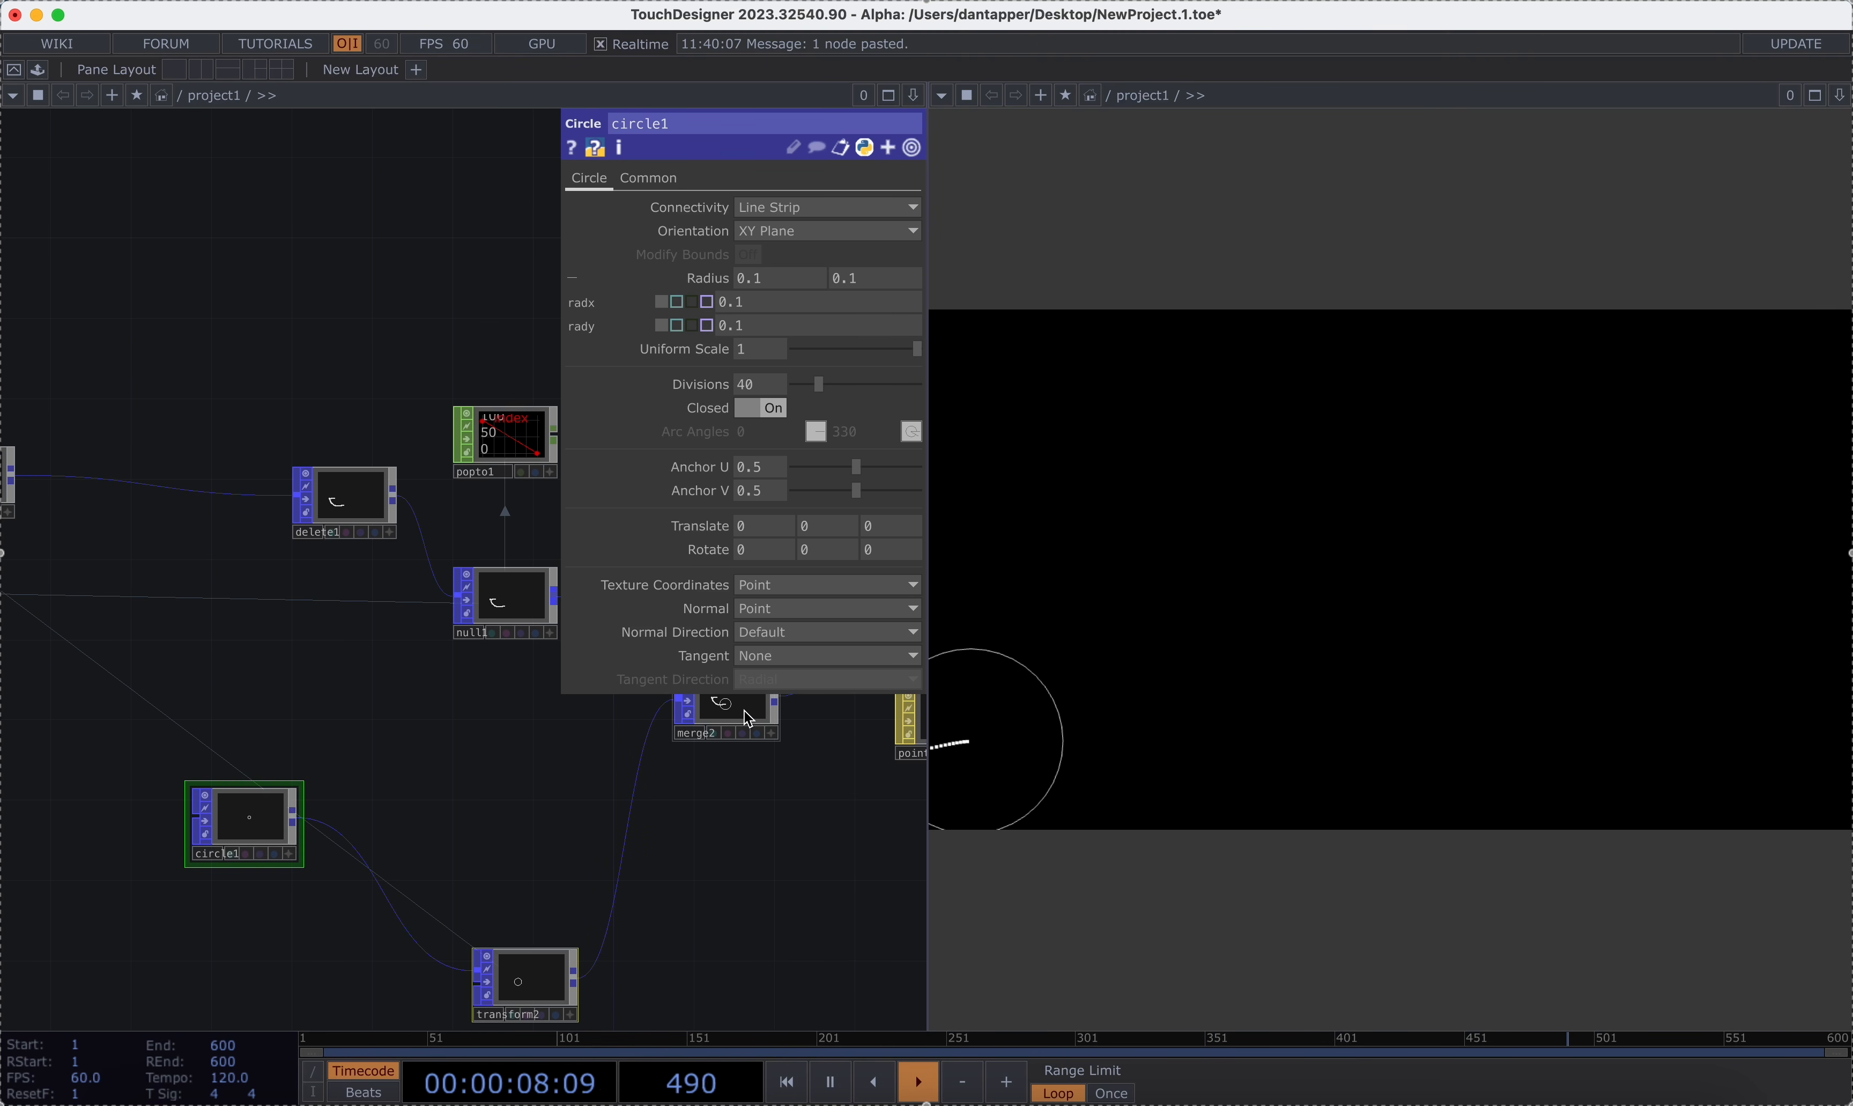
Delete circle1, transform2 and merge2, hide the parameters, and move delete1 closer to noise1.
key(Delete)
key(p)
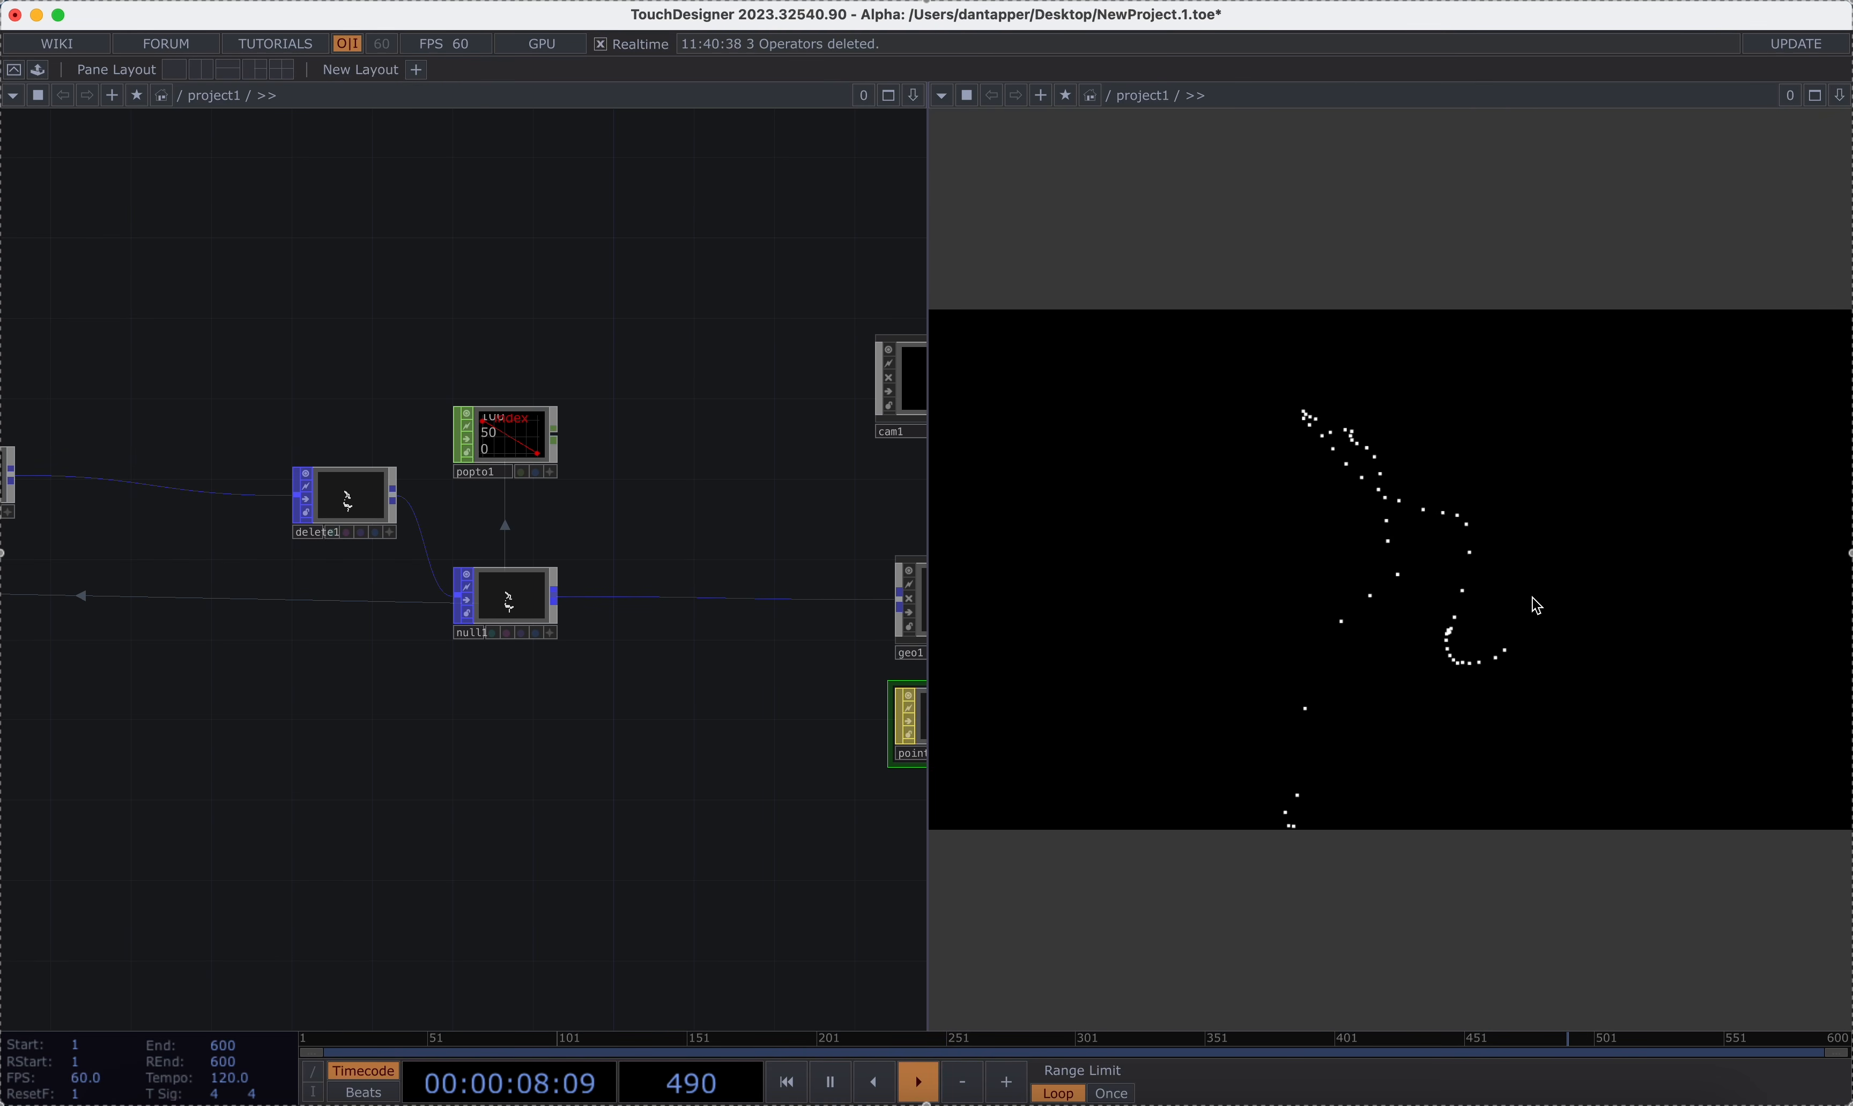
middle_drag(696, 530, 426, 364)
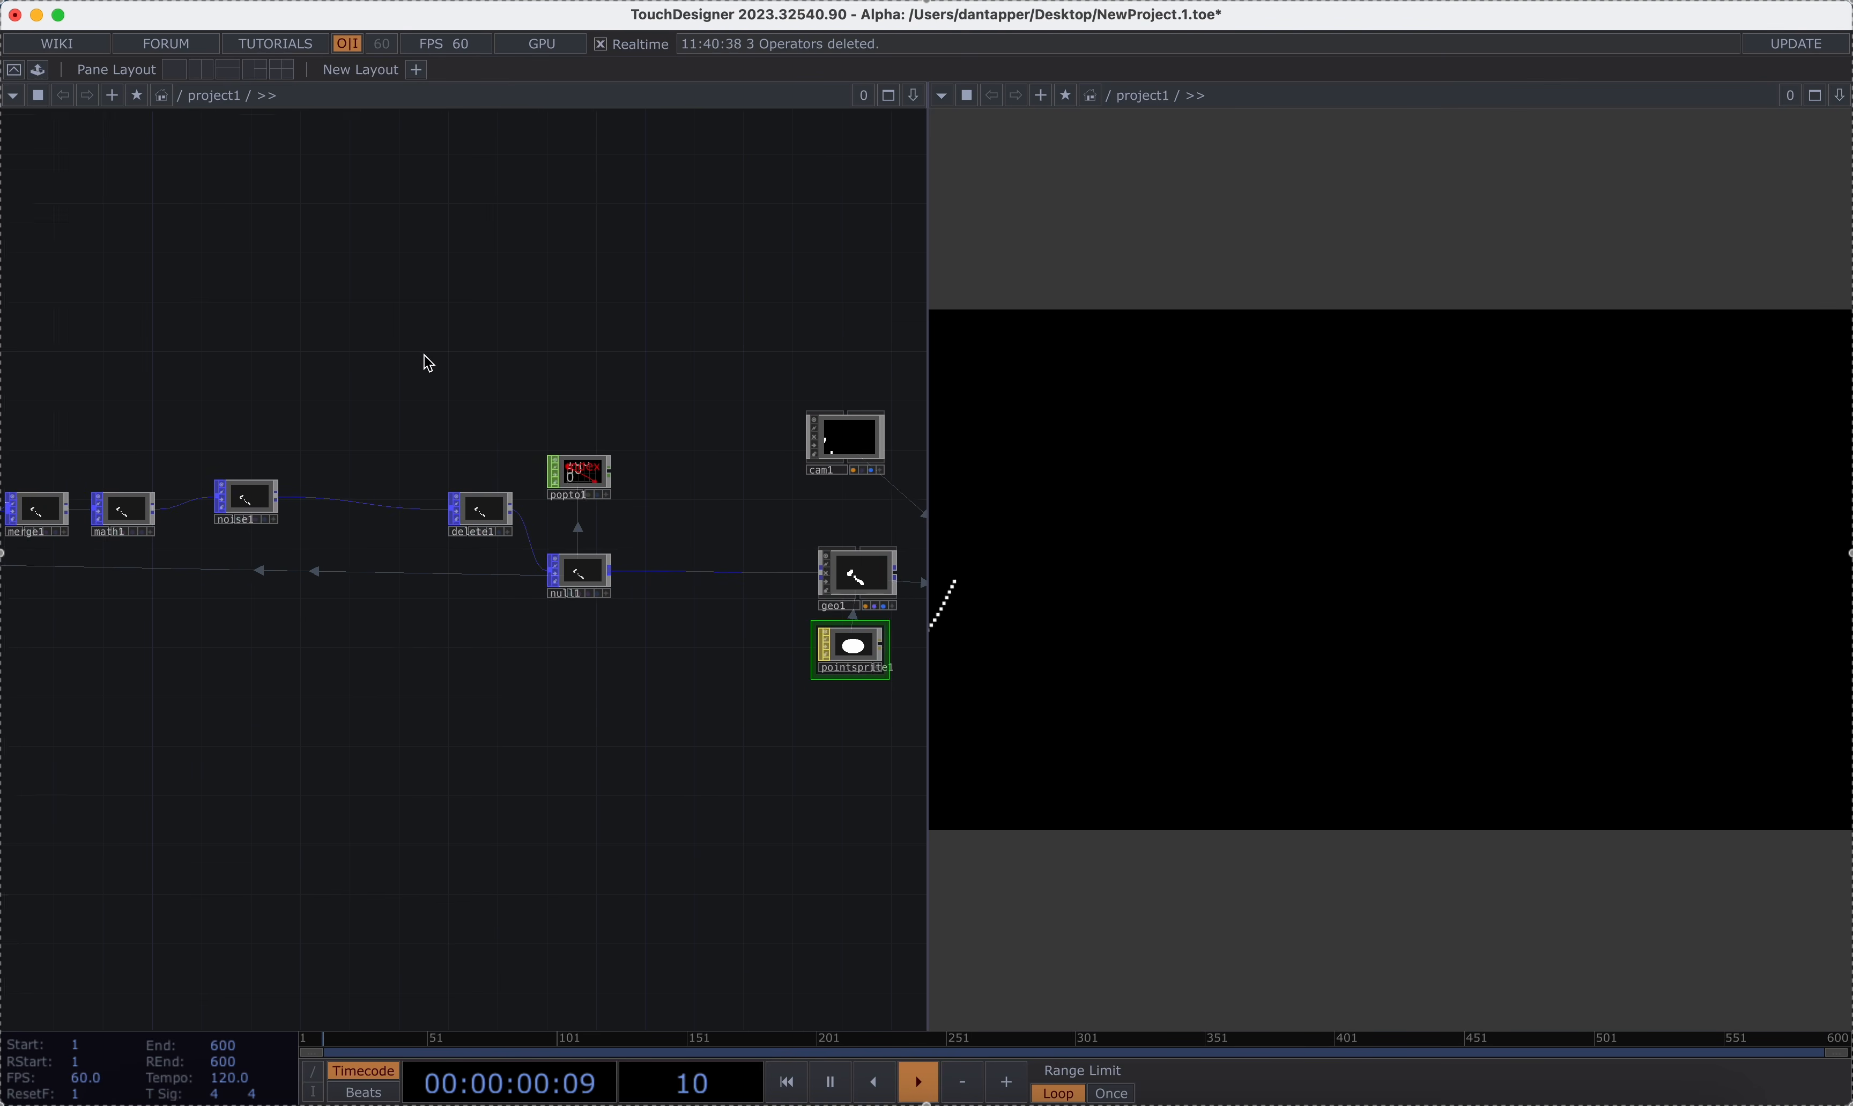
drag(462, 358, 562, 340)
drag(583, 501, 510, 488)
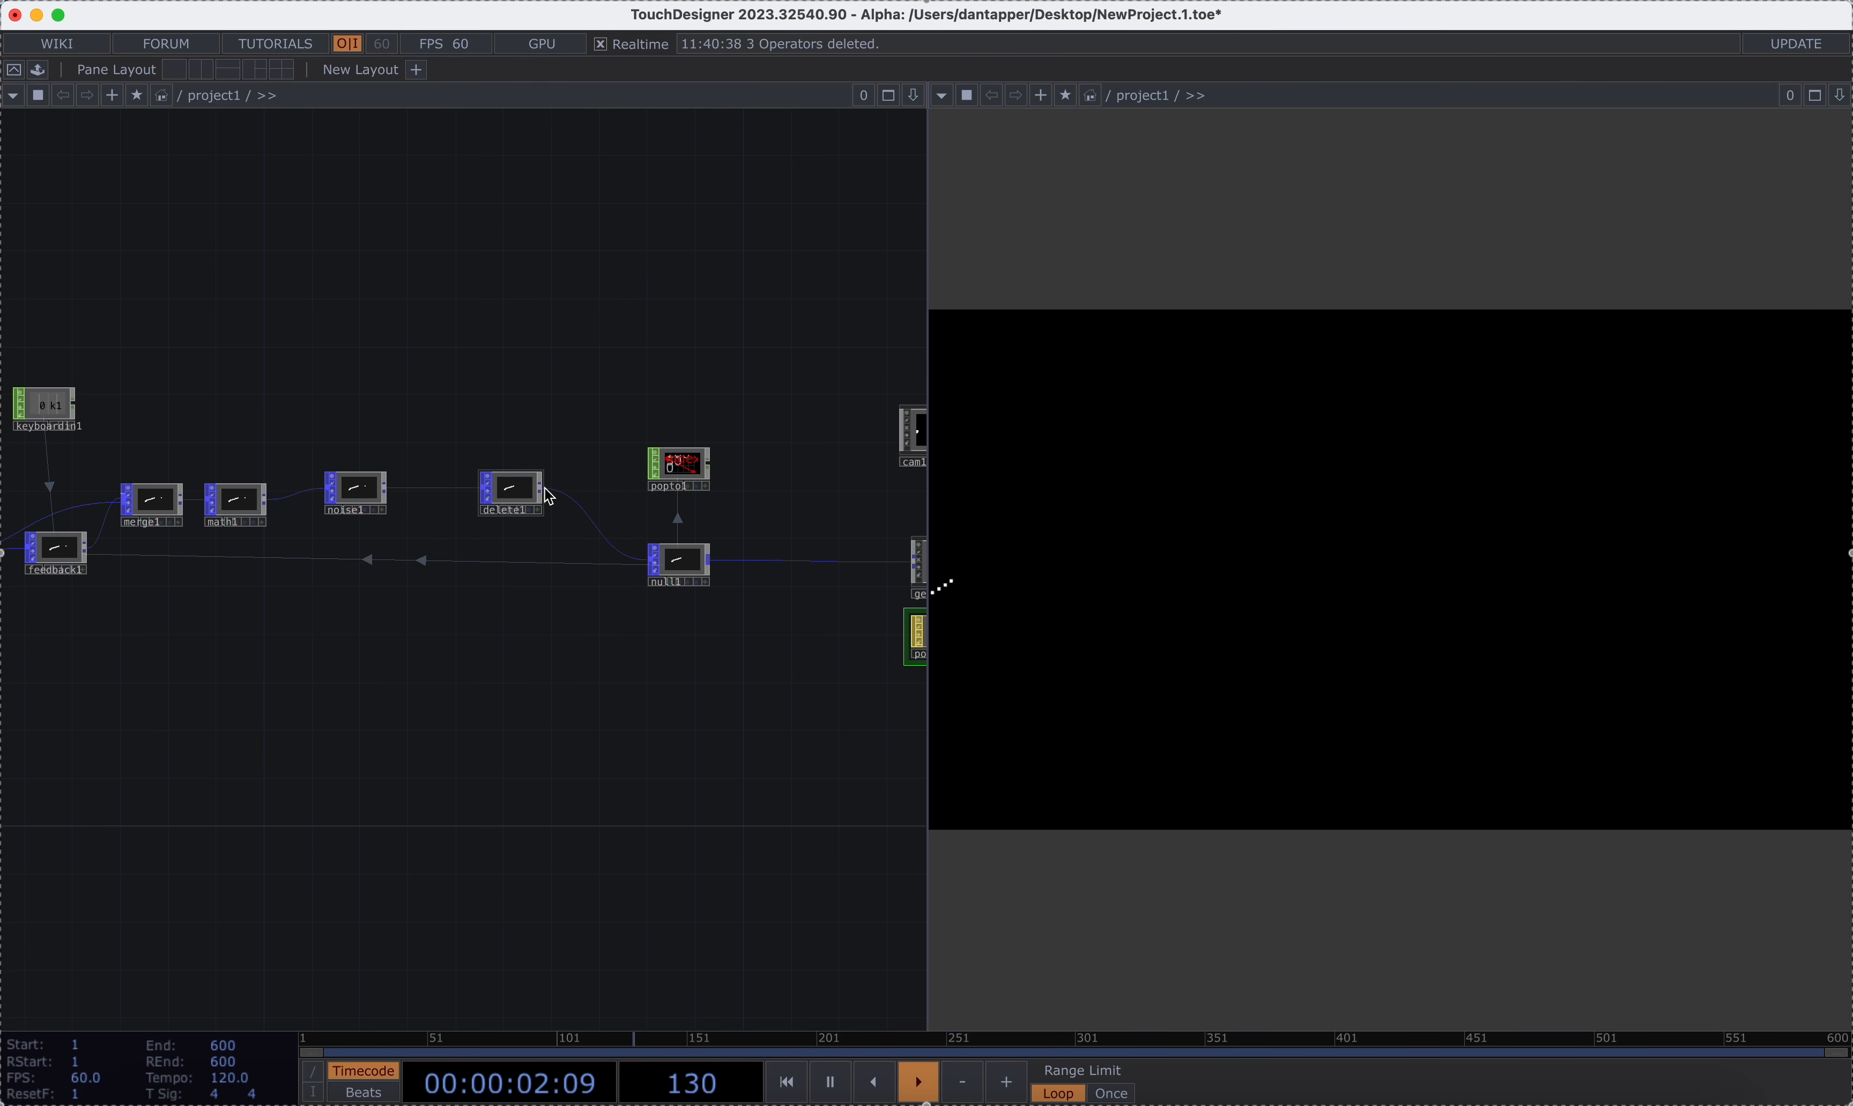
drag(634, 357, 692, 613)
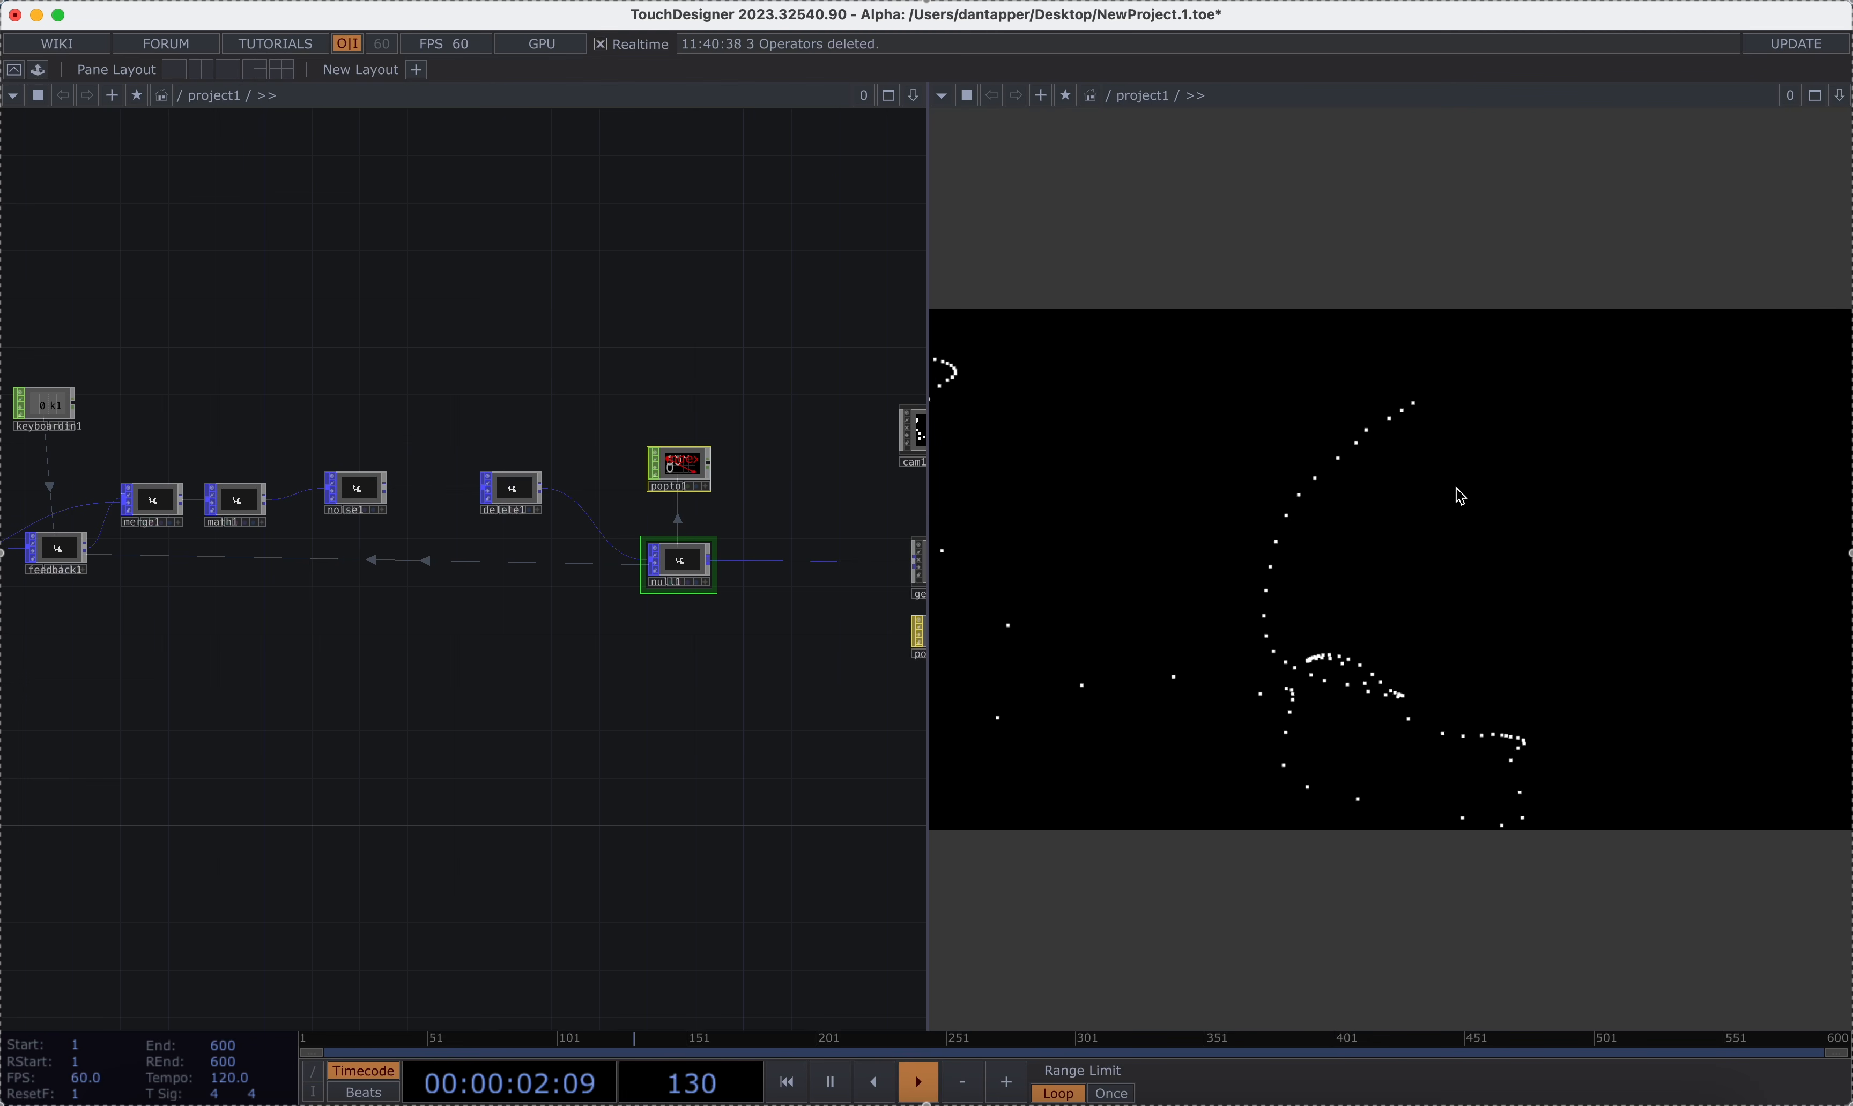
drag(657, 341, 359, 290)
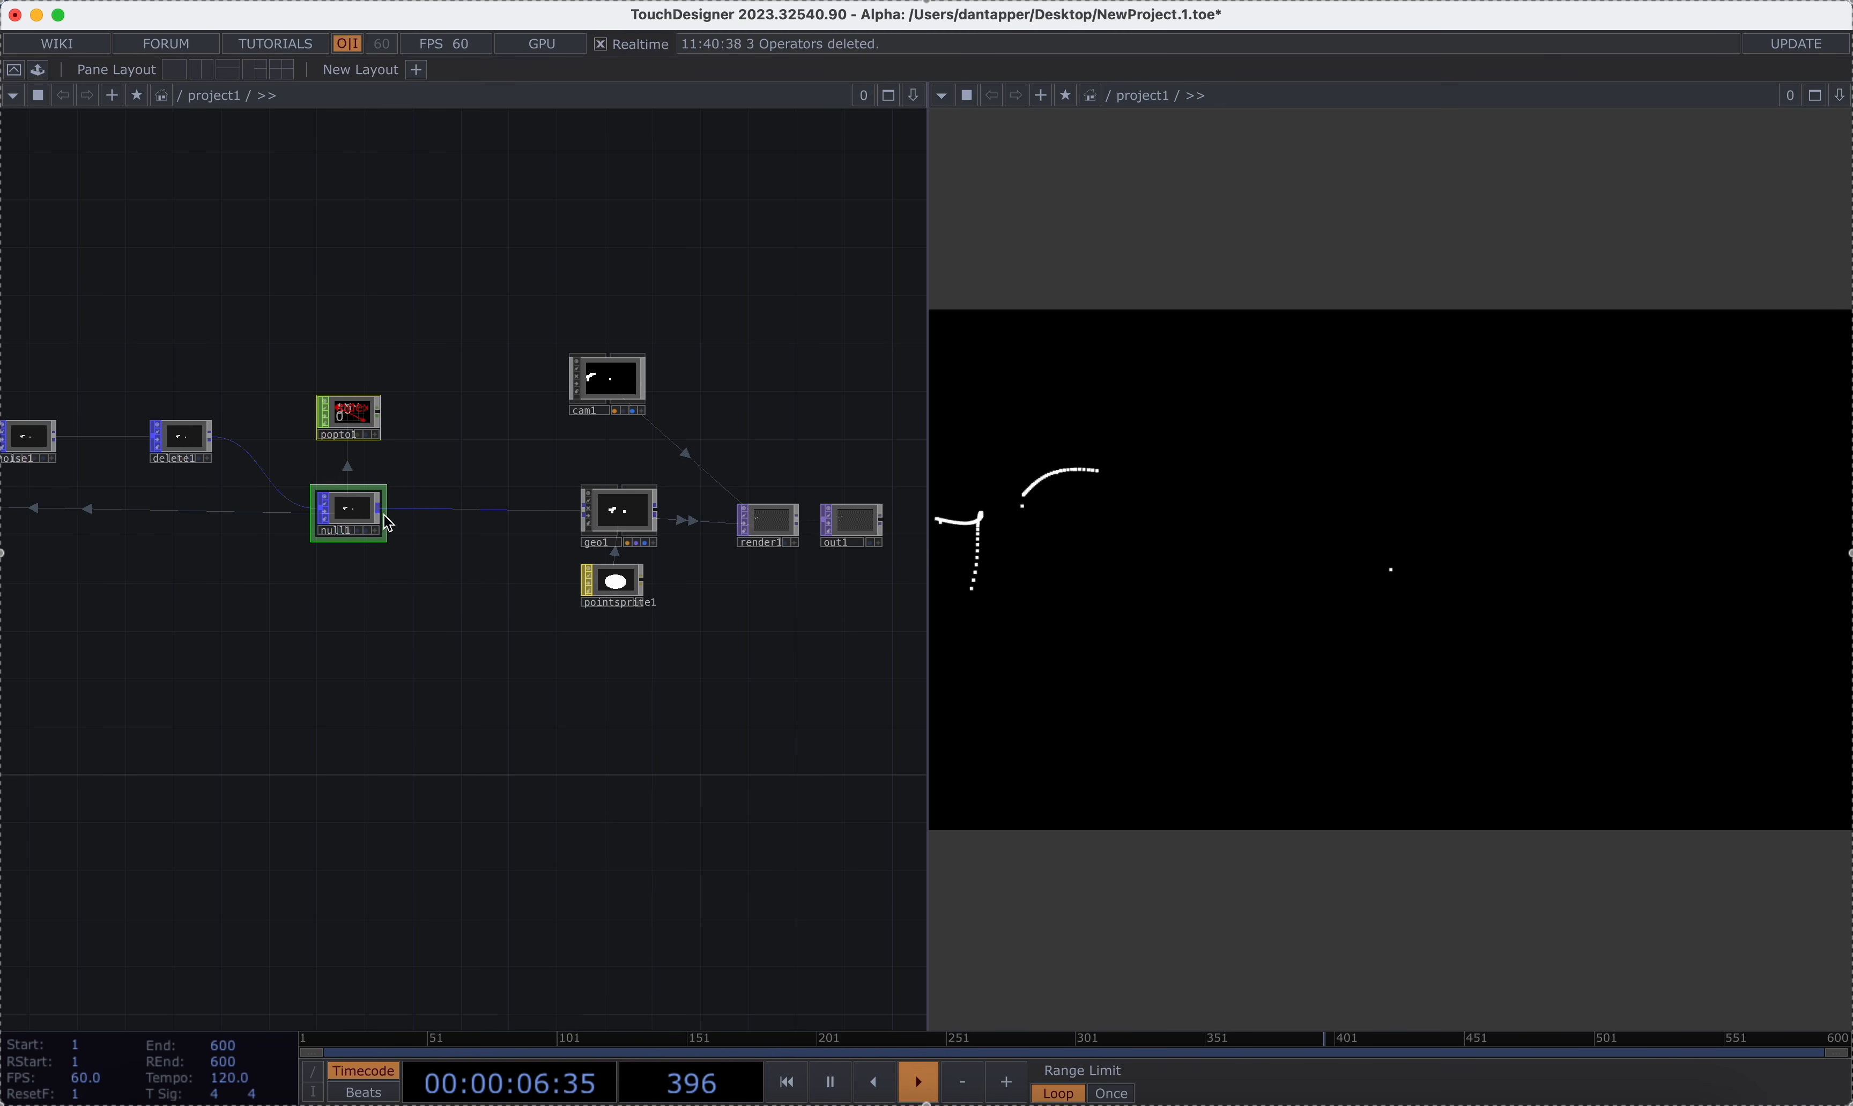
drag(388, 519, 435, 729)
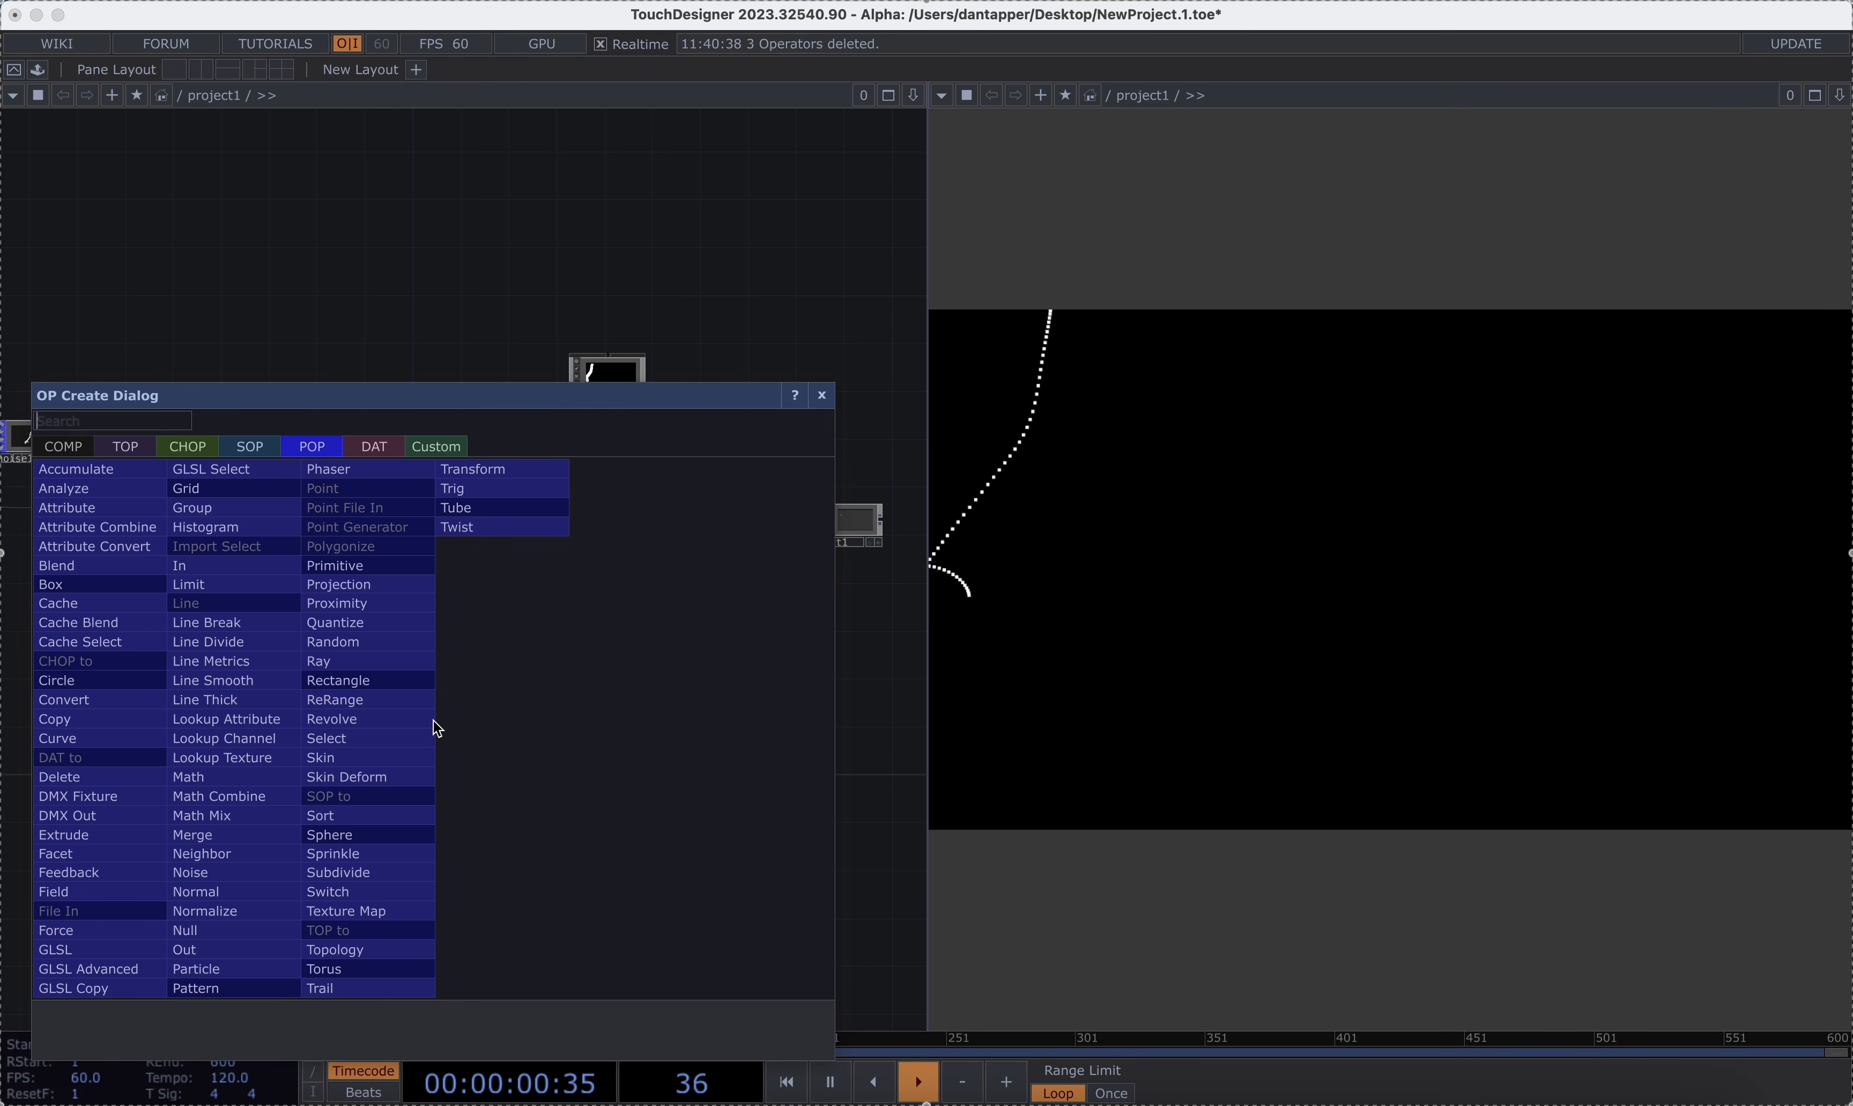
key(Escape)
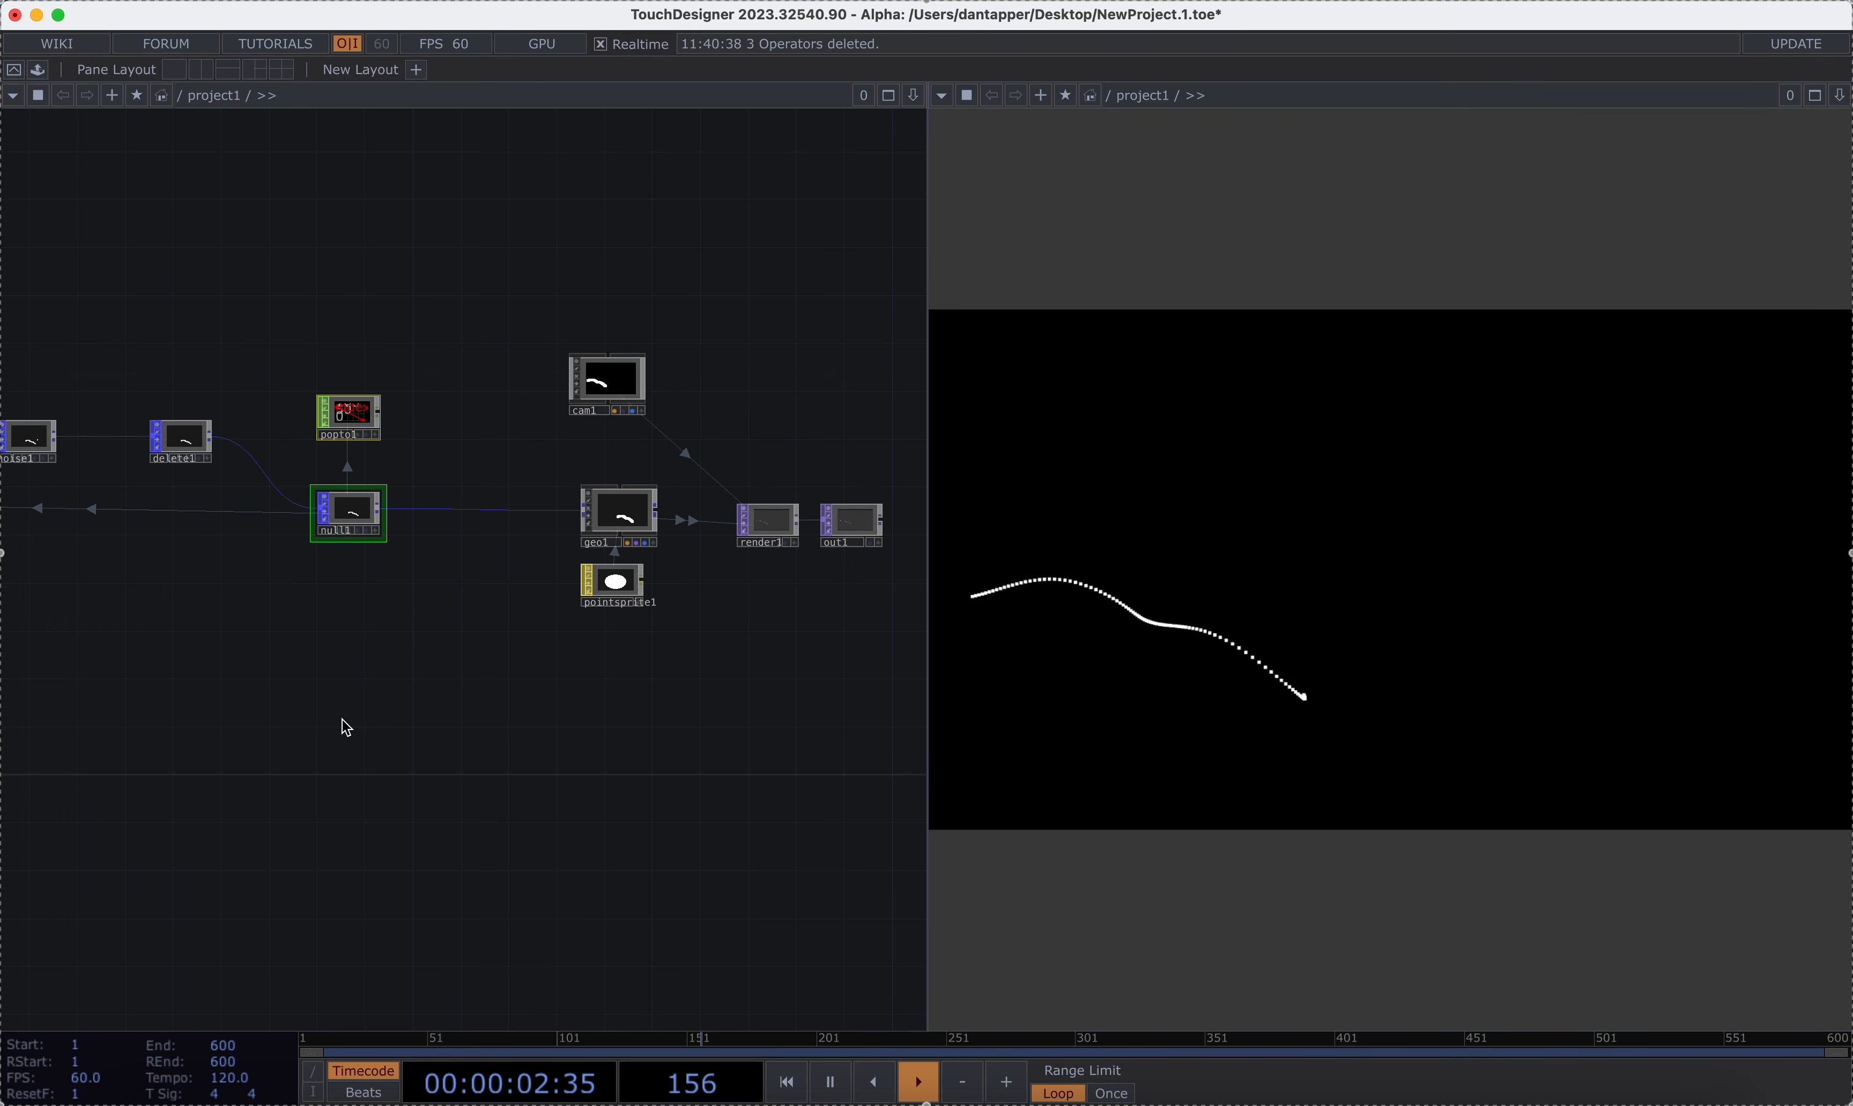
Add an unconnected Circle POP to the network below null1.
key(Tab)
text(c)
click(79, 679)
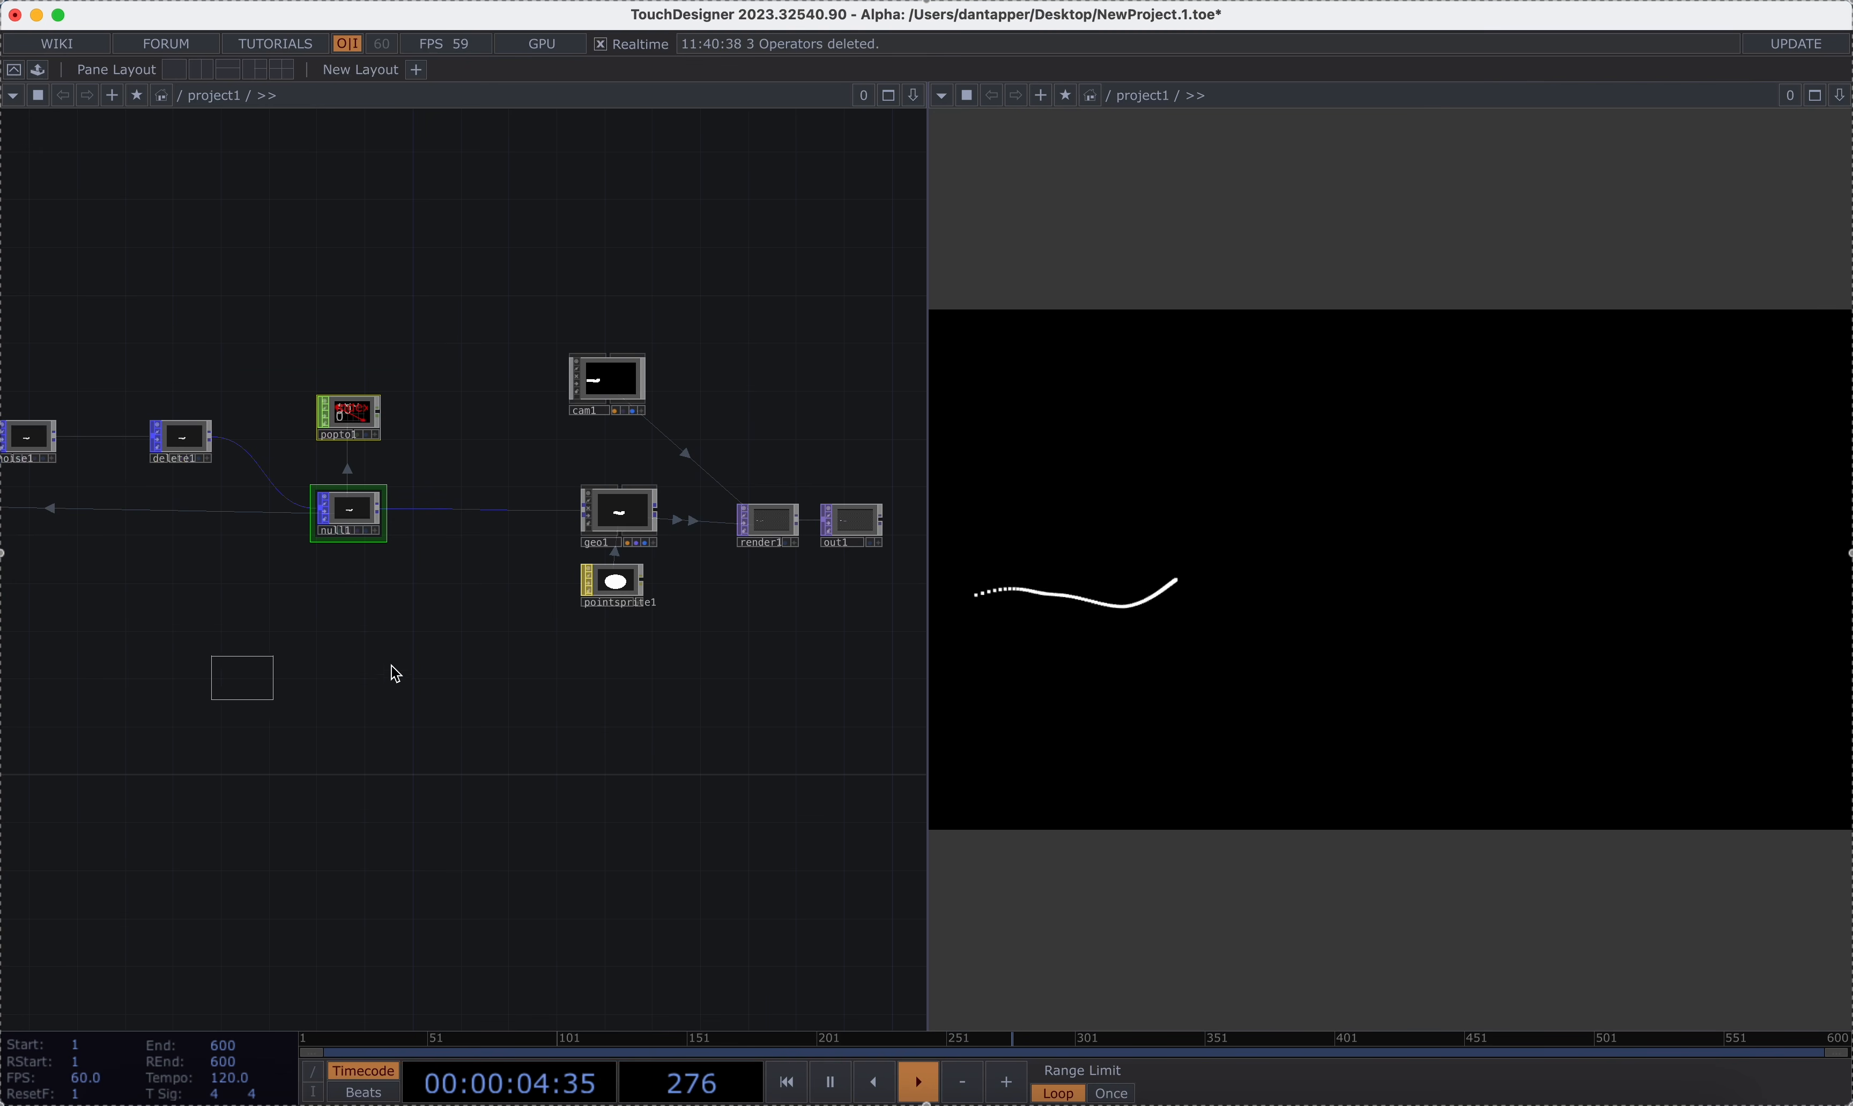
click(398, 662)
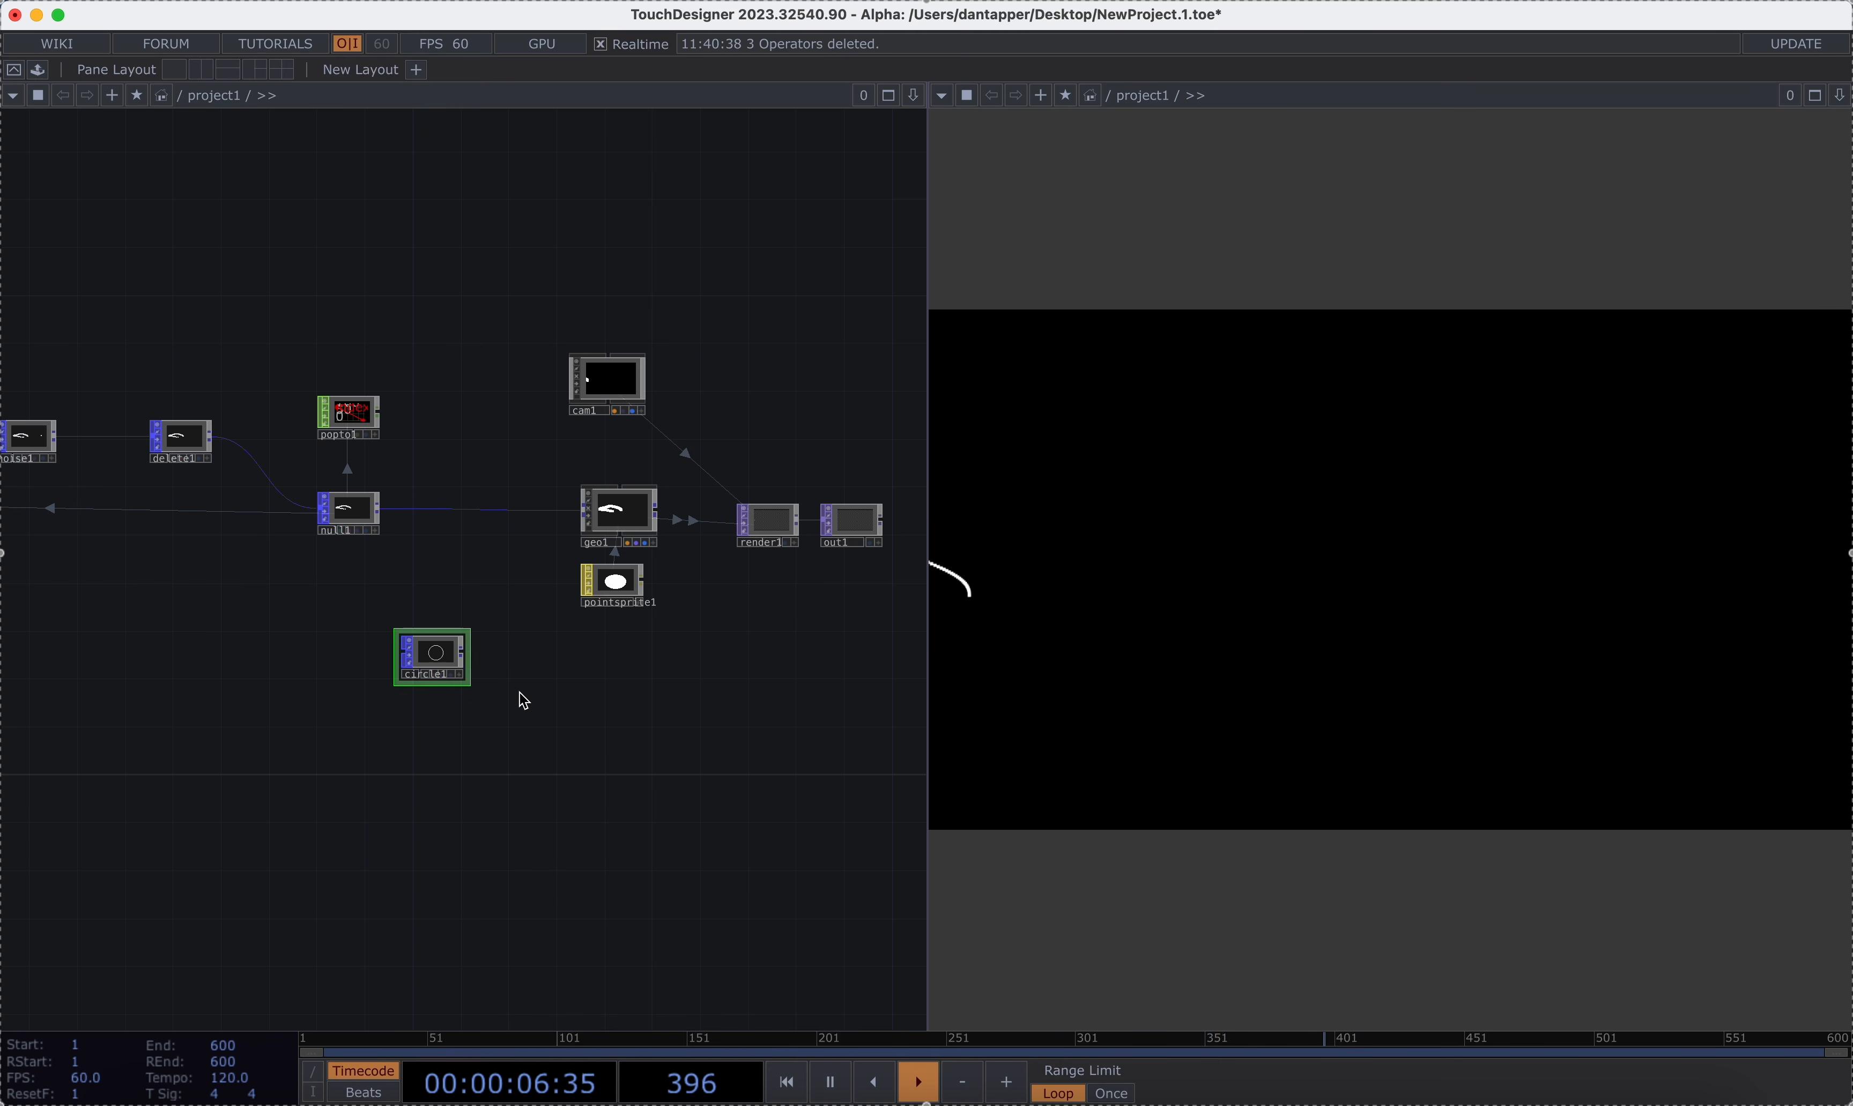
Add a Copy POP fed by circle1 and place it beside circle1.
key(Tab)
text(c)
click(204, 719)
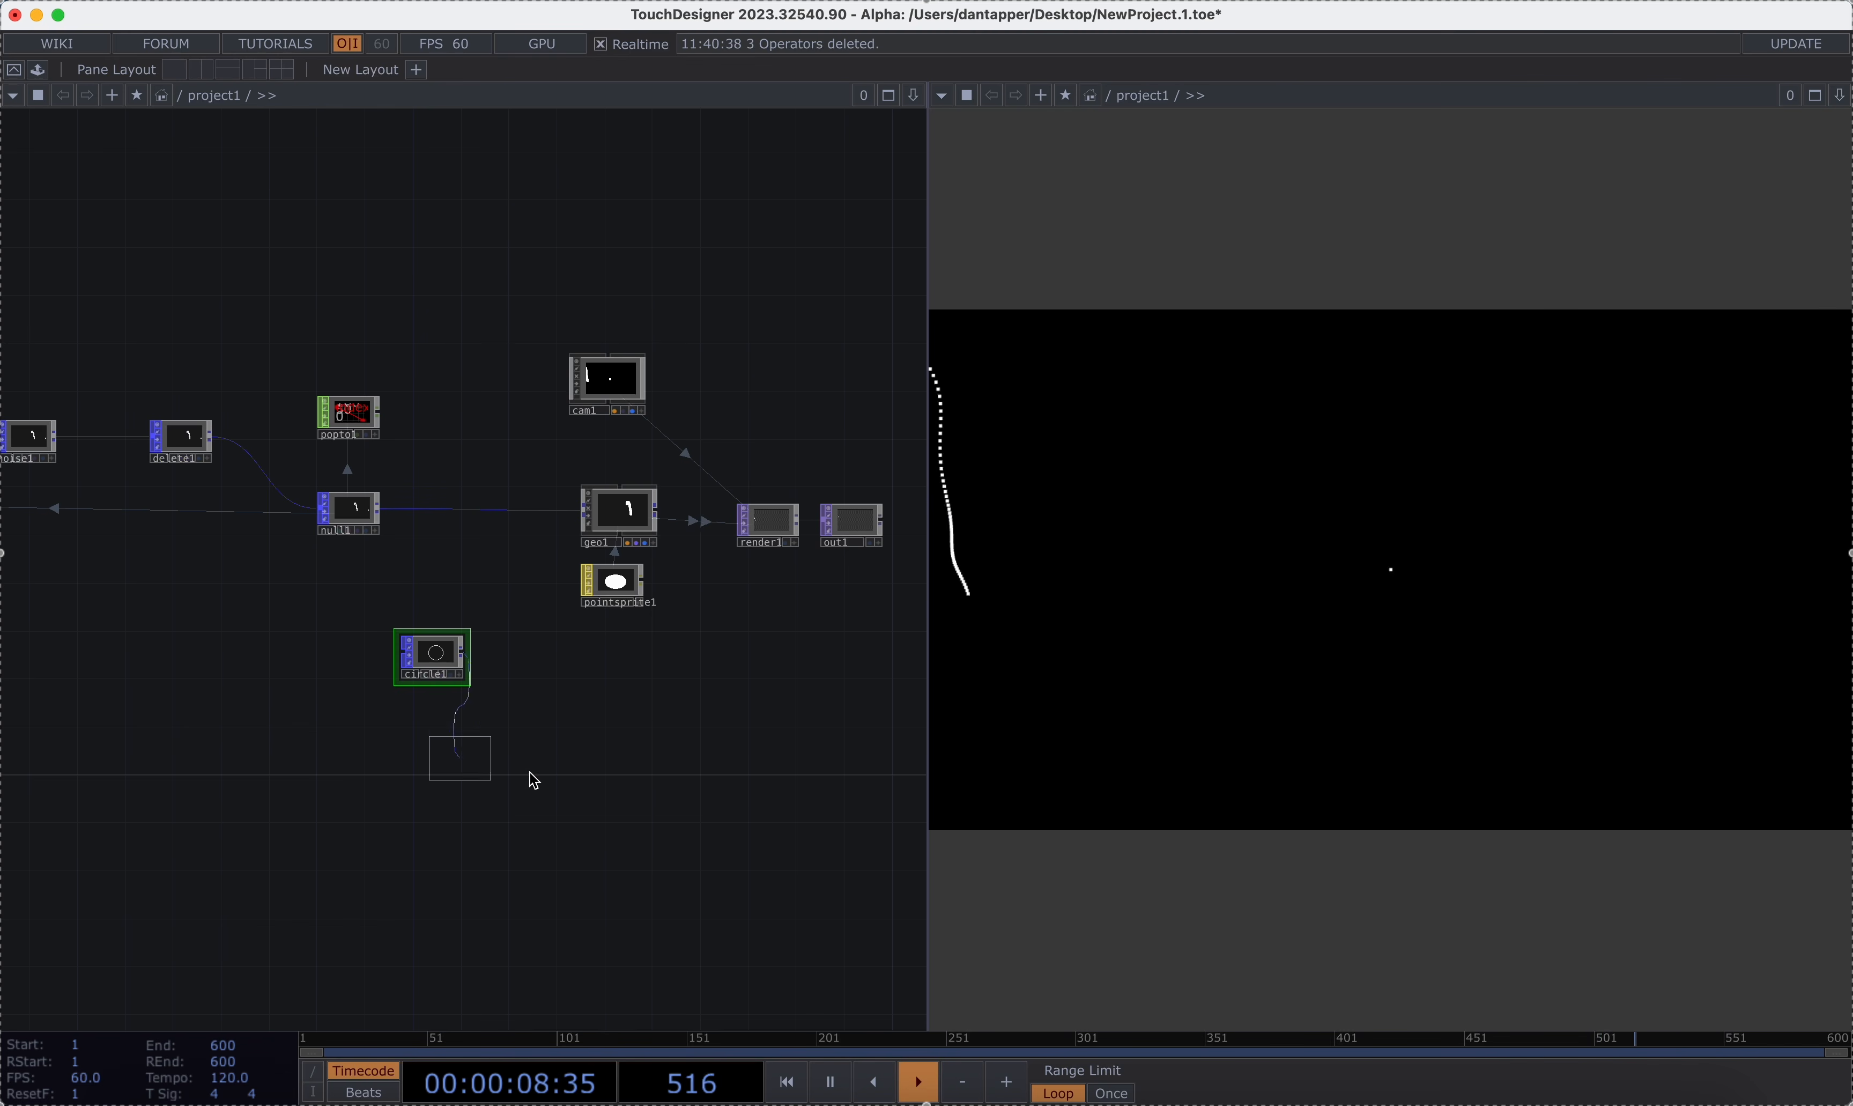
click(497, 768)
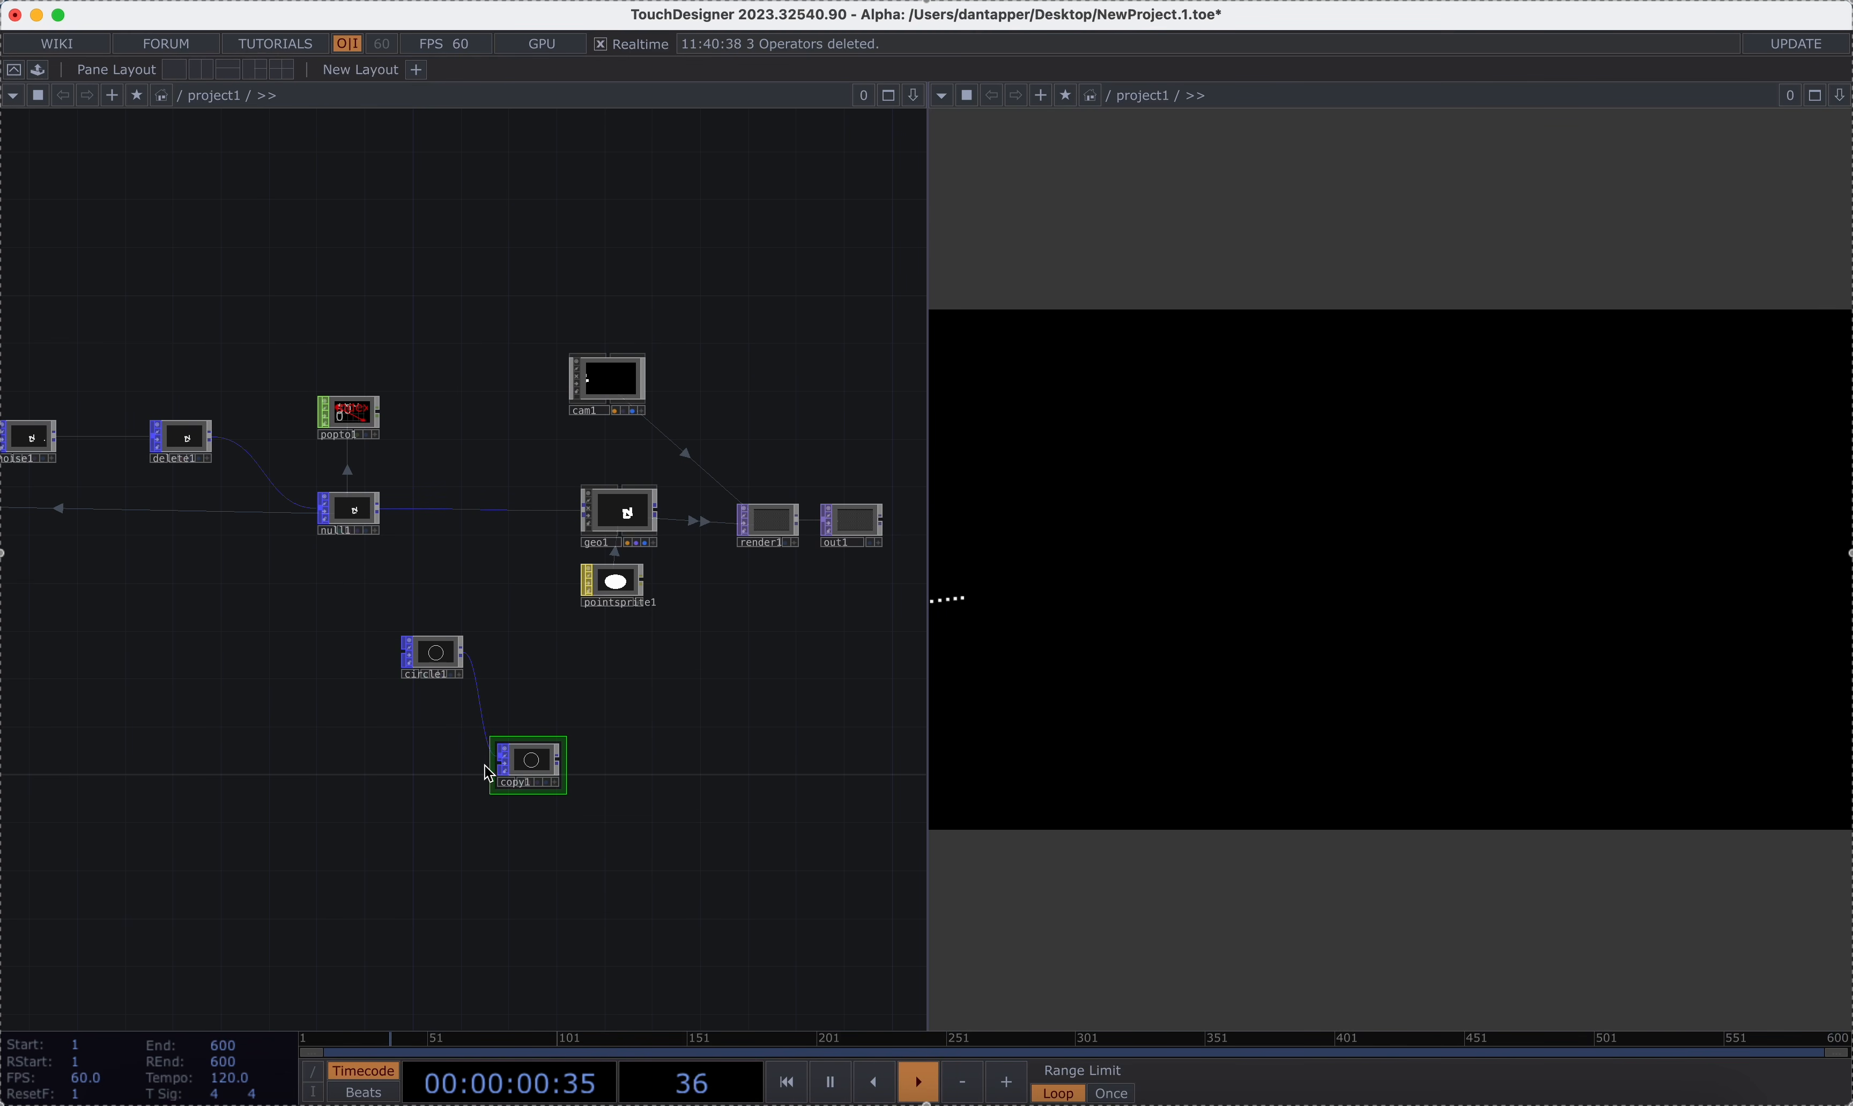
drag(513, 659, 535, 696)
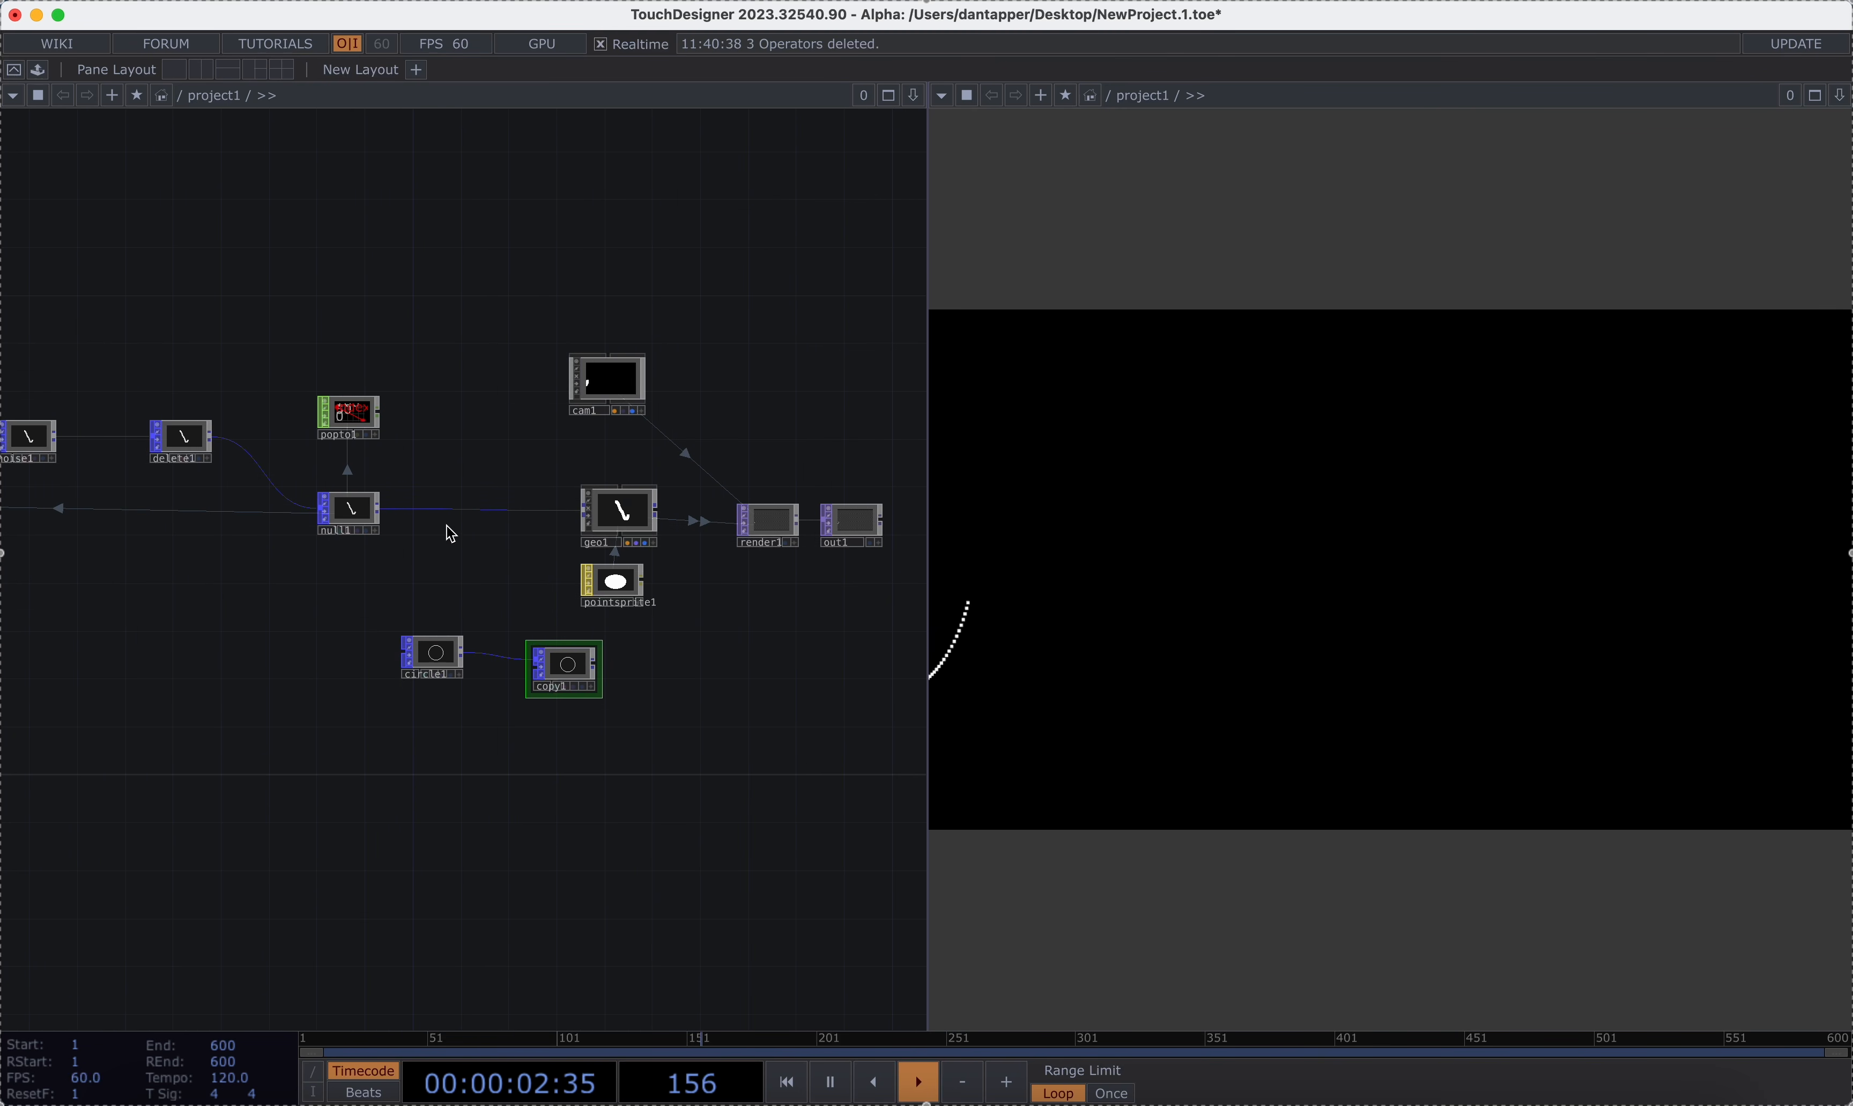
Connect null1 to the second input of copy1 and align circle1 beneath null1 with copy1 beside it.
scroll(445, 528, up, 4)
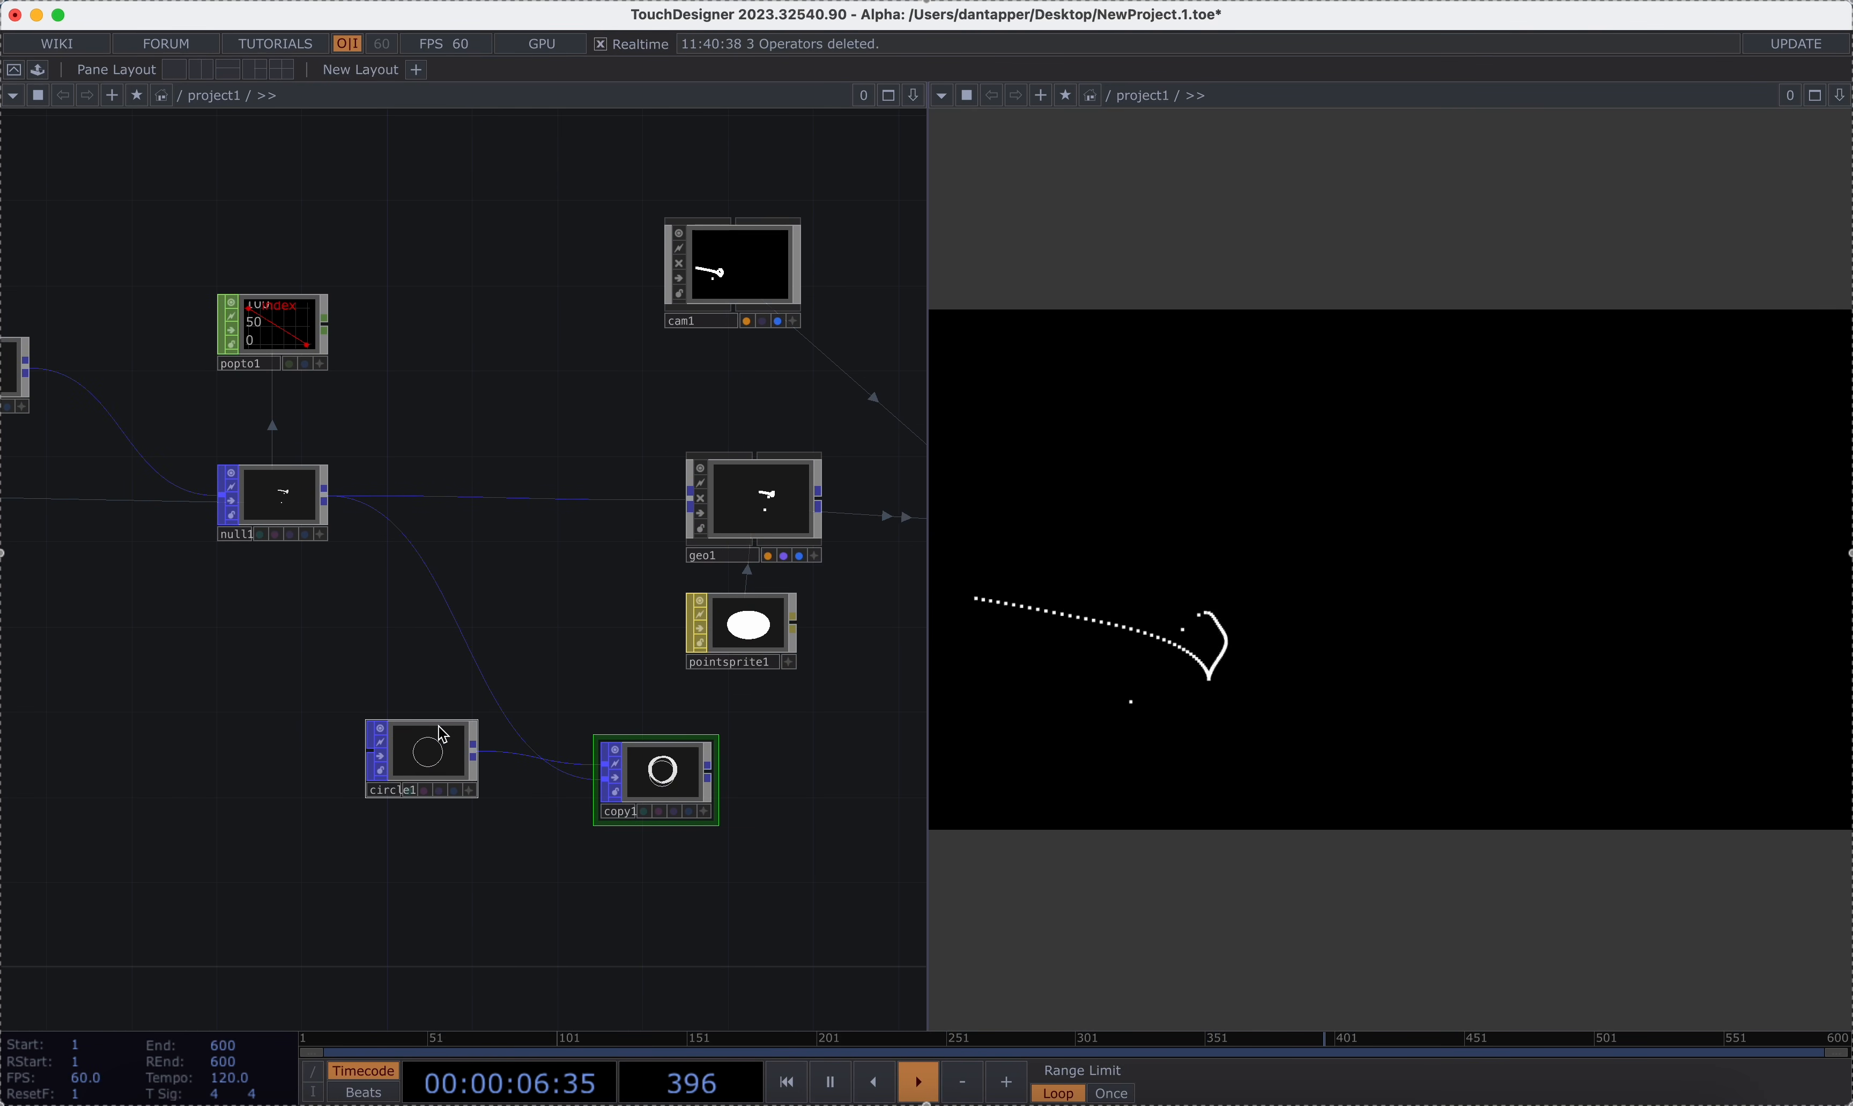
drag(553, 769, 404, 769)
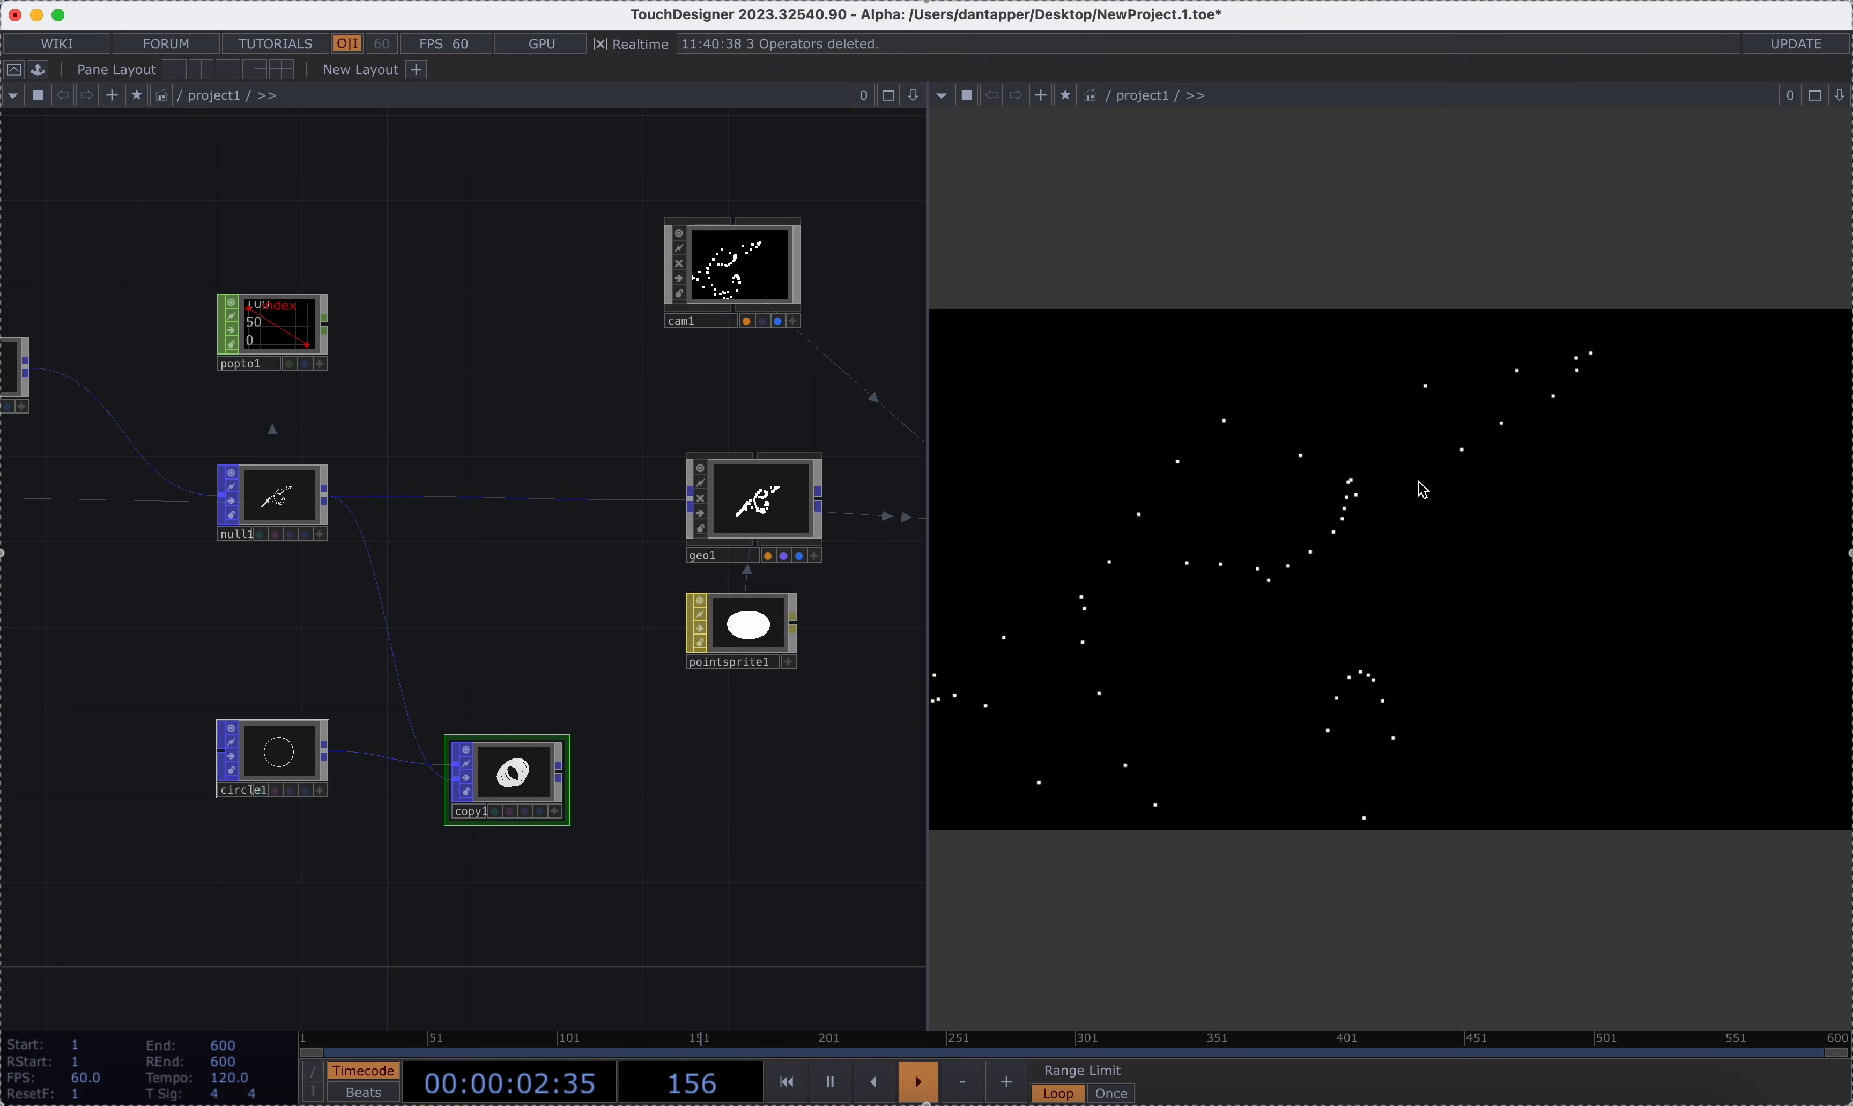
scroll(532, 779, up, 5)
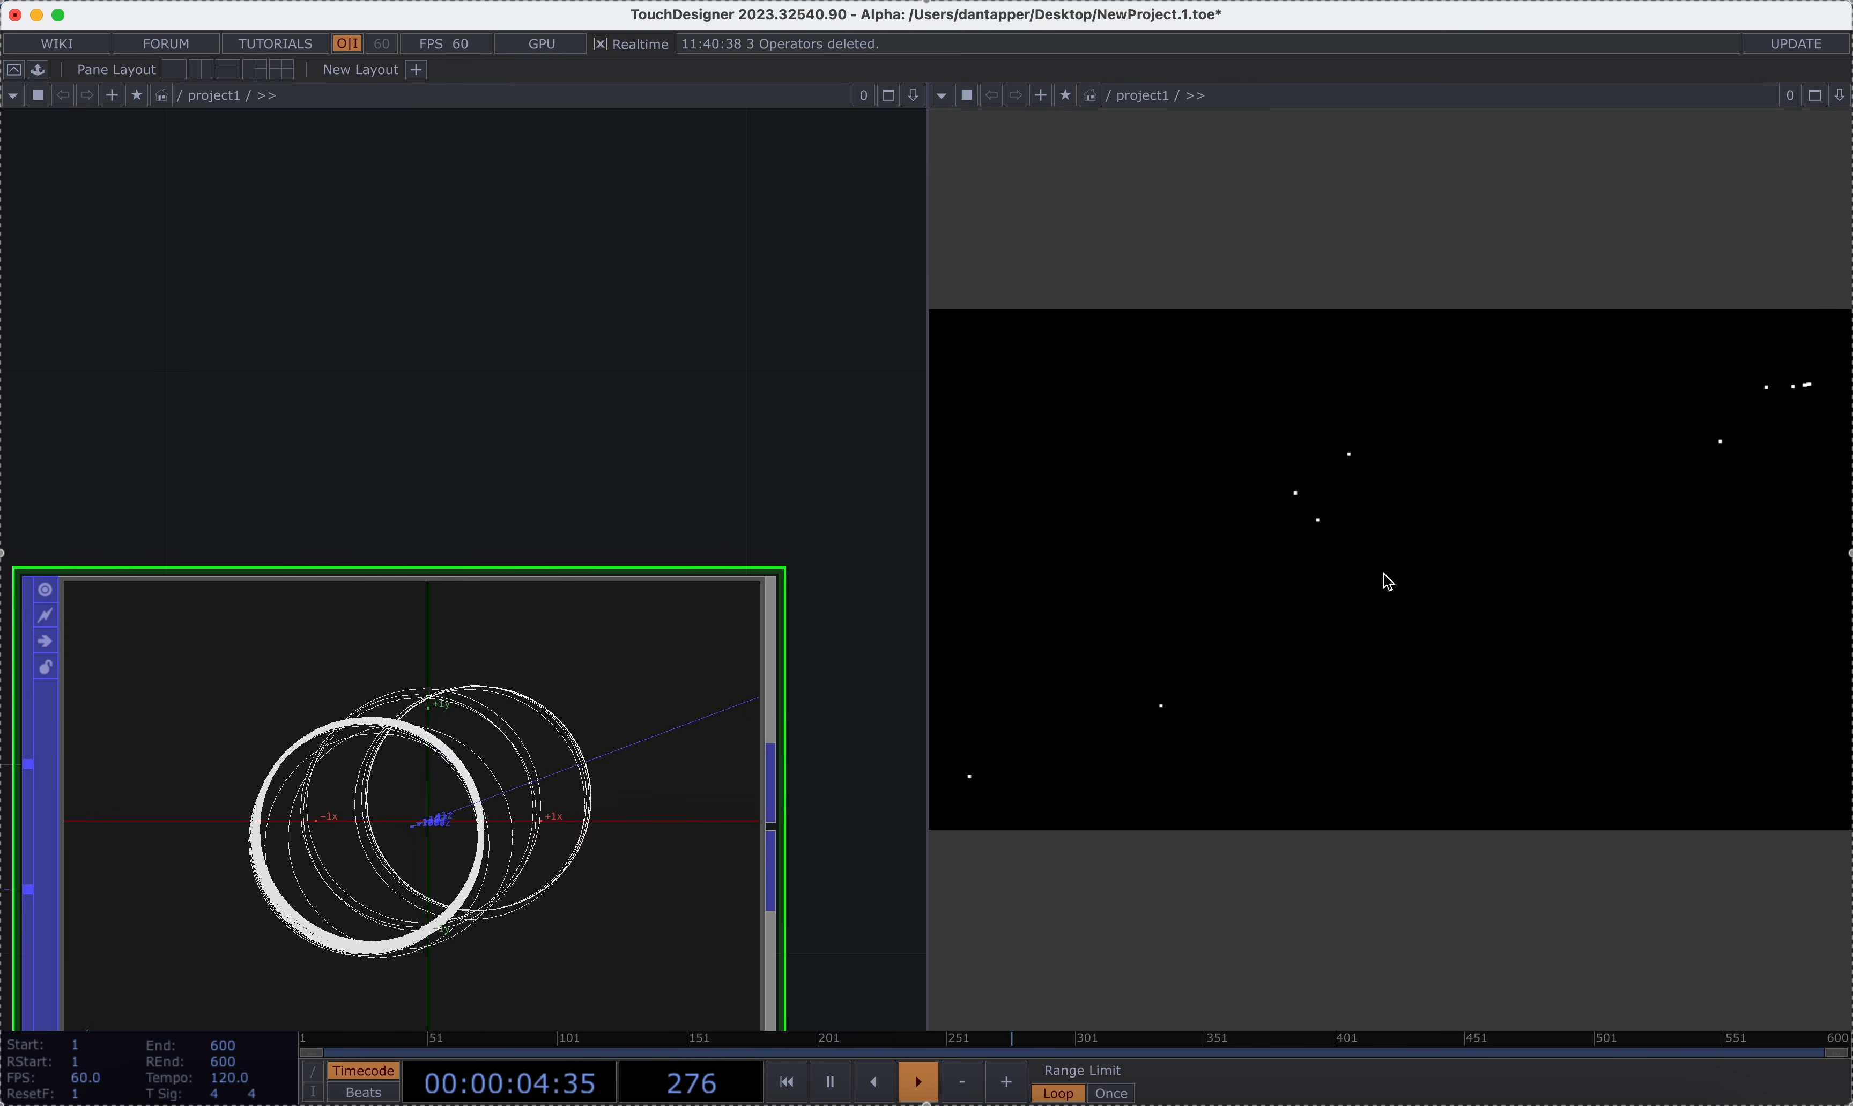
Feed copy1 into geo1 in place of null1, and shift circle1 and copy1 further left.
scroll(600, 661, down, 5)
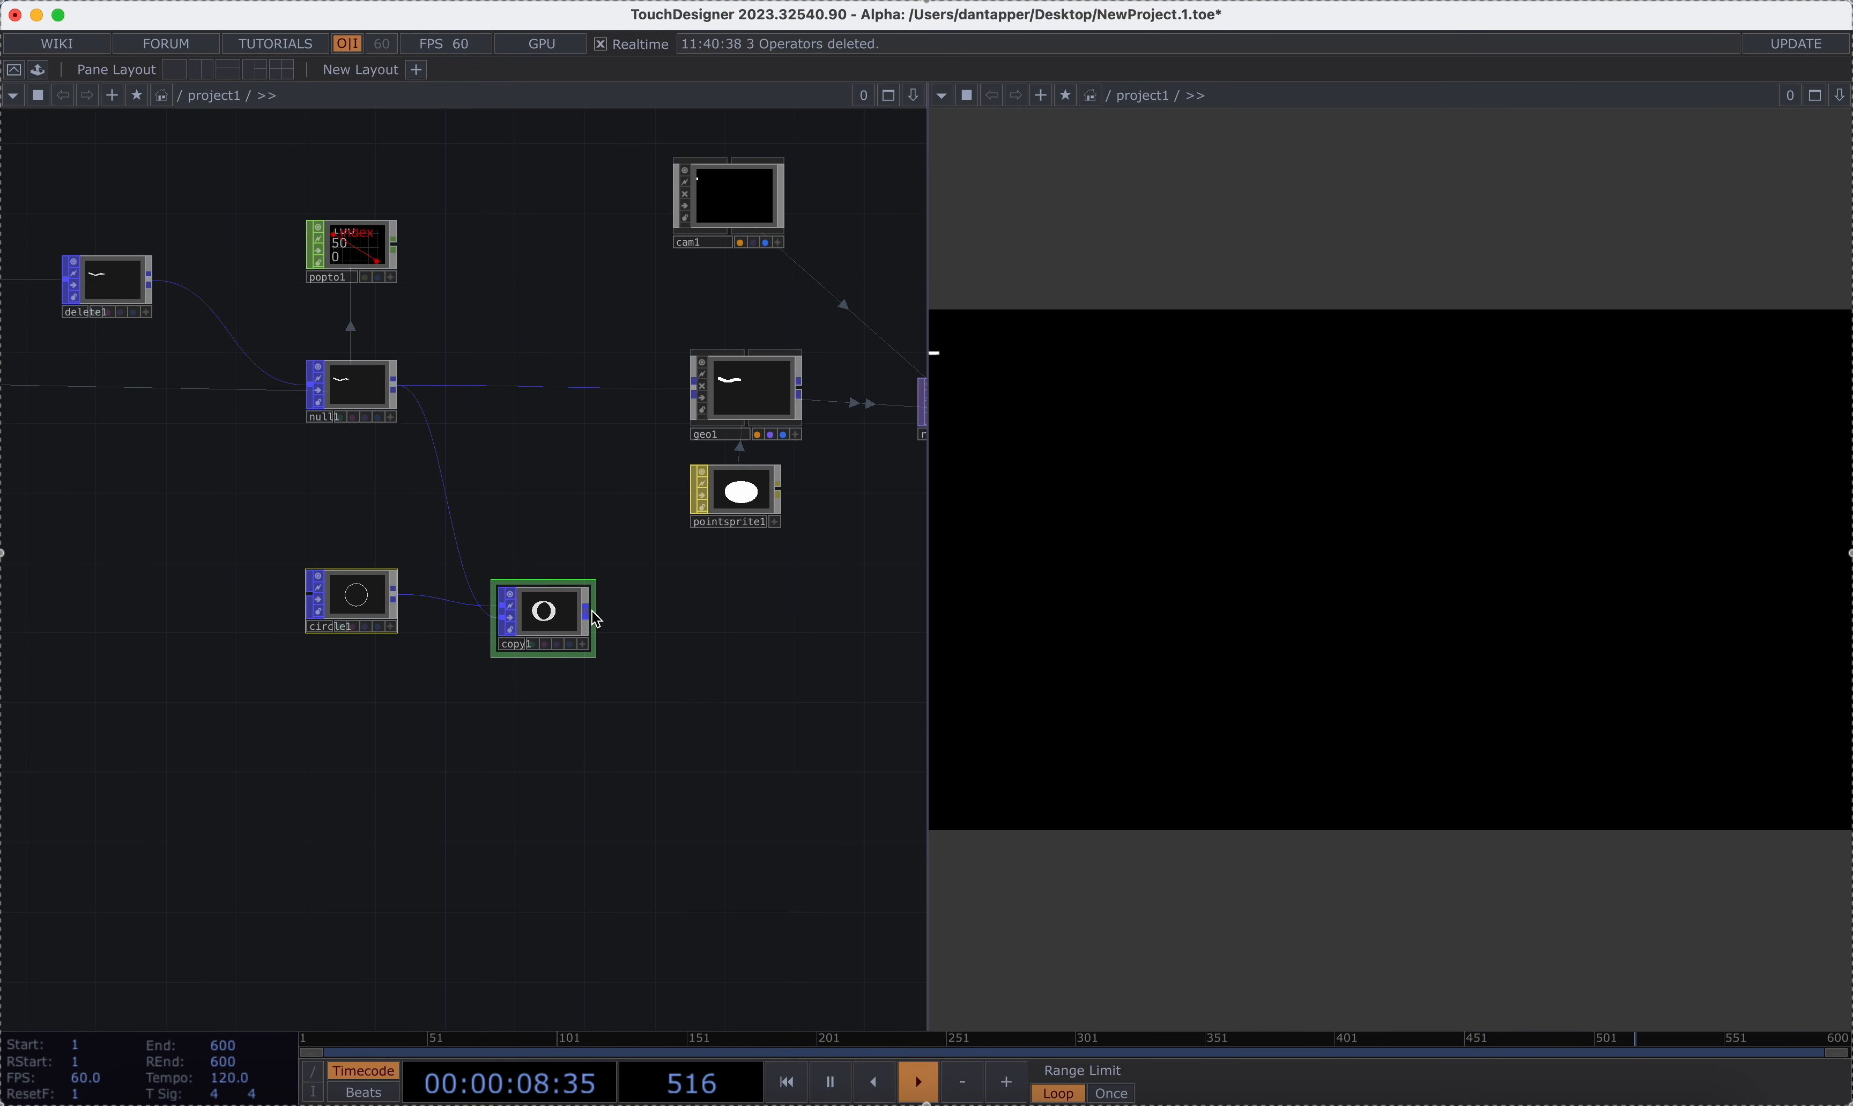
click(634, 390)
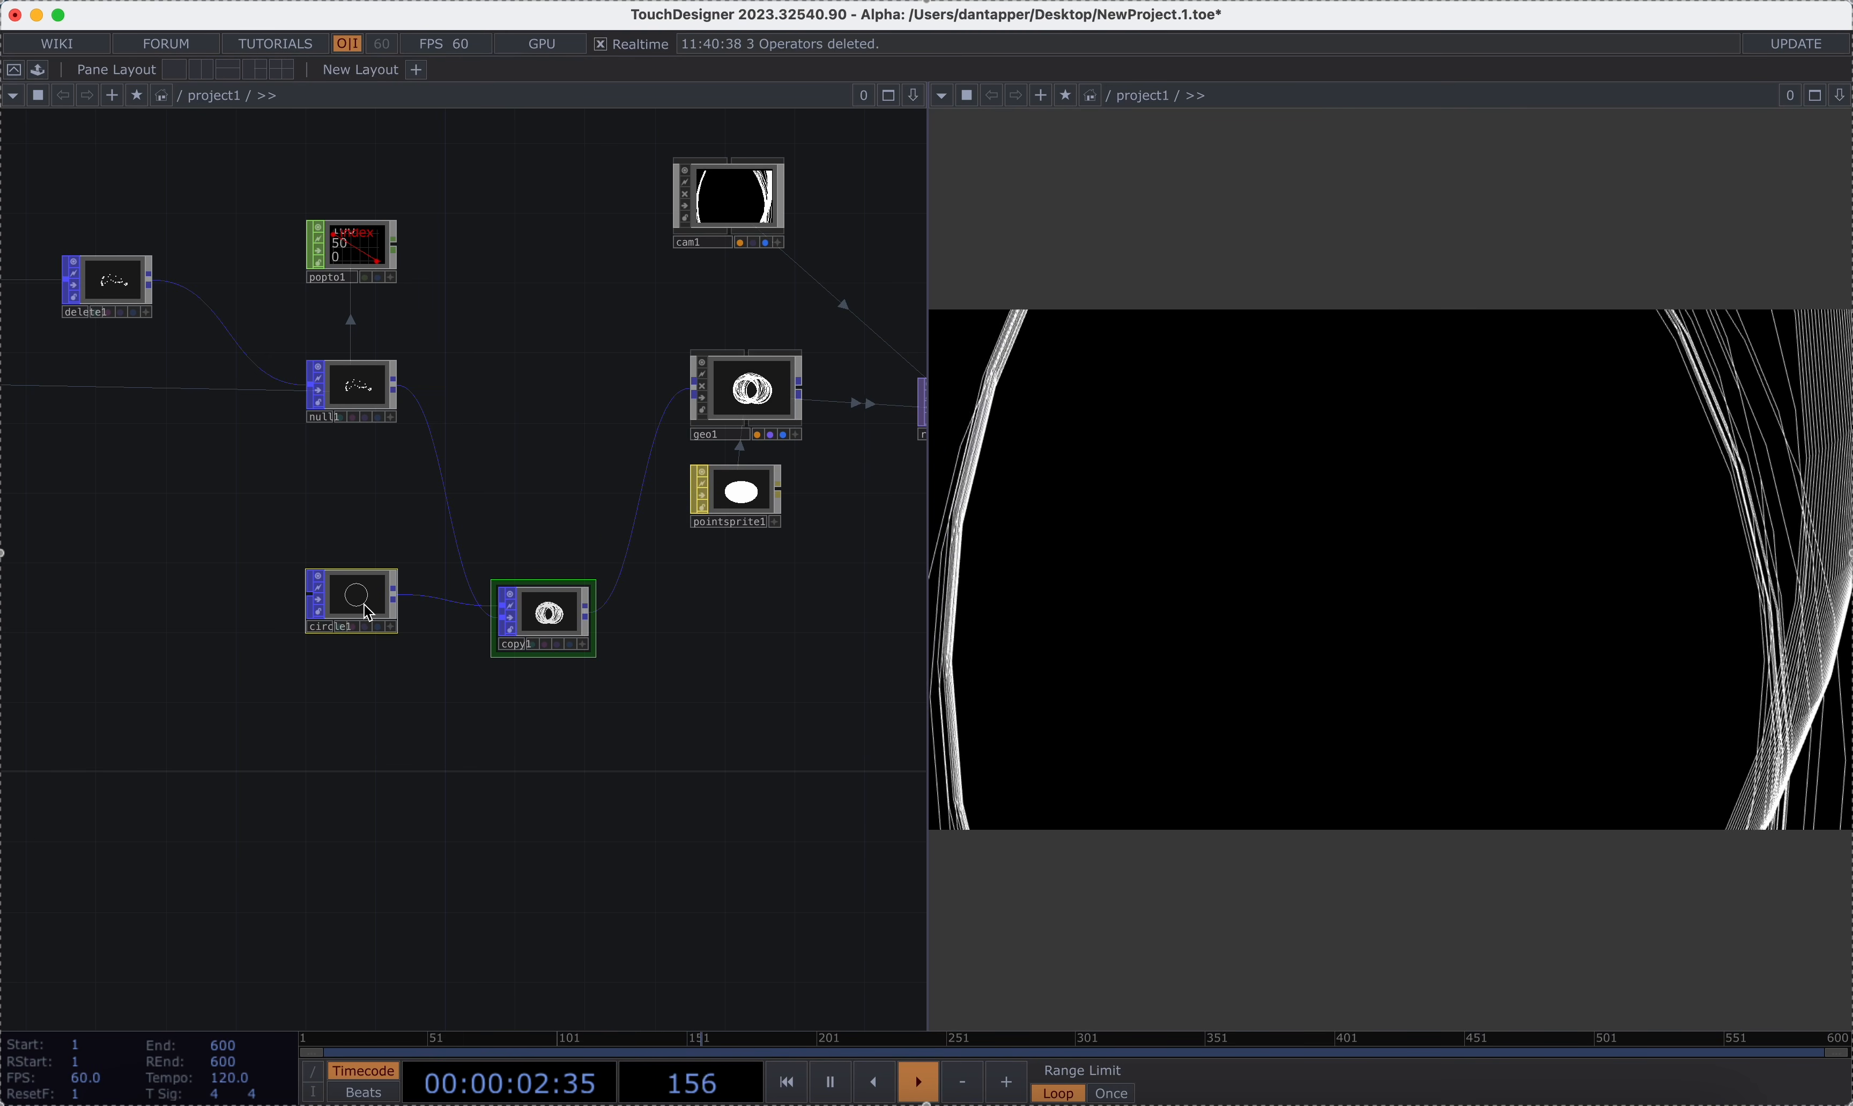
drag(510, 612, 337, 647)
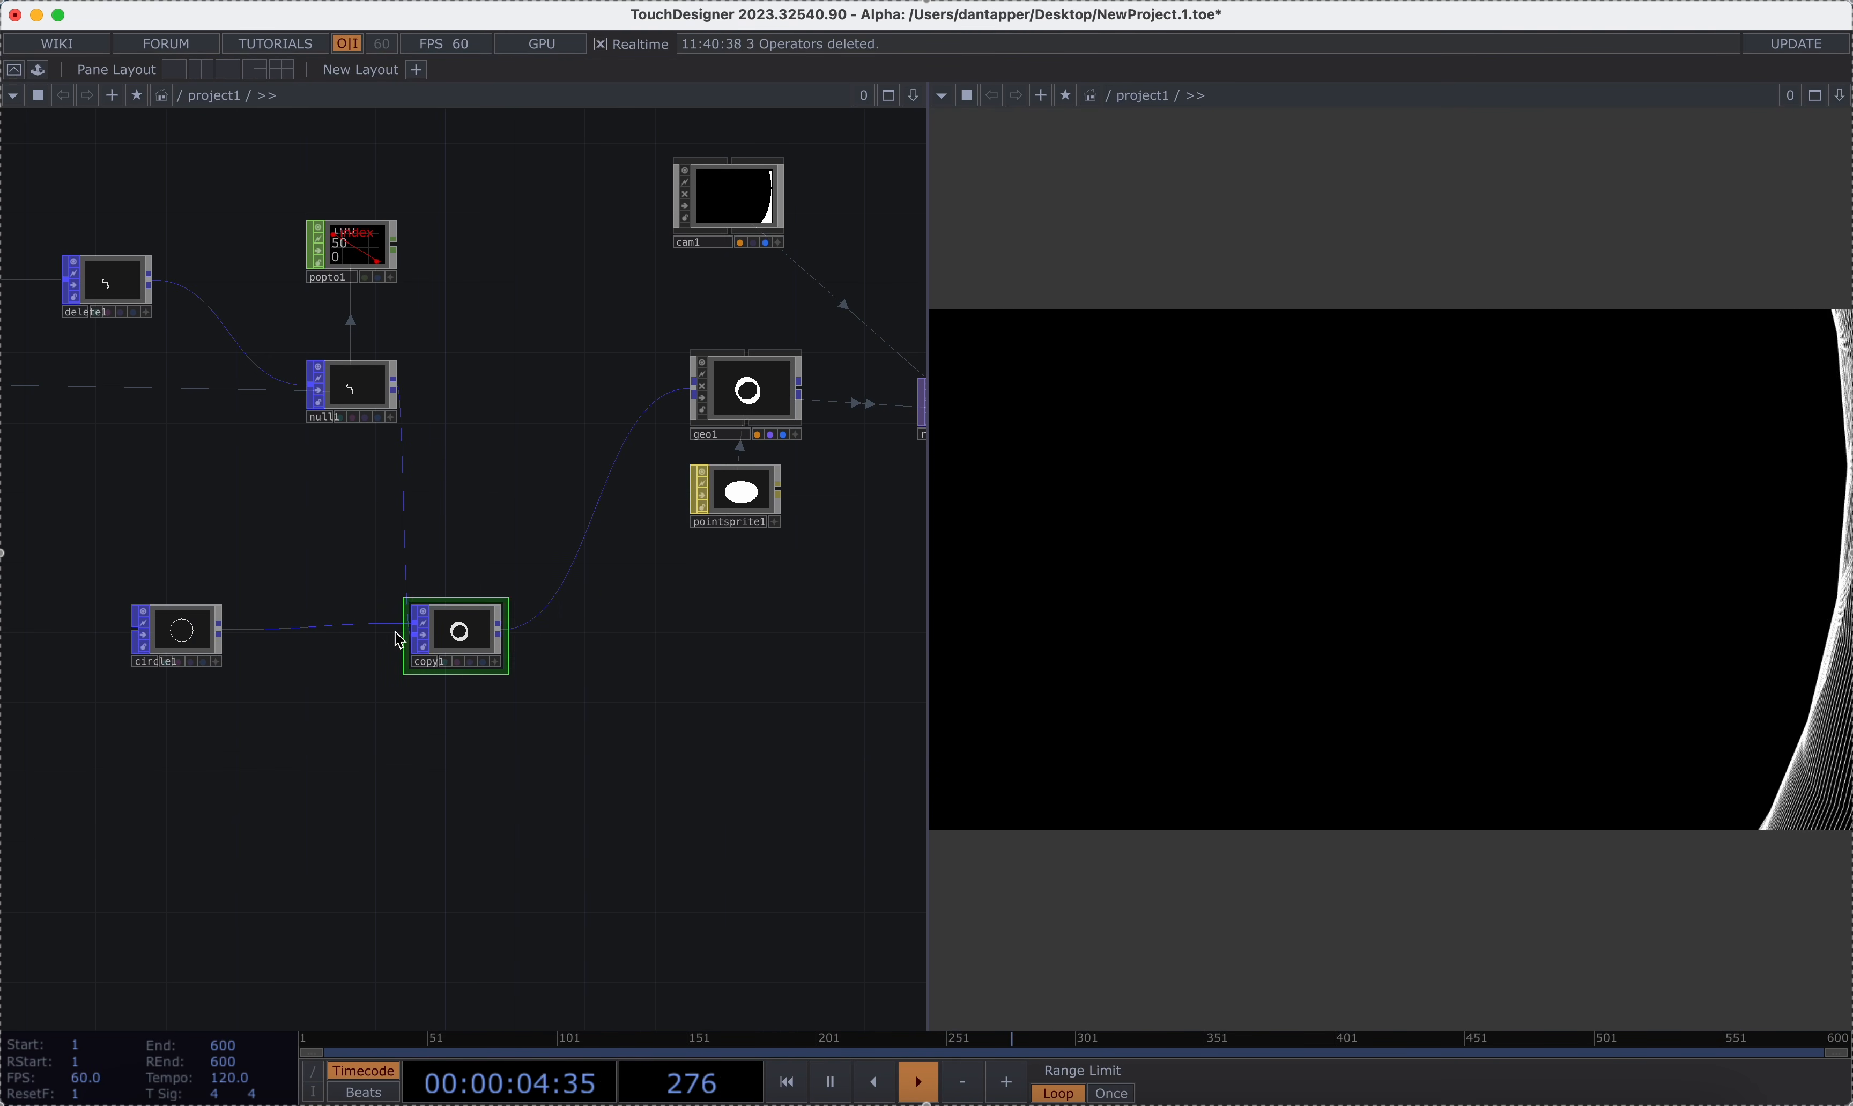
Set both radius values of circle1 to 0.001.
key(p)
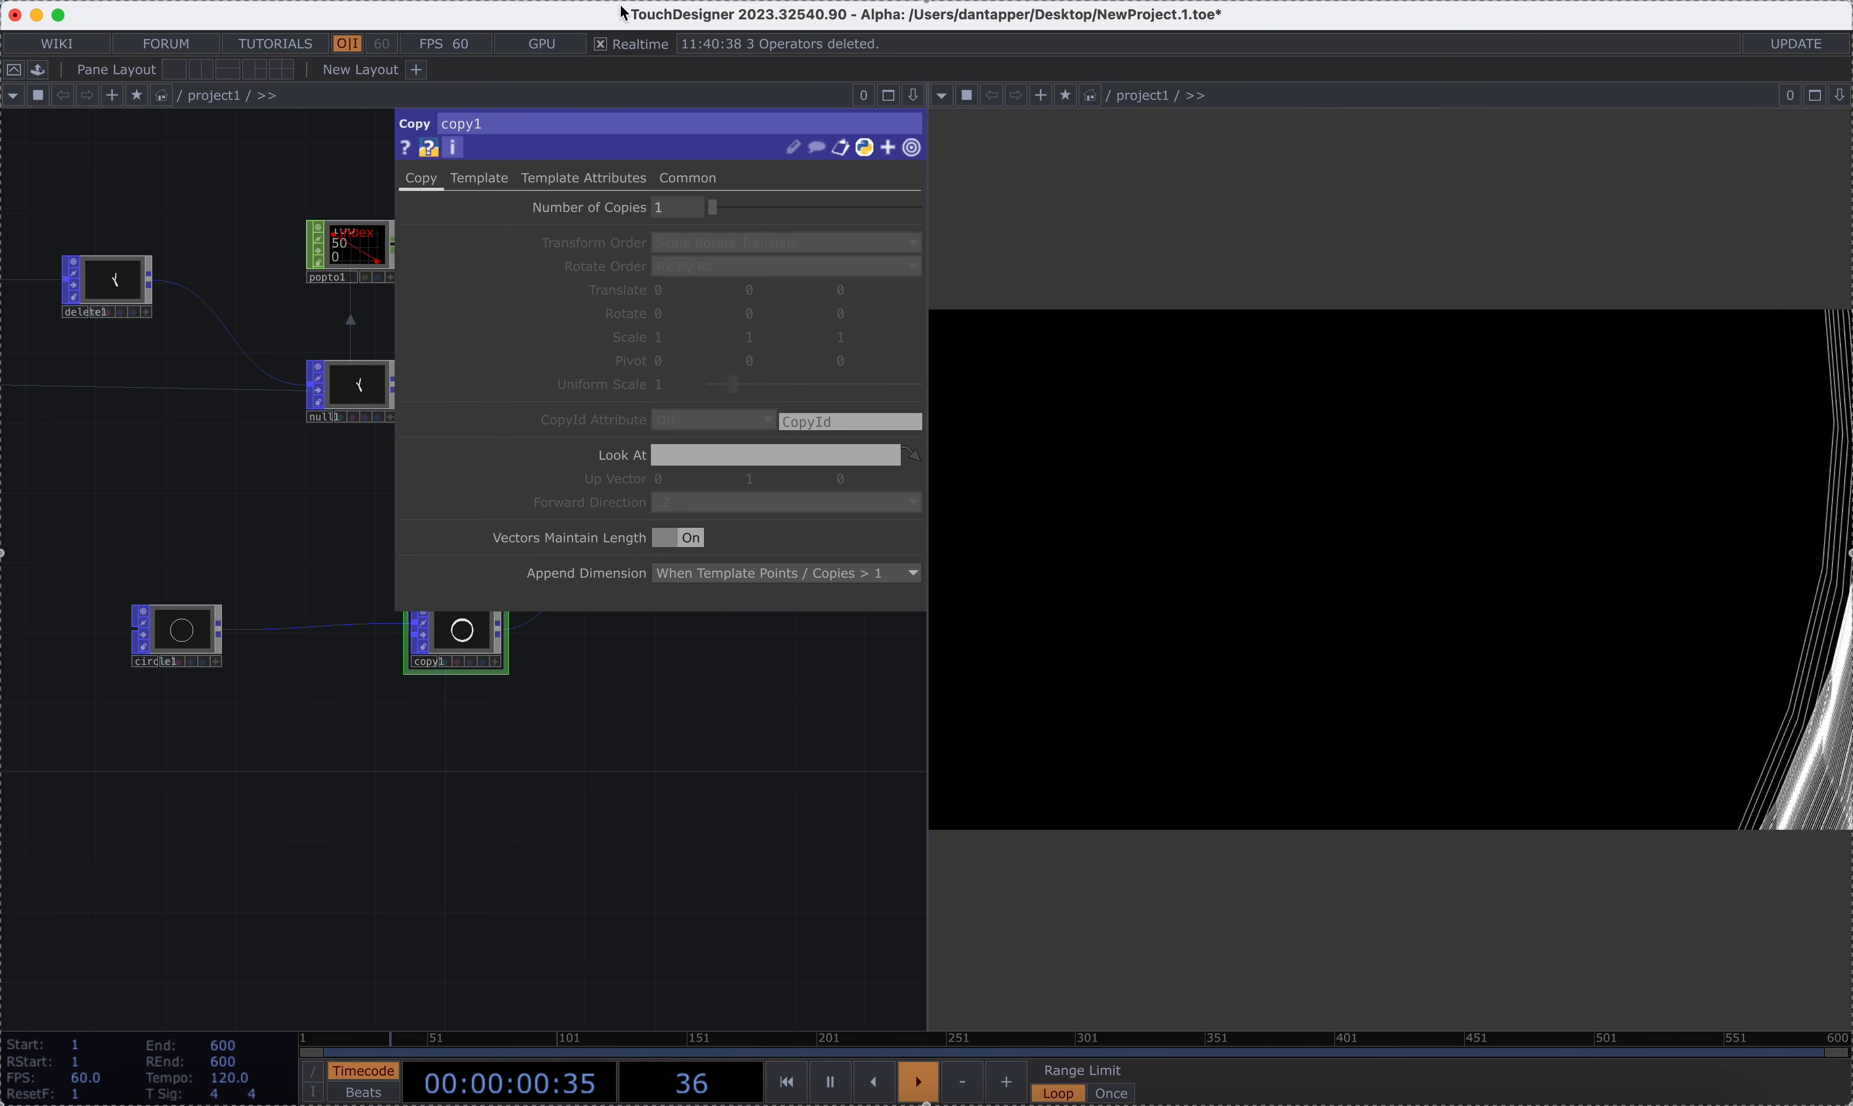
click(178, 646)
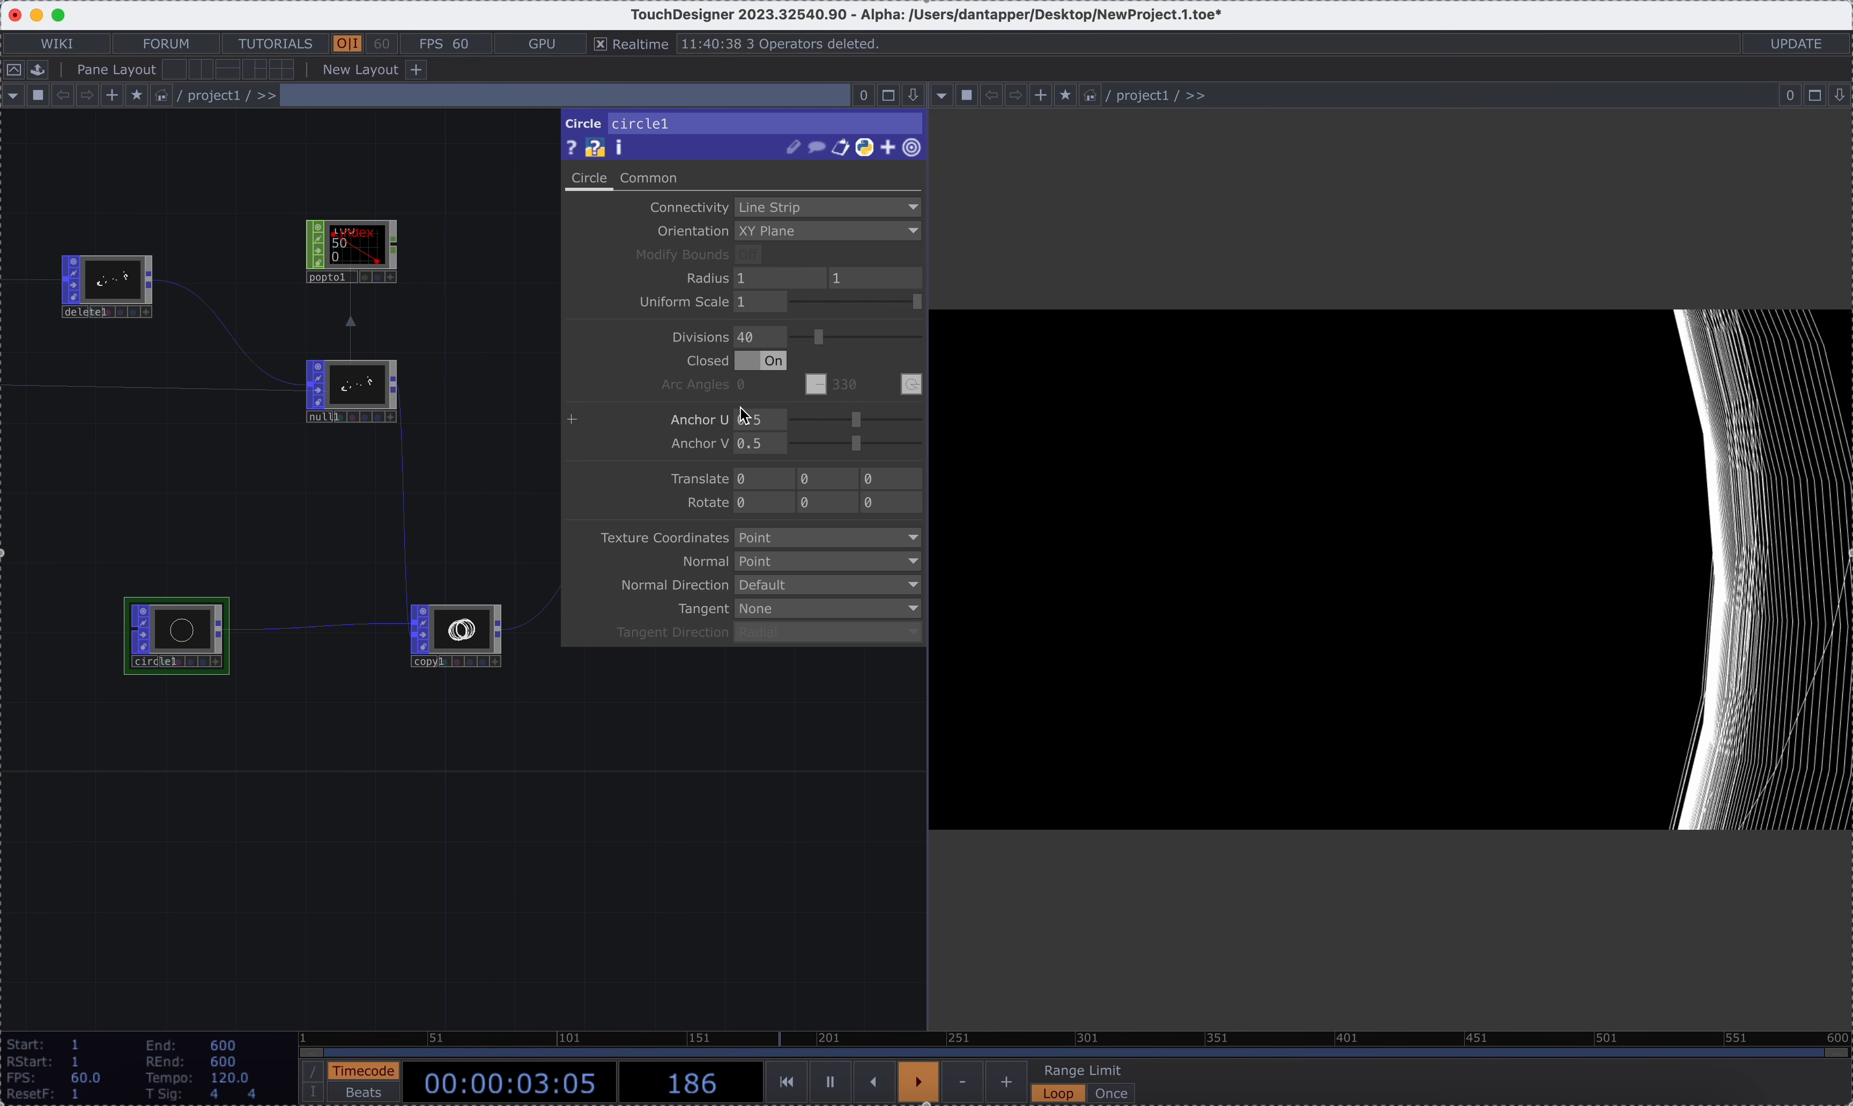
click(764, 278)
text(0.001)
key(Return)
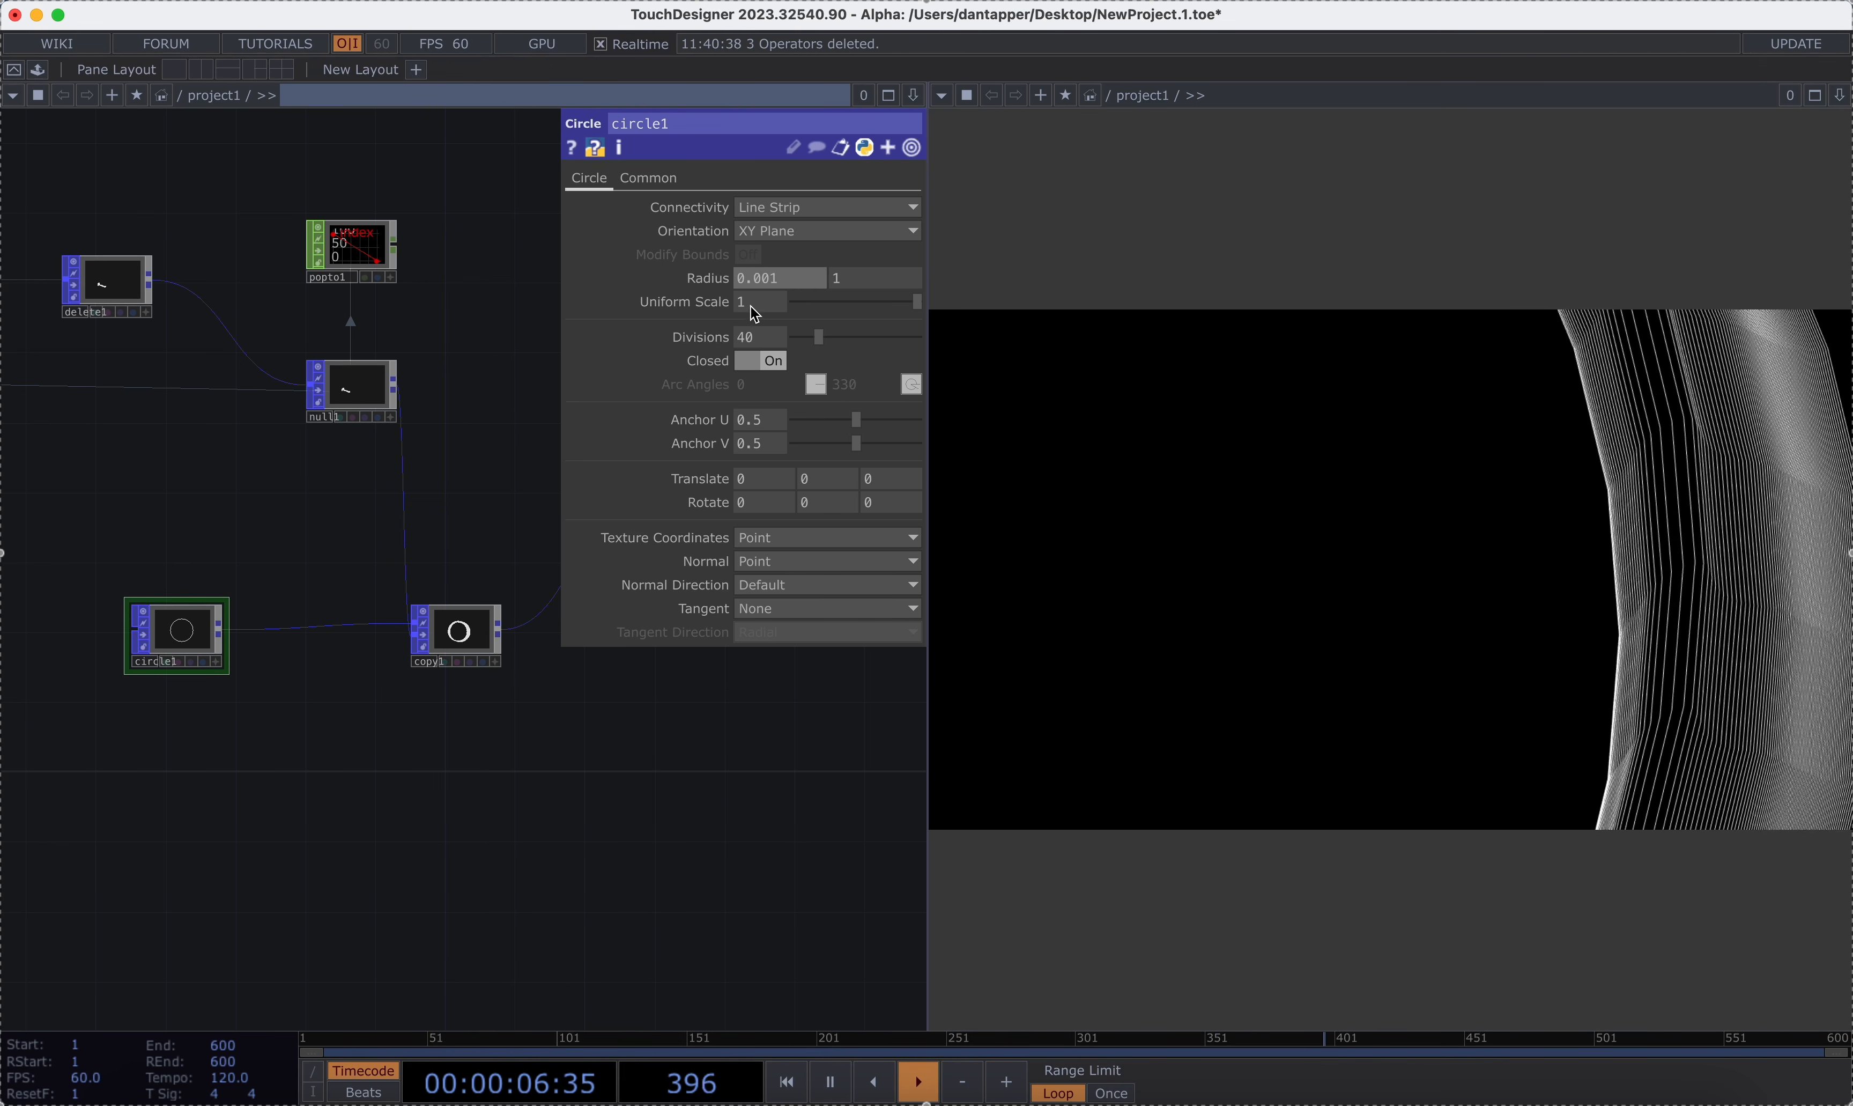
drag(902, 276, 728, 278)
text(0.00)
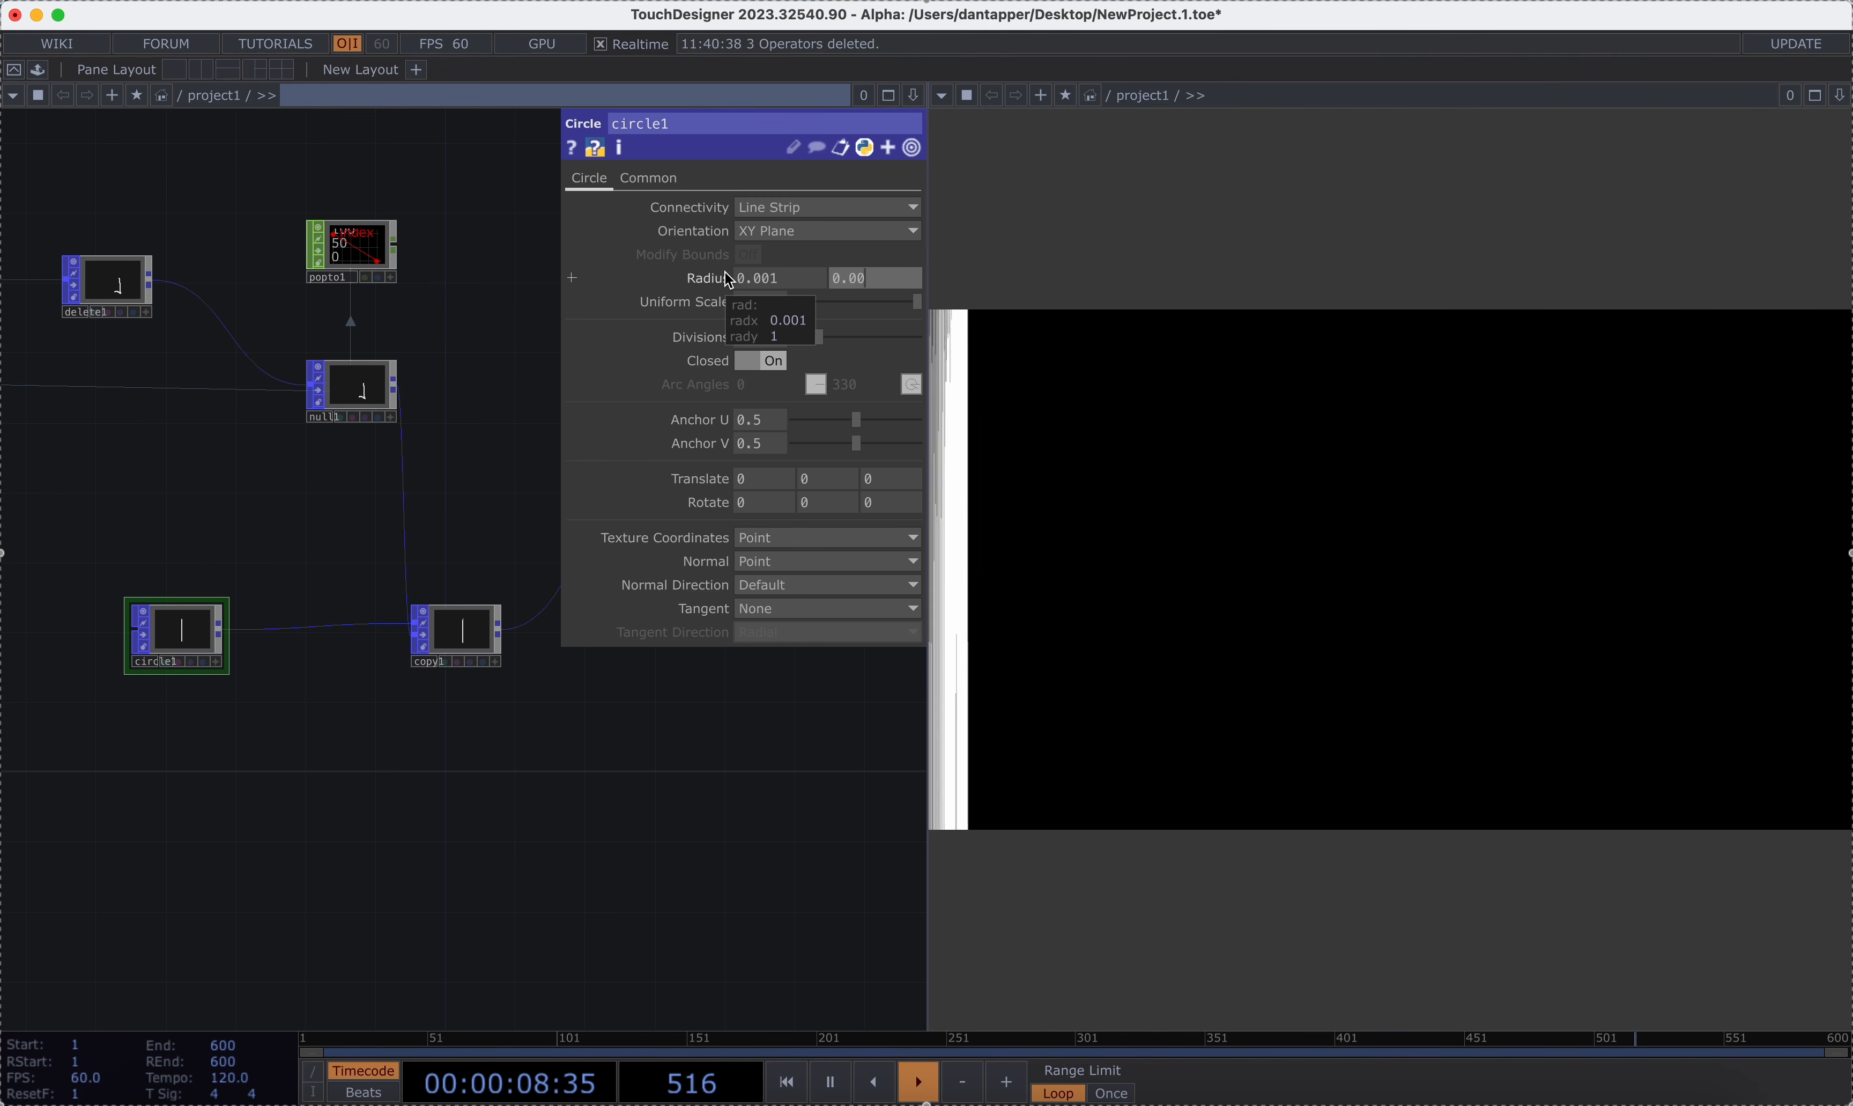
text(1)
key(Return)
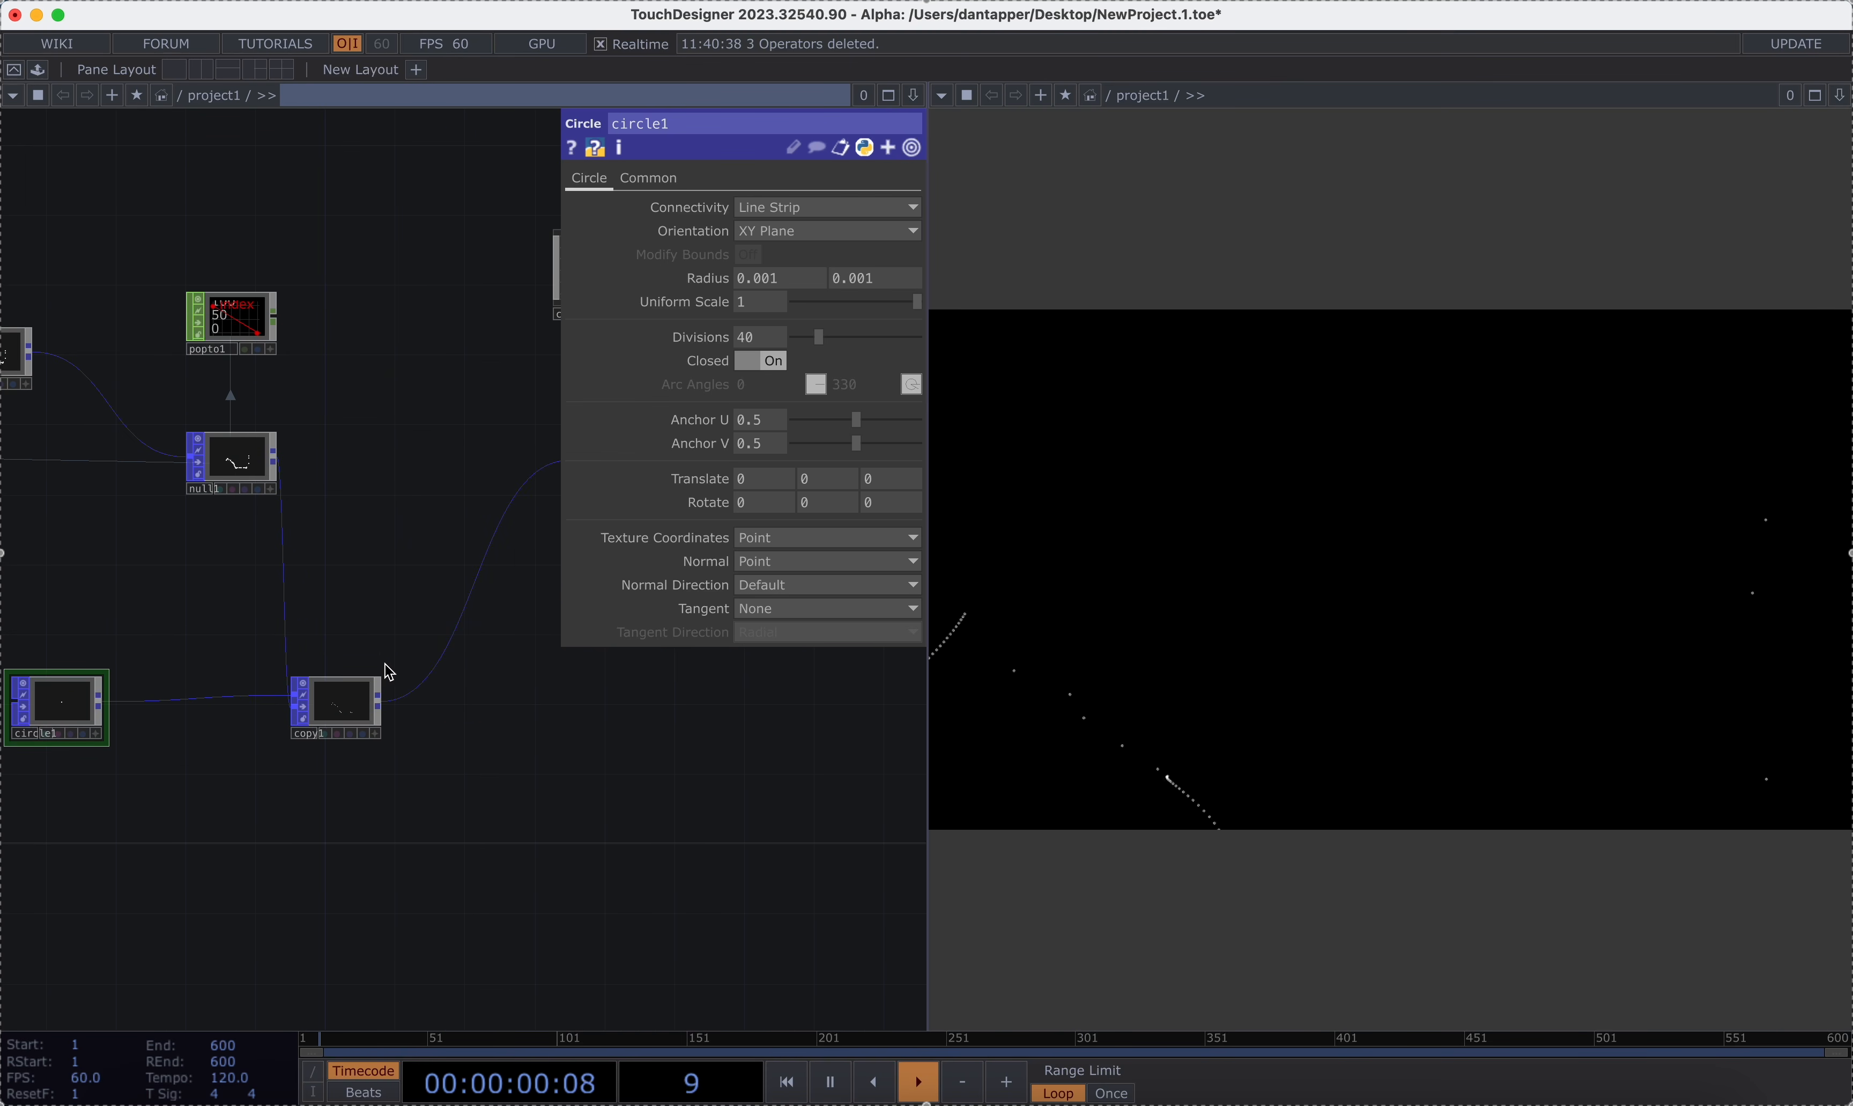
Enable Template Scale on copy1 and use index as its scale attribute.
click(350, 709)
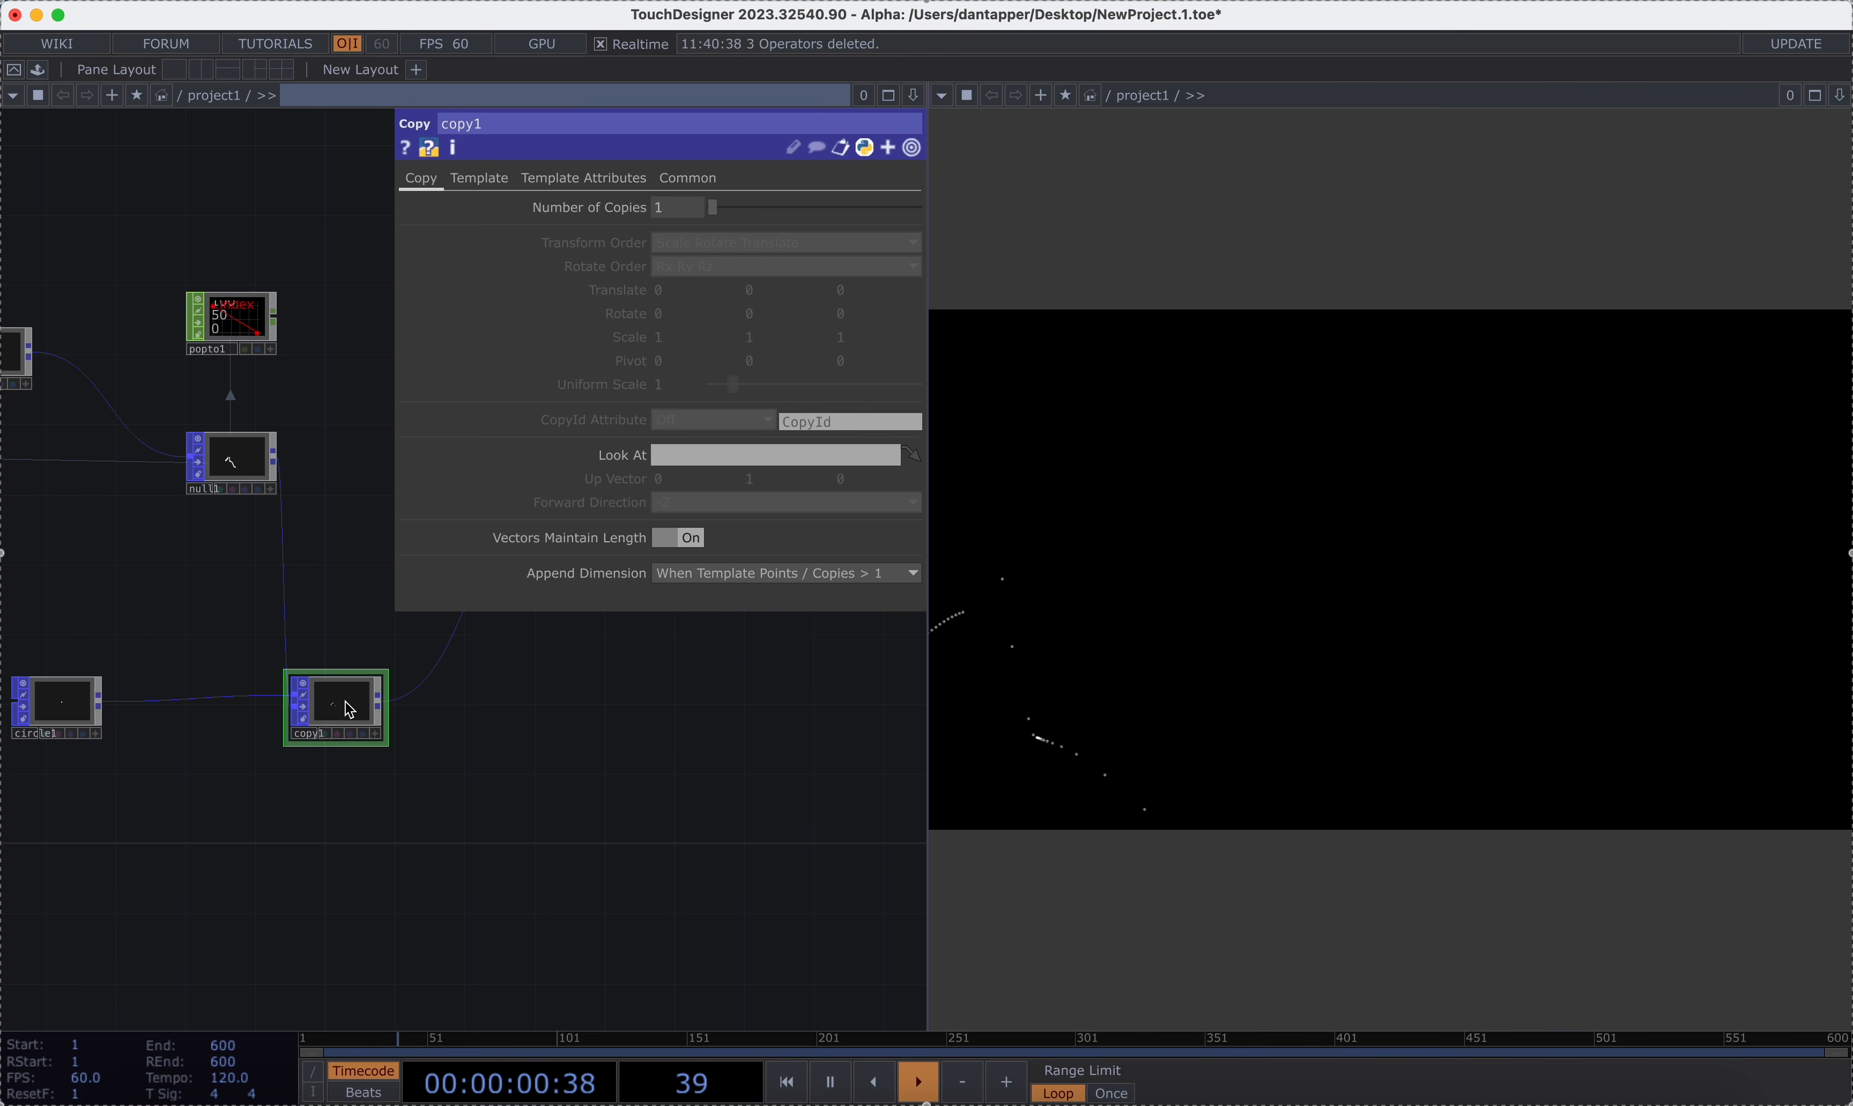
click(560, 179)
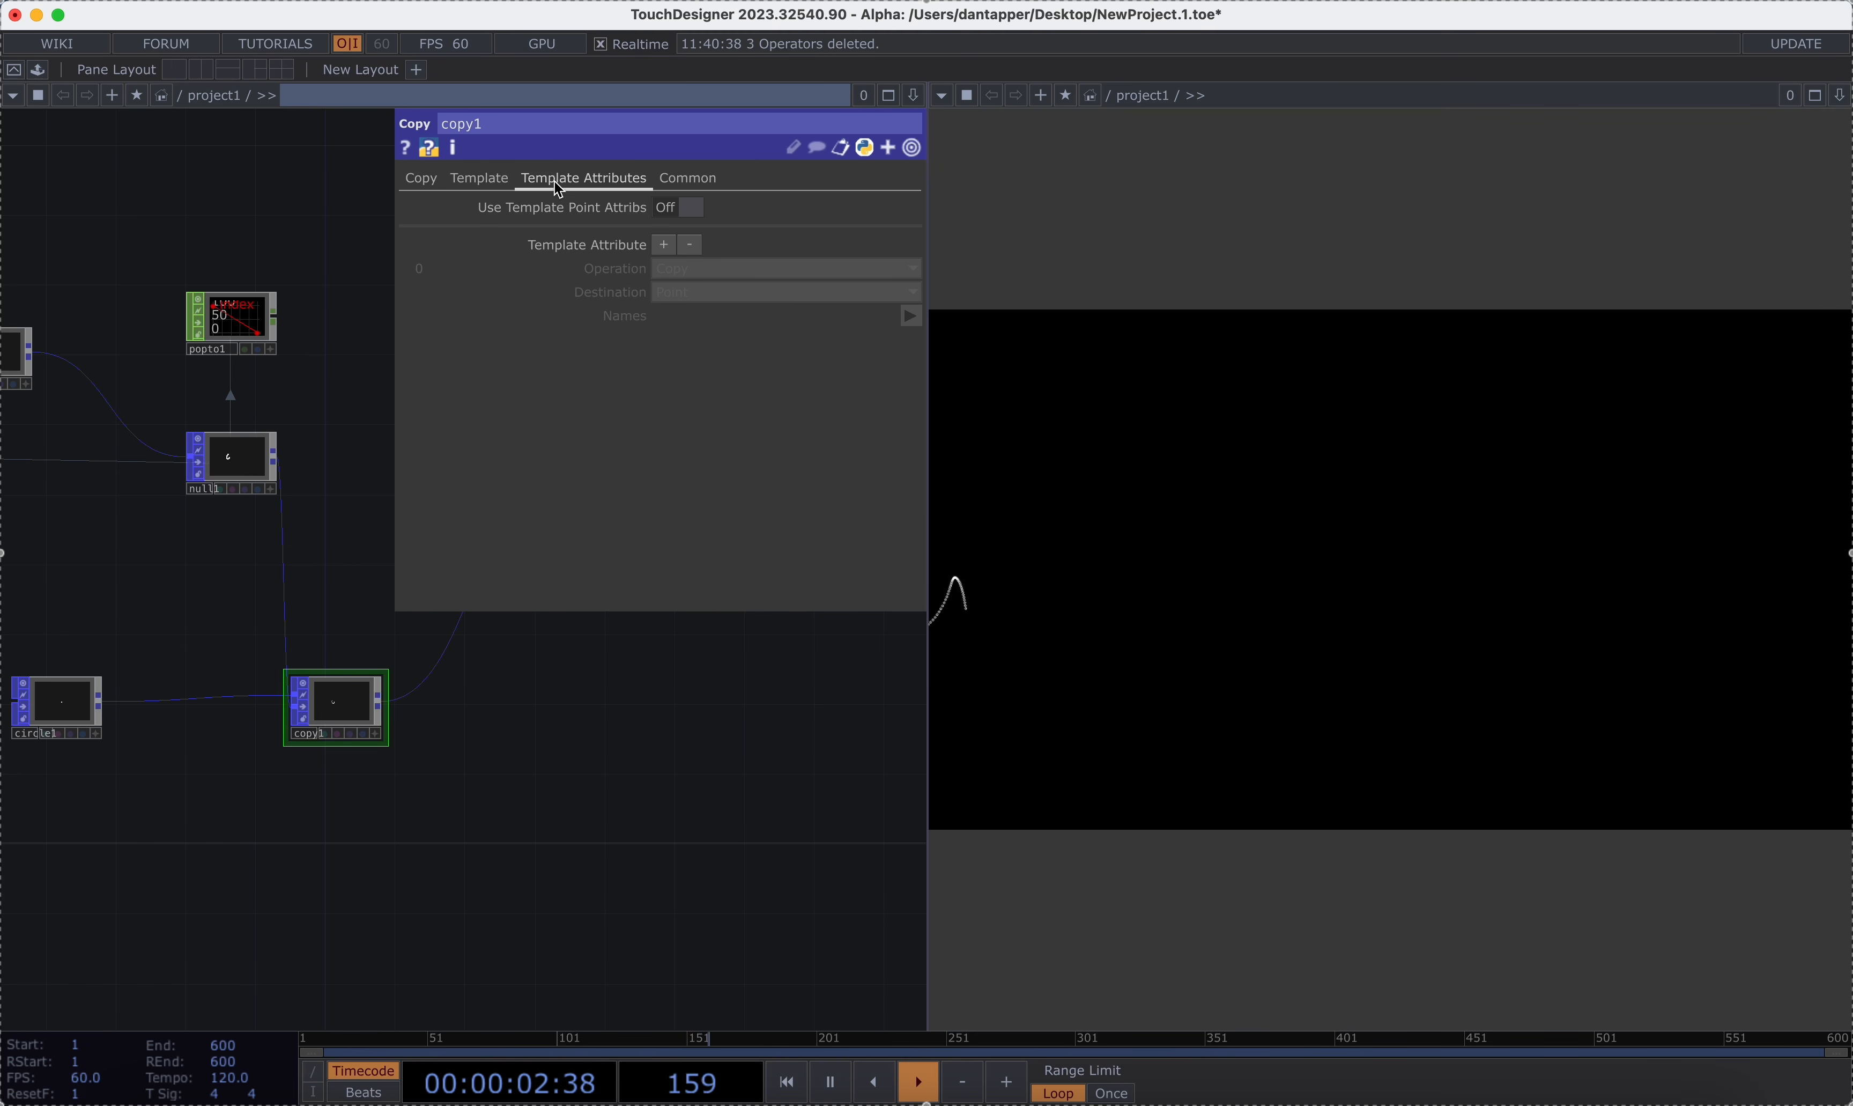
click(485, 179)
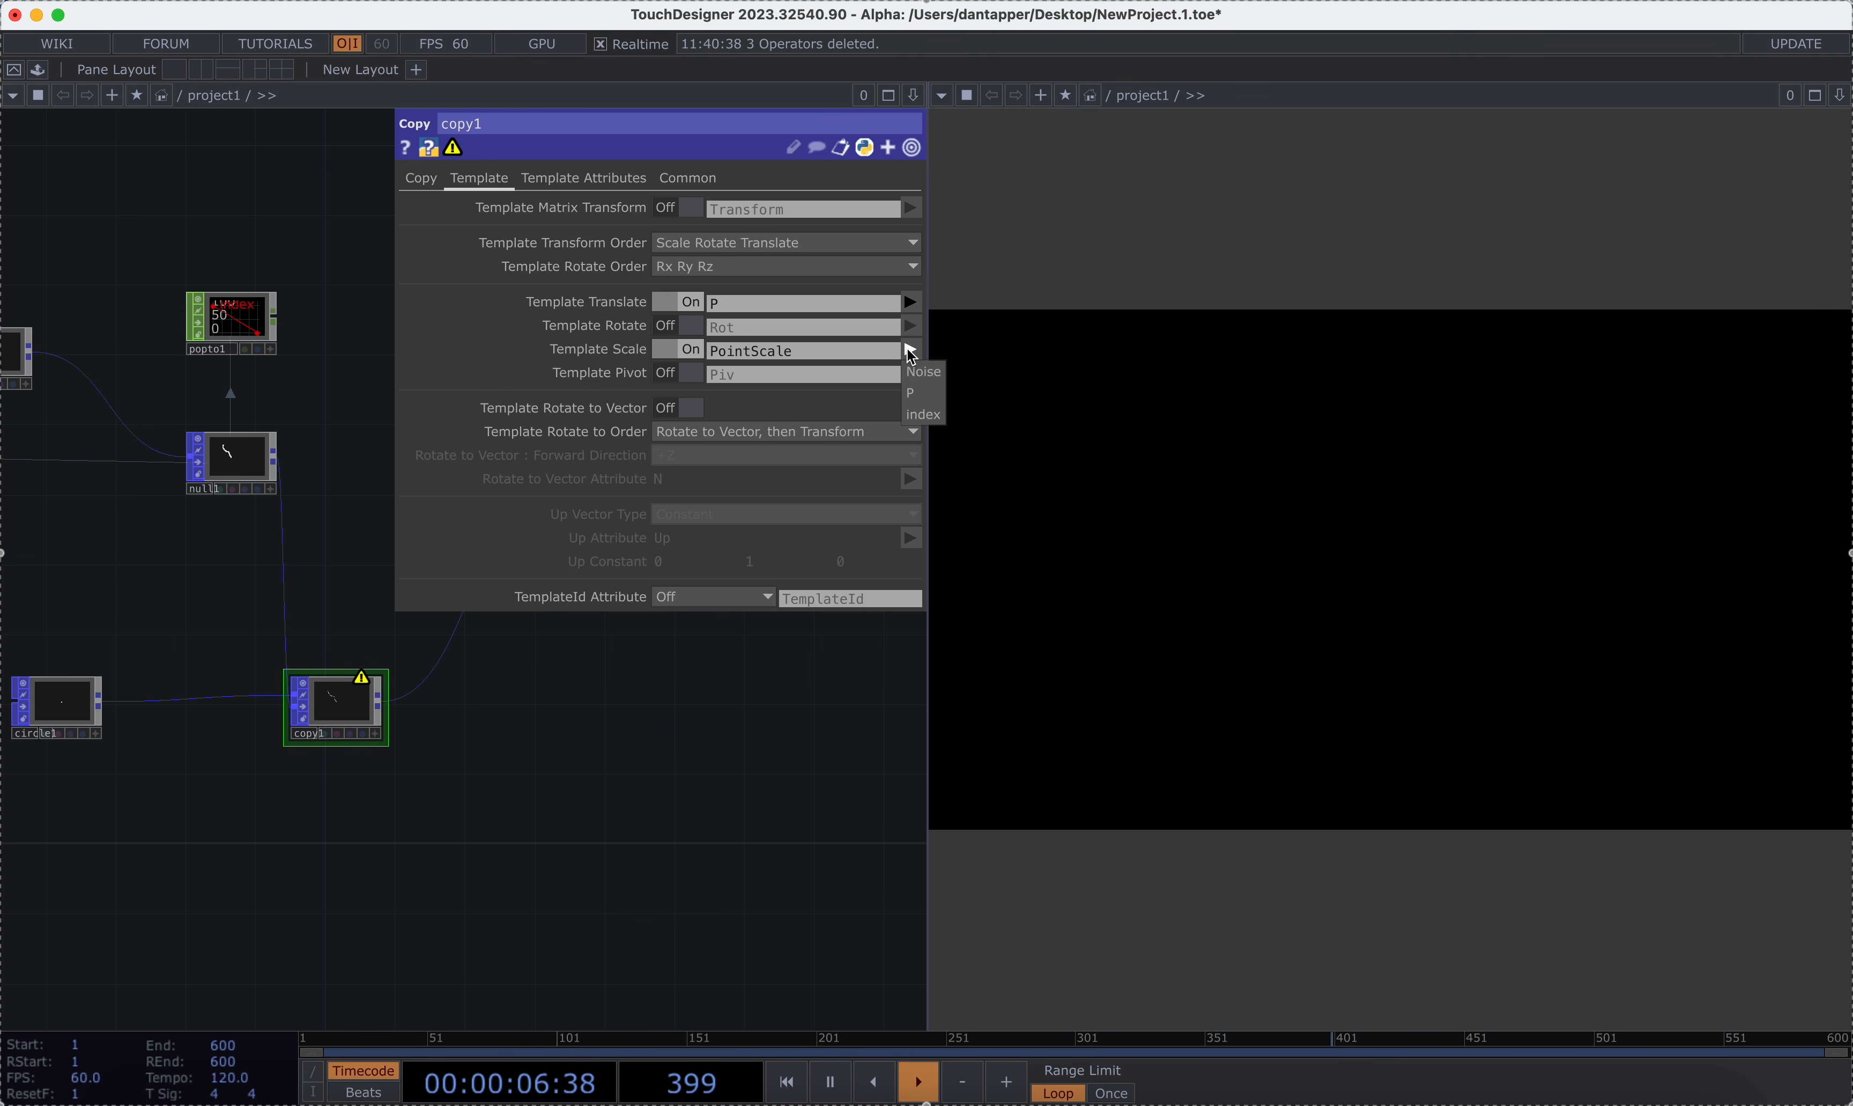
click(923, 414)
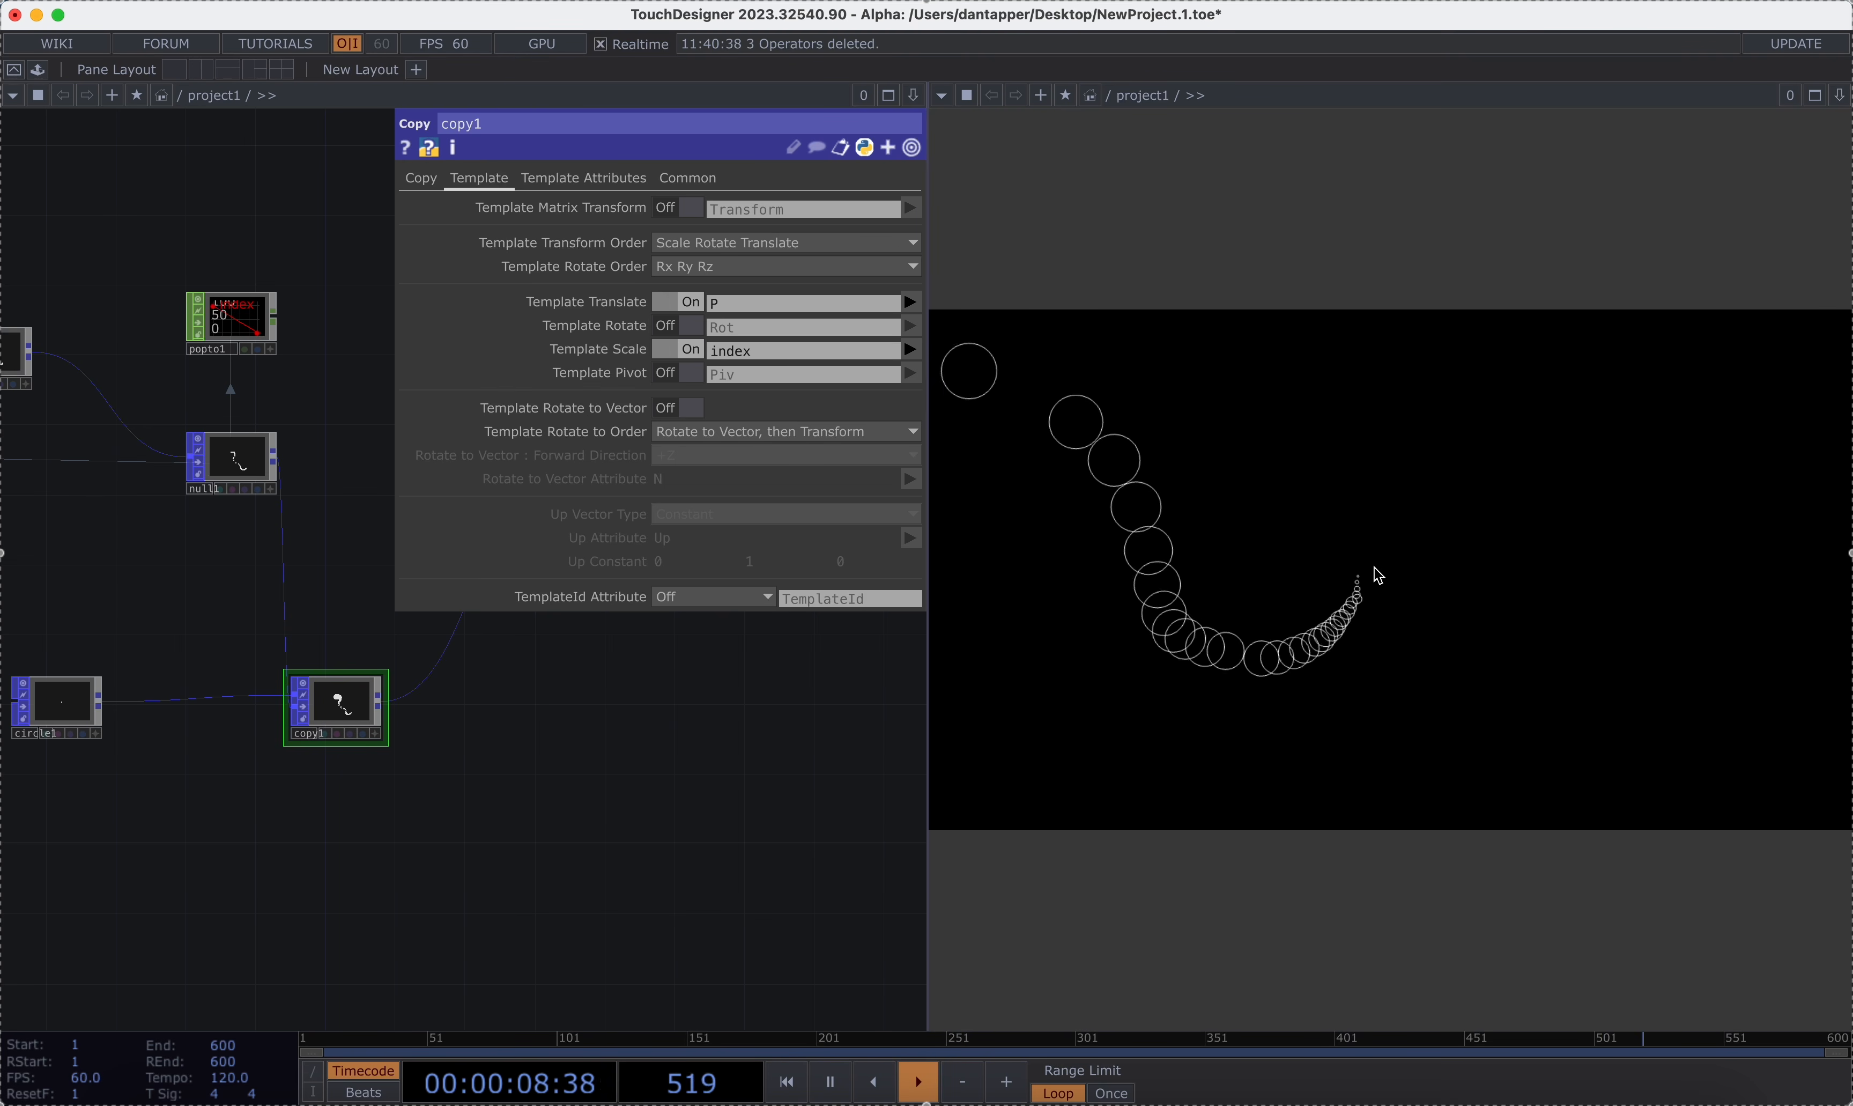
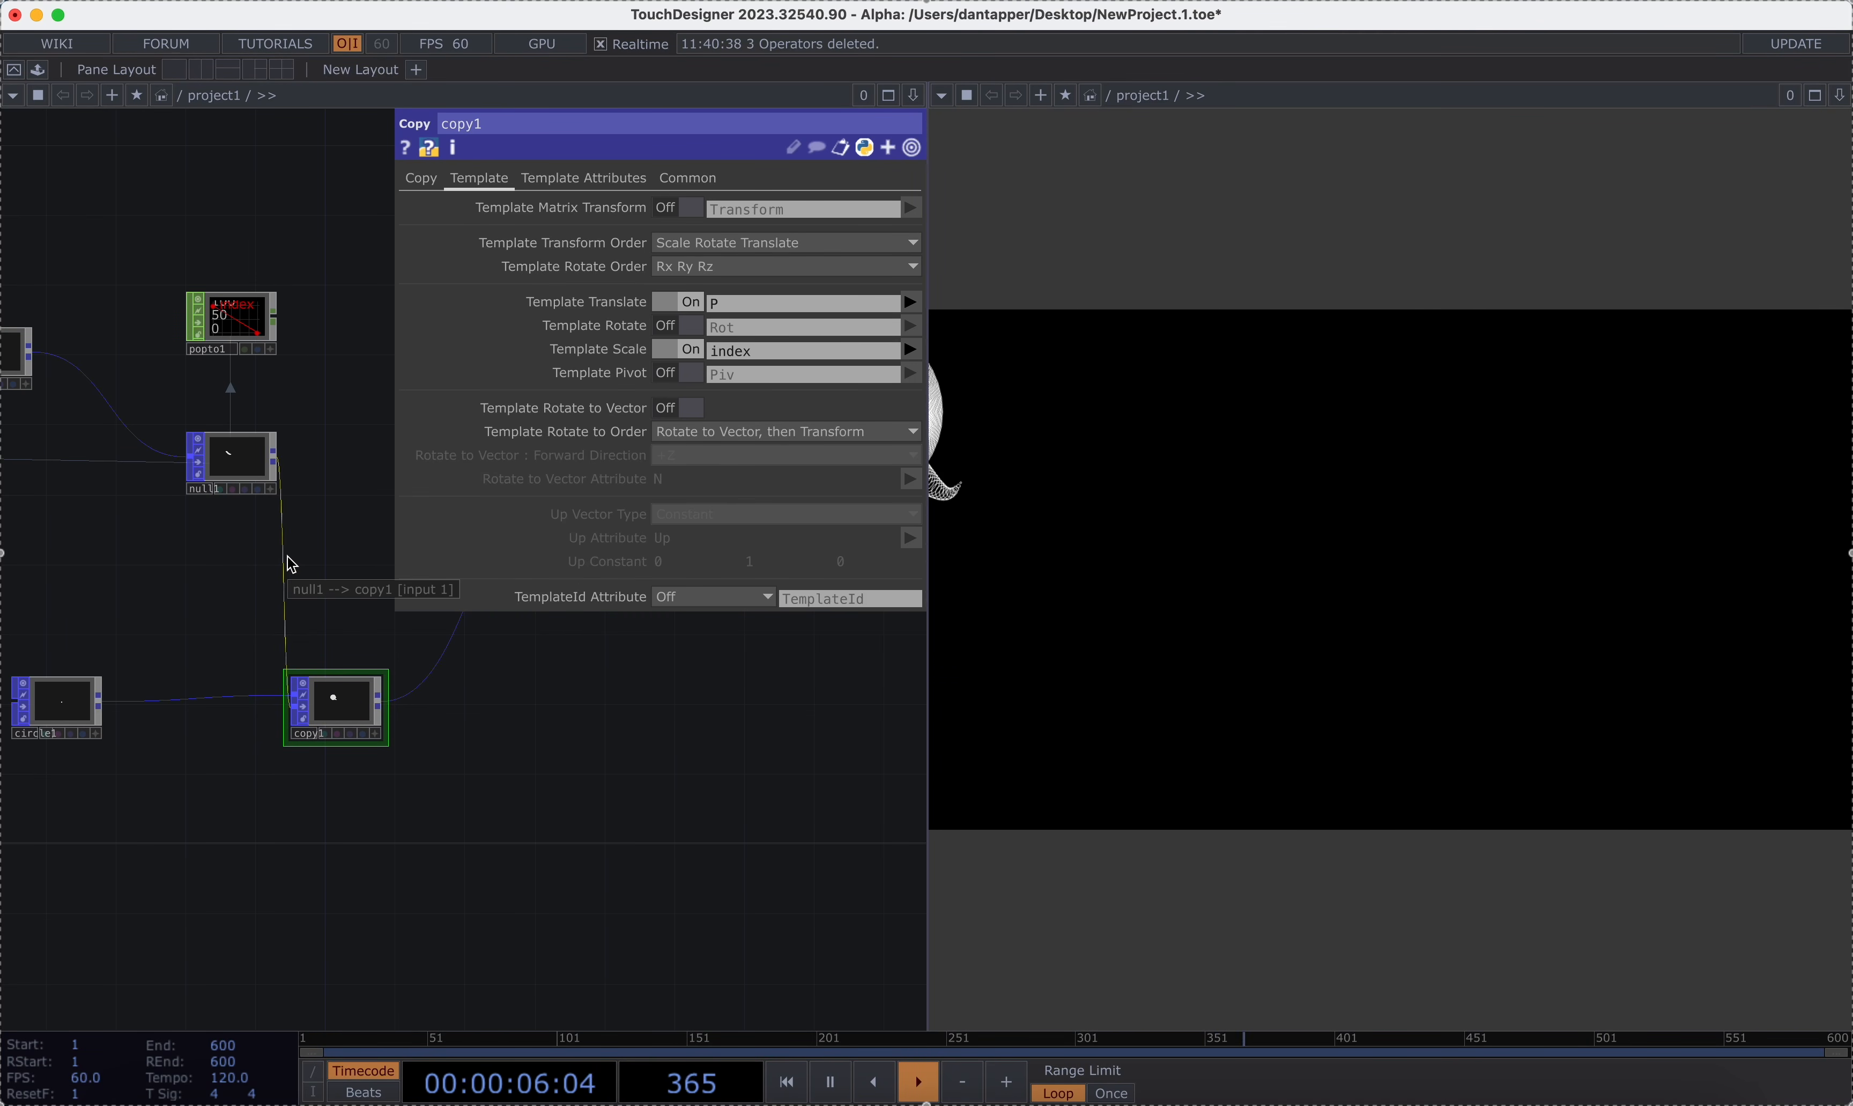
Insert a Math POP on the connection between null1 and copy1.
right_click(289, 566)
click(327, 547)
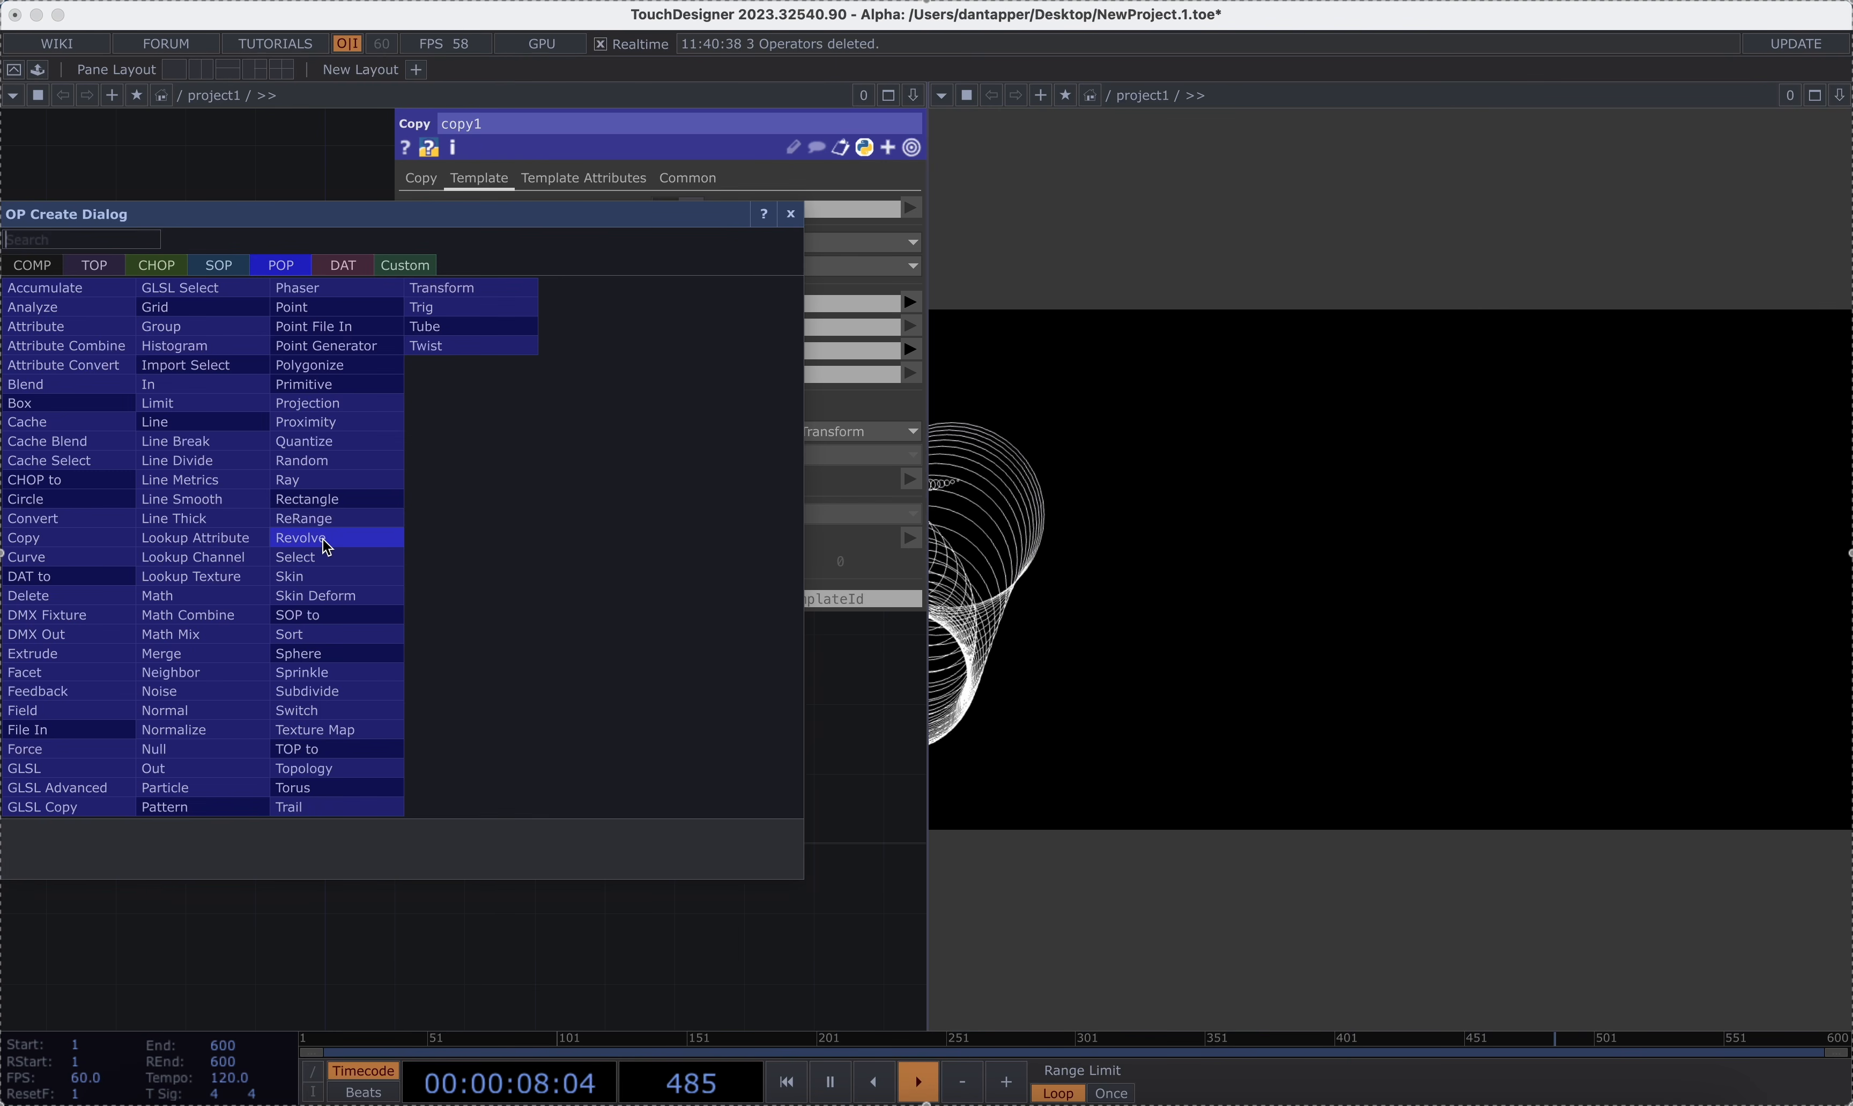
text(ma)
click(215, 596)
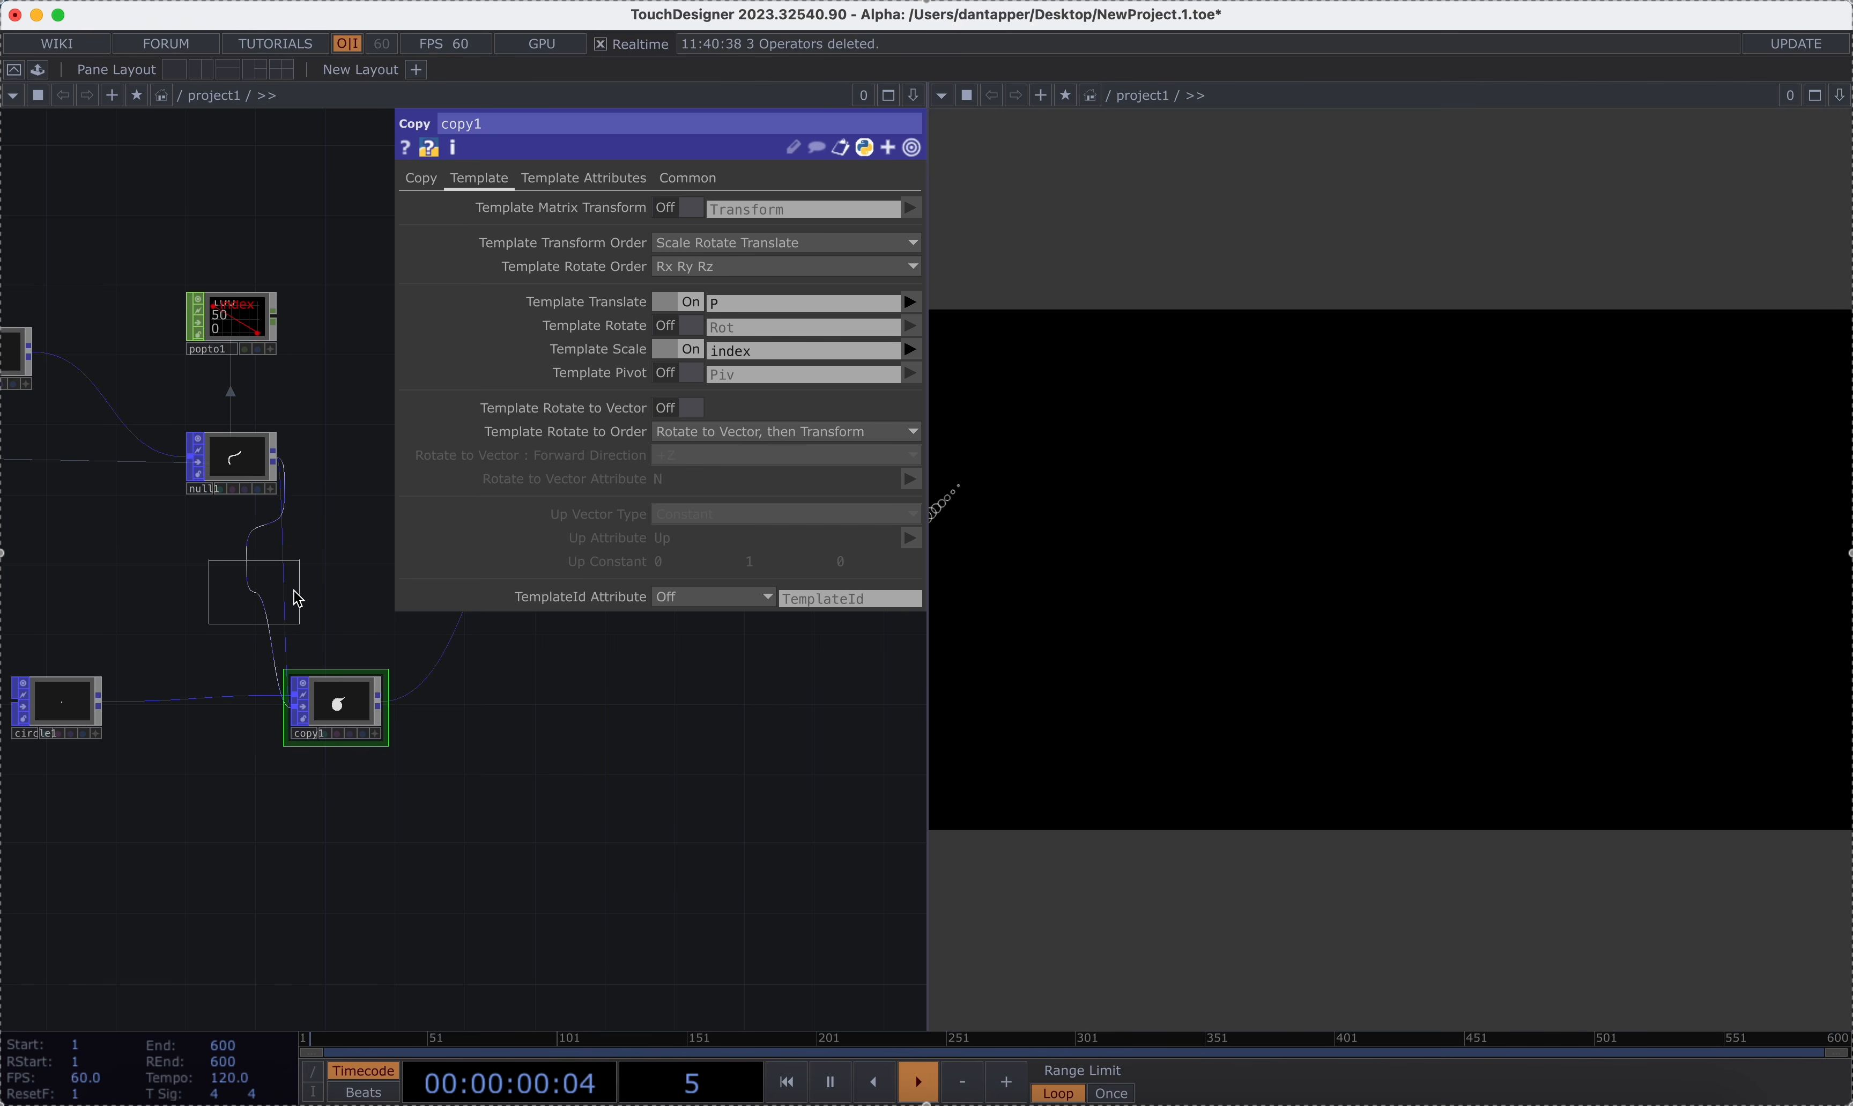
click(333, 599)
Set math3's input attribute scope to index and its output attribute scope to scale.
click(911, 267)
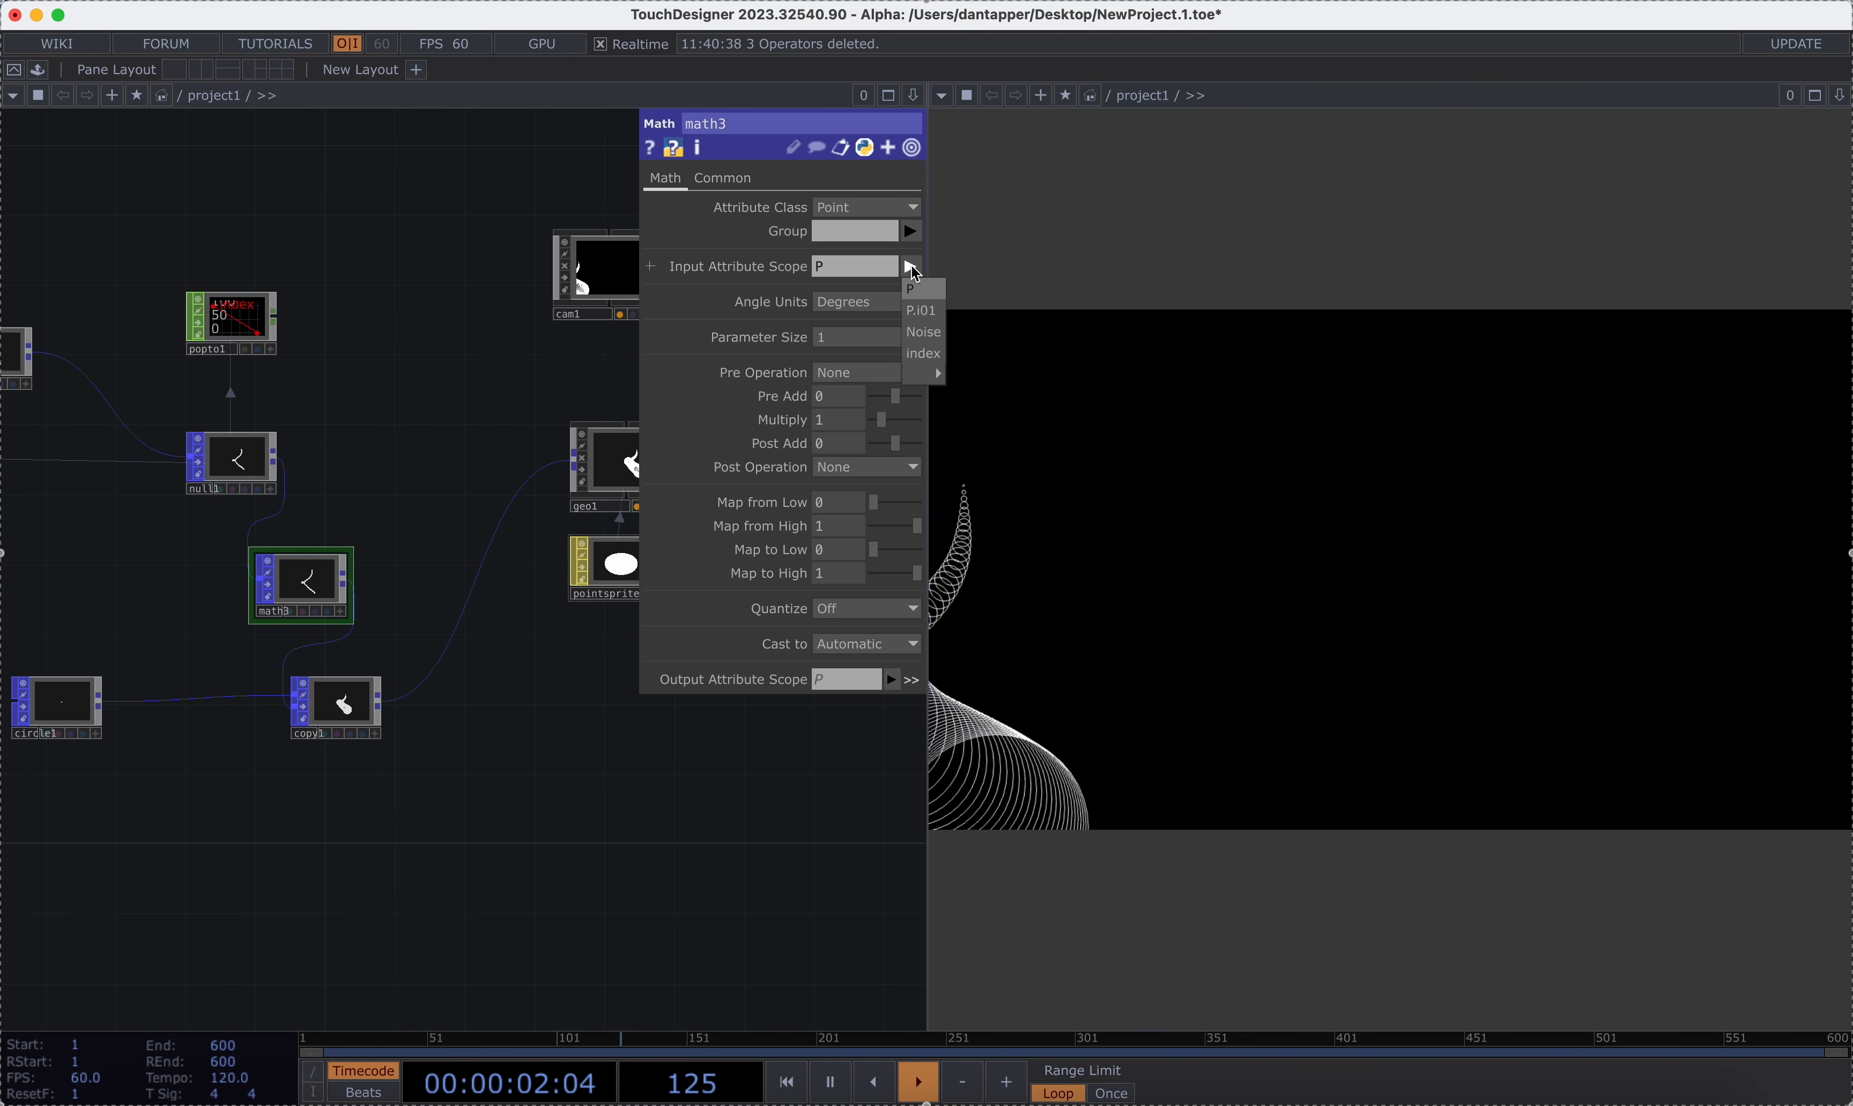
click(924, 355)
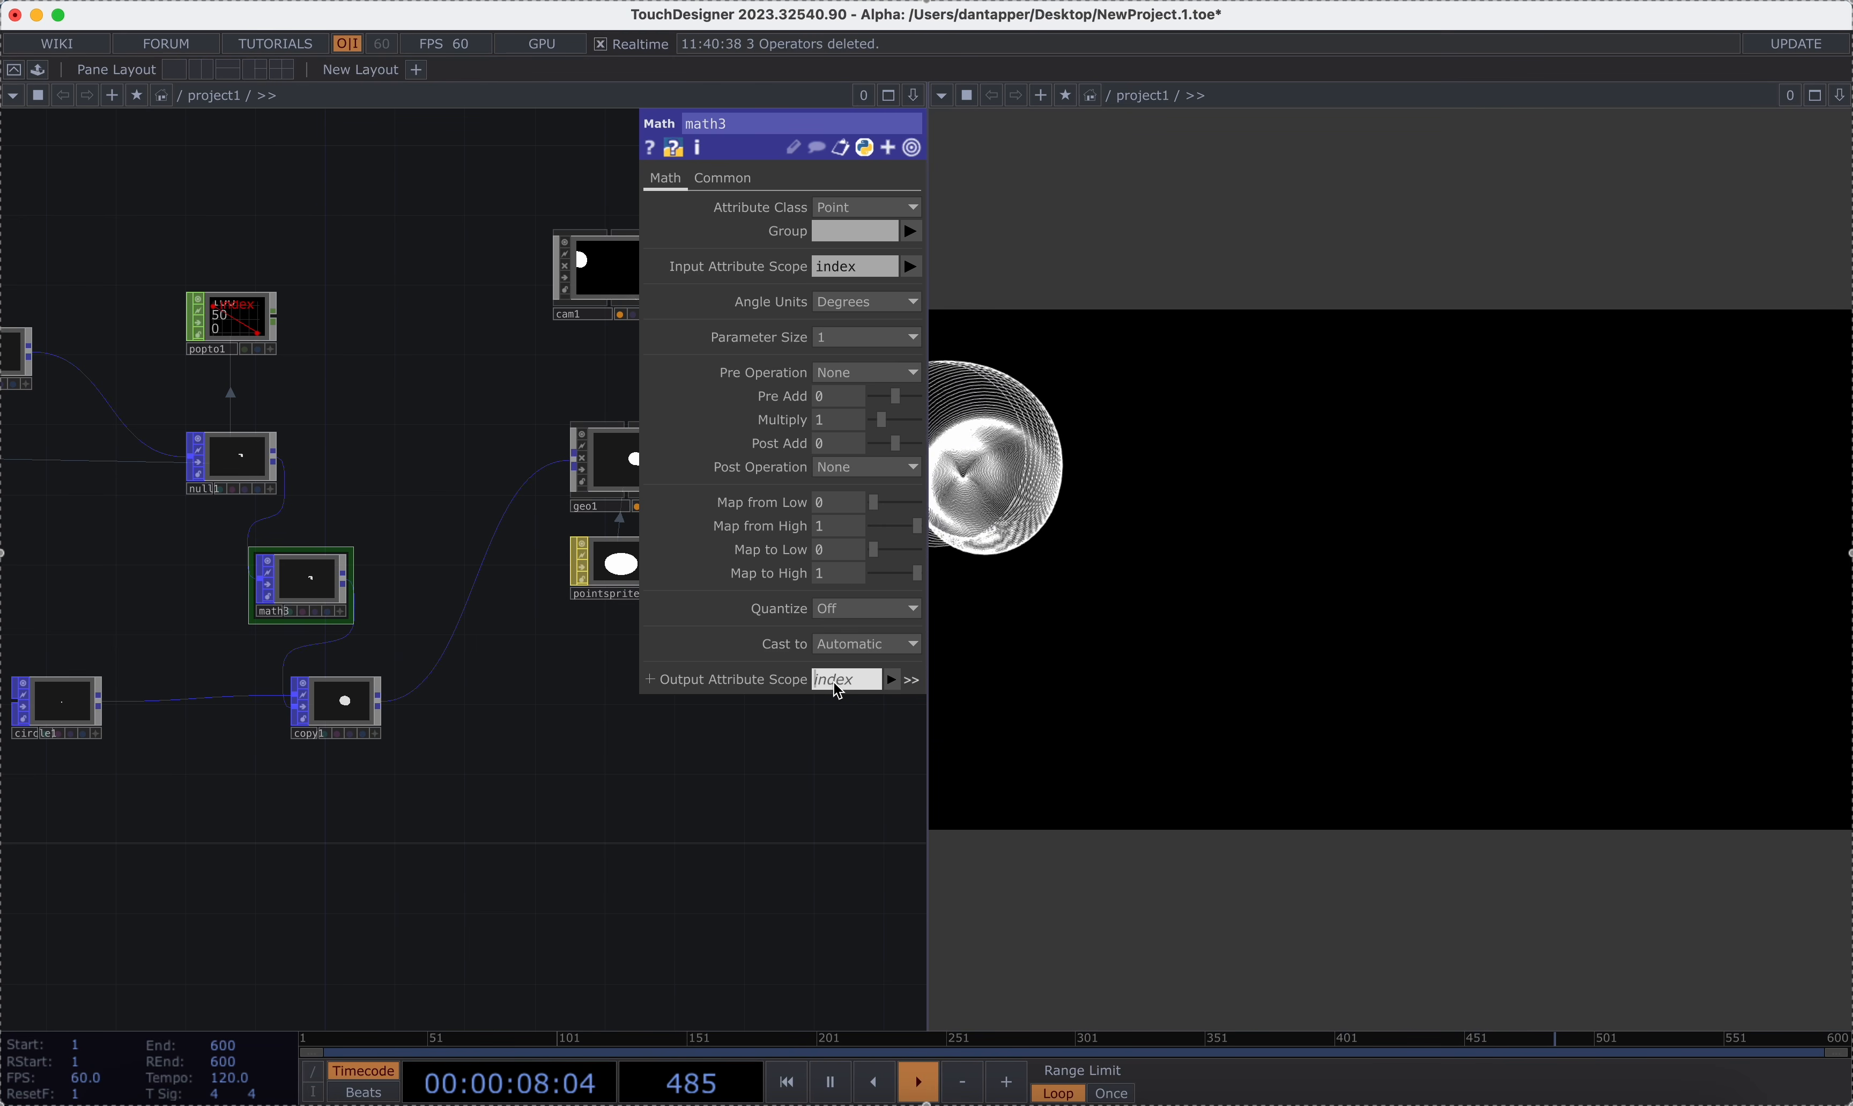
text(scale)
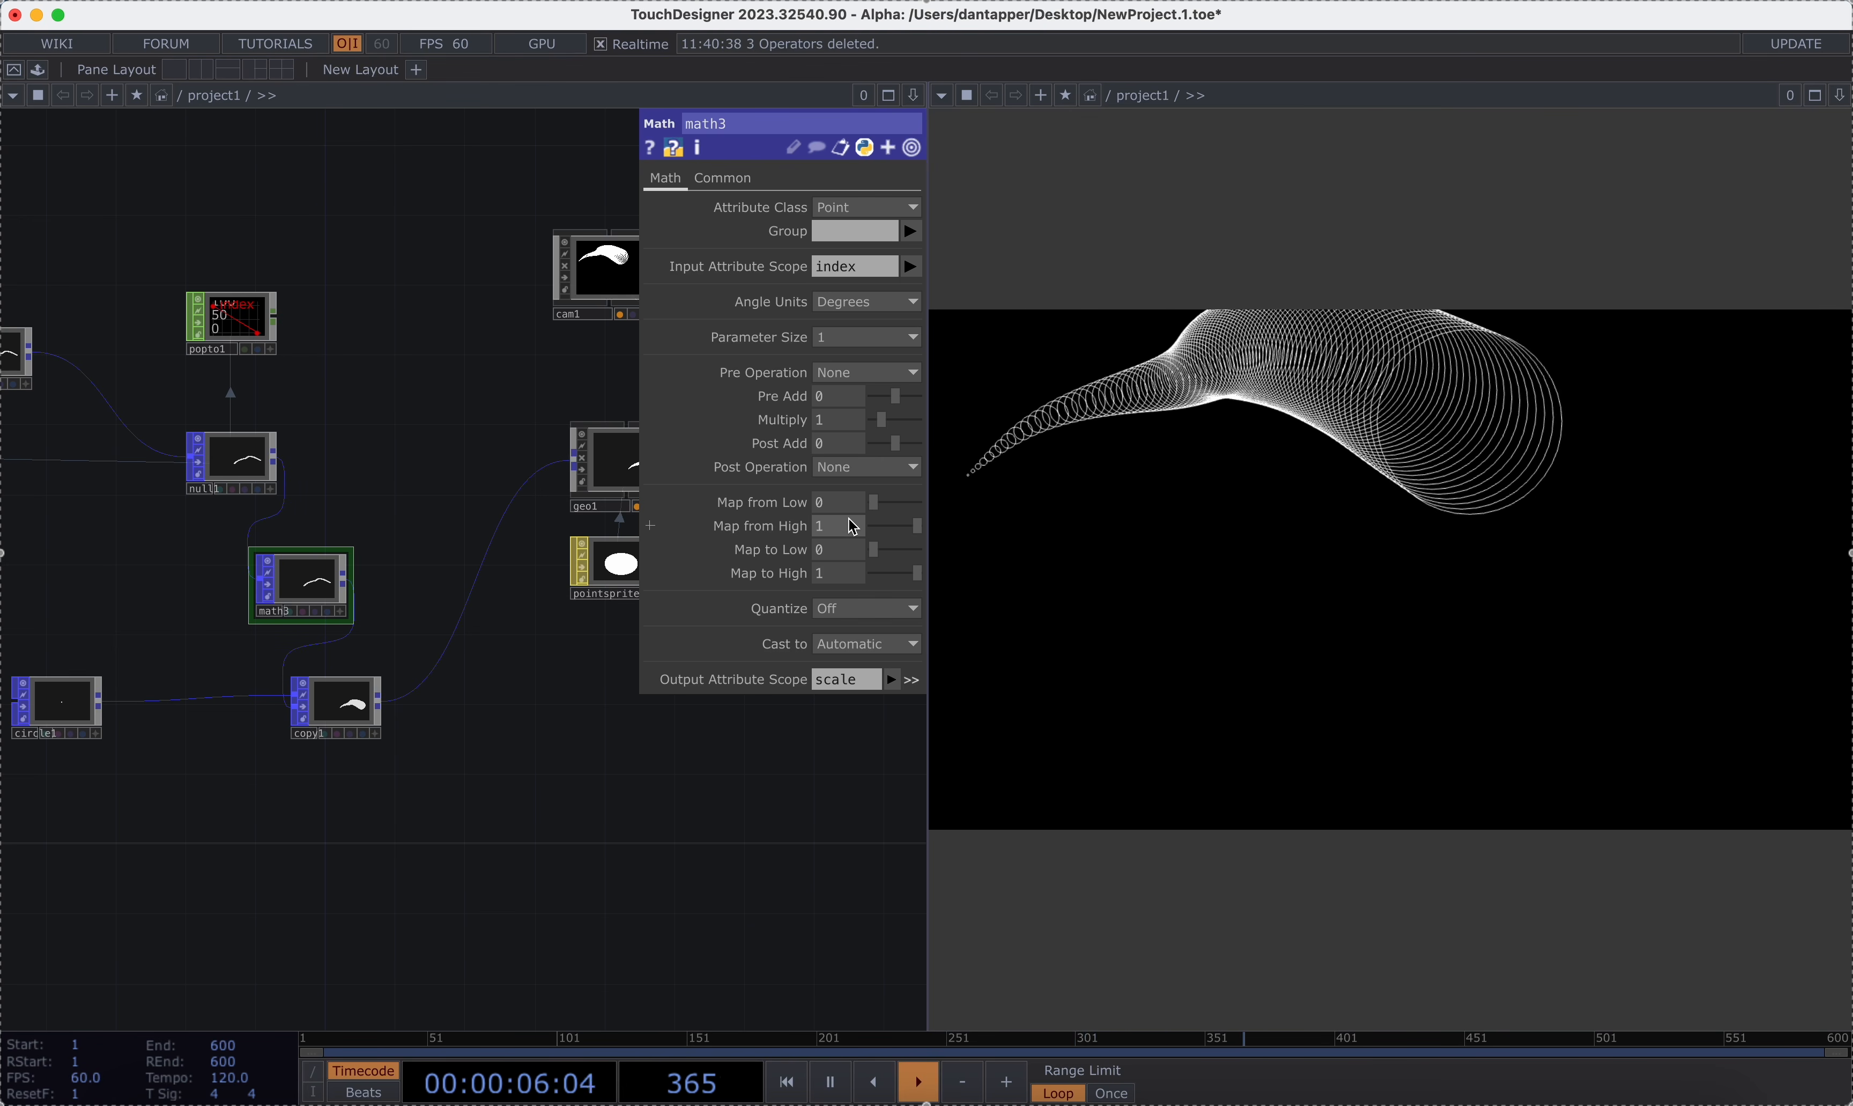
Reference delete1's attribute comparison value in the Map from High parameter of math3.
drag(479, 460, 668, 470)
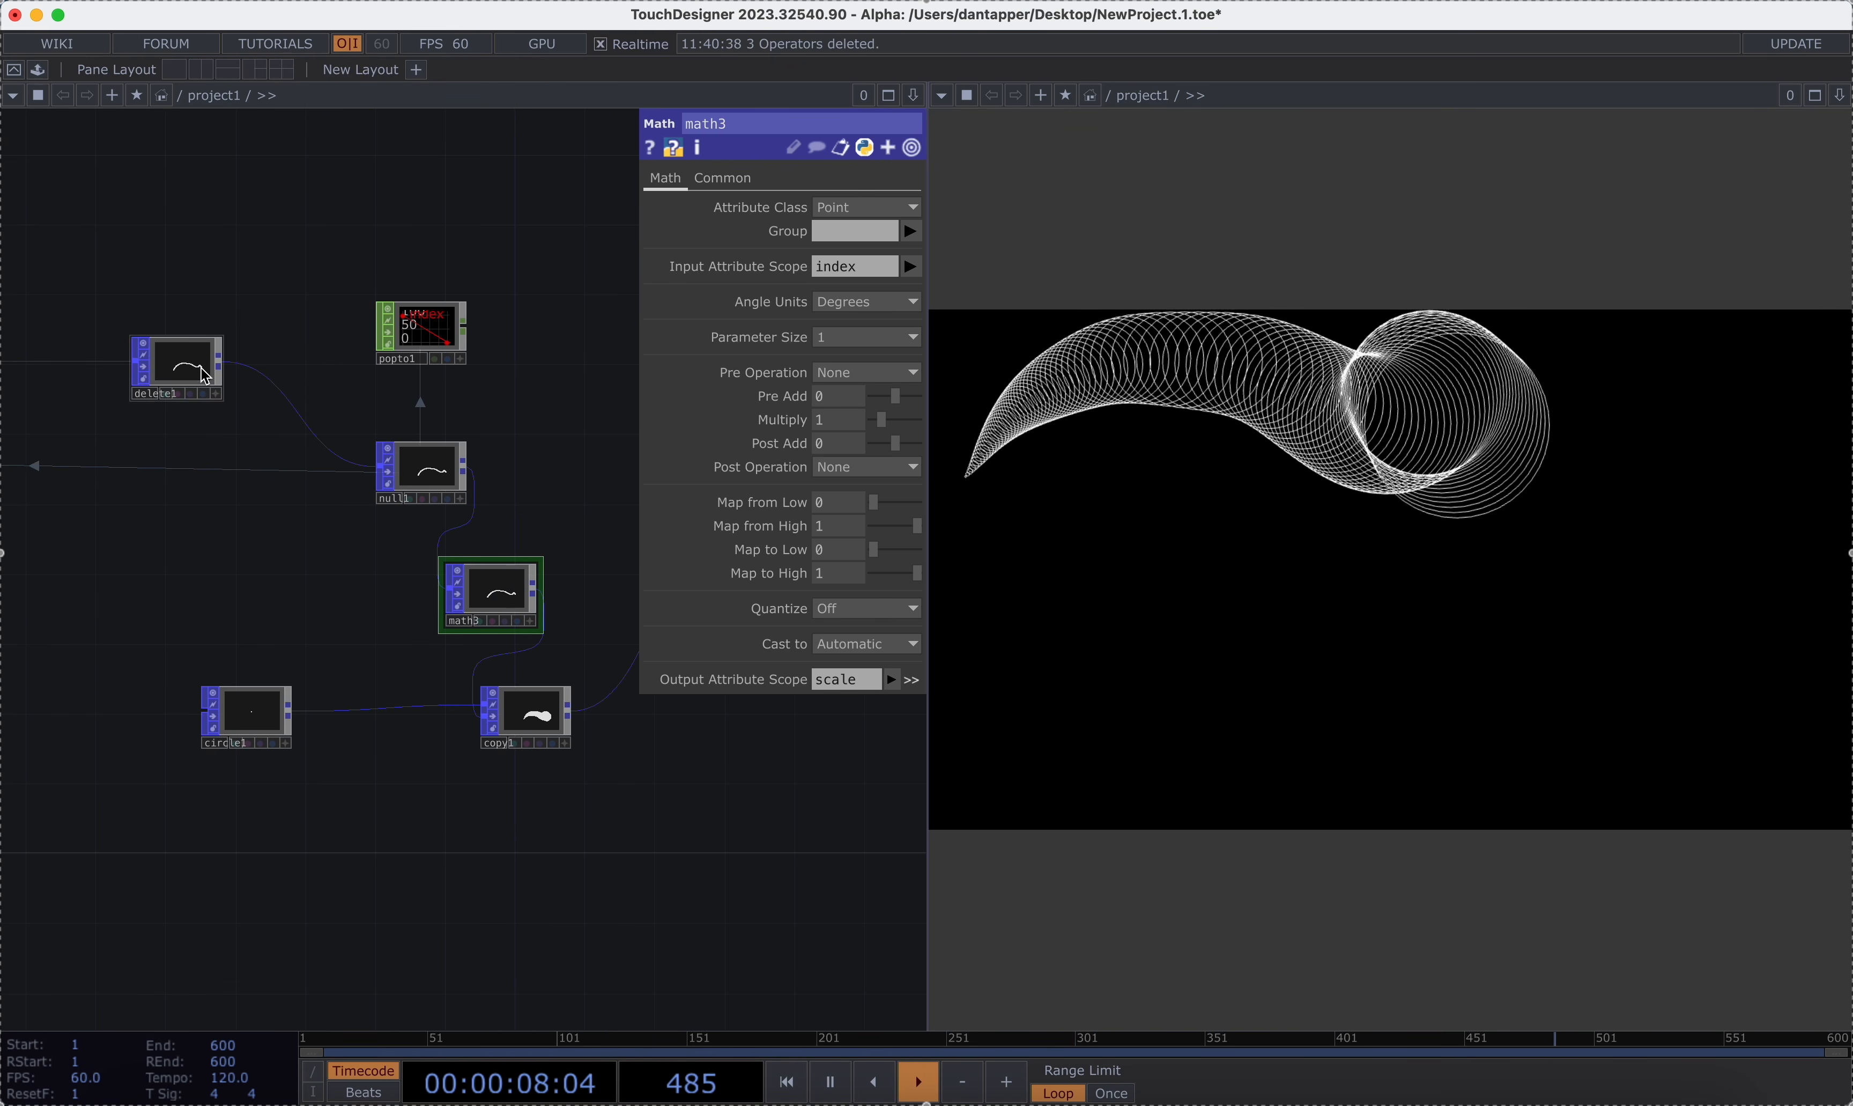
click(177, 366)
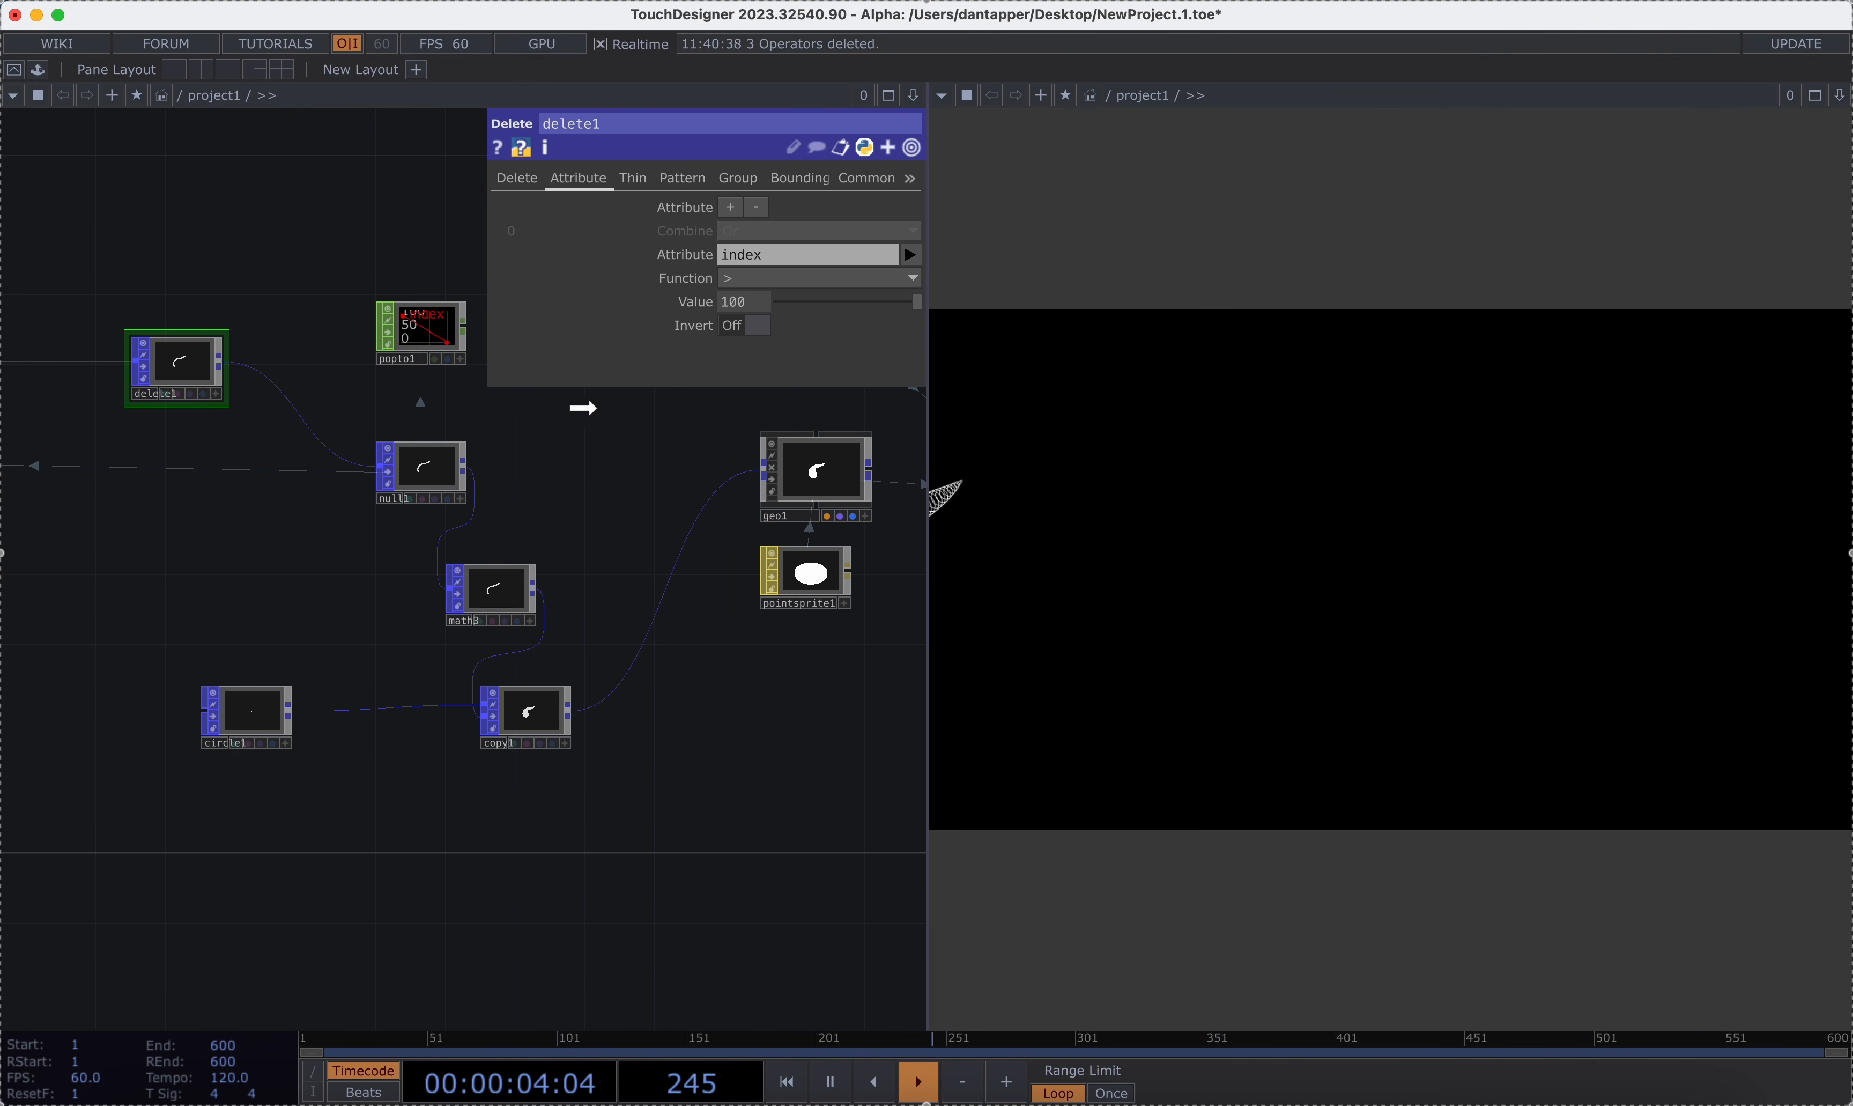
click(490, 590)
drag(496, 589, 835, 525)
click(837, 515)
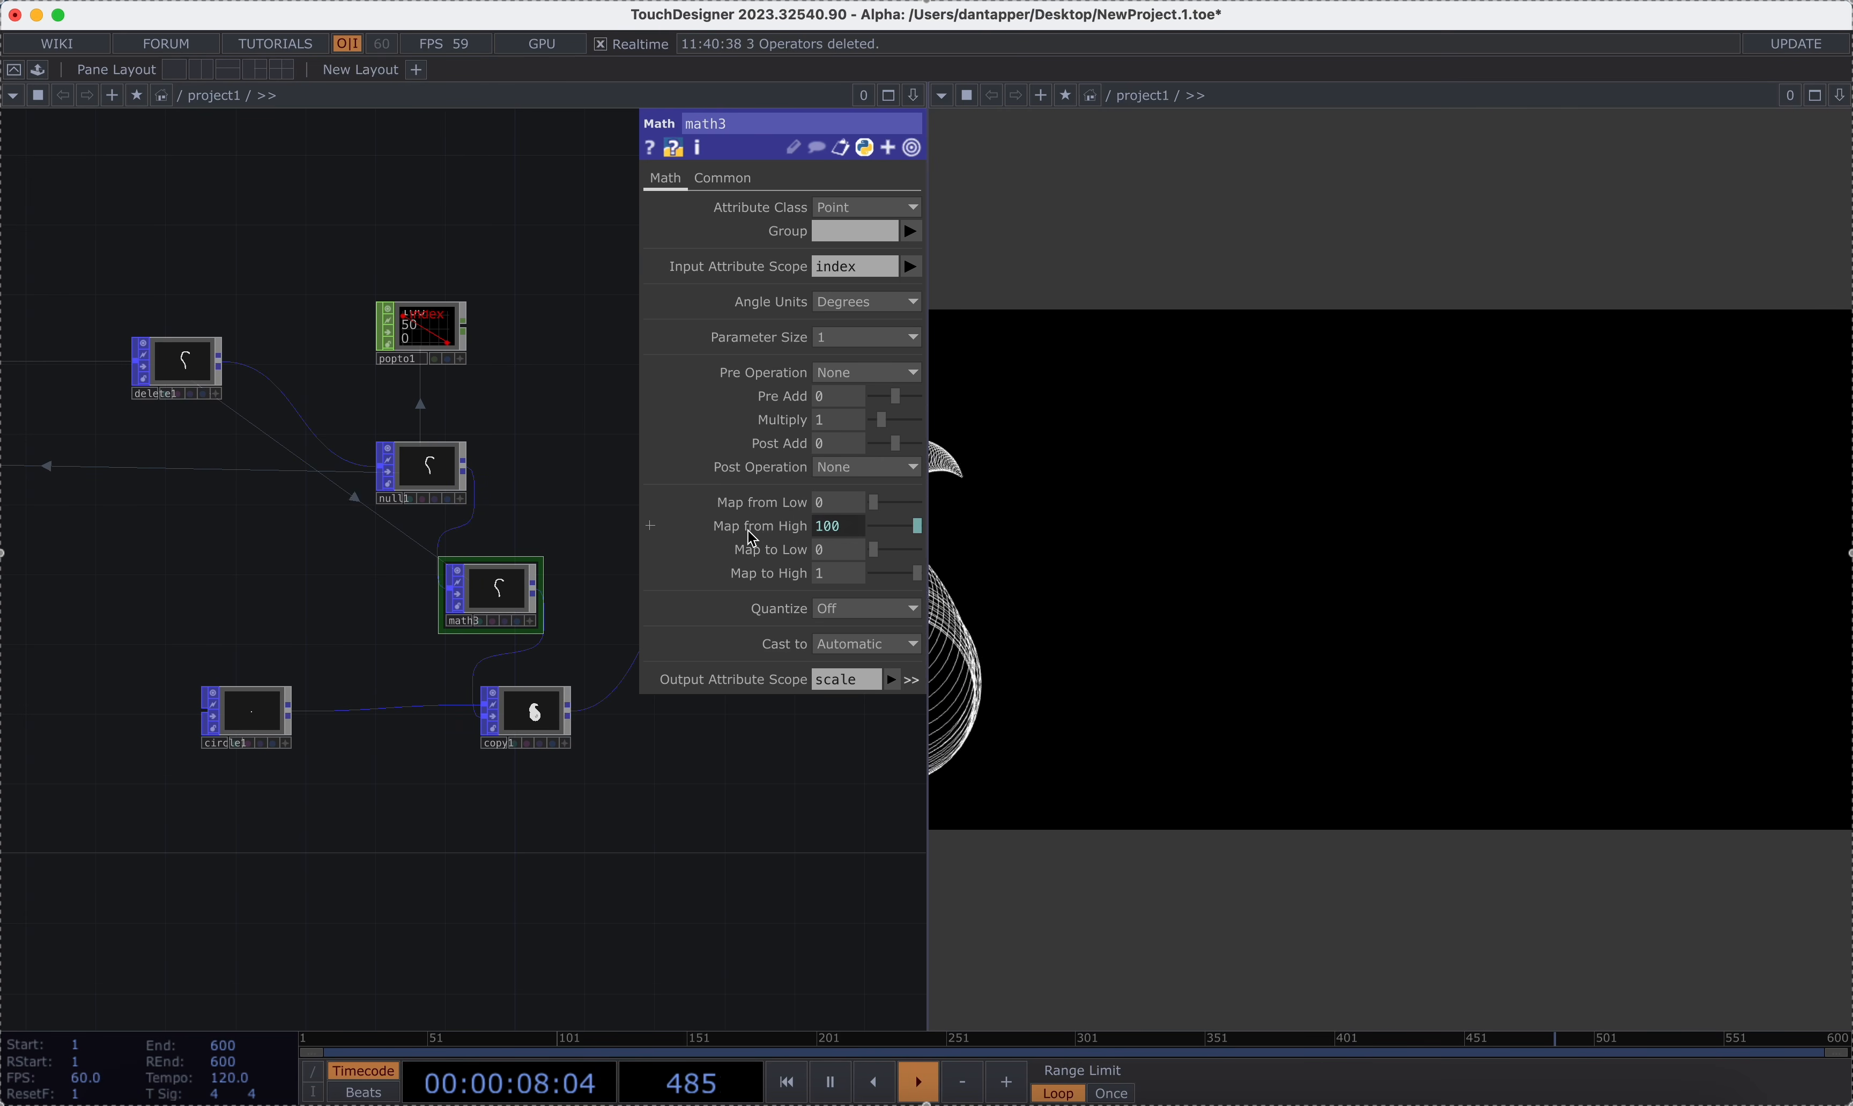
Set the attribute comparison value of delete1 to 50.
click(197, 368)
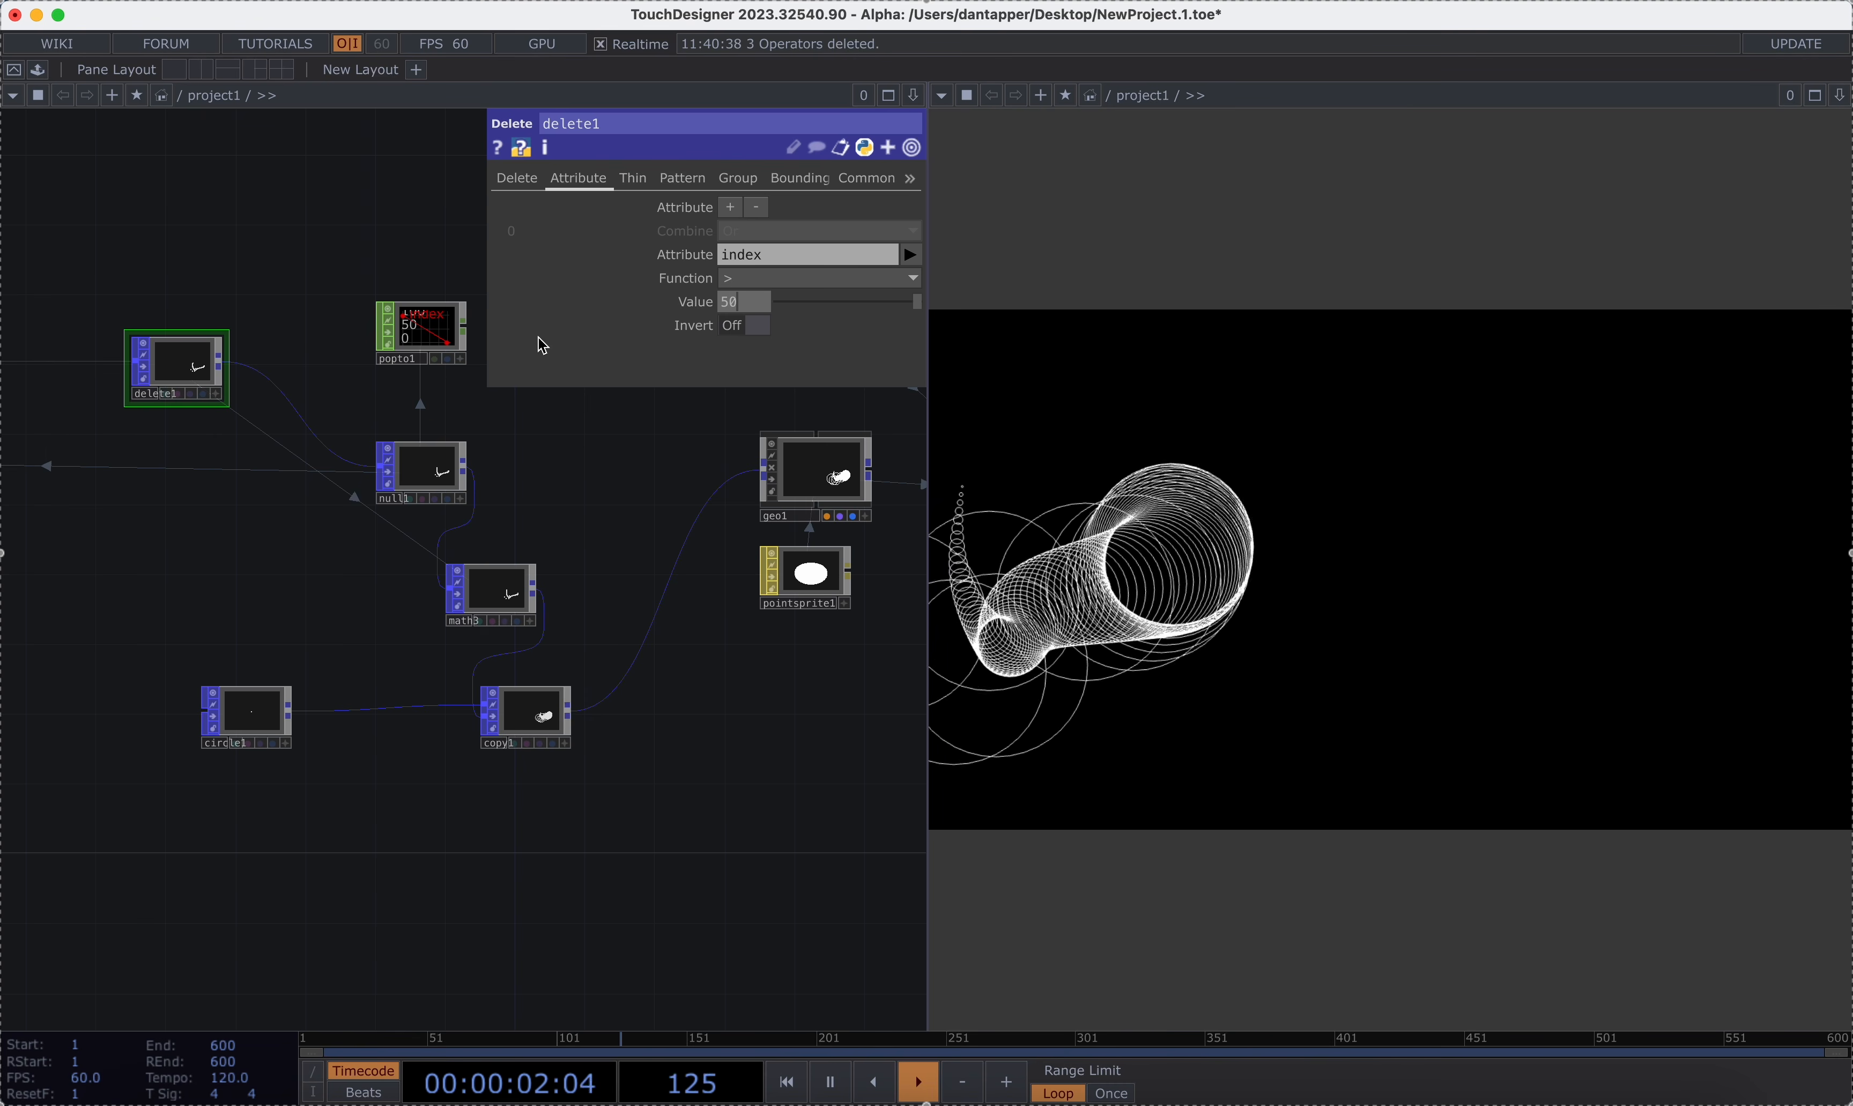
click(741, 301)
text(50)
key(Return)
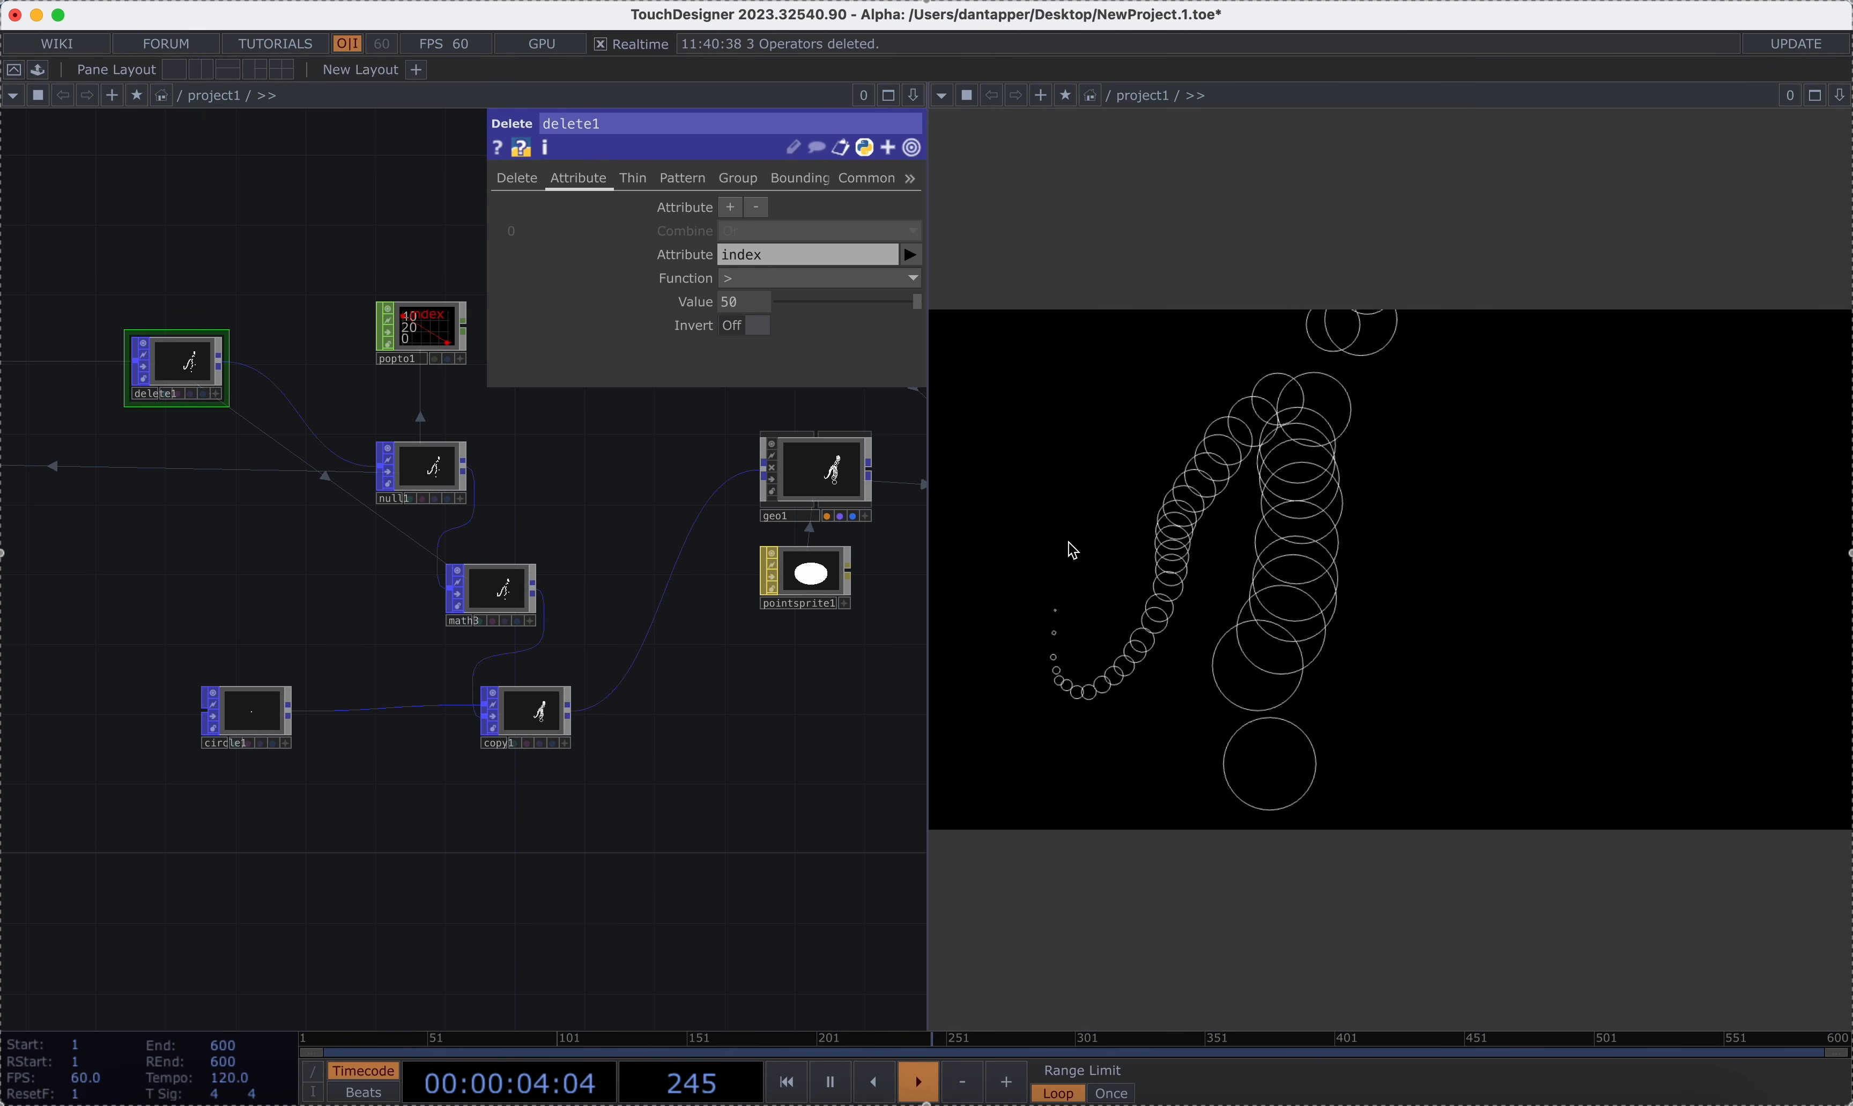
Set math3's Map to Low to 1 and Map to High to 0, and use scale as copy1's Template Scale attribute.
click(493, 613)
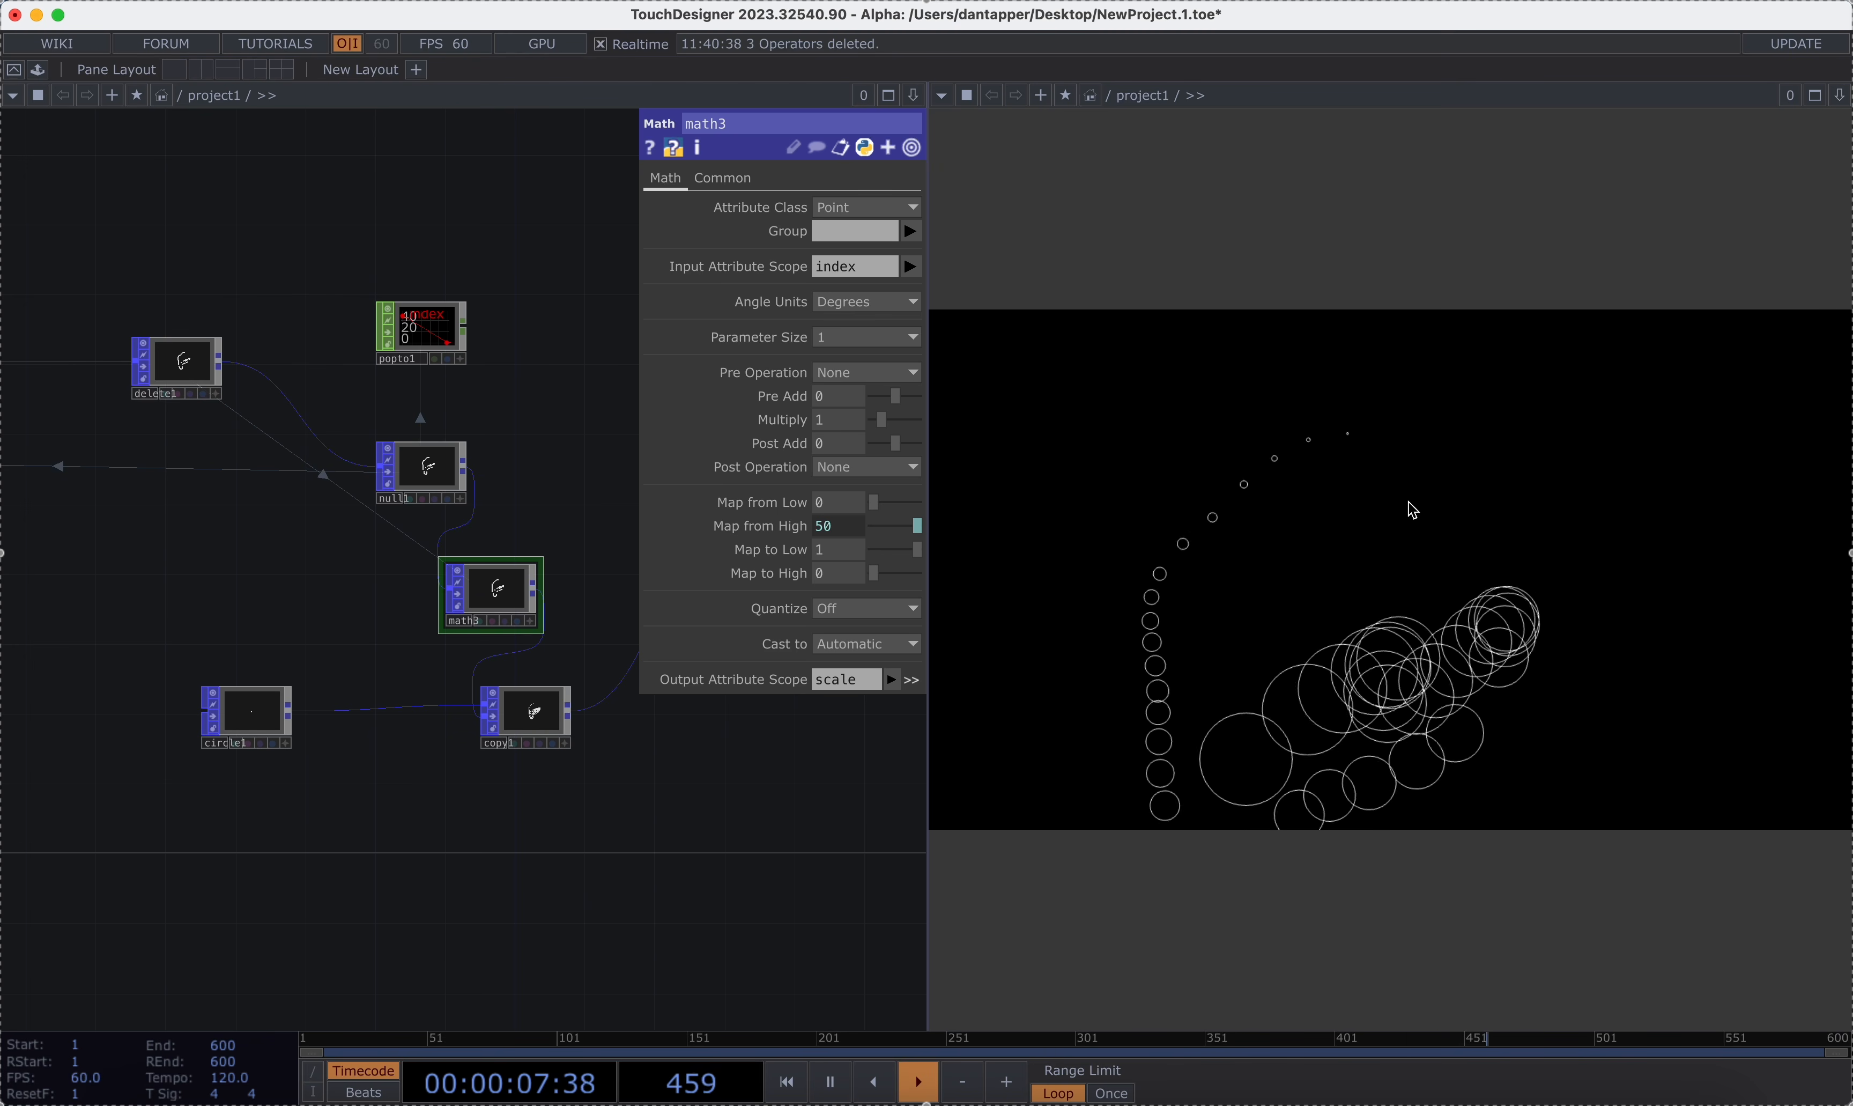
drag(527, 745, 279, 750)
click(278, 751)
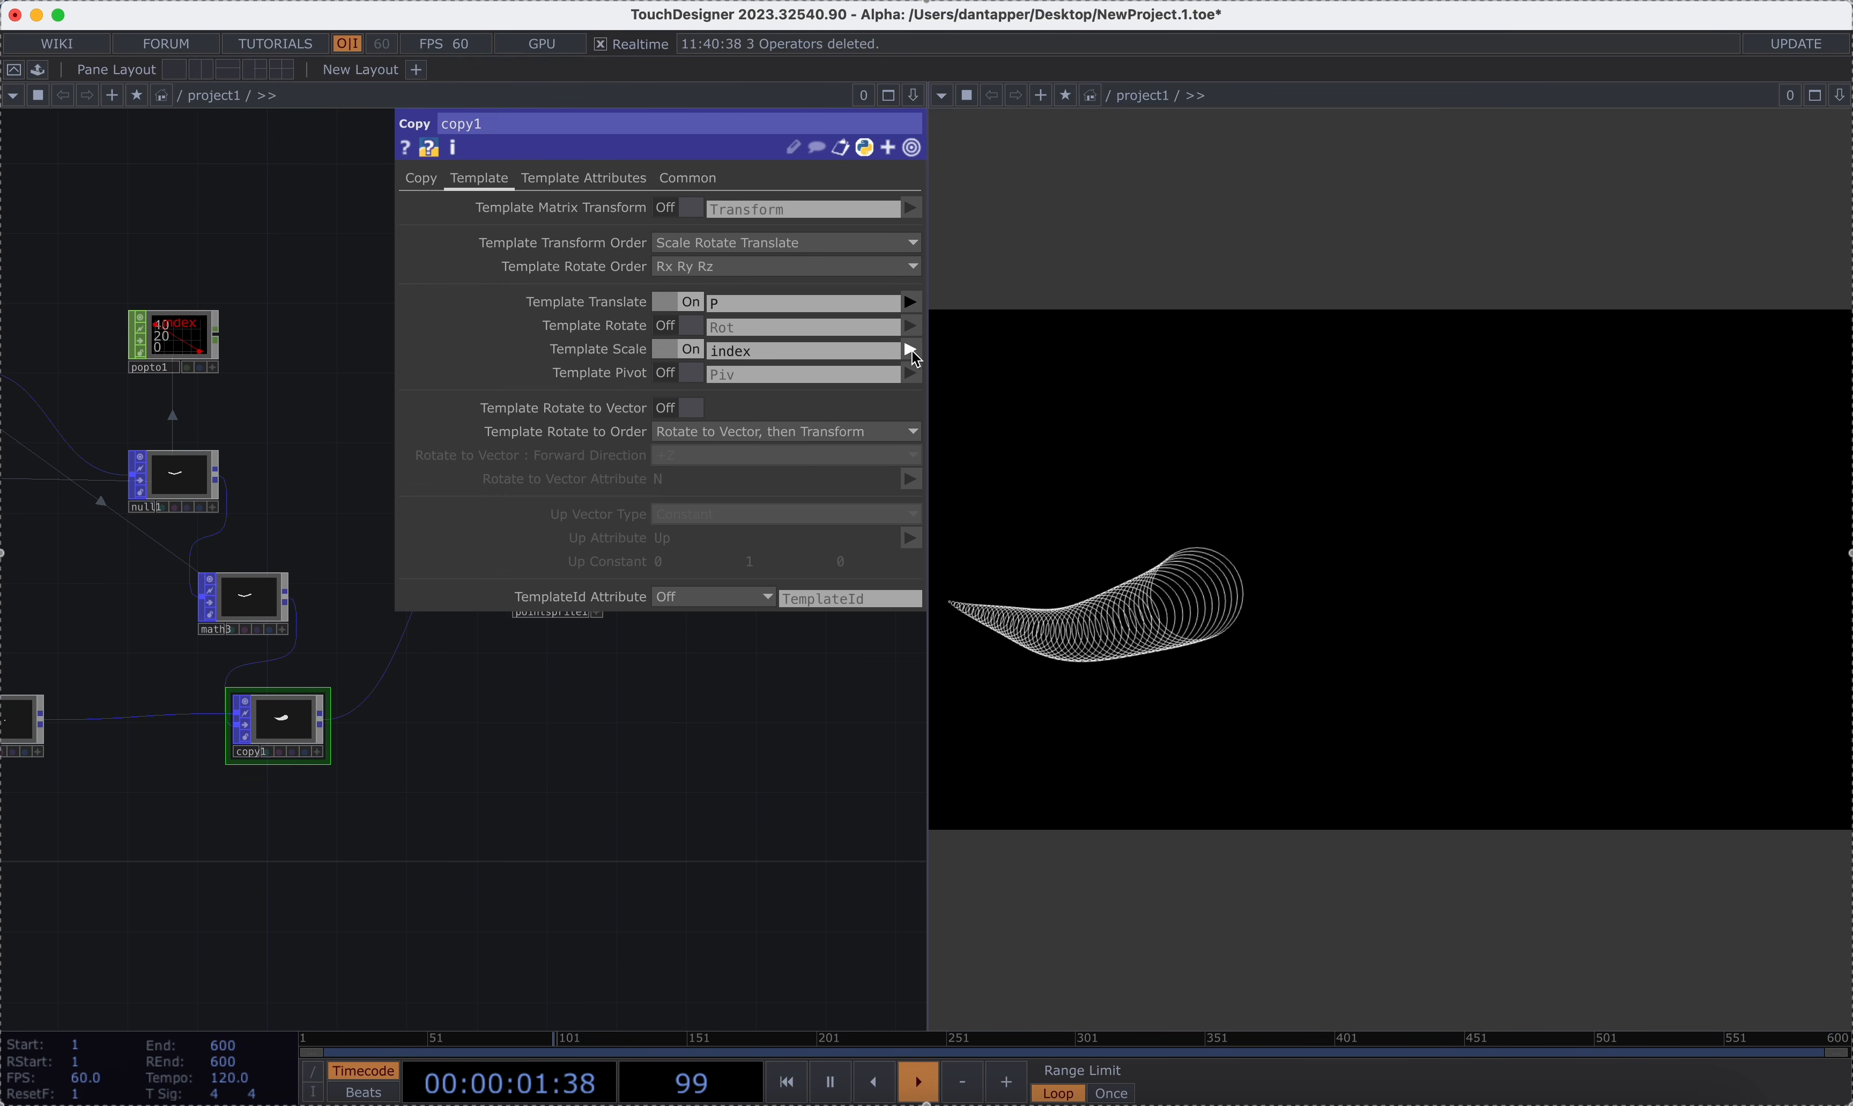
click(910, 349)
click(924, 438)
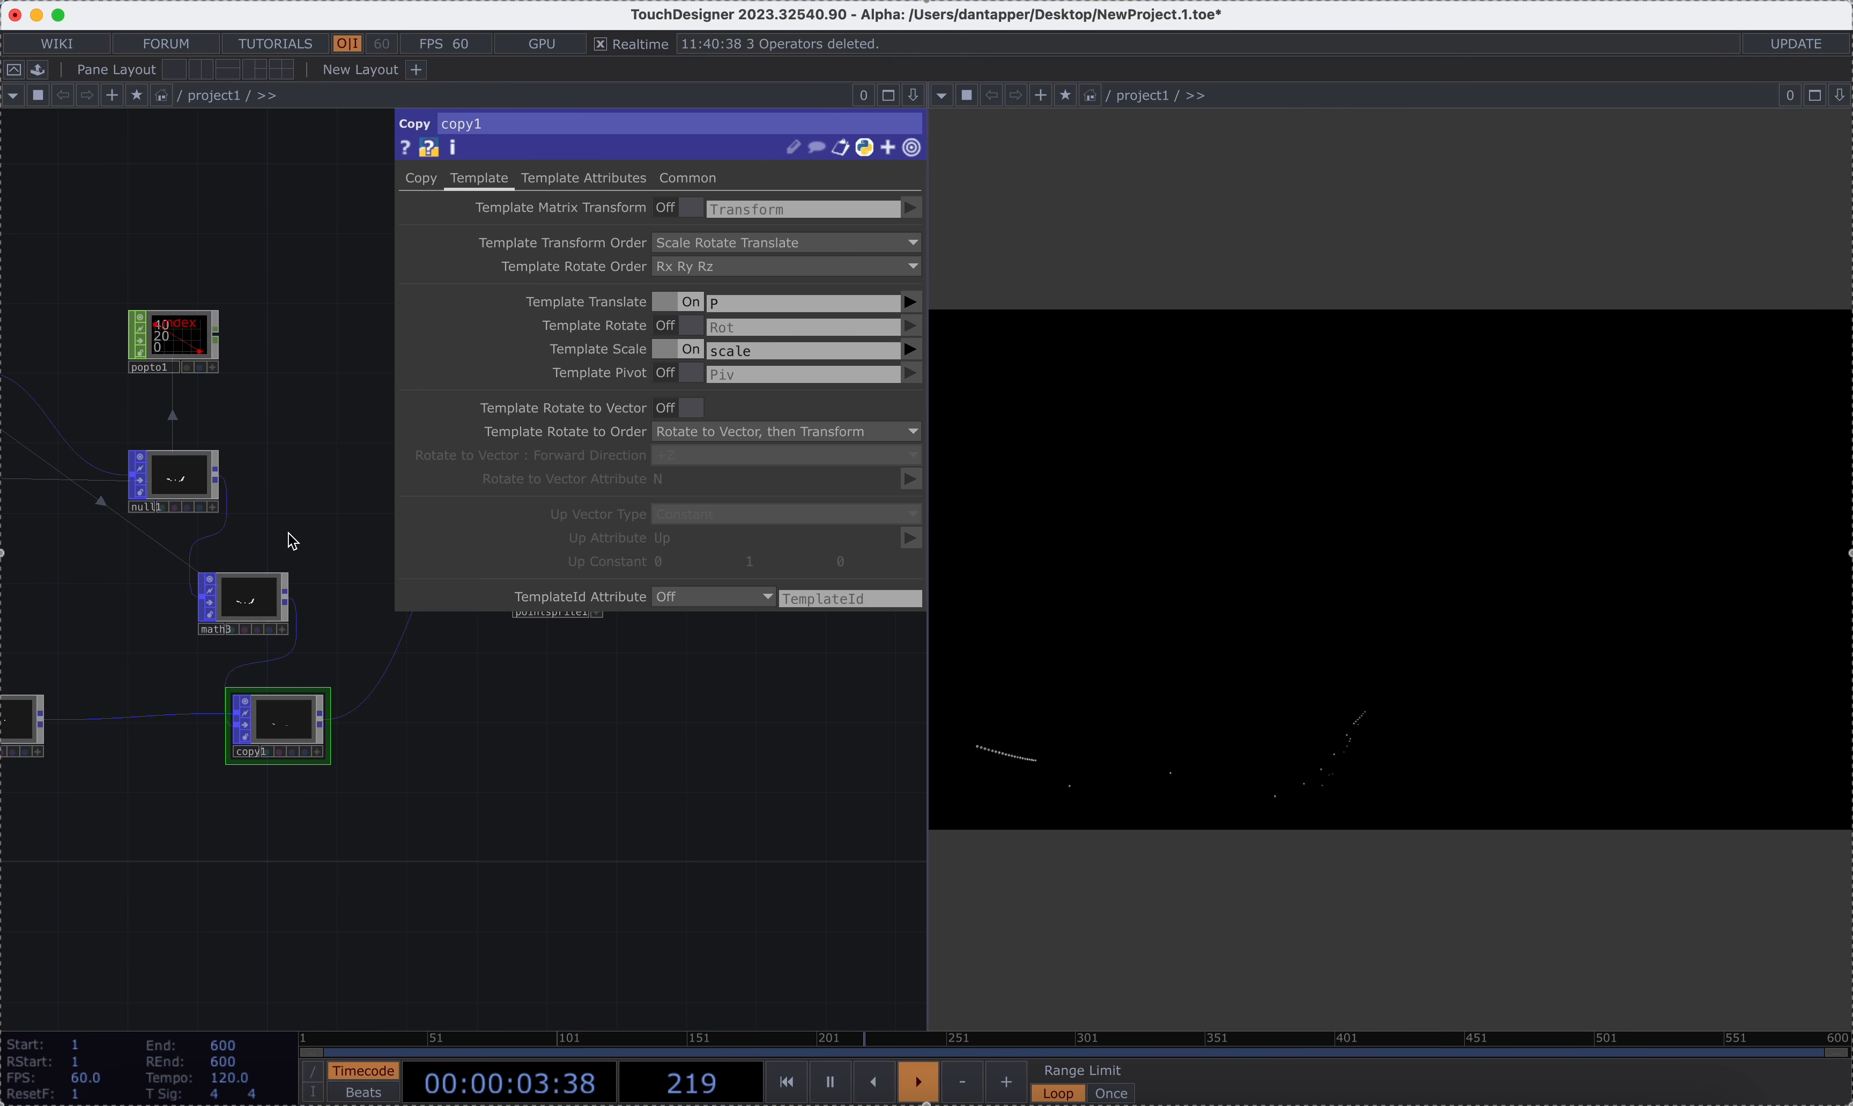
Try a value of 1 for both radius values of circle1.
drag(370, 526, 456, 526)
click(99, 728)
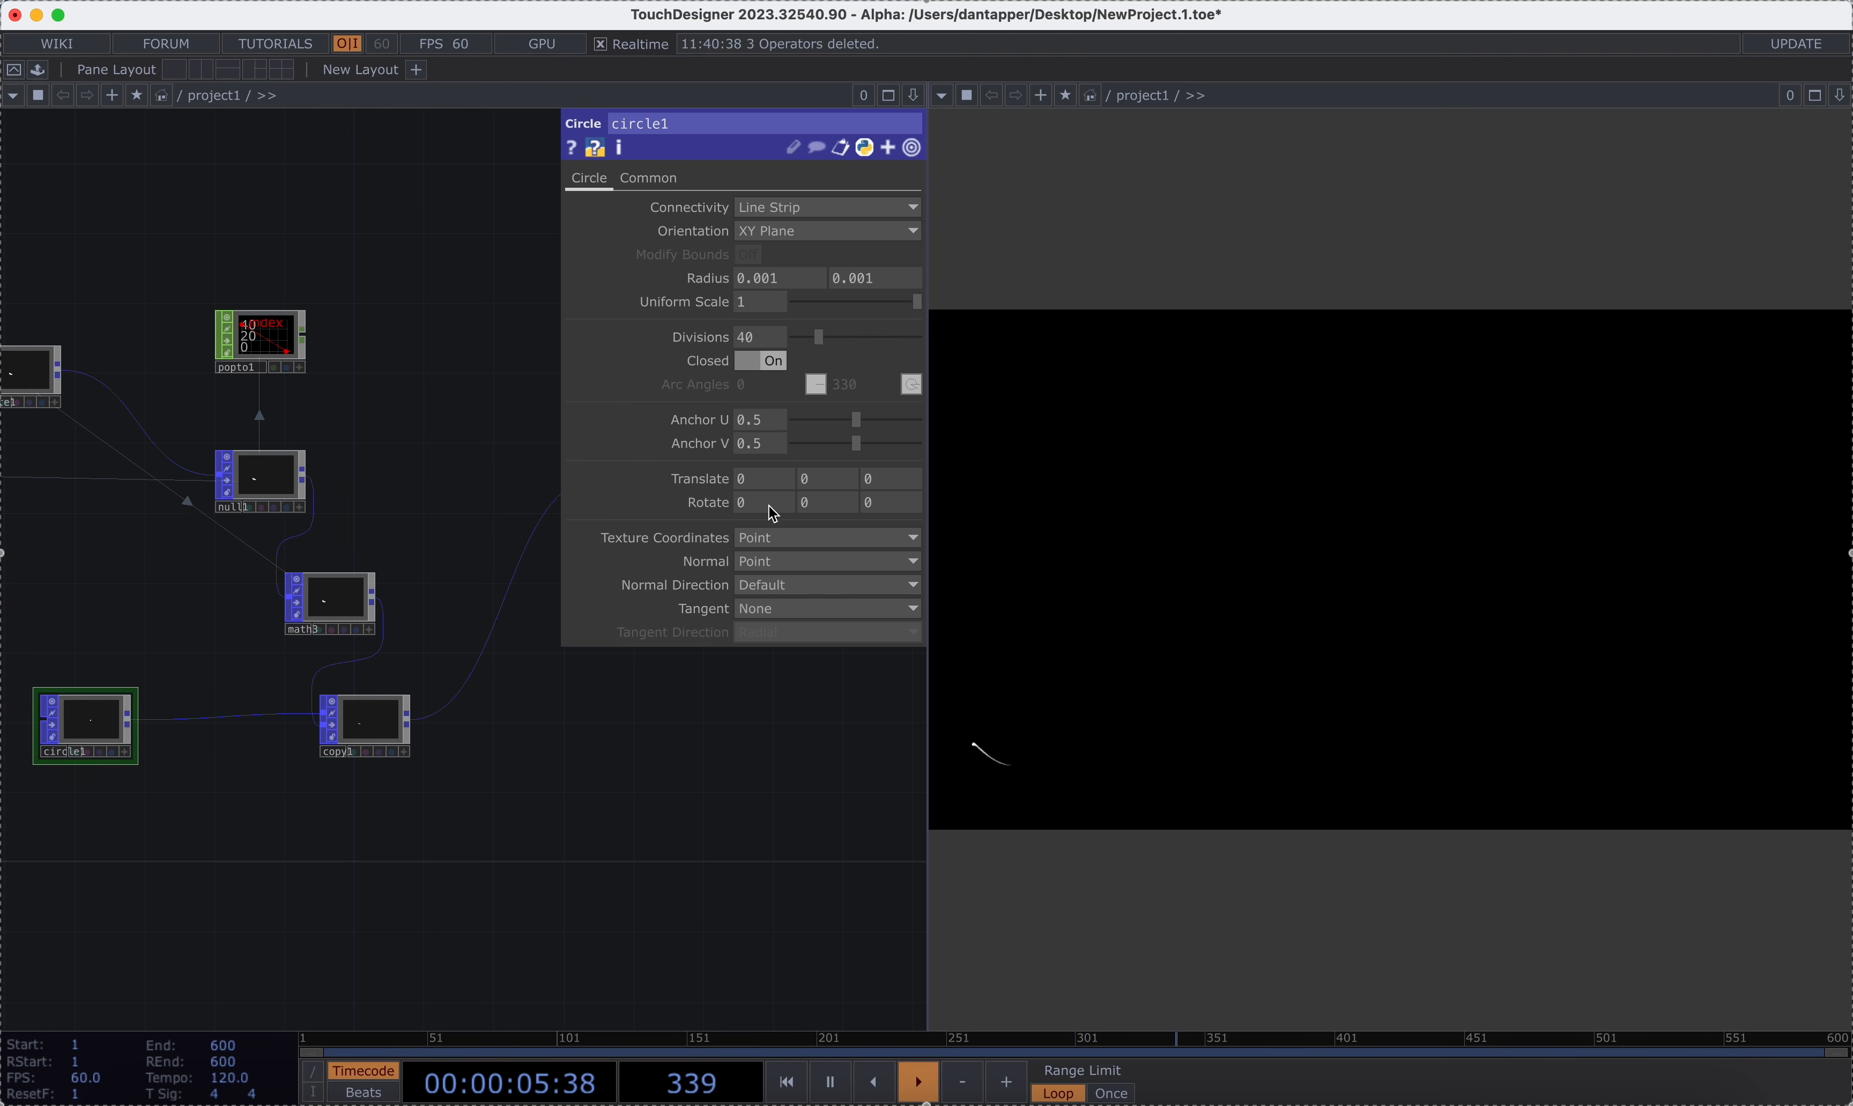
click(873, 277)
text(1)
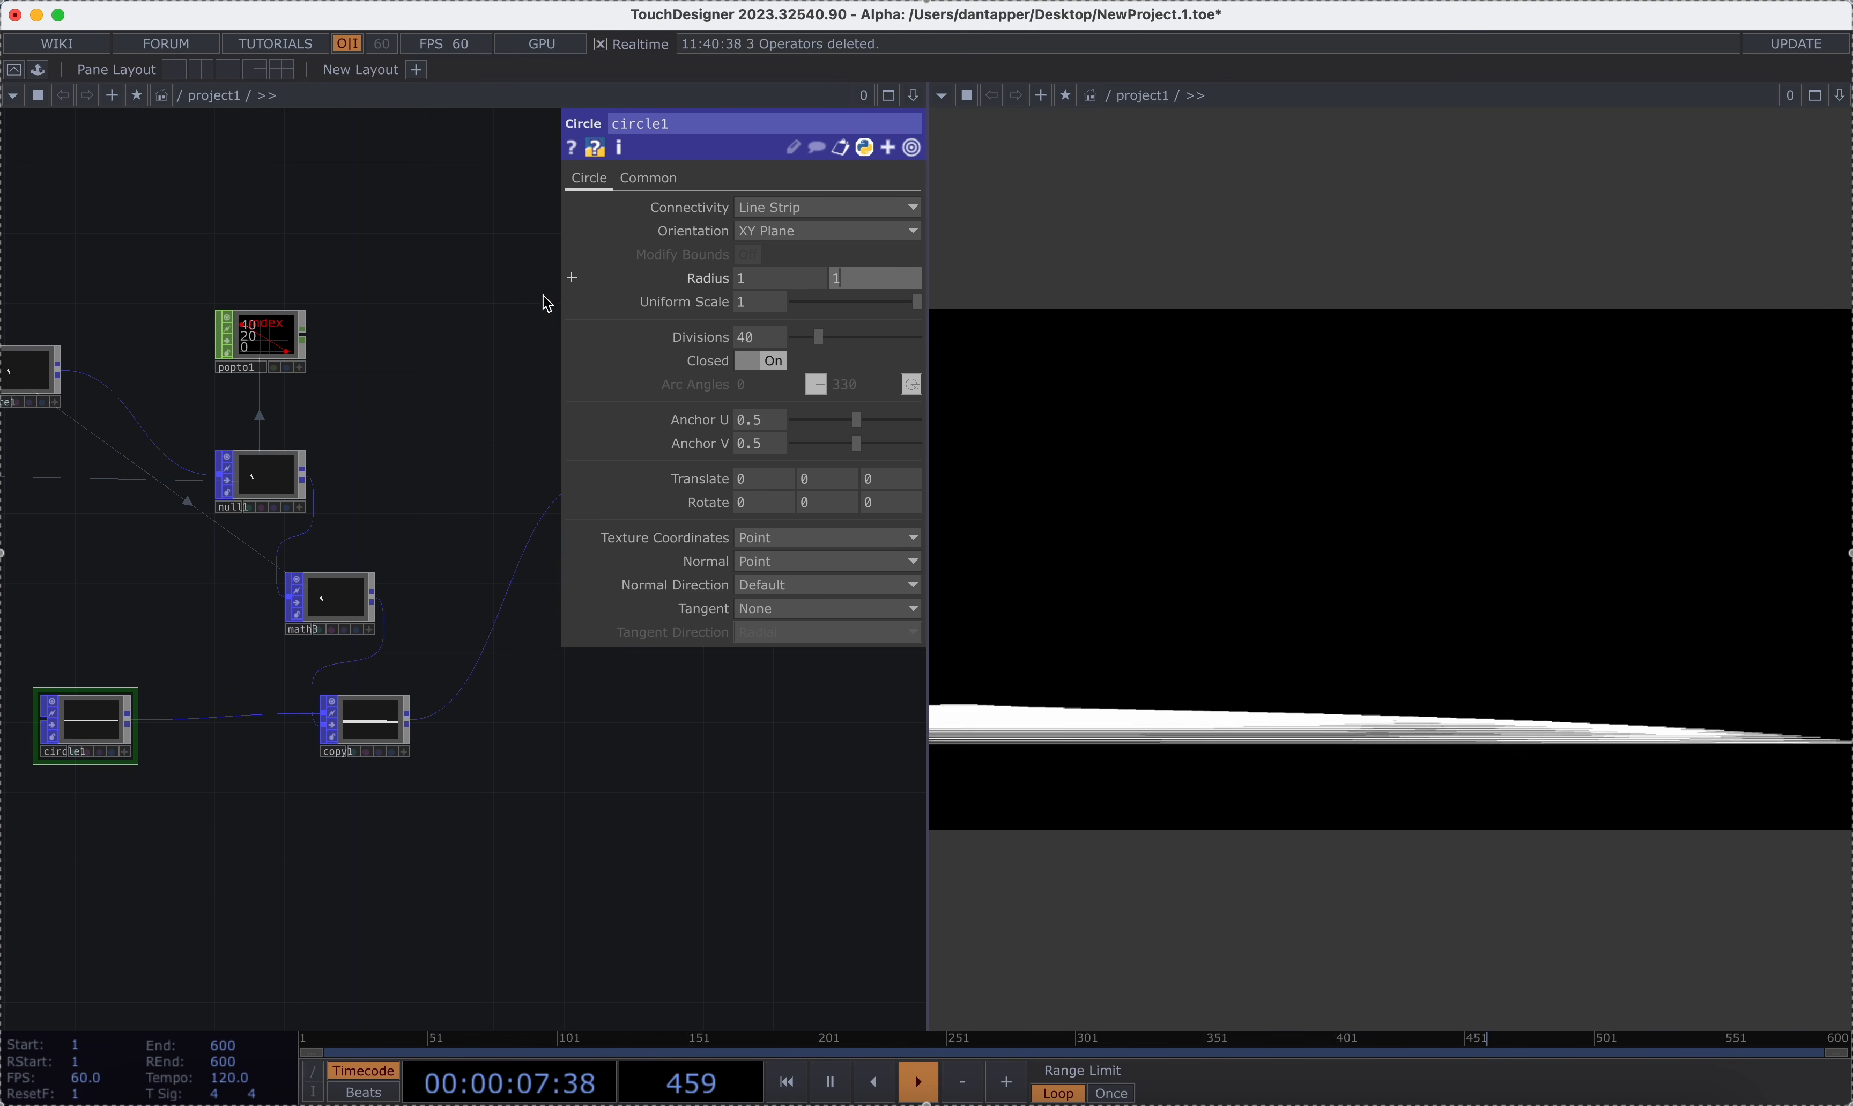
key(Return)
Try a value of 0.1 for both radius values of circle1.
click(786, 279)
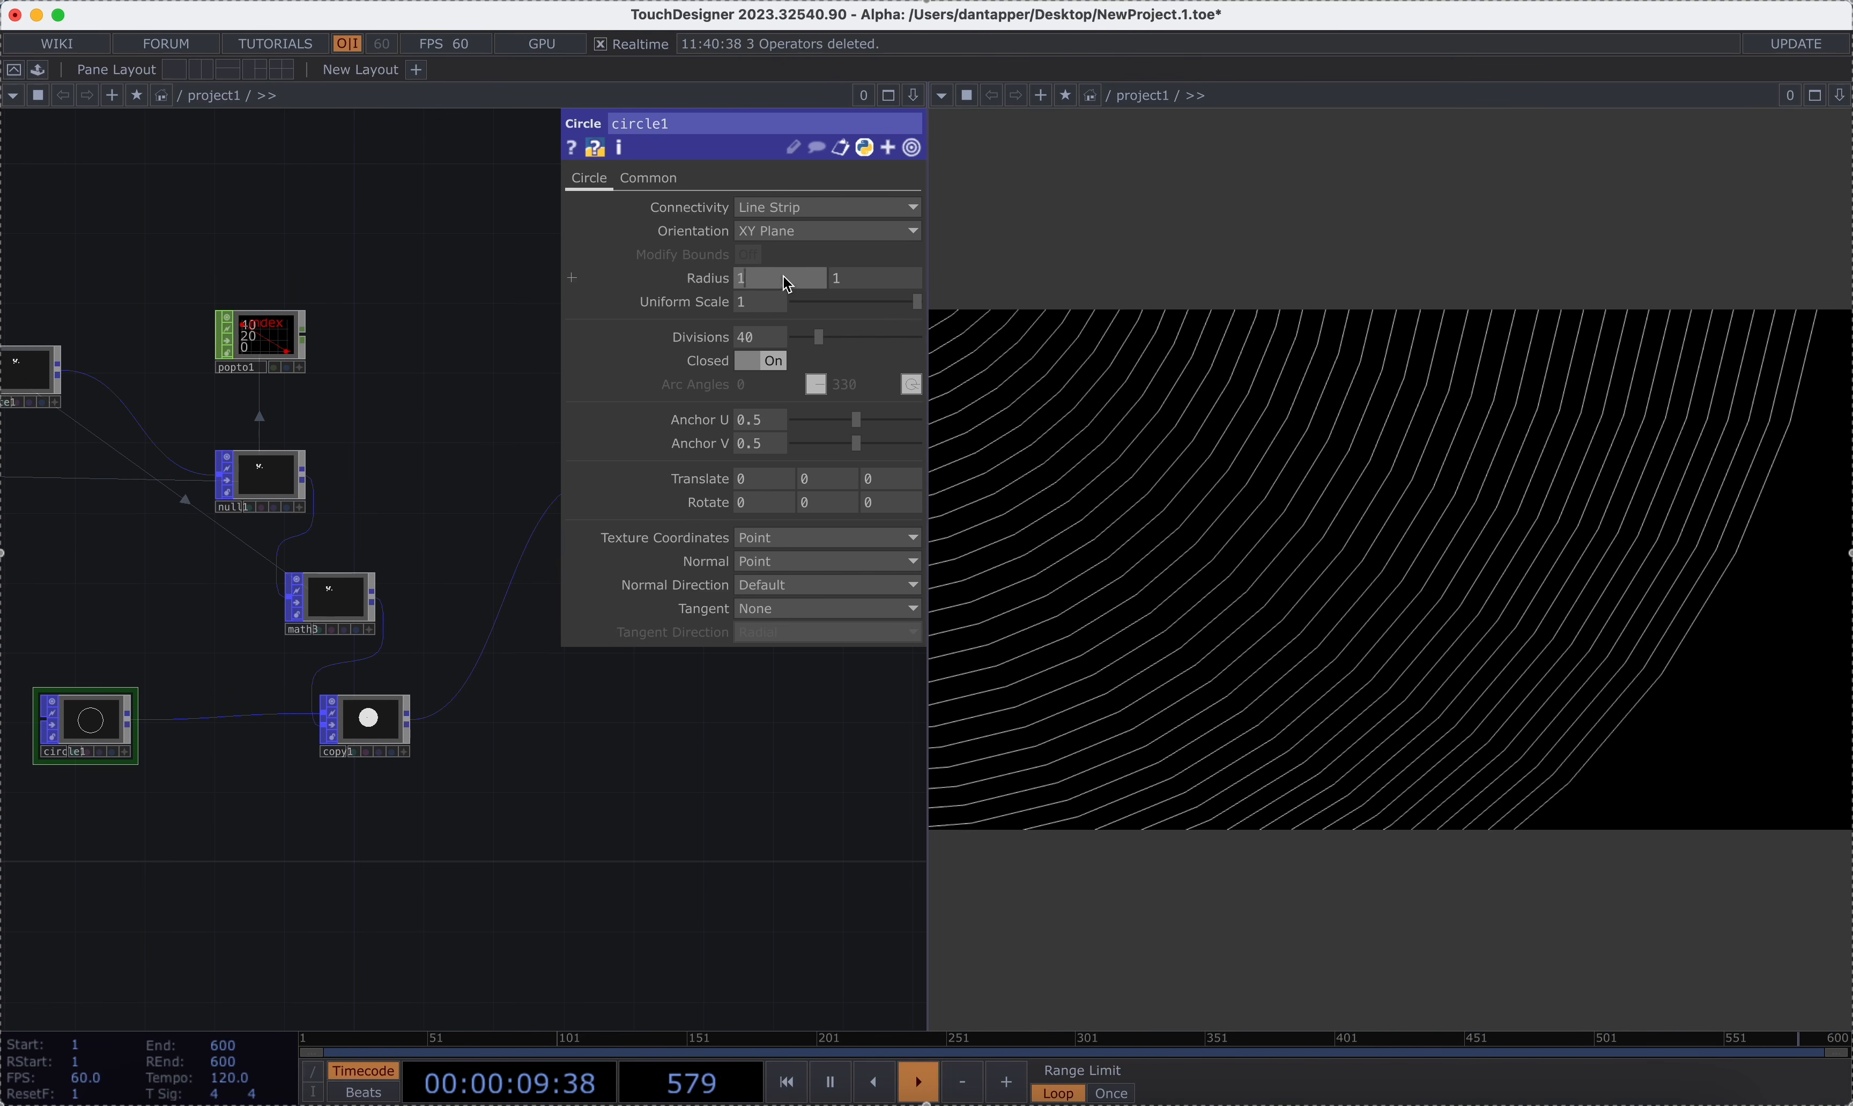
text(0.1)
click(880, 283)
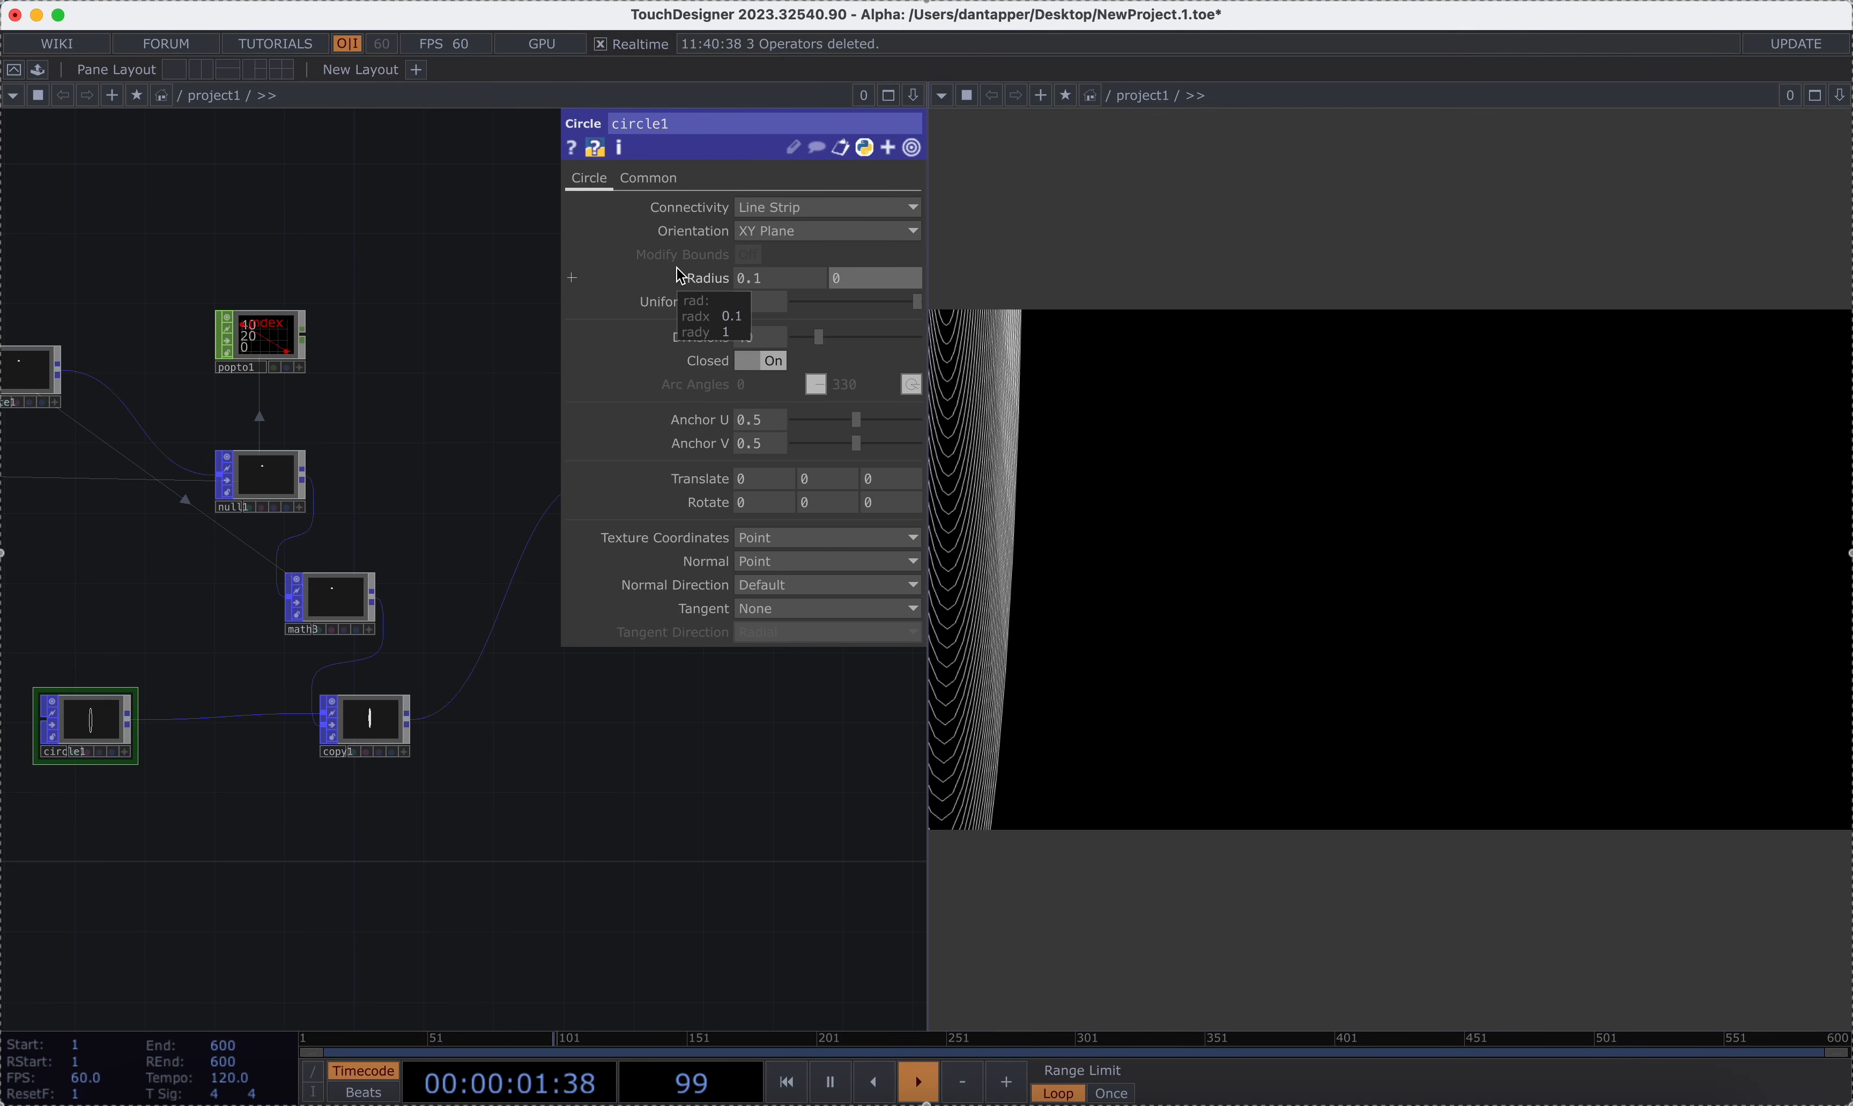
text(0.1)
key(Return)
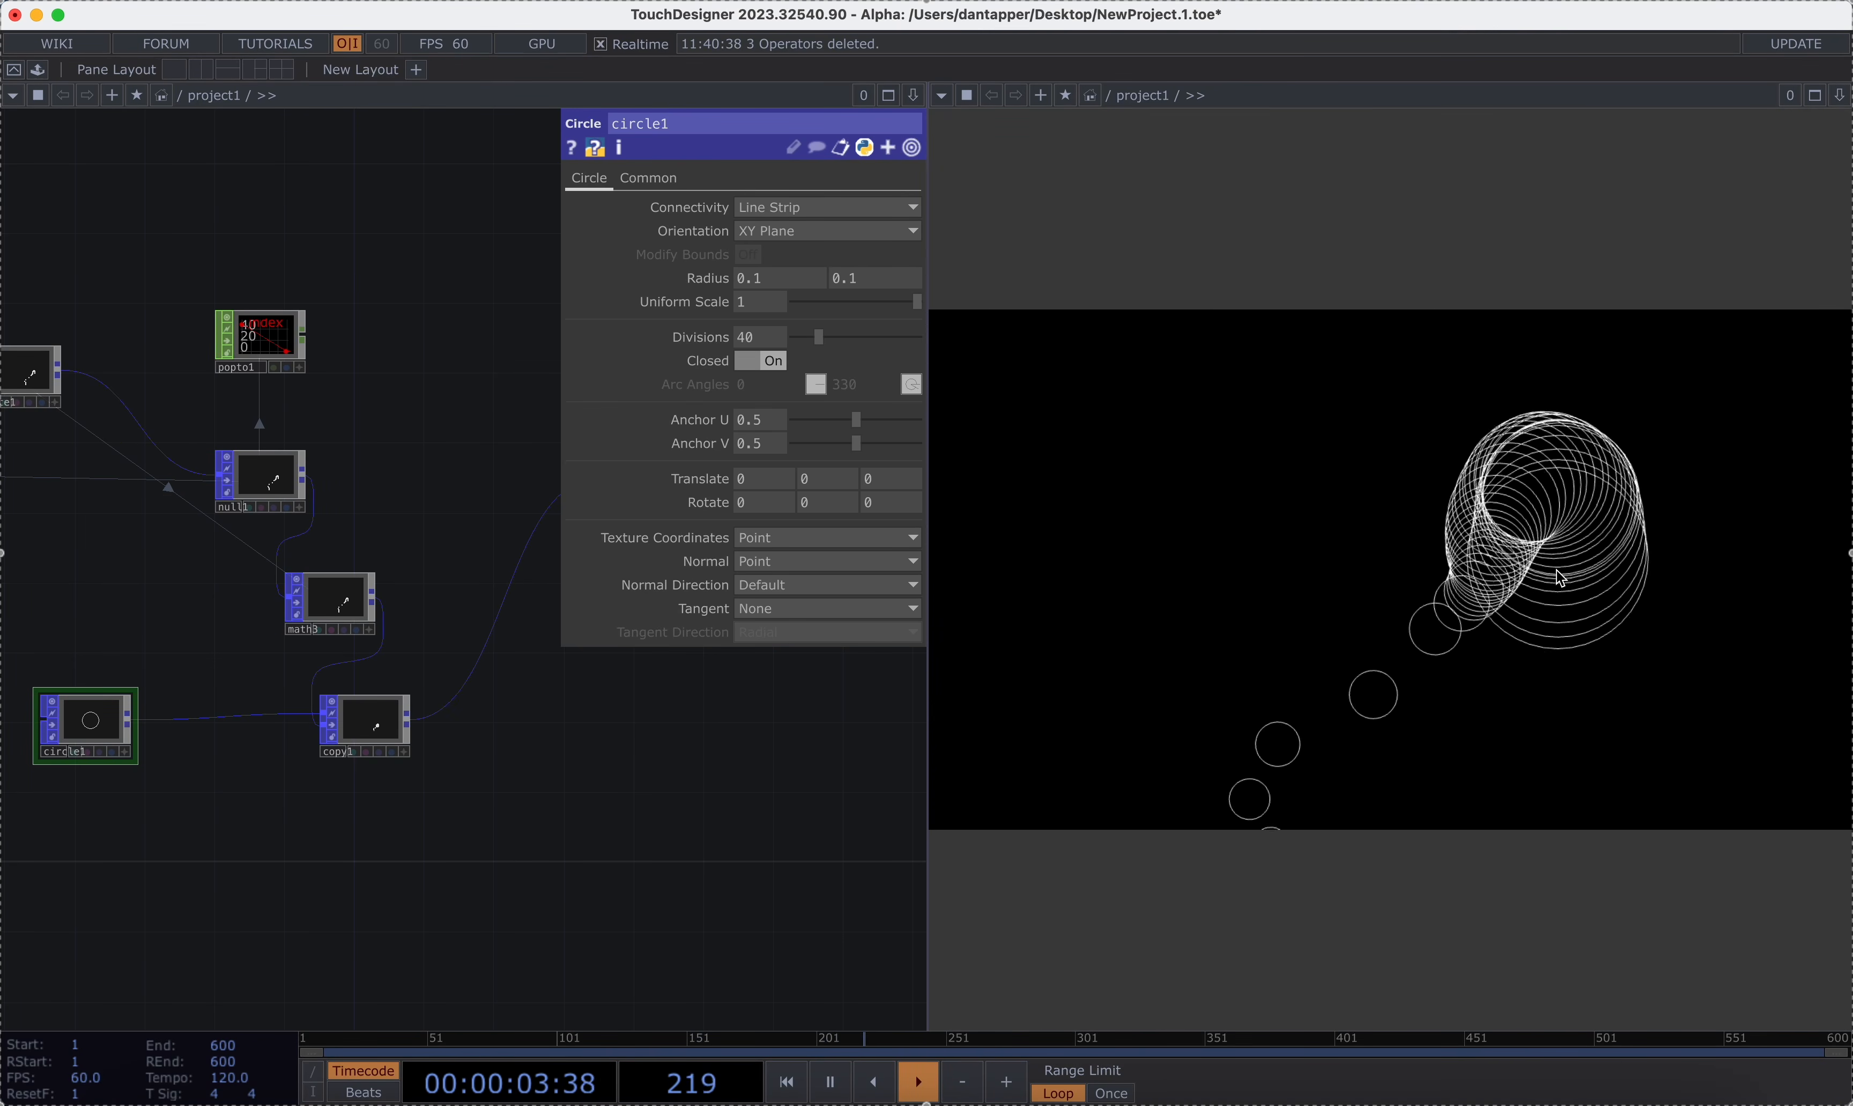
Set both radius values of circle1 to 0.05.
click(785, 280)
text(0.05)
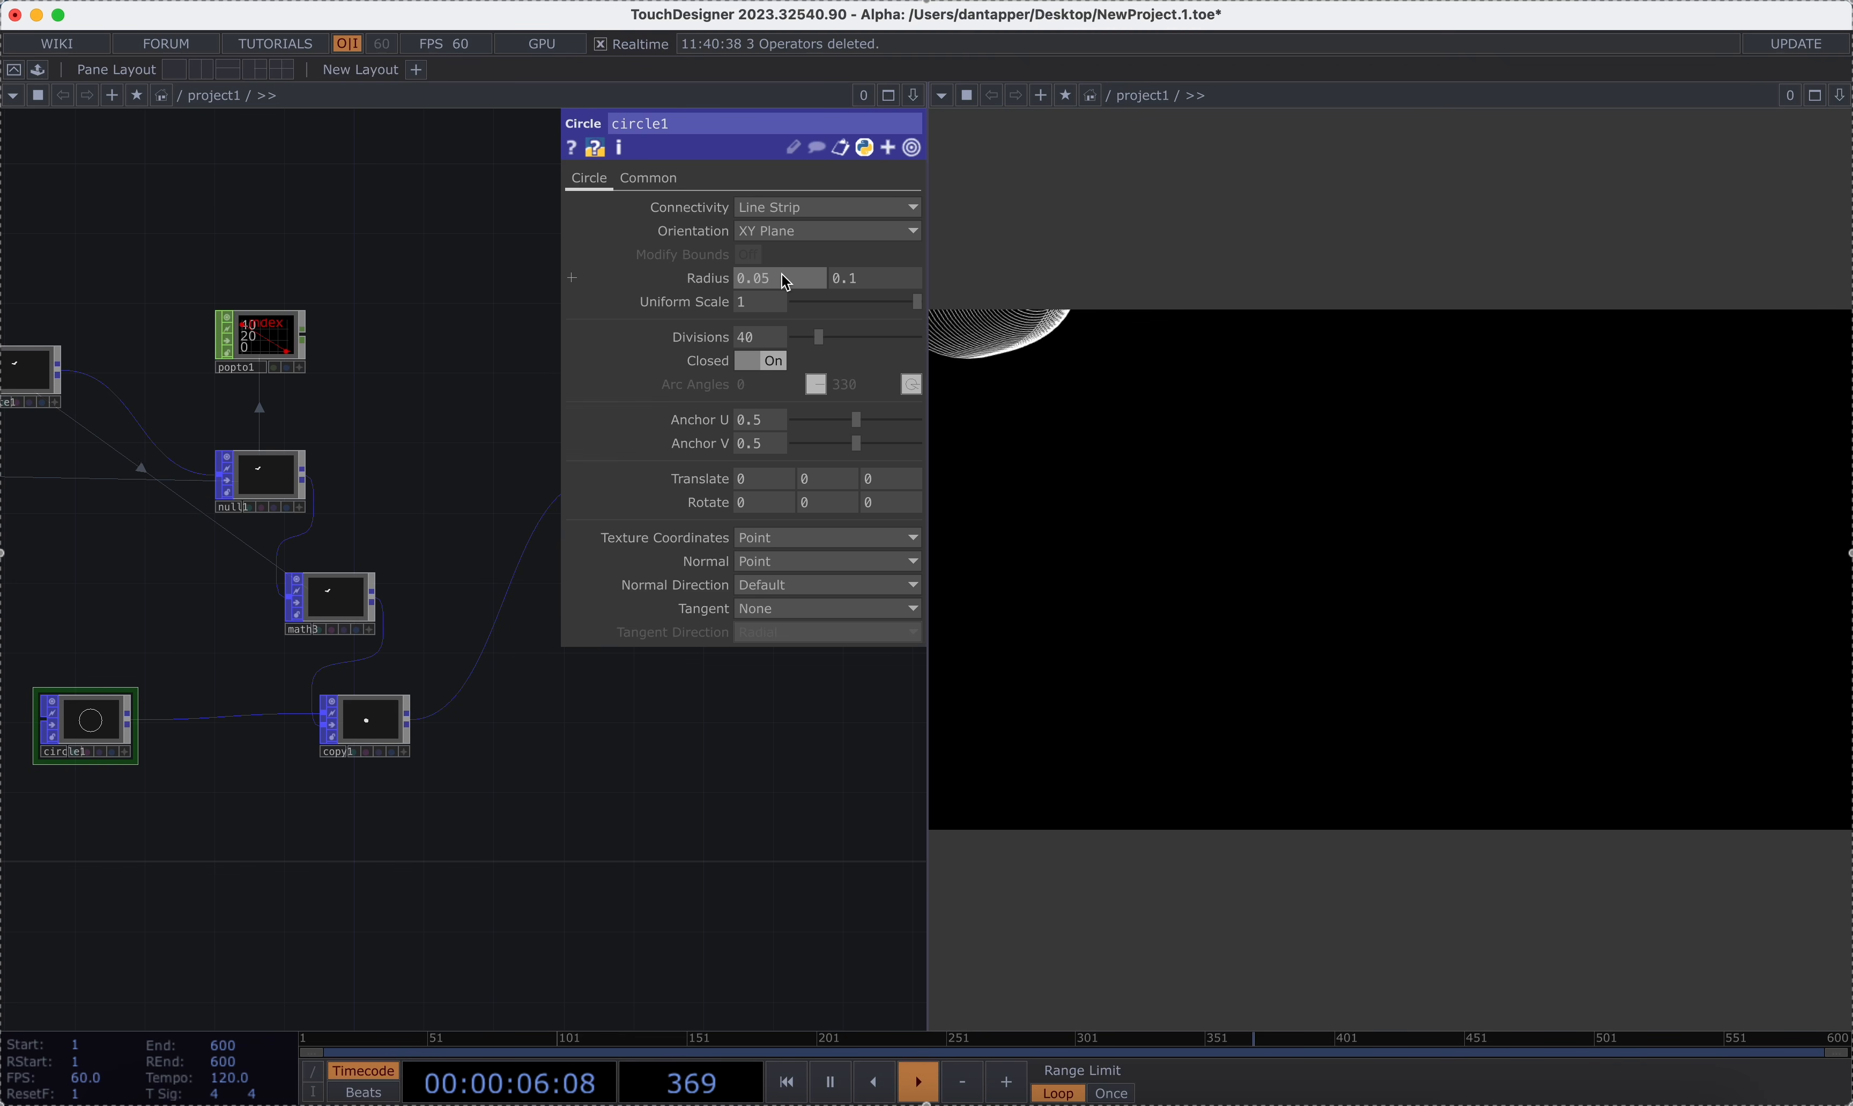
click(876, 289)
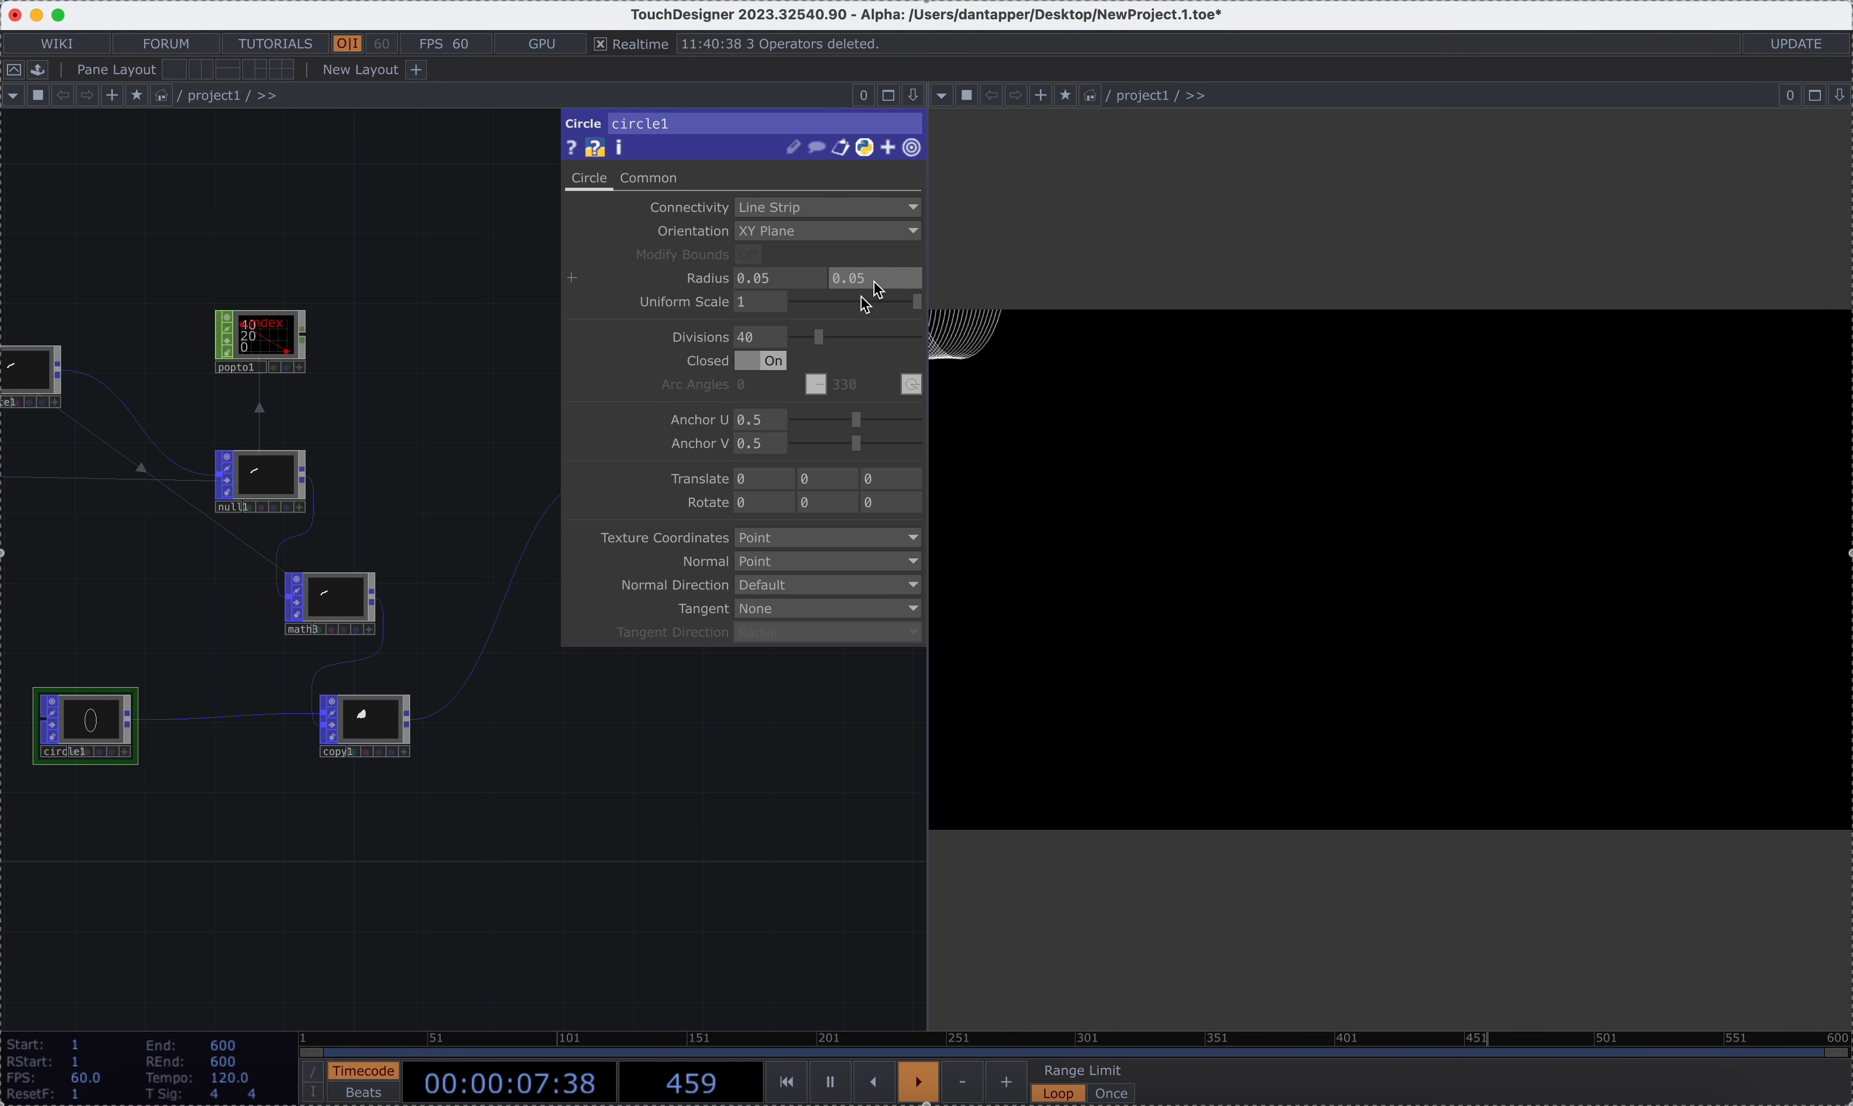
text(0.05)
key(Return)
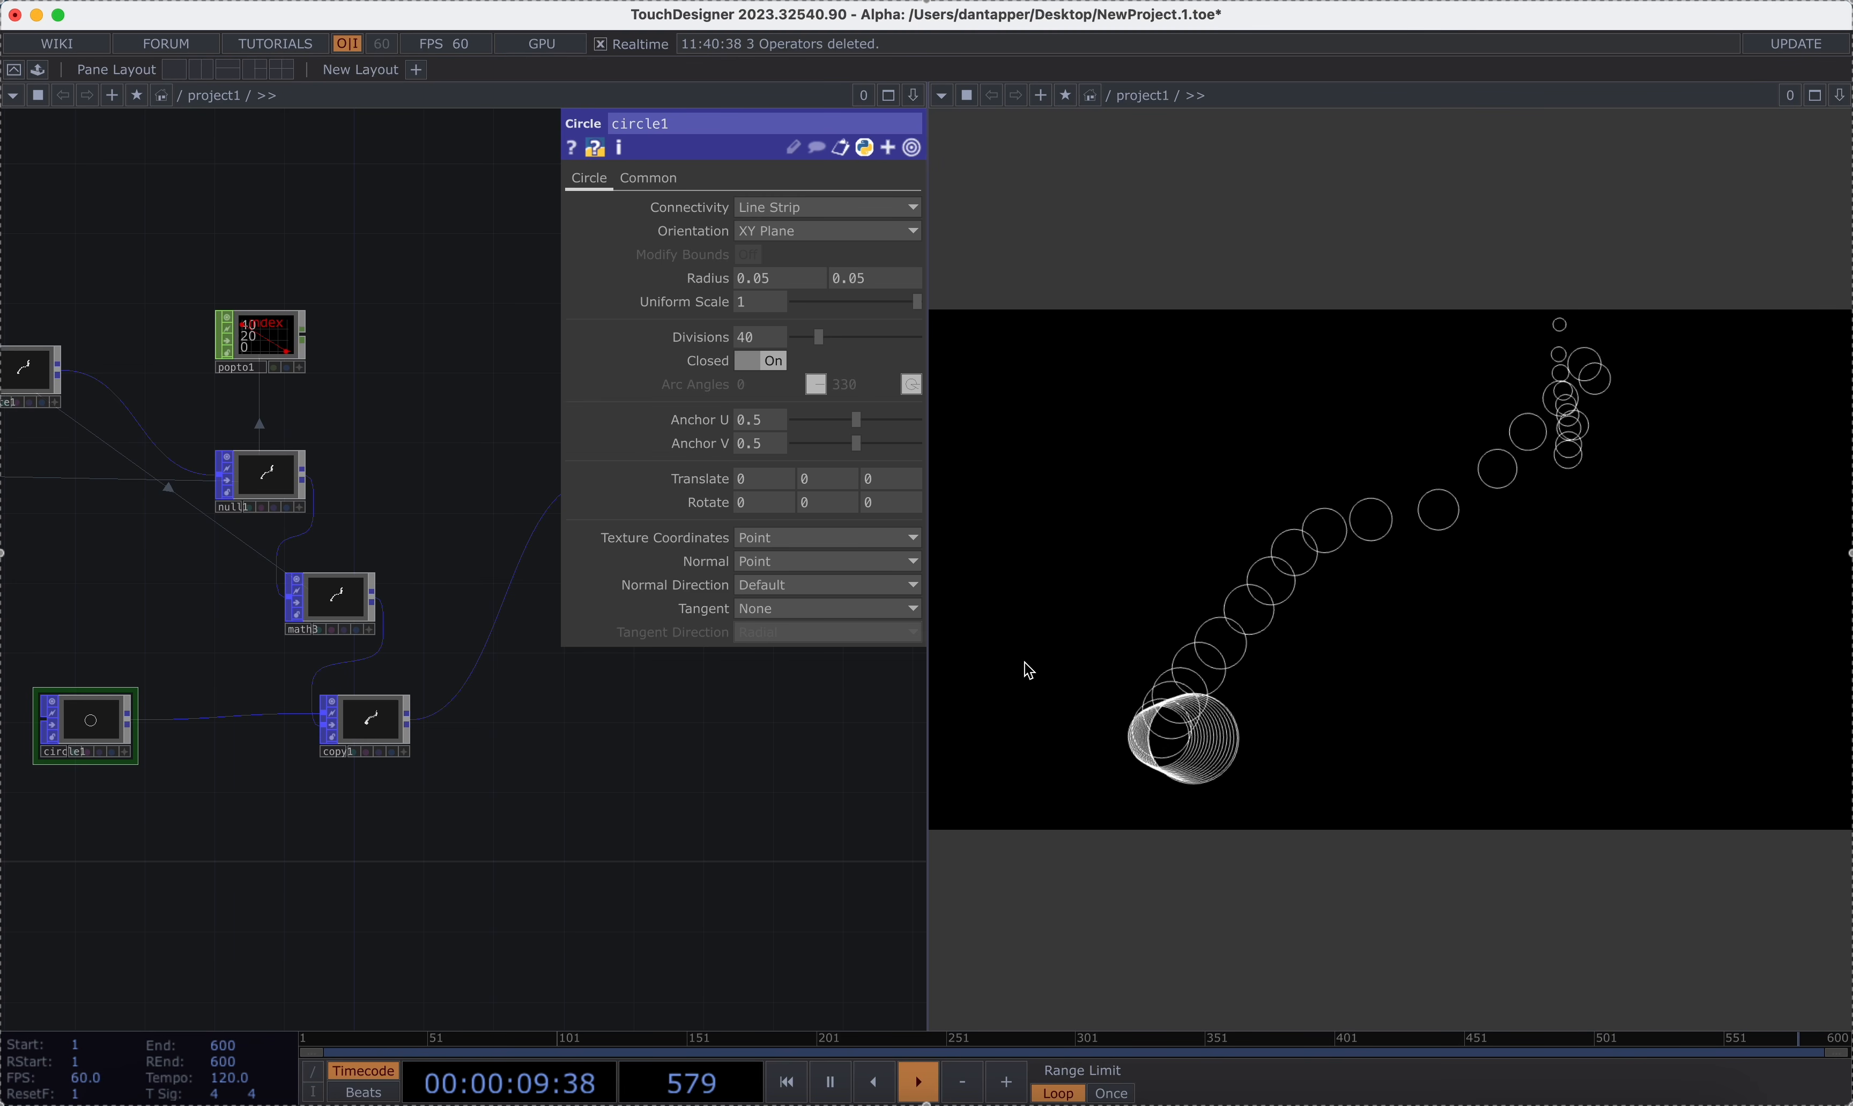
Try an amplitude of 0.1 on noise1.
scroll(442, 778, down, 5)
drag(537, 868, 704, 872)
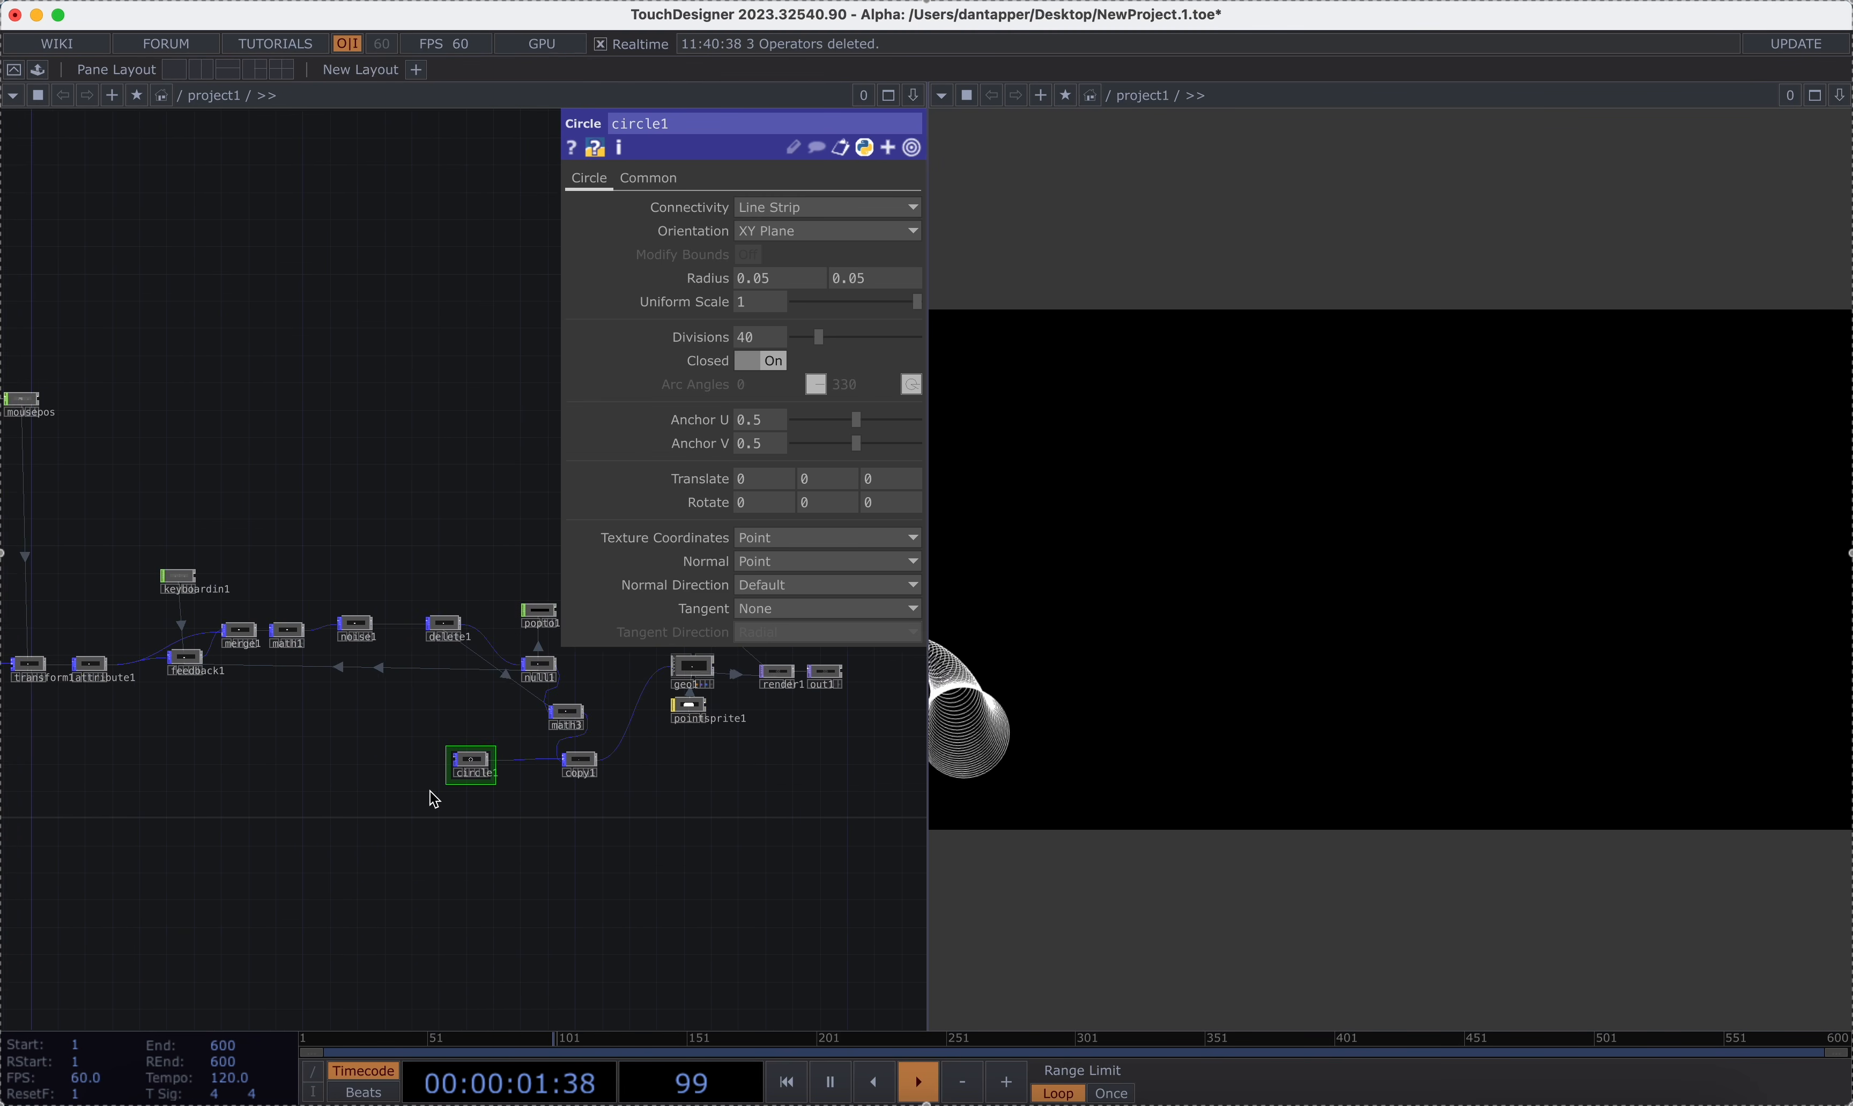
scroll(432, 793, up, 5)
drag(340, 727, 459, 782)
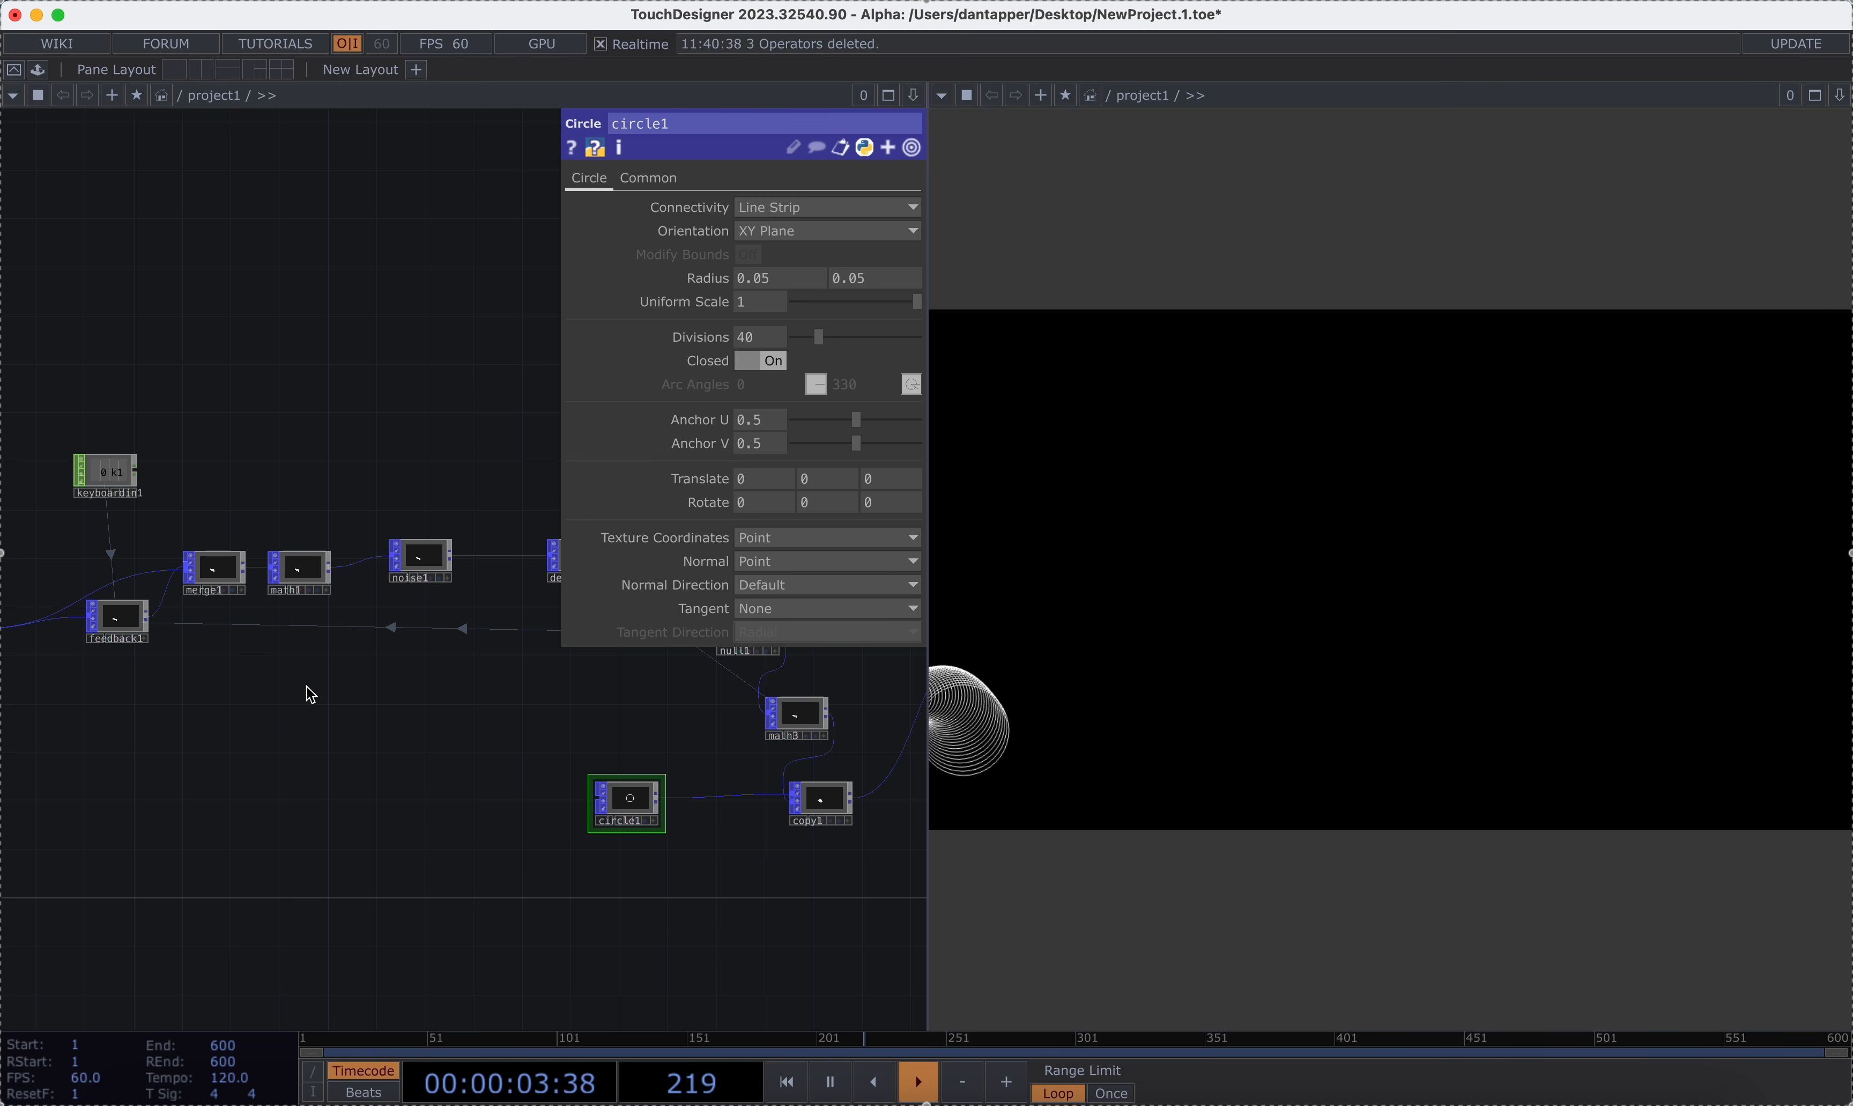
drag(311, 695, 310, 756)
click(421, 624)
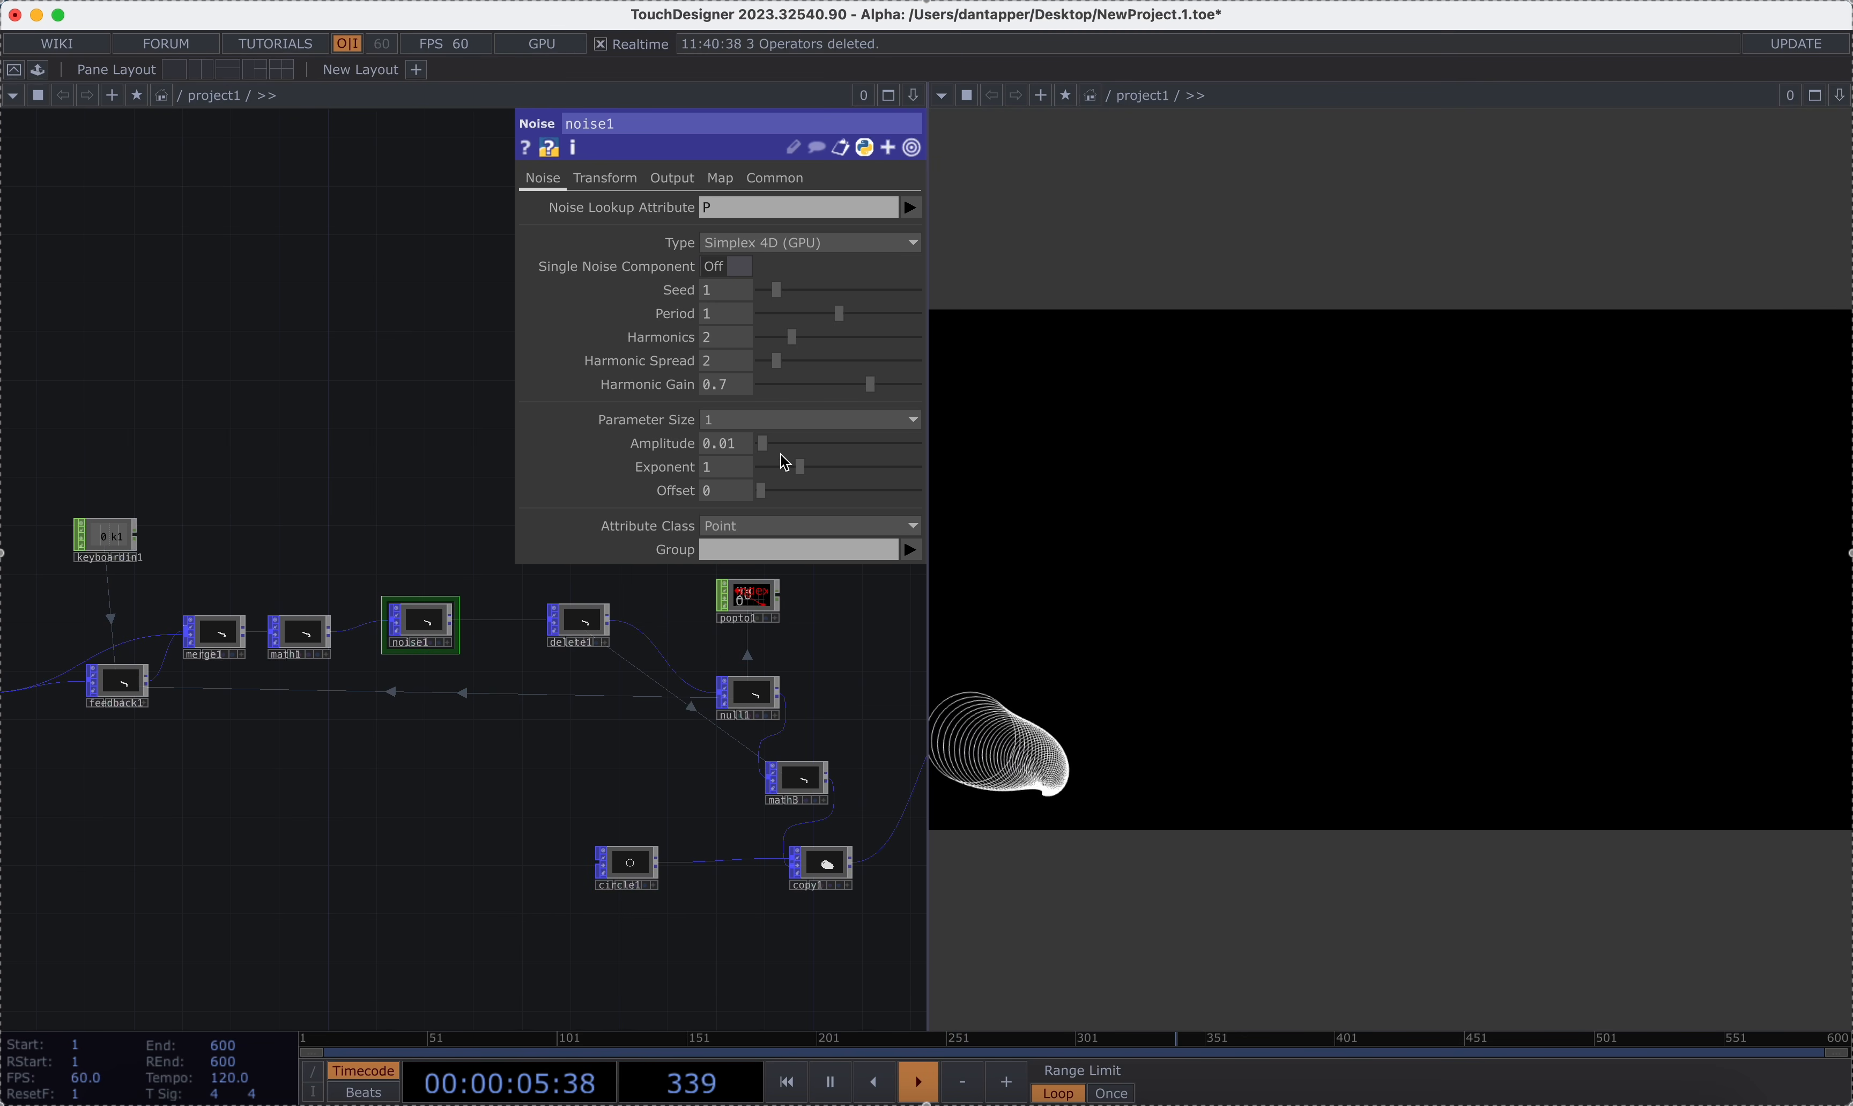
key(BackSpace)
text(1)
key(Return)
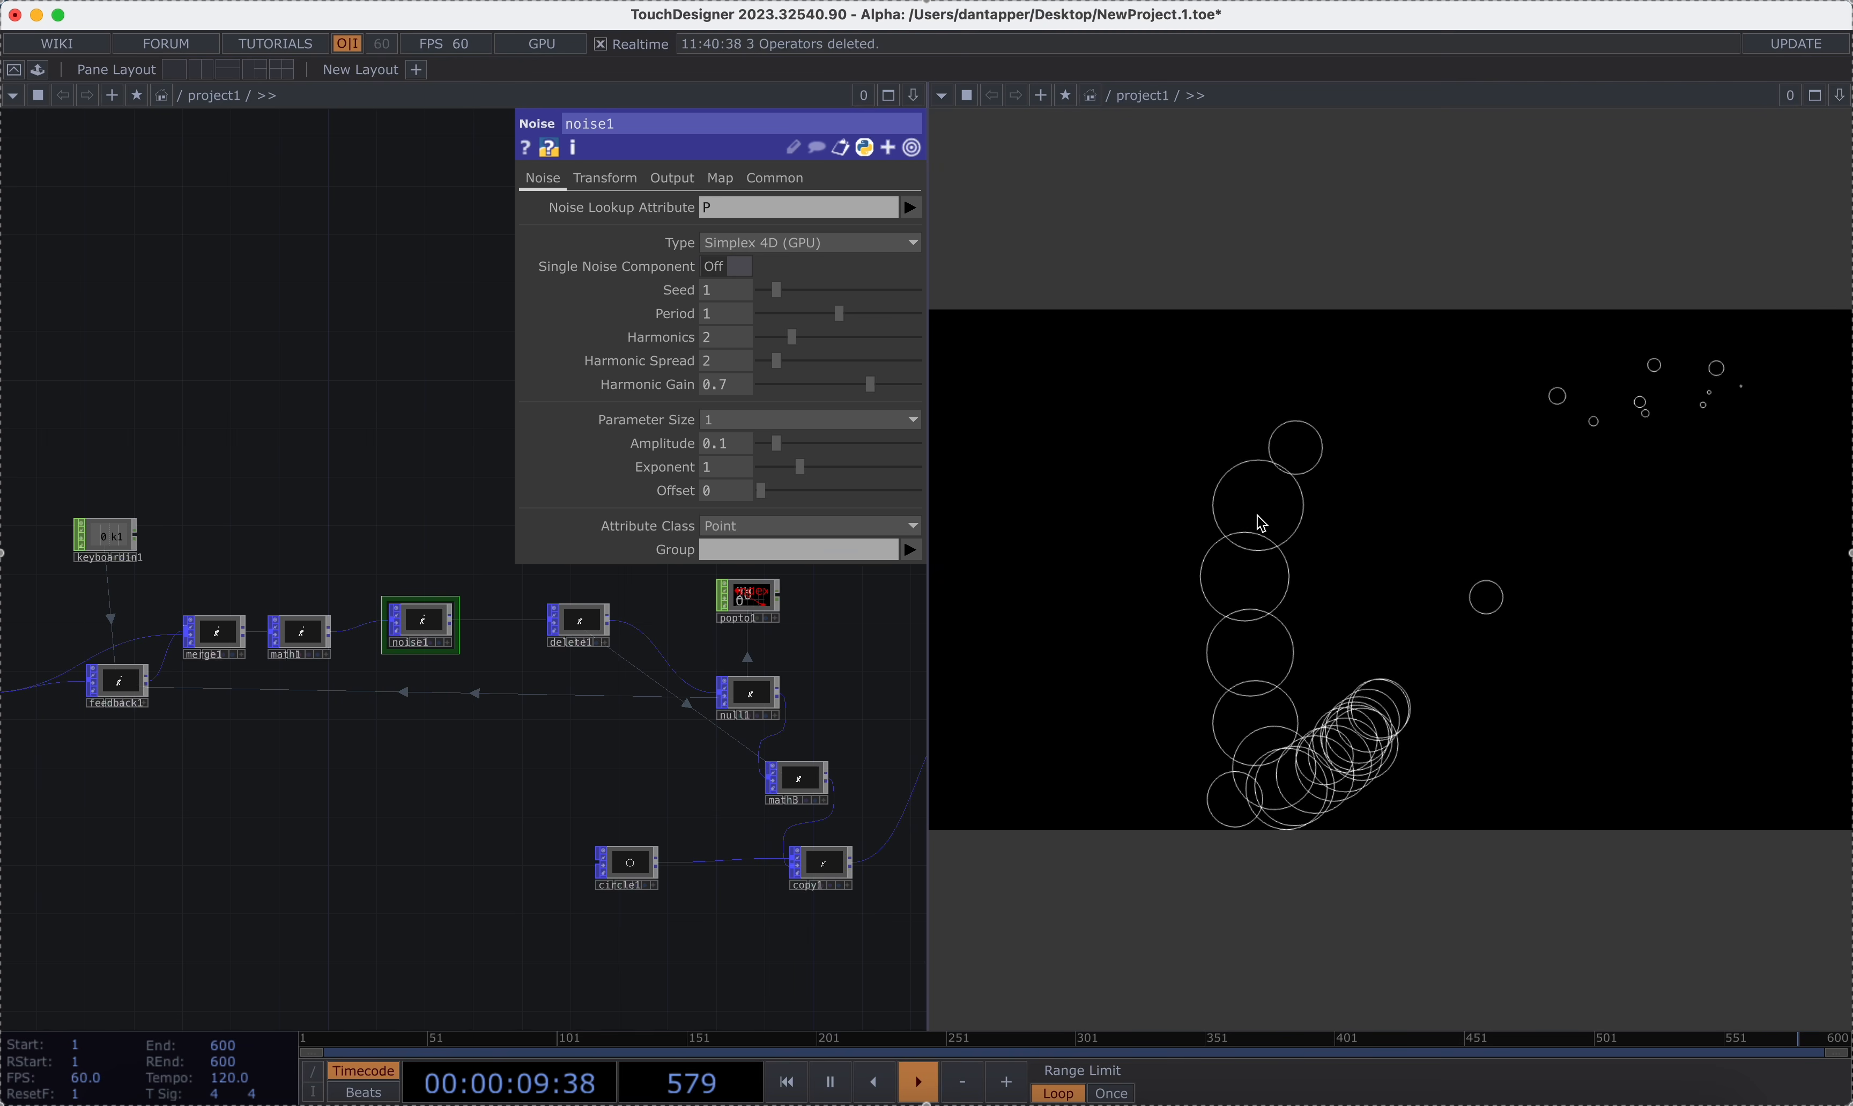
Try an amplitude of 0.05 on noise1.
click(741, 440)
key(BackSpace)
text(05)
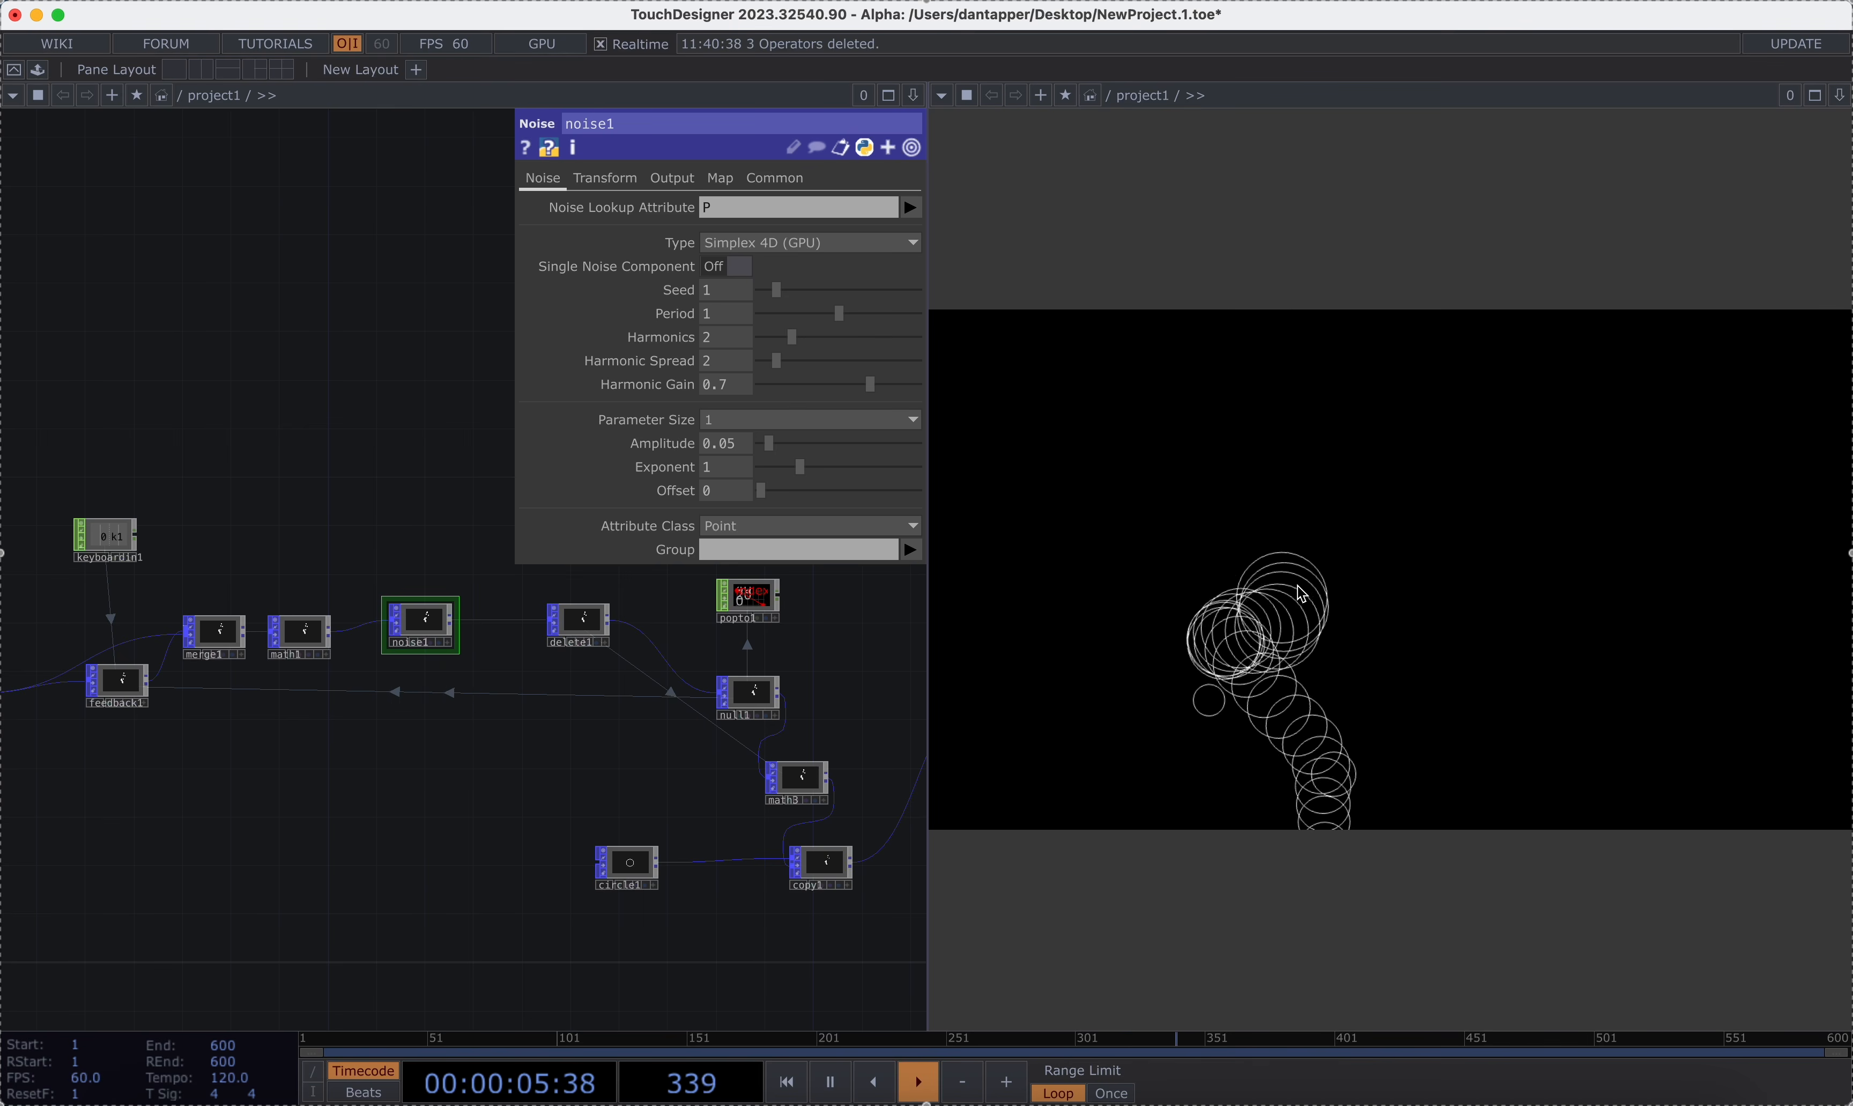
Set noise1's period to 0.3 and its amplitude to 0.02.
click(606, 179)
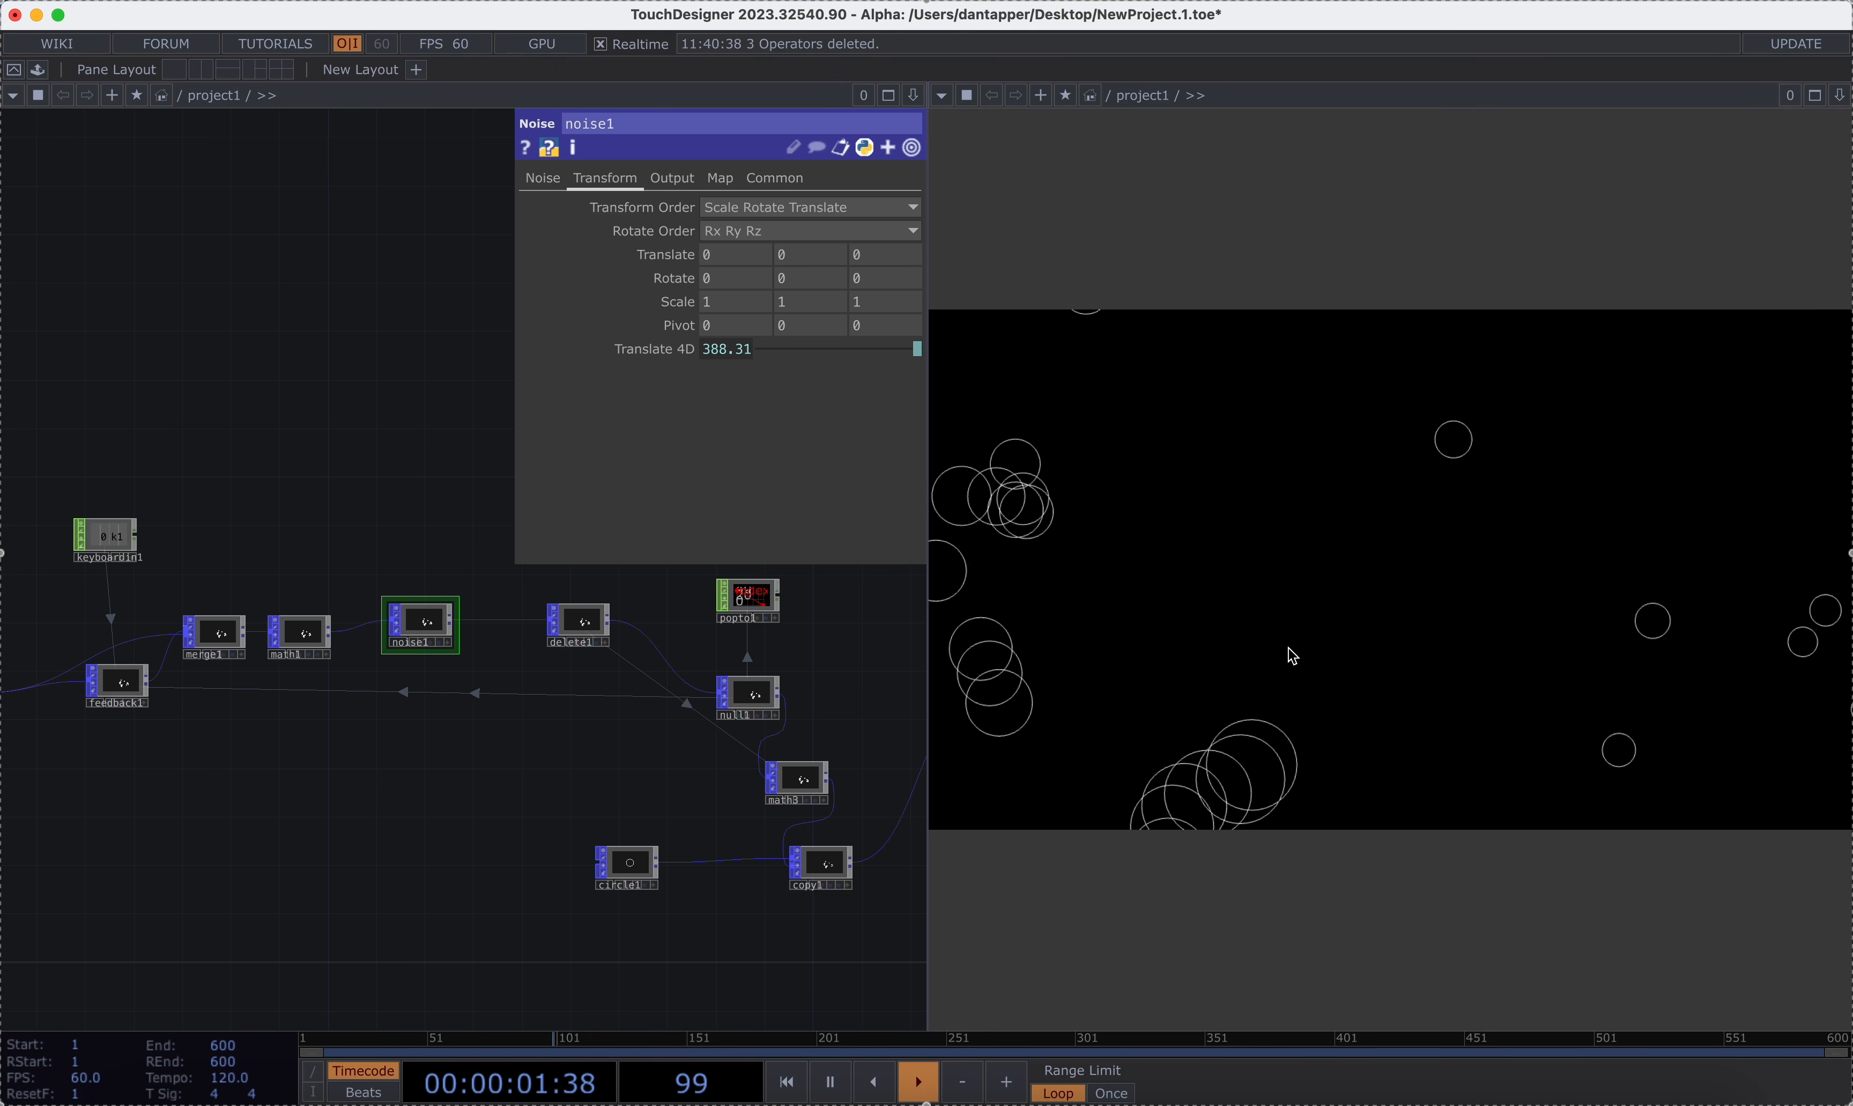
click(544, 179)
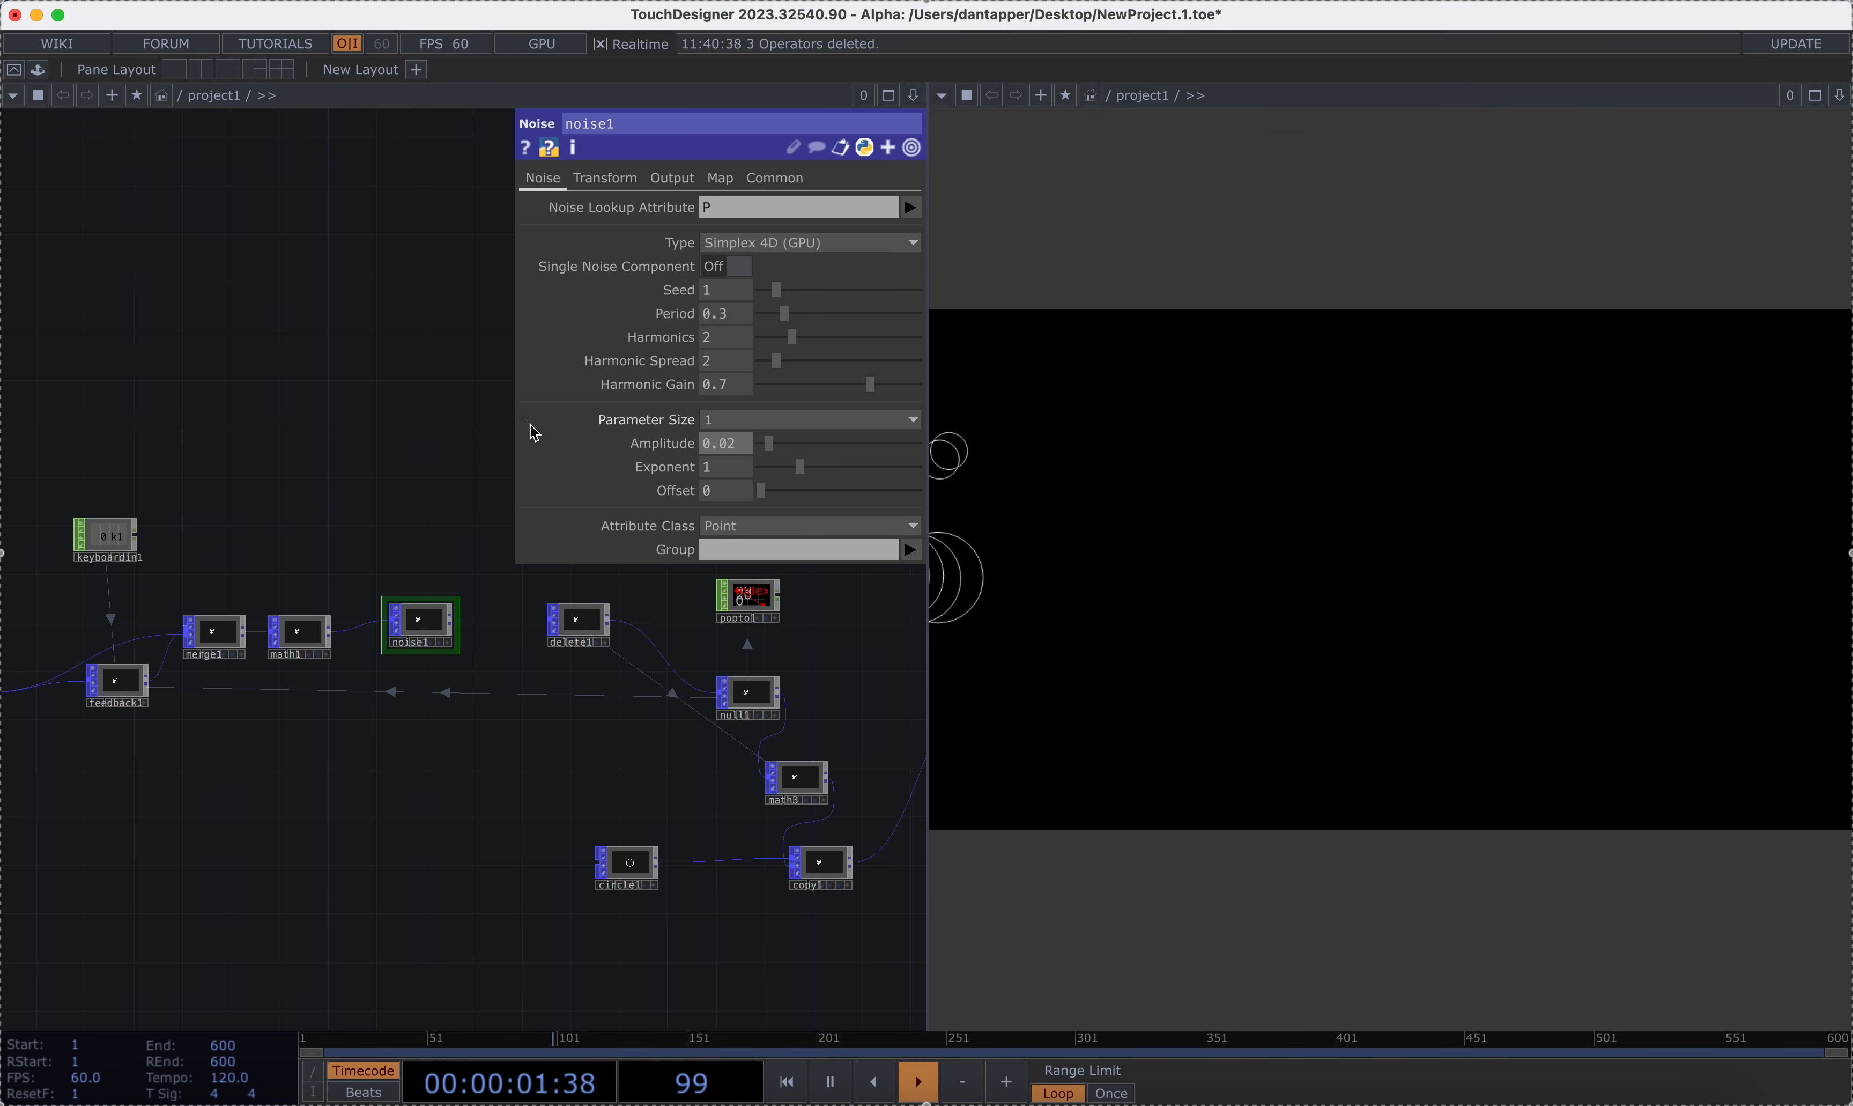
click(527, 420)
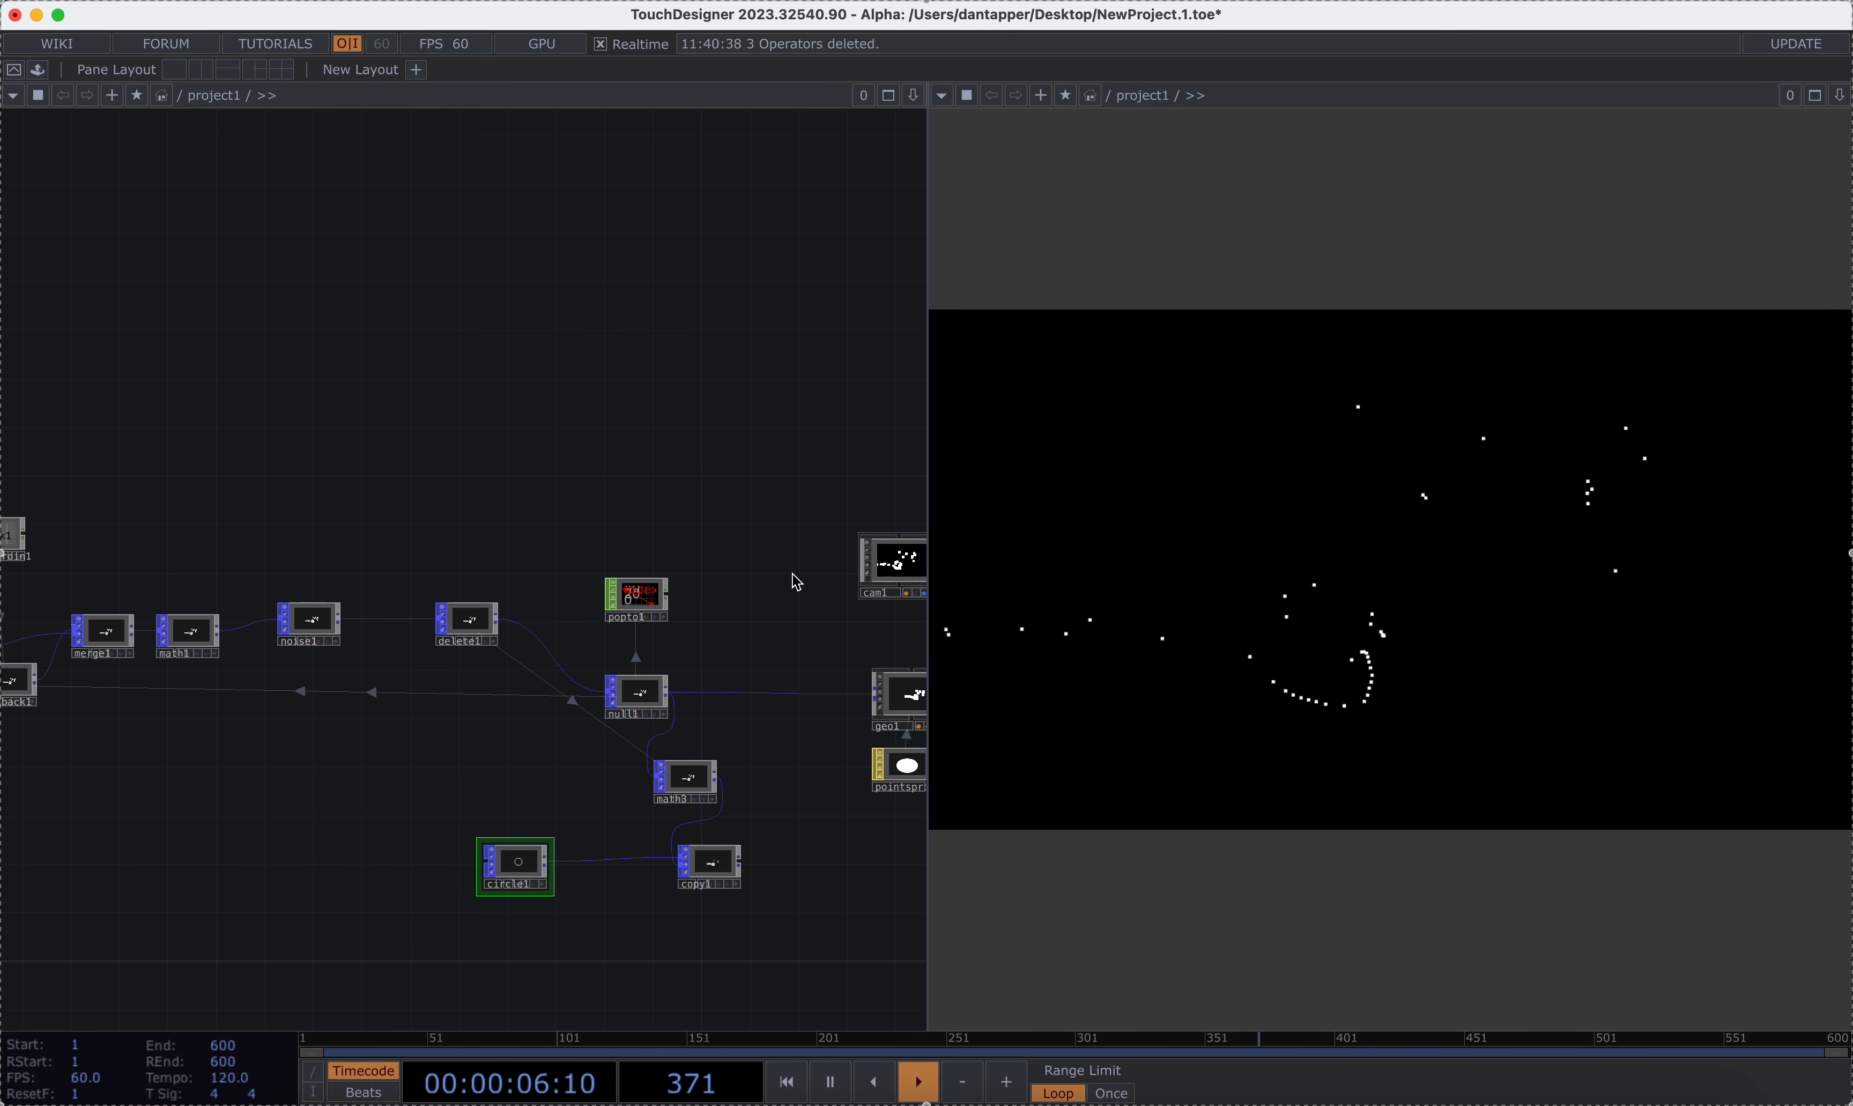
Set the Point Scale Attribute of pointsprite1 to index.
scroll(649, 493, right, 5)
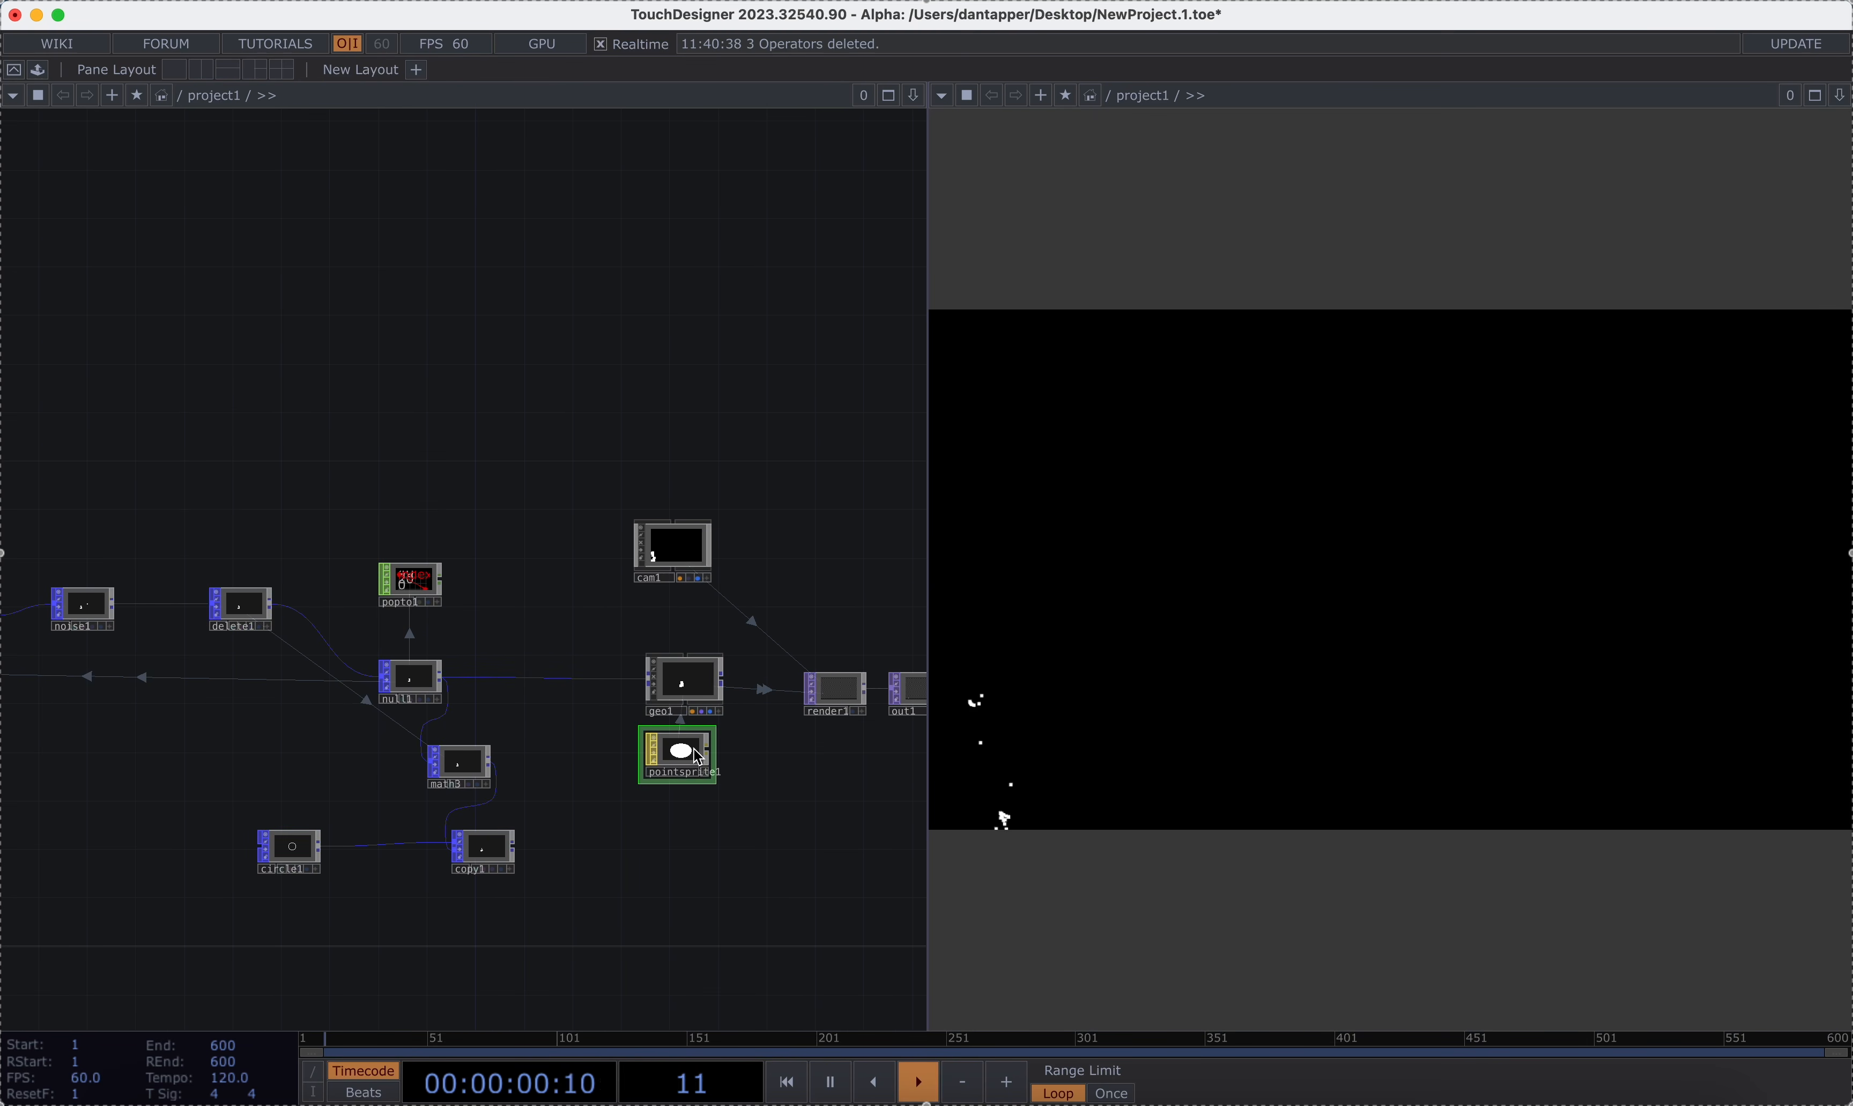
key(p)
drag(380, 364, 243, 367)
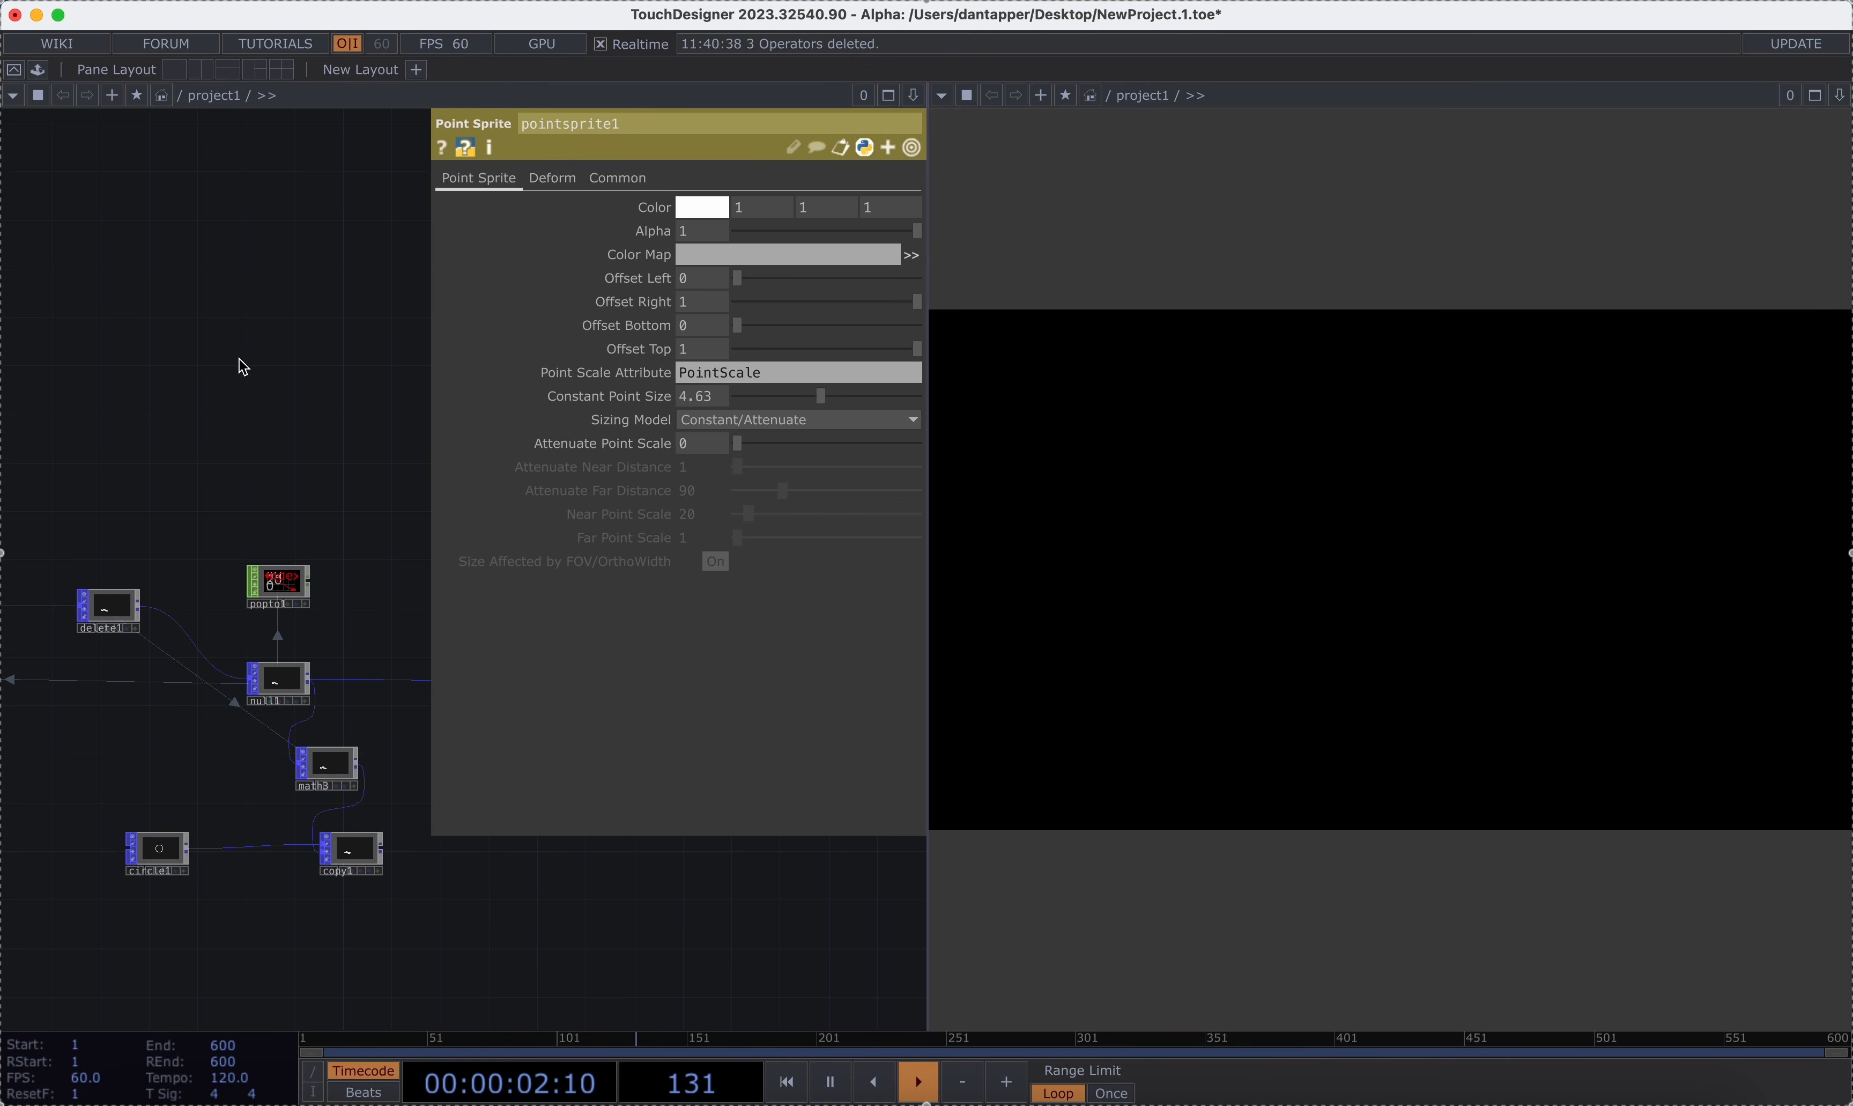
scroll(226, 409, right, 4)
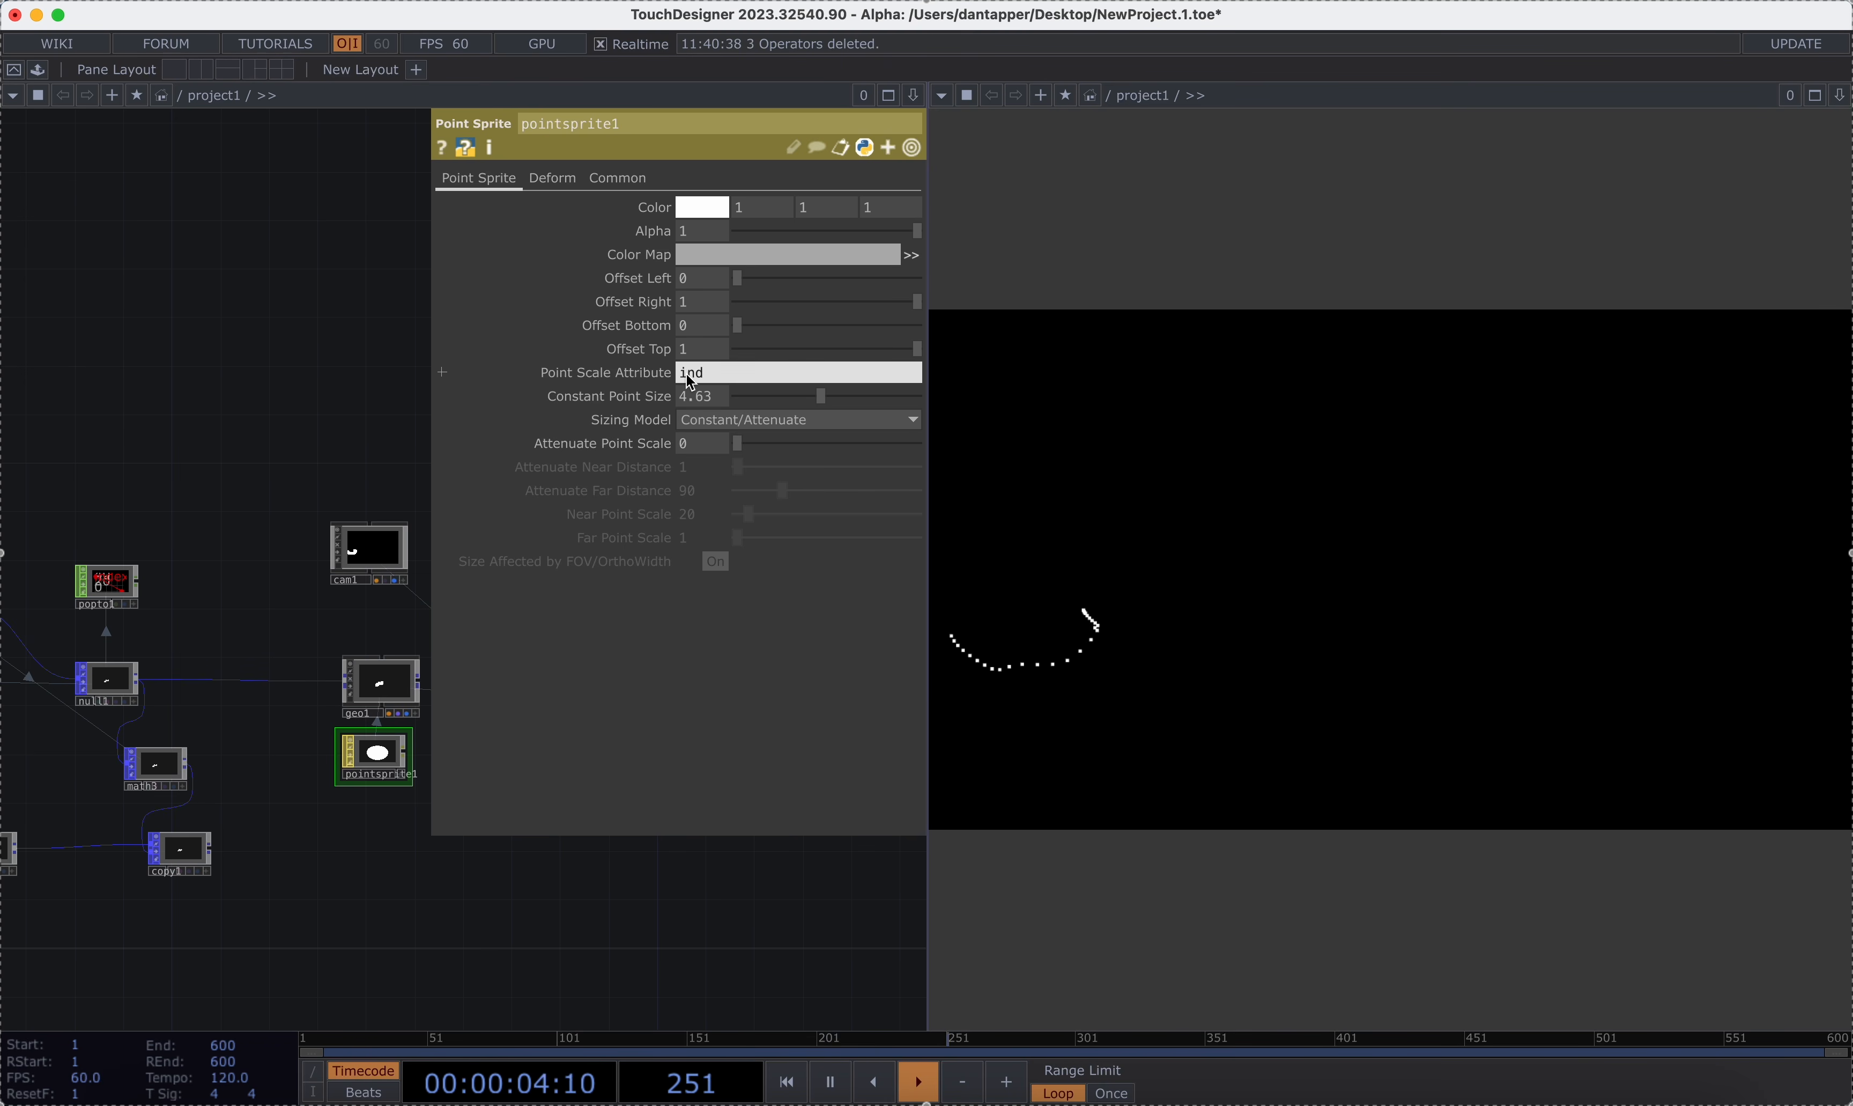
key(Return)
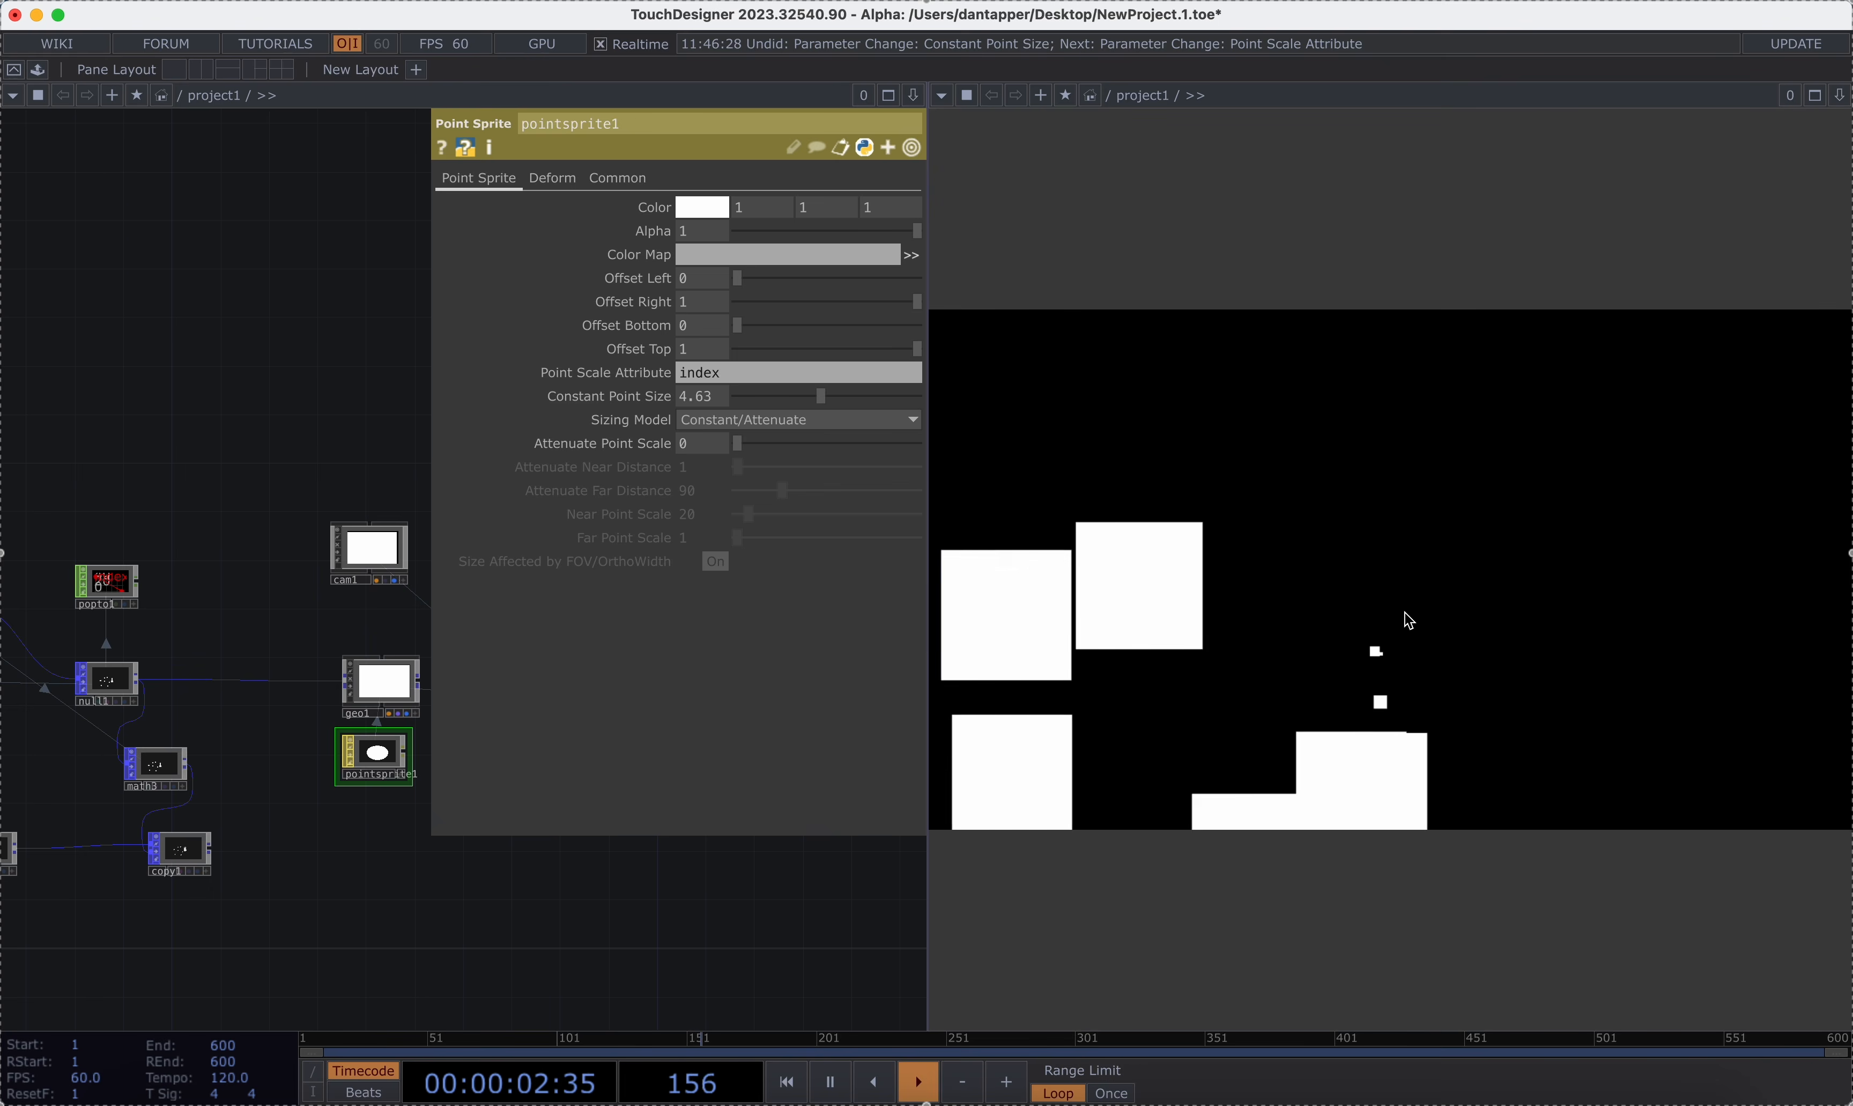
Feed copy1 into geo1 in place of null1 and delete the pointsprite1 material.
drag(211, 848, 342, 682)
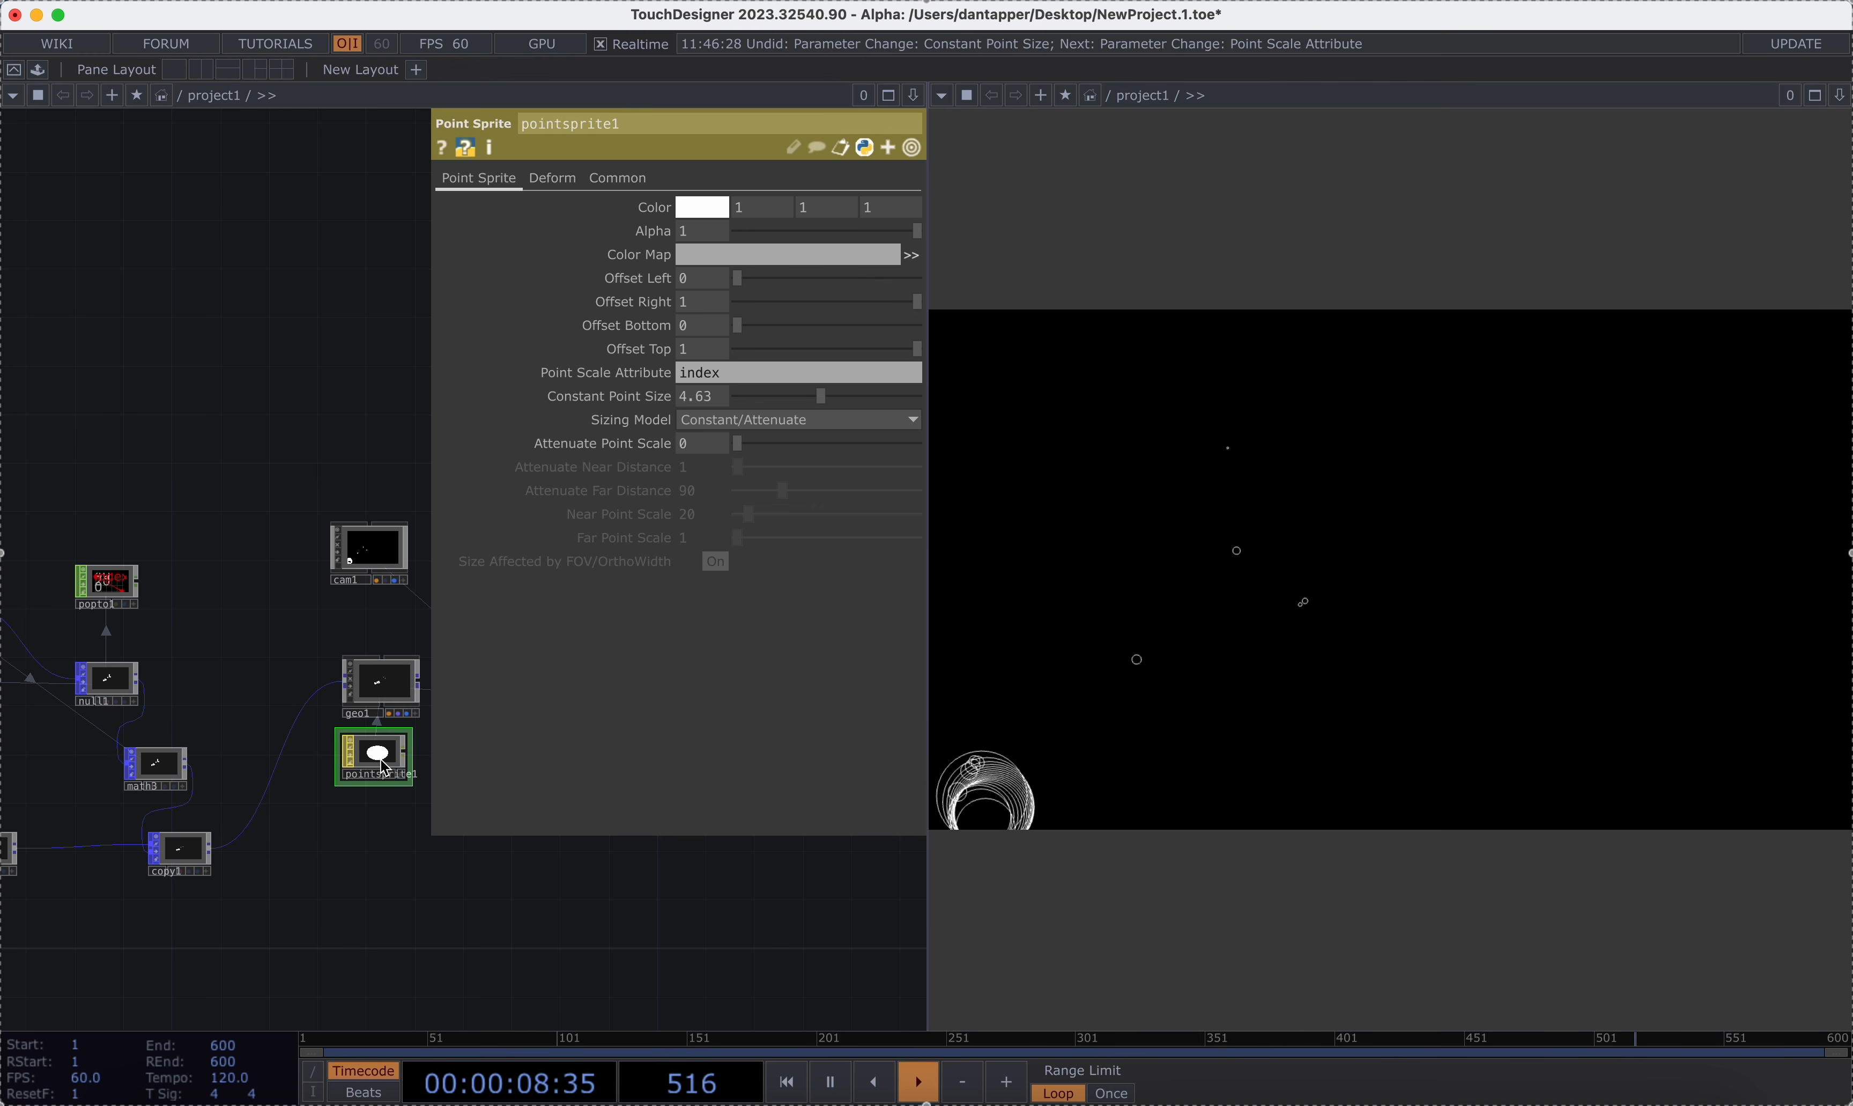
key(Delete)
Create a Constant MAT below geo1 and assign it as geo1's material.
key(Tab)
text(co)
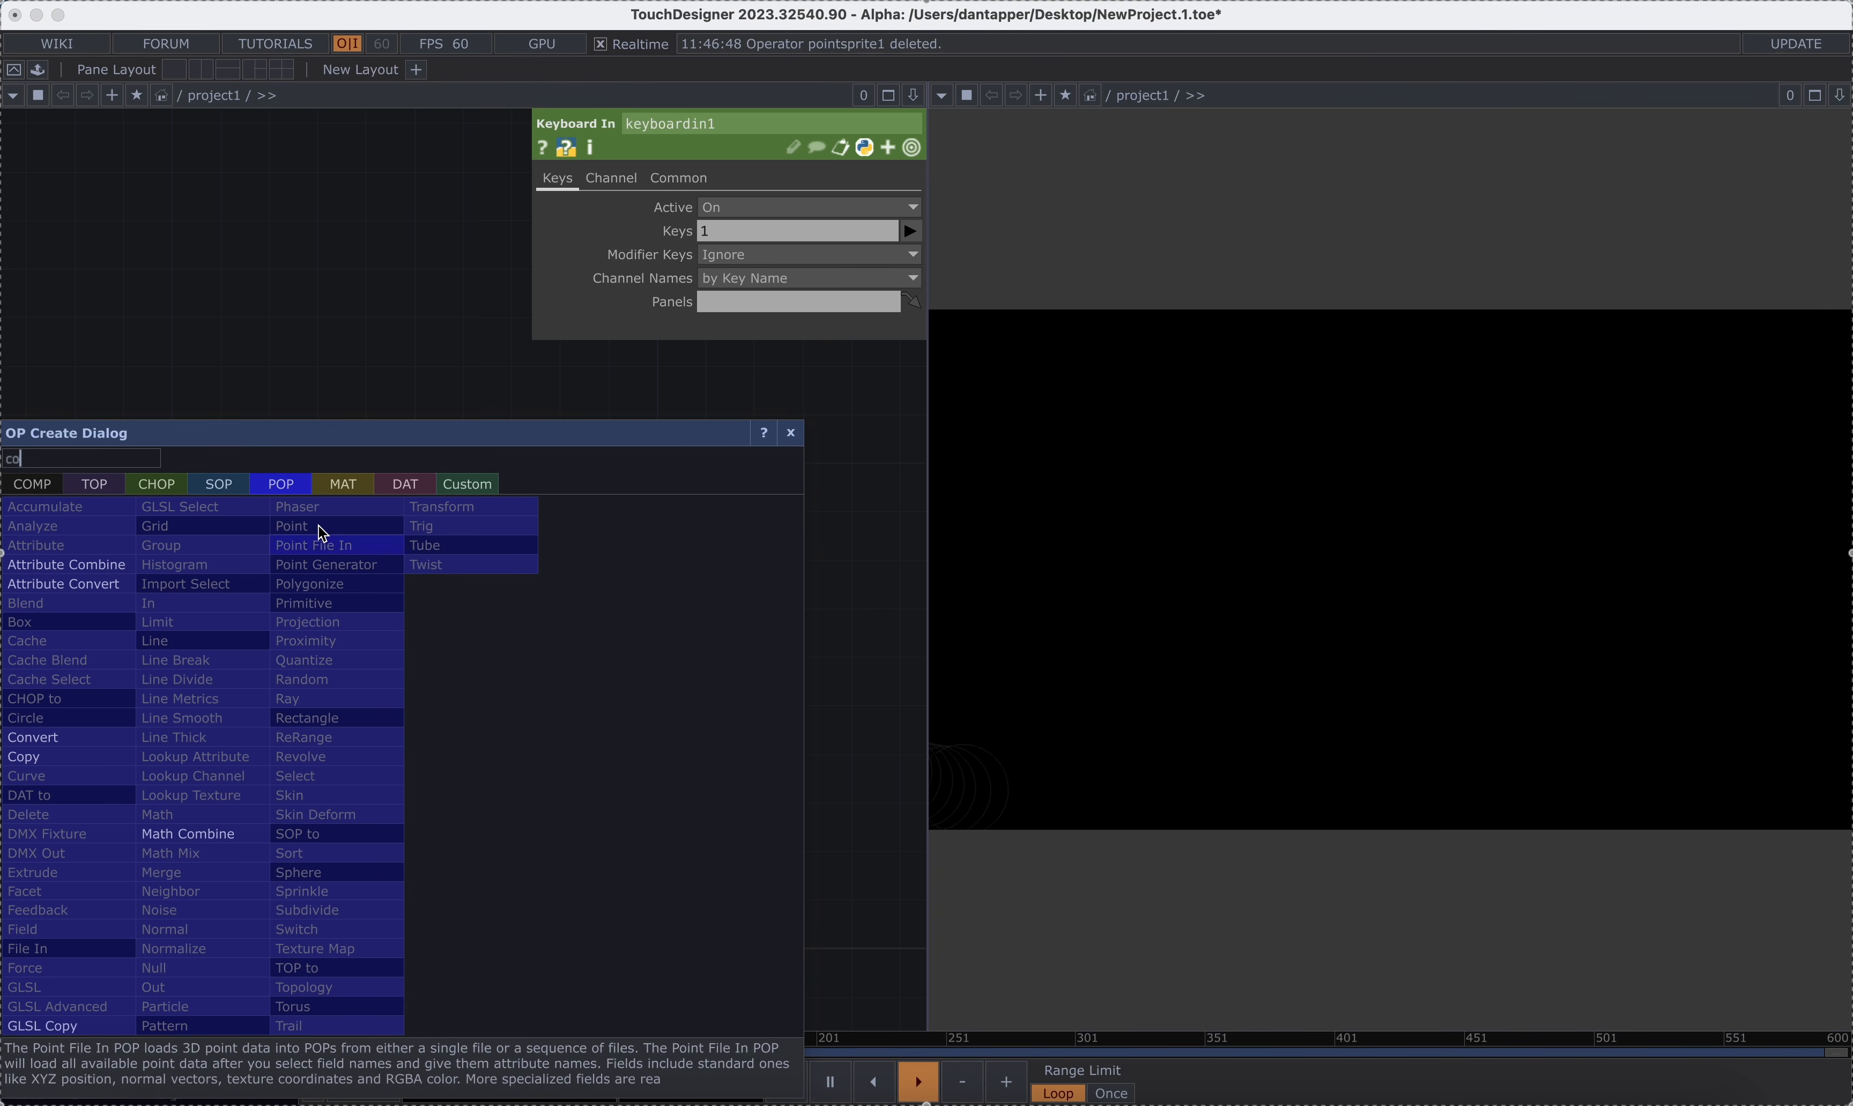
click(340, 484)
click(45, 507)
click(404, 784)
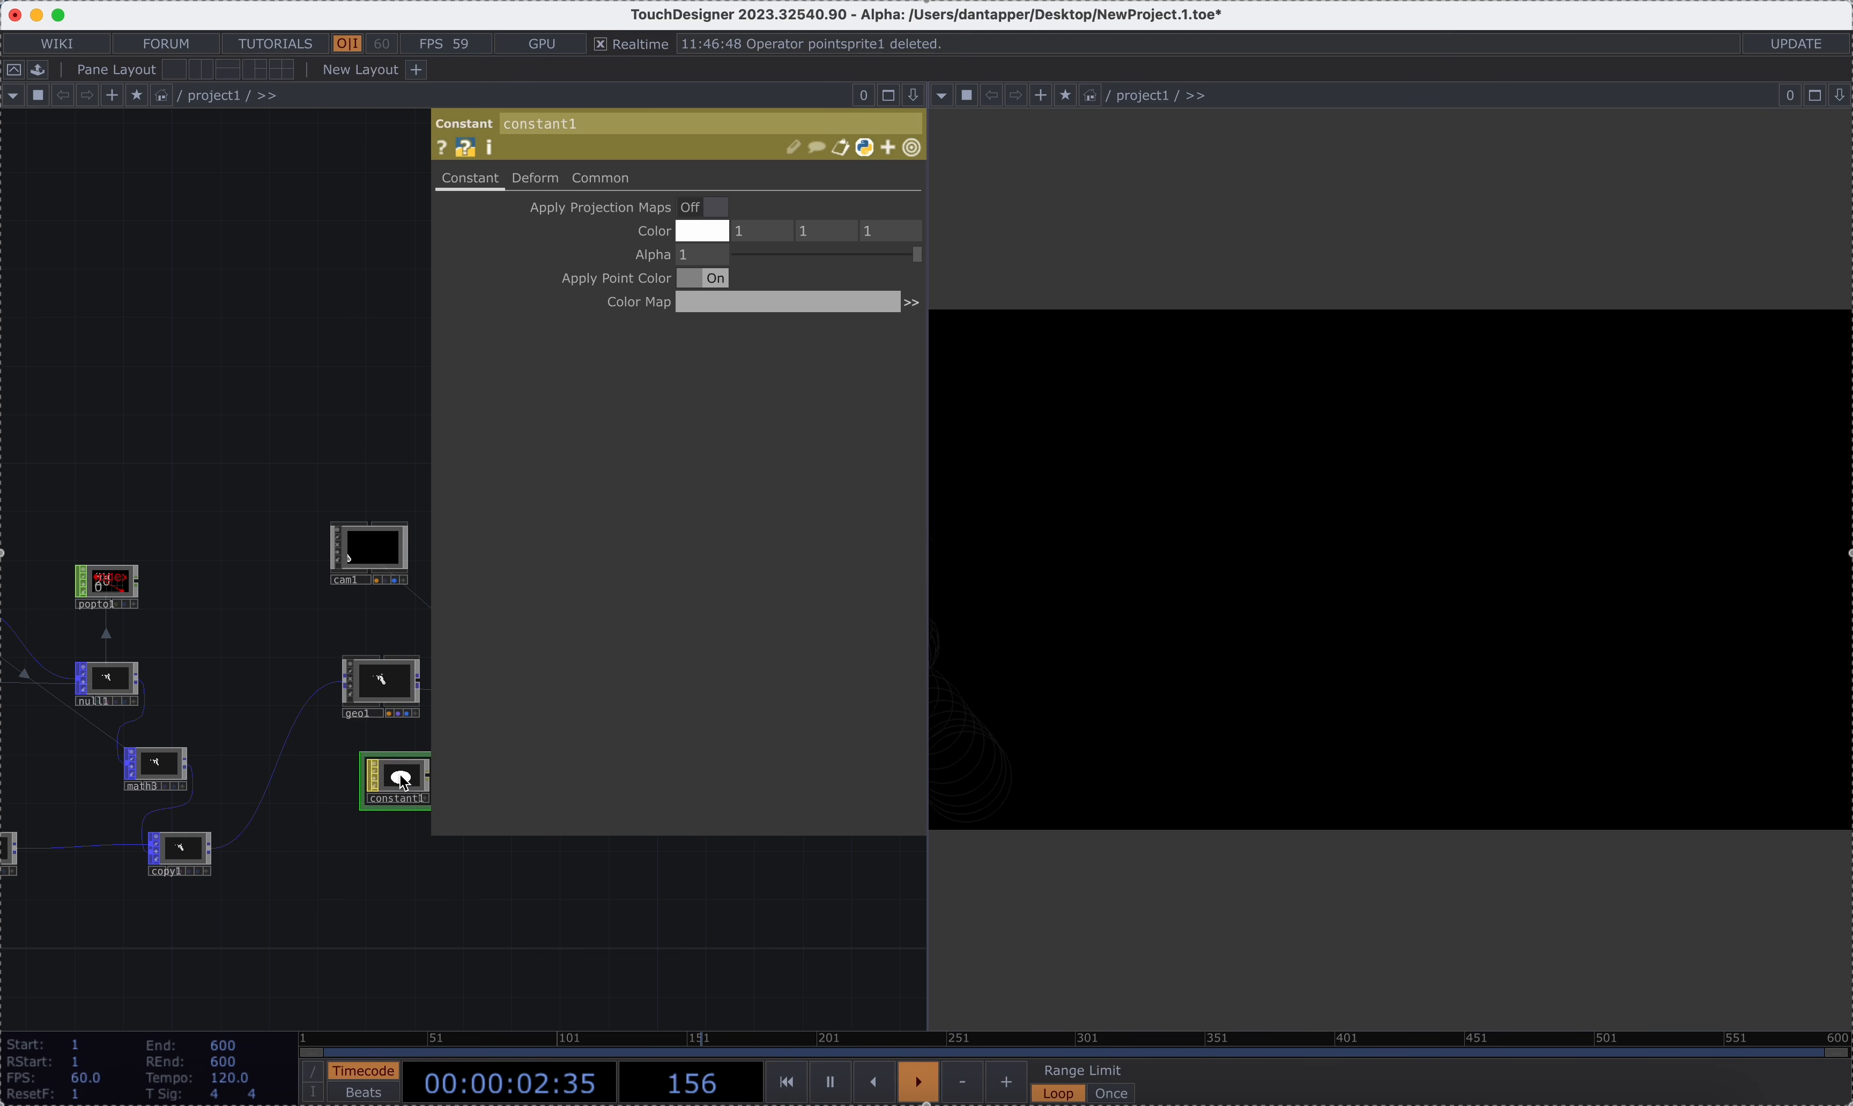
click(376, 667)
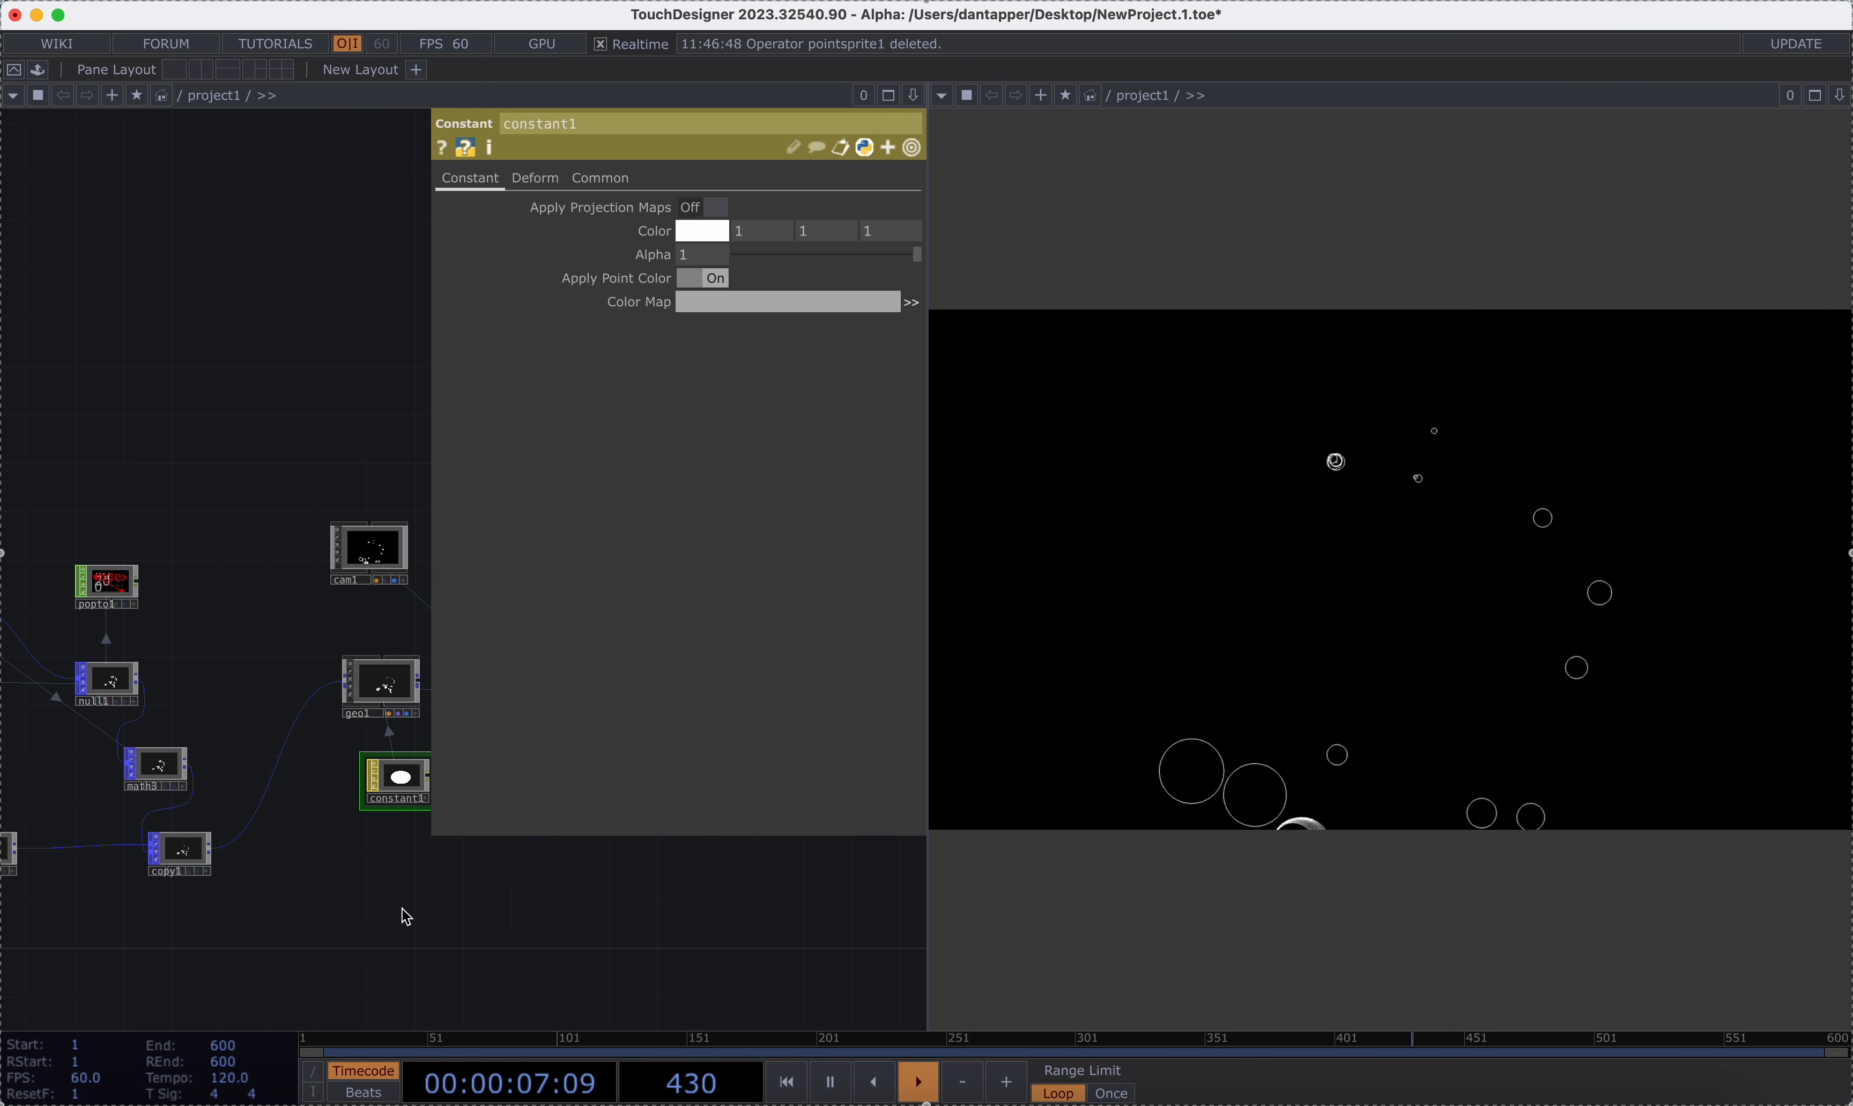
Add a Sphere POP to the network just above circle1.
drag(494, 911, 722, 912)
scroll(223, 861, up, 5)
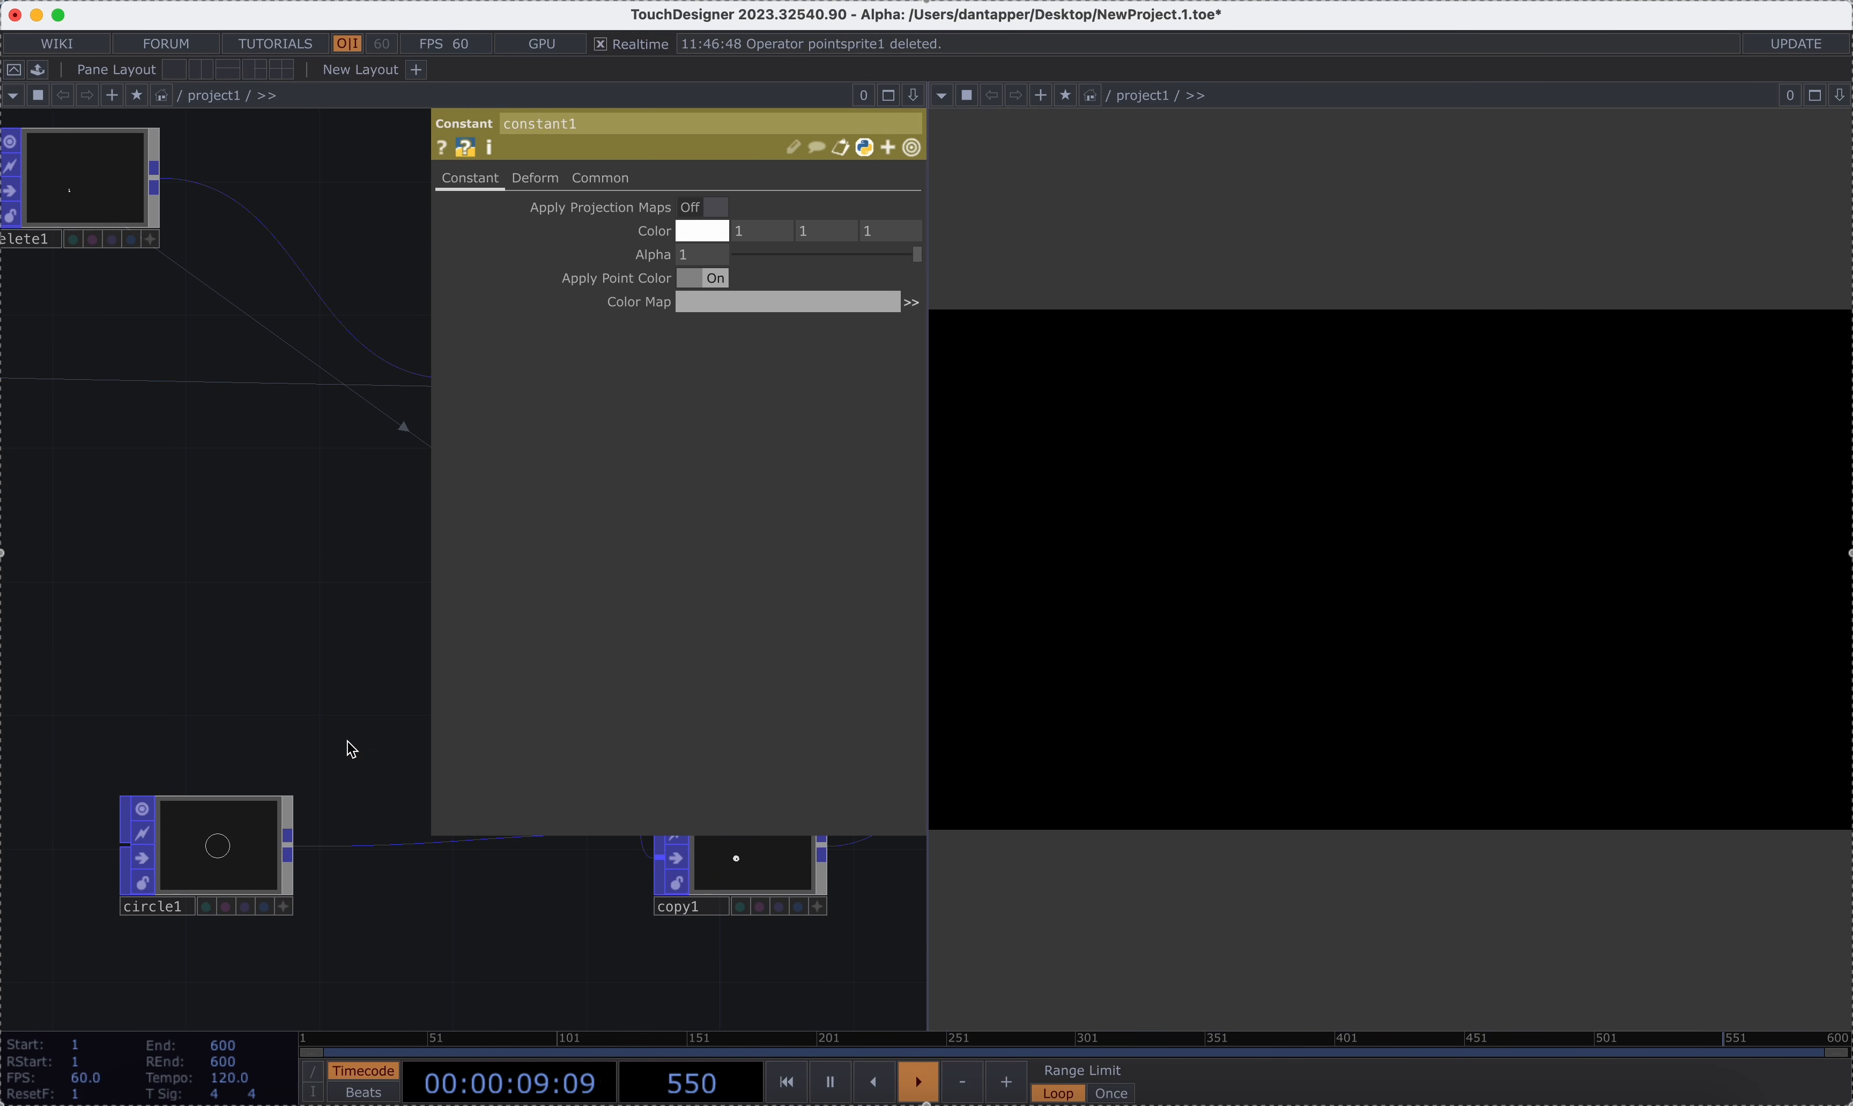
drag(172, 666, 149, 767)
key(Tab)
text(s)
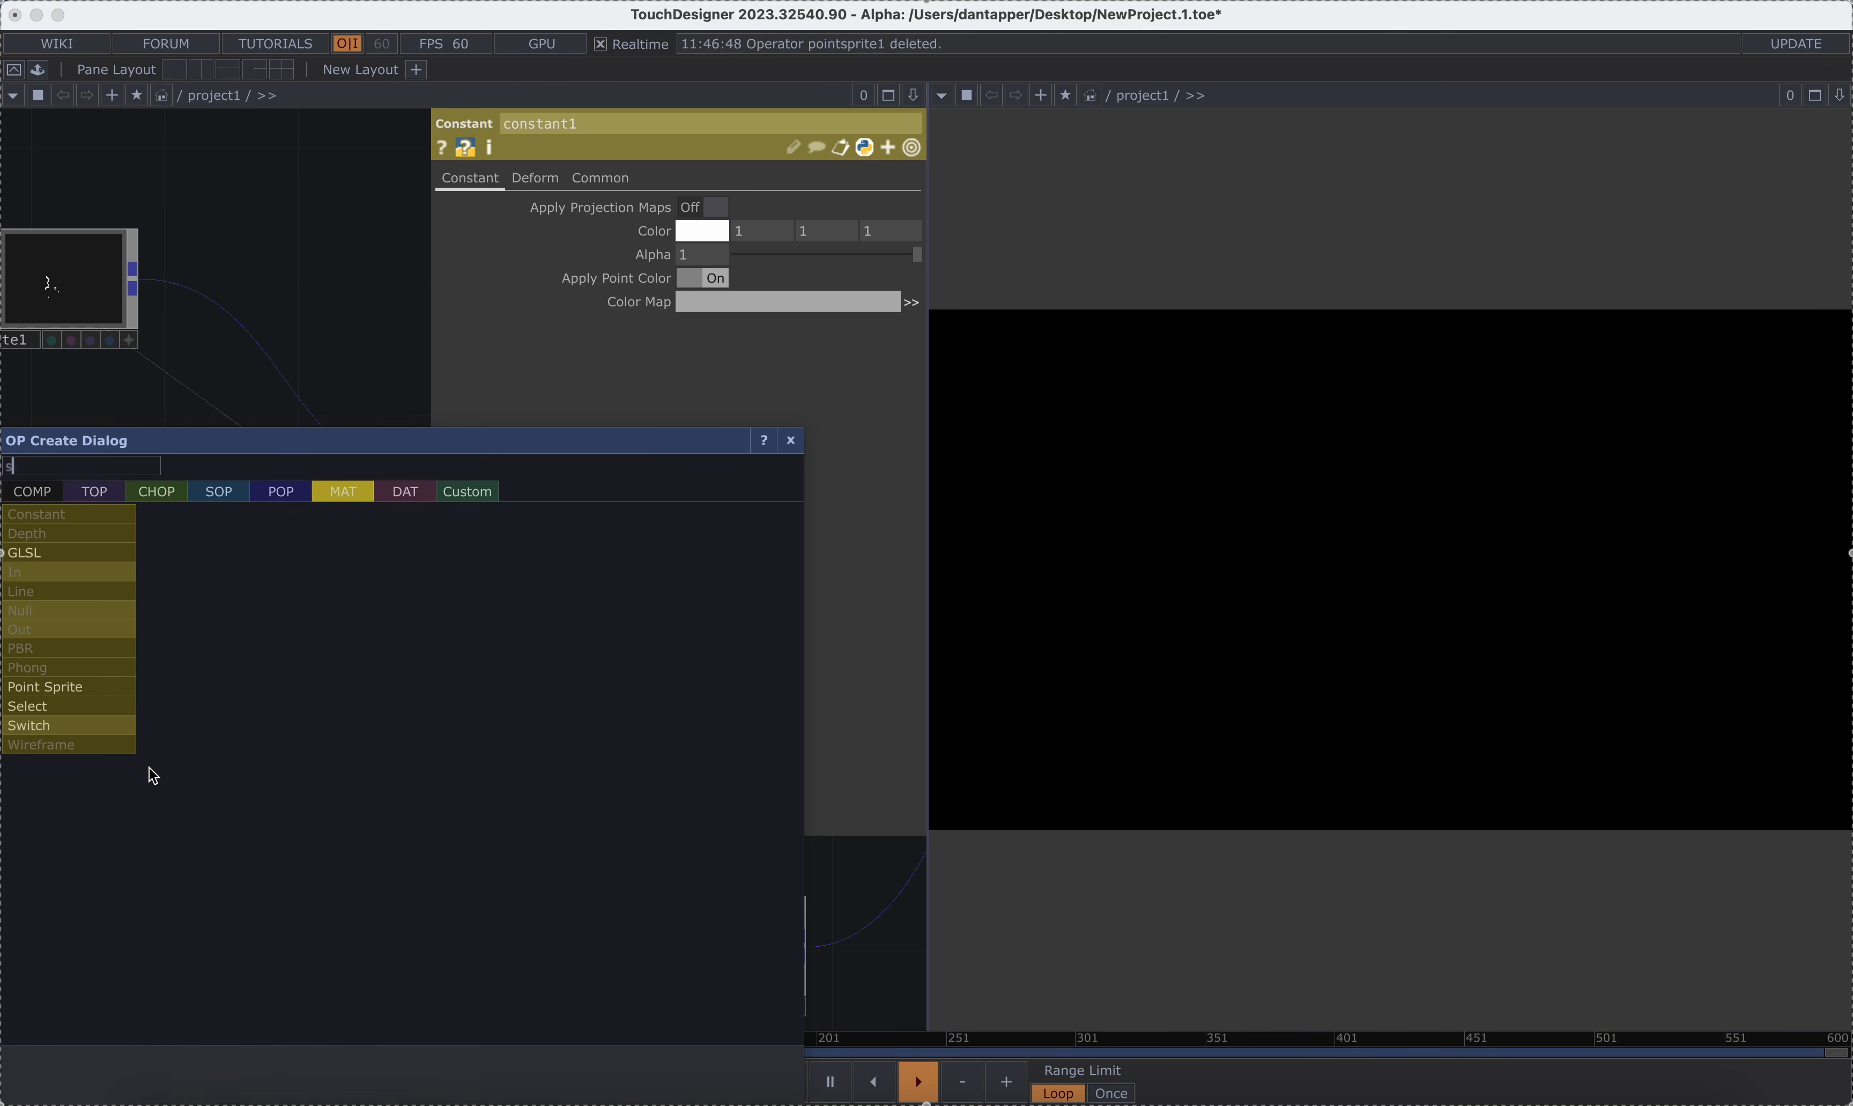
text(p)
click(263, 493)
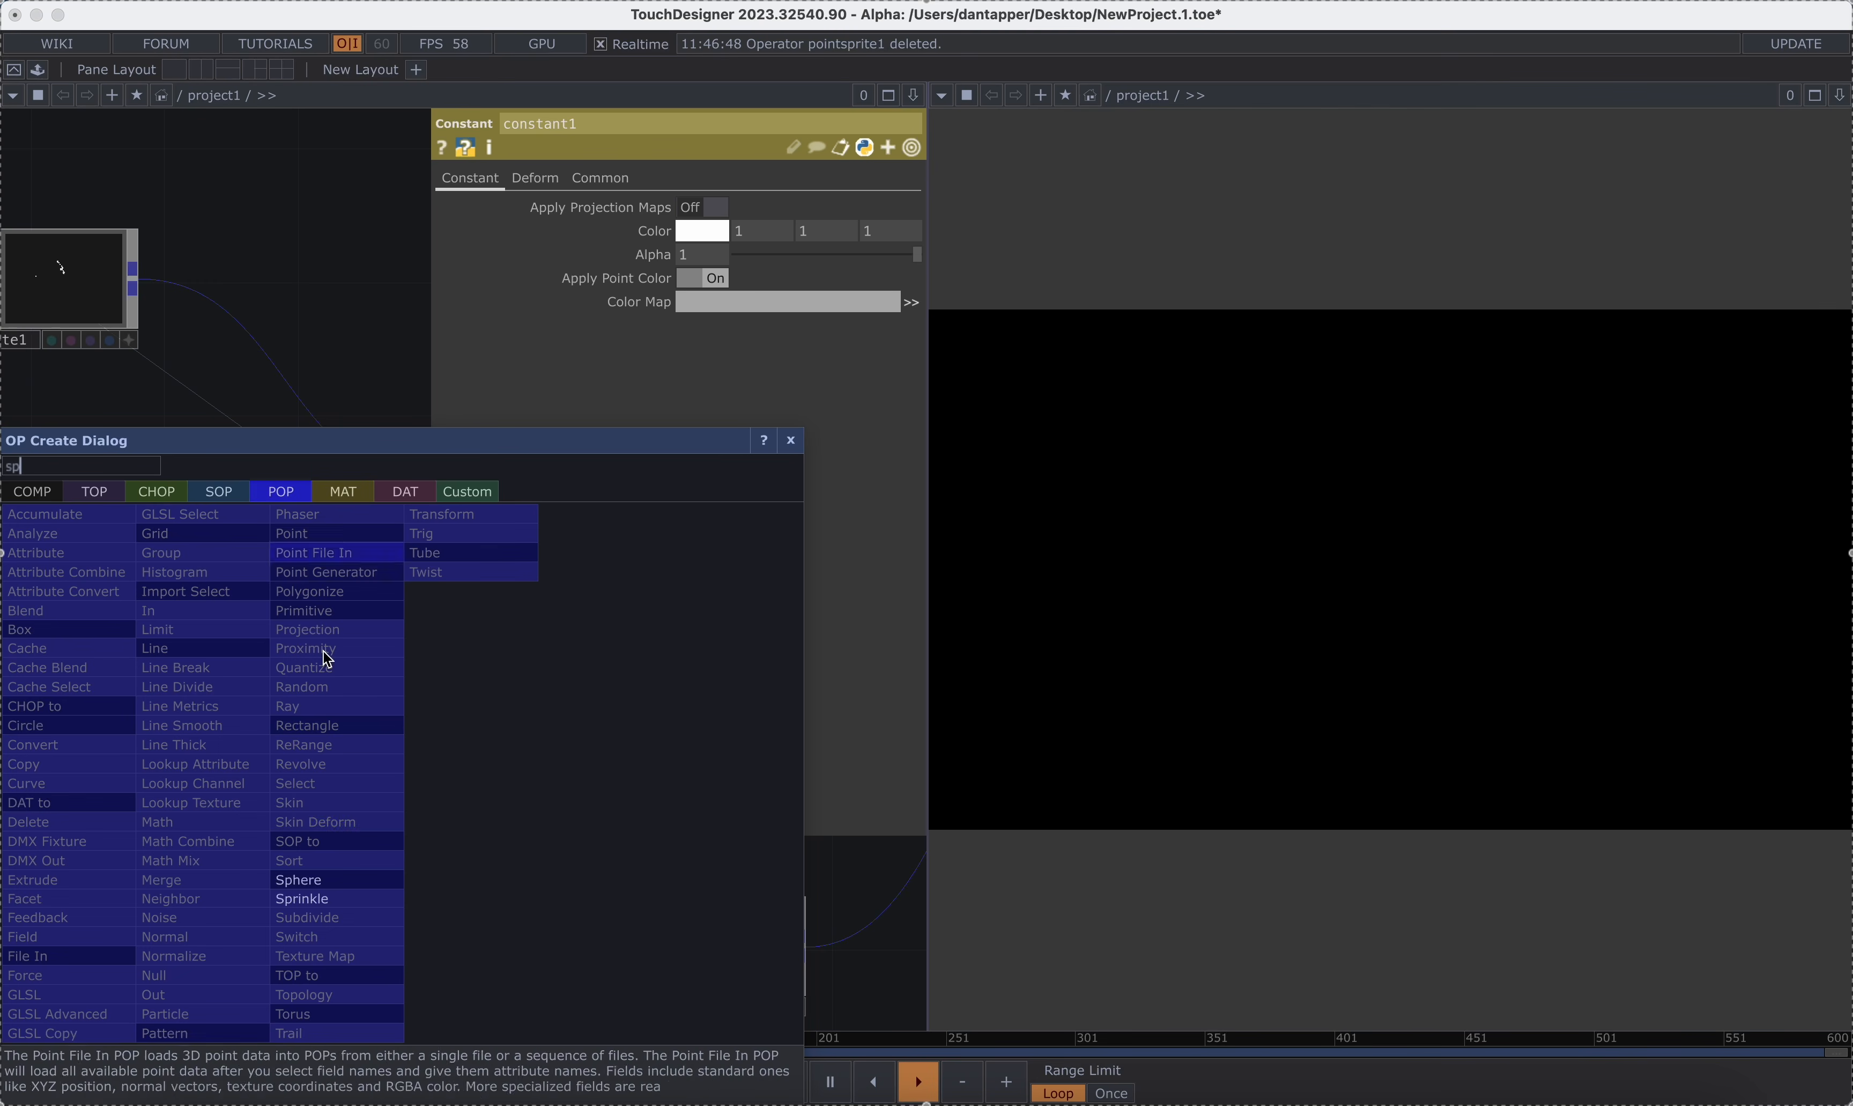
click(323, 884)
click(186, 801)
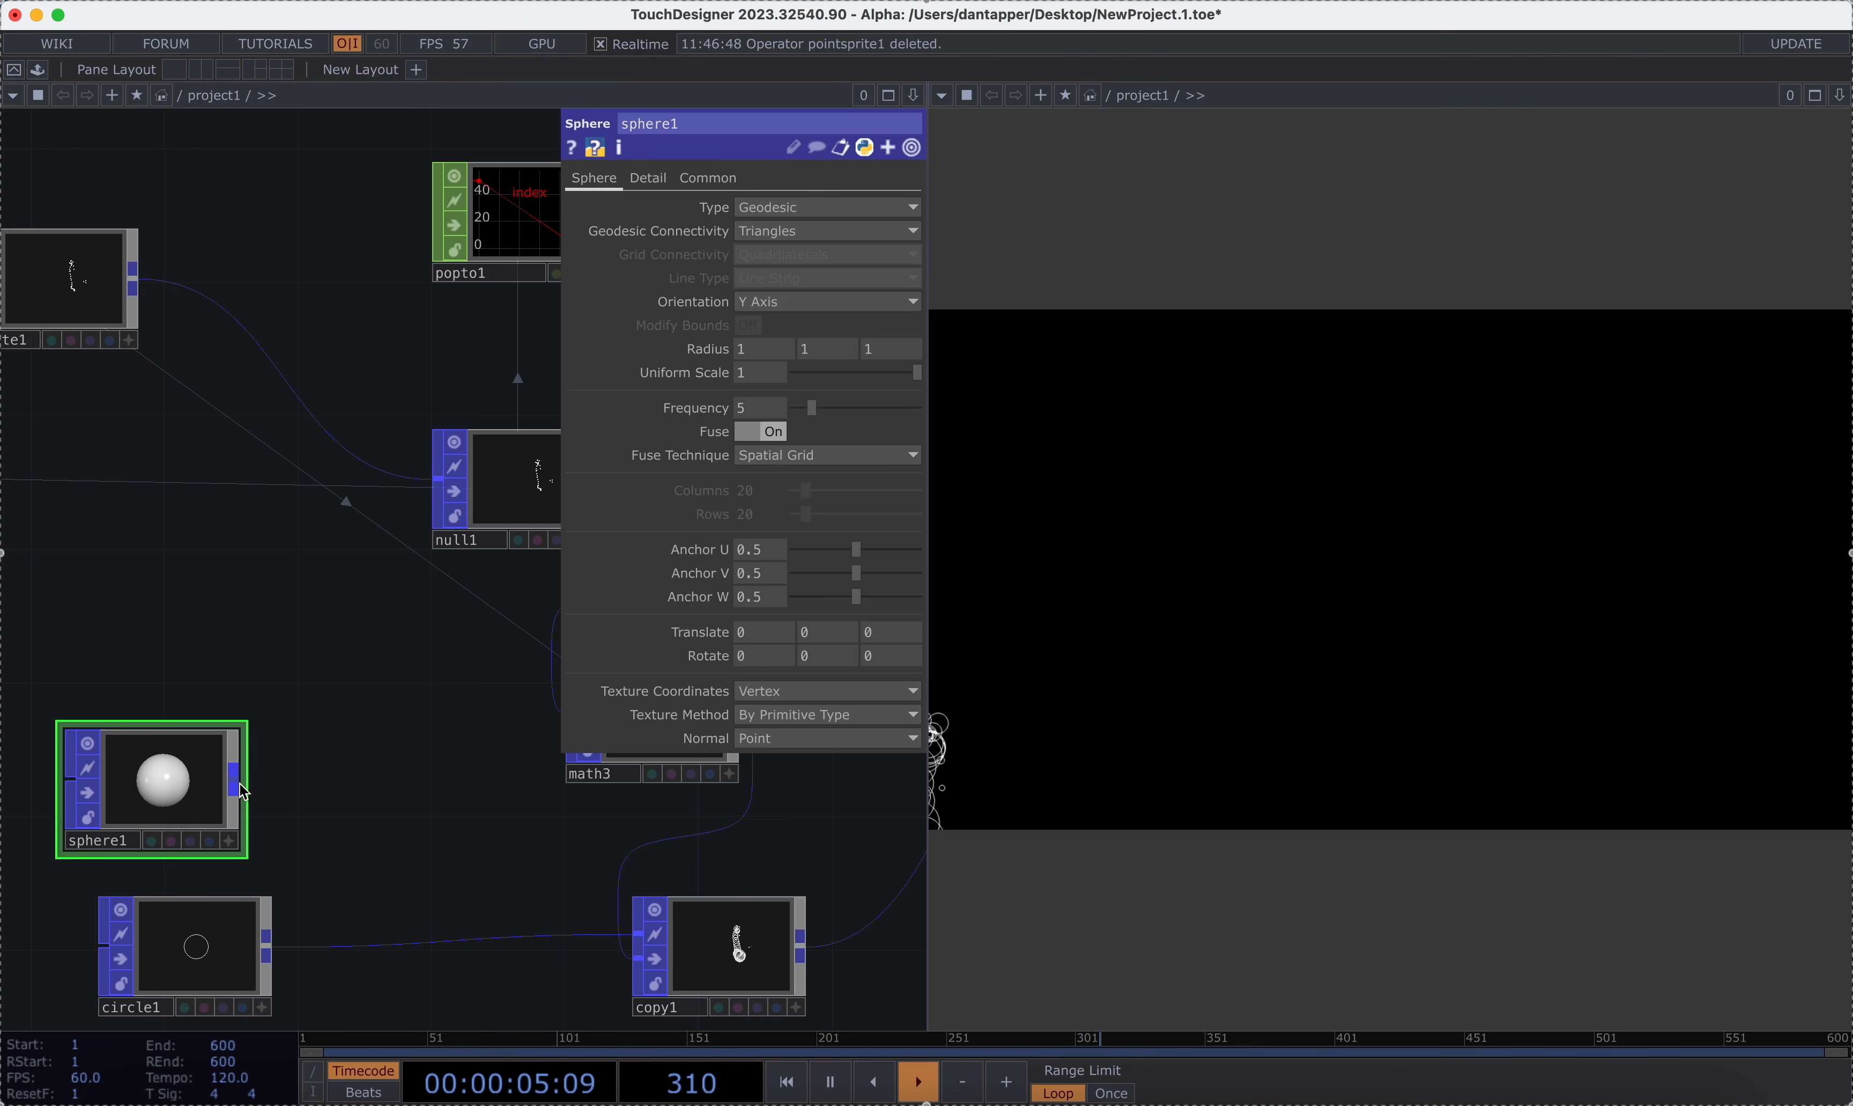
Feed sphere1 into copy1 in place of circle1 and set its Uniform Scale to 0.02.
click(486, 947)
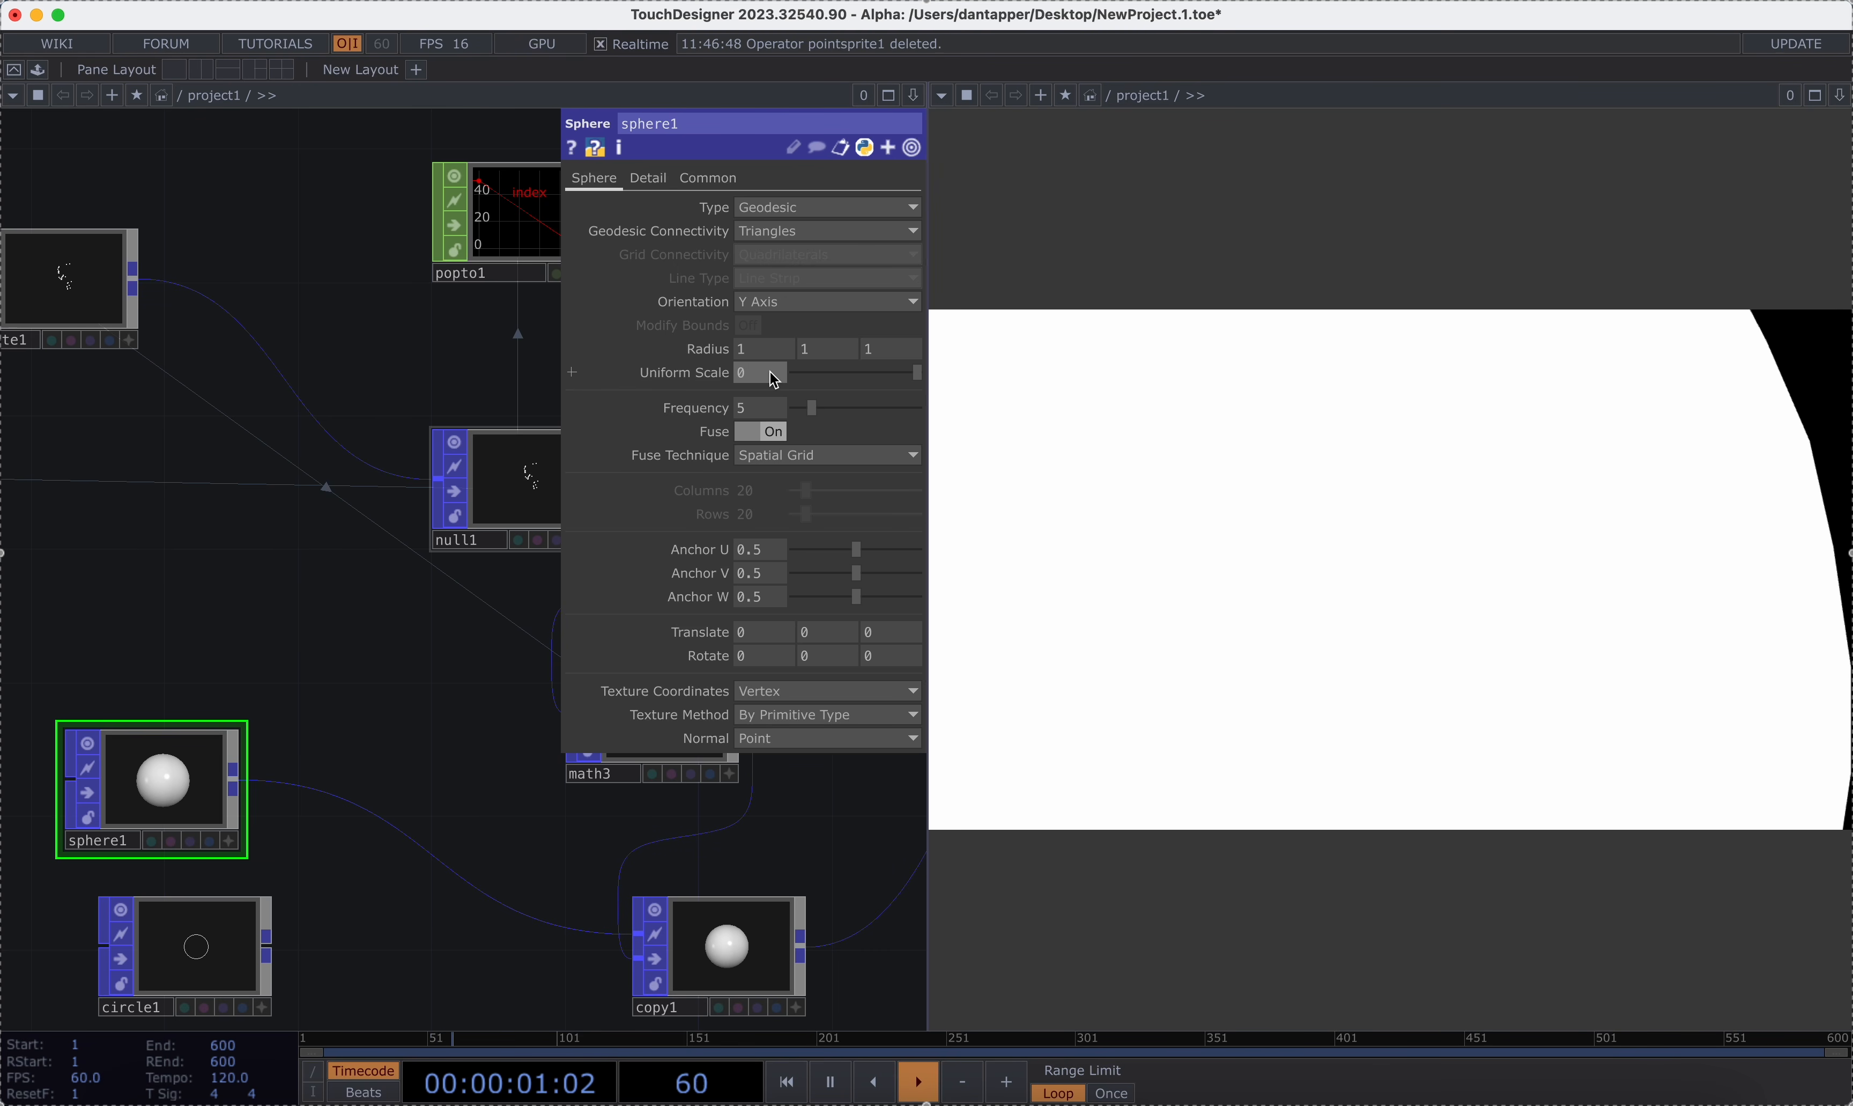
key(Return)
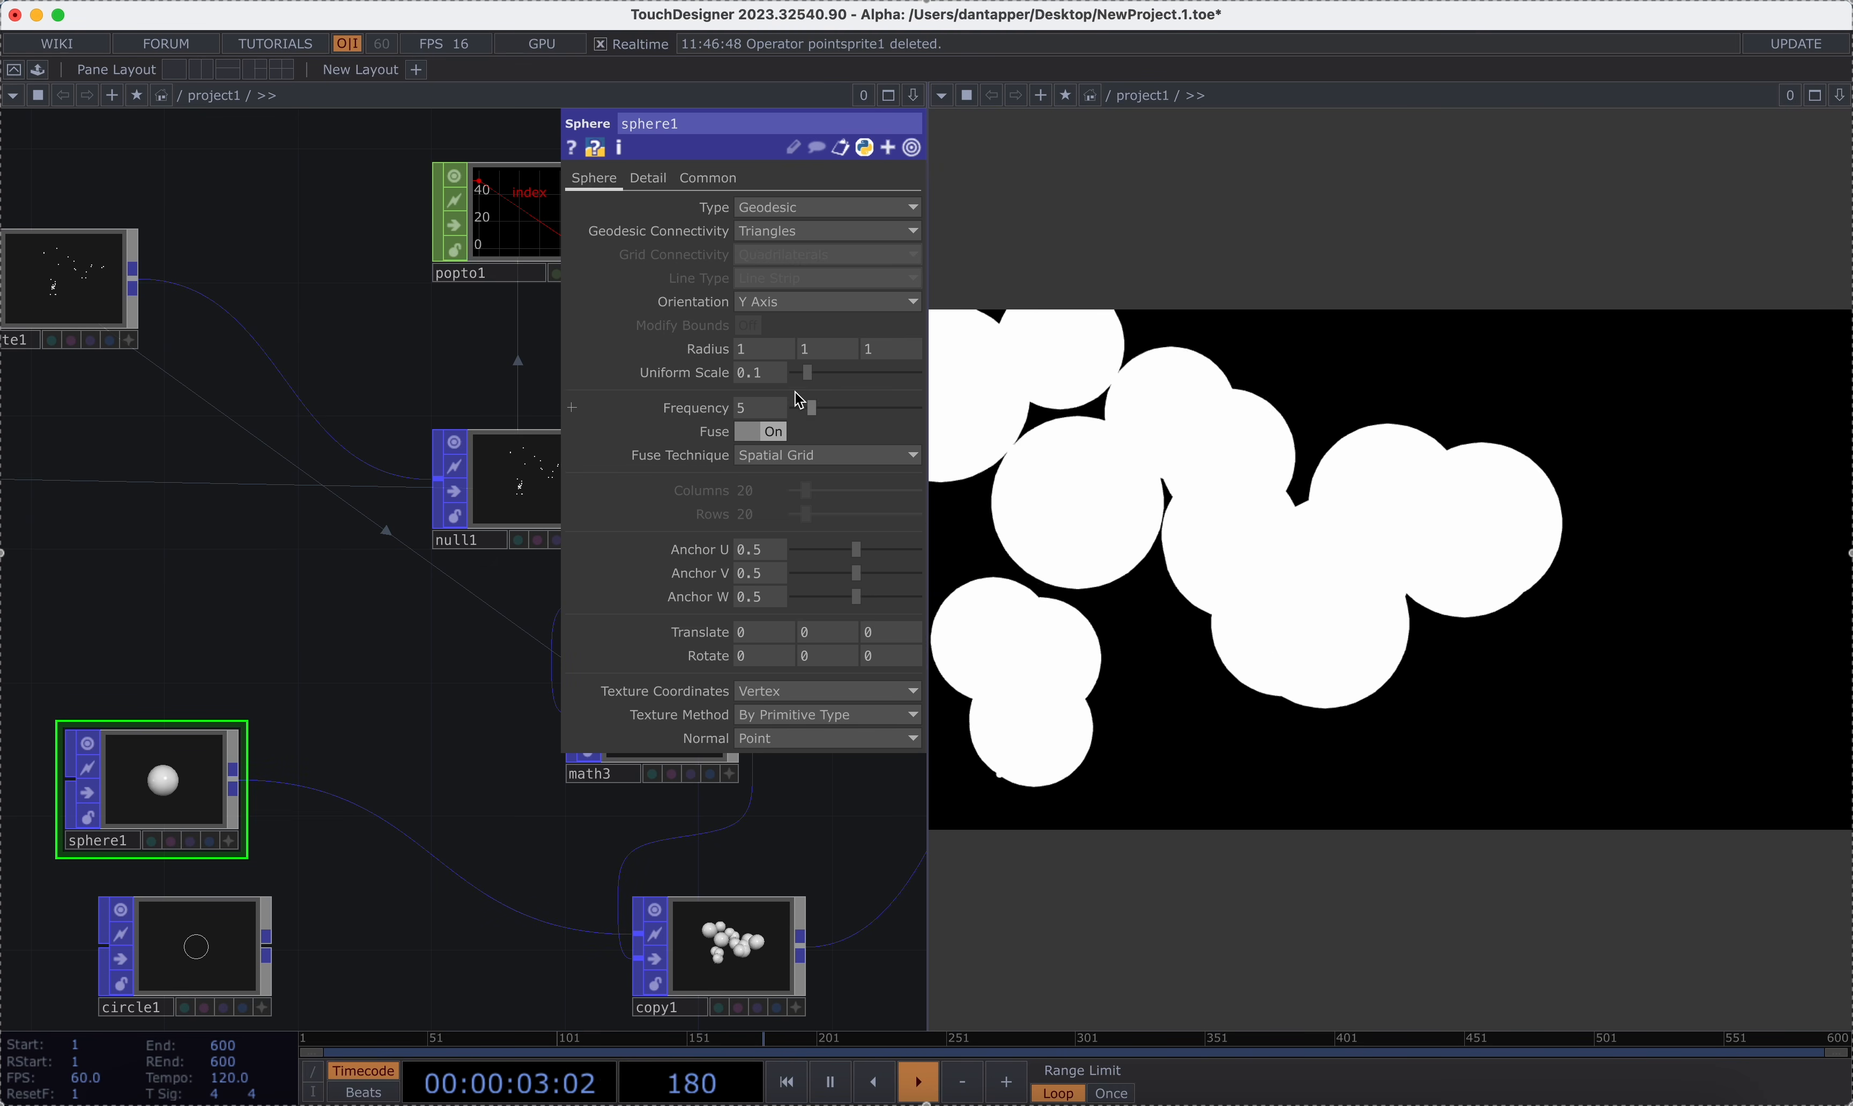
drag(775, 382, 459, 357)
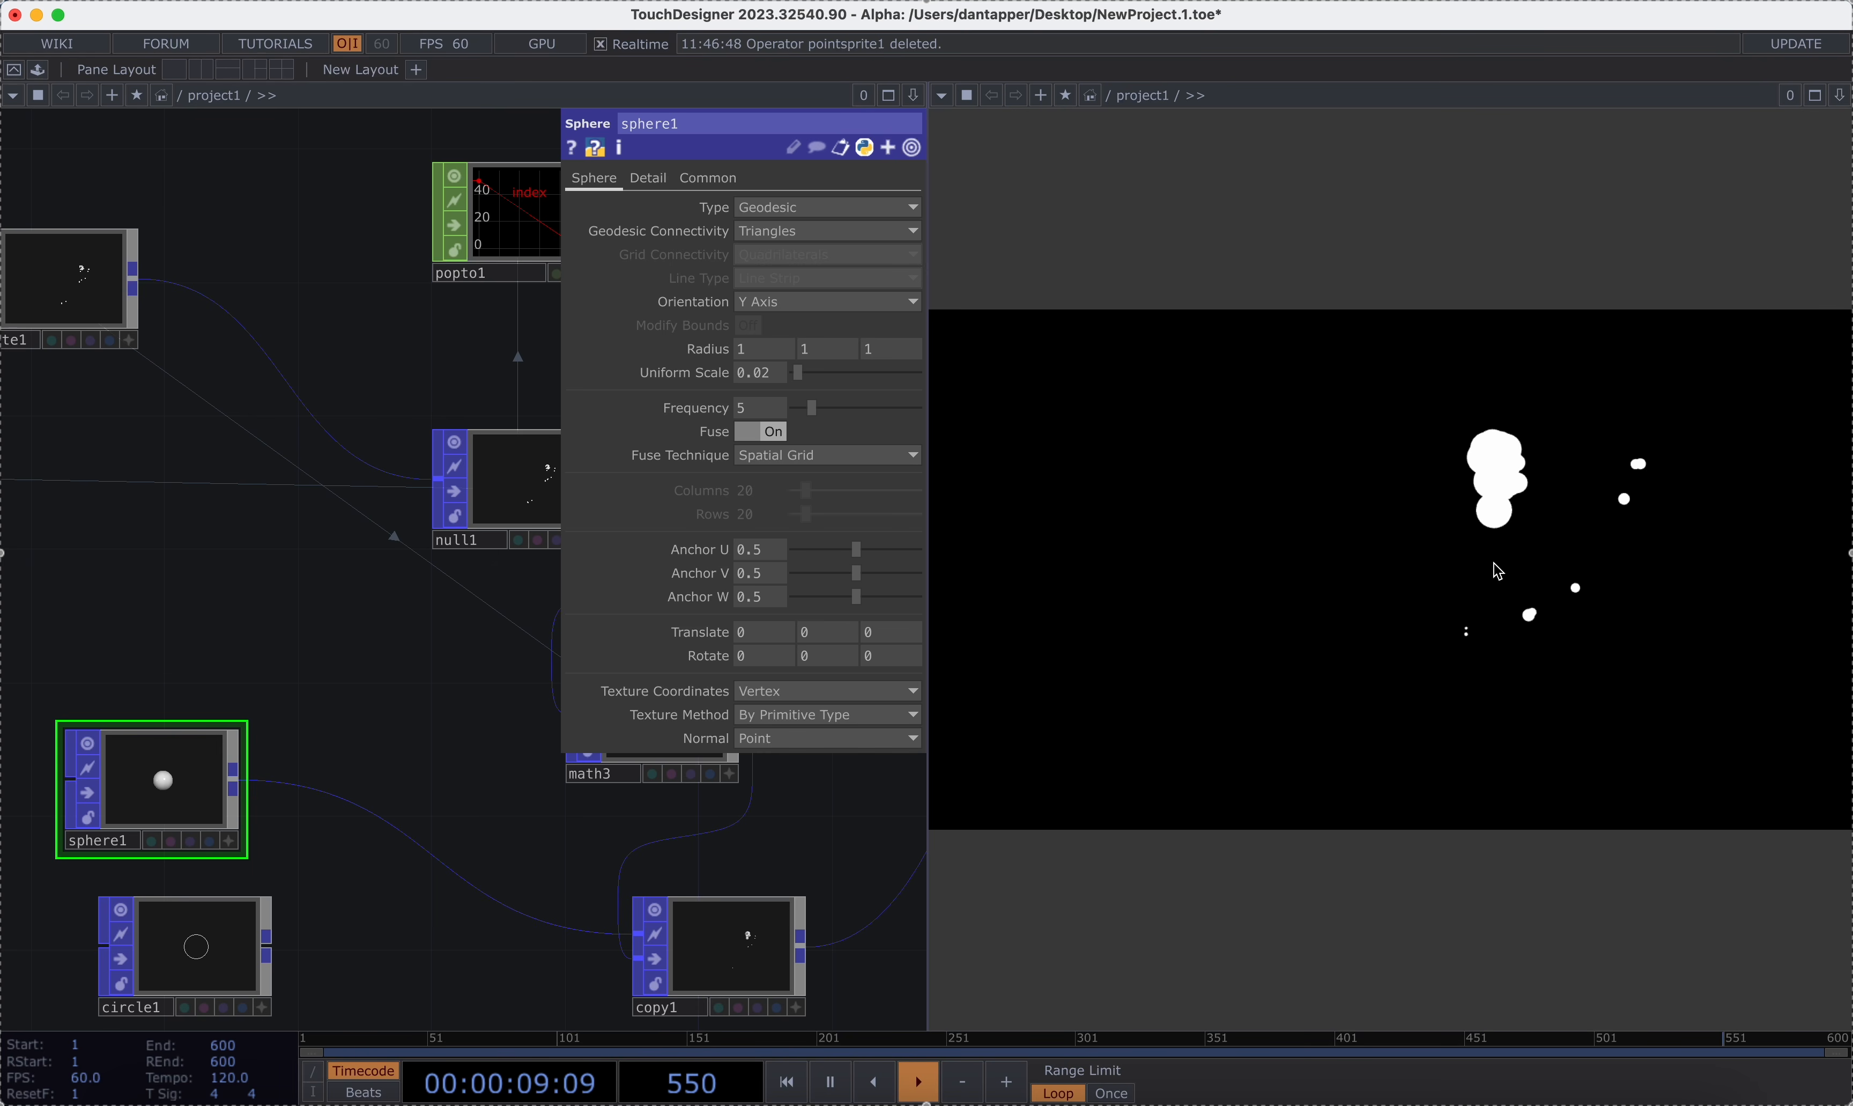
scroll(476, 799, down, 5)
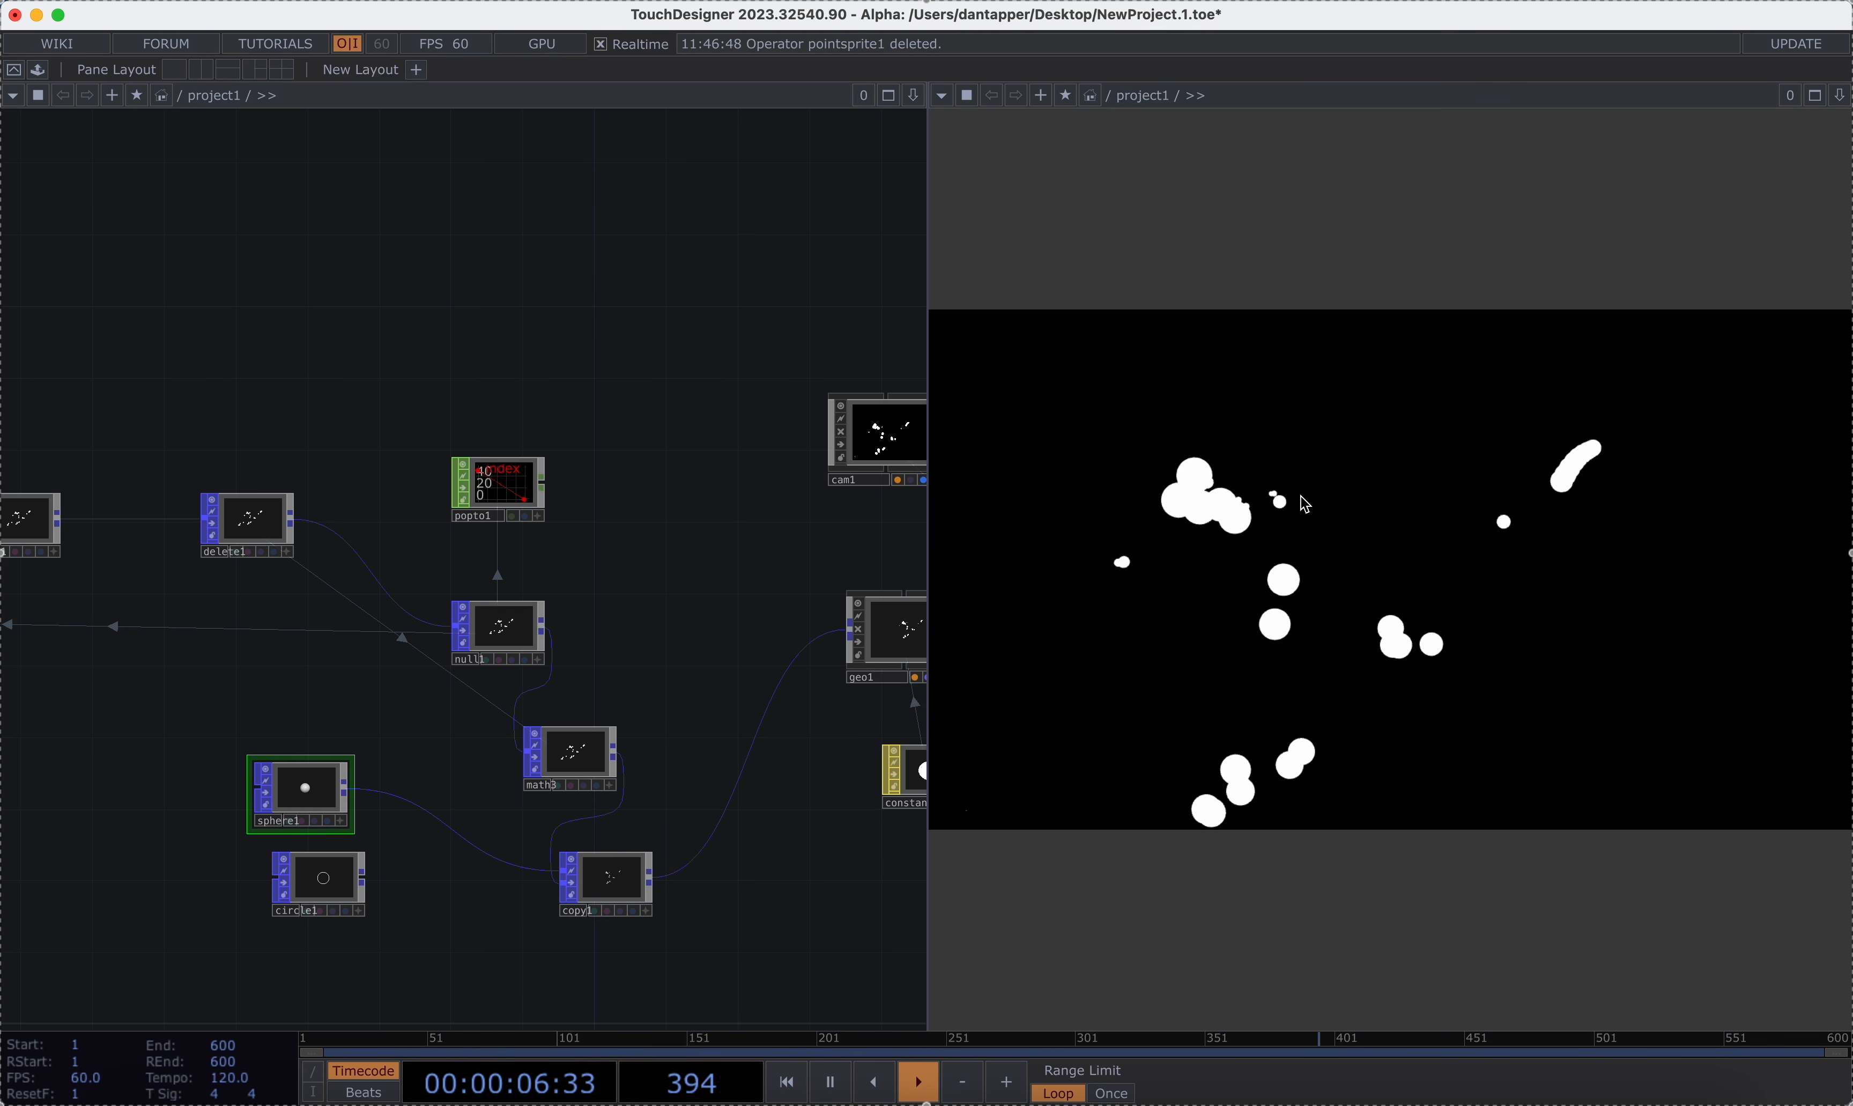
scroll(735, 516, down, 5)
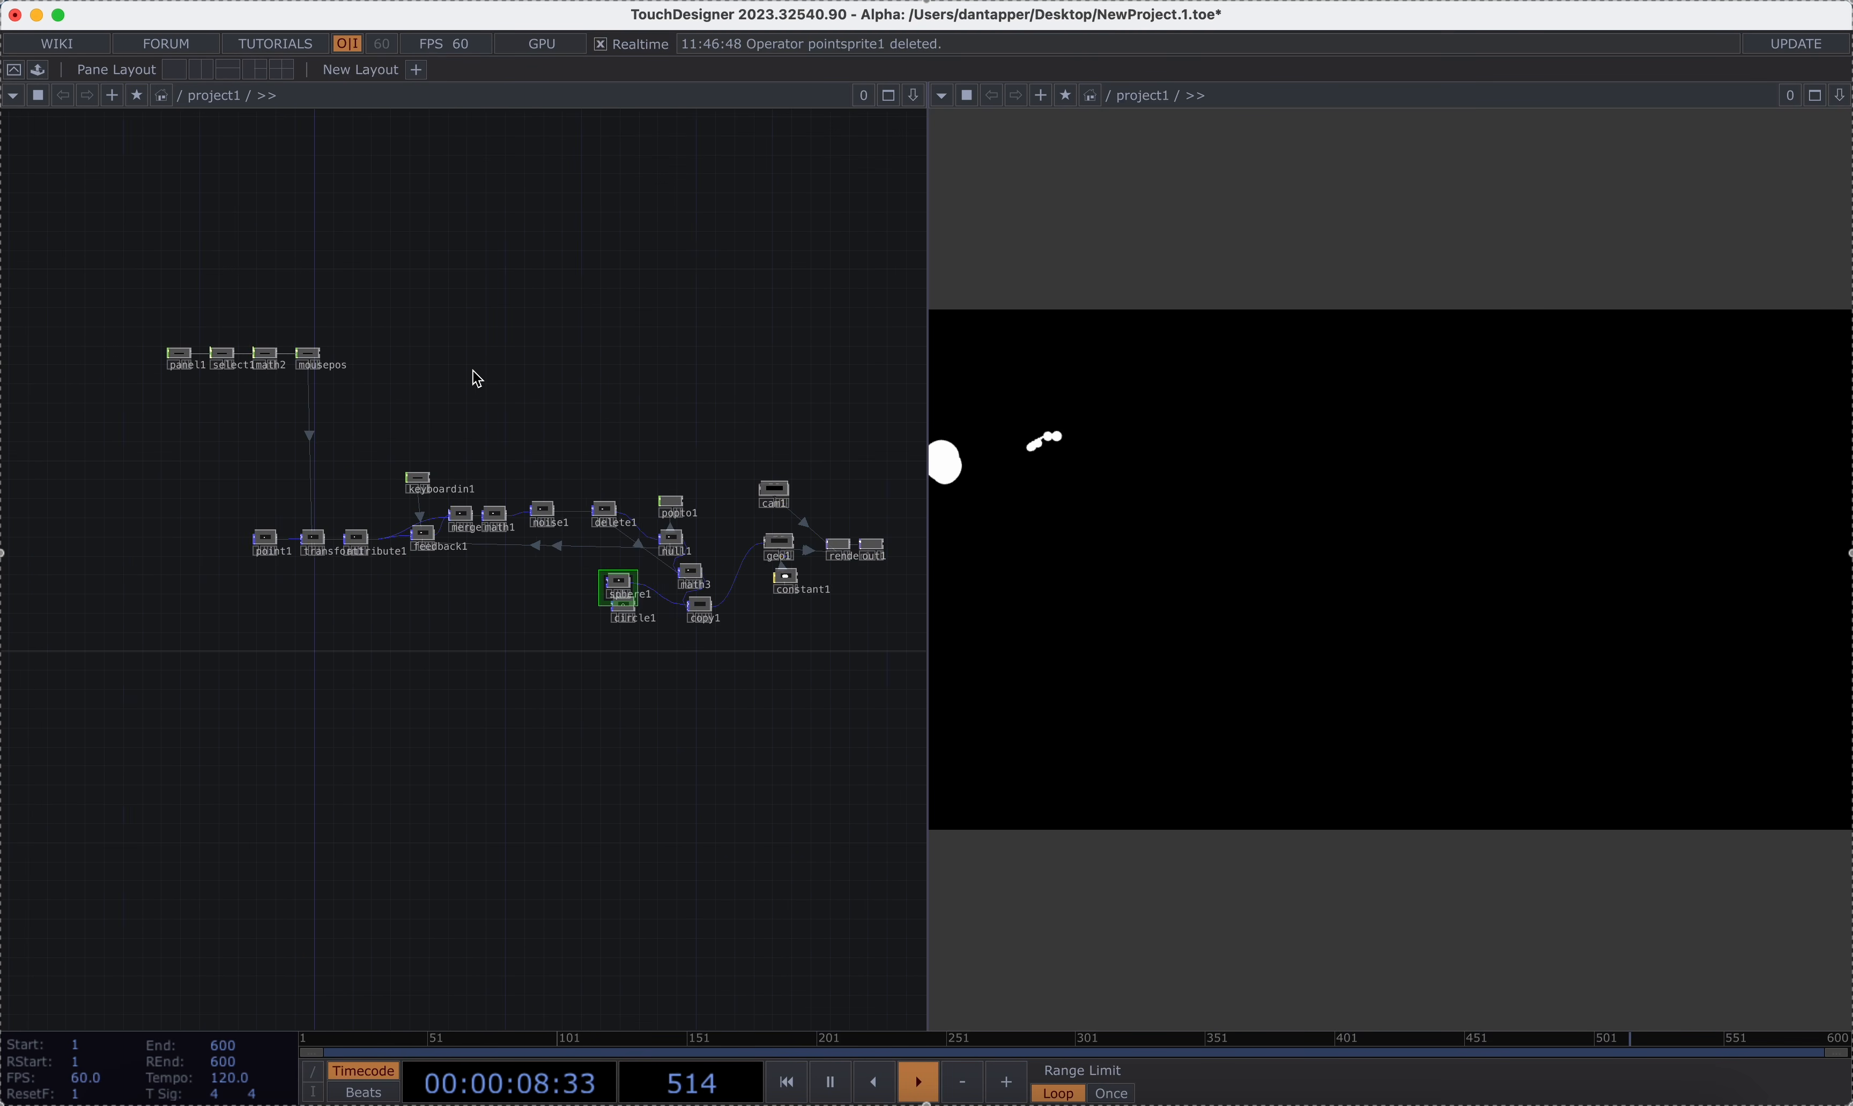
scroll(384, 481, up, 8)
scroll(305, 538, down, 5)
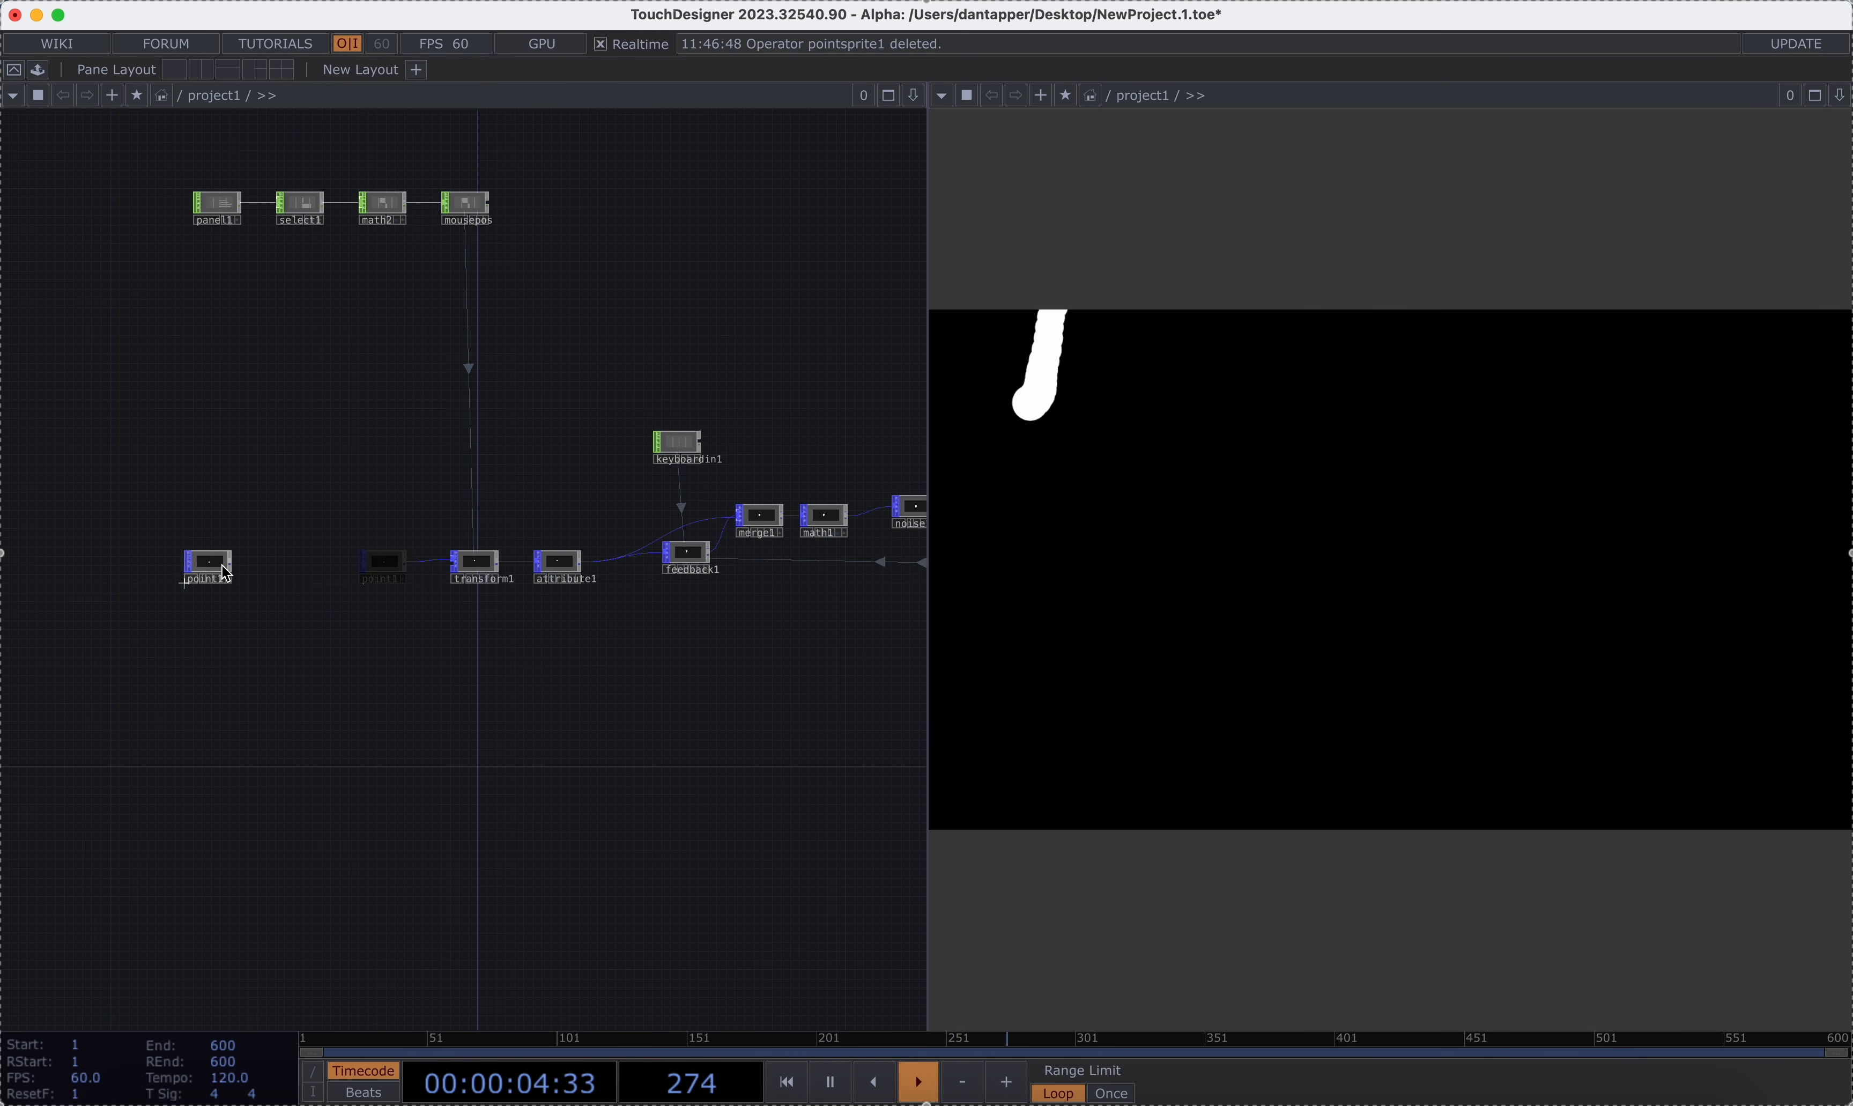
scroll(260, 570, up, 3)
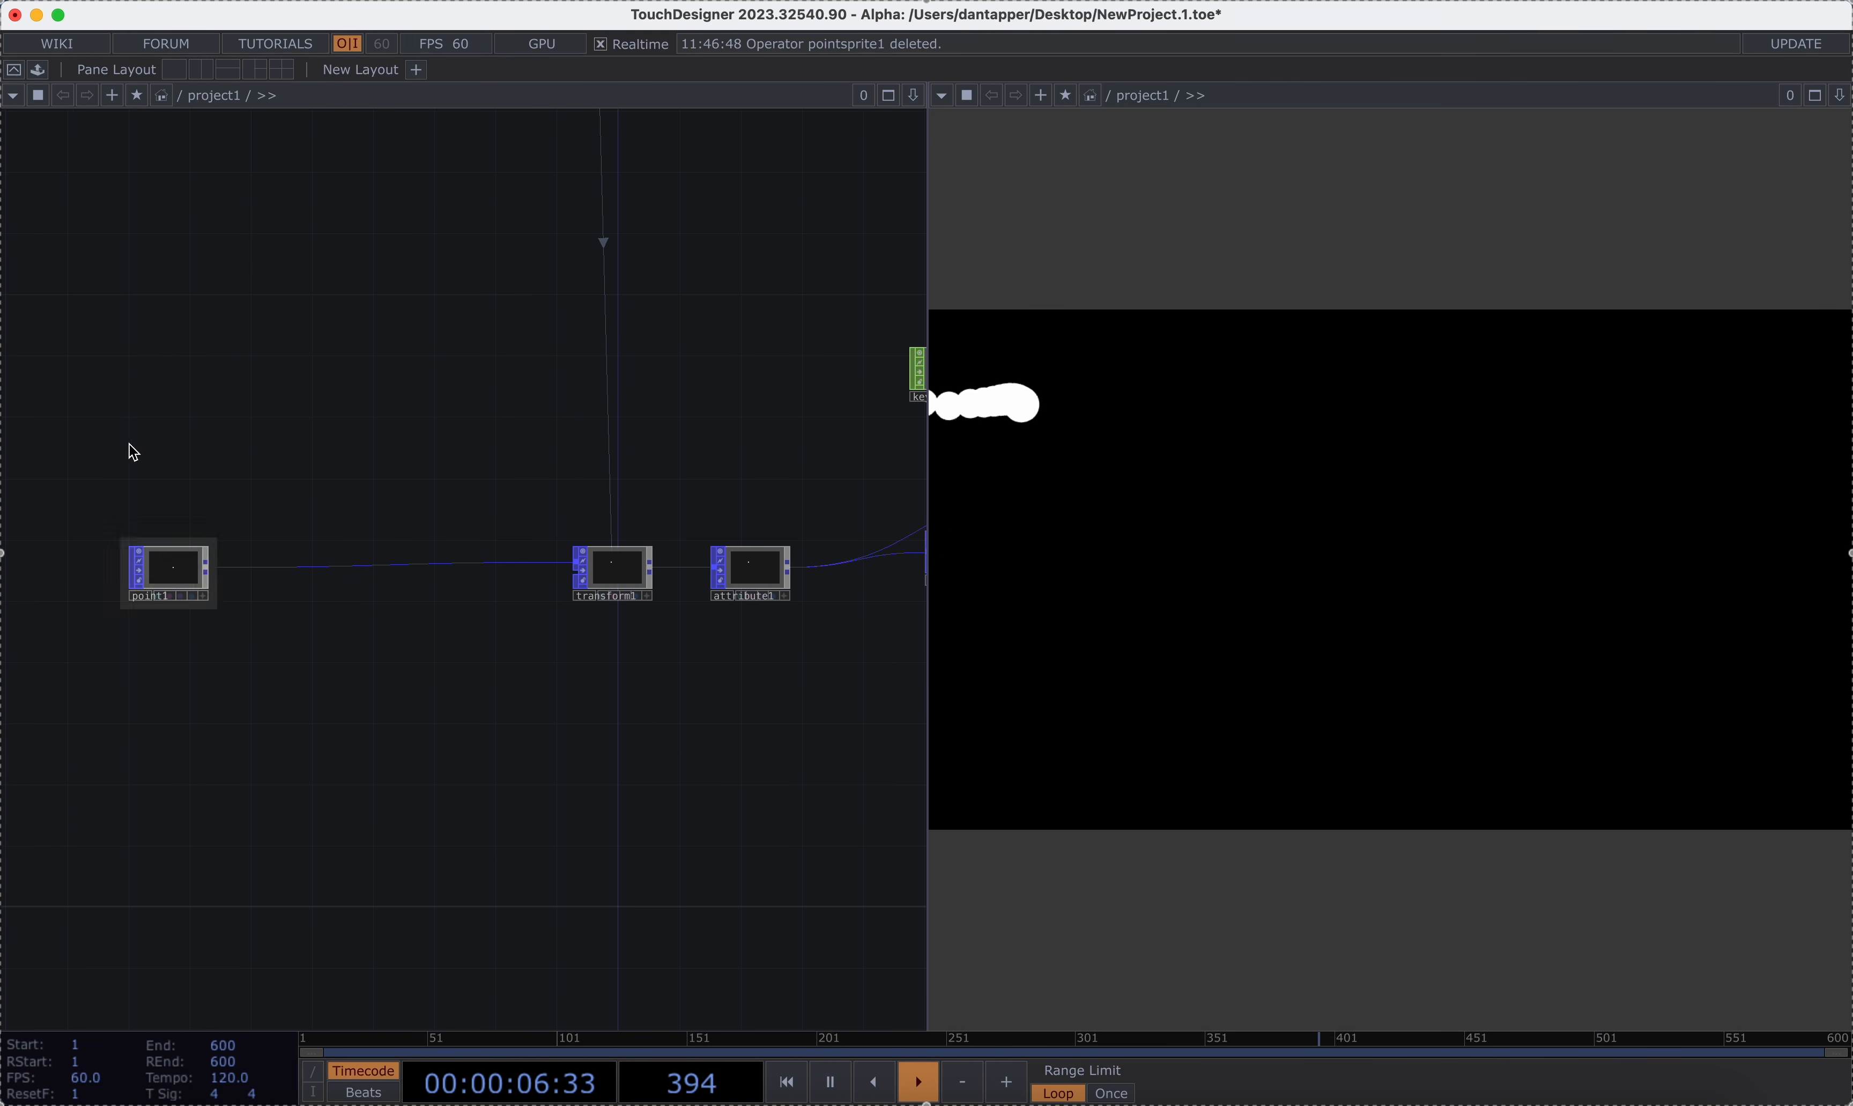
key(Tab)
click(234, 851)
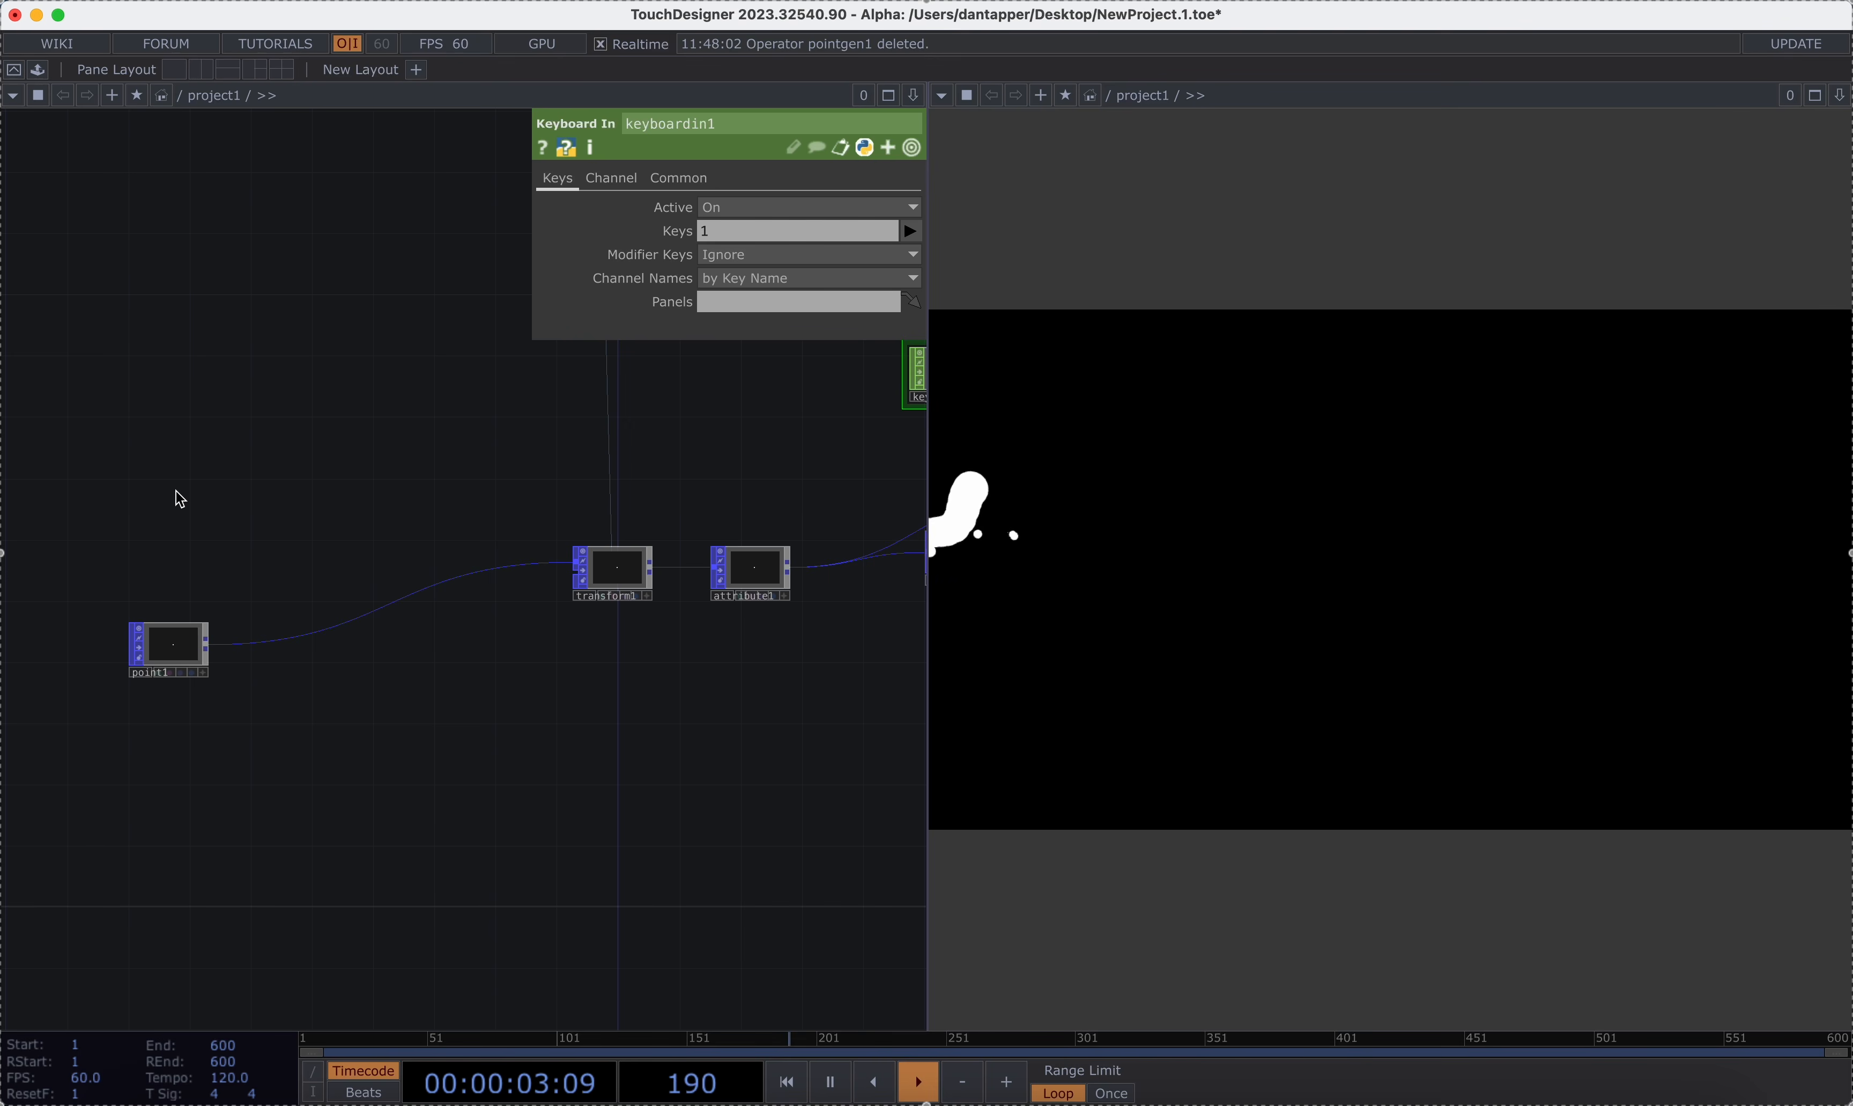
Feed transform1 from a new Point Generator POP in place of point1, with 4 points and a radius of 0.1 on all axes.
key(Tab)
text(p)
click(326, 258)
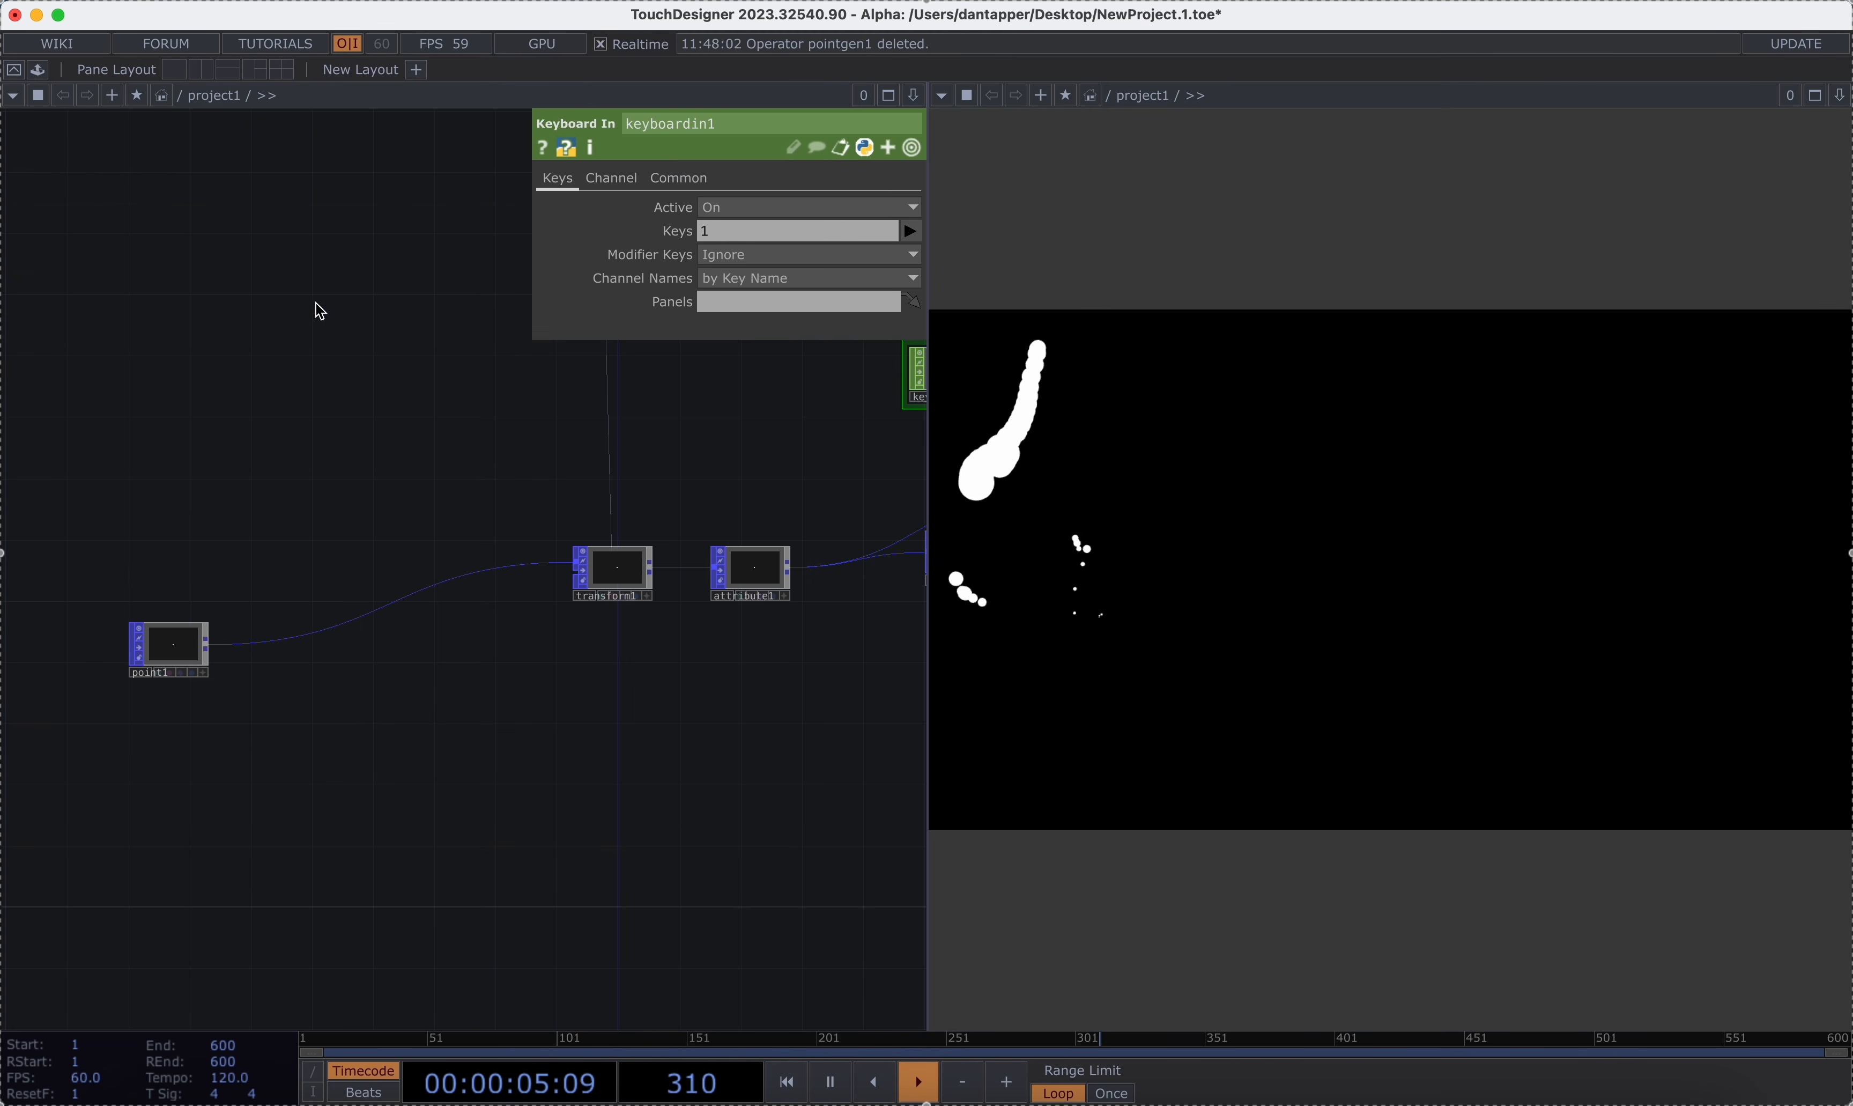
click(155, 553)
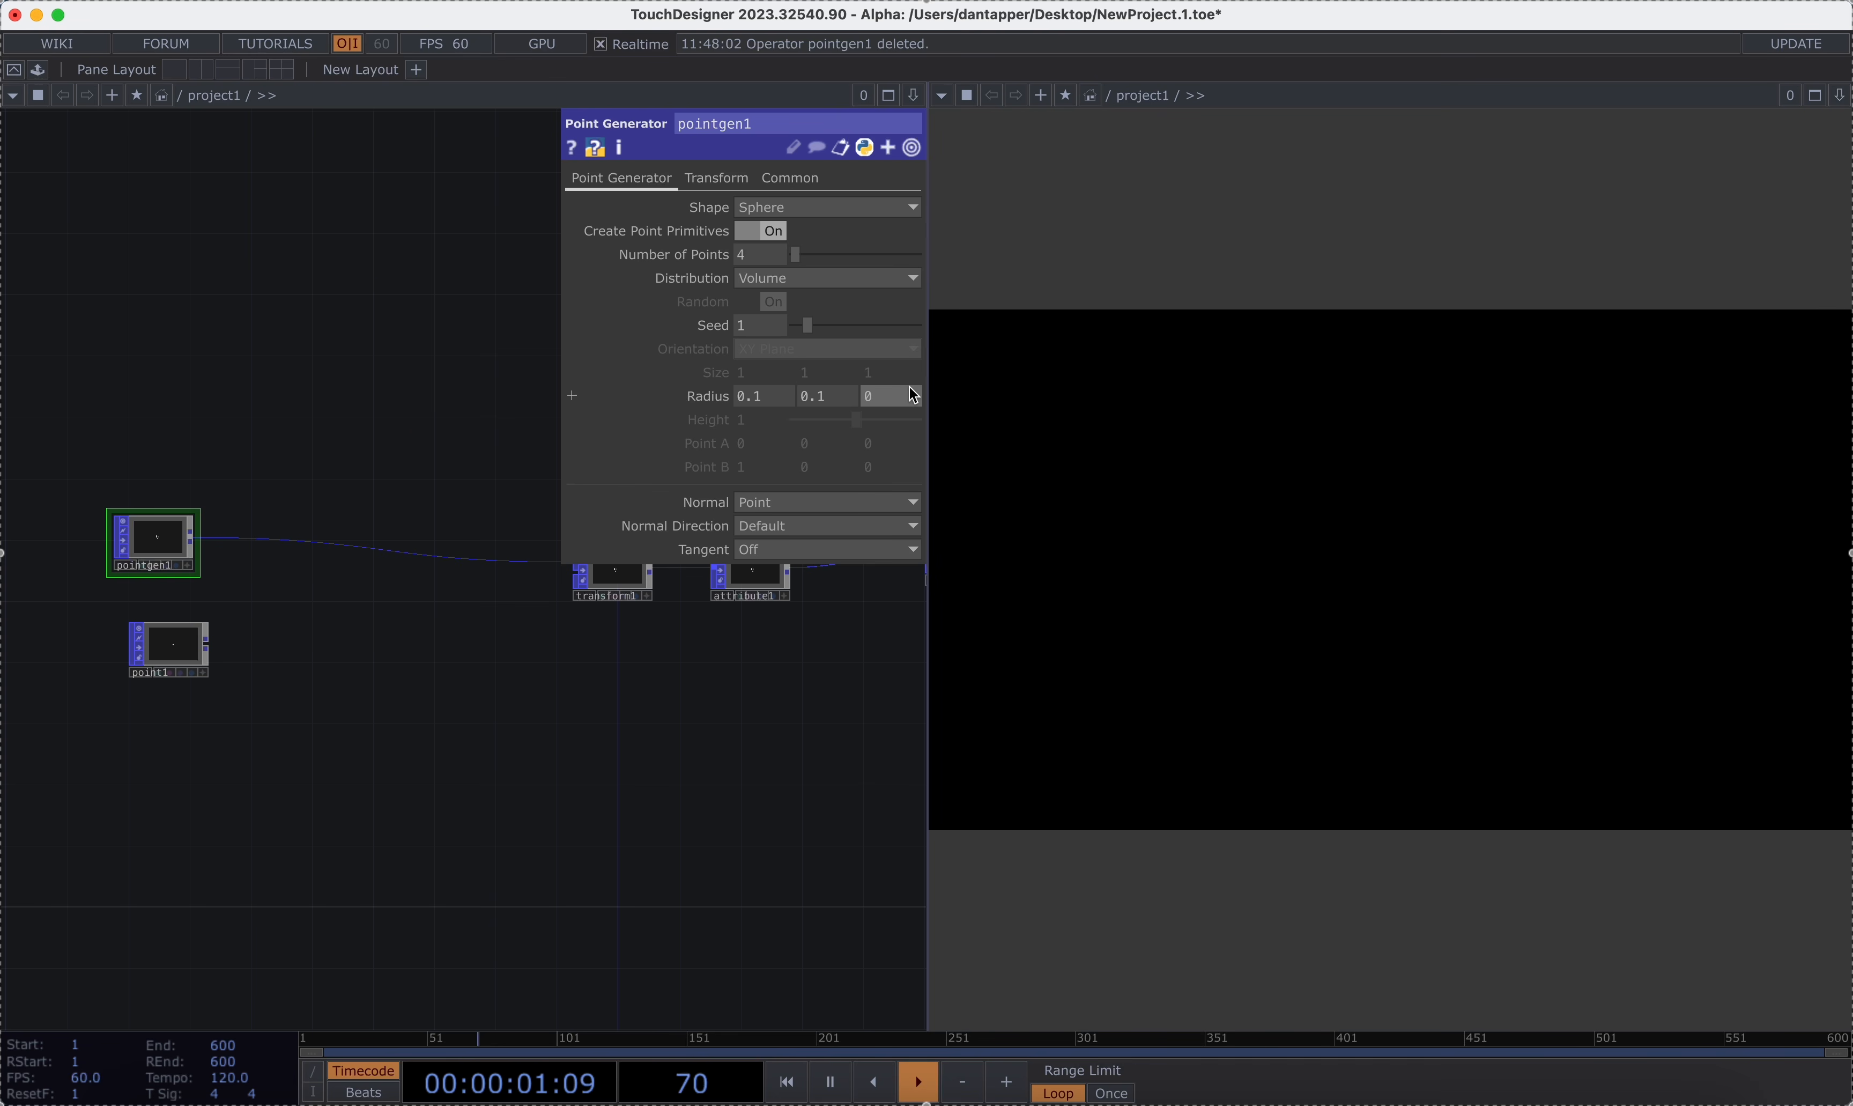
text(.1)
click(405, 430)
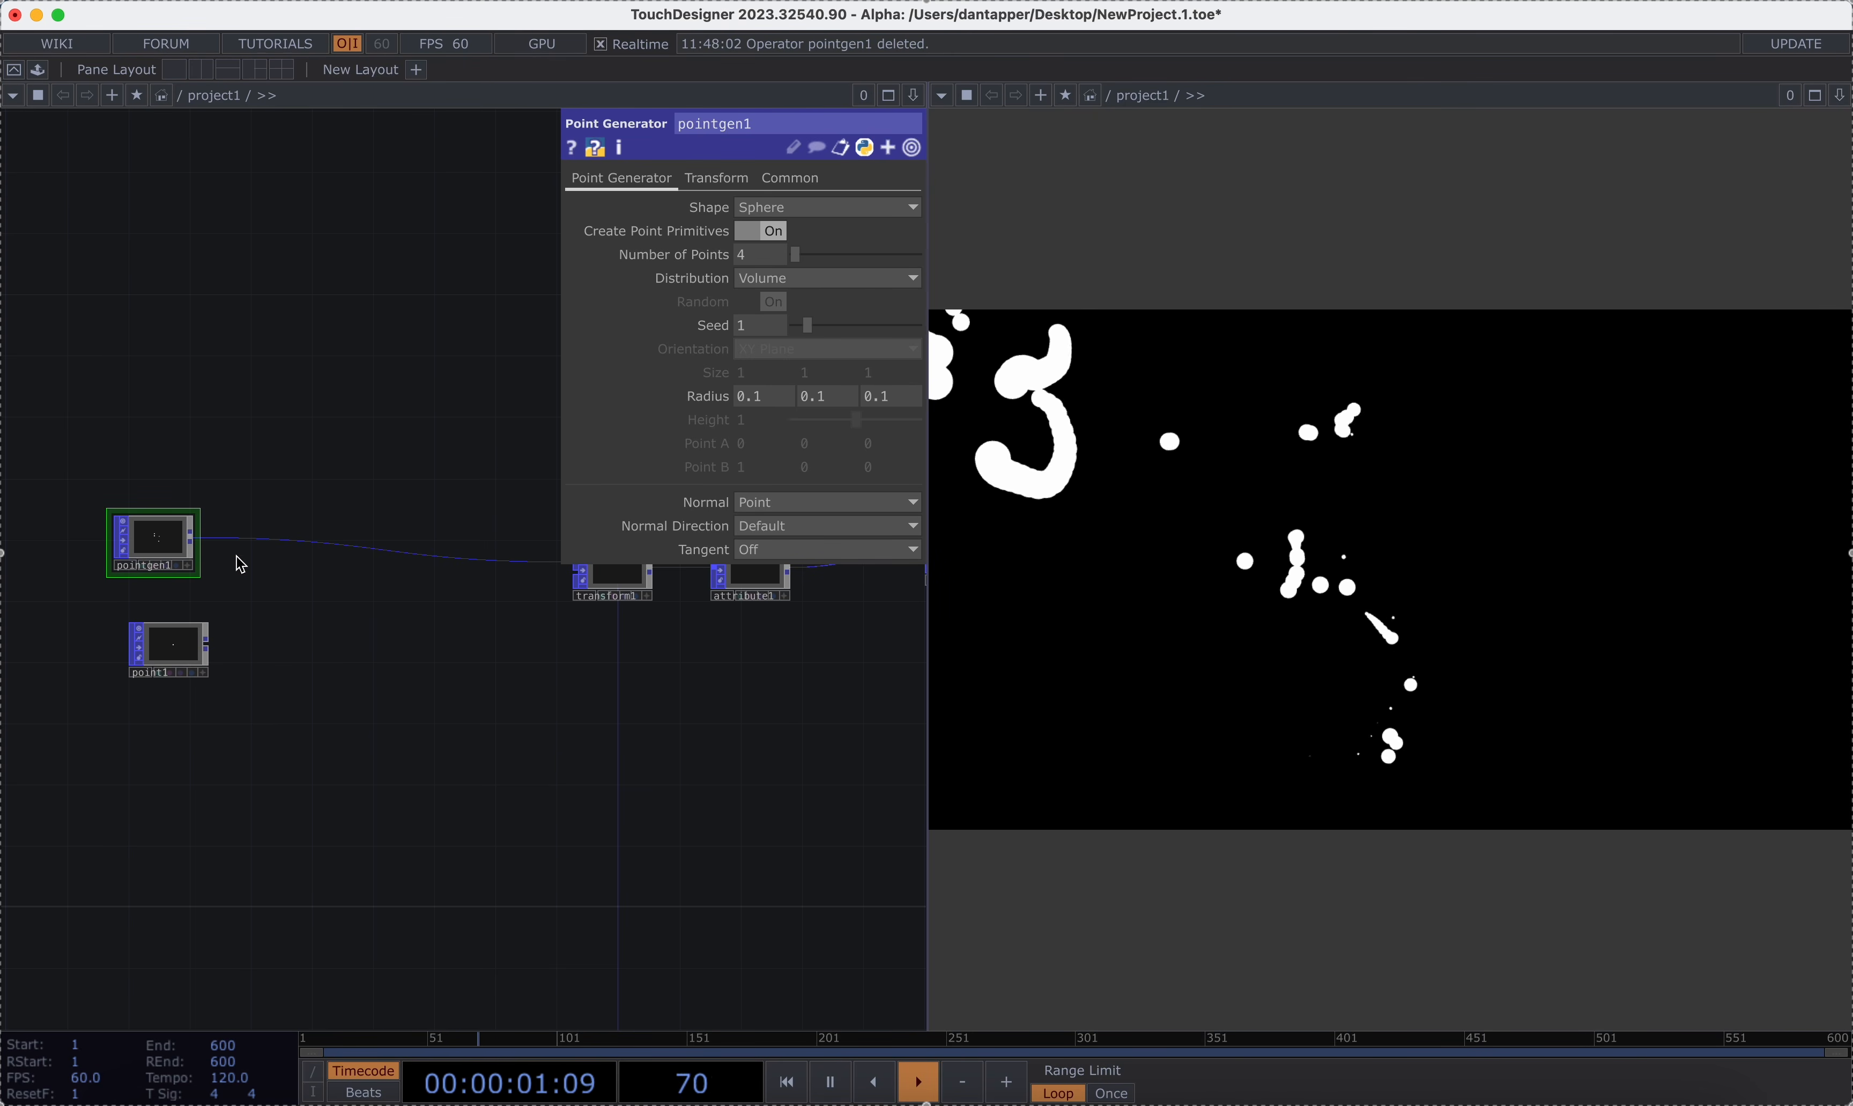
Insert a Noise POP between pointgen1 and transform1.
right_click(265, 545)
click(316, 526)
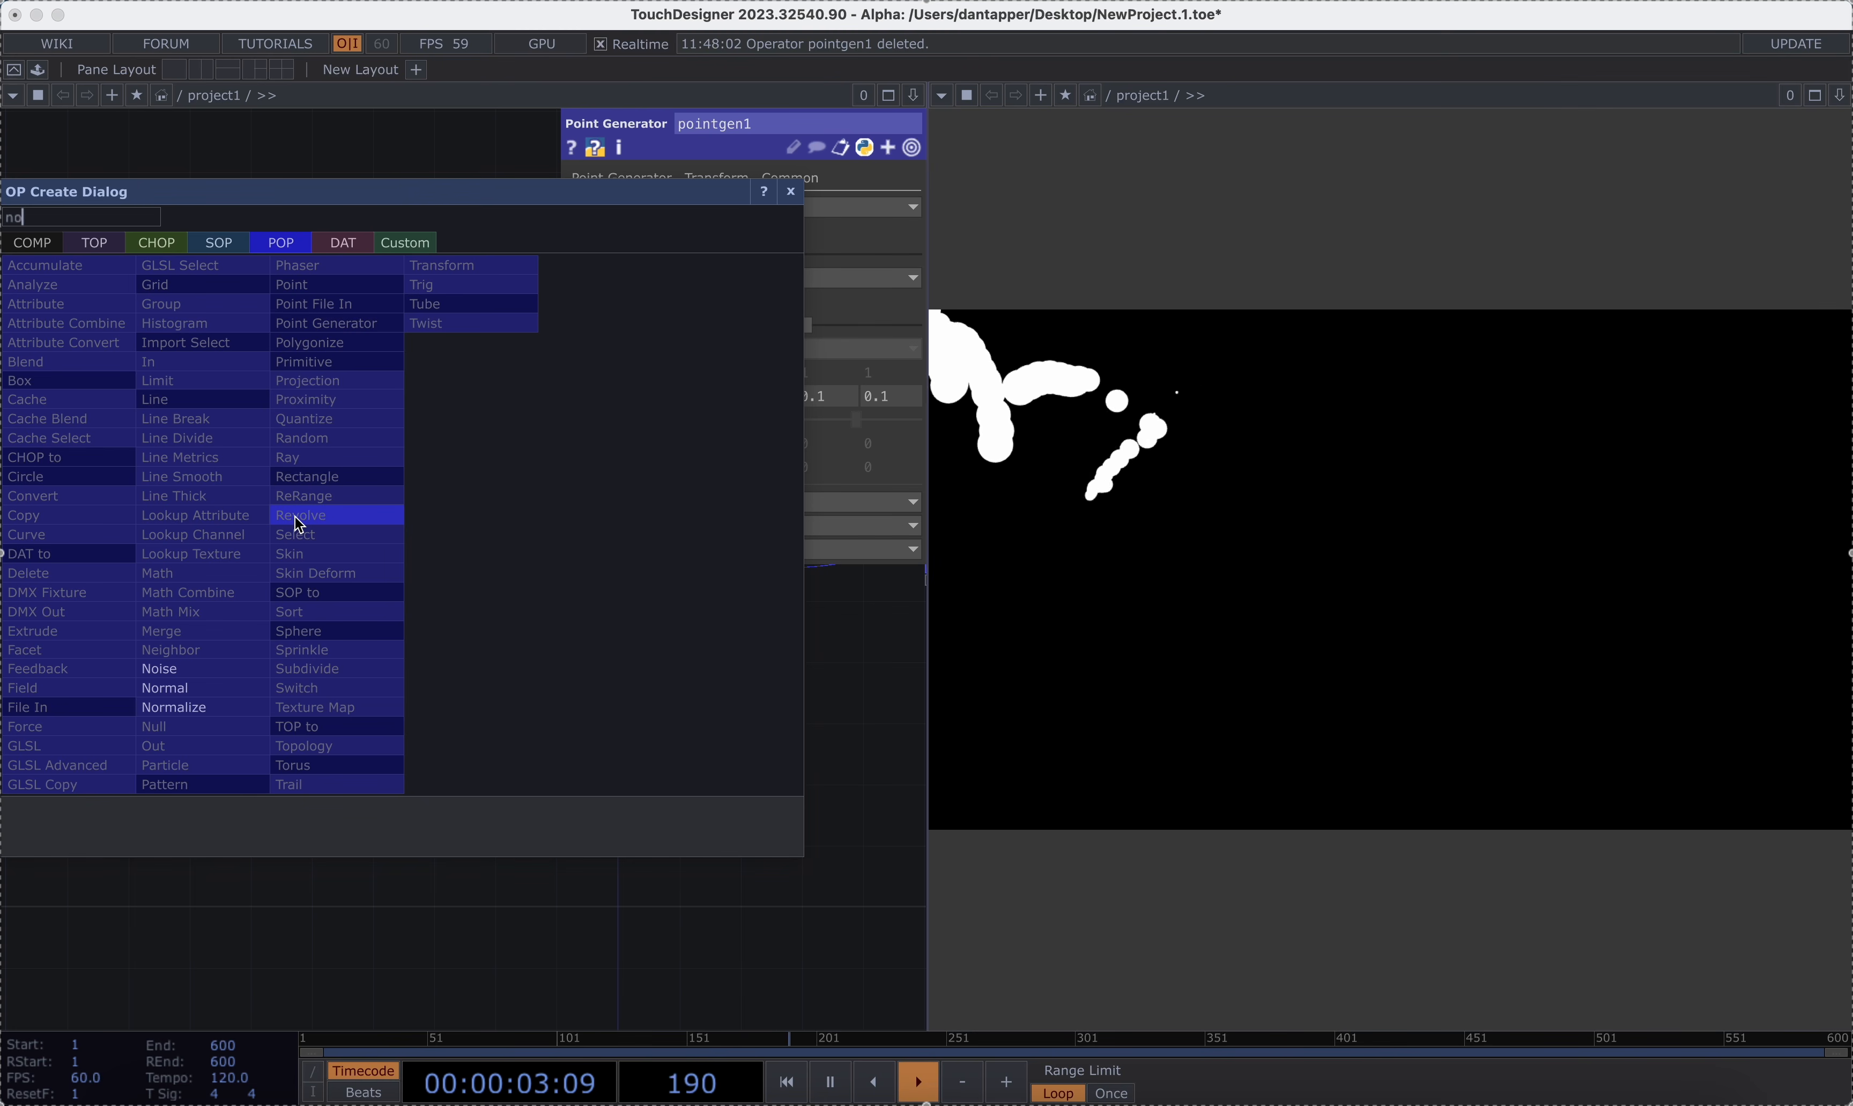
text(no)
click(181, 669)
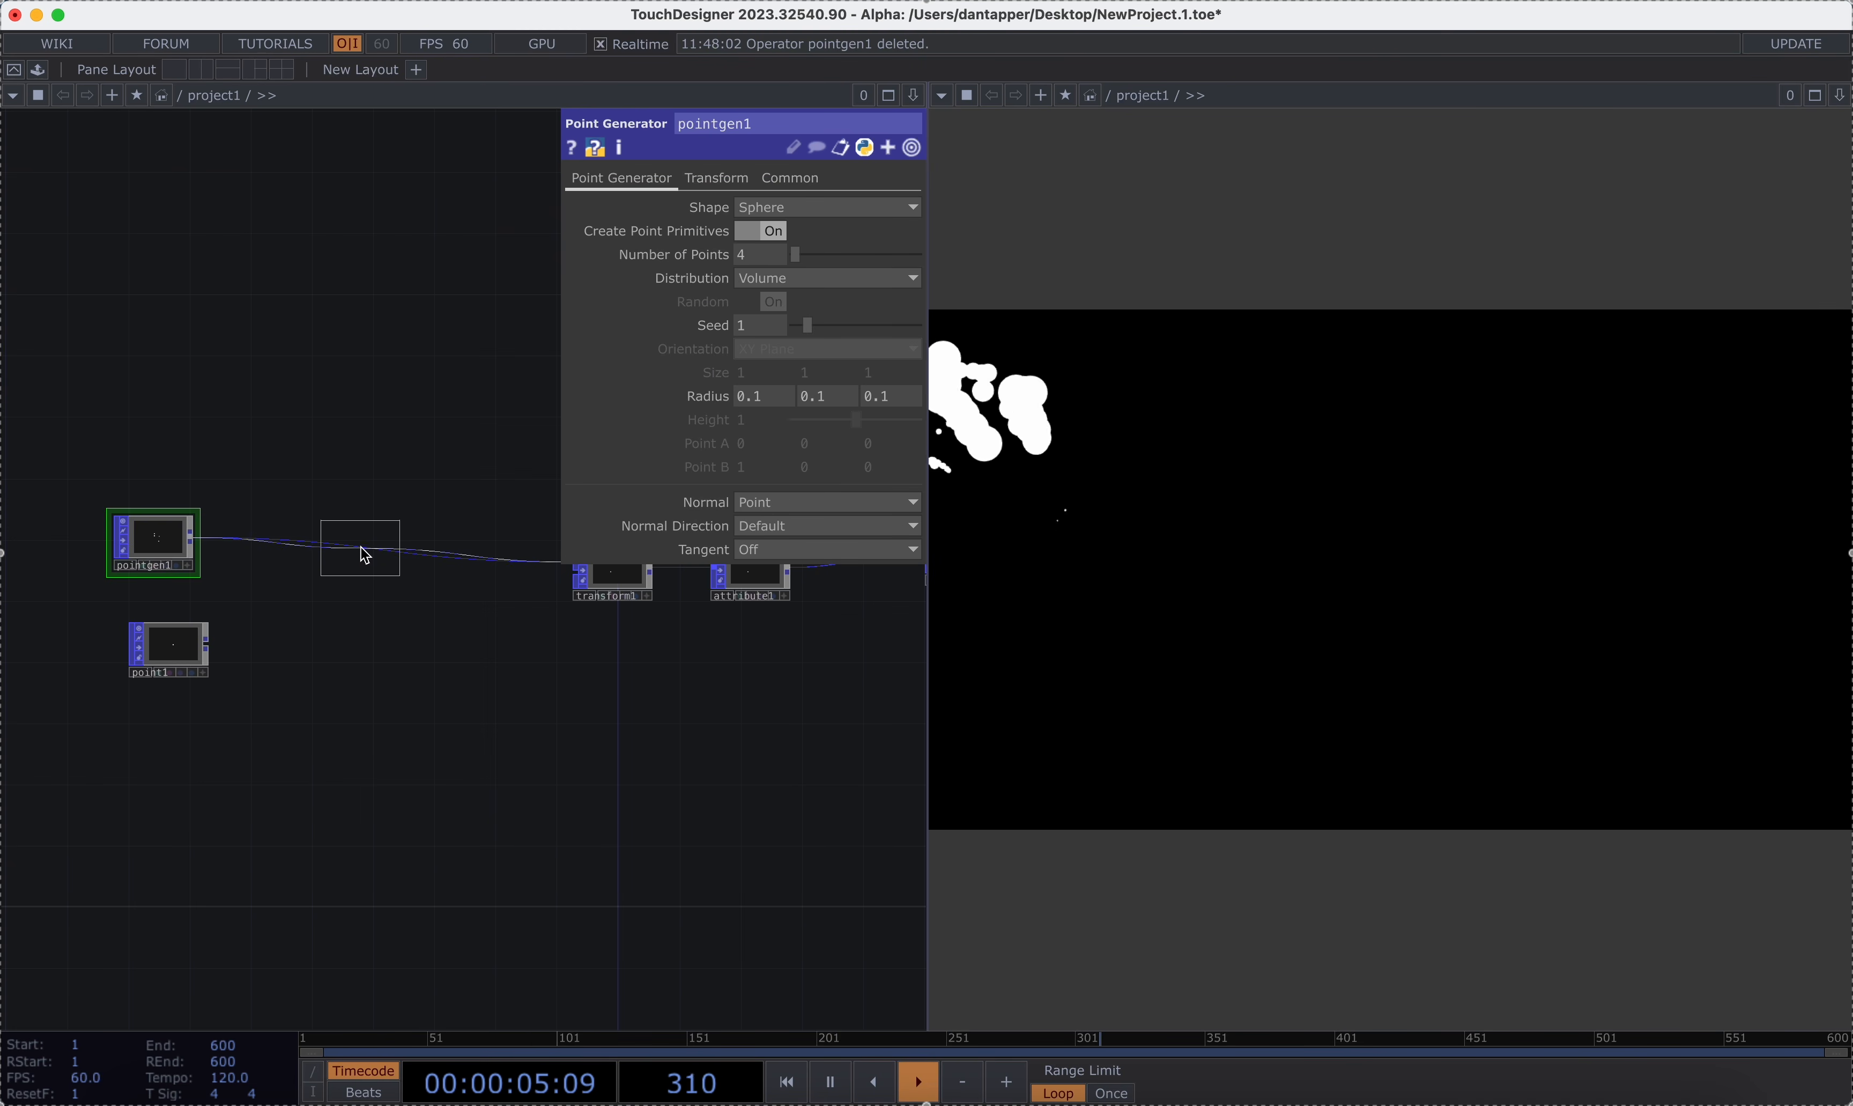
click(363, 553)
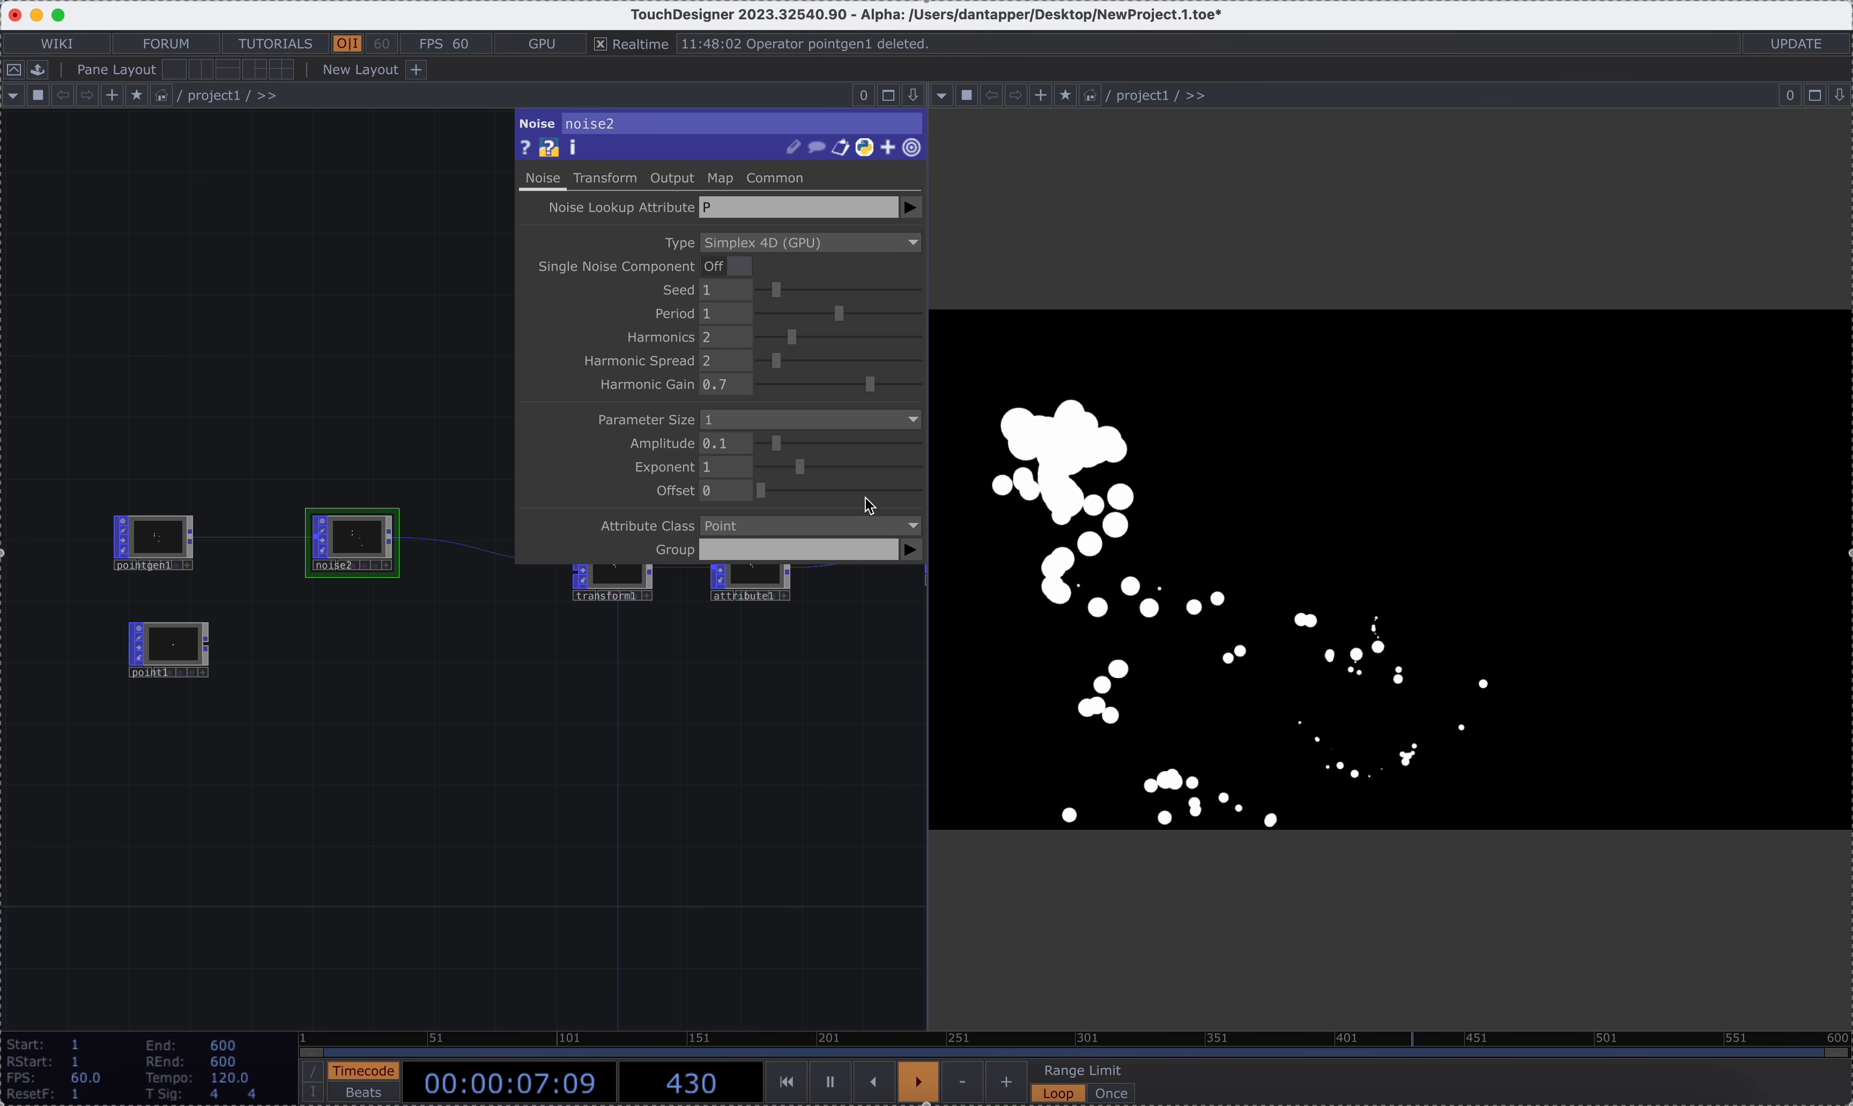
Animate noise2's Translate 4D over time with a slowed-down absTime.seconds expression.
click(606, 179)
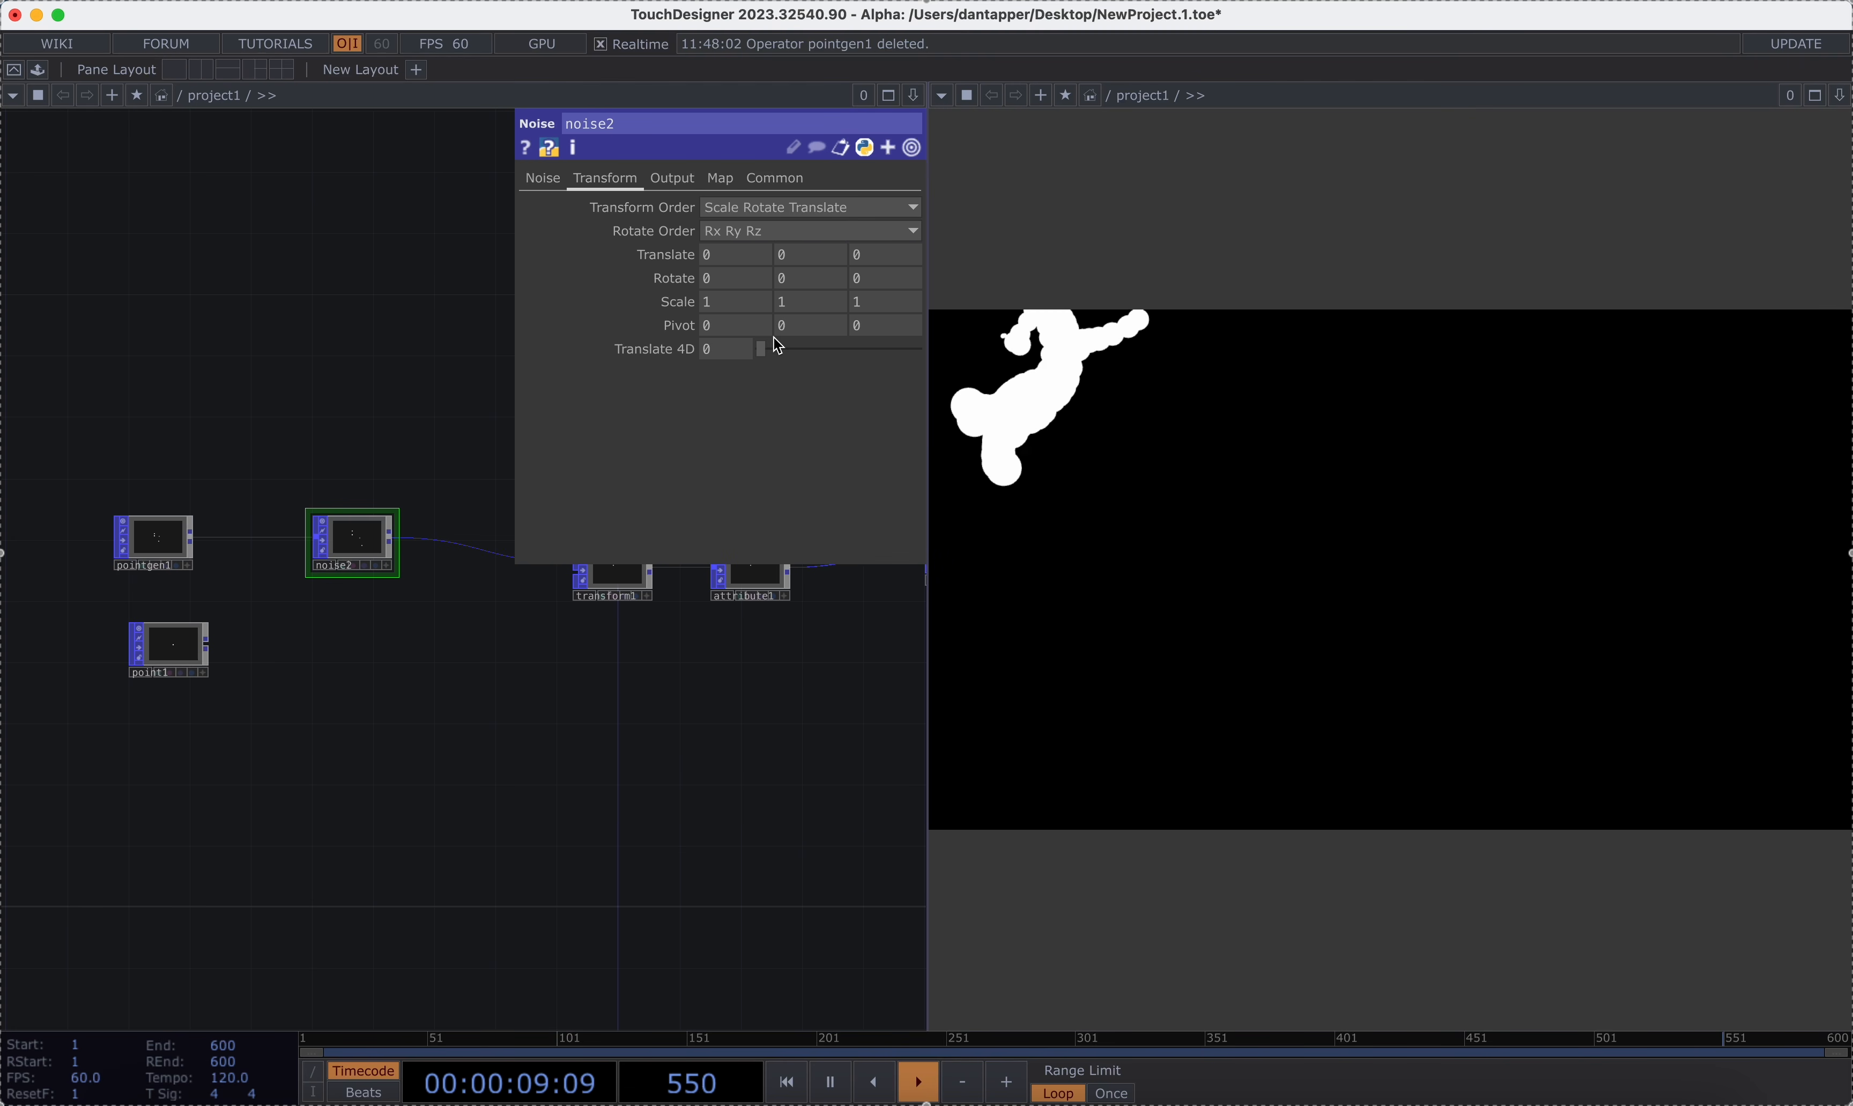
text(absTime.seconds)
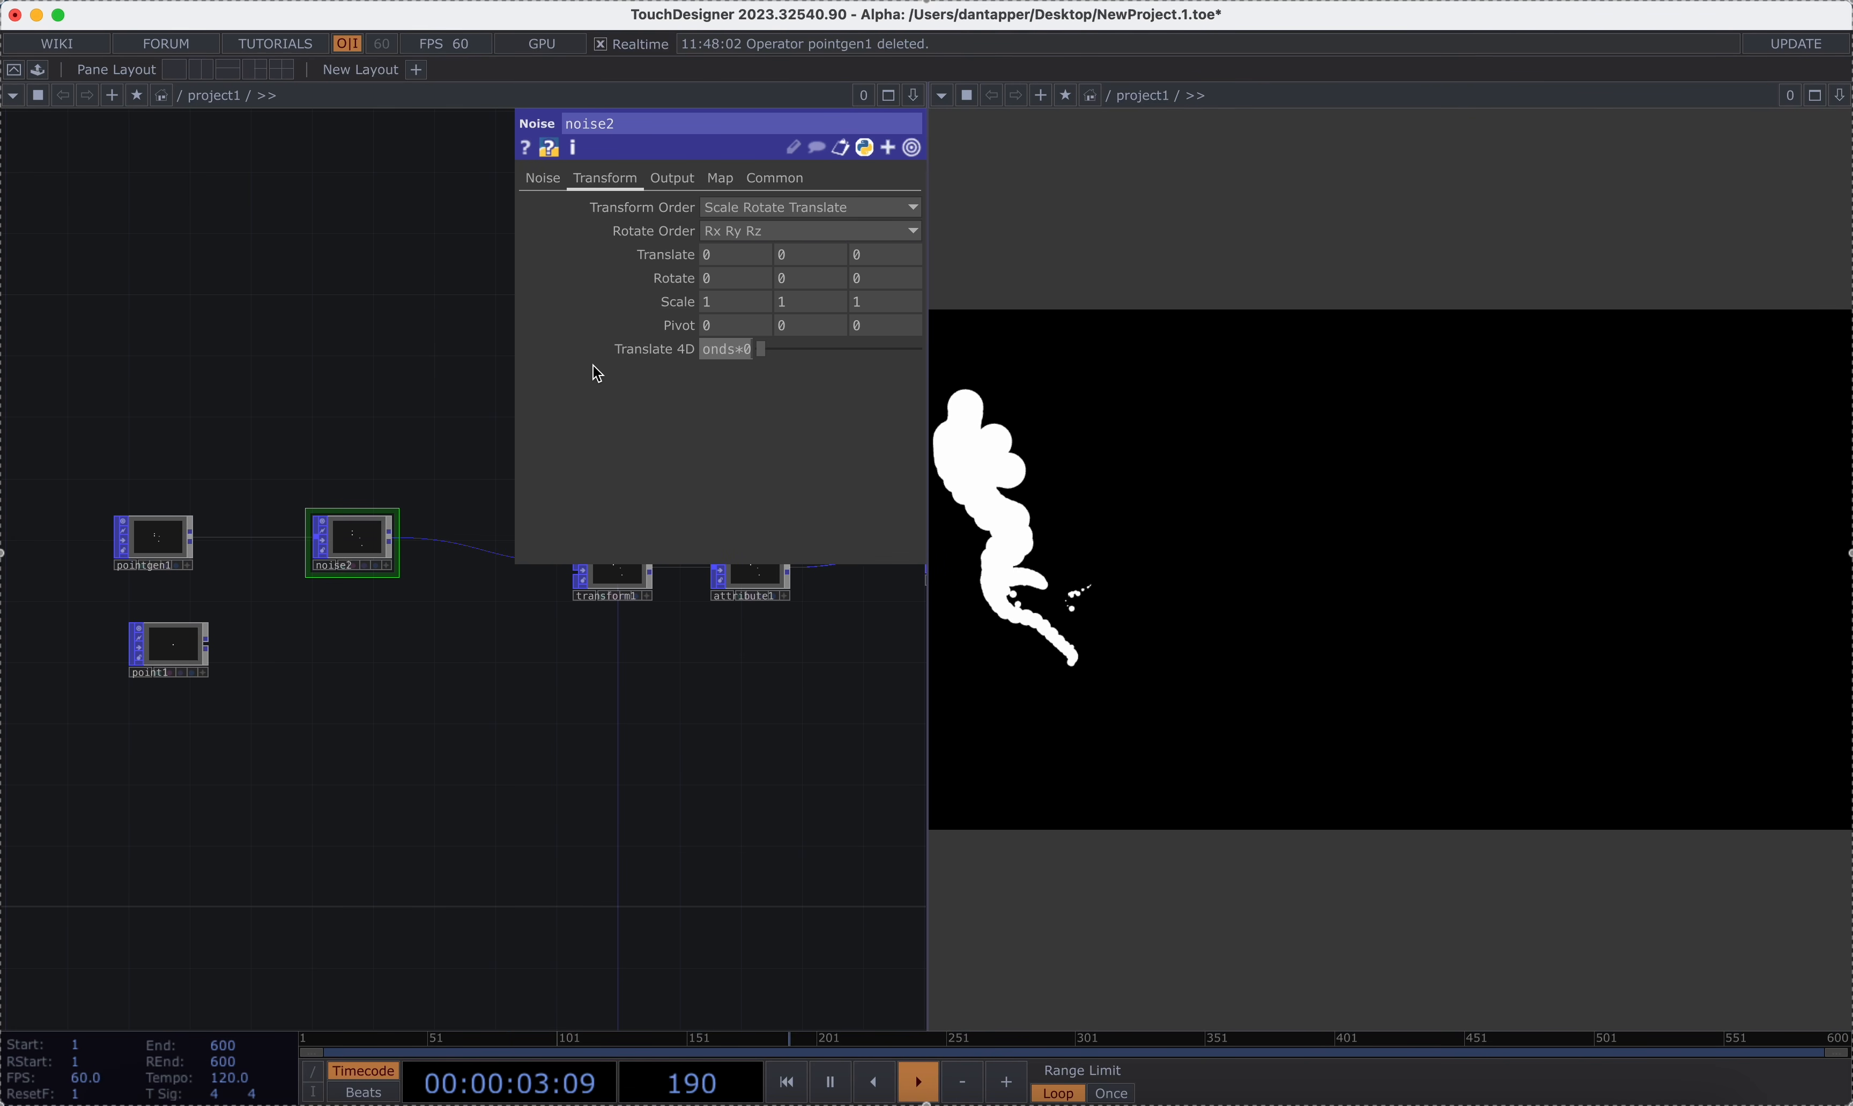
key(Return)
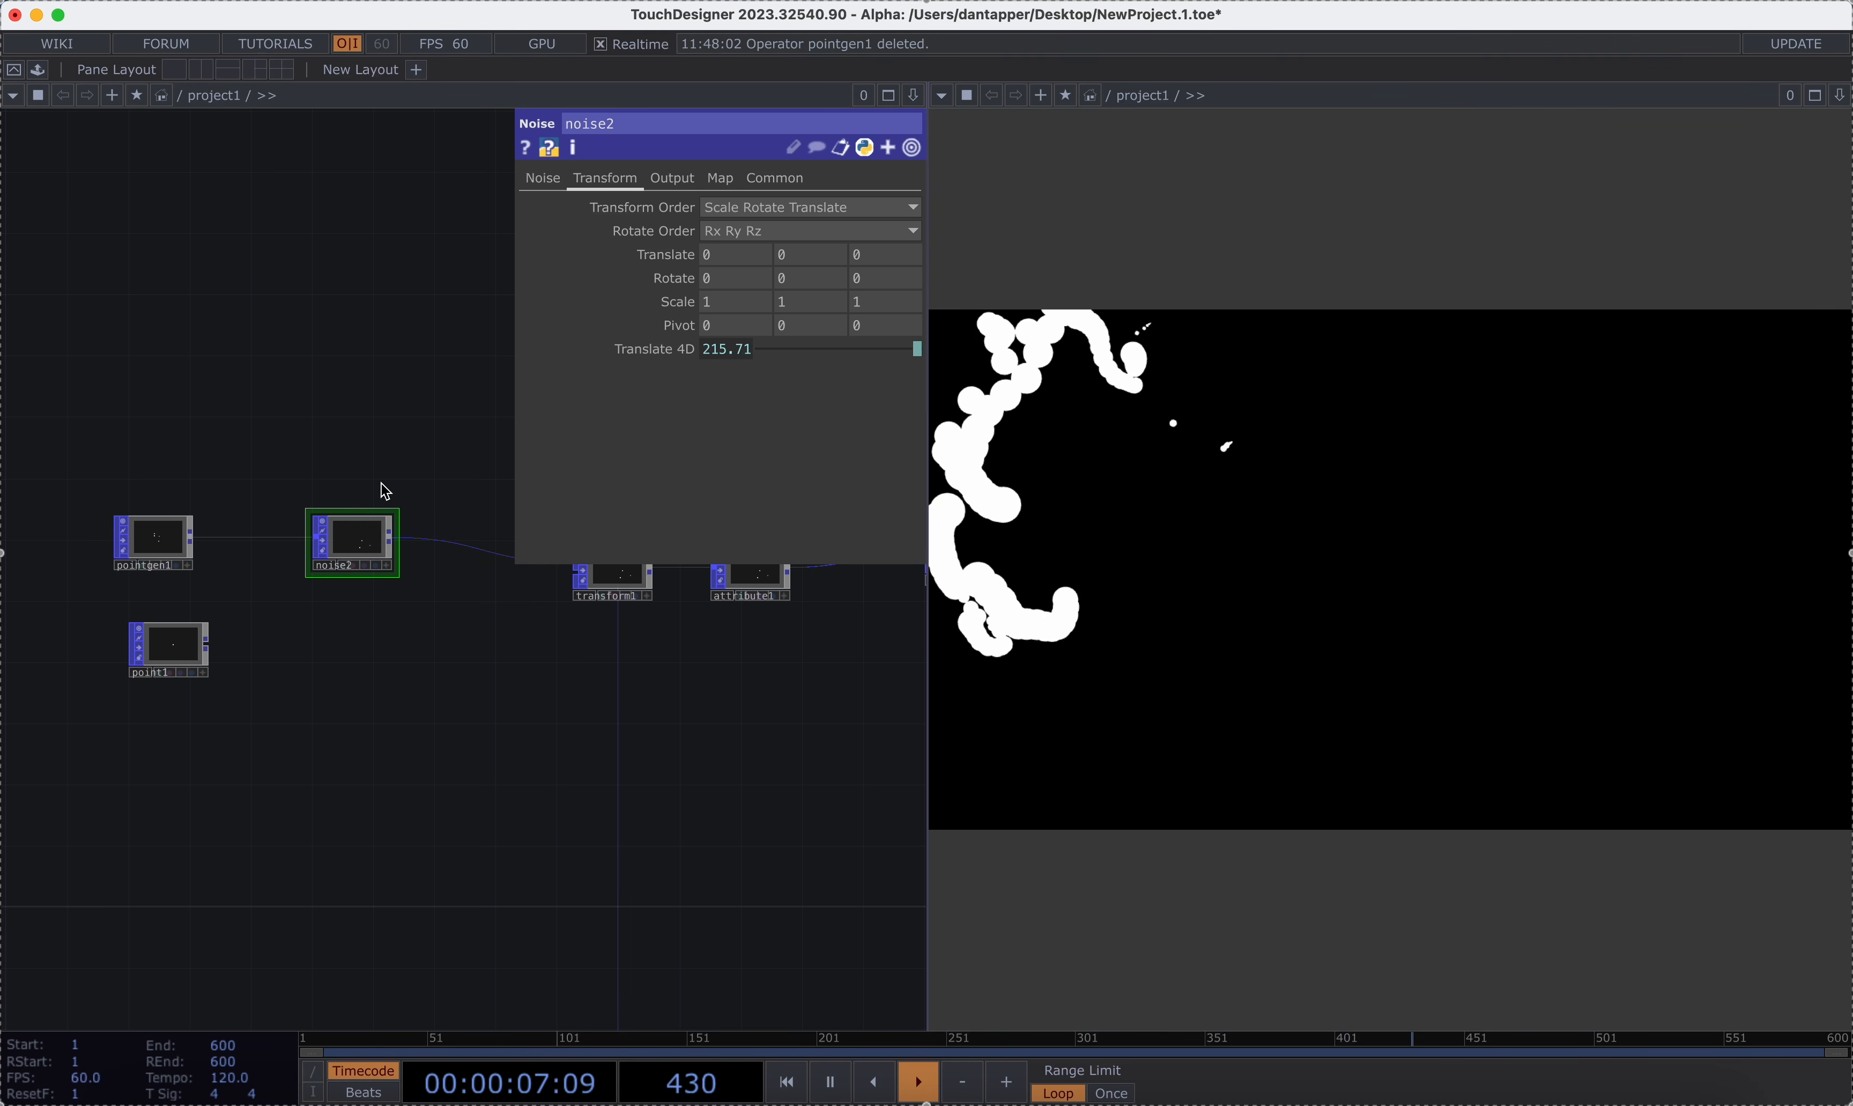
Shift noise2 away from transform1 and insert an Attribute POP between them.
scroll(353, 526, up, 5)
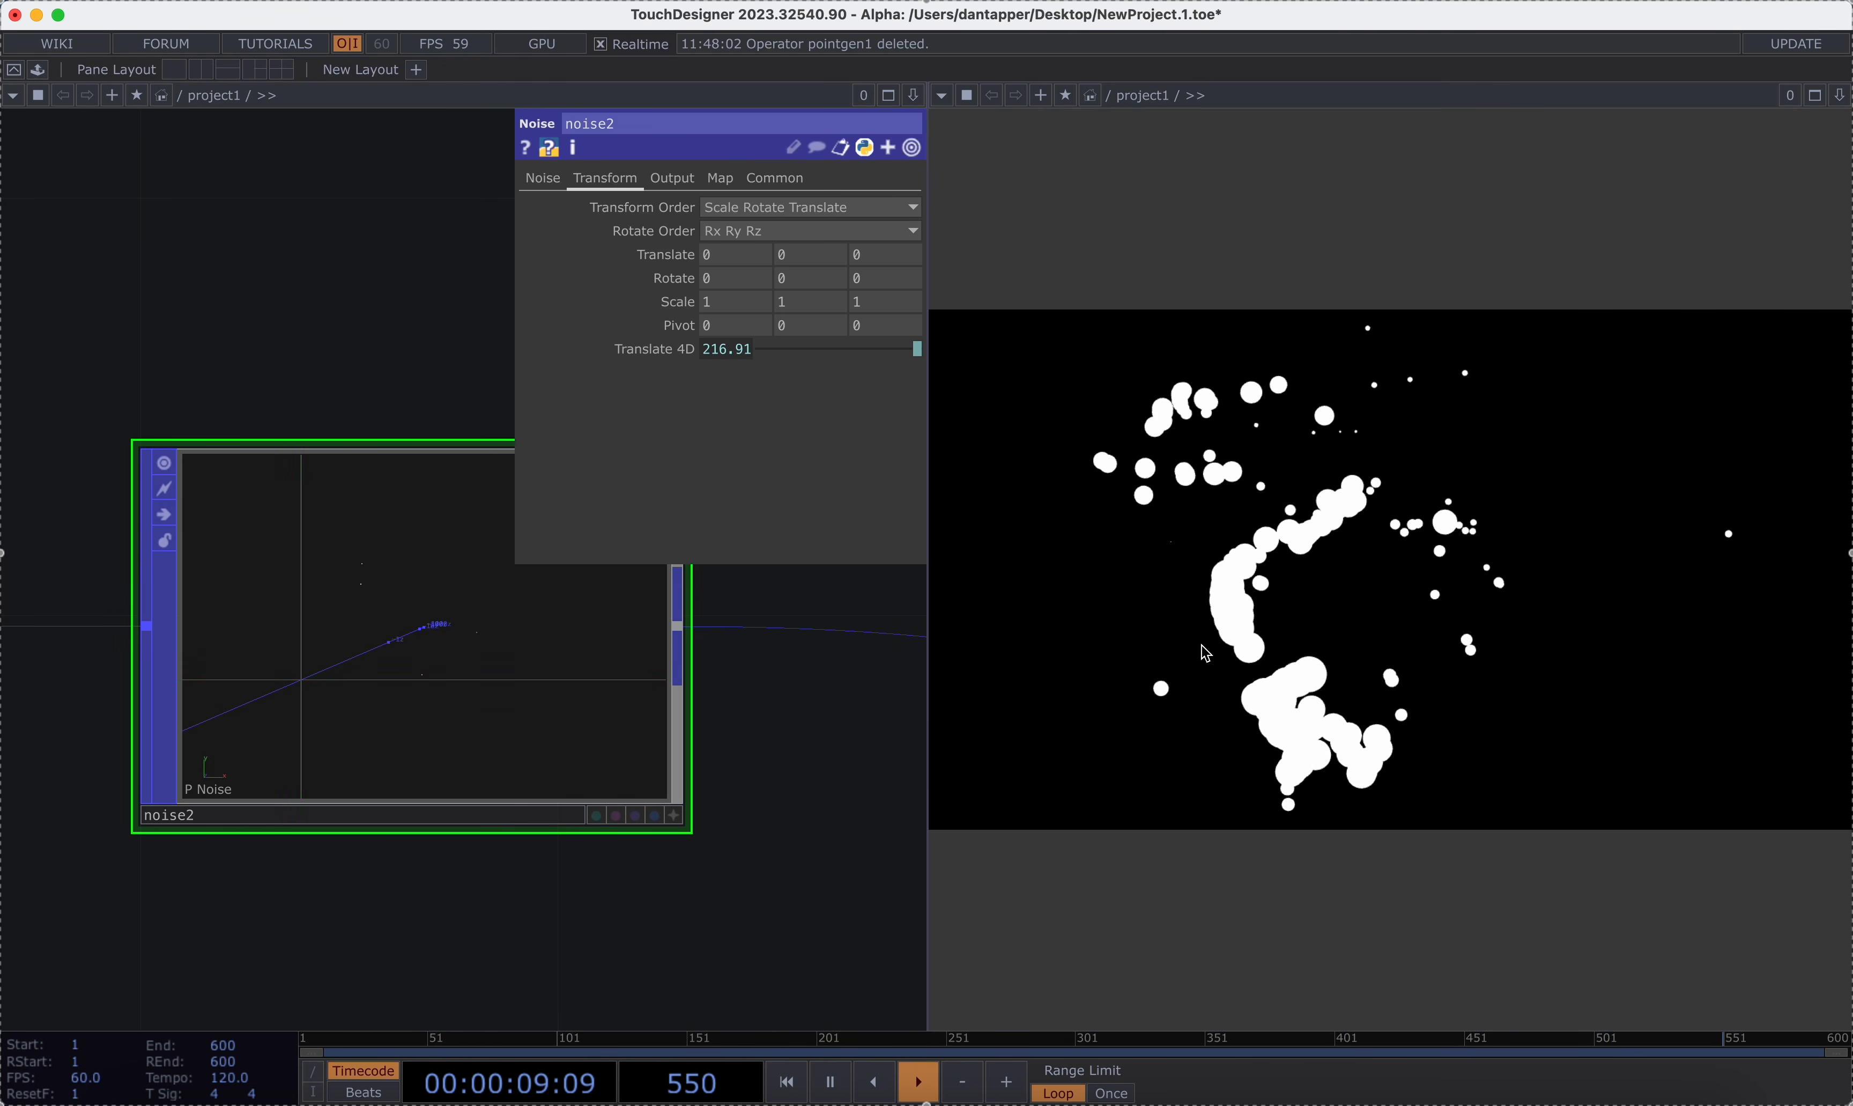
scroll(827, 707, down, 5)
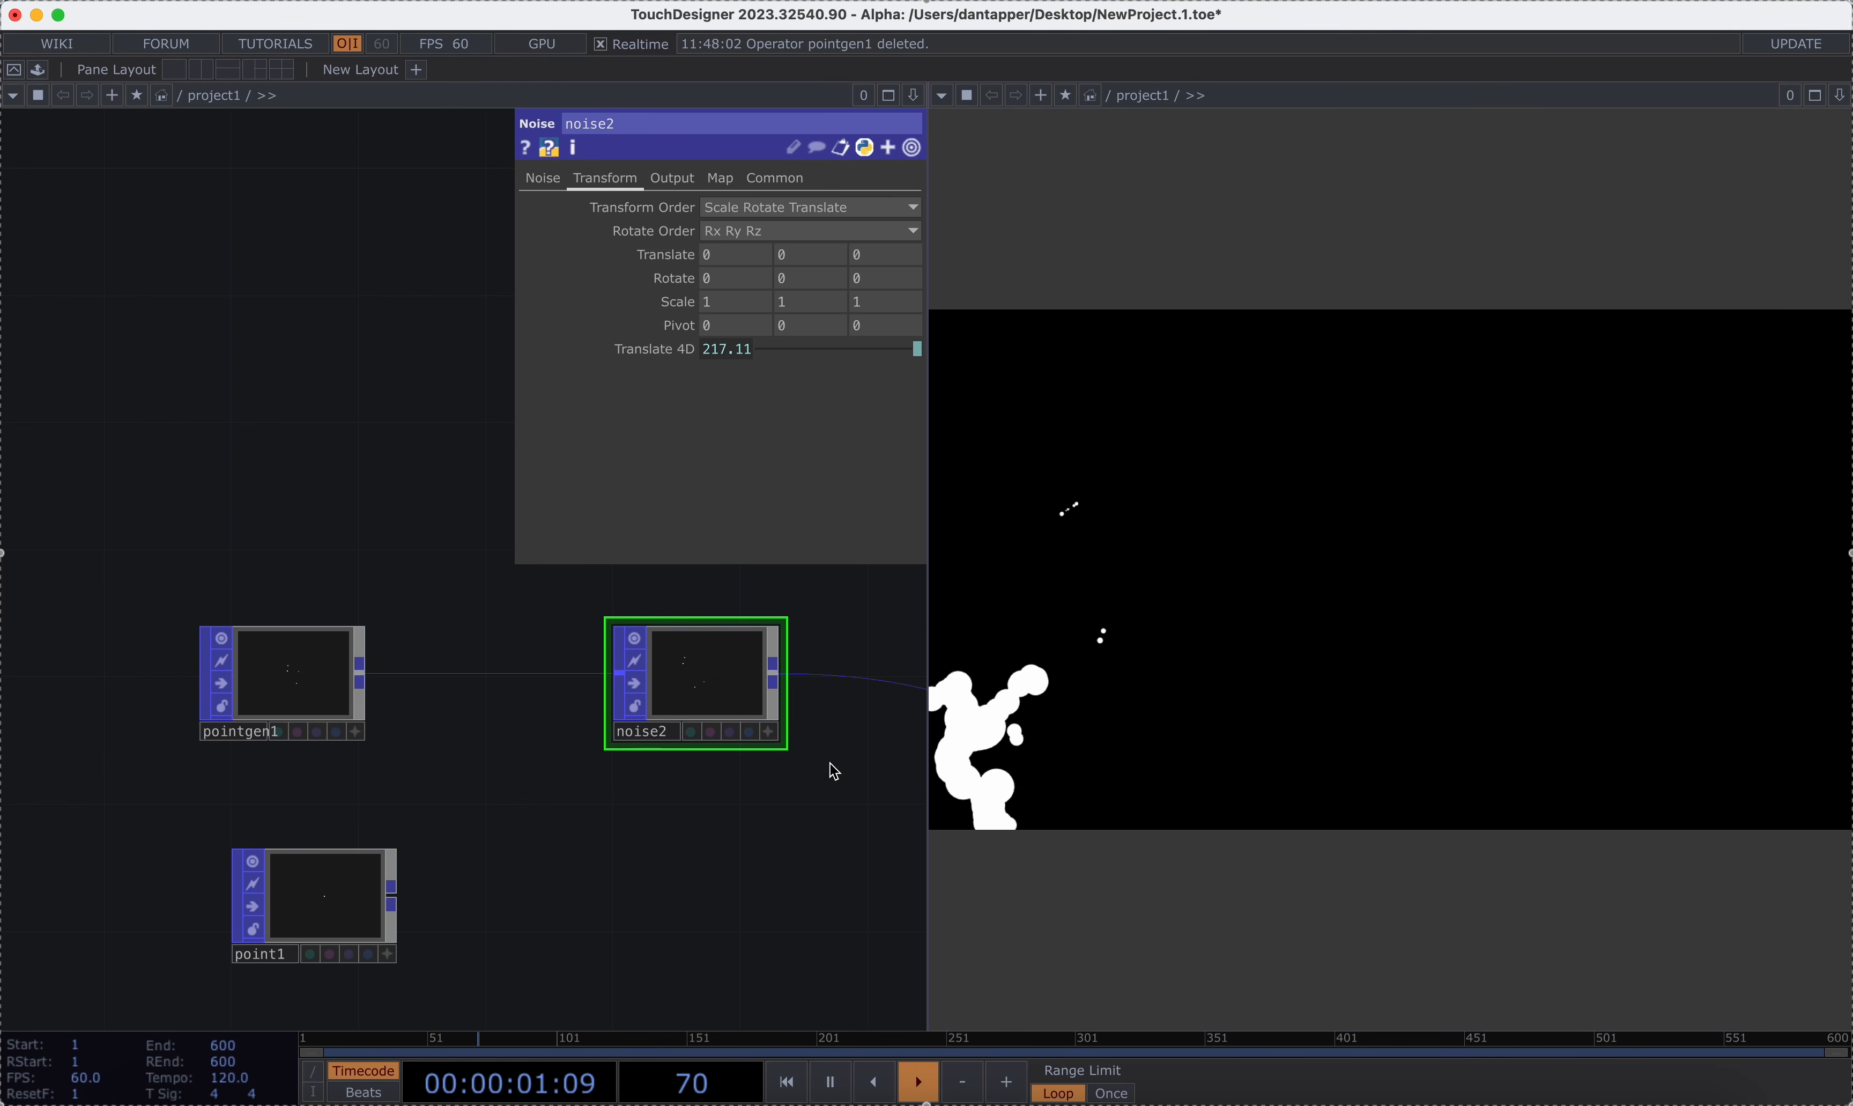
drag(830, 769, 465, 779)
scroll(470, 777, down, 3)
drag(392, 721, 317, 721)
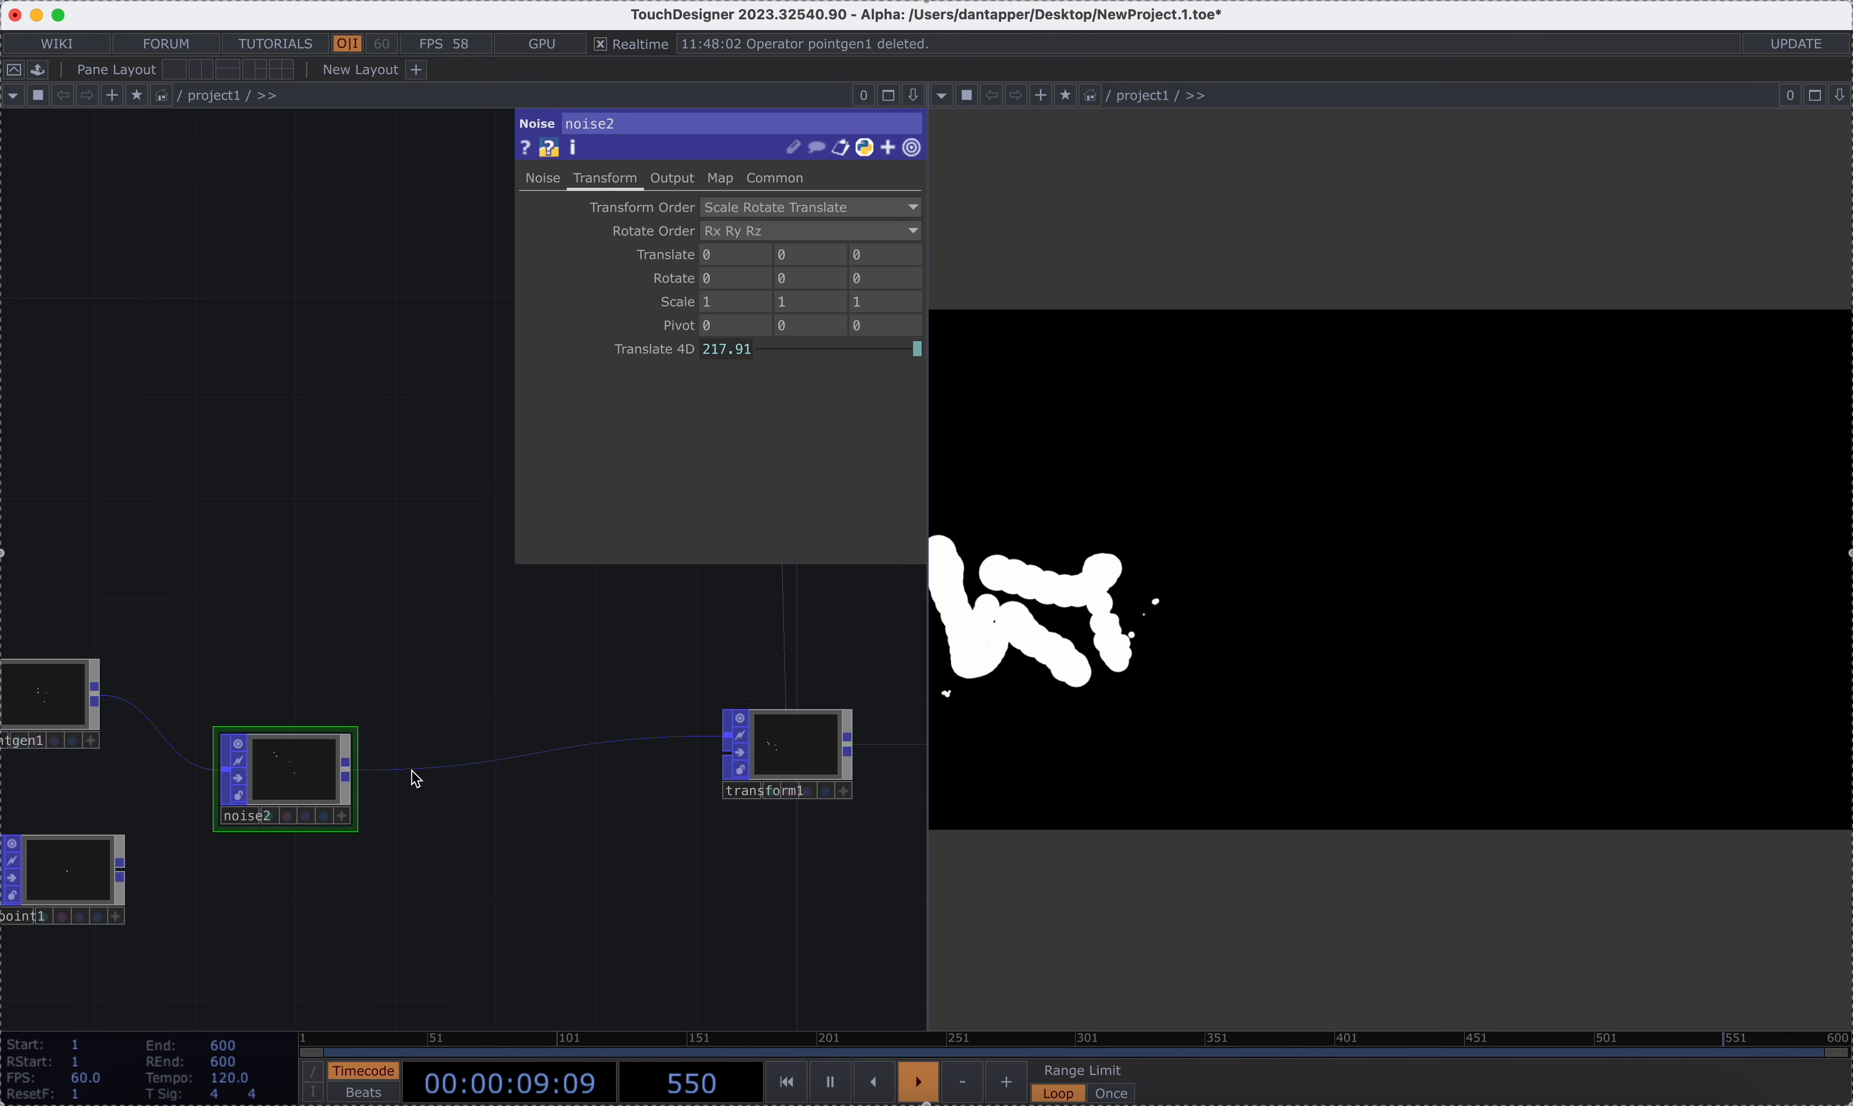
right_click(424, 767)
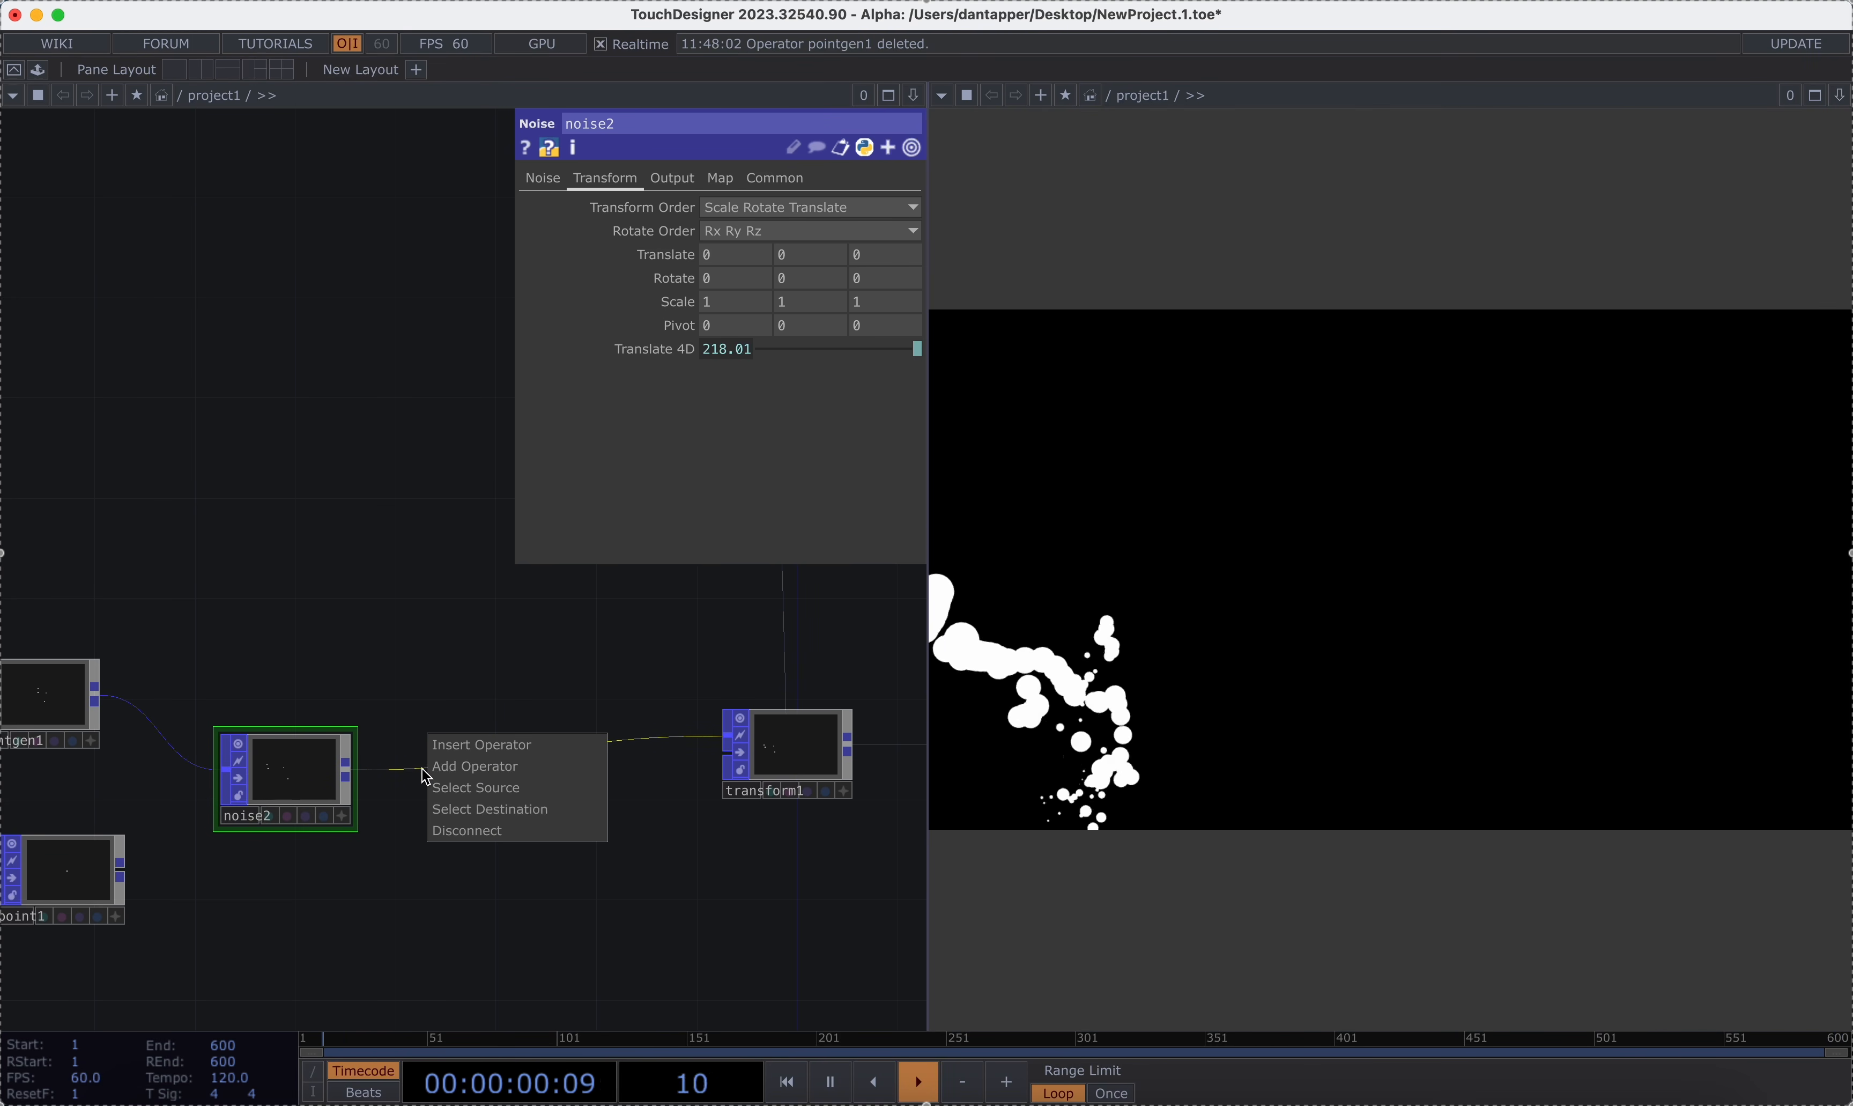
click(472, 744)
text(att)
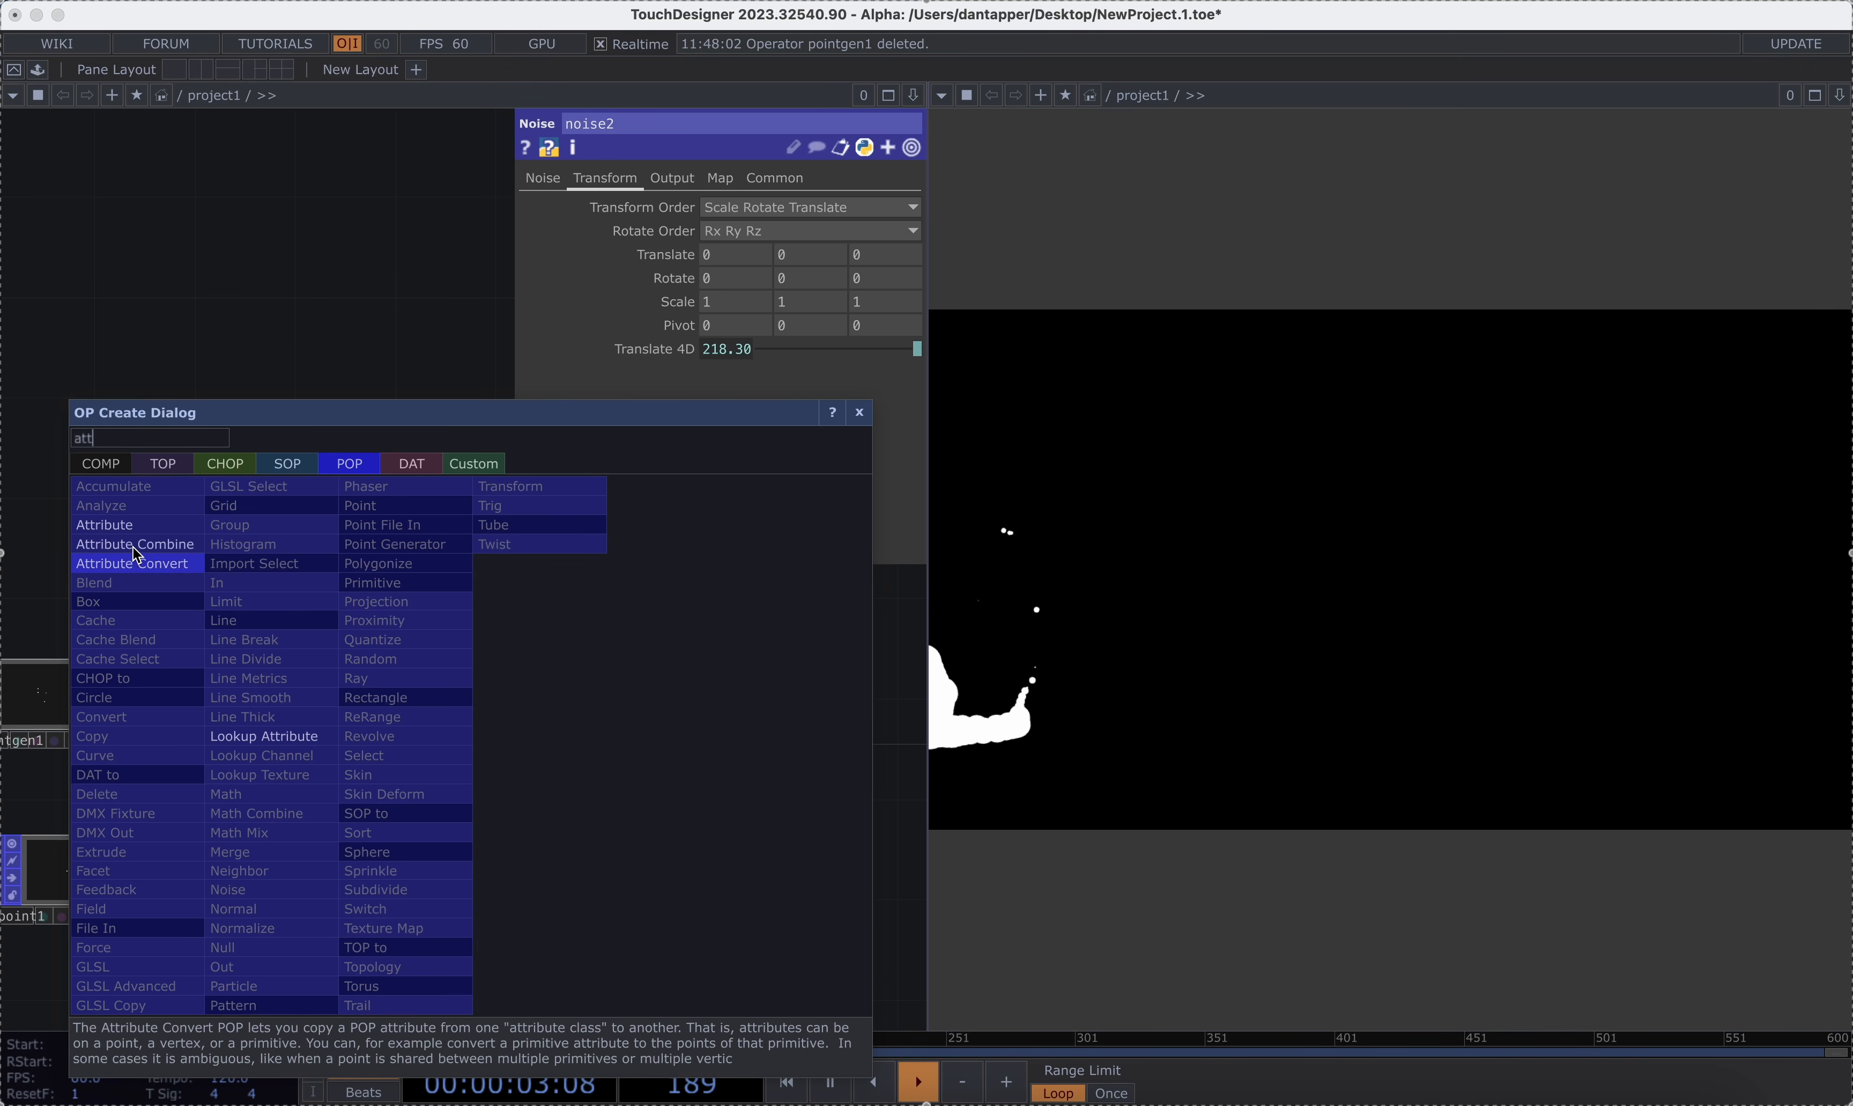
click(125, 527)
click(502, 711)
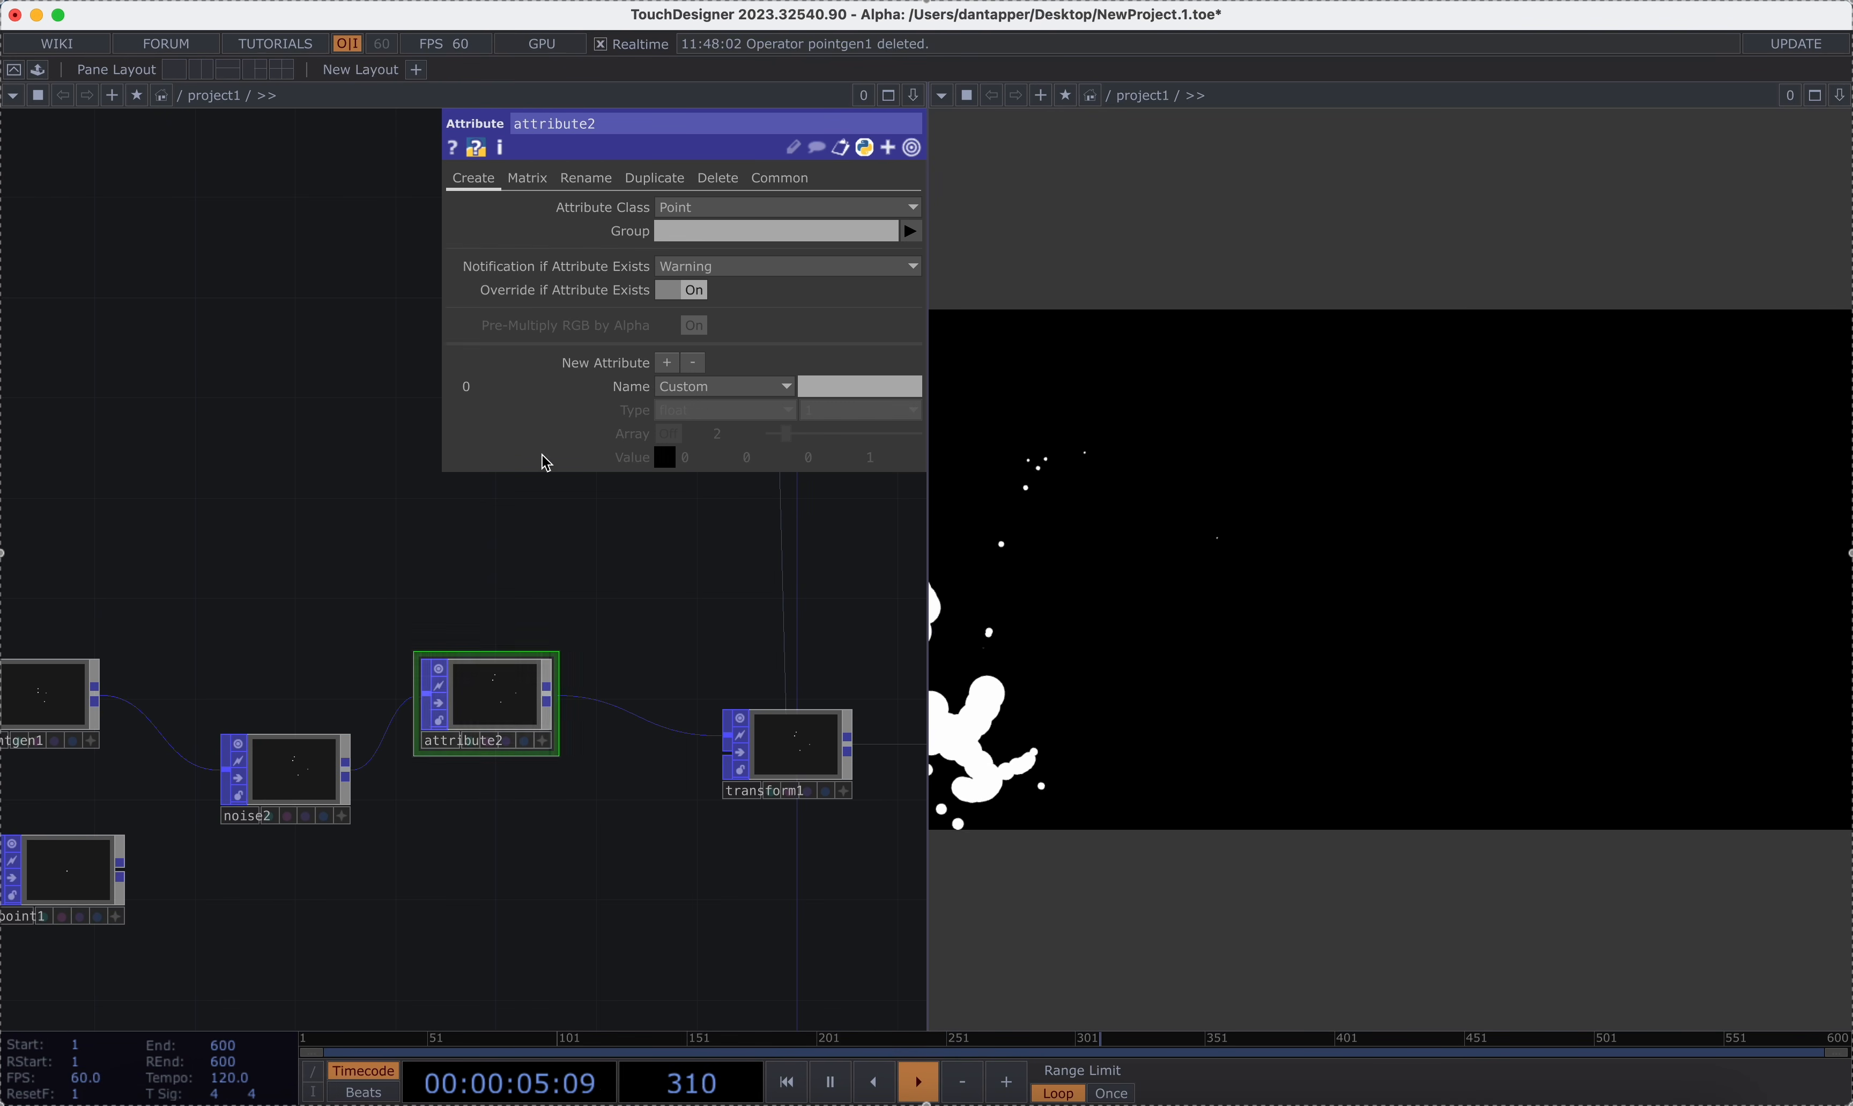
Create a Color attribute in attribute2 and set it to the turquoise value 0, 1, 0.7254.
click(686, 387)
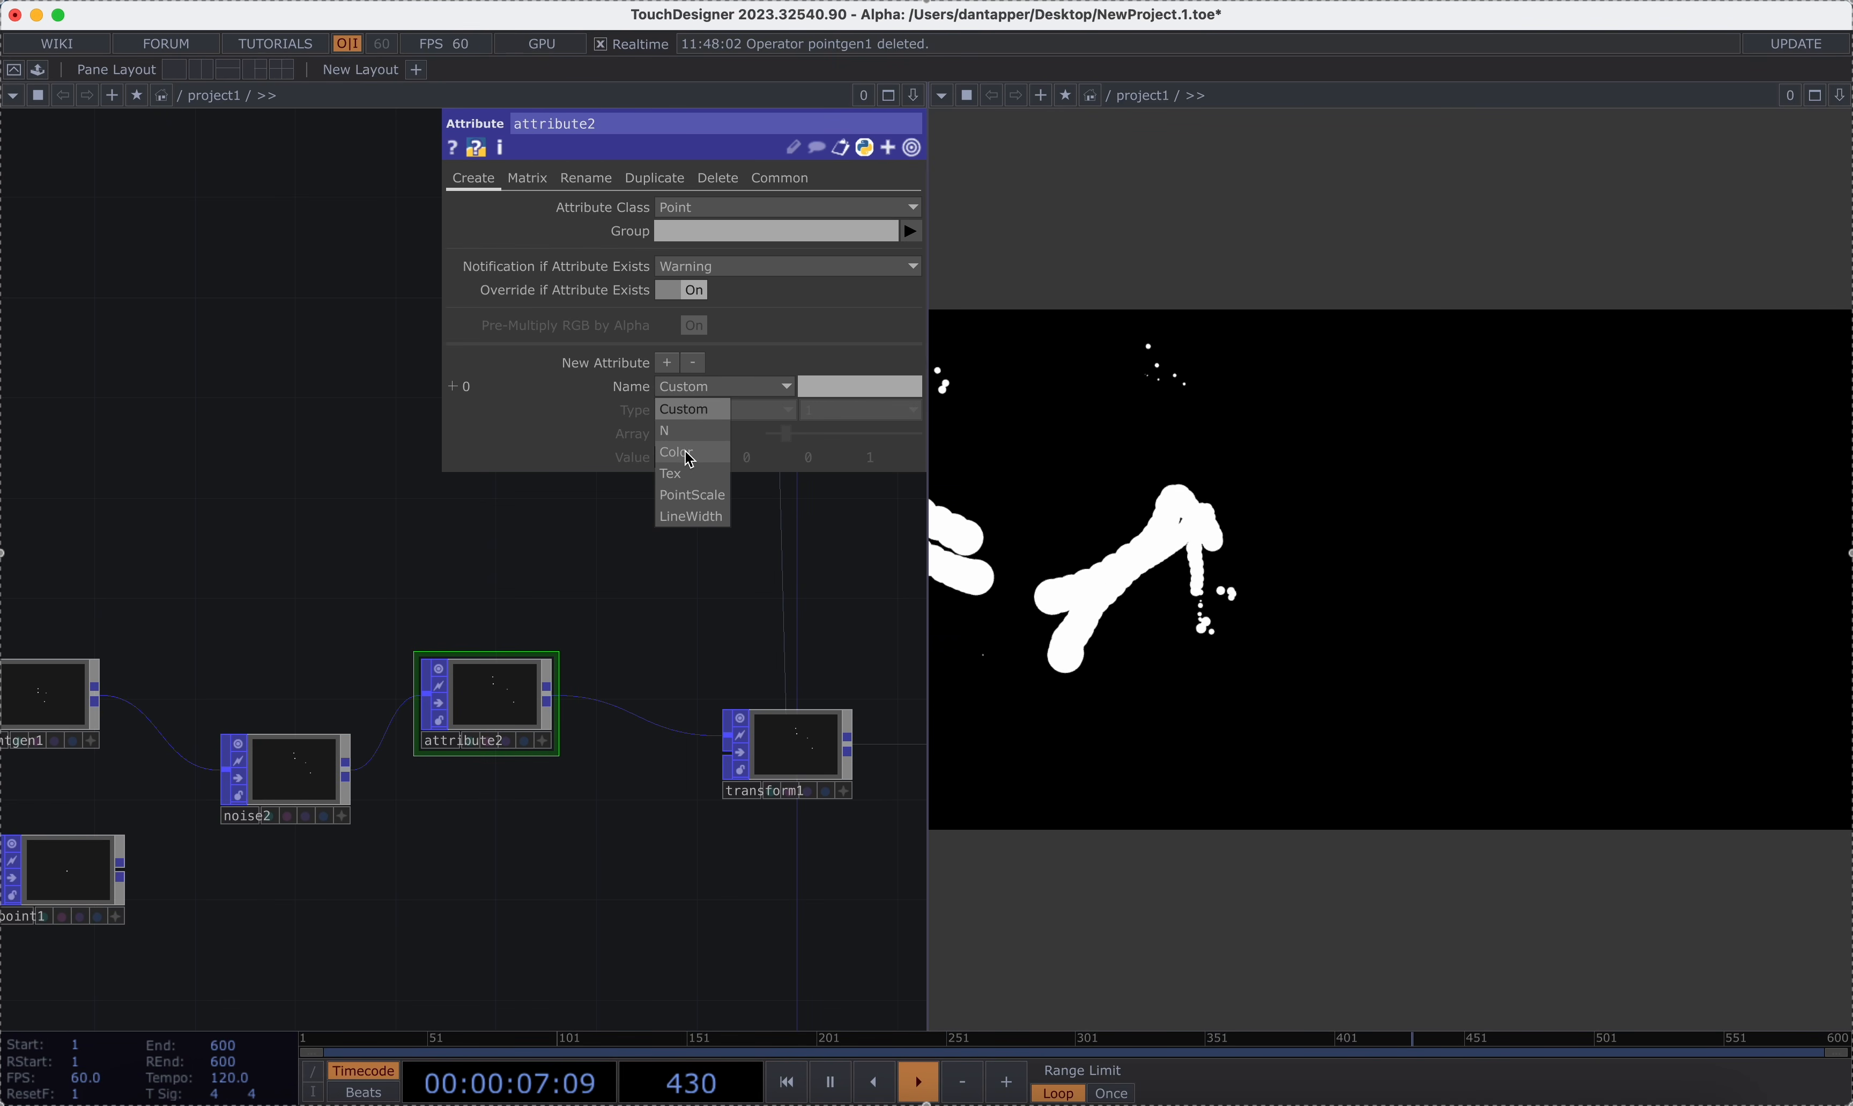
click(689, 454)
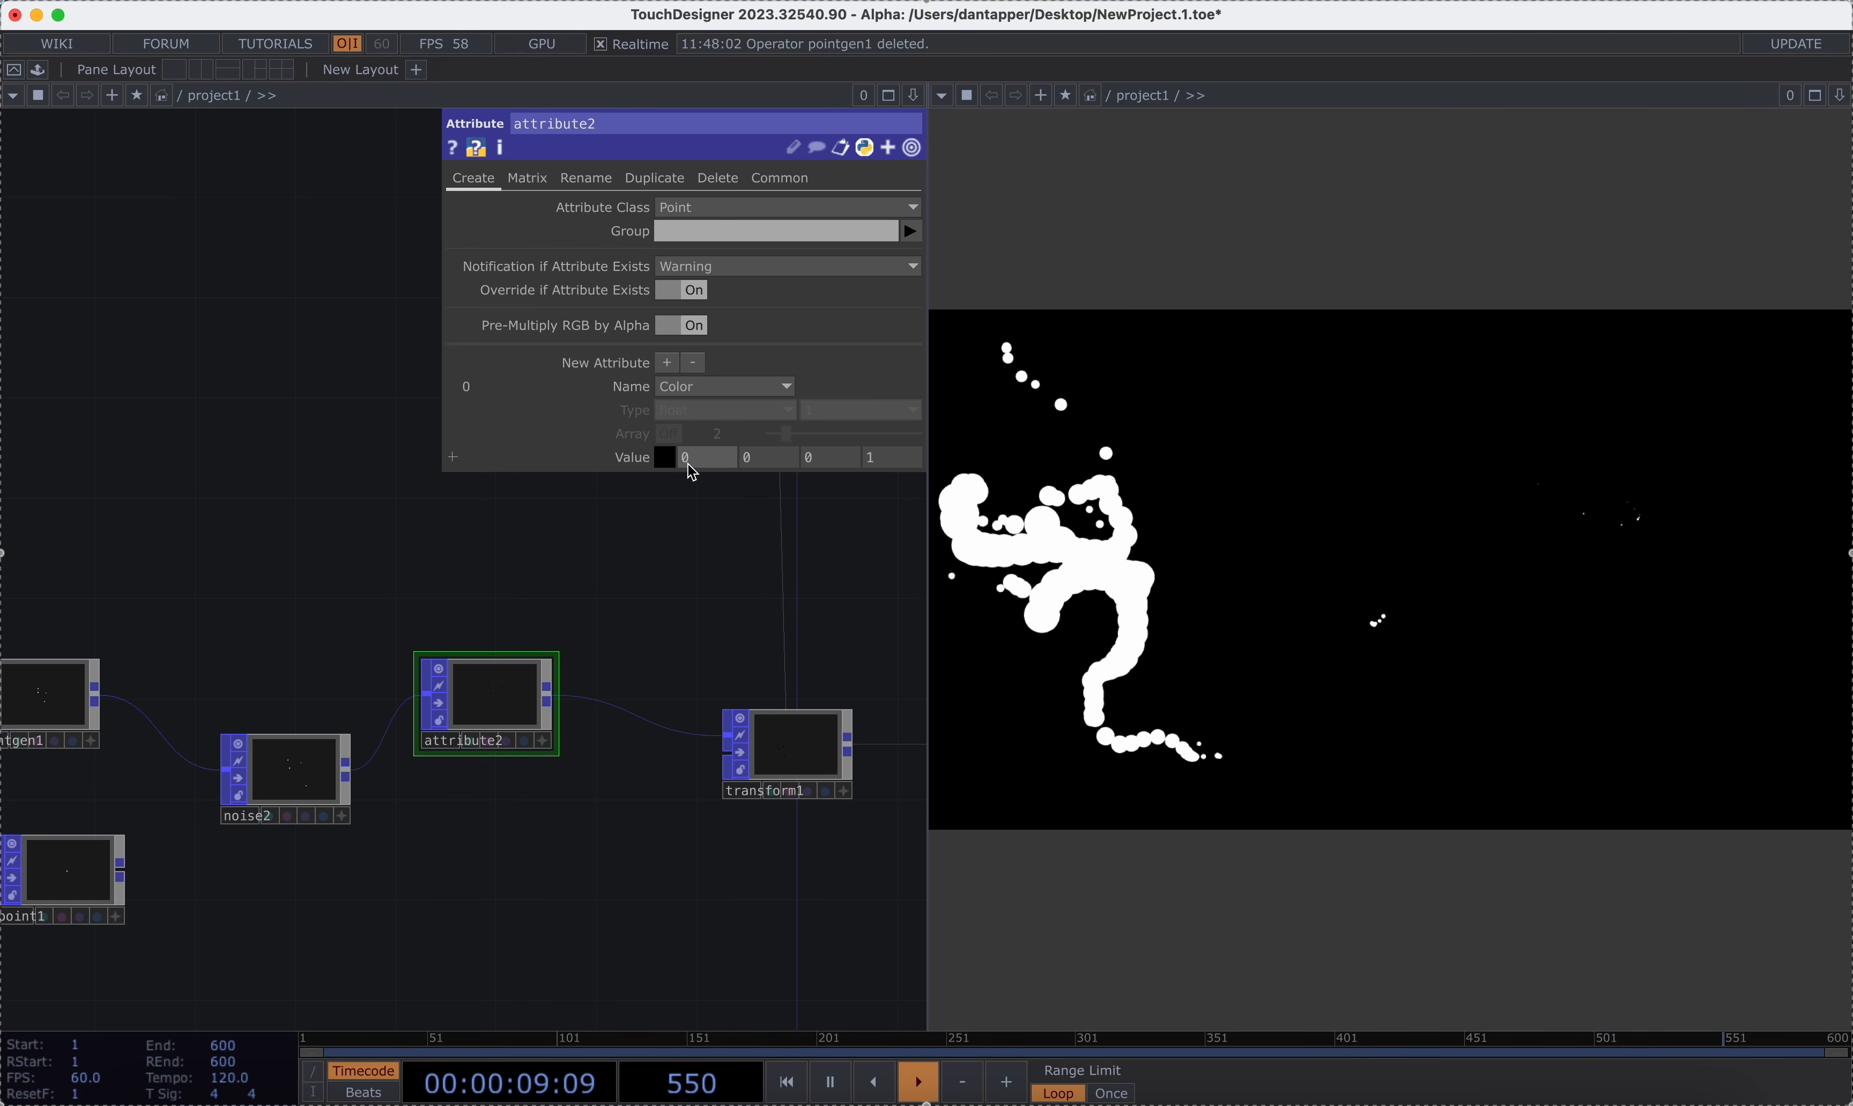
click(666, 459)
click(726, 385)
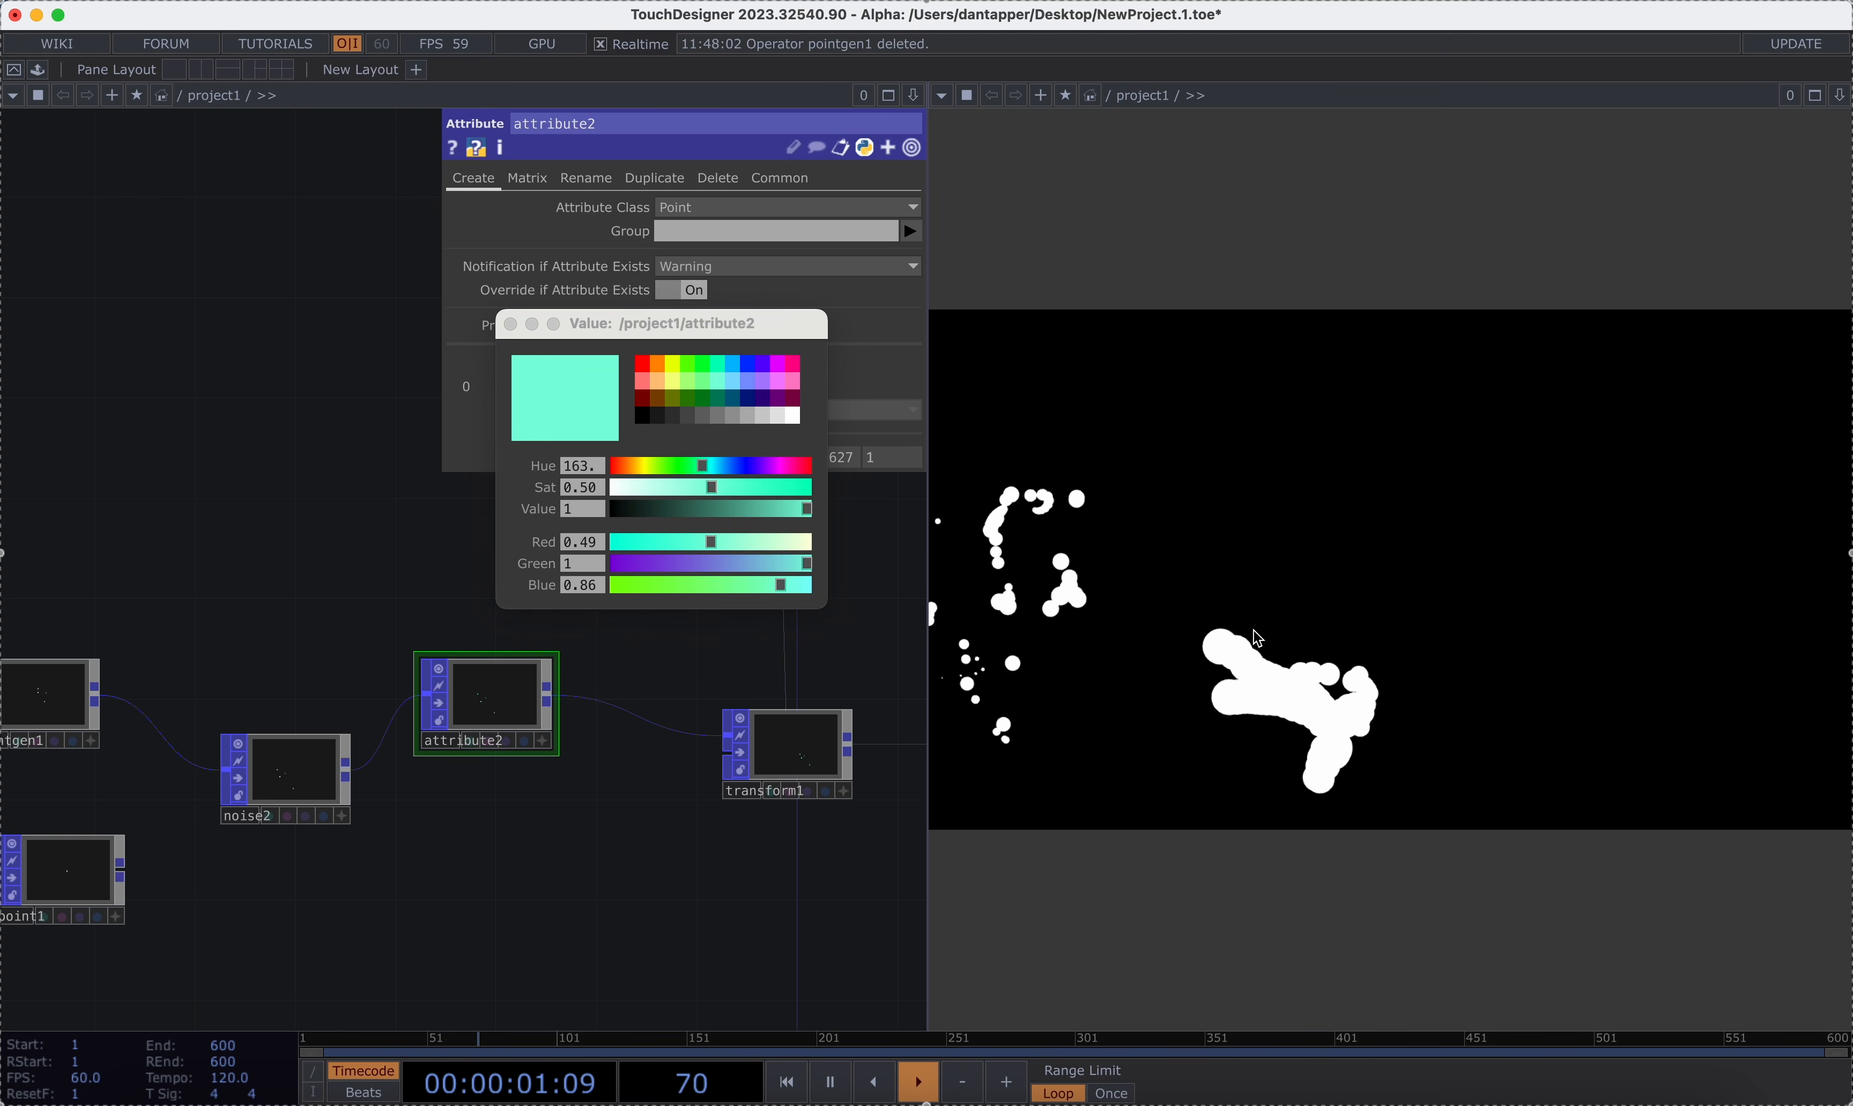
click(727, 370)
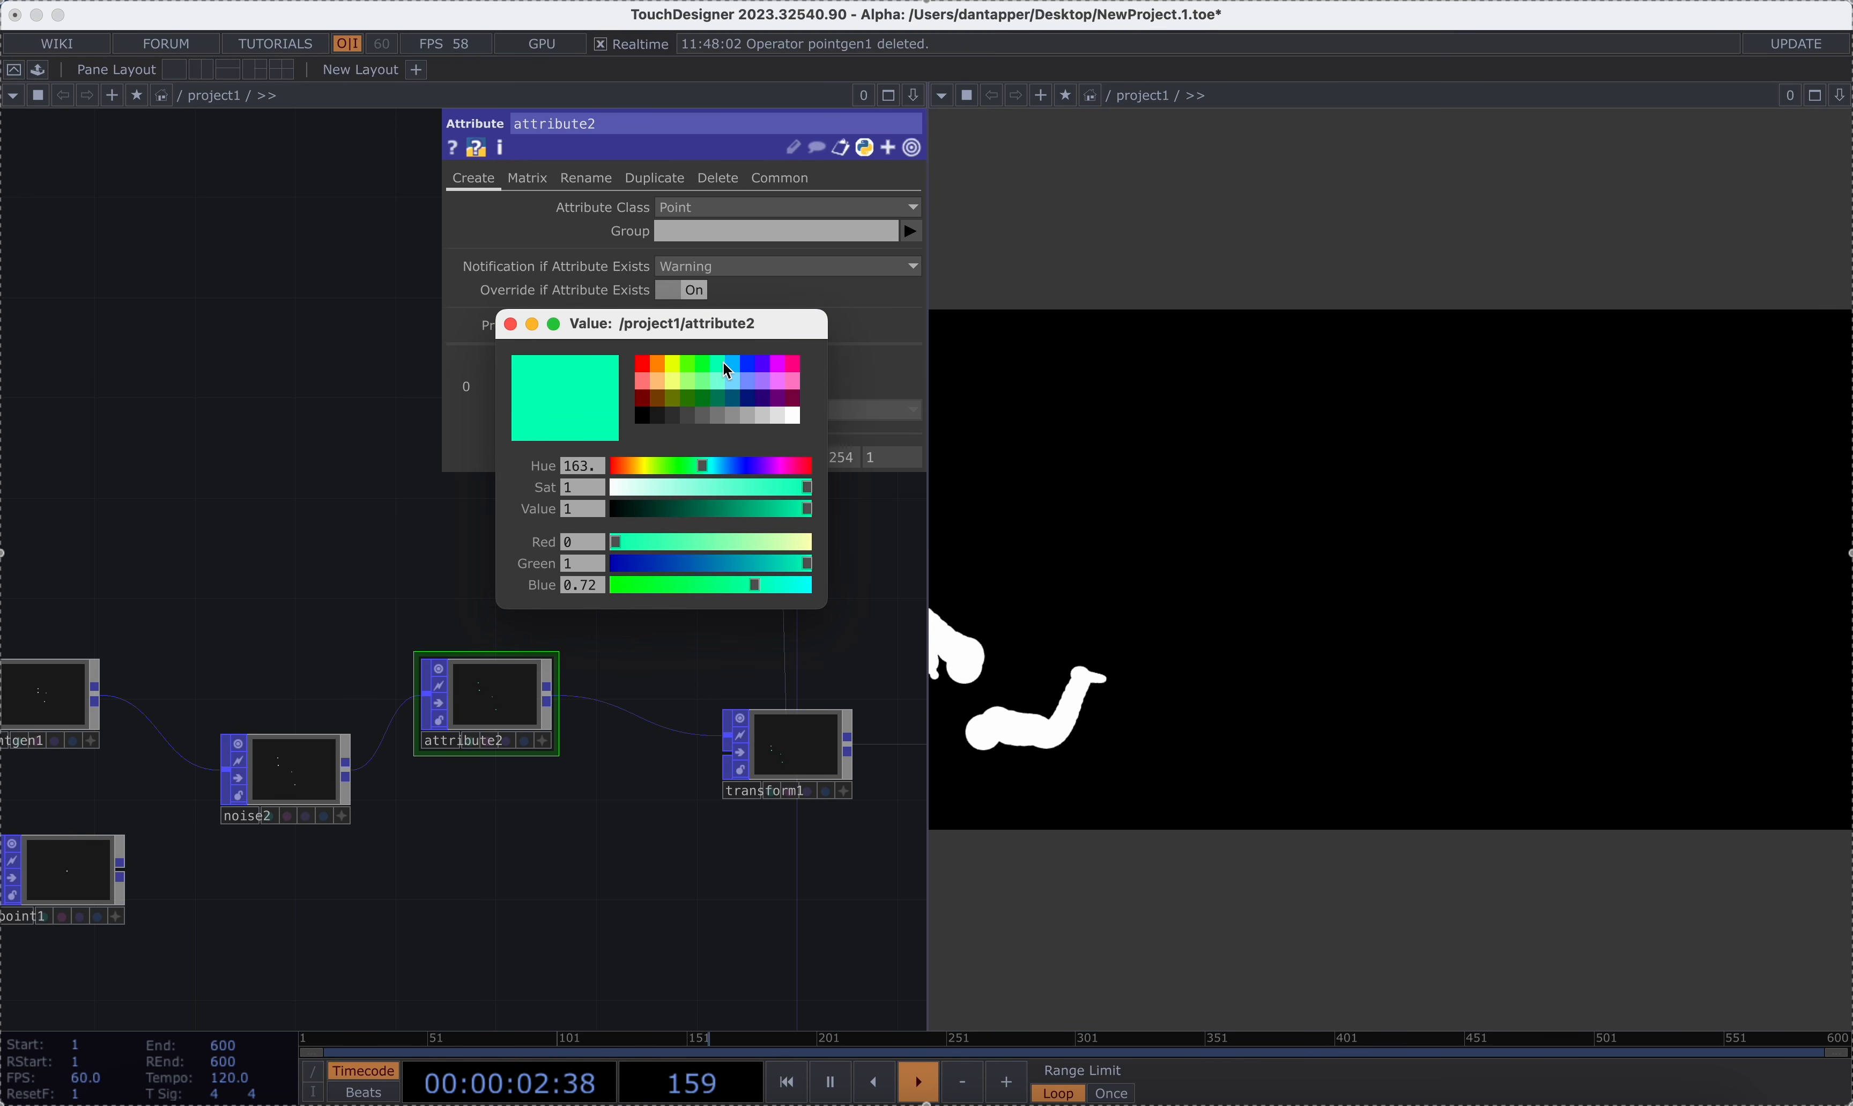
click(511, 326)
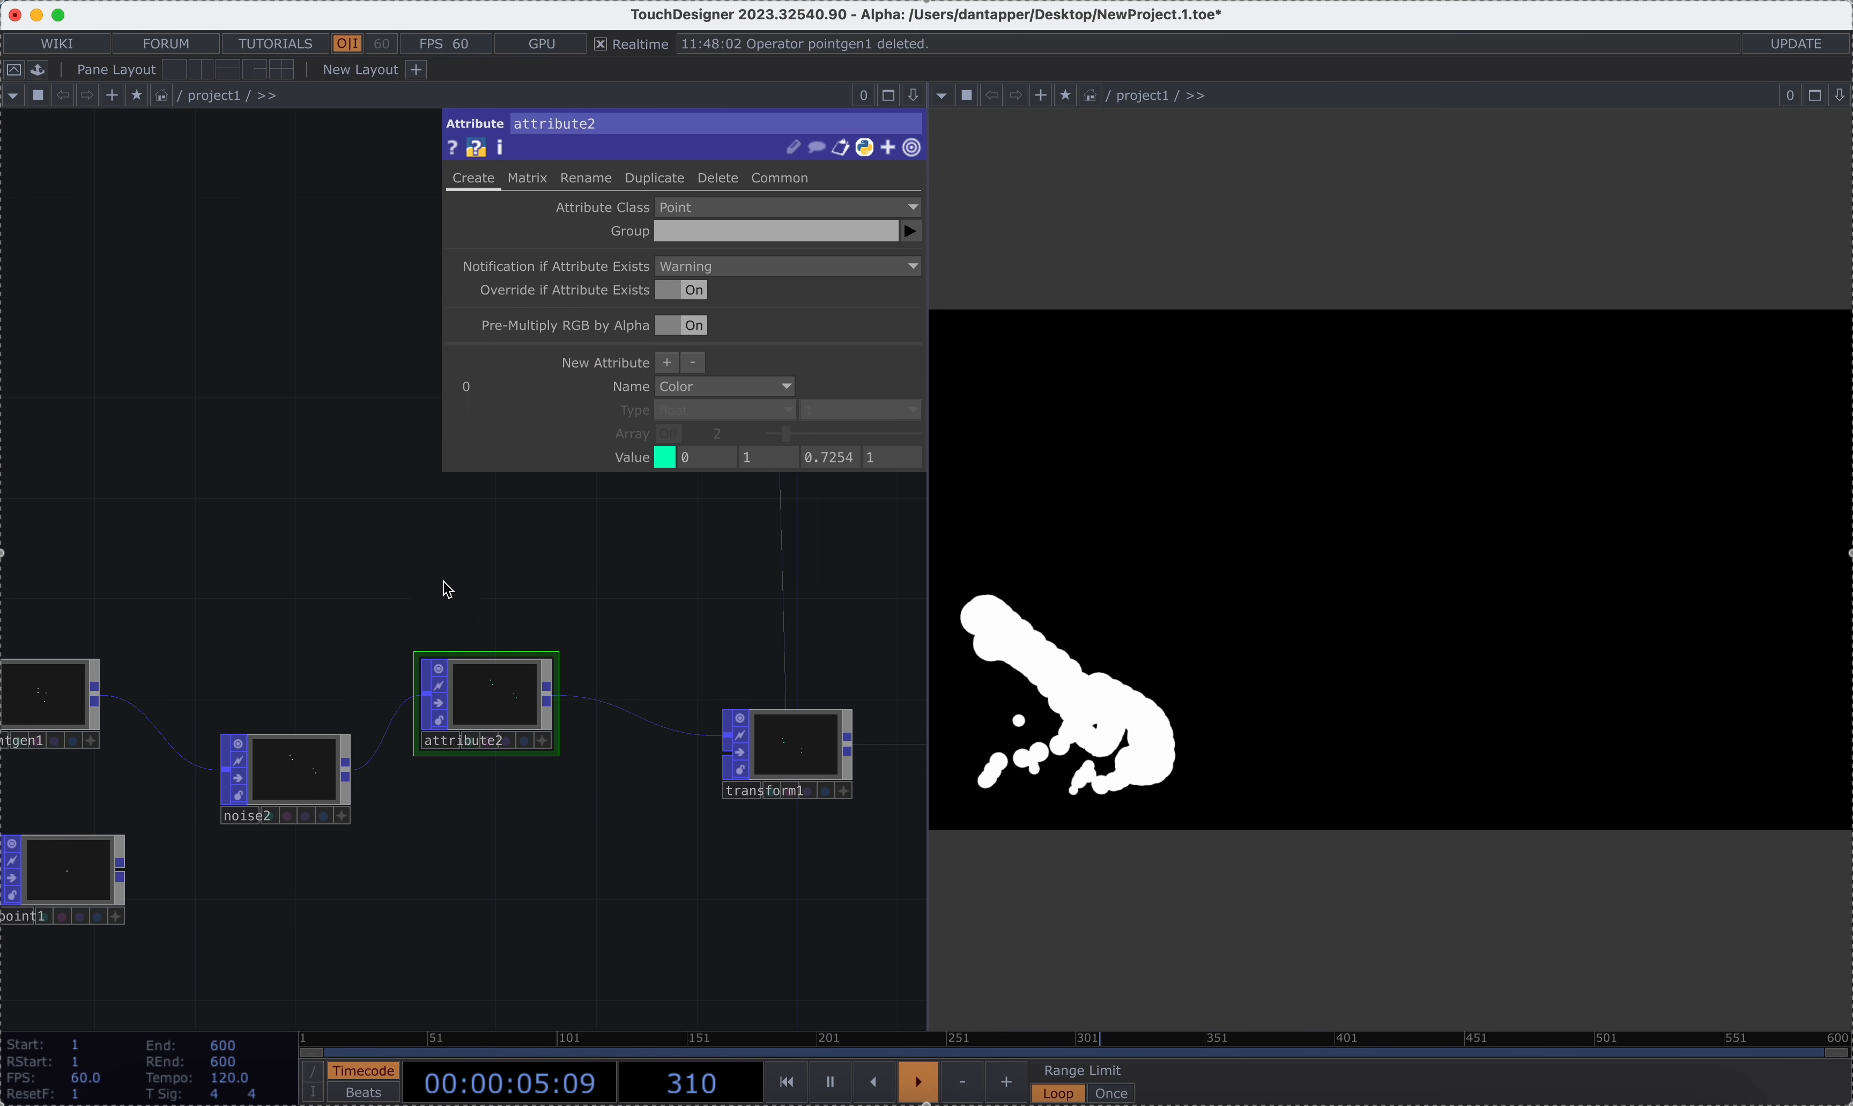
Add a Noise CHOP above attribute2 in the network.
key(Tab)
text(no)
click(194, 291)
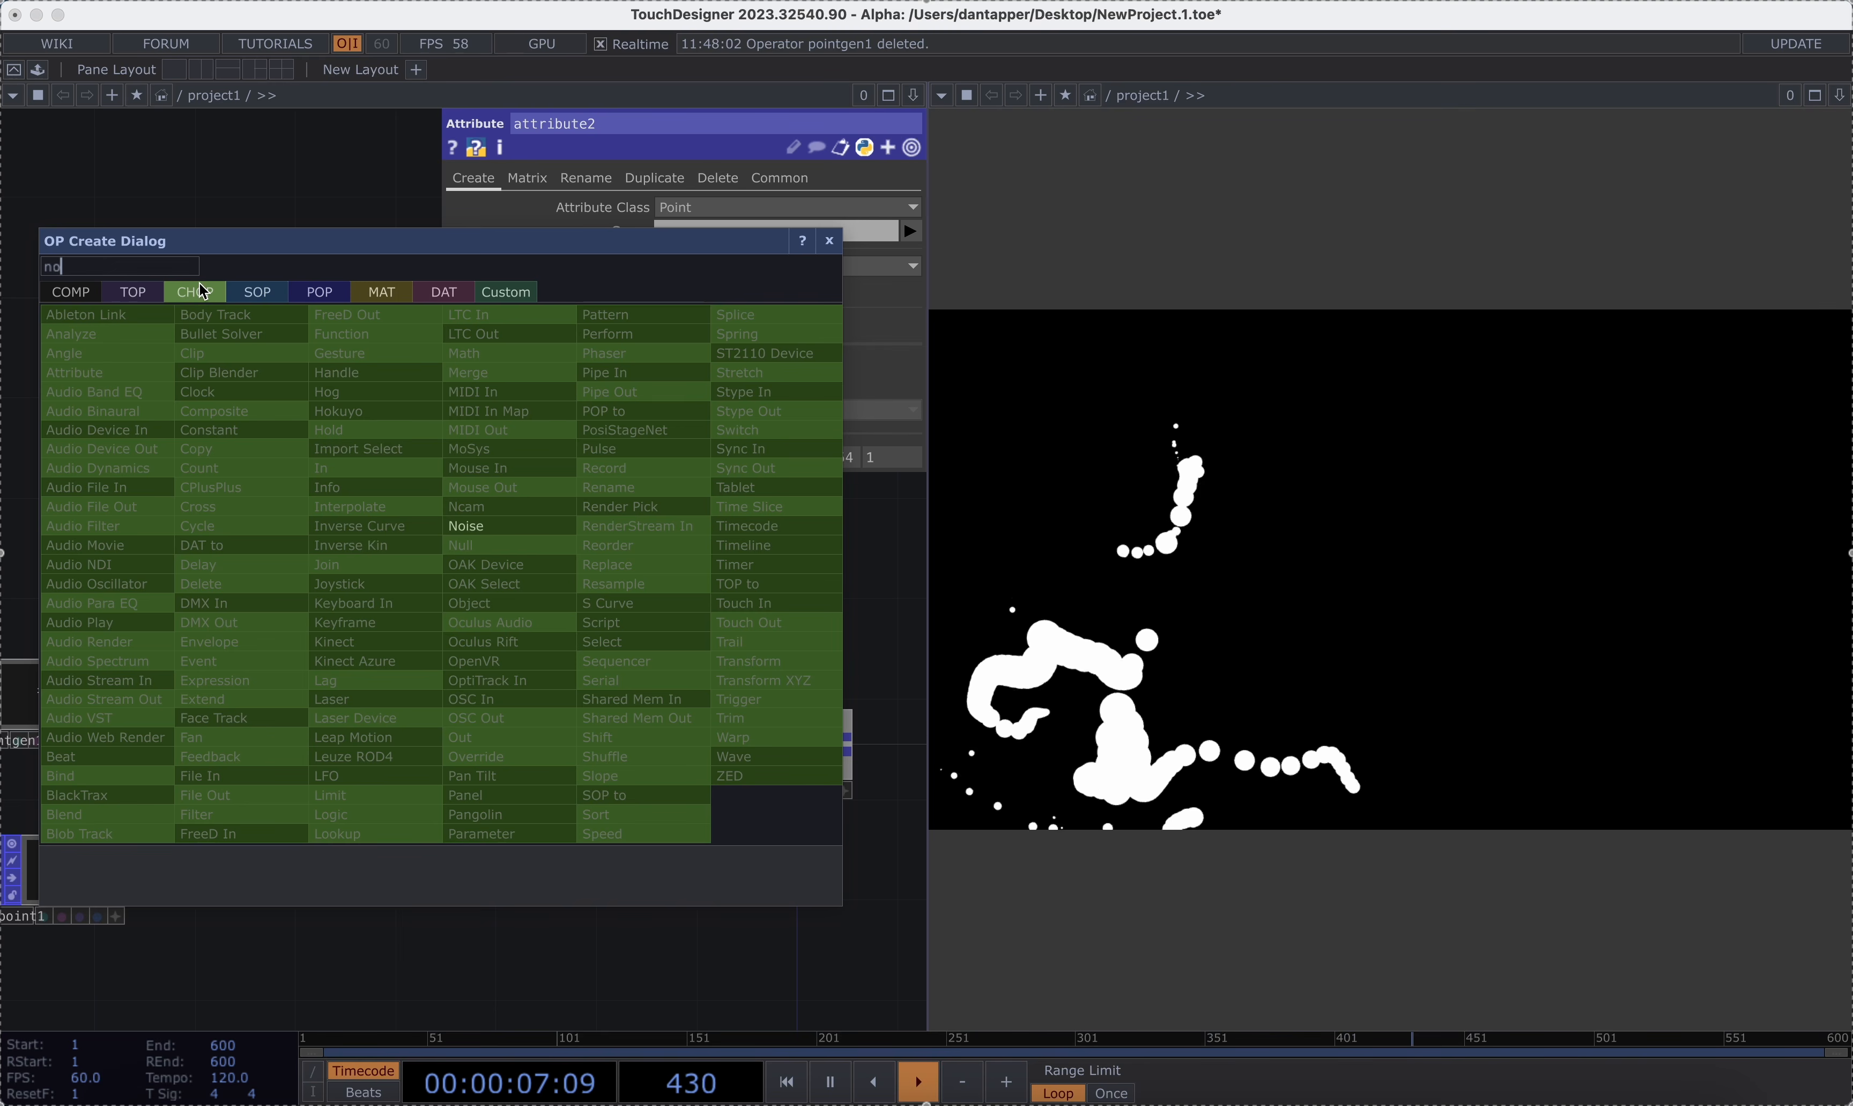
click(489, 526)
click(444, 520)
key(Tab)
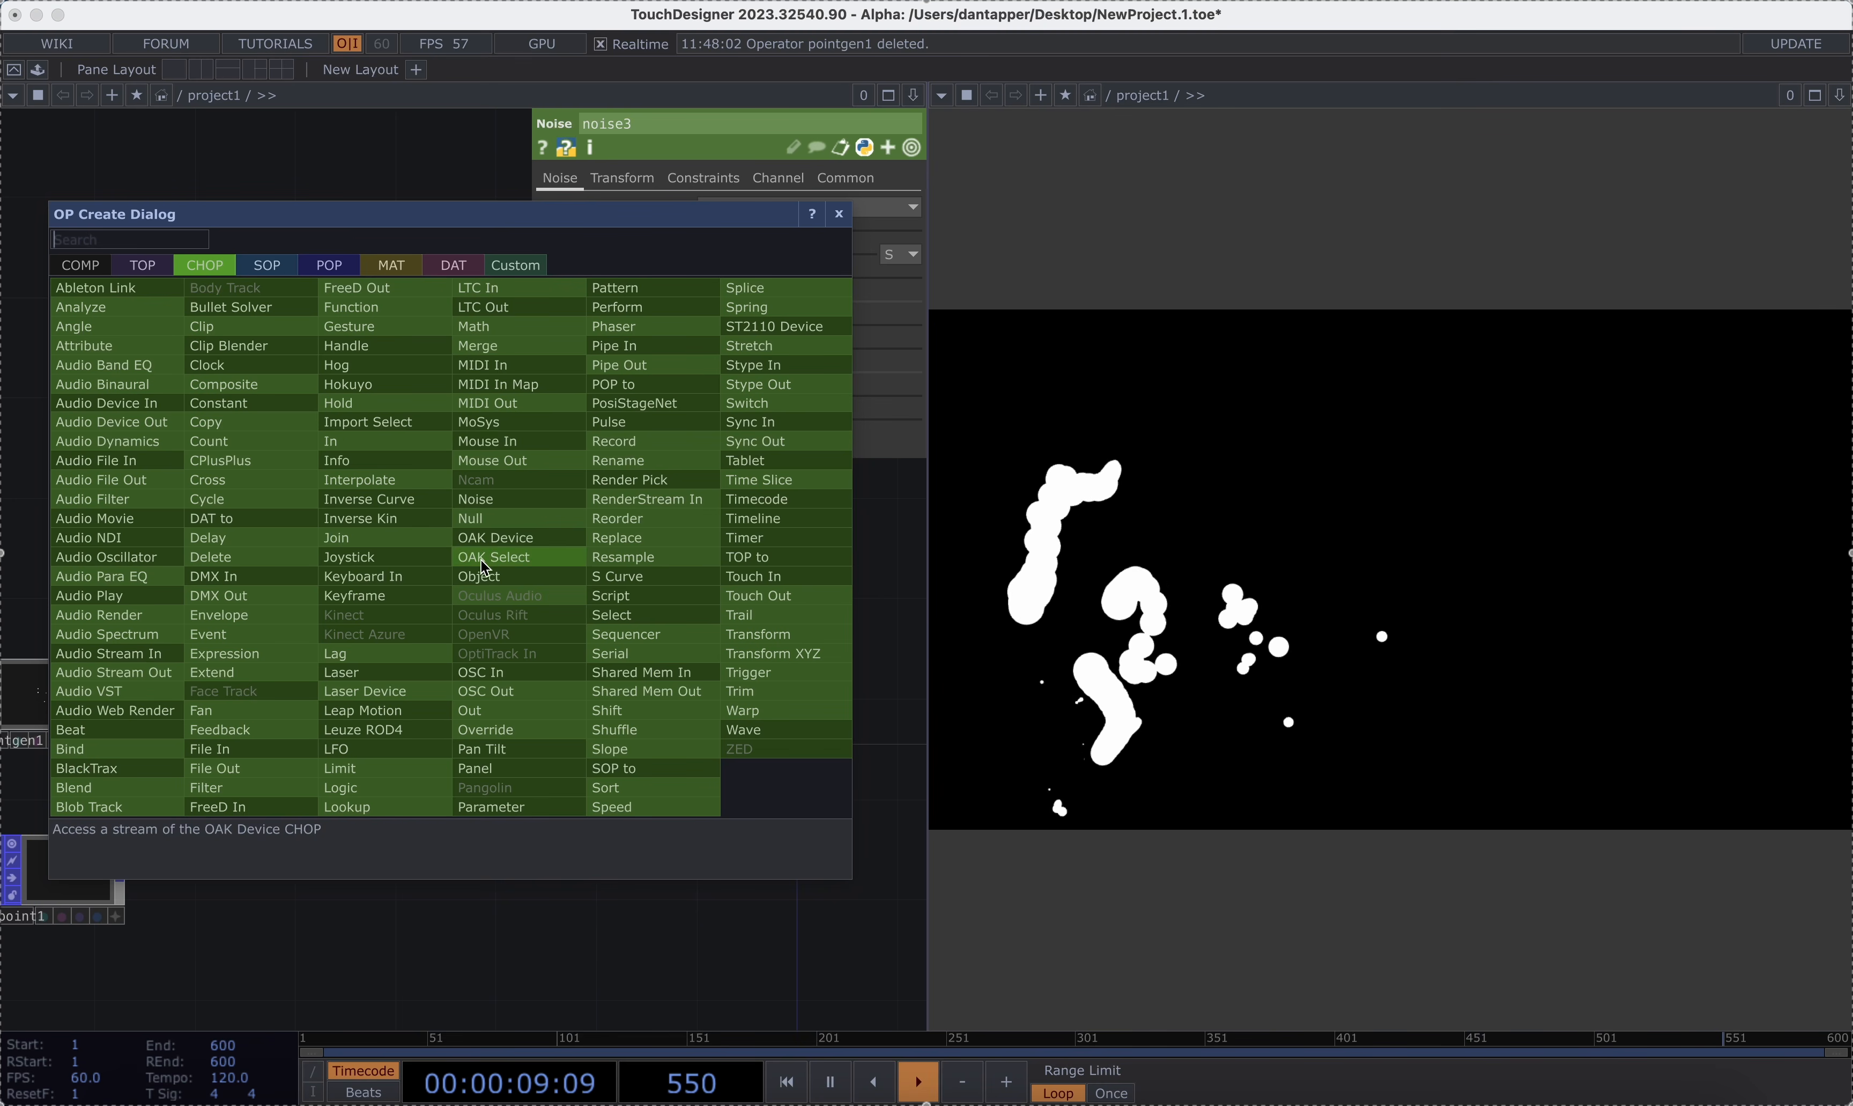
key(Escape)
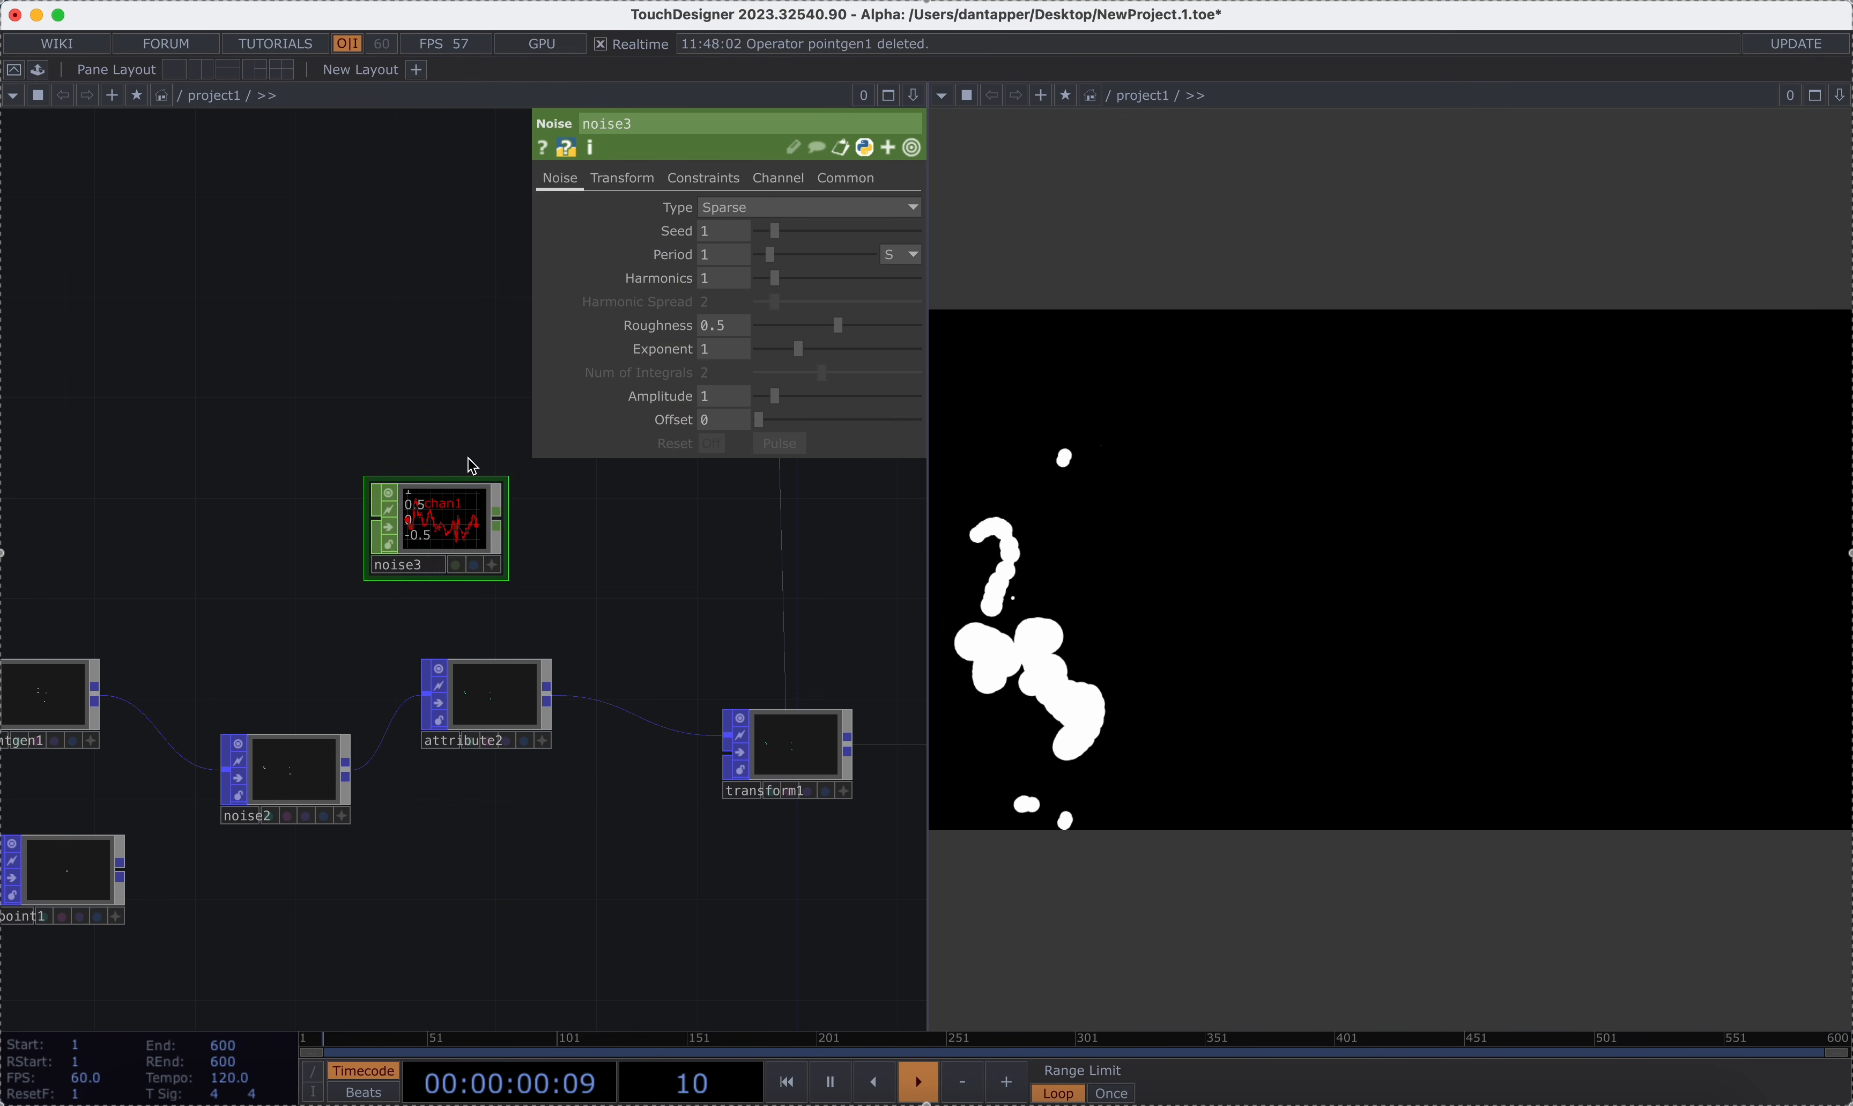
Time-slice noise3 and name its channels r g b.
click(818, 181)
click(782, 180)
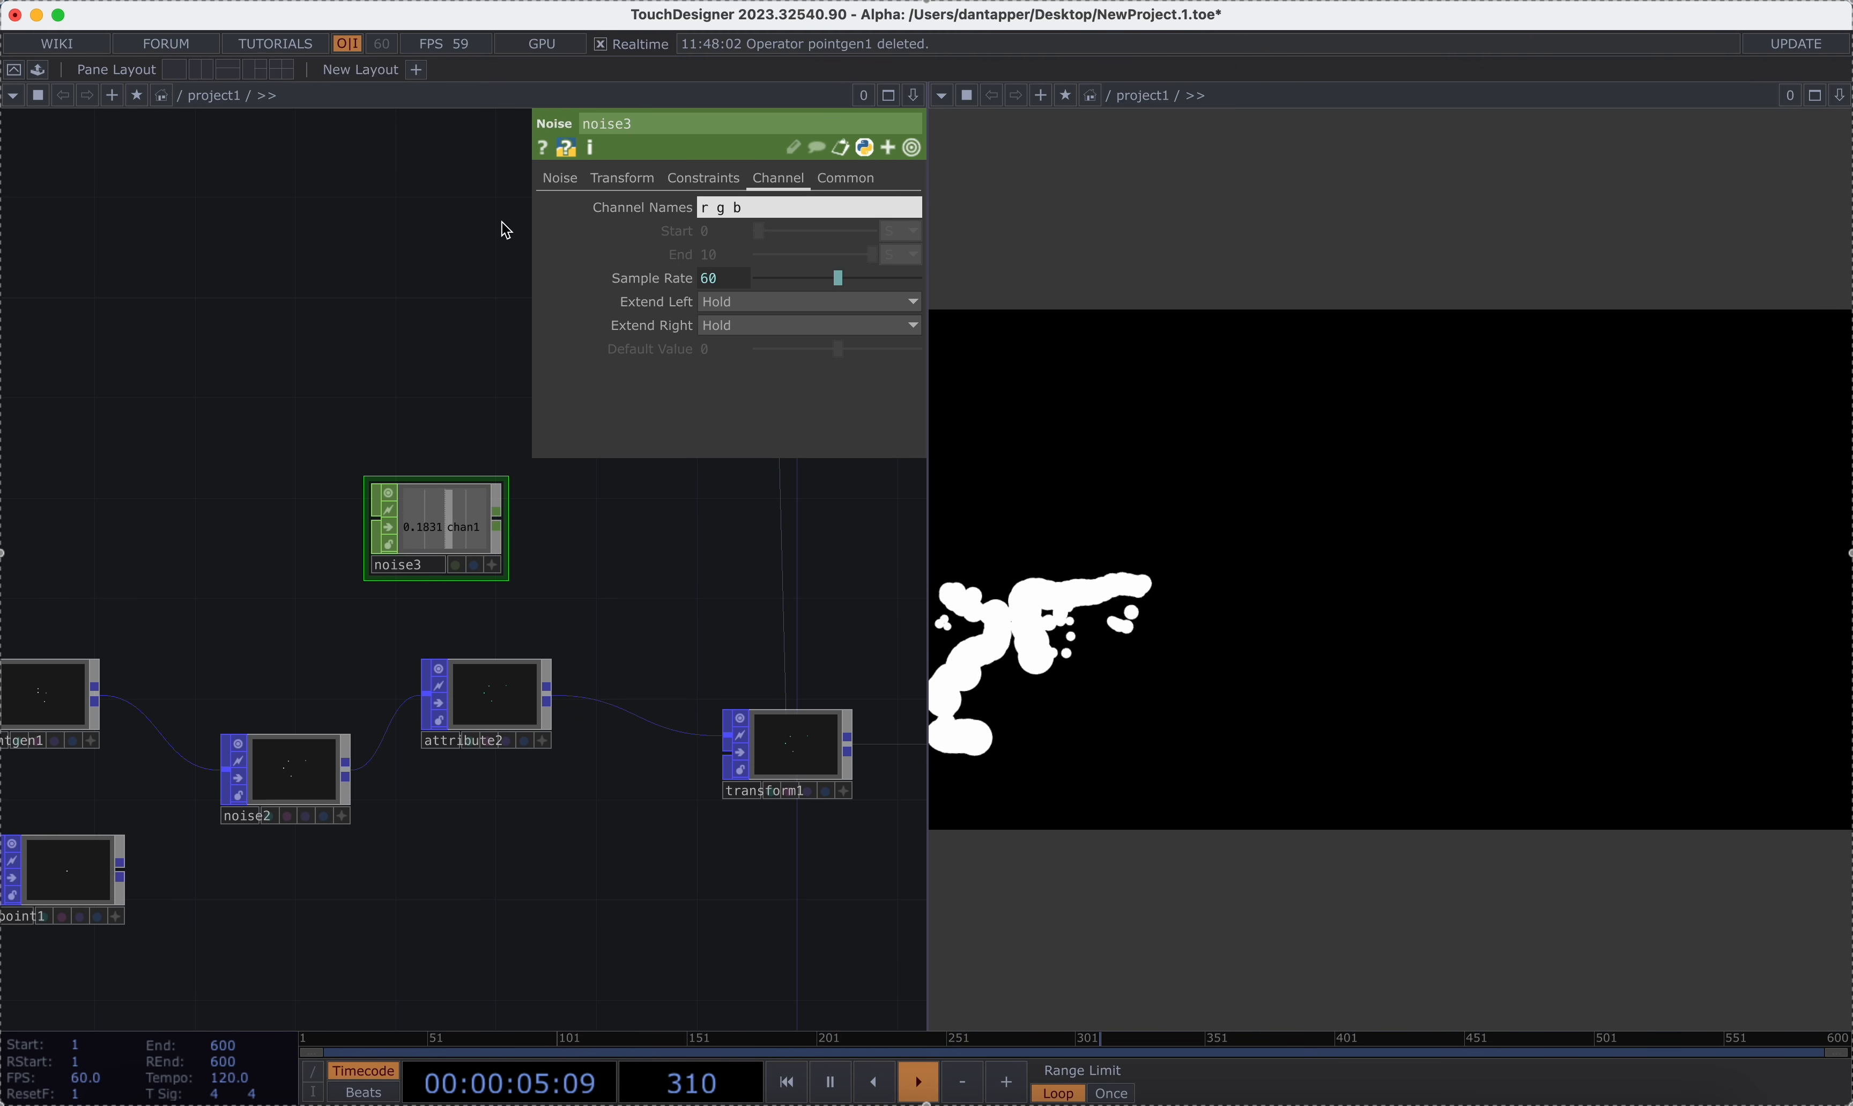
Set noise3's Amplitude and Offset to 0.5 and its Period to 6.51.
click(561, 181)
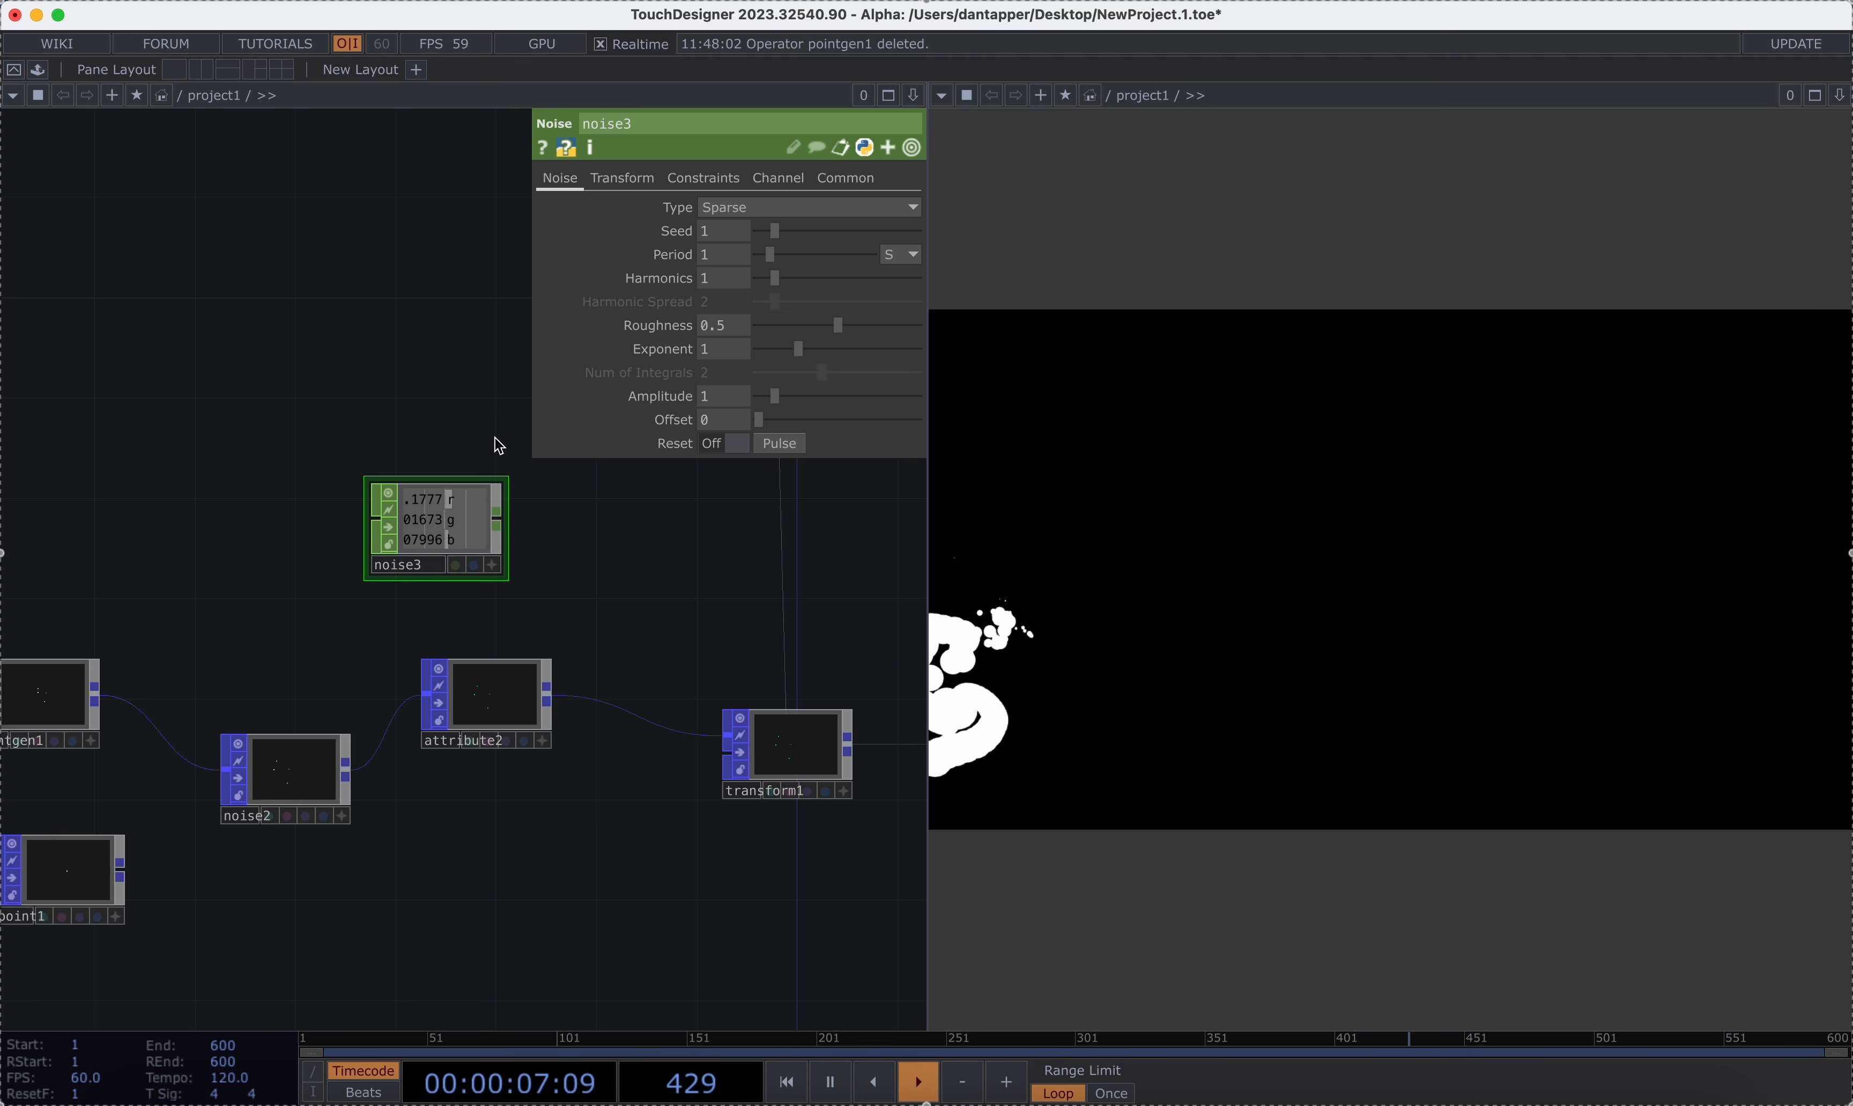
click(738, 418)
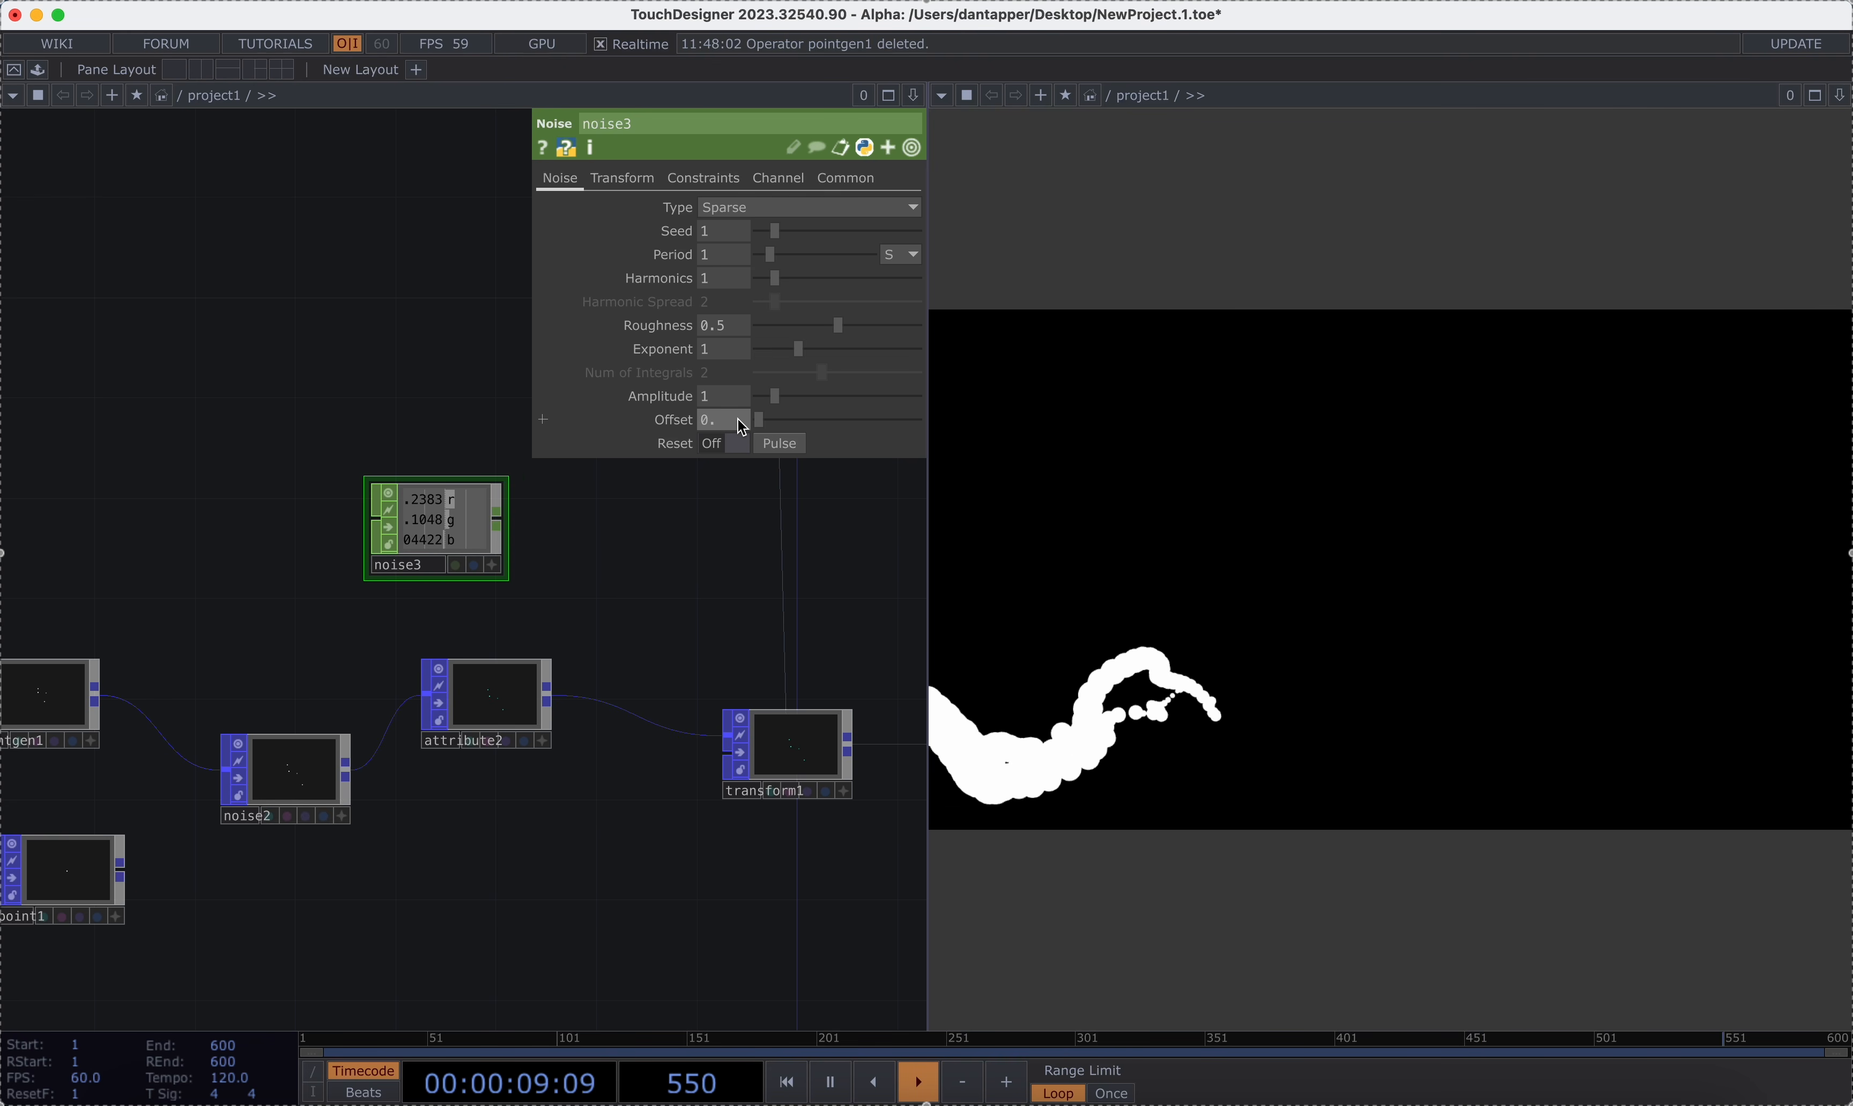
text(0.5)
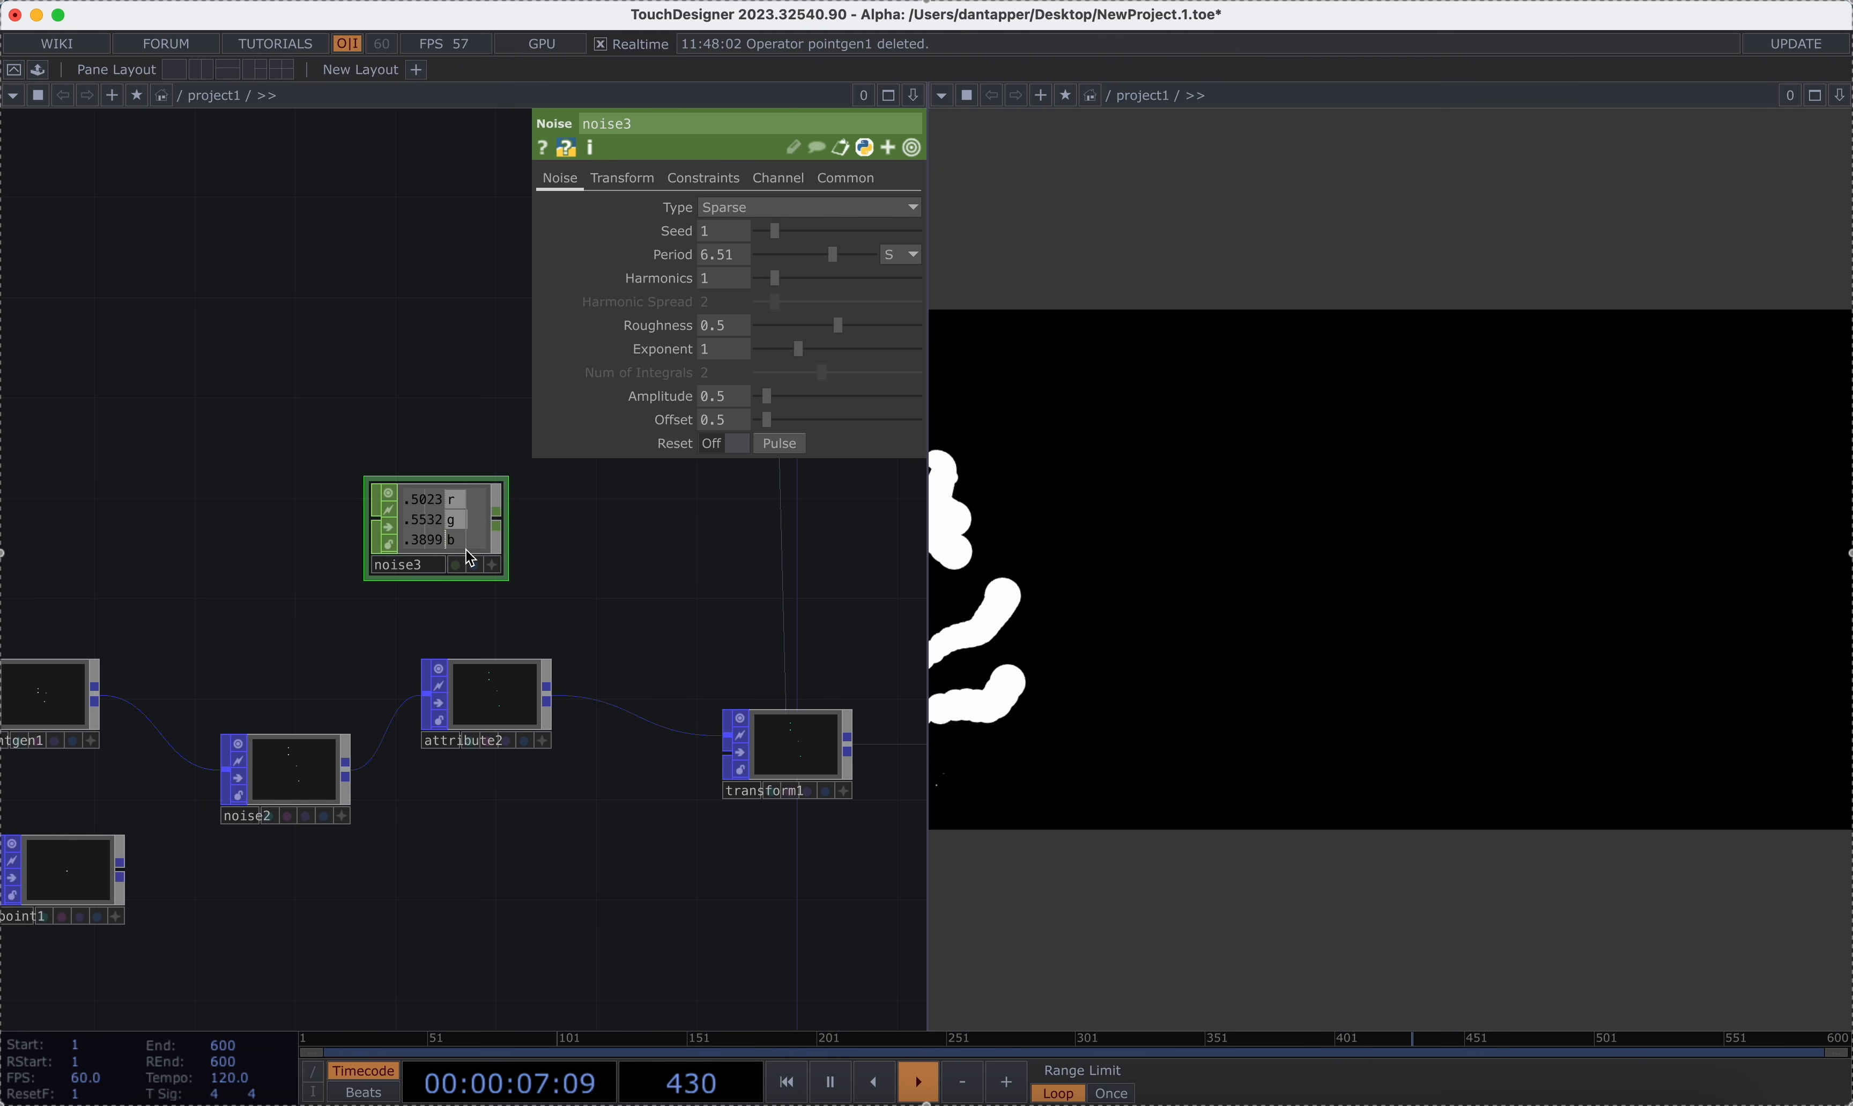
Drive attribute2's red, green and blue Color values with the r, g and b channels of noise3.
click(507, 695)
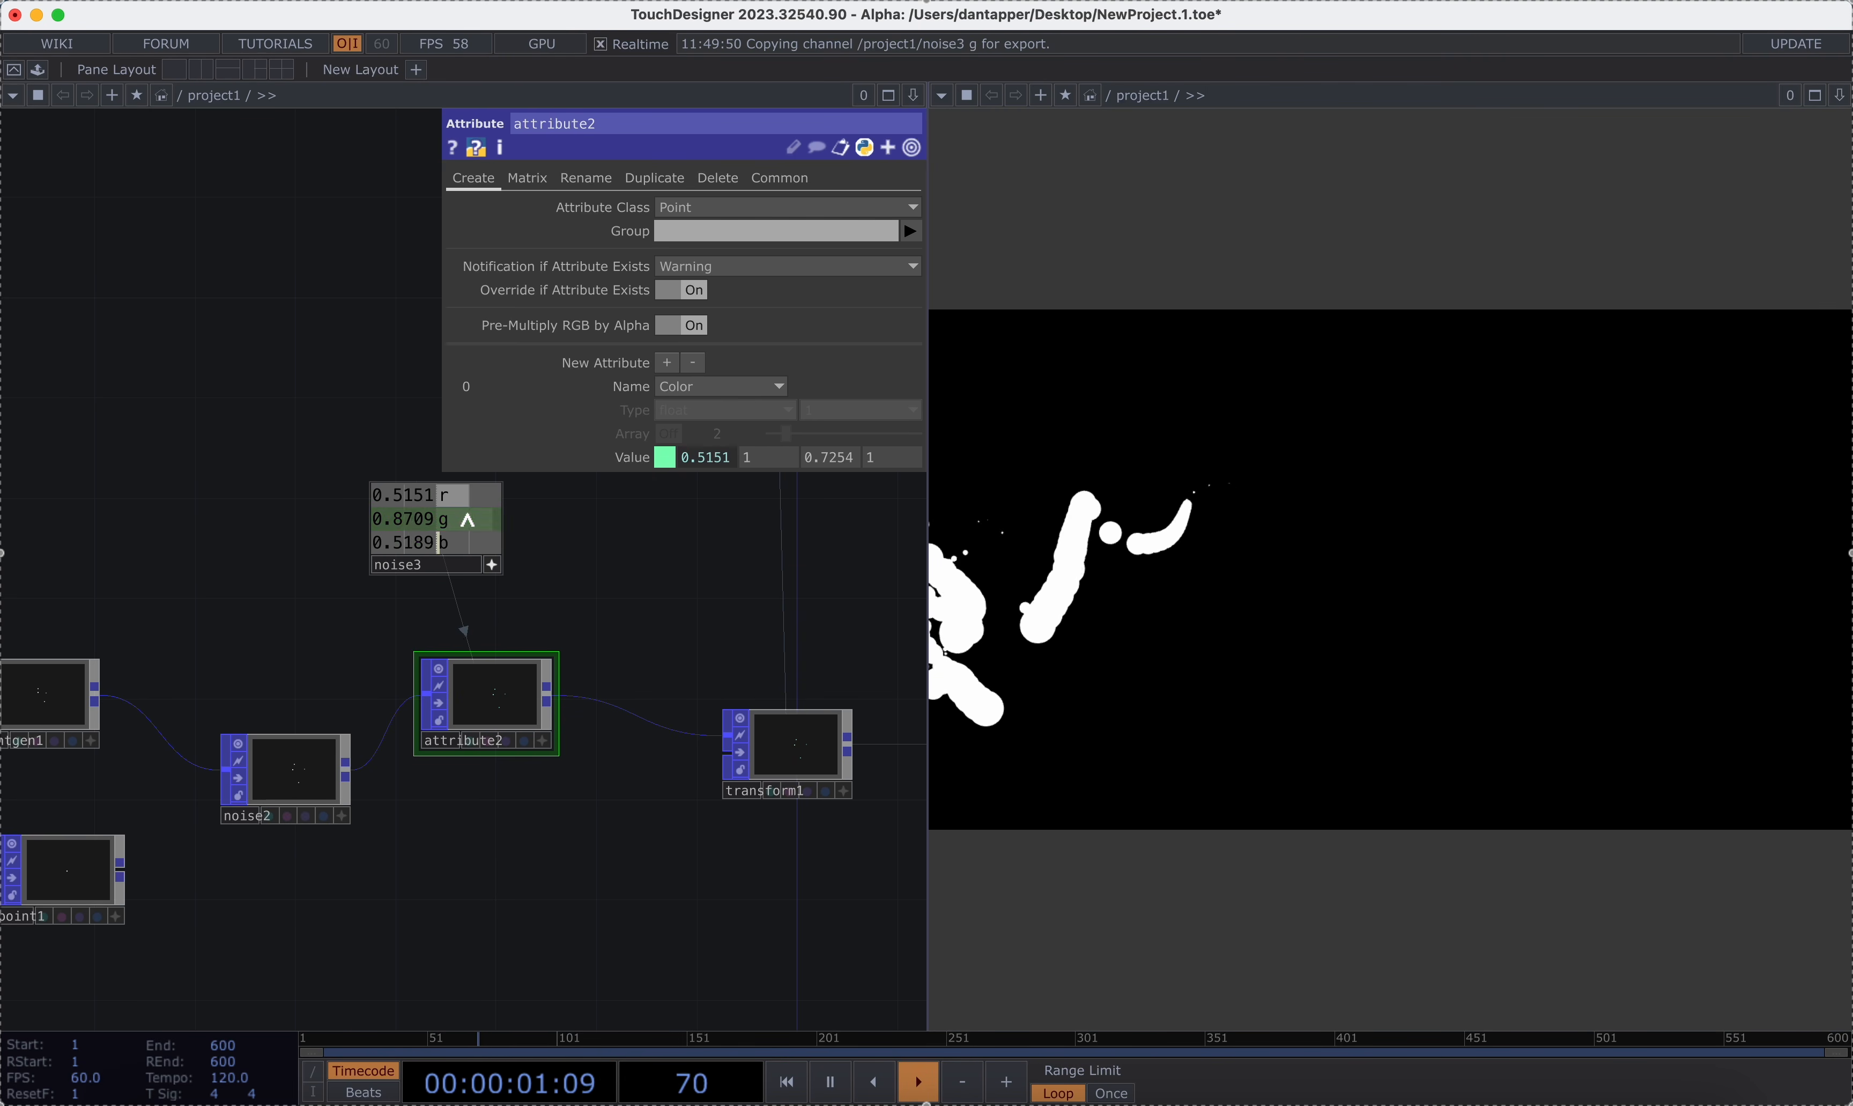
drag(754, 465, 756, 465)
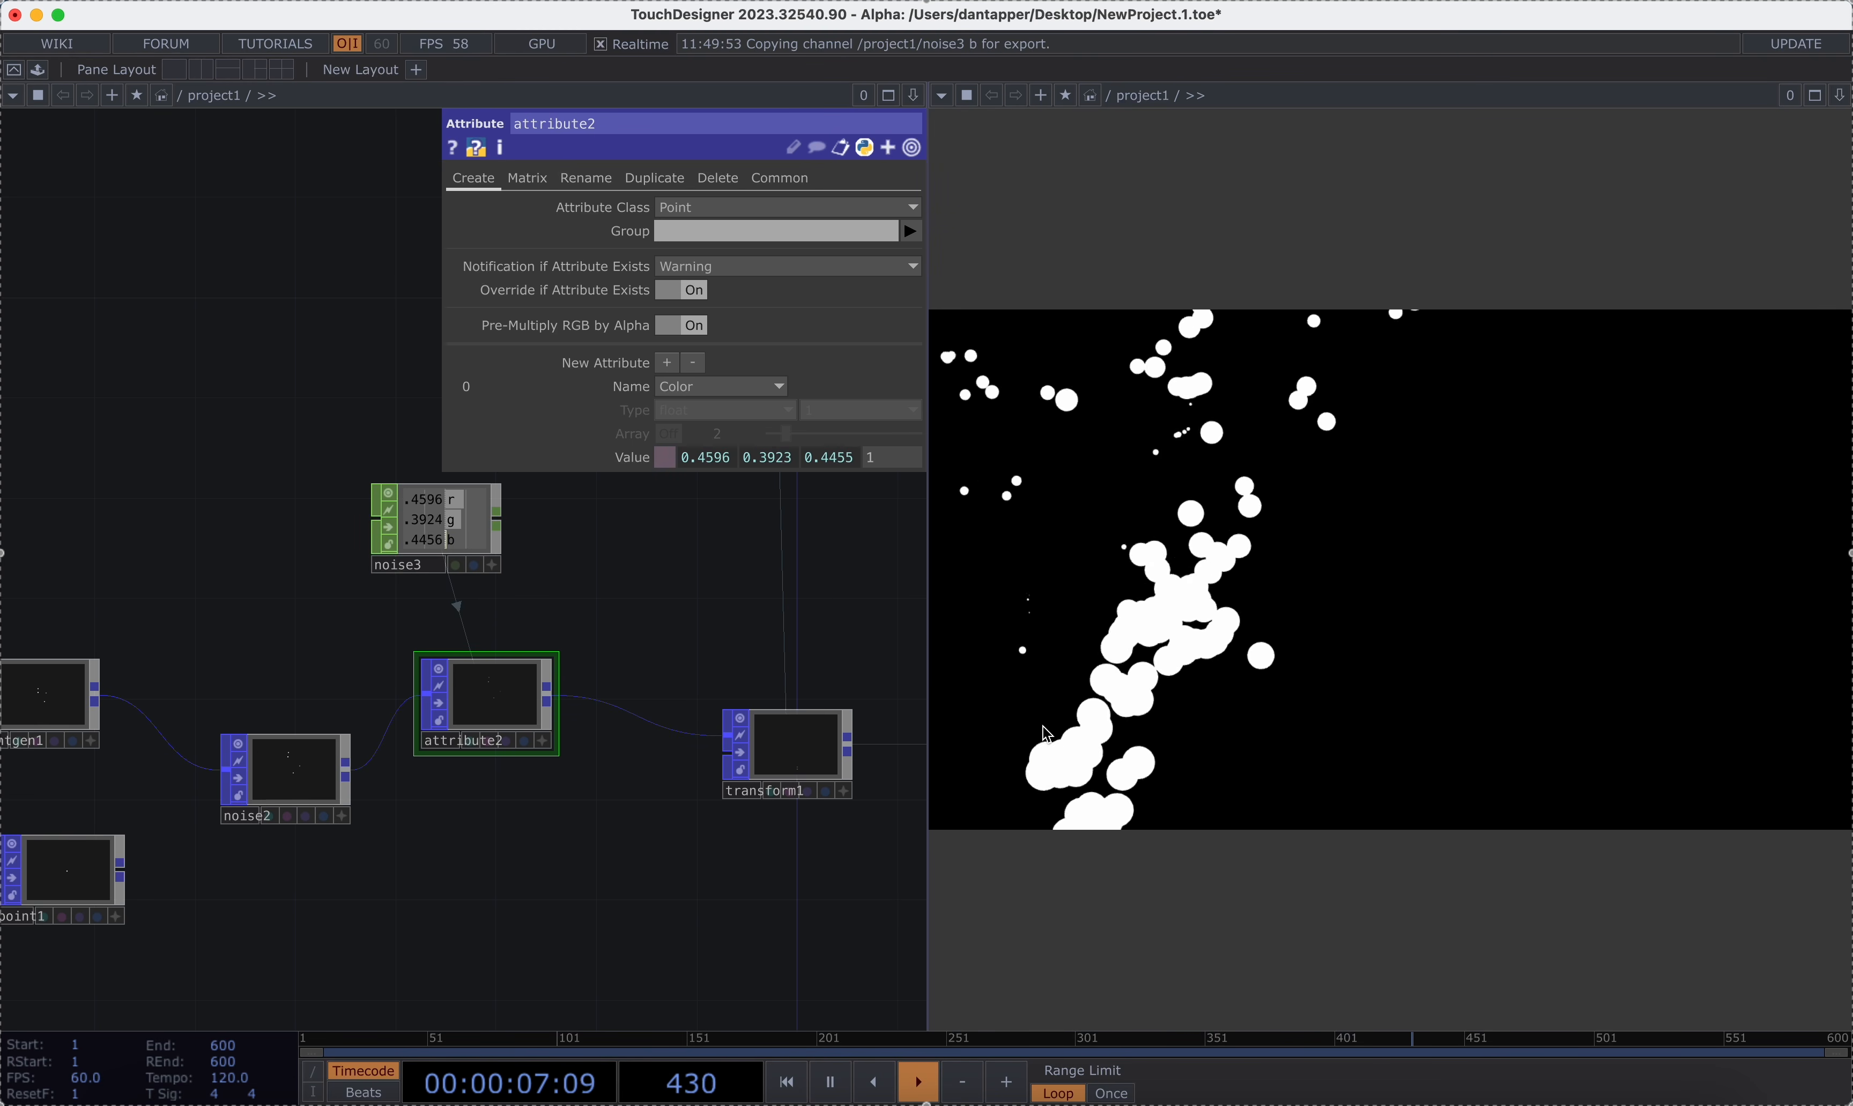
Enable Use Template Point Attribs in copy1 and copy the template's Color attribute to the points.
scroll(884, 663, down, 1)
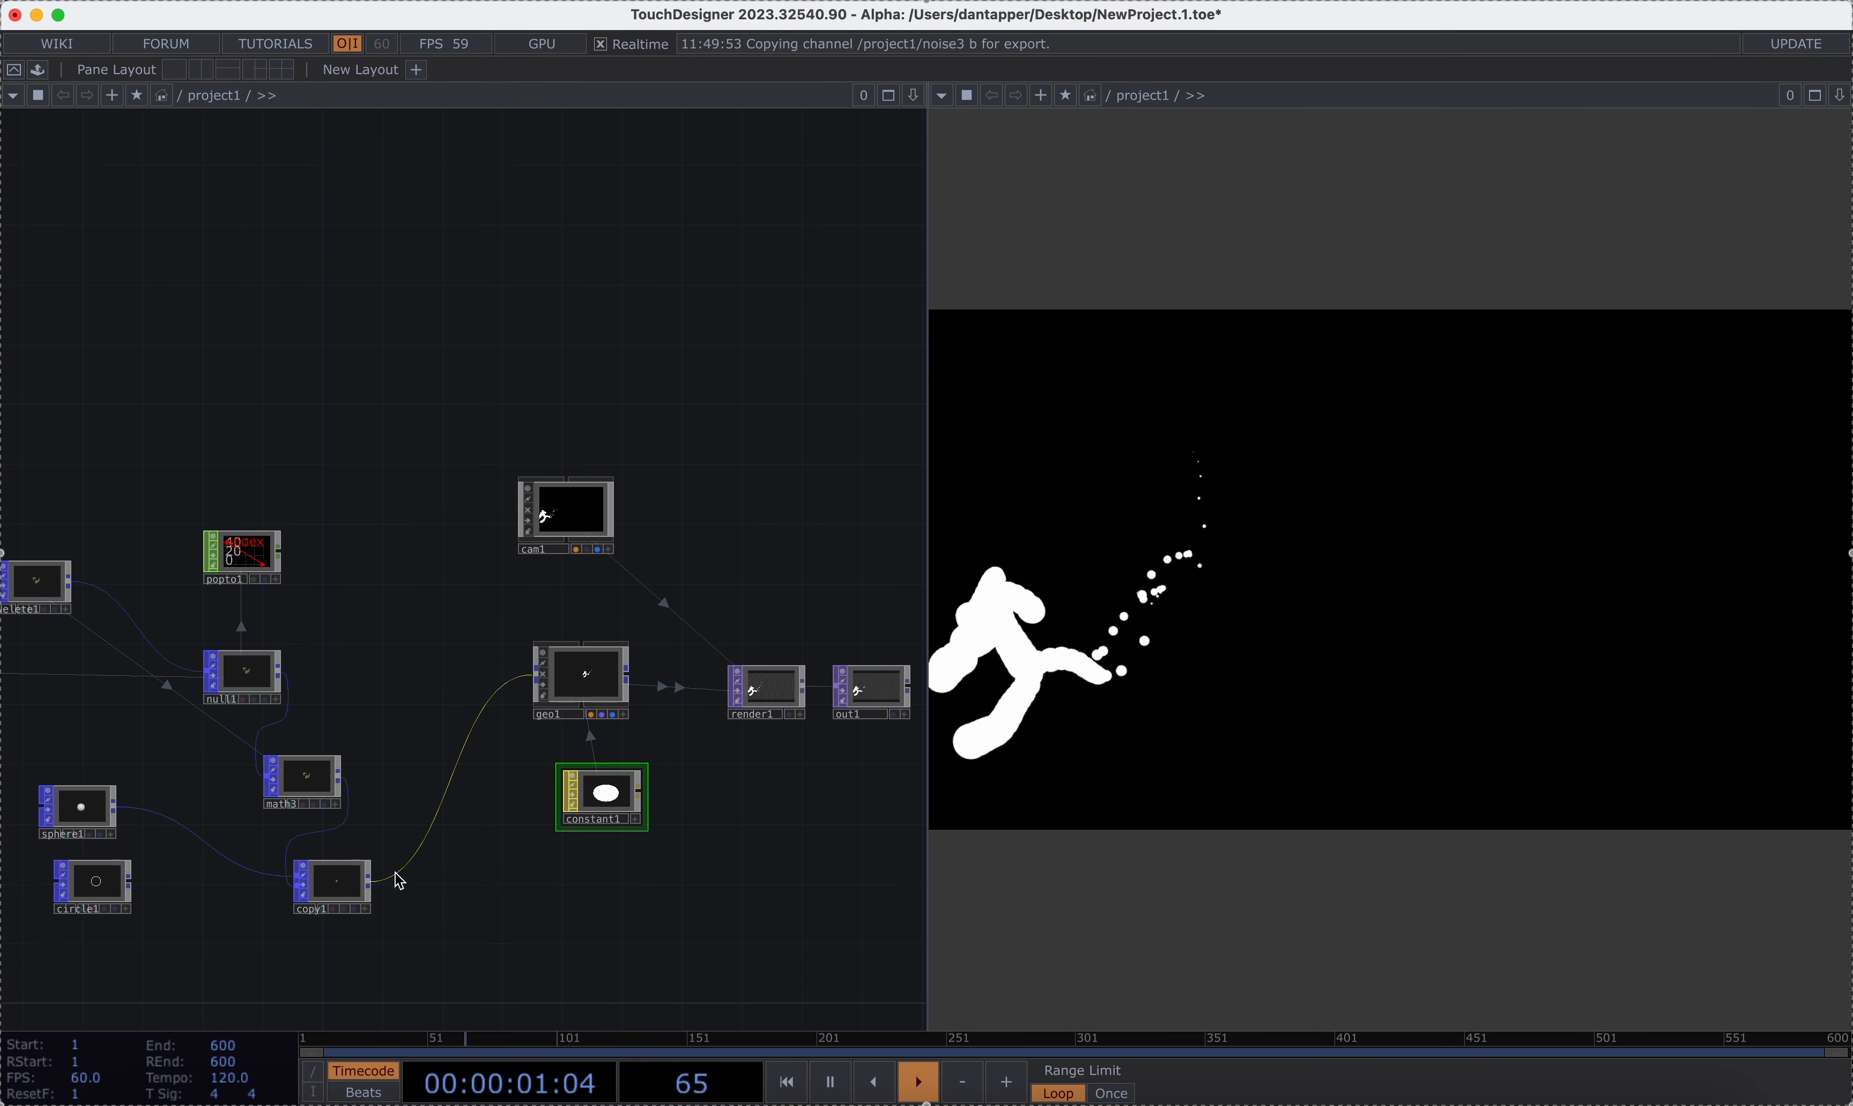
key(p)
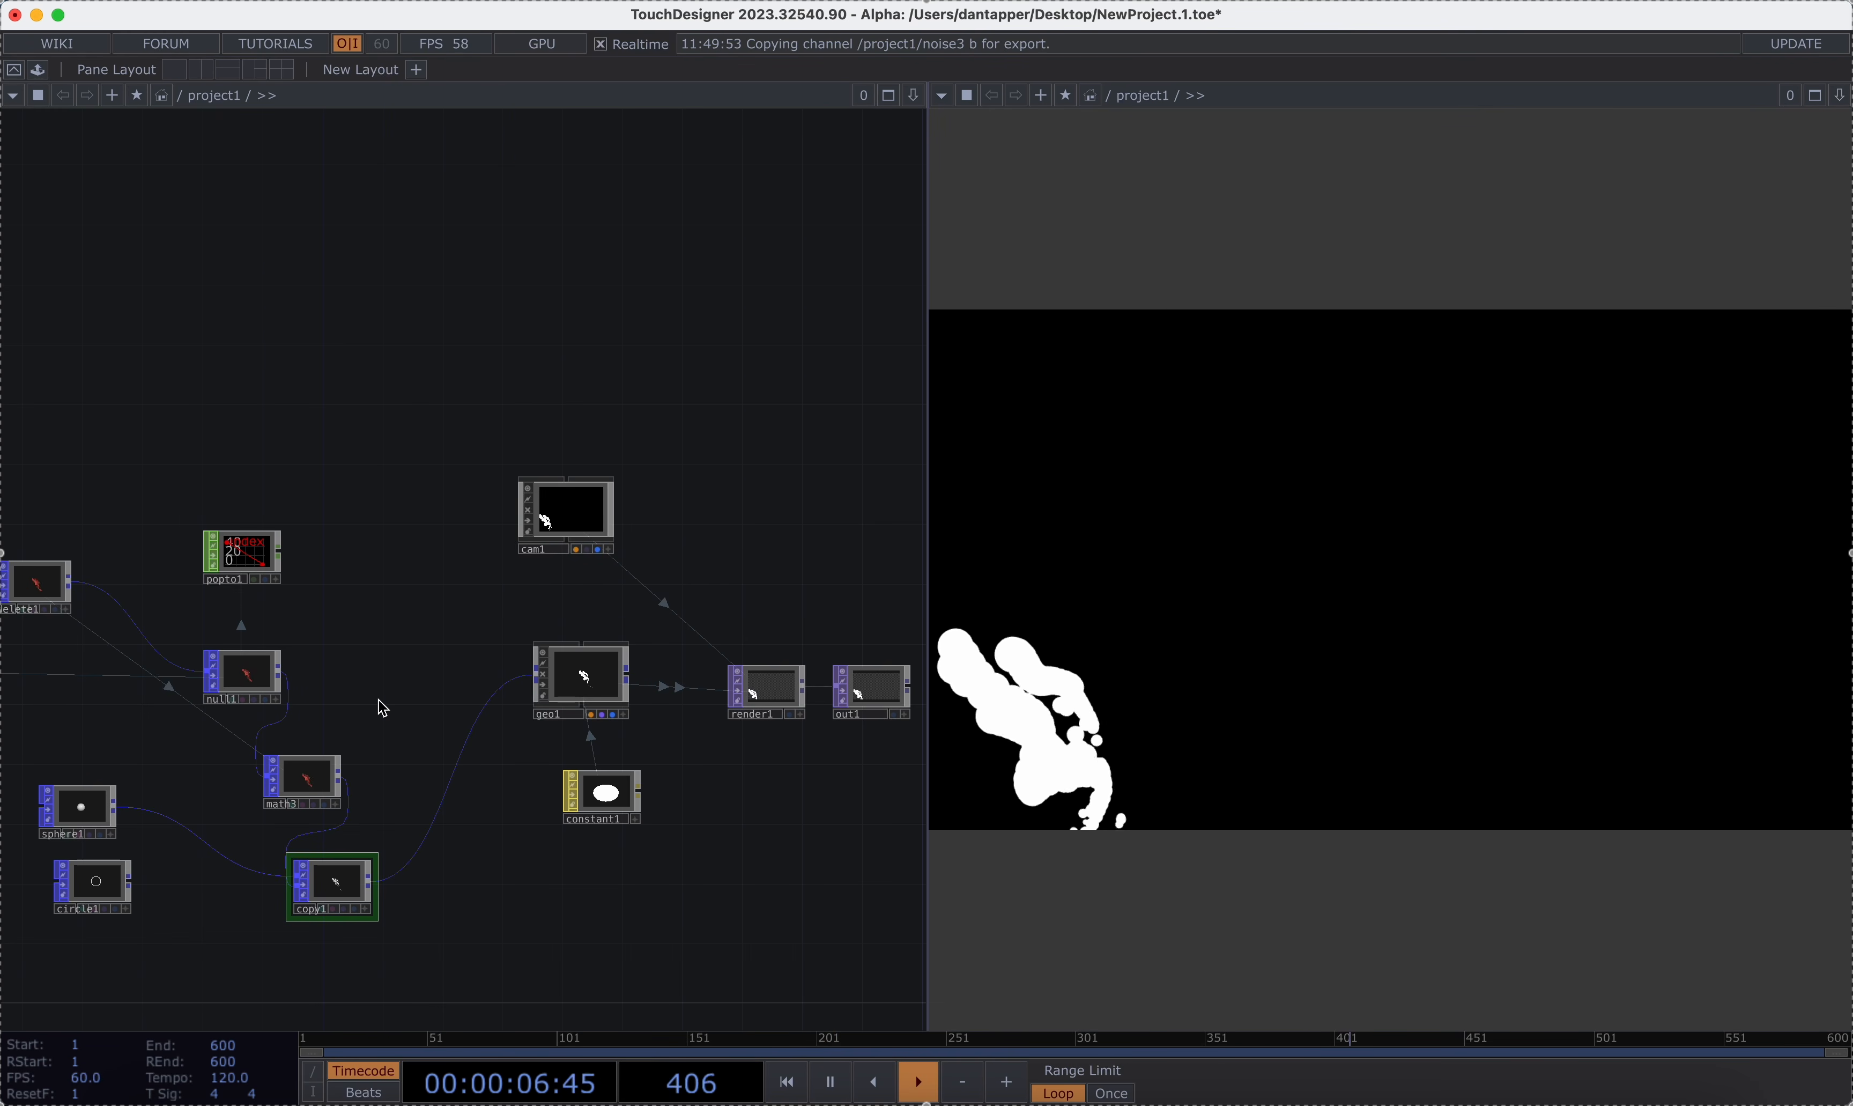
key(p)
scroll(299, 779, up, 8)
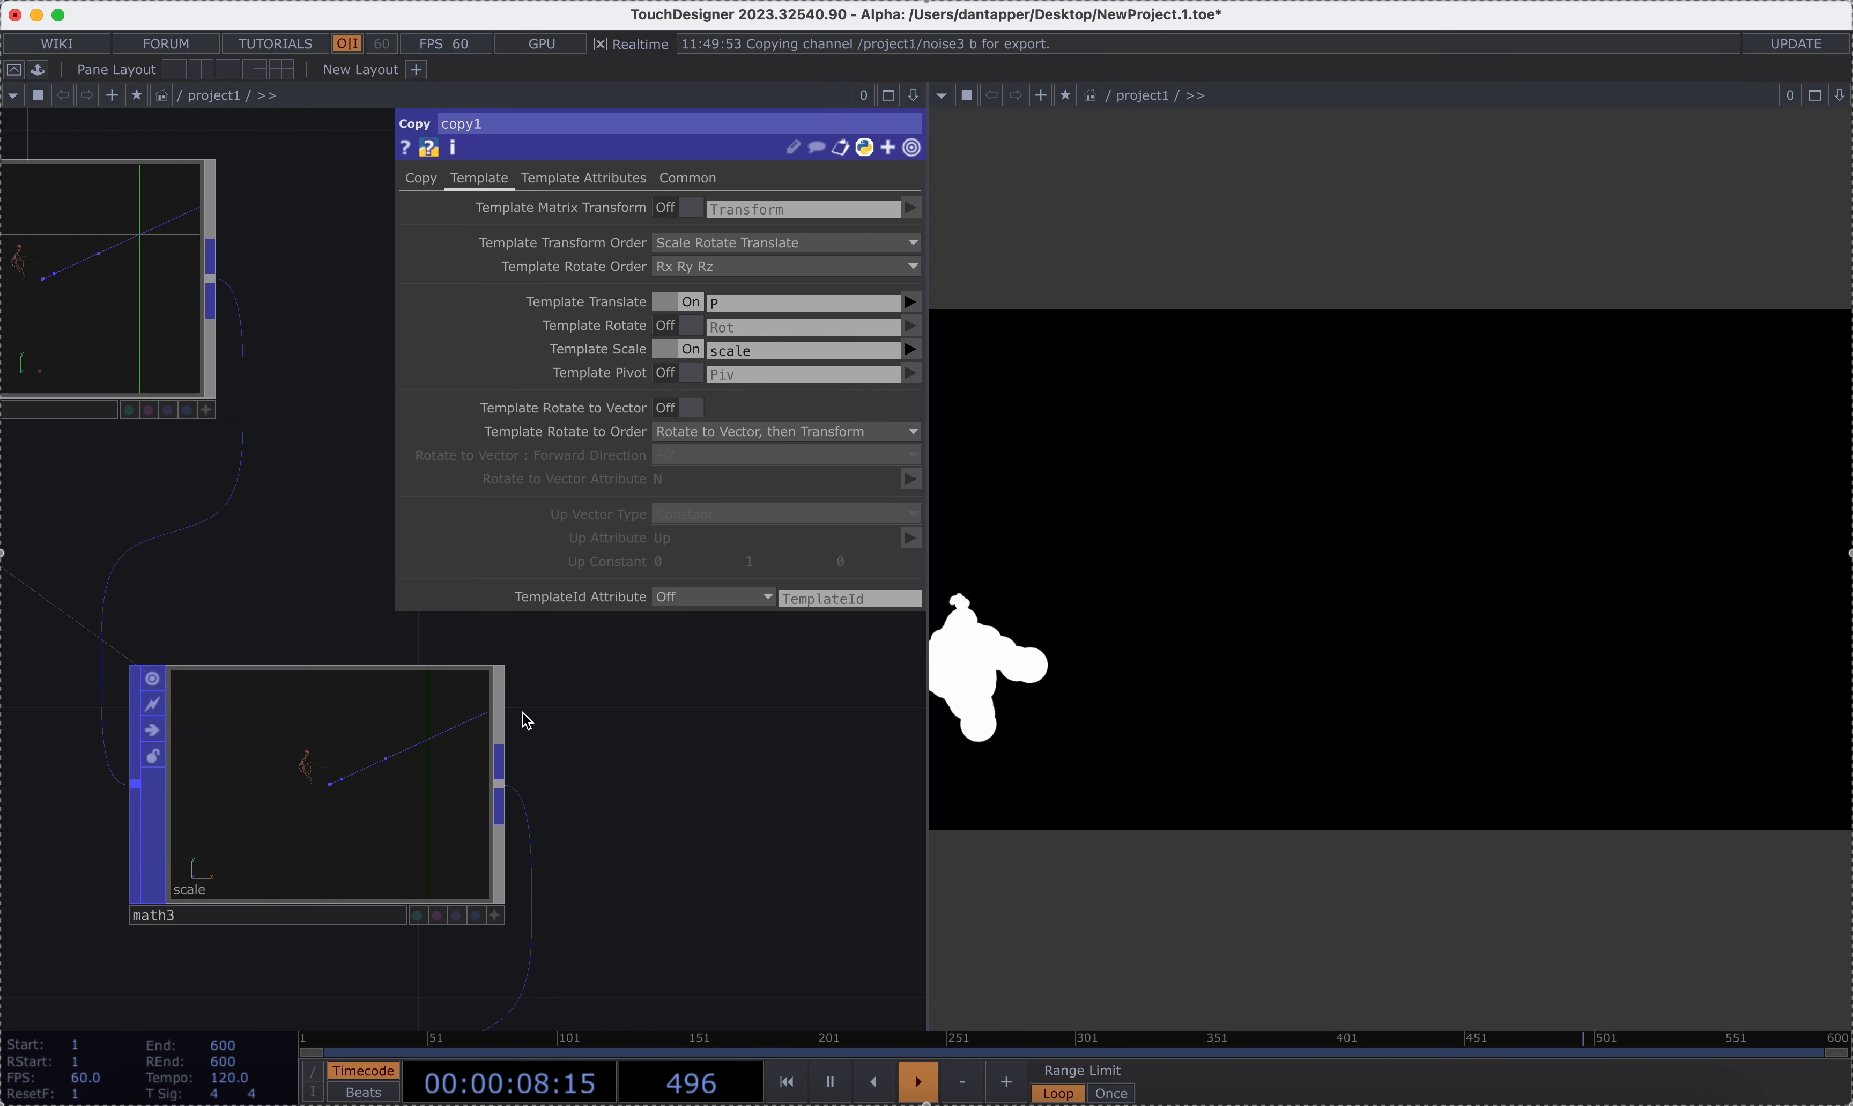
click(664, 328)
click(583, 178)
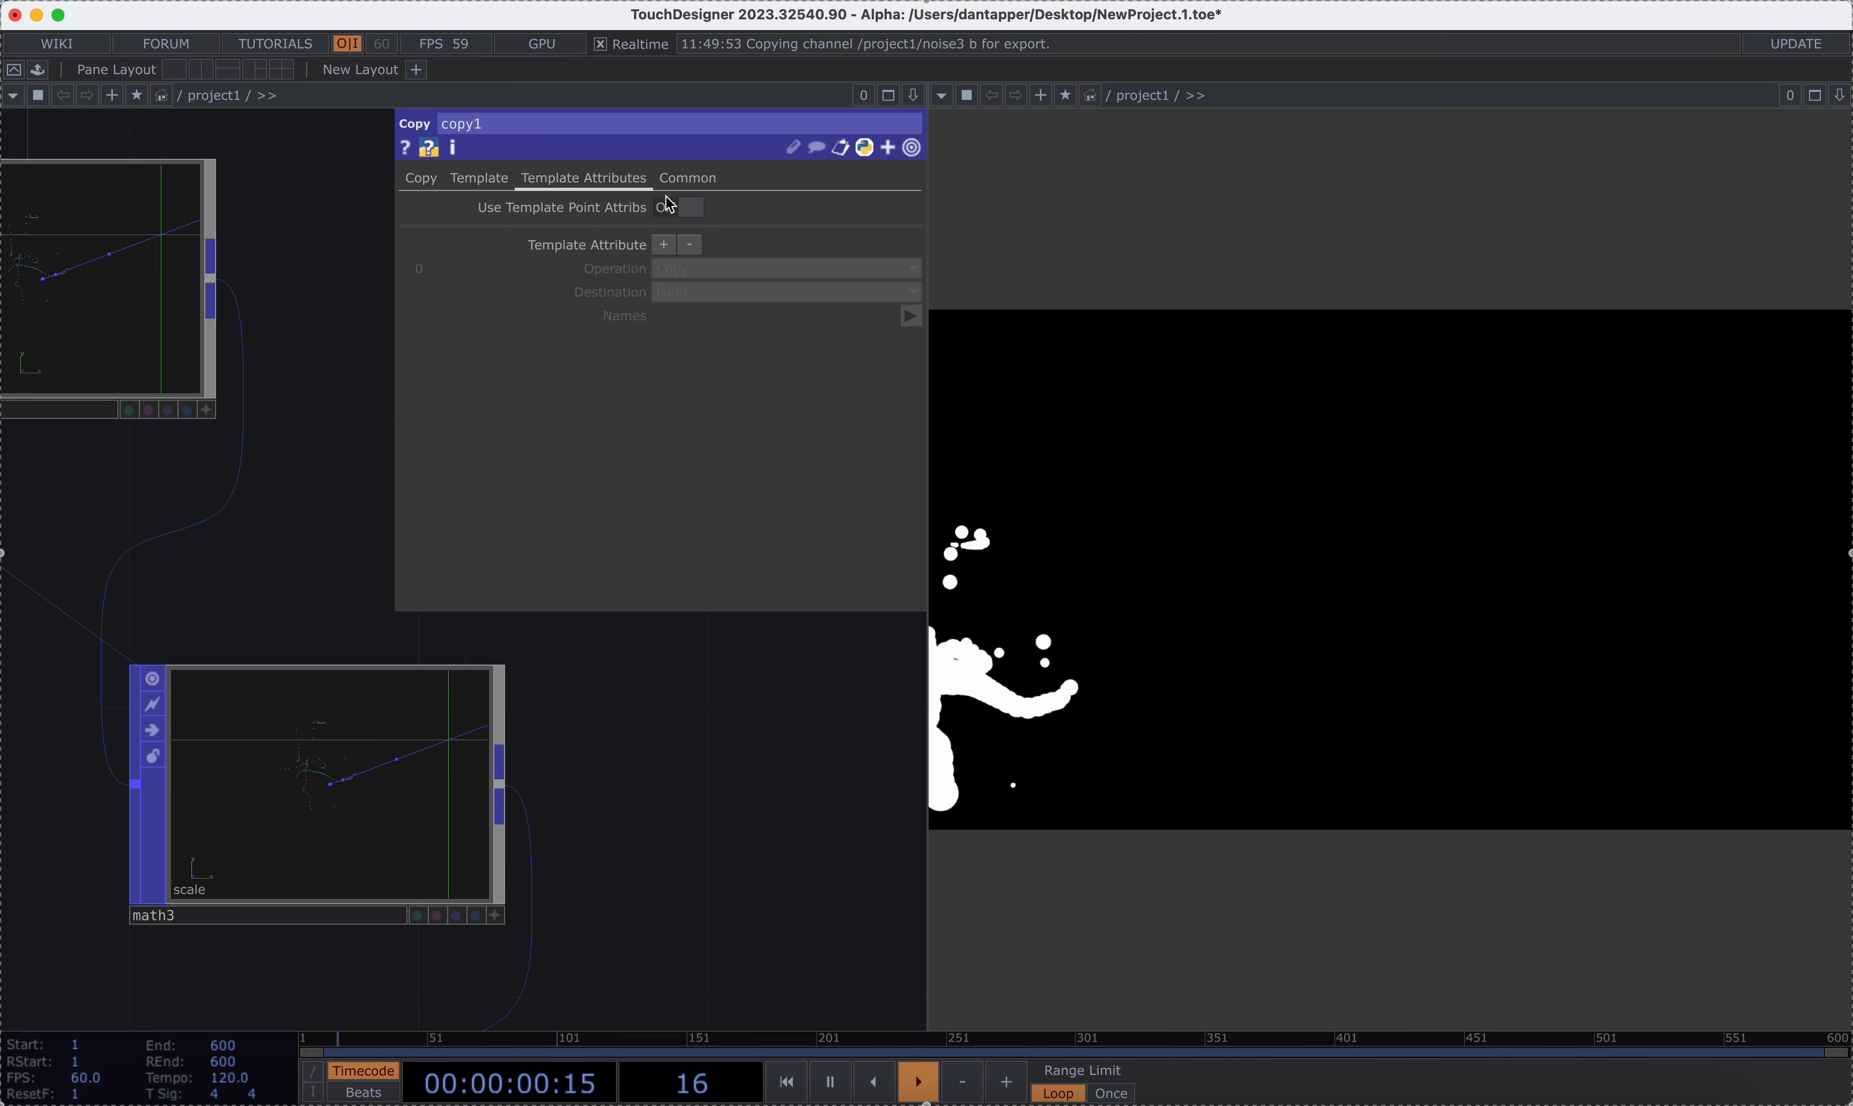
click(699, 209)
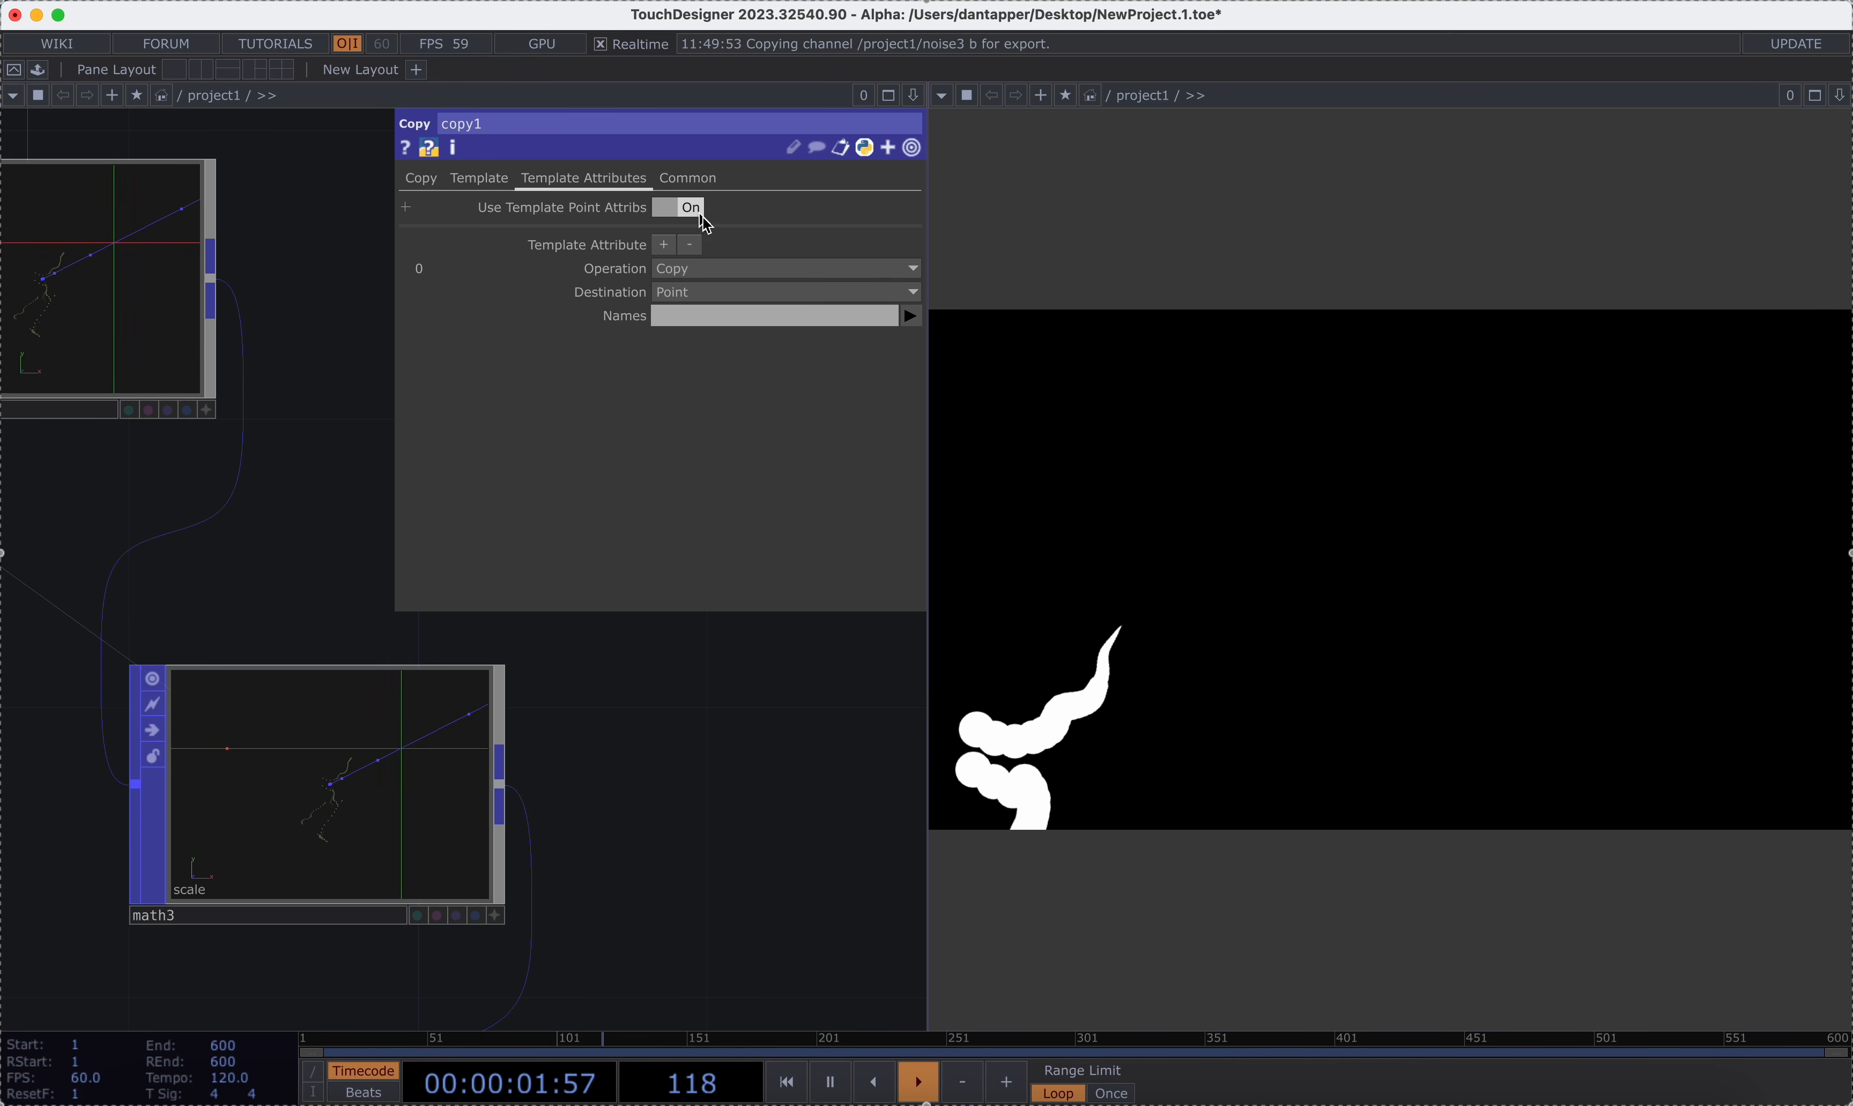
click(911, 316)
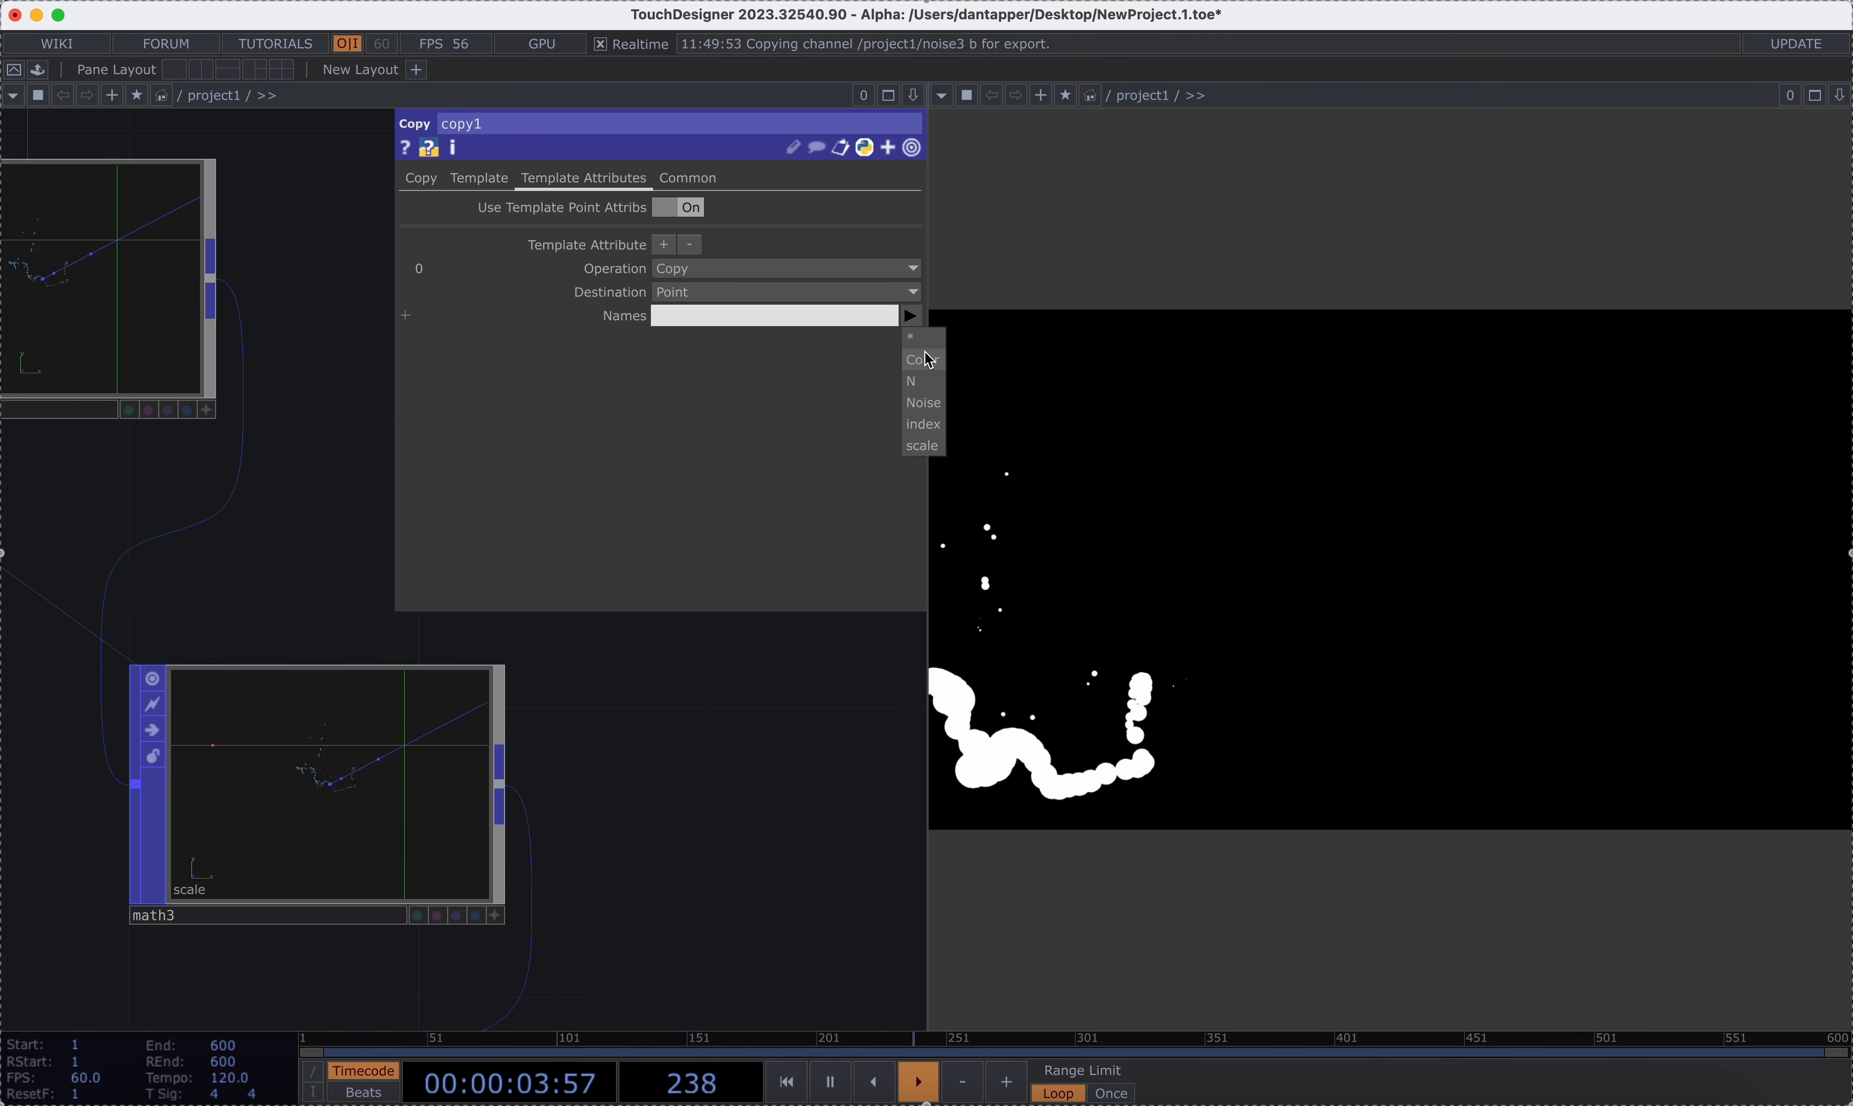
click(924, 361)
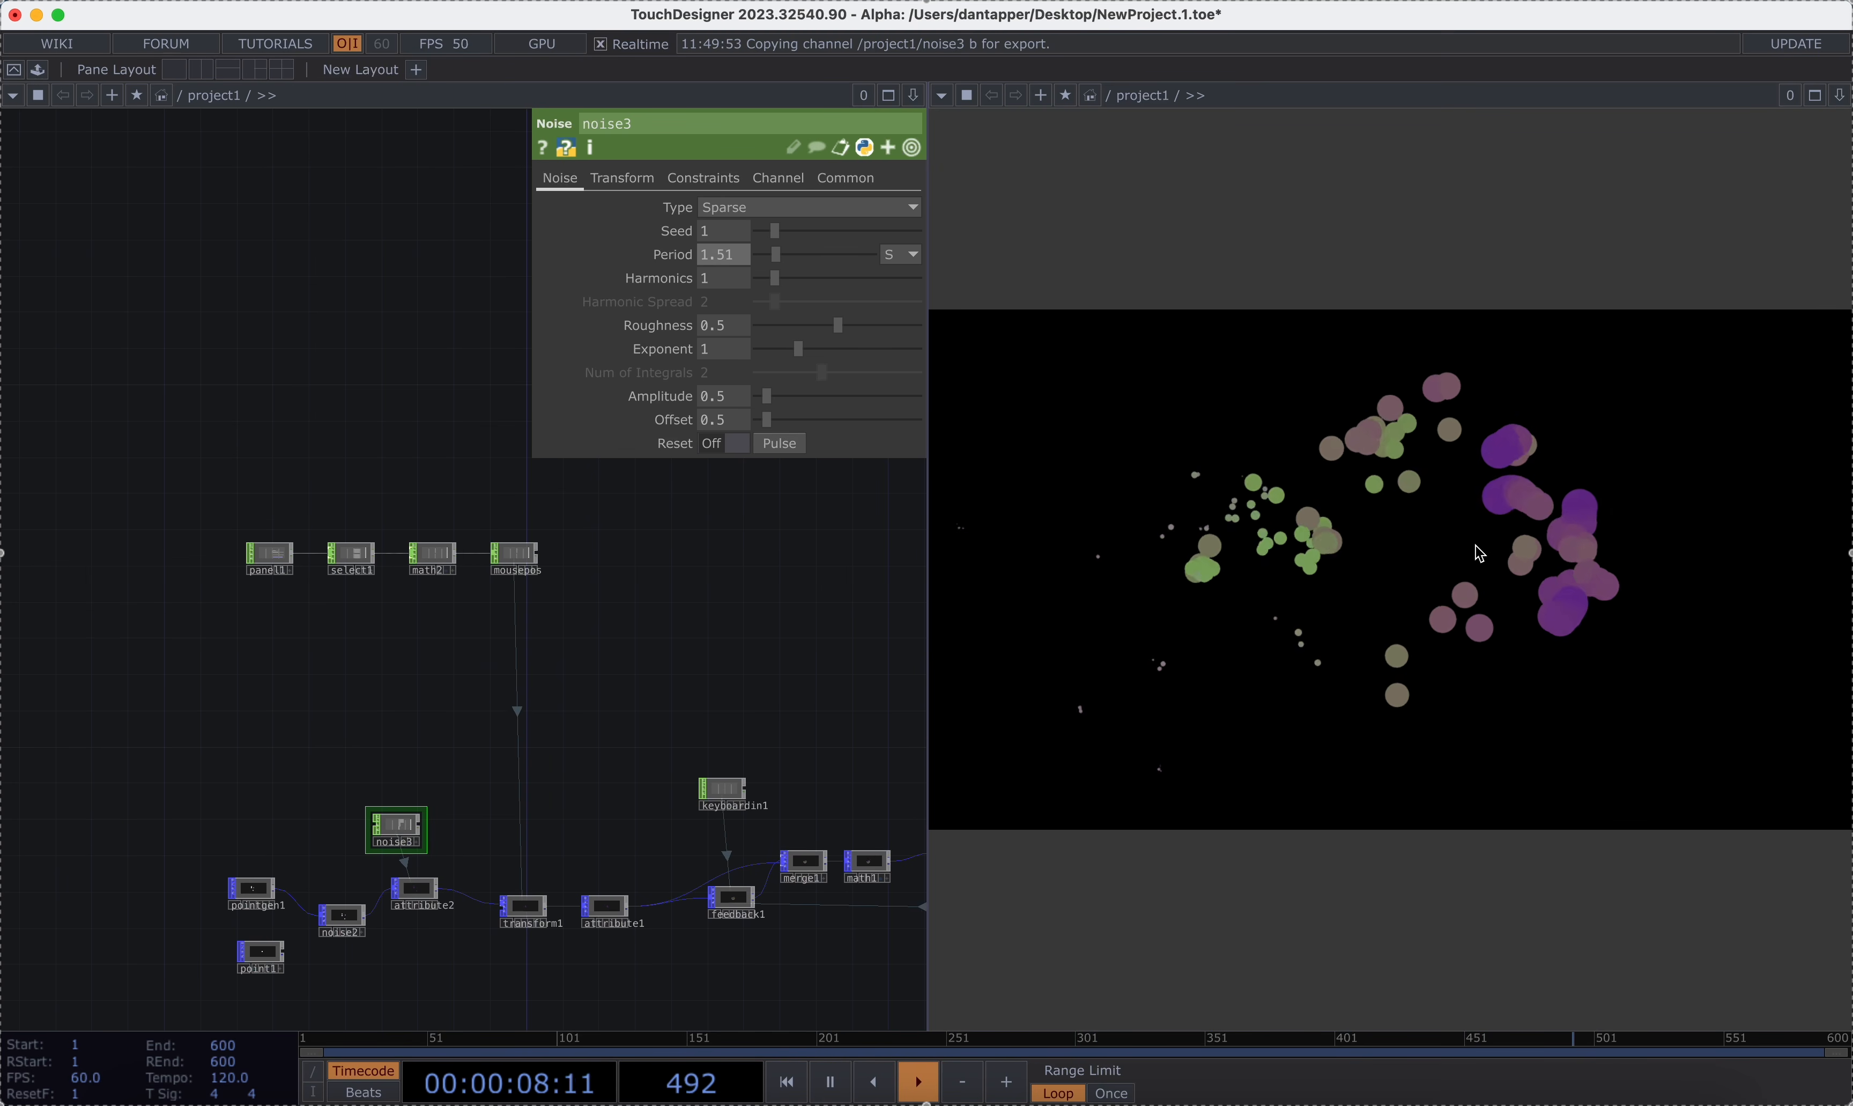
Set noise3's Period to 0.28.
drag(775, 254, 763, 255)
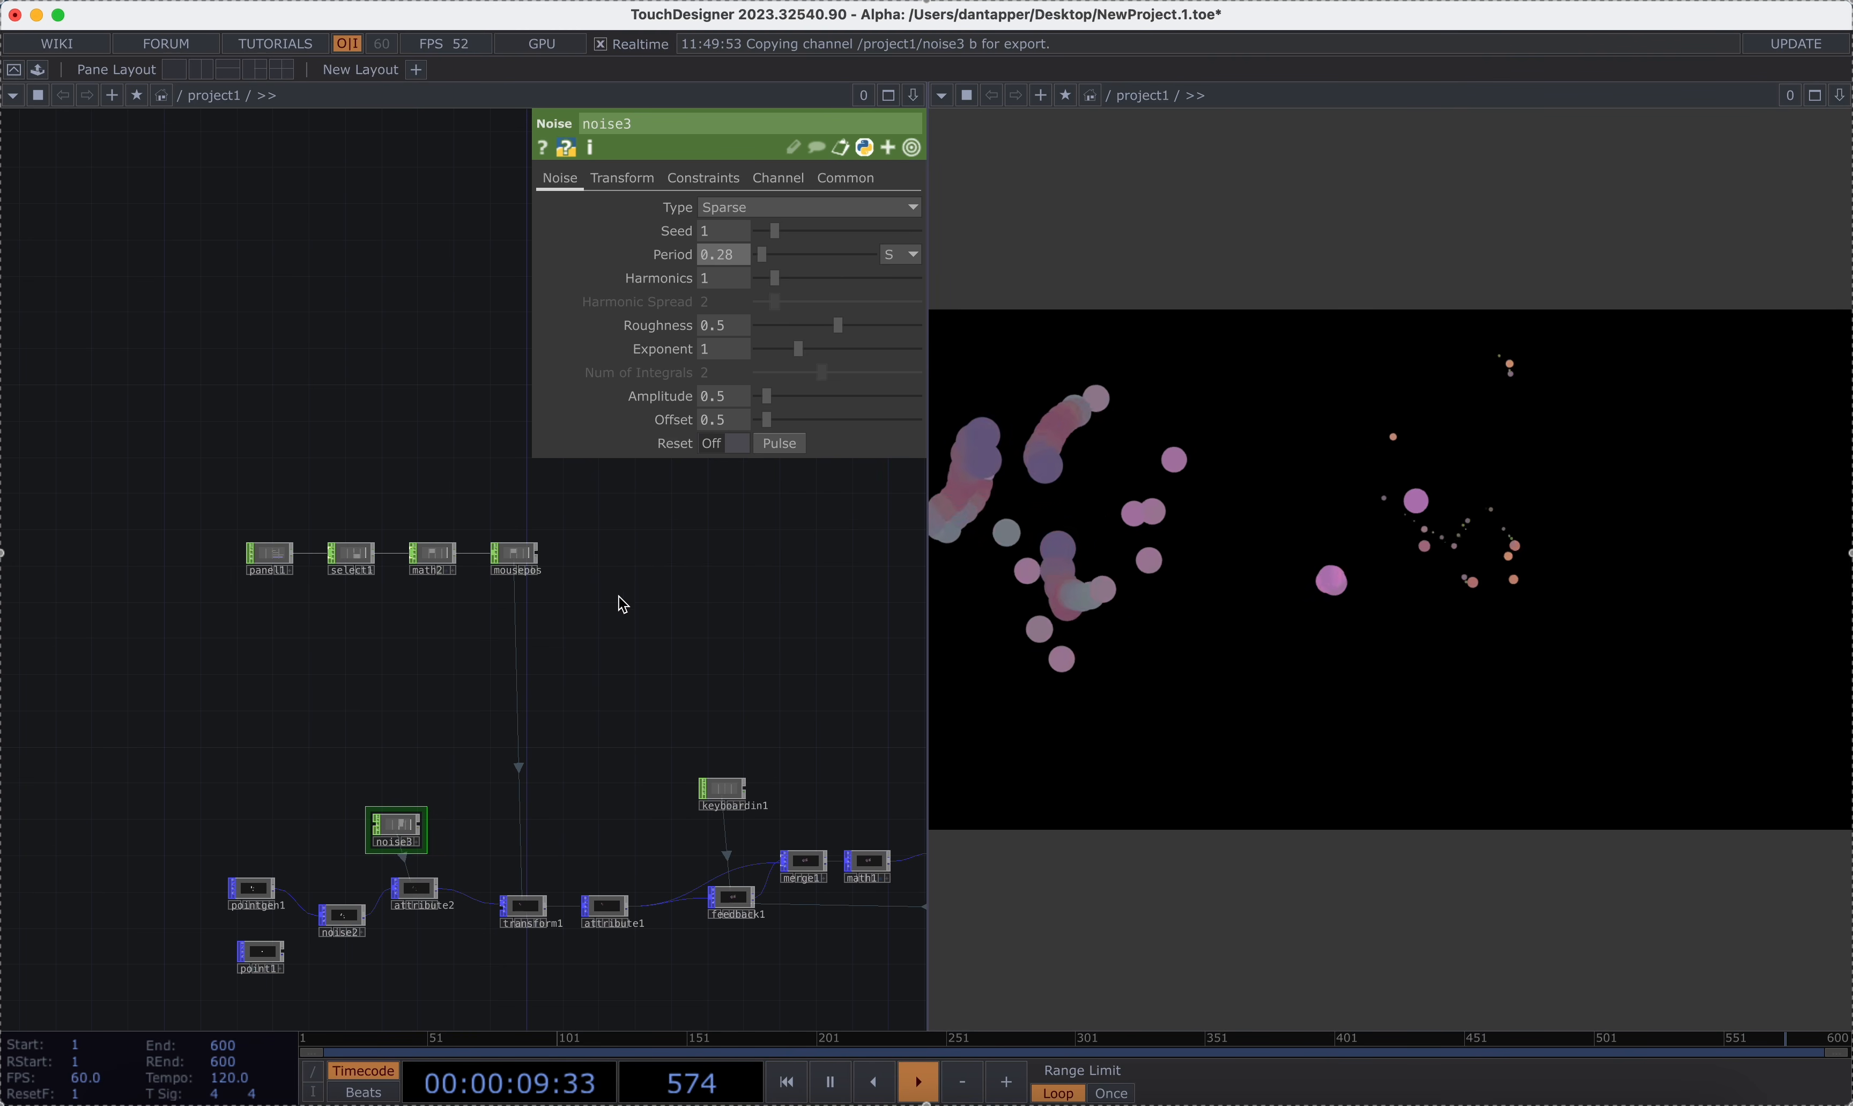
Delete the unconnected circle1 operator below sphere1.
drag(517, 745, 513, 612)
drag(624, 566, 202, 590)
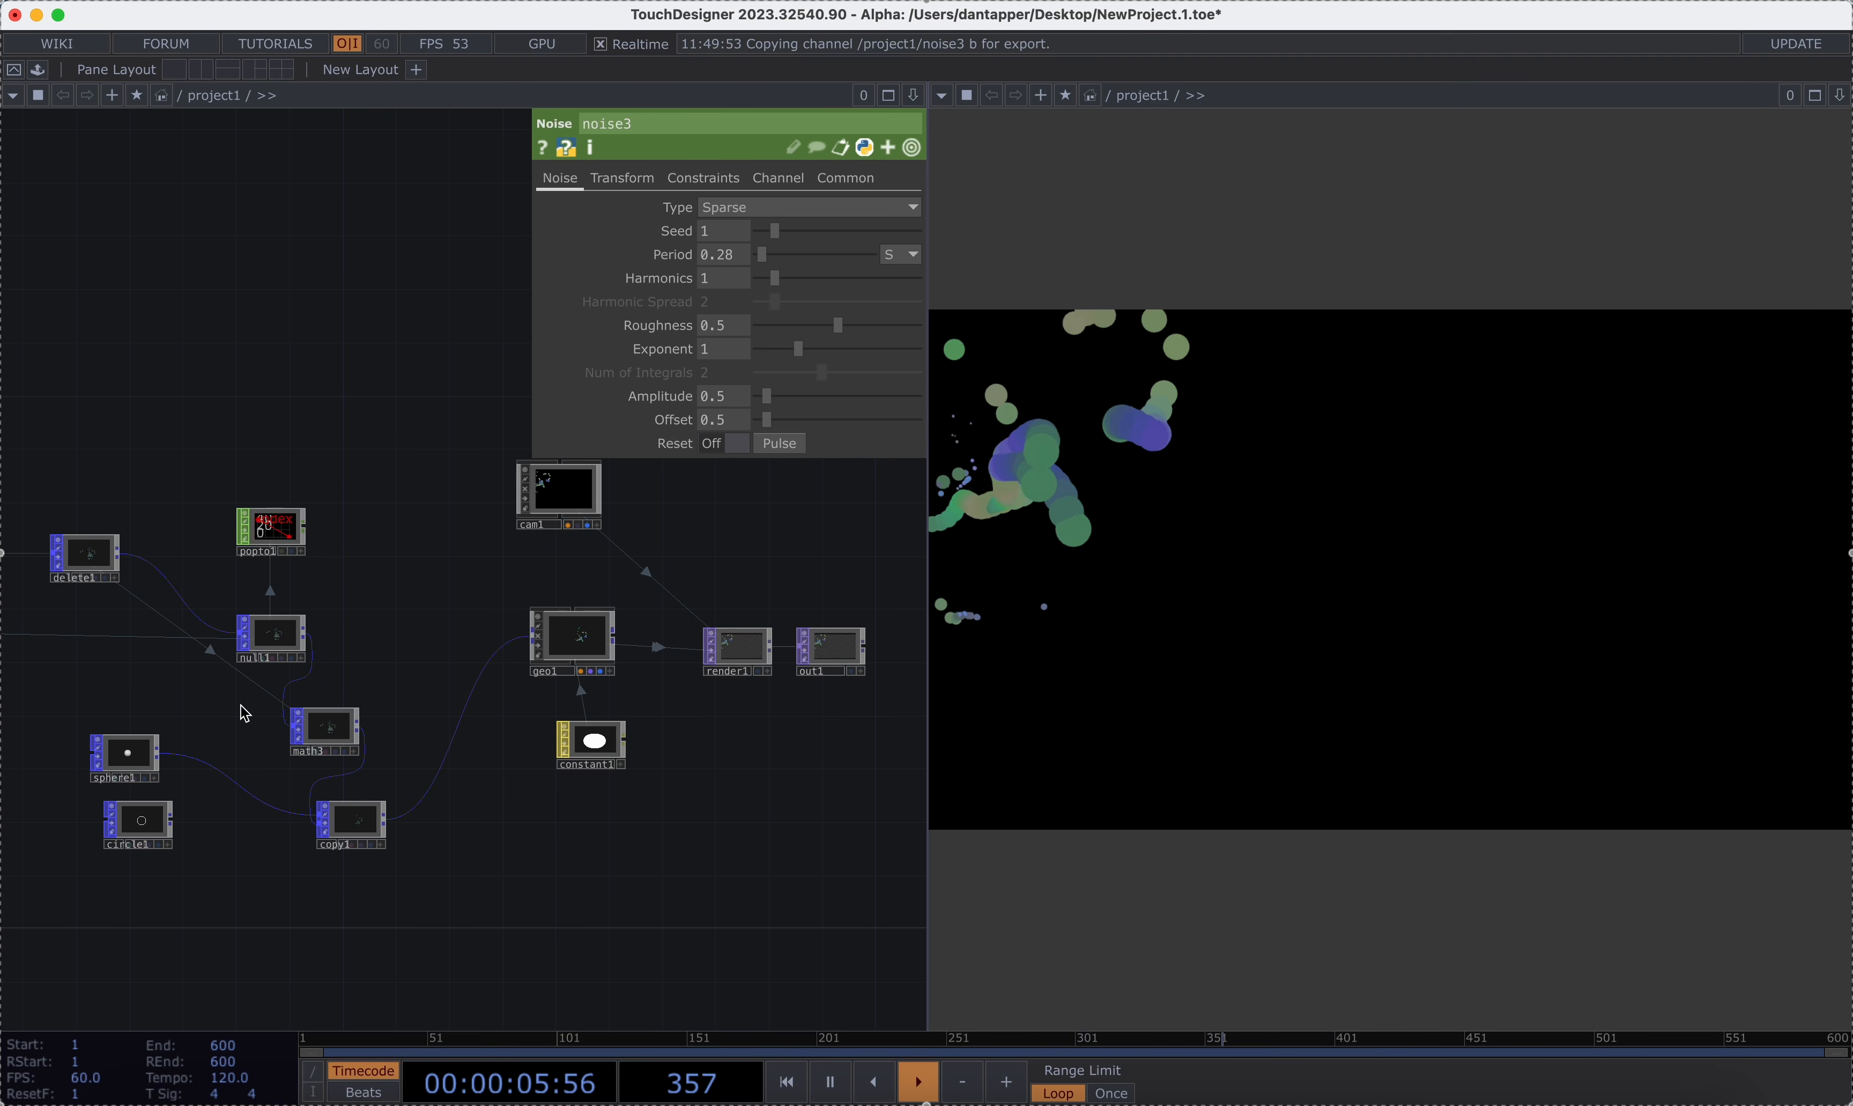
click(141, 837)
key(Delete)
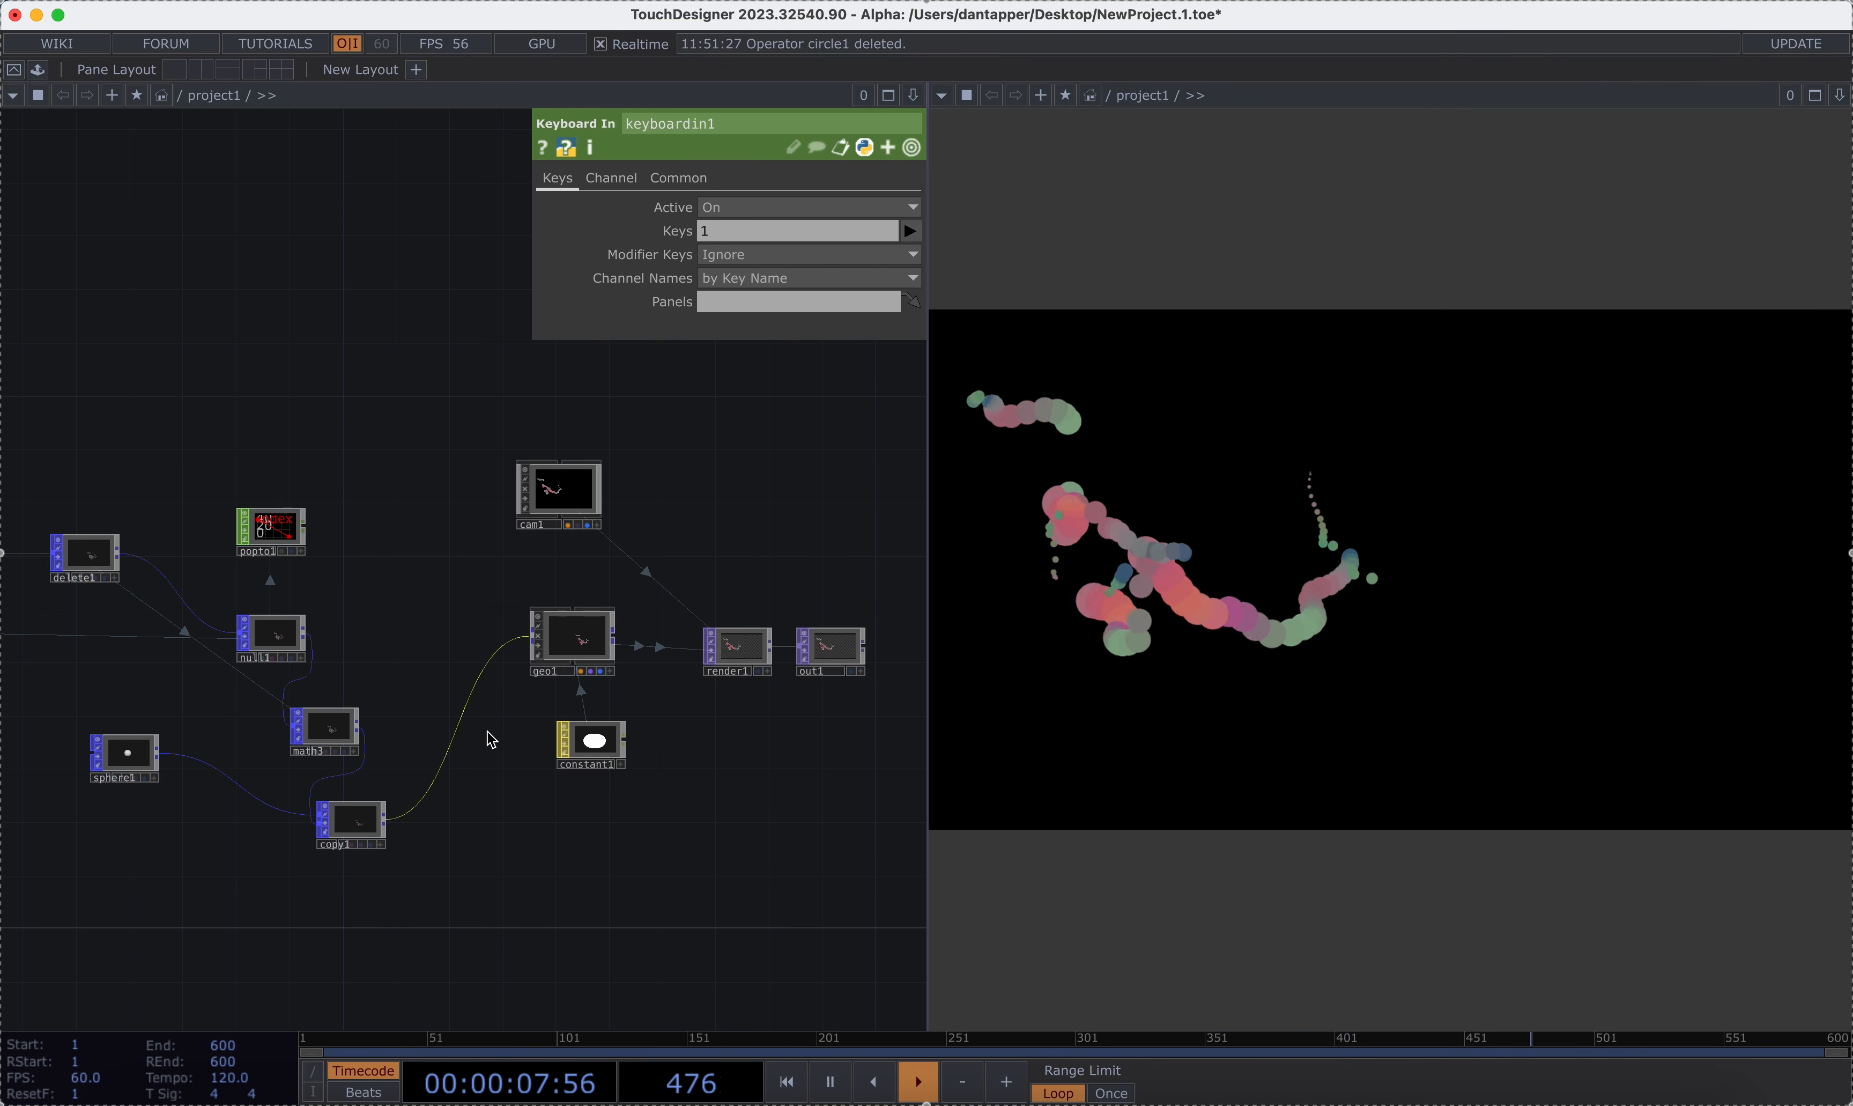
Insert a Proximity POP between copy1 and geo1.
right_click(445, 740)
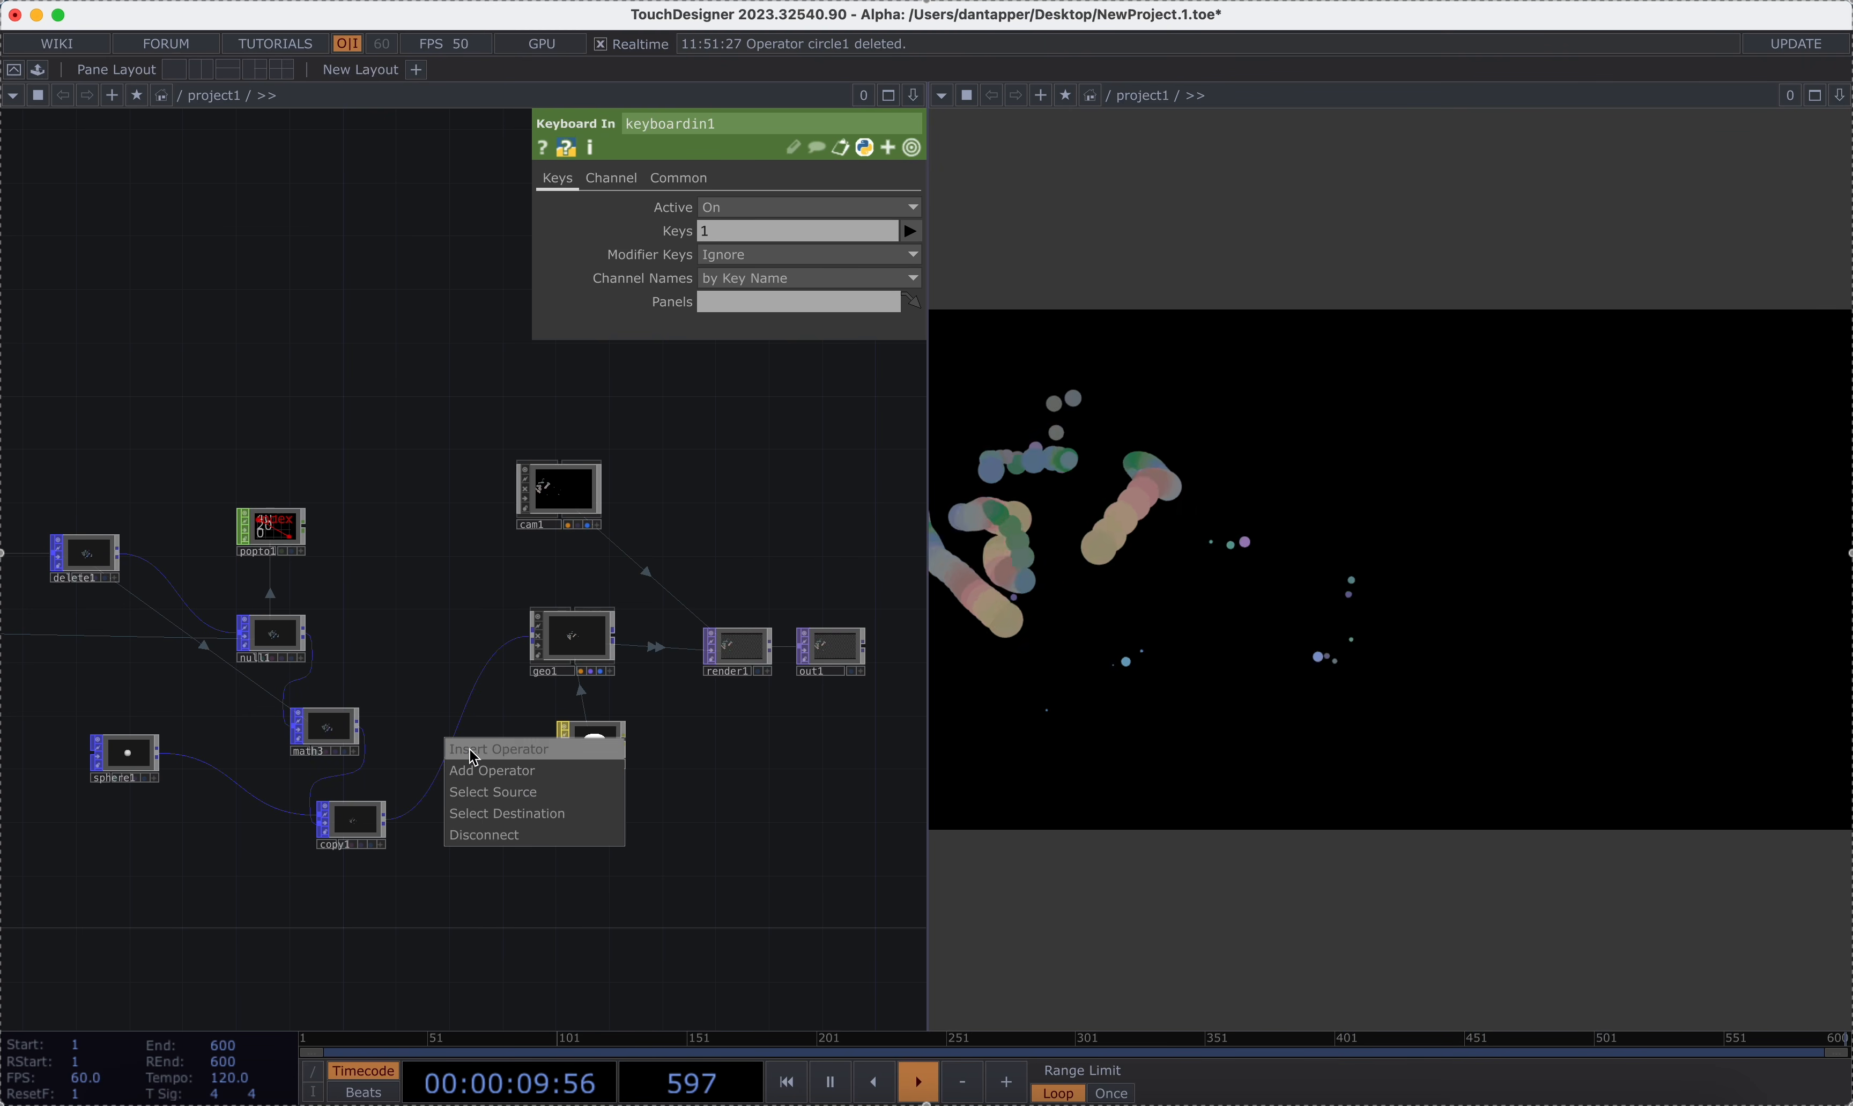
click(469, 749)
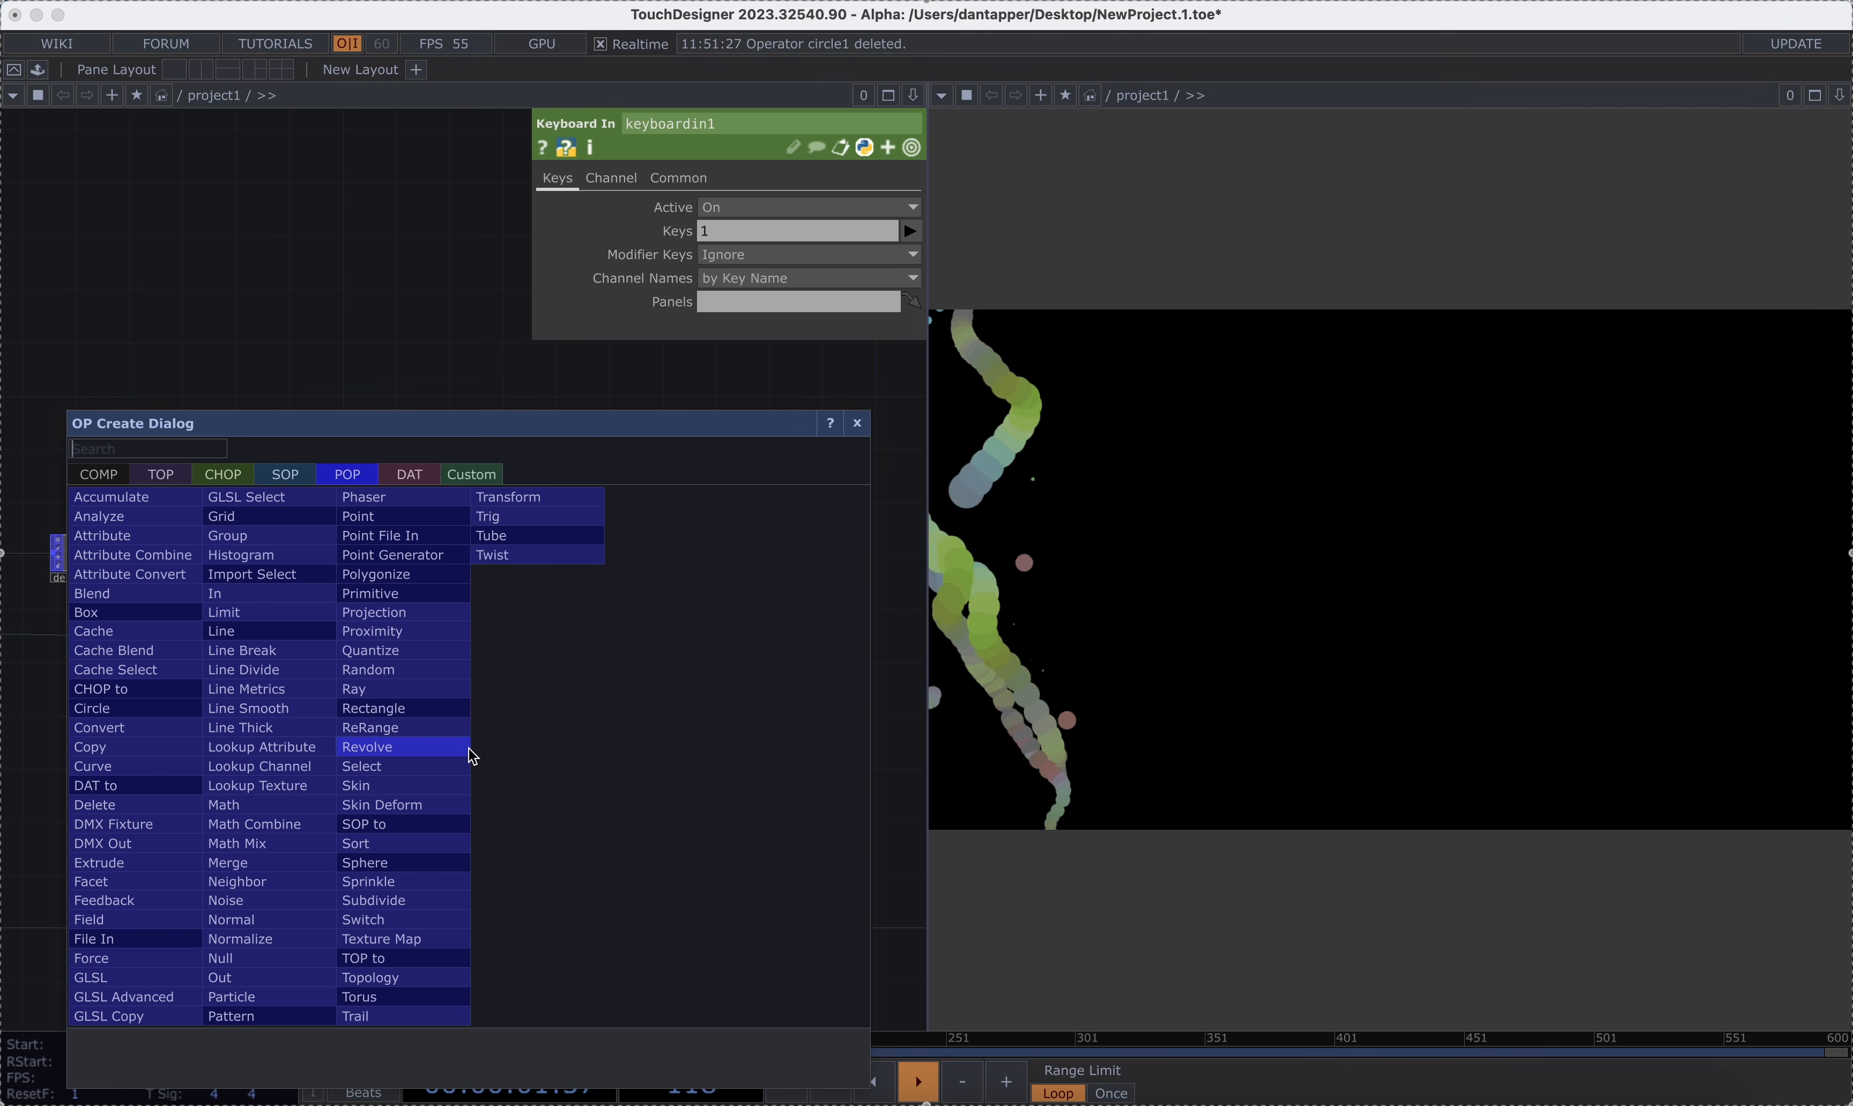
click(398, 631)
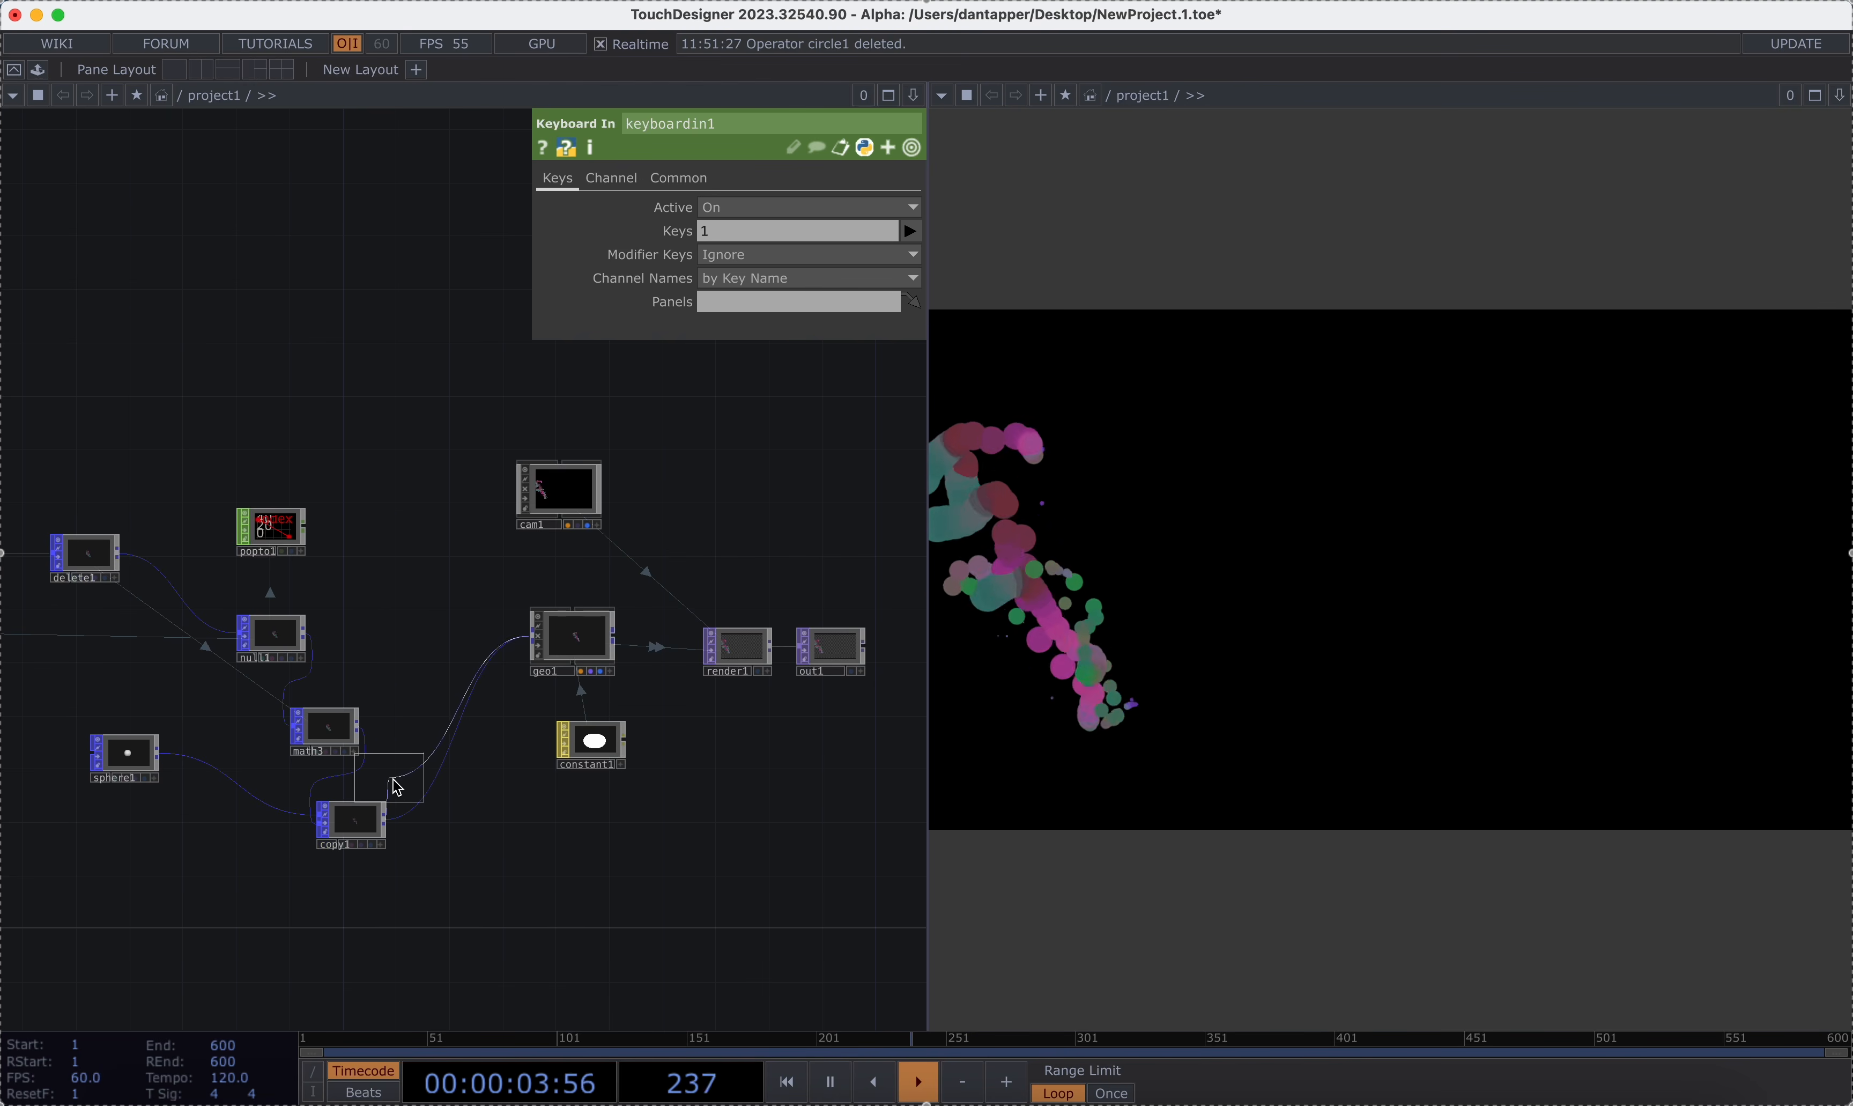
click(438, 818)
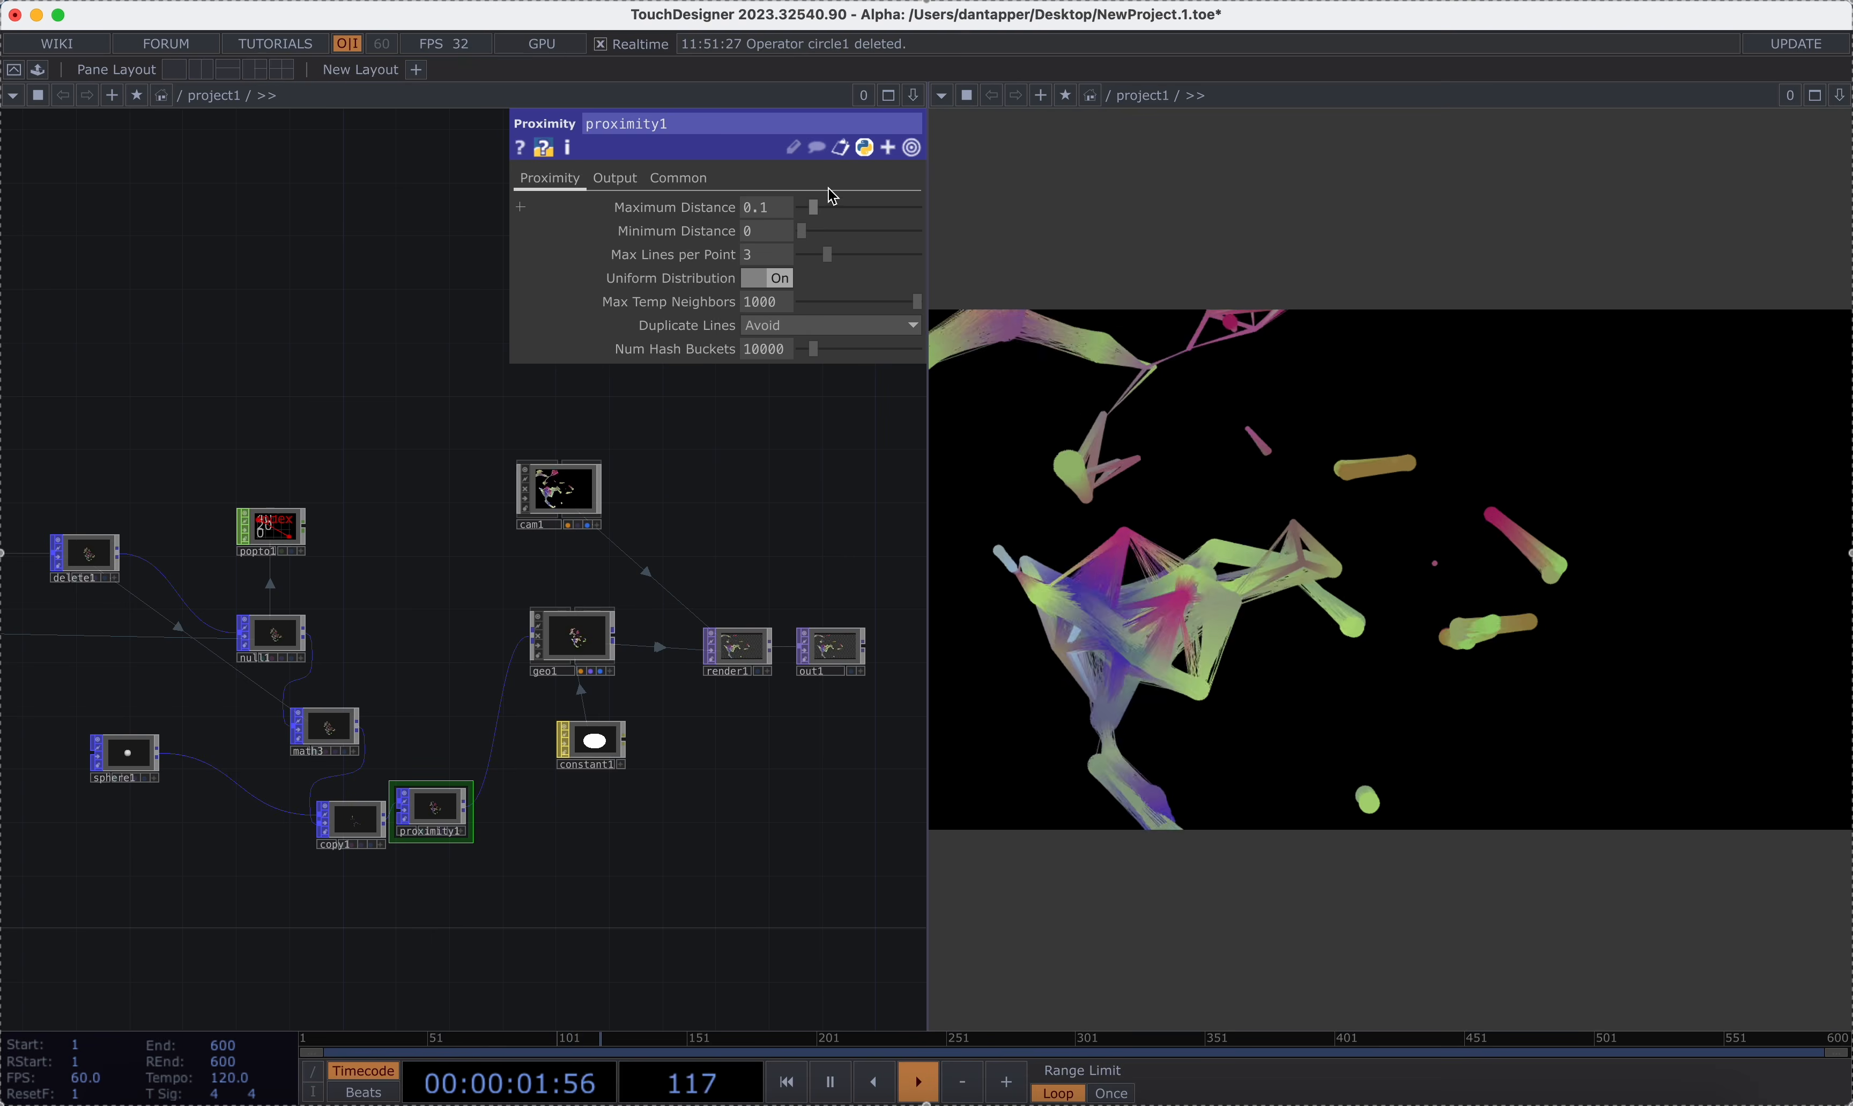
Try a Maximum Distance of 0.03 in proximity1.
click(777, 204)
key(BackSpace)
text(03)
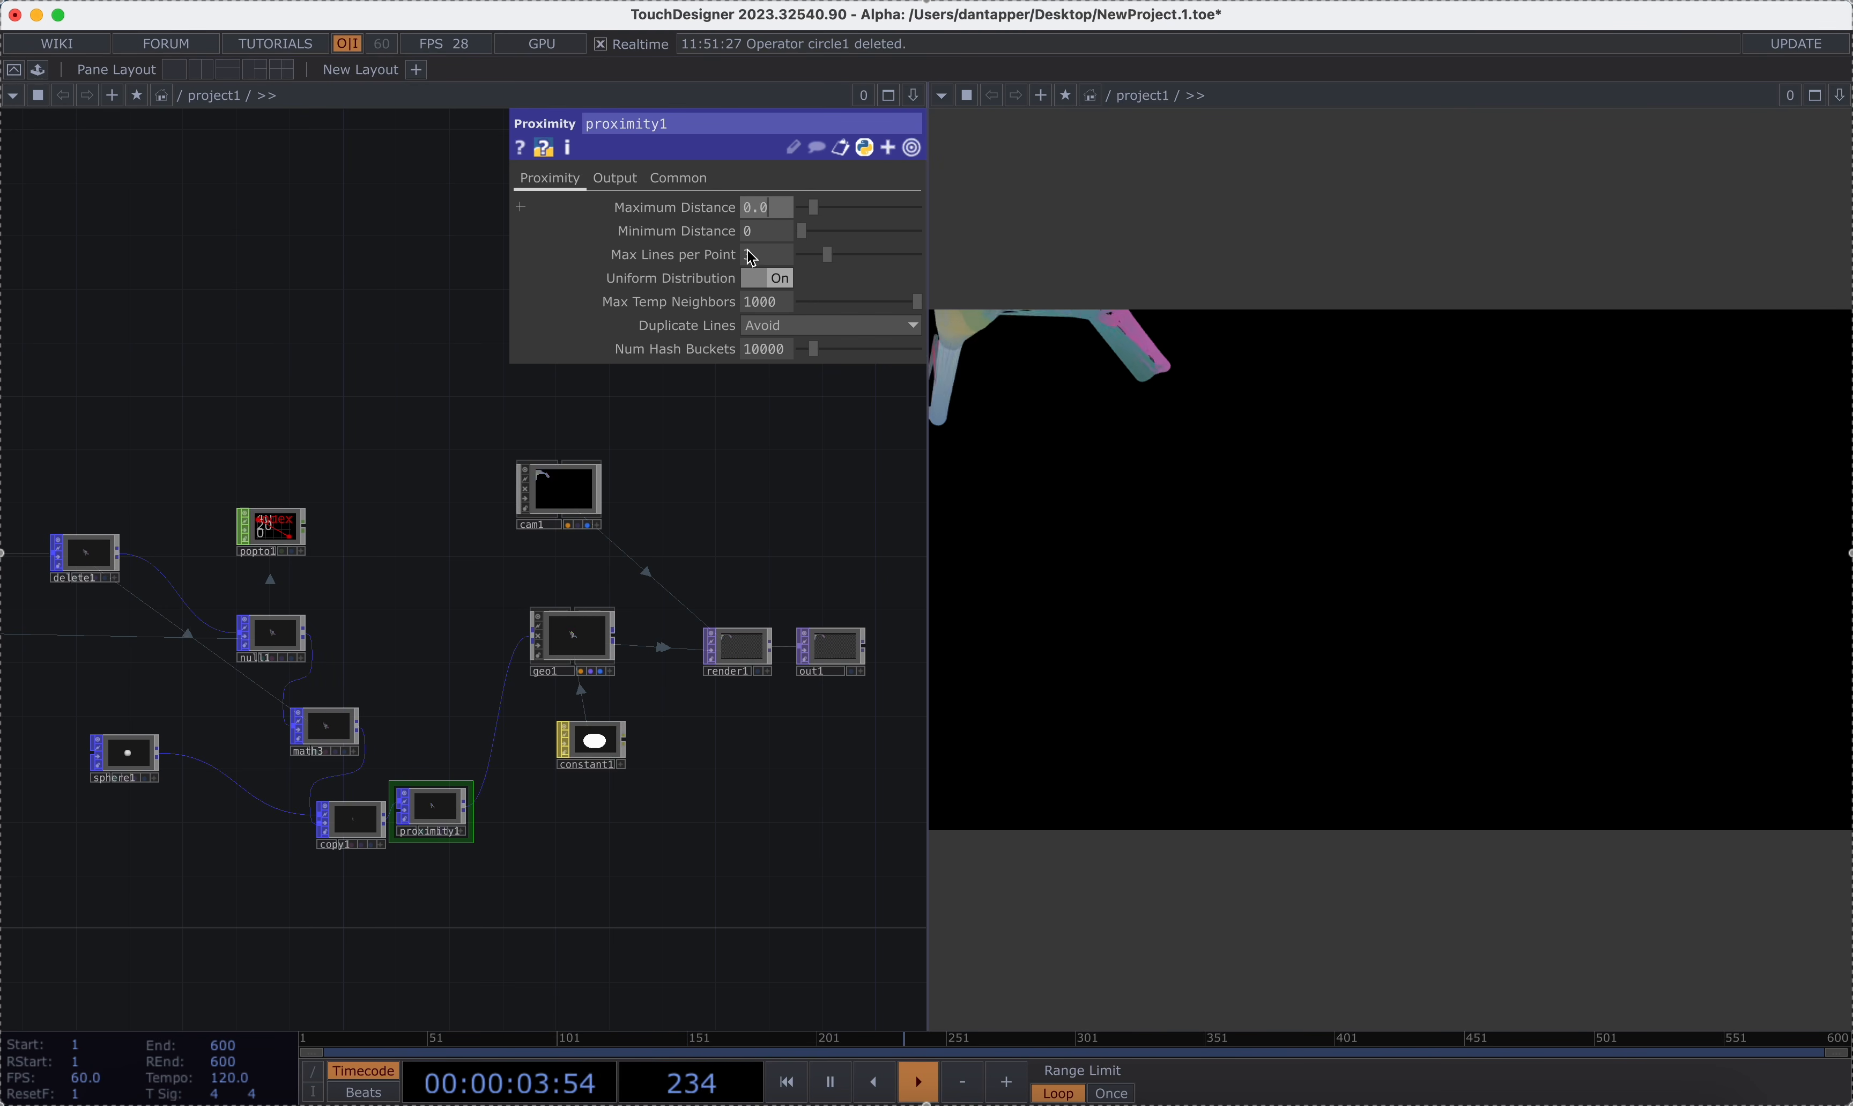
key(Return)
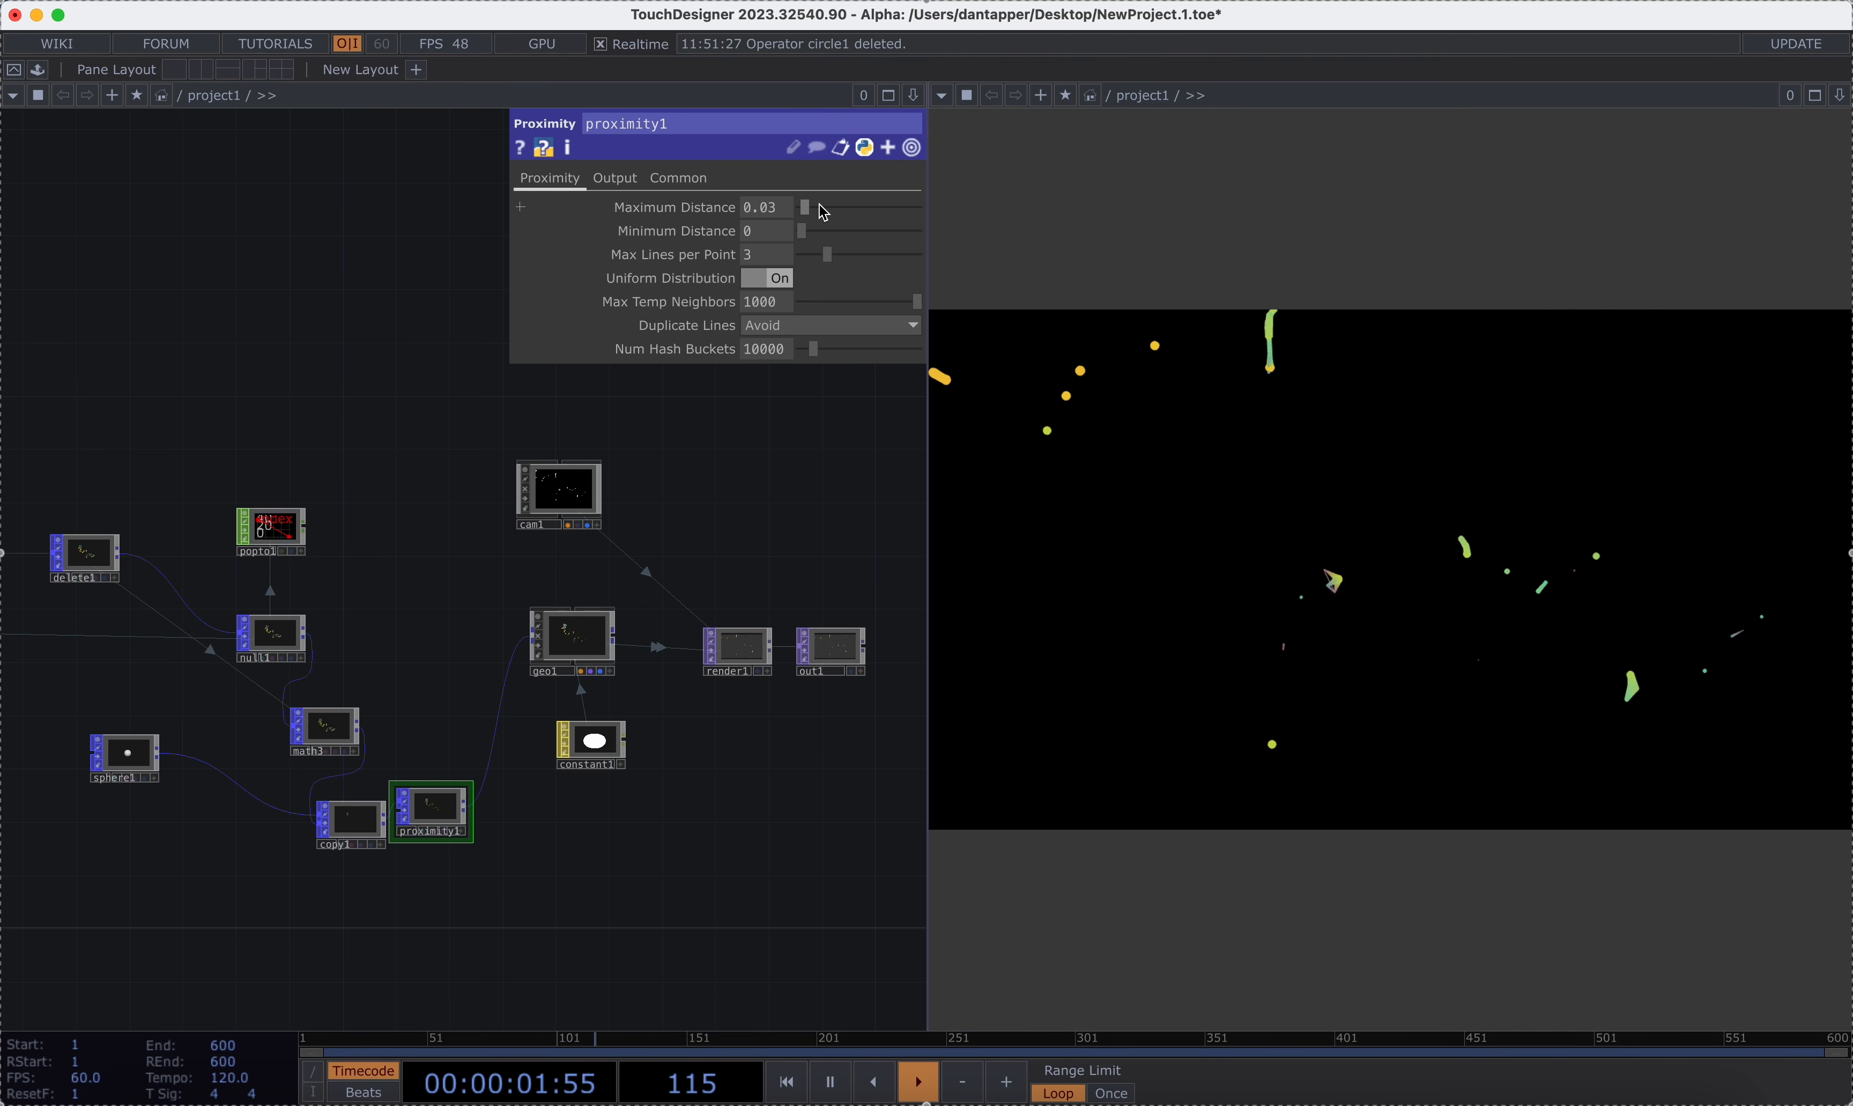
Set proximity1's Minimum Distance to 0.241 and its Maximum Distance to 0.306.
click(782, 228)
text(.1)
key(Return)
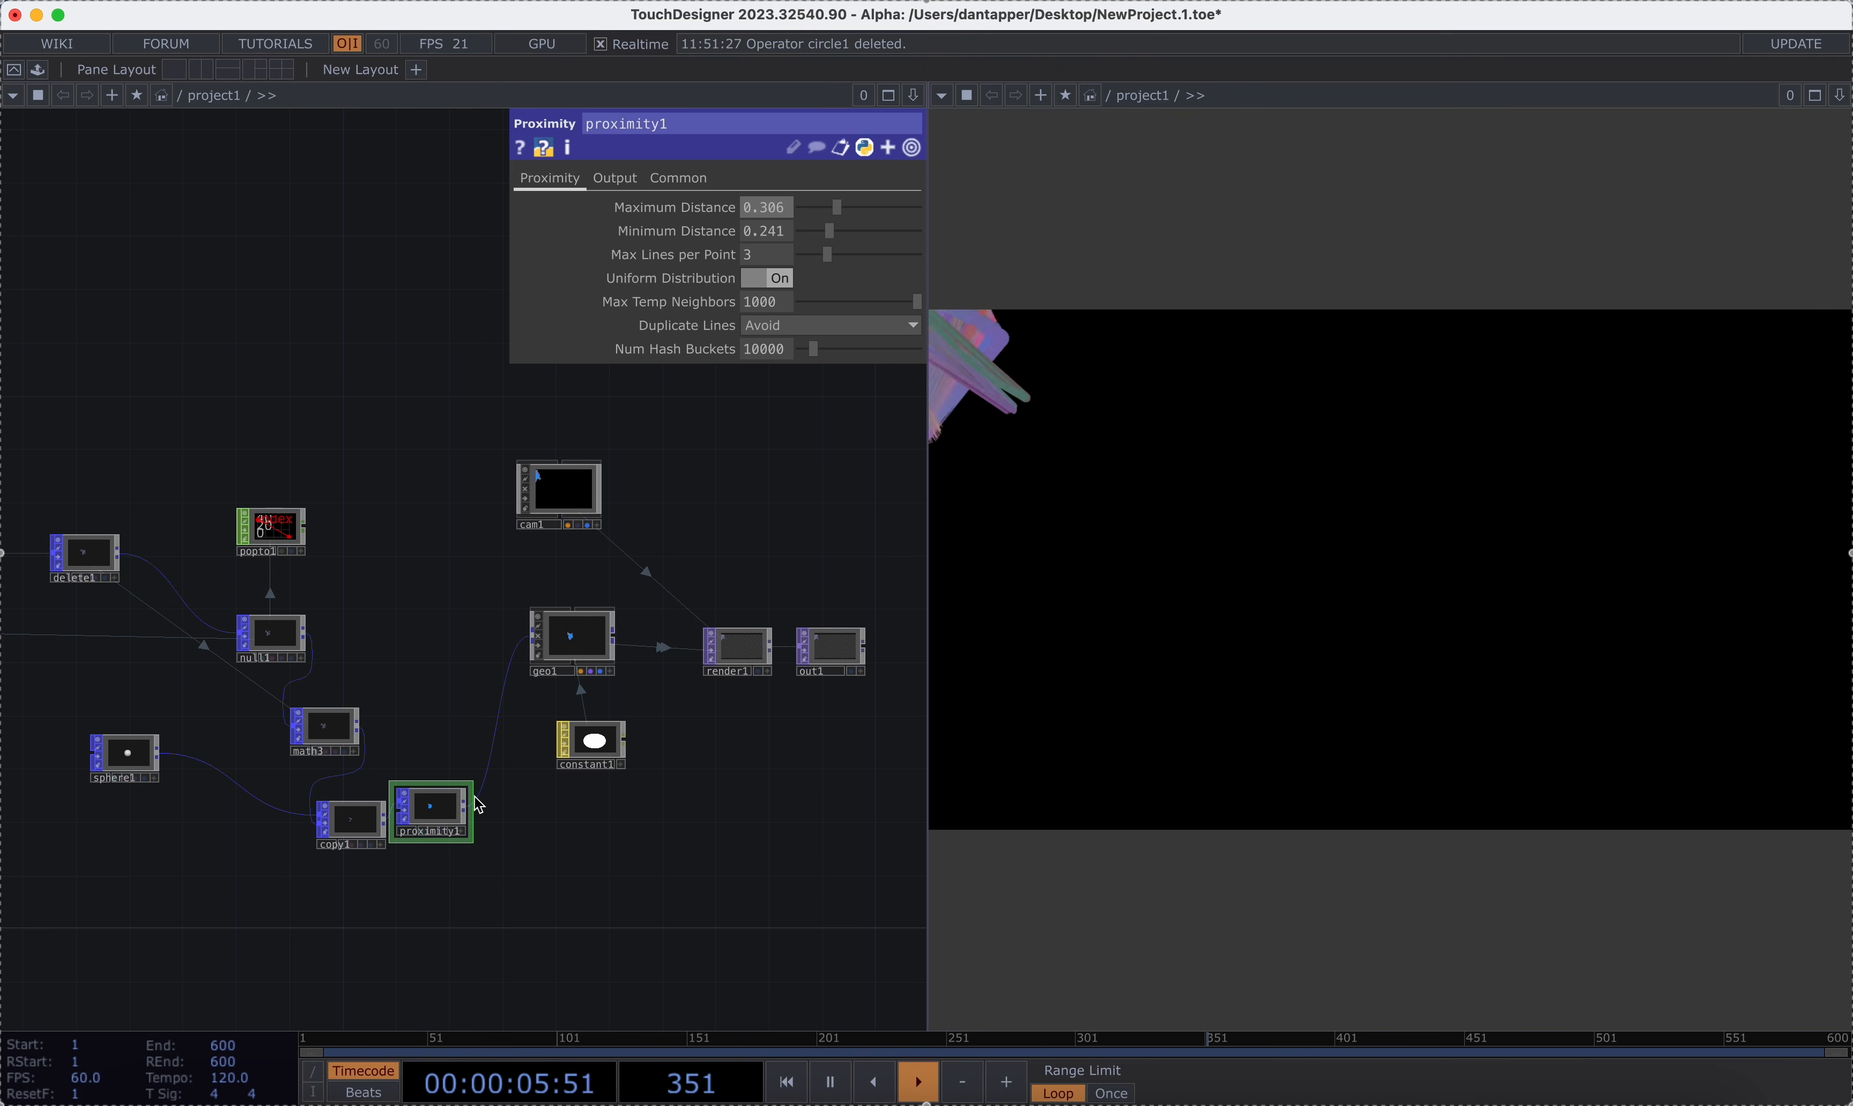
Insert a Delete POP between copy1 and proximity1 and enable its thinning with a Thin Step of 4 and Invert on.
right_click(413, 825)
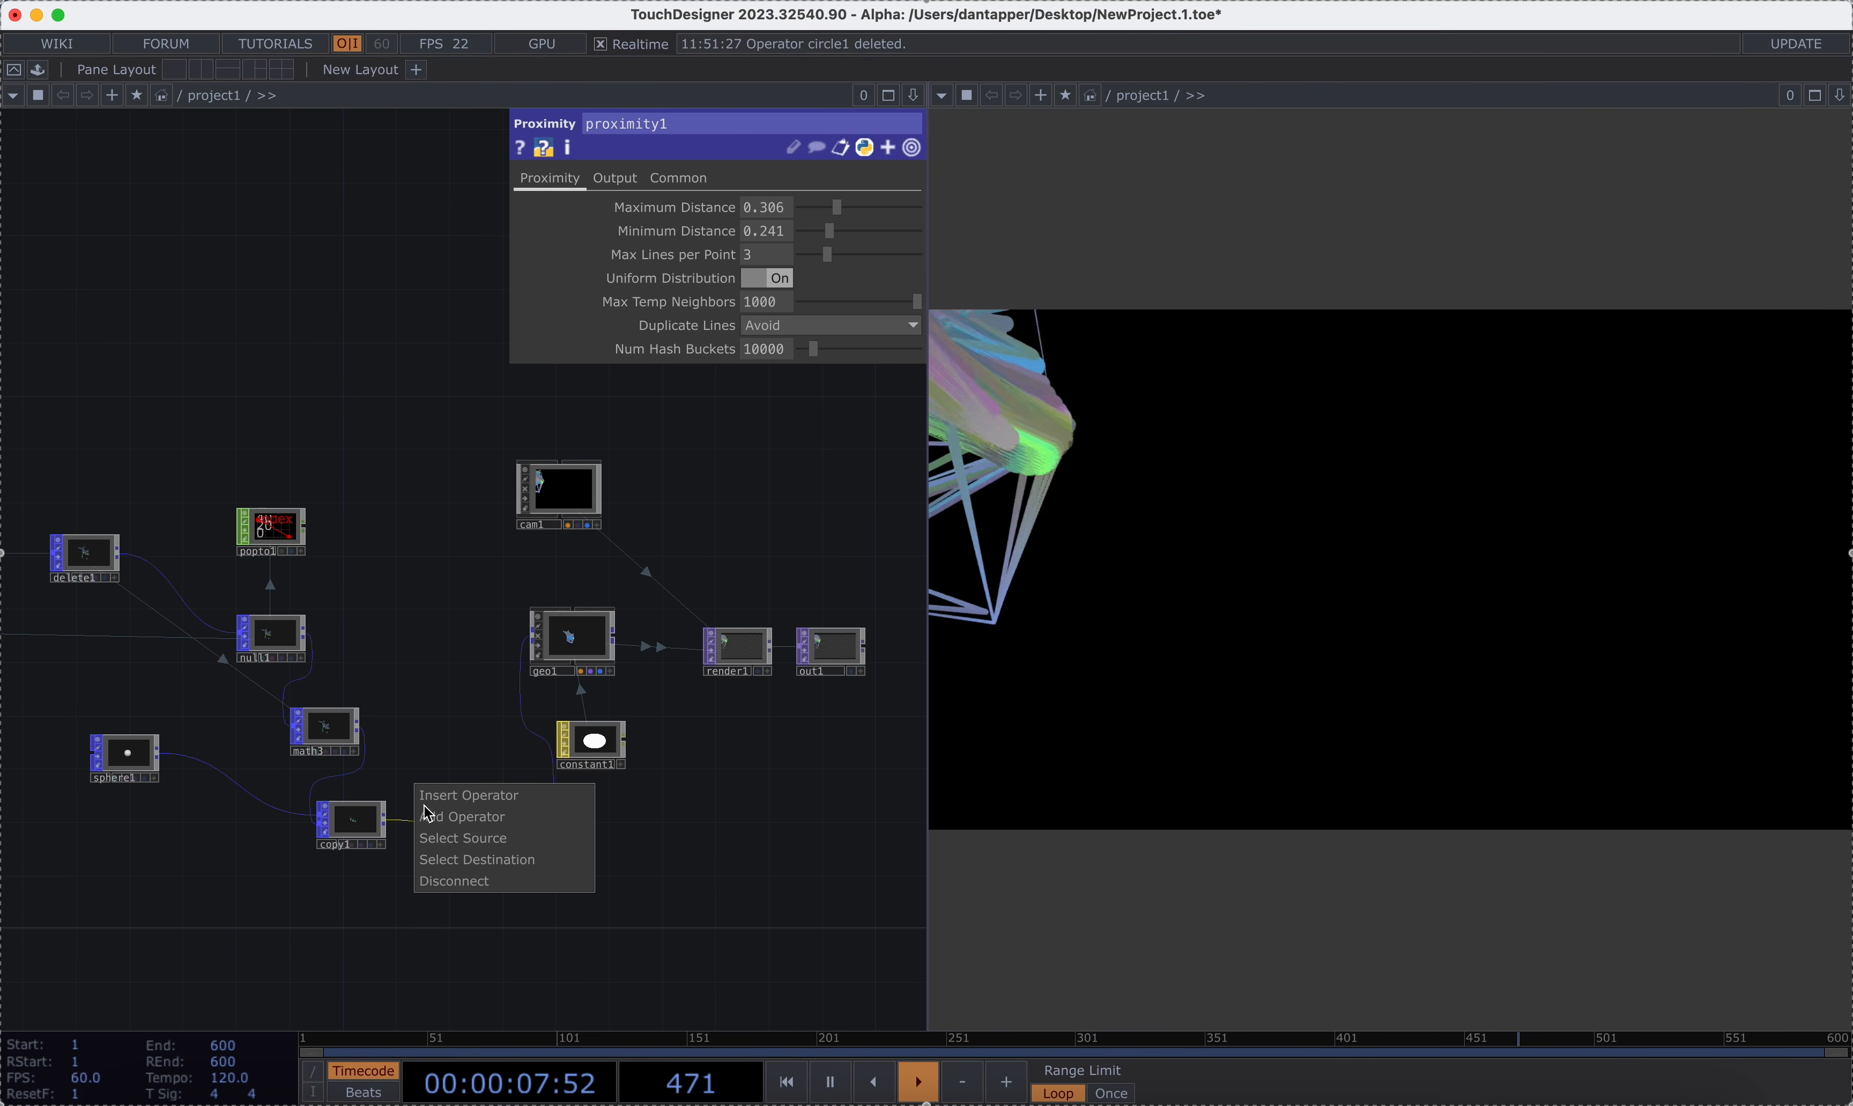
click(435, 798)
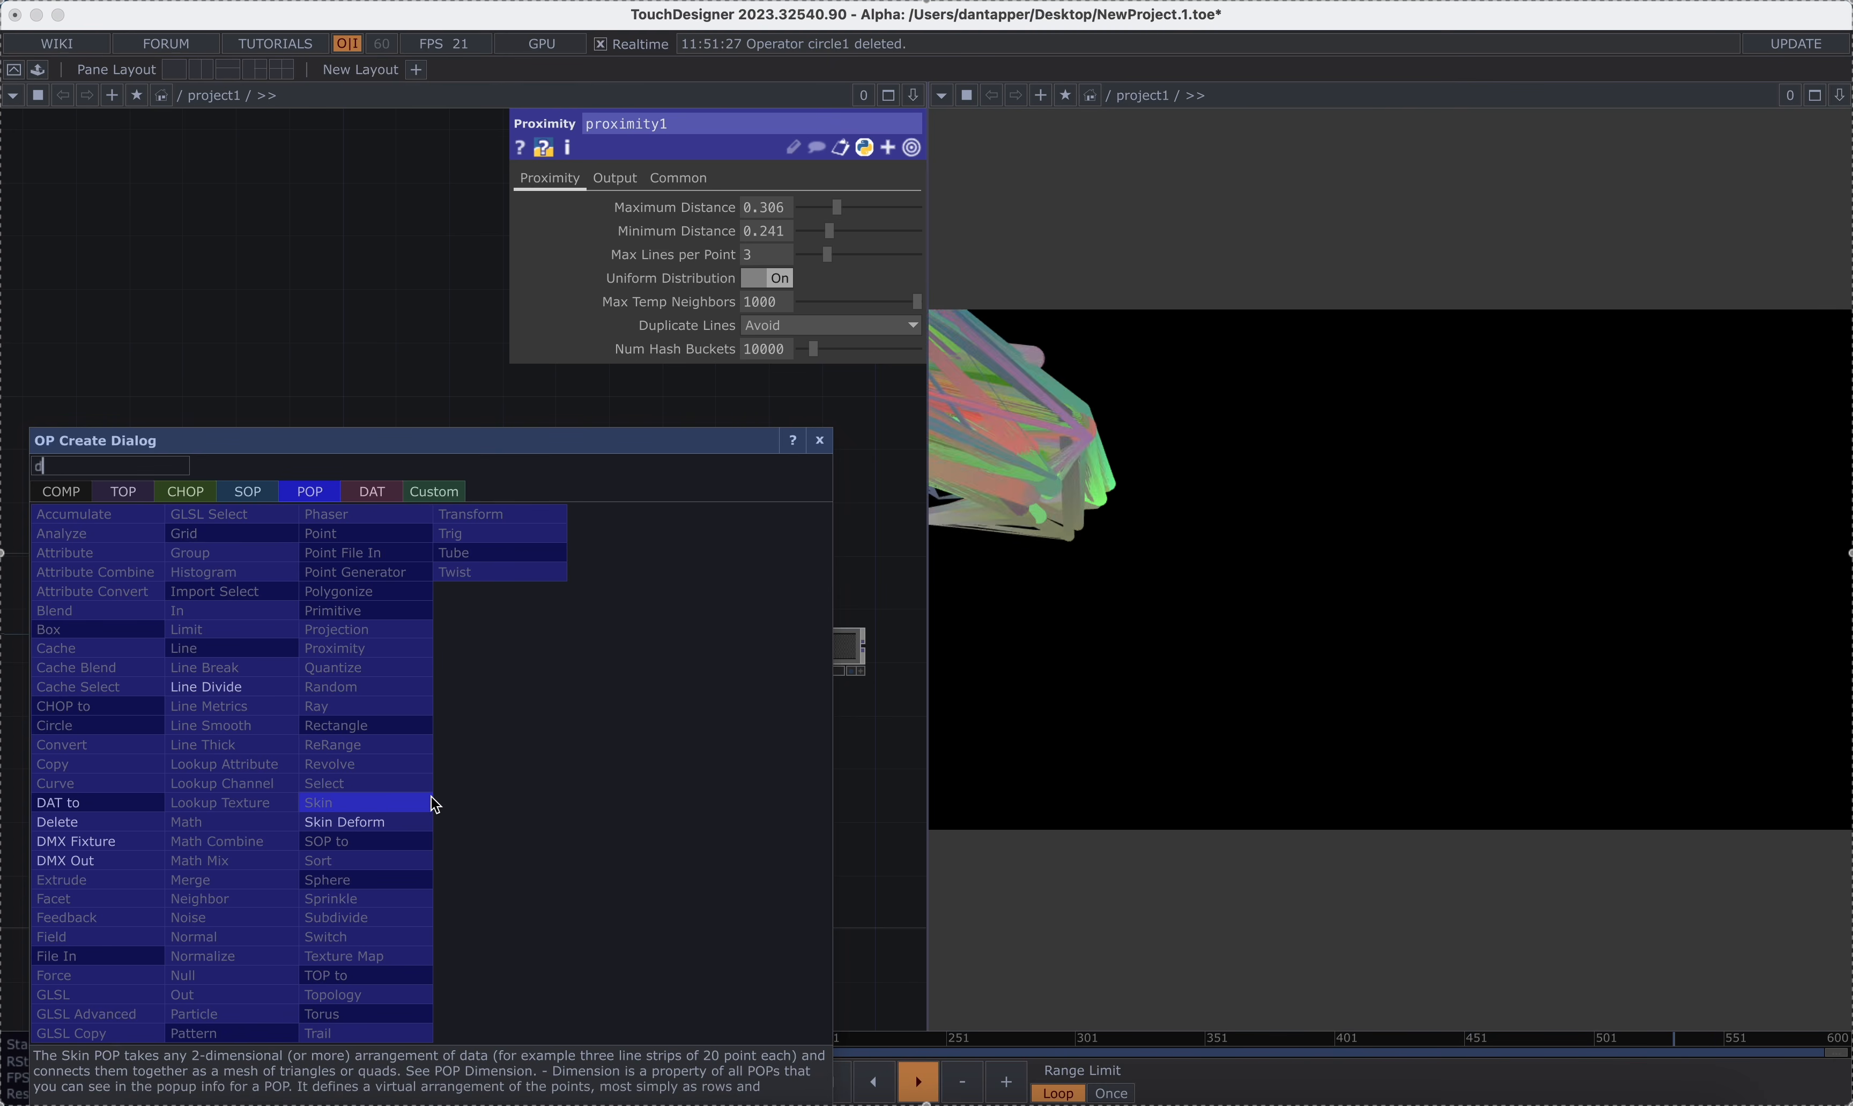
click(94, 817)
click(407, 919)
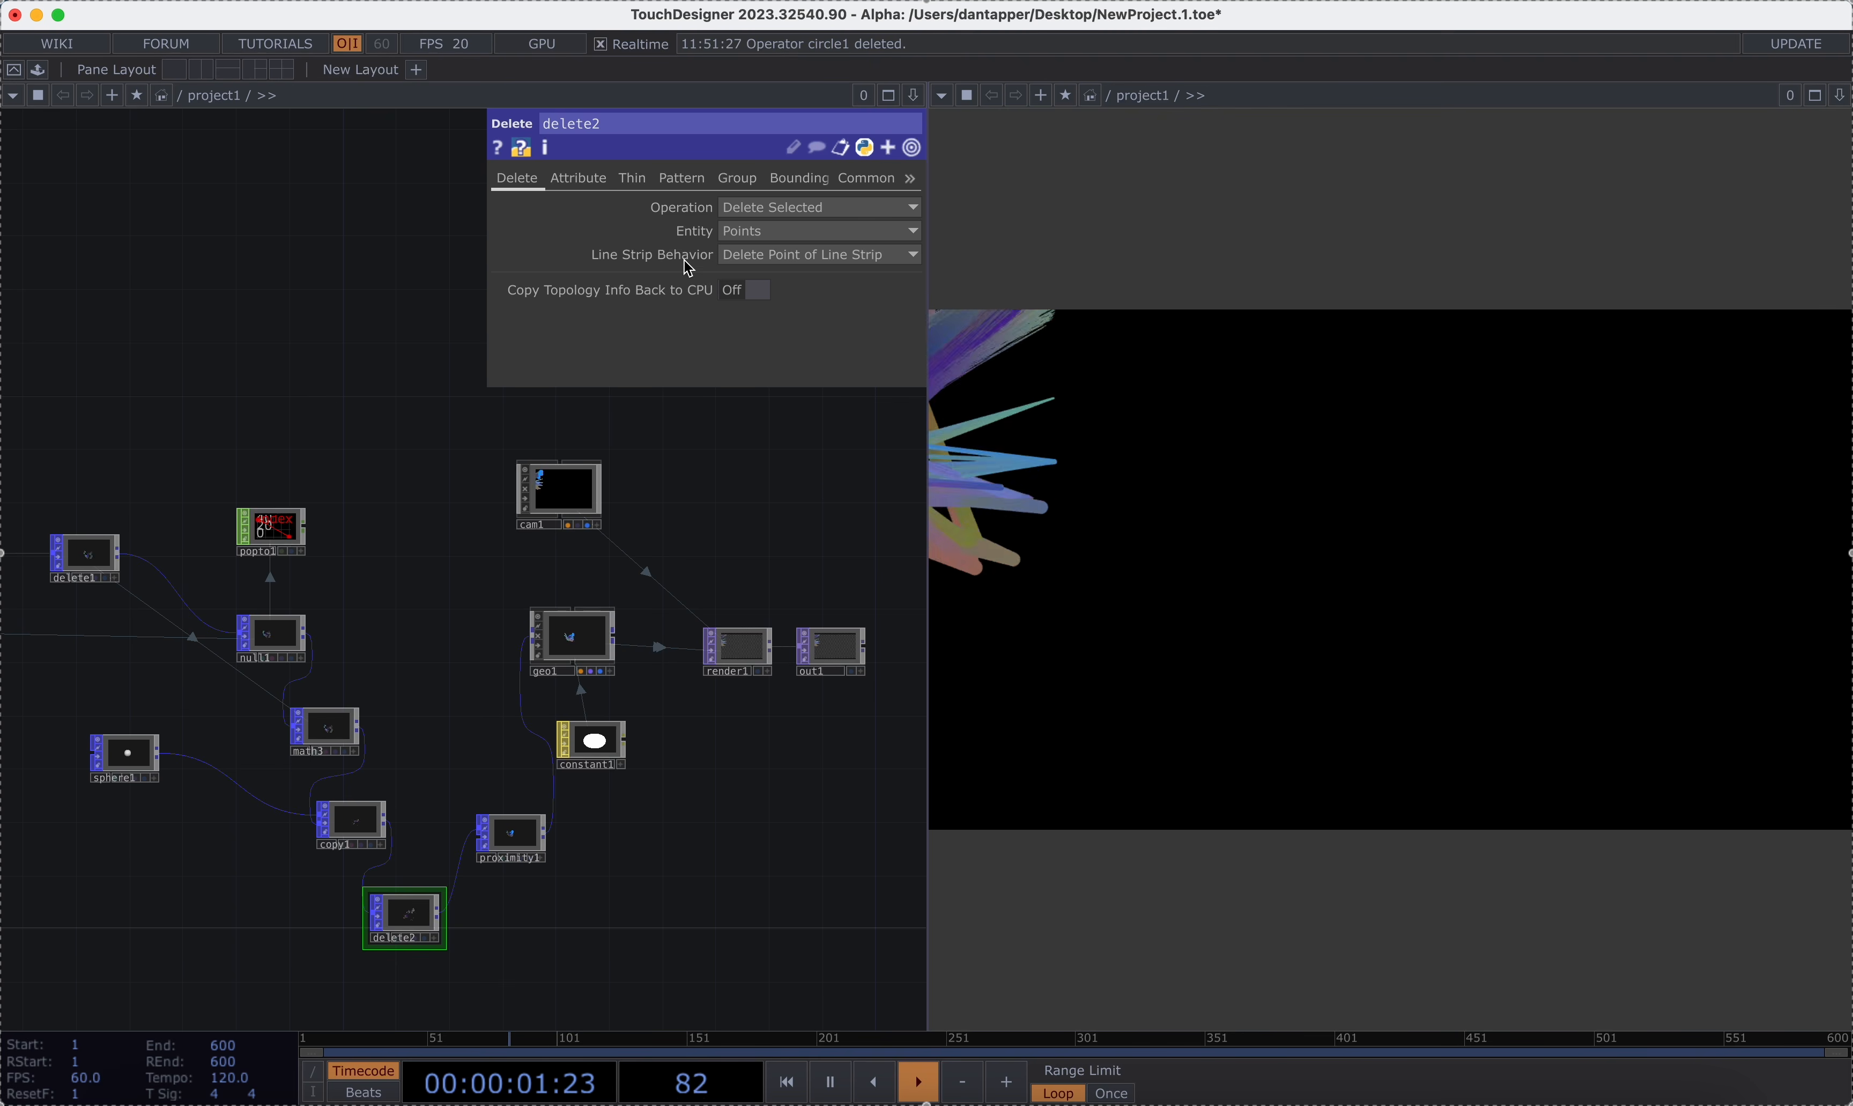
click(634, 180)
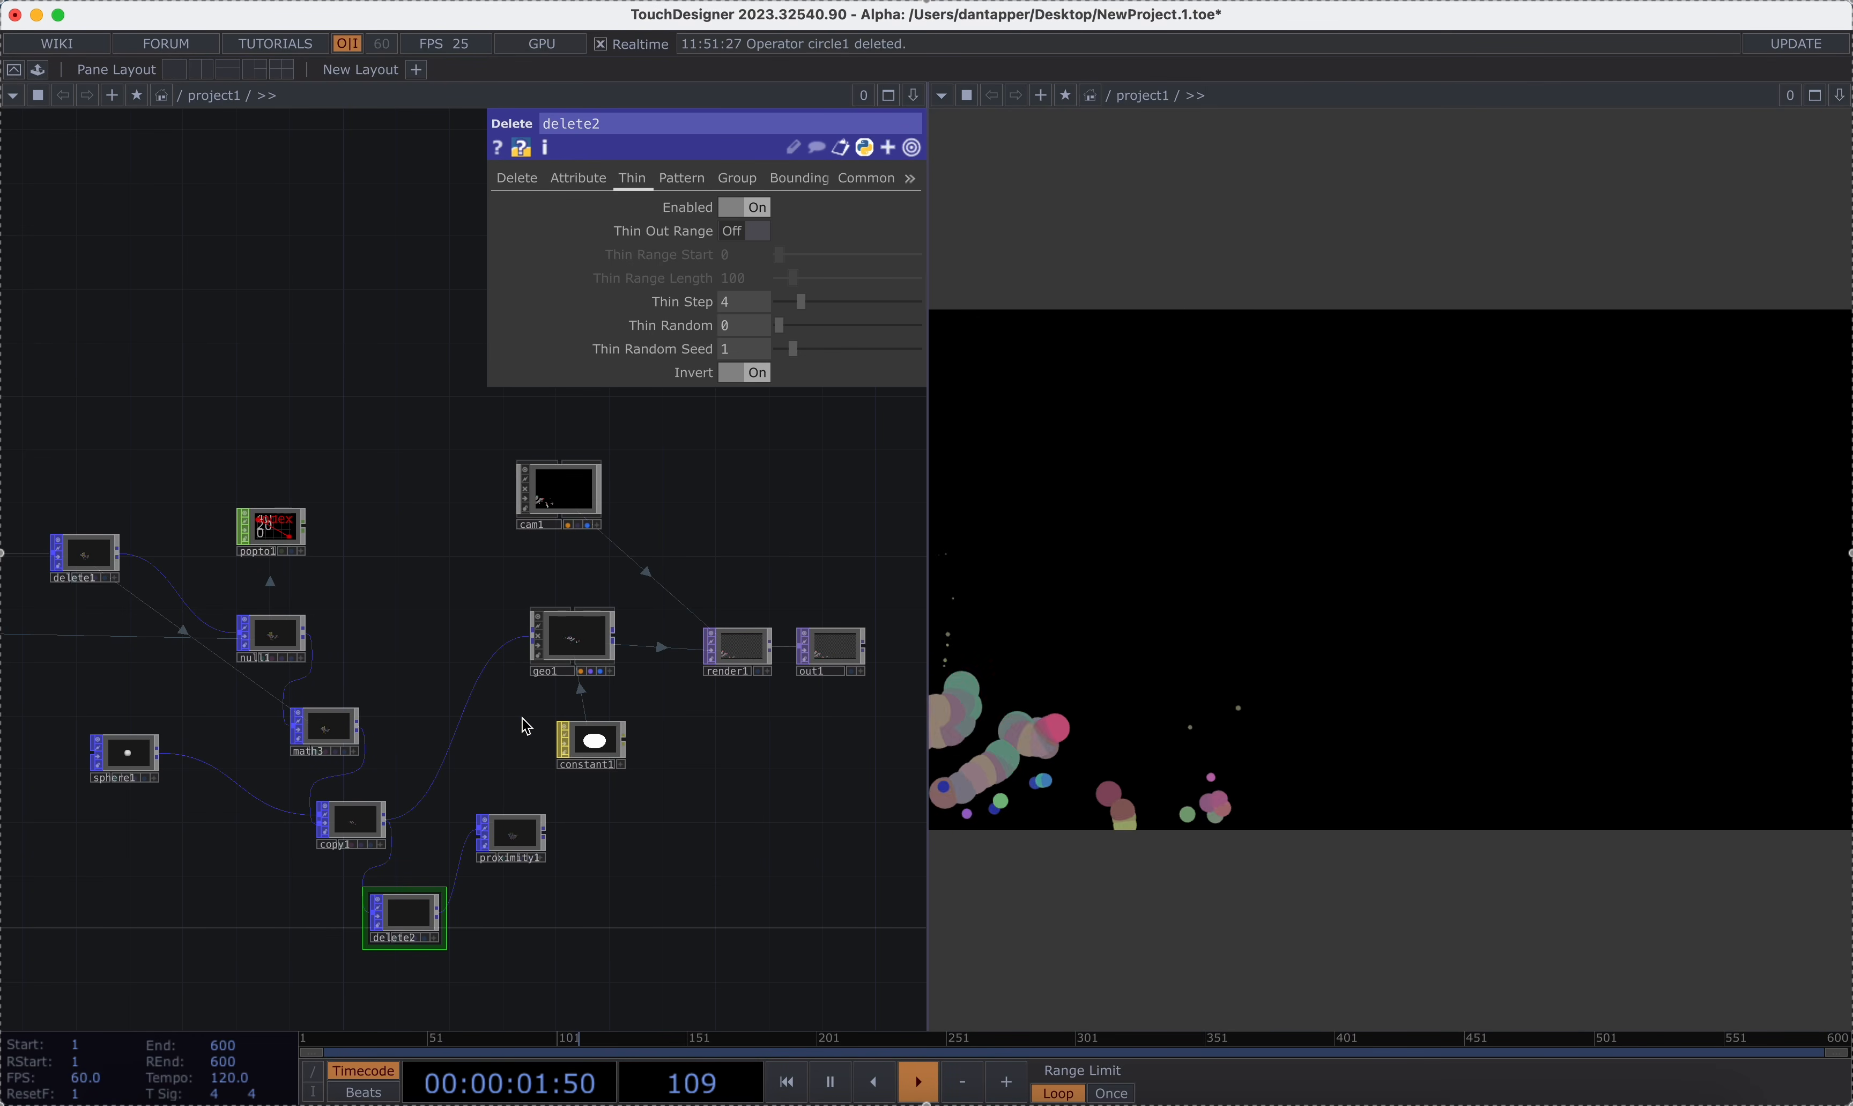
Insert a Merge POP between copy1 and geo1 and connect proximity1 as its second input.
right_click(450, 748)
click(482, 712)
text(me)
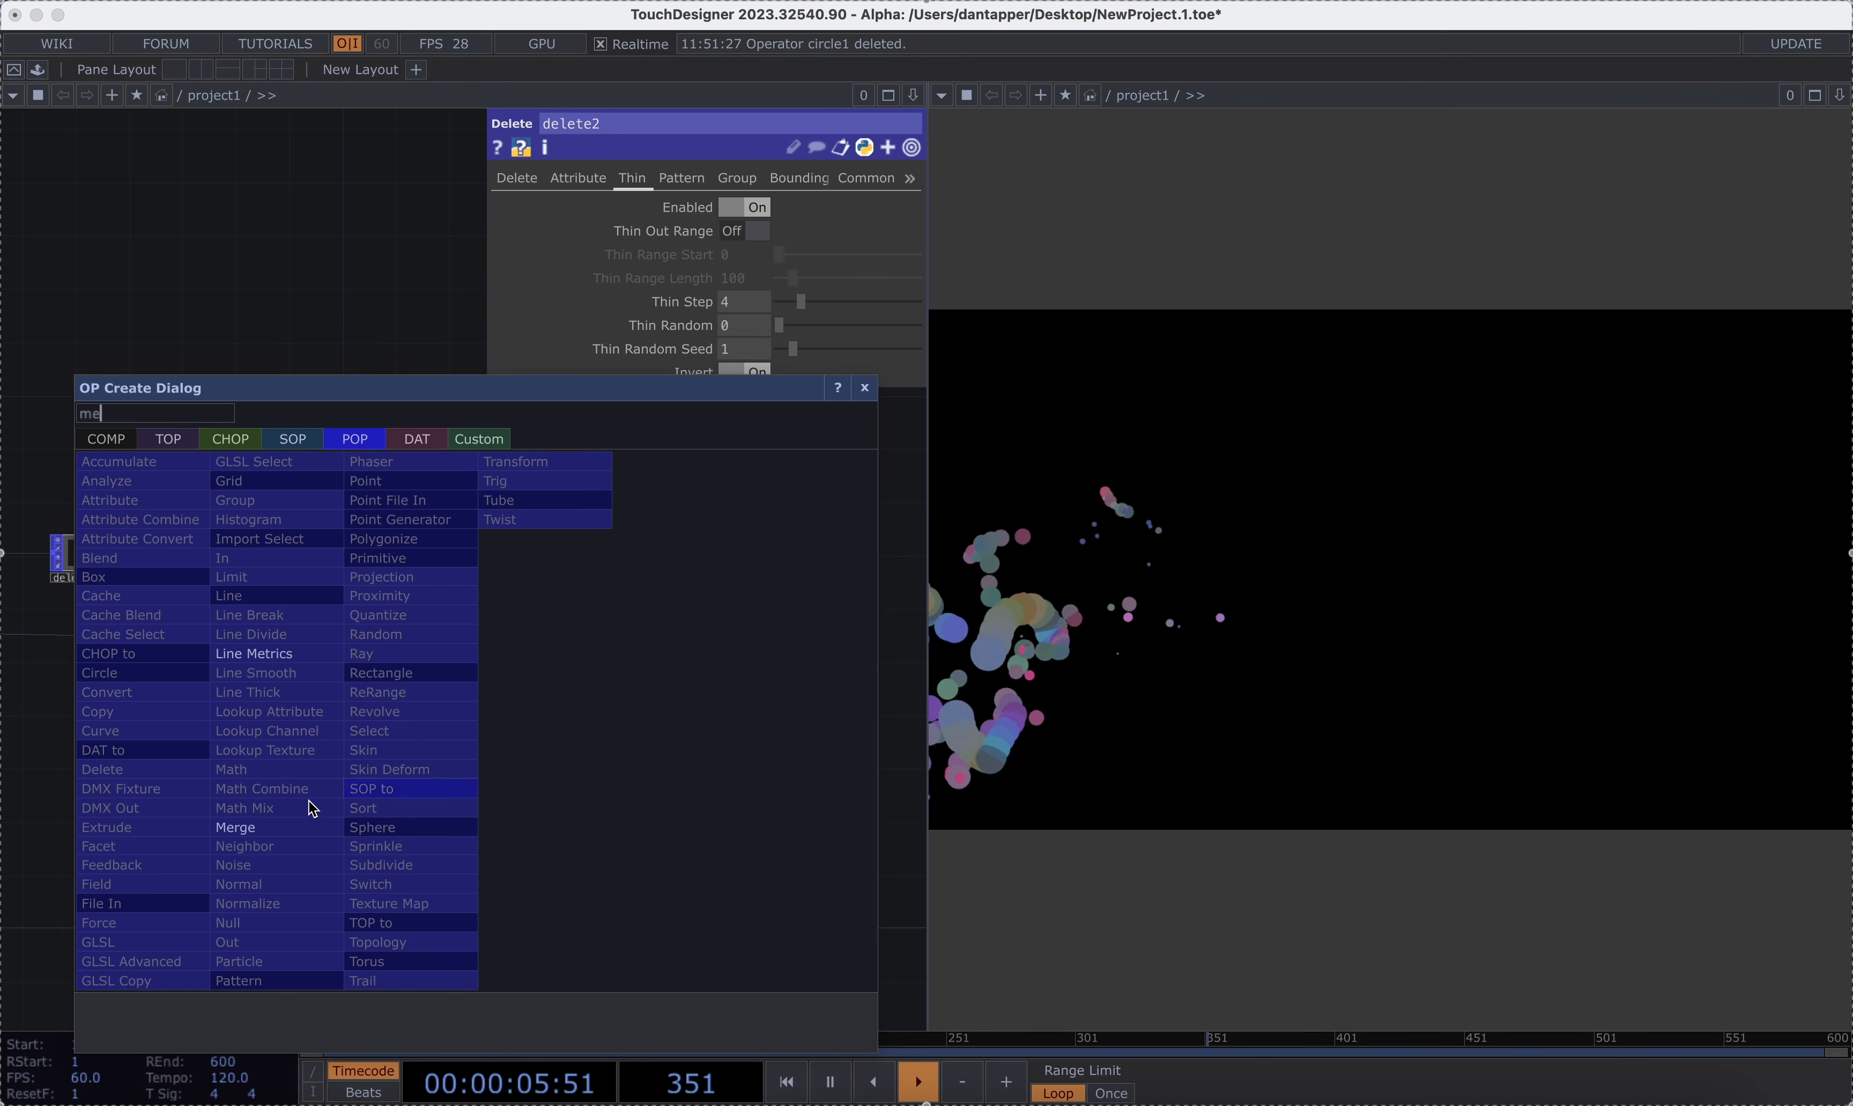
click(277, 828)
click(472, 718)
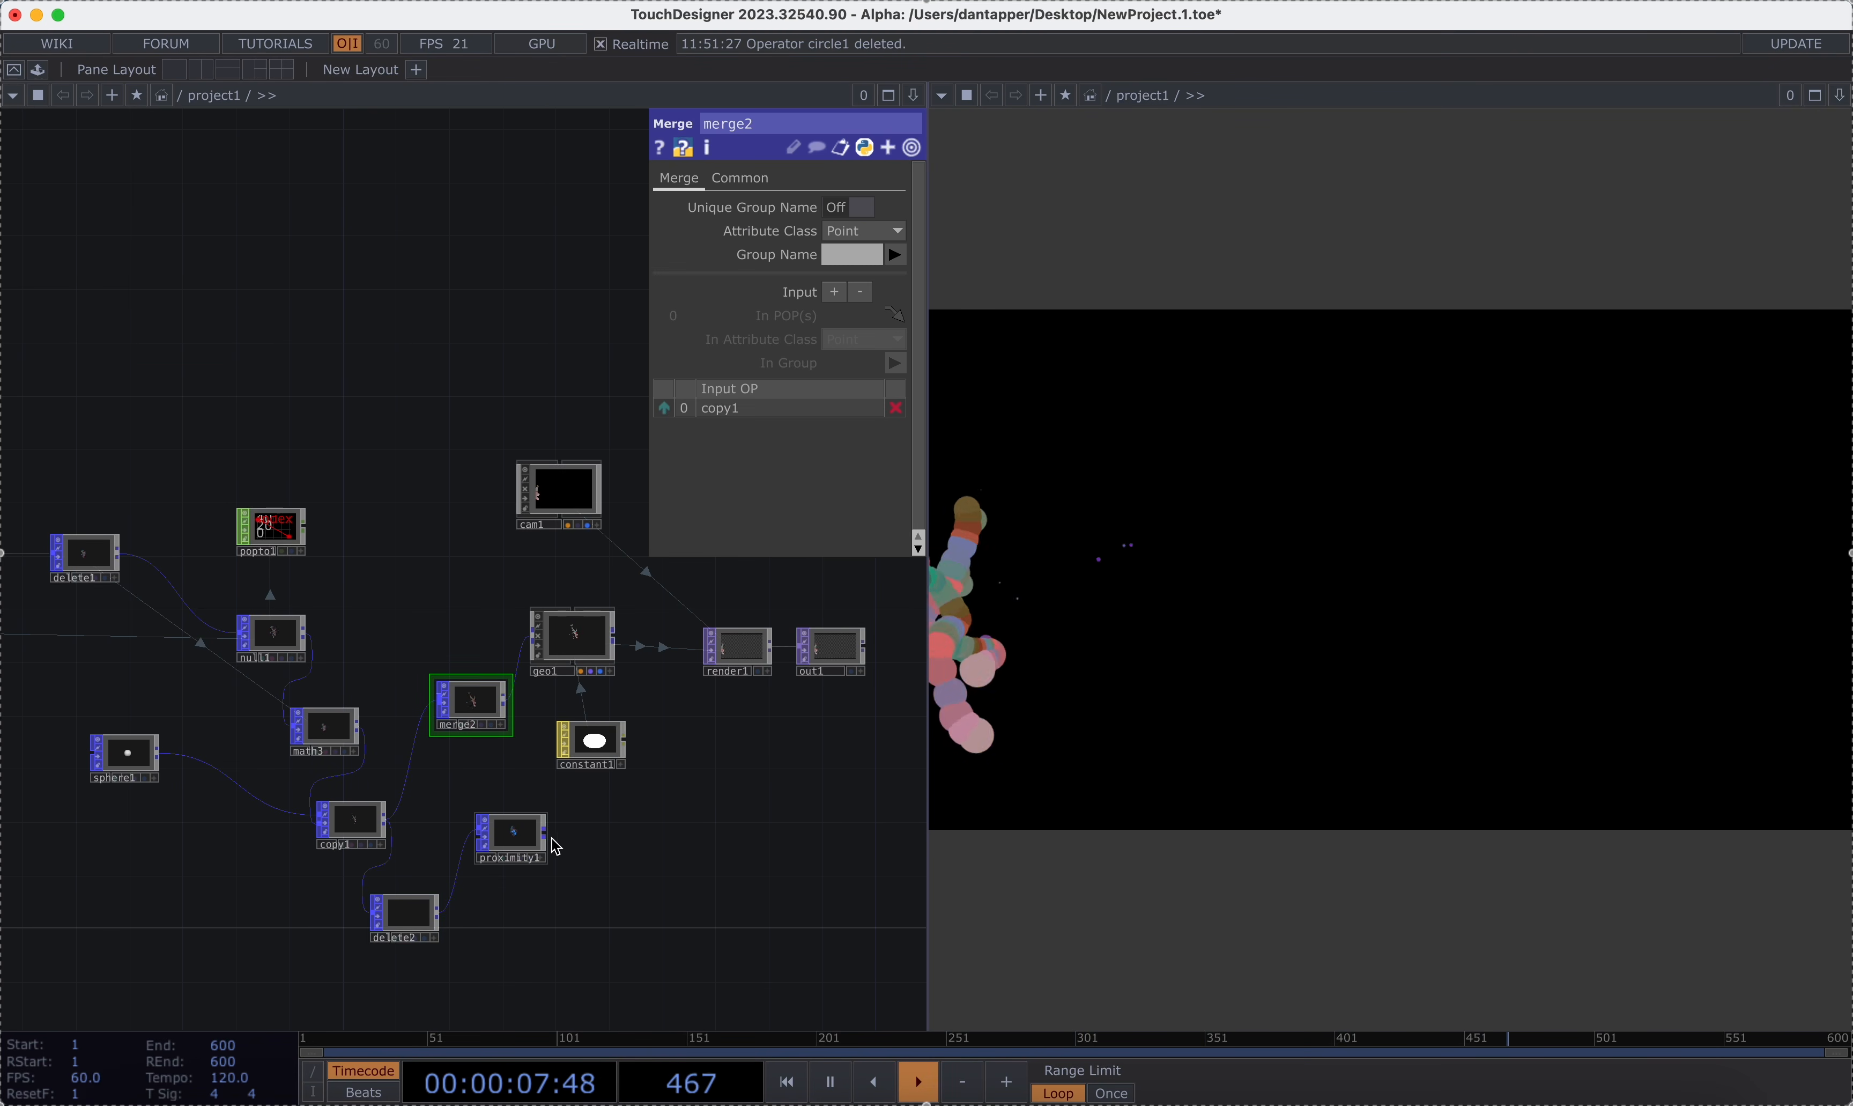
scroll(416, 734, up, 5)
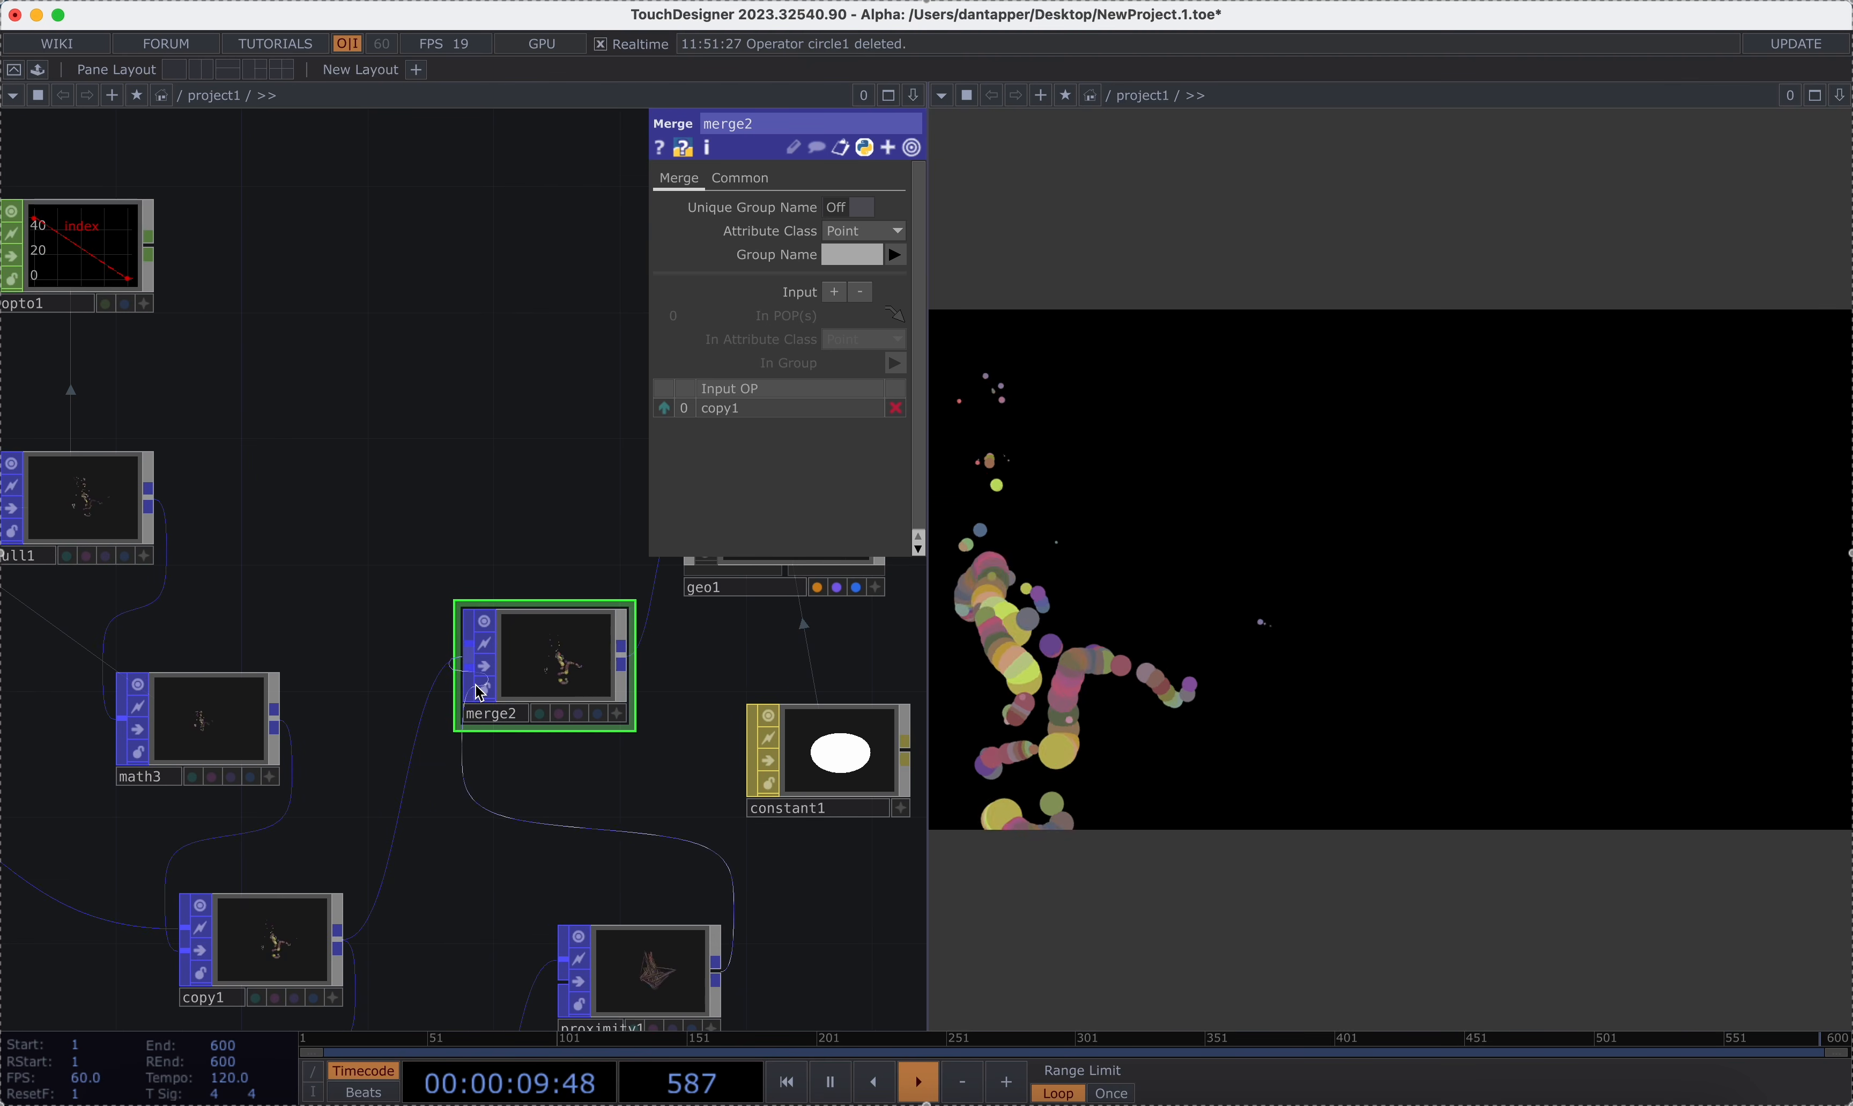
click(467, 660)
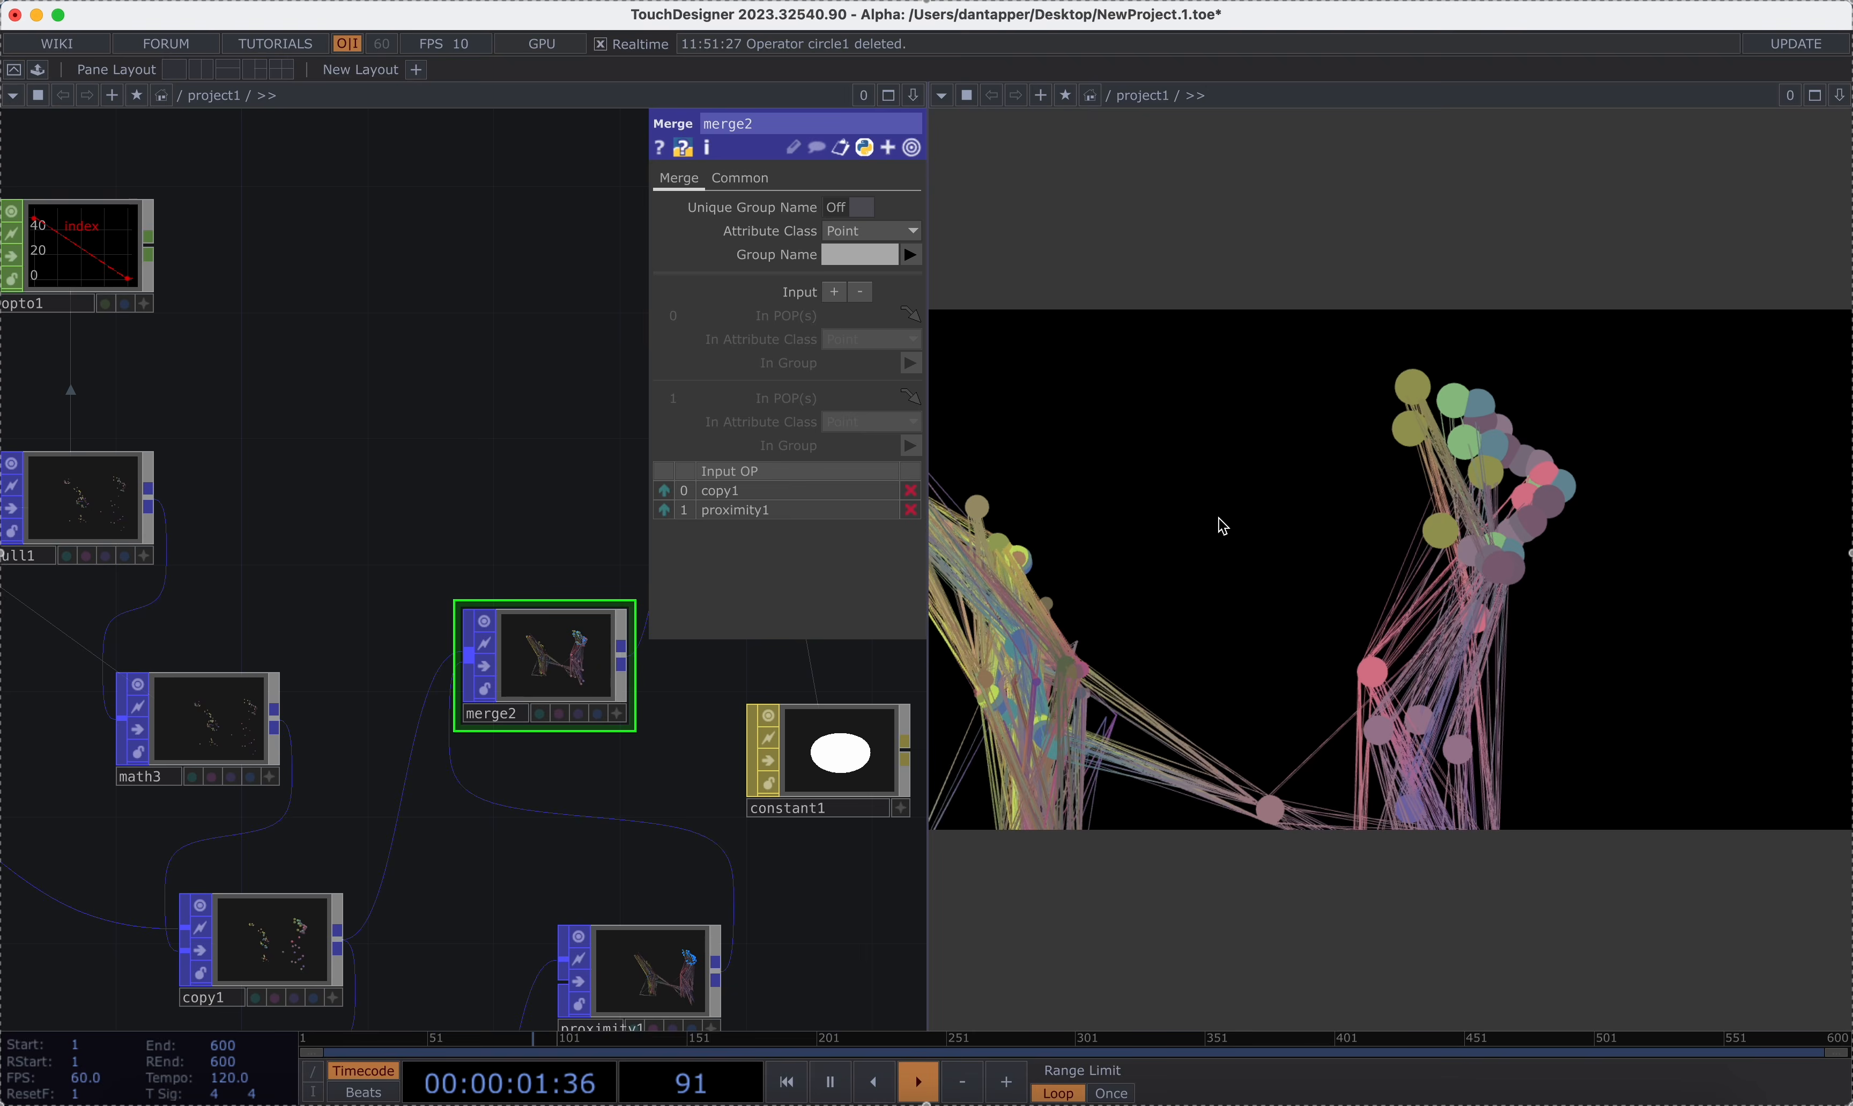
Set proximity1's Maximum Distance to 0.102 and its Minimum Distance to 0.037.
click(651, 971)
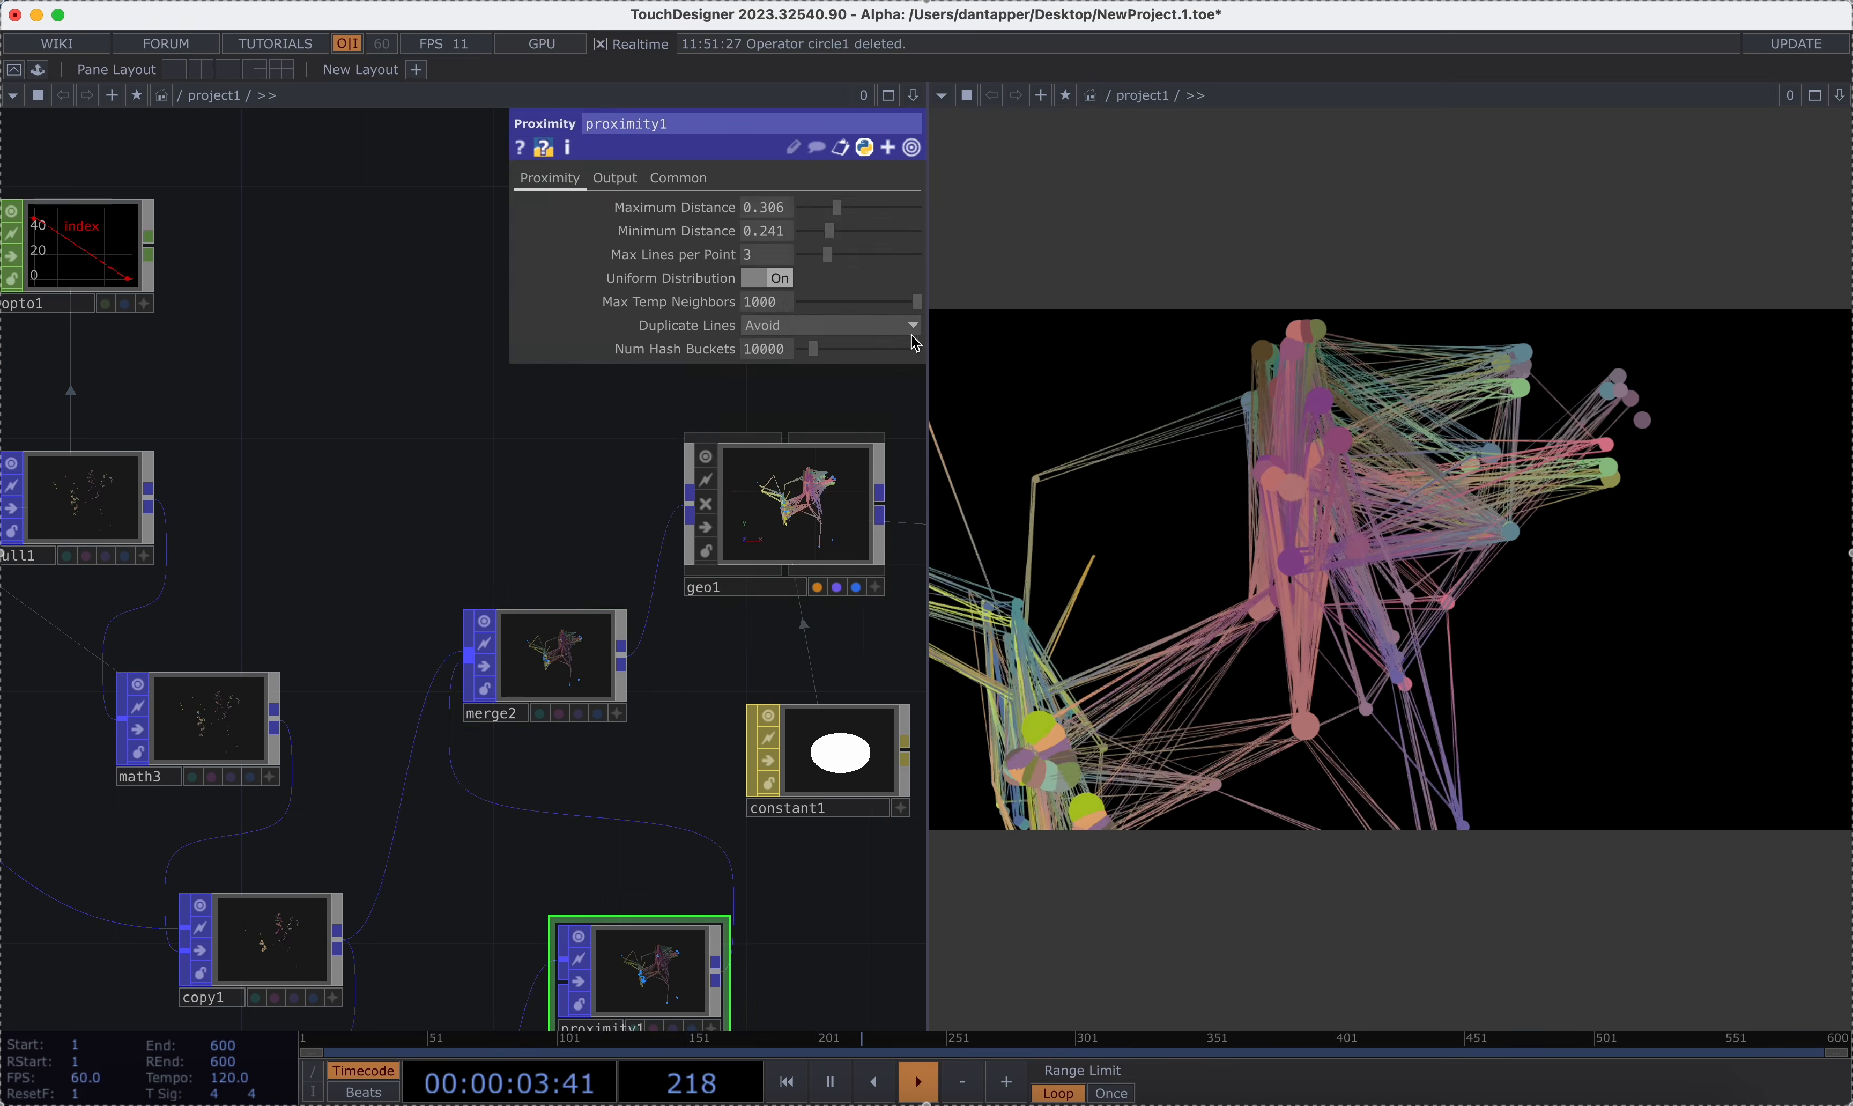
drag(820, 236, 820, 213)
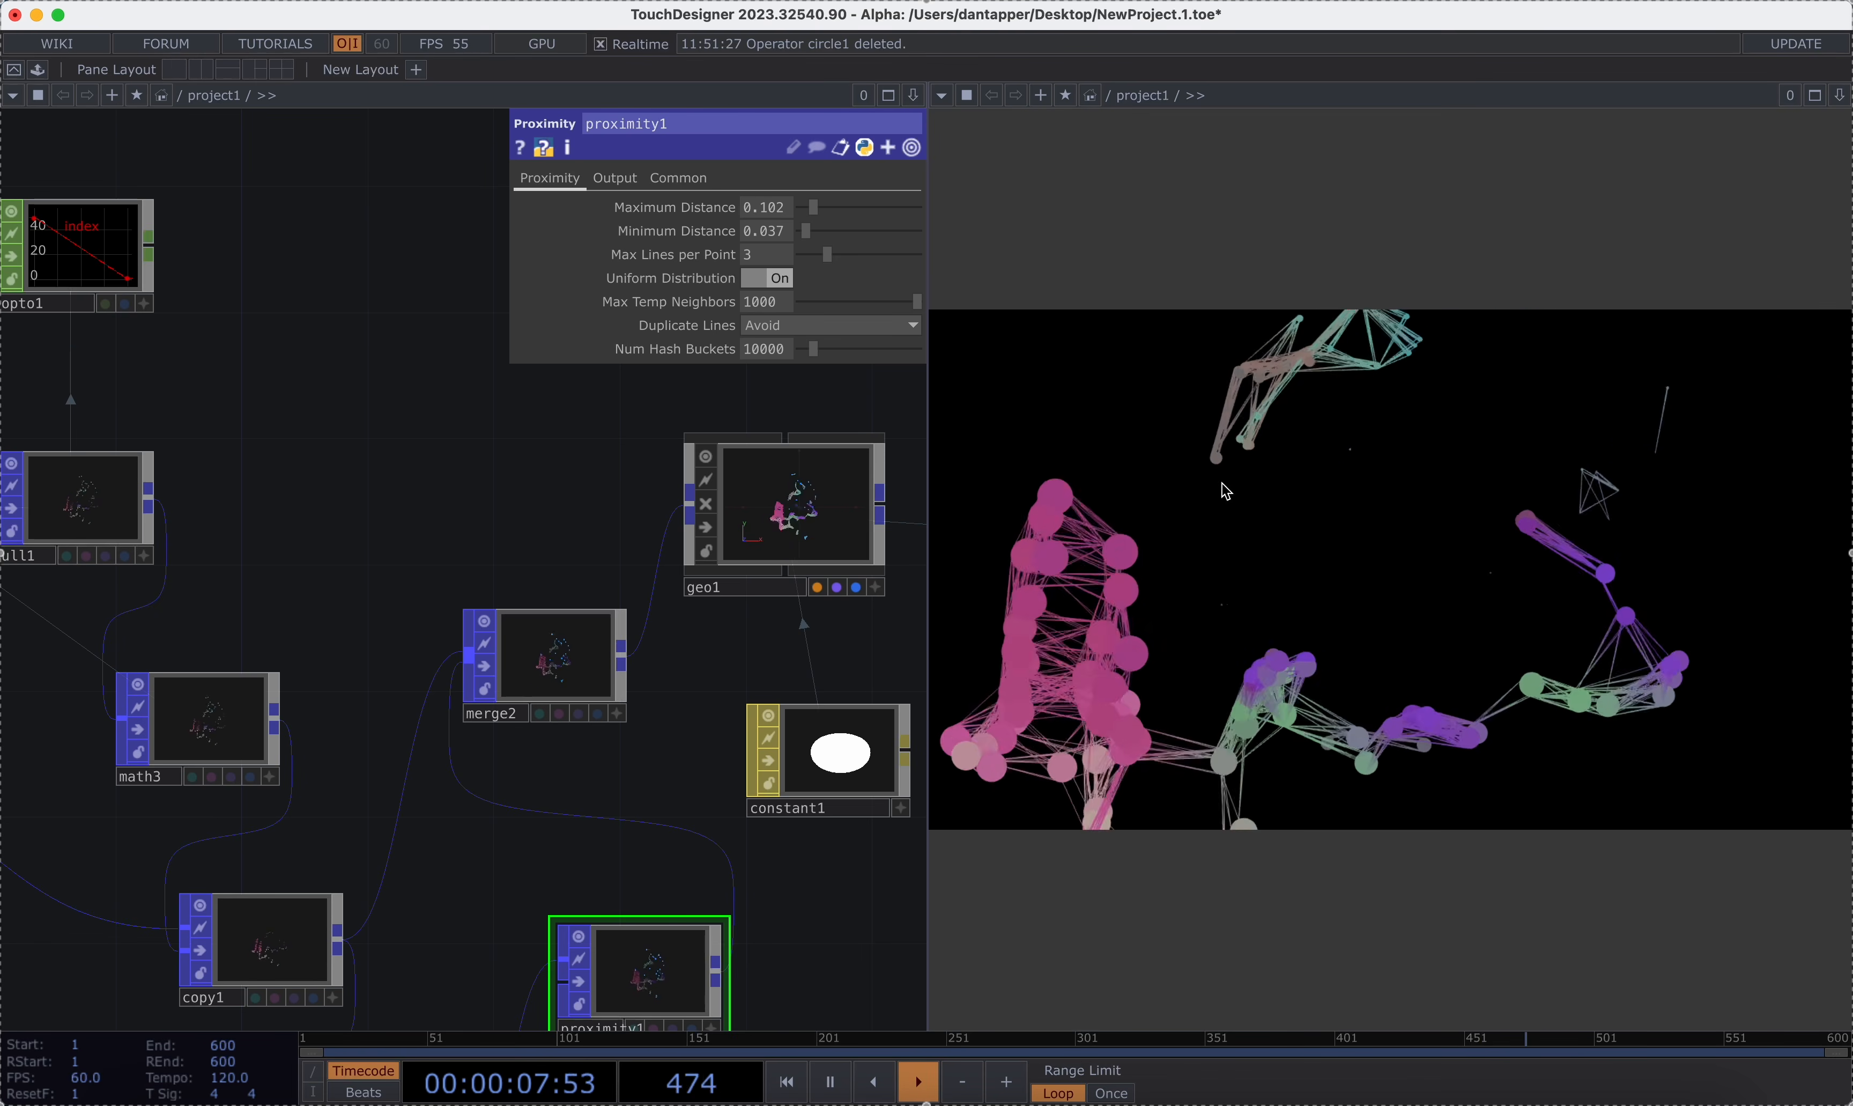
Move out1 farther from render1 and insert a Bloom TOP between them.
drag(701, 427, 320, 427)
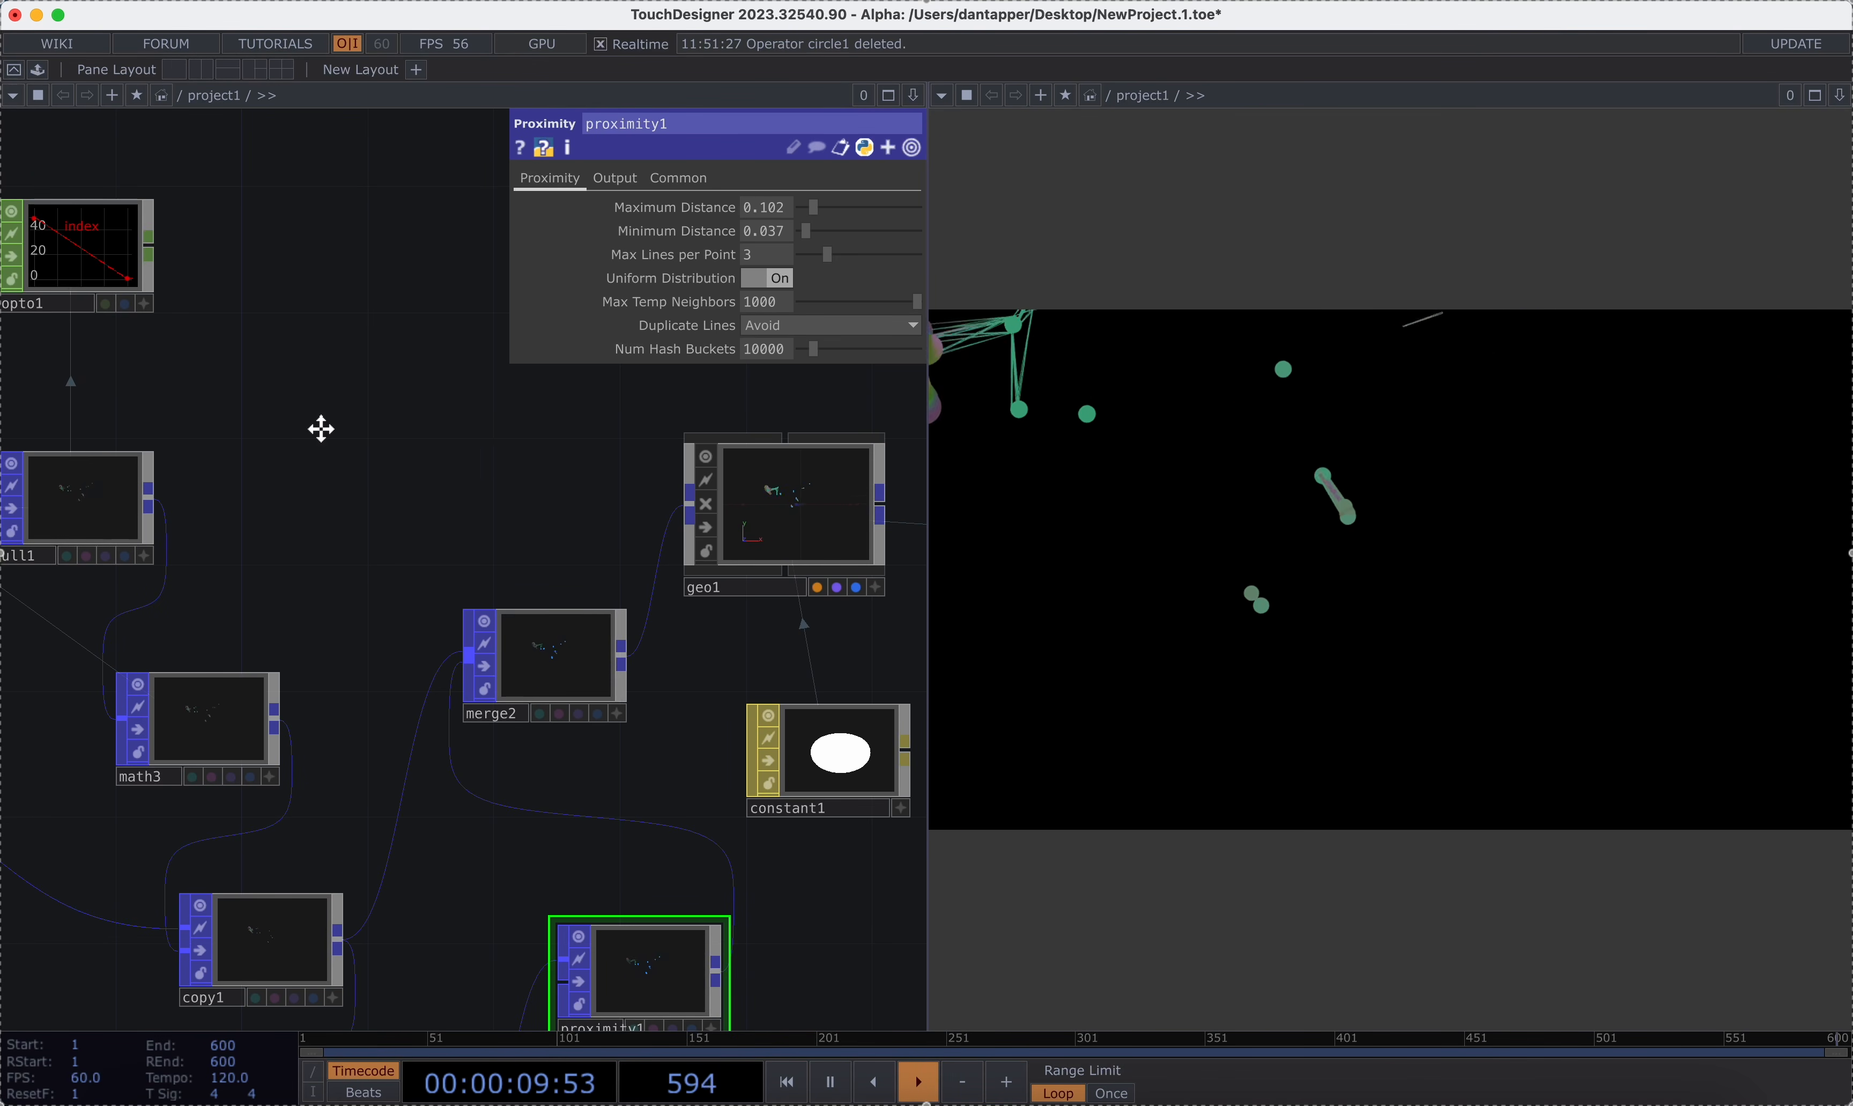
scroll(666, 634, down, 5)
drag(803, 648, 643, 606)
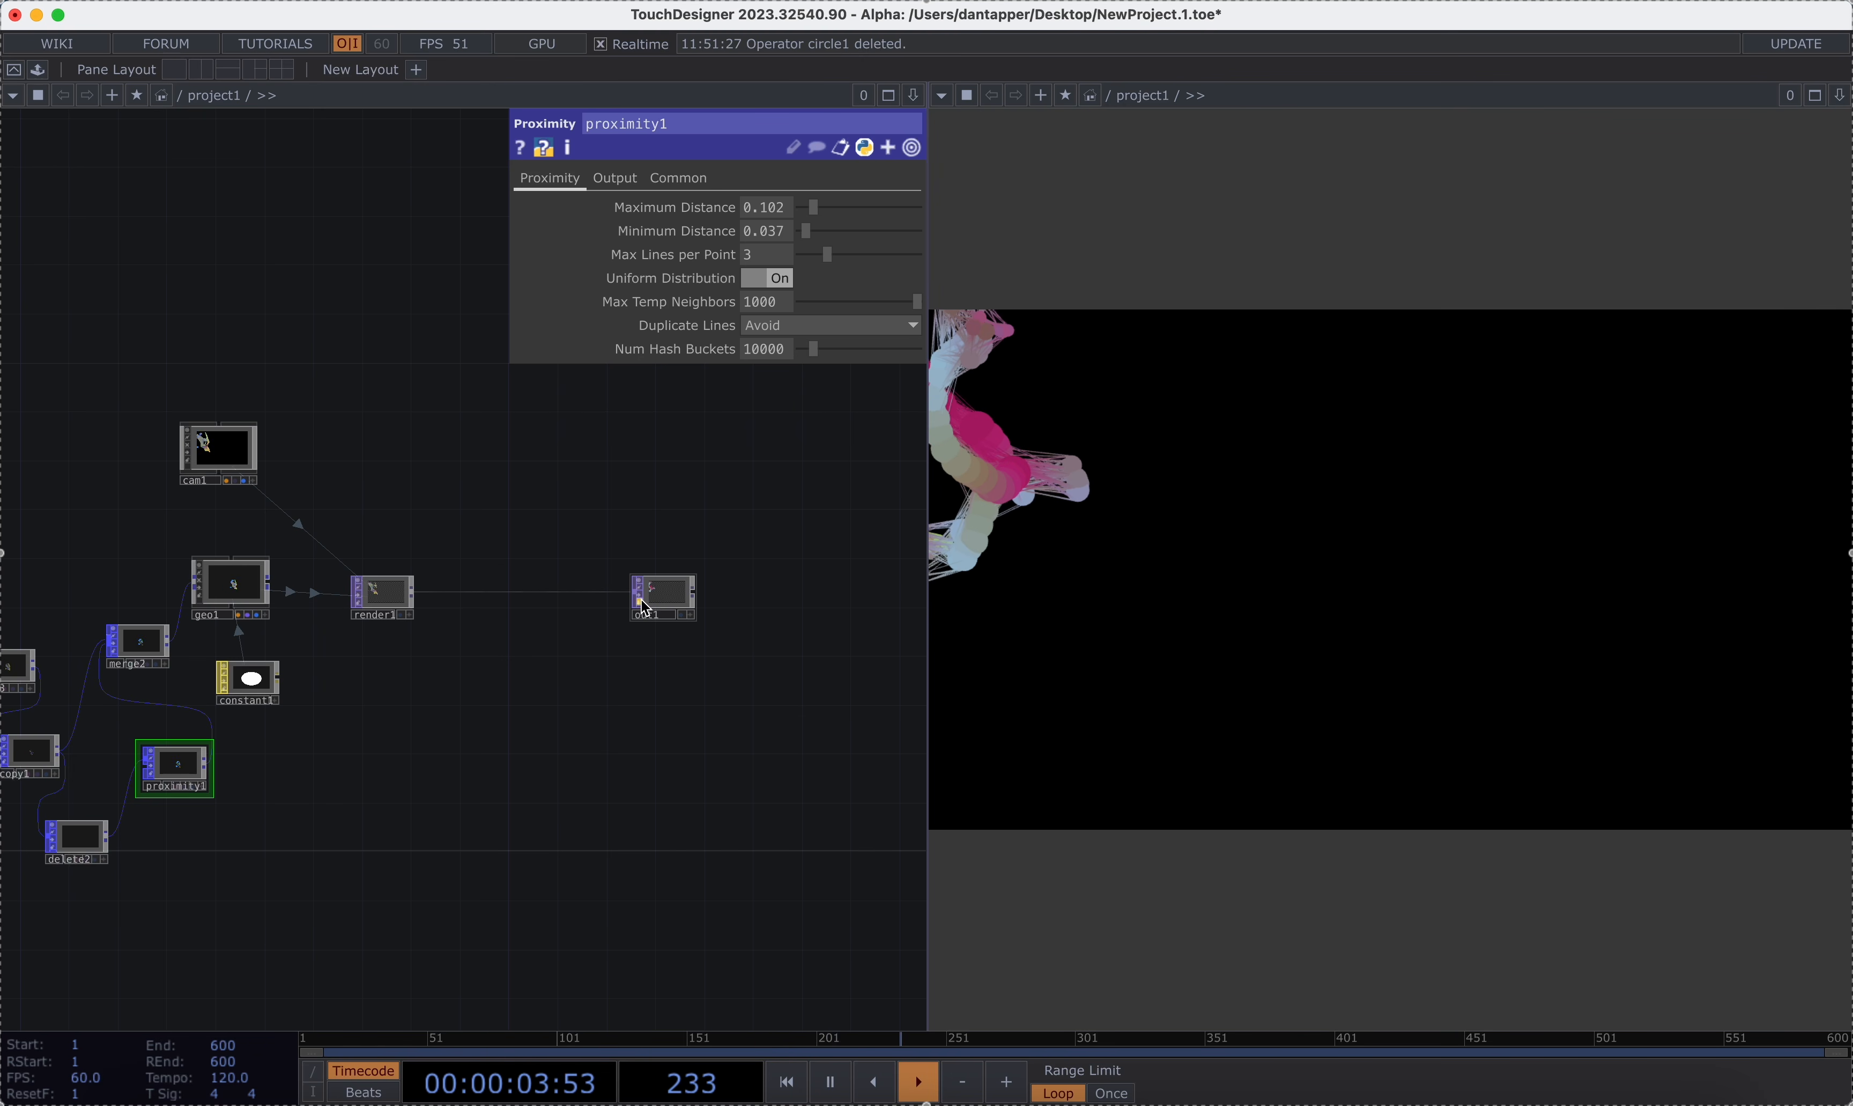
click(640, 600)
click(653, 637)
drag(675, 590, 773, 590)
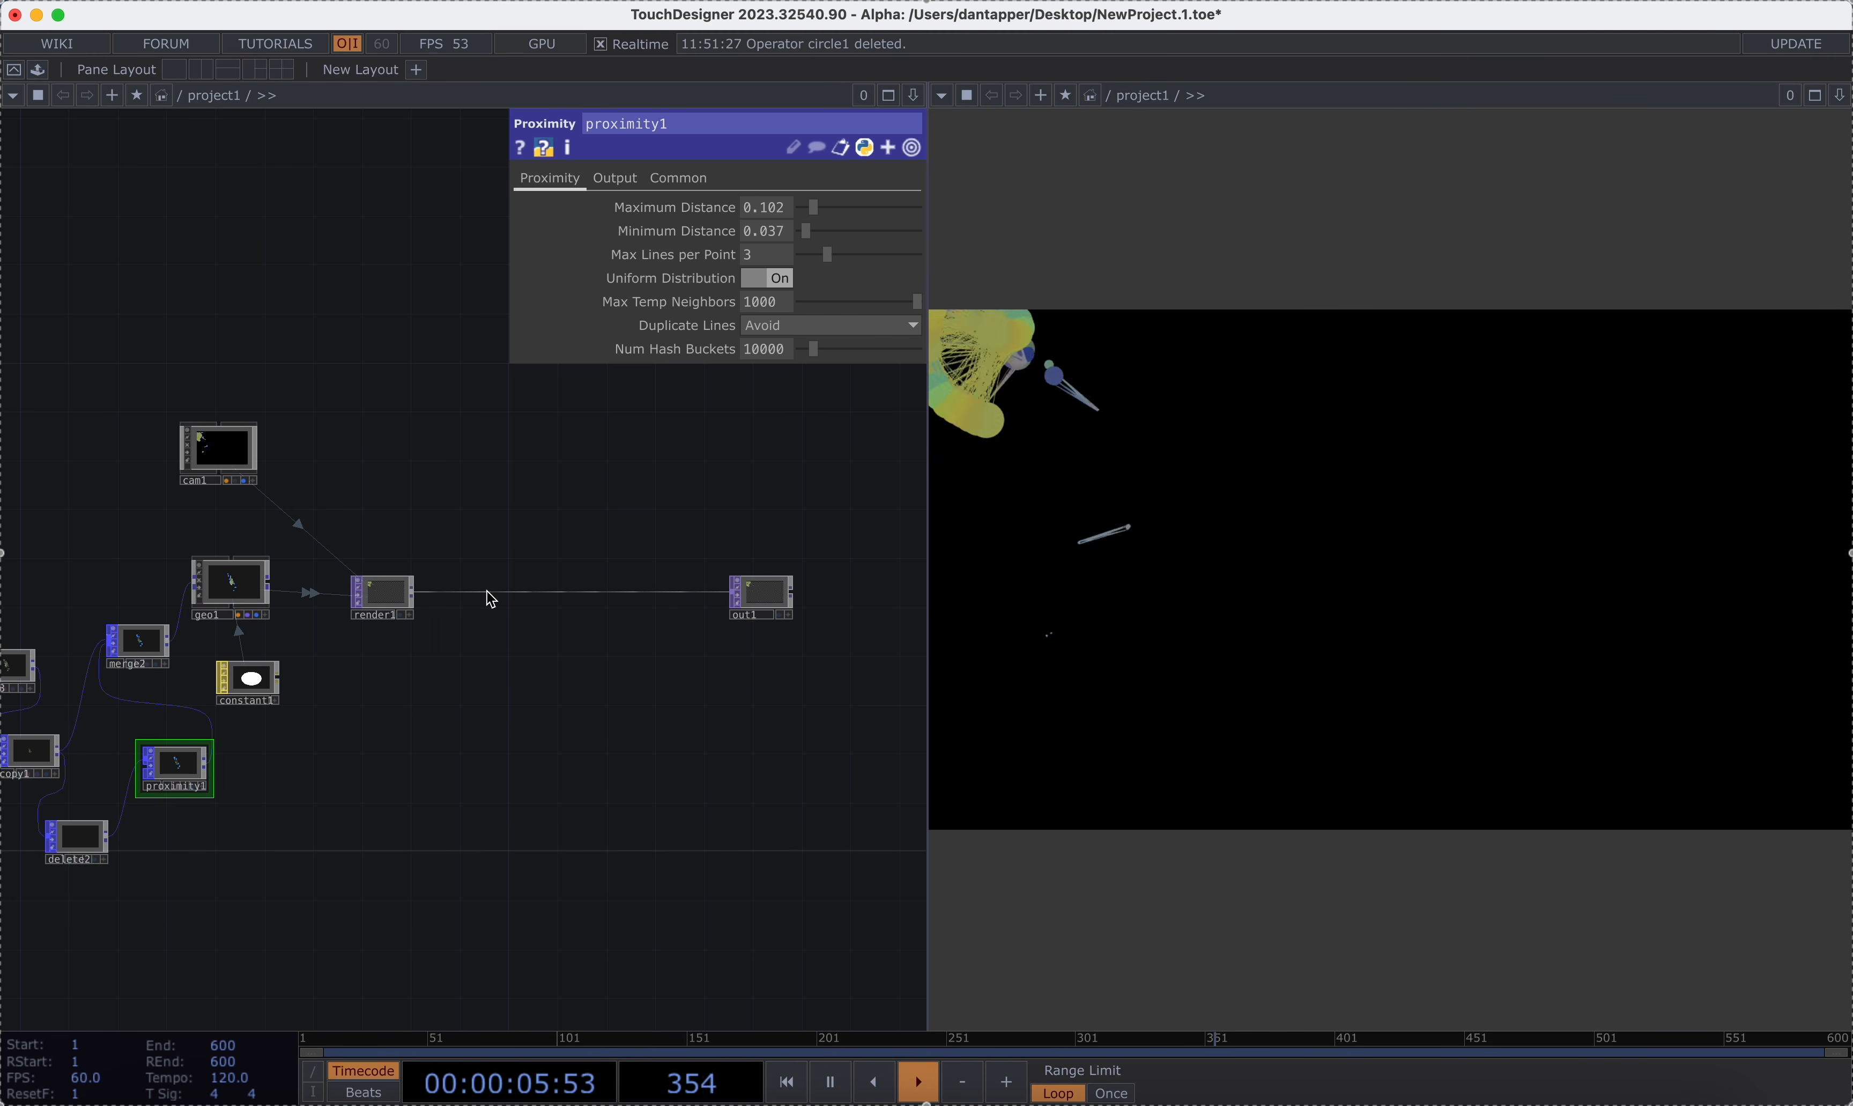
right_click(489, 594)
click(527, 571)
text(bl)
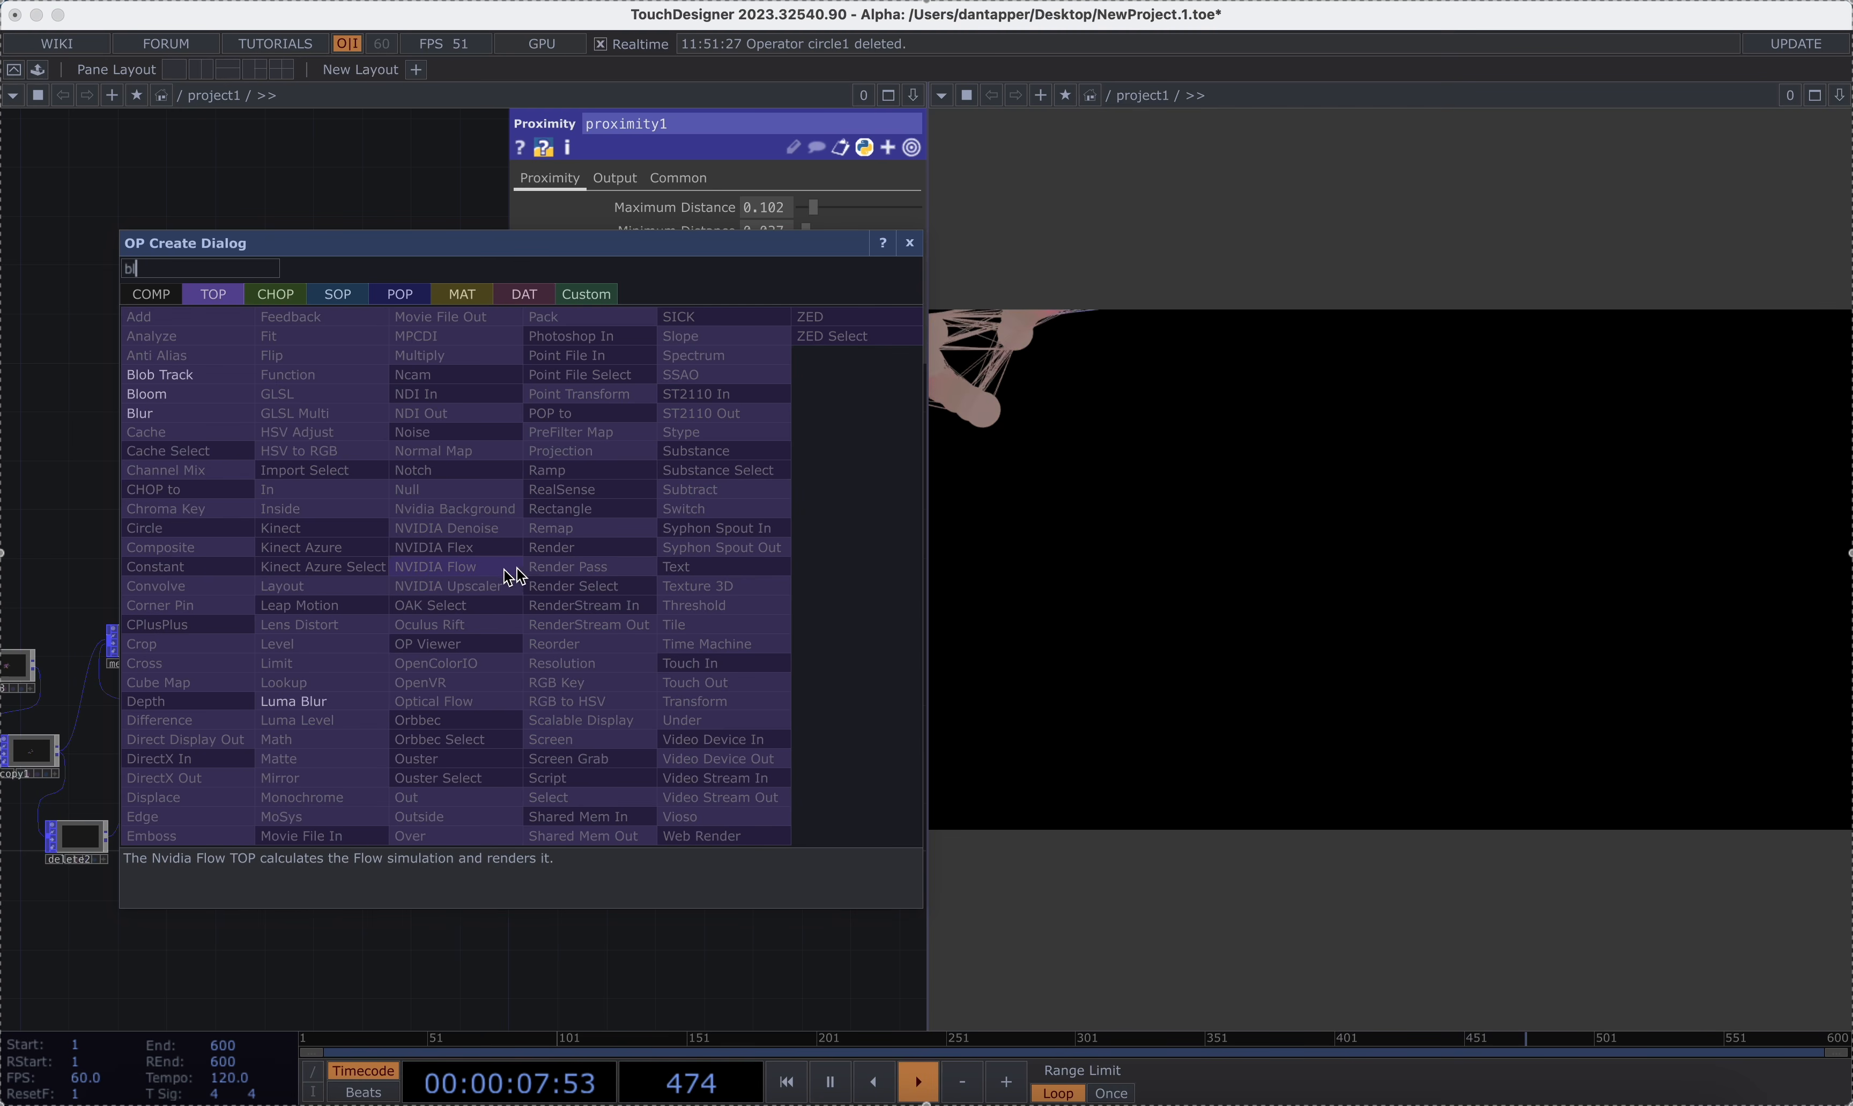
click(155, 399)
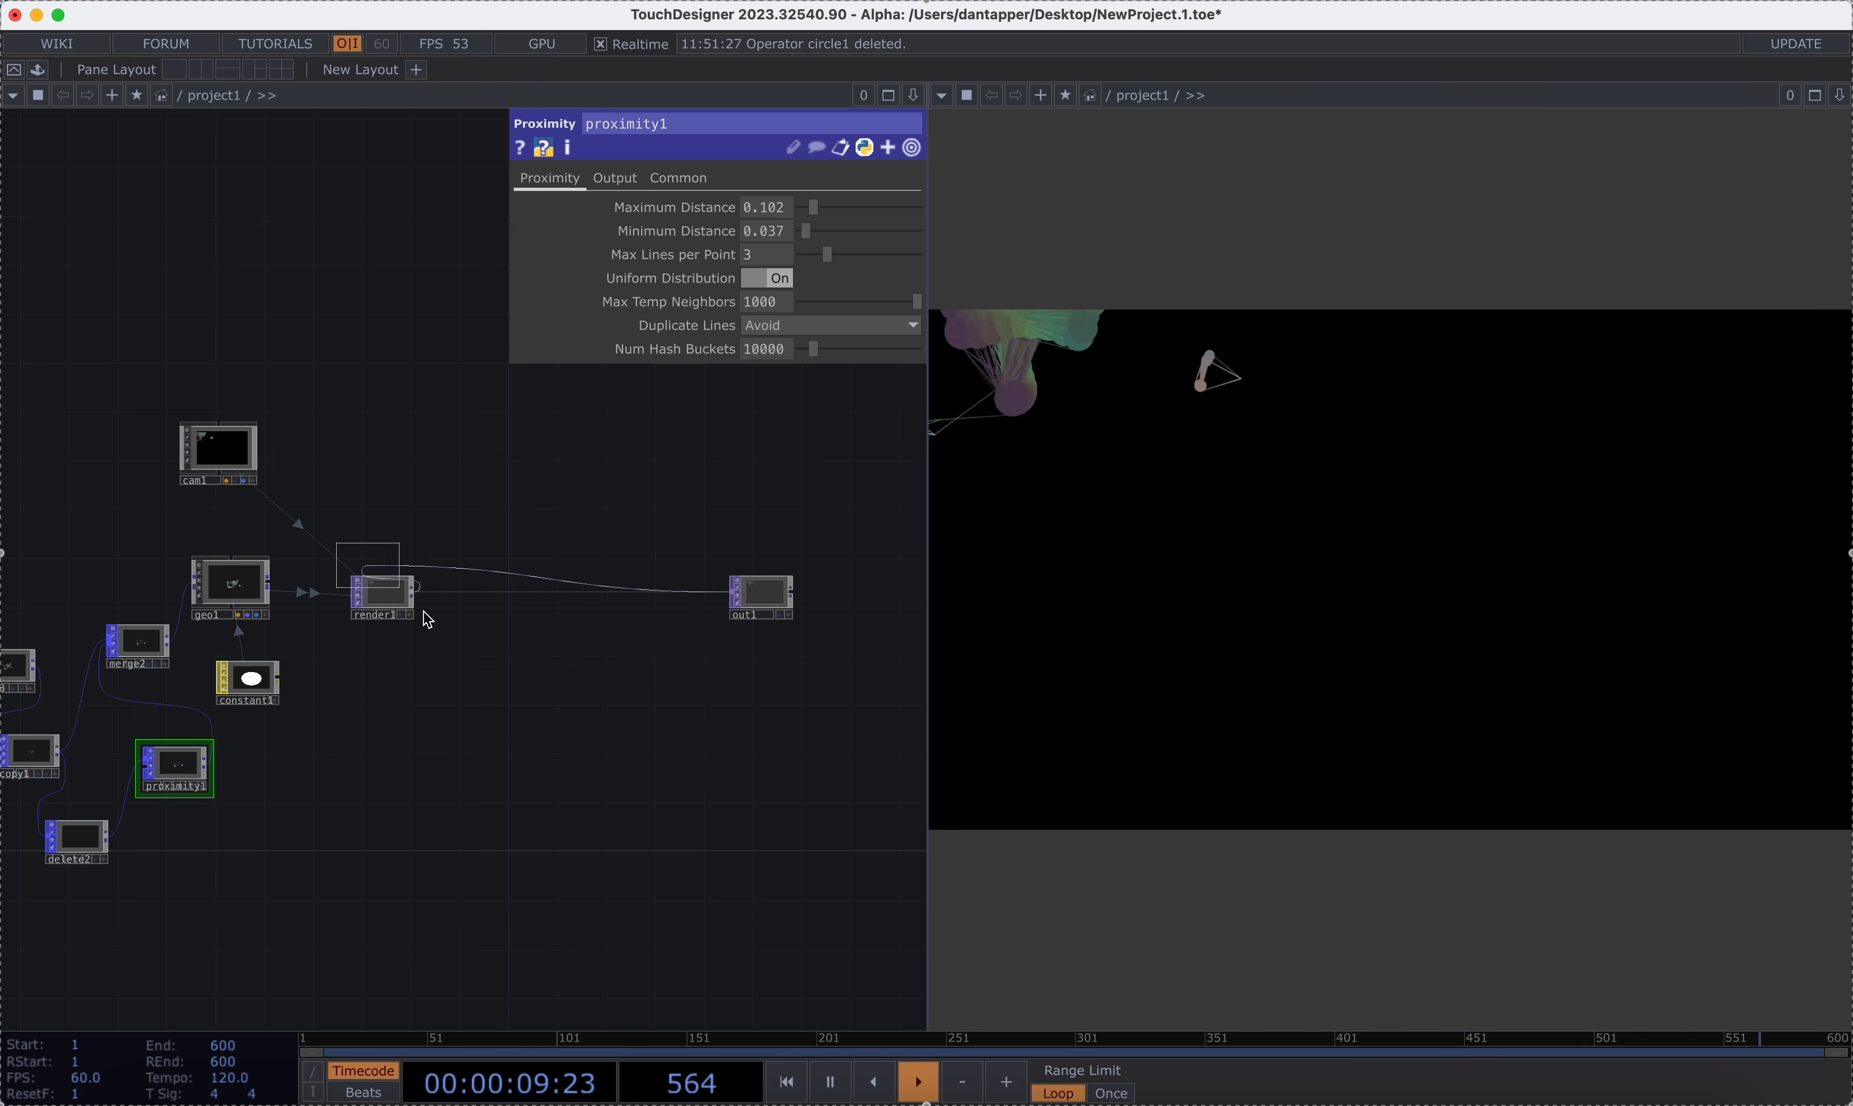
click(480, 598)
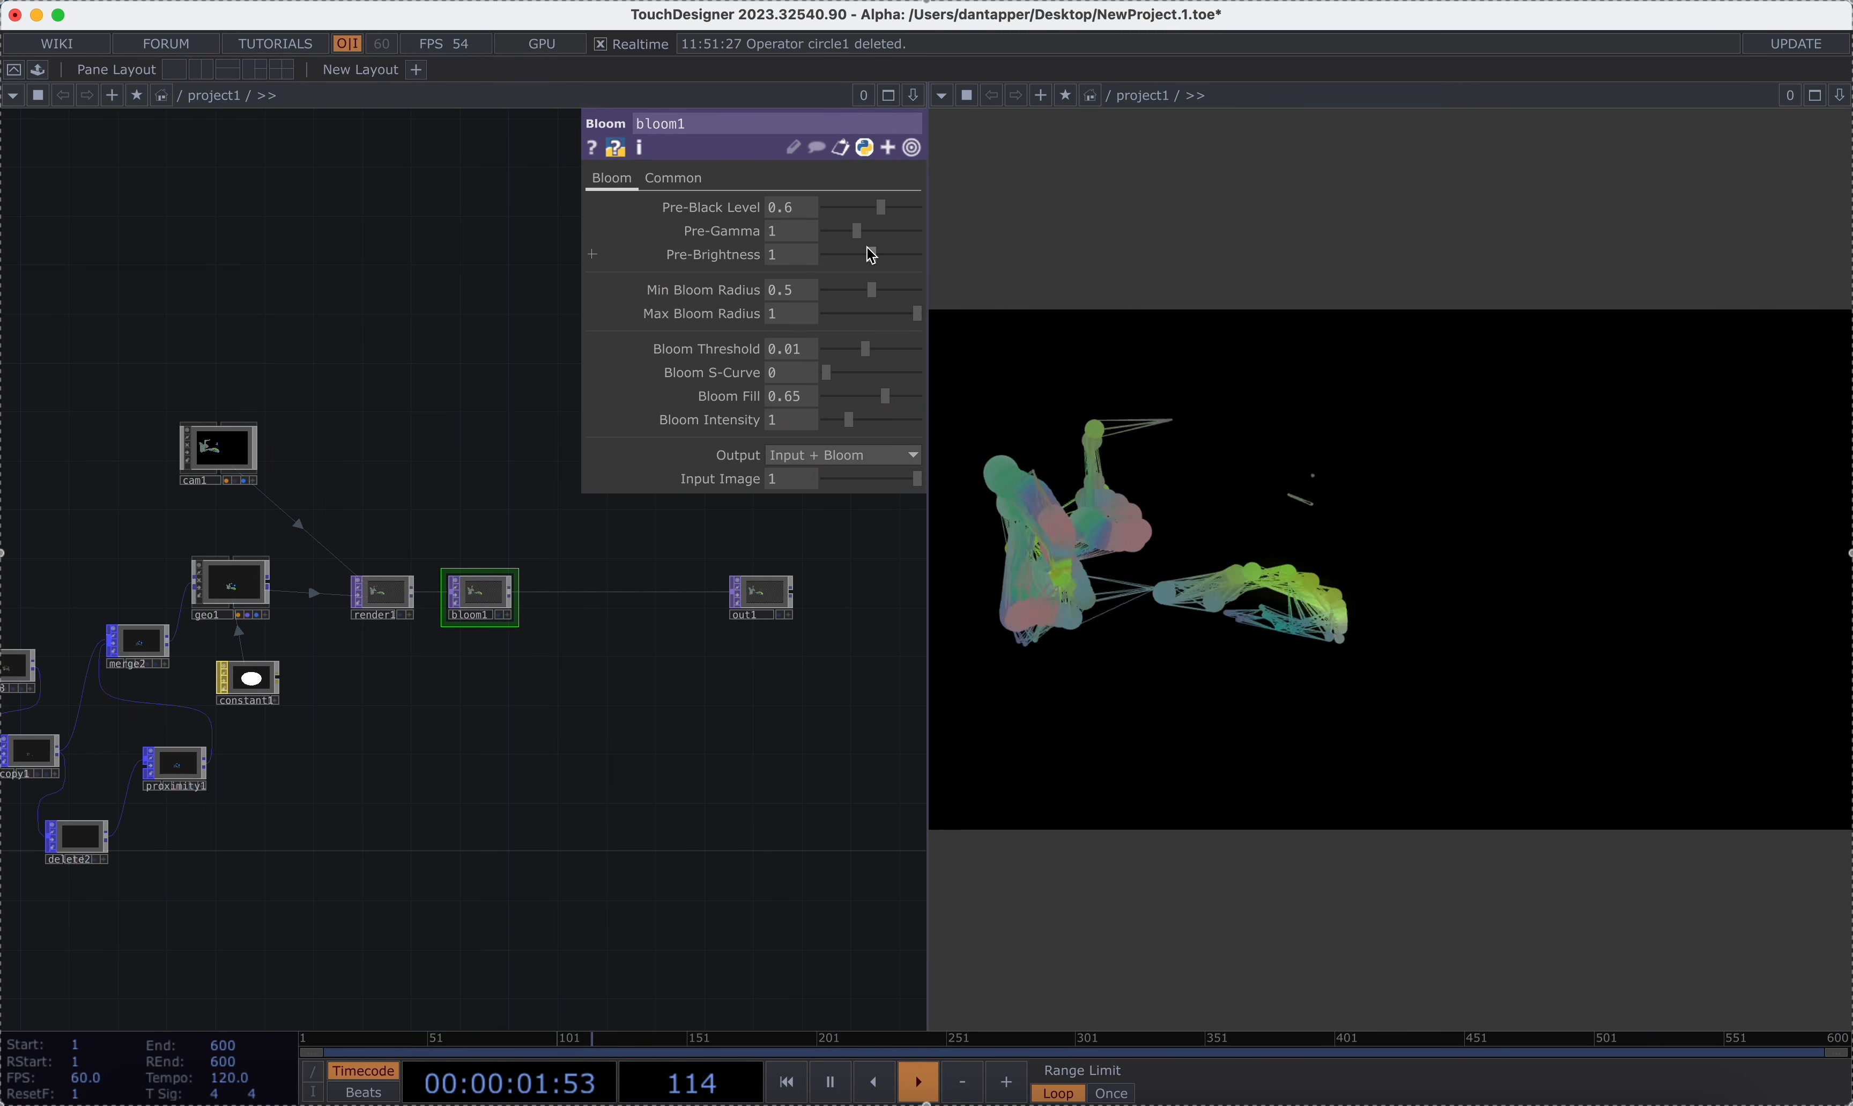
Set bloom1's Pre-Black Level to 0.49, Min Bloom Radius to 0.13 and Bloom Intensity to 2.13.
drag(878, 207, 862, 208)
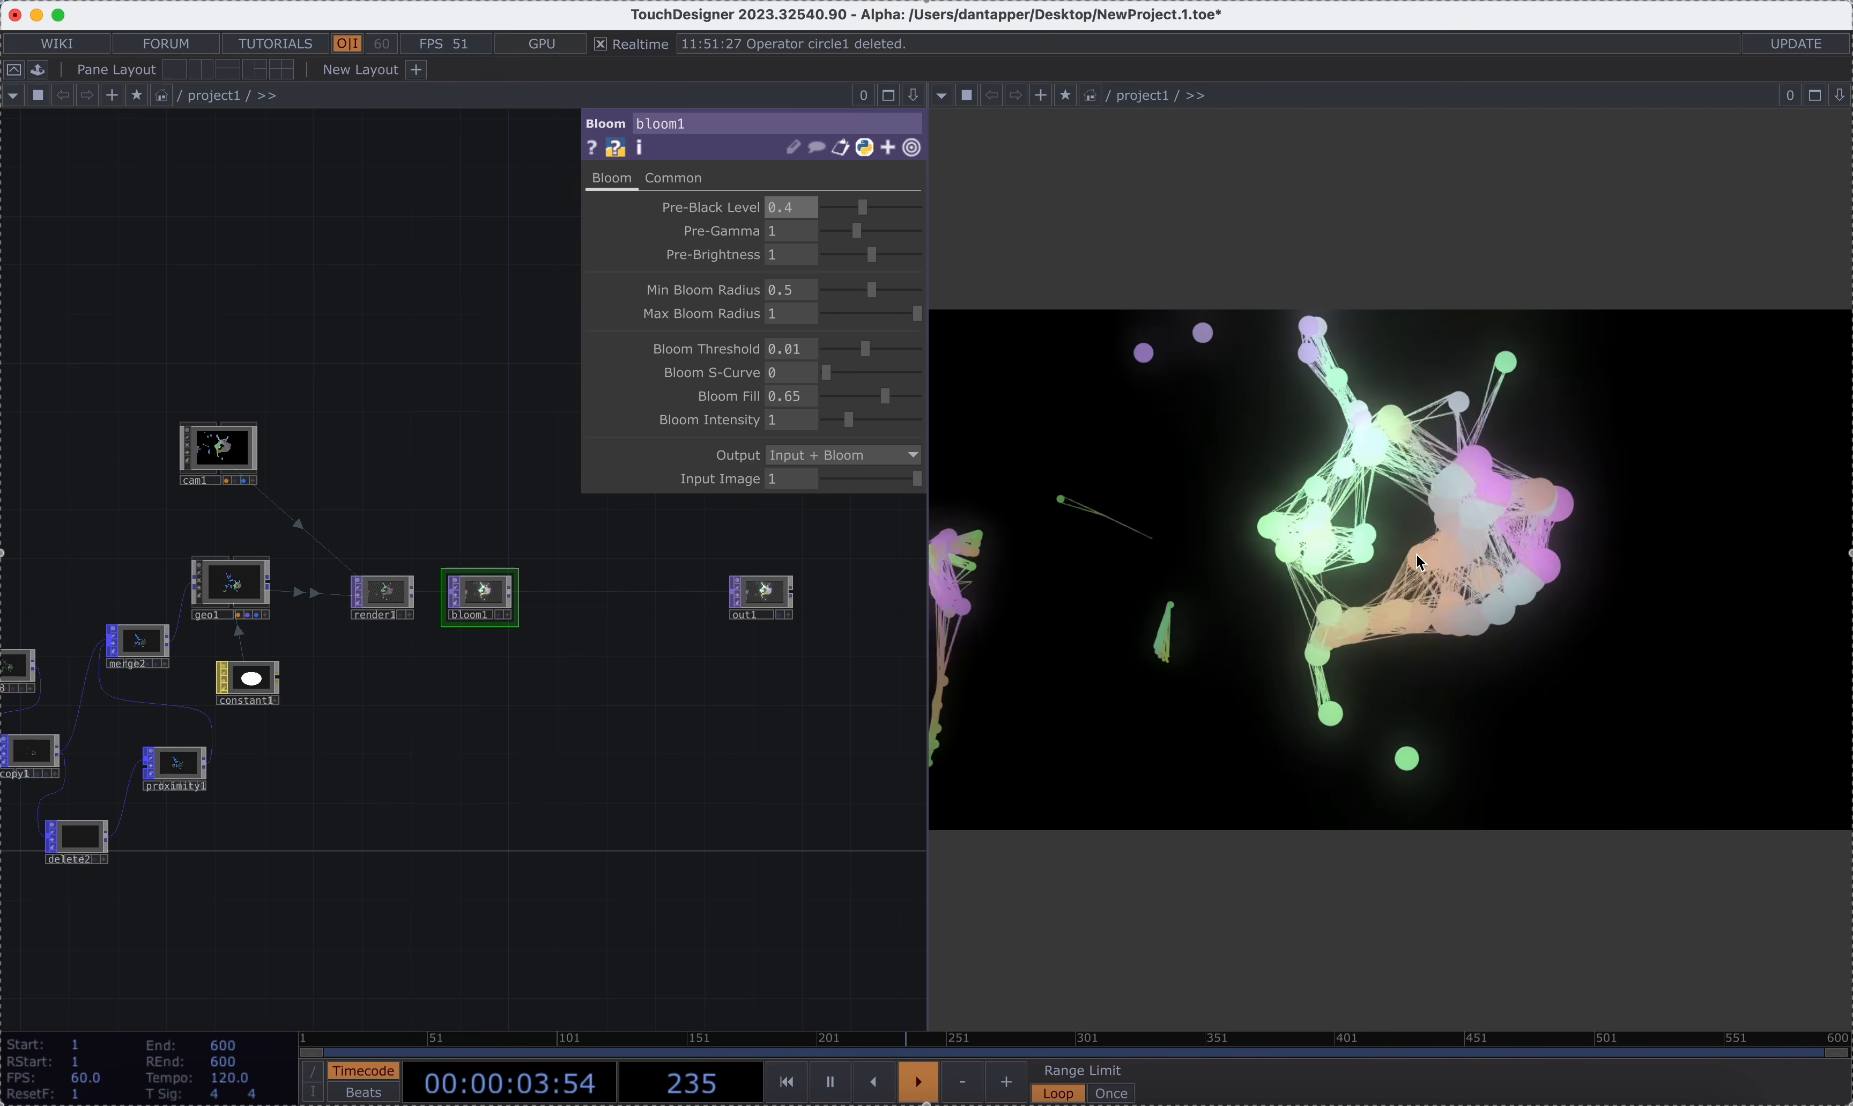
drag(852, 418, 884, 395)
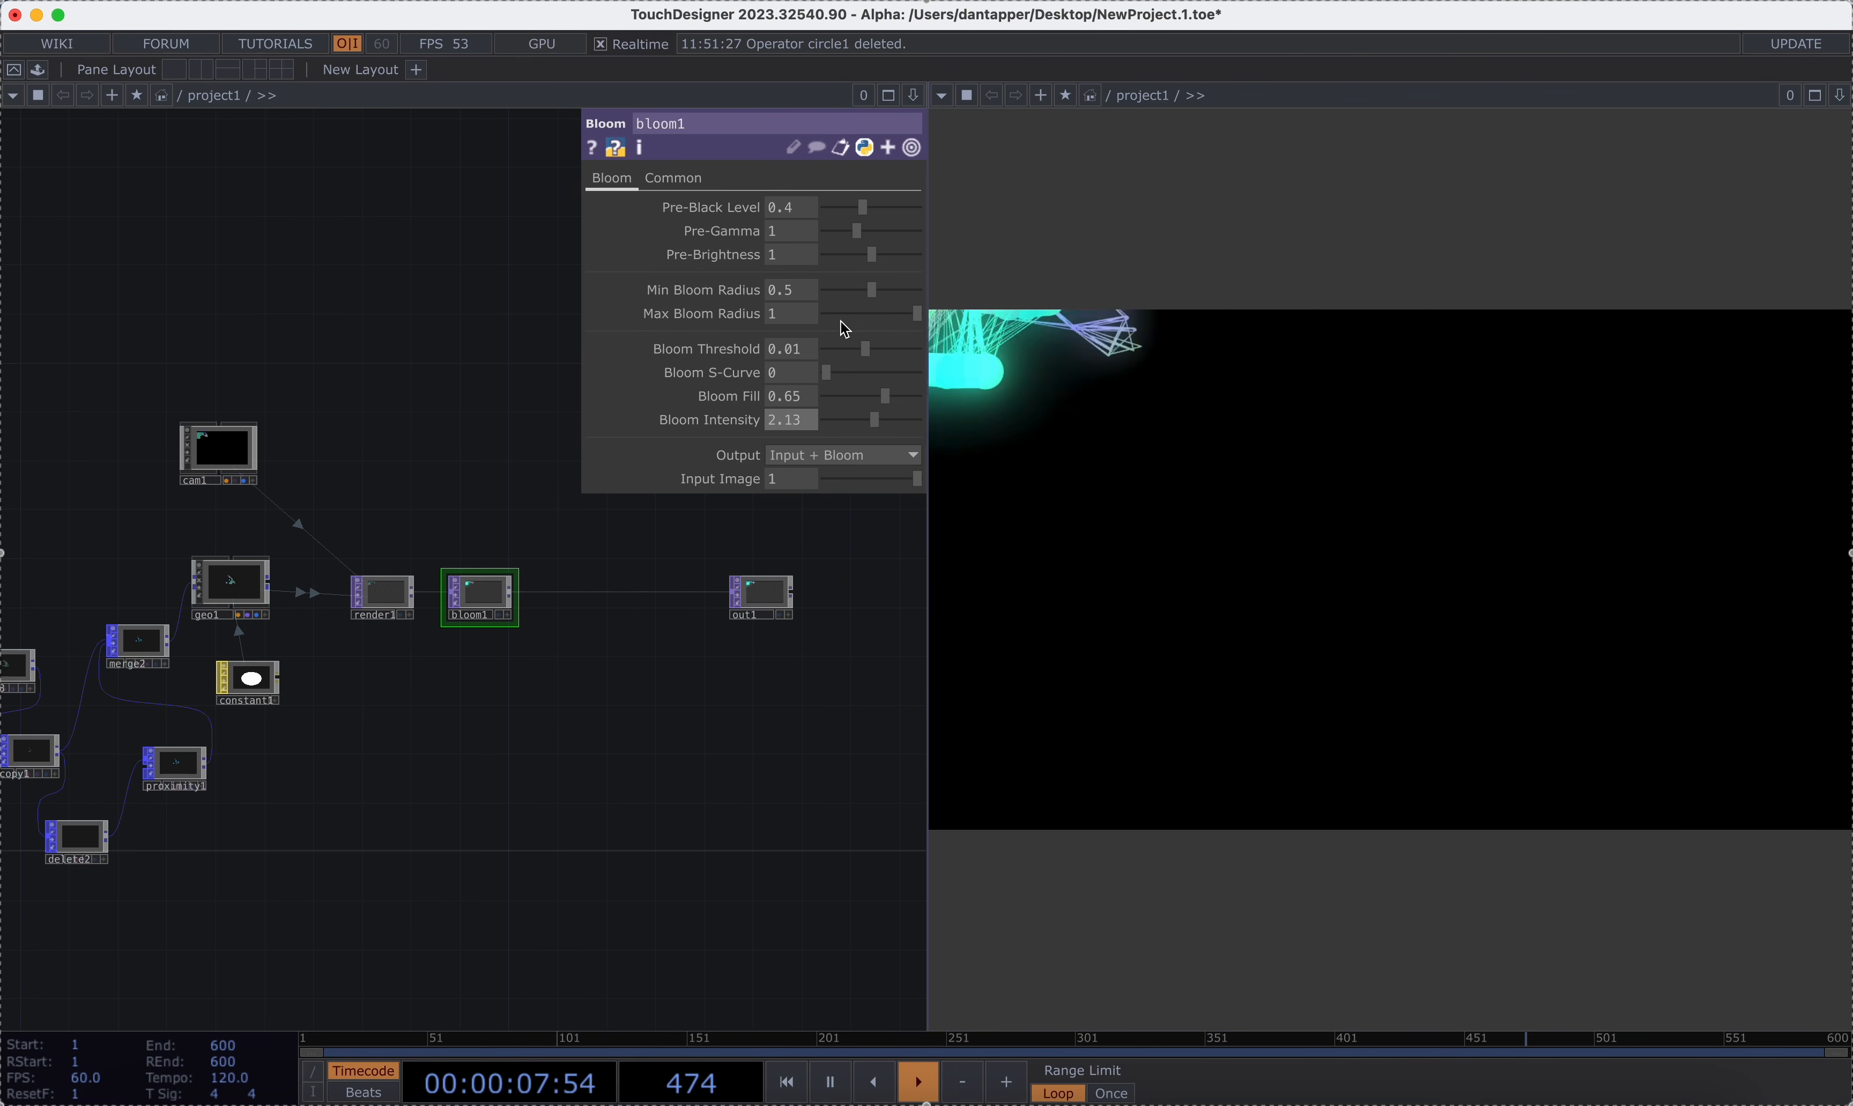
mouse_move(866, 293)
mouse_down()
mouse_move(902, 302)
mouse_move(838, 292)
mouse_up()
drag(863, 207, 871, 207)
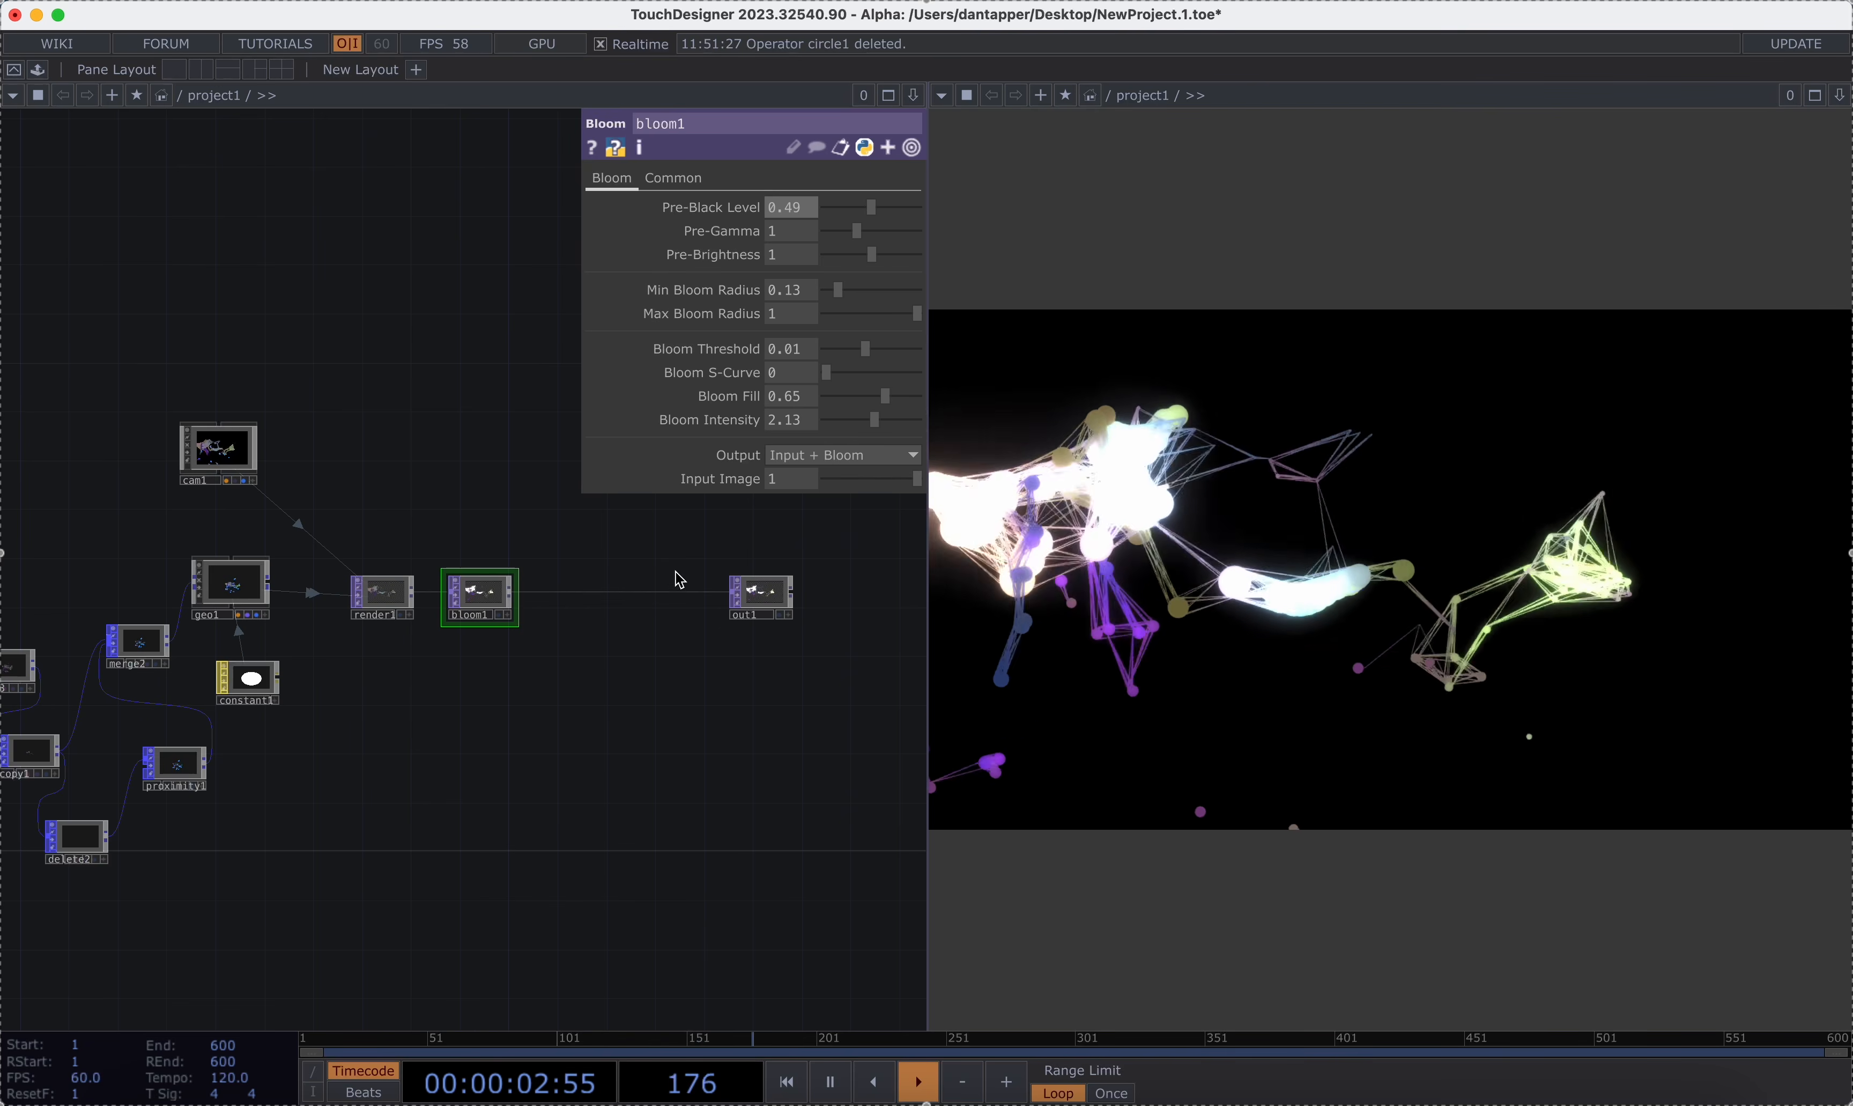
Insert a Feedback TOP between bloom1 and out1.
right_click(589, 592)
key(Tab)
text(fe)
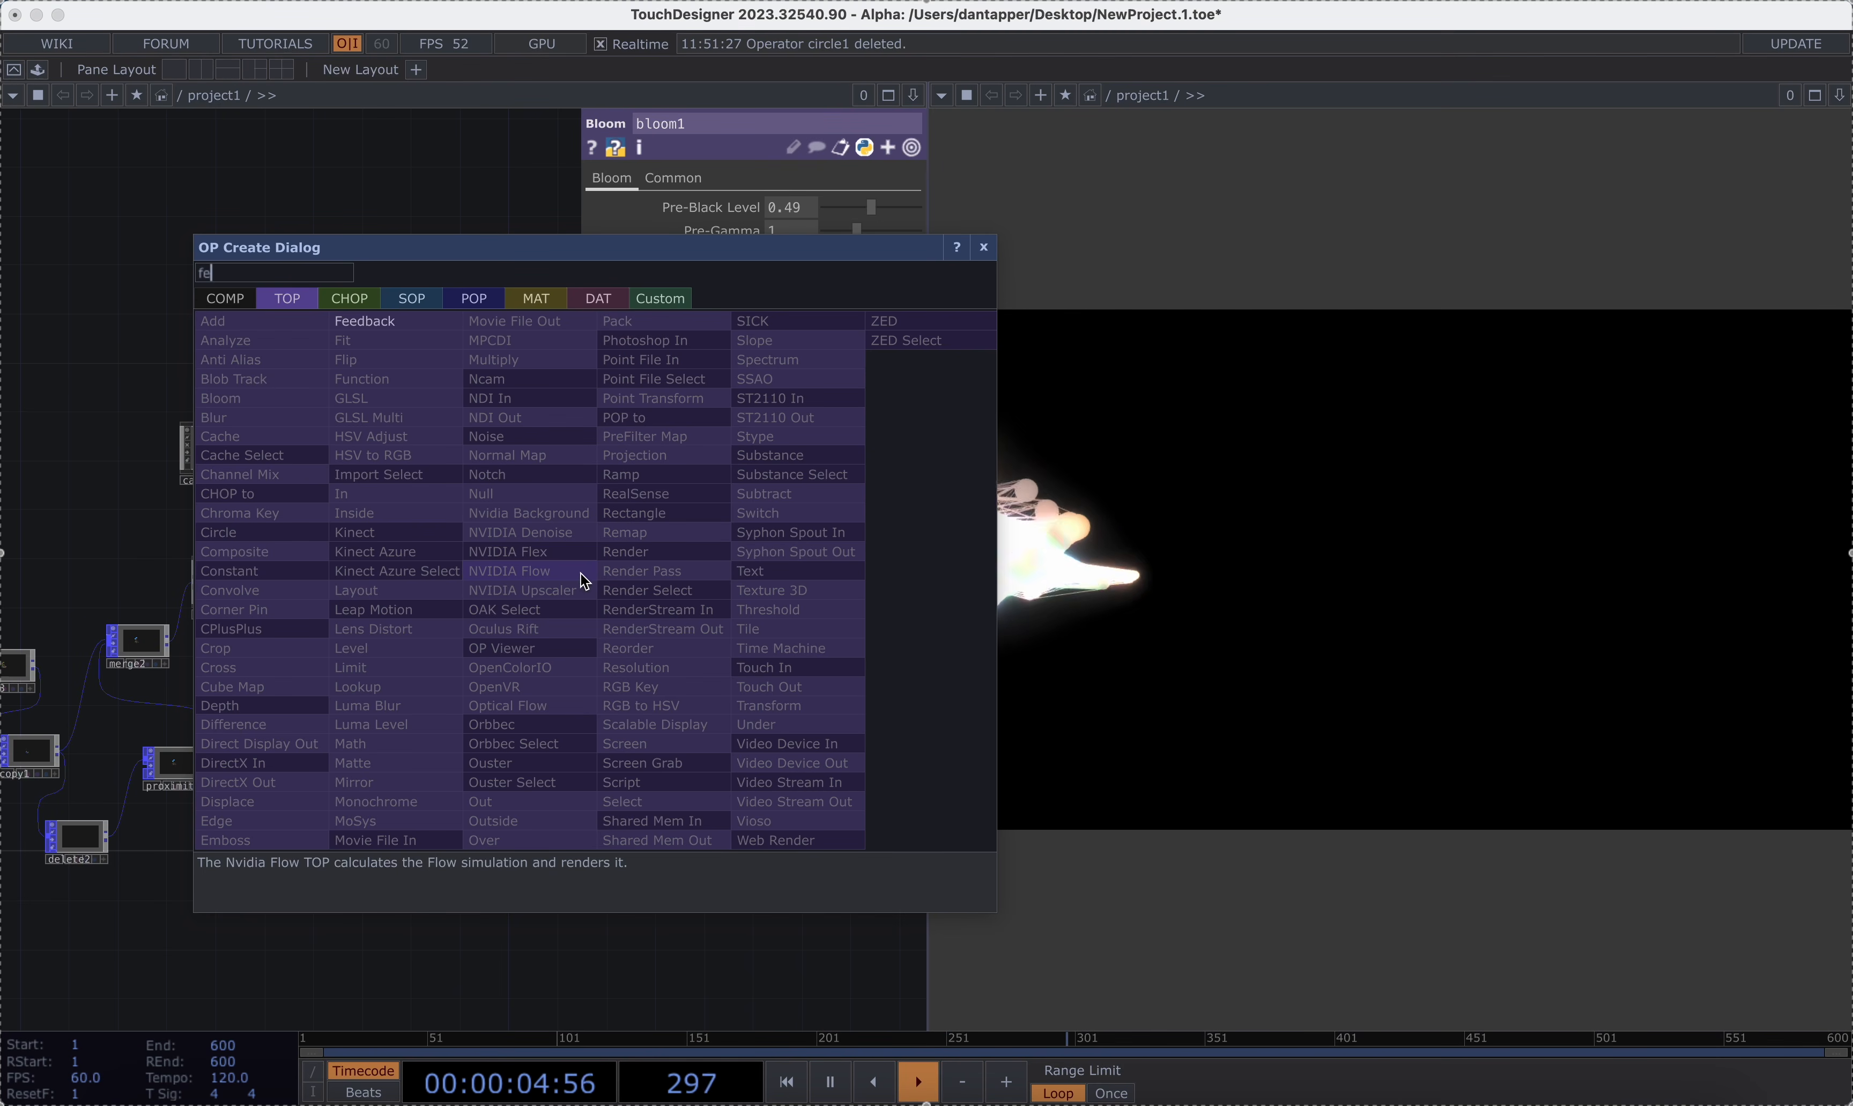
click(406, 324)
click(527, 552)
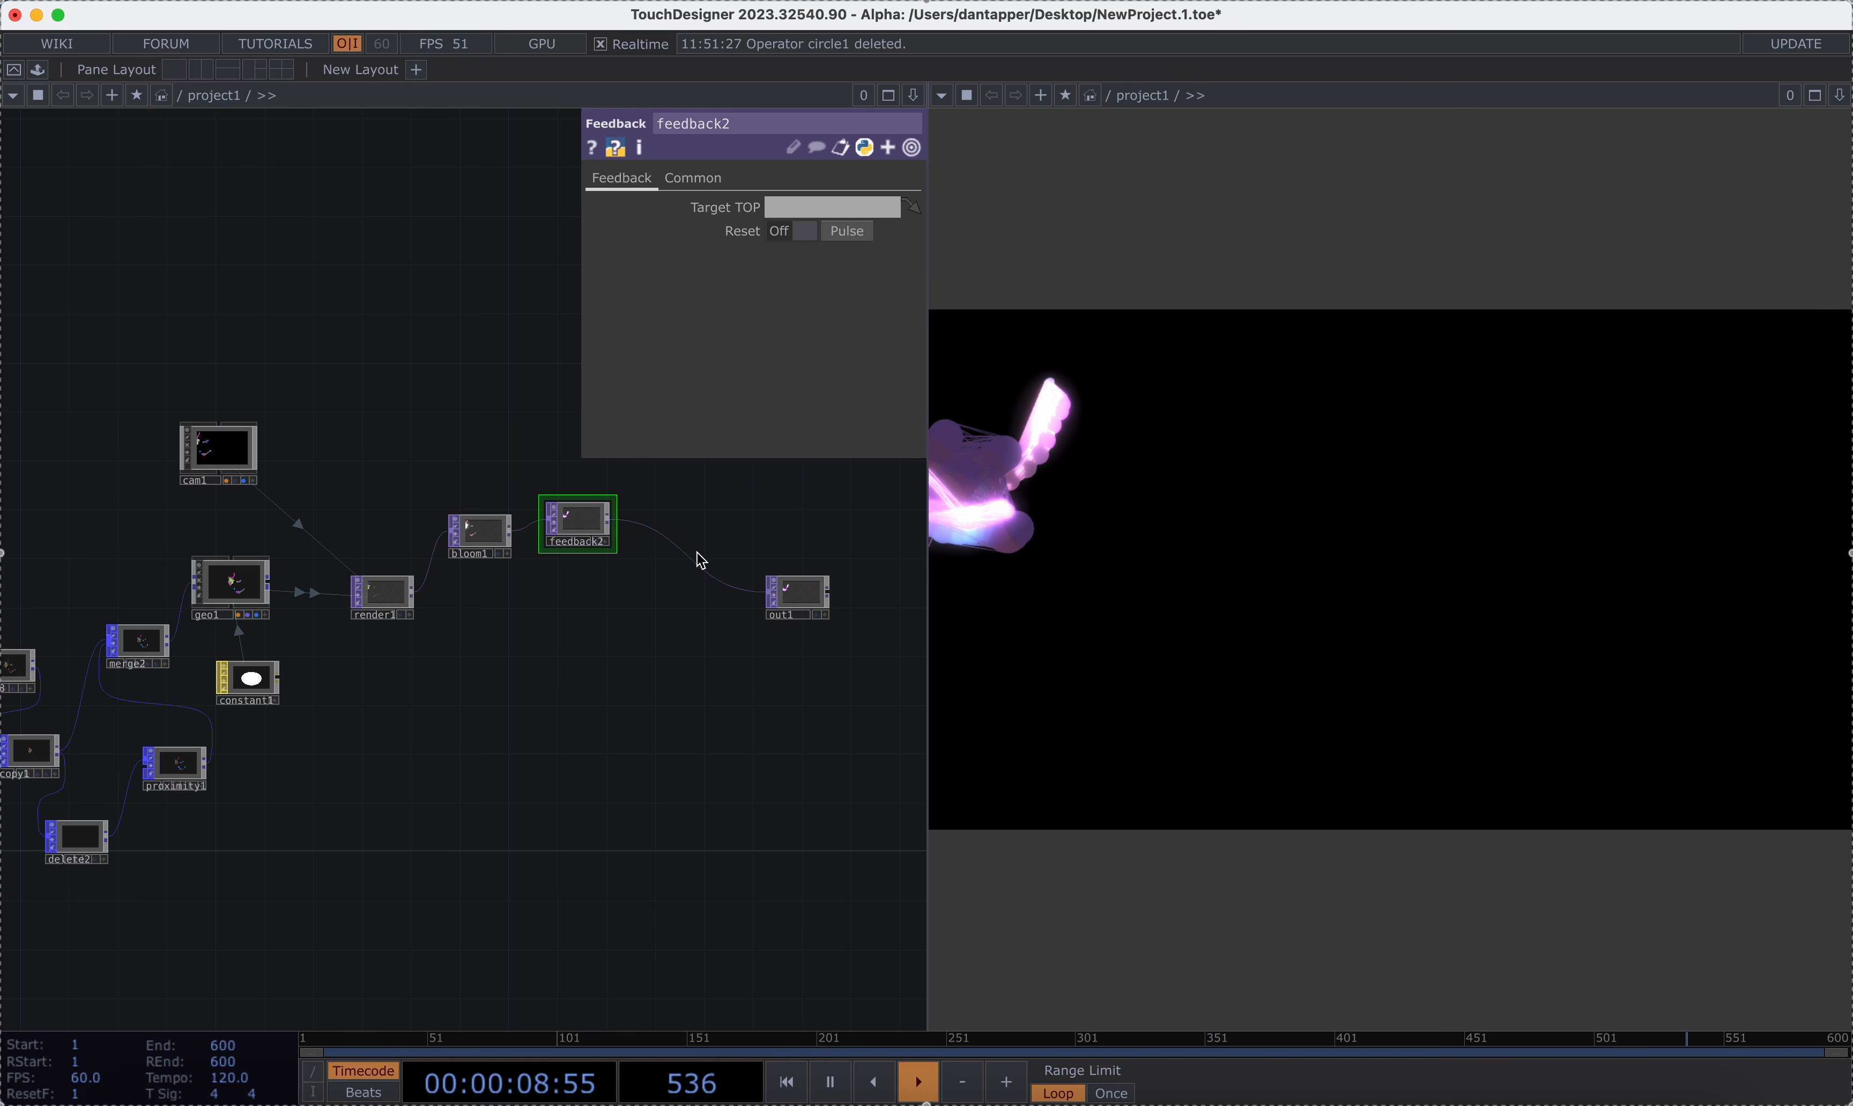
Insert a Composite TOP between feedback2 and out1.
click(725, 535)
text(co)
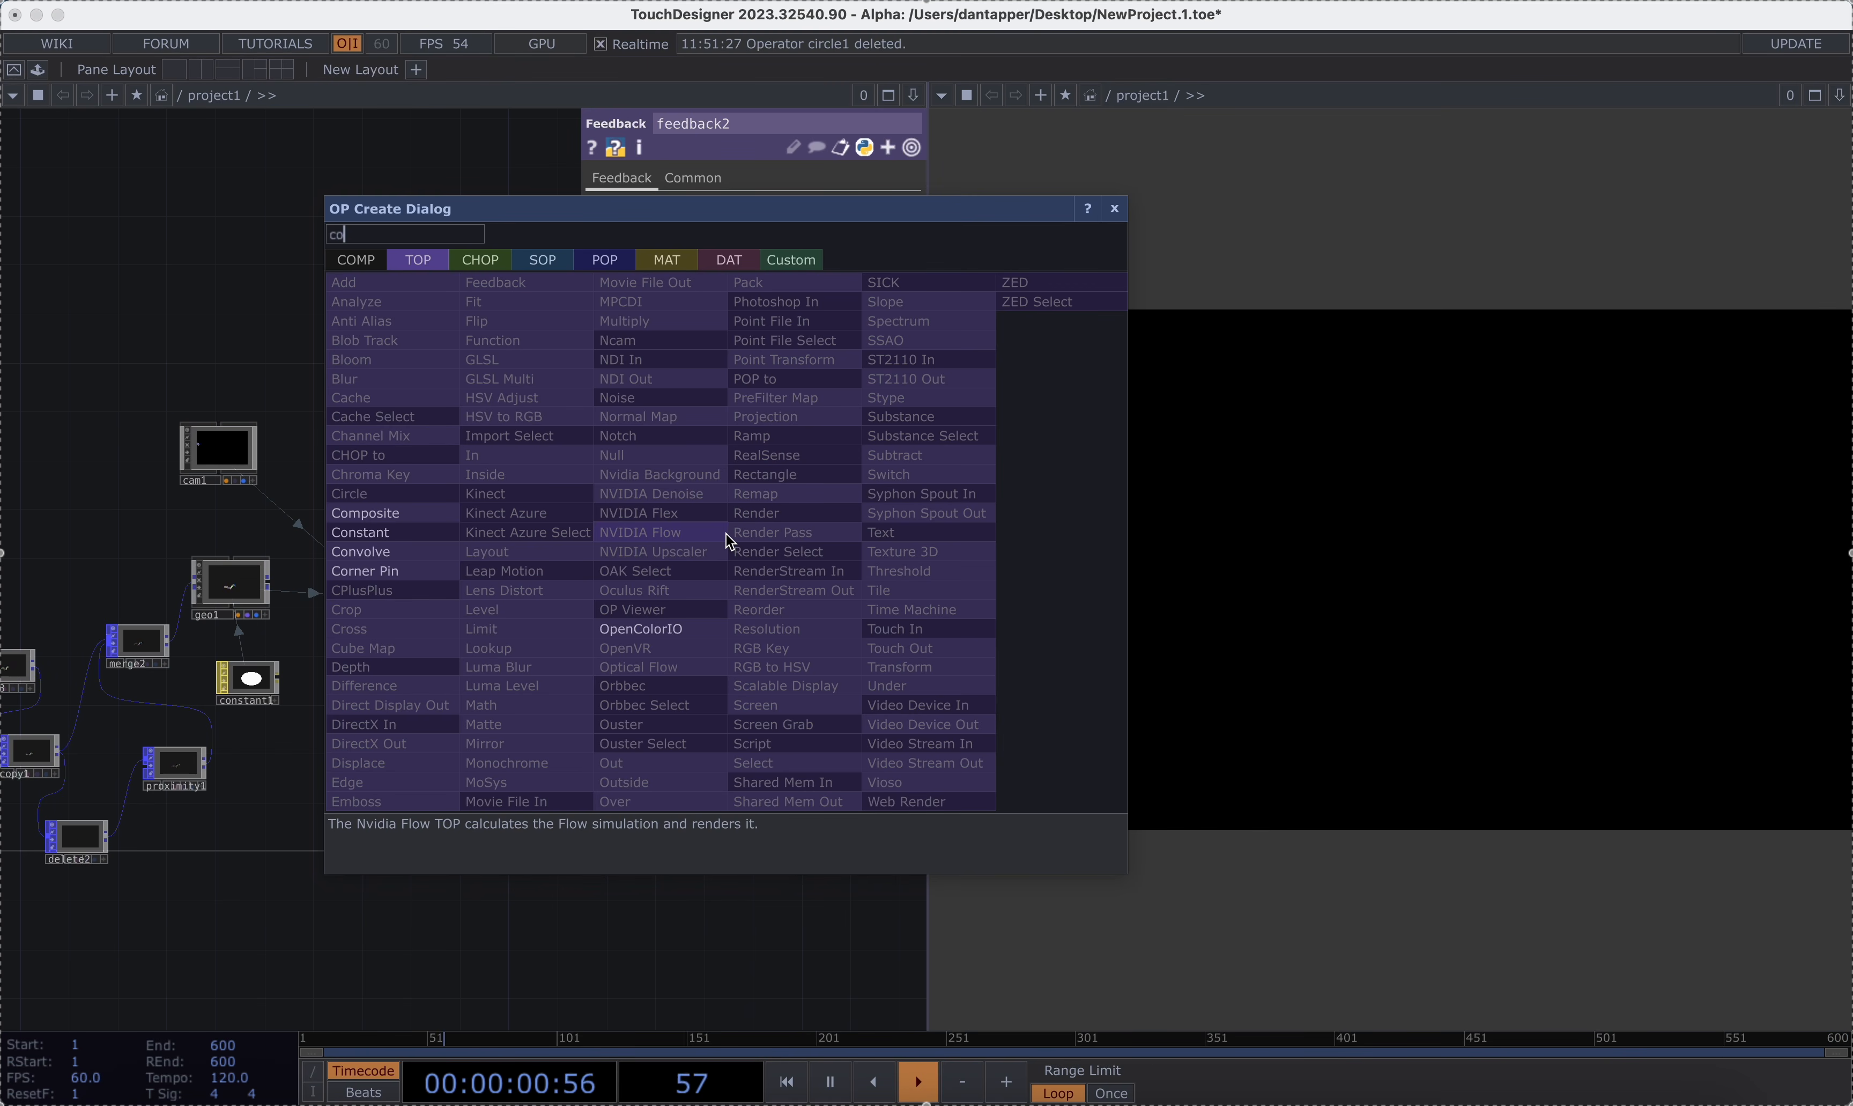
click(372, 516)
click(695, 584)
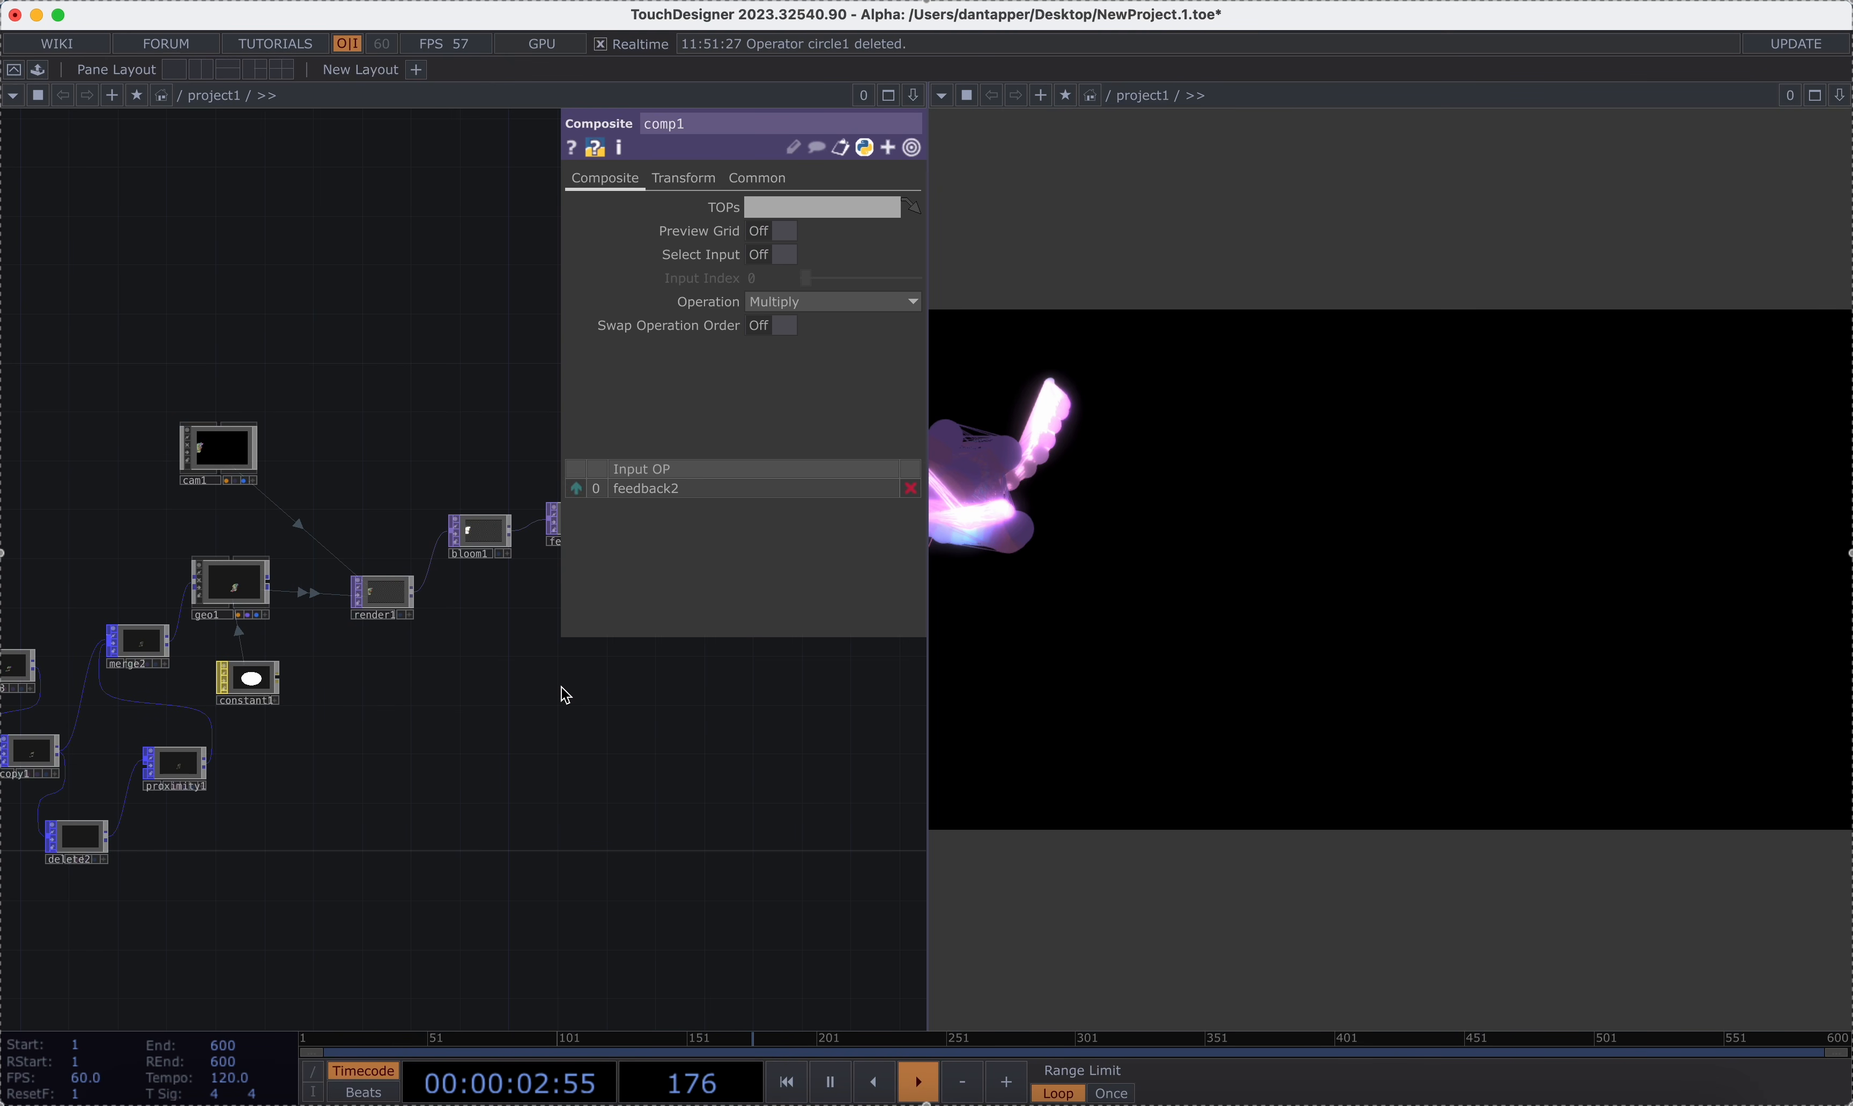
Wire bloom1 directly into comp1 alongside feedback2 and set feedback2's Target TOP to comp1.
drag(560, 685, 371, 855)
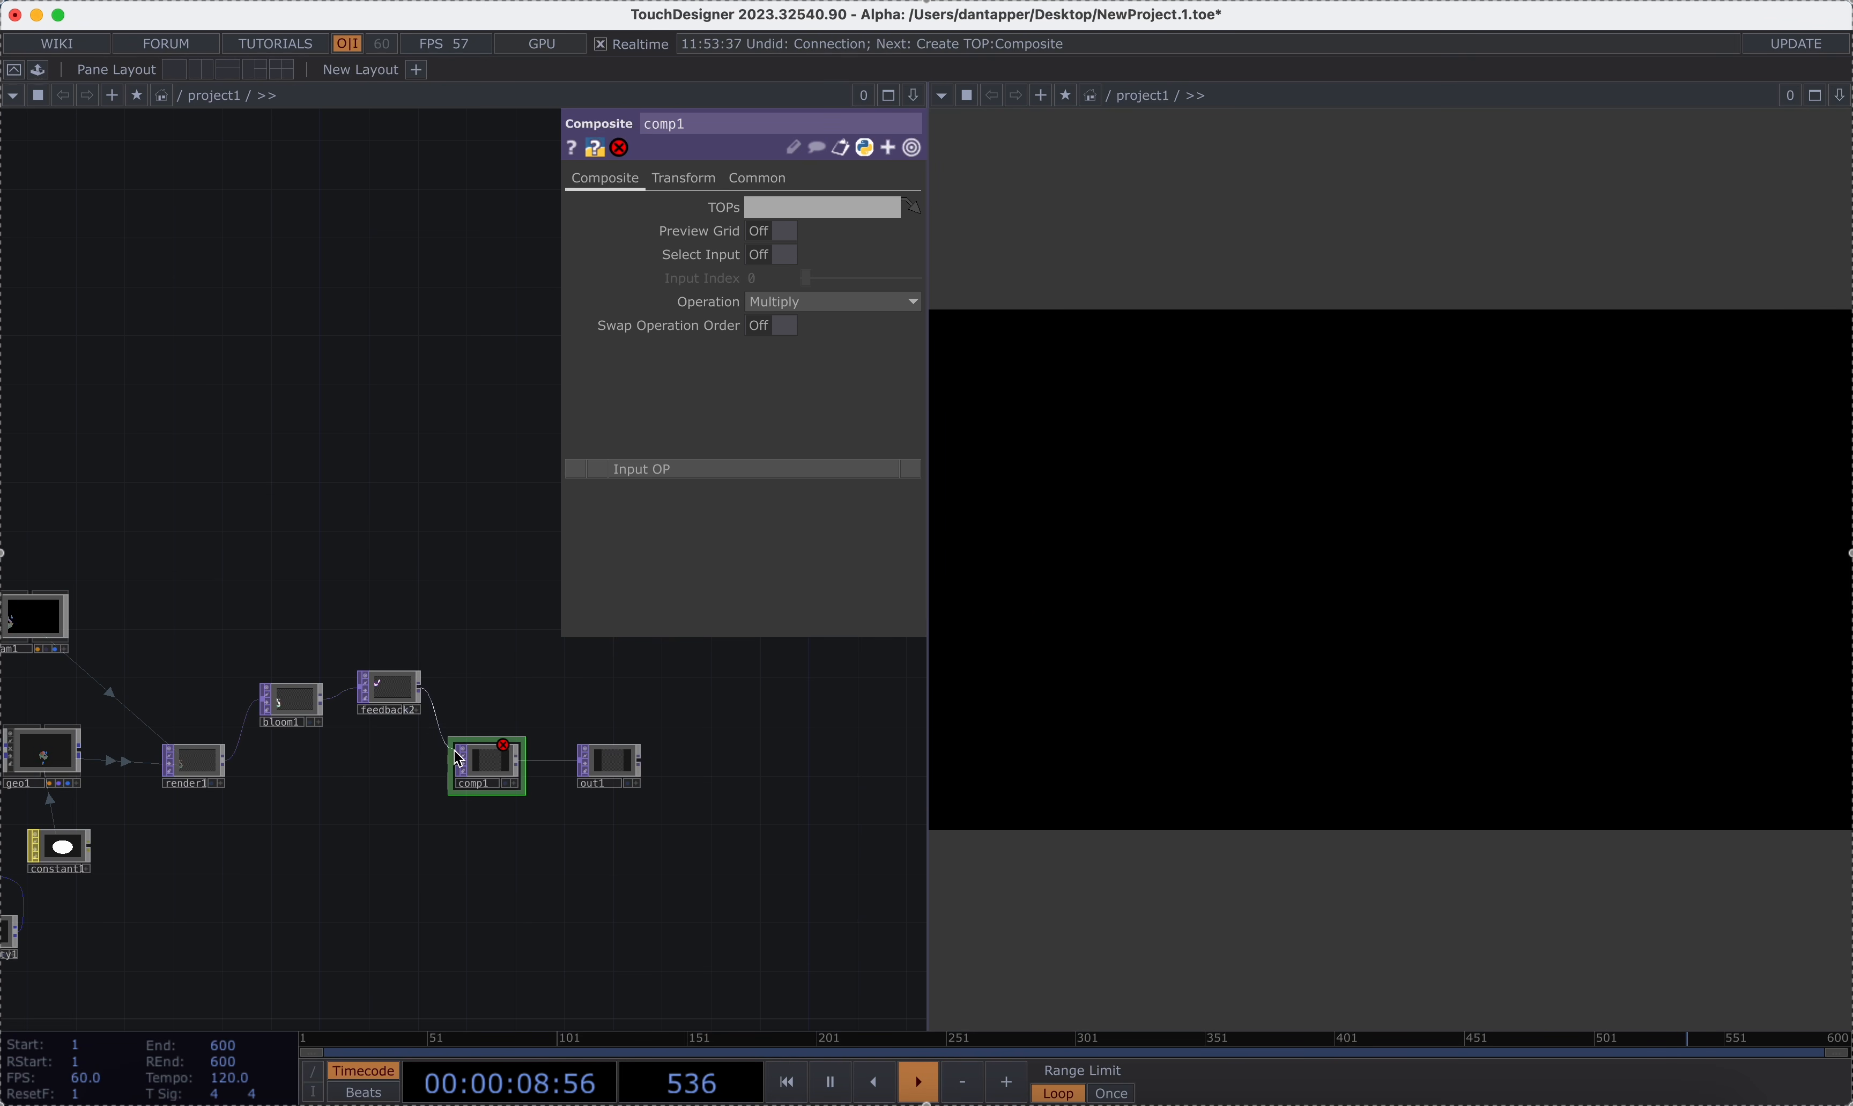
scroll(452, 764, right, 3)
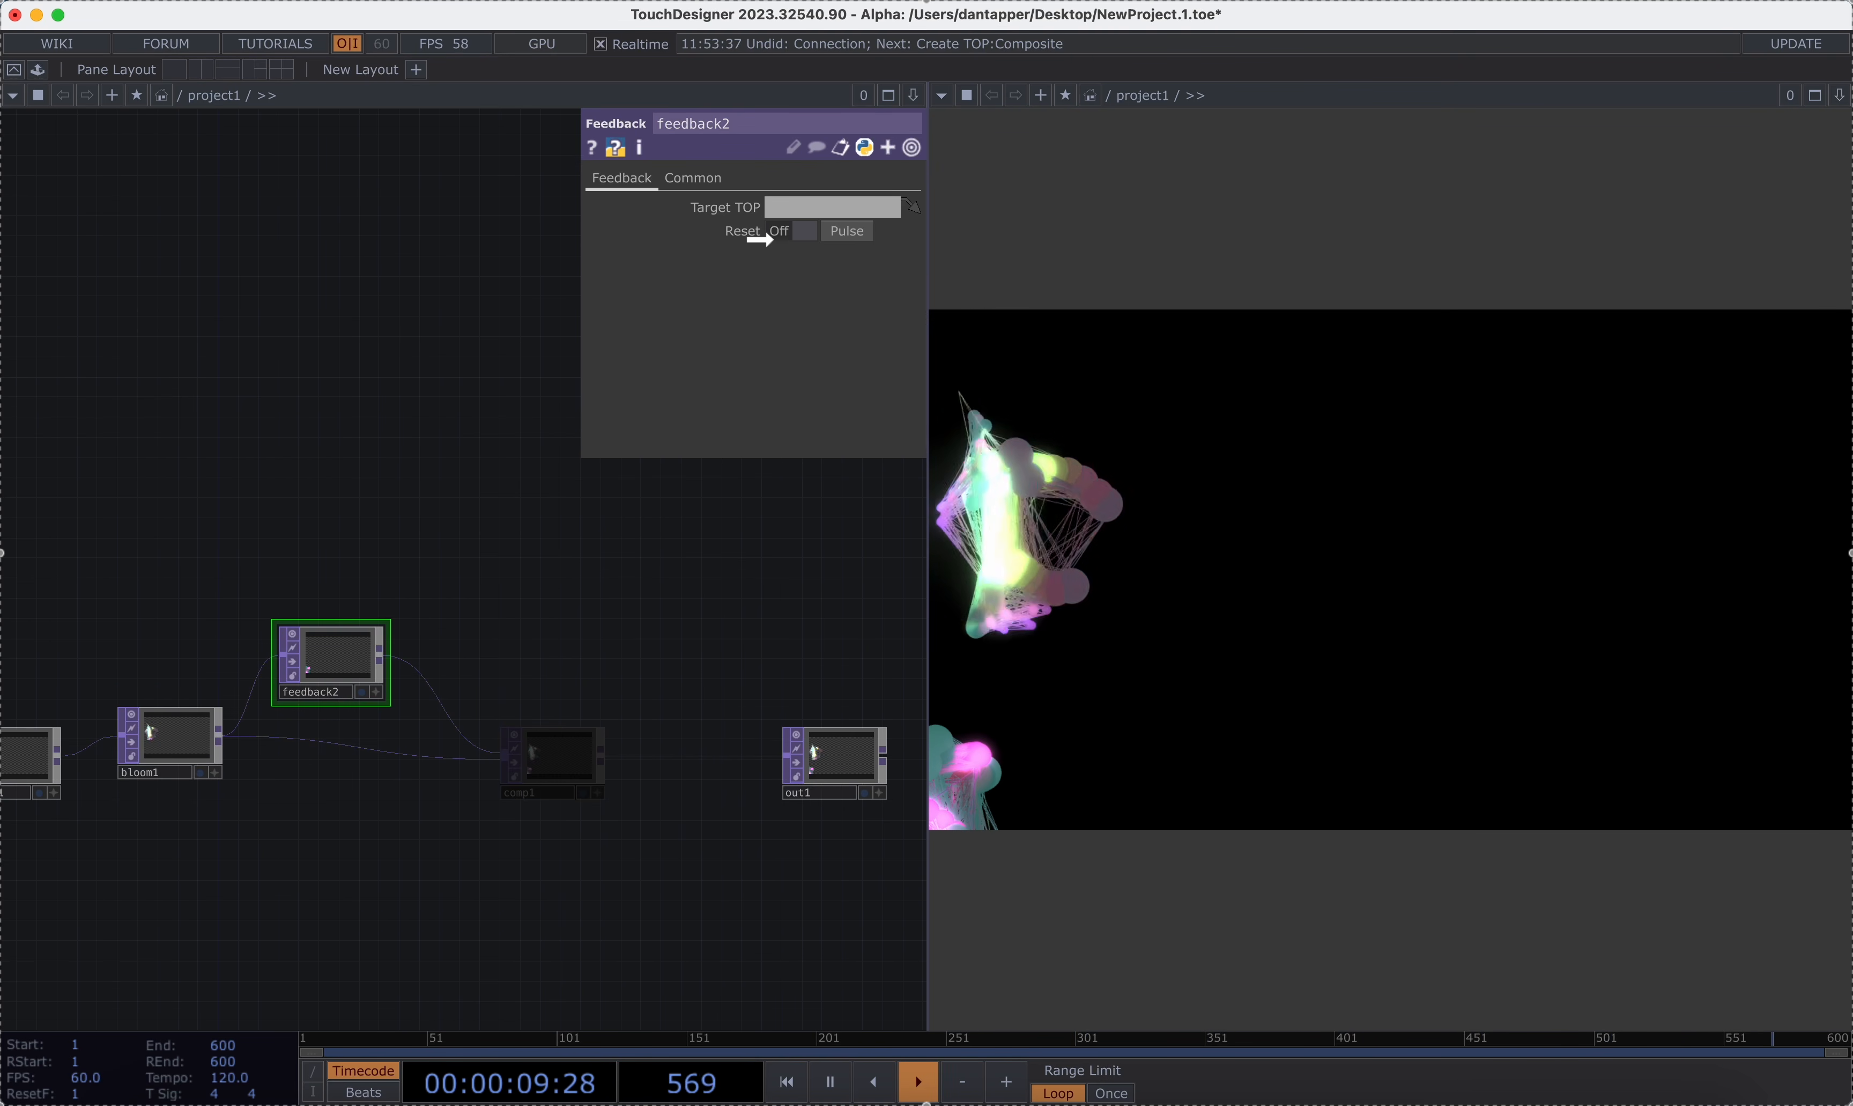
drag(759, 239, 827, 207)
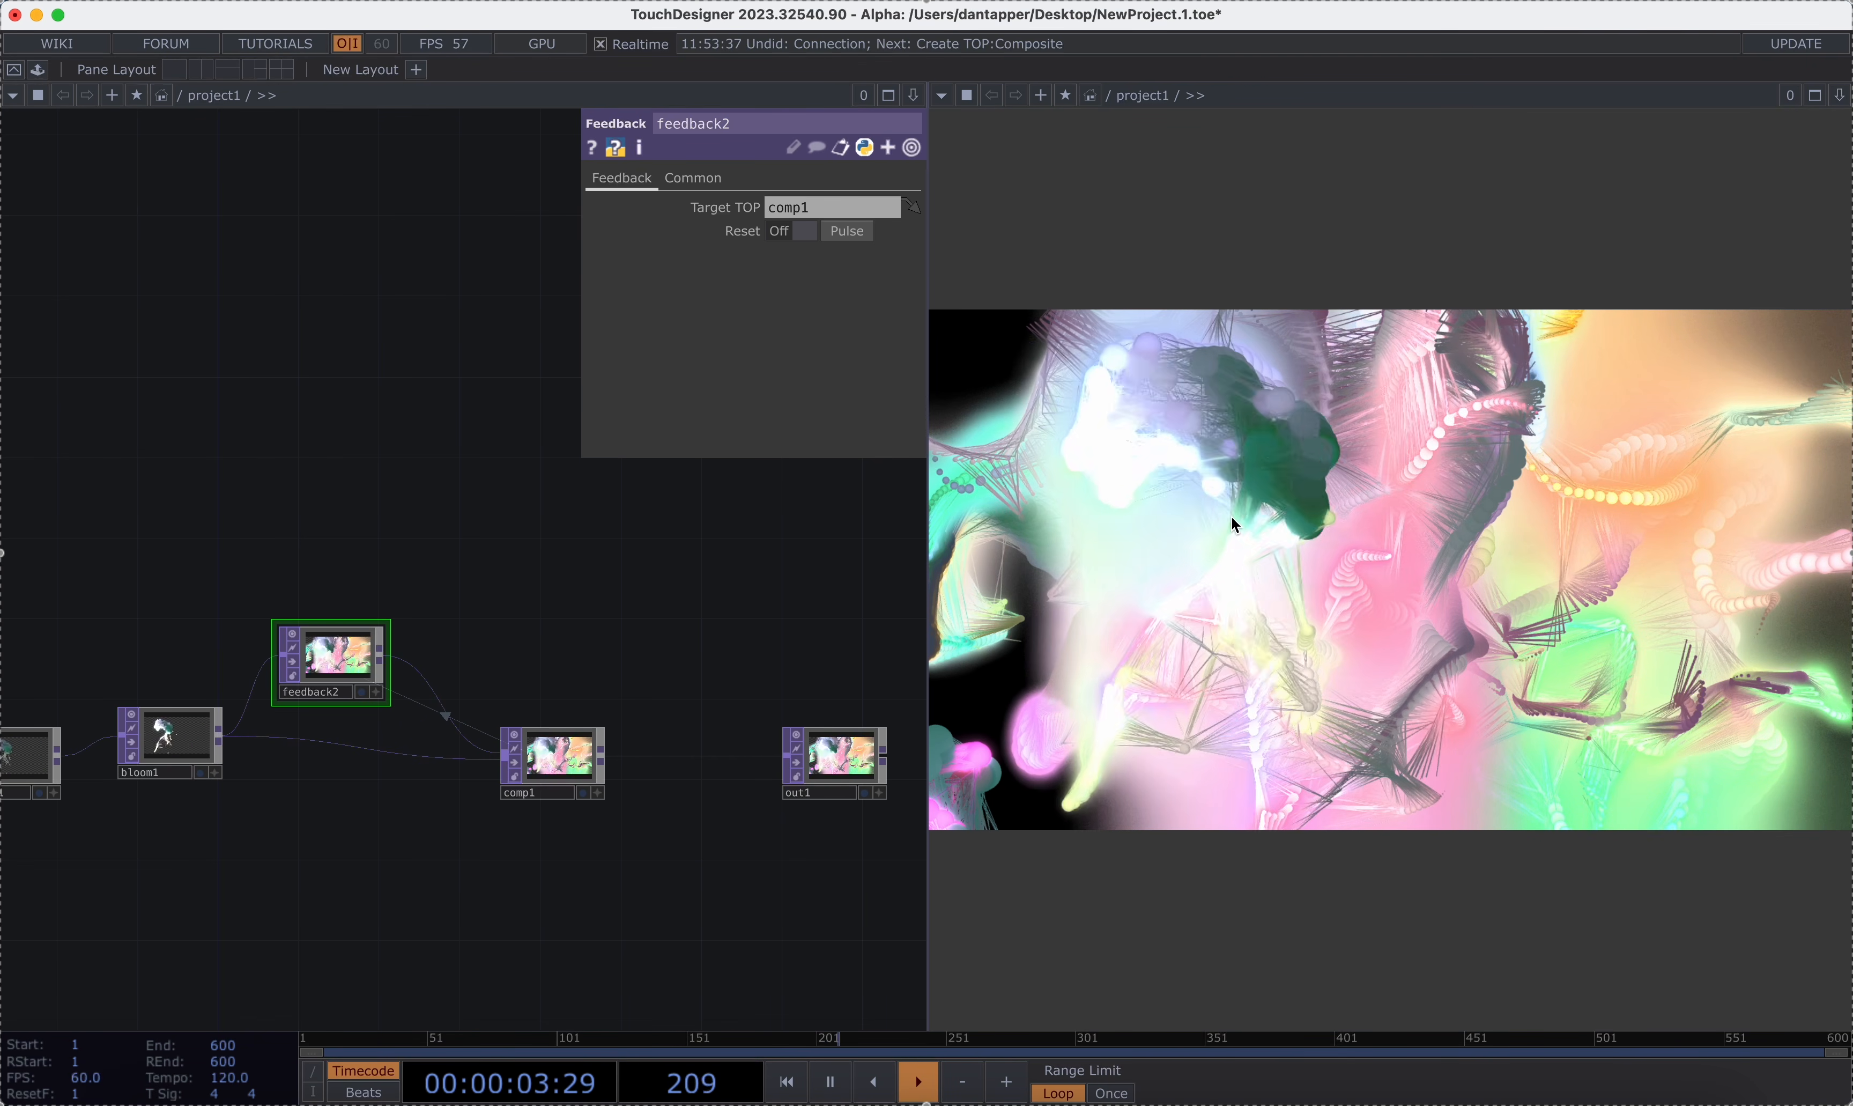
Make room before comp1, insert a Level TOP between feedback2 and comp1, and set its Opacity to 1.
drag(553, 754, 654, 755)
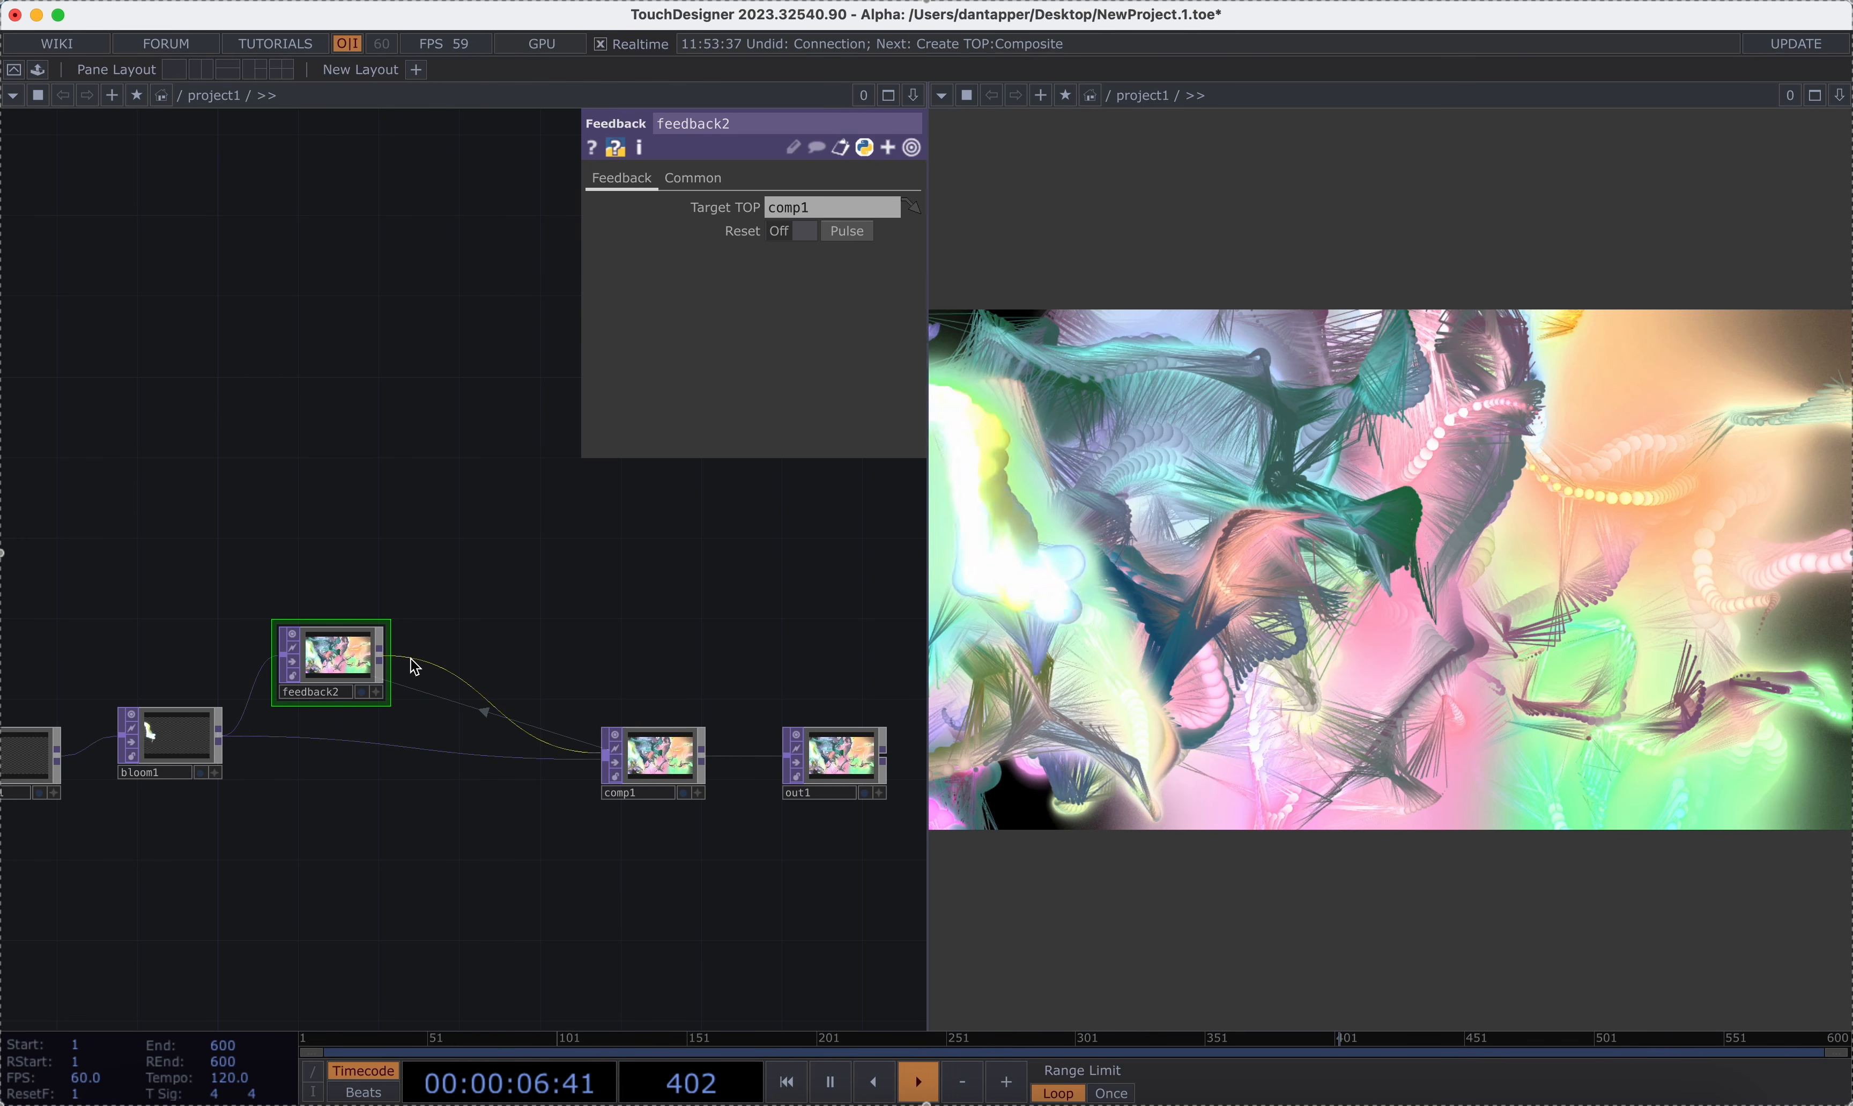
right_click(410, 659)
click(457, 640)
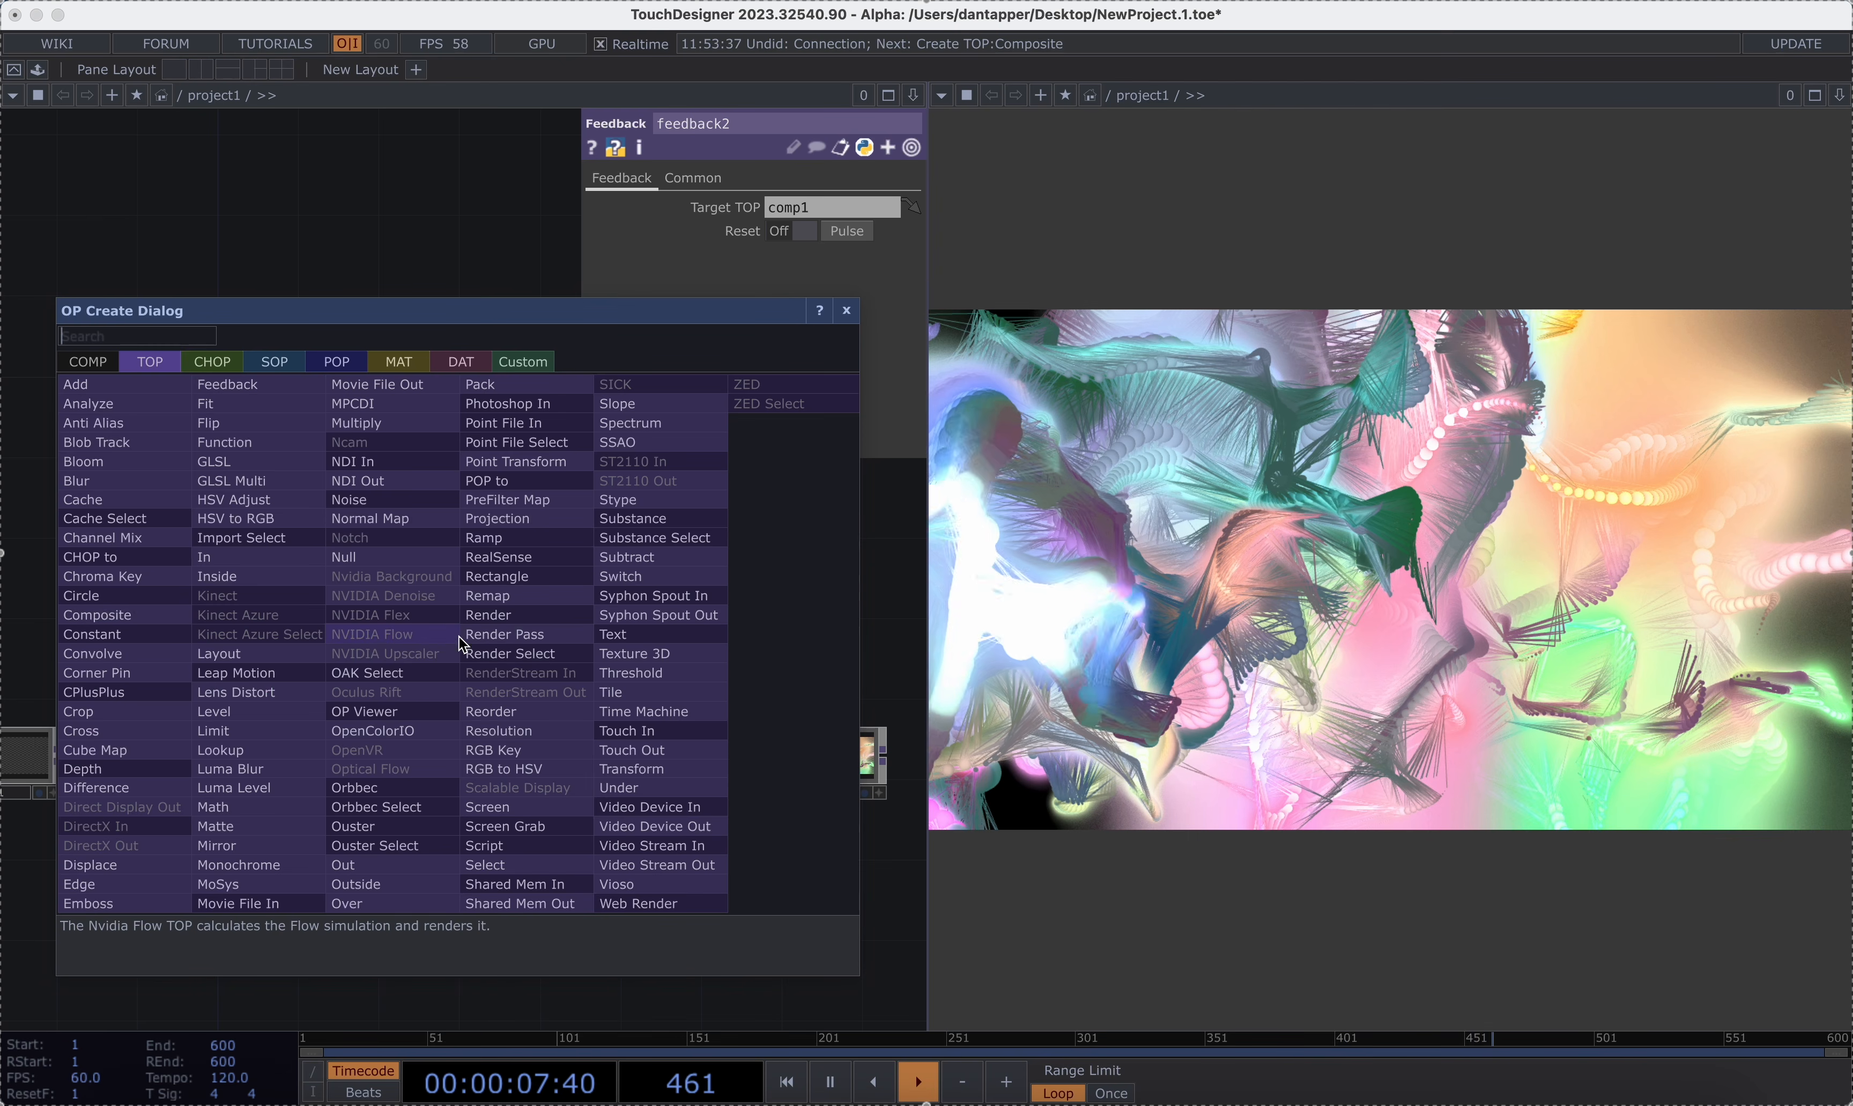
text(le)
click(235, 710)
click(502, 663)
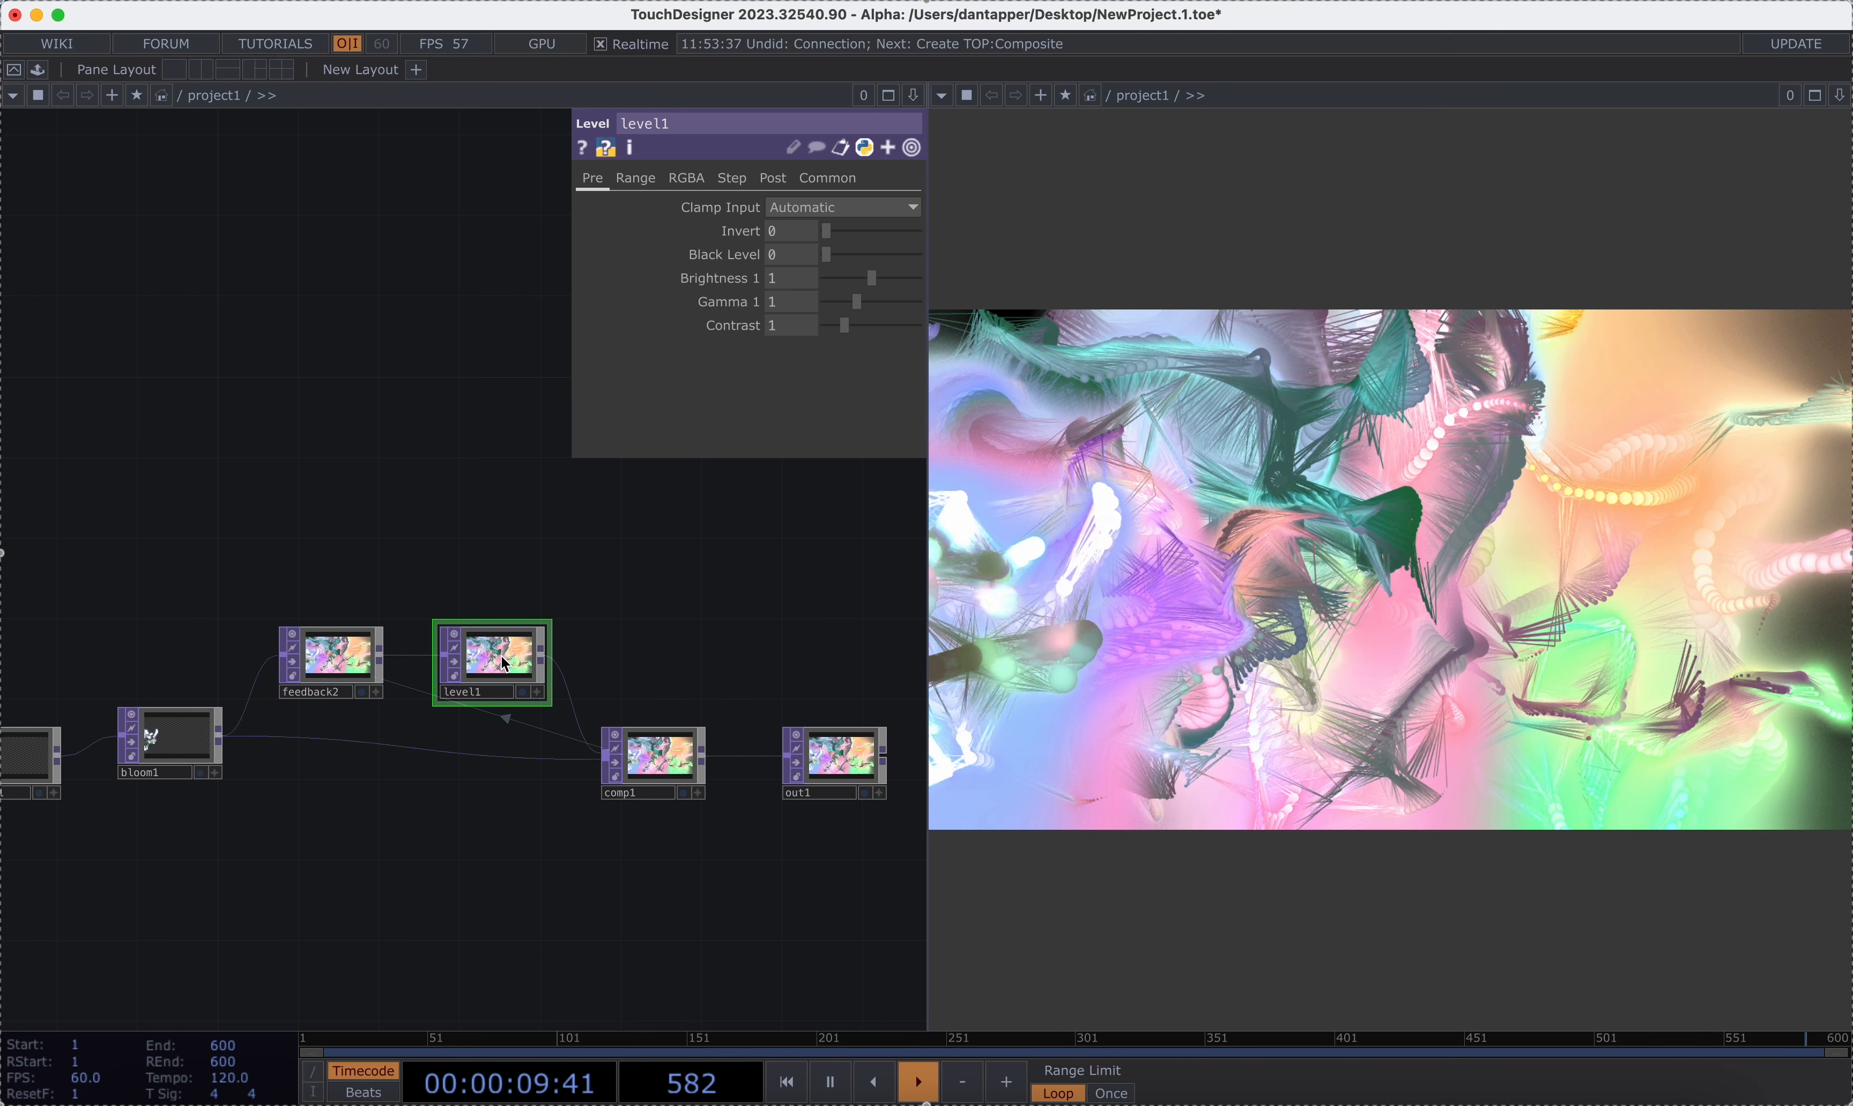
click(772, 177)
drag(915, 239, 921, 241)
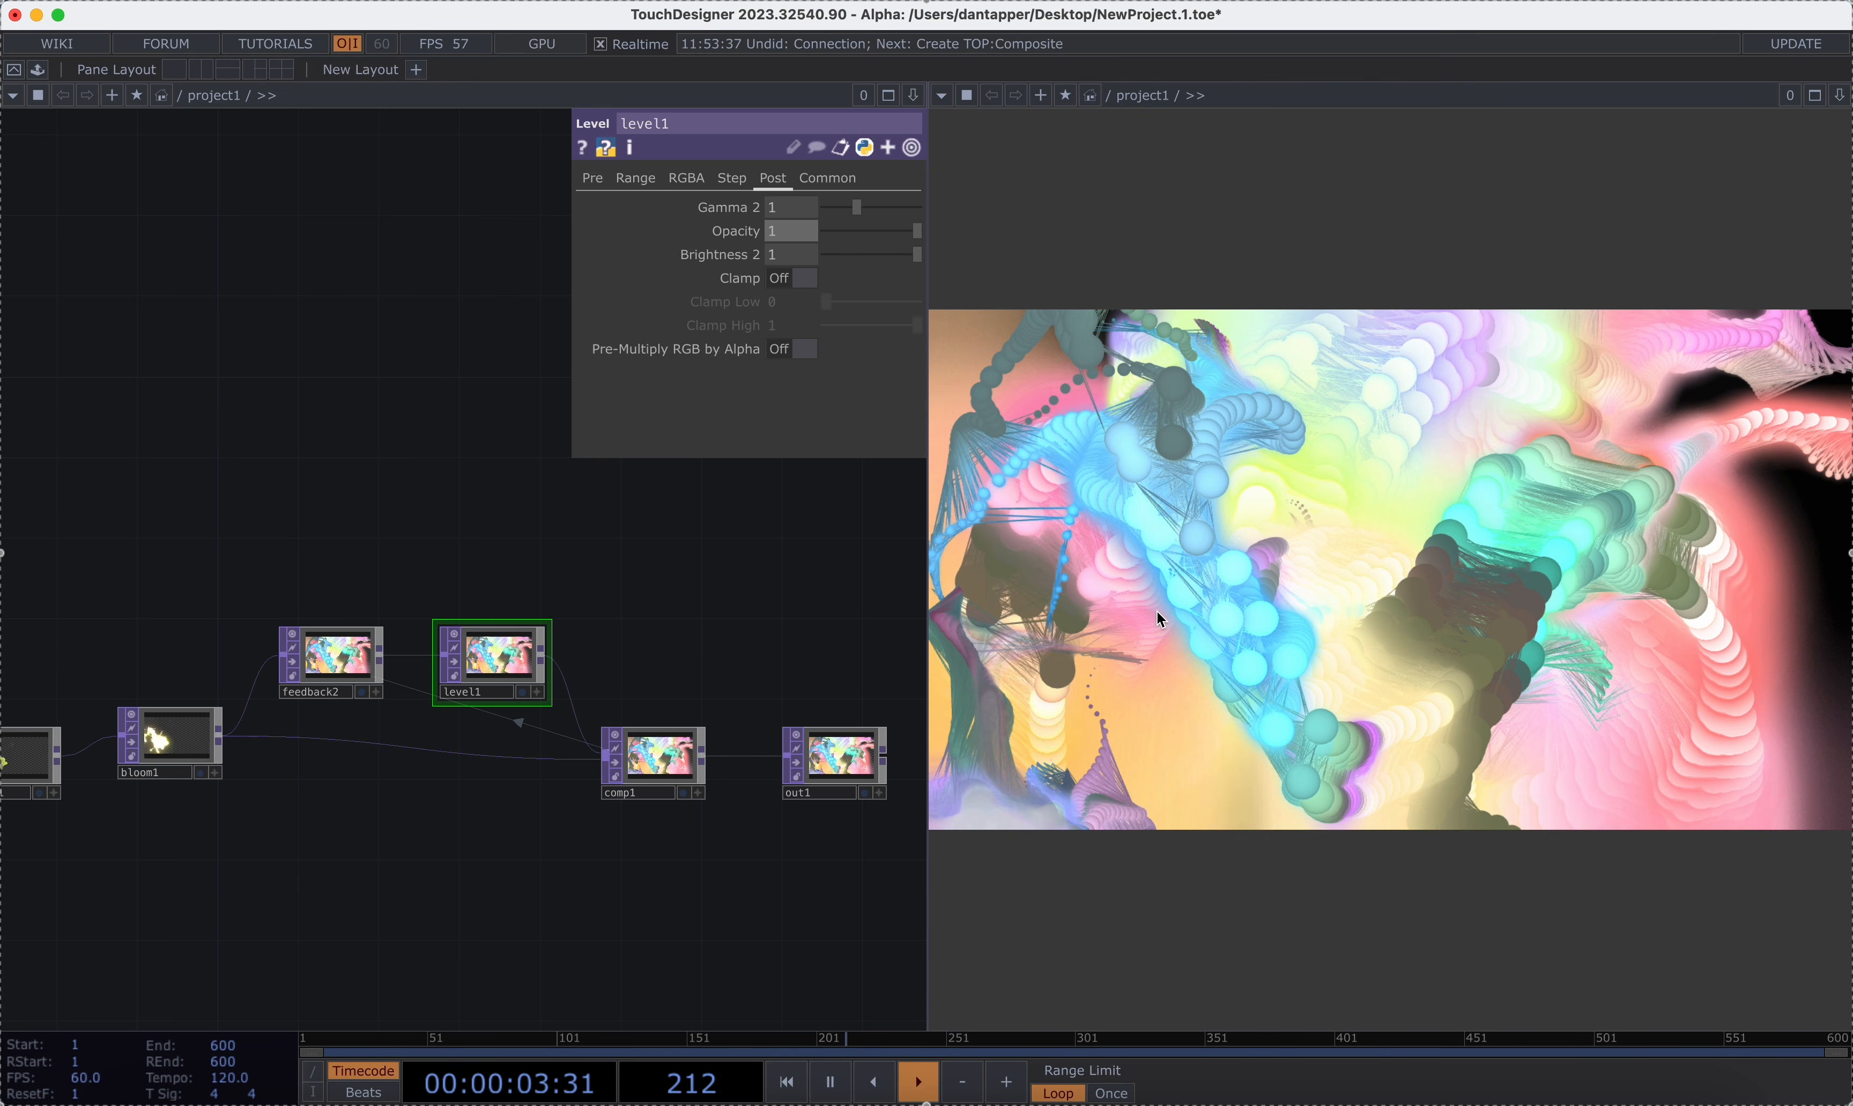
Add a Keyboard In CHOP for key 1, export its channel to feedback2's Reset Pulse, and trigger the reset.
key(Tab)
click(331, 583)
click(343, 531)
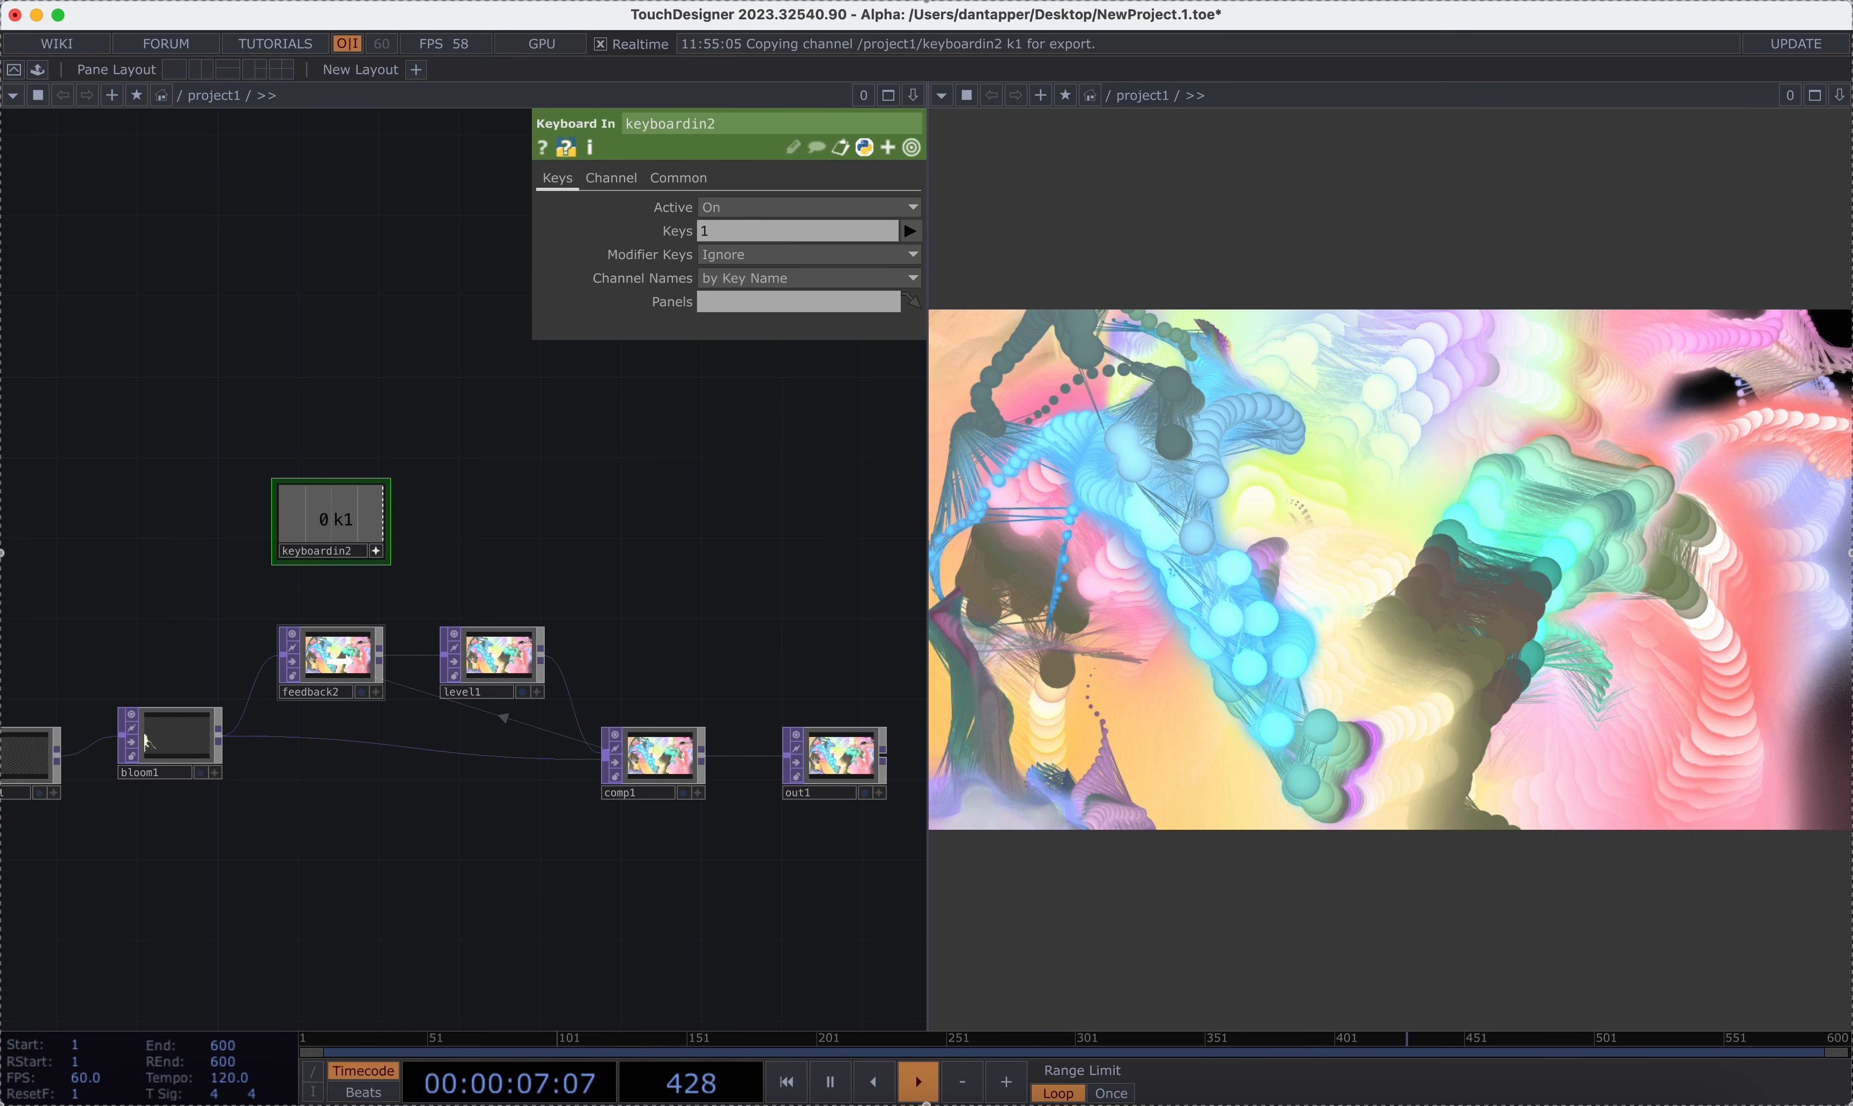
click(331, 656)
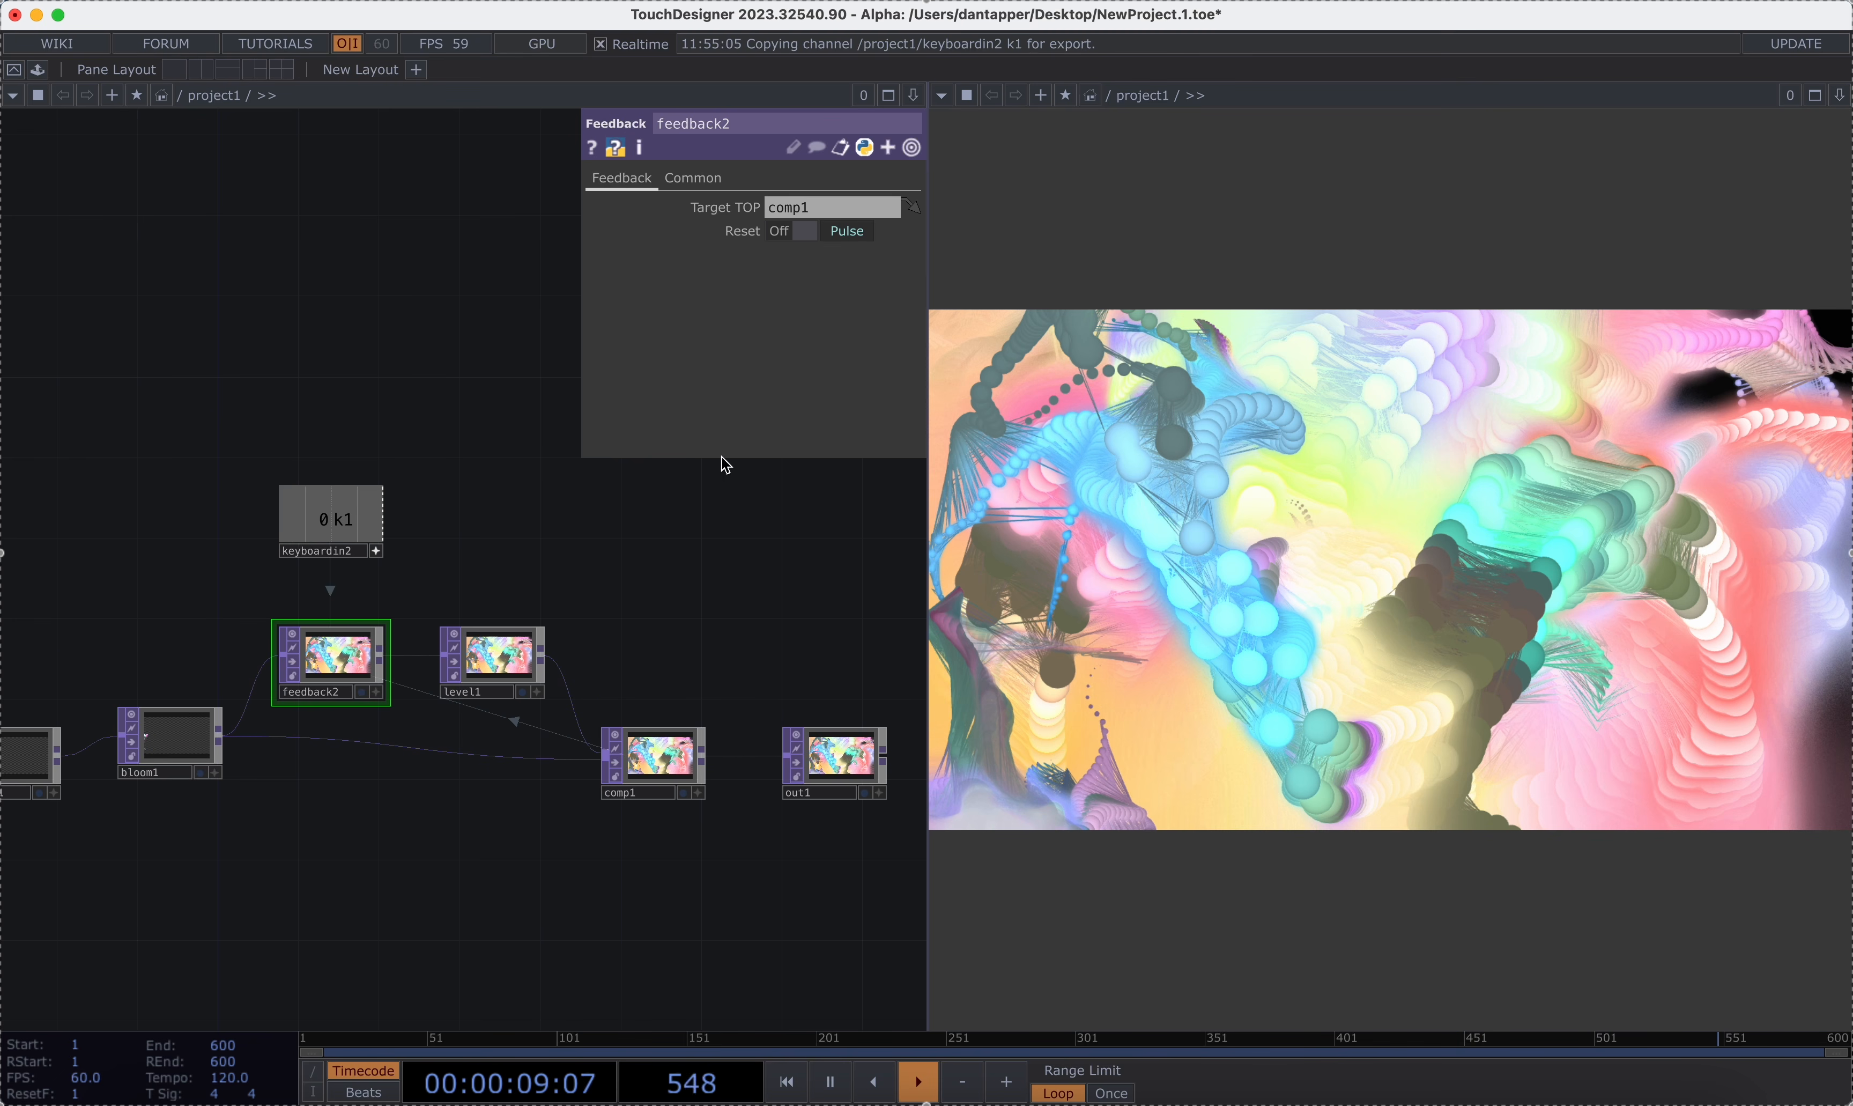
key(1)
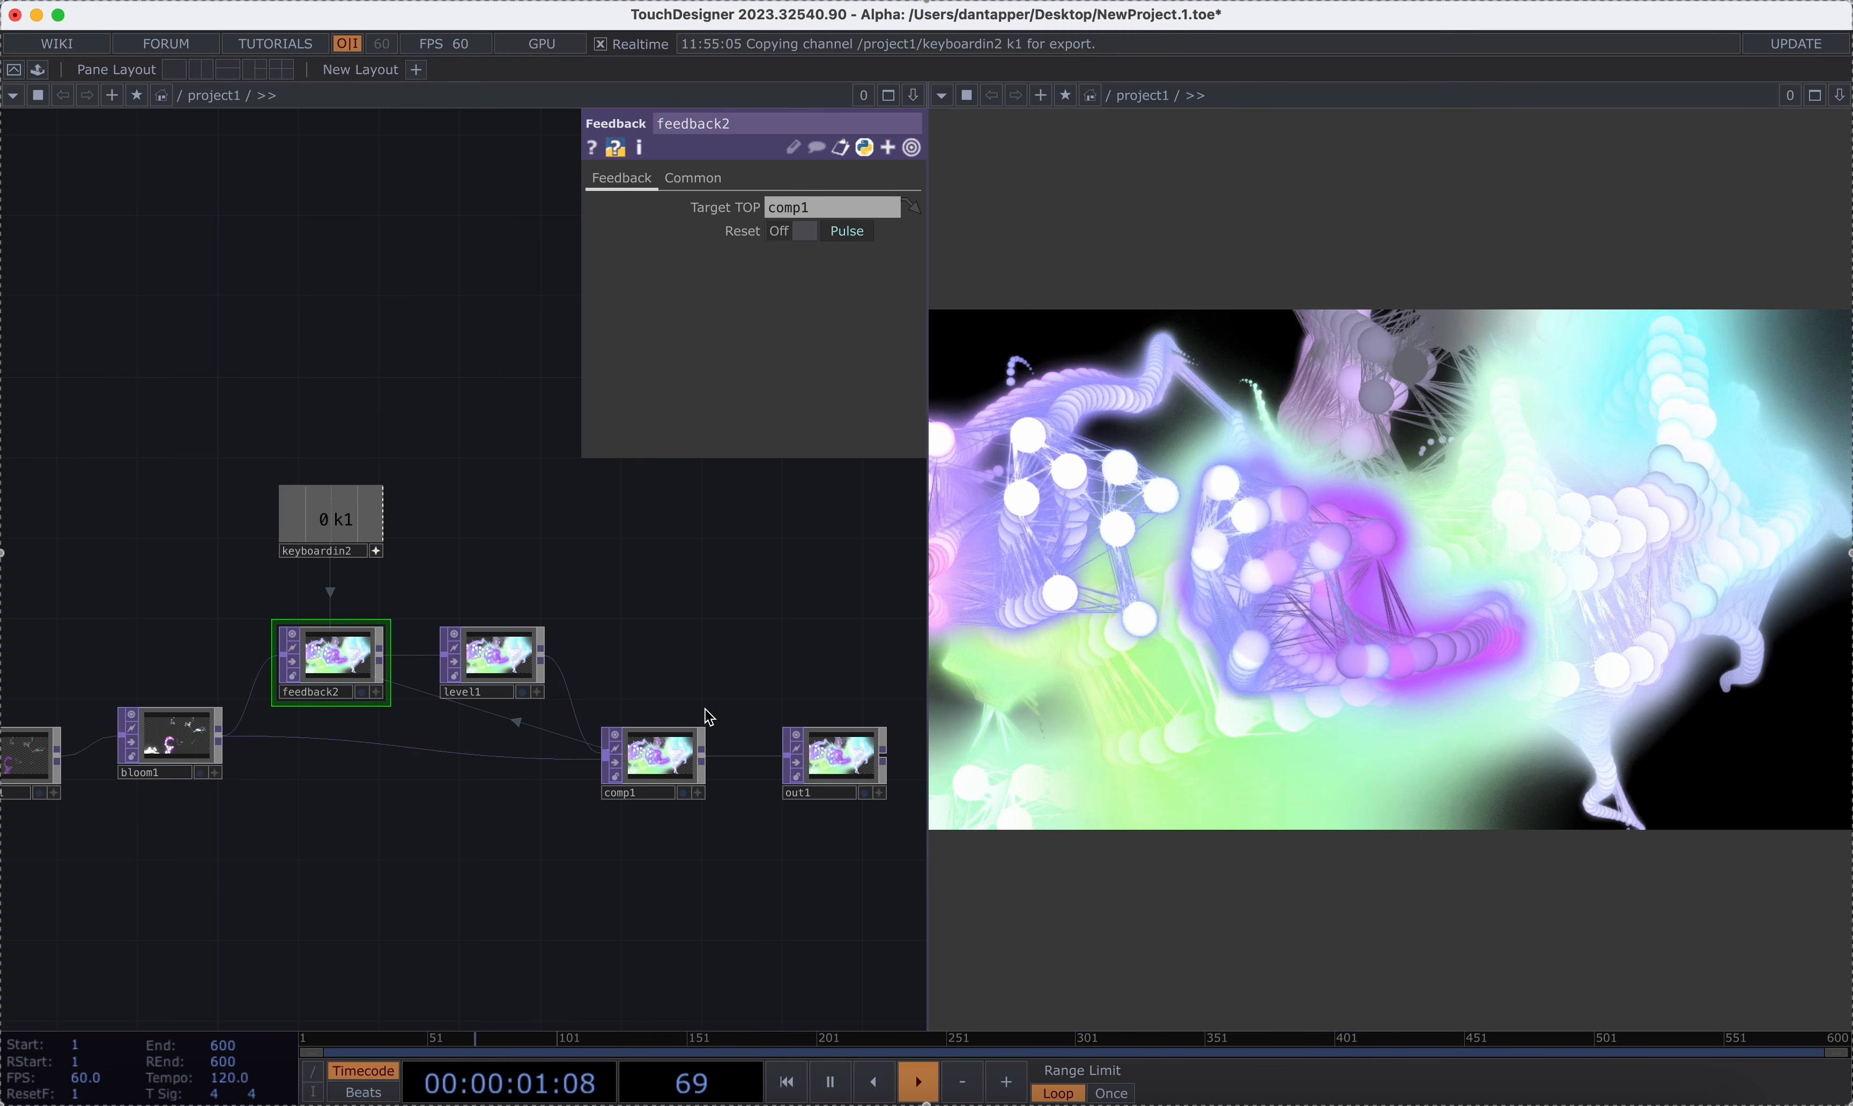
Set level1's Opacity to 0.91 so the feedback trails fade.
drag(916, 229, 897, 230)
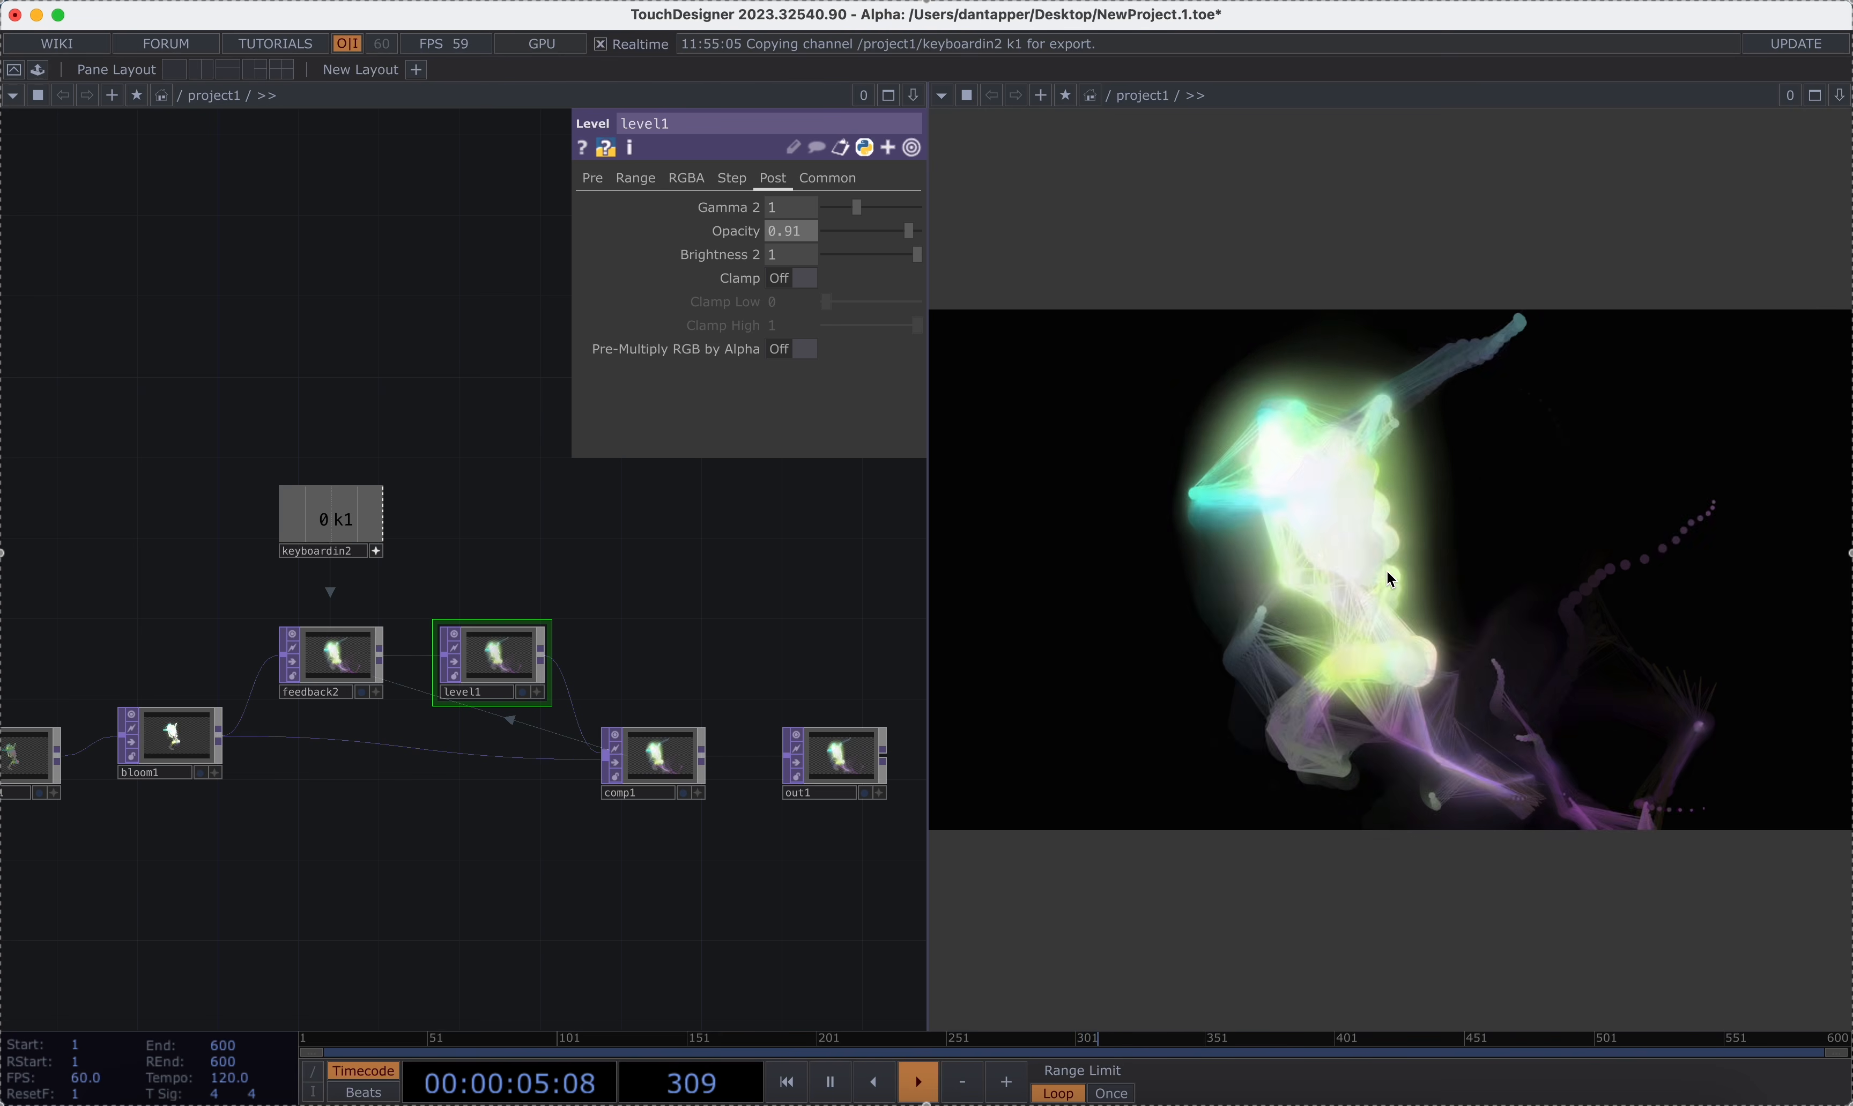
Examine how panel1's mouse and select channels respond to the pointer and clicks in the rendered output.
scroll(670, 546, down, 5)
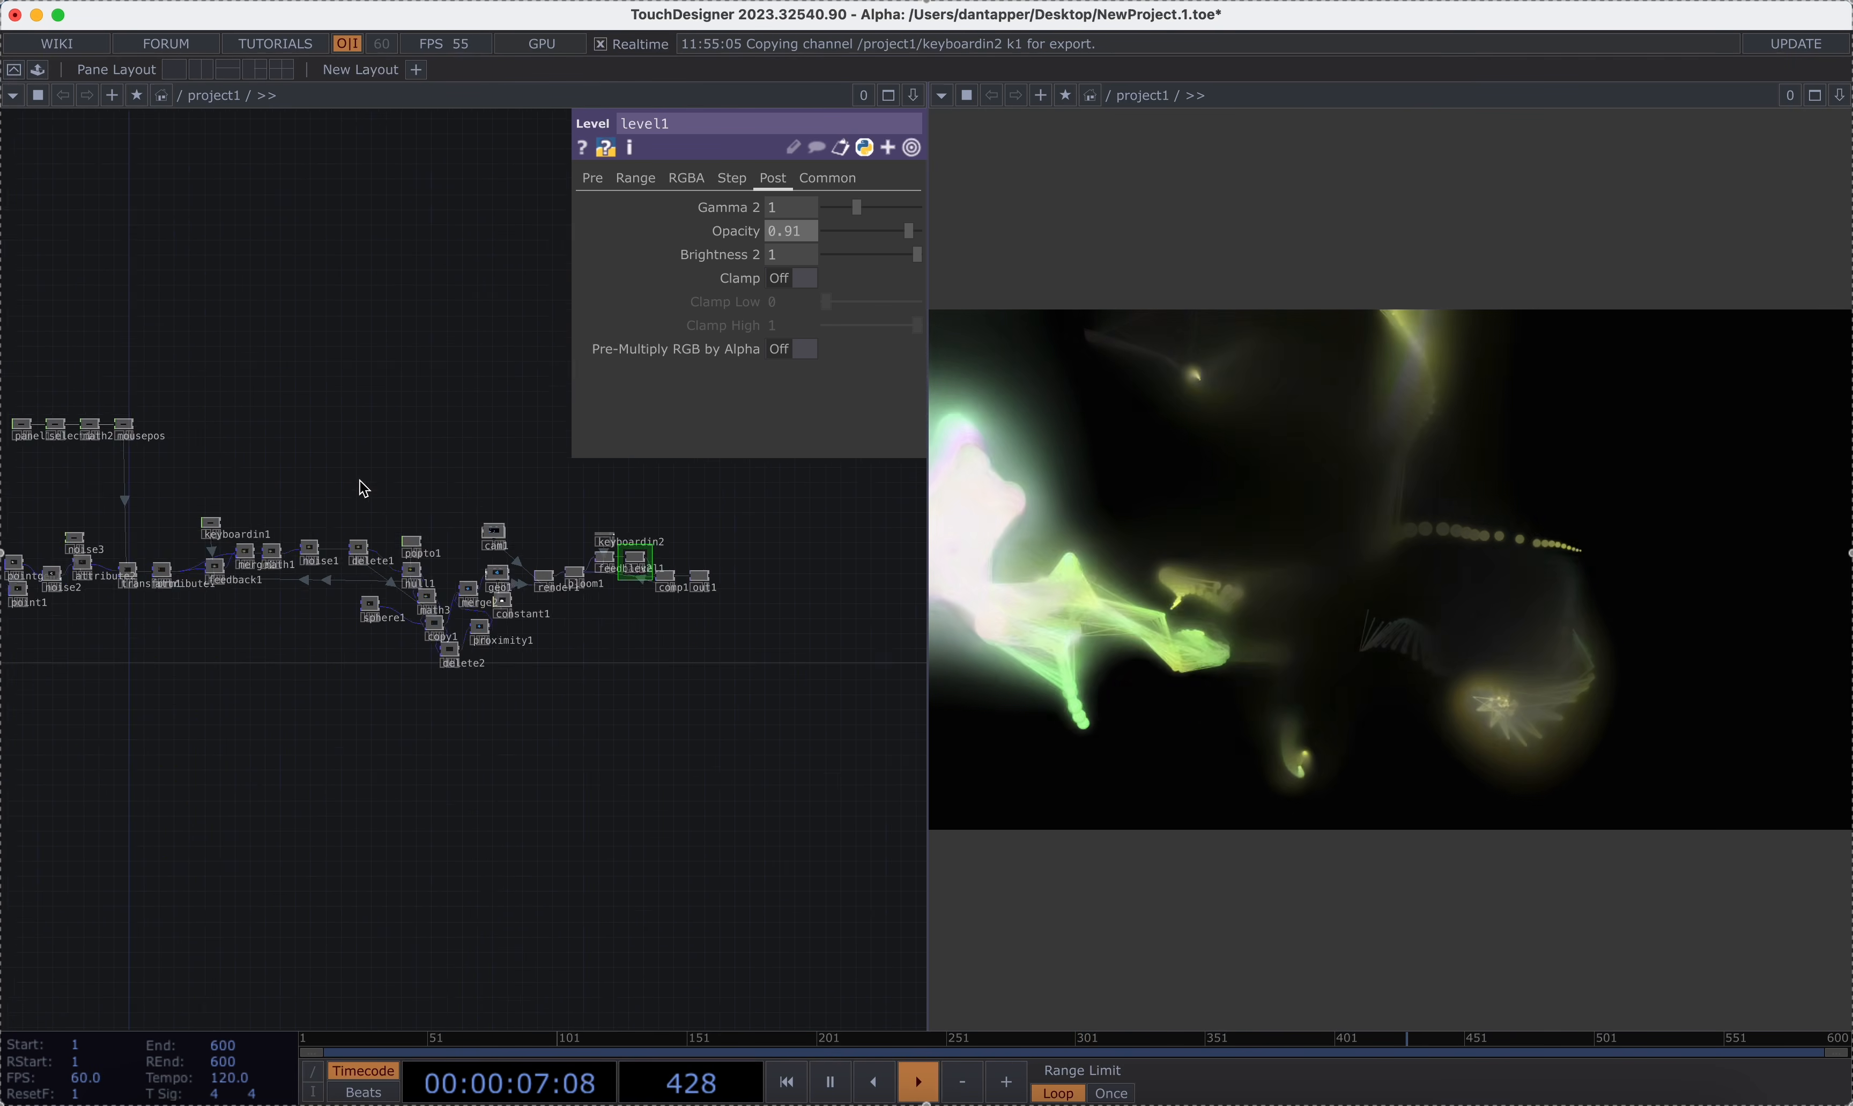
scroll(347, 455, up, 10)
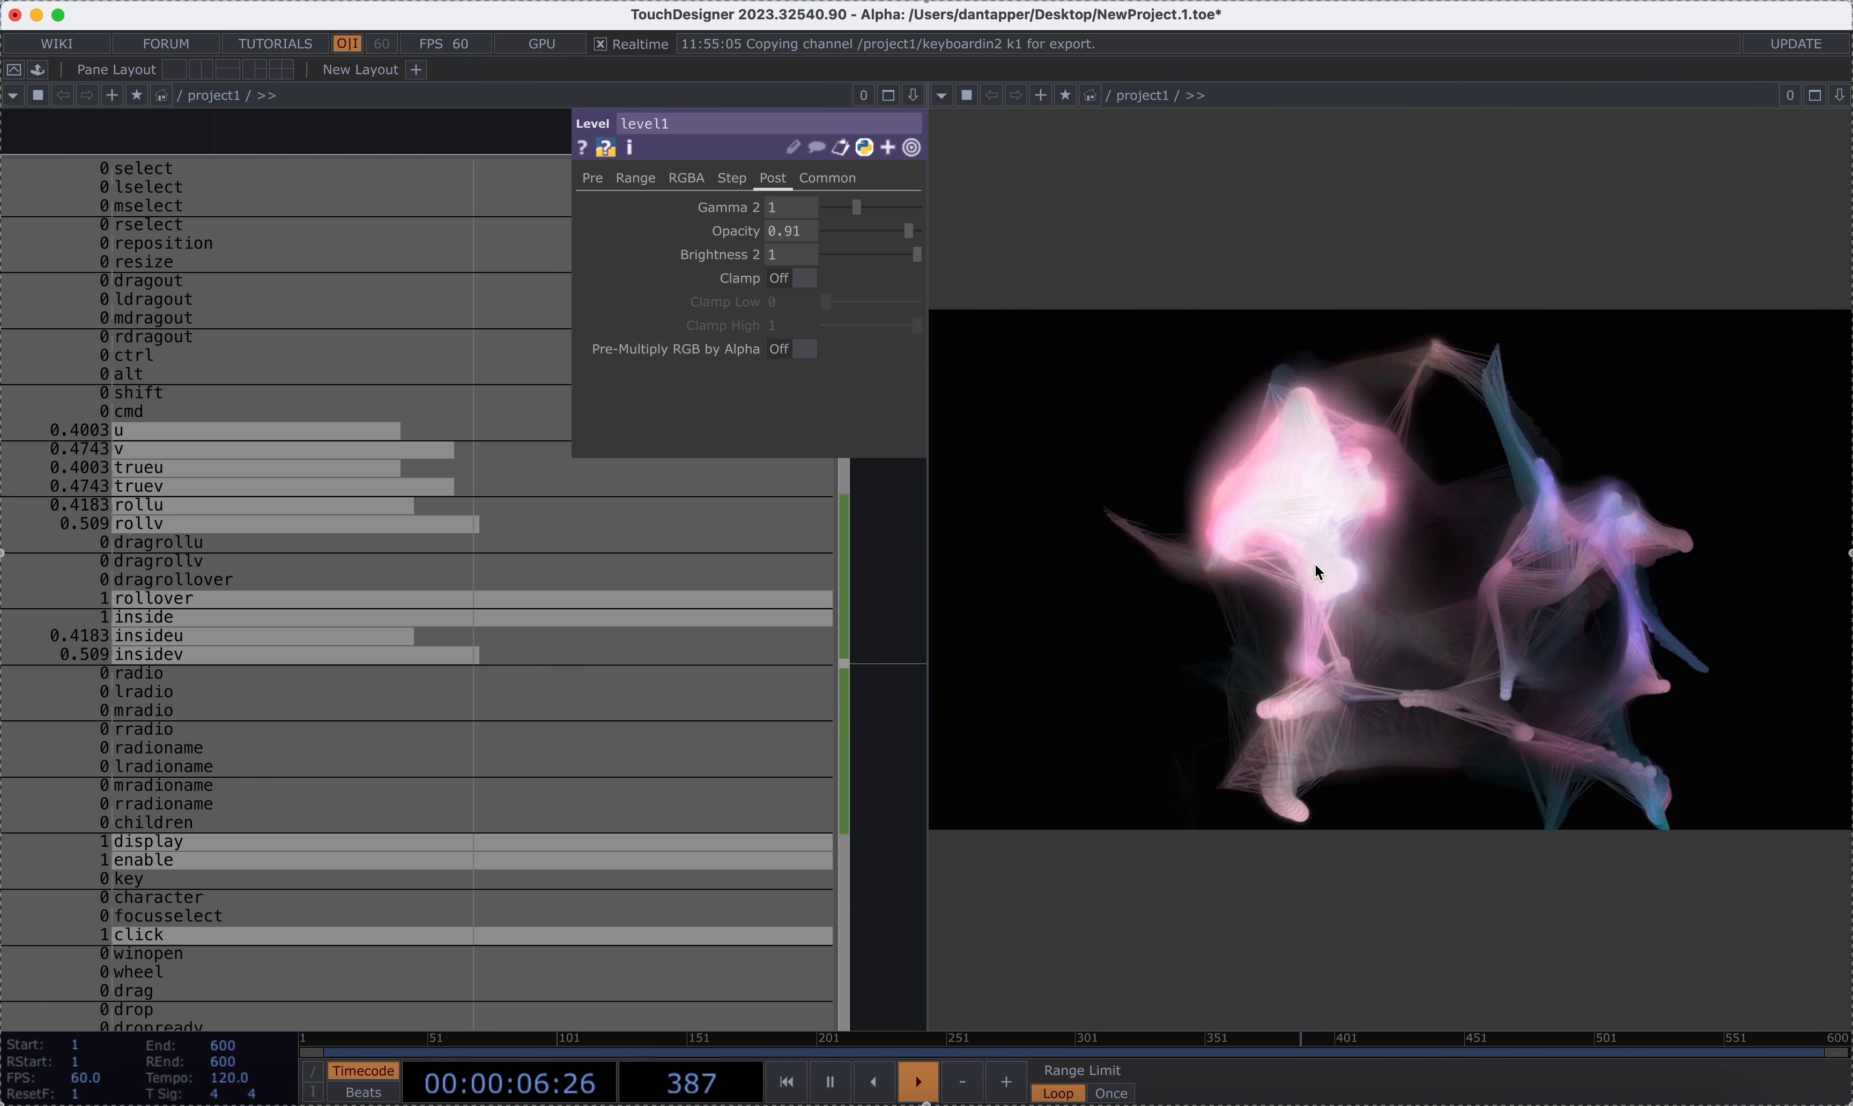
click(1314, 564)
click(1315, 563)
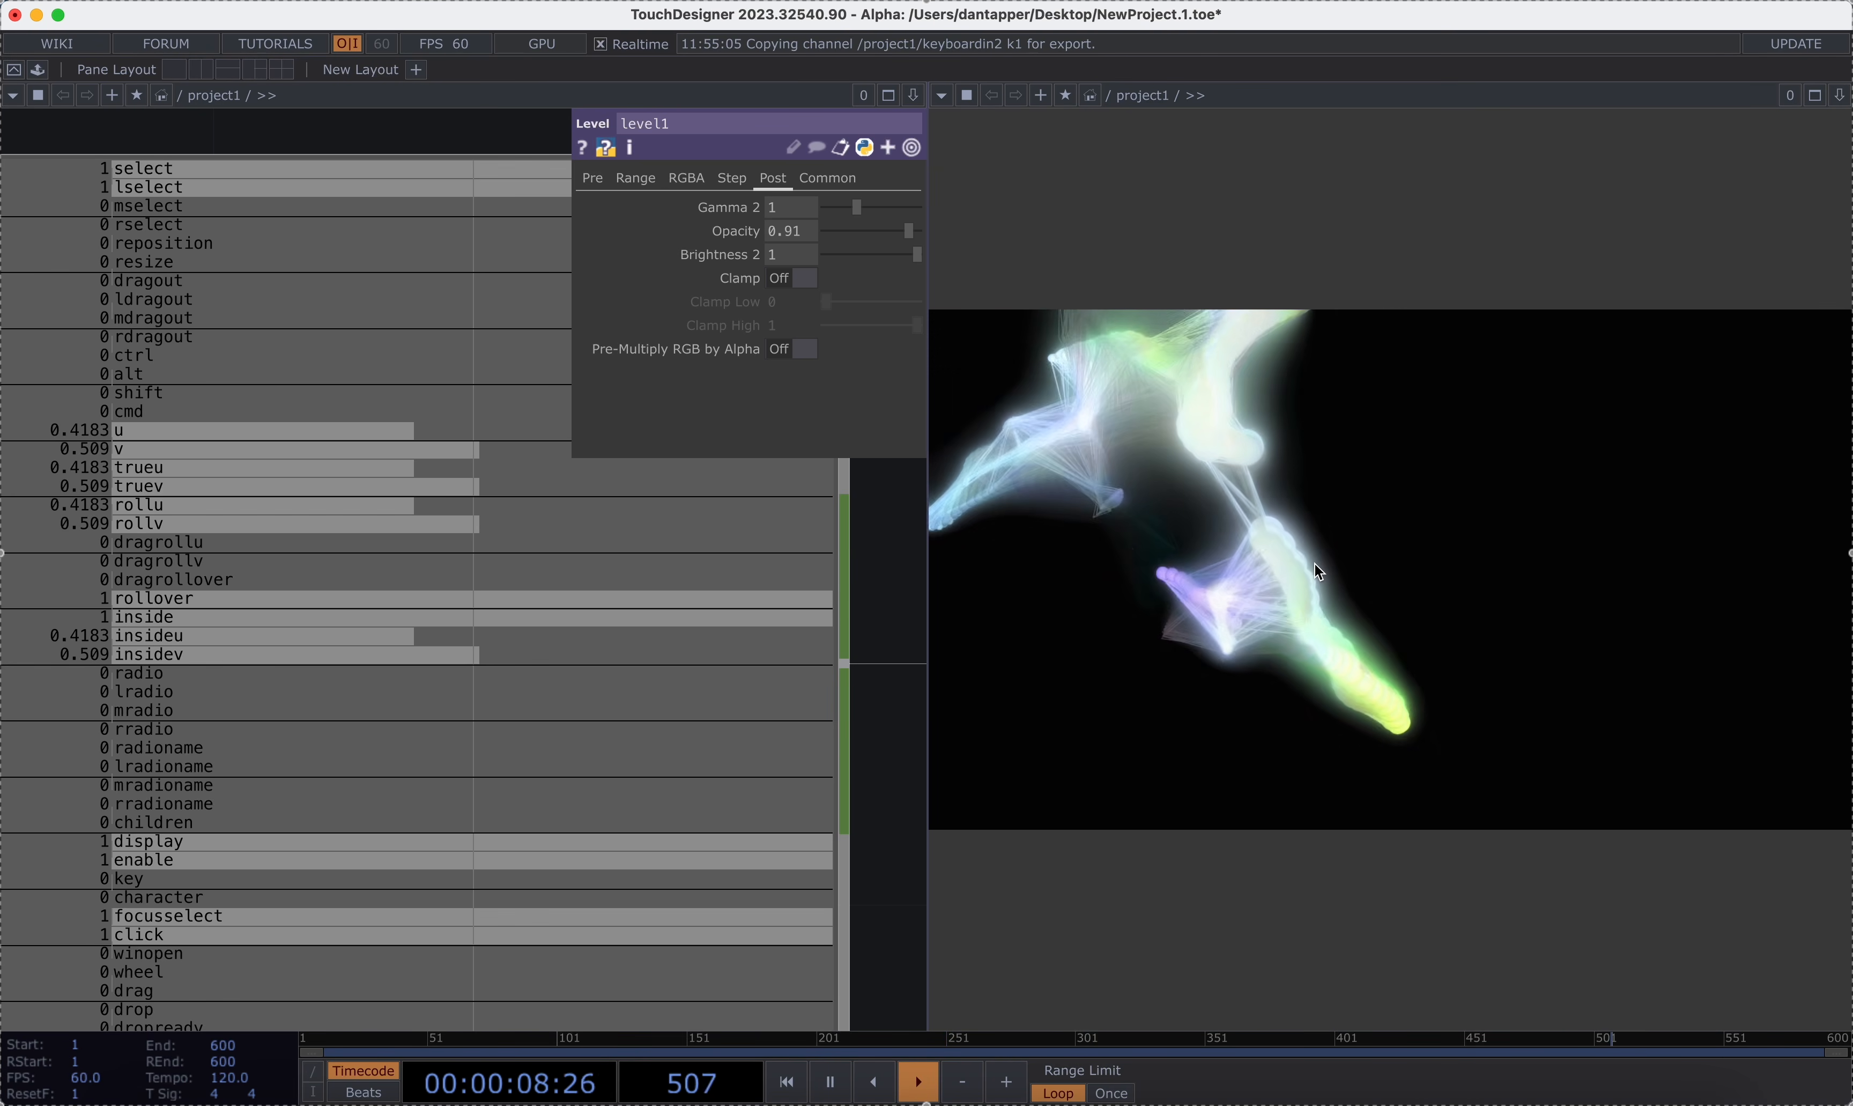
click(1315, 571)
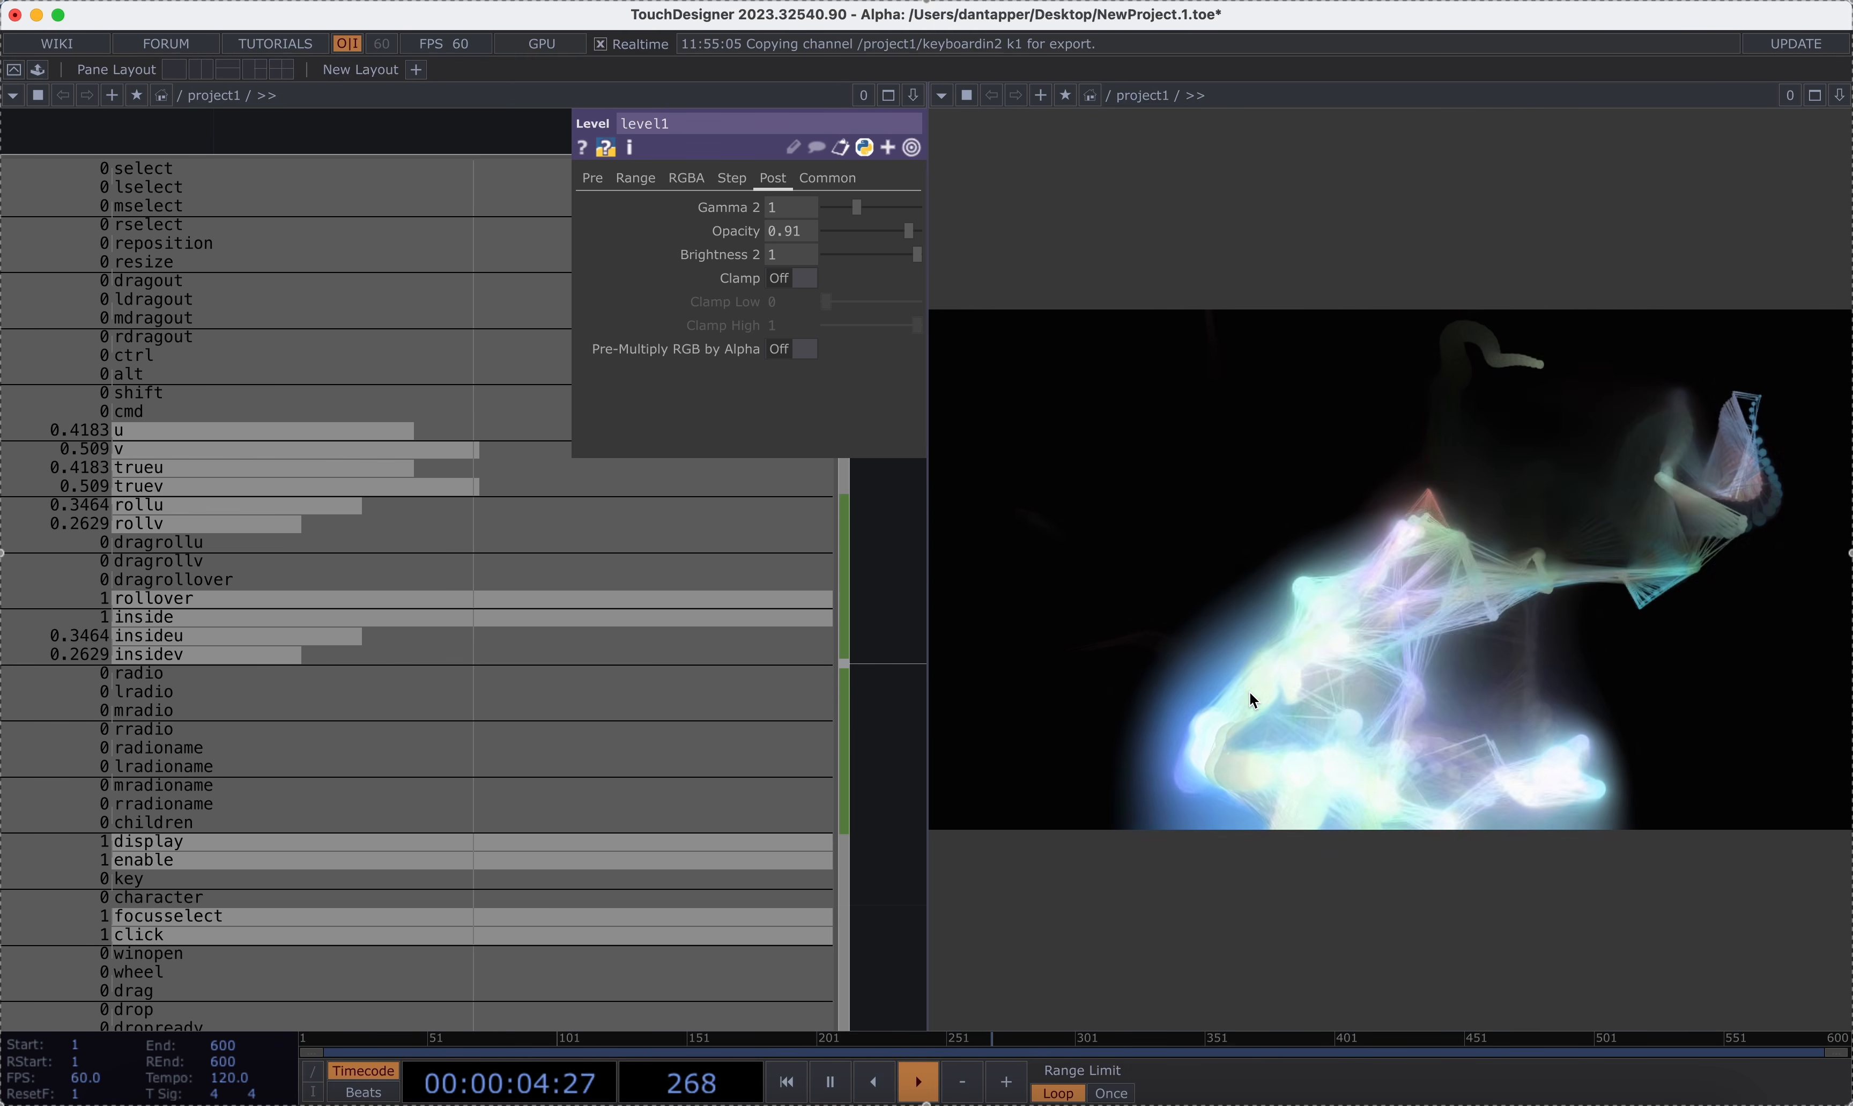
scroll(831, 567, down, 1)
scroll(831, 568, down, 10)
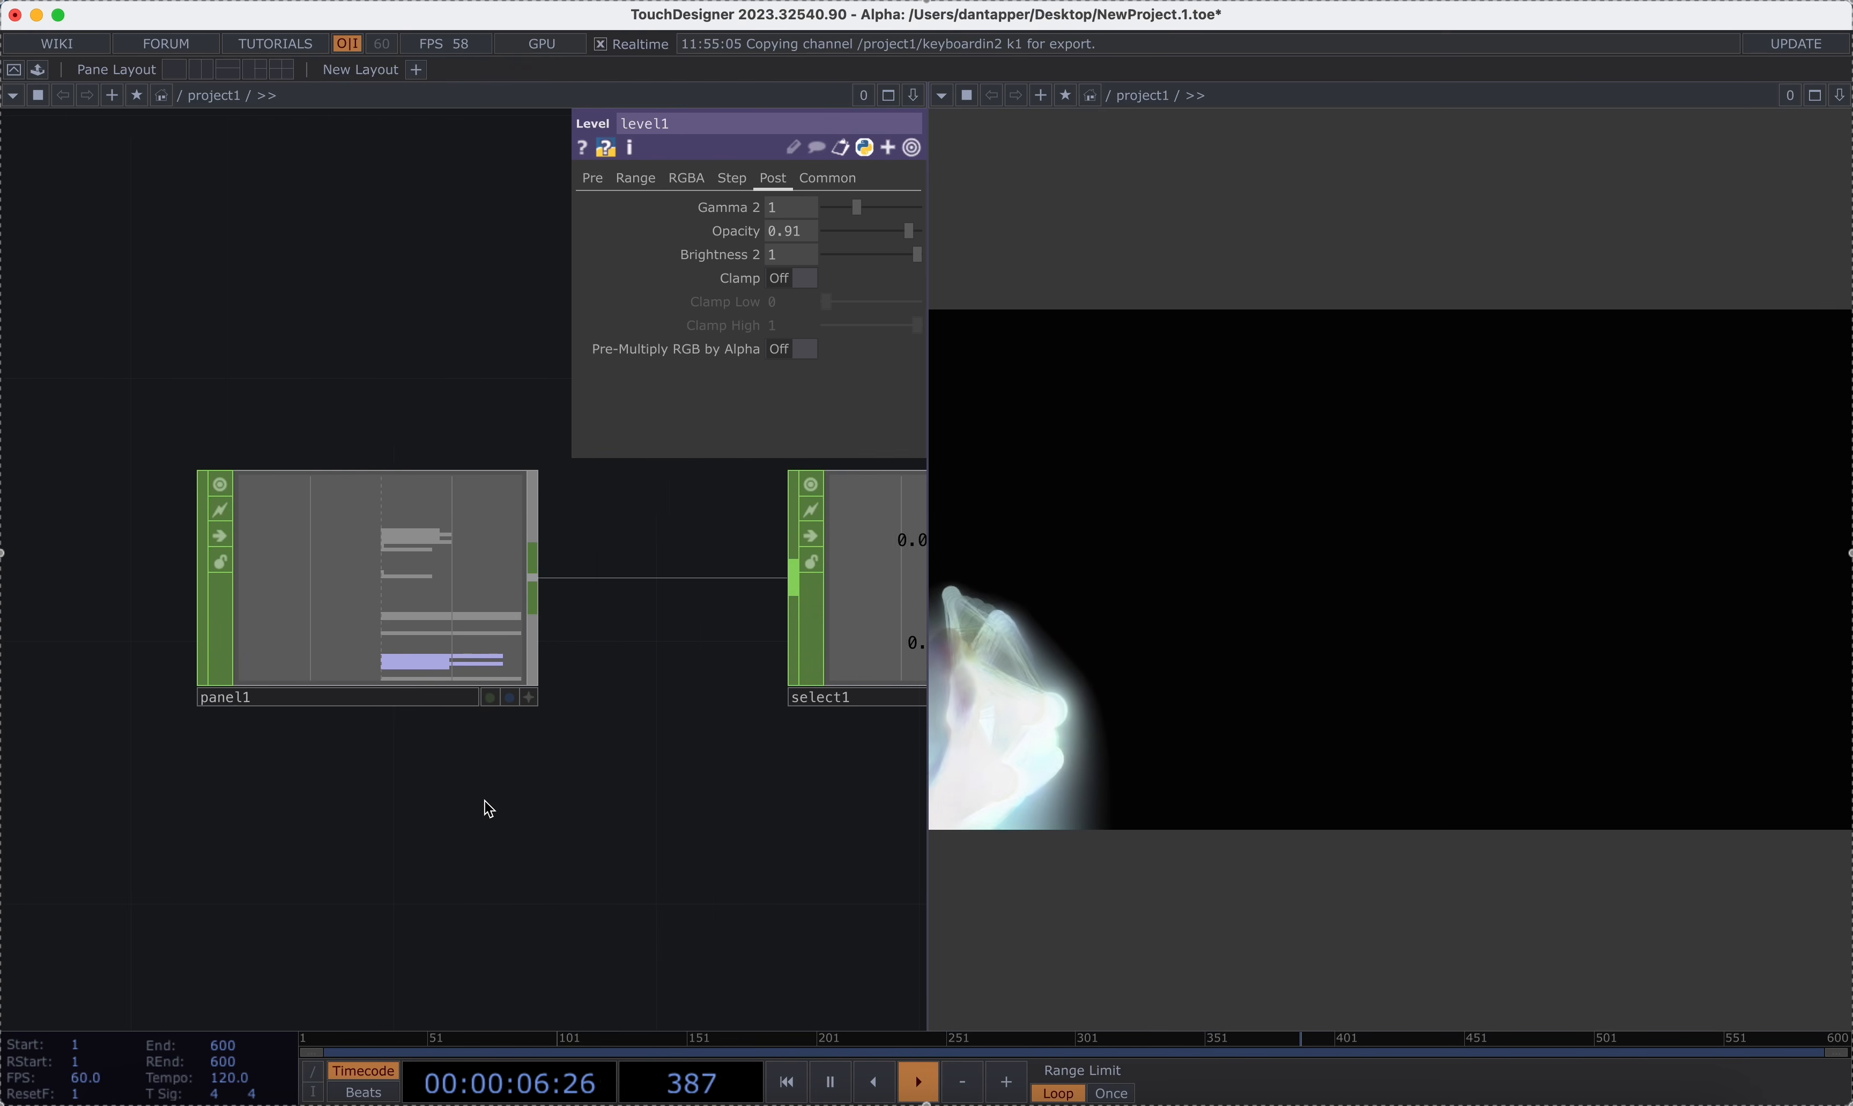